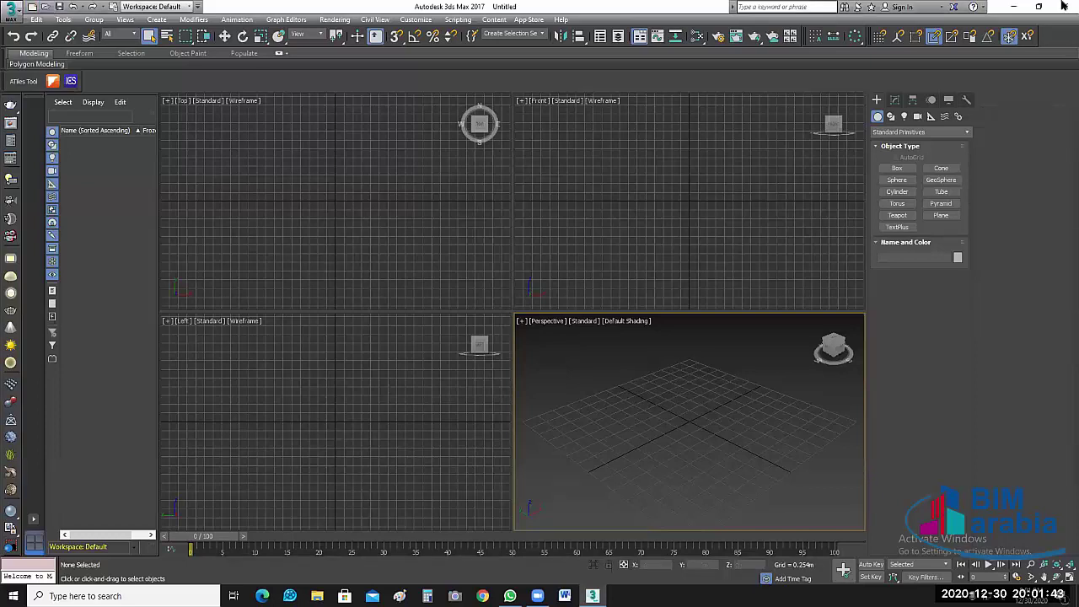
Step: Open ABU Baker_2017.max from the Recent Documents list in the File menu
key(ctrl+o)
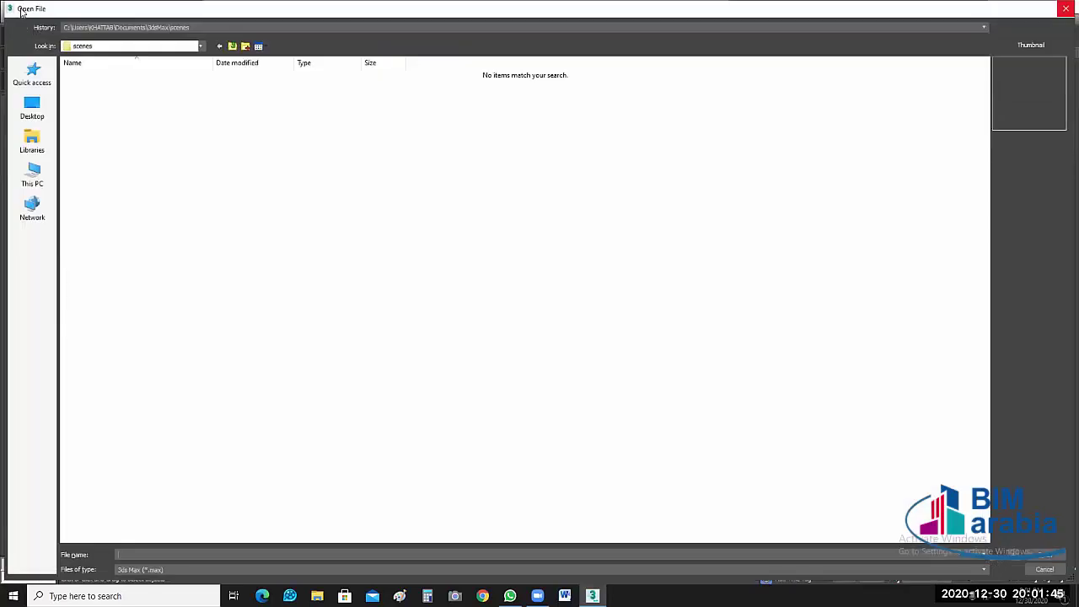
key(Escape)
key(alt+f)
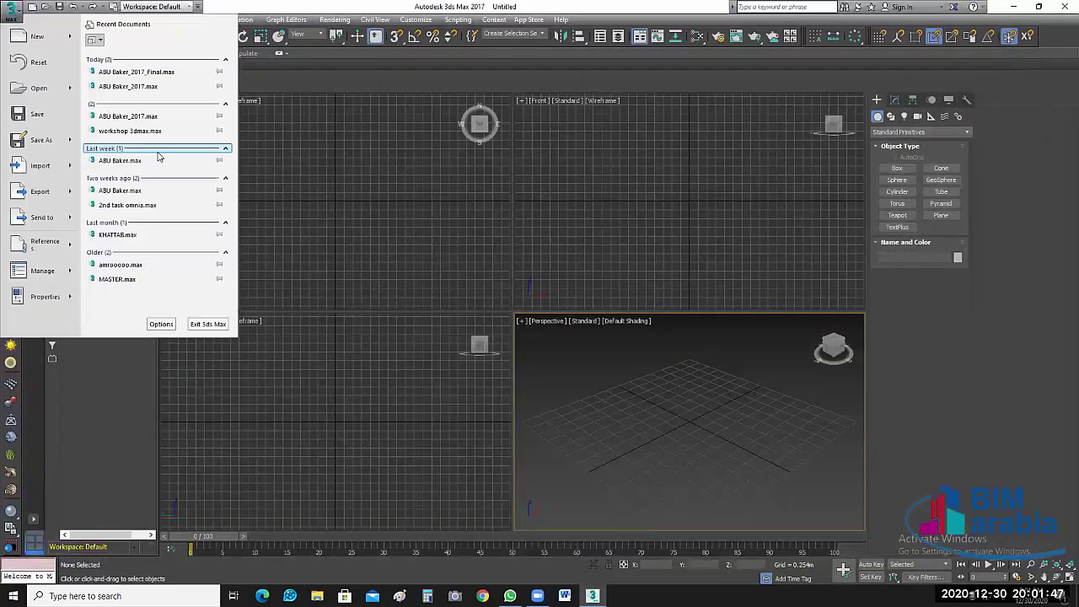
click(608, 358)
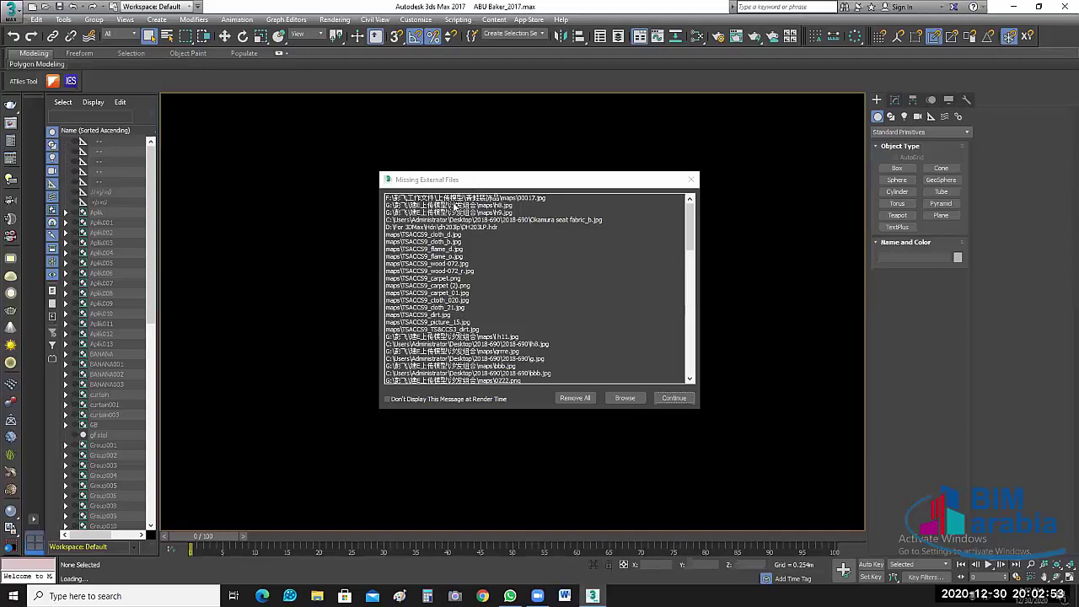
click(433, 208)
click(432, 190)
click(430, 197)
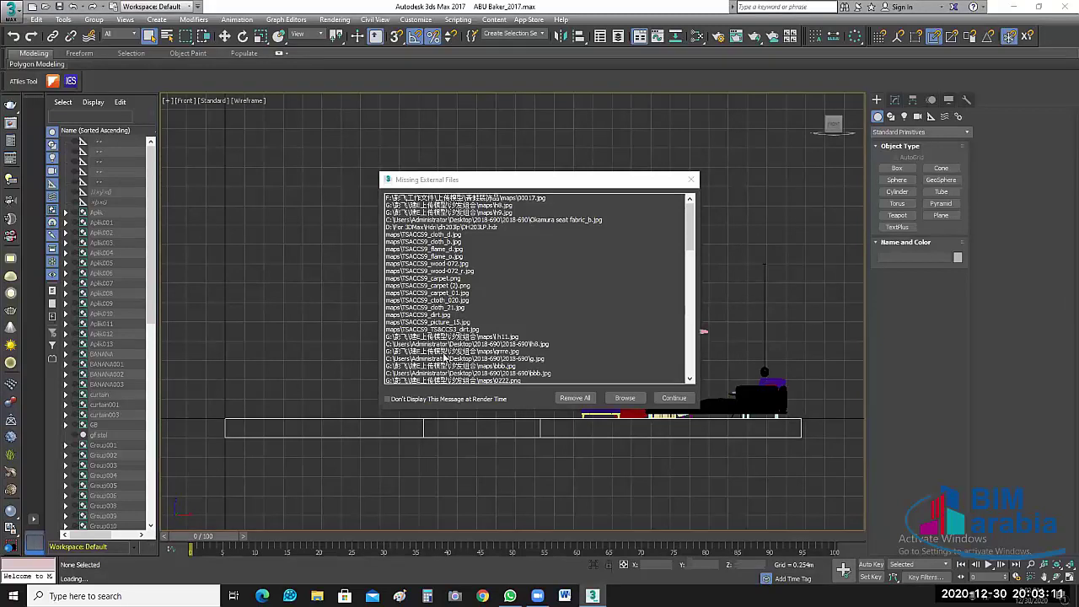
scroll(453, 315, down, 2)
scroll(464, 317, down, 2)
scroll(472, 329, down, 2)
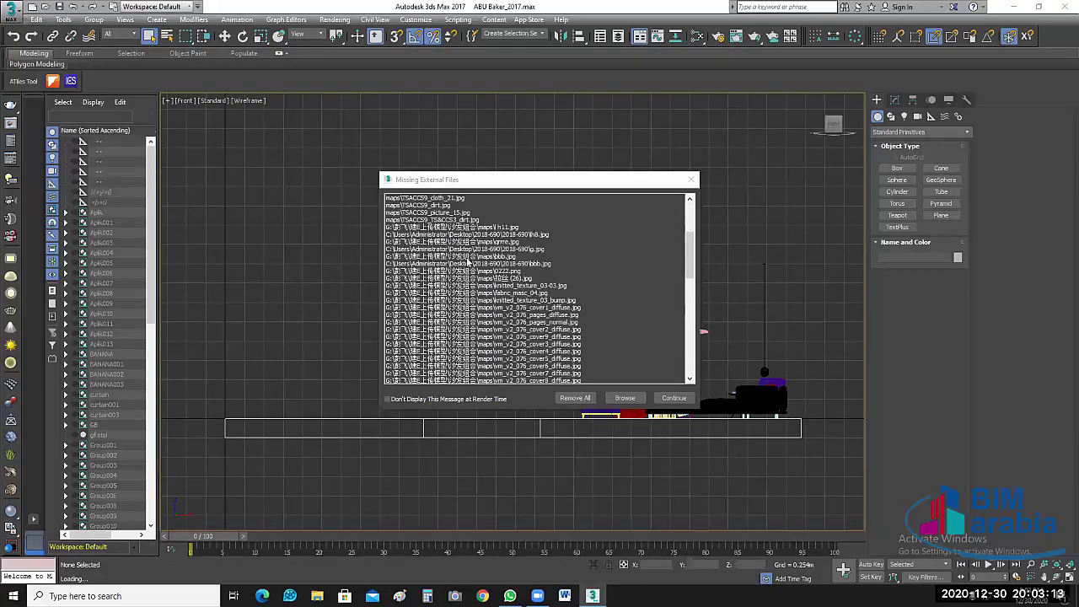
scroll(452, 279, down, 2)
scroll(453, 279, down, 2)
scroll(453, 279, down, 2)
scroll(453, 279, down, 2)
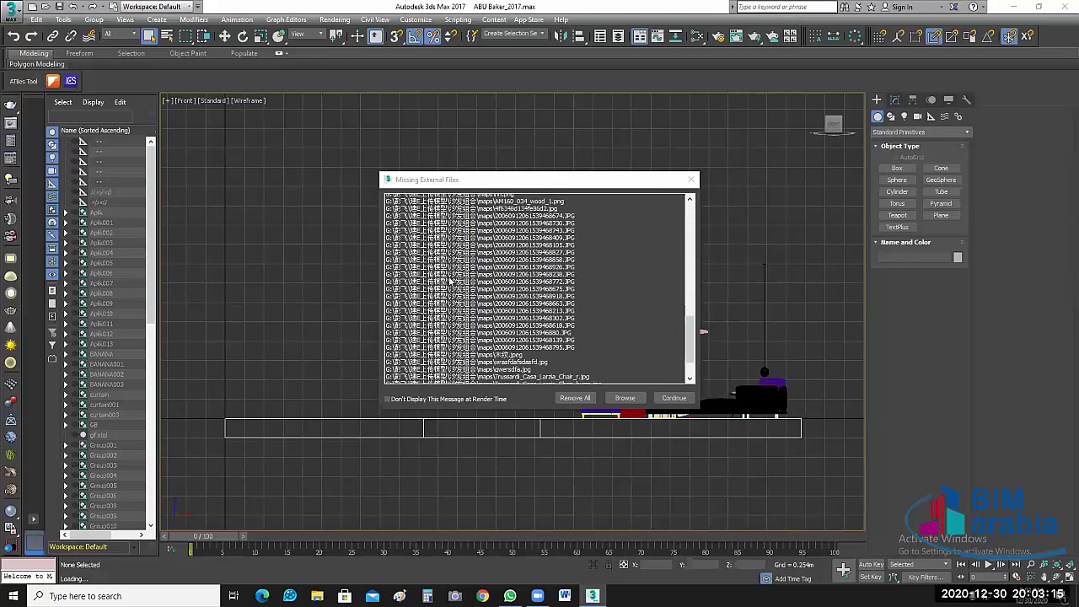
scroll(453, 280, down, 2)
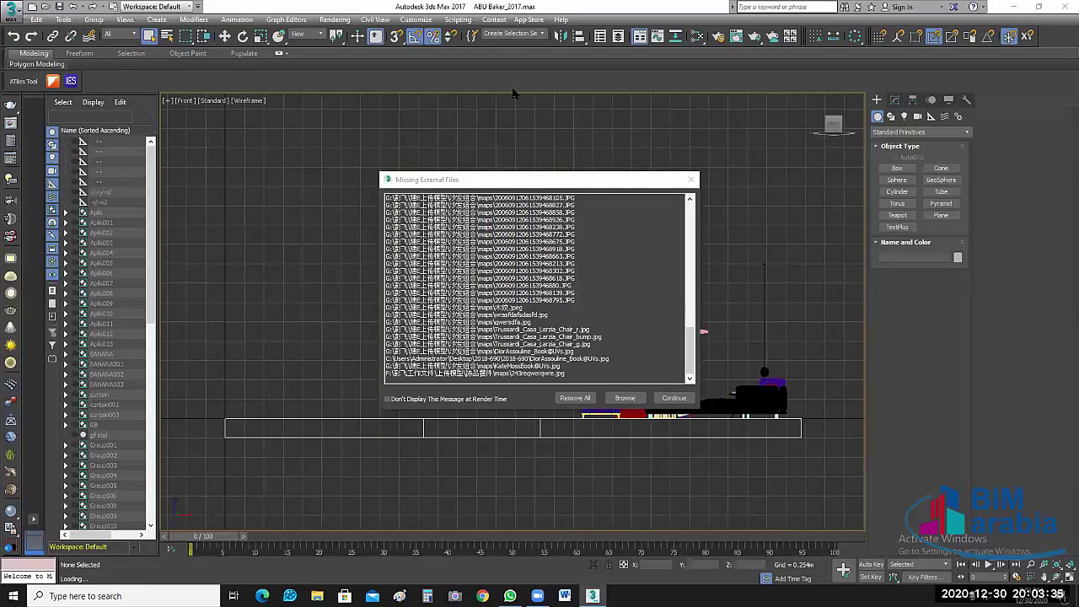
click(424, 181)
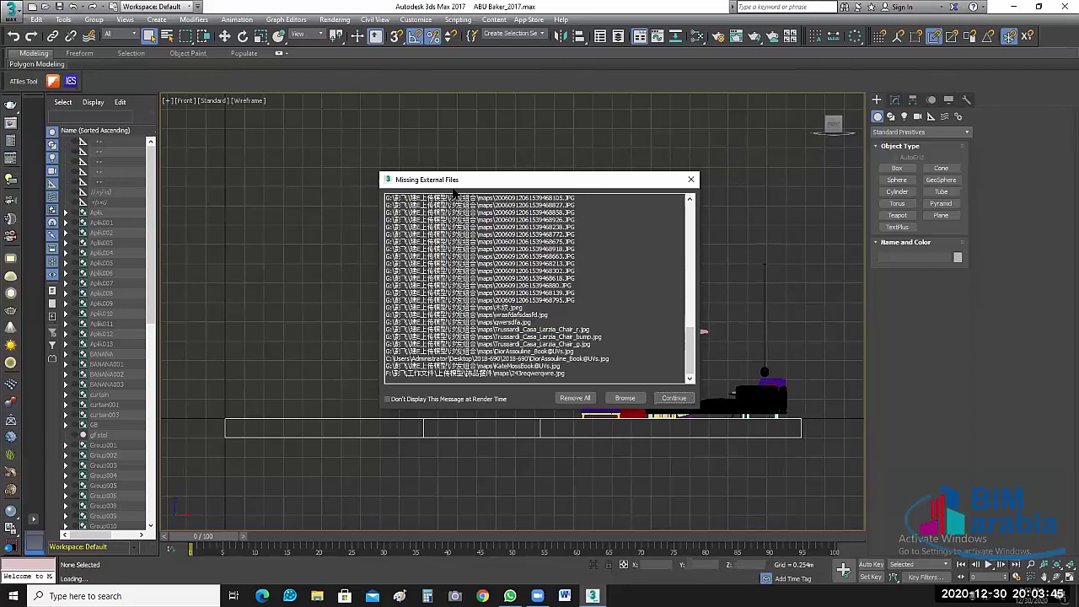
Step: Continue past the Missing External Files list and confirm the Isolate Selection warning with OK
click(677, 399)
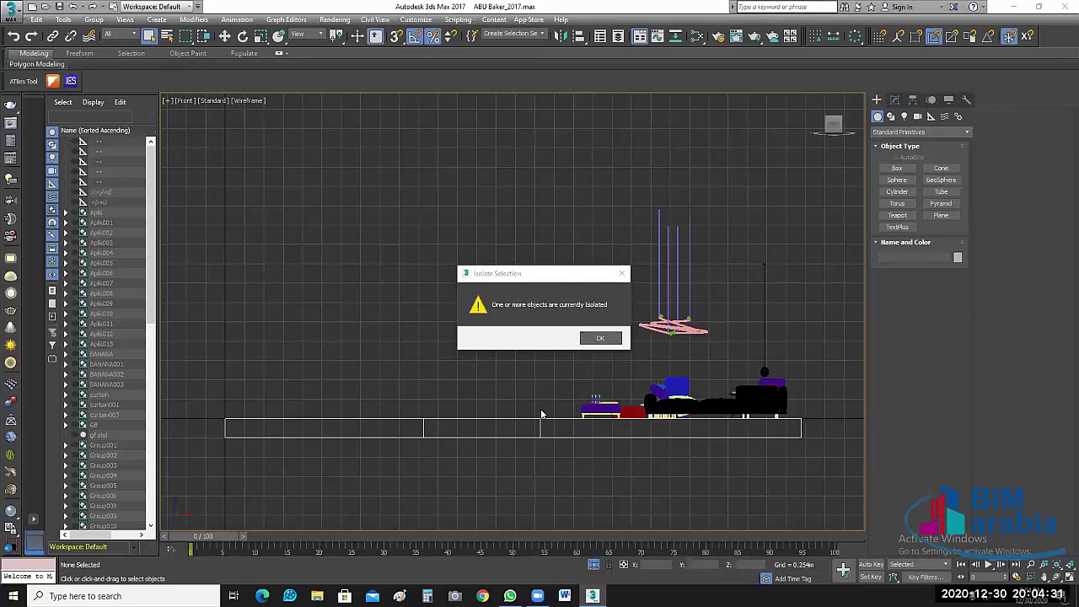
click(567, 279)
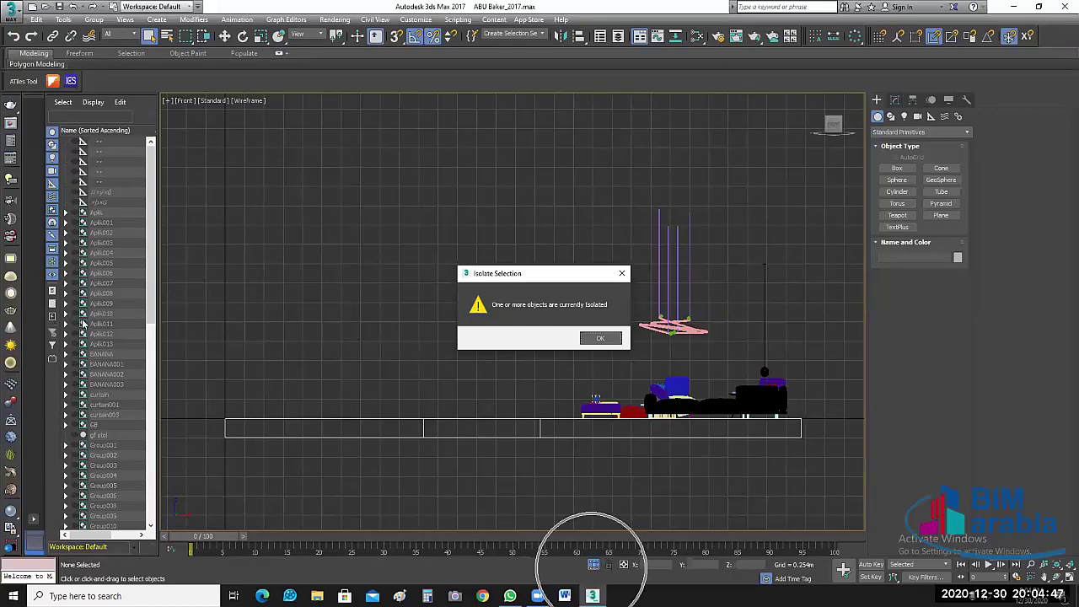
click(601, 340)
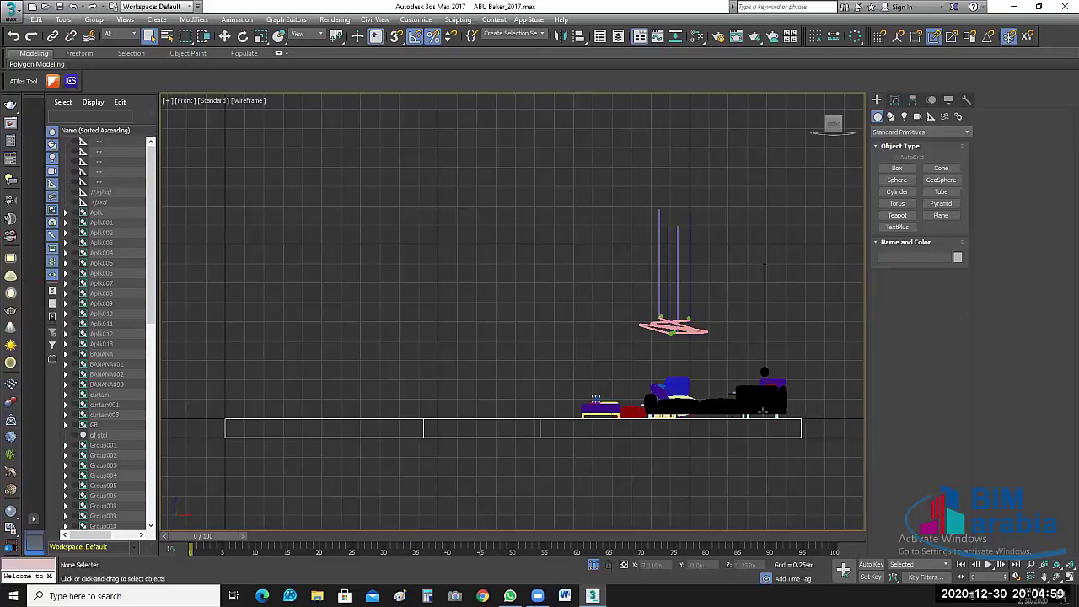
Step: Frame the Front view and select the furniture group, which measures 2.723 × 3.784 × 2.747 m
scroll(813, 409, up, 3)
middle_drag(824, 389, 814, 377)
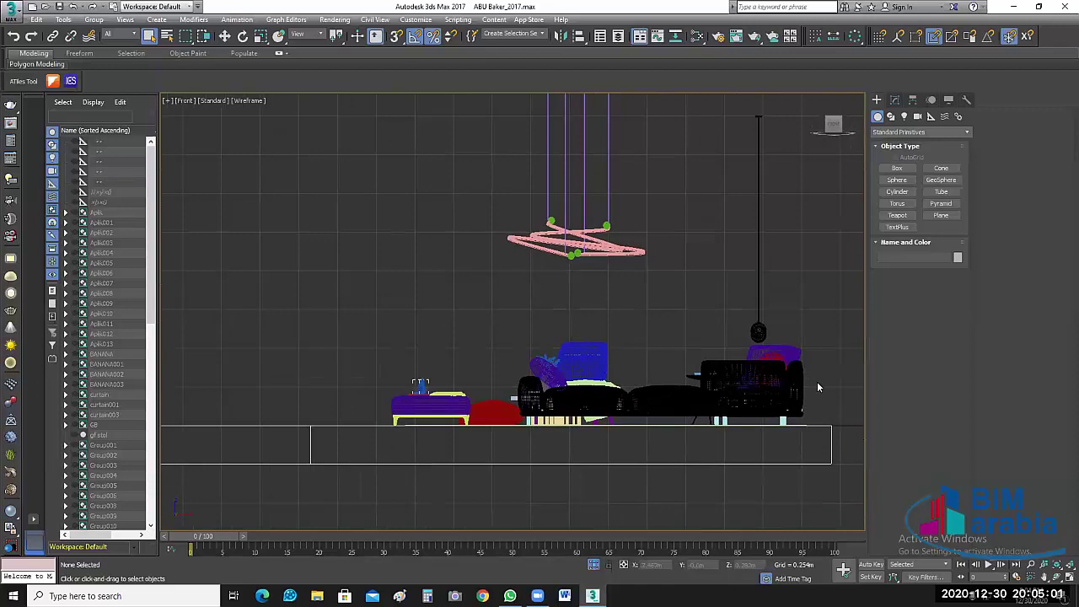
scroll(835, 371, up, 3)
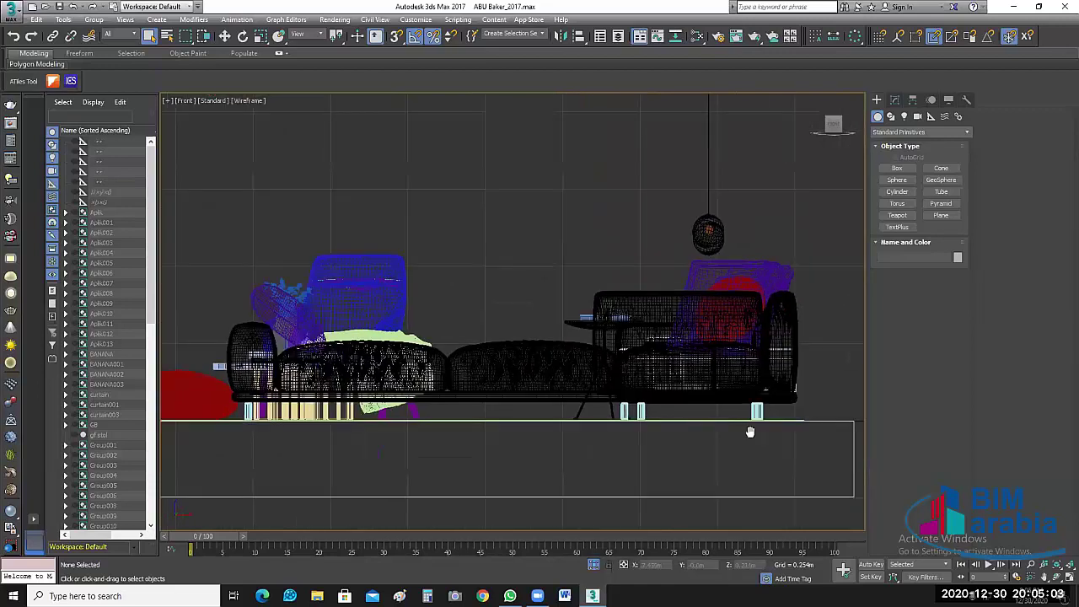
scroll(746, 471, down, 2)
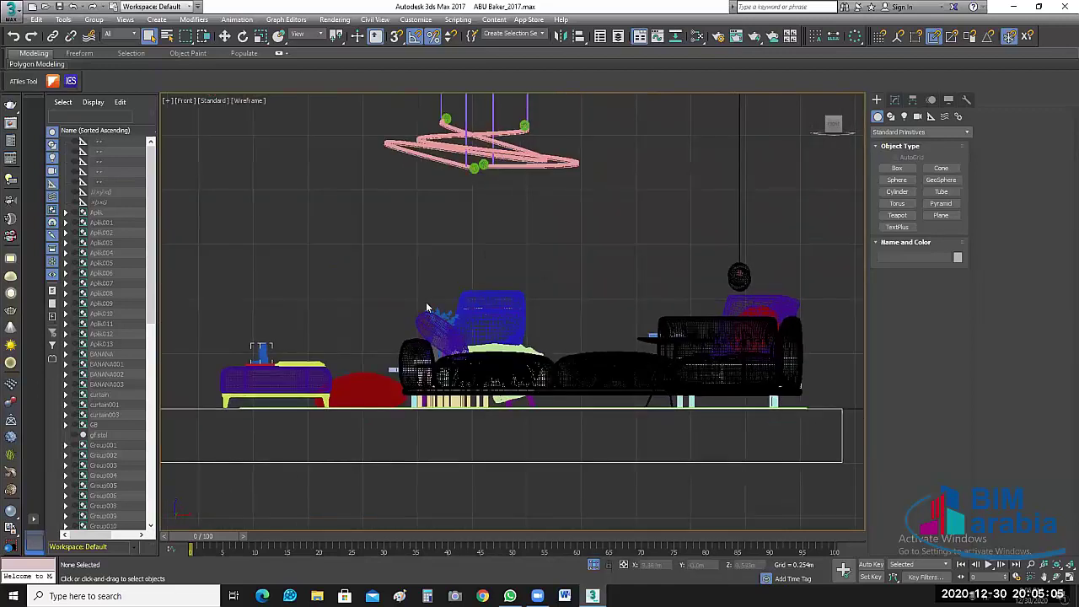
click(796, 410)
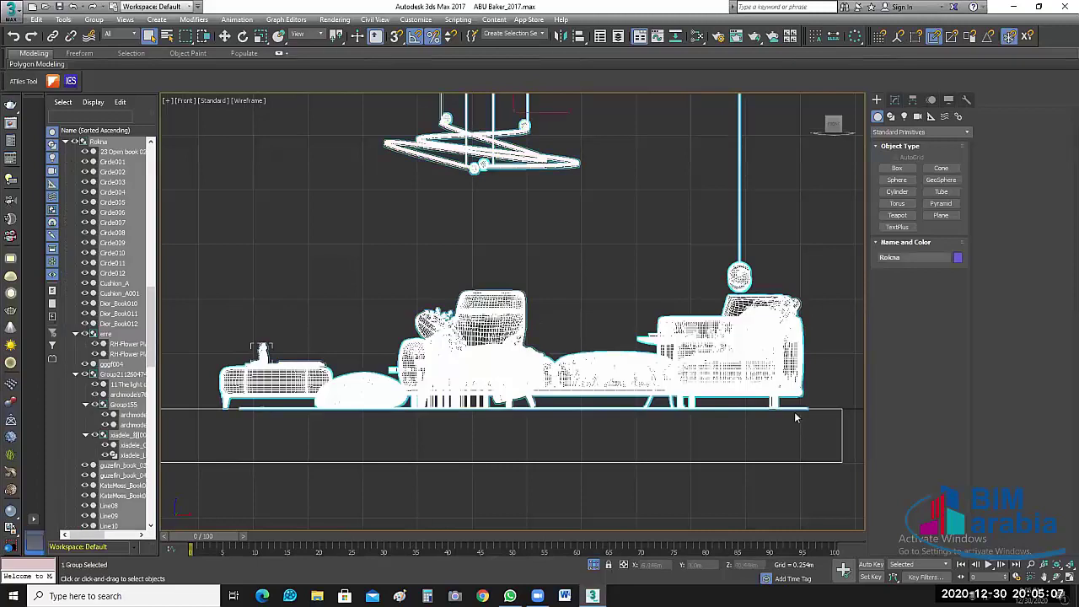
scroll(825, 395, up, 2)
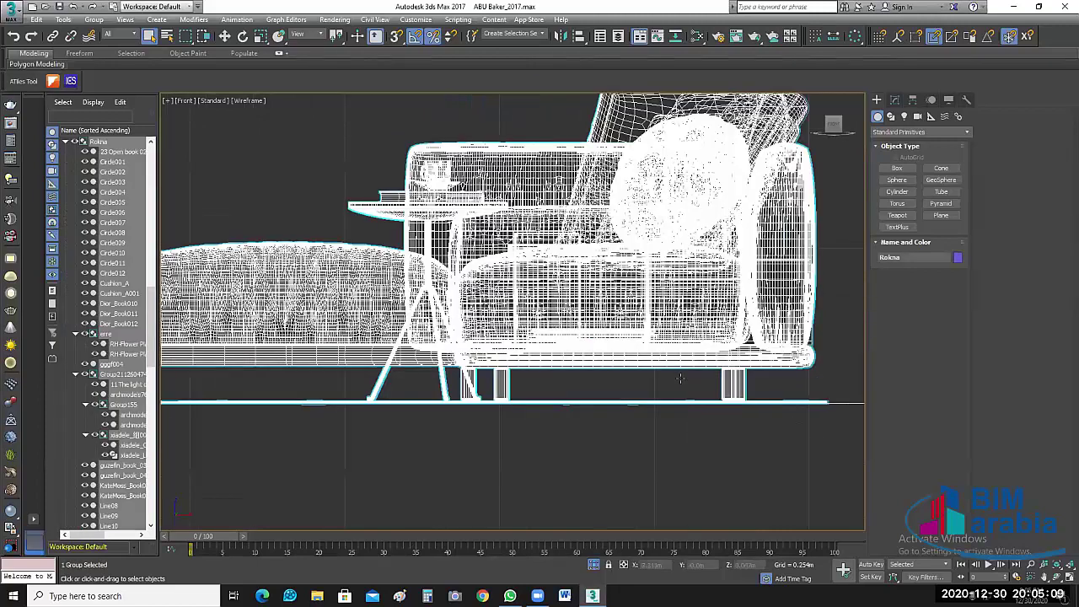
scroll(772, 367, up, 1)
scroll(750, 338, down, 4)
scroll(734, 311, down, 1)
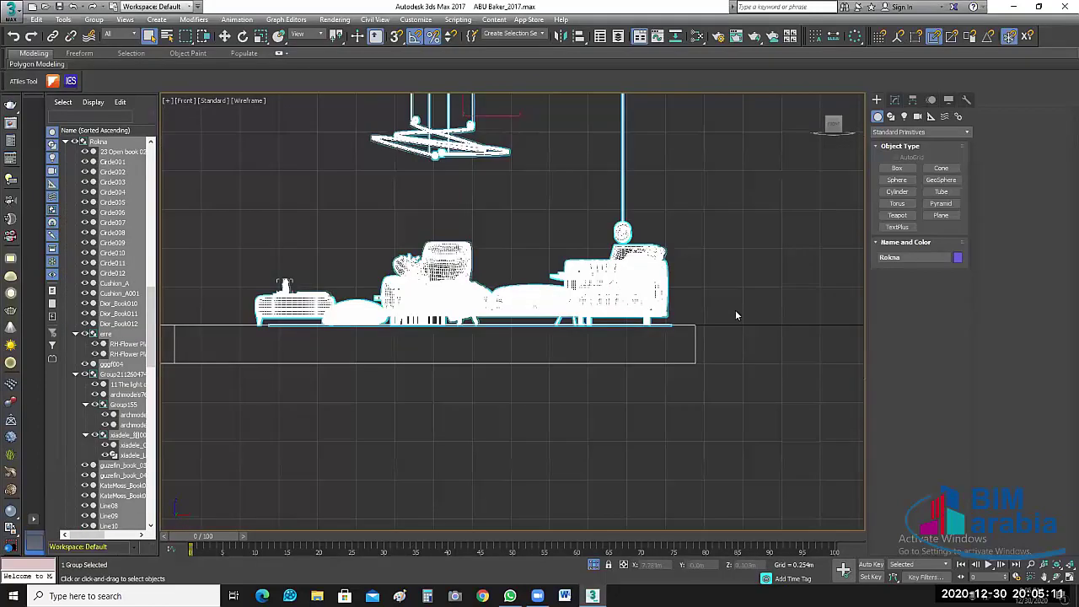
scroll(736, 309, down, 1)
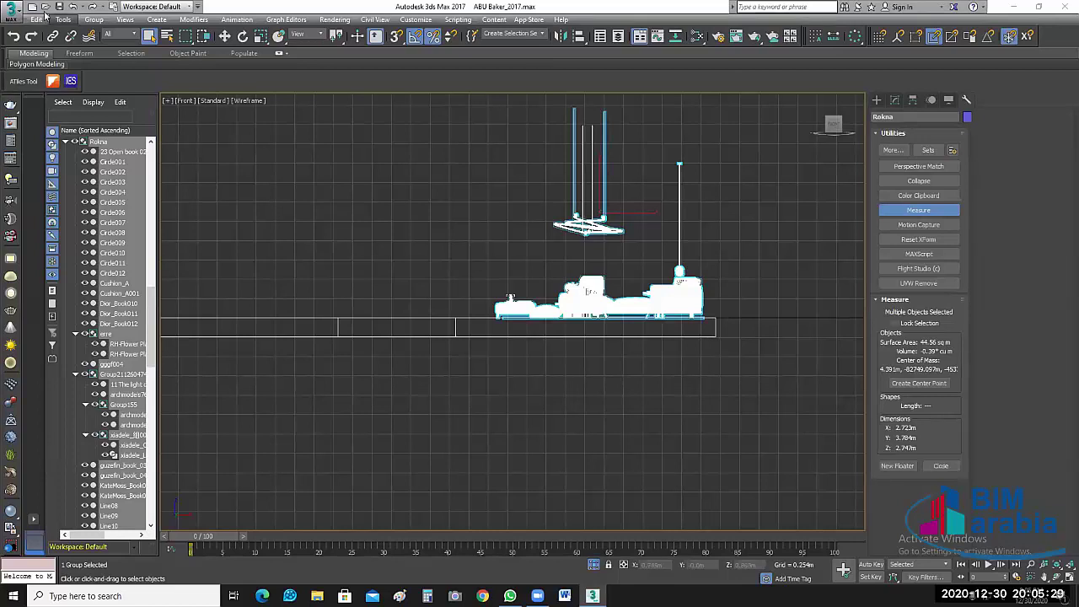
Step: Open the furniture group and its nested groups with Group > Open Recursively
click(94, 19)
click(730, 322)
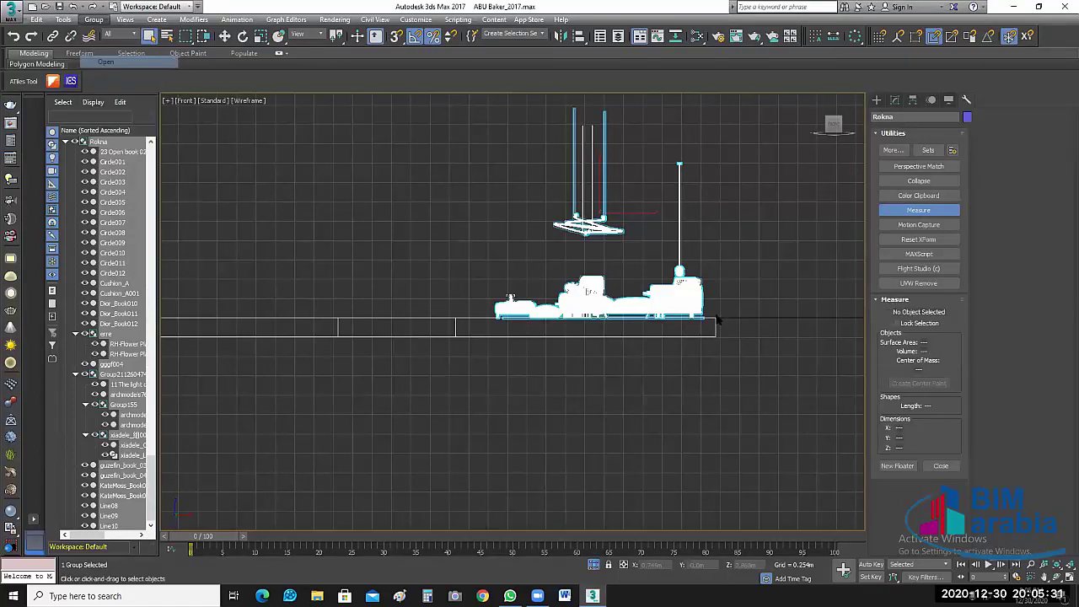
click(721, 318)
Step: Select sofa gggf004 (1.875 × 2.675 × 0.344 m) and return to the four-viewport layout
scroll(656, 260, up, 2)
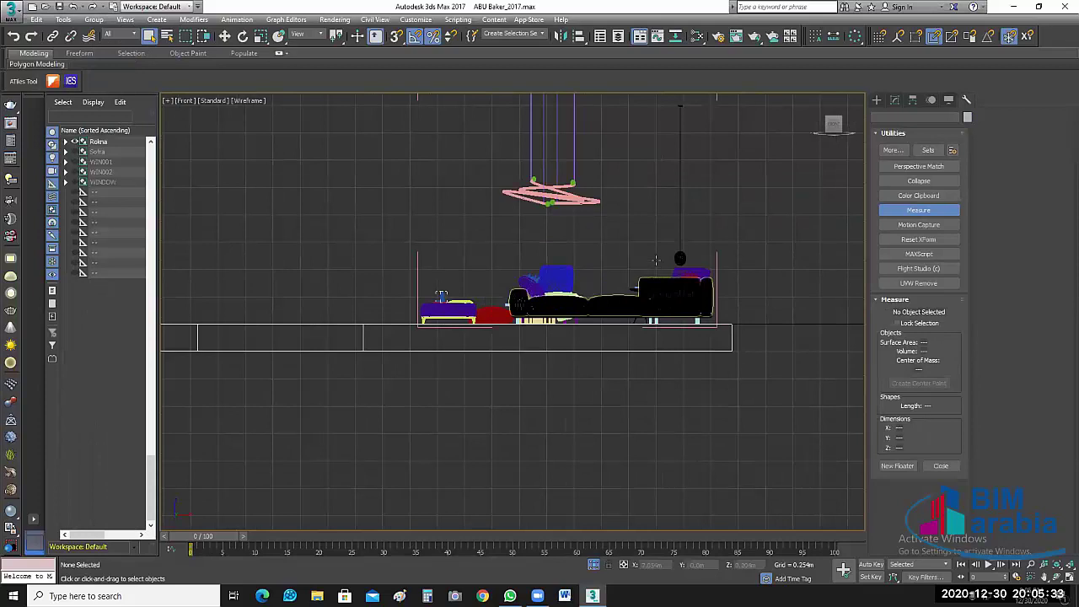
scroll(666, 326, up, 4)
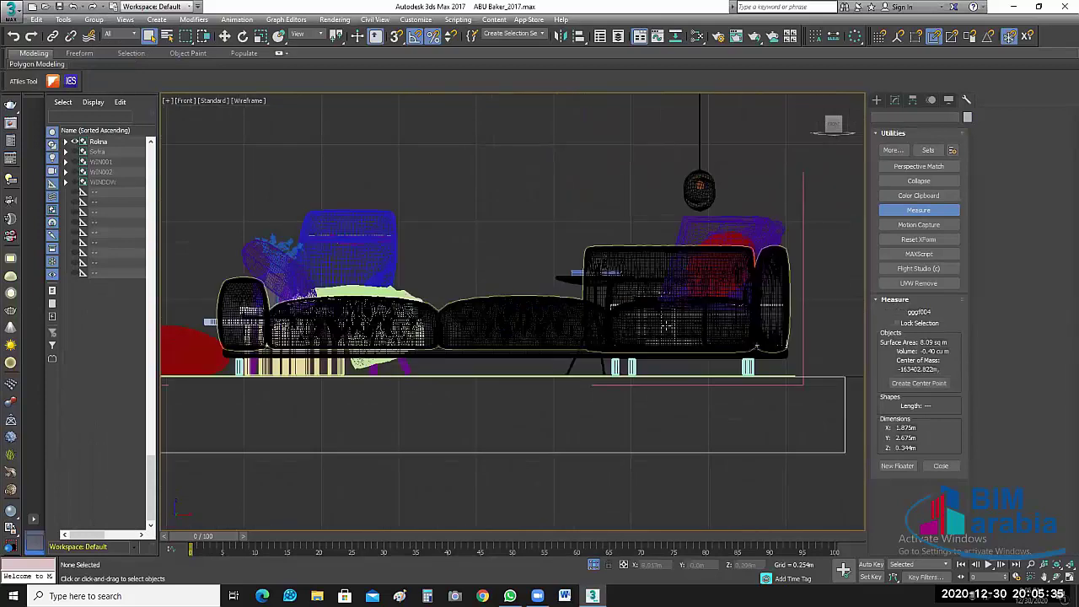
click(666, 325)
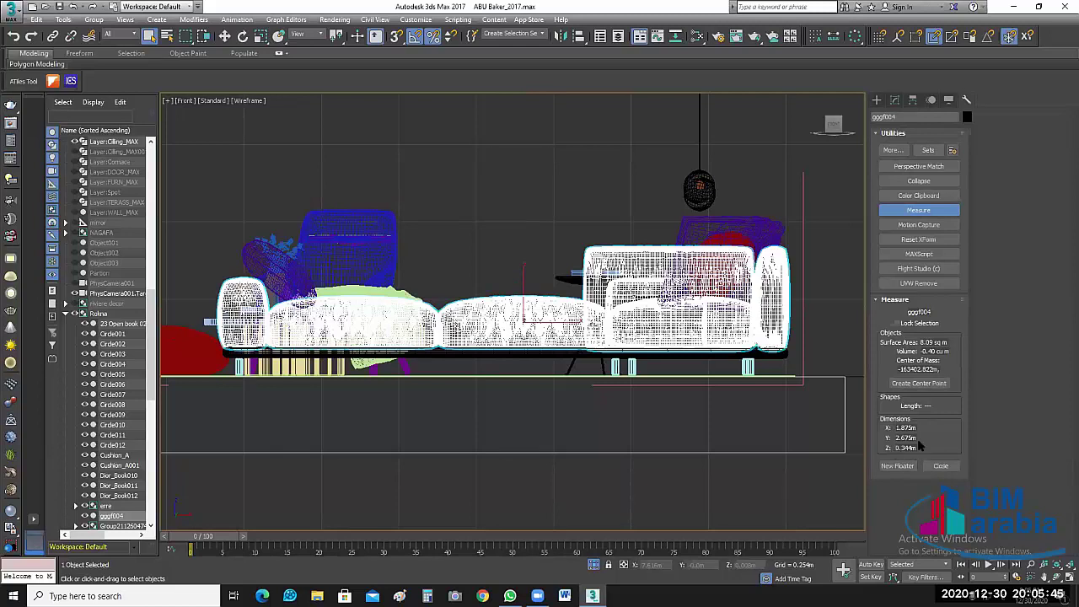
scroll(784, 412, down, 2)
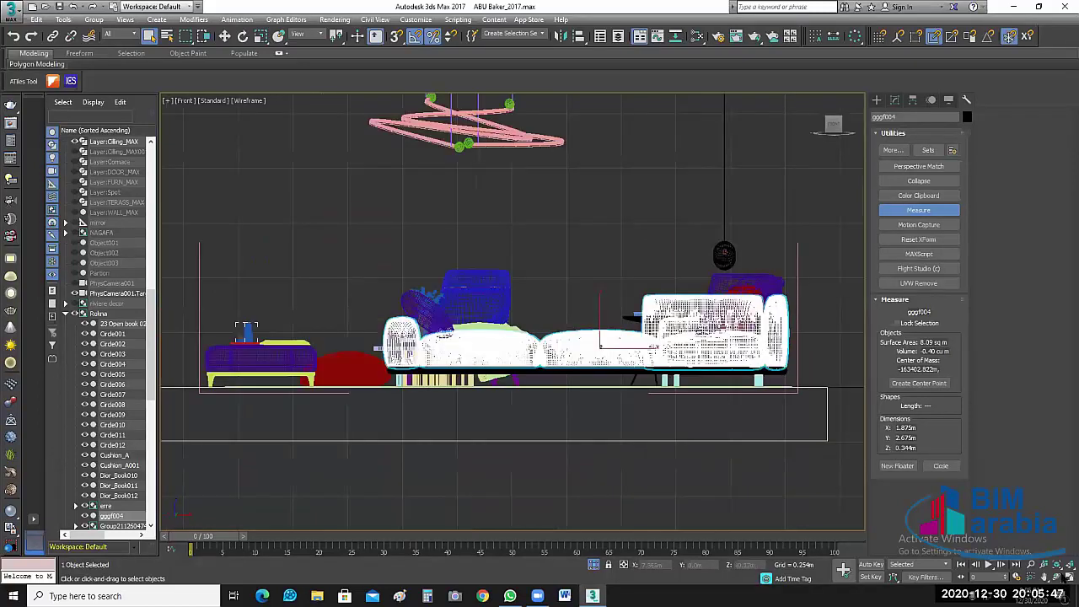
key(alt+w)
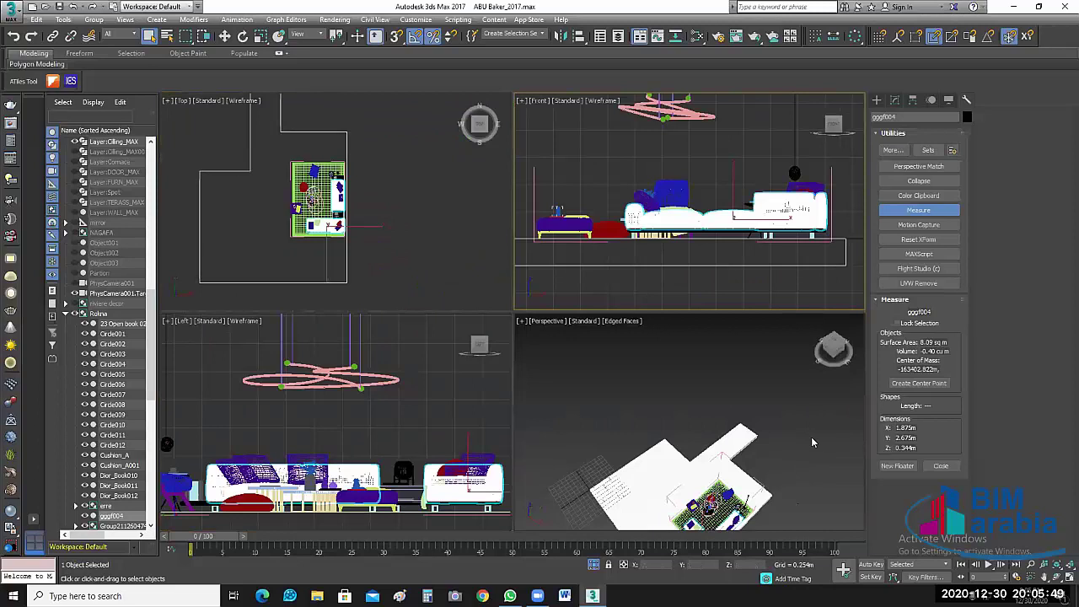
Step: Non-uniformly scale the white sofa along Z to 150%, making it 0.654 m tall
right_click(768, 492)
scroll(753, 470, up, 5)
scroll(753, 470, up, 3)
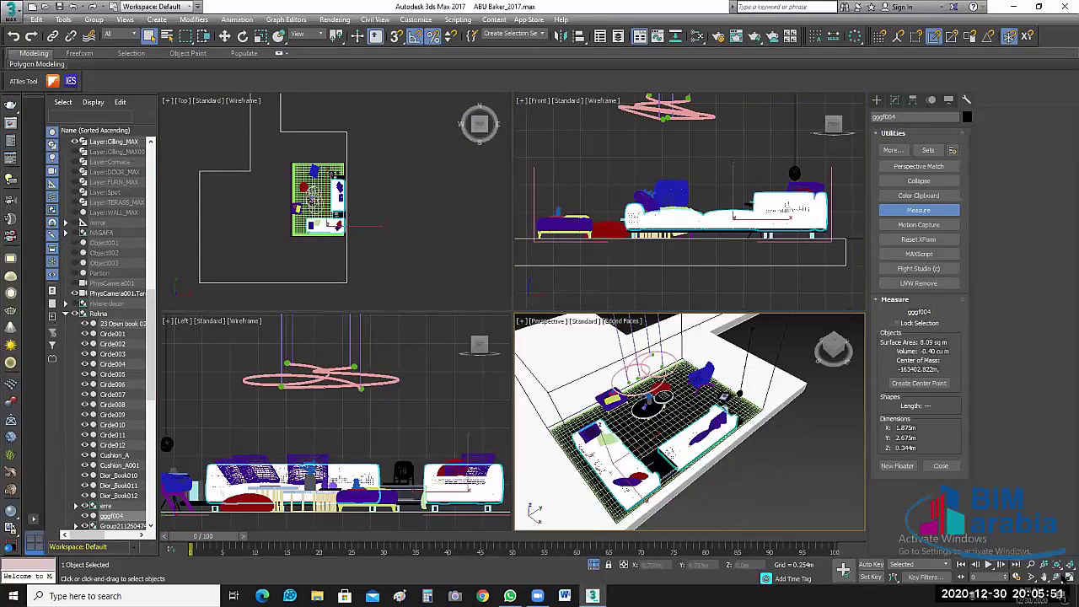
middle_drag(751, 465, 780, 442)
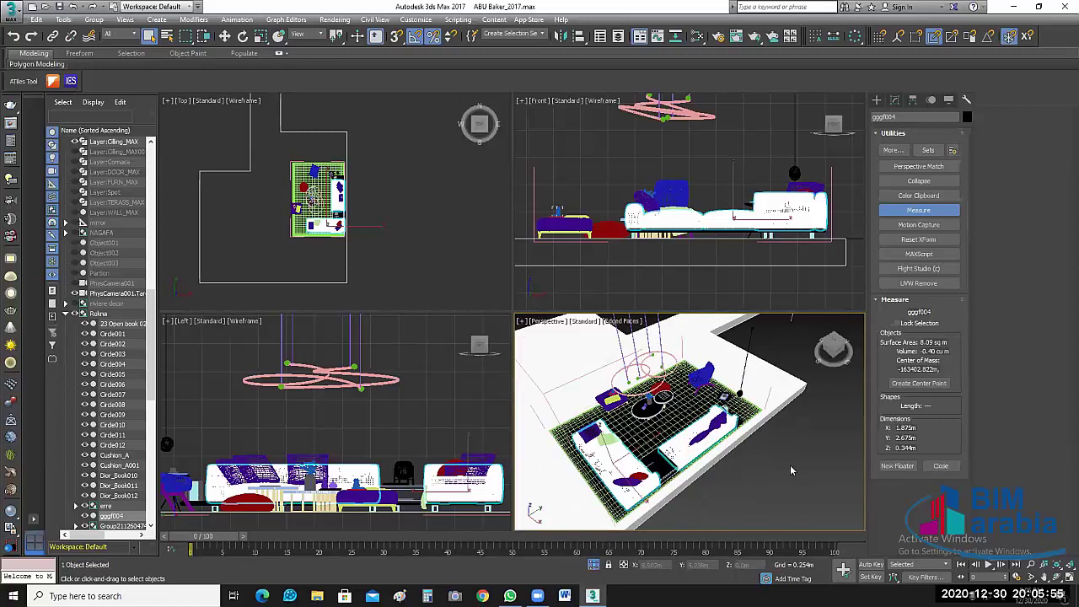
scroll(741, 501, down, 2)
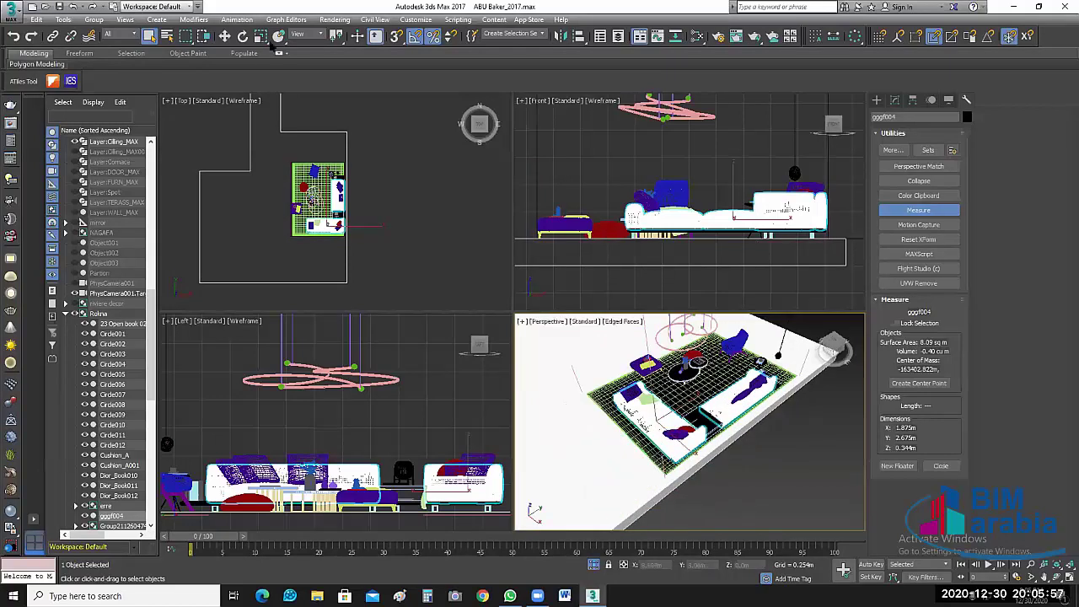
key(r)
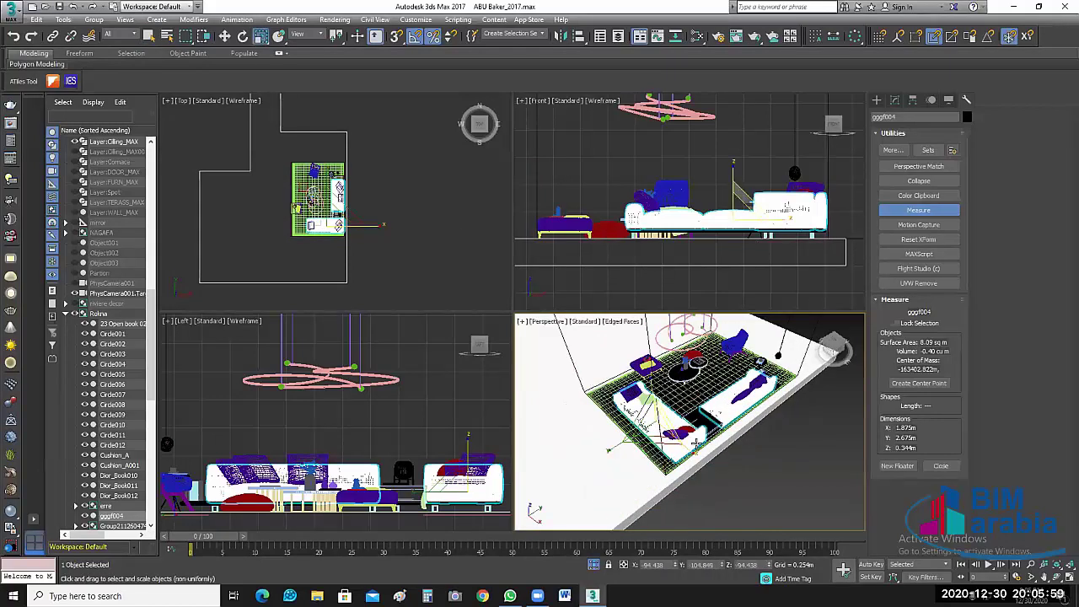
key(r)
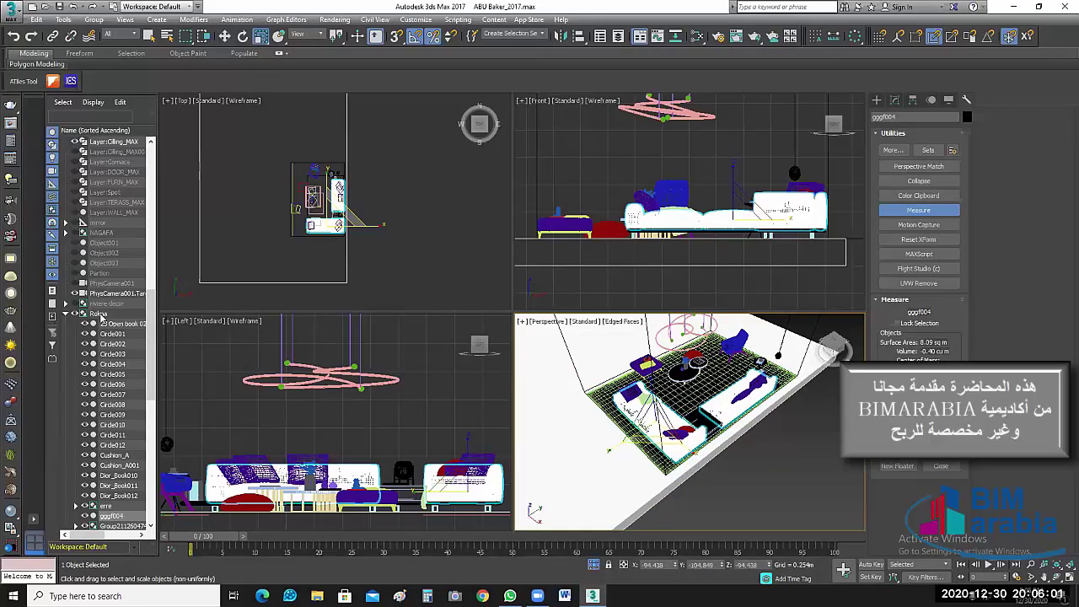
click(764, 447)
scroll(781, 460, up, 3)
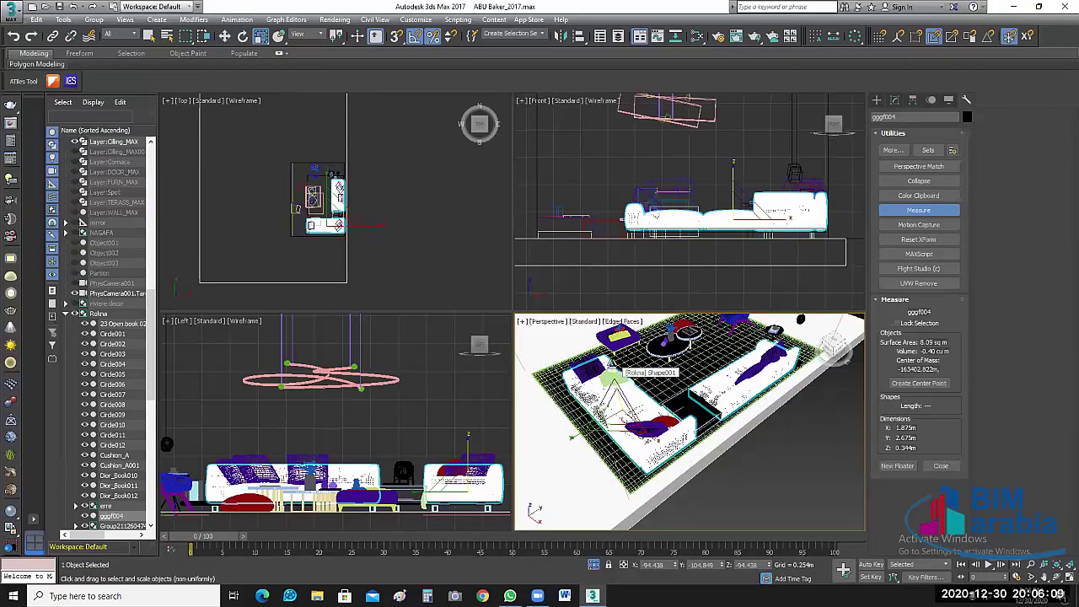
drag(608, 358, 607, 337)
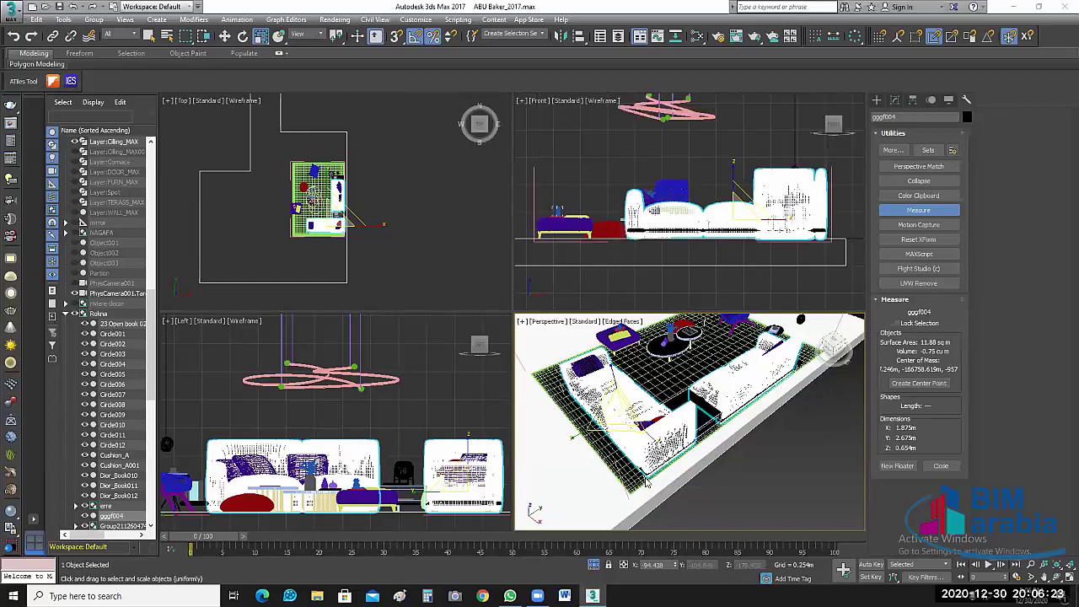
click(908, 456)
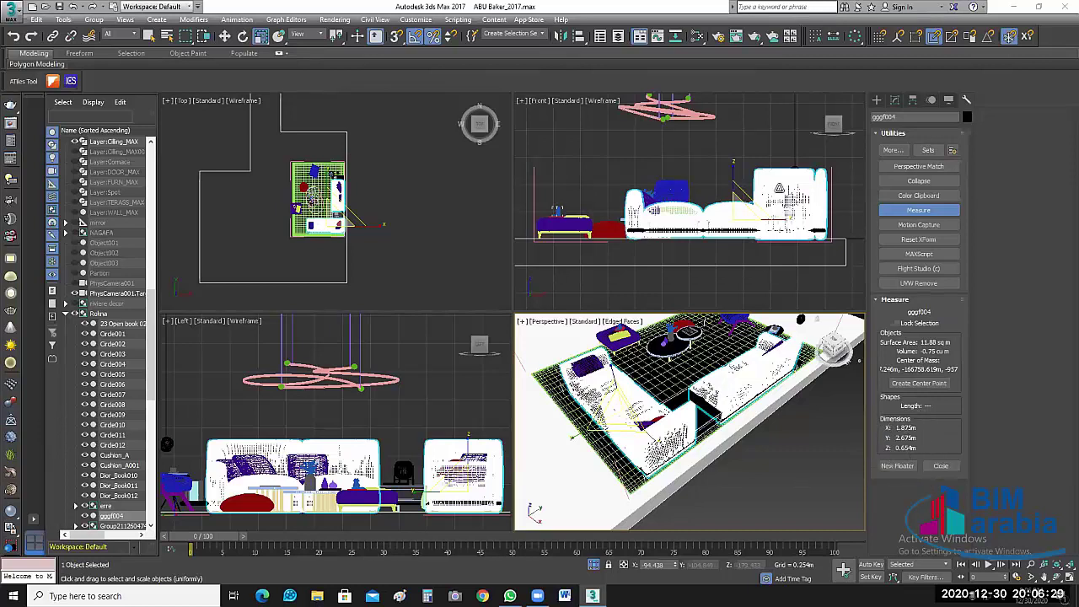
Step: Scale the armchair group non-uniformly along Z so it stands about 0.599 m tall
click(680, 193)
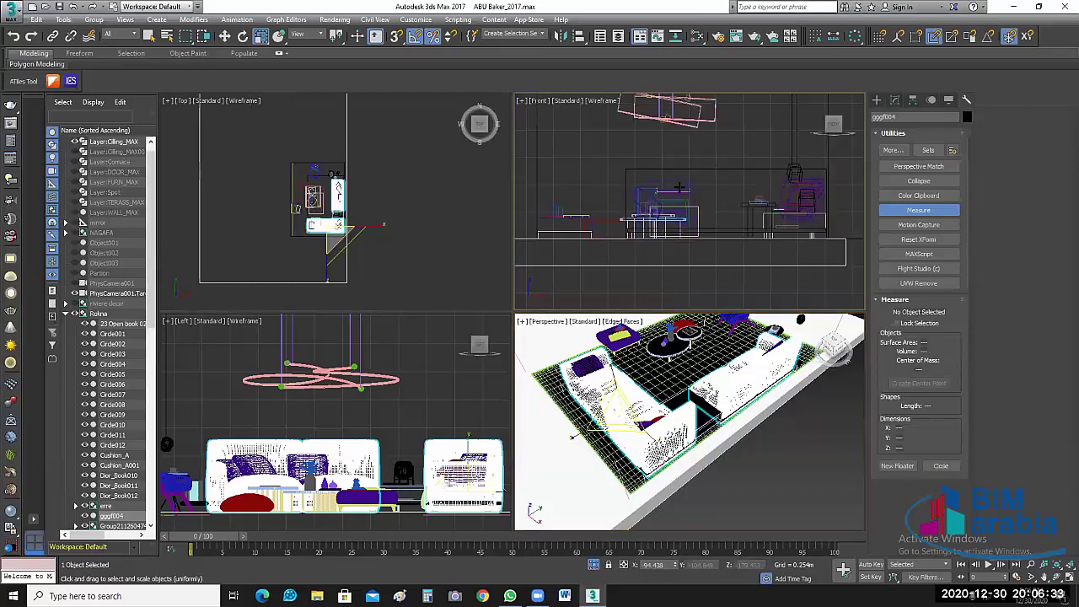
click(690, 198)
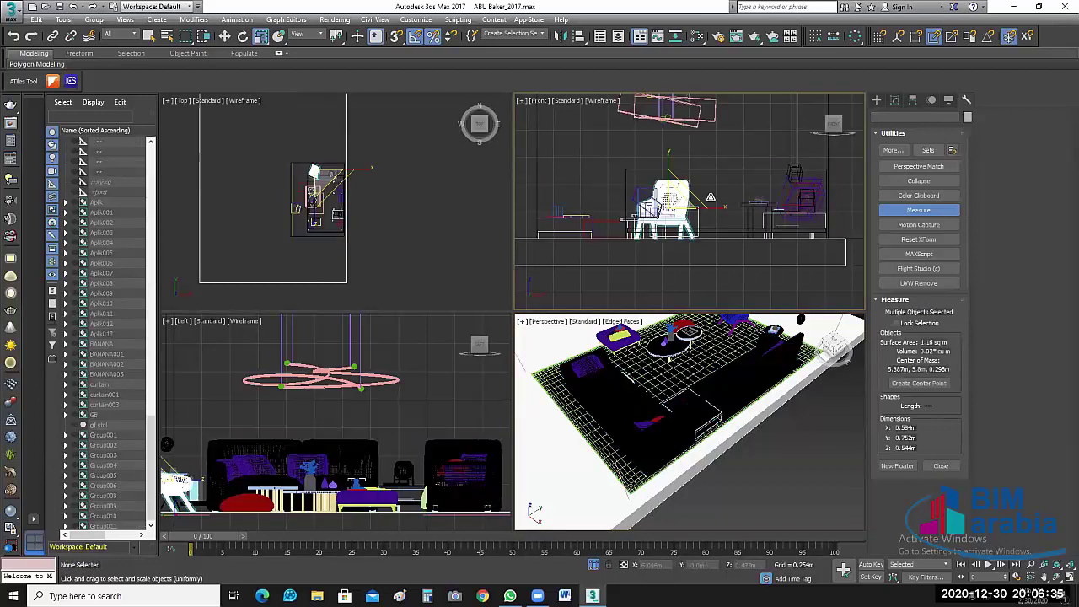
key(ctrl+e)
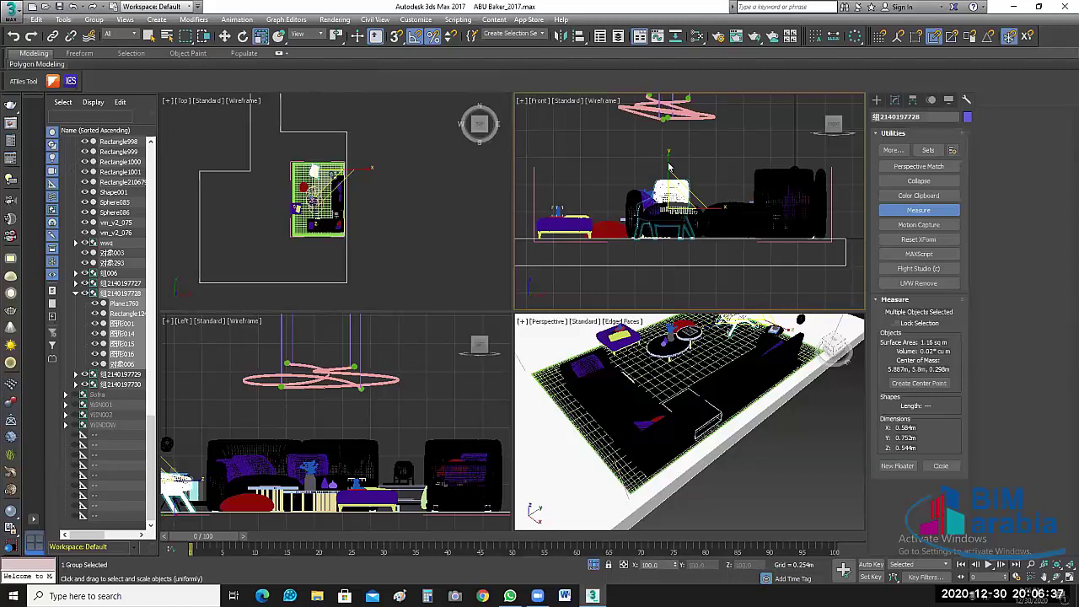
drag(667, 160, 740, 254)
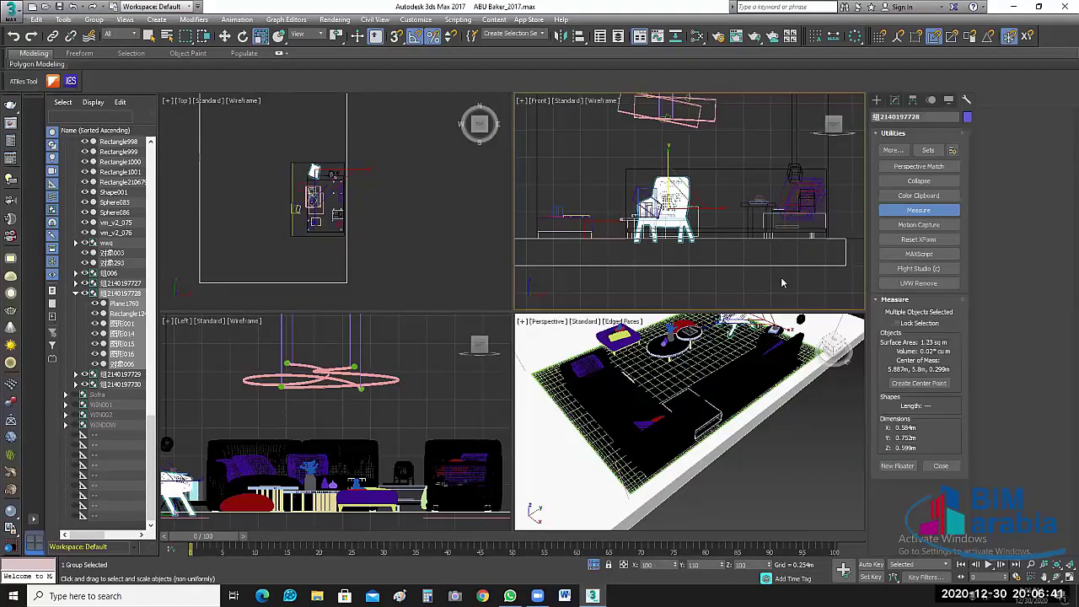
key(ctrl+e)
Step: Select and clear the ottoman group, then reframe the Perspective view of the room
click(575, 226)
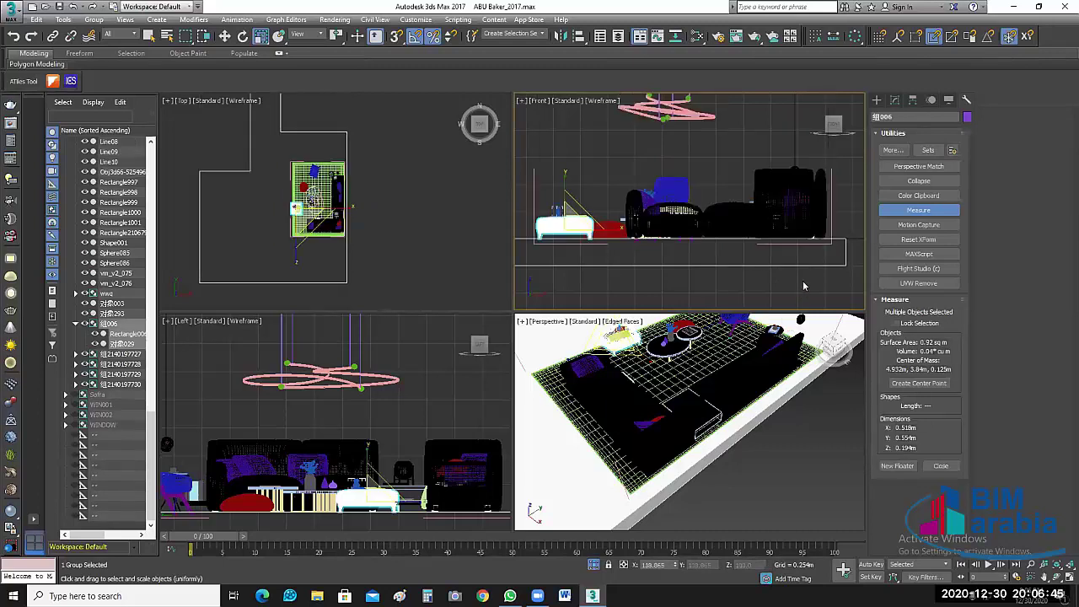
click(602, 234)
key(ctrl+z)
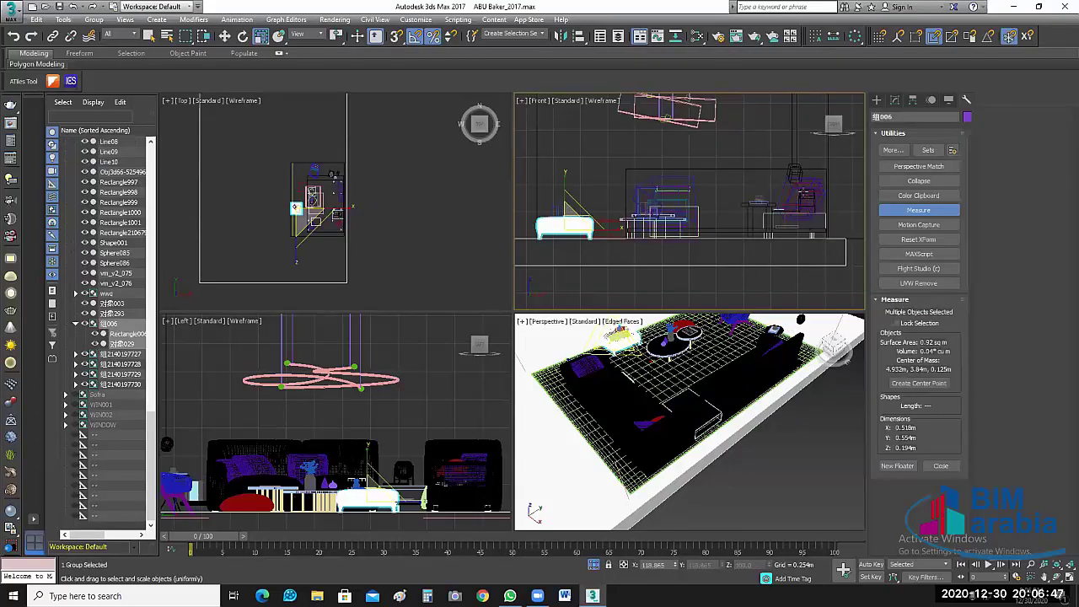
click(842, 205)
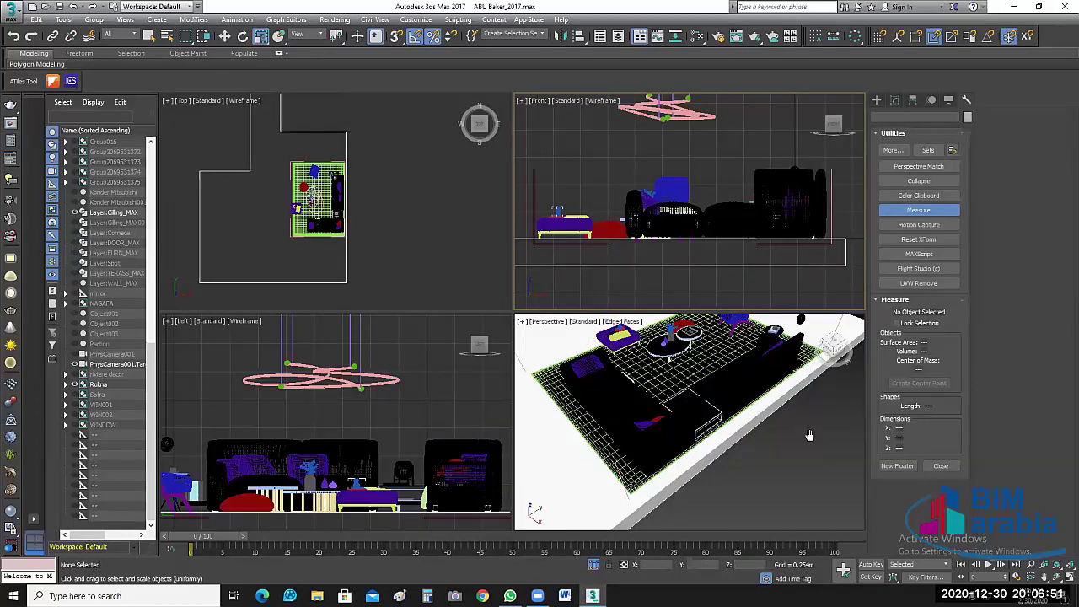
alt+middle_drag(810, 434, 790, 452)
scroll(790, 451, down, 2)
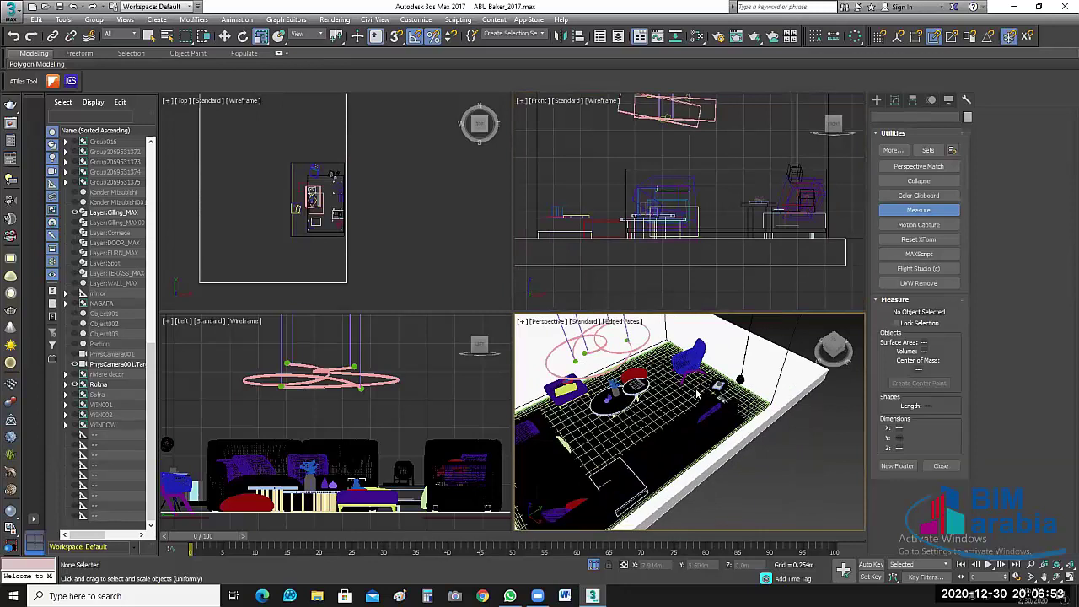
scroll(786, 448, down, 5)
scroll(786, 448, down, 2)
middle_drag(757, 261, 721, 249)
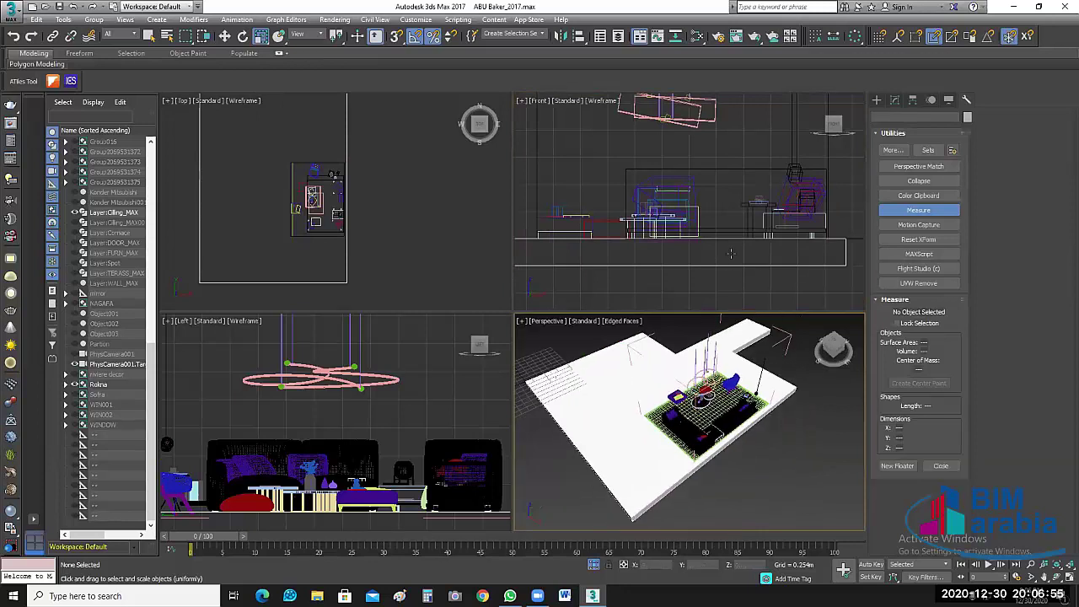
scroll(807, 208, down, 2)
scroll(807, 208, down, 1)
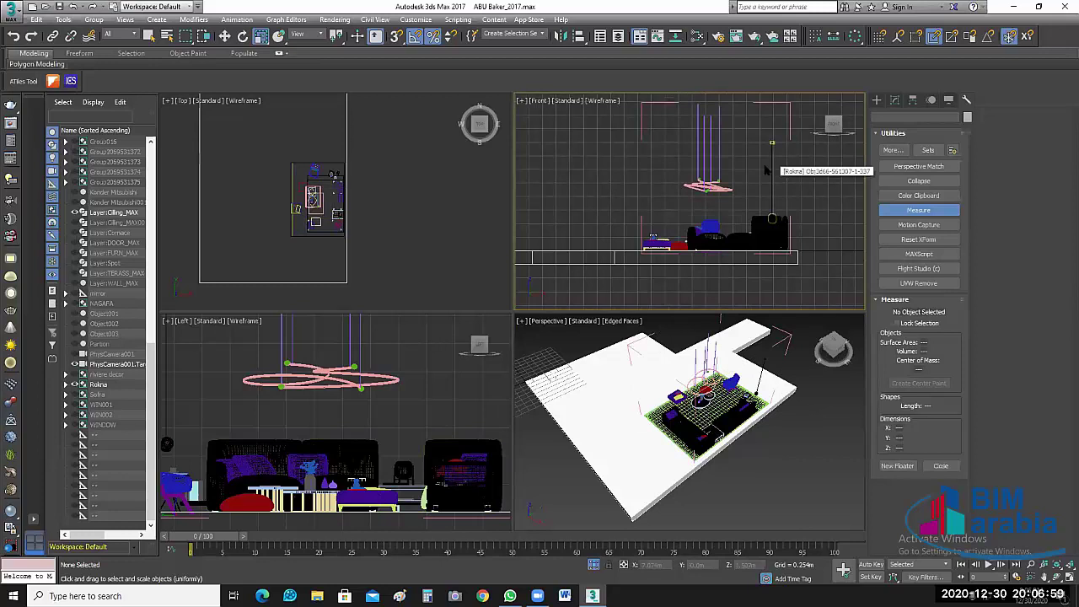
Step: Move the hanging light higher, check the chandelier group at 0.903 × 1.414 × 1.656 m, close Measure
click(770, 166)
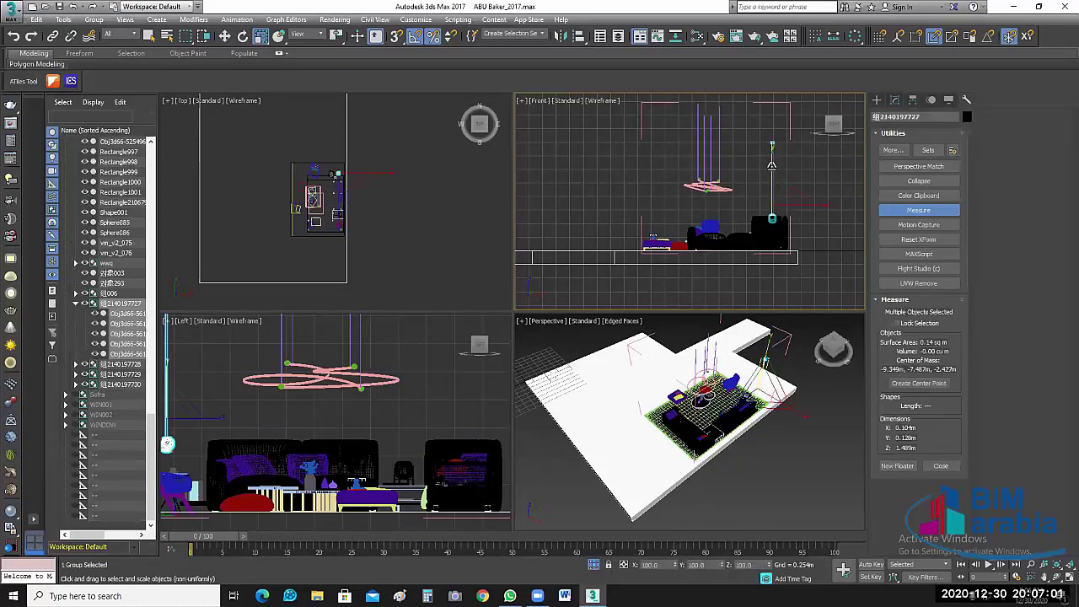
key(w)
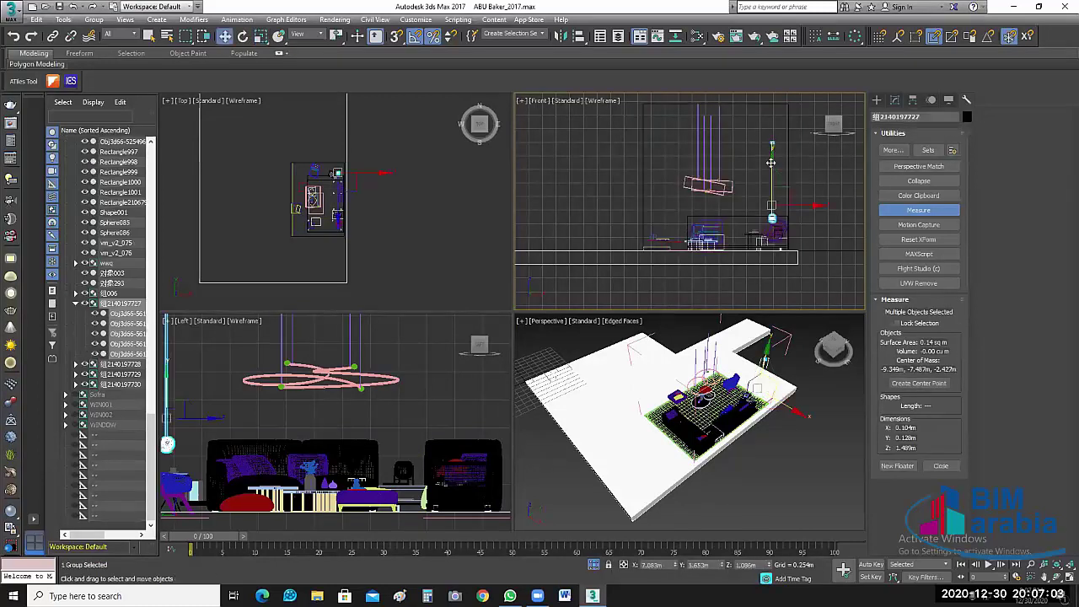
drag(775, 126, 775, 95)
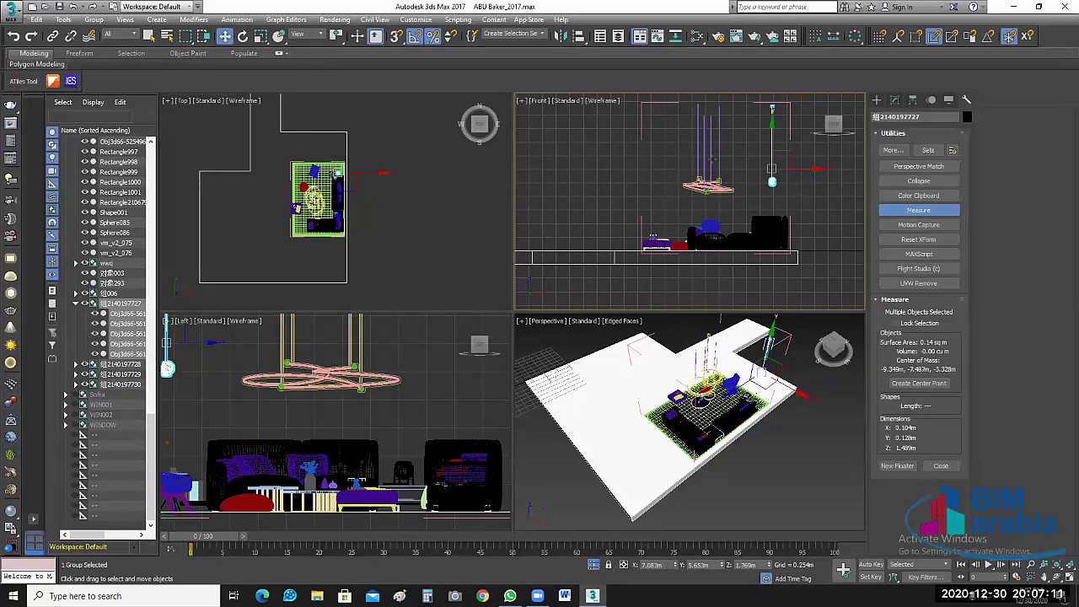
click(296, 209)
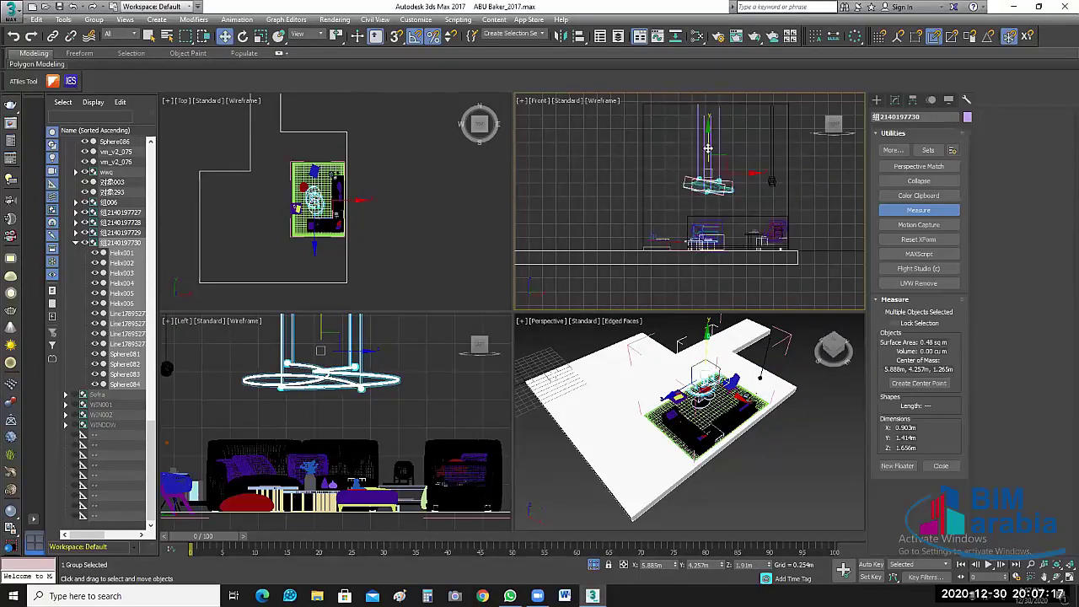
click(927, 212)
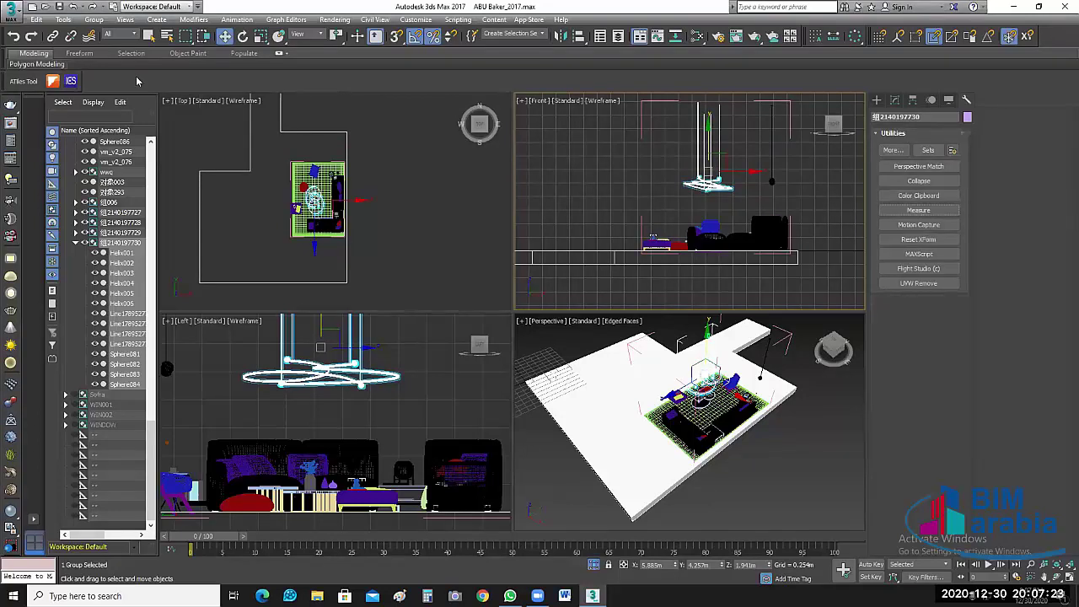
scroll(199, 122, up, 3)
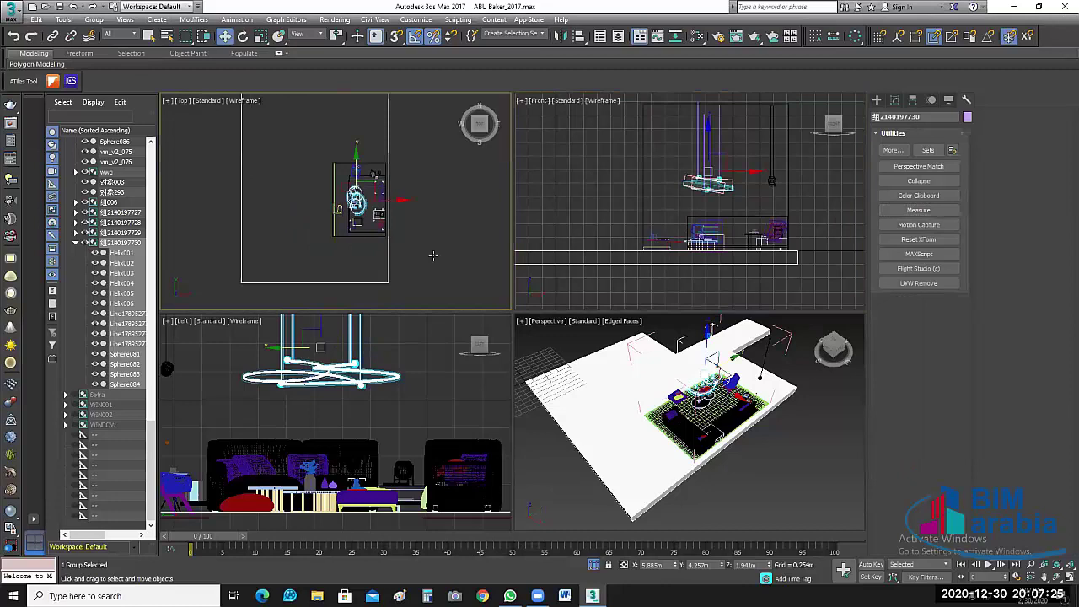
scroll(199, 123, up, 3)
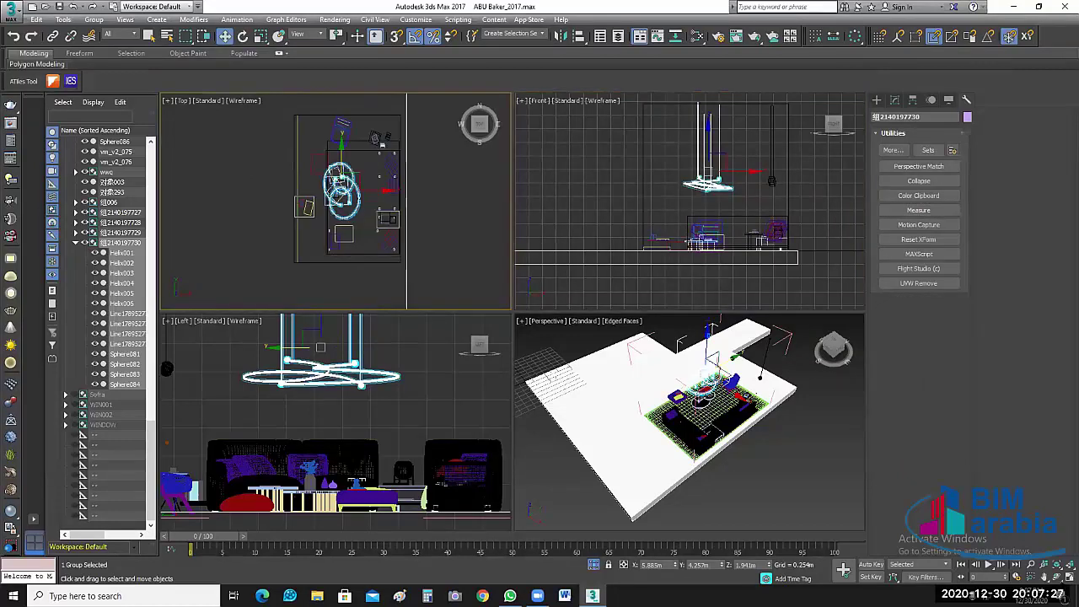
key(alt+w)
scroll(593, 438, up, 2)
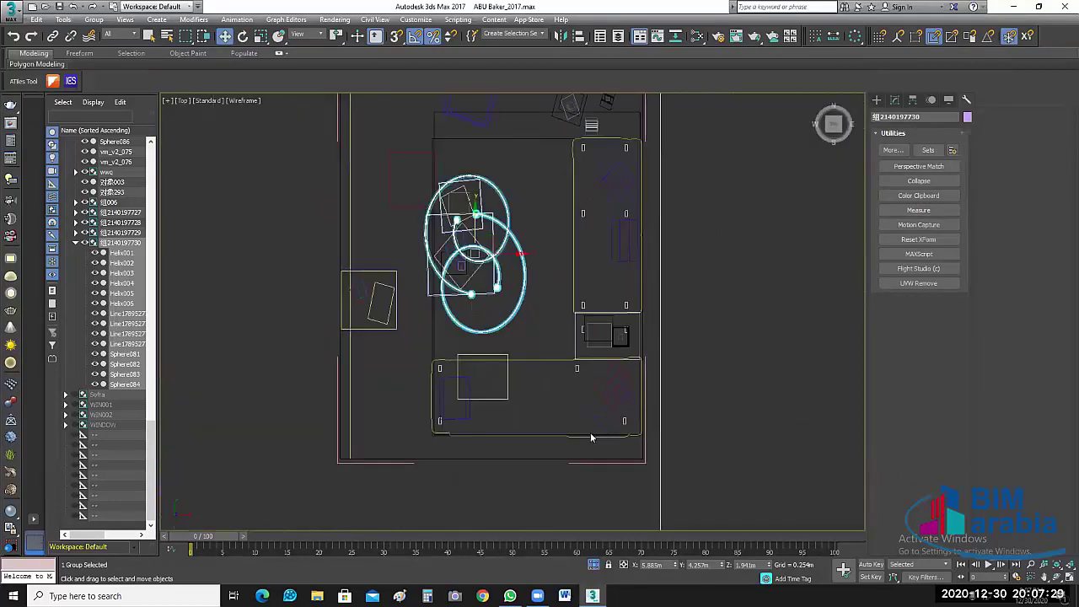
click(564, 424)
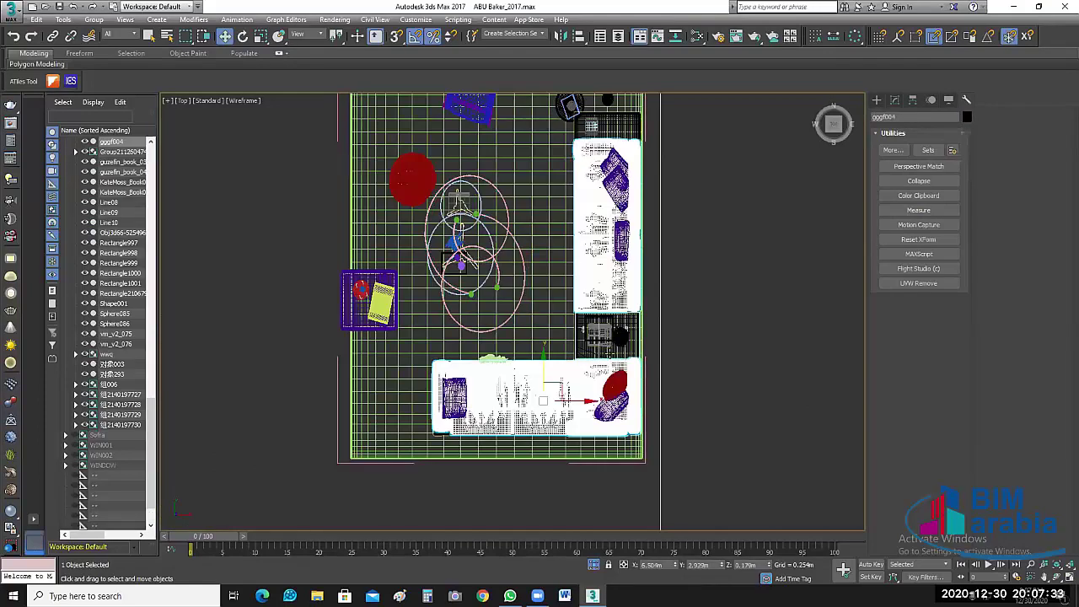
ctrl+click(610, 352)
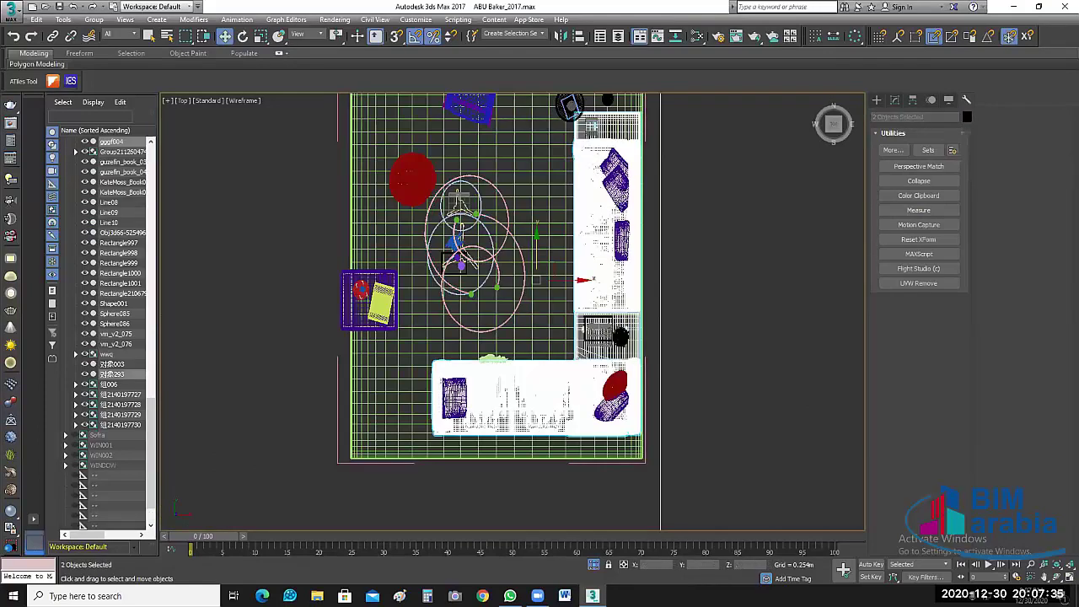
ctrl+click(600, 333)
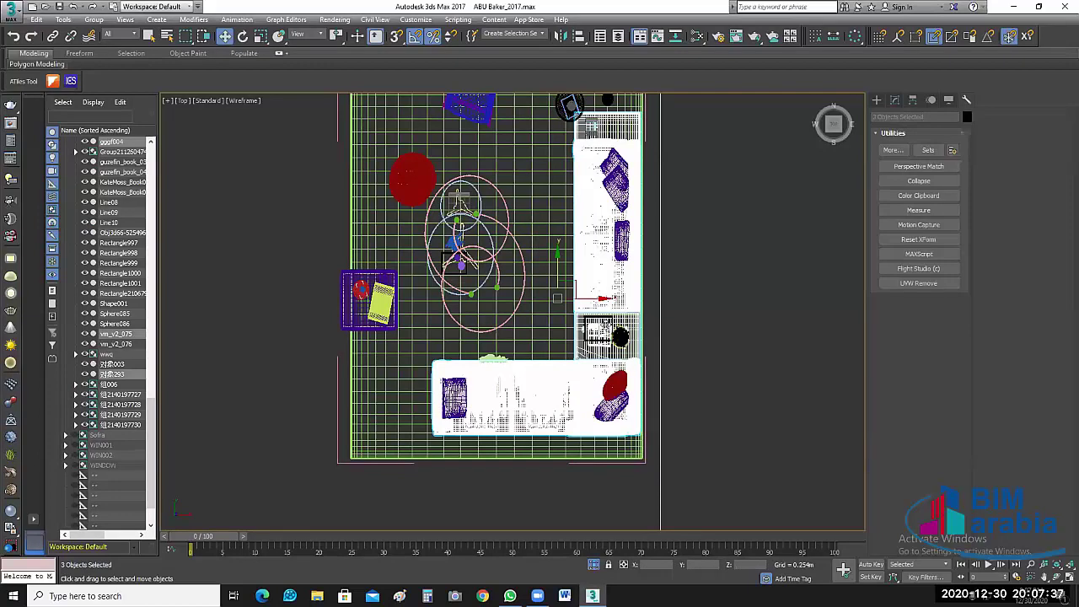
ctrl+click(622, 332)
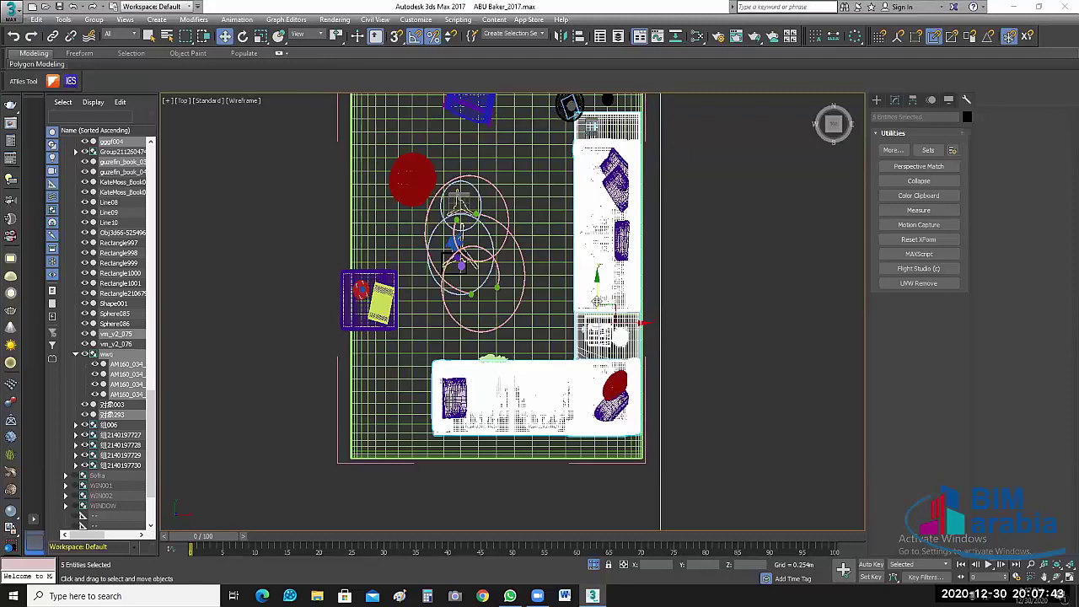
drag(597, 304, 598, 314)
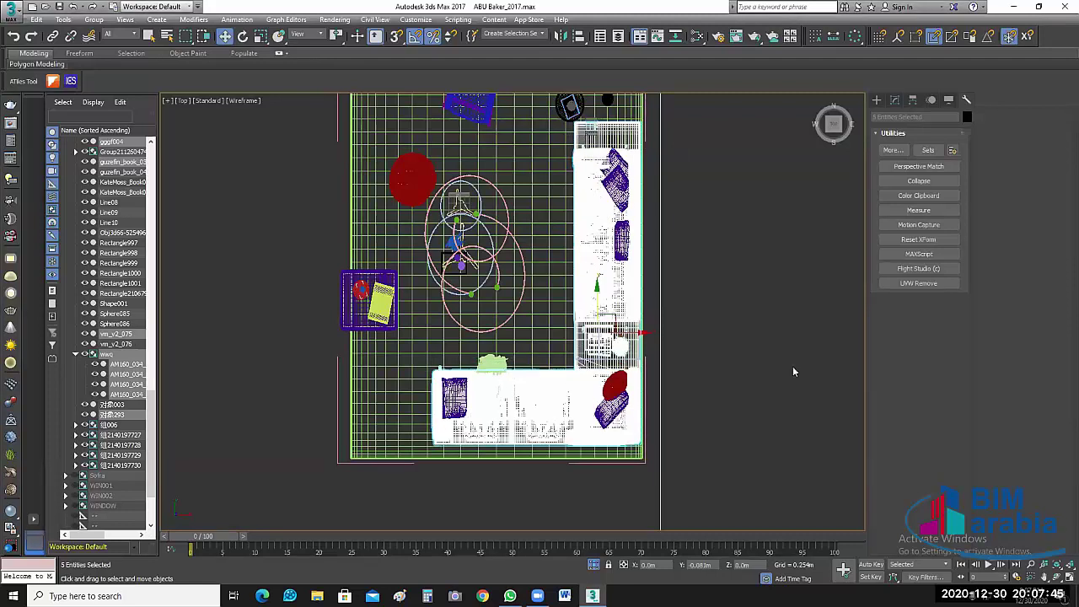
key(ctrl+z)
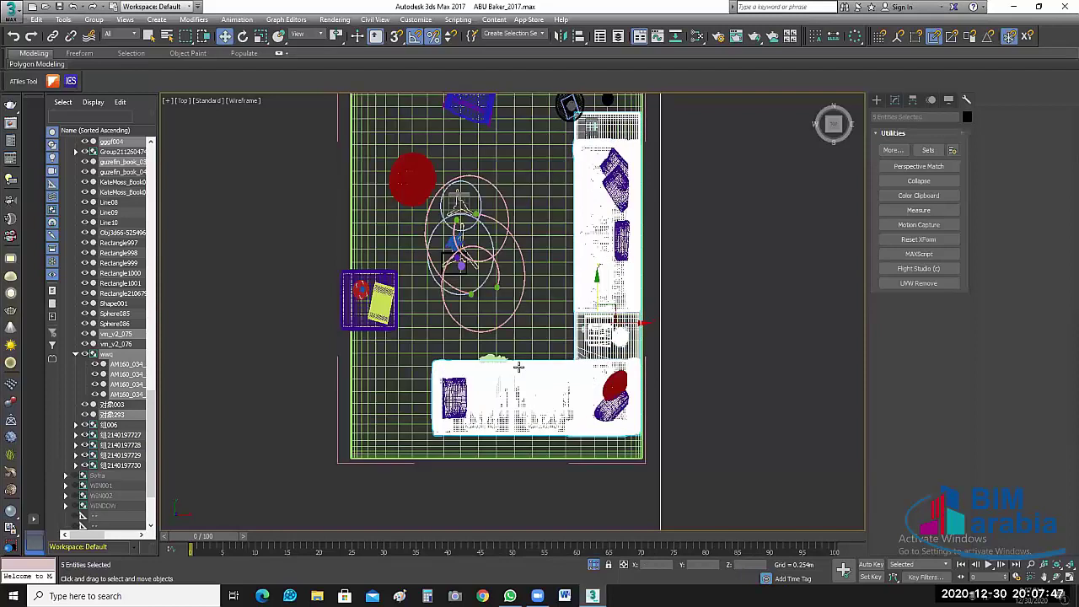
click(259, 216)
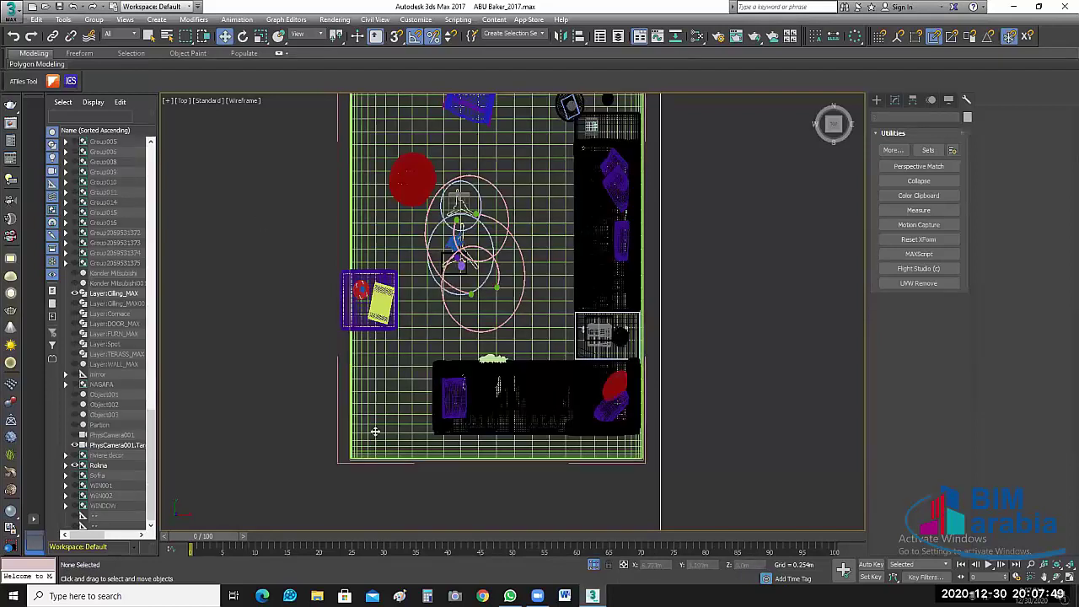
click(376, 432)
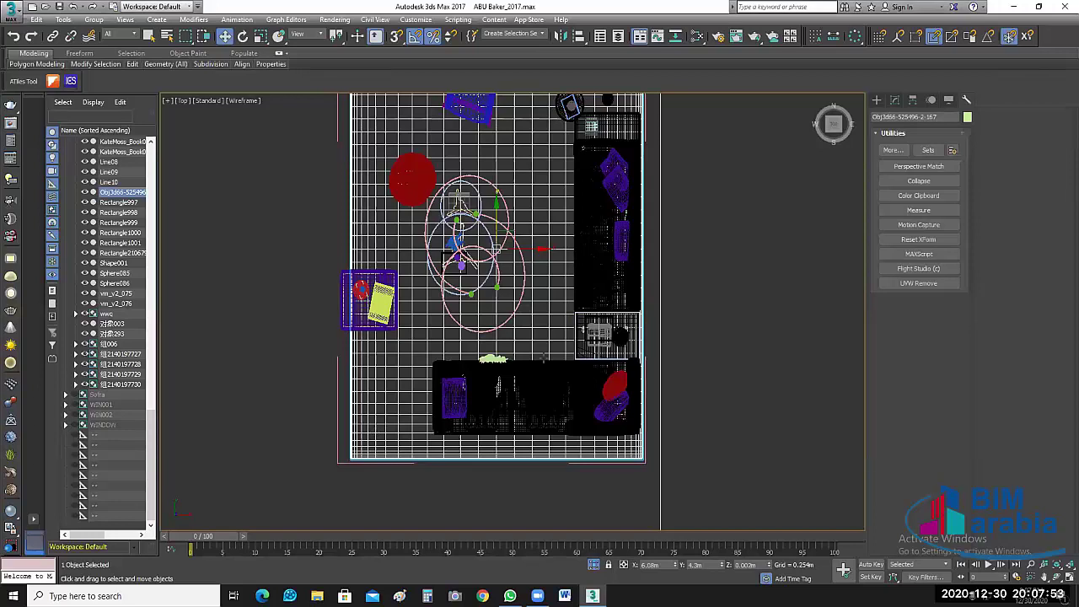
key(Delete)
drag(648, 270, 547, 466)
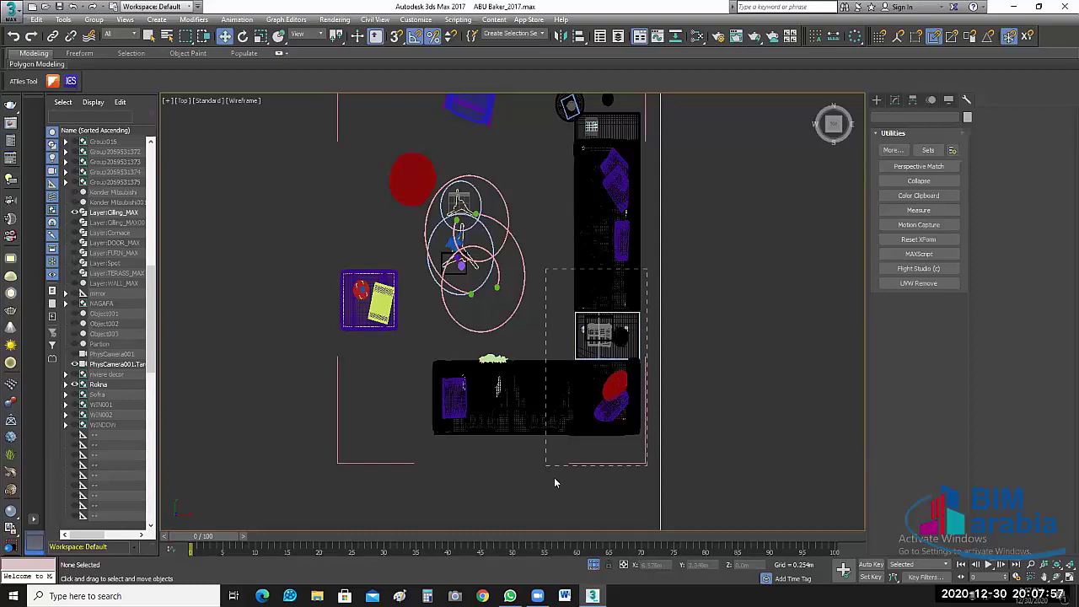
drag(555, 479, 425, 339)
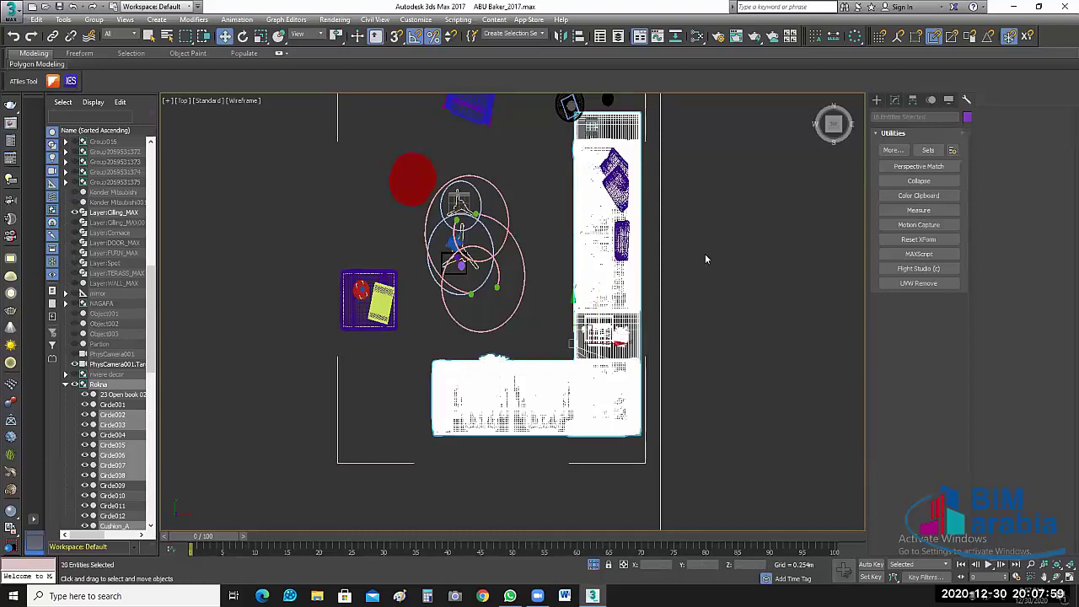
middle_drag(657, 213, 662, 300)
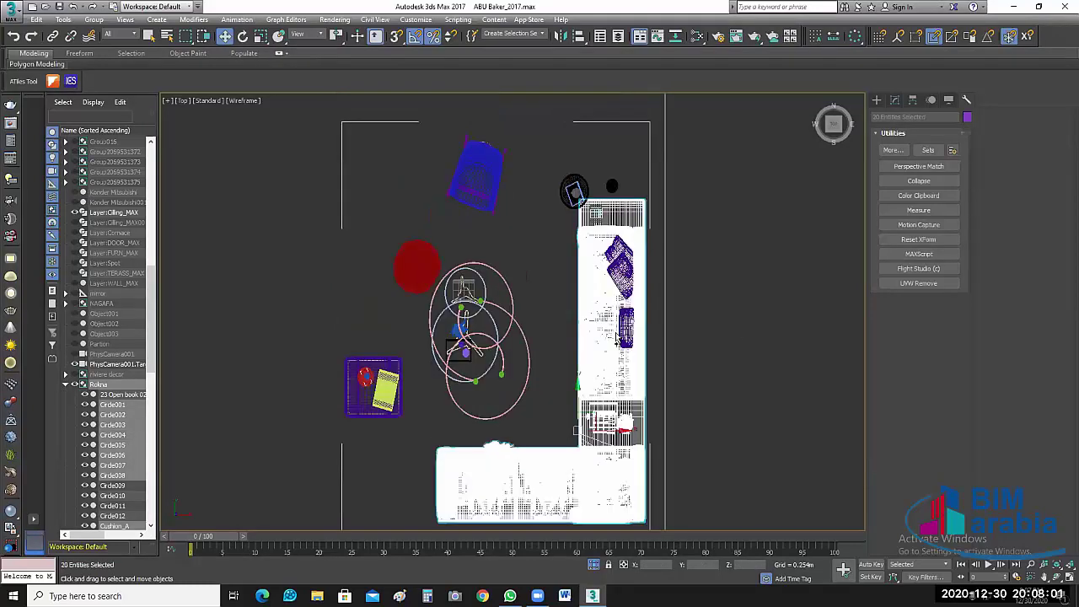
ctrl+drag(596, 377, 646, 222)
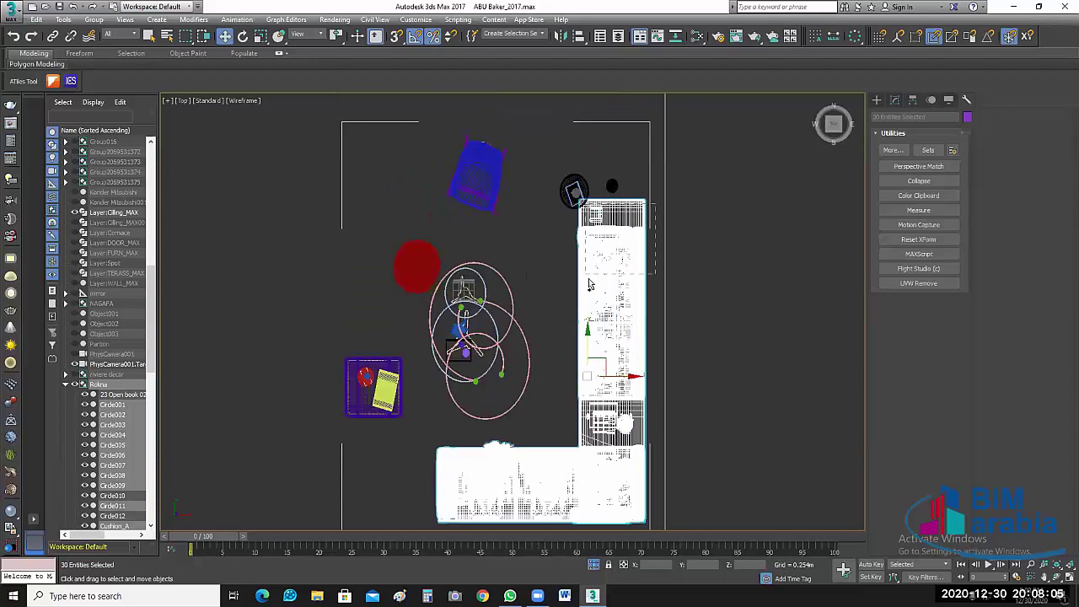
scroll(590, 283, down, 3)
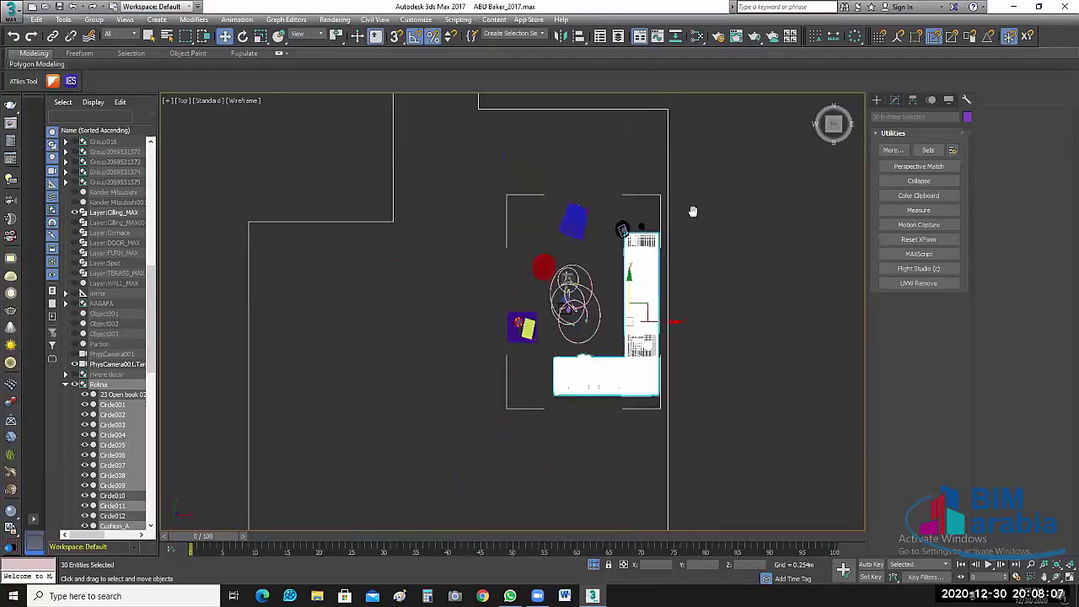
scroll(568, 263, up, 2)
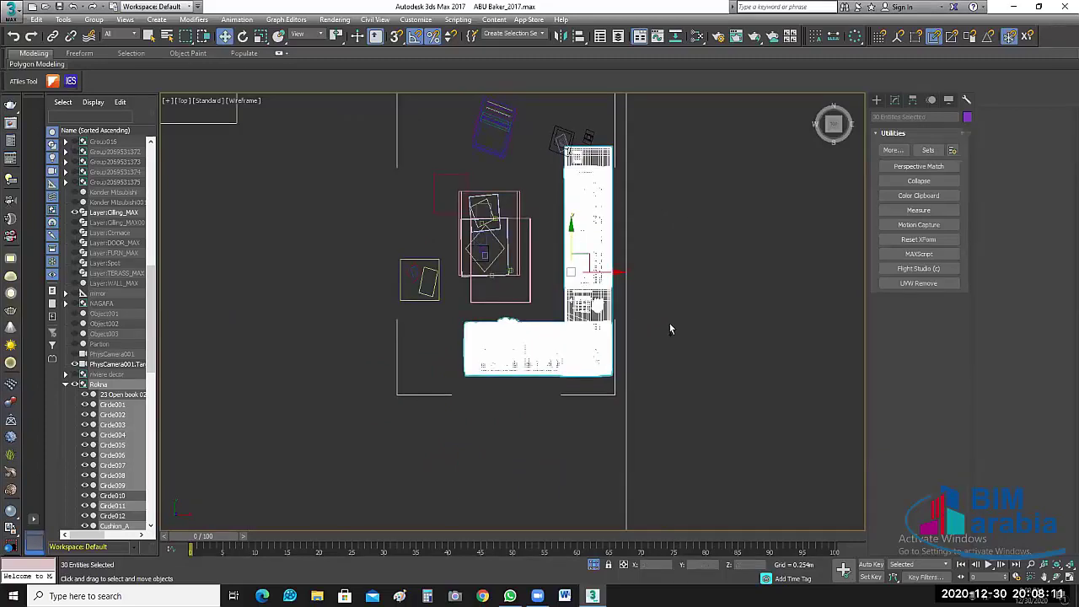
middle_drag(593, 249, 571, 240)
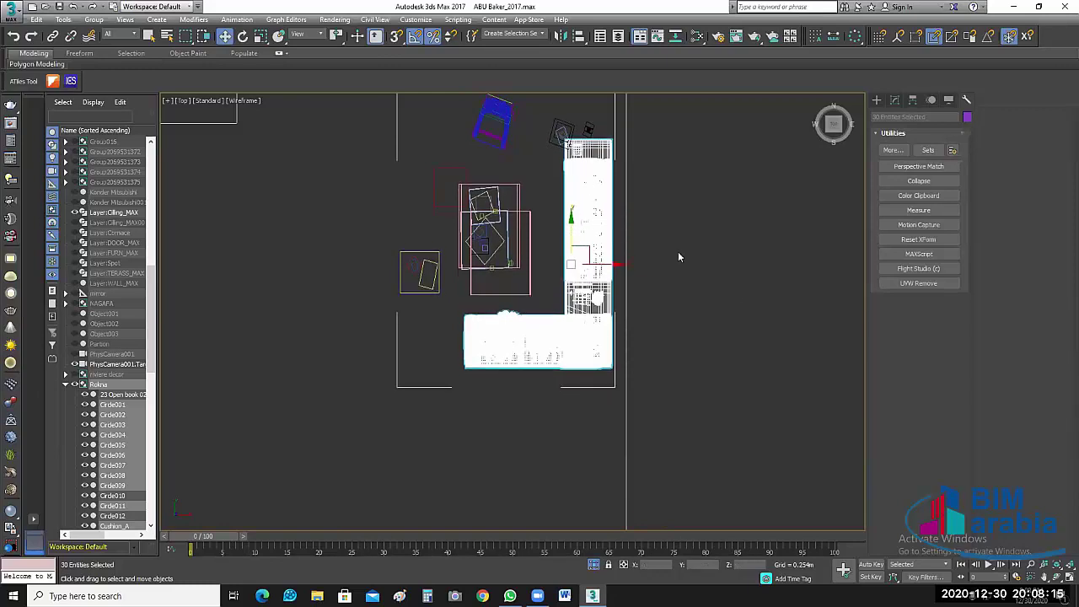
click(638, 219)
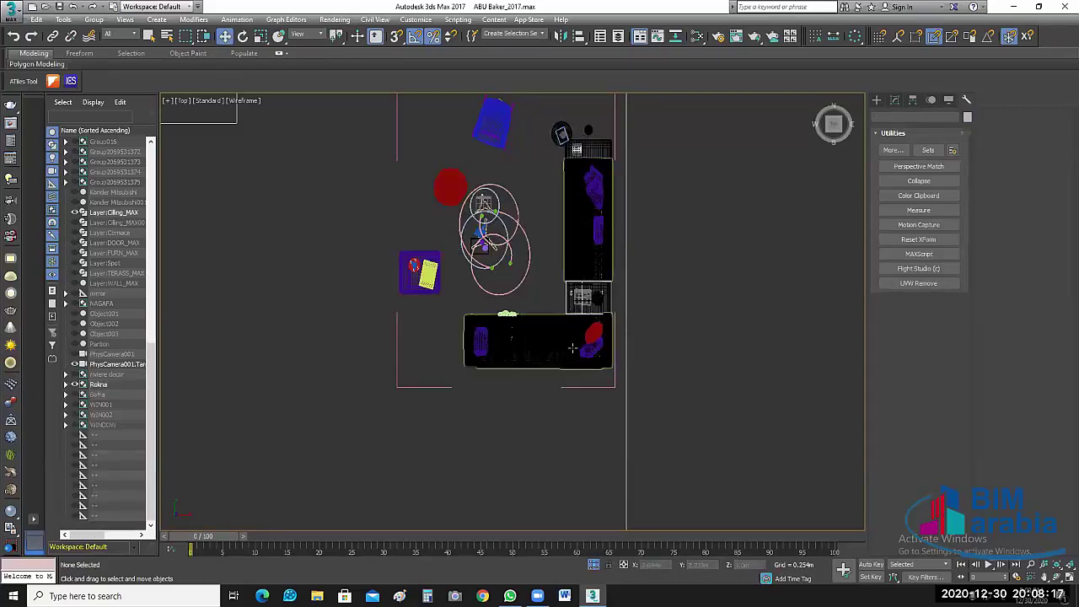
click(609, 341)
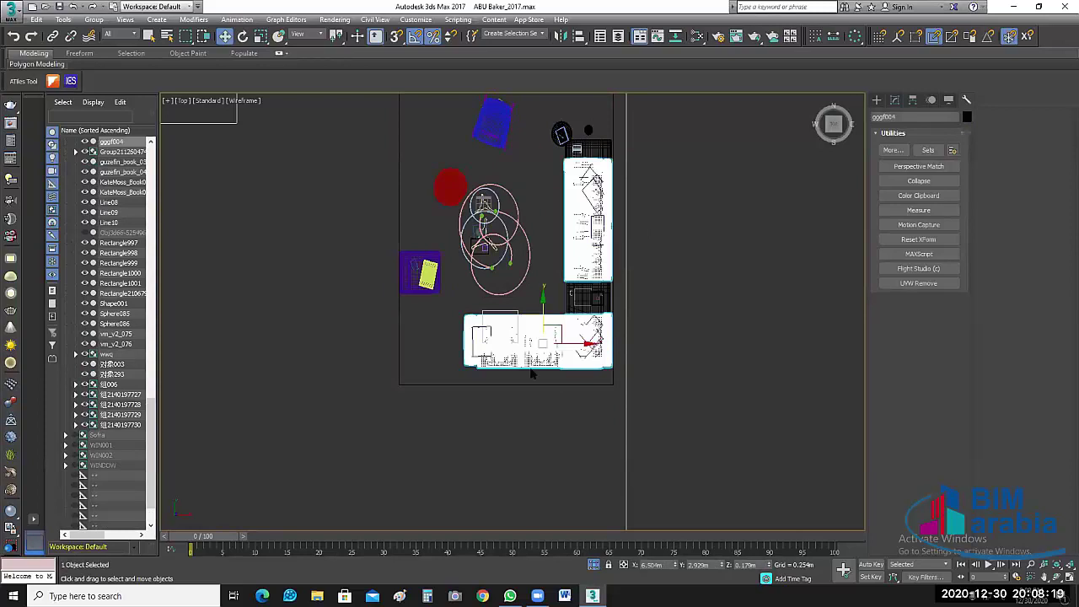
click(533, 288)
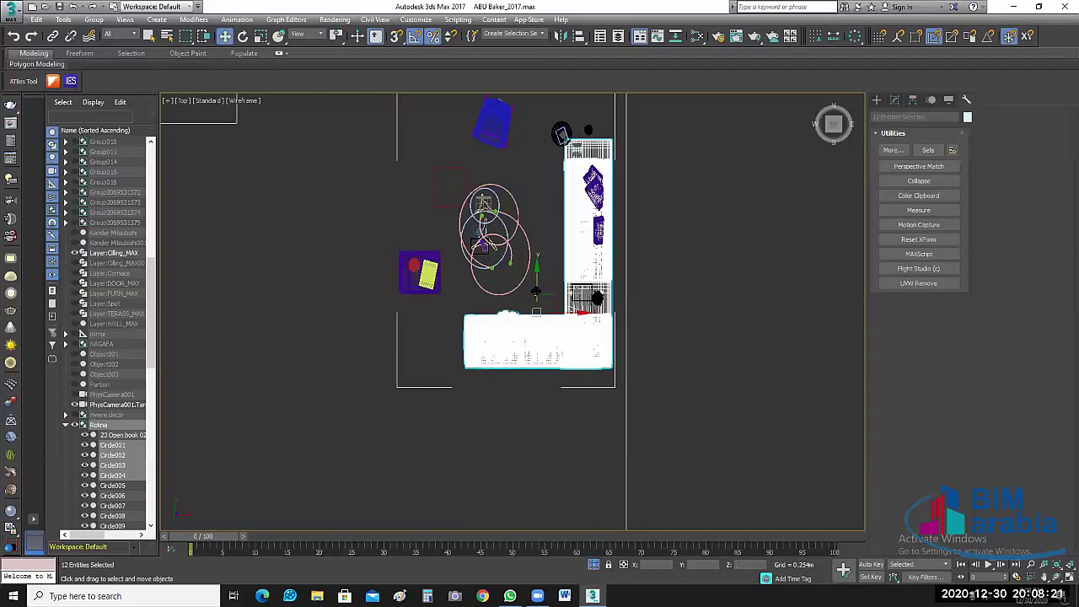
click(733, 290)
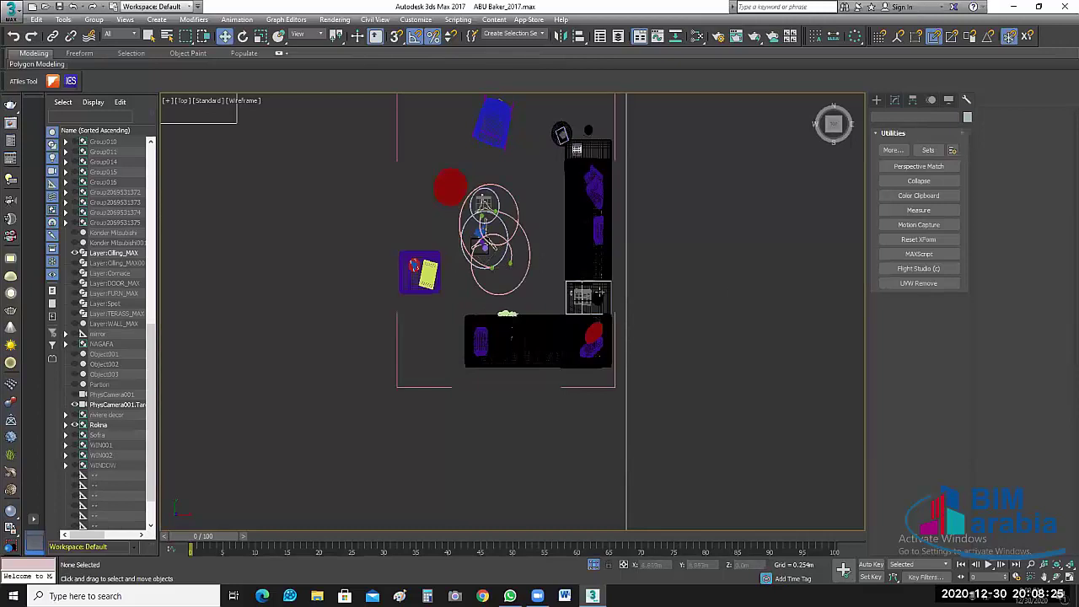
Step: Close the open furniture group with Group > Close and clear the selection
click(94, 19)
click(123, 74)
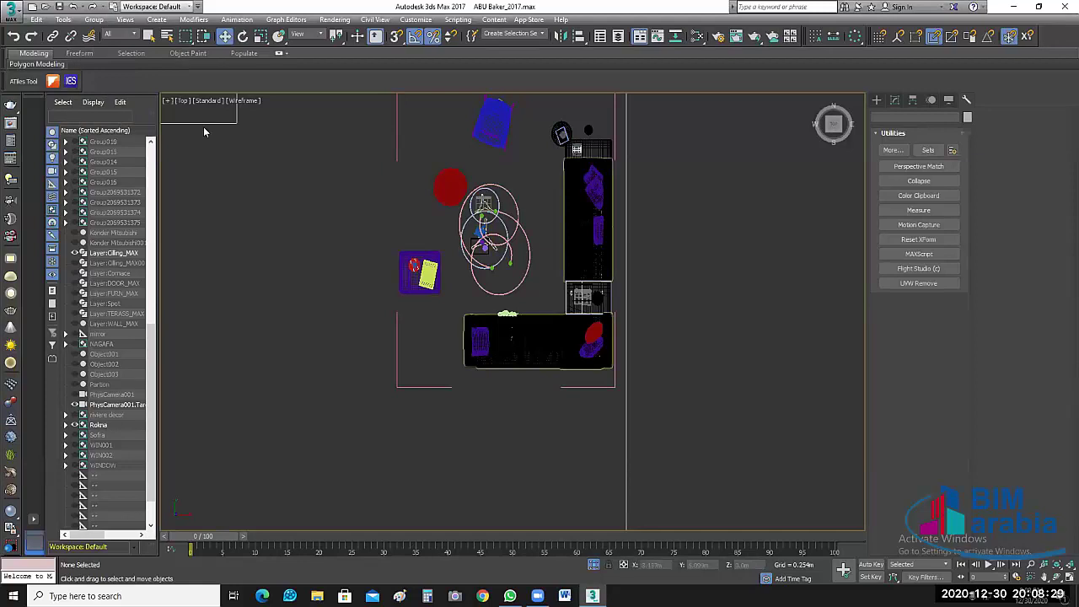
click(94, 18)
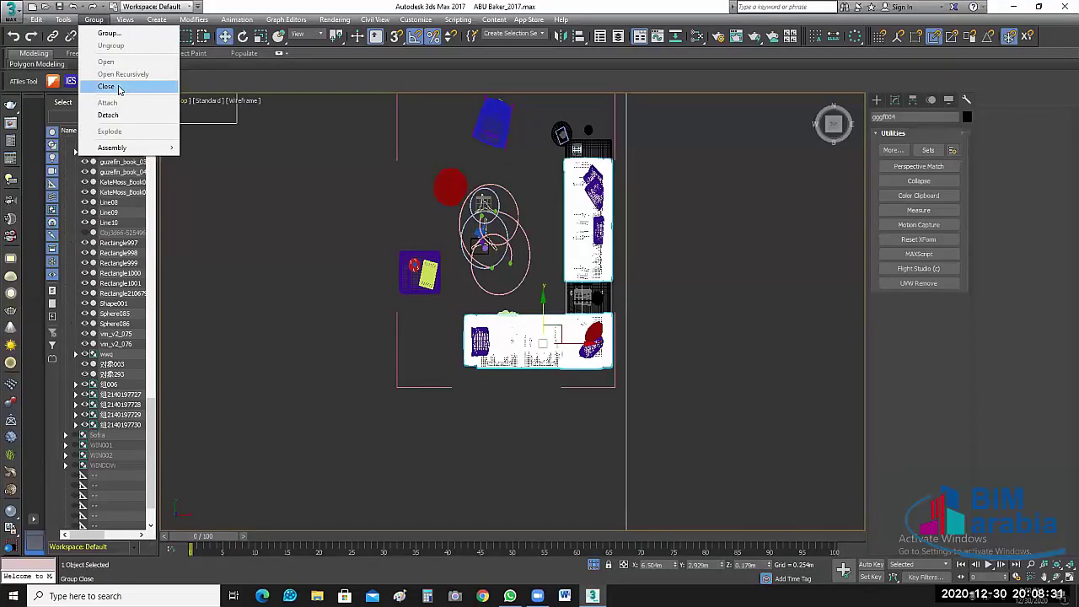
click(107, 87)
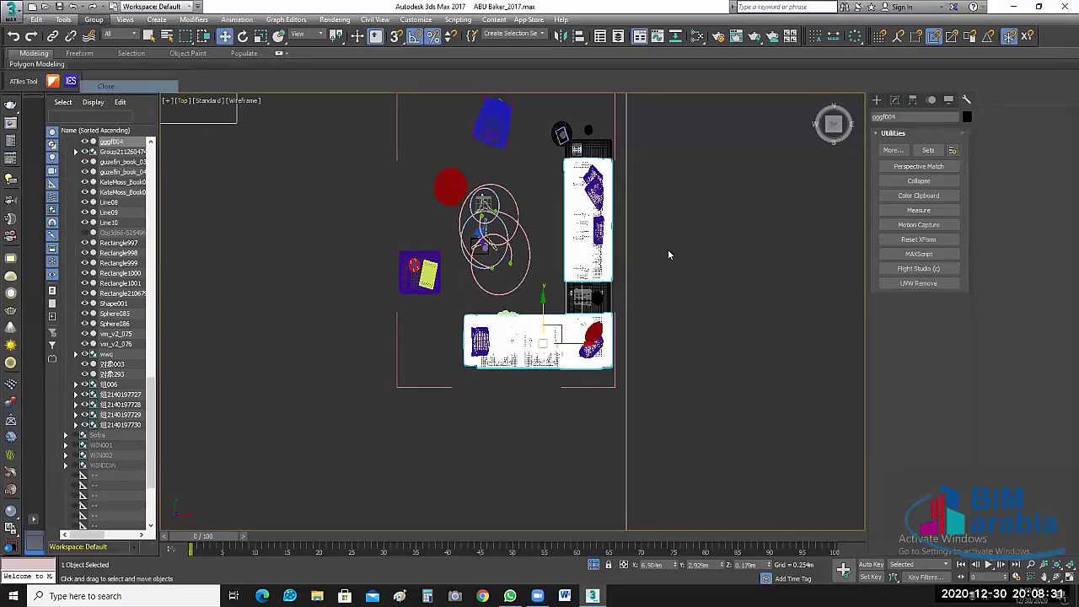
click(713, 278)
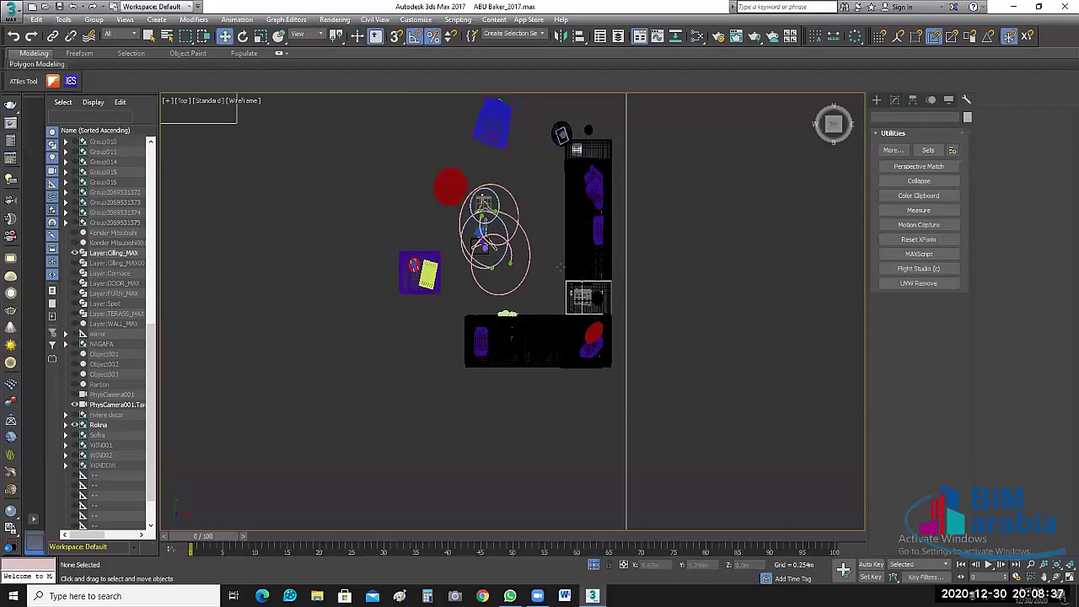
Step: Check the Rokna group and whole-scene selections, then restore the four-viewport layout
click(489, 240)
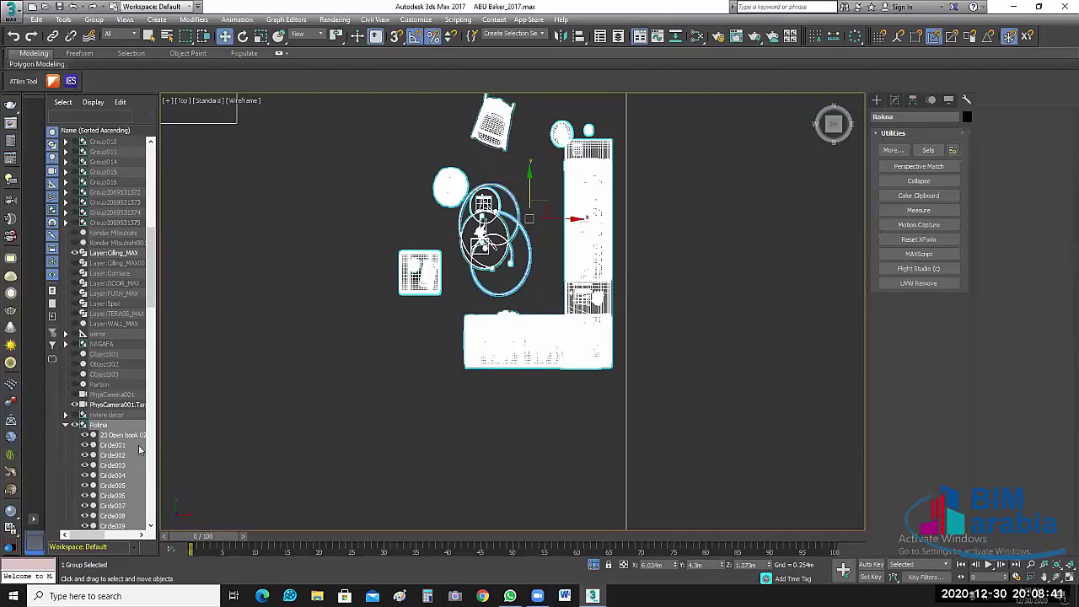
scroll(139, 445, down, 3)
scroll(138, 445, down, 3)
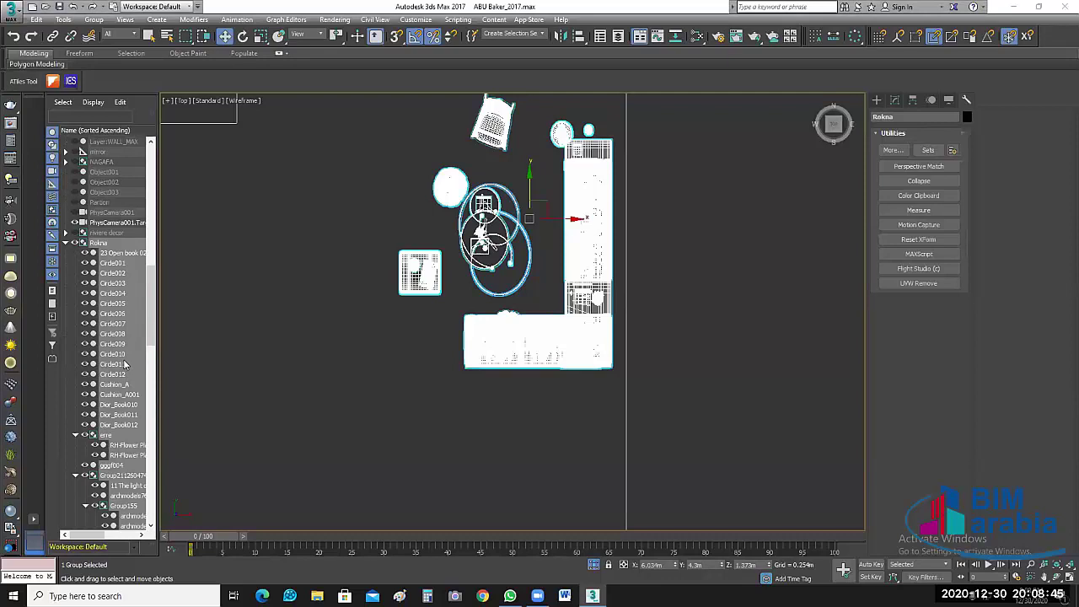
click(449, 388)
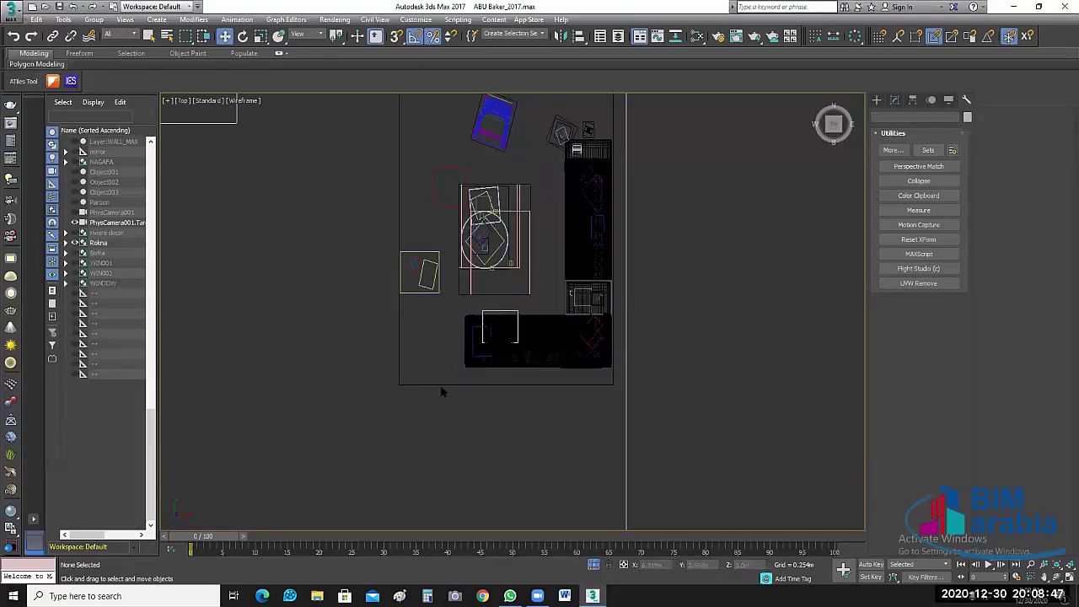
click(485, 369)
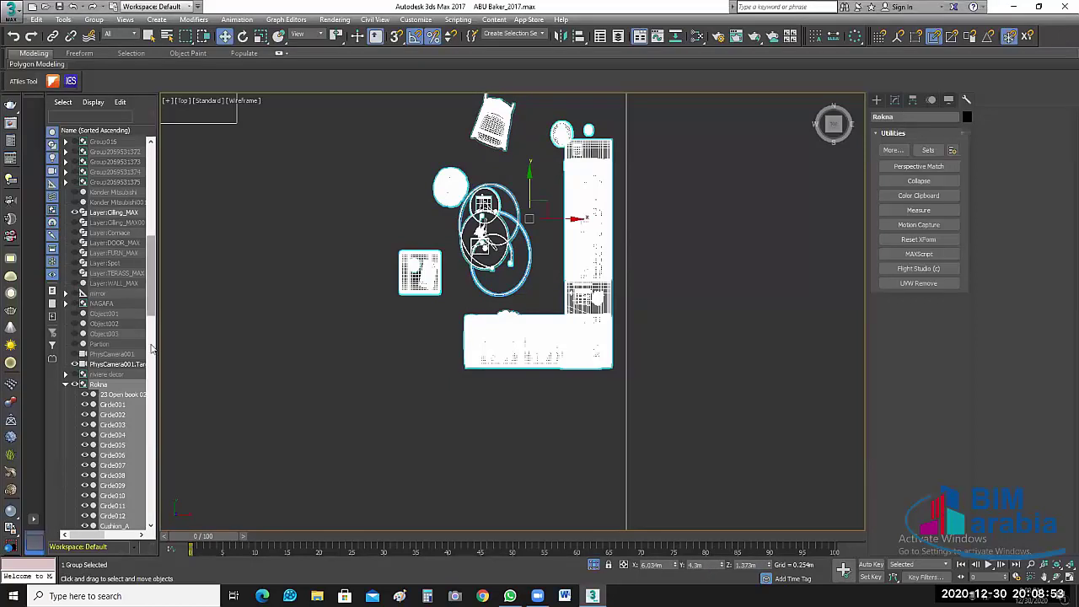
mouse_move(153, 323)
mouse_down()
mouse_move(151, 424)
mouse_move(147, 354)
mouse_up()
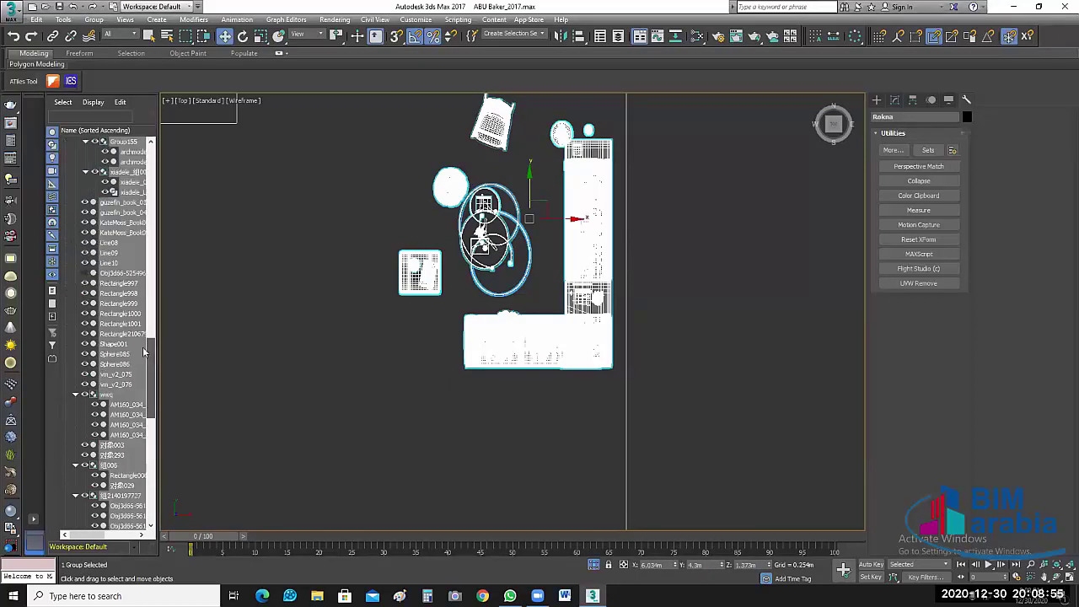
scroll(84, 329, up, 2)
key(ctrl+a)
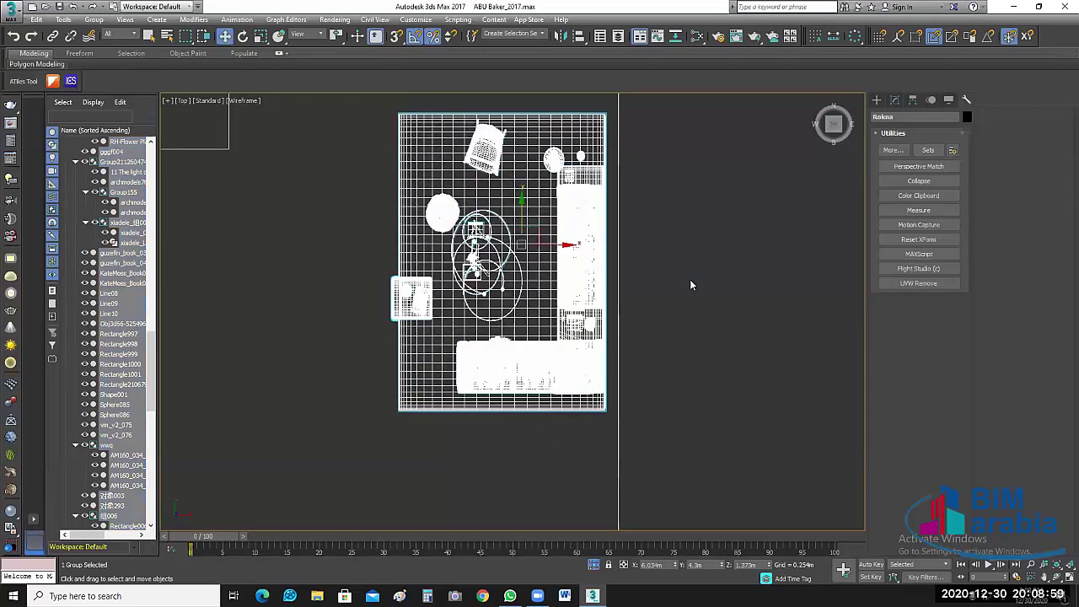
click(701, 346)
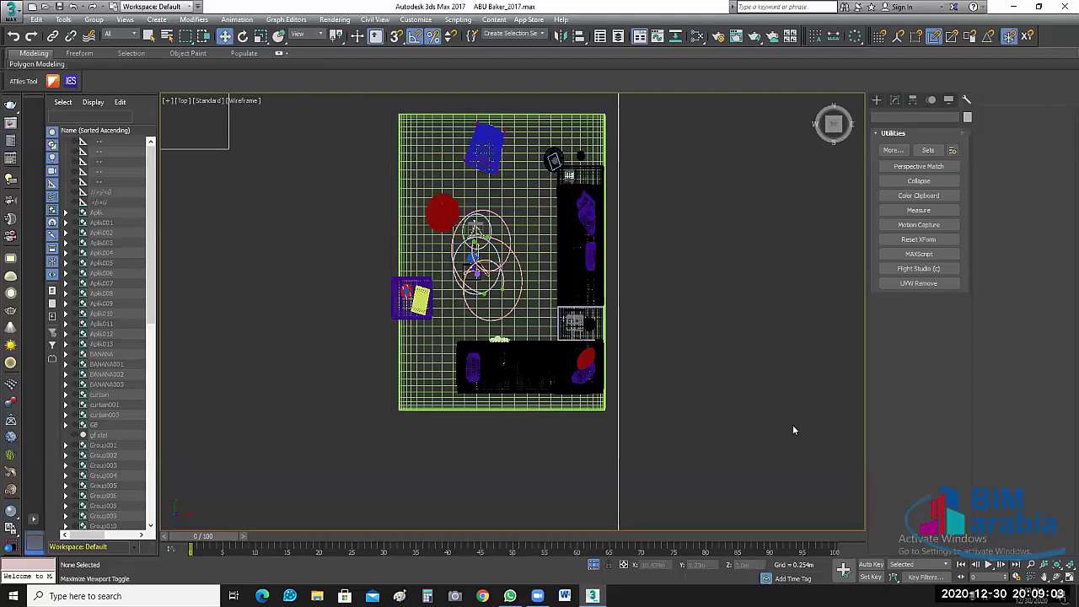
key(alt+w)
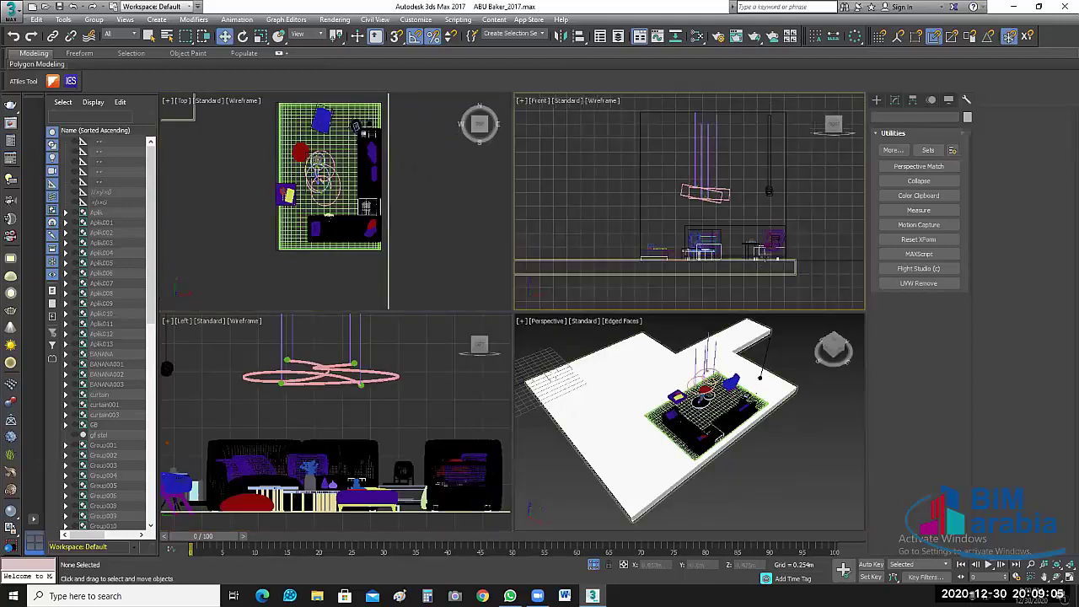
Step: Maximize the Front viewport and pan it so the furniture sits near the top
scroll(766, 263, up, 3)
scroll(675, 265, up, 2)
scroll(620, 267, up, 2)
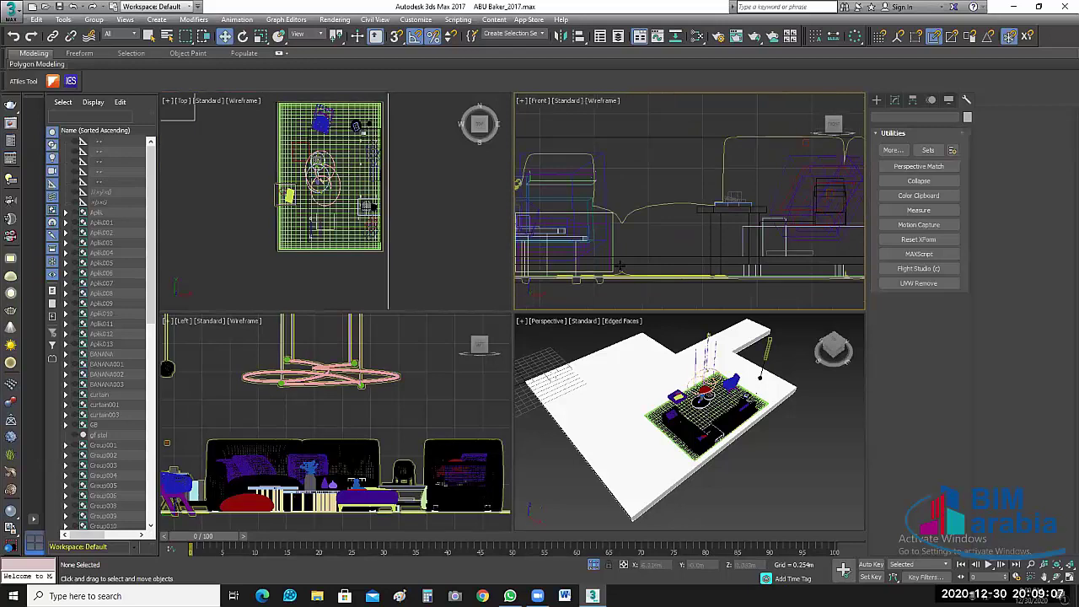
click(620, 267)
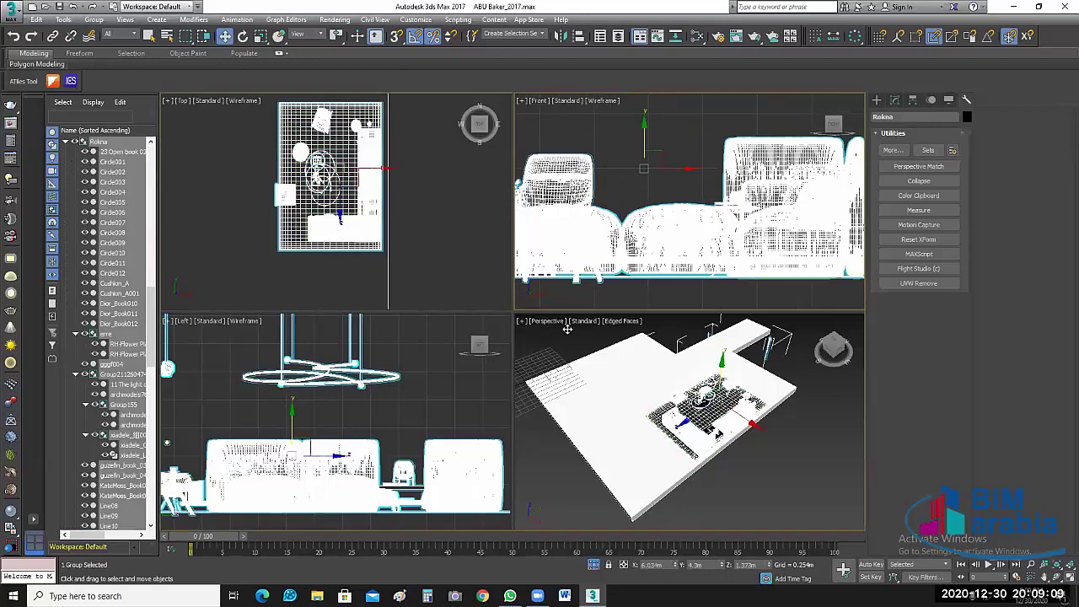
key(alt+w)
middle_drag(510, 497, 506, 295)
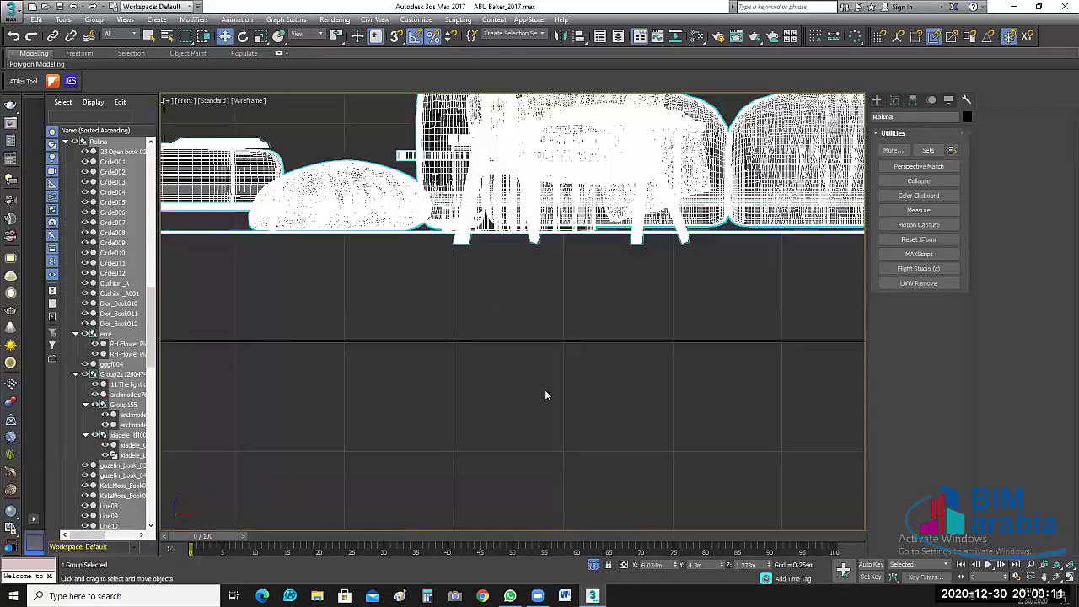
click(447, 296)
scroll(494, 340, down, 3)
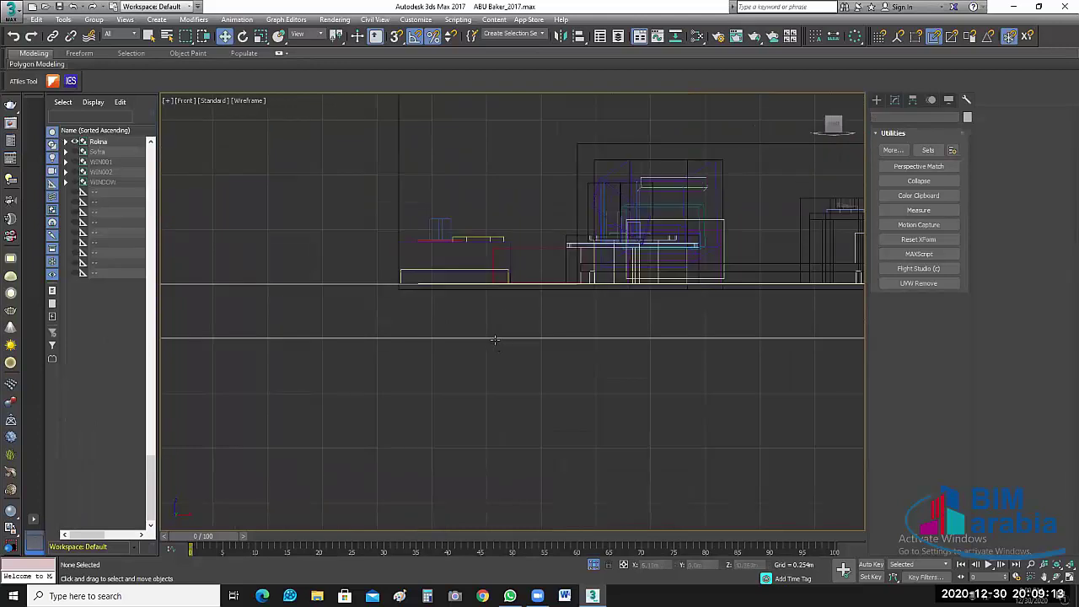
Step: Change the Layer:Ciling_MAX slab's Extrude amount from -0.25m to -0.1m
click(571, 338)
click(894, 99)
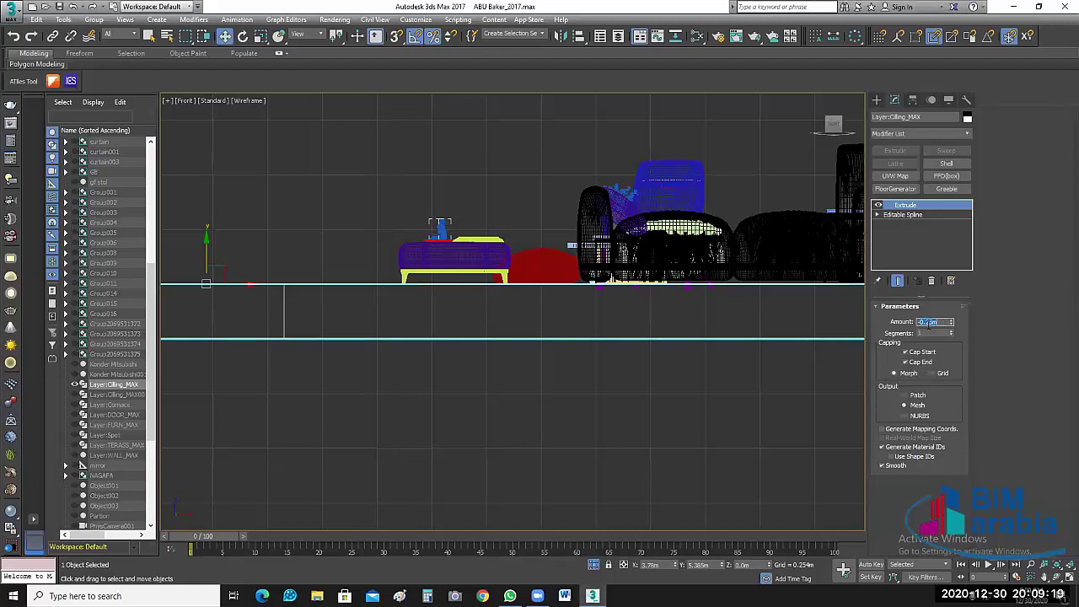
drag(941, 321, 919, 321)
text(-0.1)
key(Return)
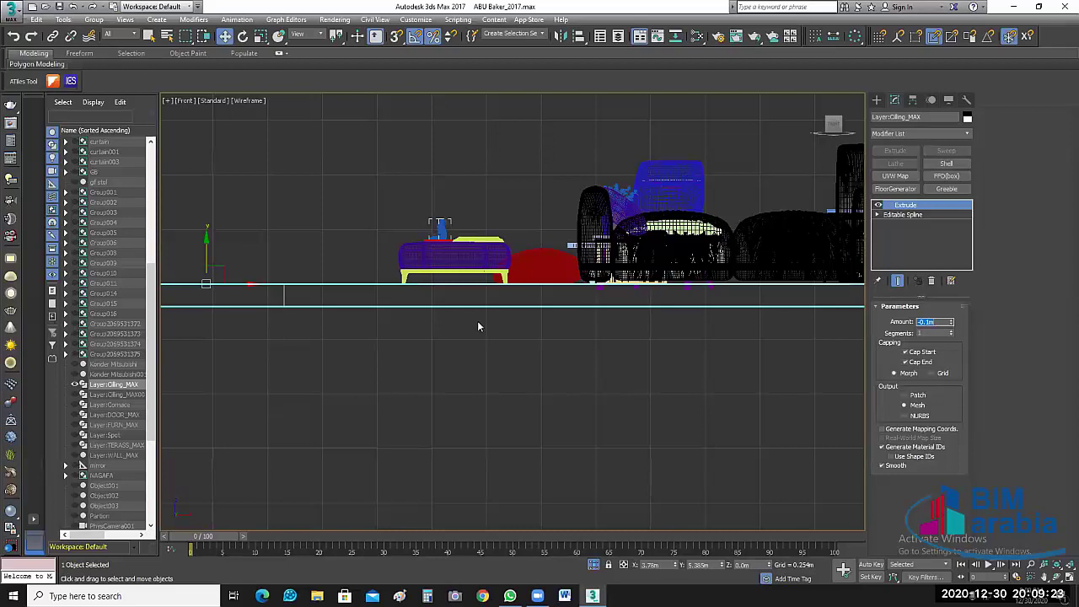
click(477, 319)
Step: Pan the Front view onto the sofa and chairs and select the Rokna group
scroll(747, 354, up, 3)
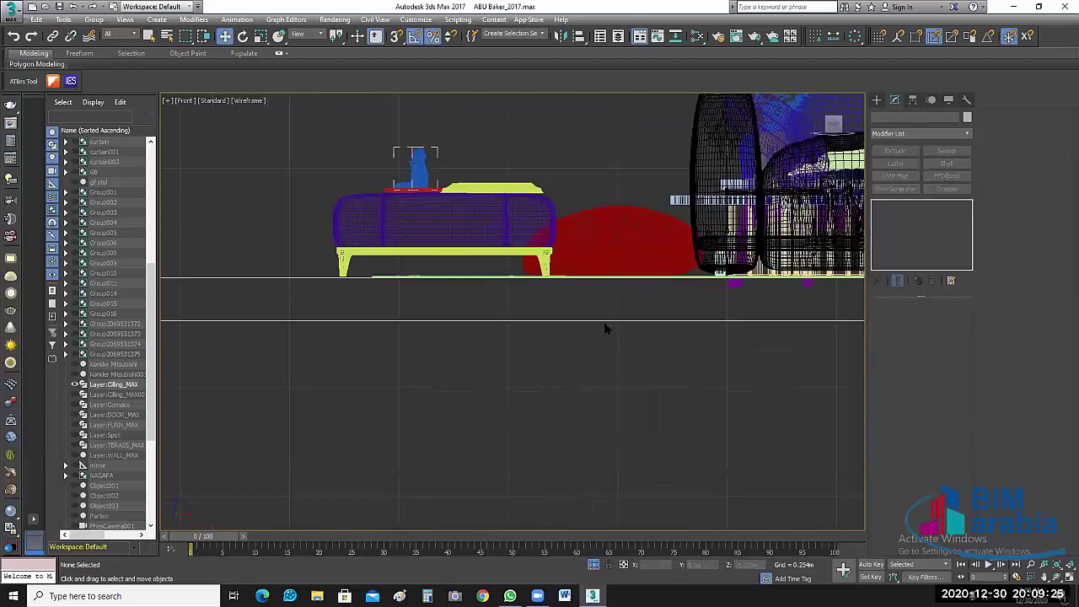
middle_drag(650, 244, 509, 256)
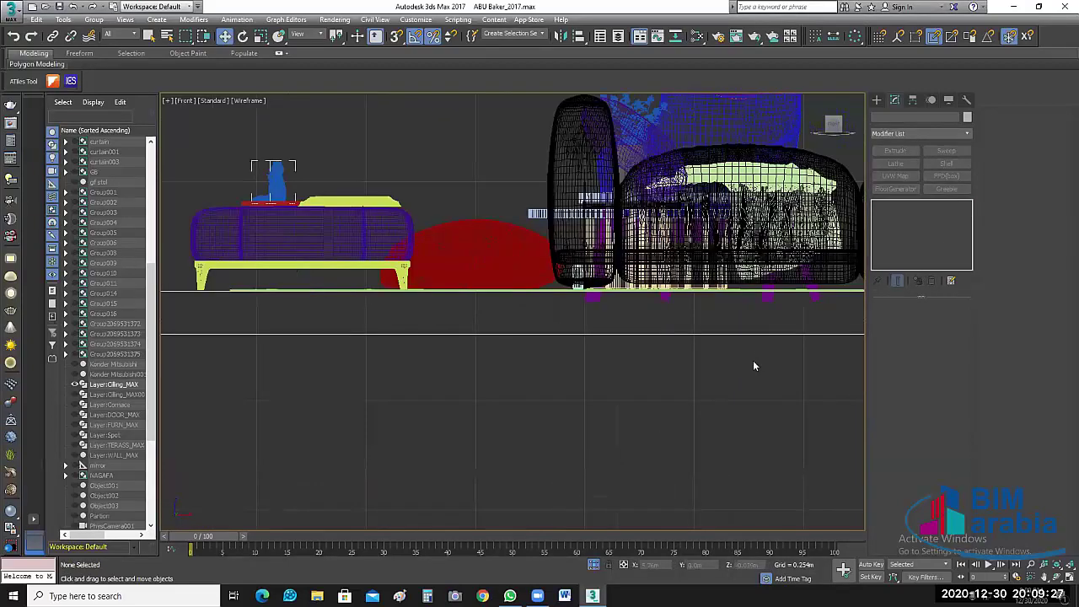
click(678, 345)
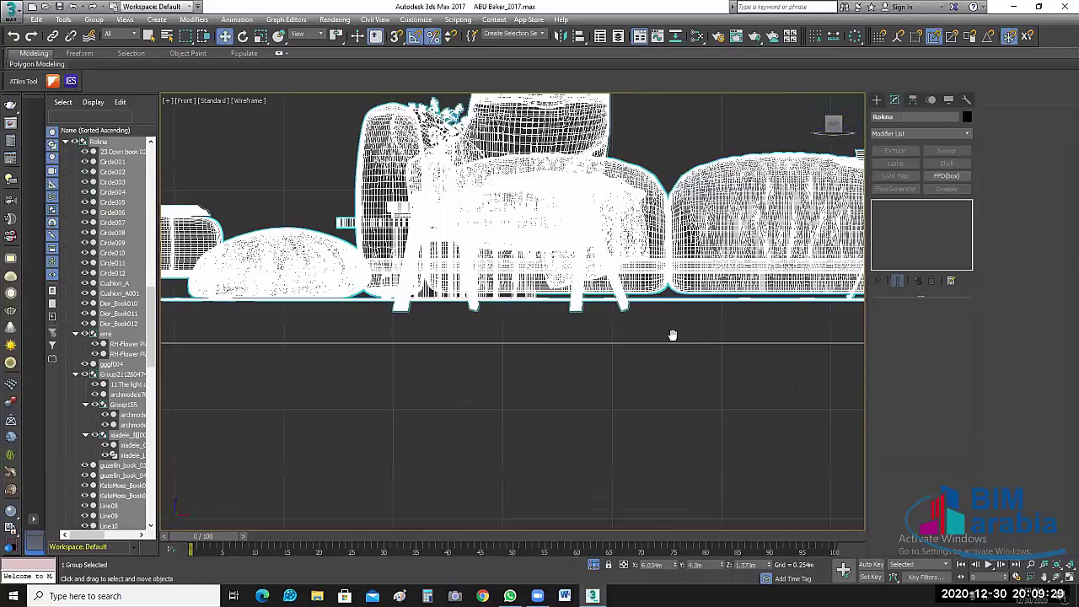
Step: Frame the Rokna group, open it with Group > Open, and select the sofa inside
scroll(672, 335, up, 2)
scroll(696, 306, up, 1)
key(z)
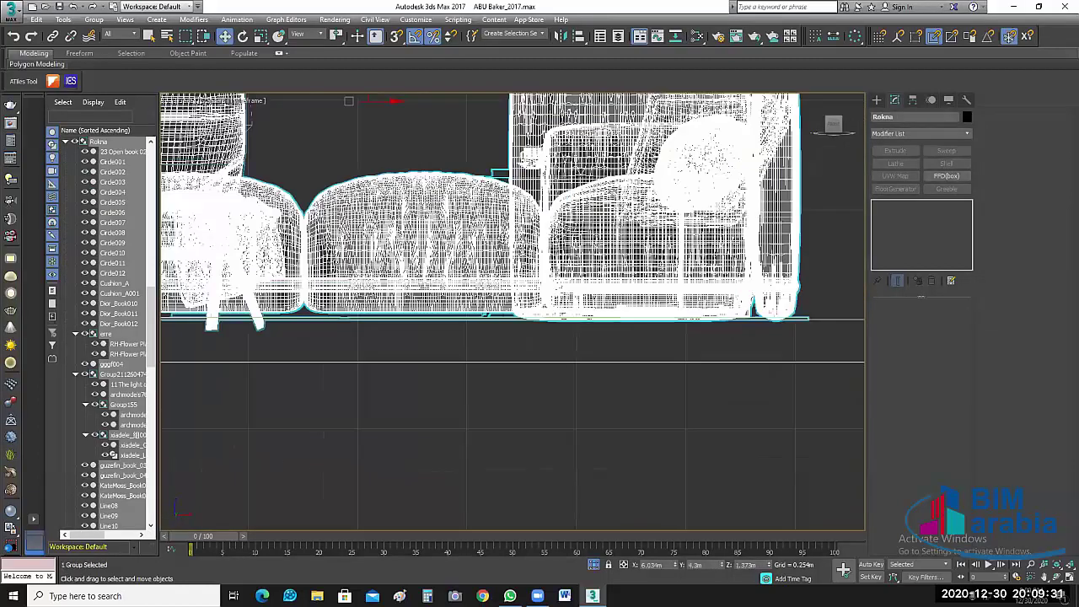
click(87, 20)
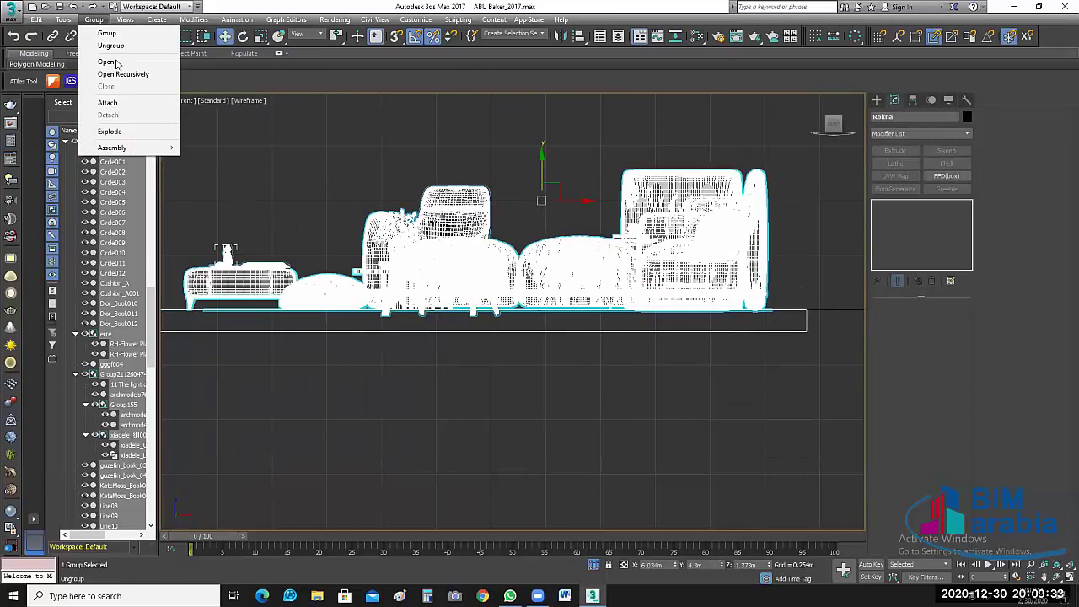
click(107, 60)
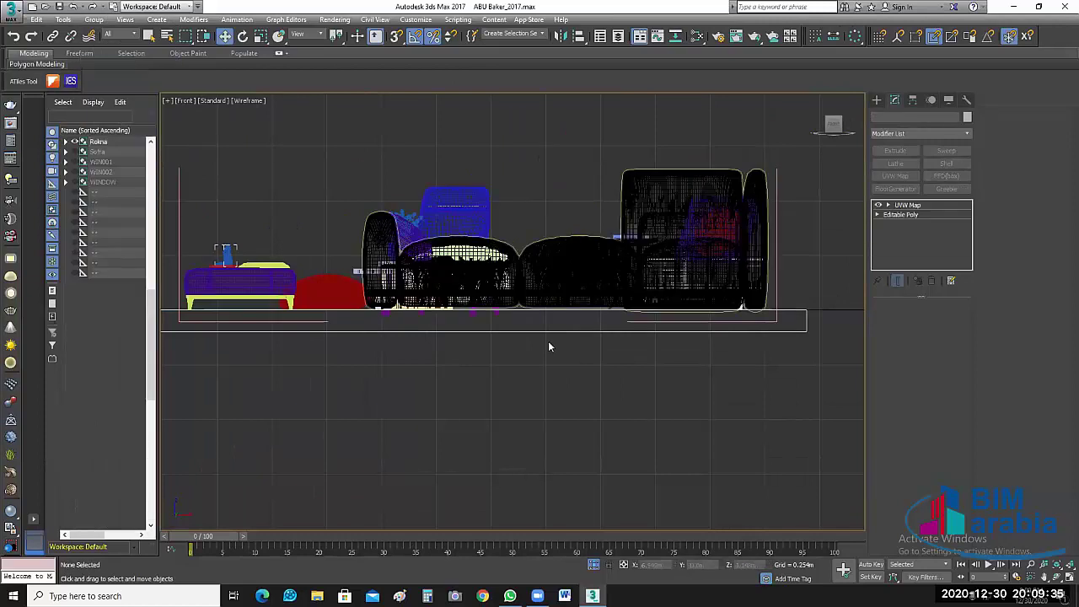
click(472, 310)
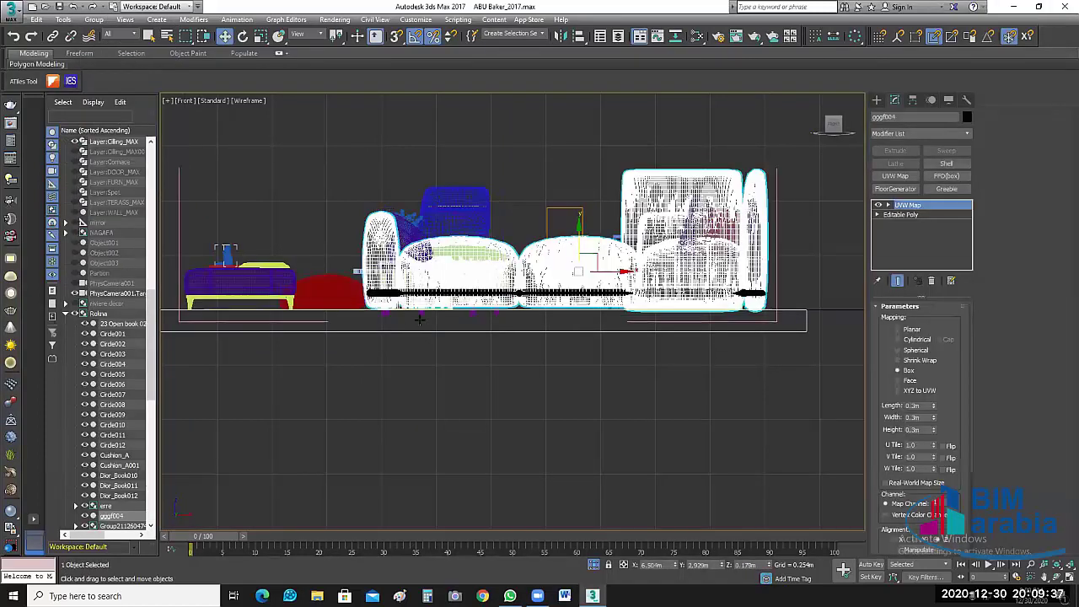
Step: Select the two chairs, then the sofa again, within the opened Rokna group
scroll(428, 307, up, 4)
scroll(419, 316, up, 3)
scroll(419, 316, up, 3)
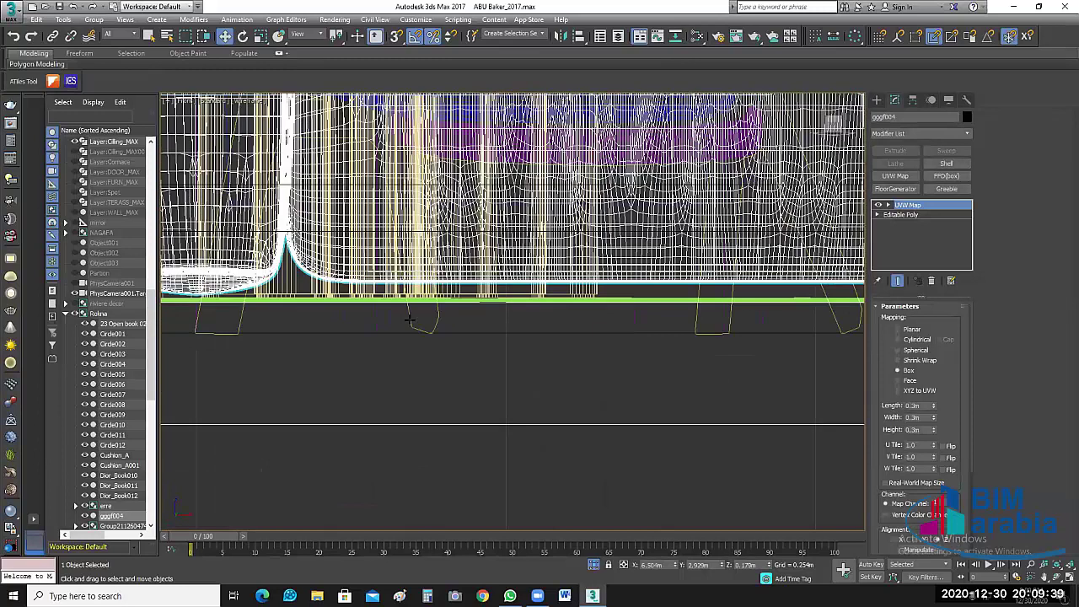
click(635, 304)
scroll(673, 328, down, 2)
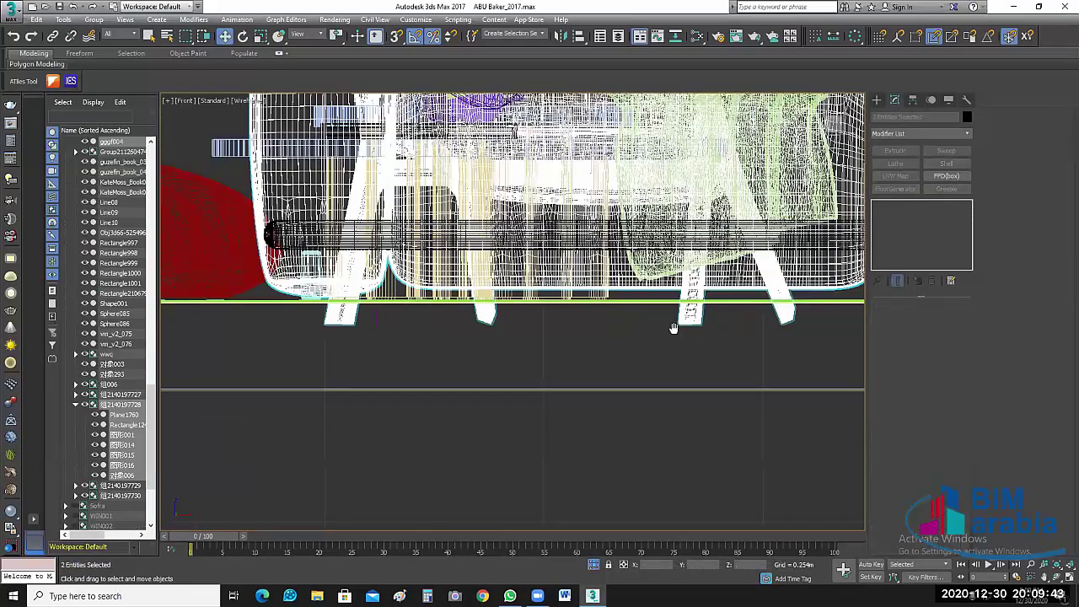
scroll(754, 323, down, 2)
scroll(688, 289, up, 2)
scroll(688, 289, up, 2)
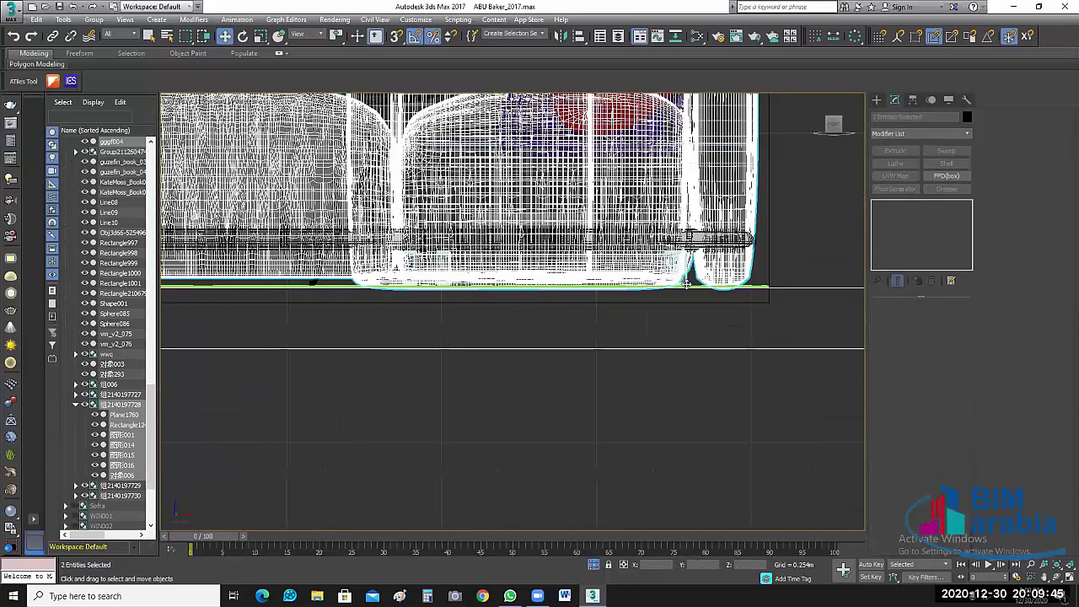
scroll(687, 289, up, 2)
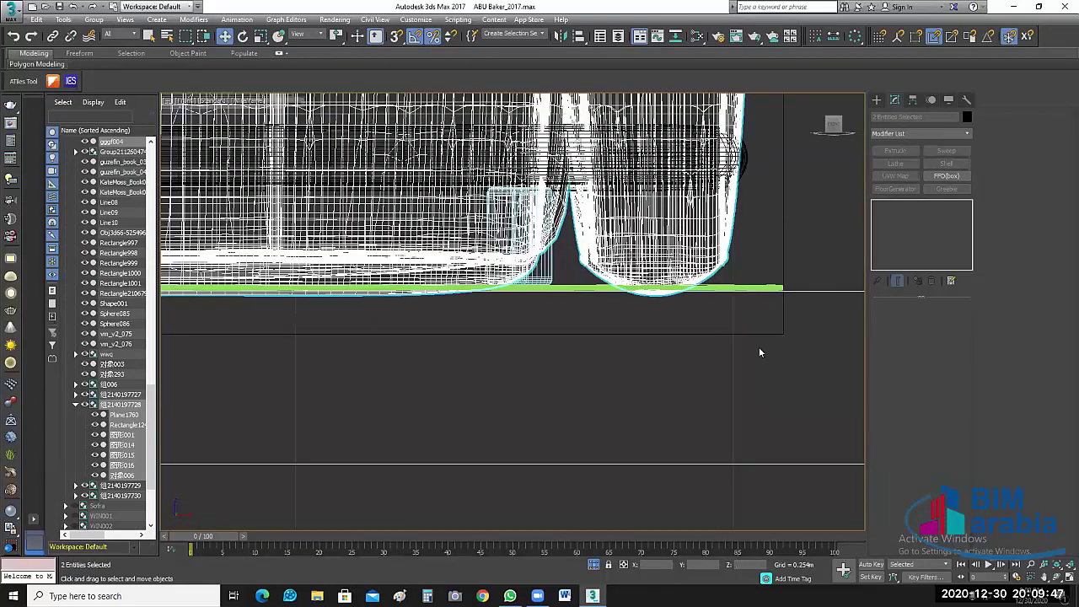
scroll(687, 289, down, 5)
click(579, 271)
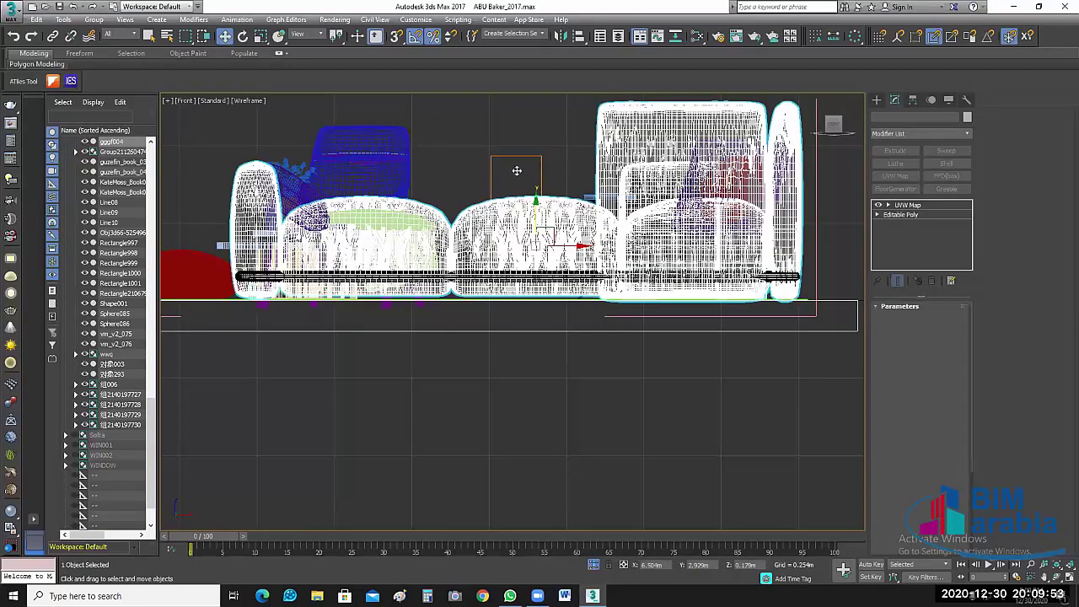
scroll(517, 170, up, 3)
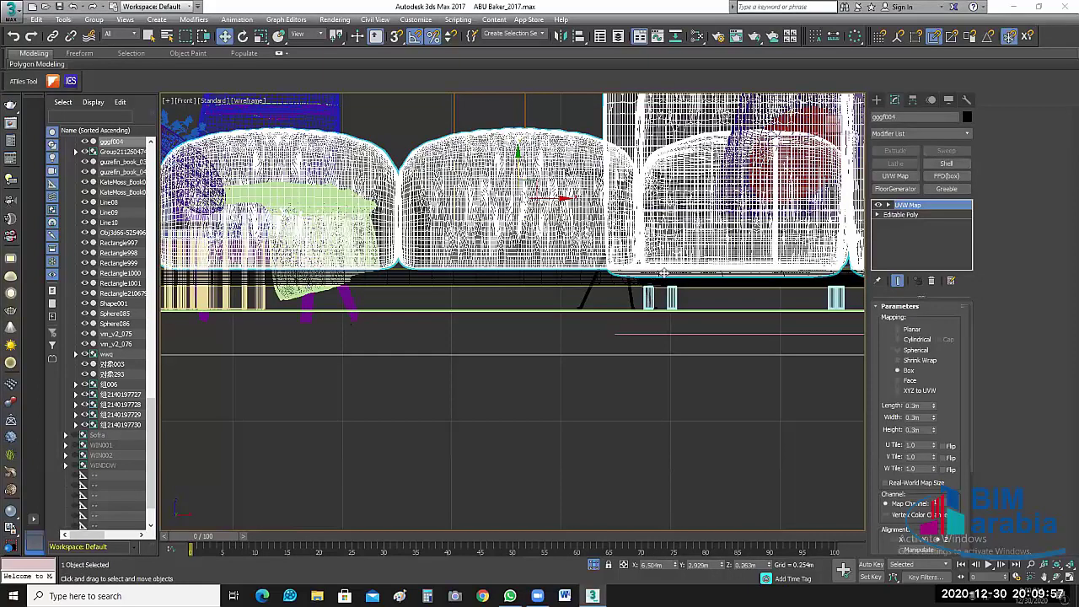
middle_drag(665, 272, 442, 275)
scroll(576, 309, up, 3)
scroll(576, 309, down, 4)
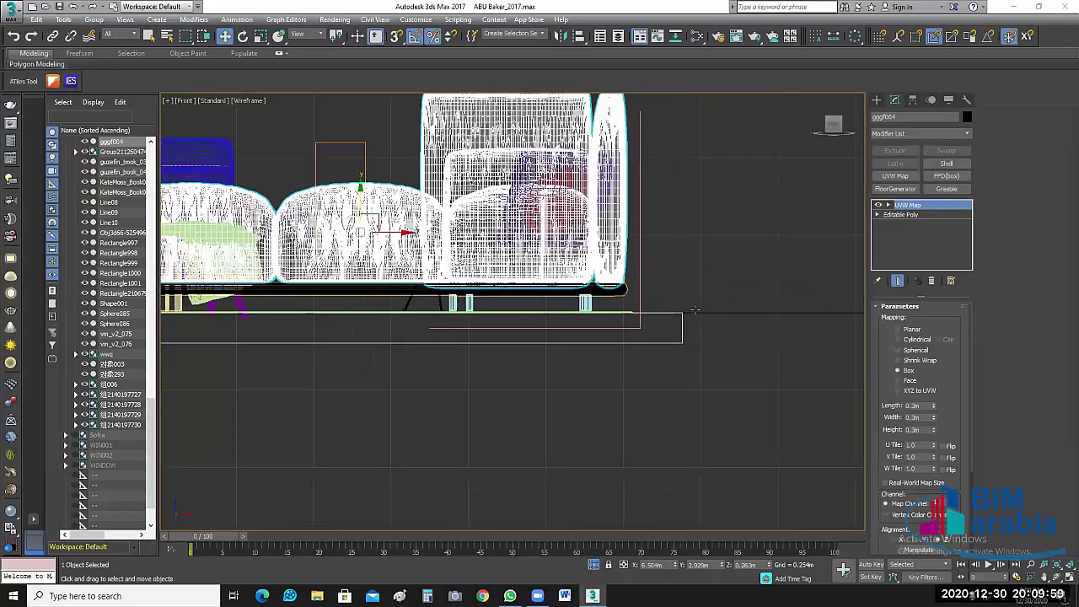
scroll(694, 314, down, 2)
middle_drag(695, 313, 492, 292)
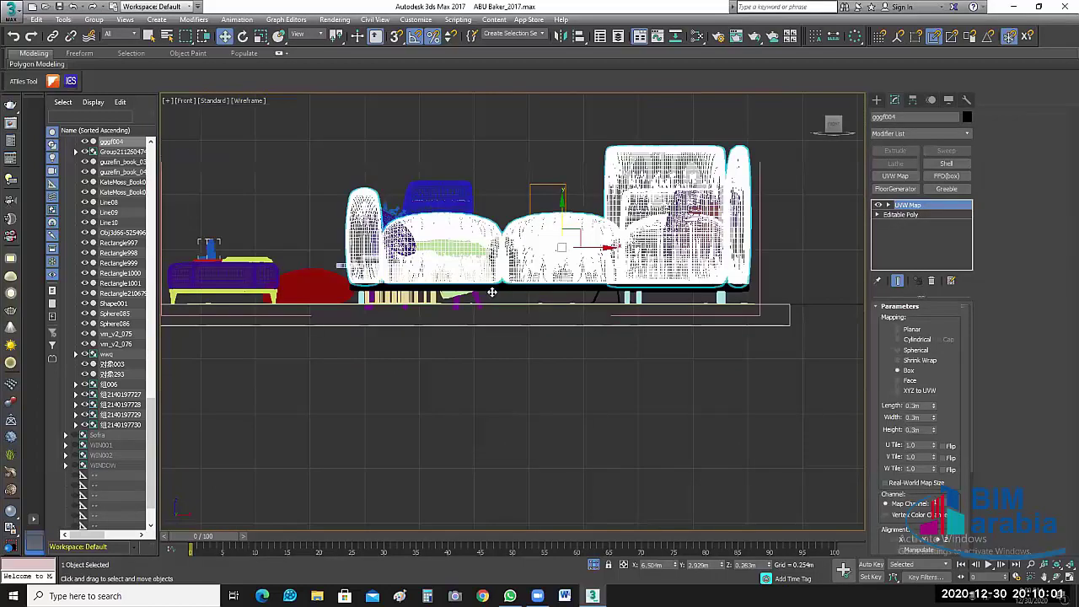
scroll(492, 292, up, 4)
click(603, 354)
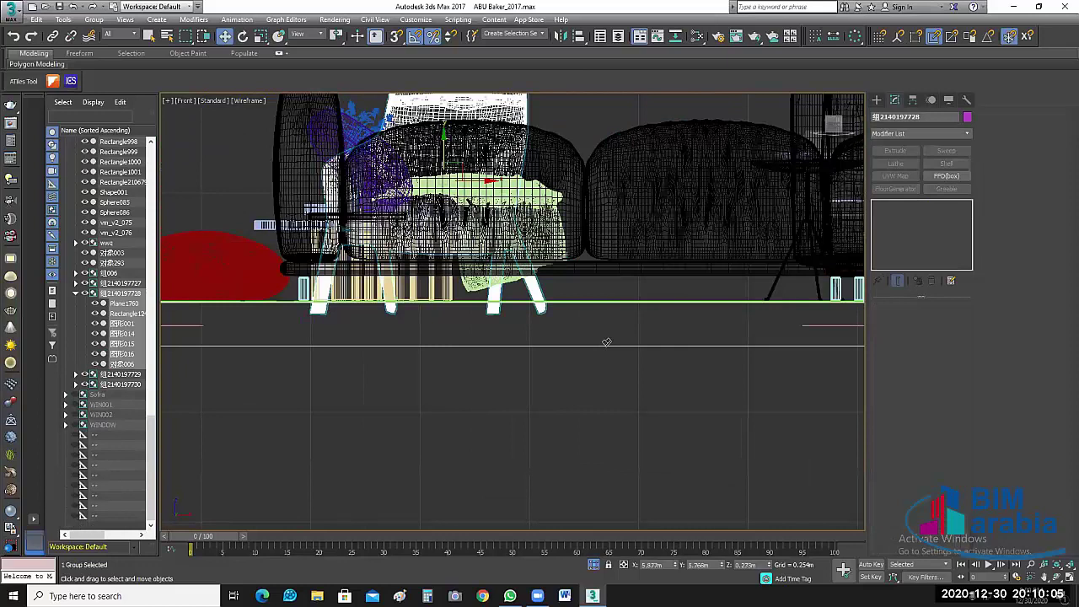
key(alt+a)
click(609, 344)
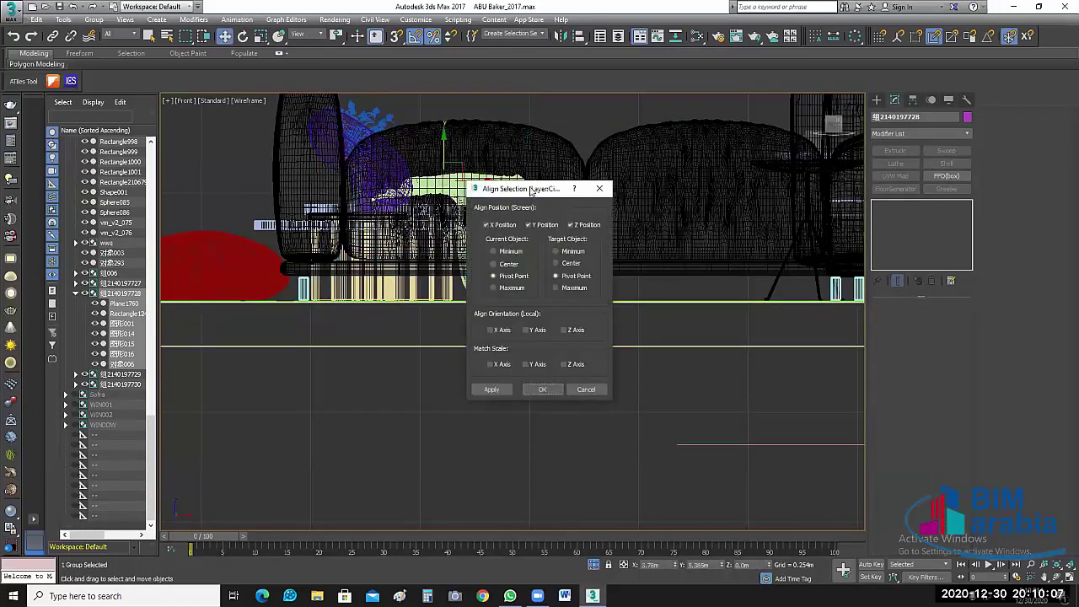
drag(532, 191, 844, 209)
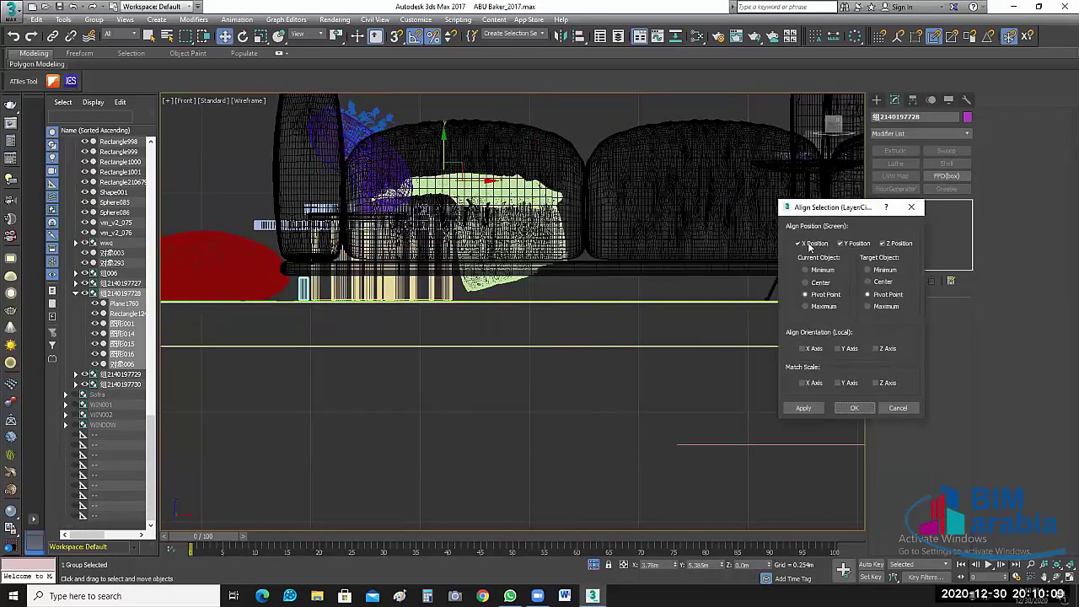
click(808, 244)
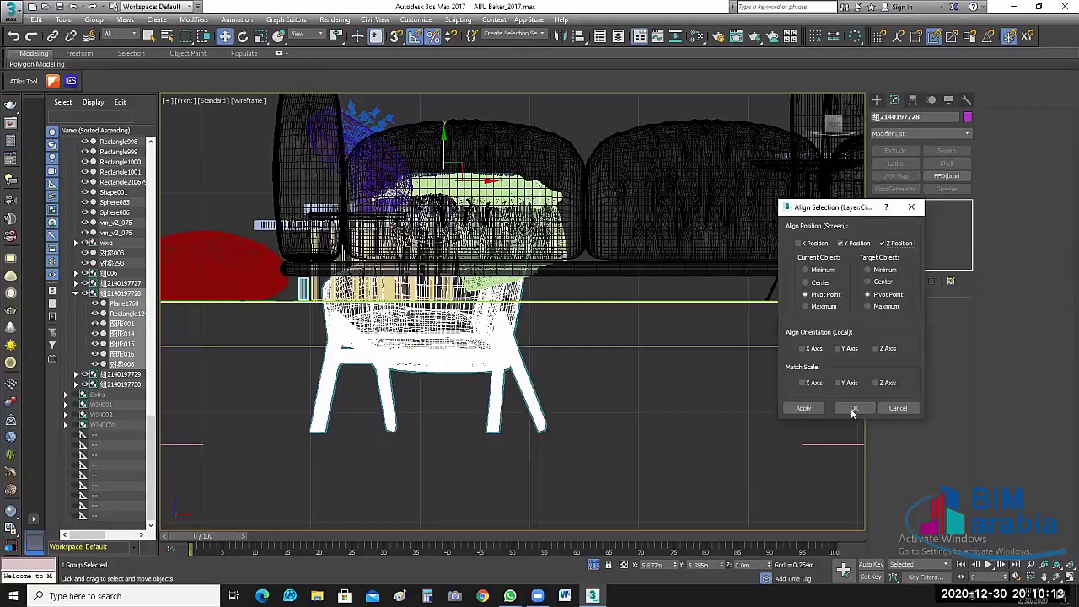
click(853, 409)
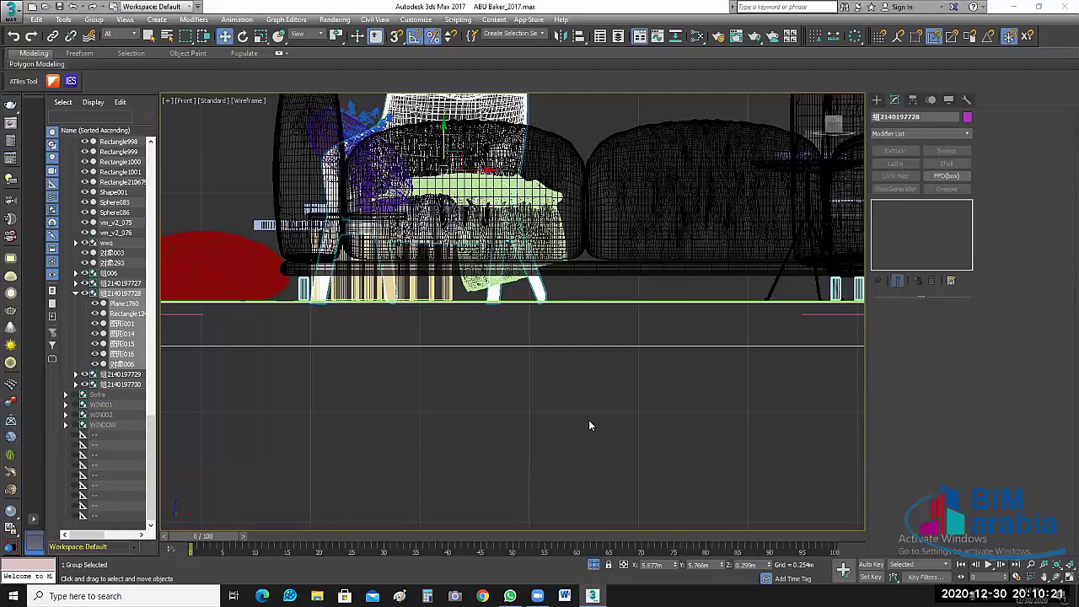
Step: Close the open Rokna group from the Group menu
scroll(601, 429, down, 3)
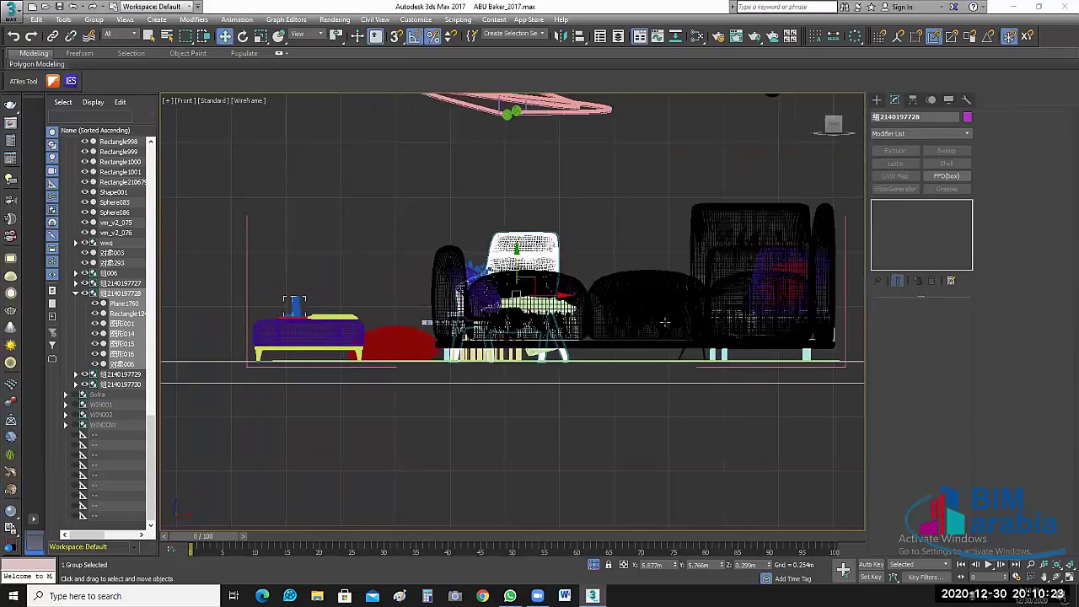
scroll(601, 429, down, 2)
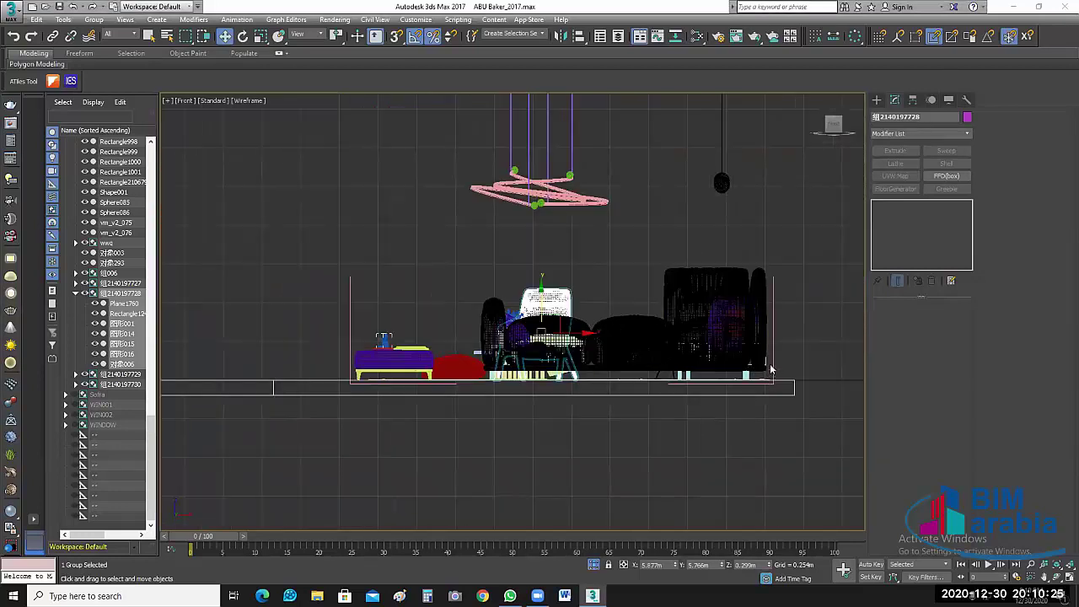
scroll(768, 372, up, 5)
scroll(770, 376, up, 3)
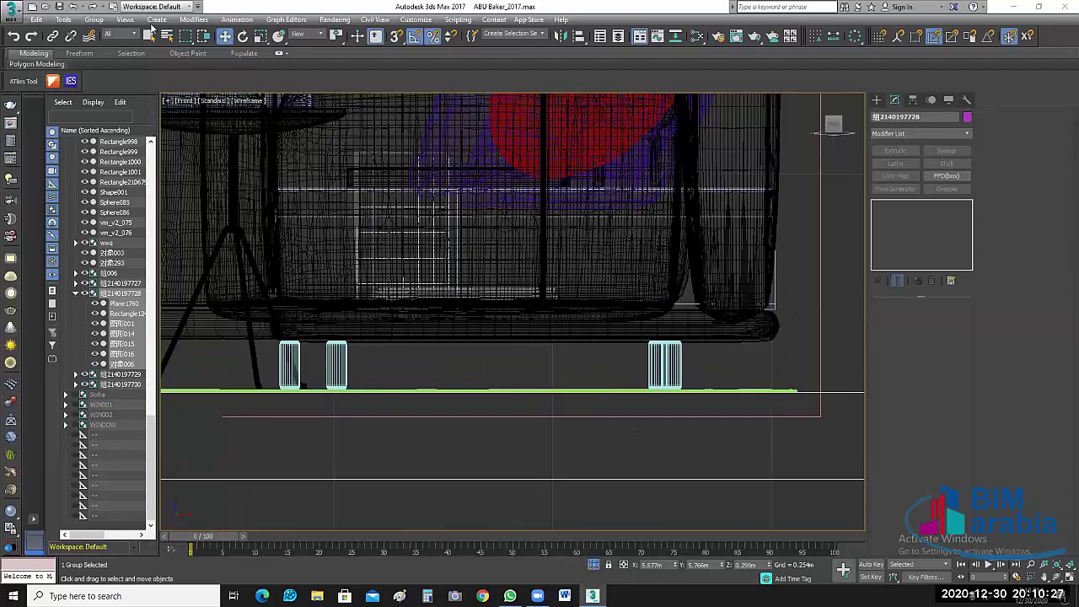
scroll(770, 376, down, 4)
click(99, 23)
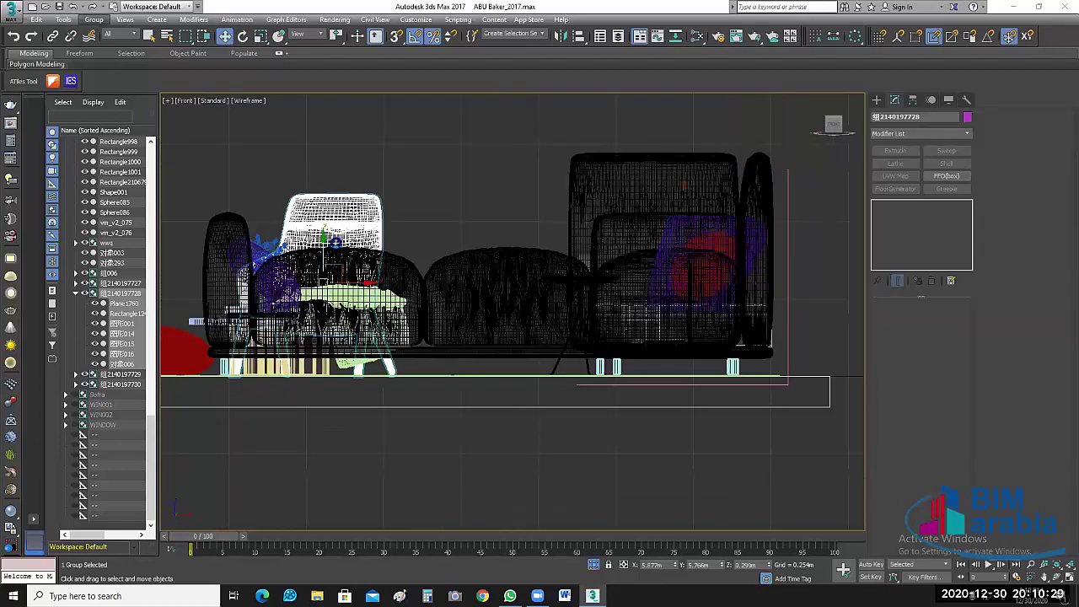
key(Return)
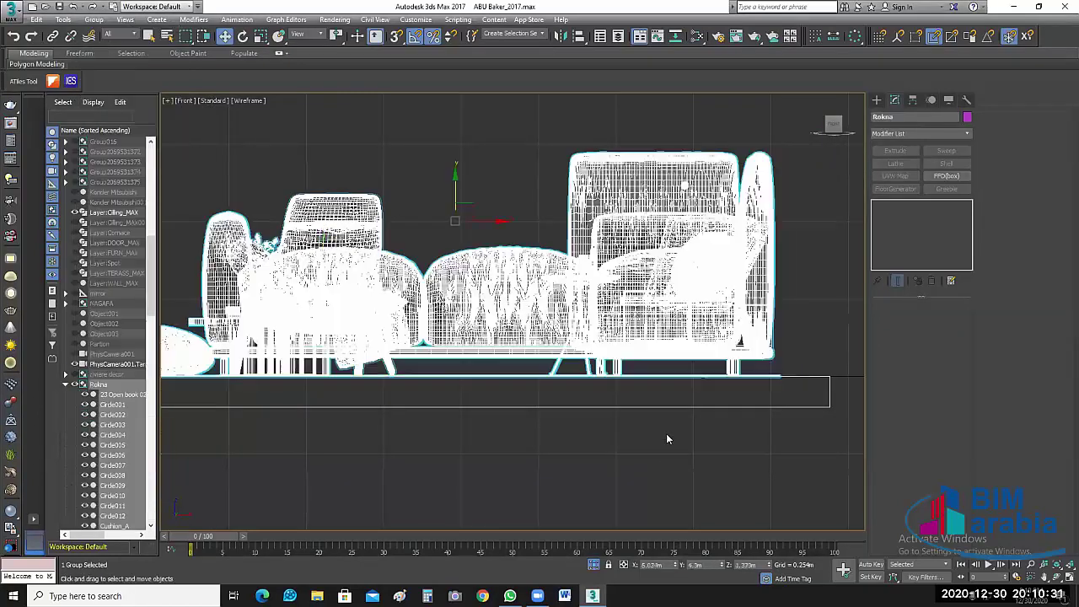
Step: Reselect the Rokna group and isolate it, hiding the rest of the scene
click(666, 433)
scroll(666, 433, down, 4)
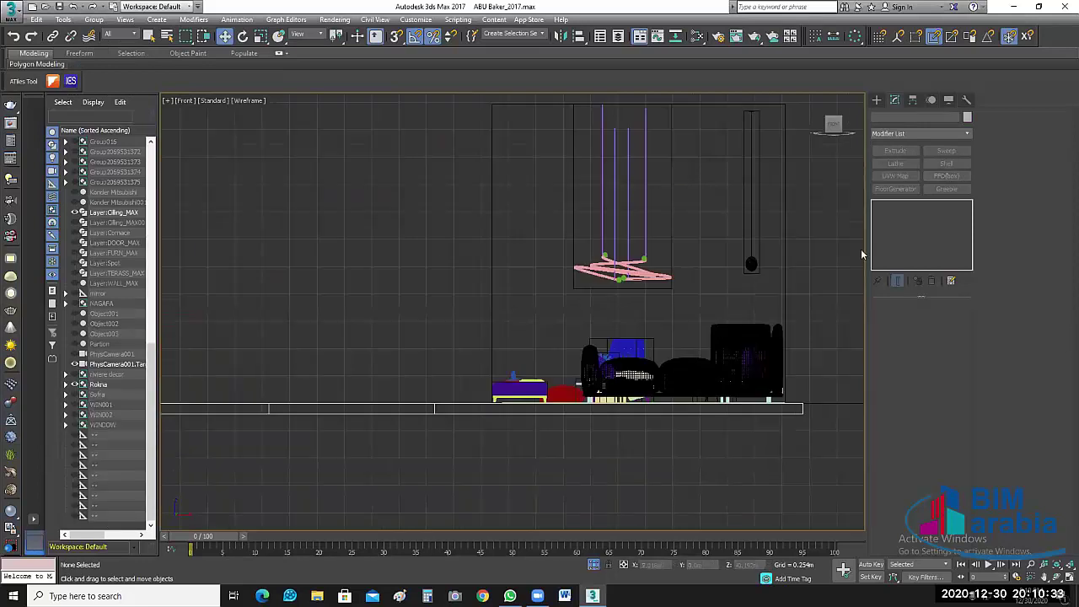
click(742, 257)
scroll(768, 265, down, 2)
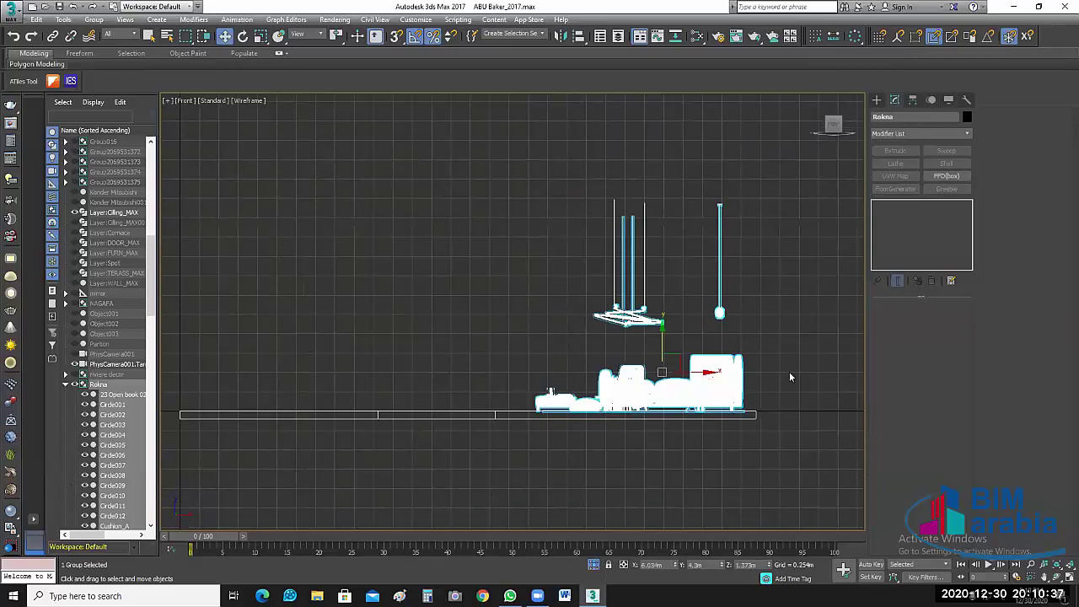
click(595, 565)
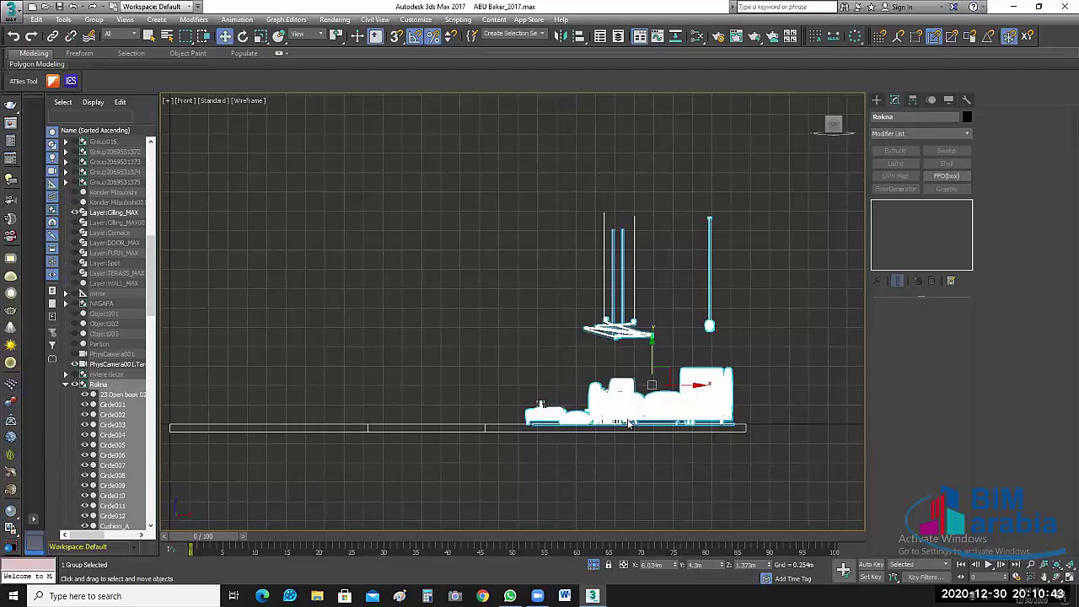
Step: Restore the four viewports and end isolation so walls and all furniture reappear around Rokna
key(alt+w)
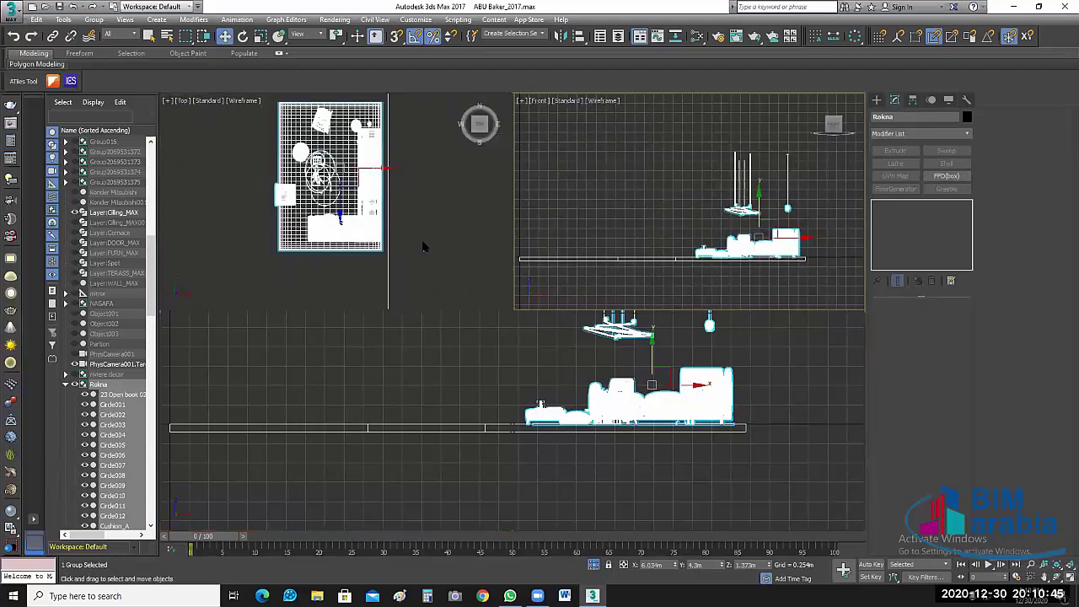
scroll(427, 223, down, 4)
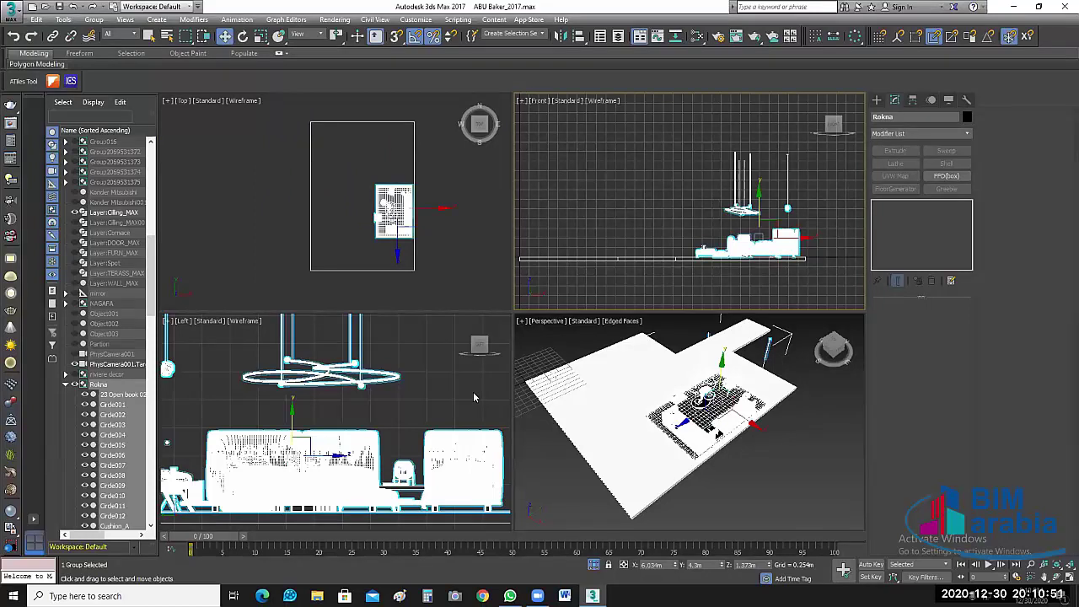
scroll(413, 185, down, 3)
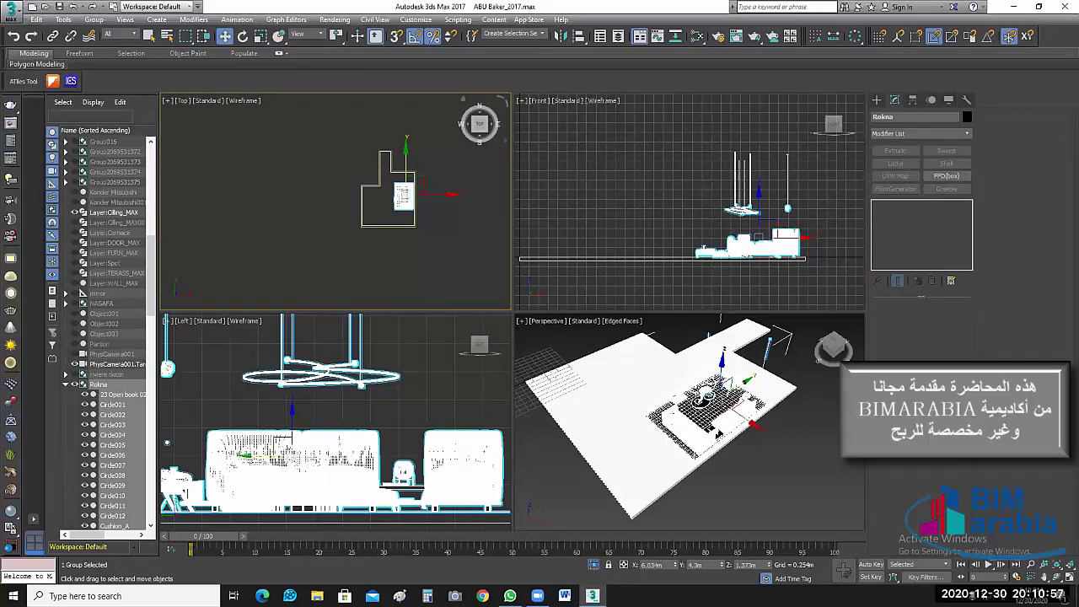
click(594, 565)
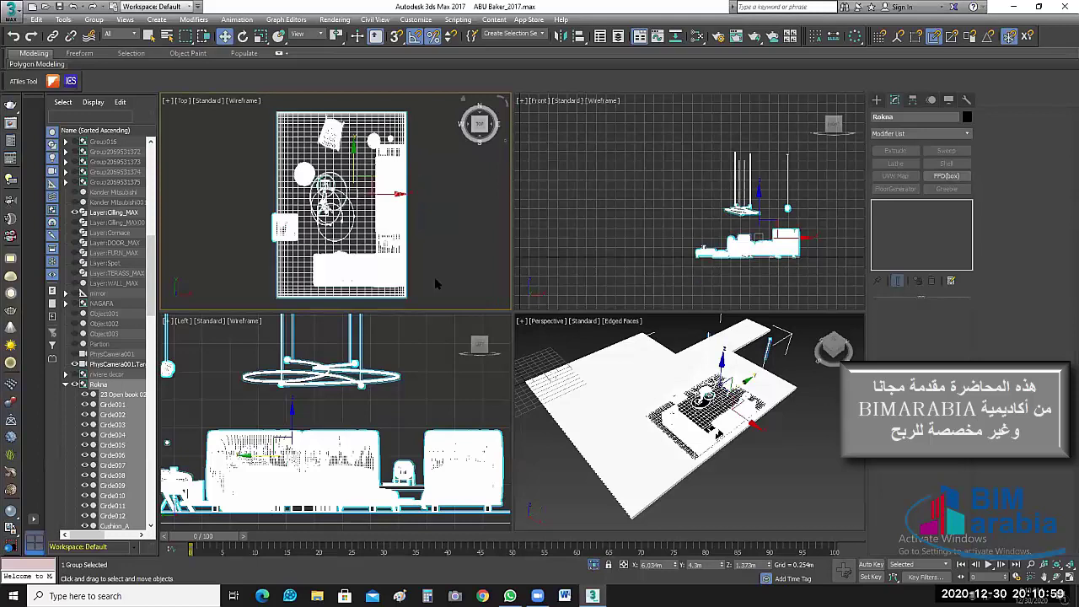
scroll(447, 272, down, 5)
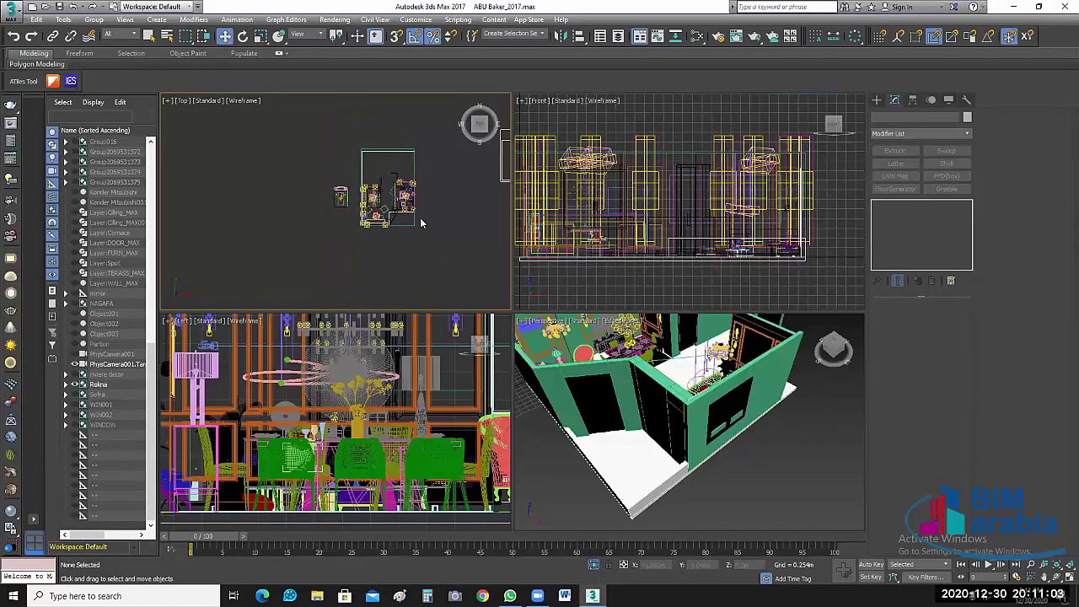
scroll(420, 218, up, 1)
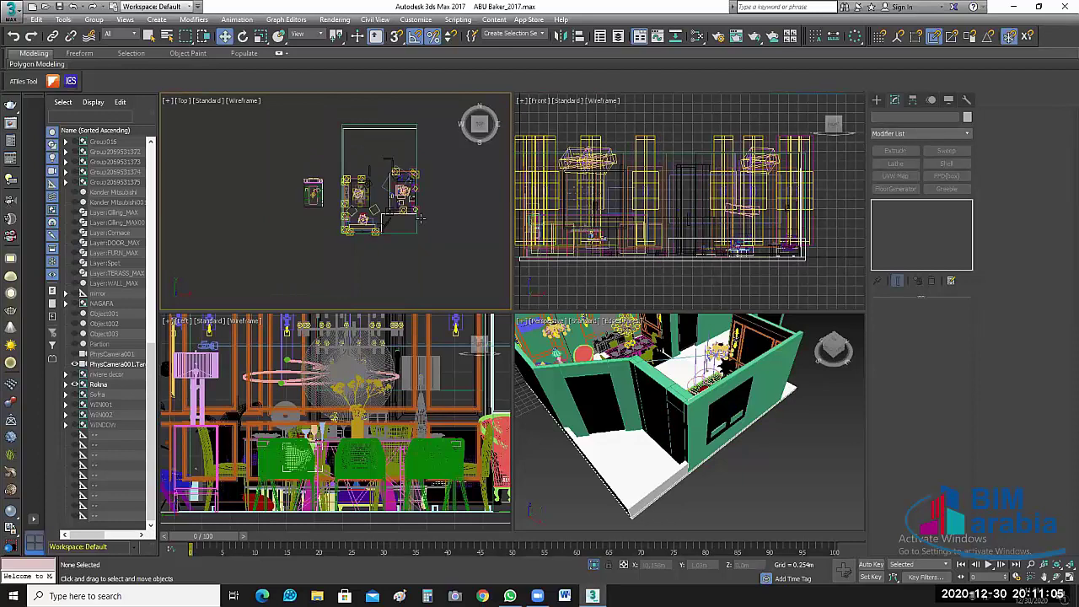
scroll(421, 220, up, 1)
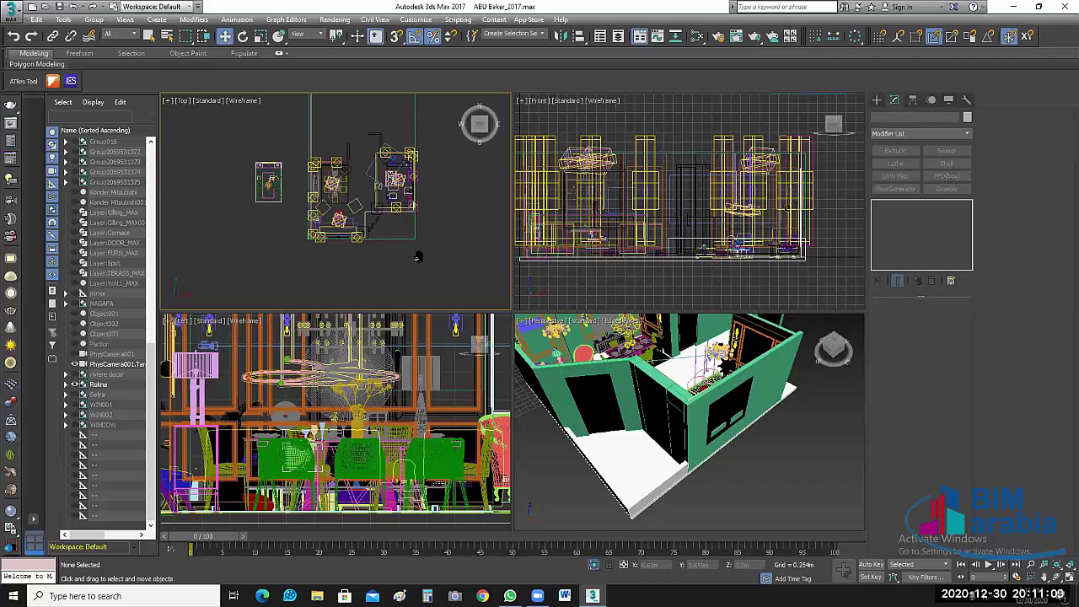
scroll(334, 249, up, 2)
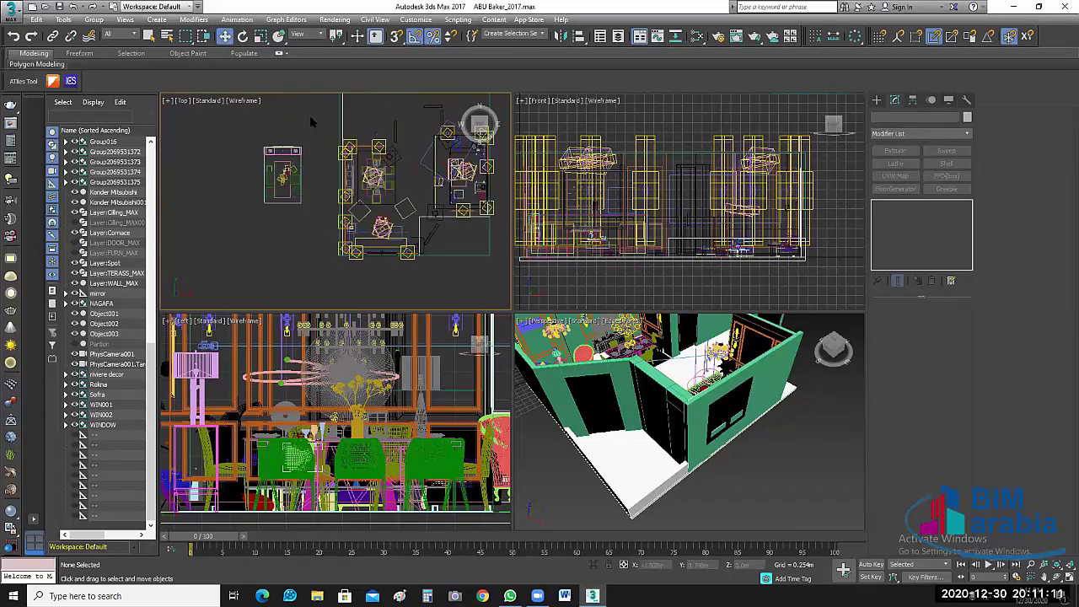
drag(309, 116, 230, 261)
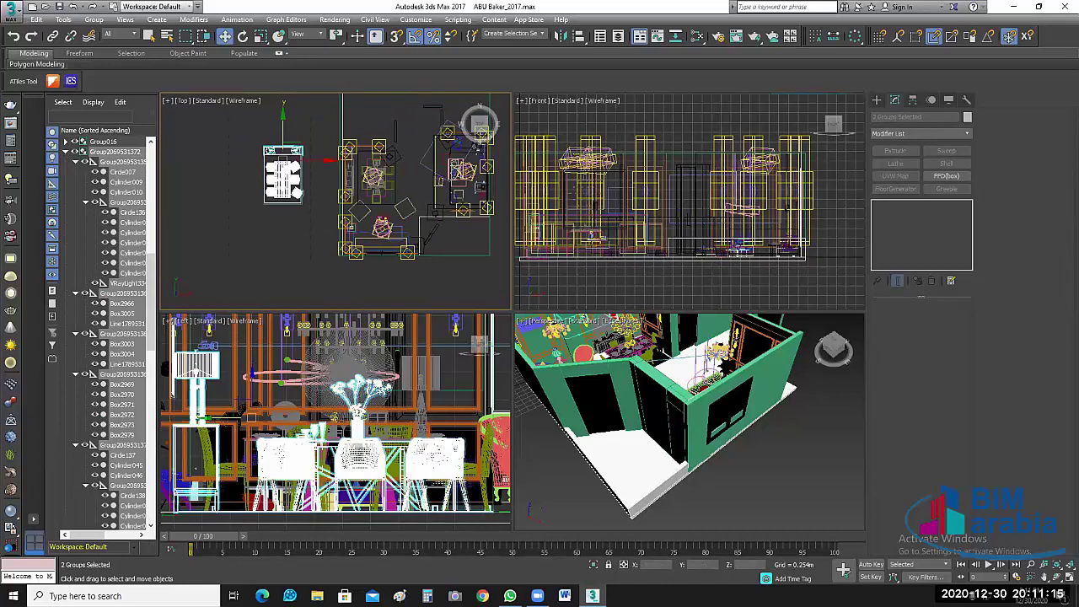
click(279, 207)
scroll(213, 233, down, 2)
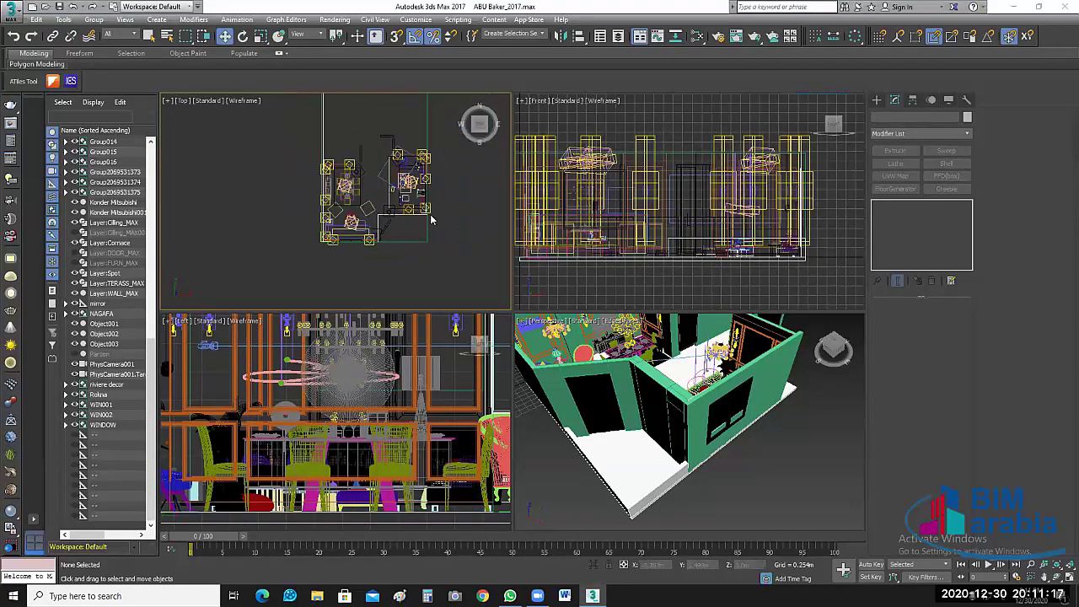
scroll(359, 244, down, 1)
middle_drag(358, 246, 354, 249)
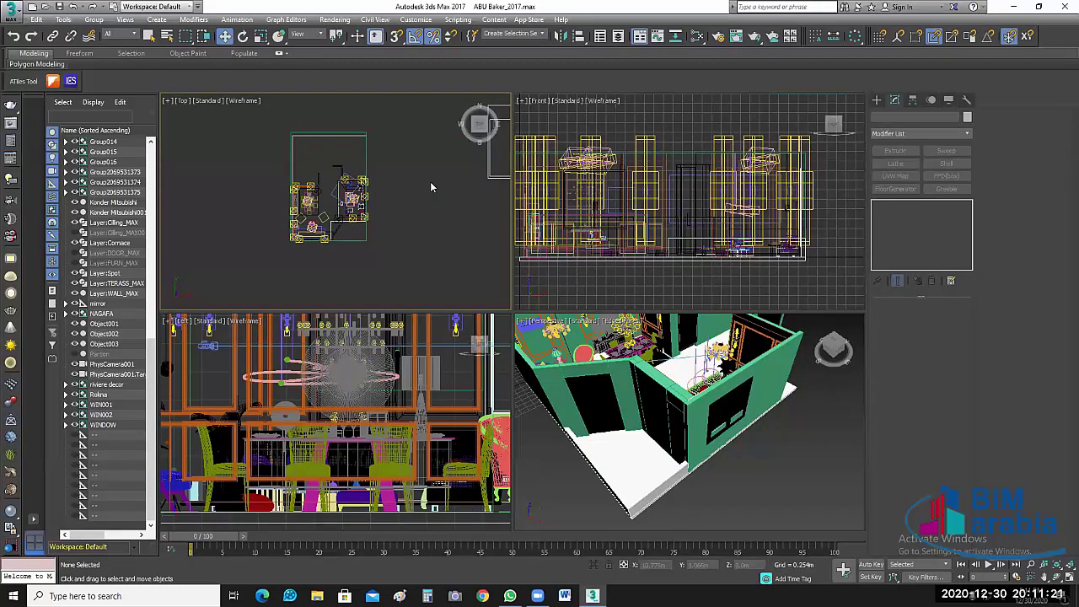
key(i)
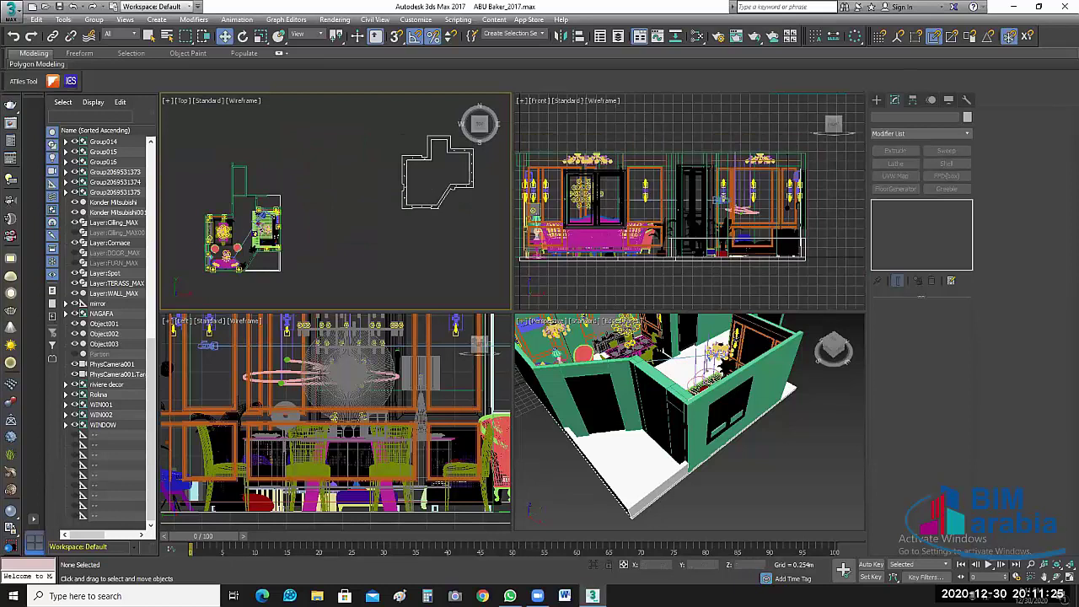
click(320, 377)
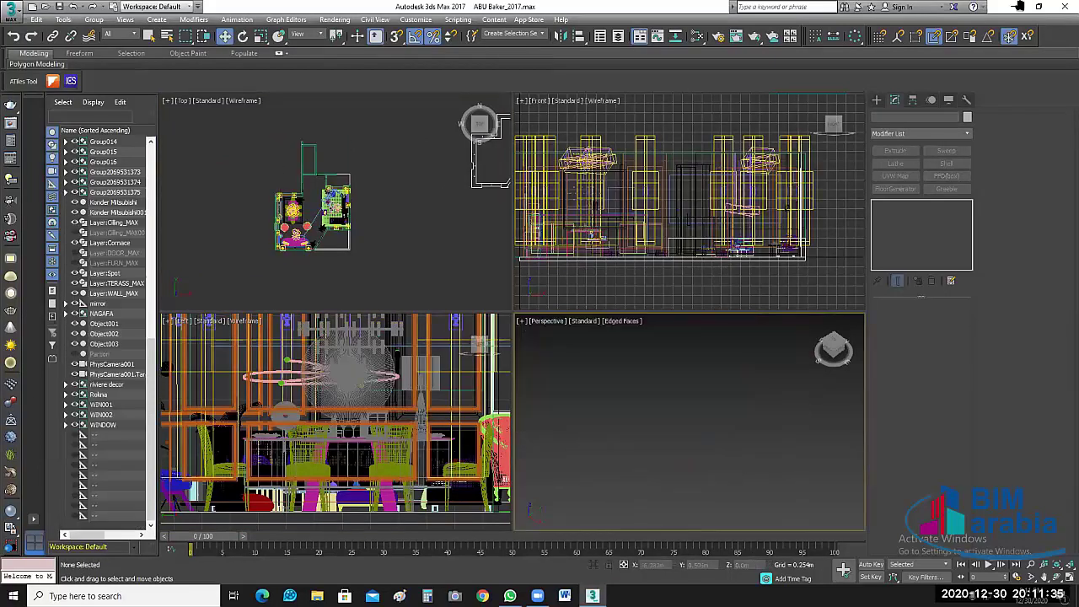
Step: Maximize the Perspective viewport and zoom in to inspect the mirror group
key(alt+w)
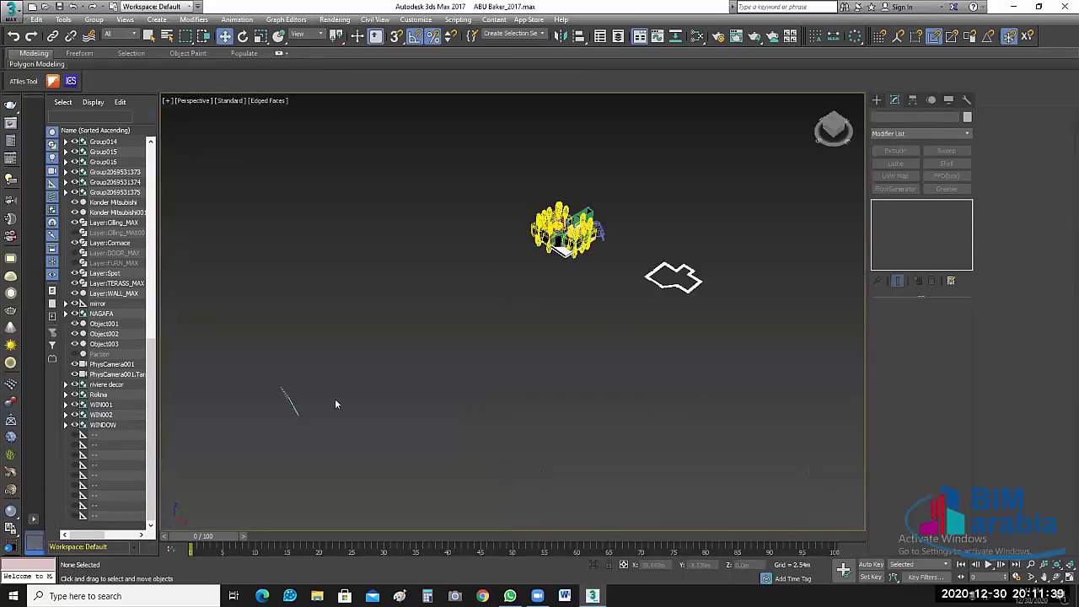
scroll(362, 441, up, 5)
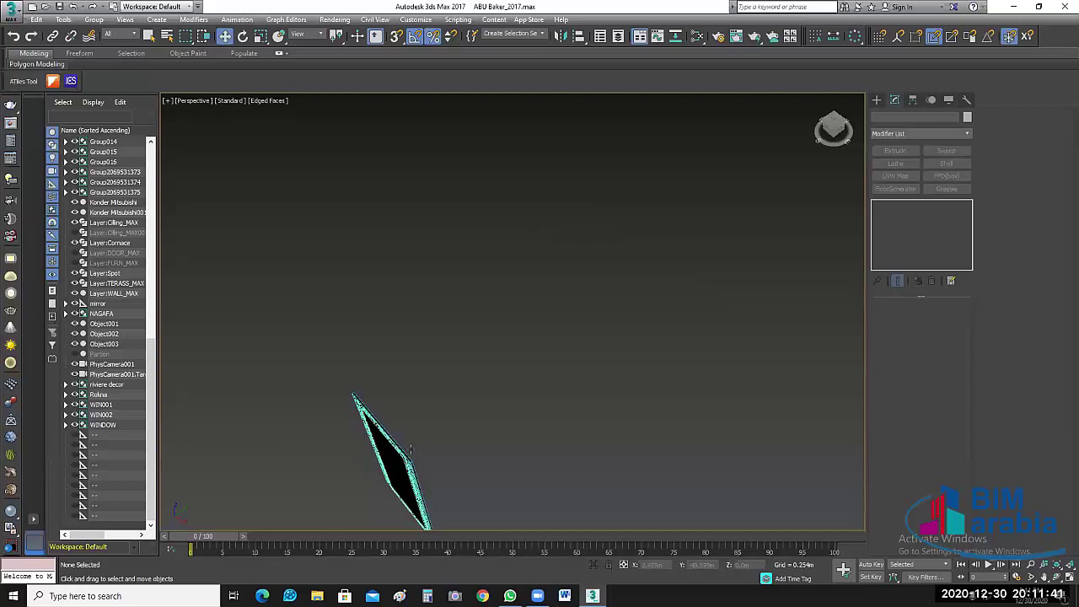
scroll(412, 449, up, 2)
scroll(463, 310, up, 2)
scroll(464, 312, down, 2)
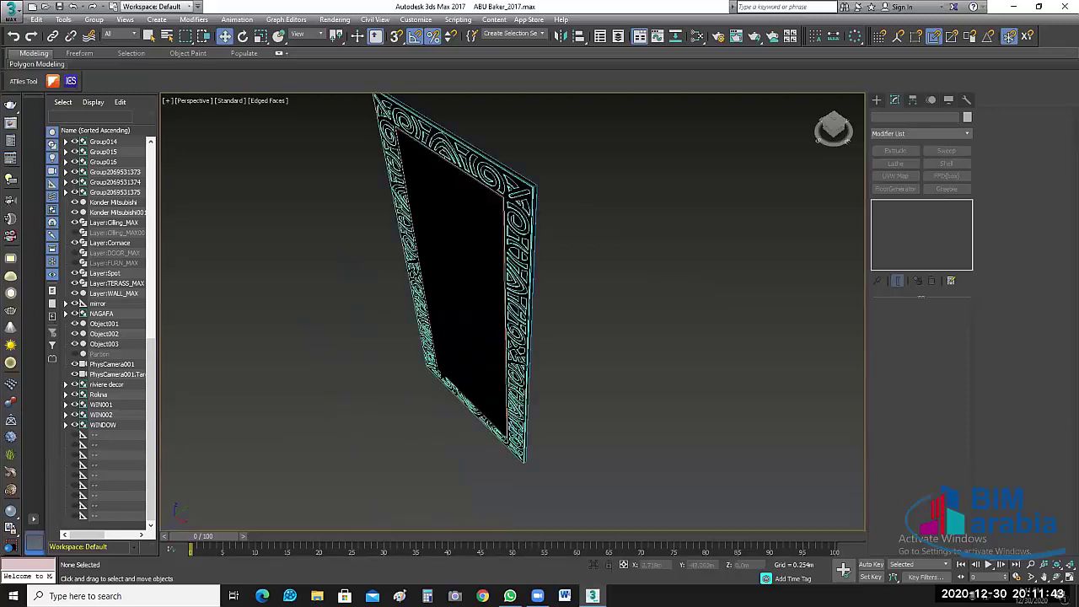
scroll(513, 360, down, 2)
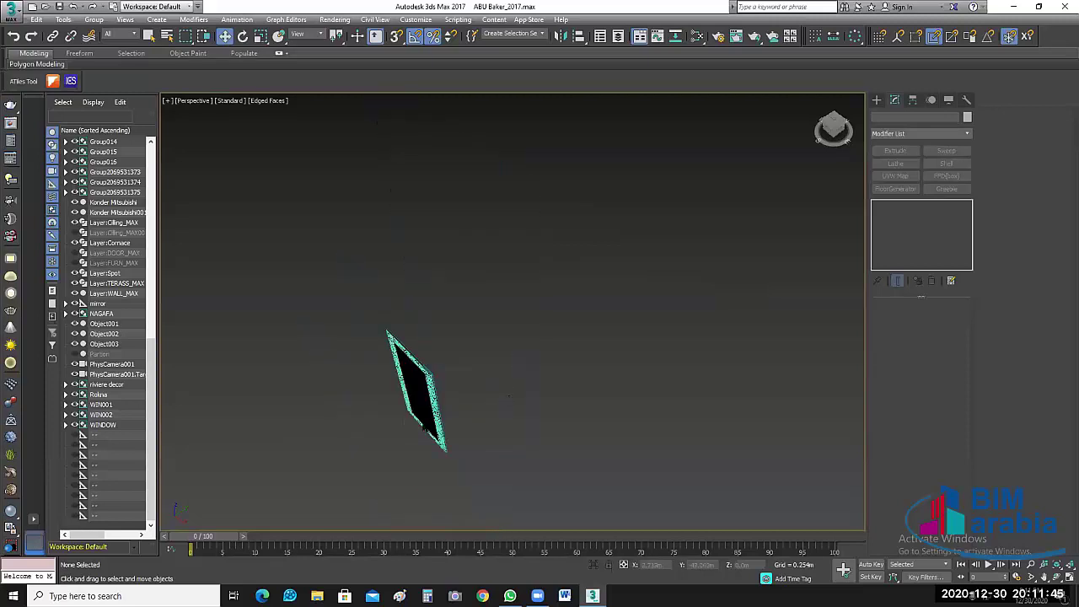
scroll(512, 360, down, 3)
click(423, 420)
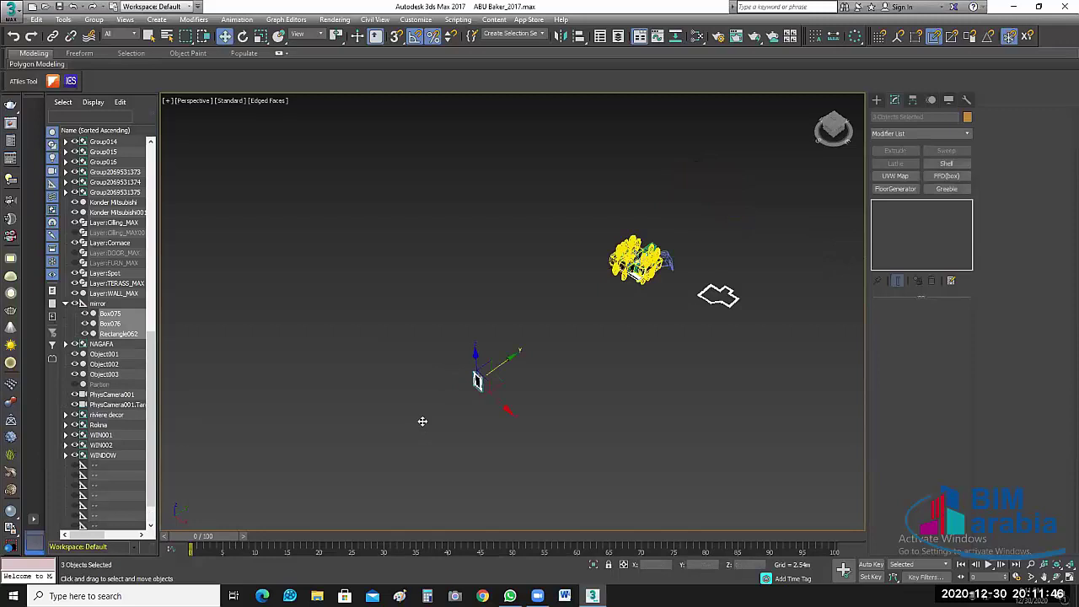
click(606, 316)
Step: Orbit, tilt and zoom the Perspective view to look into the furnished building
alt+middle_drag(606, 316, 750, 307)
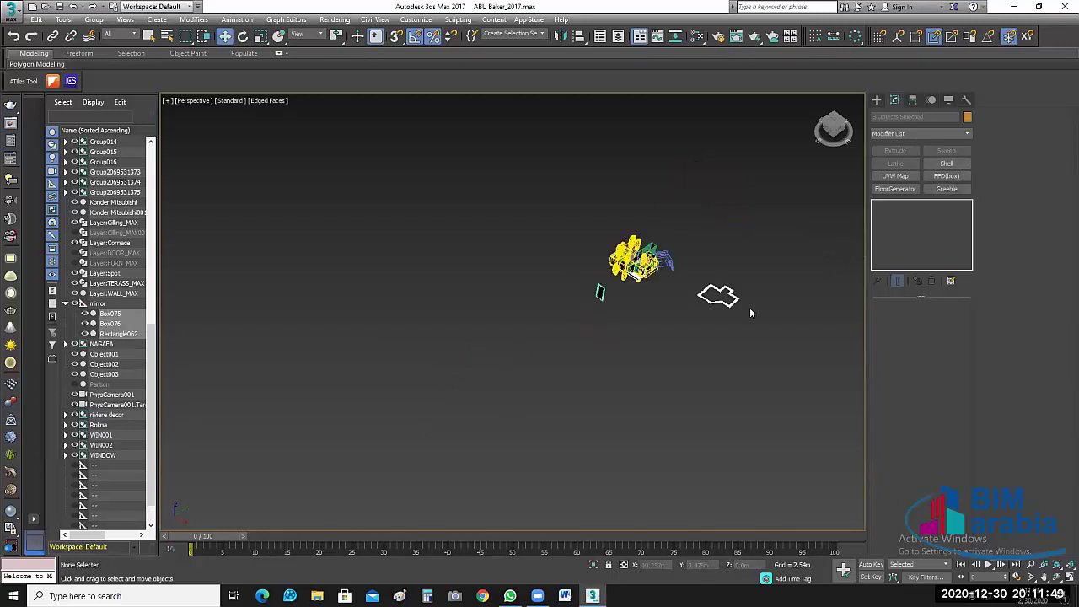
scroll(613, 376, up, 3)
scroll(726, 394, up, 5)
scroll(726, 393, down, 3)
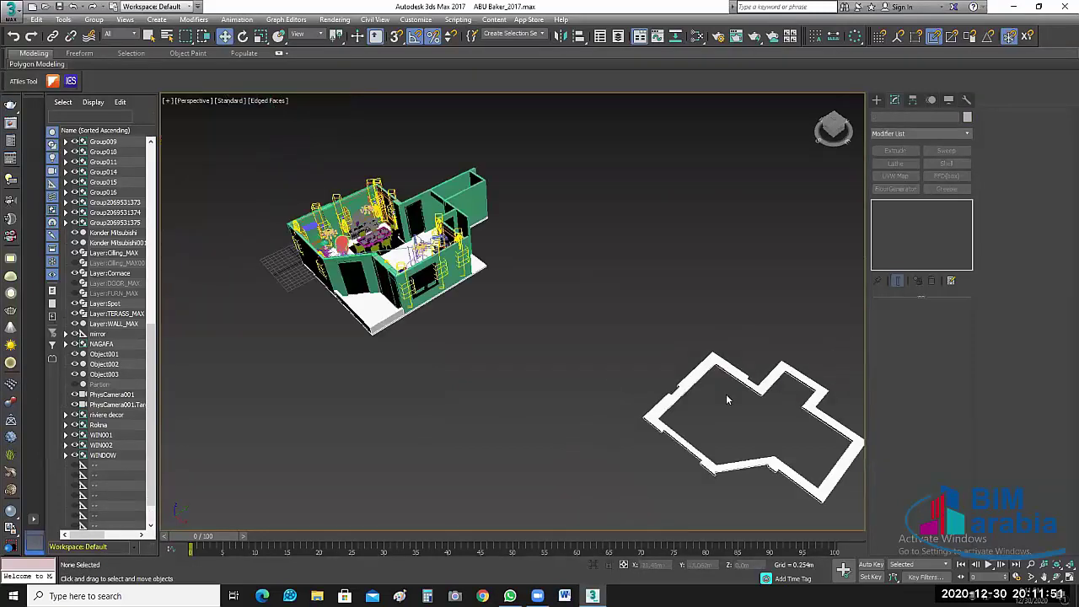
scroll(749, 408, down, 3)
scroll(727, 396, up, 1)
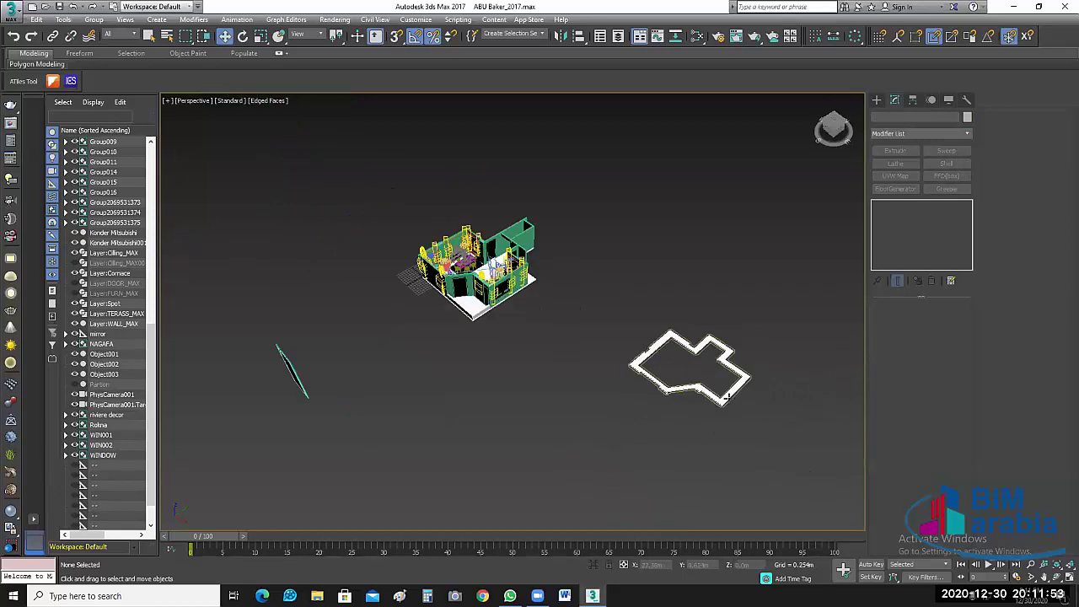
scroll(727, 397, up, 4)
scroll(727, 396, up, 2)
scroll(728, 398, down, 2)
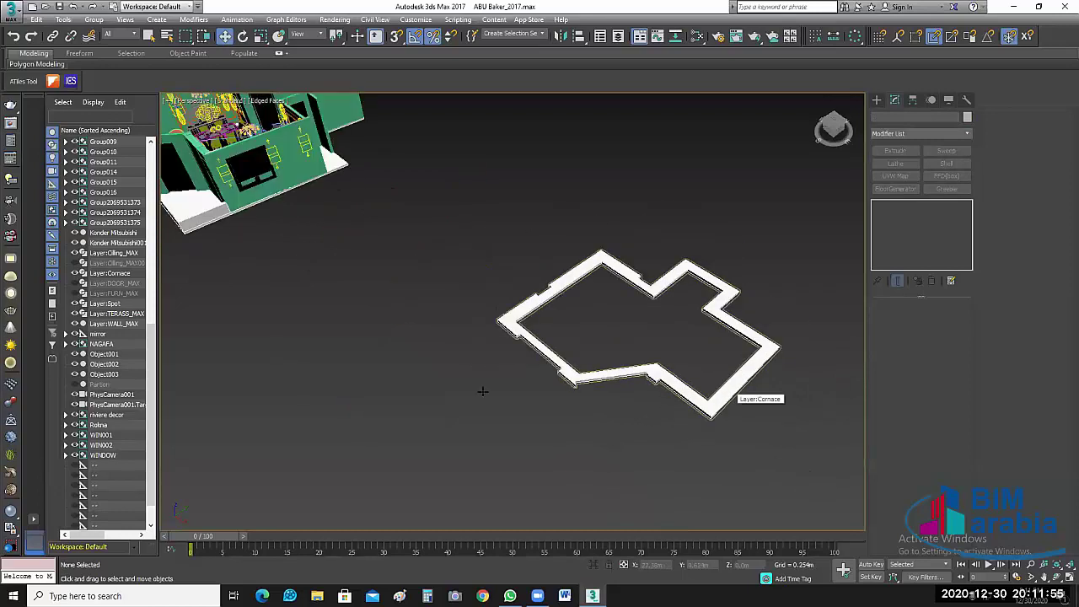
scroll(548, 388, down, 4)
alt+middle_drag(548, 385, 550, 394)
scroll(582, 329, up, 3)
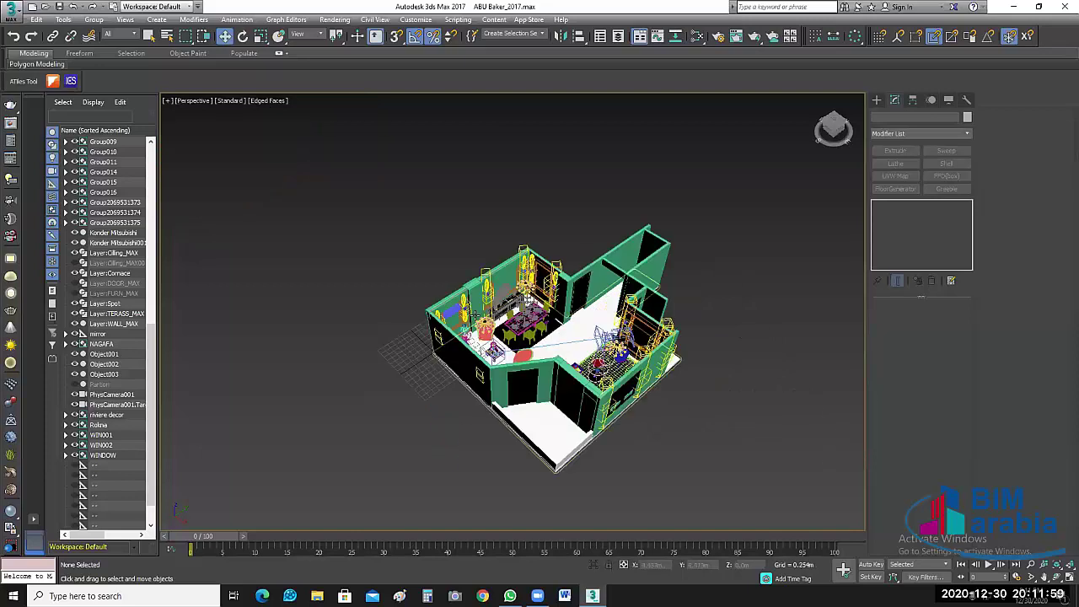
scroll(633, 329, up, 4)
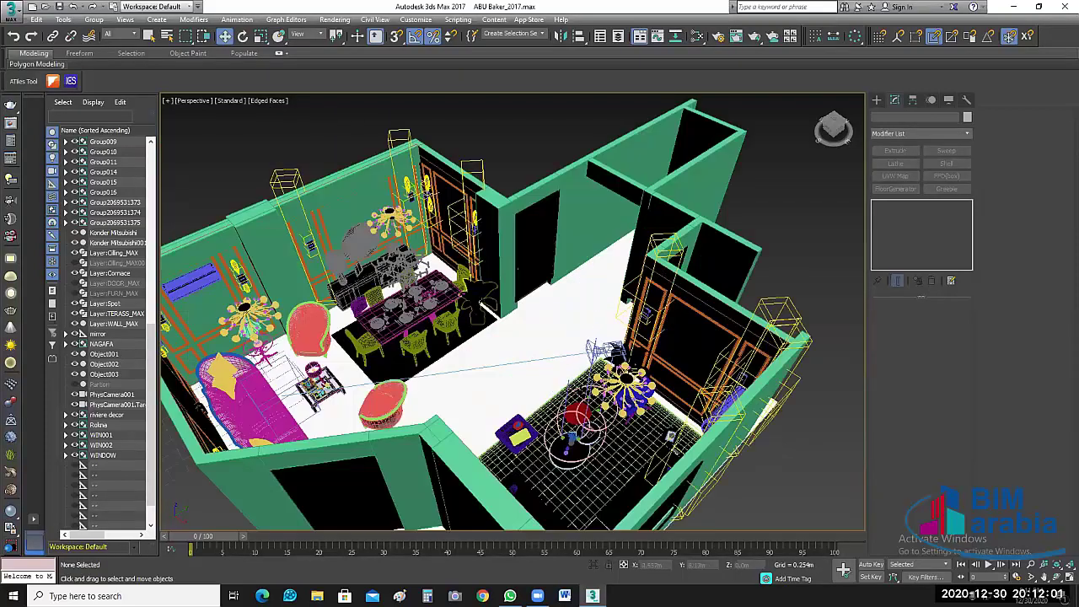
click(497, 400)
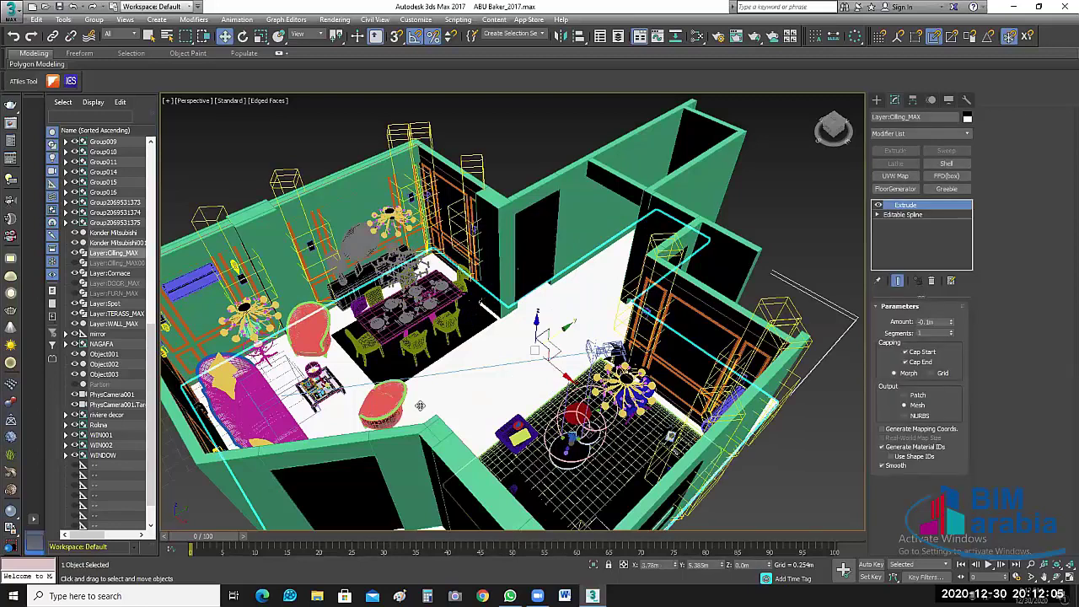
alt+middle_drag(420, 405, 422, 430)
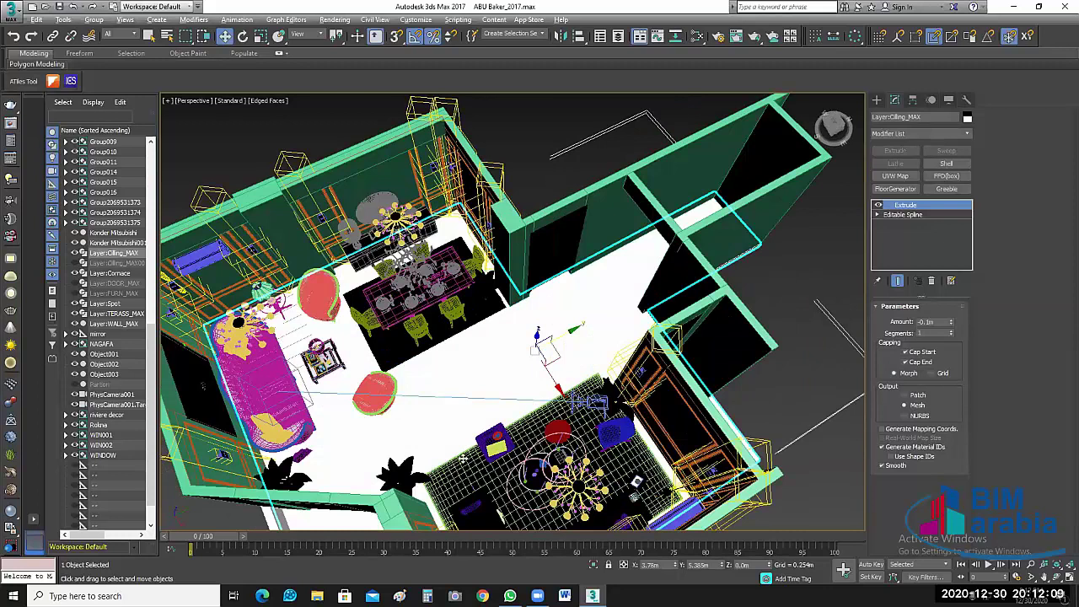
alt+middle_drag(462, 458, 479, 344)
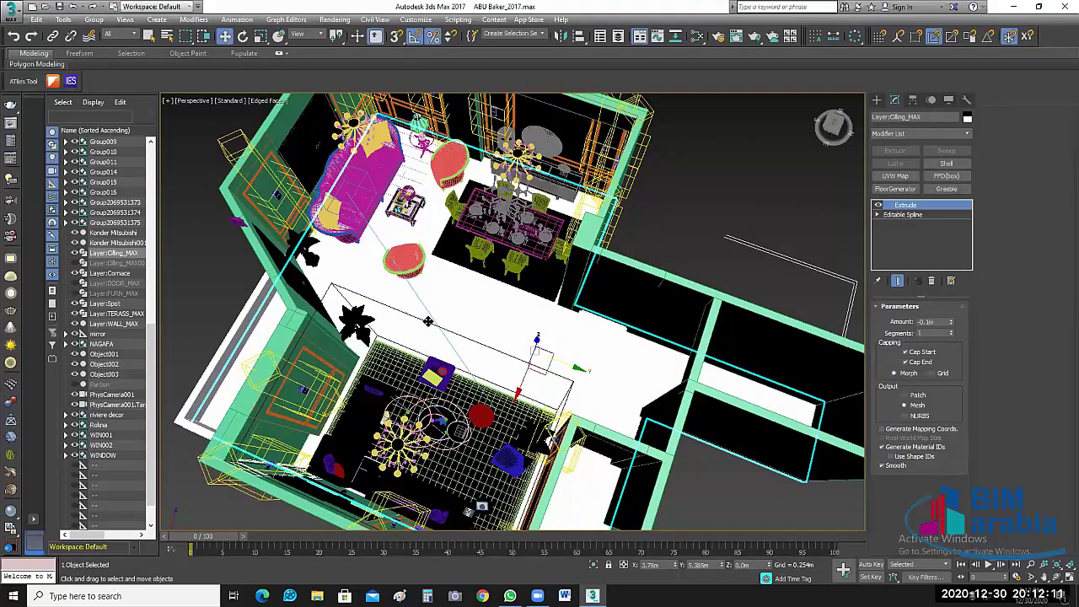
alt+middle_drag(517, 316, 489, 329)
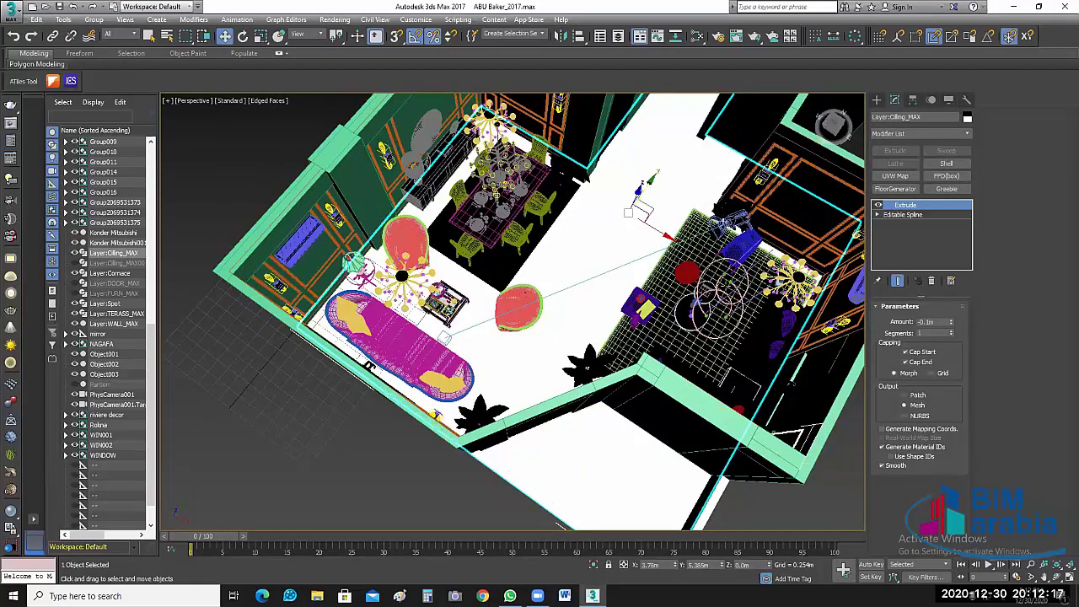
scroll(777, 350, down, 5)
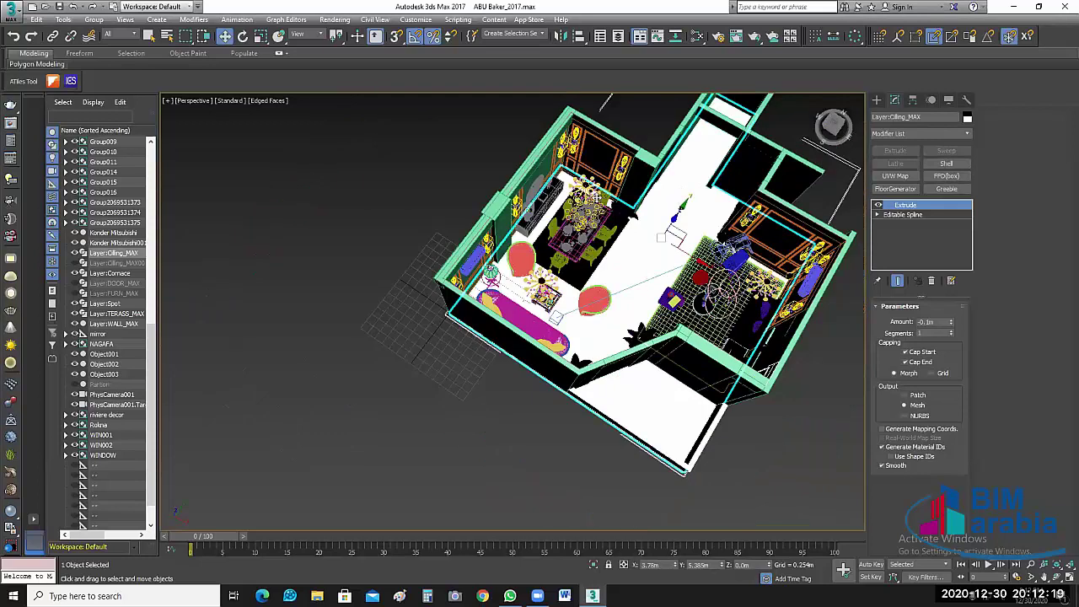
scroll(631, 320, up, 3)
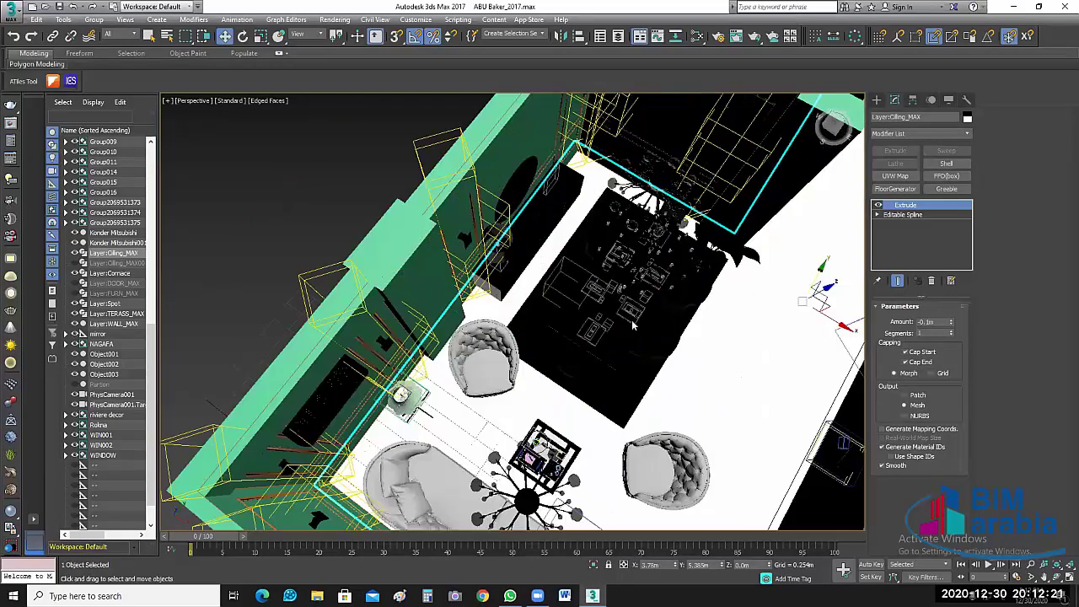
scroll(634, 326, down, 4)
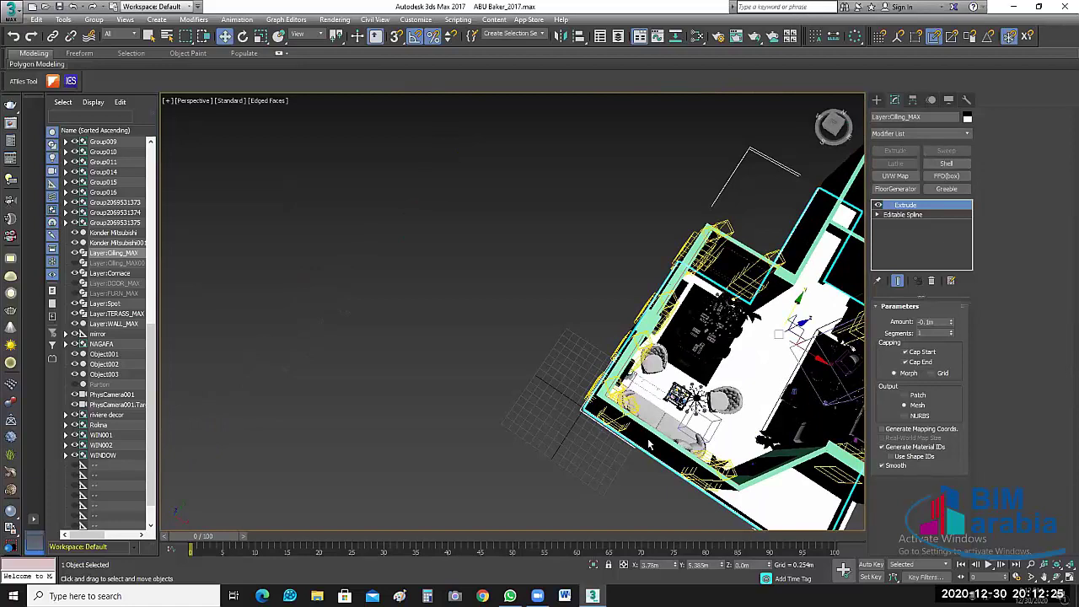
key(z)
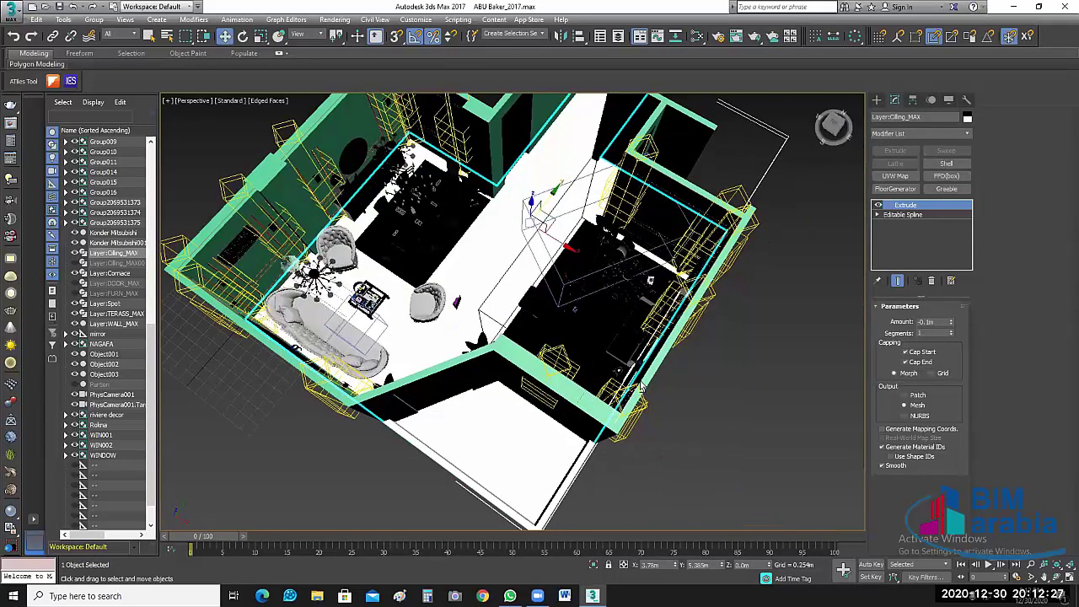
alt+middle_drag(641, 387, 690, 393)
click(690, 393)
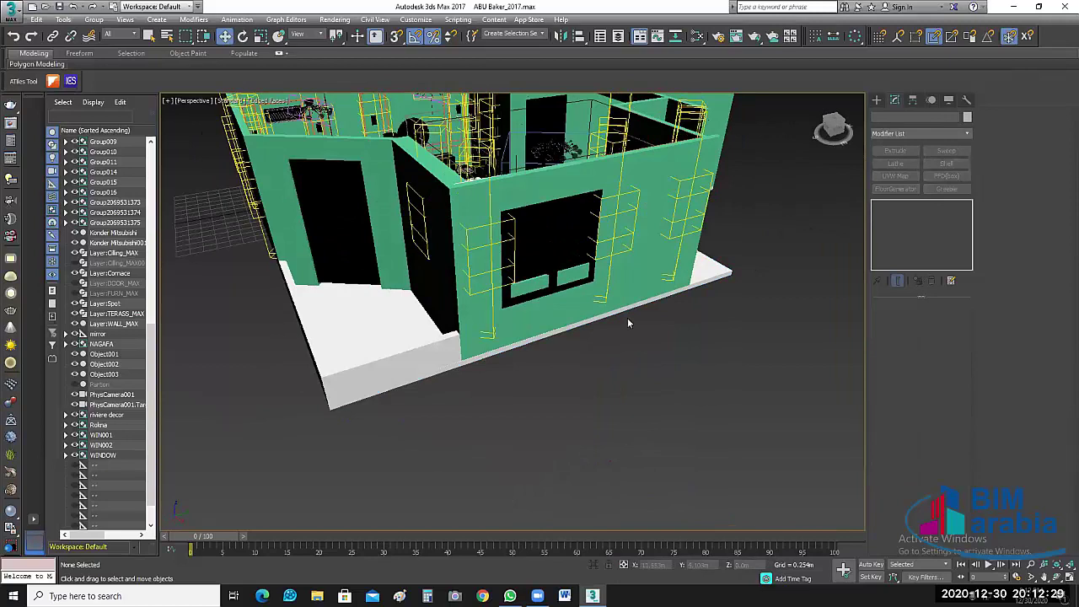
Step: In four-view layout, drag-select Box075, Box076 and Rectangle062 in the Top viewport
key(alt+w)
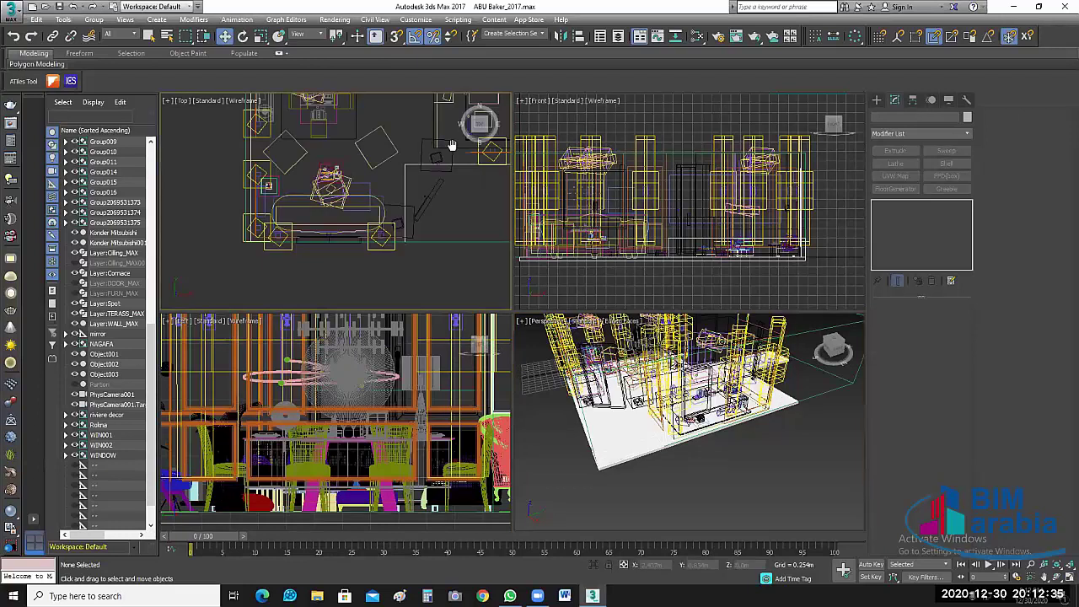
click(375, 208)
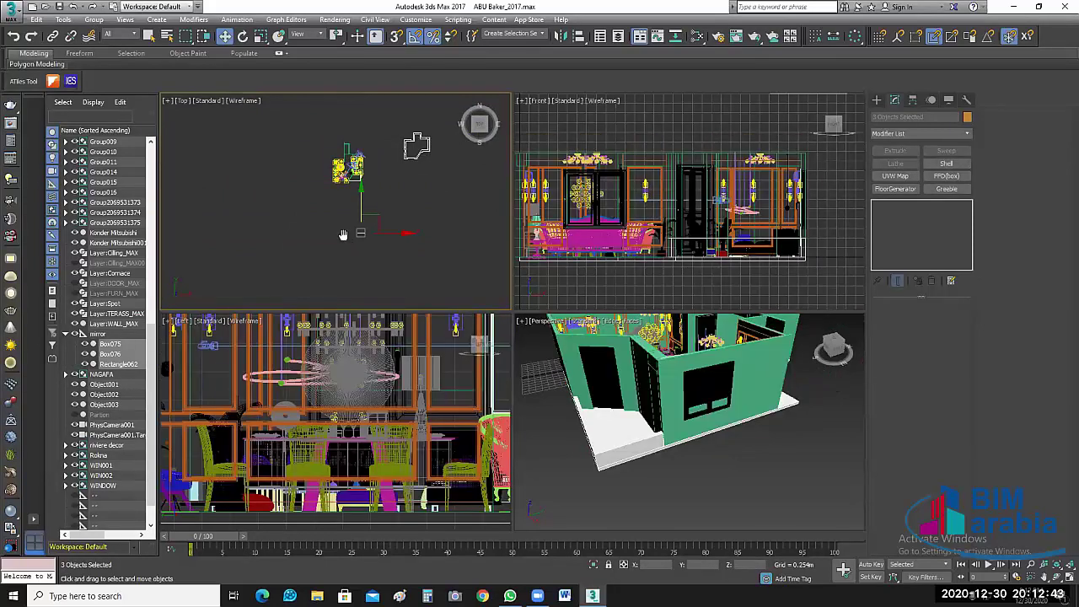
key(Delete)
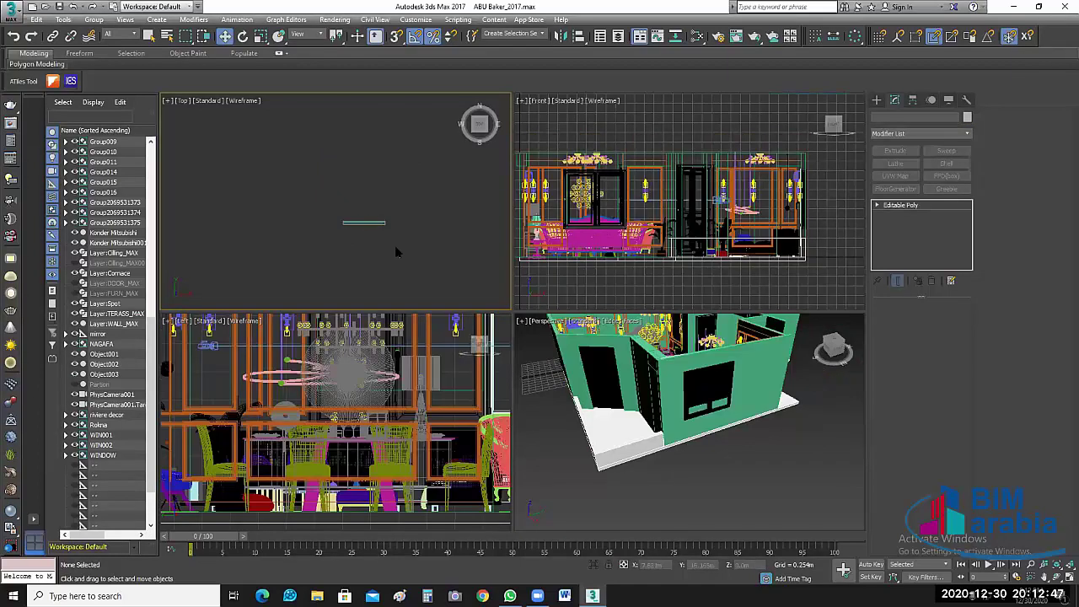
drag(399, 205, 325, 252)
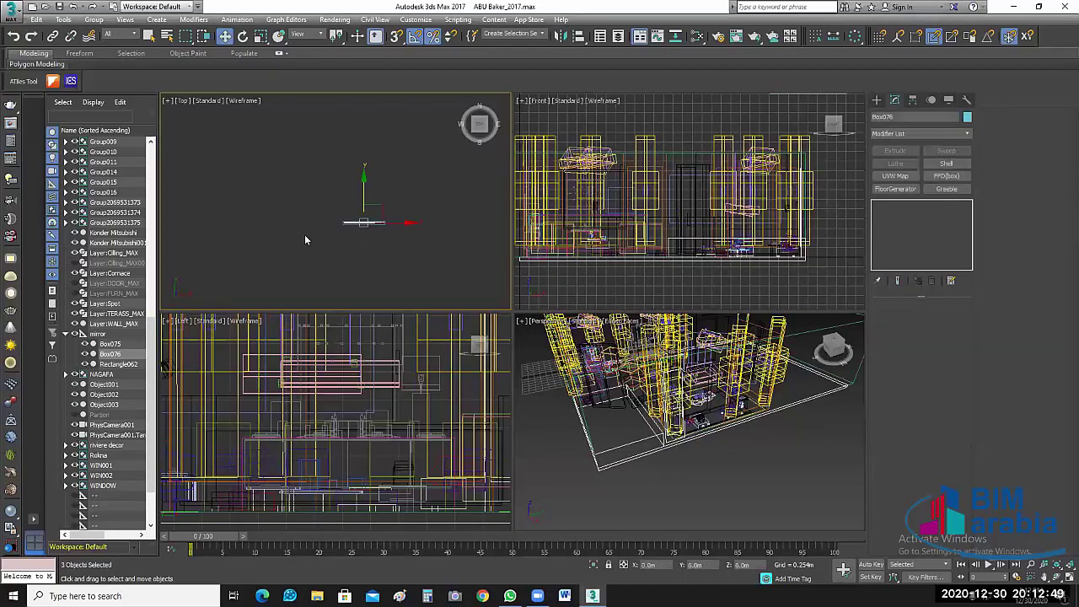
Step: Group Box075, Box076 and Rectangle062 under the name 'Mirror'
click(94, 19)
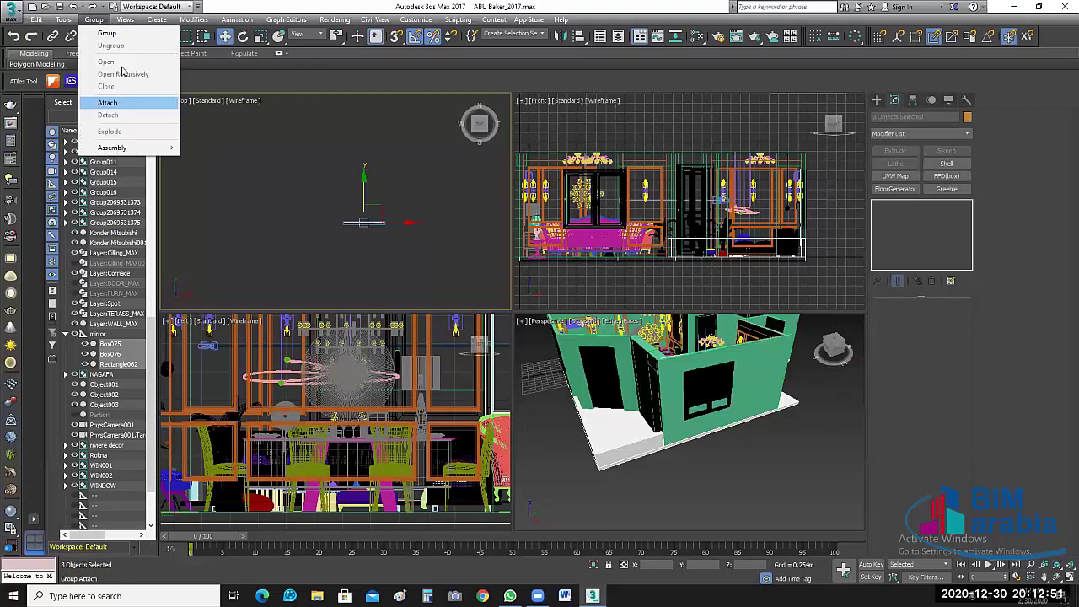
click(108, 33)
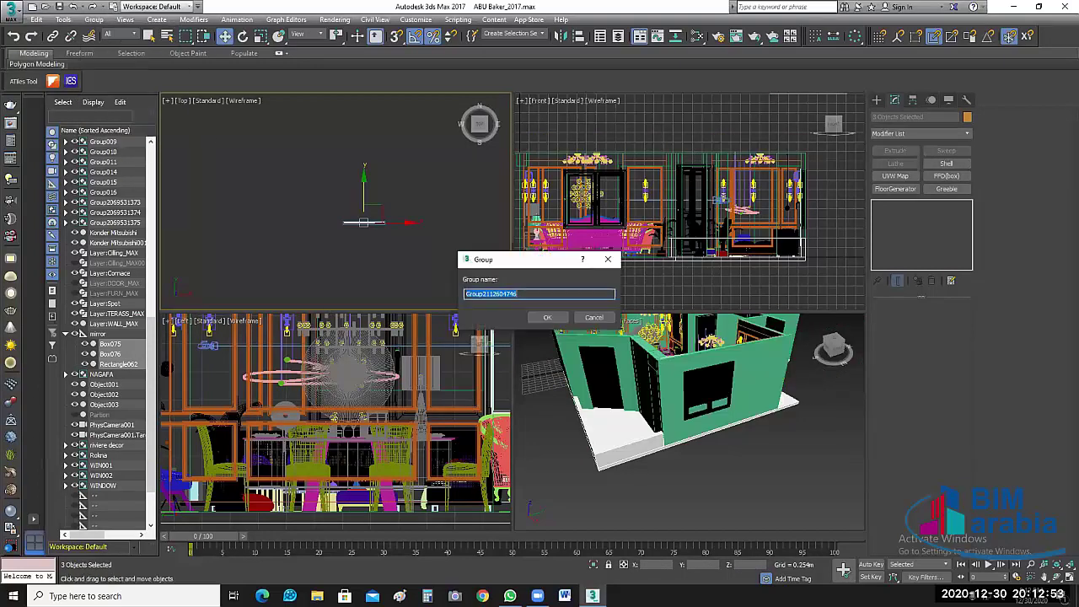
key(BackSpace)
text(مجموعة)
text(ror)
key(BackSpace)
click(549, 319)
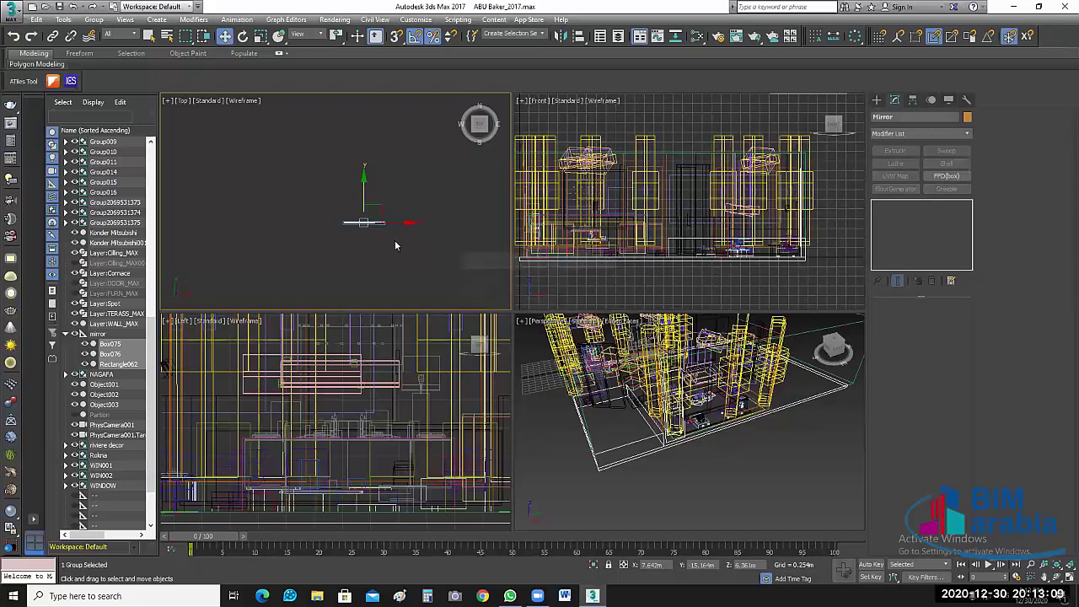
Step: Move the Mirror group along Y in the Top view toward the wall
middle_drag(377, 253, 396, 338)
scroll(396, 231, up, 3)
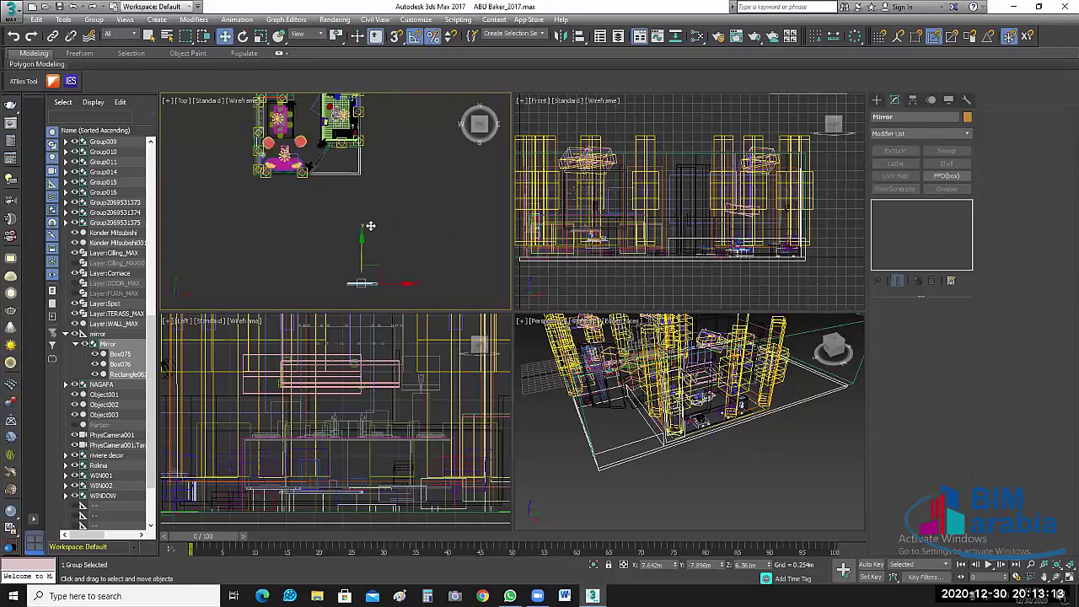
drag(363, 224, 439, 210)
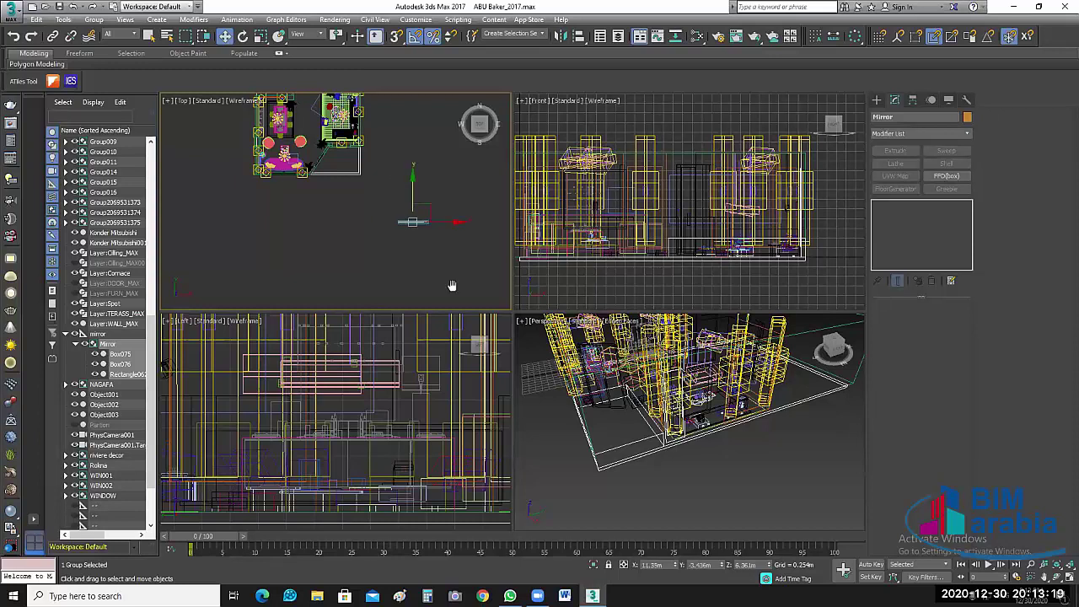
scroll(337, 169, up, 3)
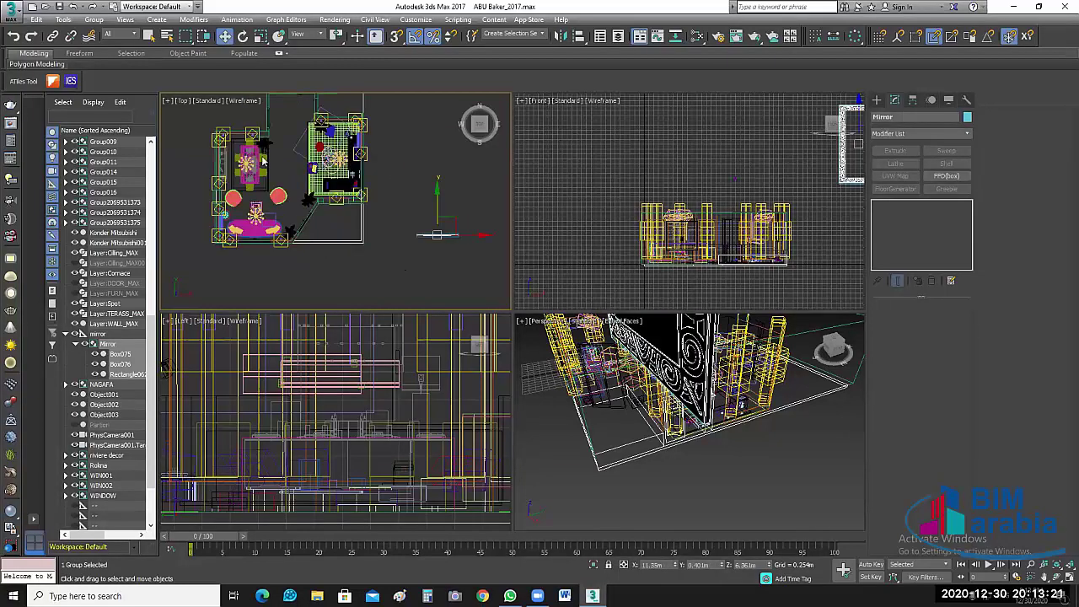
scroll(323, 135, up, 3)
scroll(323, 135, up, 3)
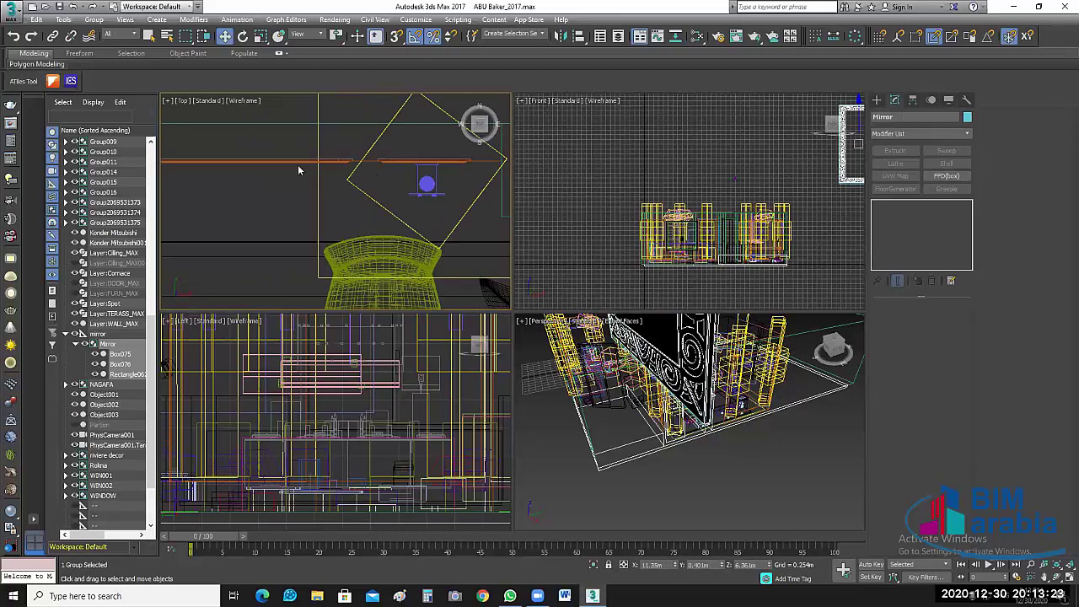
Step: Select the two horizontal wall groups to check the mirror's alignment against them
click(296, 163)
ctrl+click(298, 122)
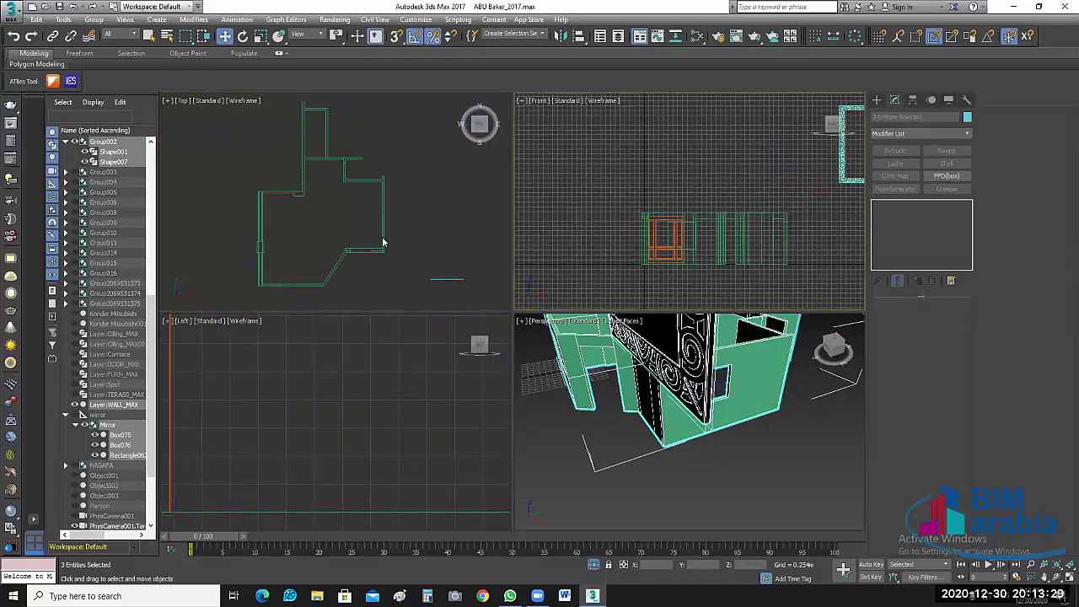
scroll(272, 192, up, 5)
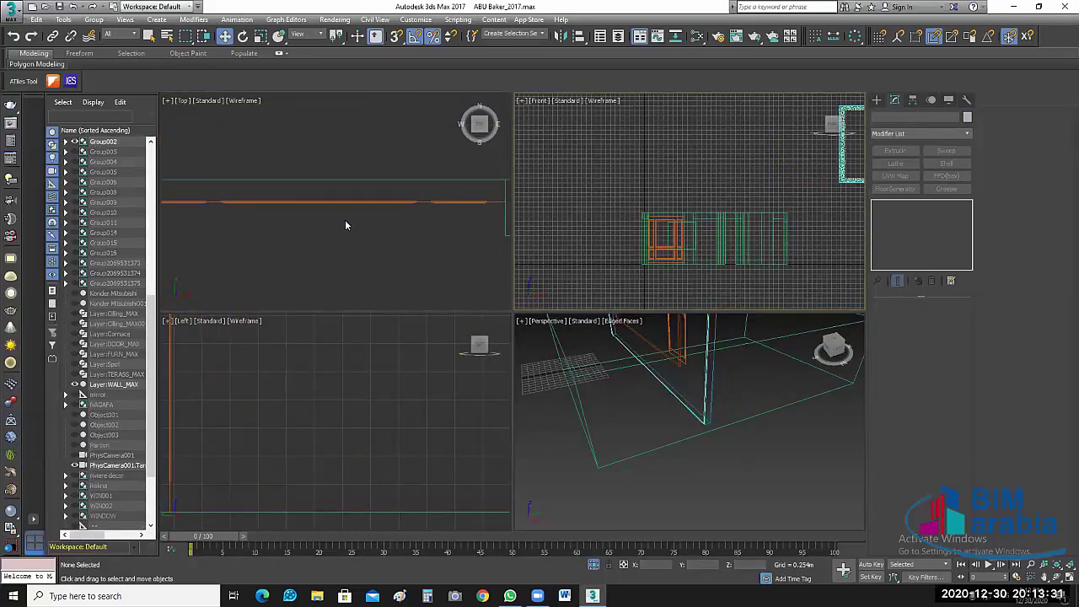
scroll(258, 195, down, 2)
scroll(286, 198, down, 1)
scroll(287, 197, down, 1)
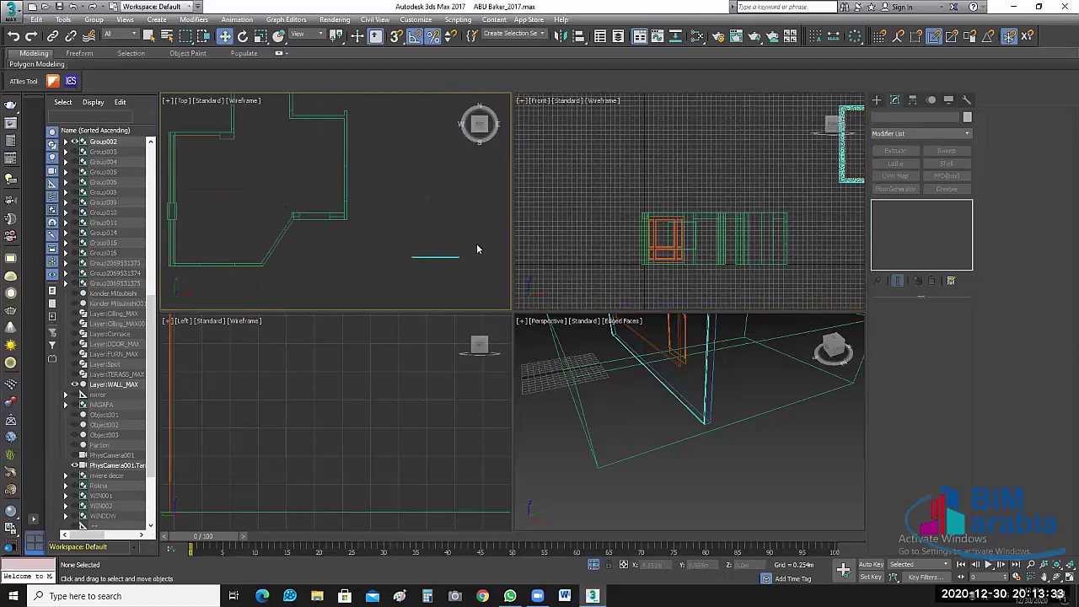
Step: Measure the isolated Mirror group with the Measure utility: 2.041 m × 0.046 m × 4.07 m
click(698, 207)
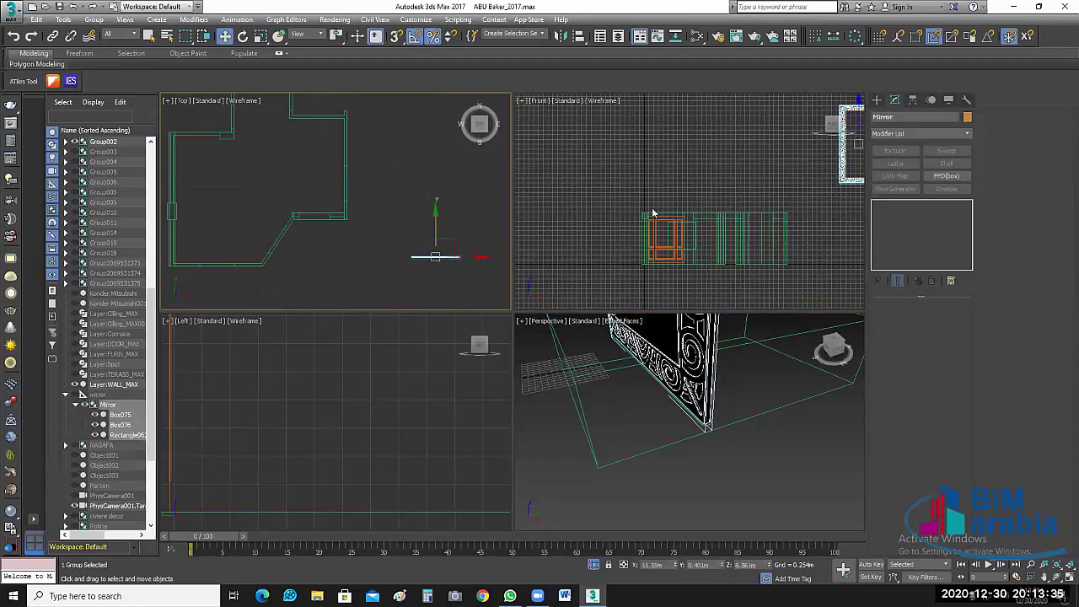
scroll(722, 207, down, 1)
key(z)
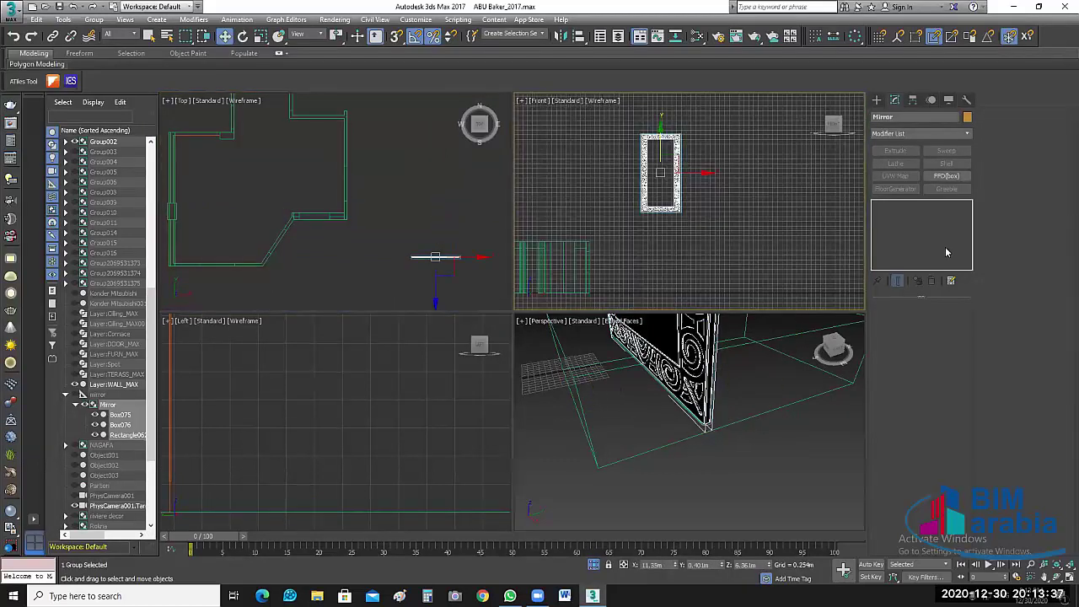
key(u)
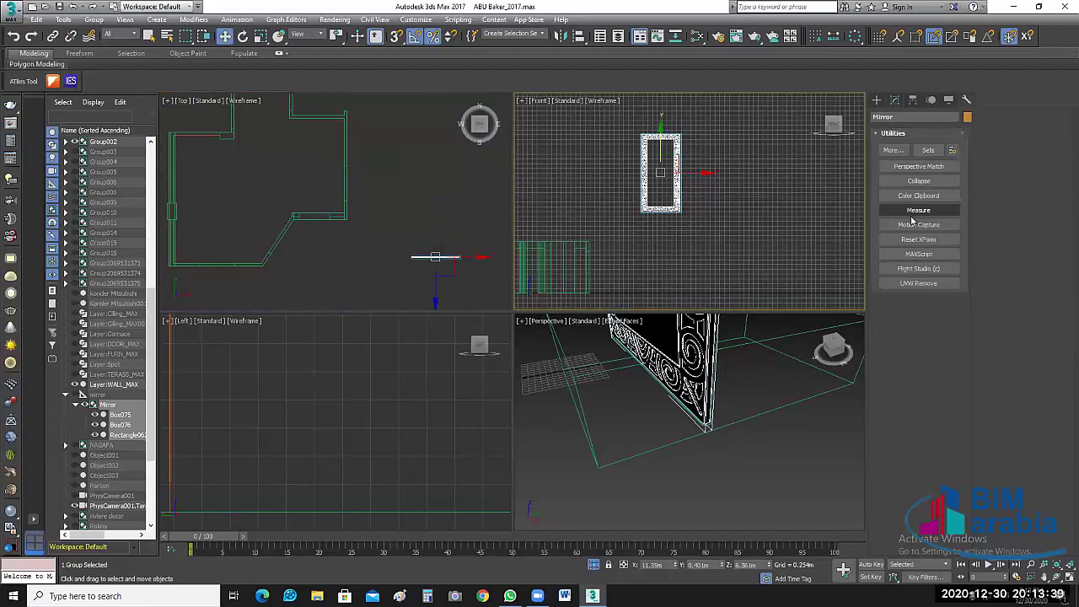
click(911, 215)
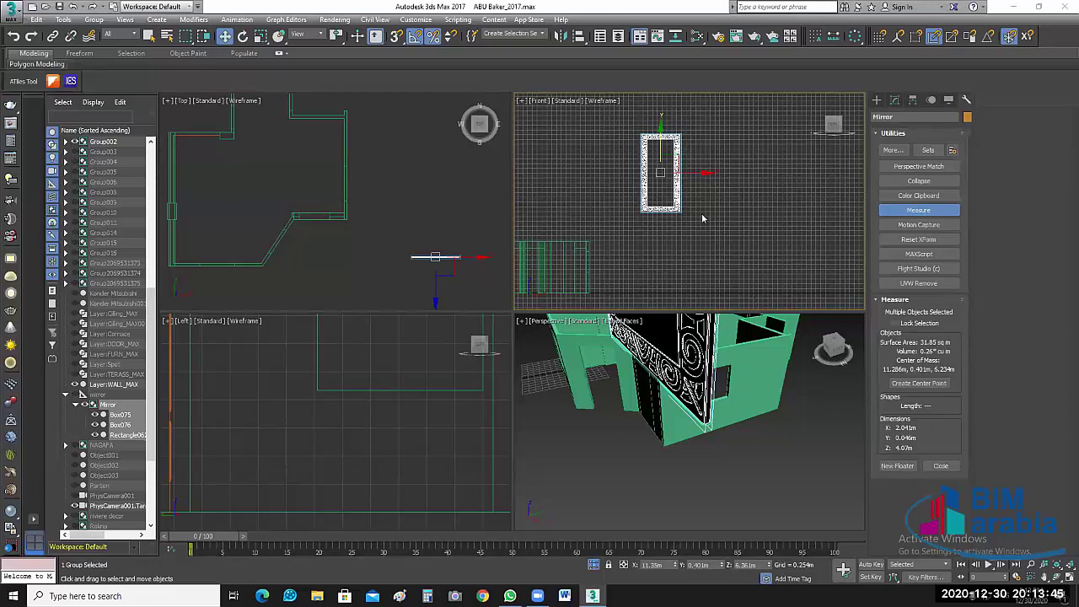
key(alt+q)
key(g)
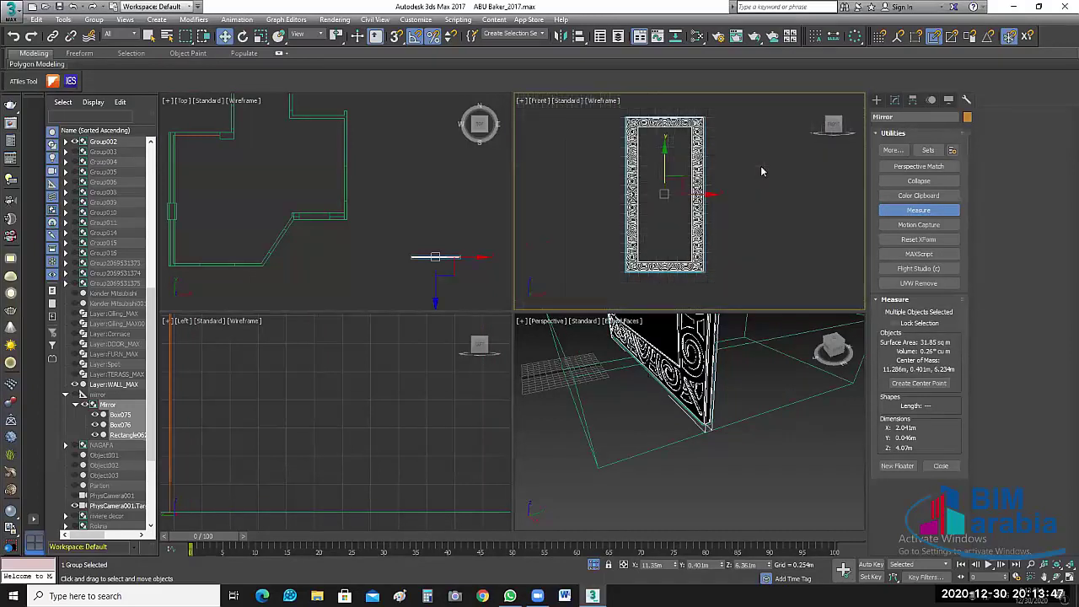
key(alt+q)
key(alt+q)
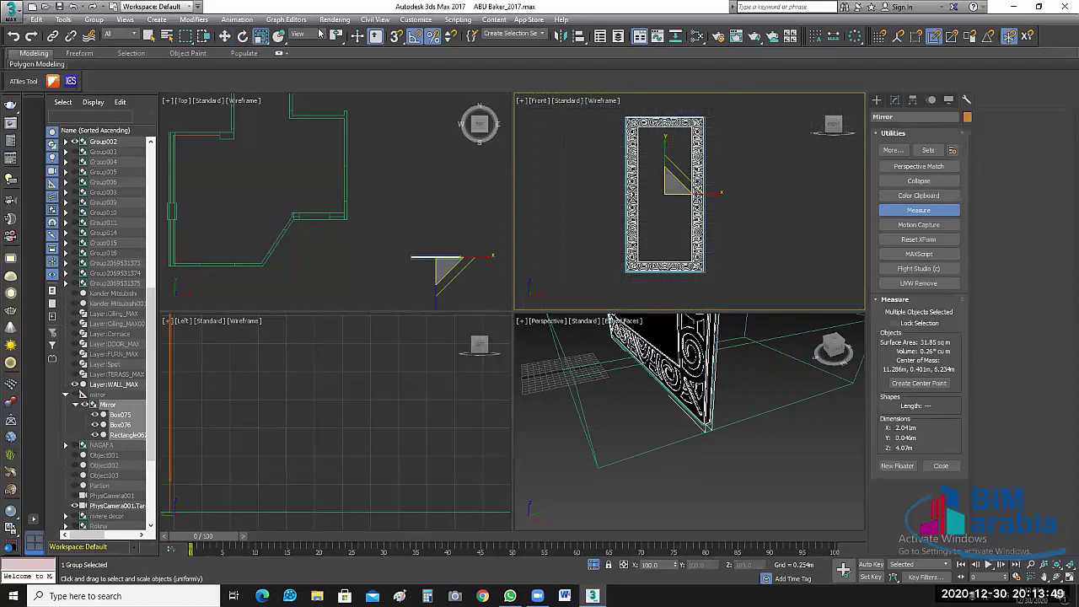
Step: Rotate the mirror frame horizontal and scale it down in the Front view
key(e)
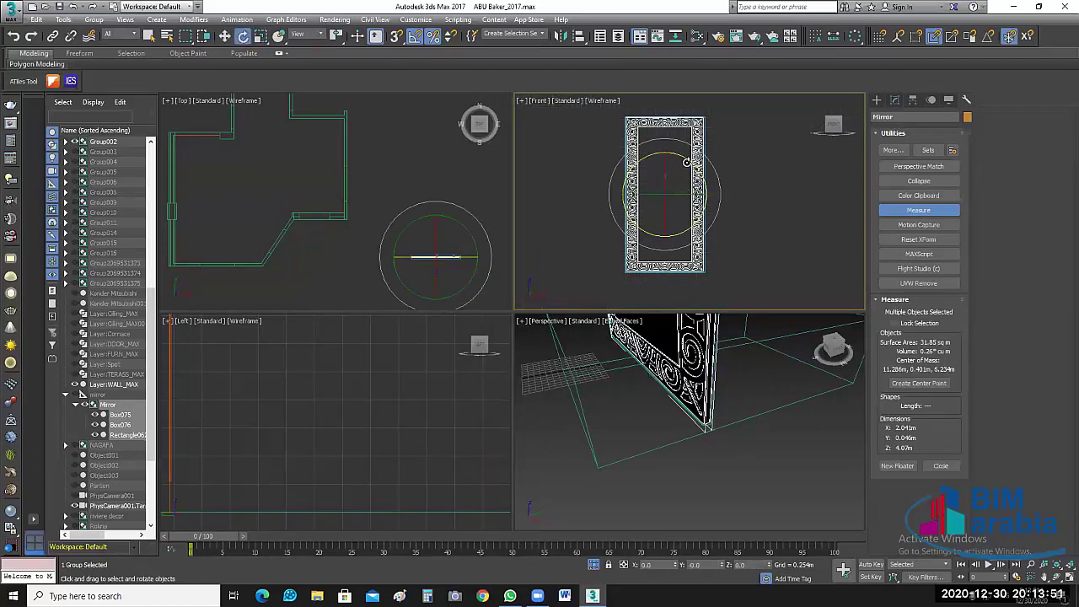
drag(687, 160, 661, 192)
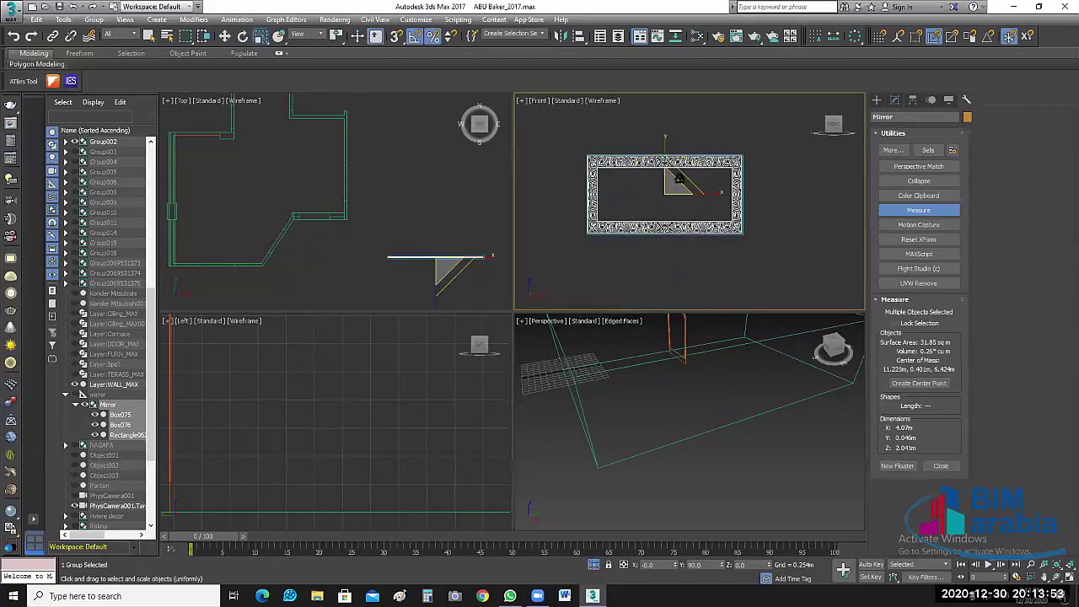
key(r)
drag(699, 215, 709, 236)
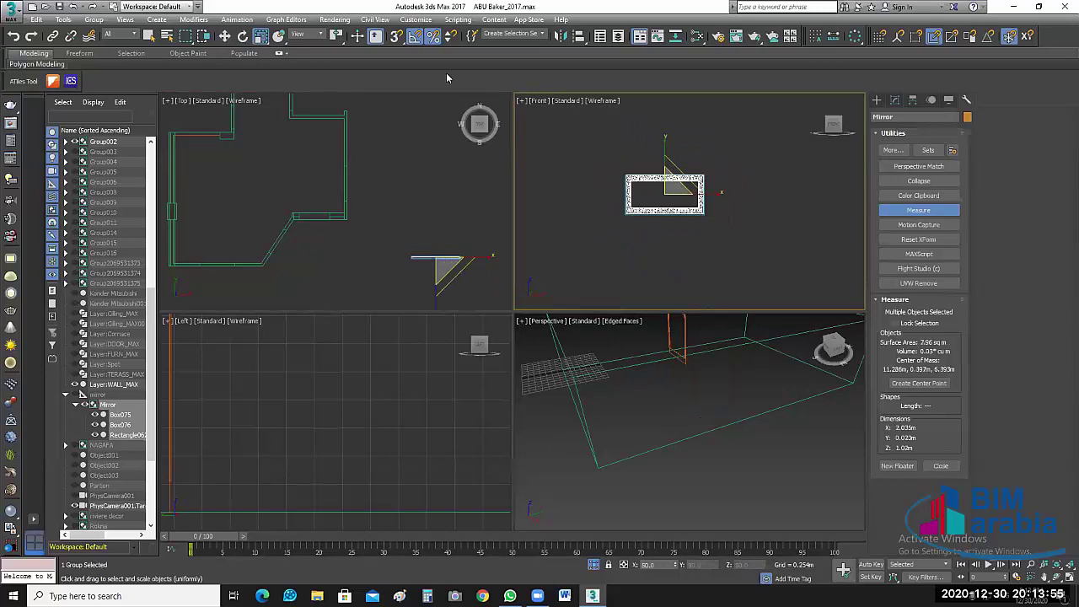
key(alt+q)
key(alt+q)
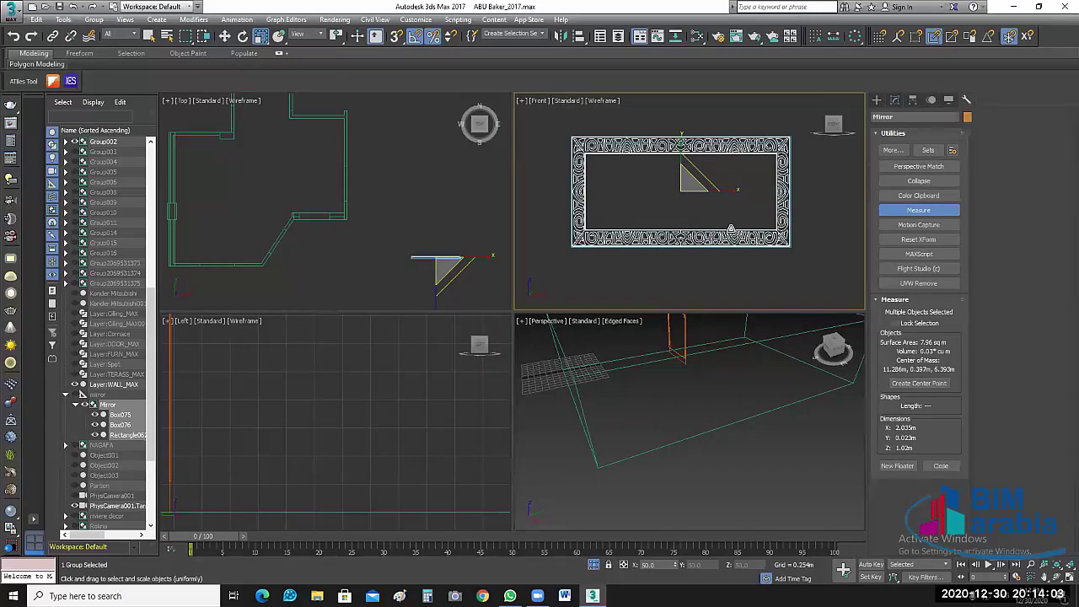
drag(740, 237, 676, 266)
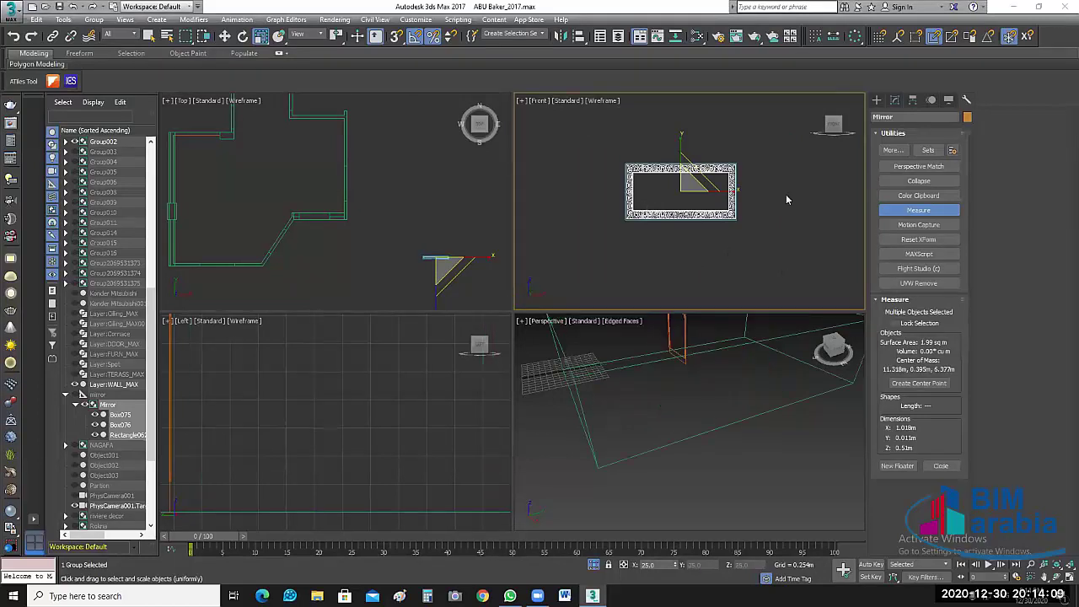
click(689, 242)
Step: Move the Mirror group left and down to about 1.68 m height
key(w)
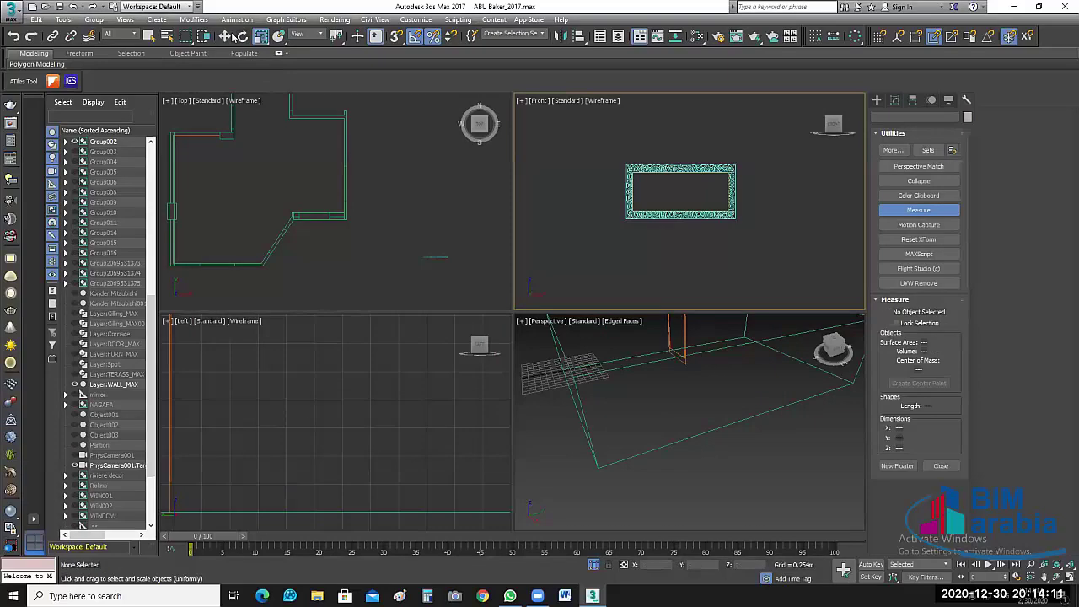
scroll(689, 242, down, 3)
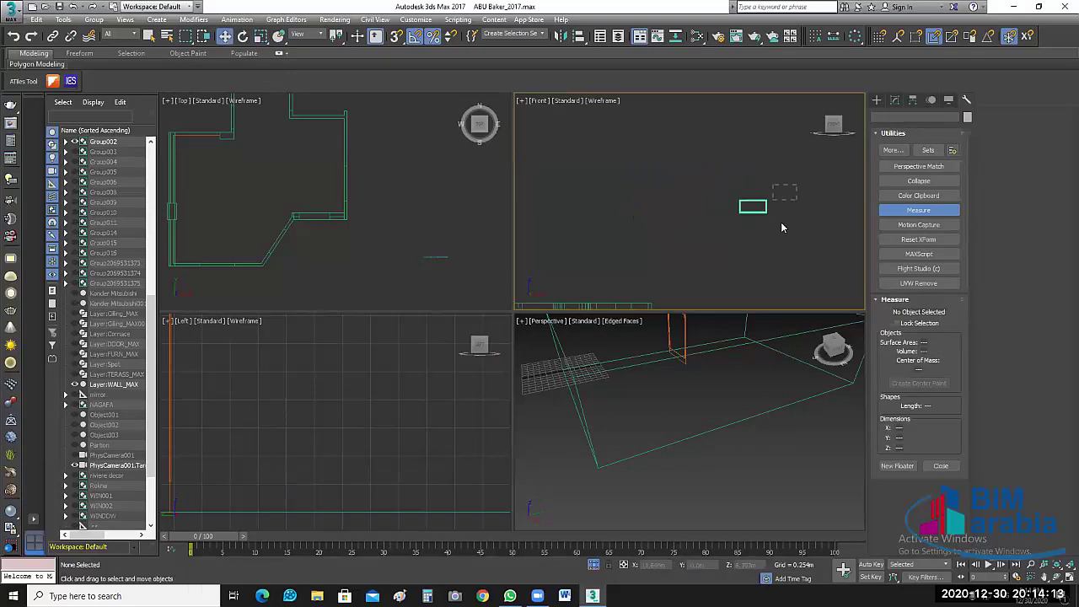
click(753, 207)
key(ctrl+z)
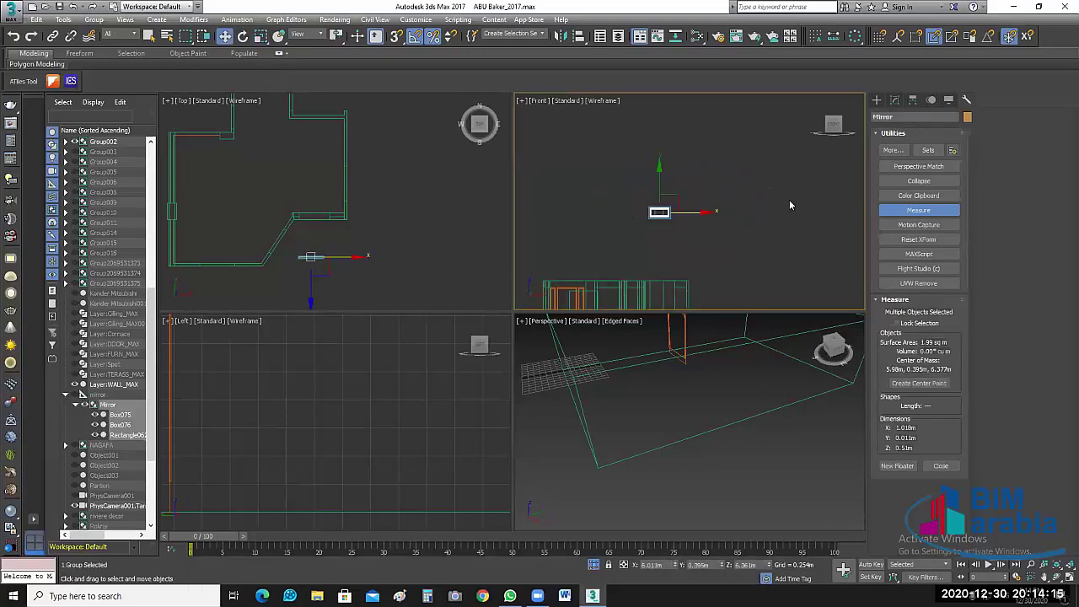
key(shift+z)
key(ctrl+z)
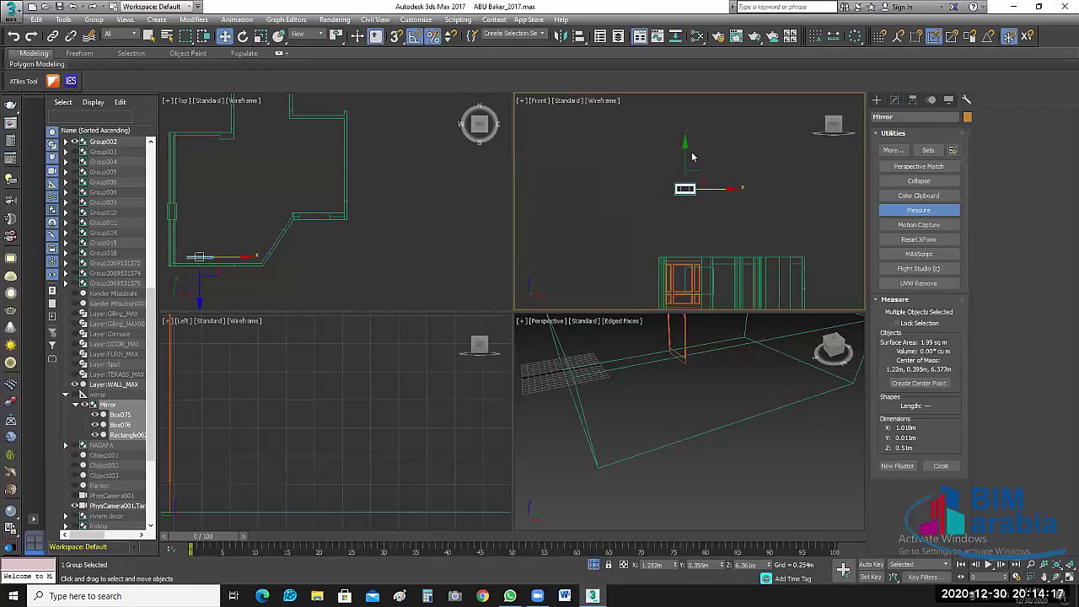
drag(686, 164, 685, 253)
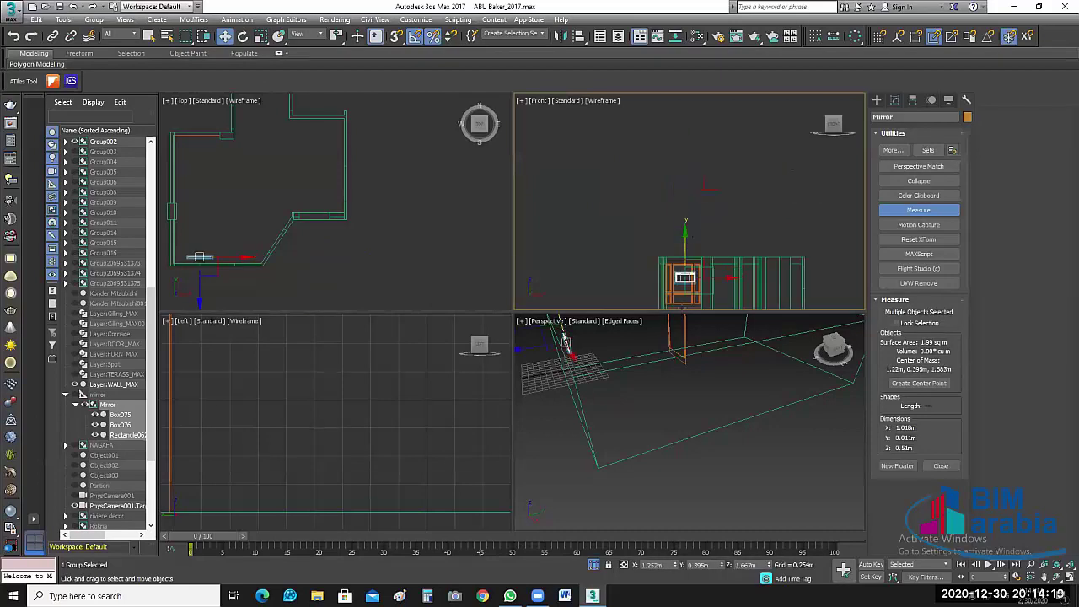
scroll(677, 250, up, 4)
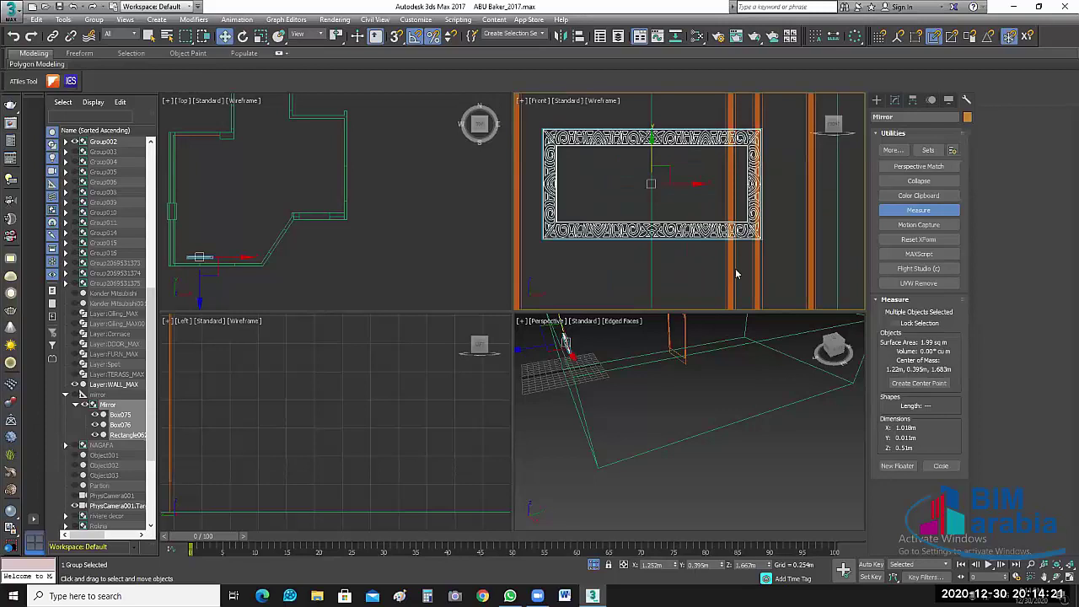
middle_drag(641, 175, 720, 226)
drag(720, 226, 712, 226)
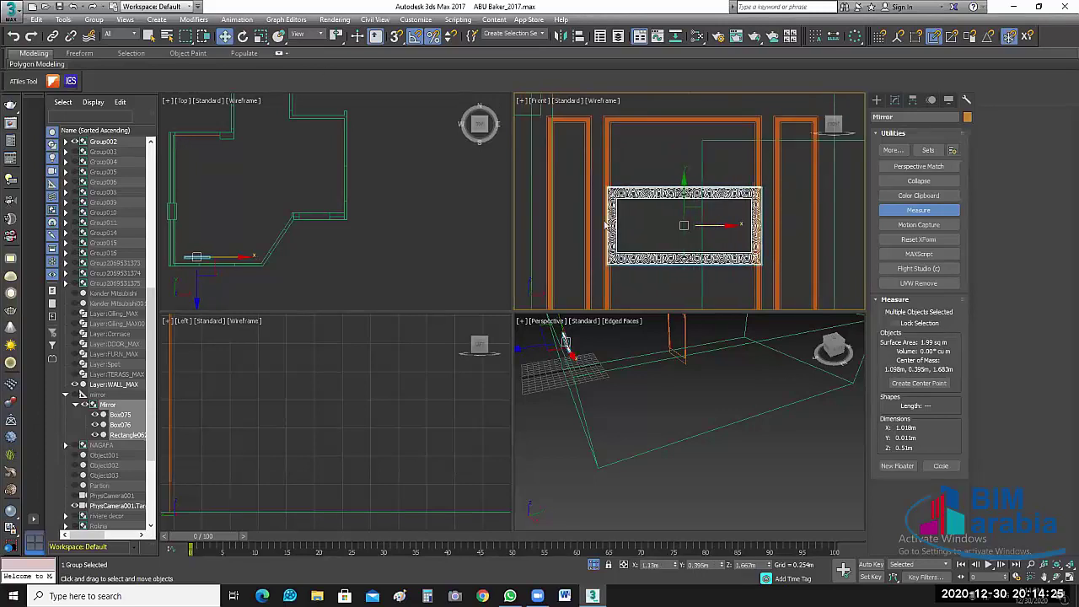
Step: Scale the mirror to about 0.81 m wide and raise it to 1.81 m, centred between panels
key(r)
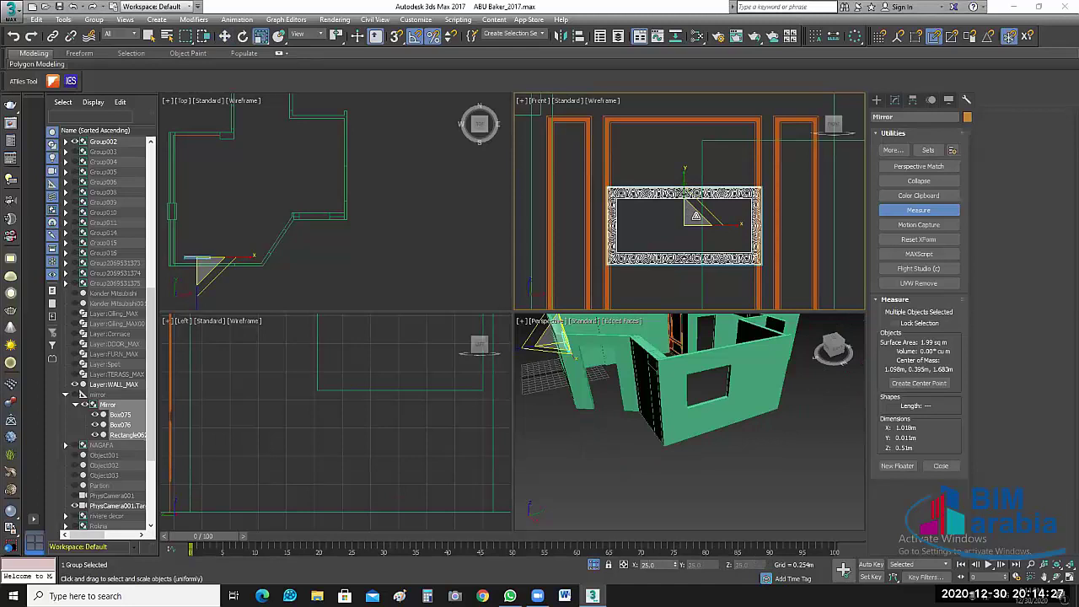
drag(694, 216, 704, 226)
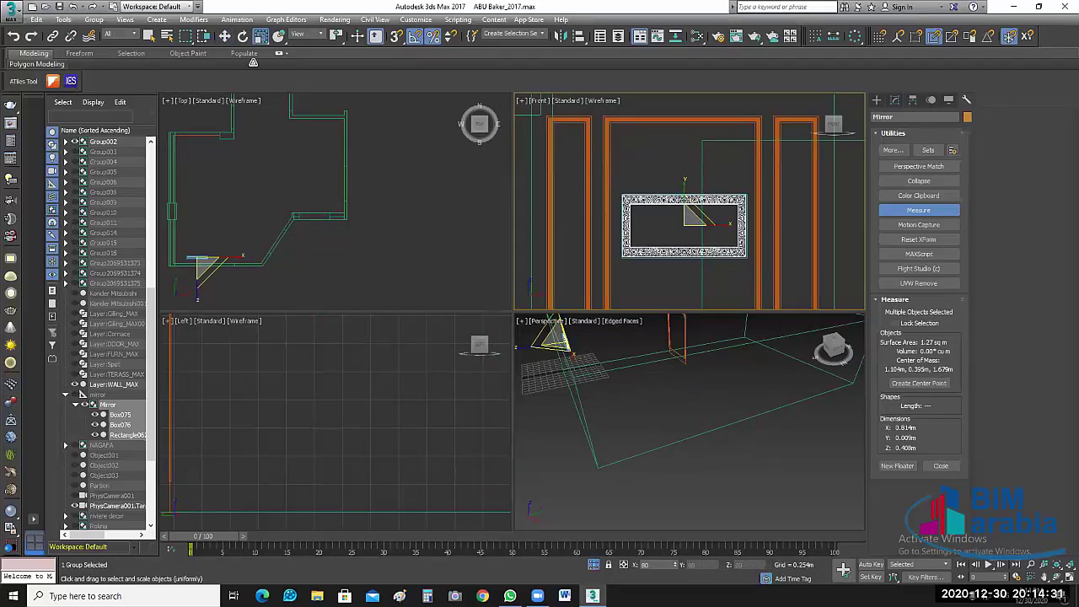
key(w)
drag(718, 225, 715, 225)
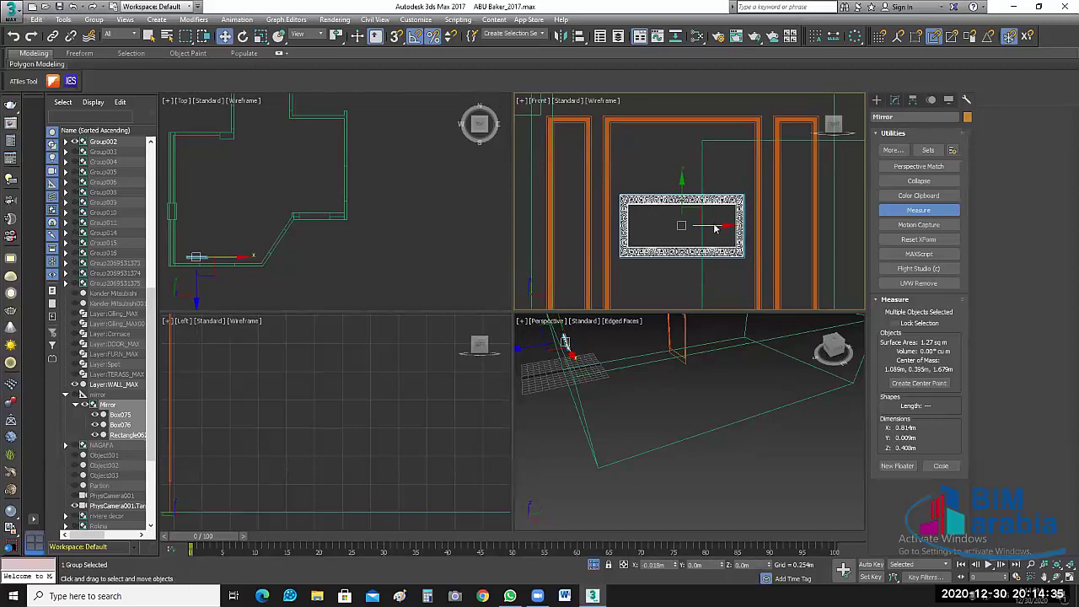
drag(682, 186, 682, 182)
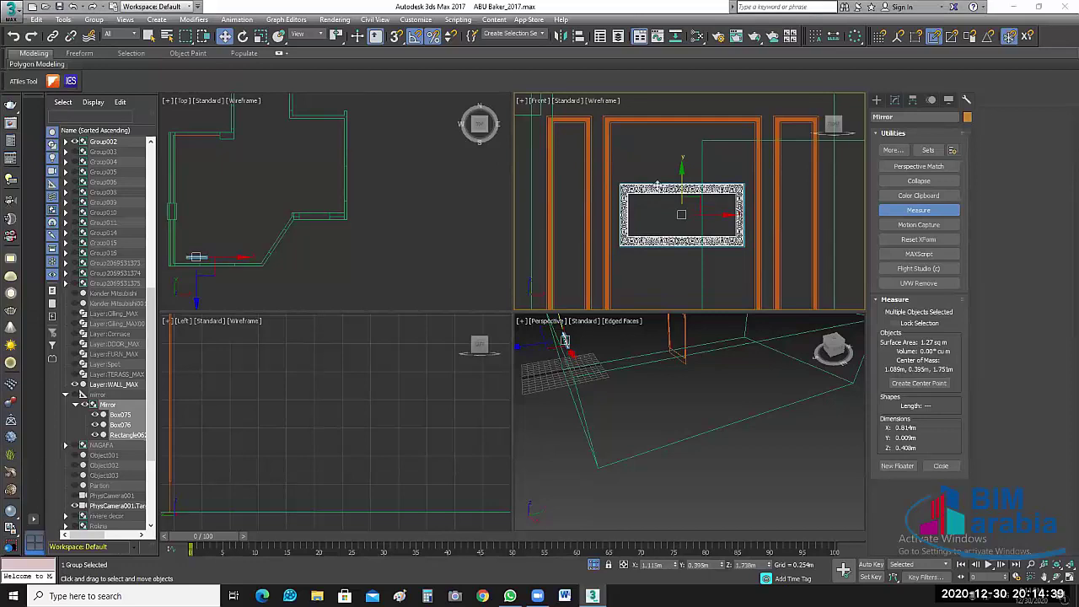
drag(681, 193, 682, 184)
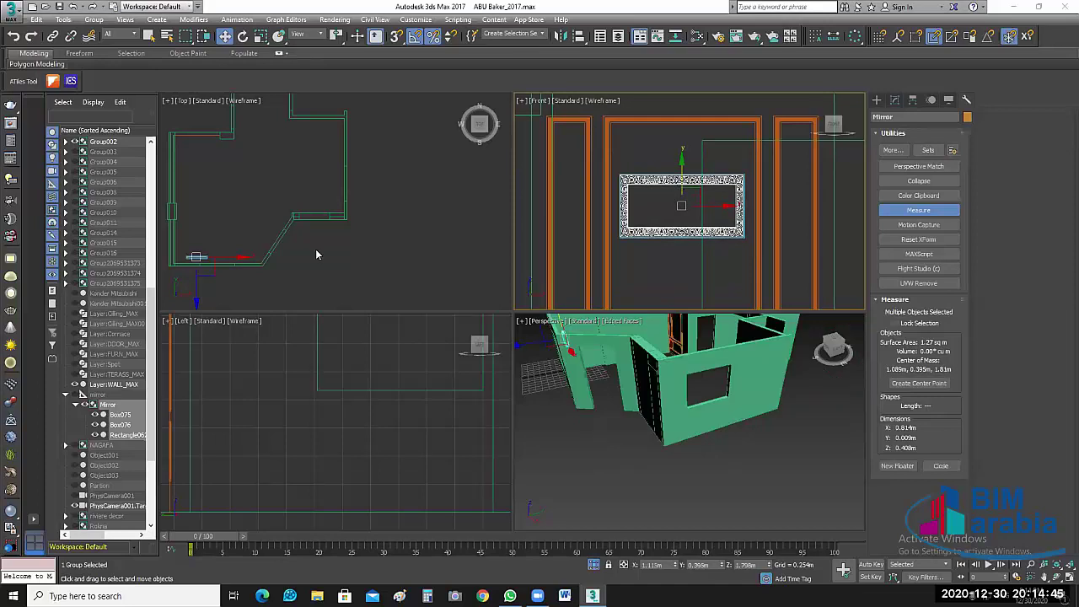
right_click(287, 268)
middle_drag(286, 268, 438, 291)
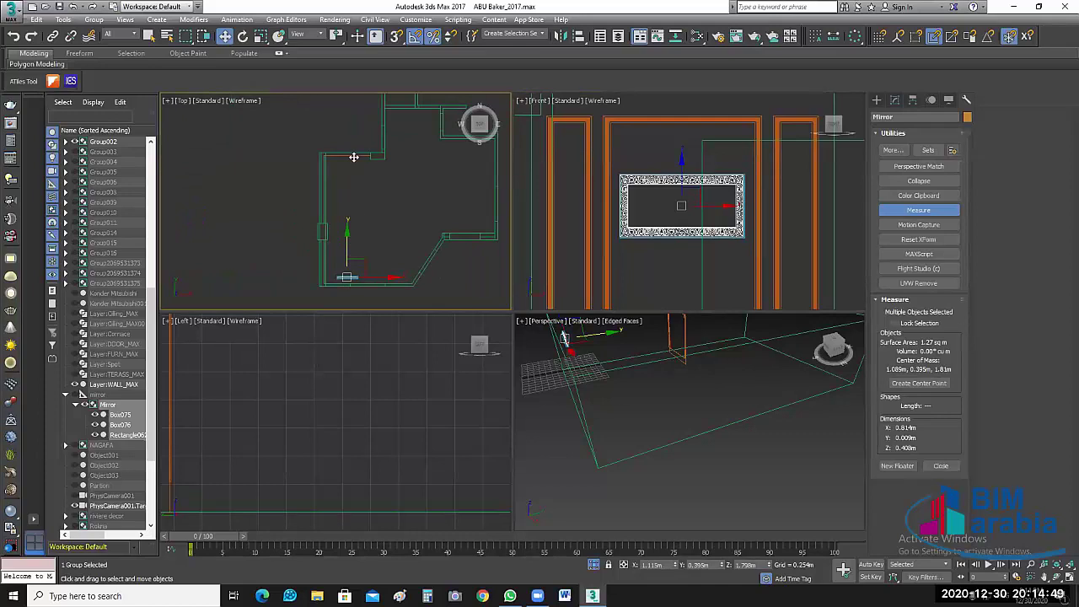
Step: Isolate the mirror group and maximize the Top view, zoomed in on its wall
scroll(433, 193, up, 5)
mouse_move(434, 193)
mouse_down()
mouse_move(435, 214)
mouse_move(397, 153)
mouse_up()
scroll(248, 211, up, 3)
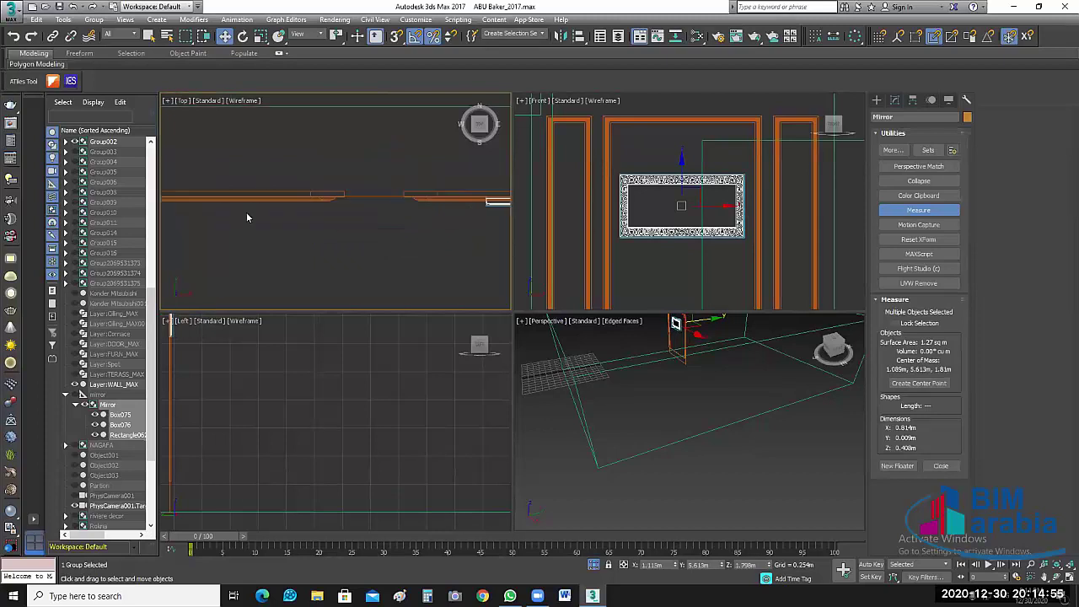
scroll(318, 255, up, 2)
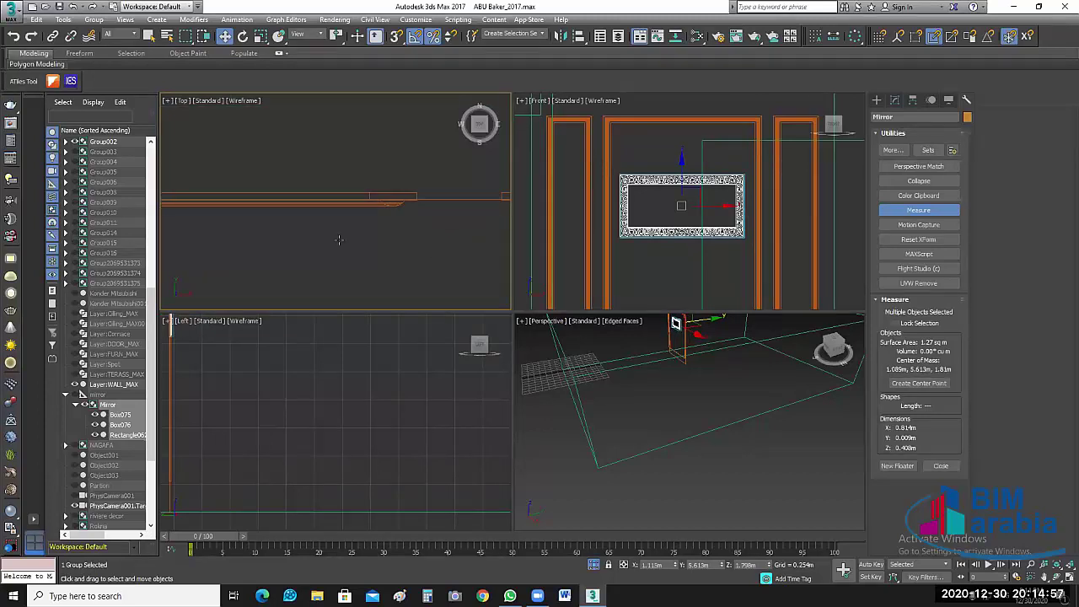
key(alt+q)
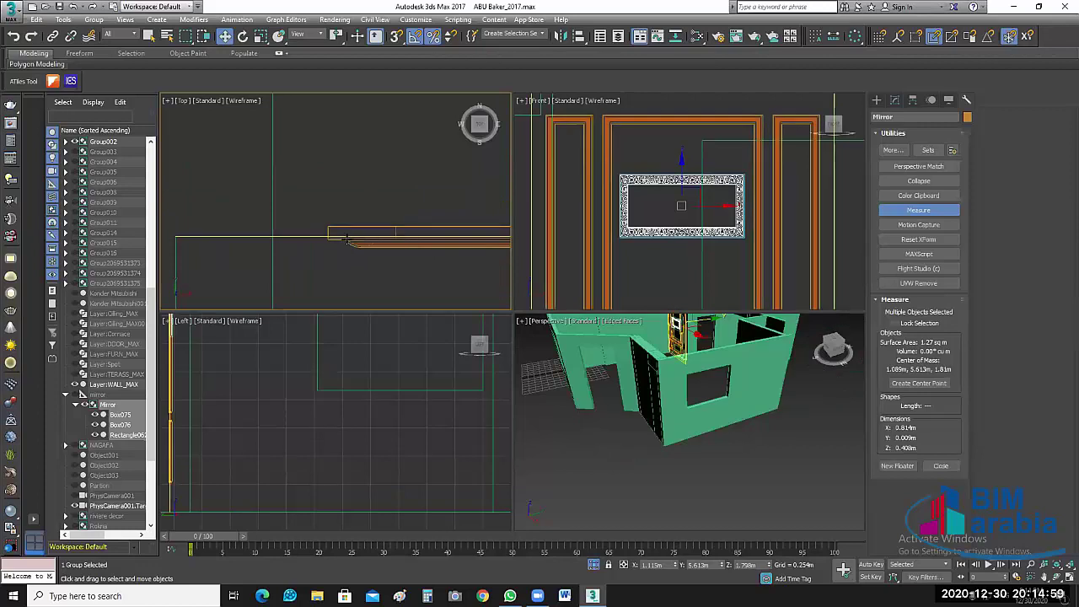
key(alt+q)
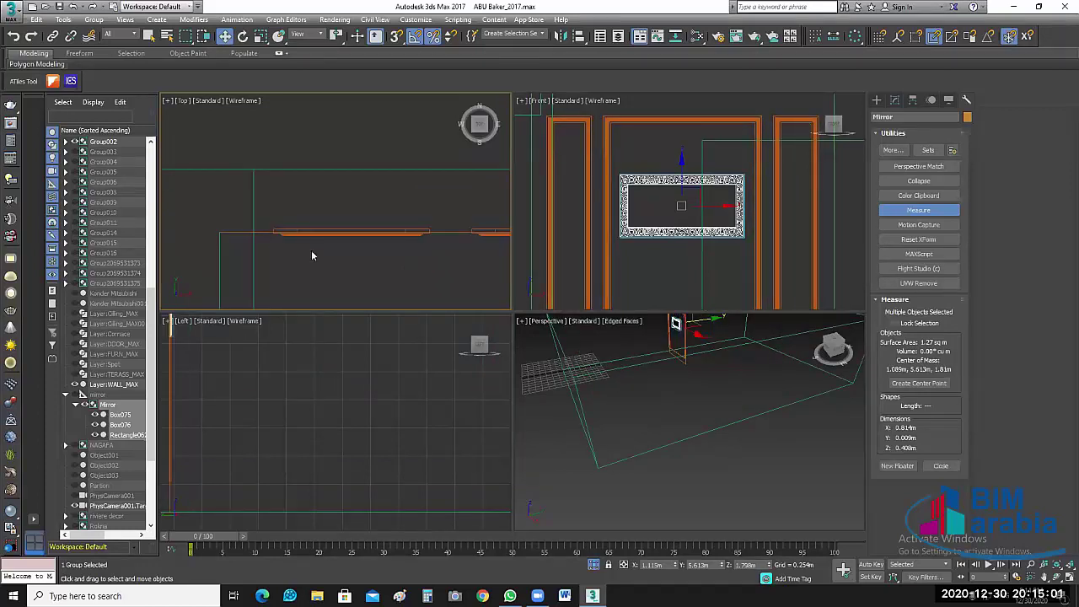
scroll(337, 257, up, 2)
middle_drag(425, 259, 430, 259)
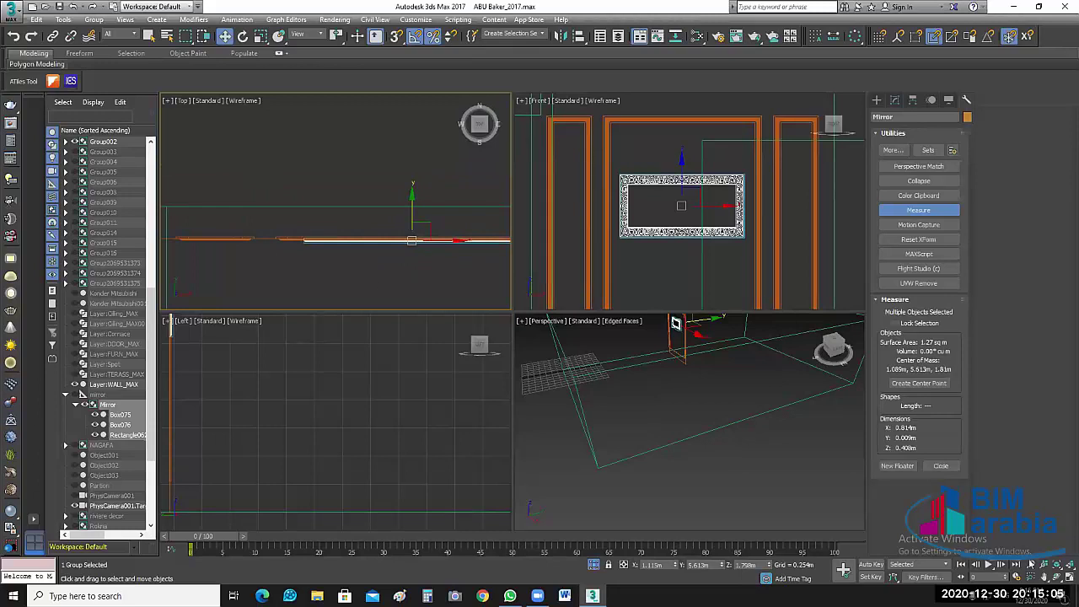
key(alt+w)
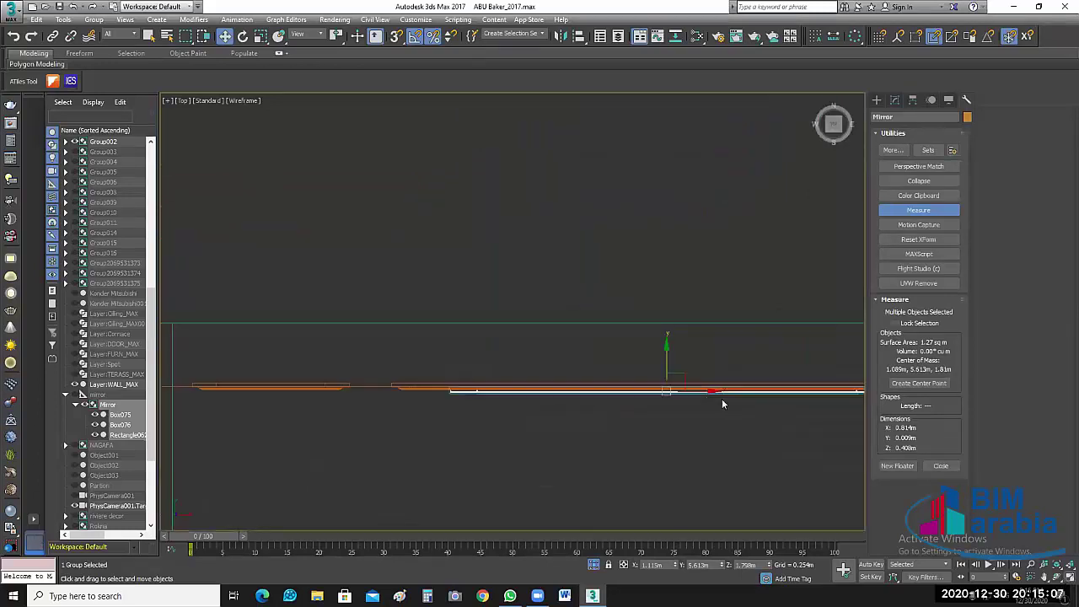
scroll(677, 431, up, 1)
scroll(672, 429, up, 2)
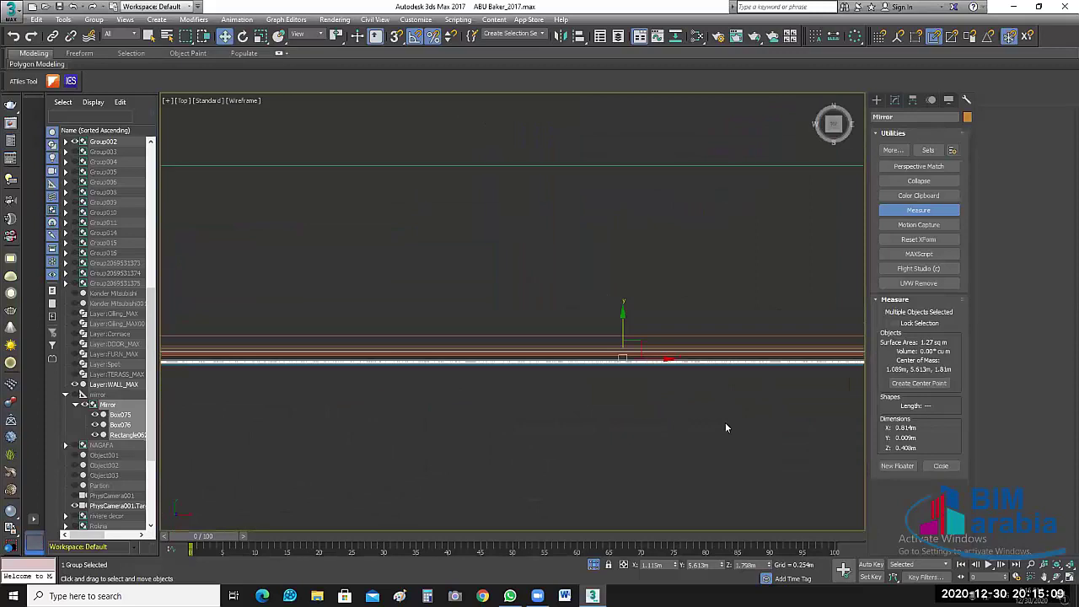
scroll(726, 428, up, 1)
scroll(672, 348, up, 1)
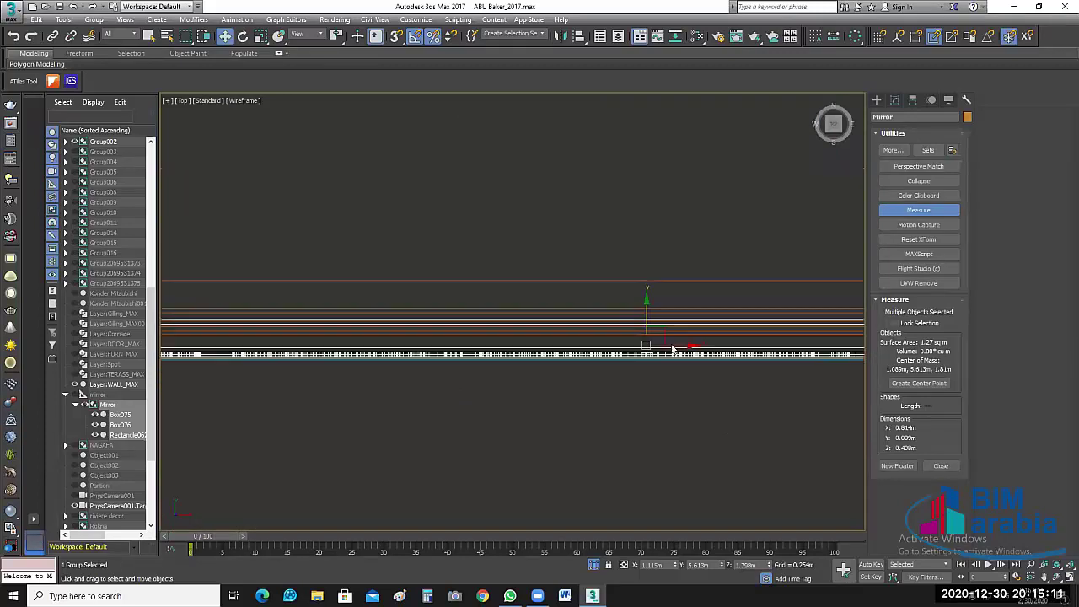
scroll(673, 348, up, 1)
scroll(658, 337, up, 1)
scroll(661, 344, up, 1)
scroll(660, 344, up, 1)
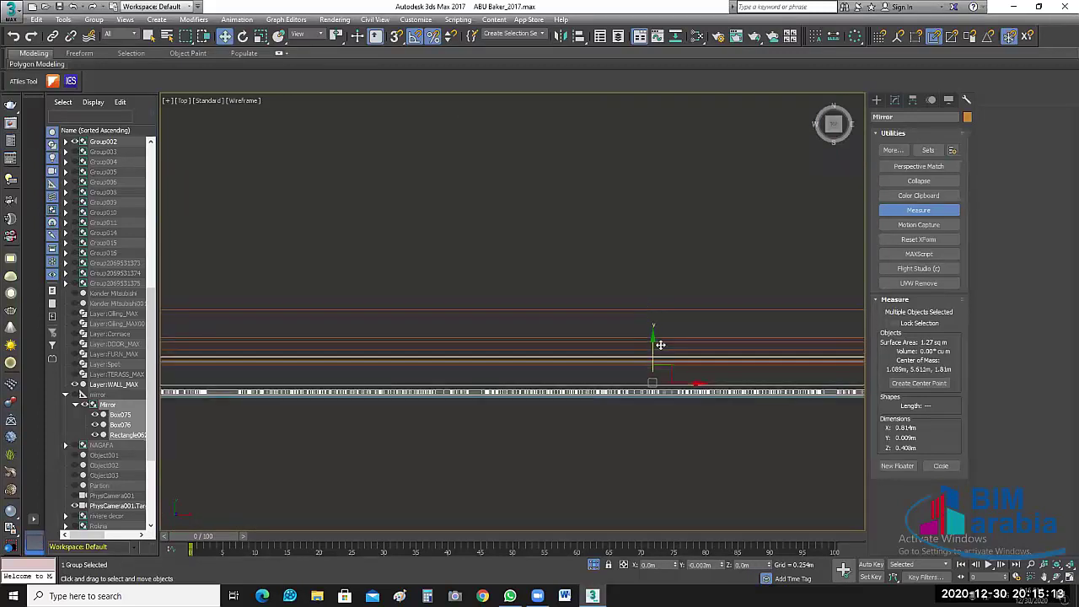
scroll(660, 345, down, 1)
scroll(663, 354, up, 1)
scroll(667, 340, down, 1)
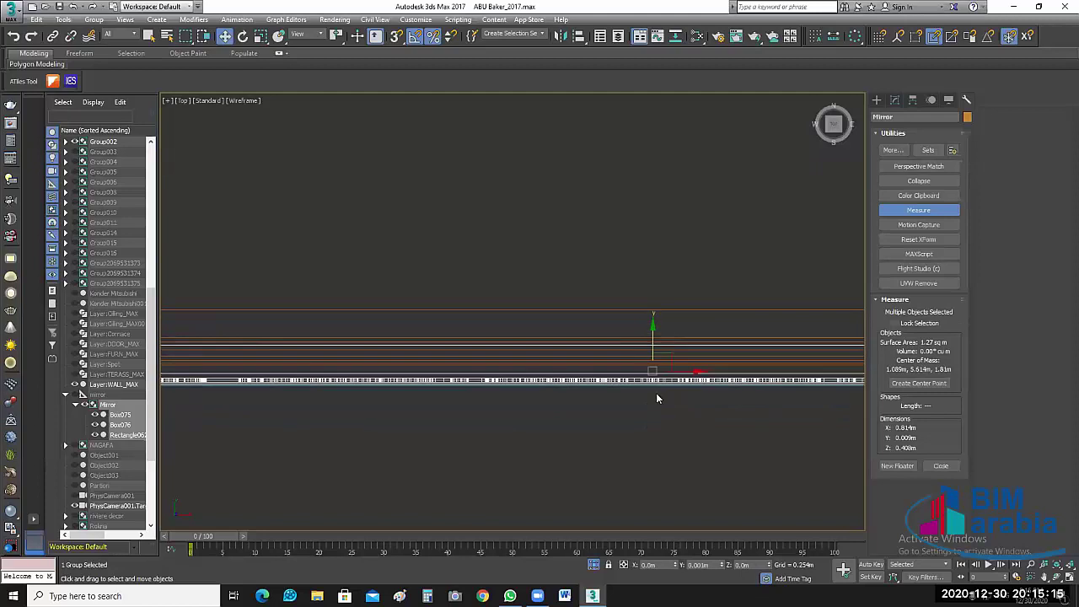
scroll(682, 400, down, 1)
scroll(555, 417, down, 1)
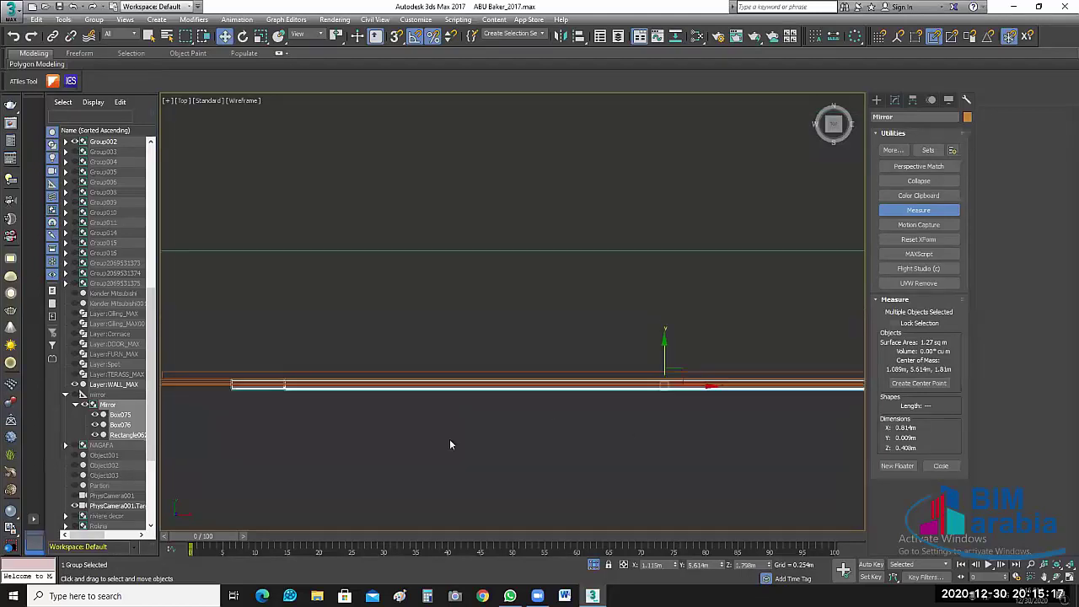
scroll(449, 438, down, 1)
scroll(290, 380, up, 1)
scroll(469, 370, up, 1)
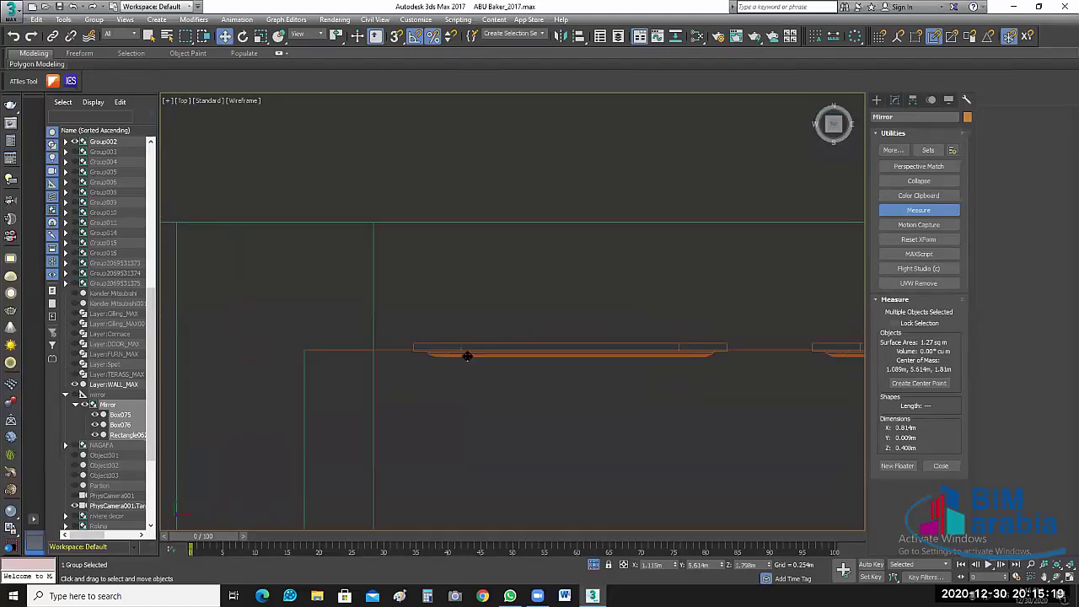
Step: Select Group002 and move it down against the wall line
click(467, 355)
scroll(418, 351, up, 1)
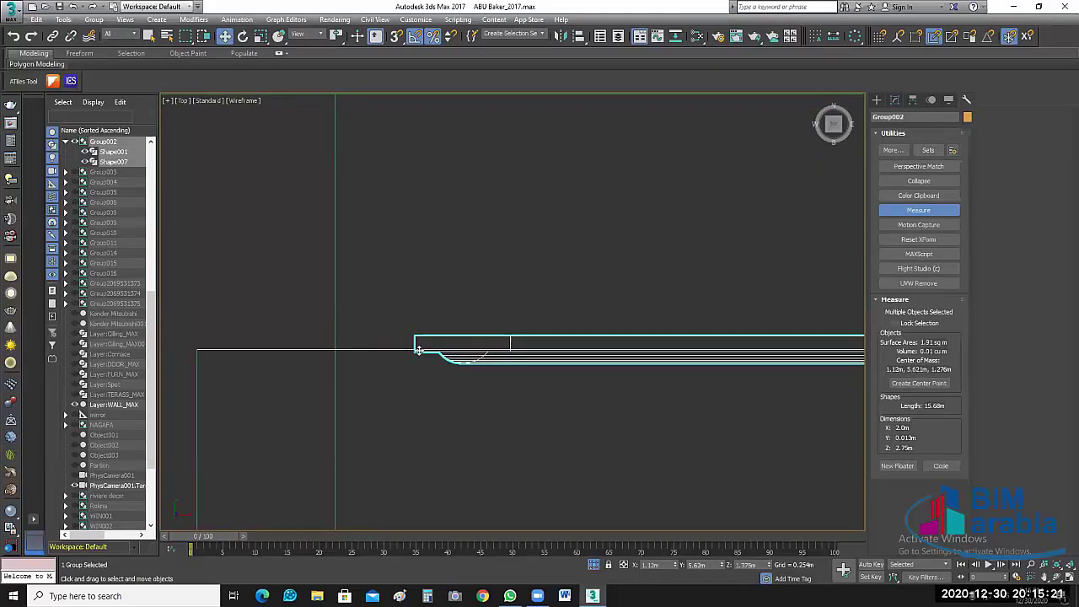
scroll(691, 438, down, 1)
scroll(693, 430, down, 1)
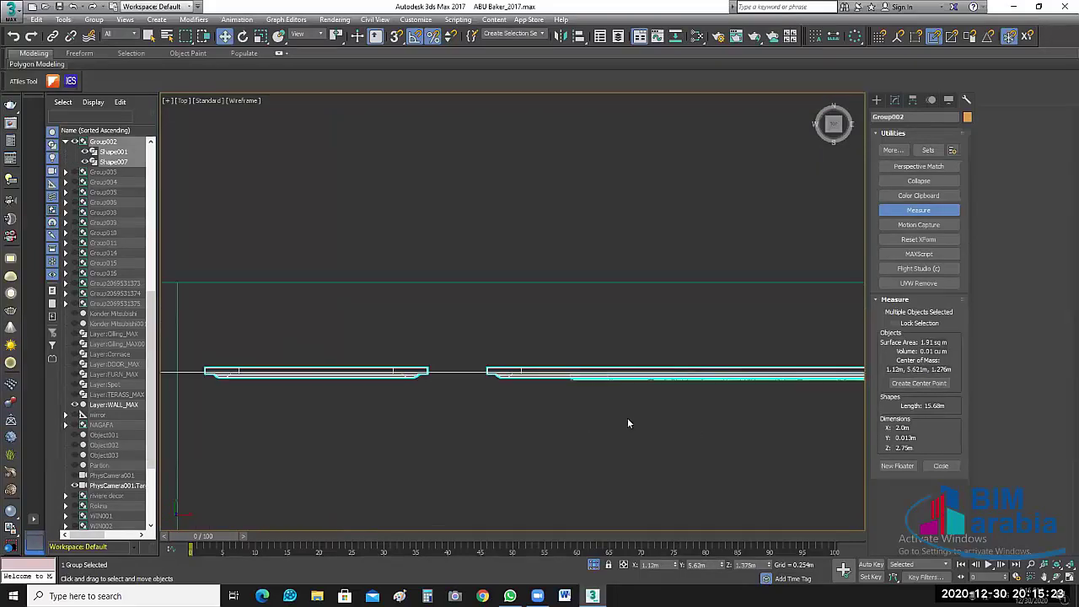
scroll(620, 397, up, 1)
scroll(565, 333, up, 1)
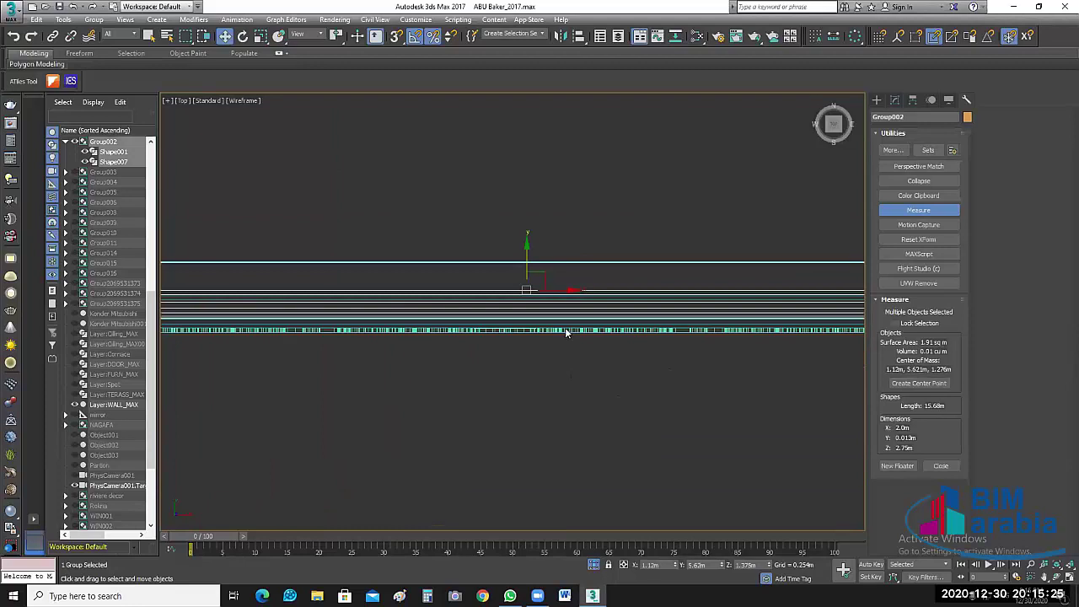
drag(525, 366, 545, 289)
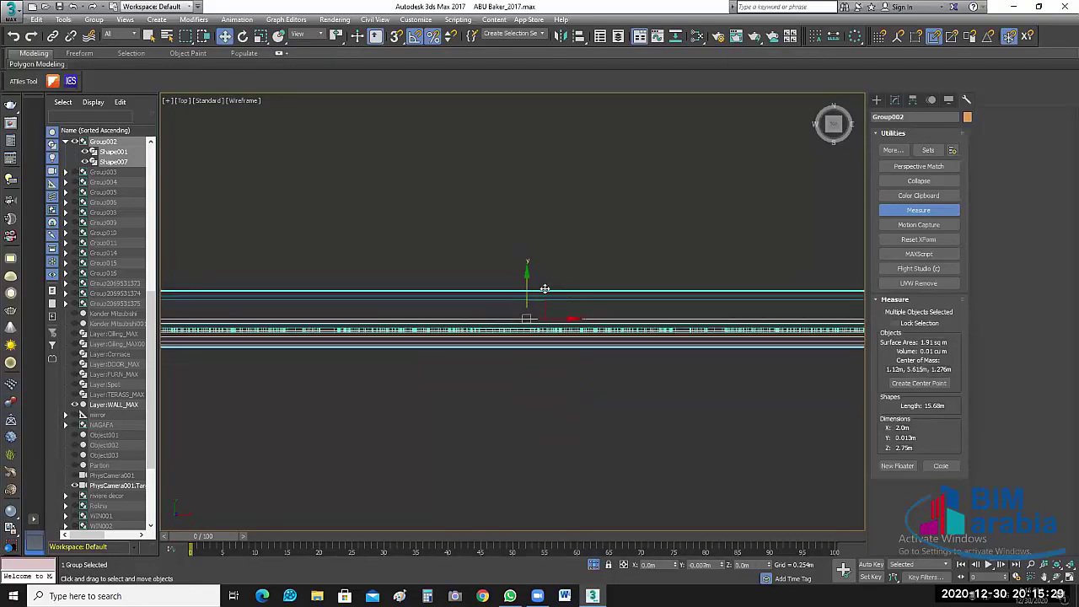
Step: Reselect Group002 and zoom out to see the whole panel run
click(609, 343)
click(598, 330)
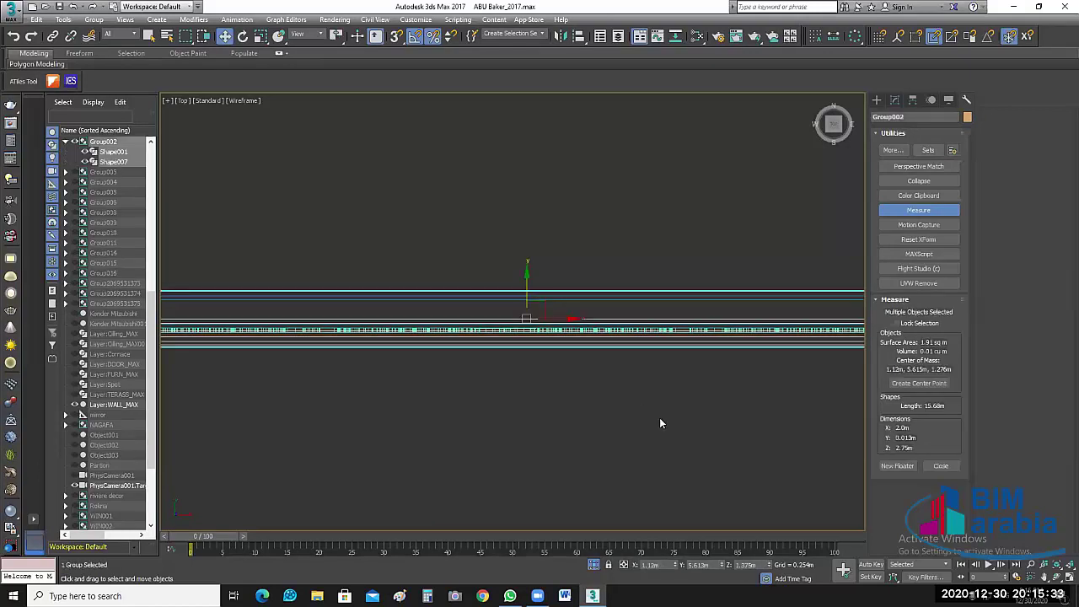
scroll(512, 415, down, 2)
middle_drag(604, 416, 503, 414)
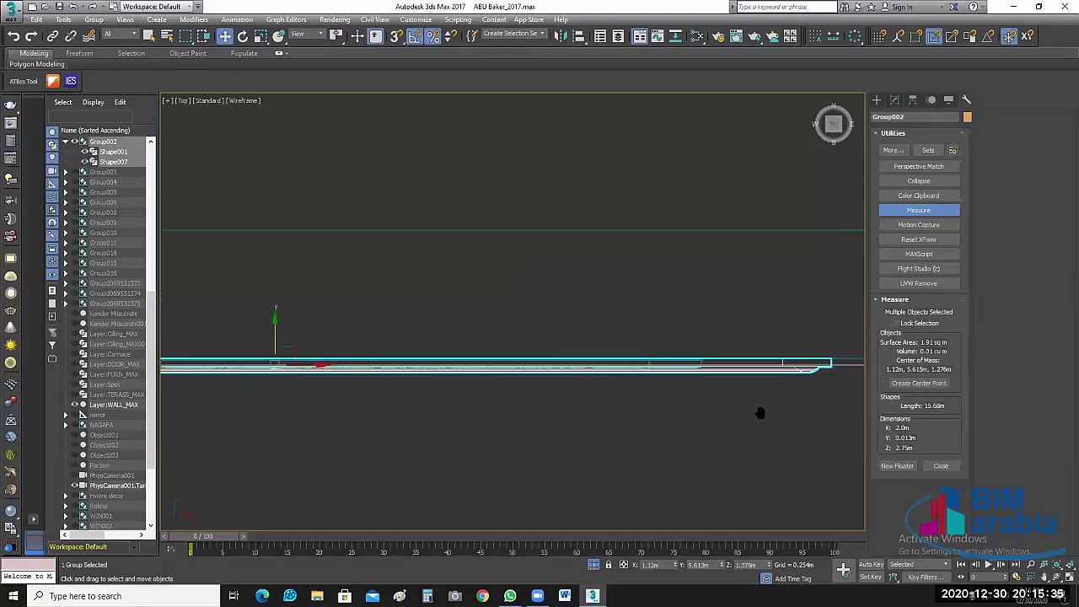
scroll(744, 421, up, 1)
scroll(675, 355, up, 1)
scroll(656, 345, up, 1)
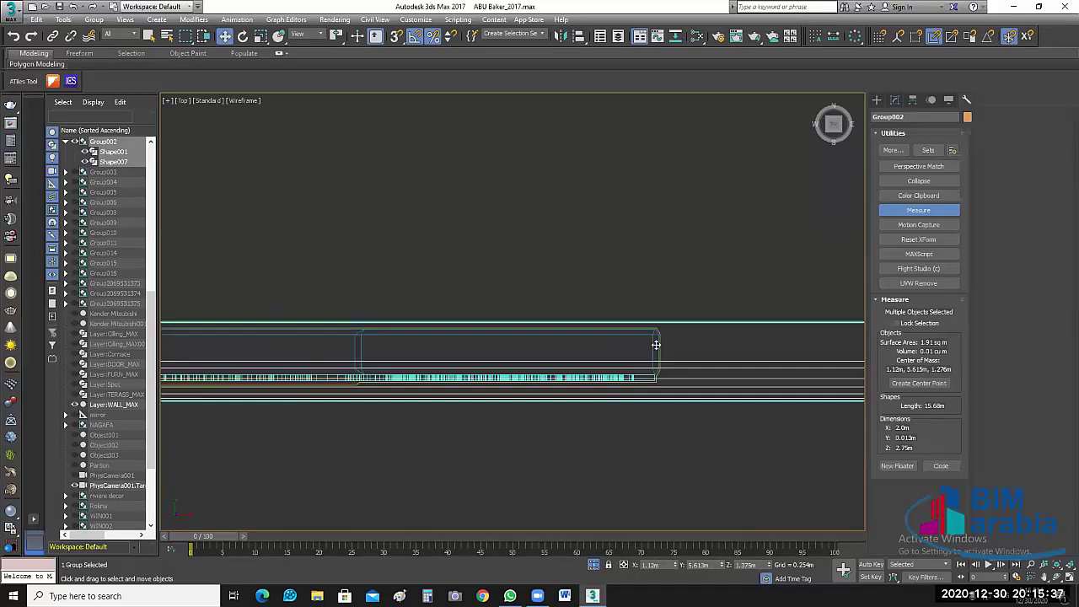
Step: Check the mirror group, then nudge Group002 flush against the wall
click(656, 345)
scroll(534, 451, down, 2)
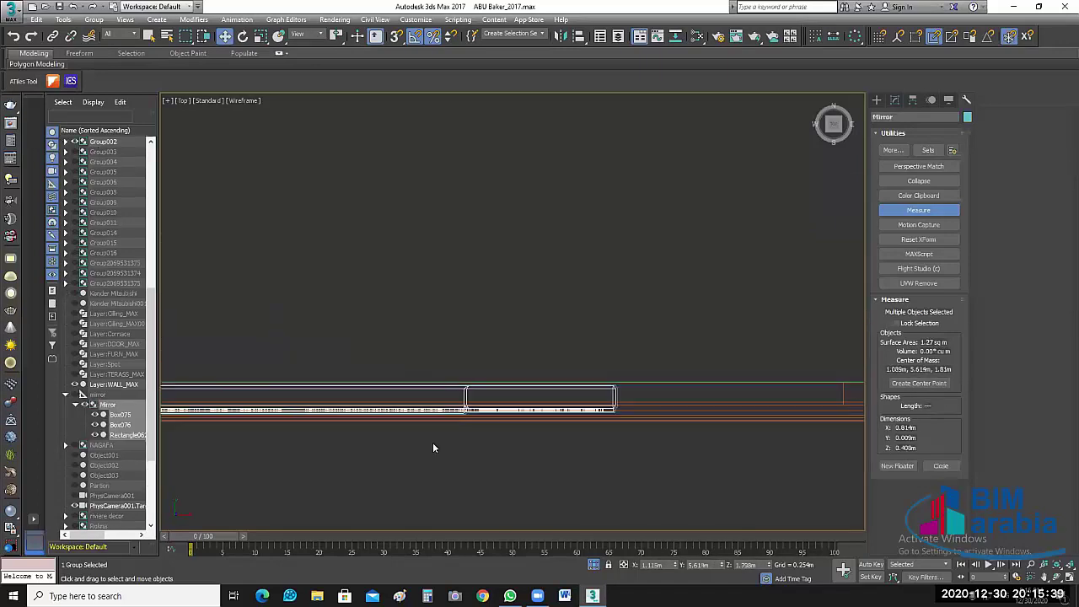
scroll(433, 448, up, 1)
middle_drag(397, 386, 538, 393)
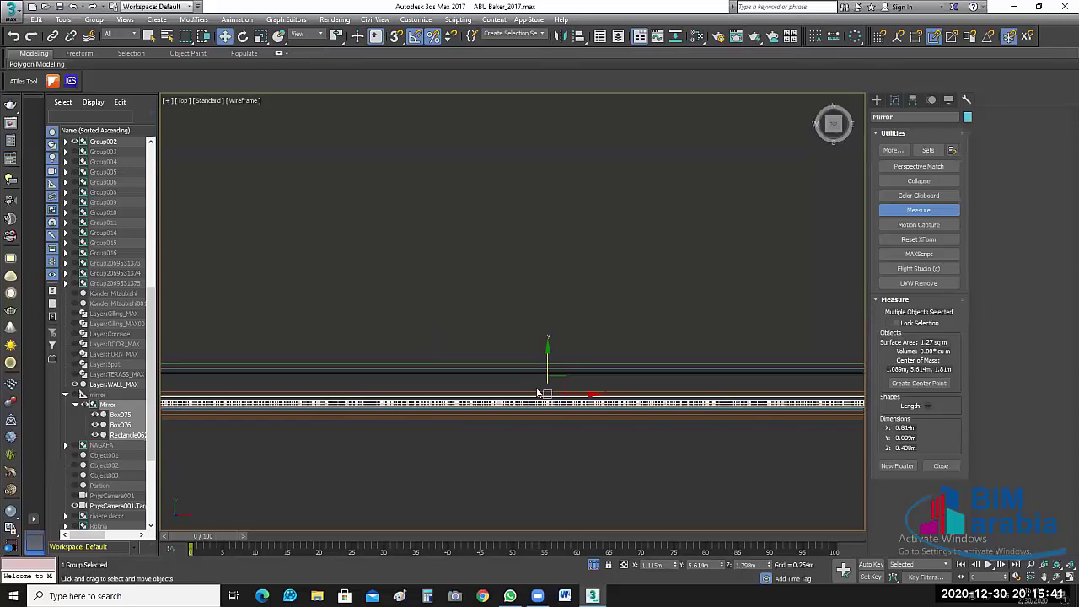
scroll(536, 390, up, 2)
scroll(571, 371, up, 1)
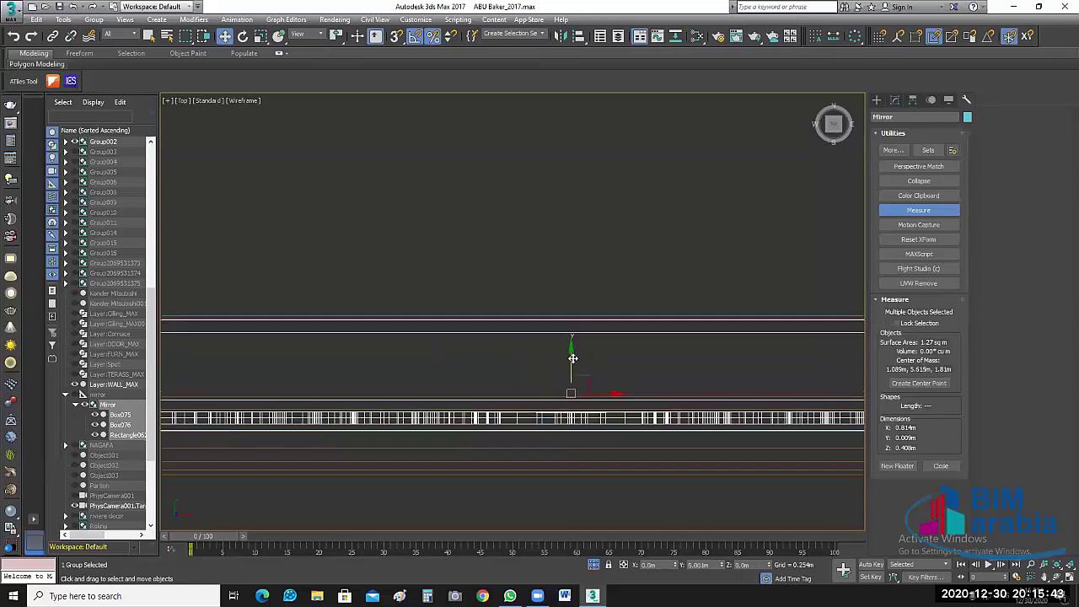
scroll(572, 359, up, 1)
scroll(641, 450, down, 2)
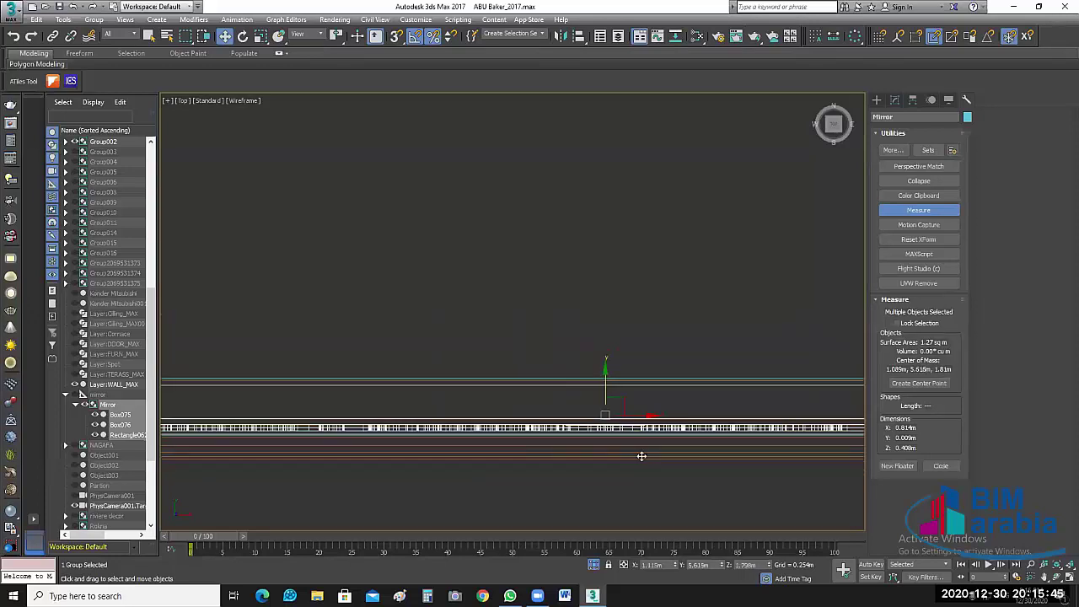
click(665, 424)
scroll(626, 415, up, 3)
scroll(627, 415, up, 2)
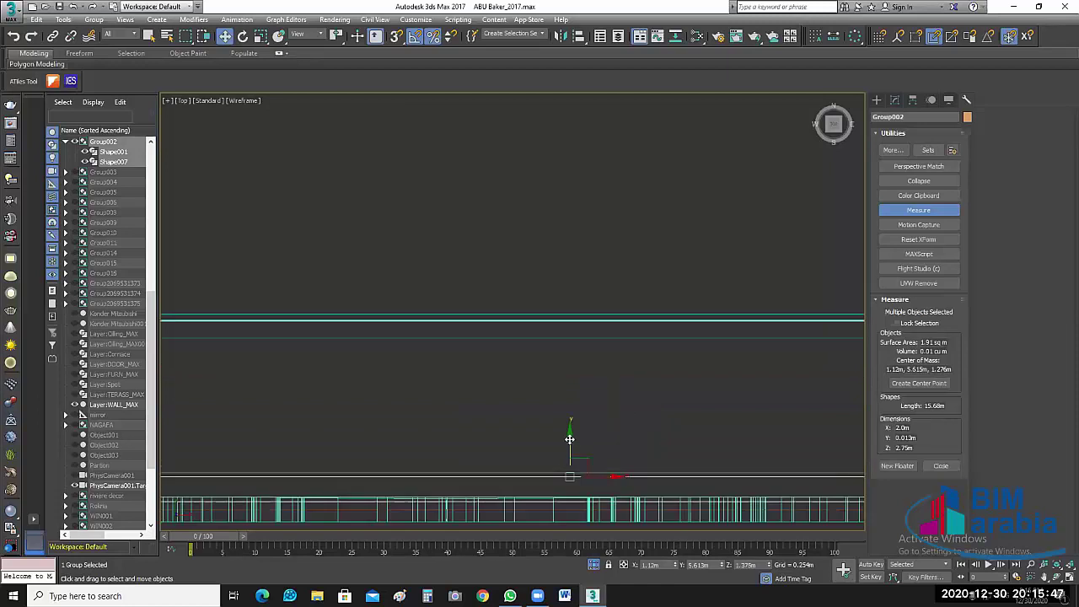
drag(570, 439, 563, 431)
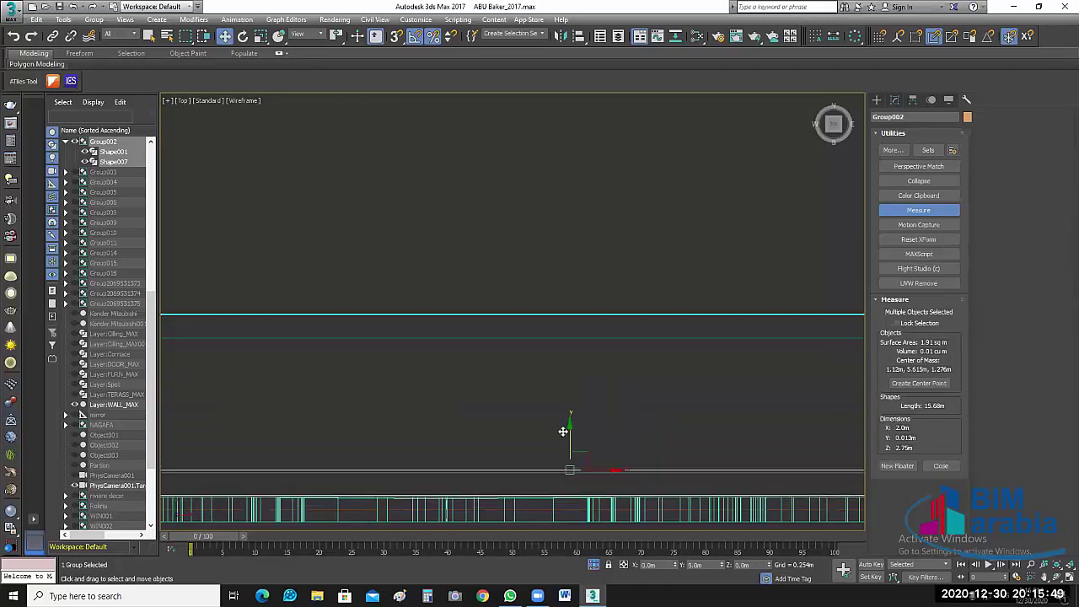
Step: Deselect Group002, pan toward the top wall and close the Measure utility
click(629, 376)
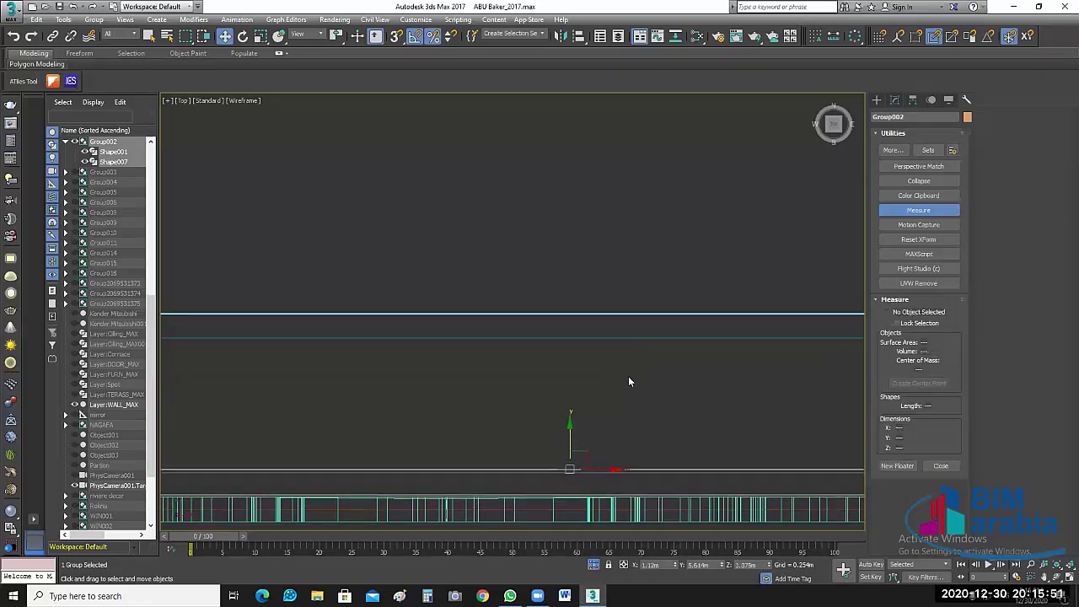
scroll(629, 376, down, 3)
scroll(547, 472, up, 3)
scroll(453, 436, up, 1)
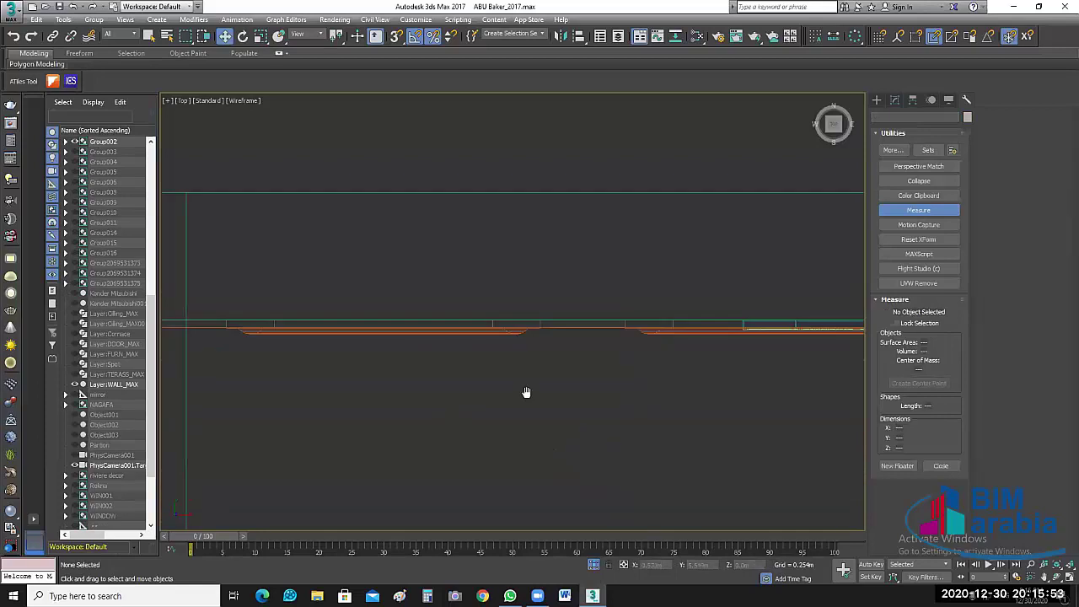
scroll(472, 341, up, 2)
scroll(554, 329, up, 1)
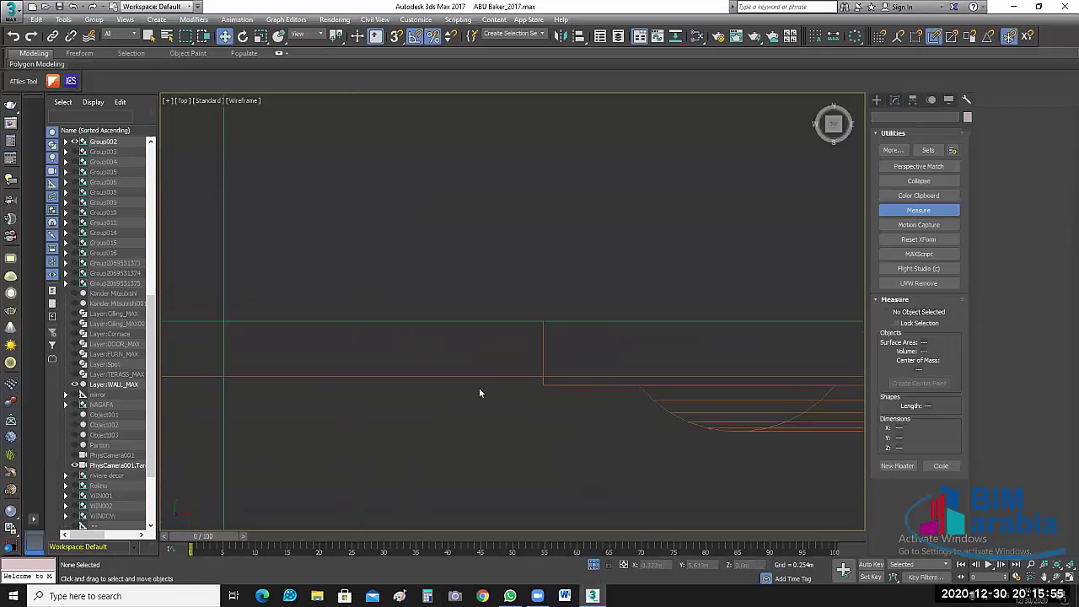
scroll(520, 430, up, 1)
middle_drag(520, 430, 548, 301)
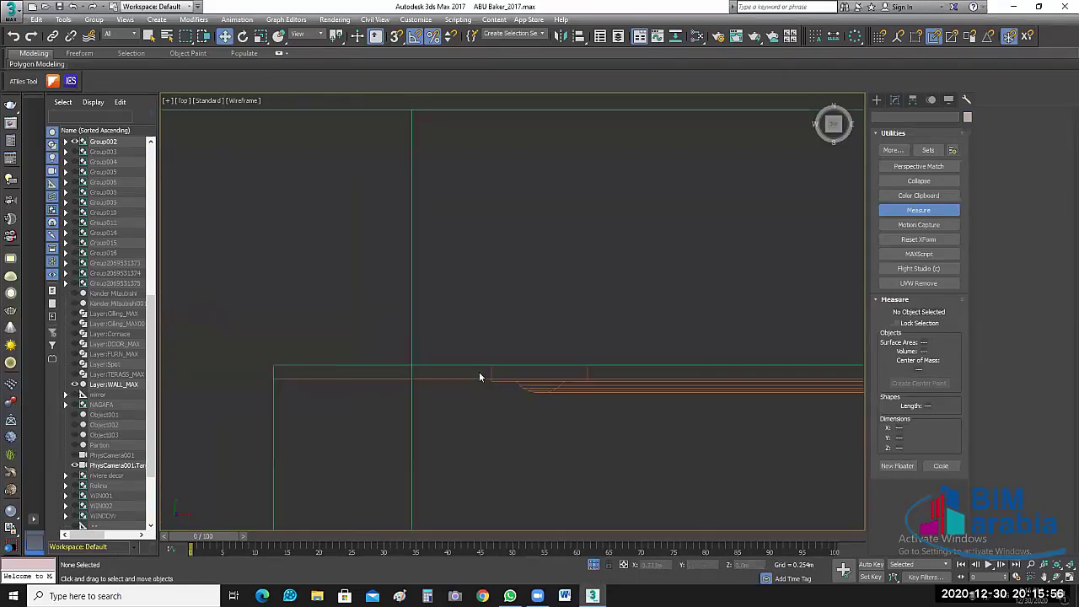
click(552, 306)
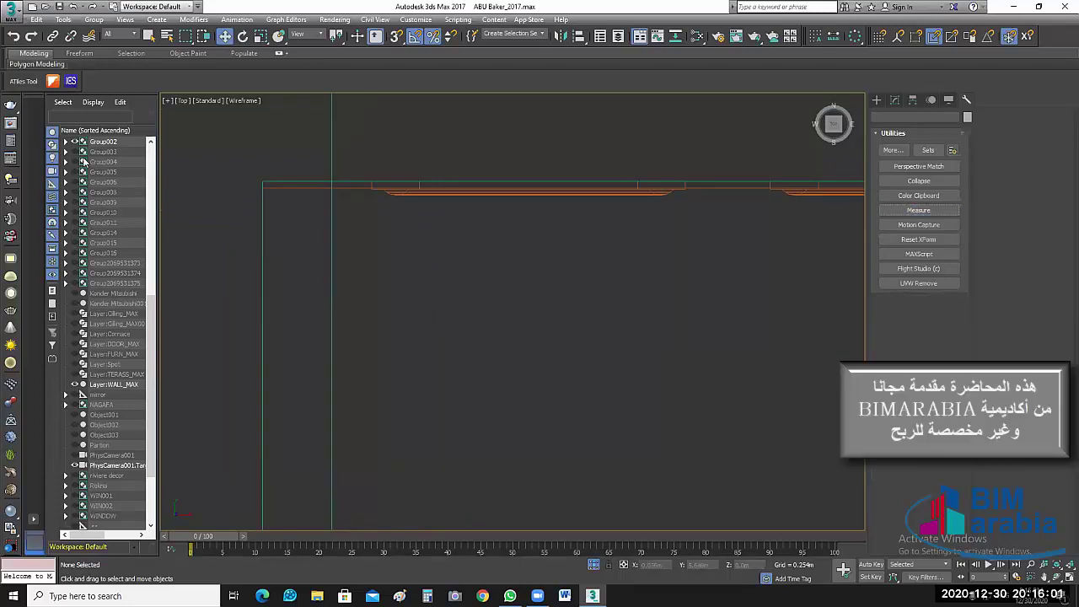
Step: Select Group003 through Group016 in the Scene Explorer
click(107, 152)
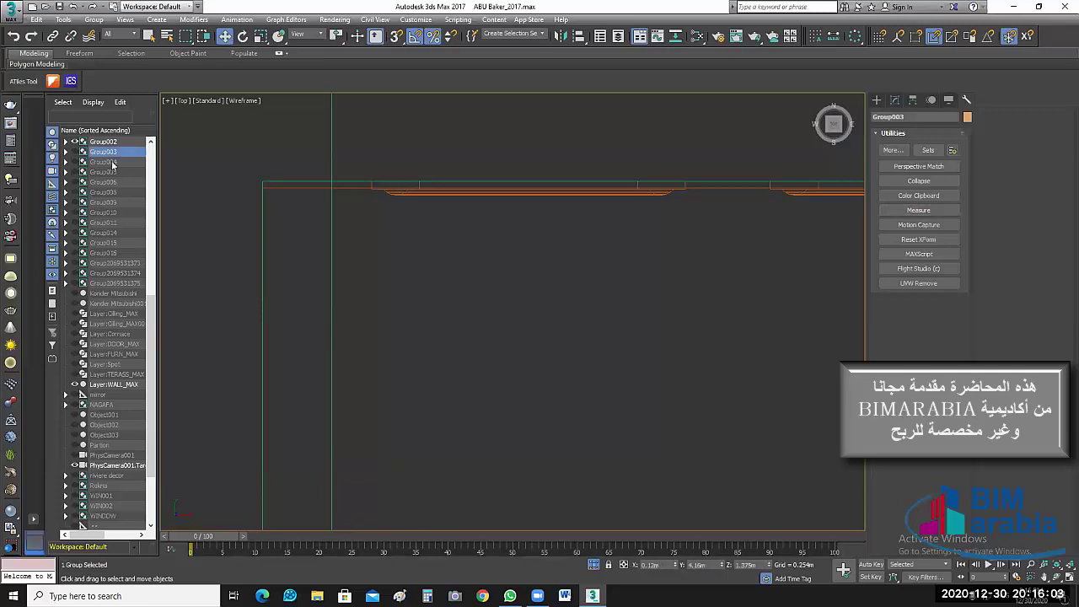
ctrl+click(114, 163)
shift+click(114, 183)
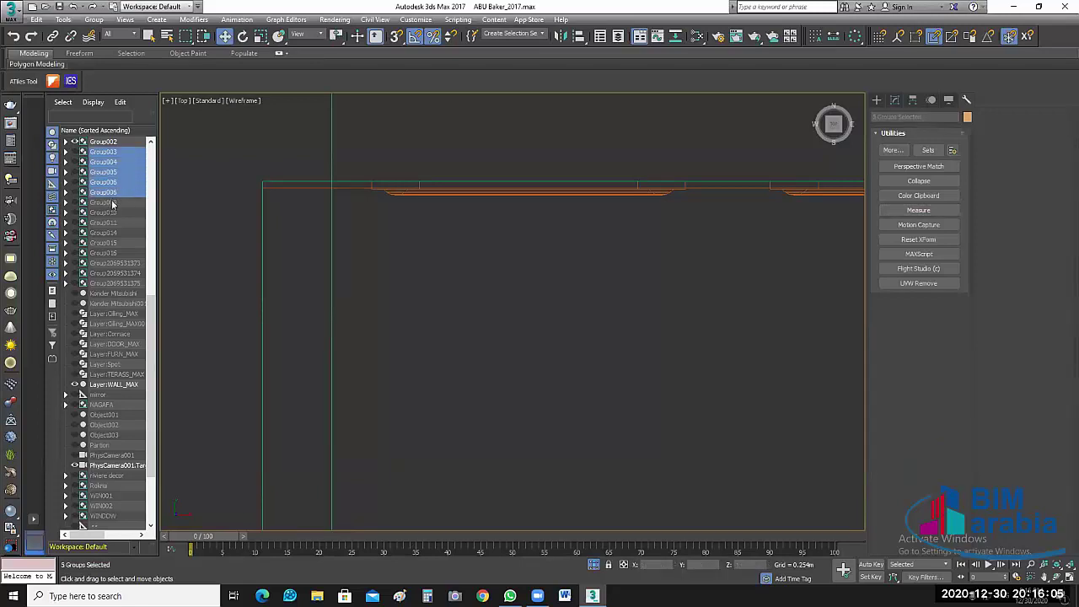
shift+click(114, 203)
shift+click(116, 224)
shift+click(113, 243)
shift+click(110, 253)
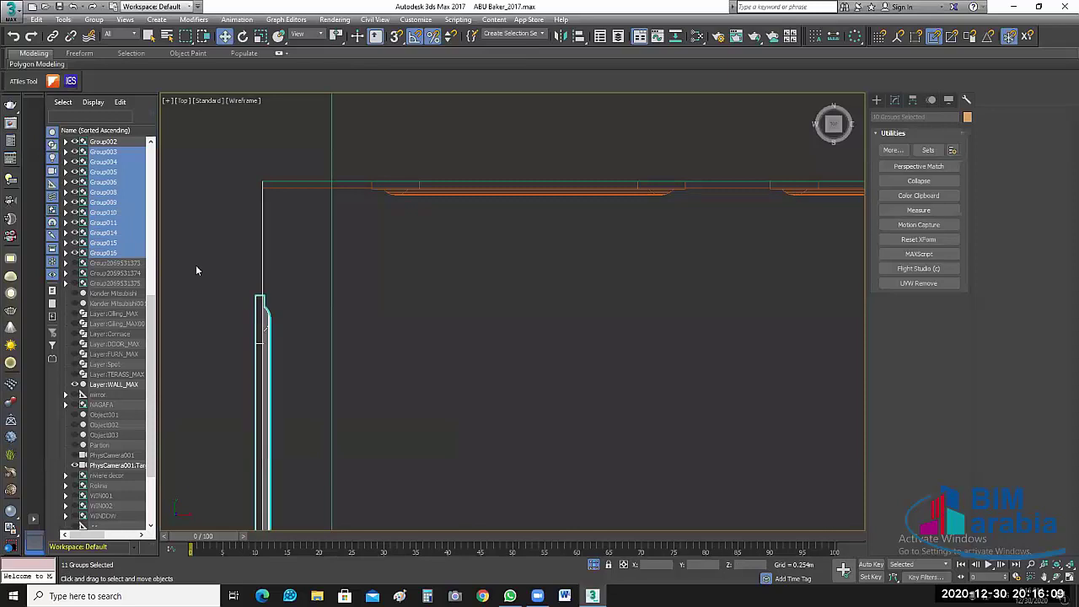
Step: Slide the Group003 wall panel right along X until flush with the wall
middle_drag(368, 358, 409, 326)
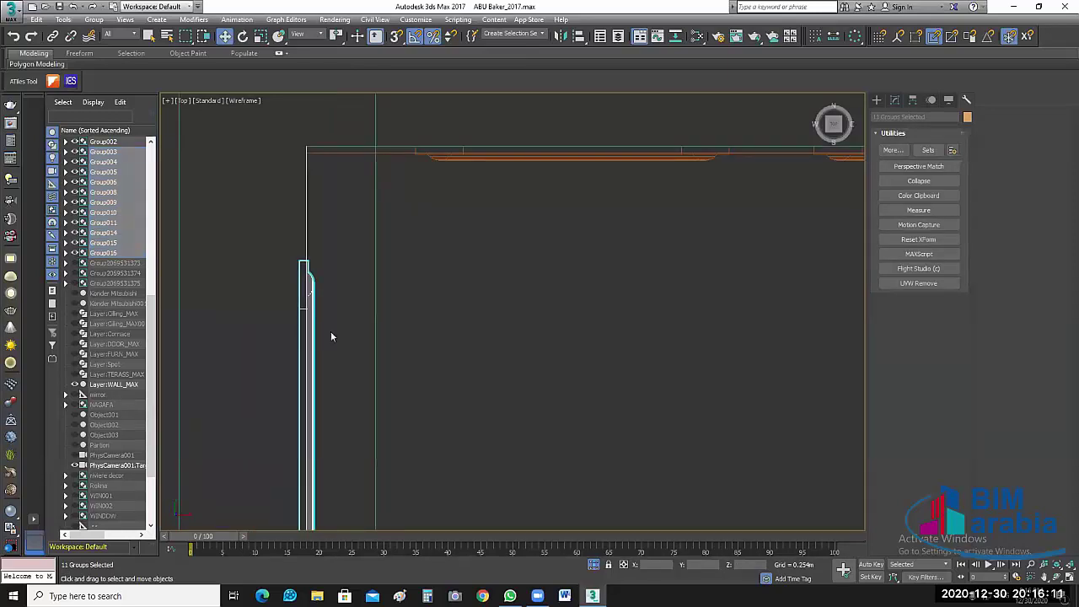
click(308, 330)
scroll(428, 345, down, 3)
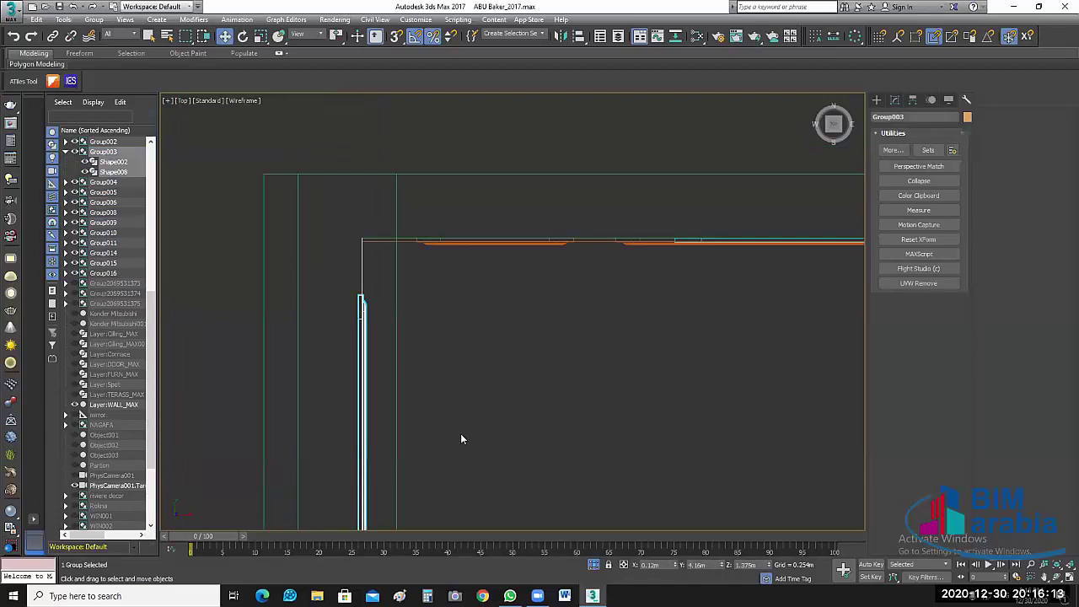
mouse_move(460, 438)
middle_down()
mouse_move(479, 414)
mouse_move(498, 429)
mouse_move(453, 318)
middle_up()
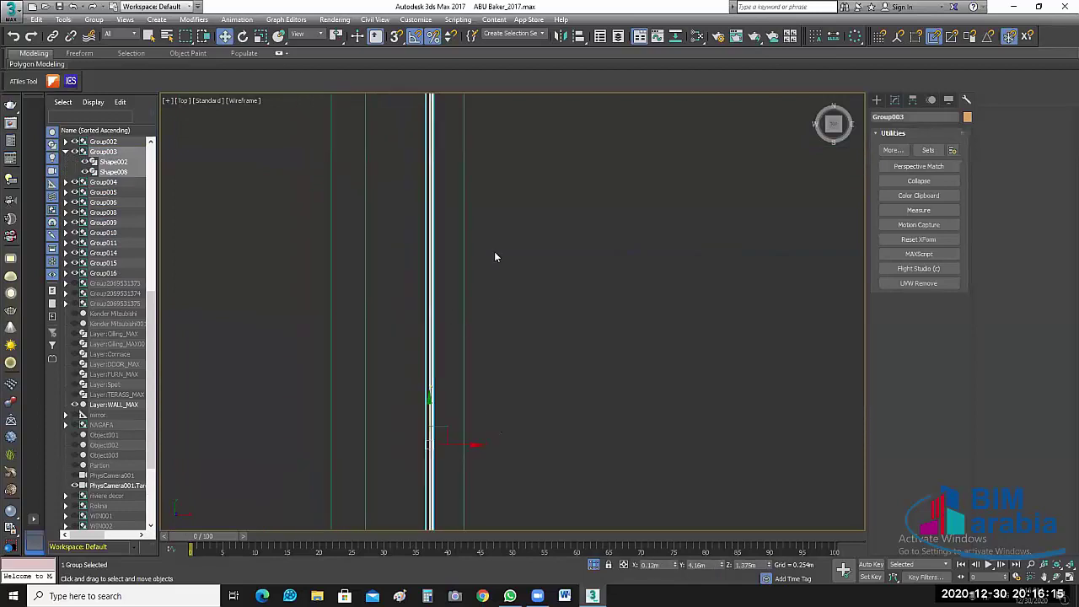
middle_drag(495, 256, 468, 289)
middle_drag(508, 258, 521, 260)
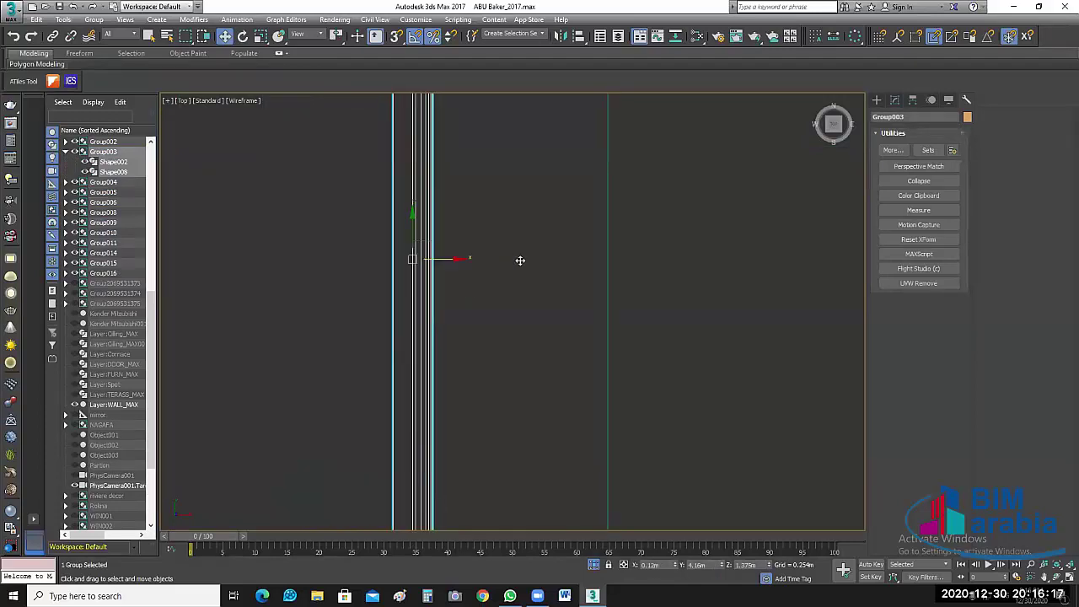
drag(462, 259, 456, 262)
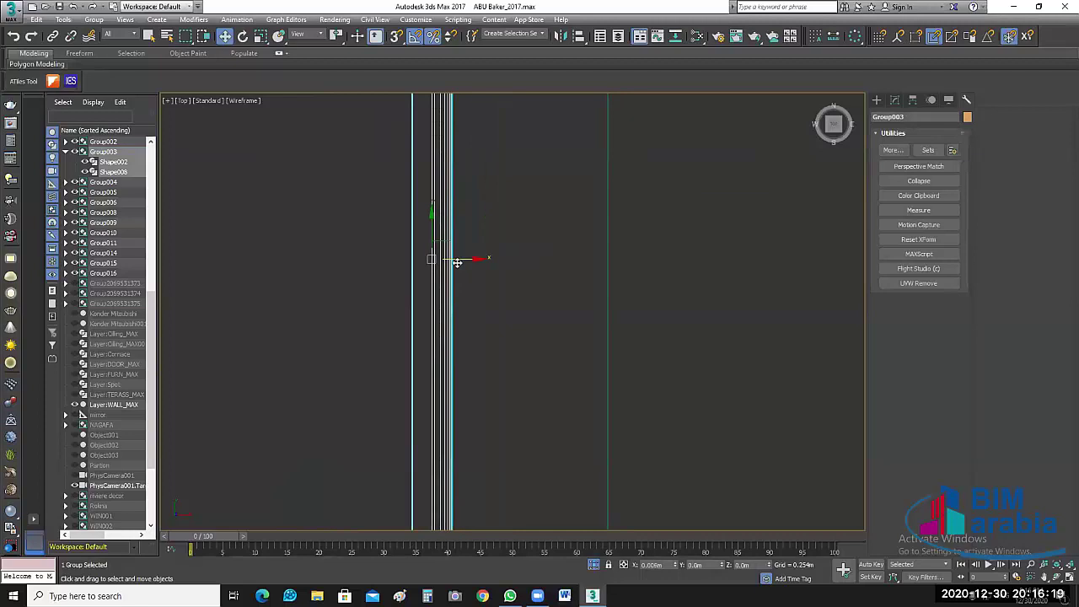
click(700, 368)
Step: Slide the Group004 wall panel right along X until flush with its wall
scroll(666, 347, down, 2)
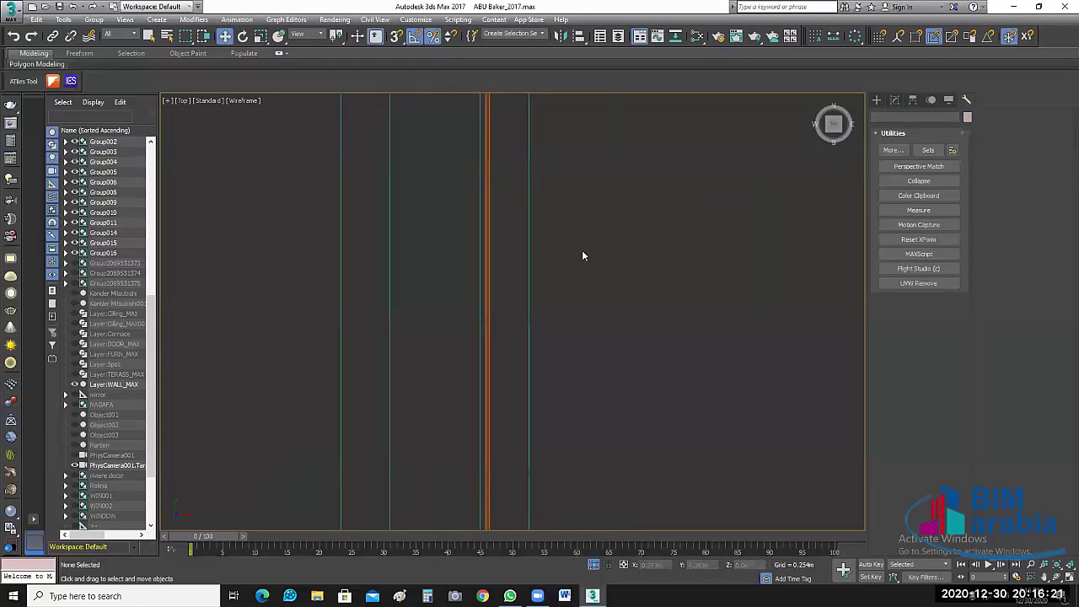
scroll(583, 256, down, 2)
scroll(664, 379, up, 4)
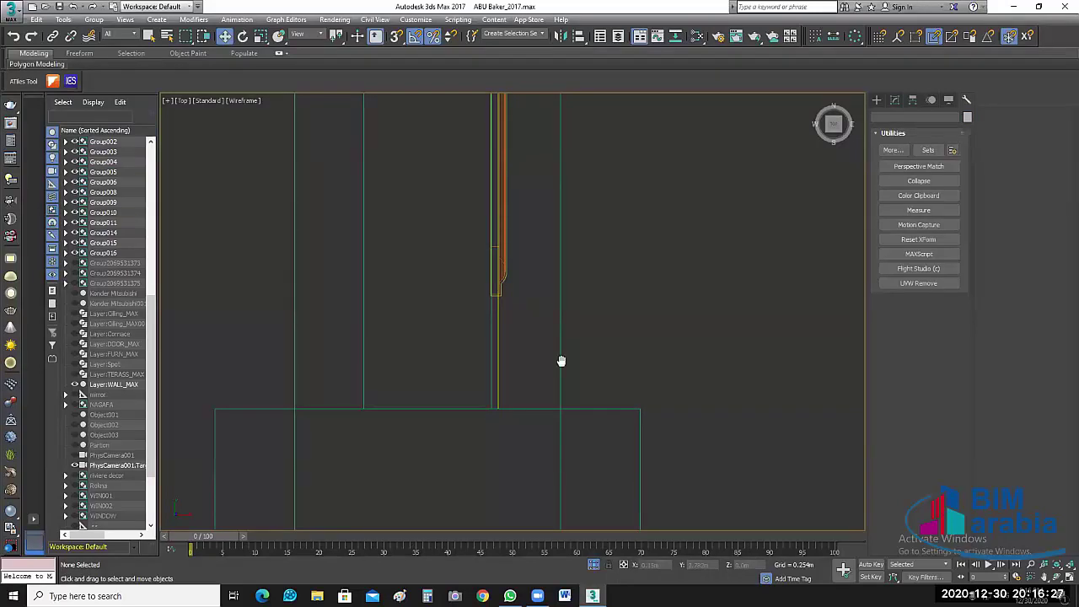
scroll(562, 360, up, 2)
click(525, 286)
scroll(506, 287, up, 2)
scroll(490, 305, up, 2)
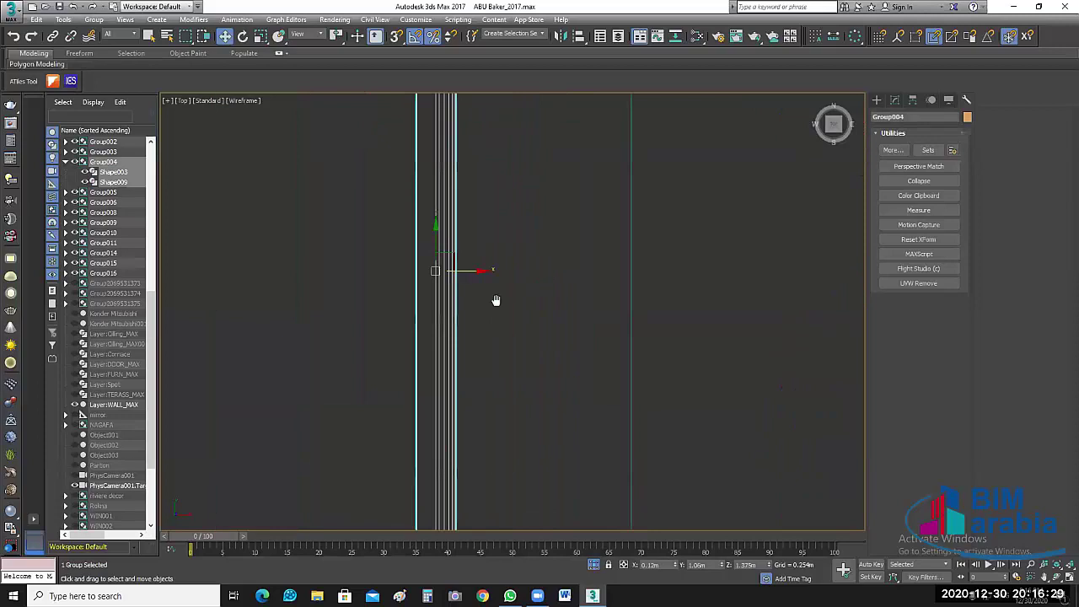
scroll(472, 287, up, 1)
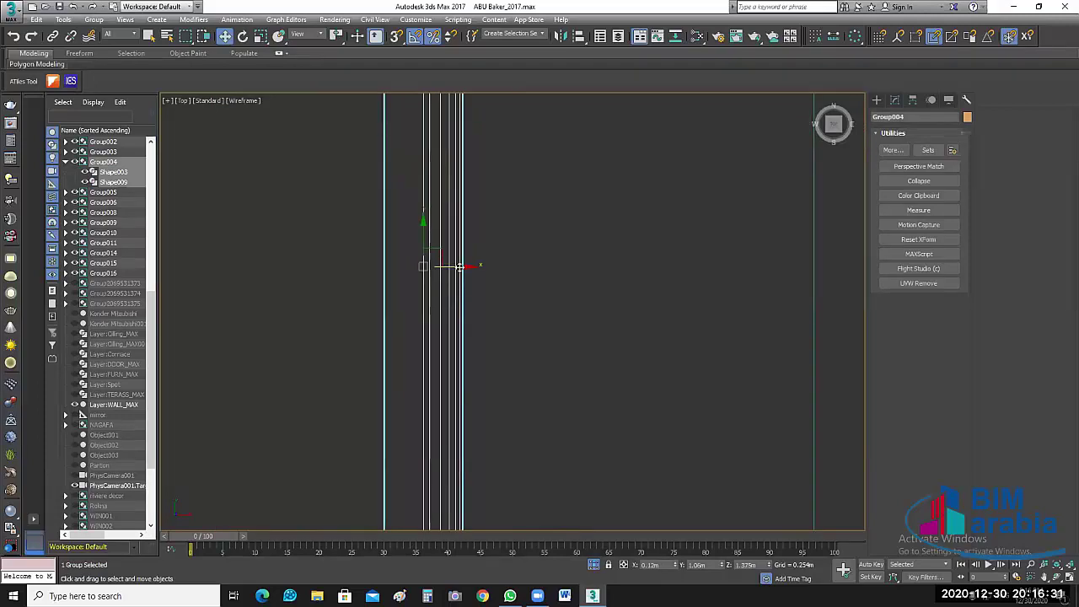
drag(460, 266, 487, 268)
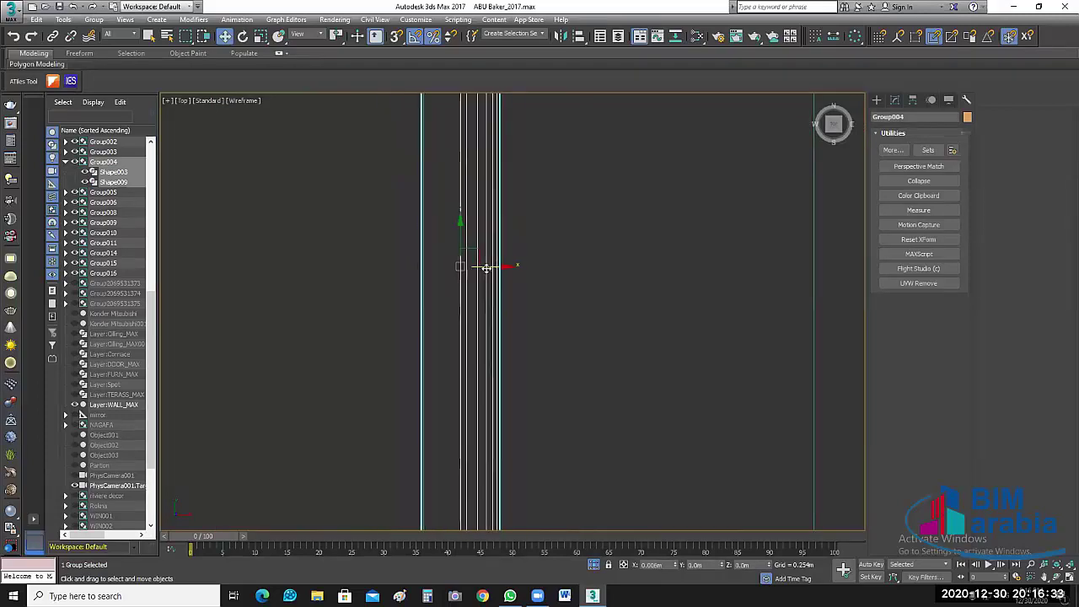
click(605, 343)
scroll(606, 343, down, 1)
scroll(594, 366, down, 1)
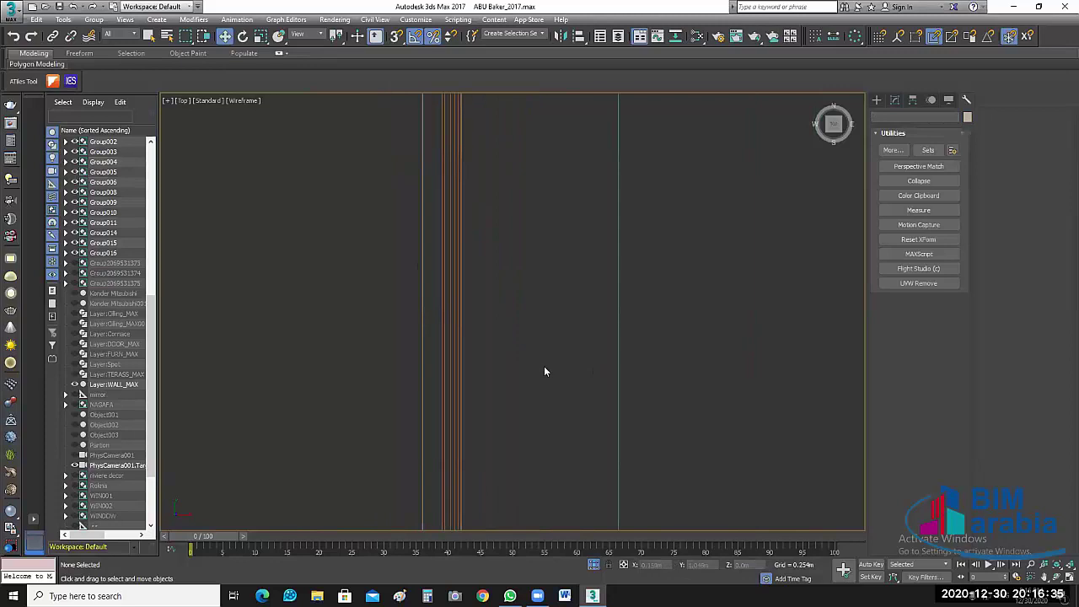
scroll(544, 371, down, 2)
scroll(521, 328, down, 2)
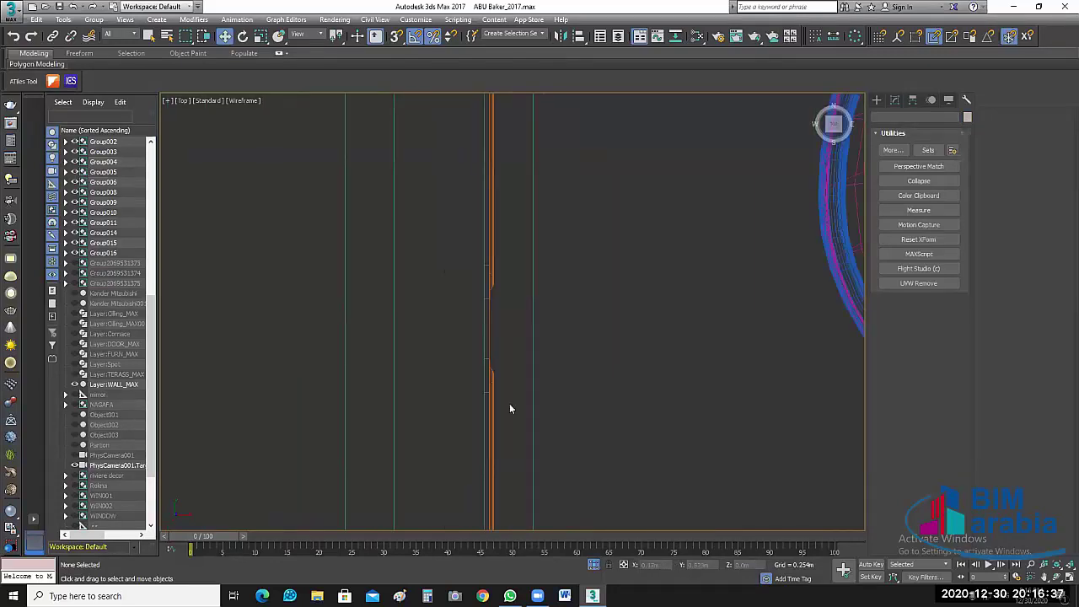
scroll(510, 409, up, 2)
middle_drag(528, 380, 518, 152)
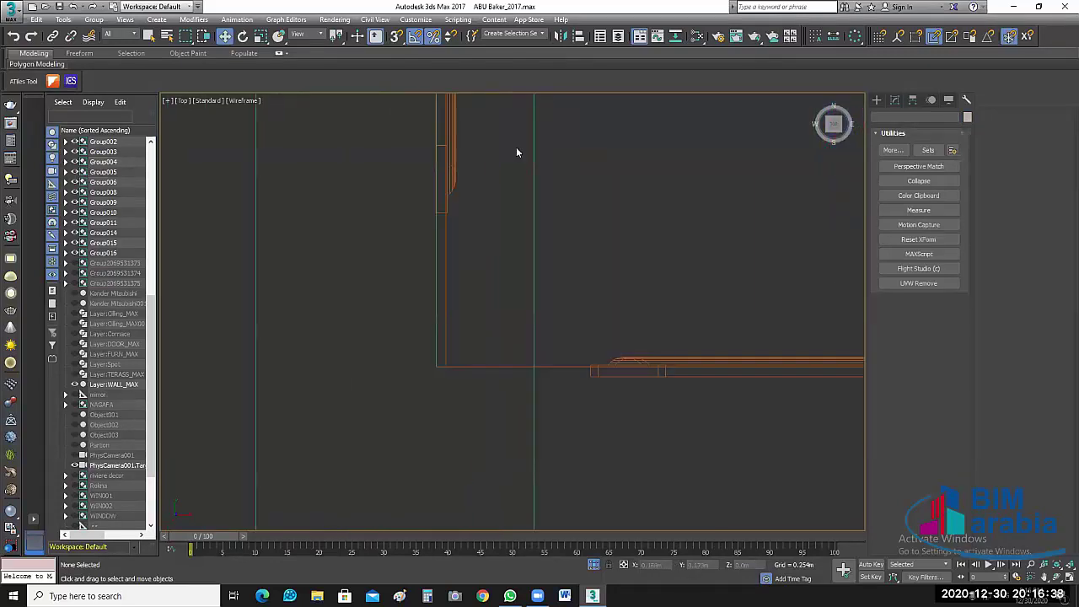
Step: Move the Group005 wall panel up against its wall
click(546, 318)
scroll(424, 342, down, 1)
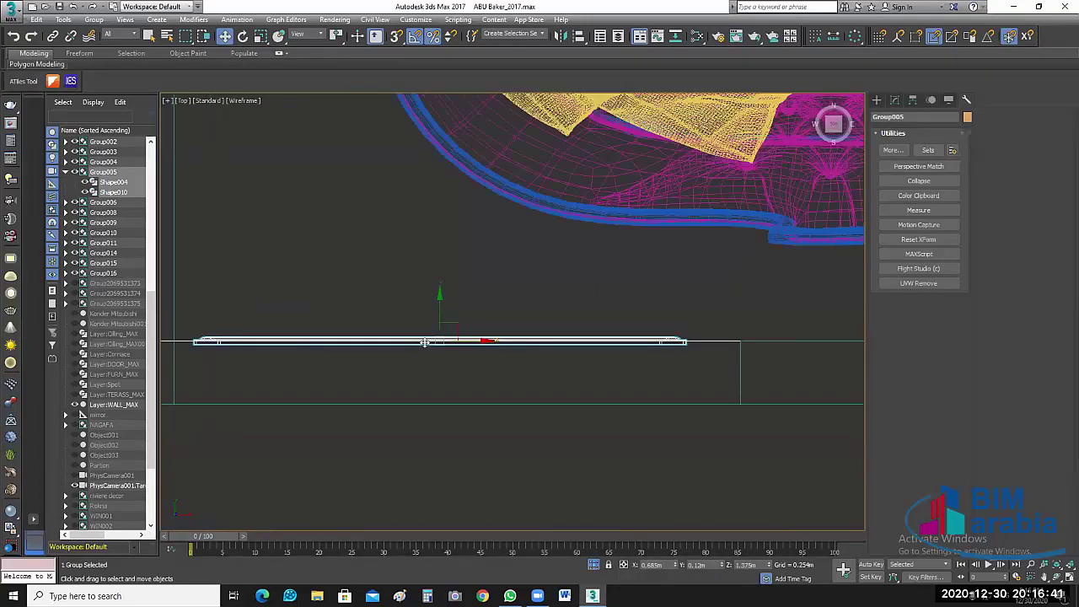
scroll(424, 343, up, 1)
scroll(512, 349, up, 1)
scroll(530, 308, up, 1)
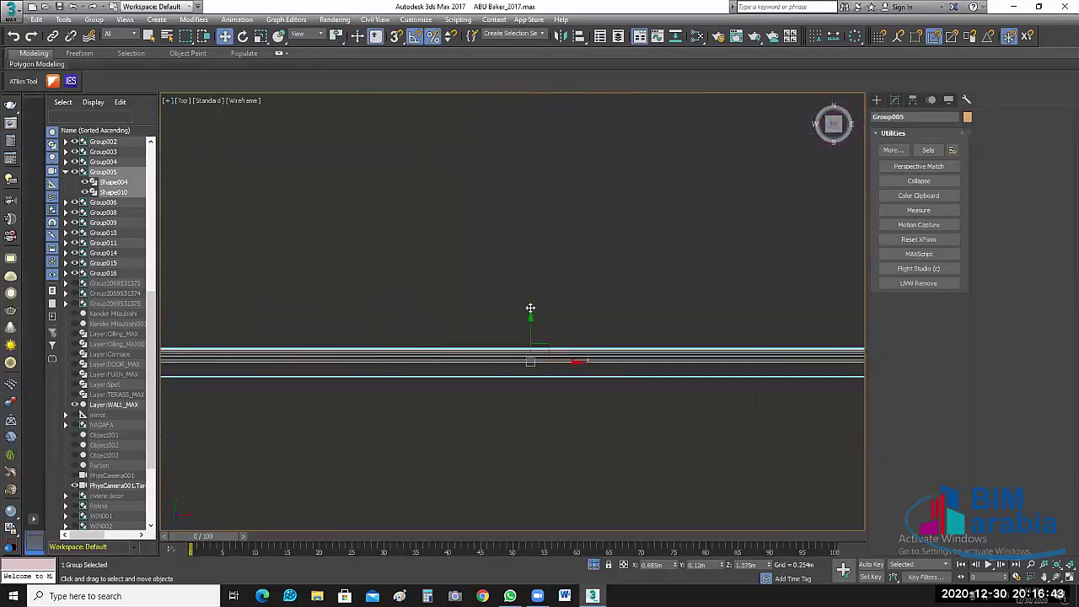
drag(530, 308, 533, 327)
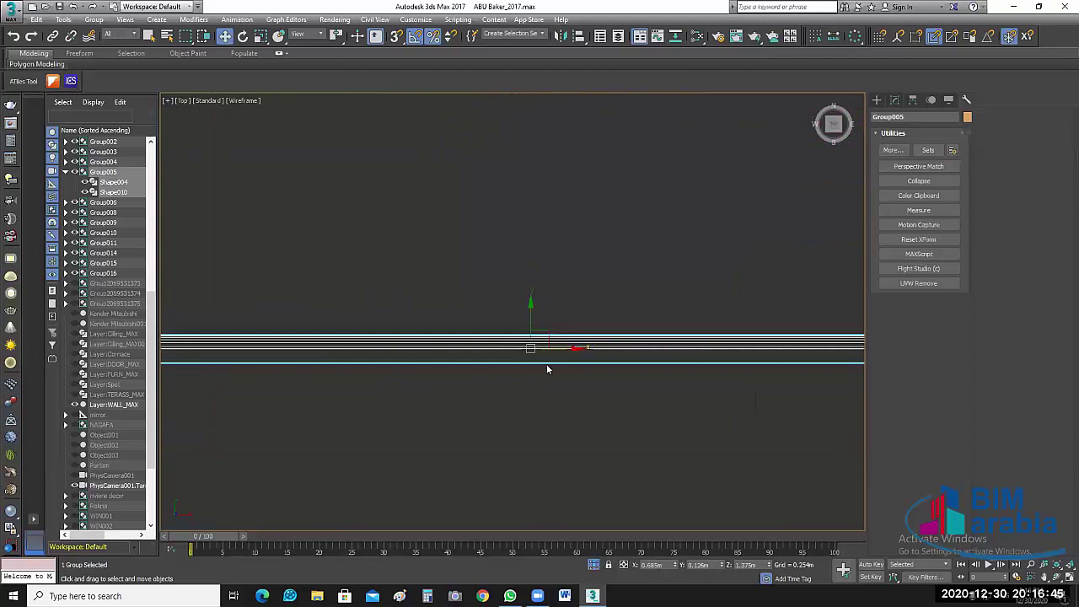
scroll(548, 368, up, 2)
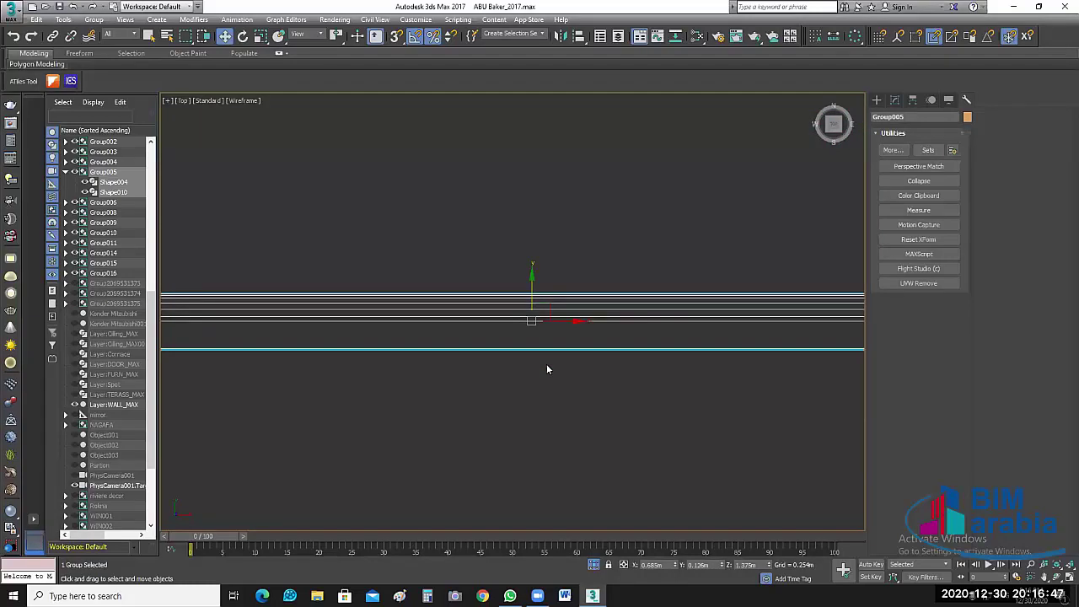
scroll(546, 363, up, 3)
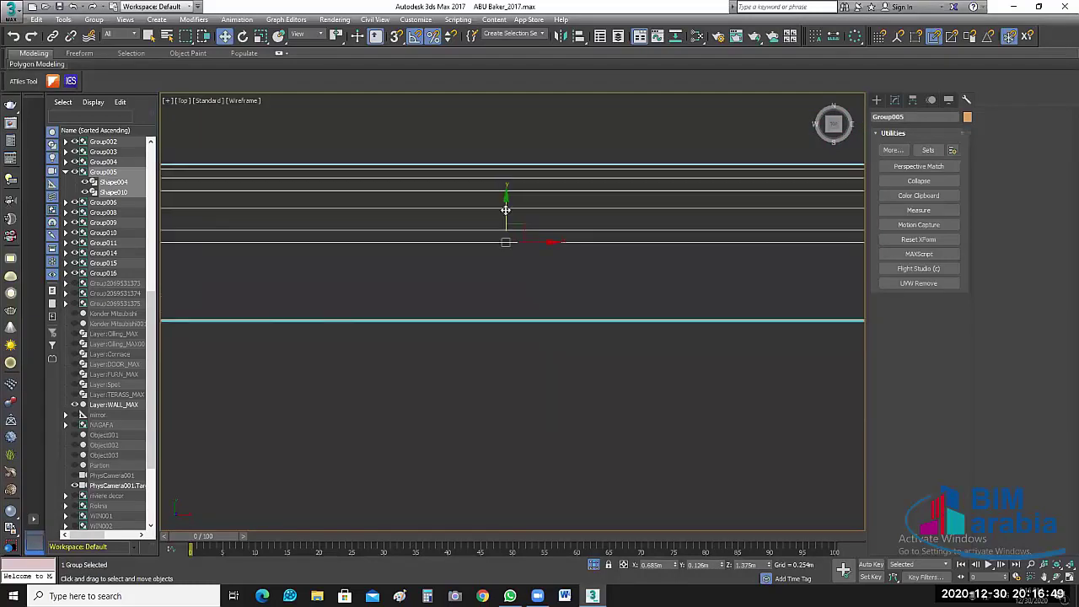
scroll(579, 346, down, 3)
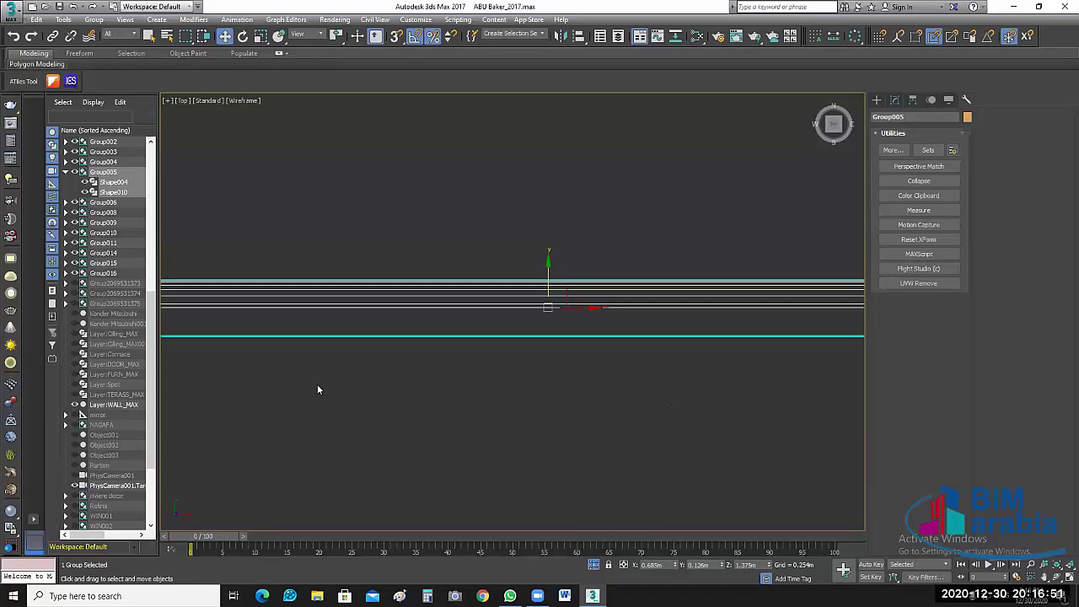
scroll(621, 400, down, 3)
middle_drag(352, 381, 286, 394)
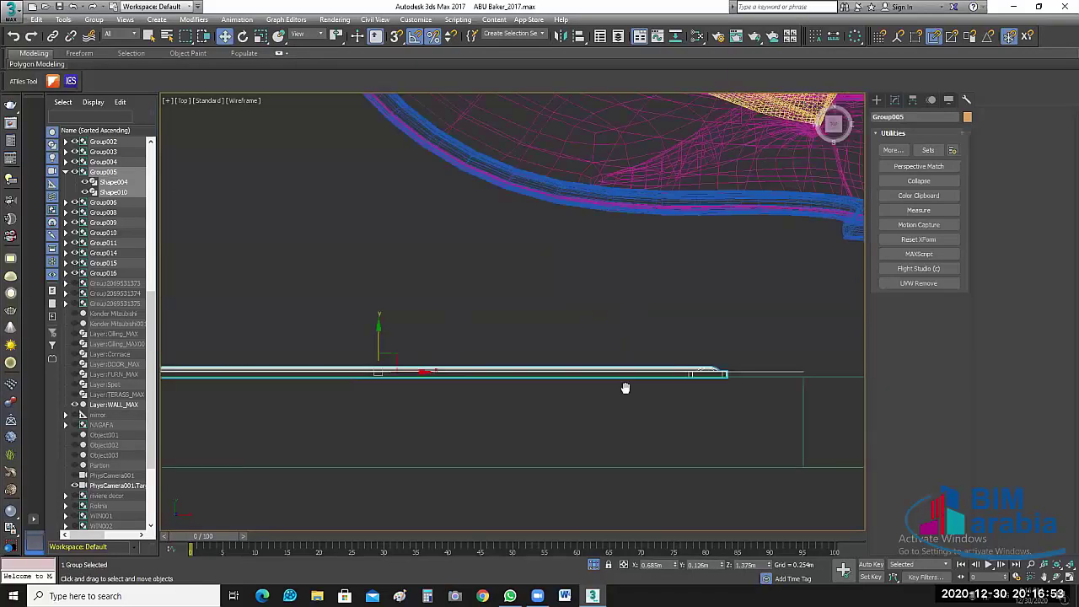
scroll(626, 388, up, 2)
scroll(688, 325, up, 2)
Step: Nudge Group009 down along Y until flush with the wall
click(675, 304)
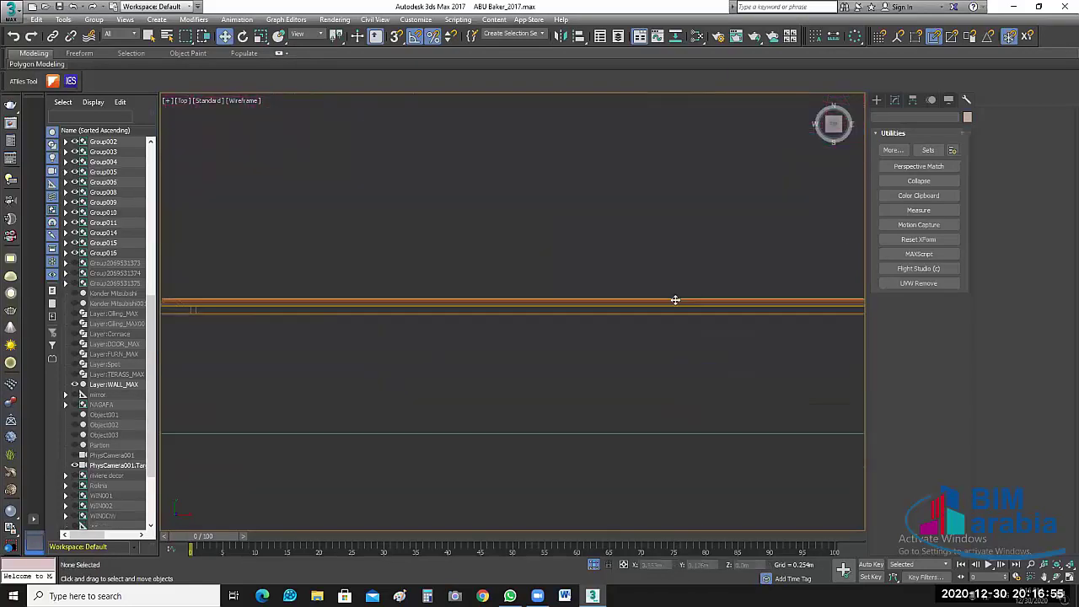
scroll(670, 345, down, 2)
scroll(660, 309, up, 2)
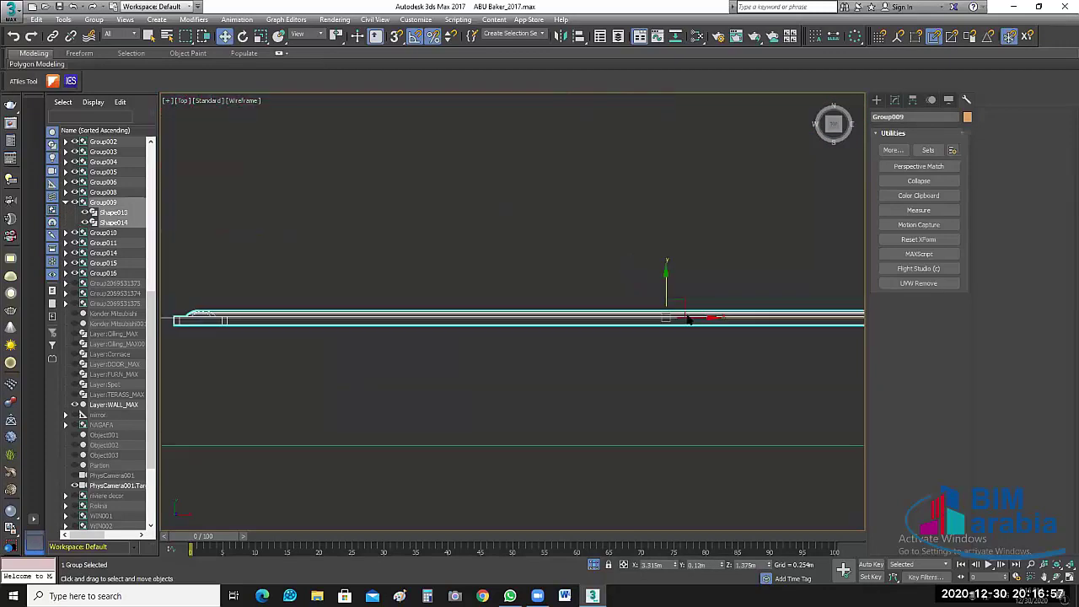
scroll(675, 307, up, 1)
scroll(646, 278, up, 1)
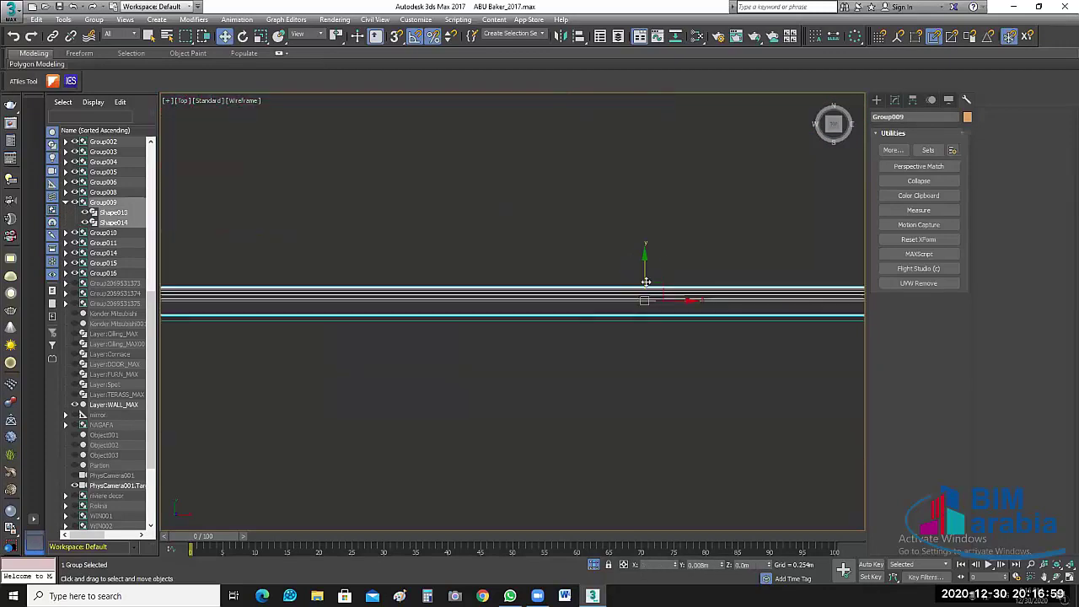
drag(646, 278, 646, 275)
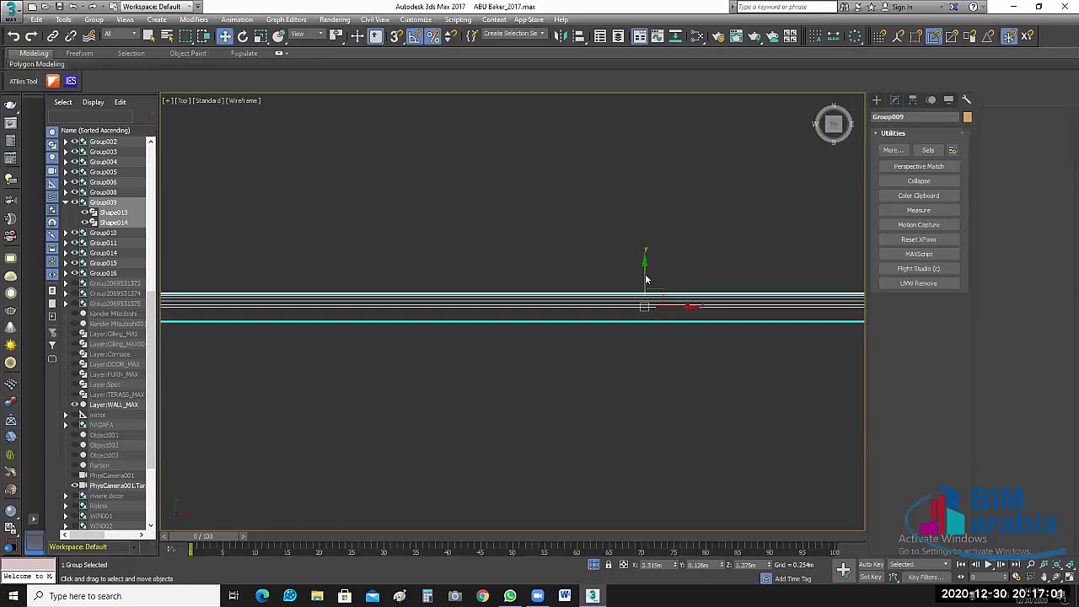
click(678, 392)
scroll(678, 392, down, 2)
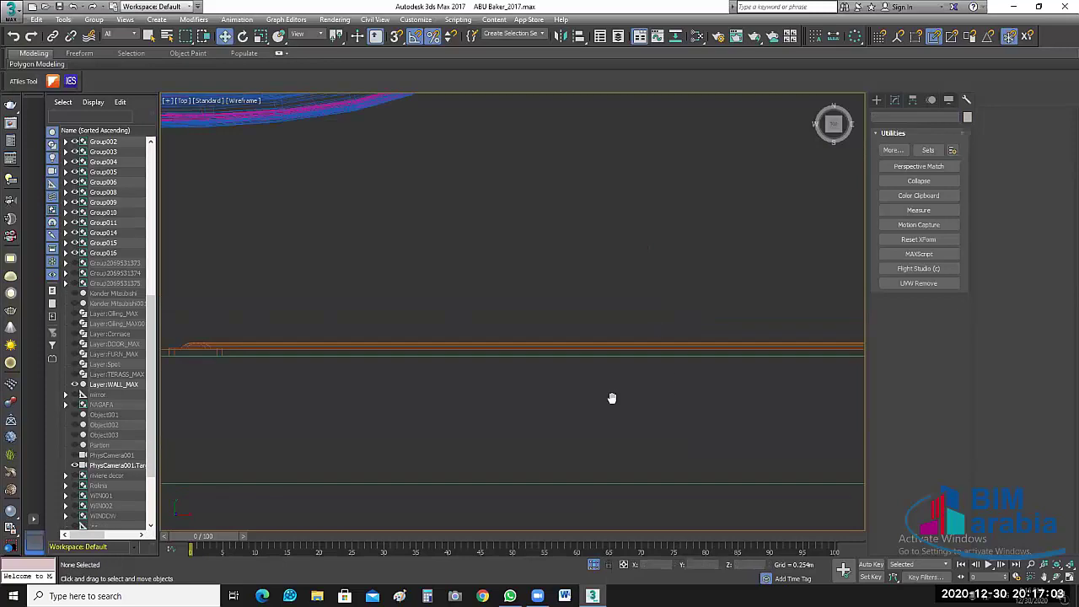
scroll(609, 392, down, 2)
scroll(573, 366, down, 2)
scroll(582, 361, up, 3)
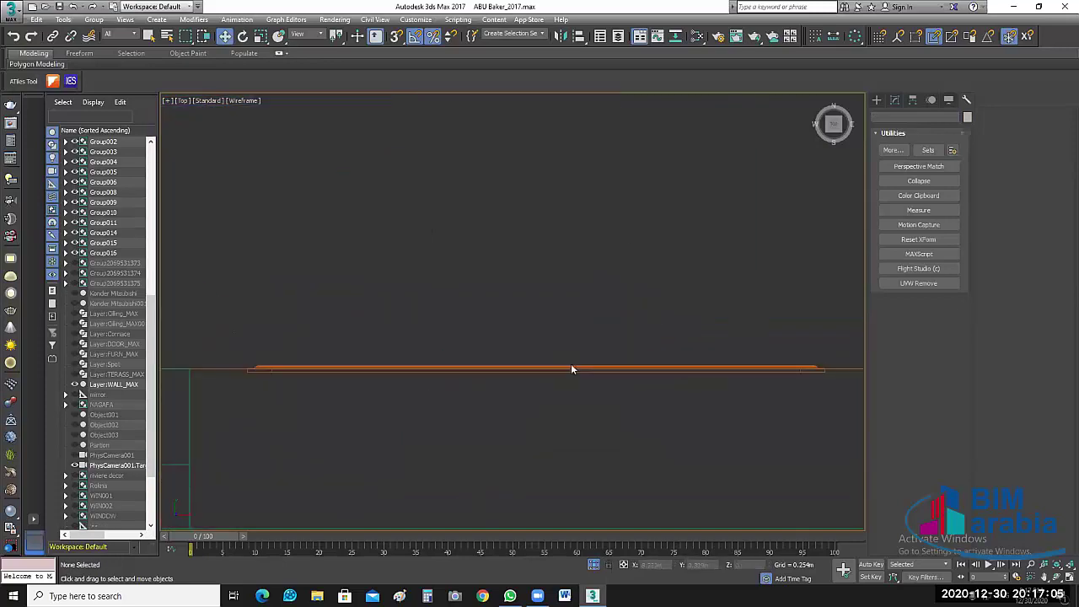
Step: Move Group006 along Y from 2.3m to about 2.309m, flush with the wall
click(562, 379)
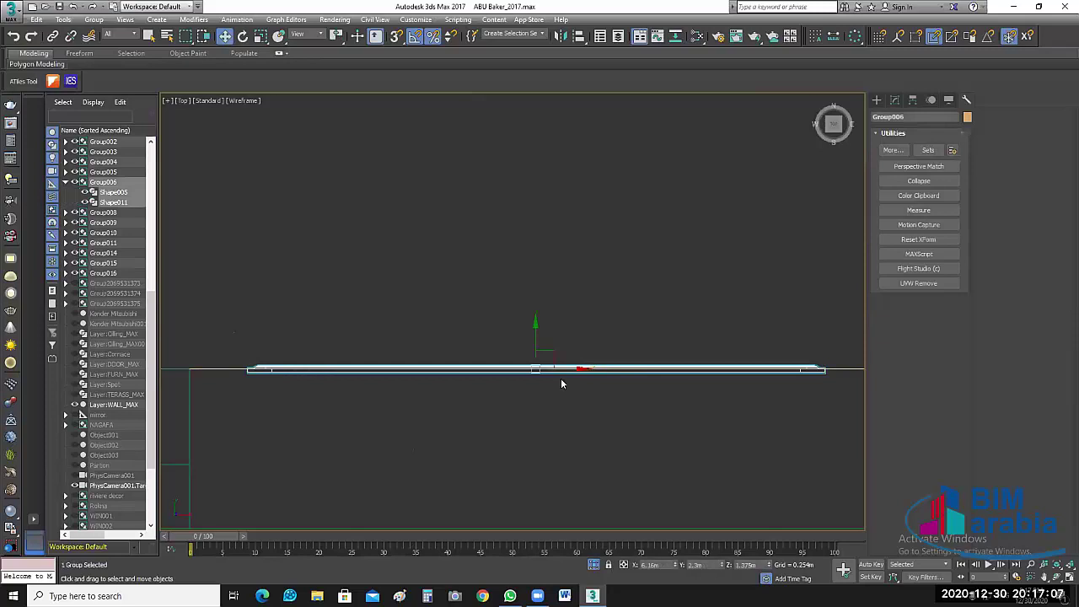
scroll(561, 384, up, 2)
middle_drag(510, 357, 510, 331)
drag(510, 332, 516, 356)
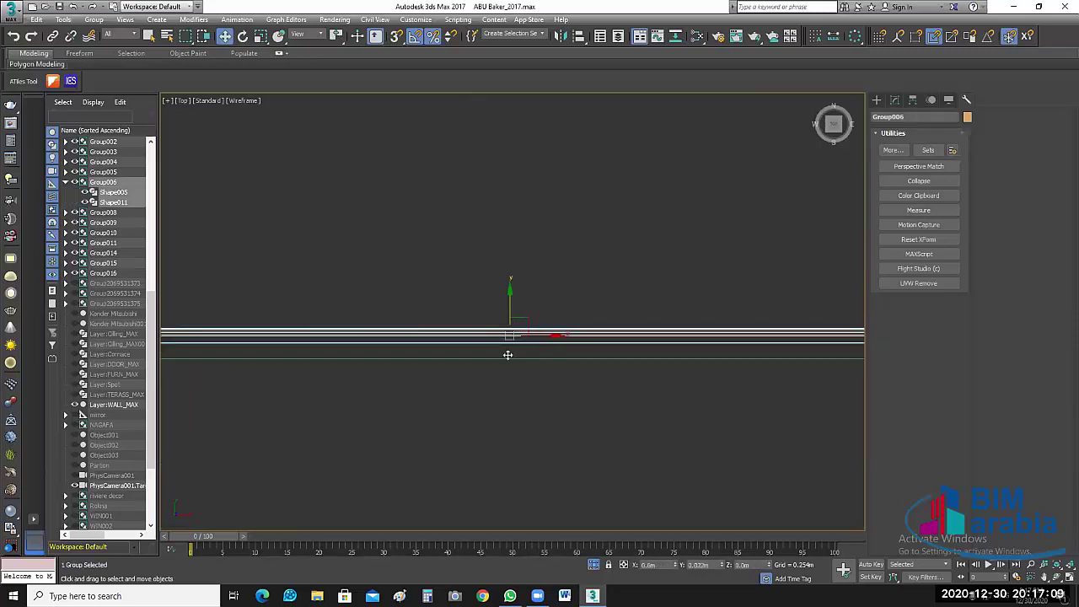
scroll(516, 355, up, 3)
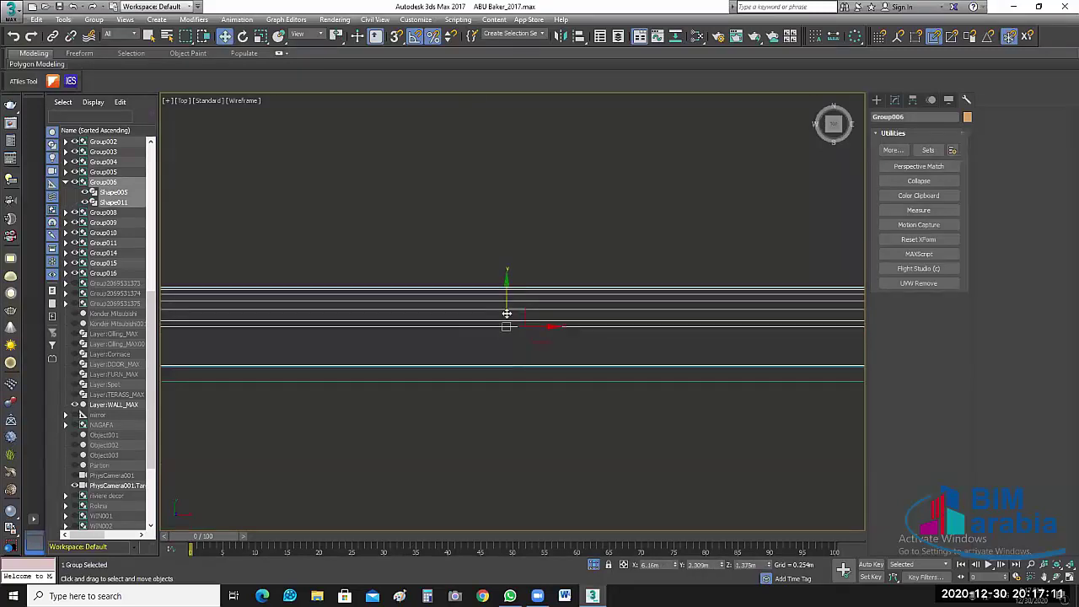
drag(507, 314, 509, 320)
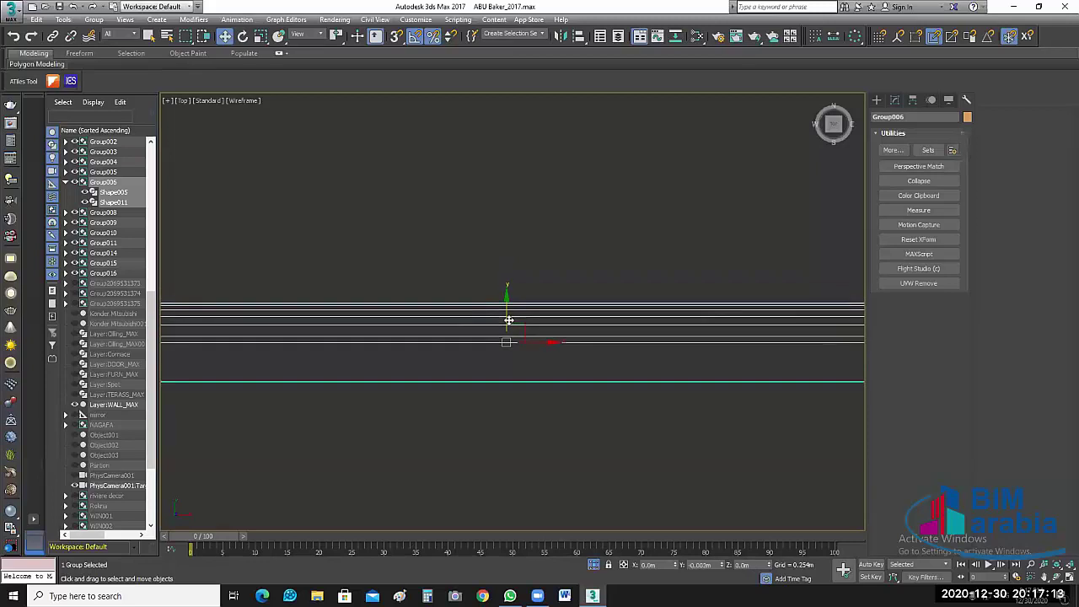
click(635, 428)
scroll(635, 429, down, 3)
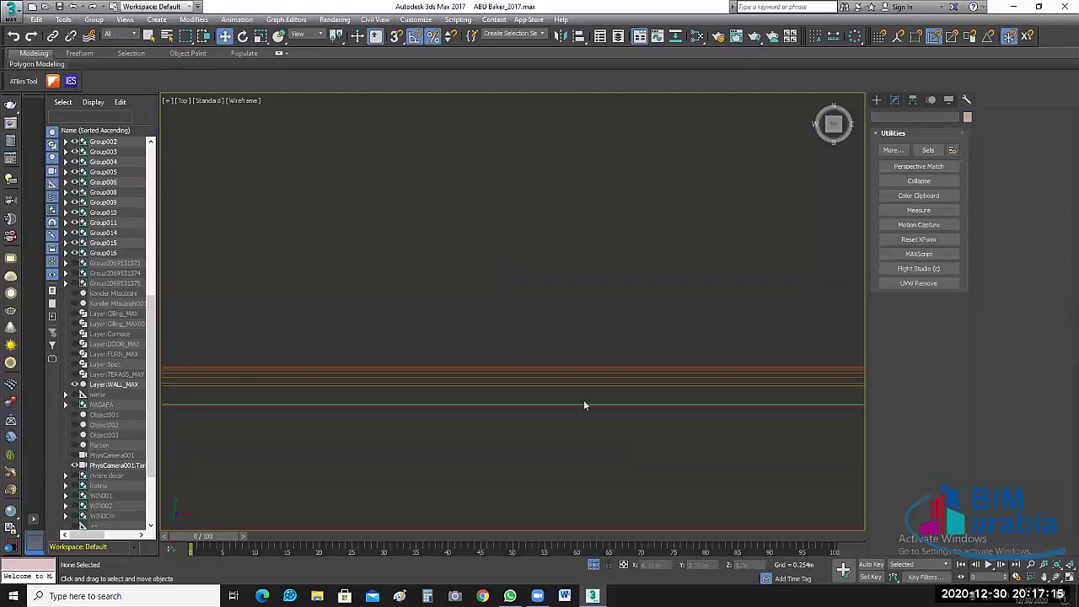
scroll(585, 404, down, 1)
scroll(657, 424, down, 2)
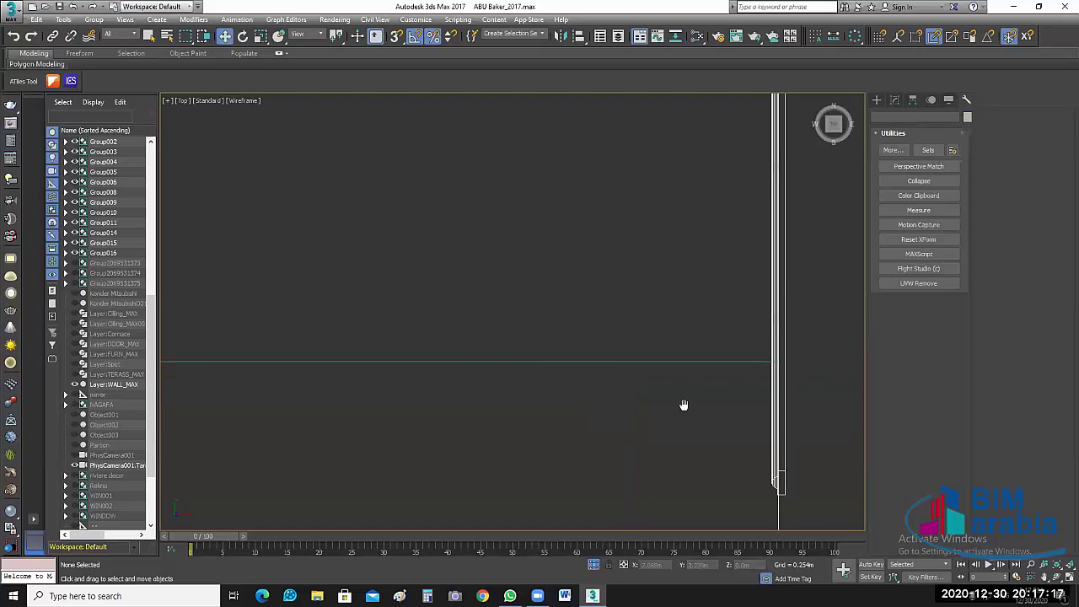
Step: Move the vertical wall panel Group011 left so it sits flush against its wall
mouse_move(684, 405)
middle_down()
mouse_move(672, 340)
mouse_move(687, 354)
mouse_move(636, 251)
middle_up()
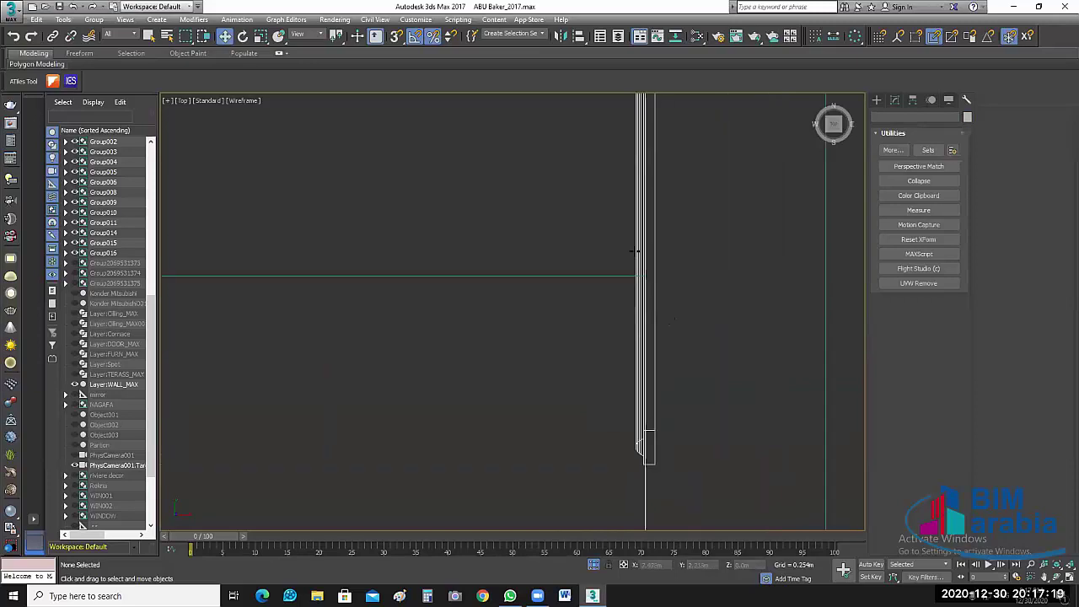
click(636, 251)
scroll(675, 251, down, 2)
scroll(675, 263, down, 1)
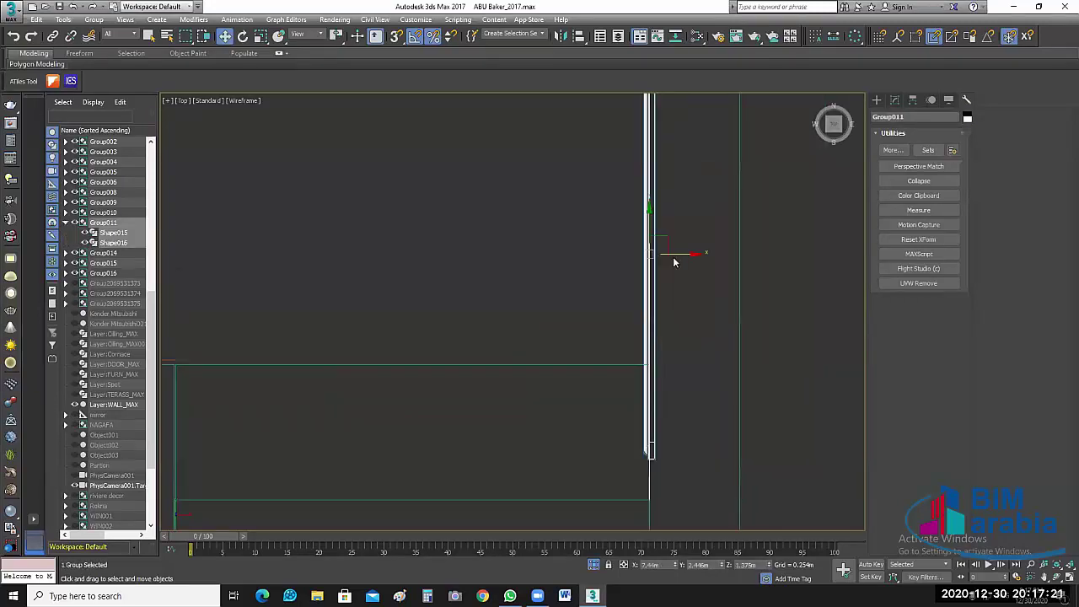
scroll(674, 259, up, 2)
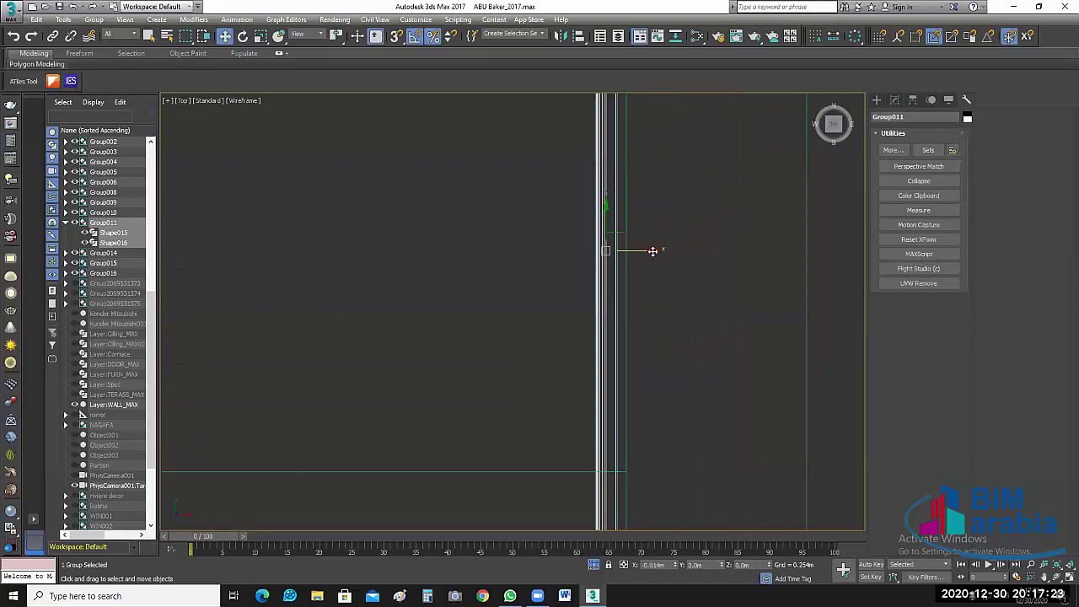
drag(648, 251, 645, 251)
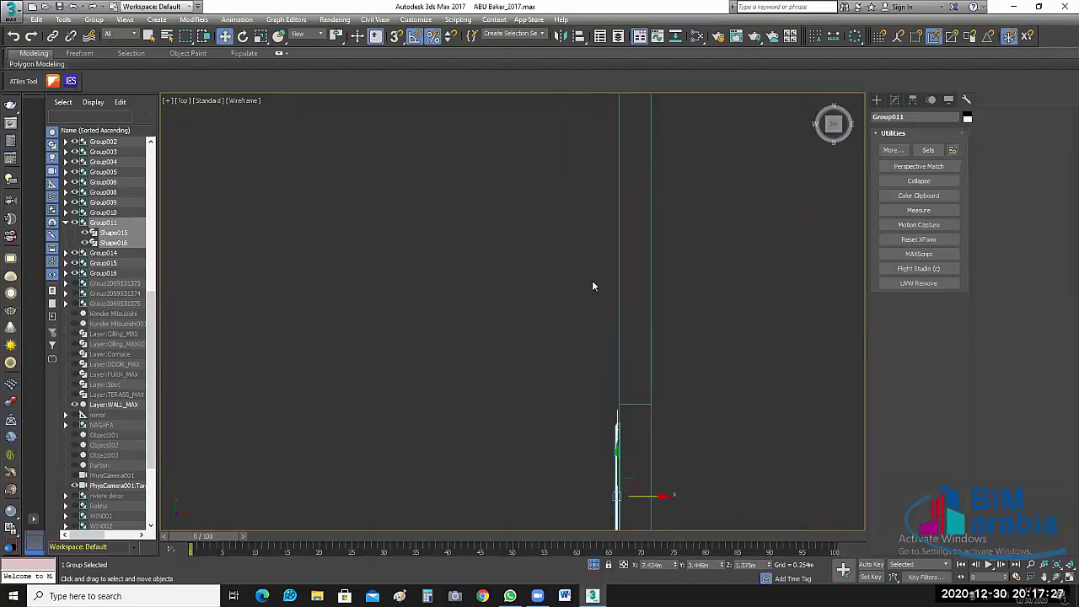
Step: Slide Group010 along the wall into place and nudge it left flush against the wall
click(615, 235)
drag(619, 234, 623, 312)
scroll(615, 278, up, 1)
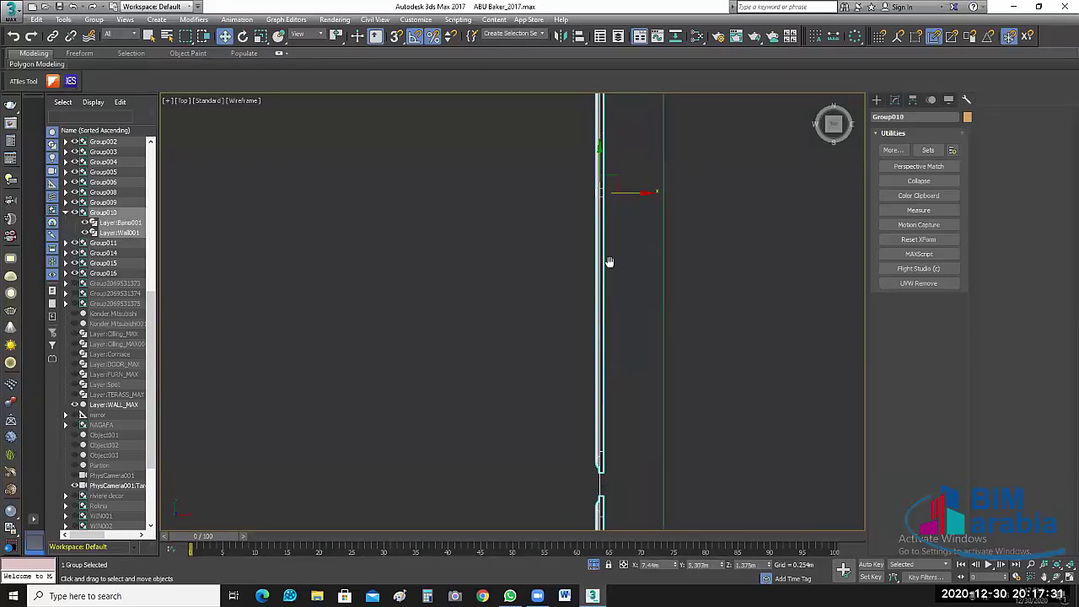
scroll(611, 264, up, 1)
scroll(614, 282, up, 1)
scroll(620, 303, up, 1)
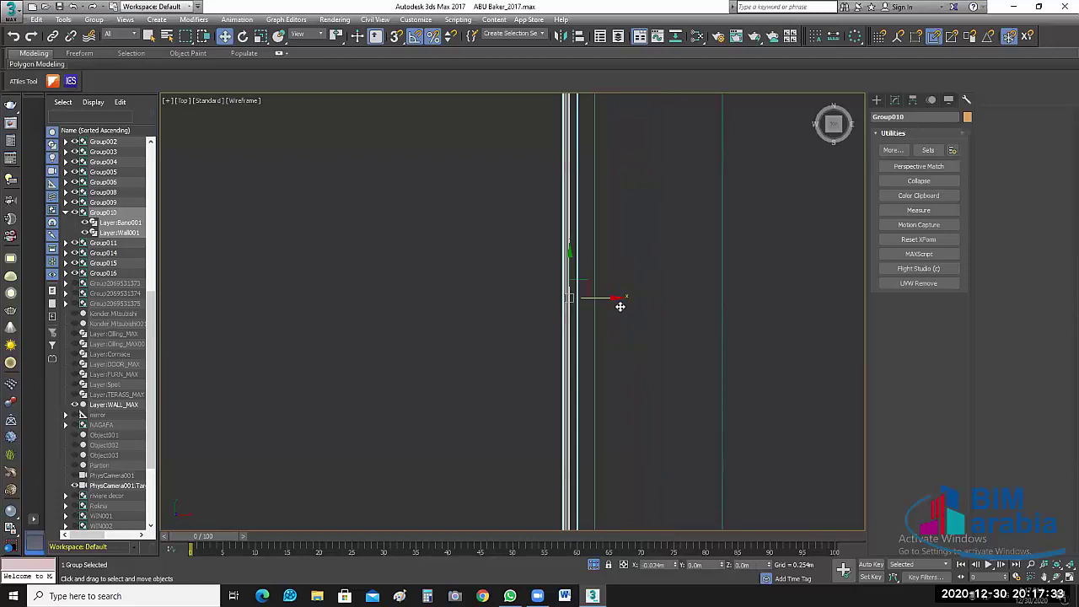
scroll(599, 299, up, 1)
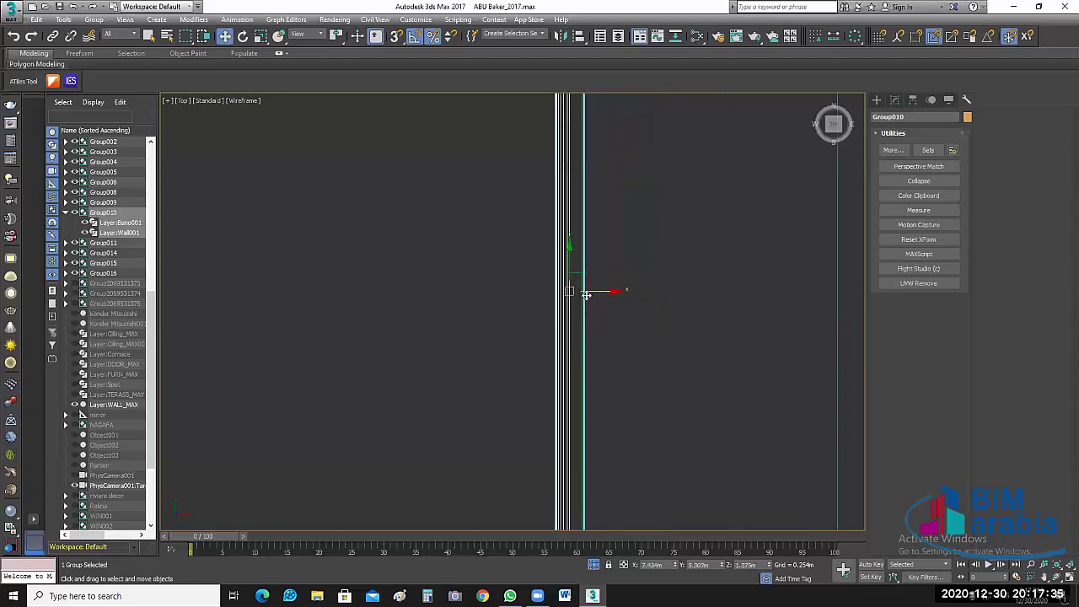
scroll(586, 293, up, 1)
scroll(588, 294, up, 1)
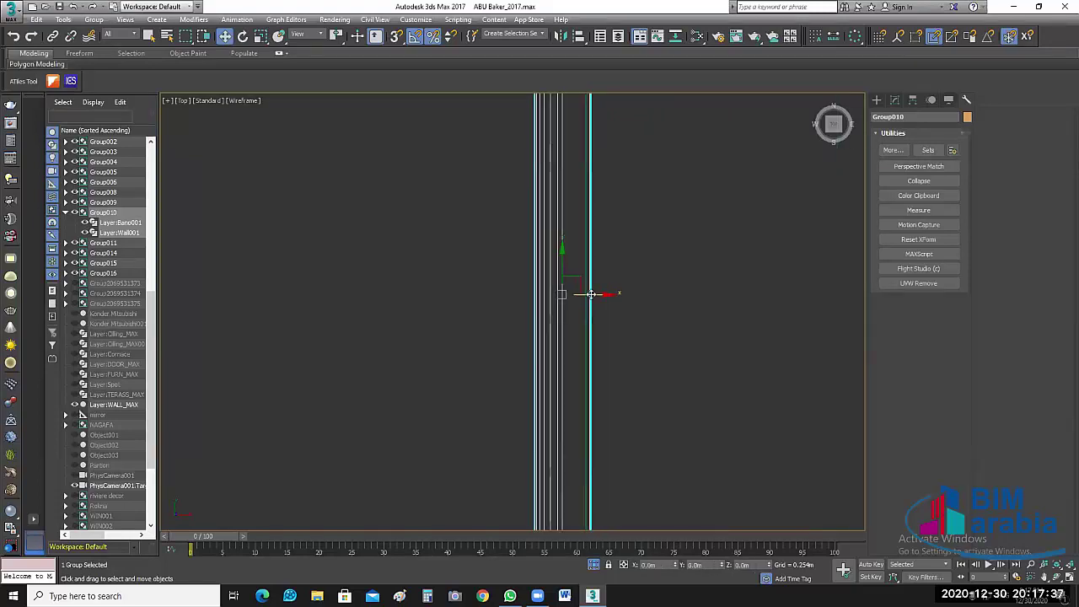
scroll(590, 294, up, 1)
drag(591, 293, 589, 293)
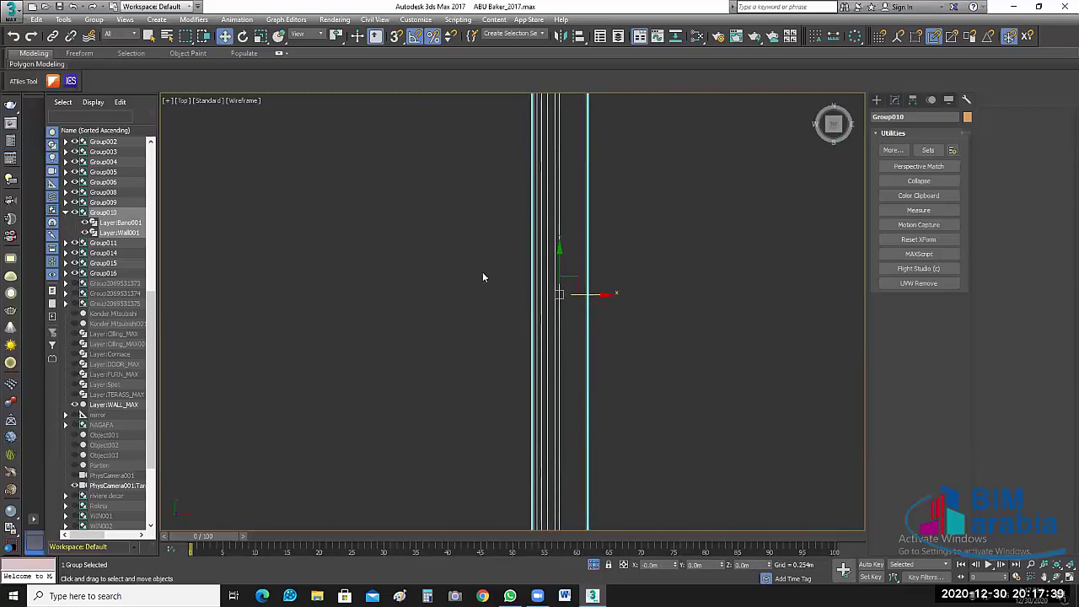
Step: Nudge the horizontal wall panel Group008 up so it lies flush with its wall
click(576, 232)
mouse_move(624, 396)
middle_down()
mouse_move(622, 284)
mouse_move(576, 366)
middle_up()
scroll(622, 285, up, 3)
scroll(622, 284, up, 3)
click(576, 366)
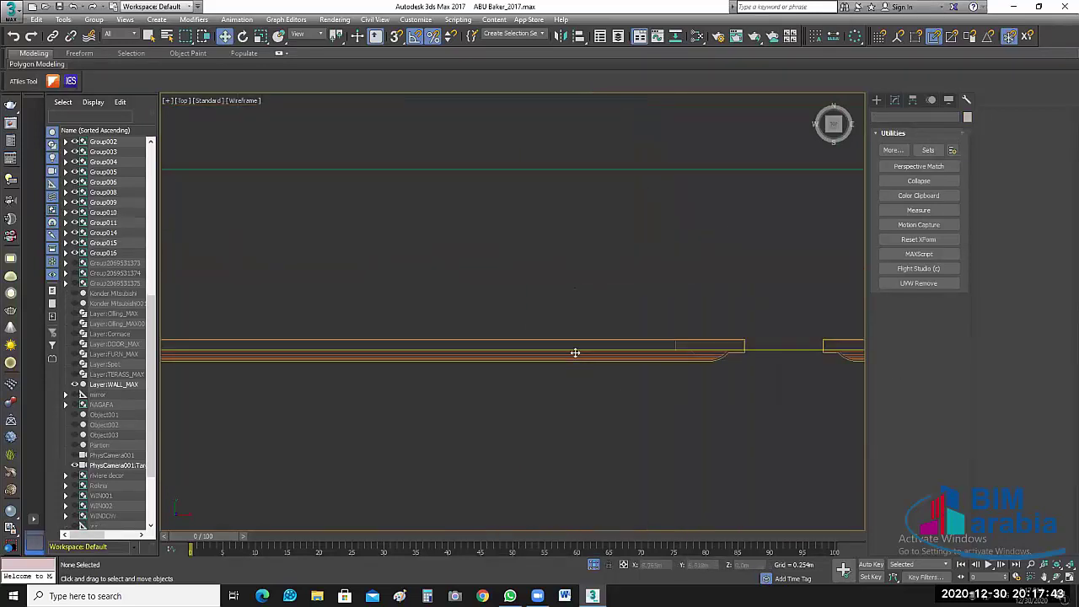
scroll(443, 381, down, 2)
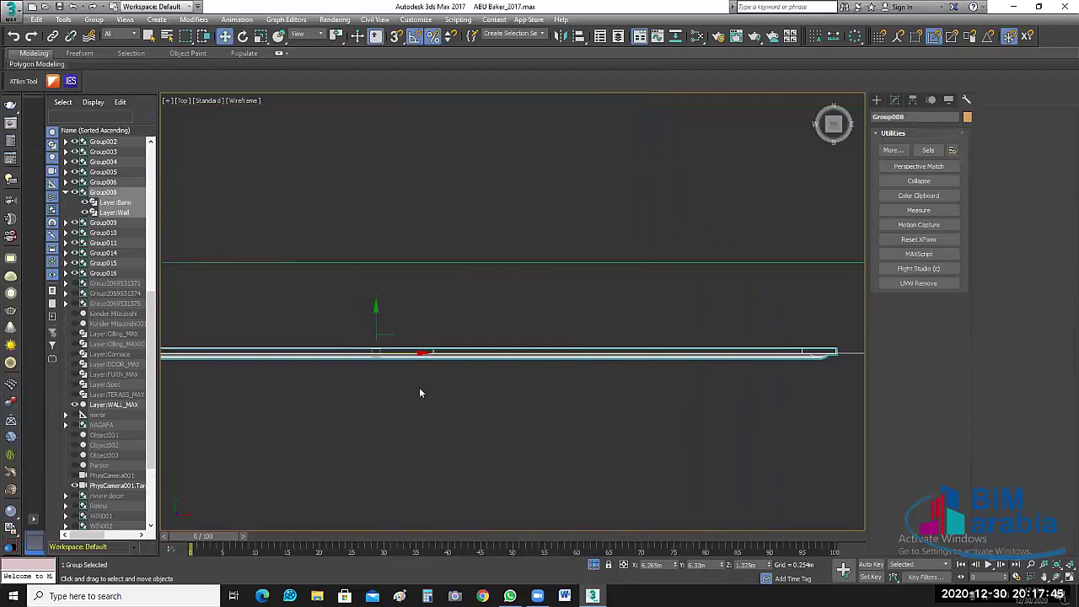
scroll(420, 392, up, 3)
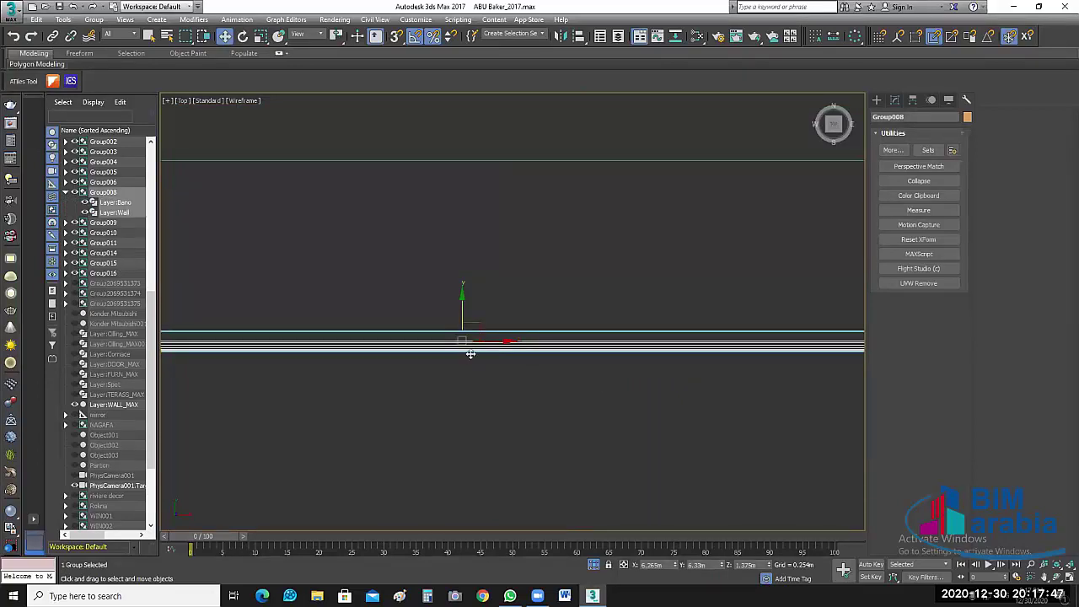
scroll(462, 325, up, 1)
drag(457, 321, 460, 312)
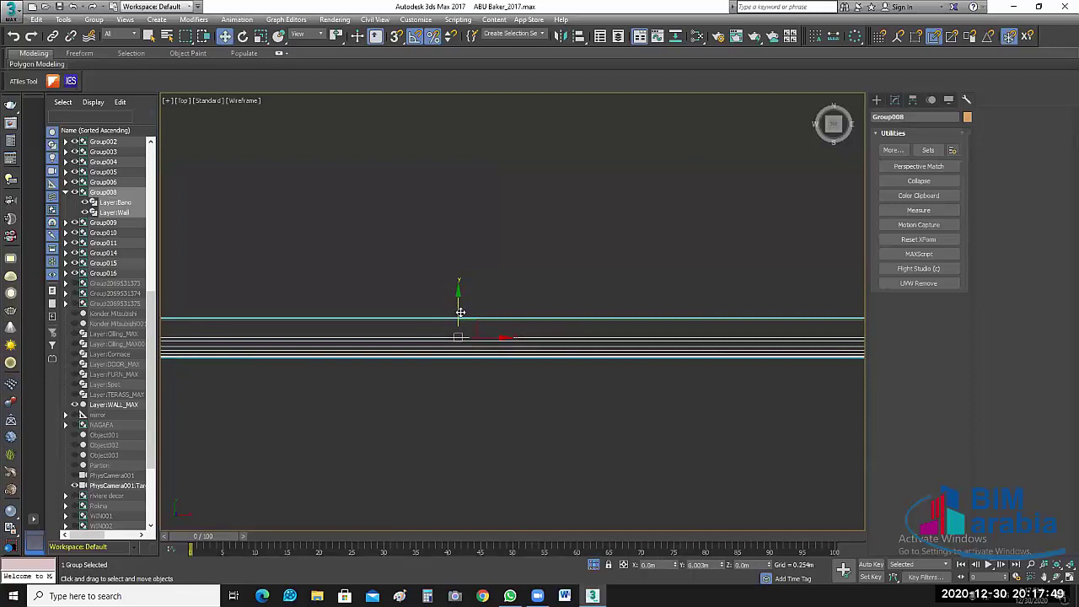
Step: Reselect Group008 at the wall corner to check its alignment
click(618, 447)
scroll(308, 298, up, 3)
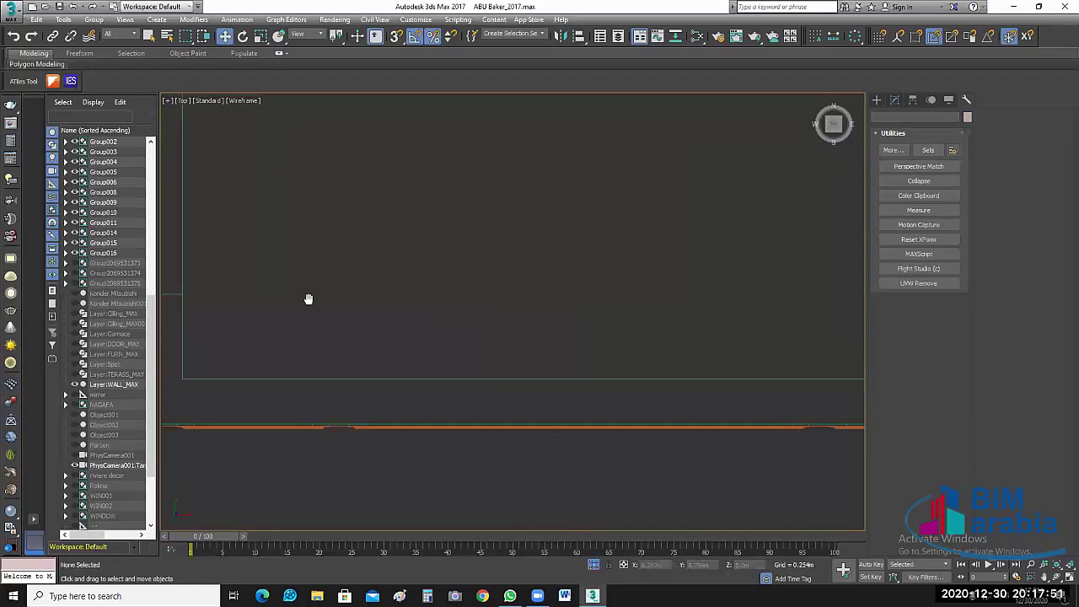
middle_drag(680, 303, 735, 277)
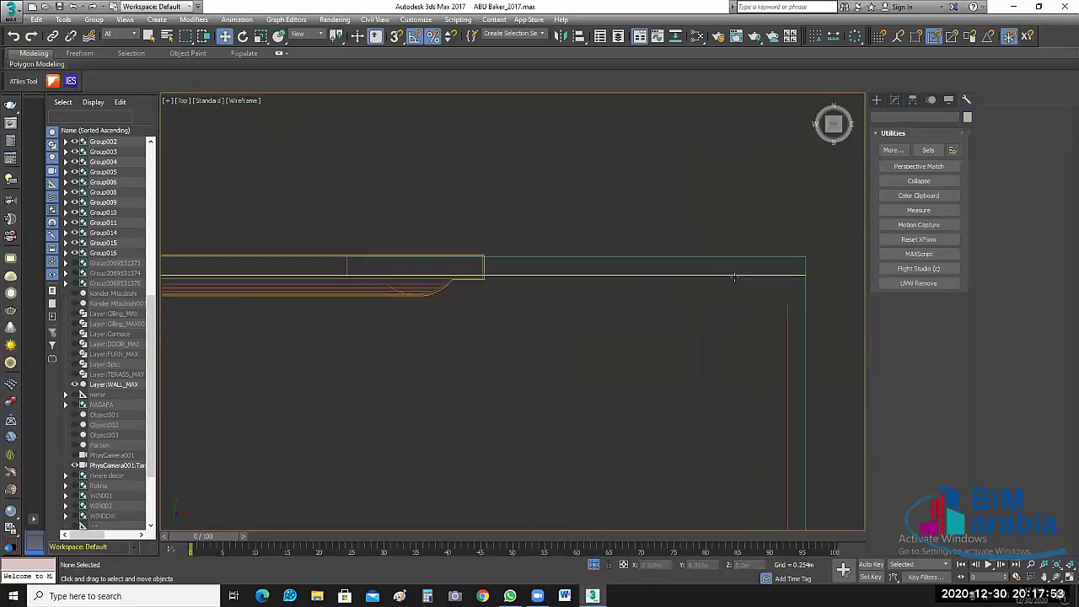
key(ctrl+z)
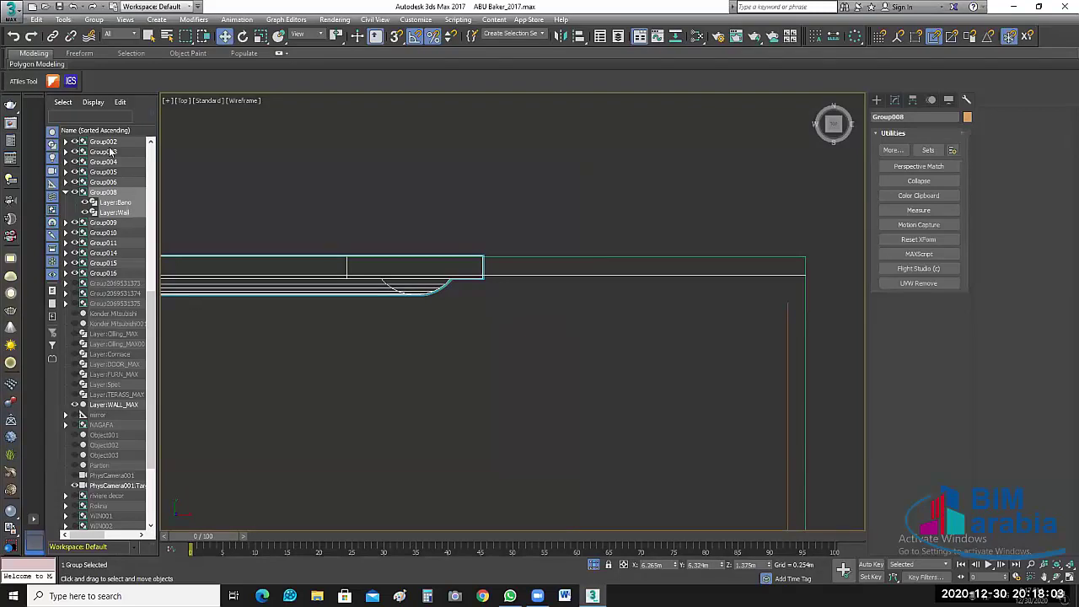
Step: Select the wall-frame and furniture groups Group002 through Group016 in the Scene Explorer
scroll(107, 283, up, 1)
ctrl+click(106, 292)
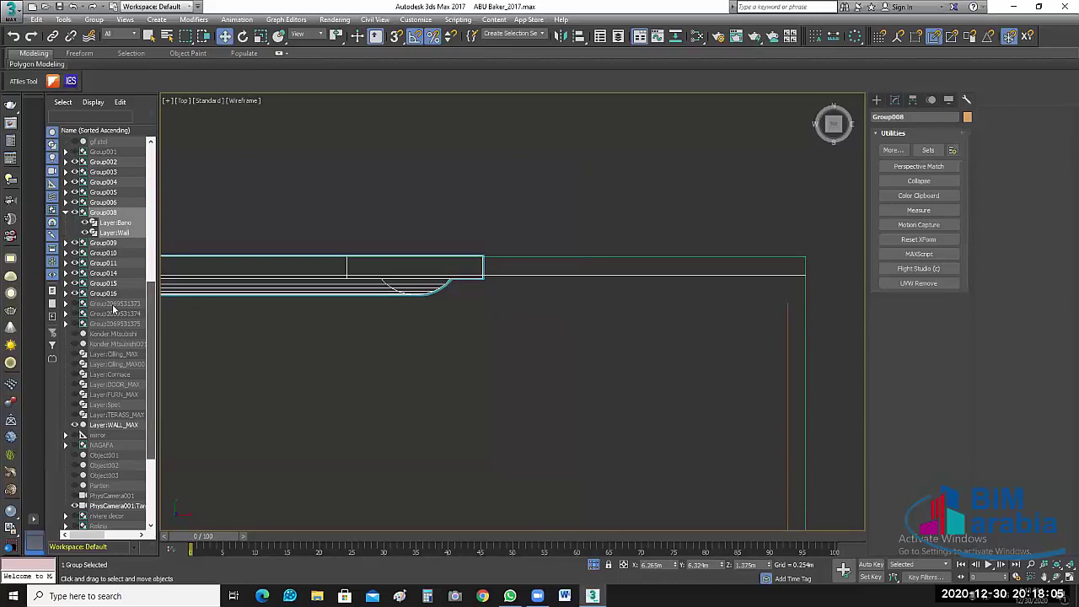
ctrl+click(107, 284)
ctrl+click(109, 273)
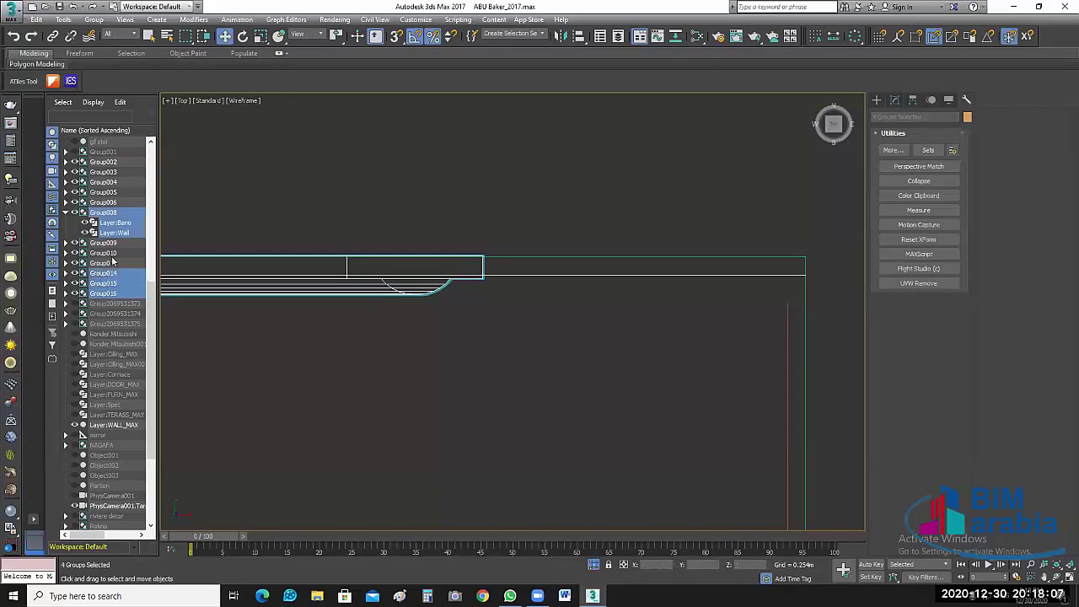
ctrl+click(113, 264)
ctrl+click(113, 253)
ctrl+click(107, 202)
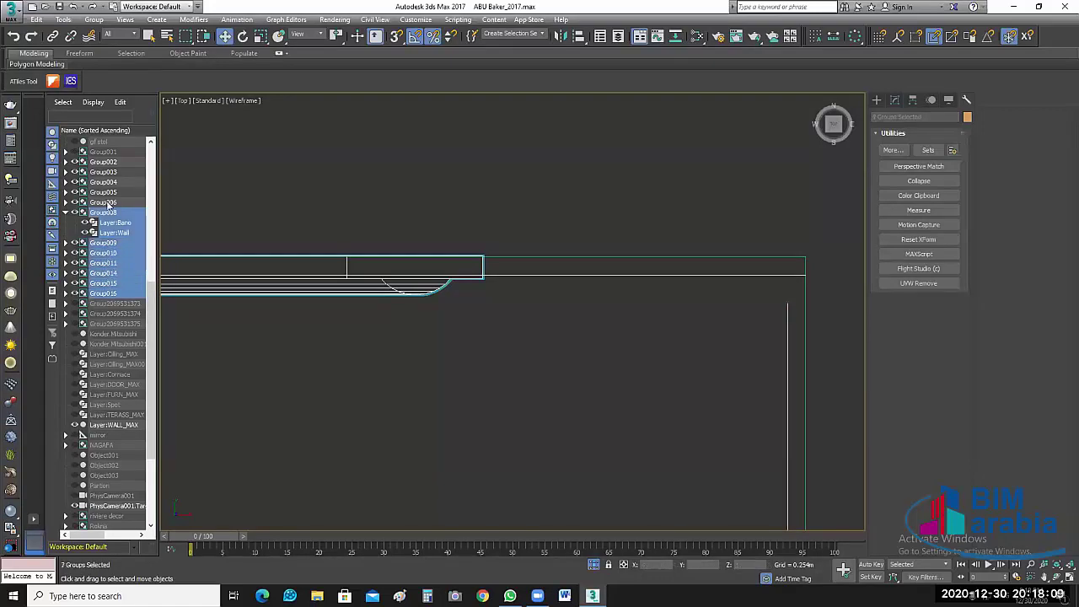
ctrl+click(105, 193)
ctrl+click(105, 182)
ctrl+click(106, 172)
ctrl+click(105, 162)
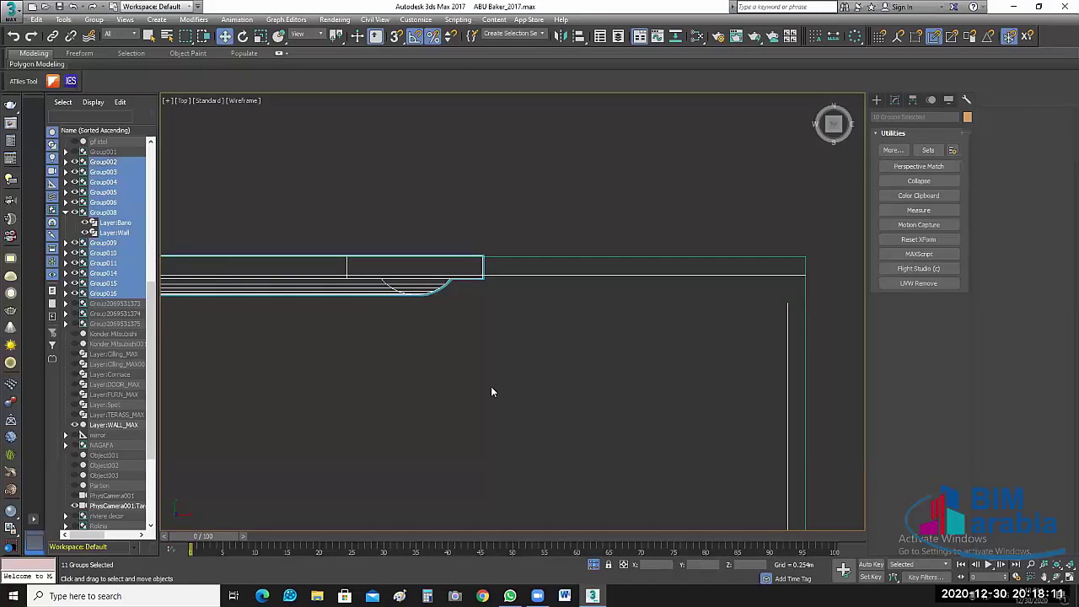
Step: Frame the selected groups, isolate them, and switch to the four-viewport layout
key(z)
scroll(619, 438, down, 2)
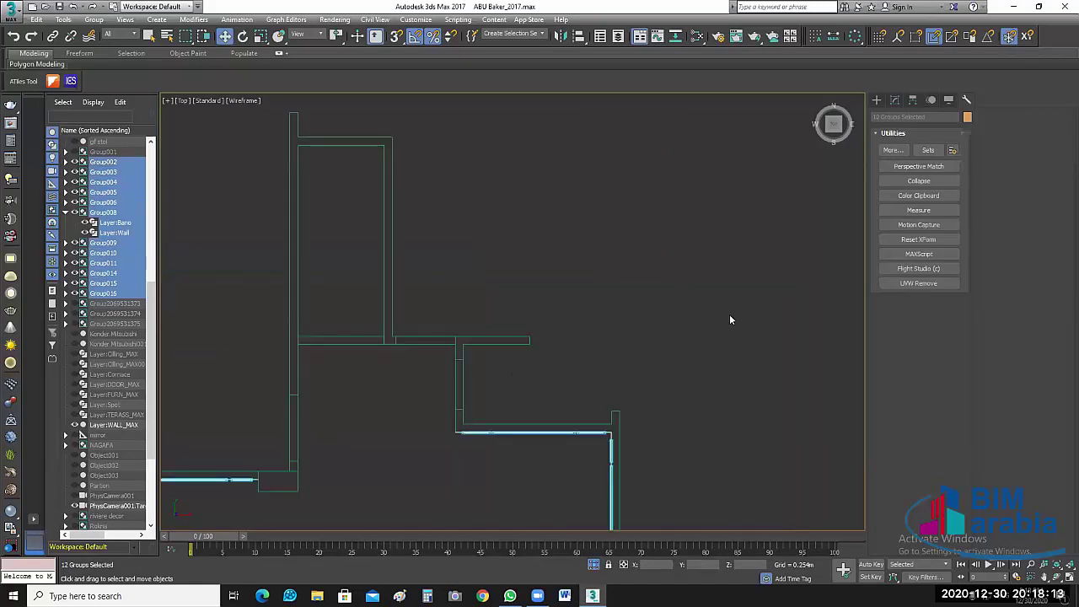
key(z)
middle_drag(173, 321, 146, 270)
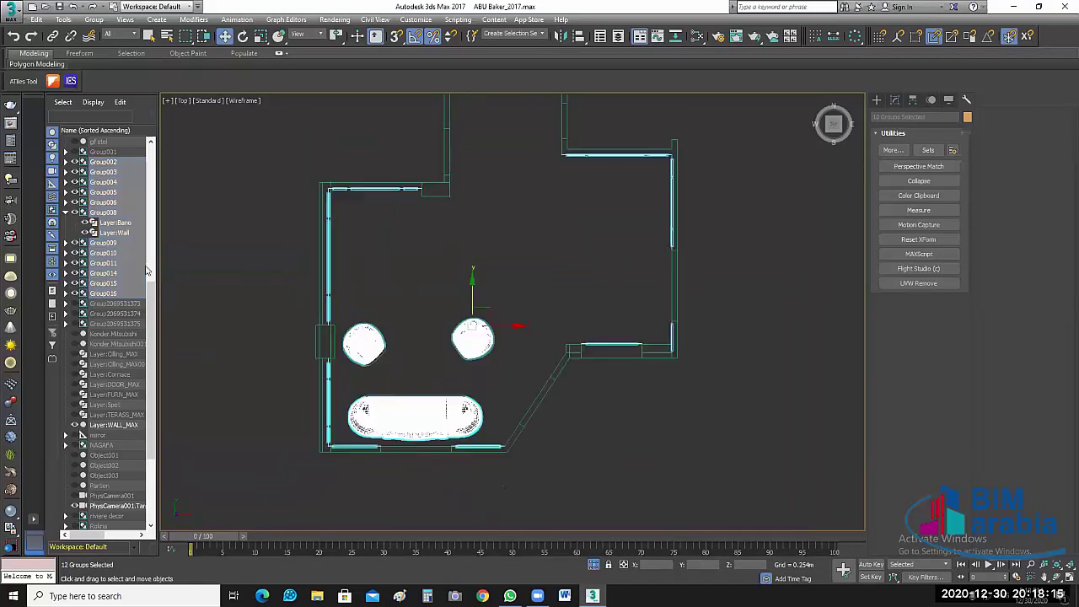
click(593, 565)
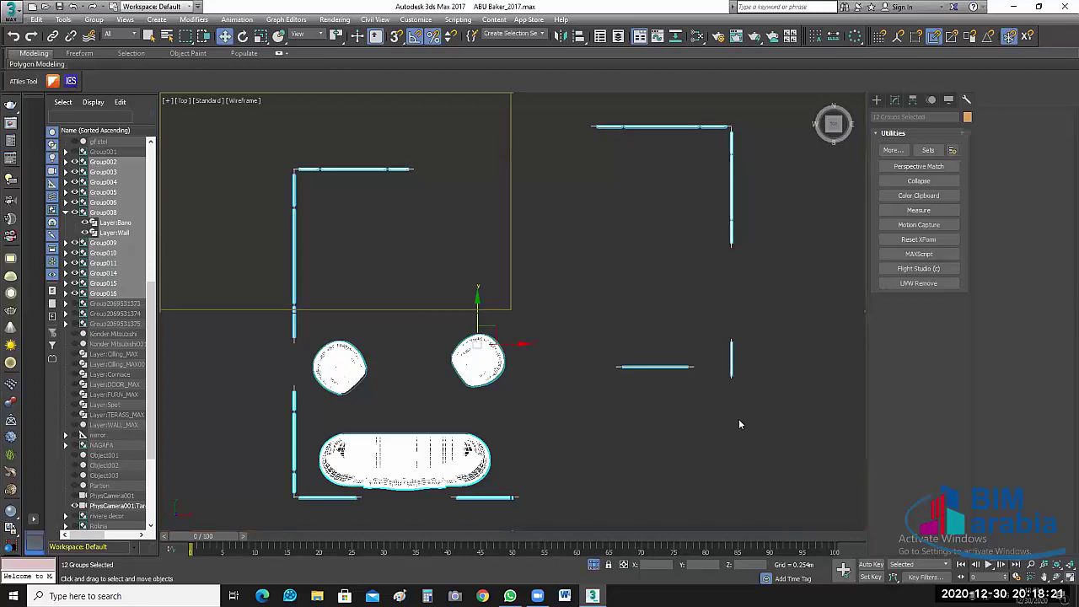
key(alt+w)
Step: Frame the Front view and select the Group002 wall frame
key(z)
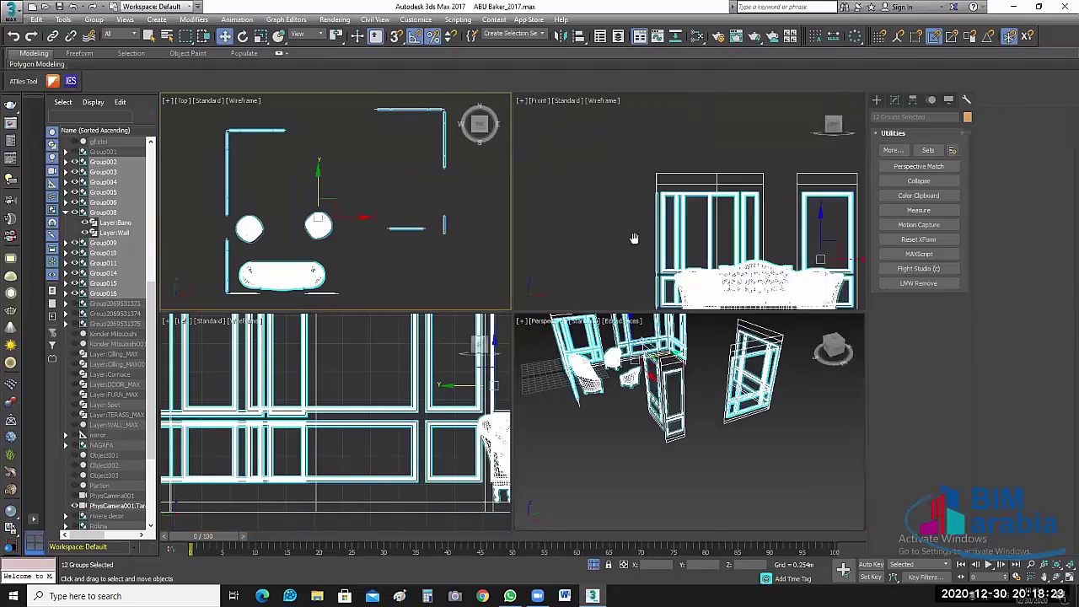
middle_drag(756, 259, 717, 245)
click(700, 207)
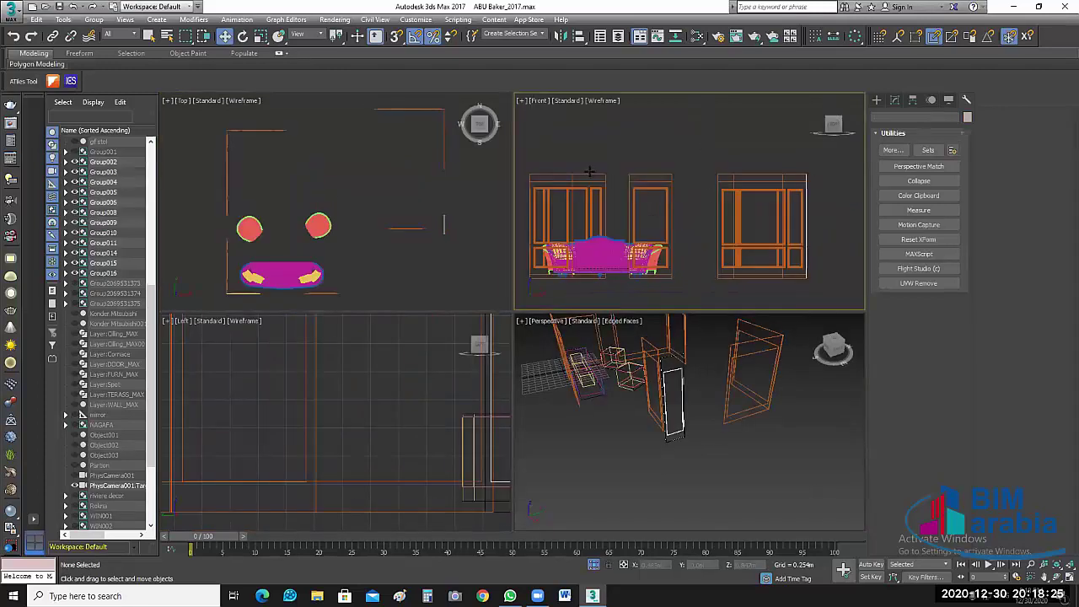
click(600, 179)
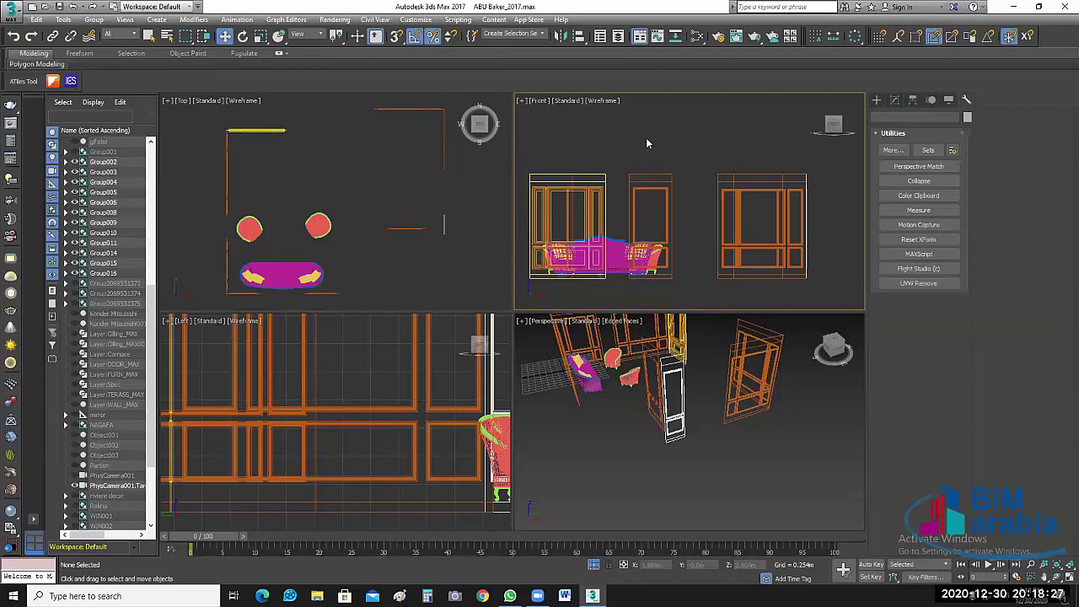
Step: Add the frame groups Group003 through Group011 to the selection, leaving out the round chair
click(95, 21)
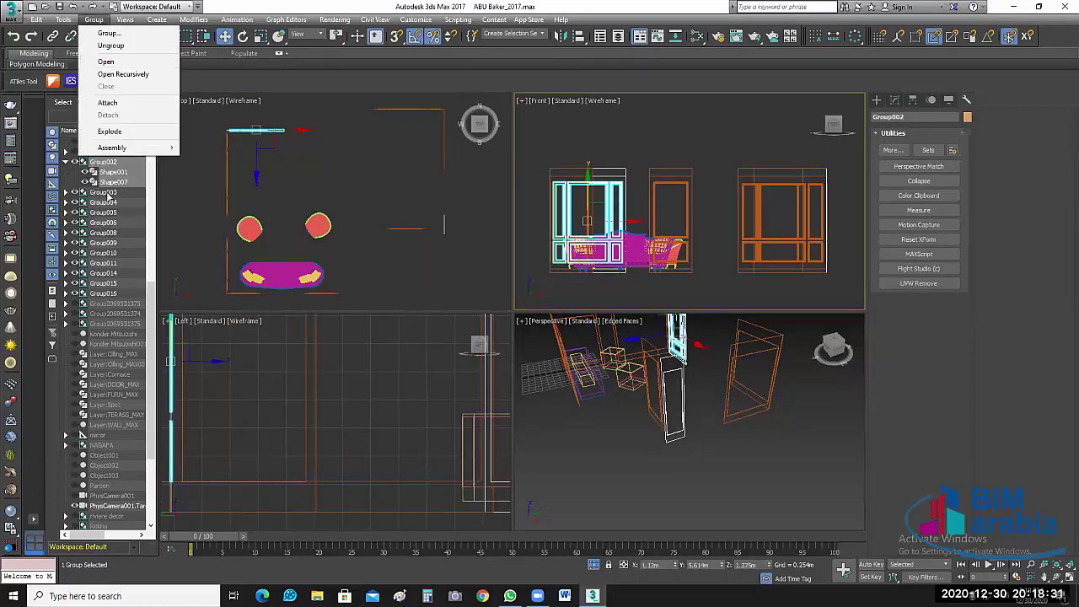
ctrl+click(102, 193)
ctrl+click(102, 202)
ctrl+click(103, 213)
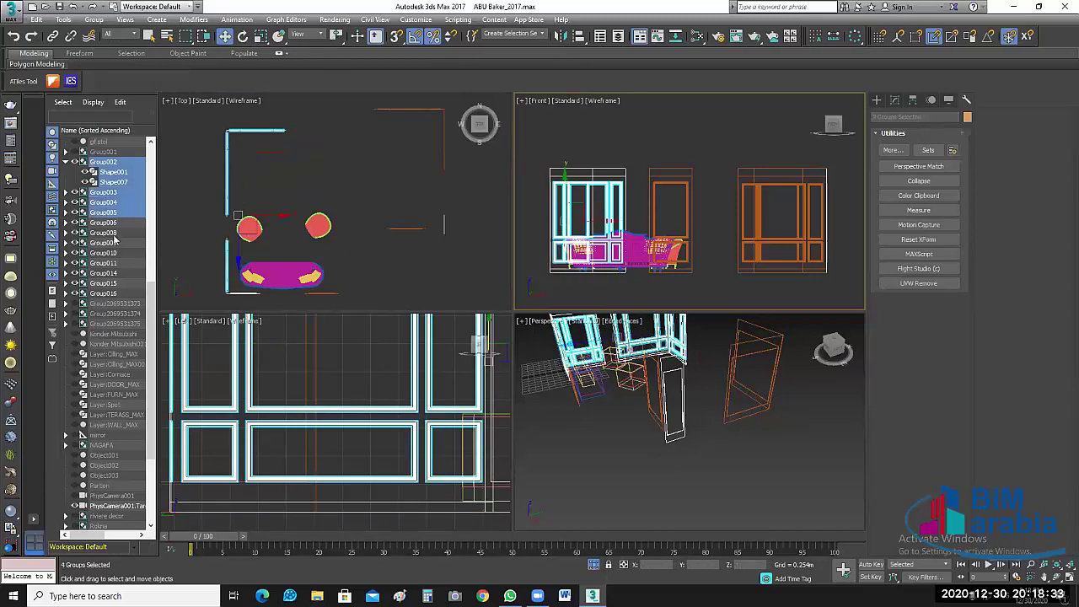
shift+click(123, 263)
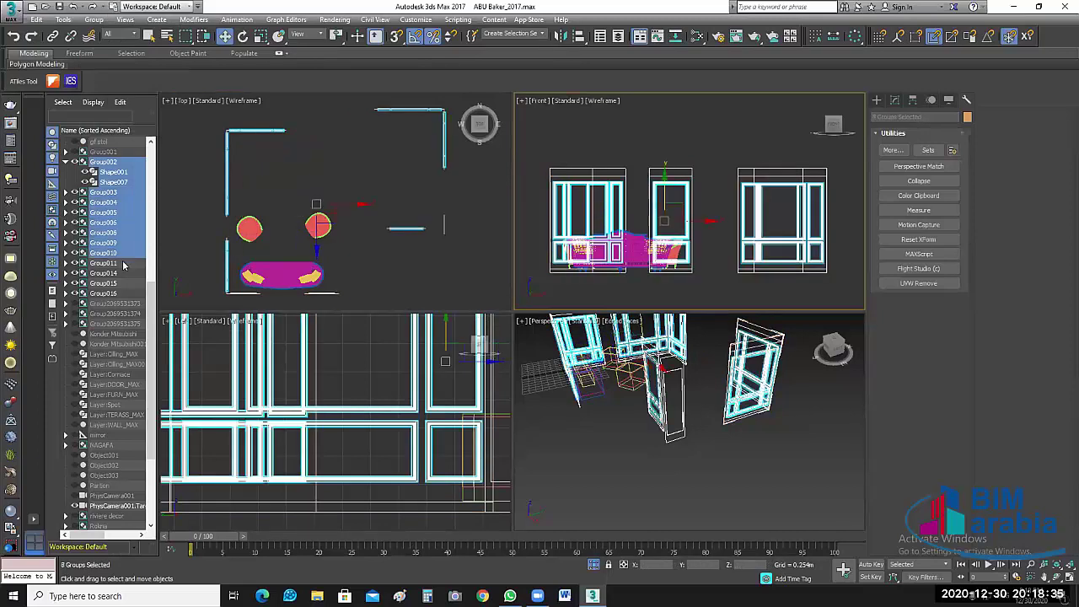
ctrl+click(125, 280)
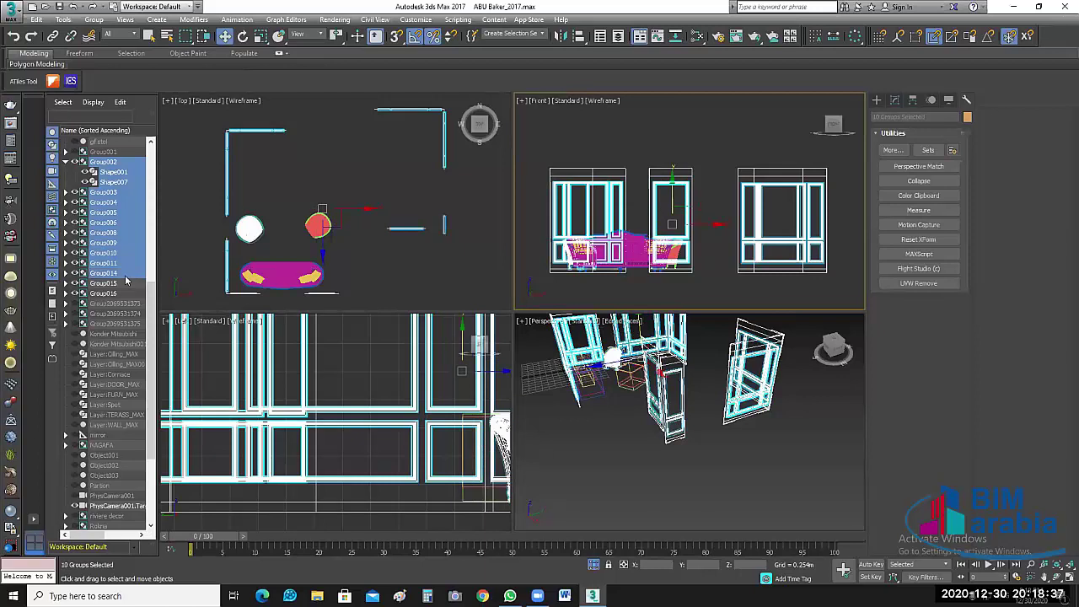
ctrl+click(120, 284)
ctrl+click(121, 289)
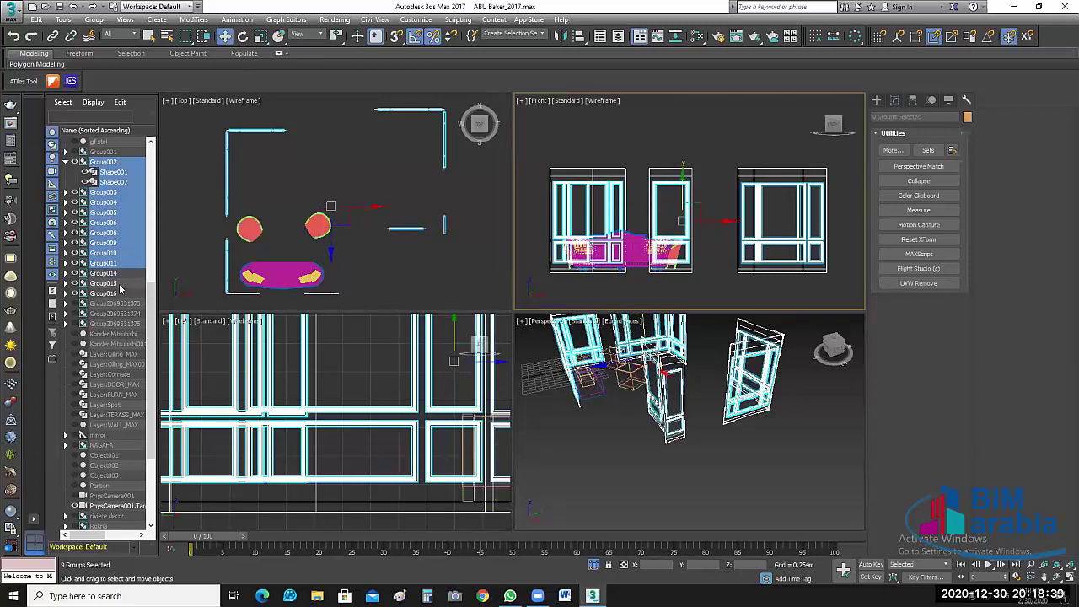
Step: Keep the sofa group out, open the selected groups, and box-select their frame parts
ctrl+click(123, 290)
ctrl+click(123, 291)
ctrl+click(124, 291)
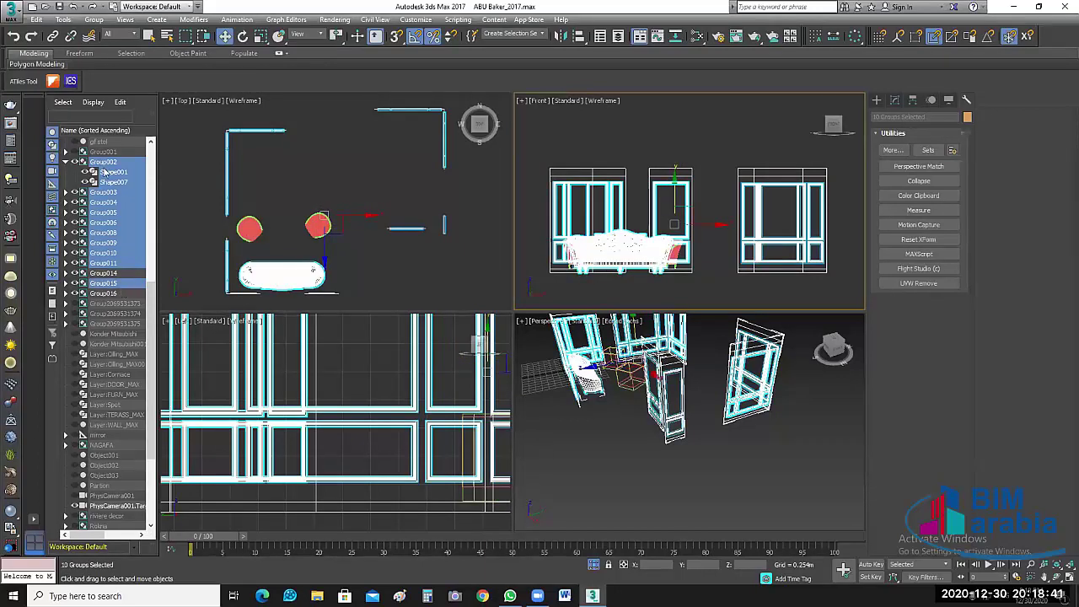
ctrl+click(123, 291)
click(93, 19)
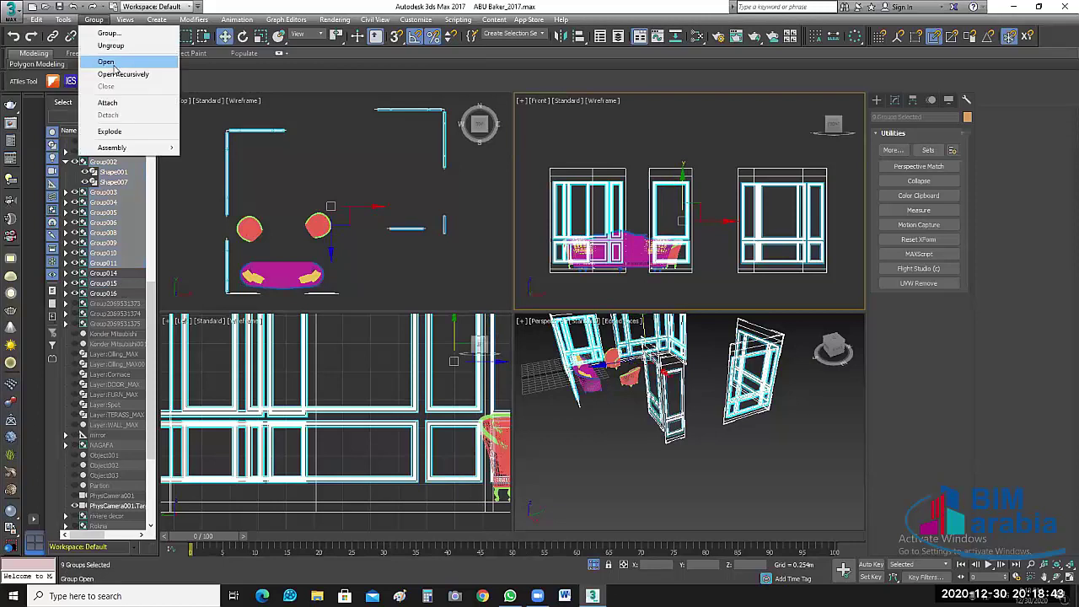
click(114, 63)
drag(846, 151, 546, 182)
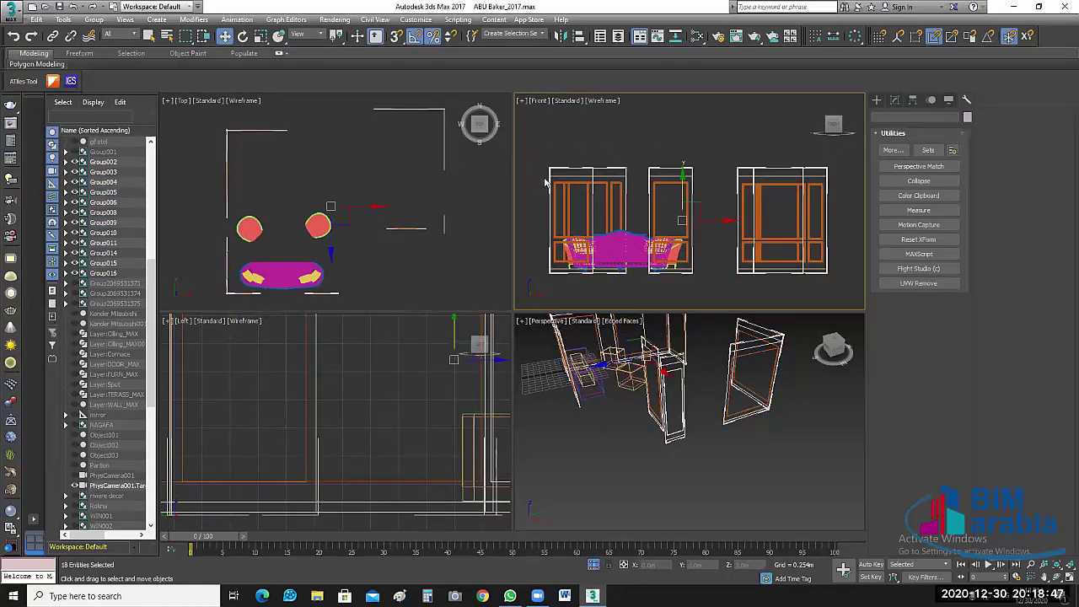
Step: Delete the 18 extra selected objects and check the individual frames in the Front view
key(Delete)
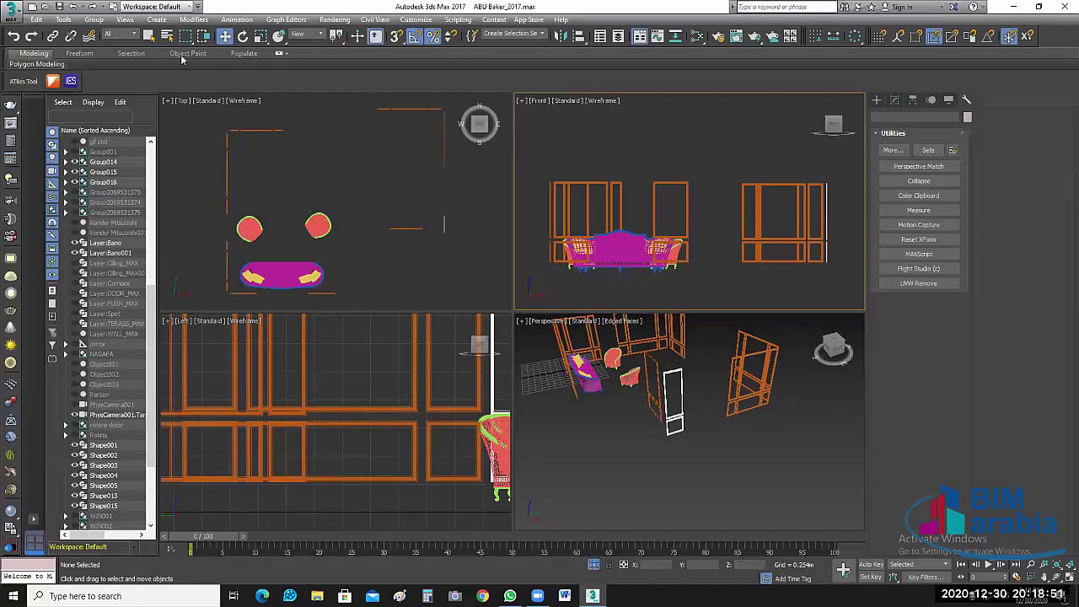
click(93, 19)
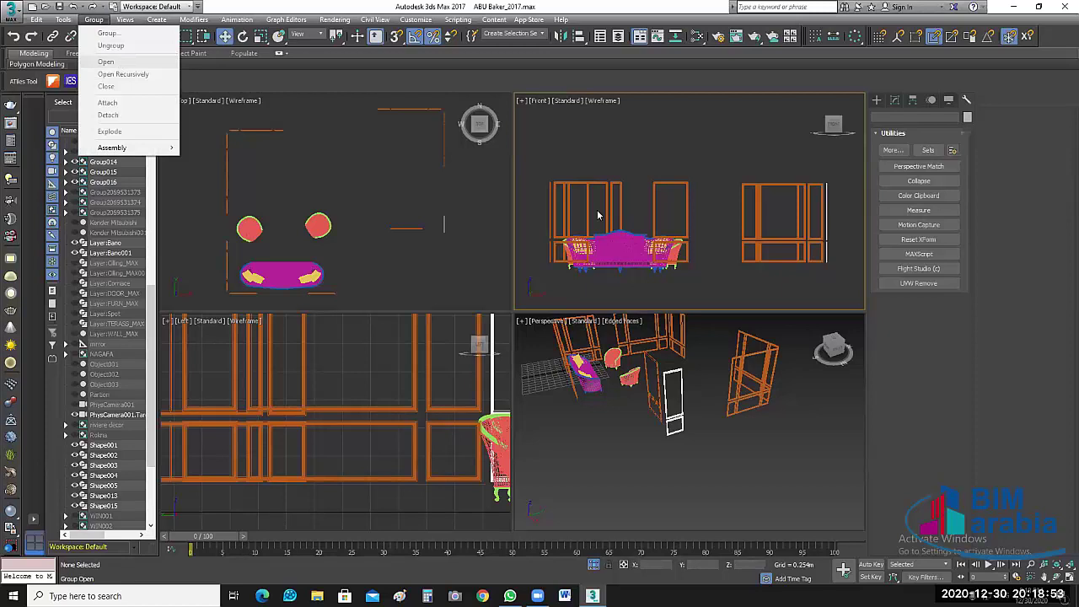
drag(848, 164, 506, 199)
click(94, 19)
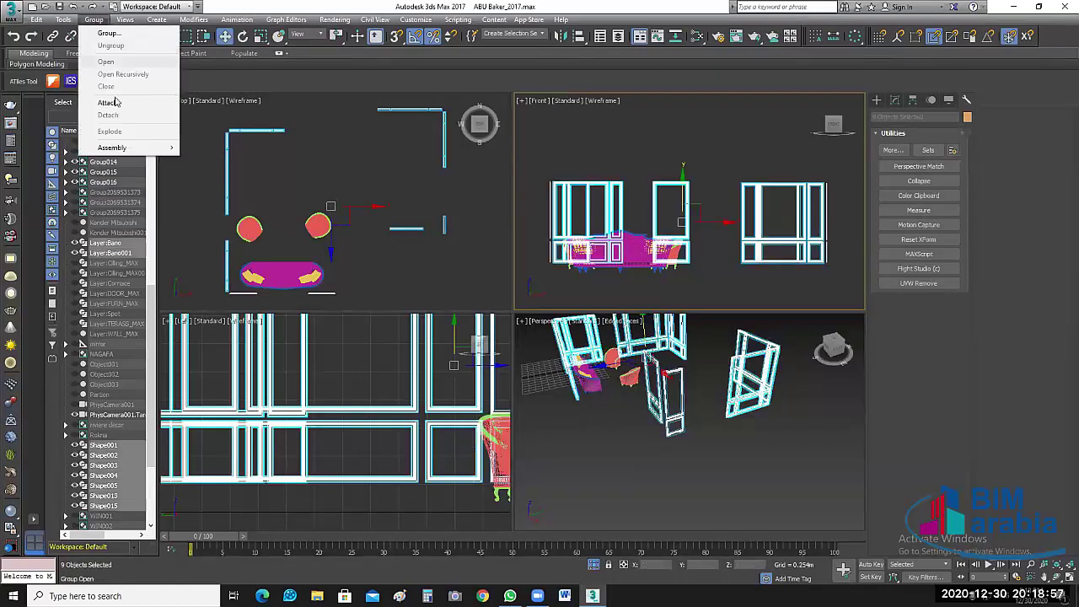
click(673, 184)
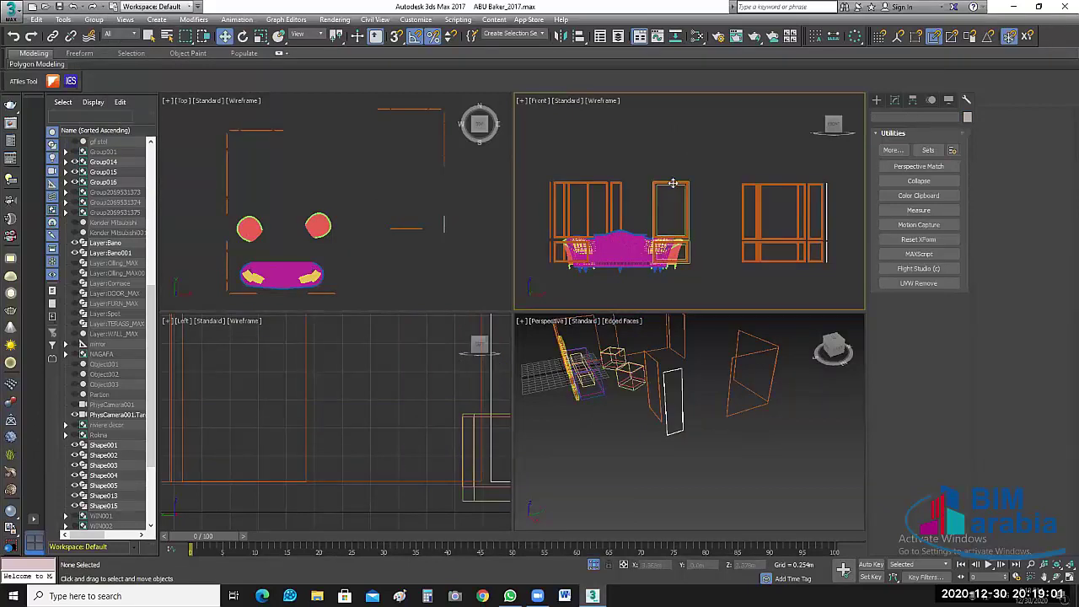
click(672, 184)
key(alt+g)
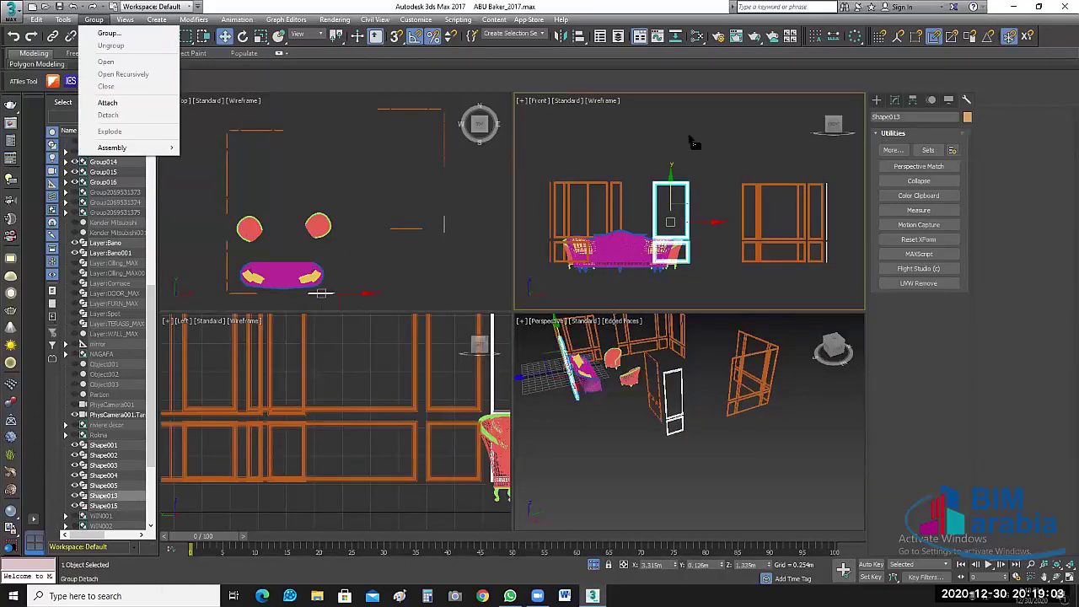
click(619, 183)
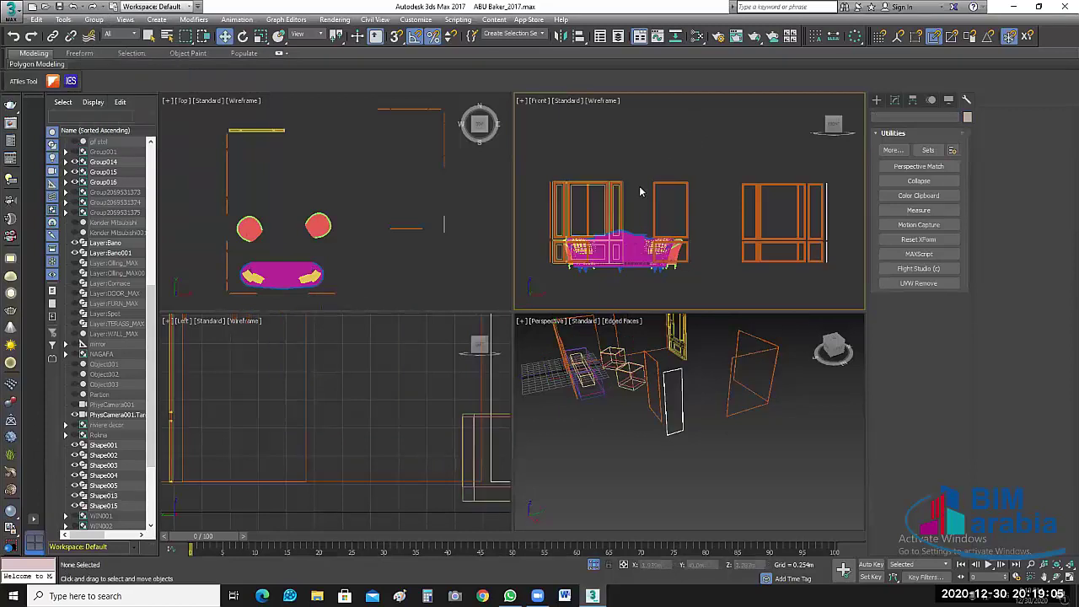
click(622, 187)
click(837, 168)
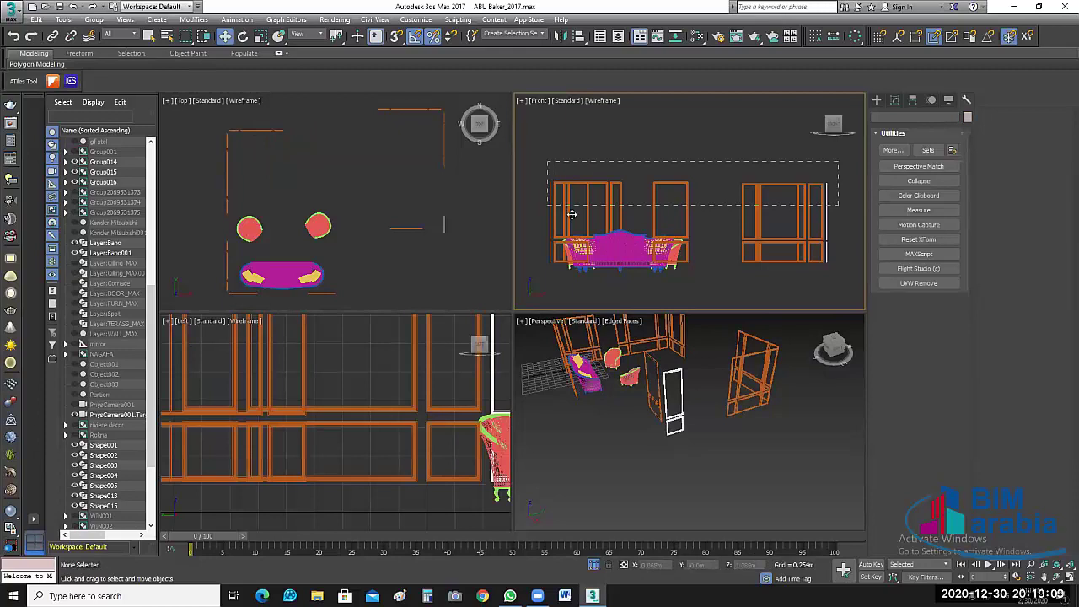
Step: Select all nine wall frames and group them under the name BANO
key(ctrl+a)
click(94, 19)
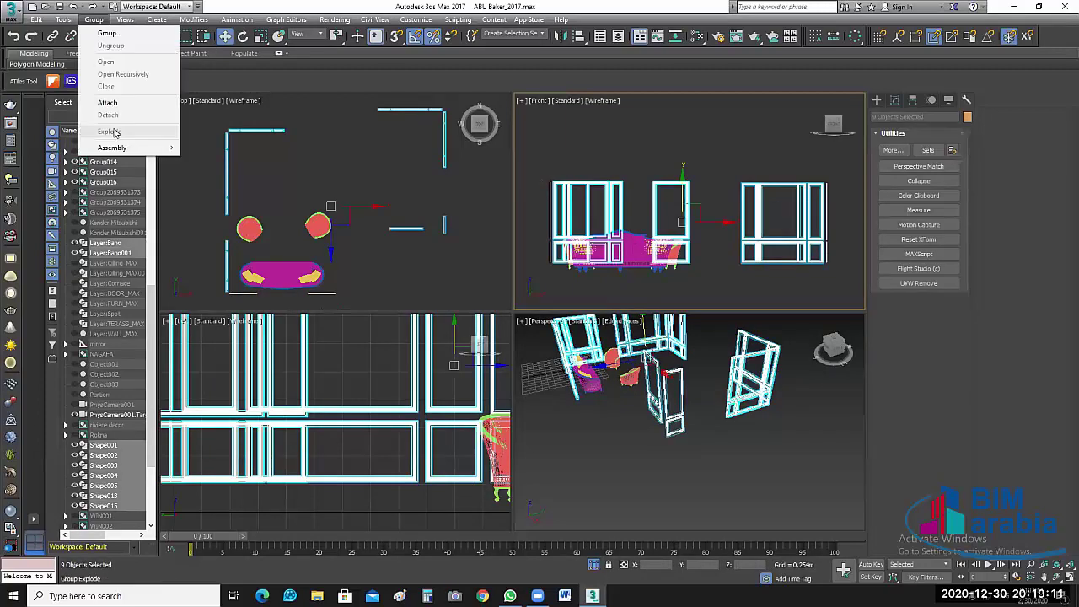
click(124, 20)
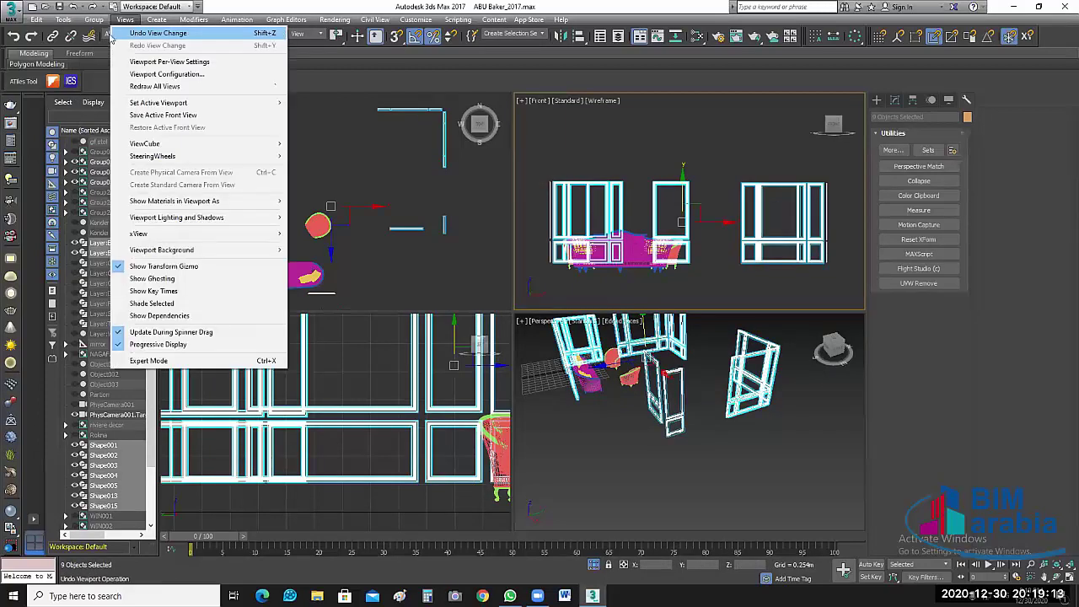
key(Escape)
click(94, 19)
click(109, 32)
text(BANO)
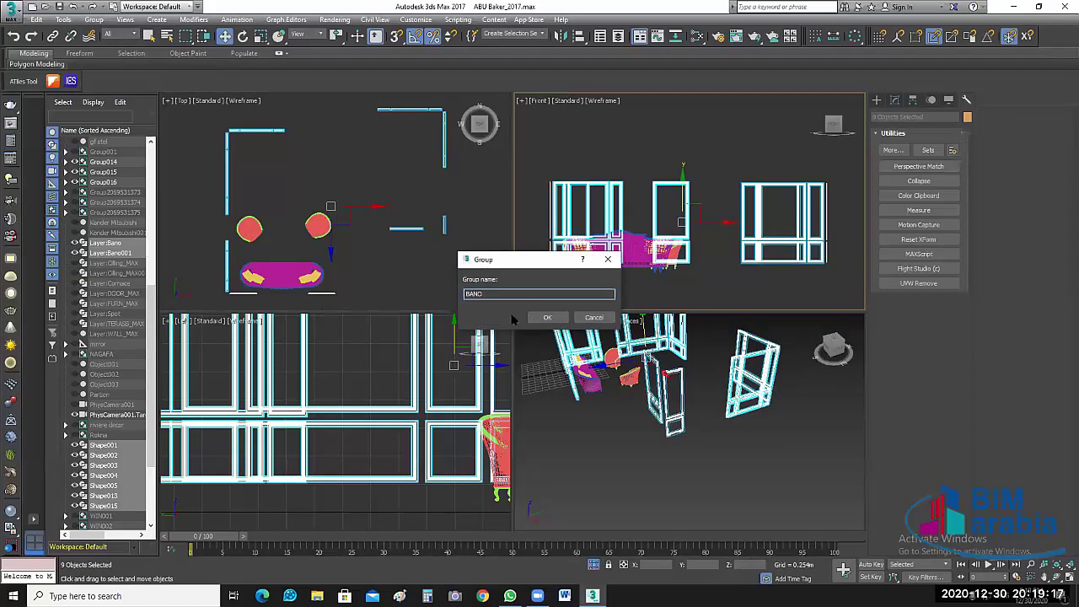
click(555, 319)
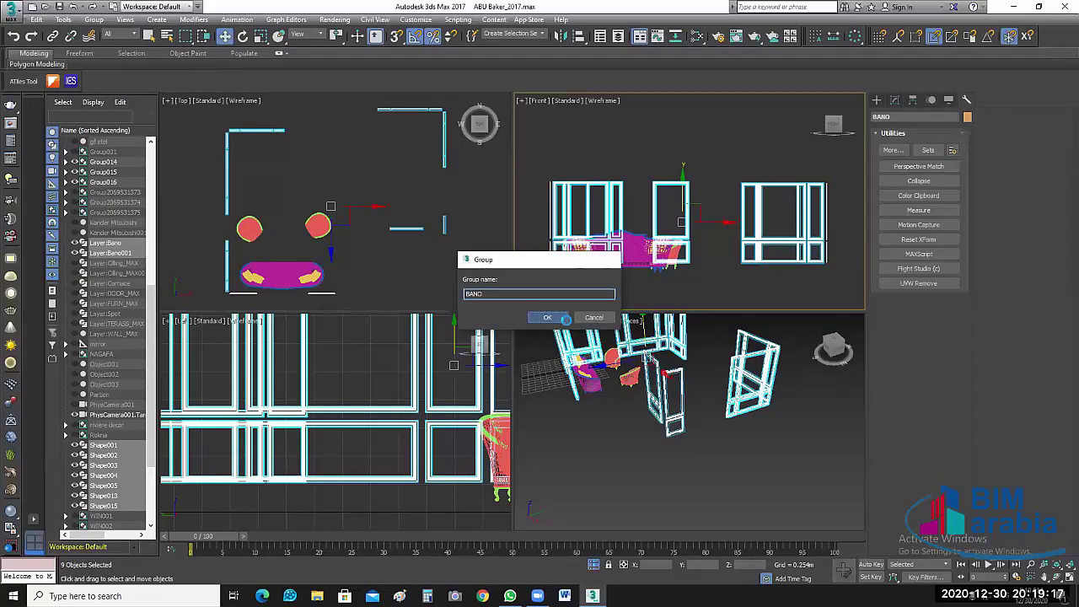
click(645, 525)
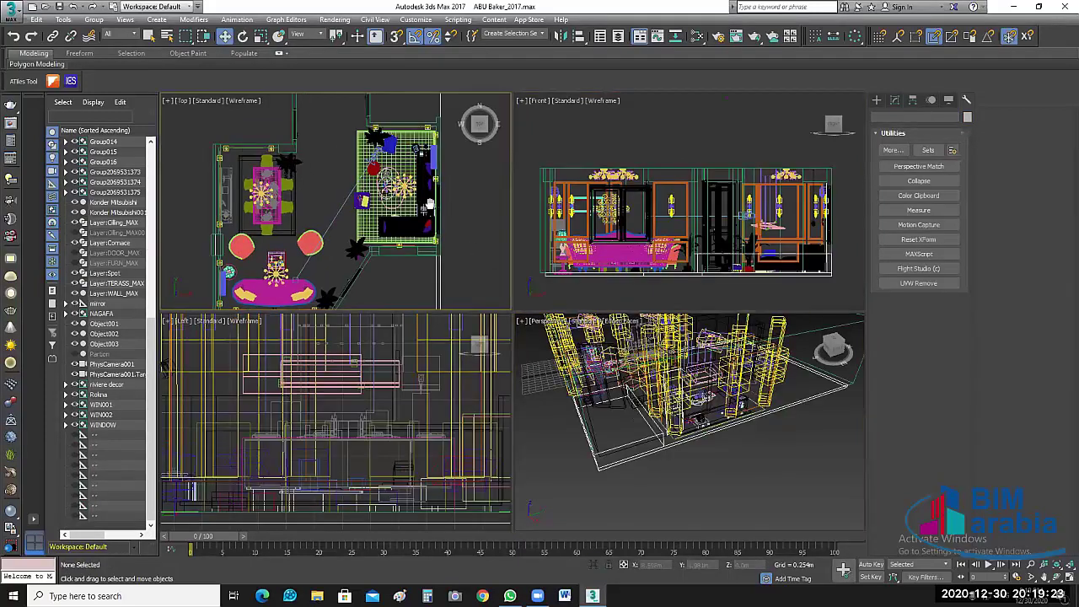
Step: Unhide the Cilling_MAX00 ceiling layer in the Scene Explorer
mouse_move(462, 223)
middle_down()
mouse_move(483, 235)
mouse_move(475, 238)
middle_up()
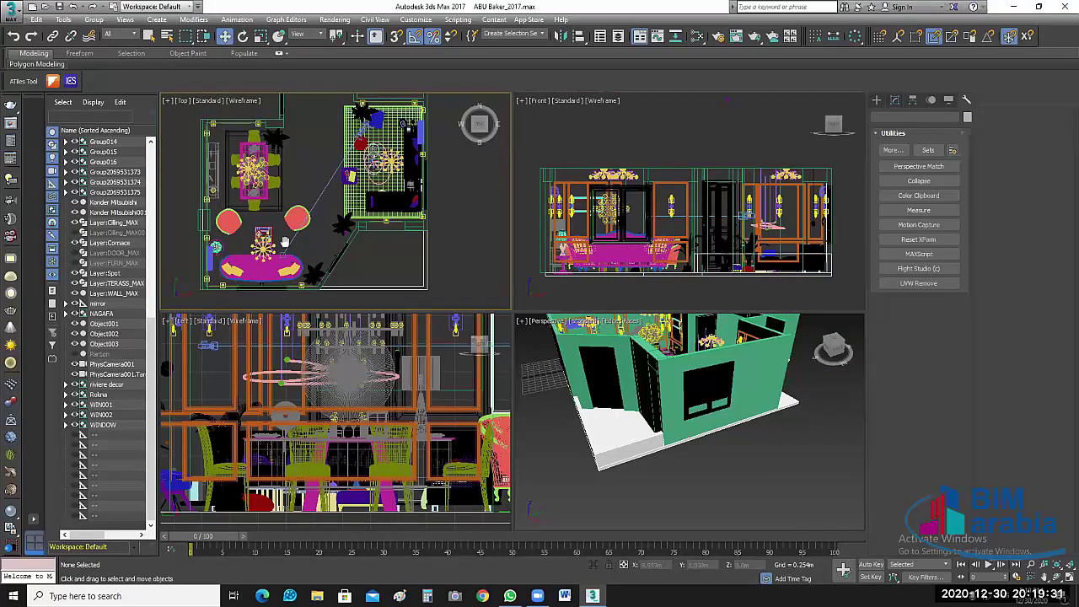
scroll(278, 268, down, 3)
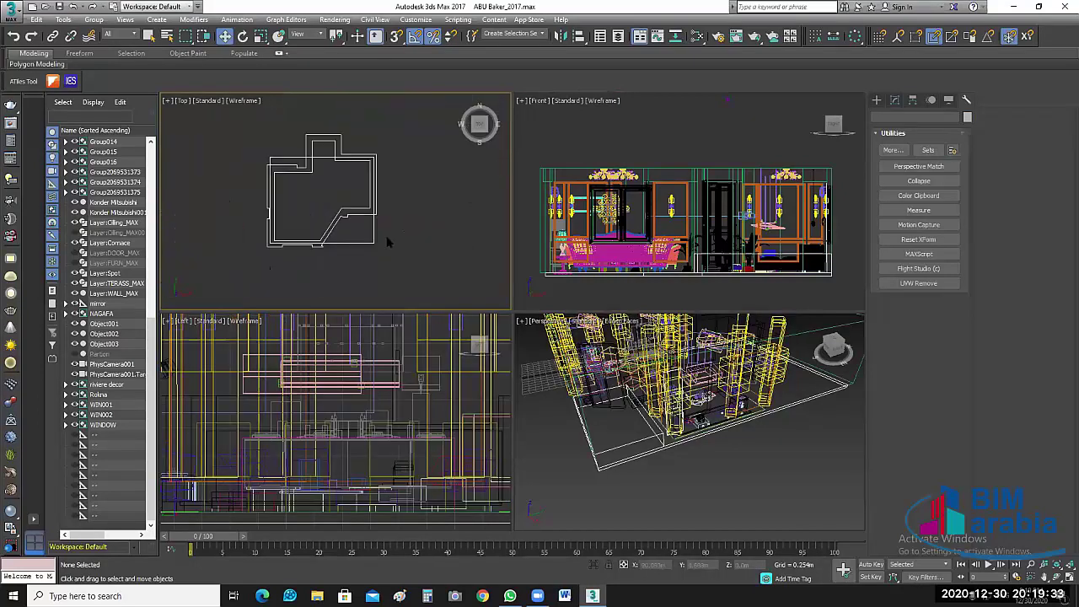
scroll(388, 243, down, 3)
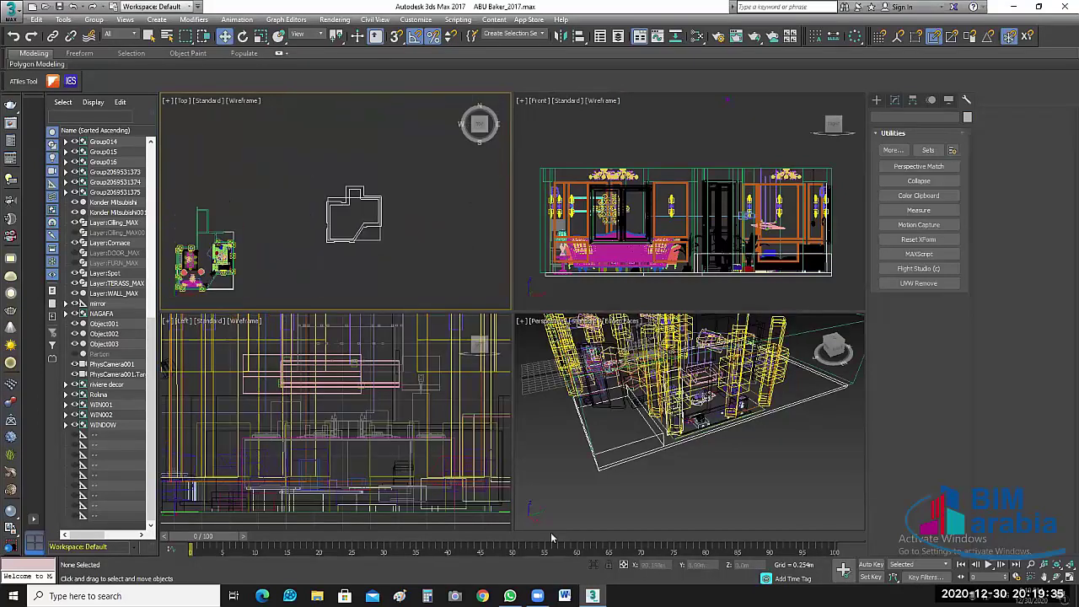
click(74, 232)
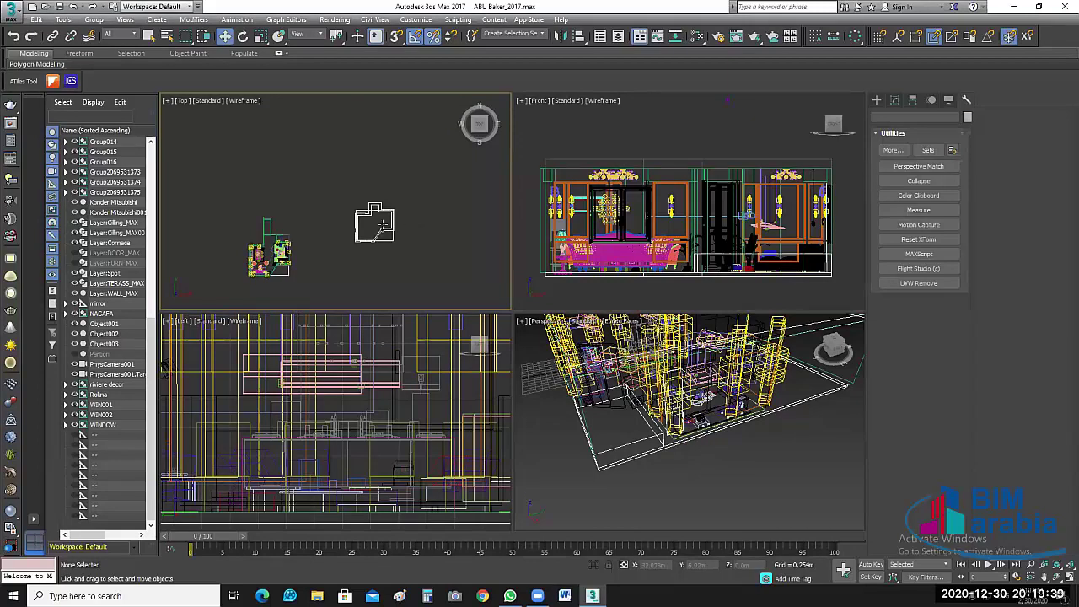
Step: Recentre the floor plan in the Top view, save the scene, and switch to File Explorer
scroll(385, 226, up, 5)
middle_drag(386, 229, 437, 187)
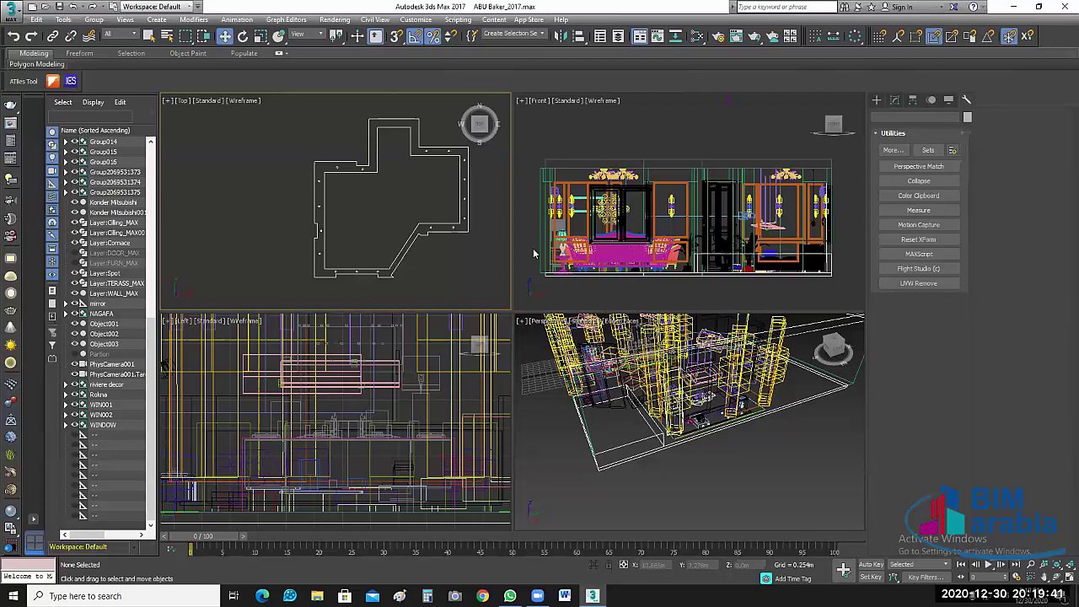
mouse_move(472, 193)
middle_down()
mouse_move(399, 234)
mouse_move(402, 197)
mouse_move(389, 195)
middle_up()
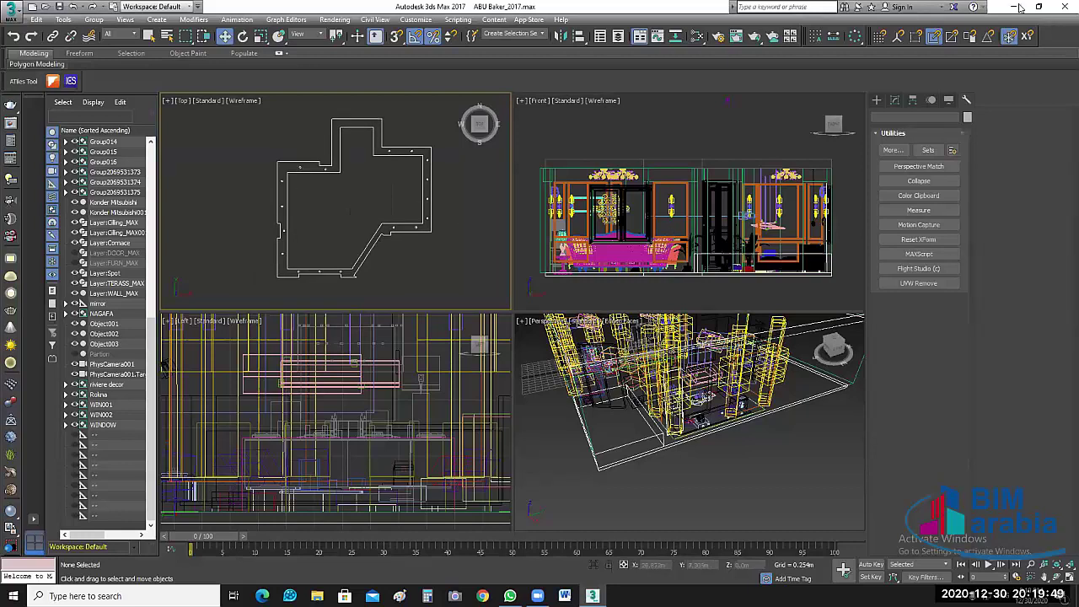
click(58, 7)
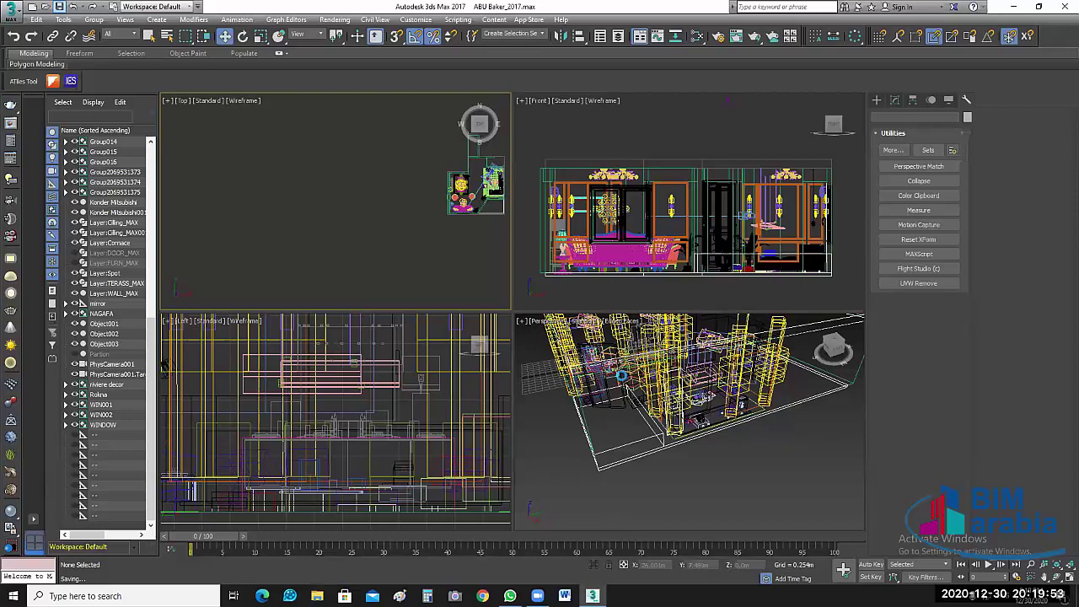
key(super+e)
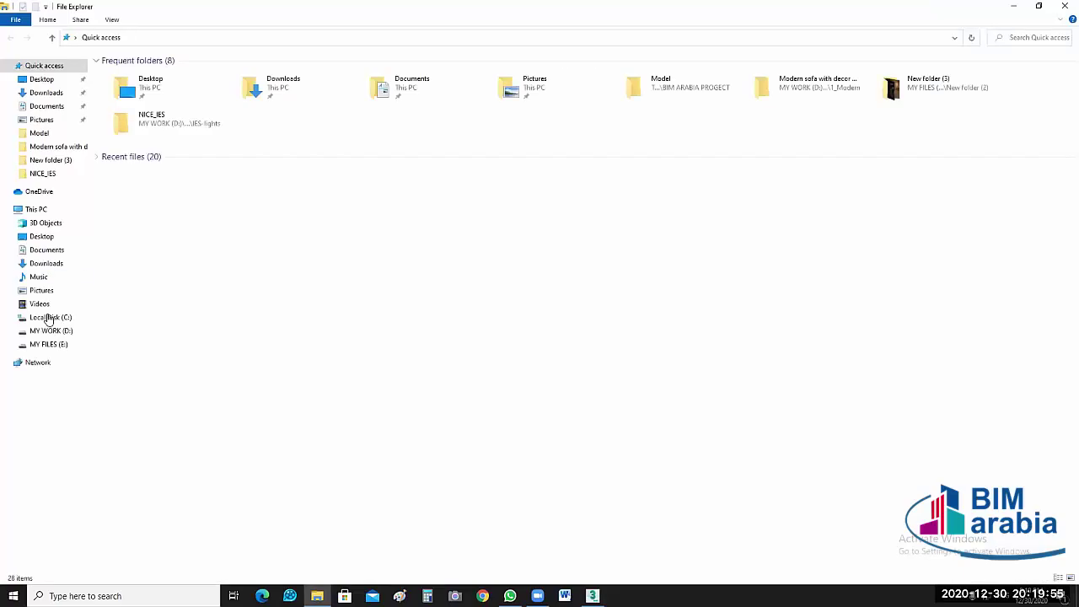
Step: Browse D:\My Cources\MAX\MODEL\Light\spot\spots and open toch-svet-1.jpg
click(50, 330)
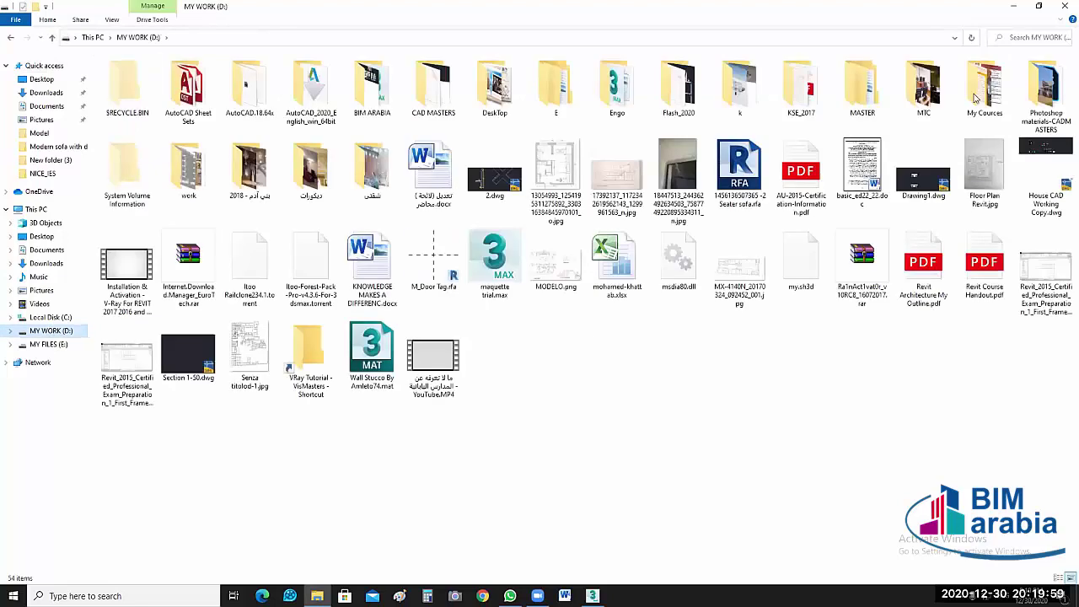
double_click(1008, 99)
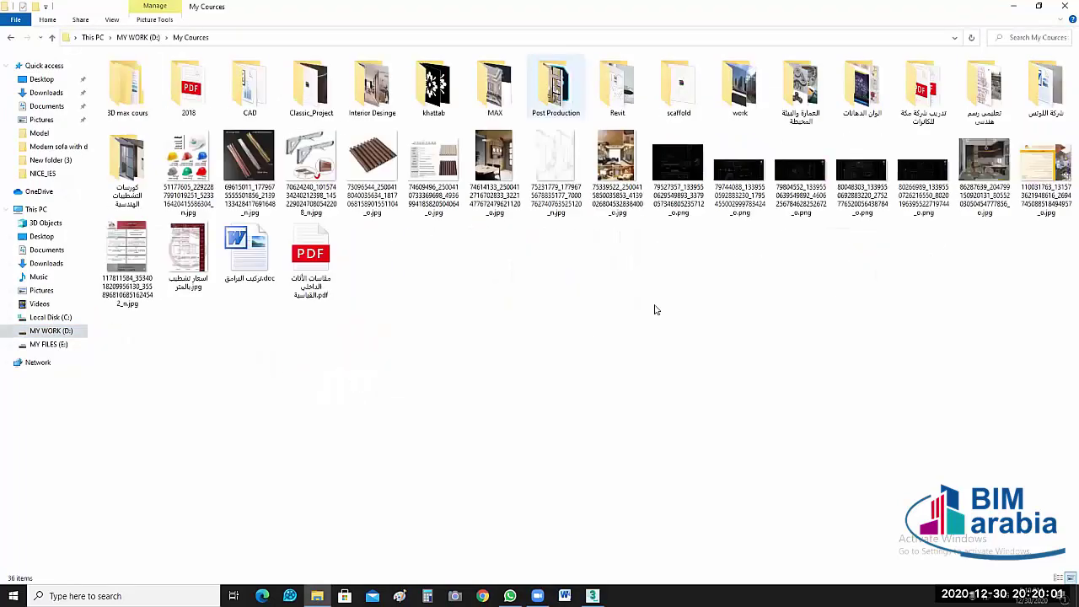
key(Return)
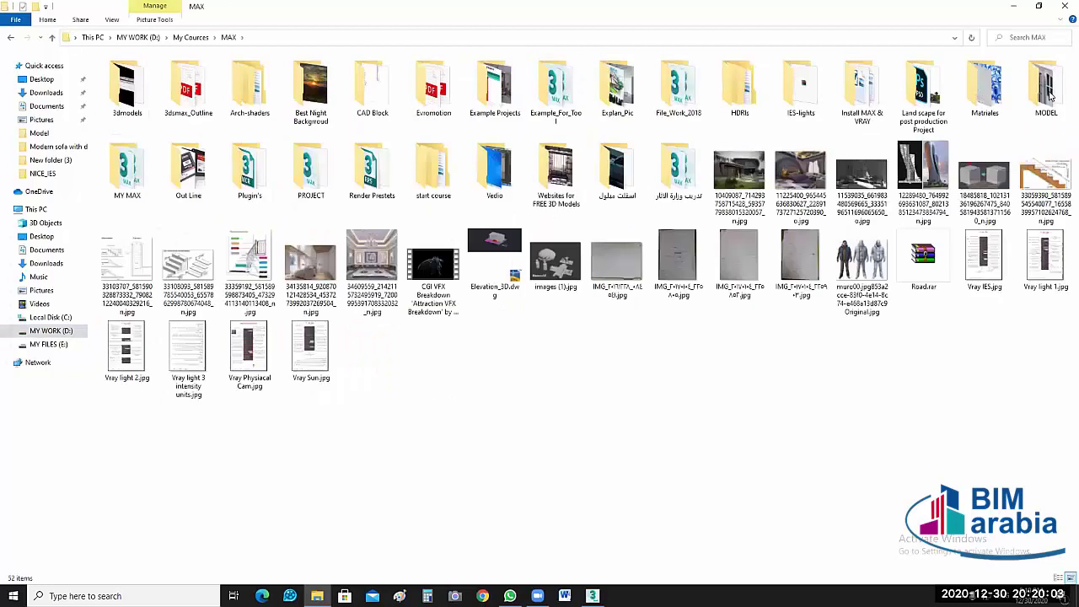
text(model)
key(Return)
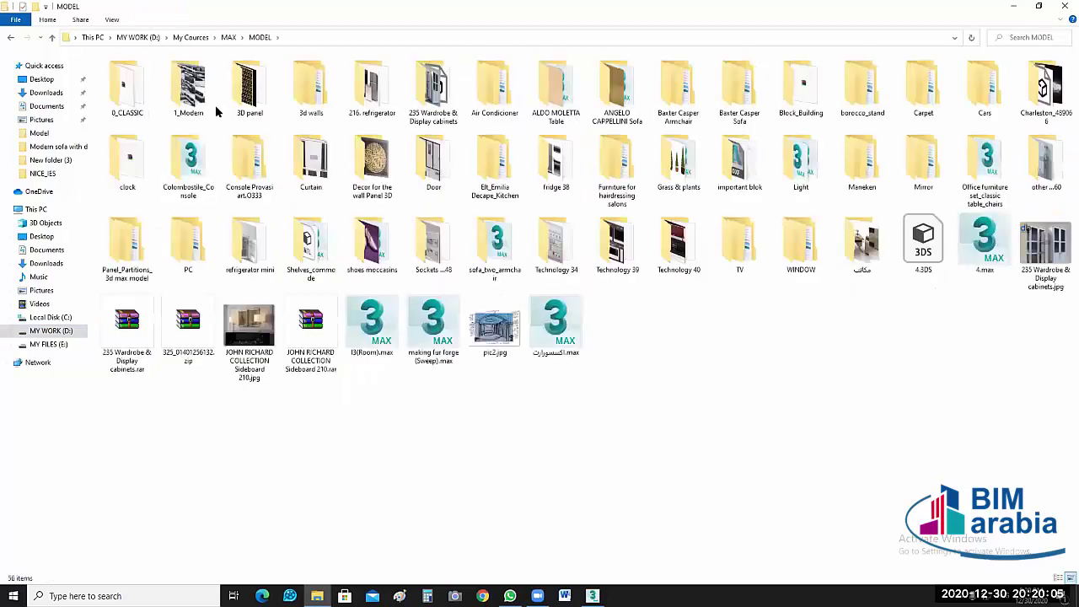
text(l)
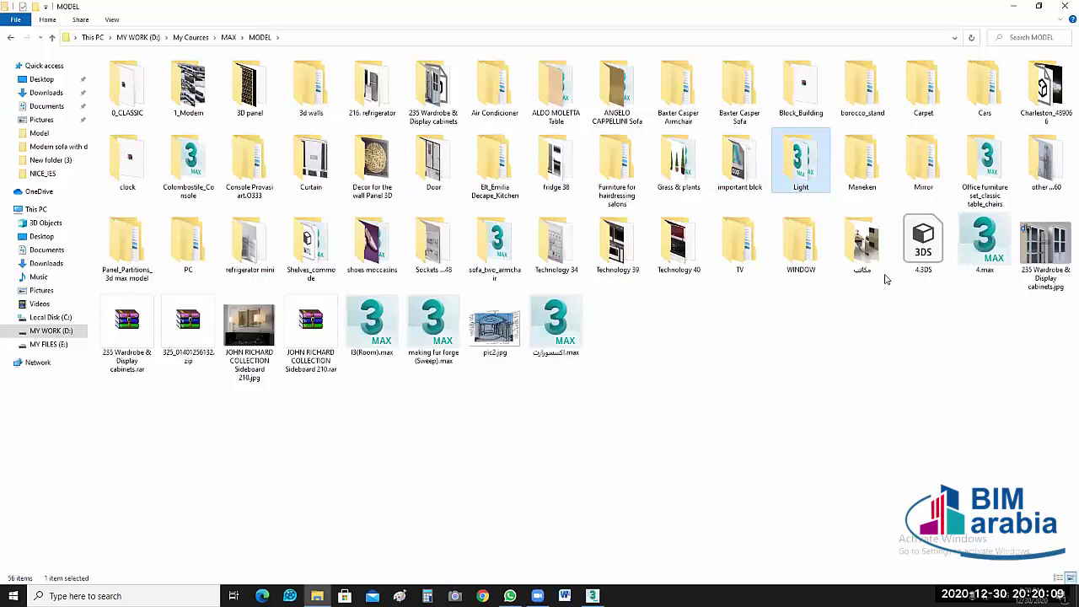
key(Return)
text(sp)
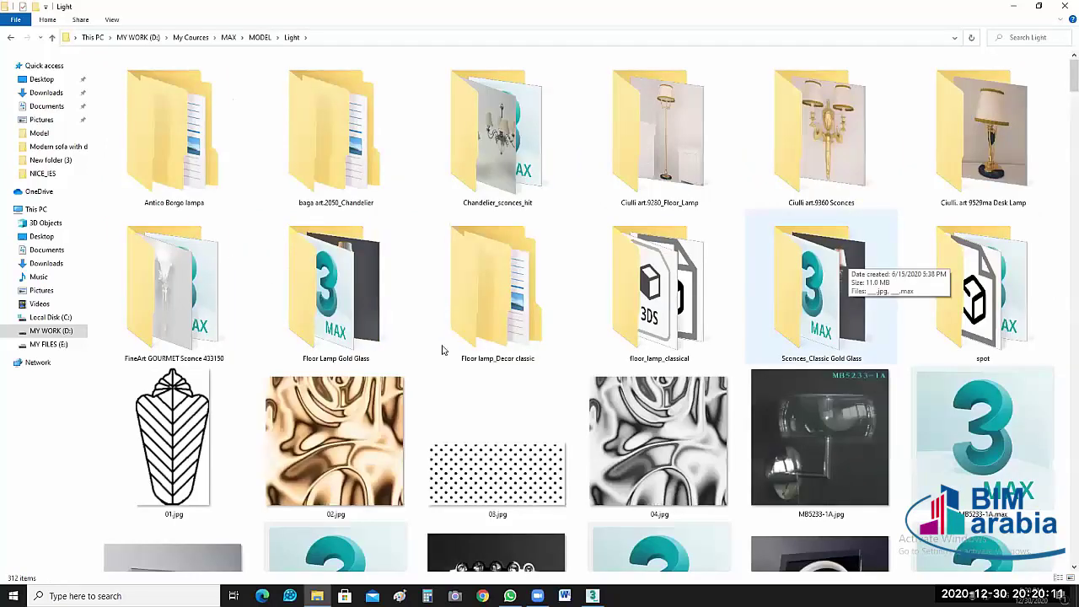
key(Return)
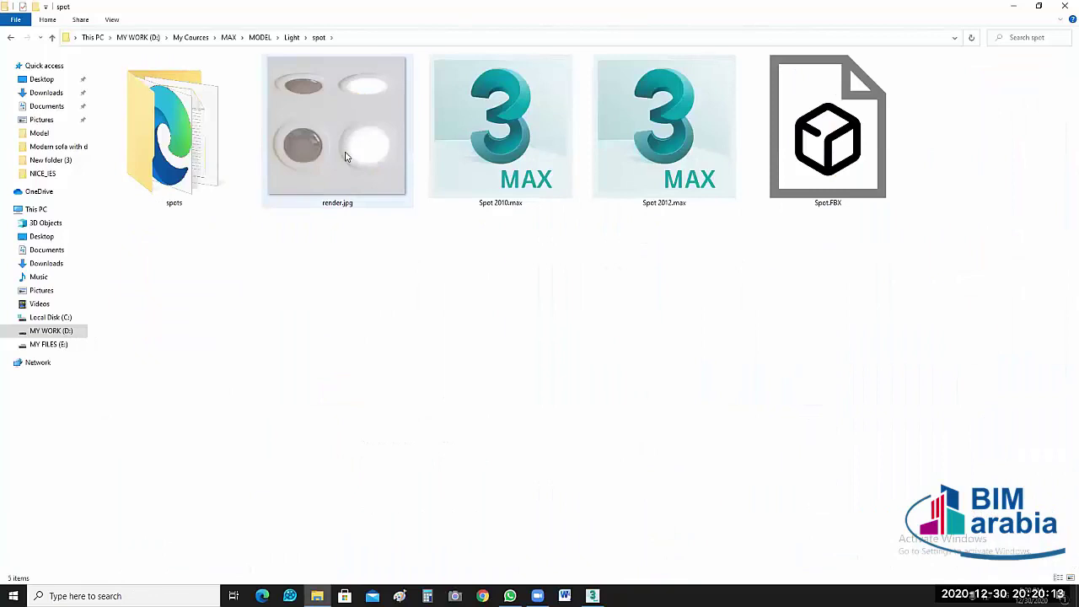
double_click(198, 147)
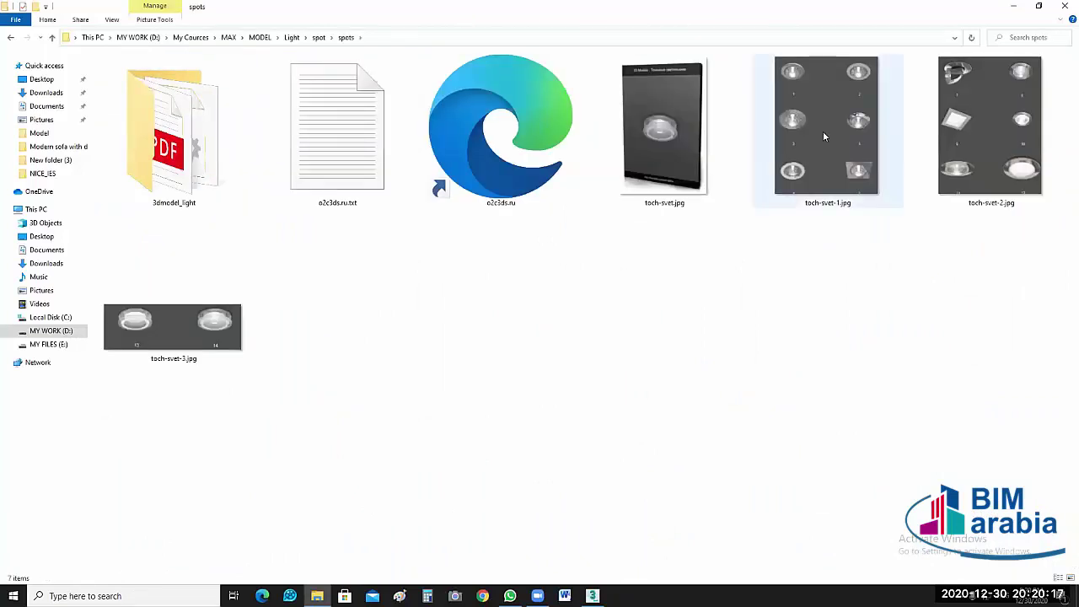
double_click(825, 136)
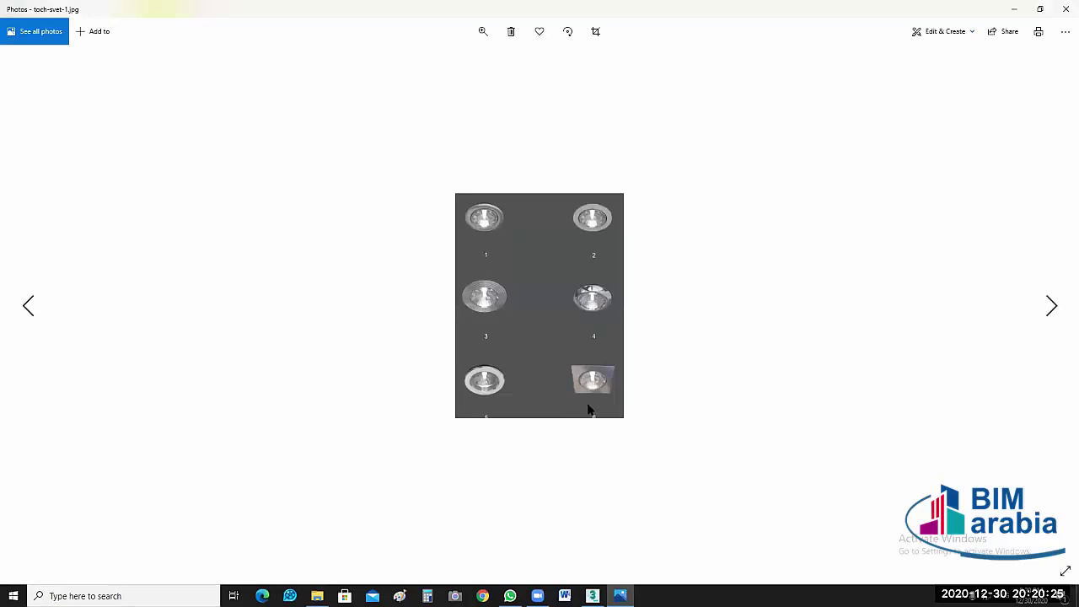
Step: Zoom into the catalogue image to compare spot lamps 1–6, then close Photos
ctrl+scroll(584, 393, up, 1)
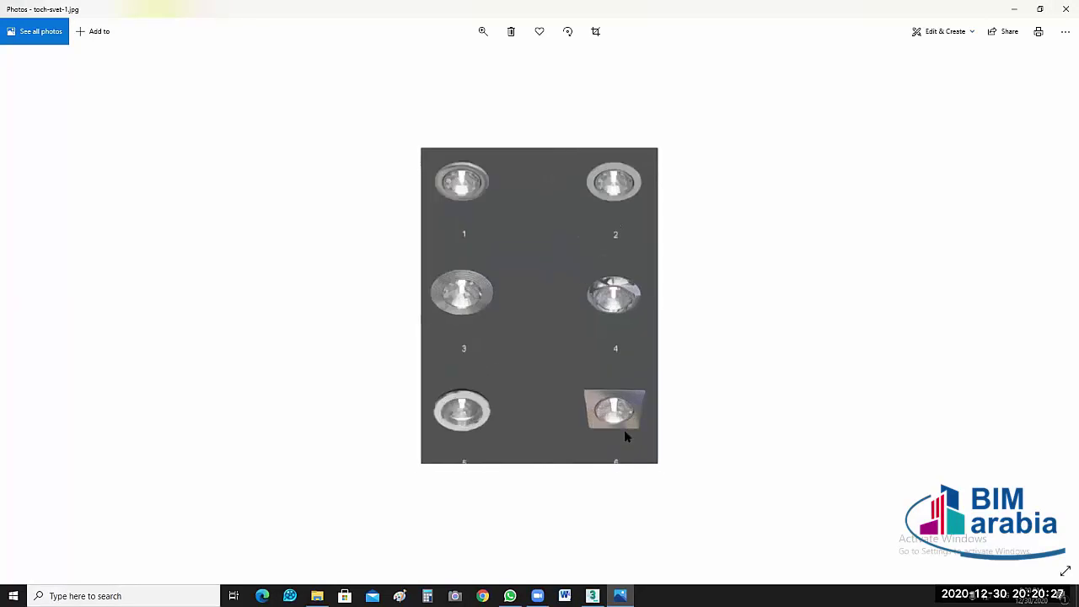
ctrl+scroll(626, 436, up, 1)
click(626, 293)
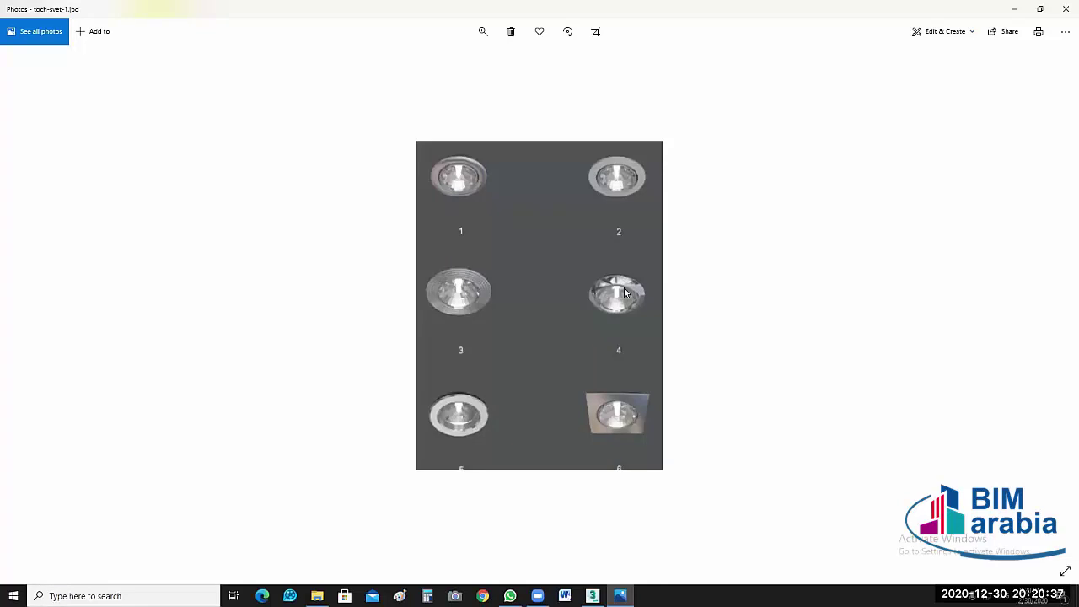
click(461, 274)
click(624, 300)
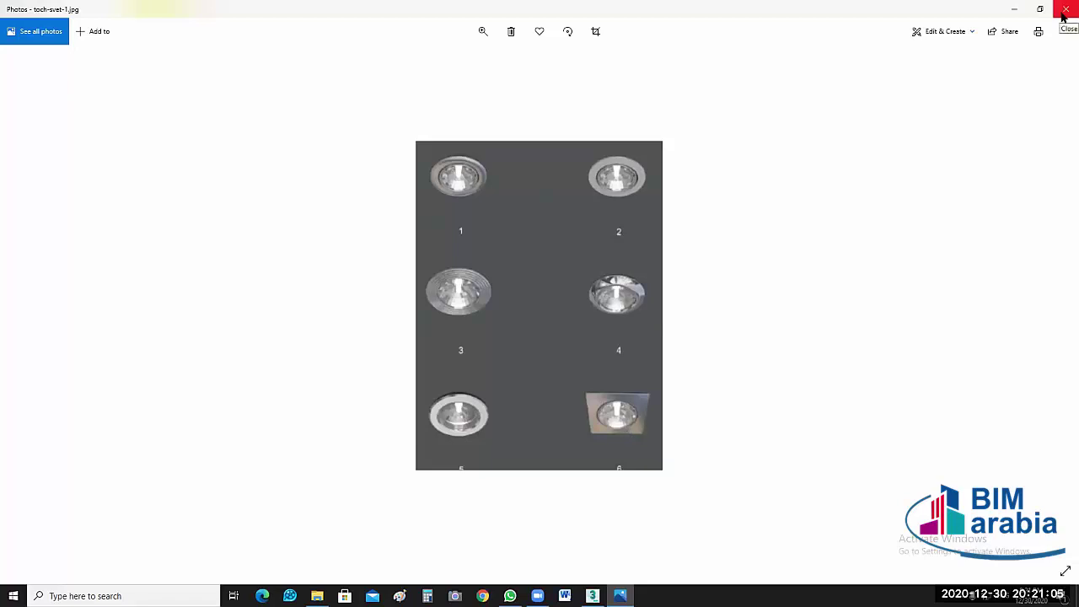
click(1064, 17)
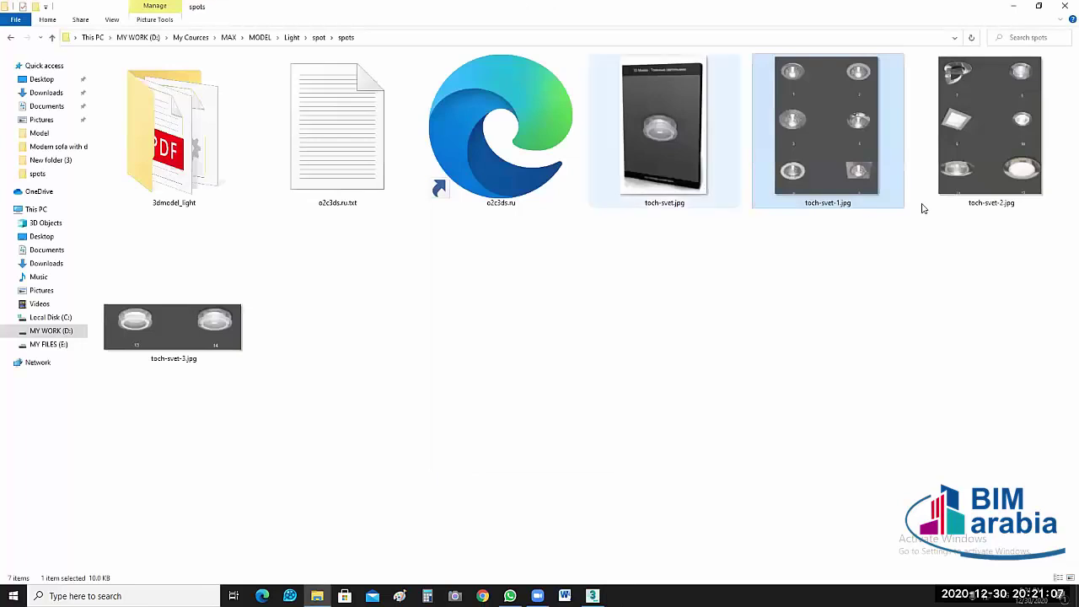
Step: Find the 6.obj lamp model in 3dmodel_light\obj and copy it
double_click(216, 167)
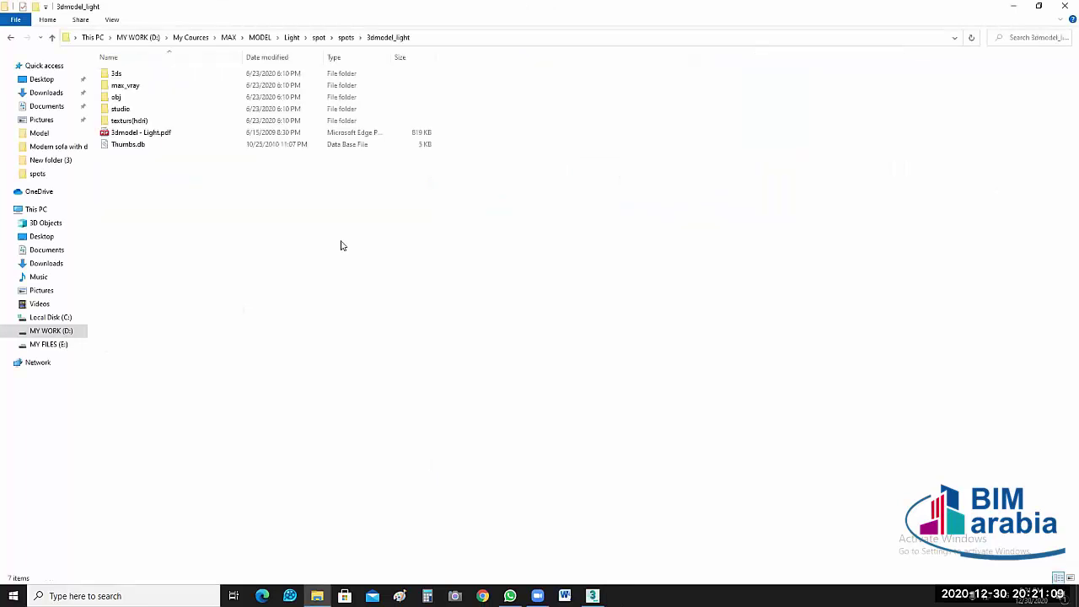
mouse_move(116, 97)
double_click(128, 100)
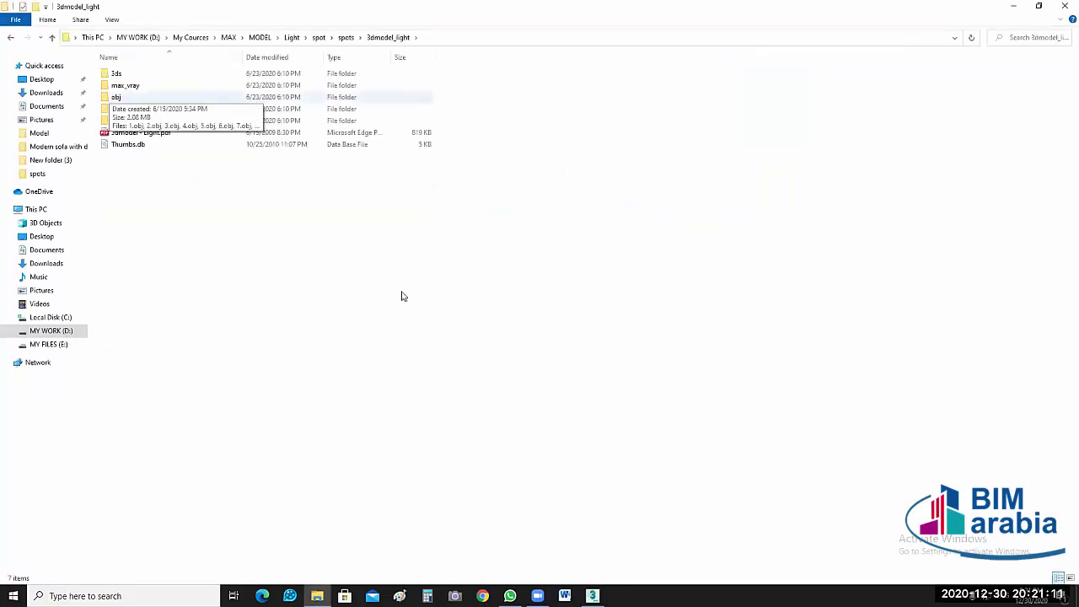
click(10, 38)
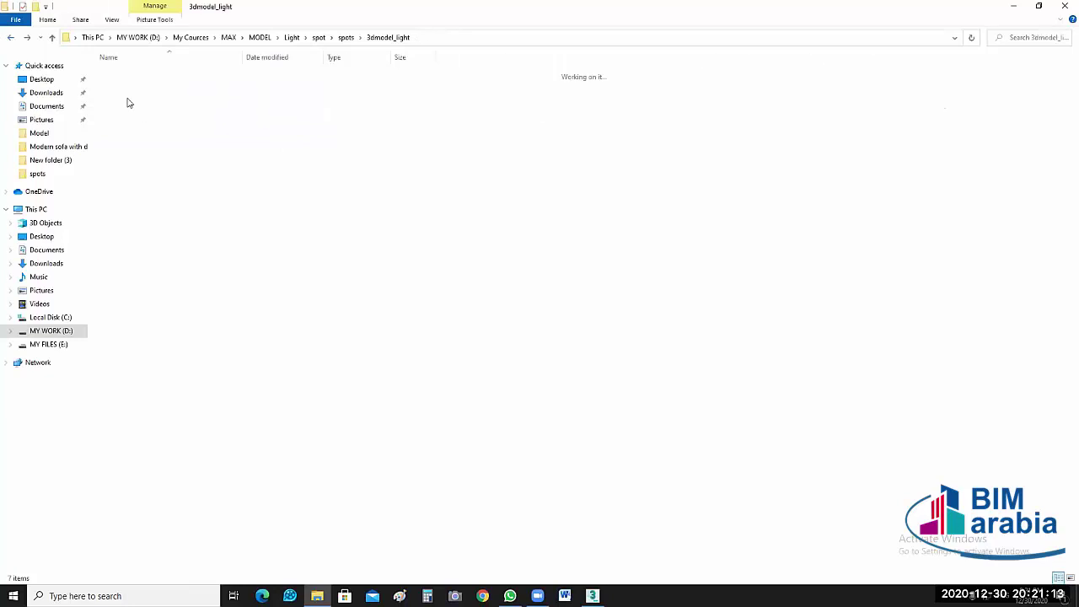
double_click(126, 87)
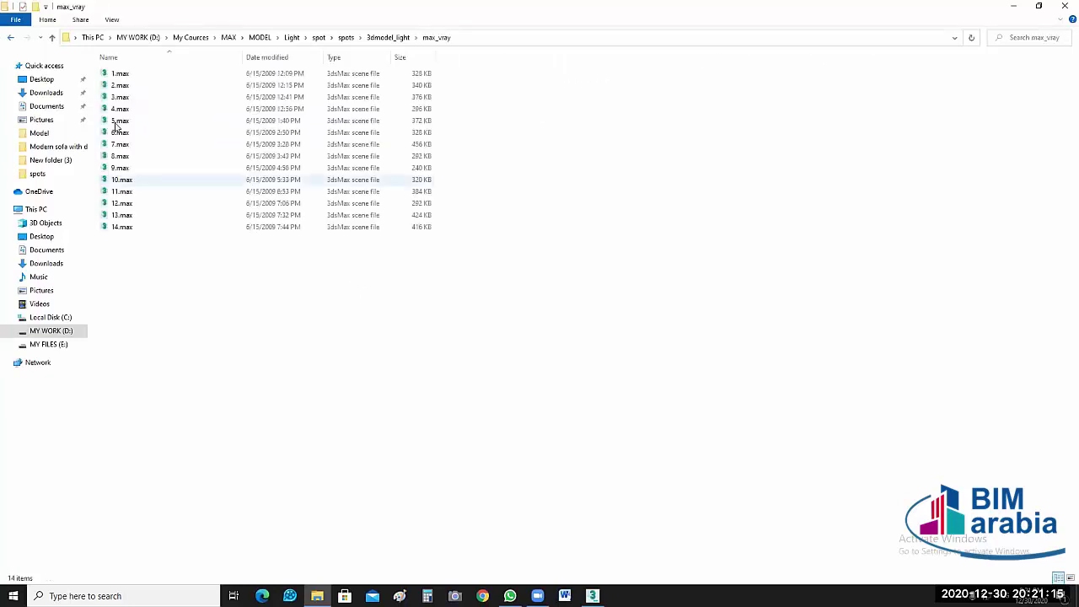
click(126, 133)
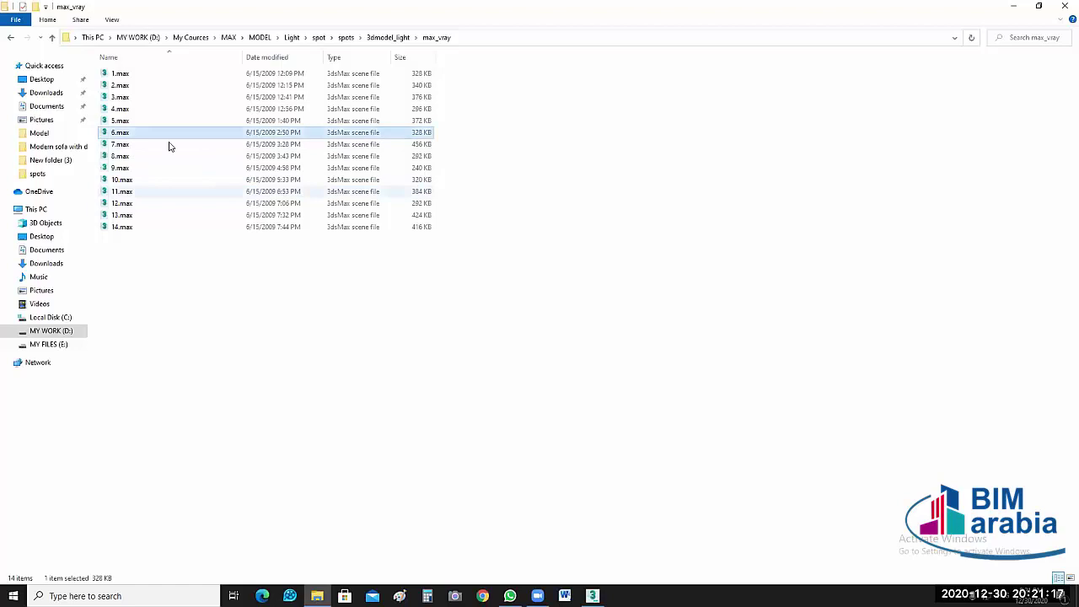
key(alt+Left)
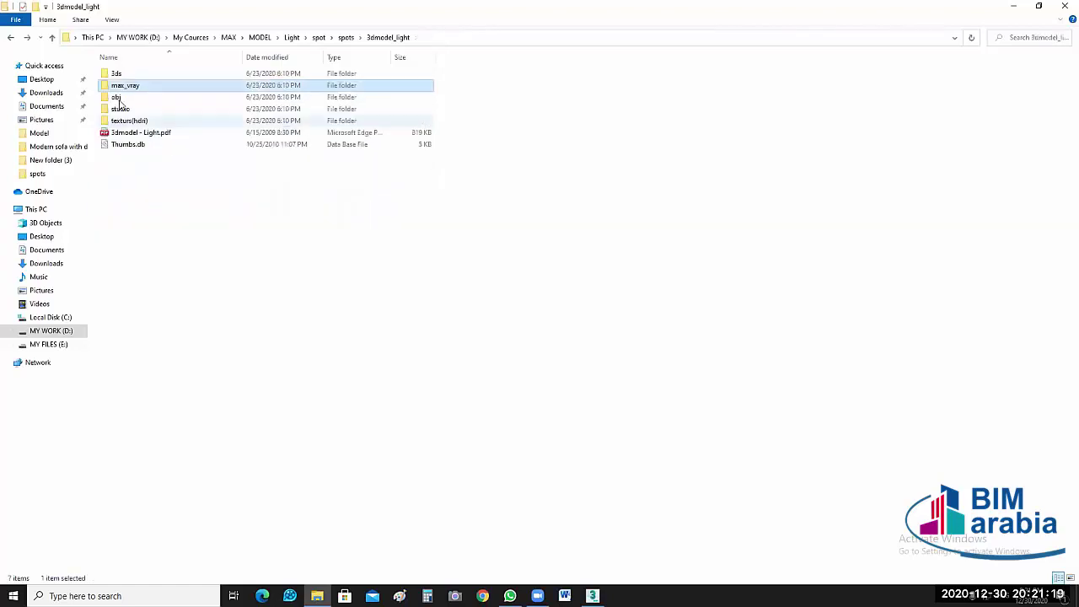
double_click(119, 98)
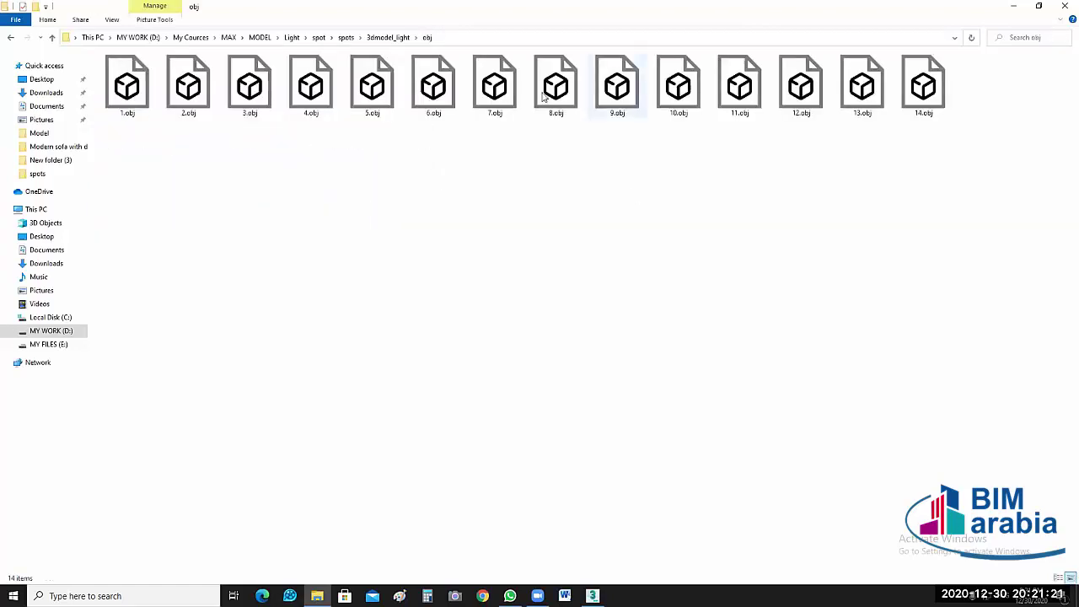
double_click(434, 89)
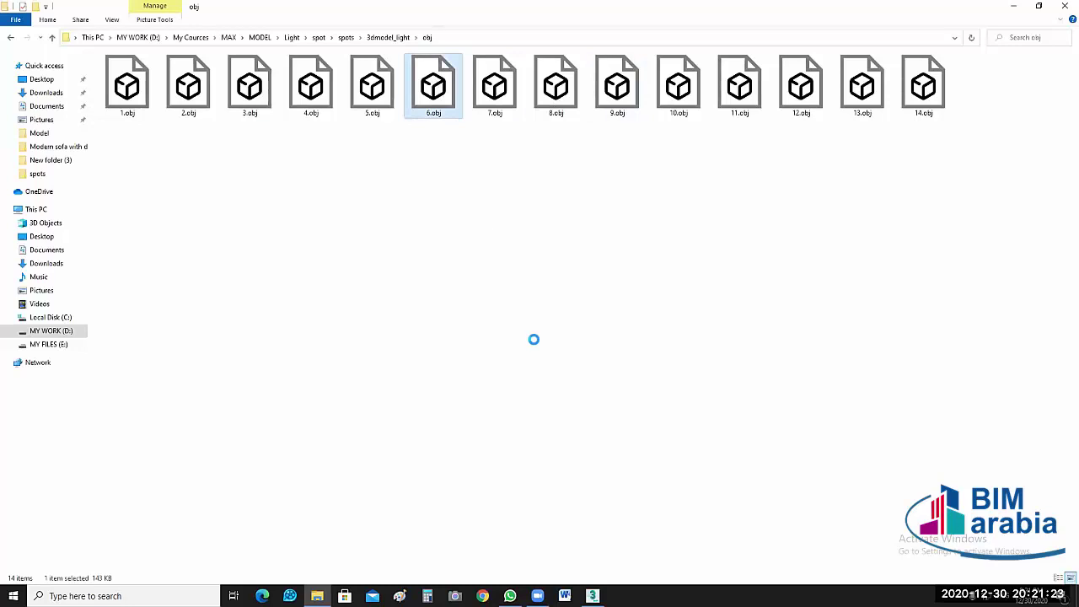
key(shift+F10)
click(479, 290)
Step: Paste 6.obj into the BIM ARABIA PROGECT folder on MY WORK (D:)
click(154, 39)
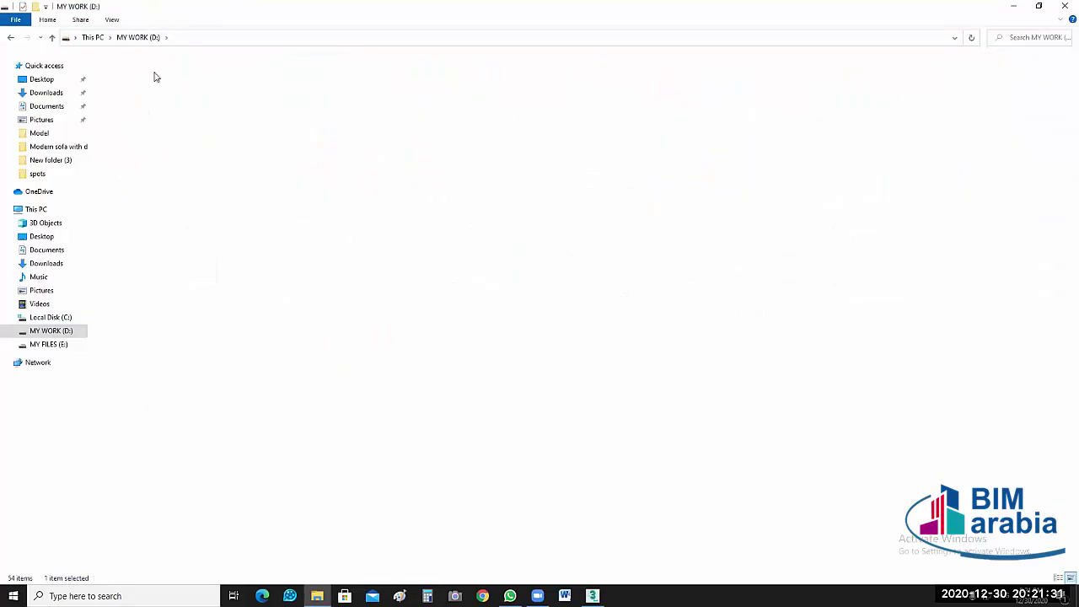
right_click(636, 352)
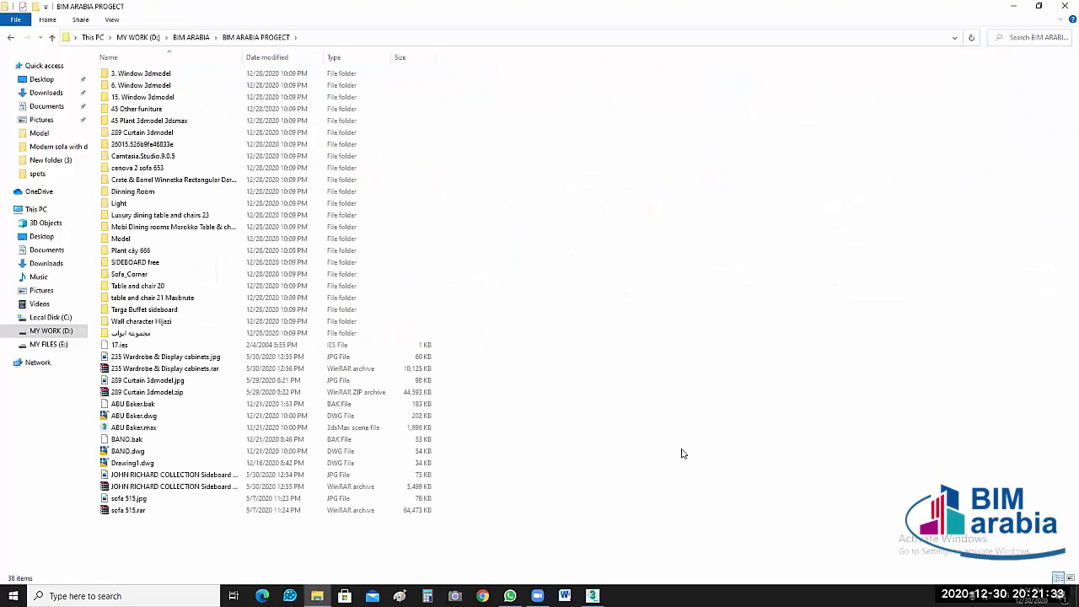
click(679, 424)
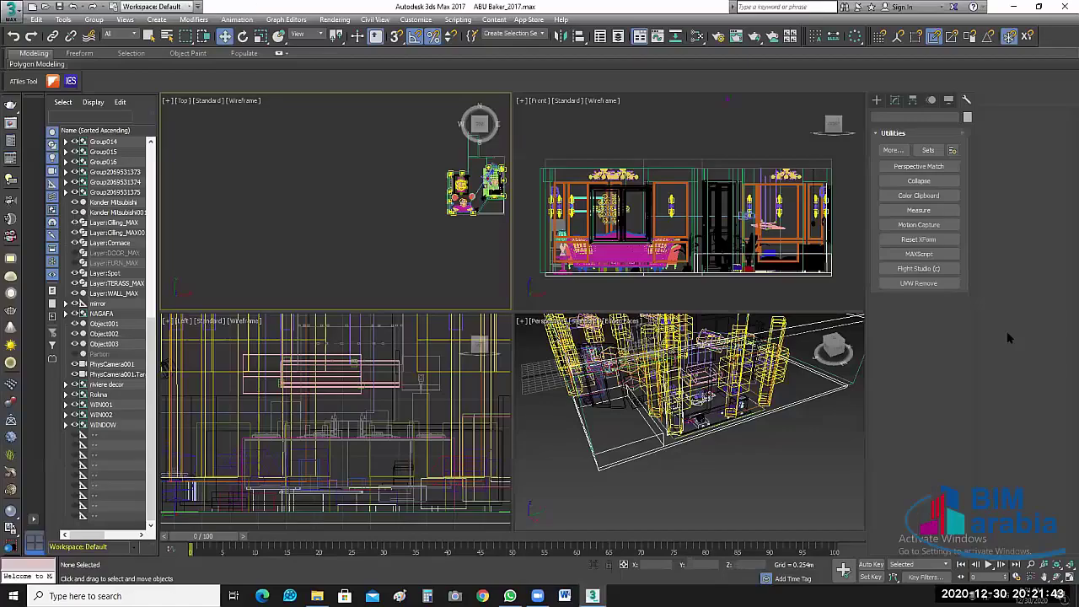
Step: Maximize 3ds Max, zoom out on the house in Perspective, and restore the four-view layout
key(alt+w)
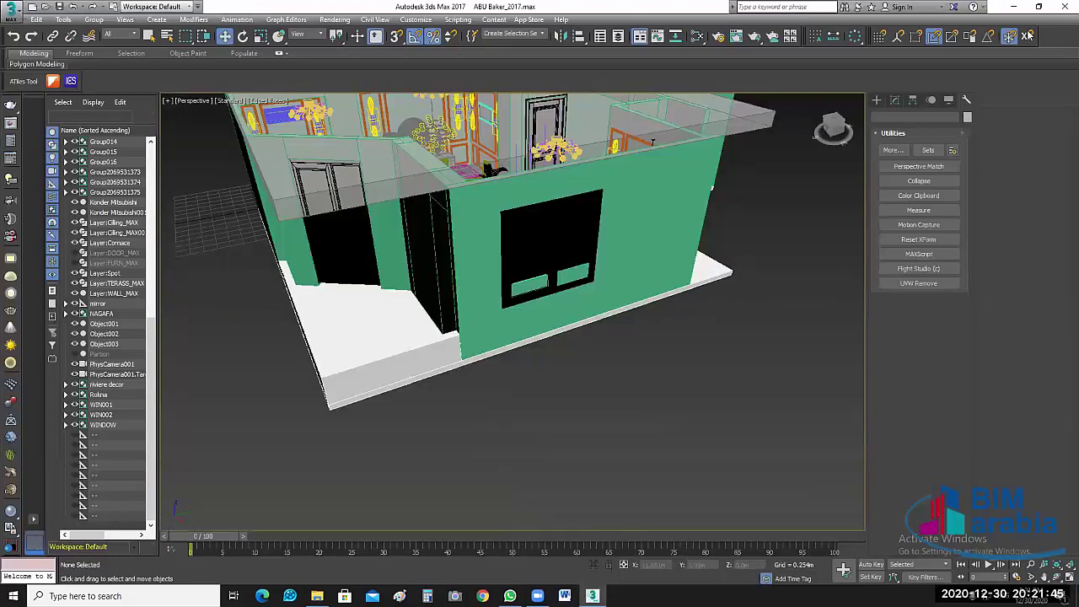
key(super+Down)
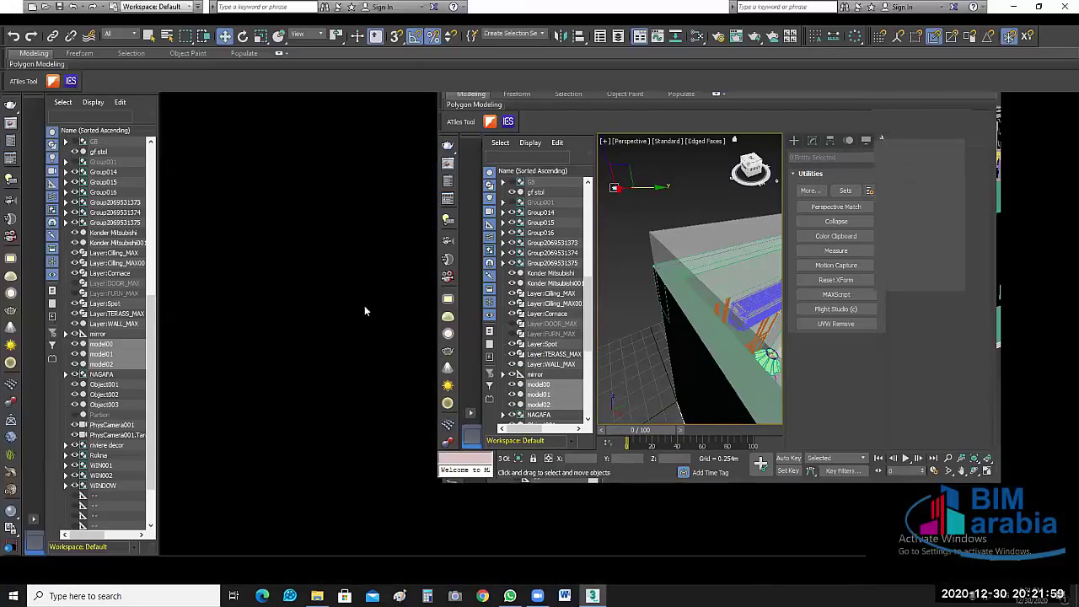
scroll(410, 239, down, 5)
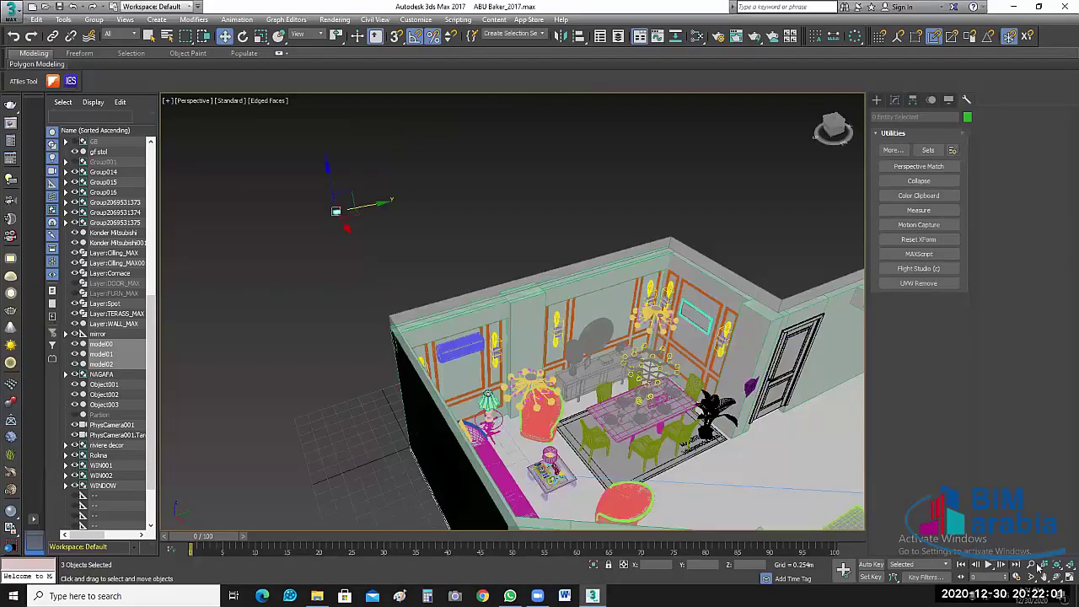
scroll(409, 238, down, 3)
mouse_move(347, 184)
middle_down()
mouse_move(436, 227)
mouse_move(412, 258)
mouse_move(405, 150)
middle_up()
key(alt+w)
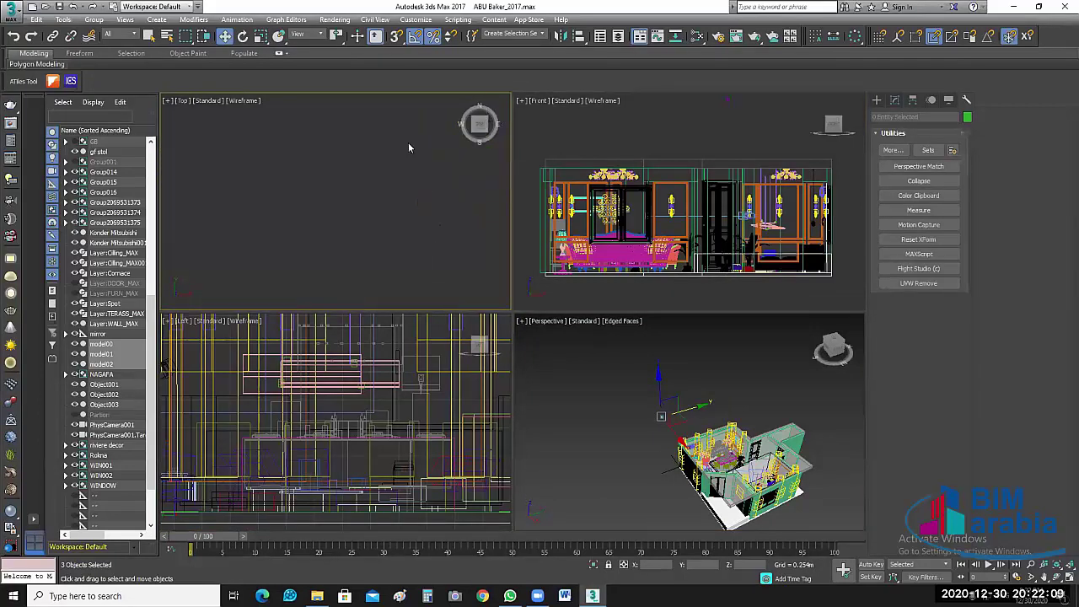
Step: Inspect the ceiling lamp, BANANA001 group and floor lamp across the Top, Front and Left views
click(375, 172)
scroll(374, 172, up, 5)
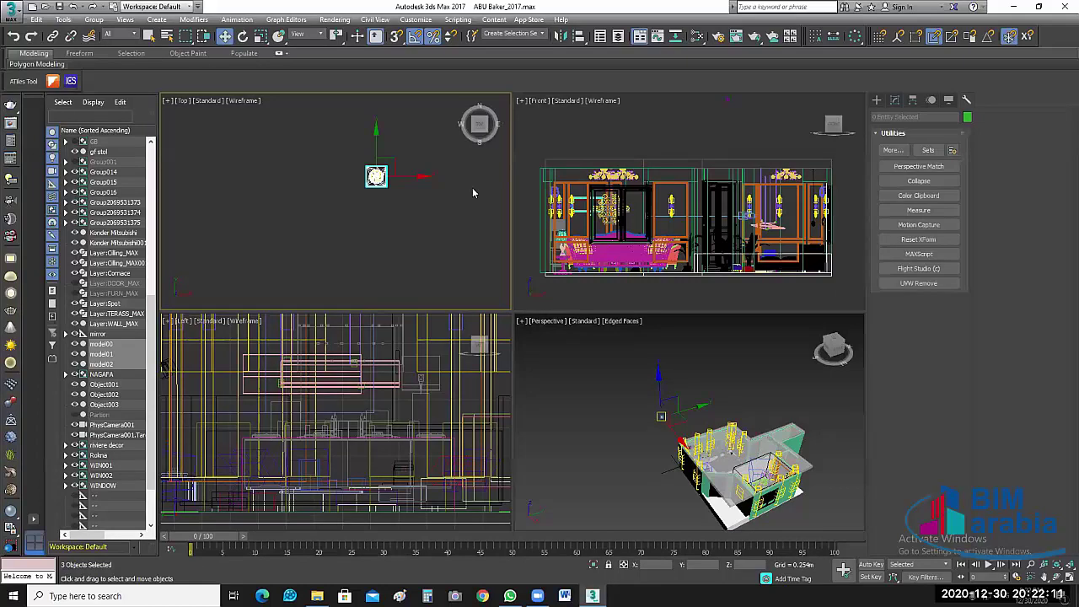
click(737, 118)
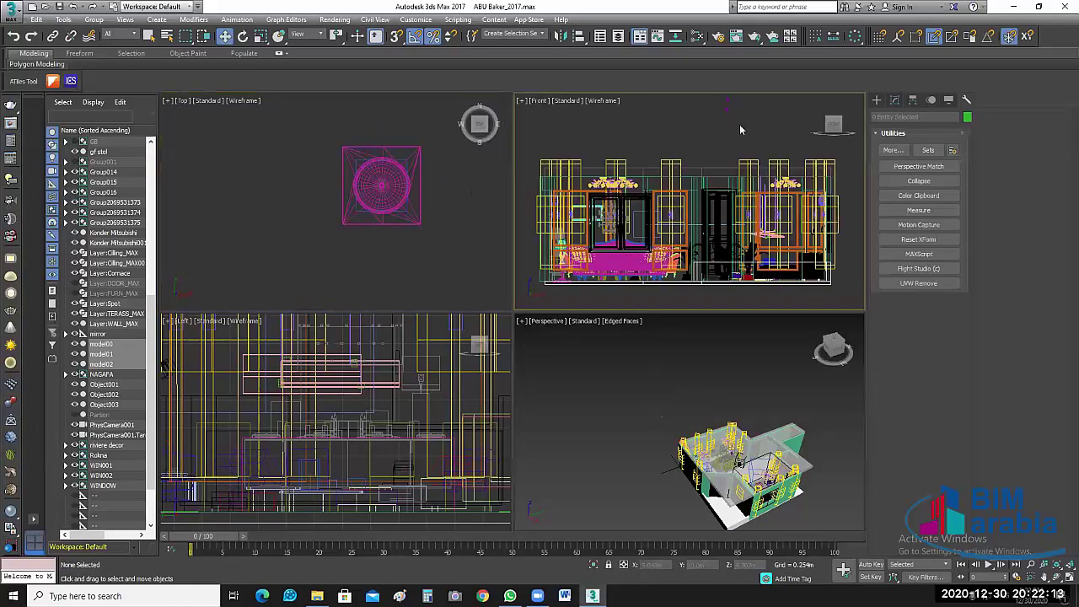
scroll(740, 123, up, 2)
scroll(733, 147, up, 3)
scroll(716, 241, down, 10)
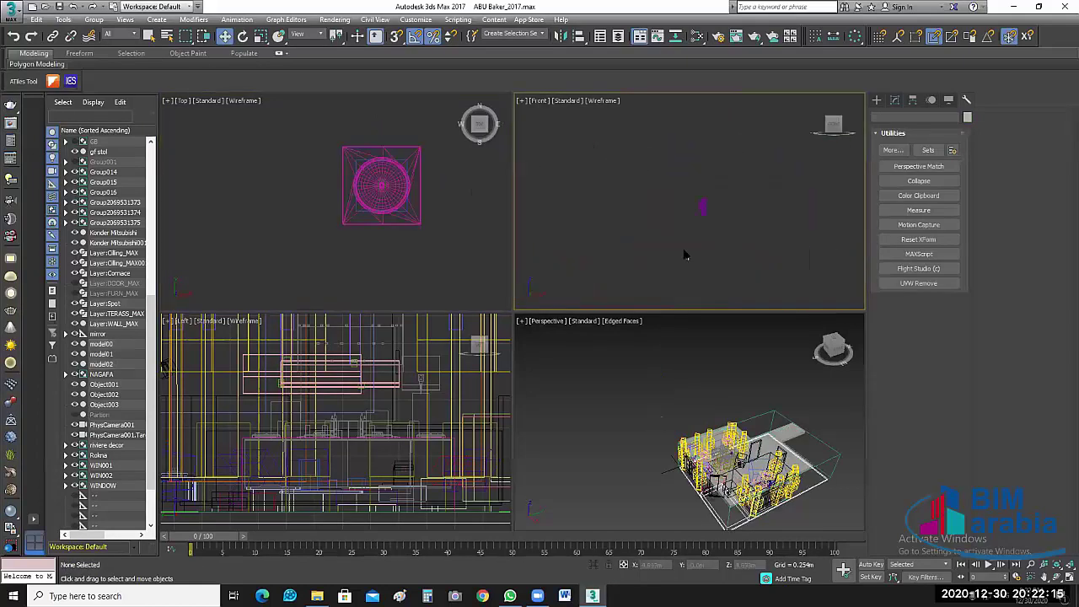
drag(687, 189, 716, 243)
scroll(733, 249, up, 2)
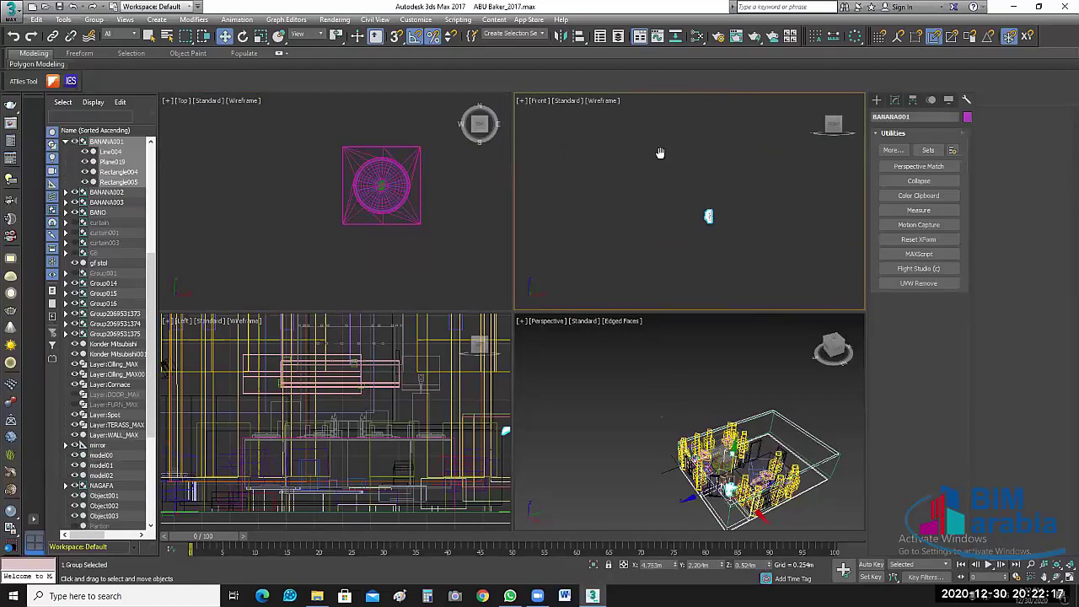
scroll(776, 253, up, 5)
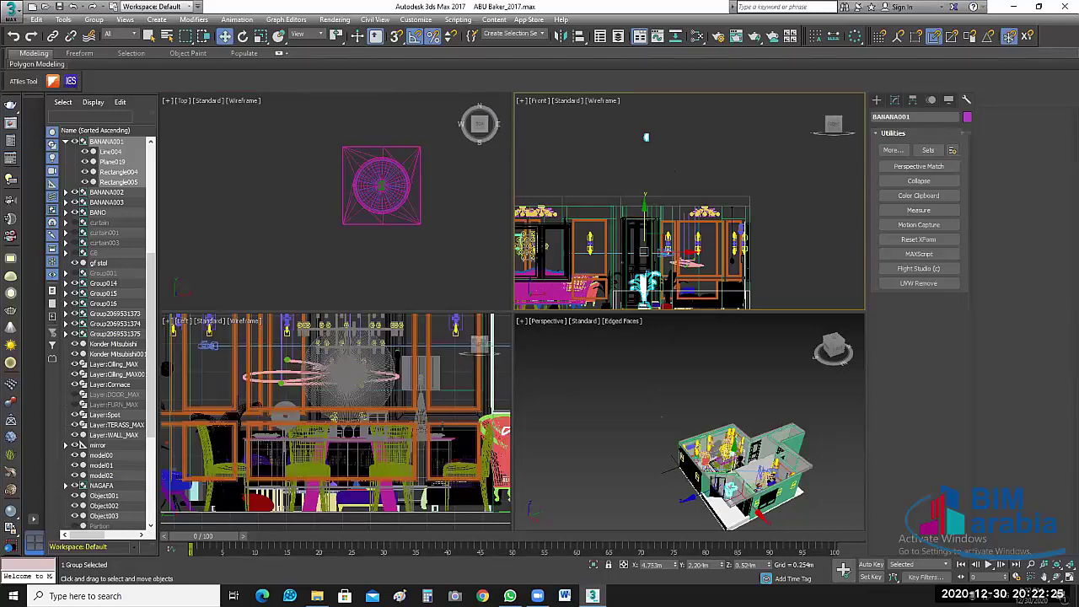
click(420, 375)
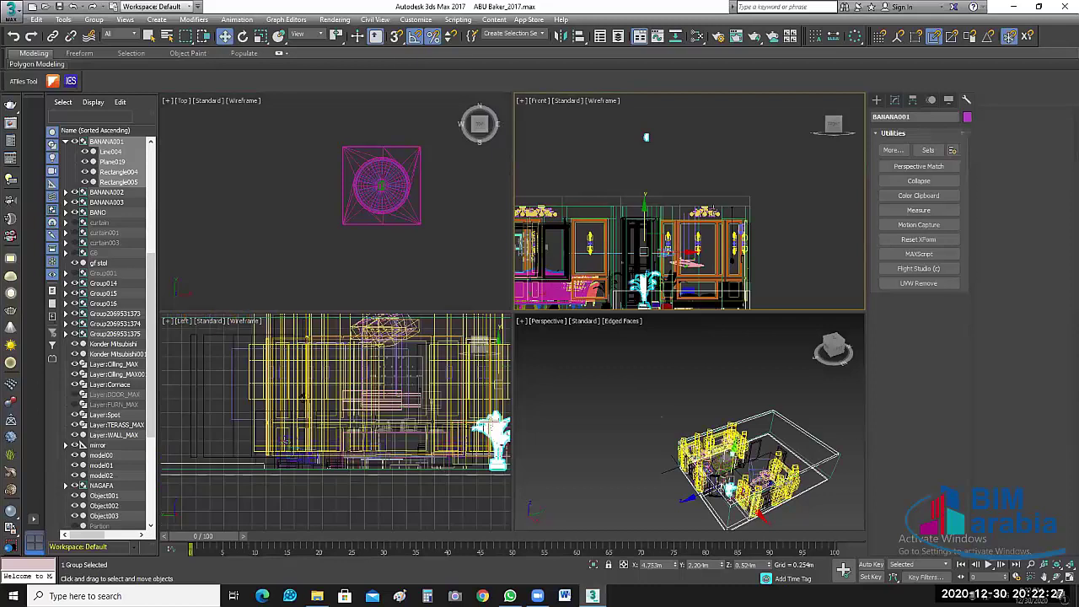
click(430, 319)
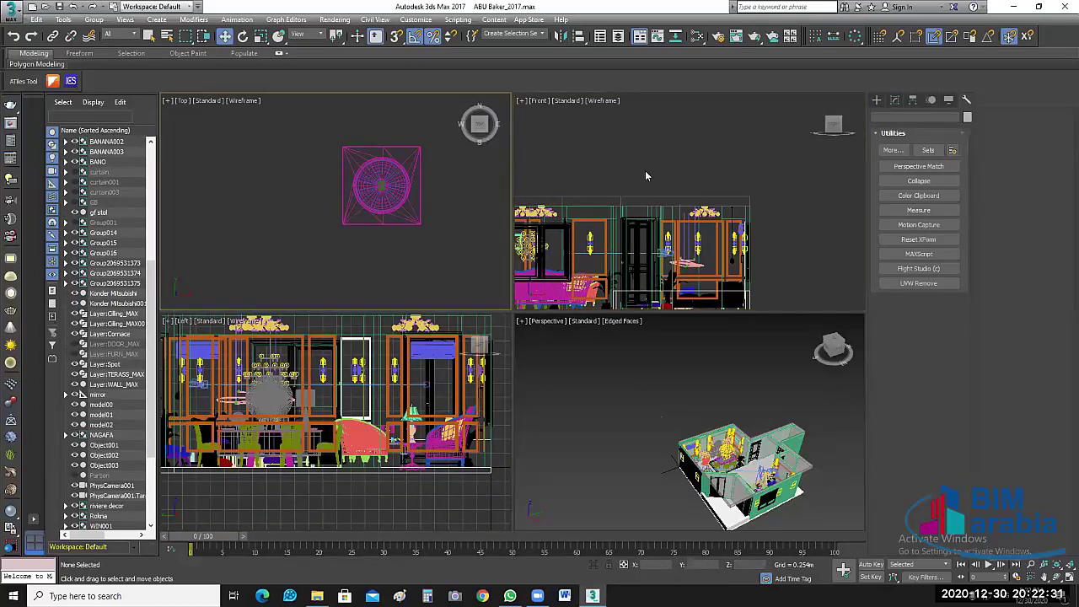
Step: Select the round ceiling lamp model02 and place it at the upper left of the Top view
click(645, 170)
middle_drag(697, 223, 673, 413)
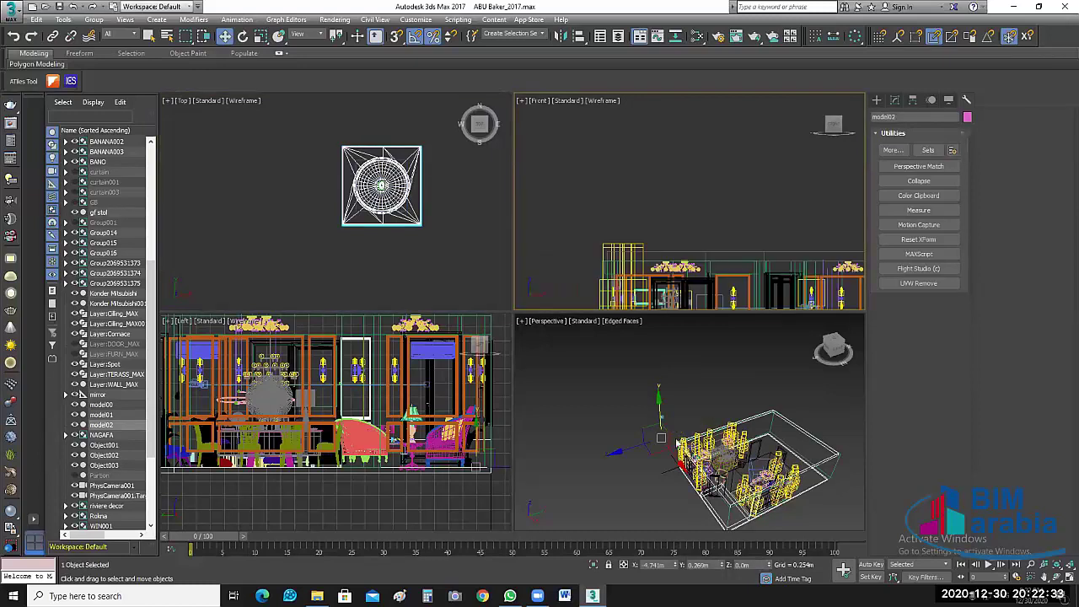
click(675, 389)
scroll(681, 388, up, 4)
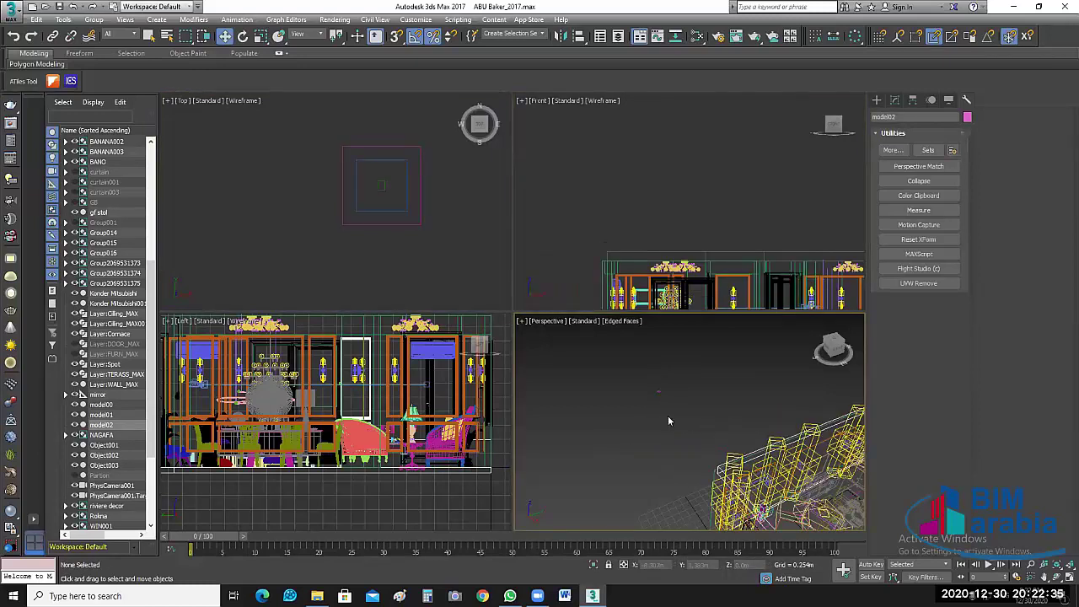
scroll(668, 421, down, 3)
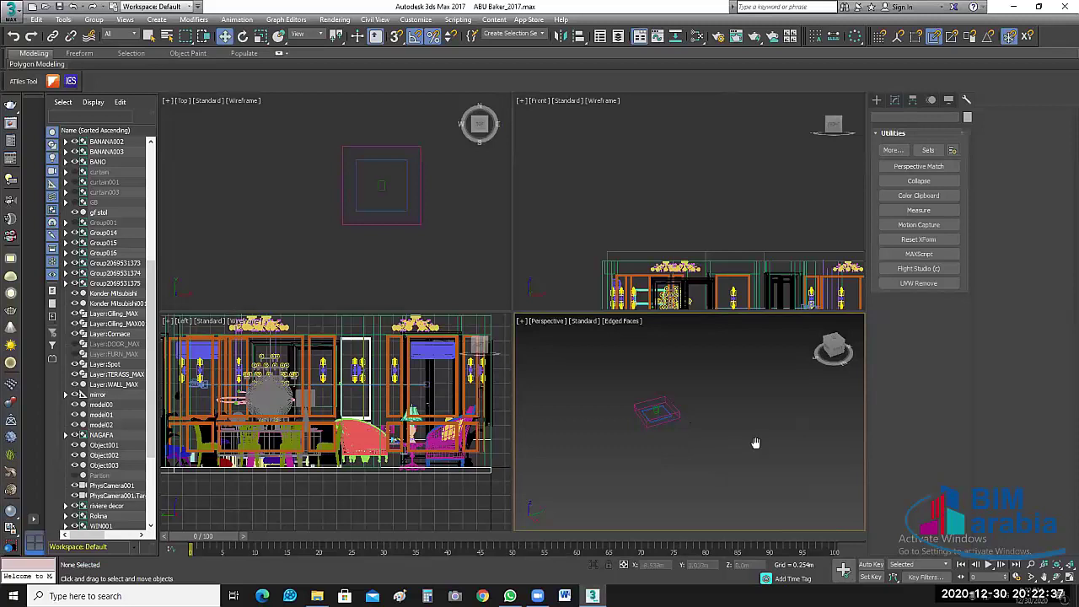
scroll(773, 455, up, 5)
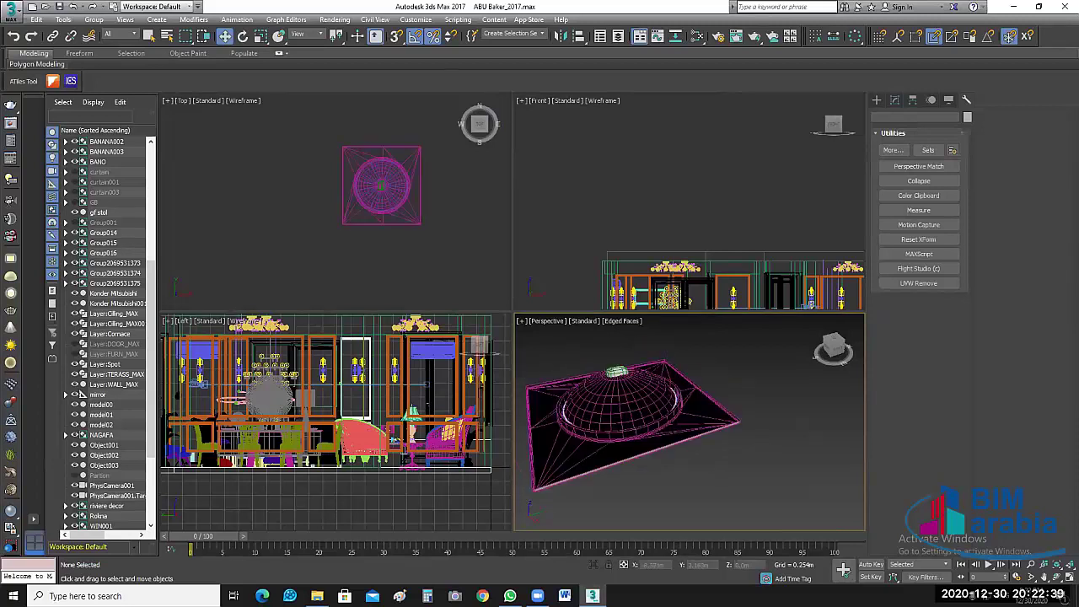
scroll(442, 242, down, 3)
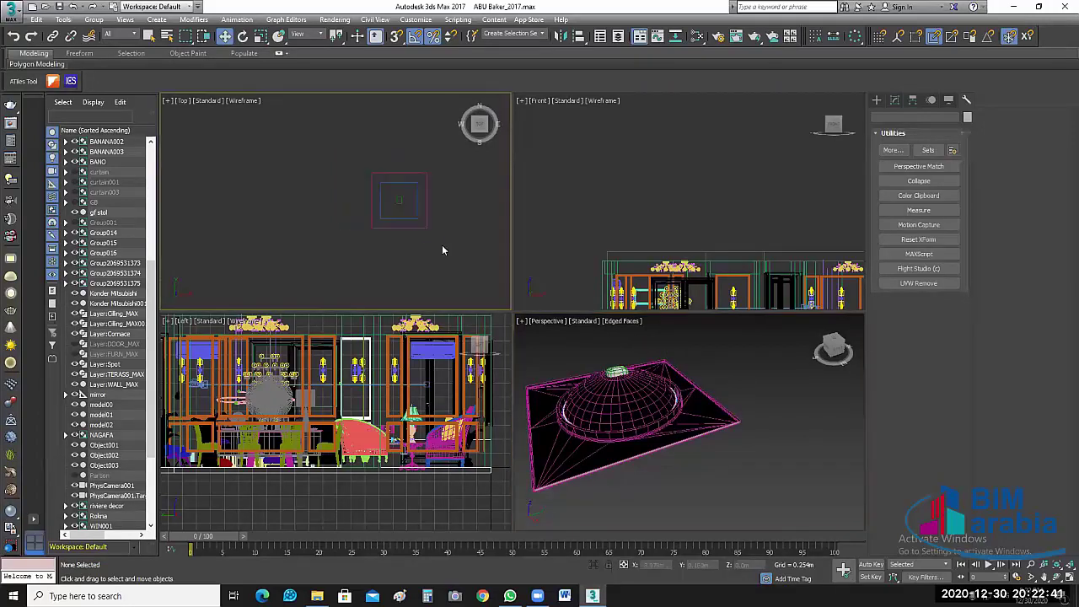
middle_drag(329, 214, 189, 153)
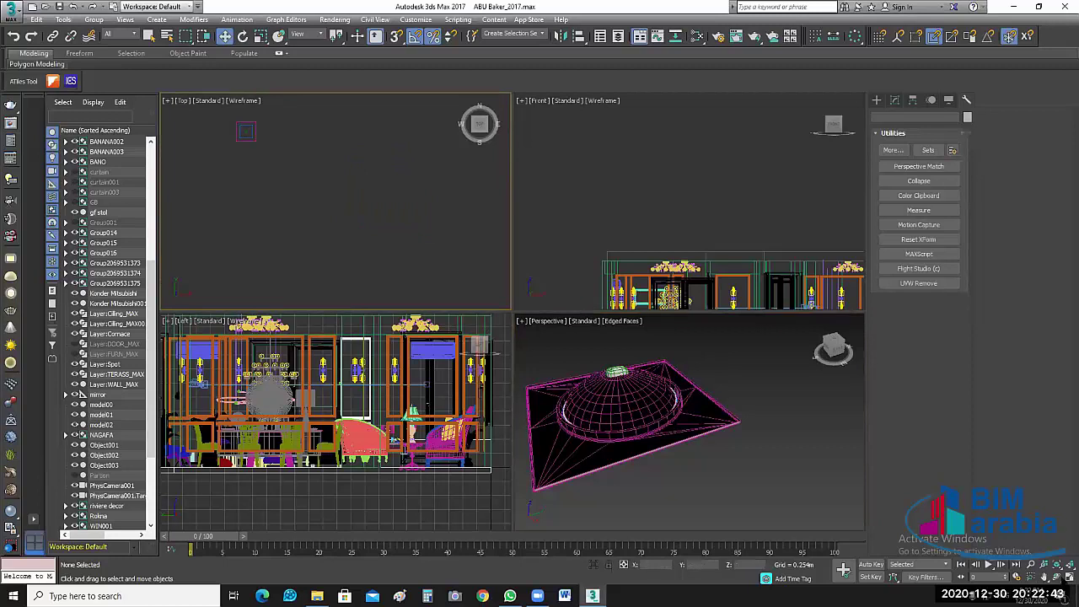
key(alt+w)
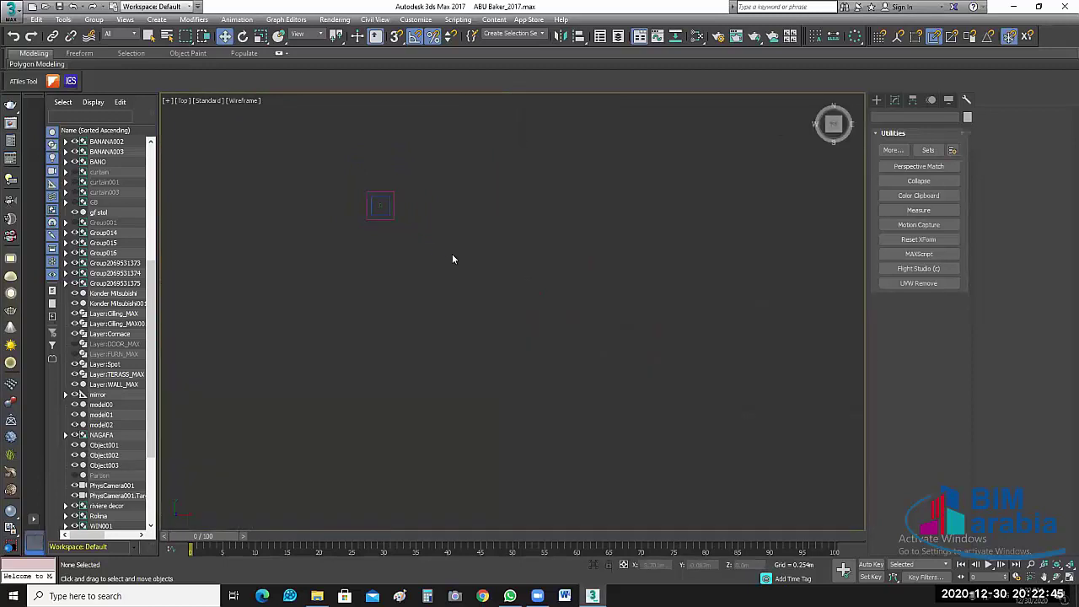
drag(453, 253, 498, 187)
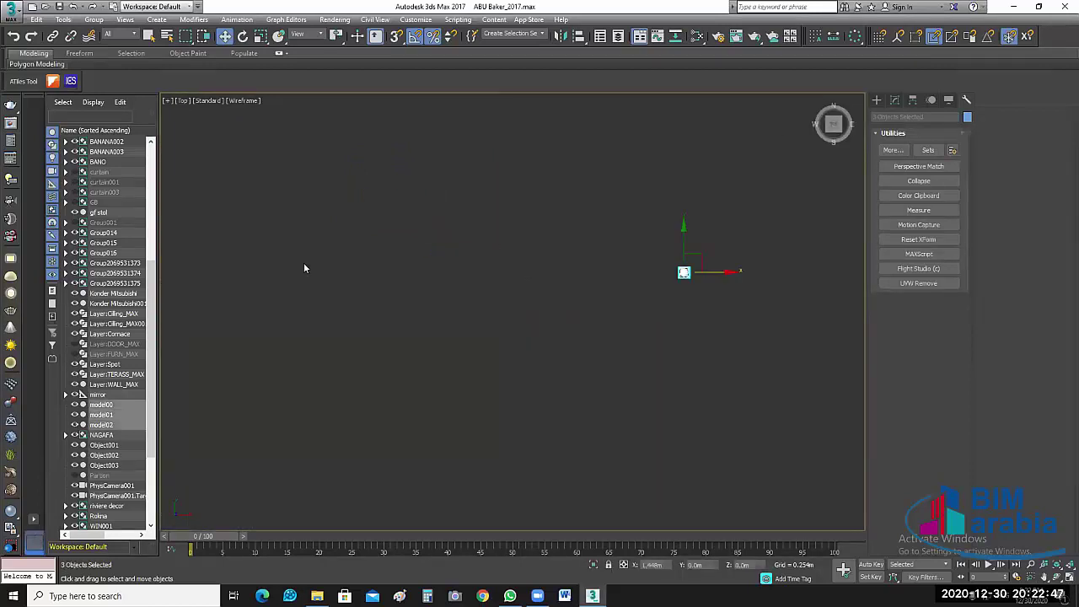
scroll(589, 372, up, 5)
scroll(636, 336, up, 2)
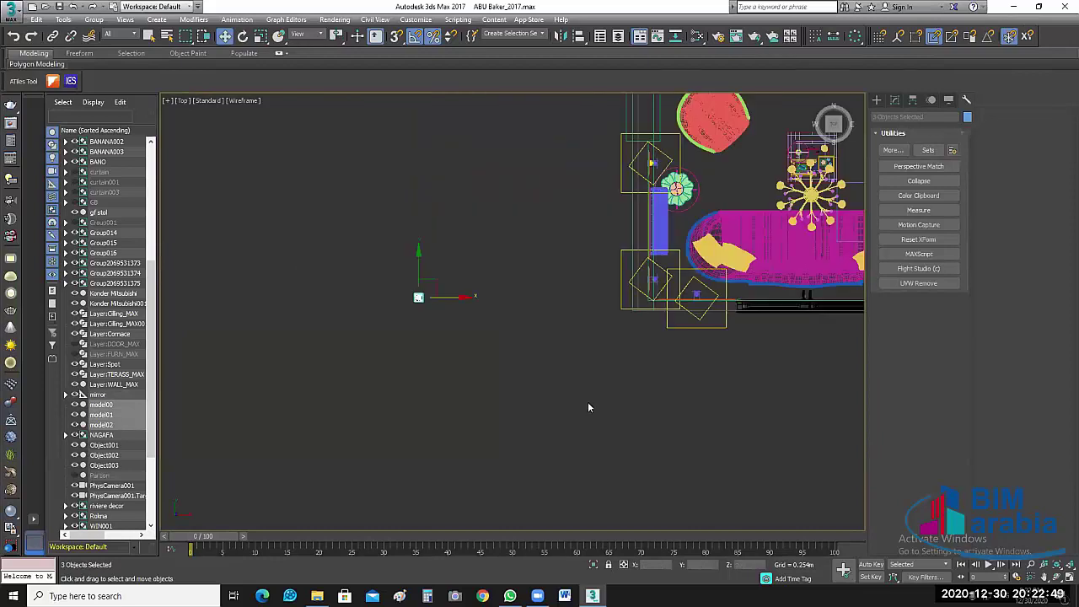
scroll(172, 400, up, 3)
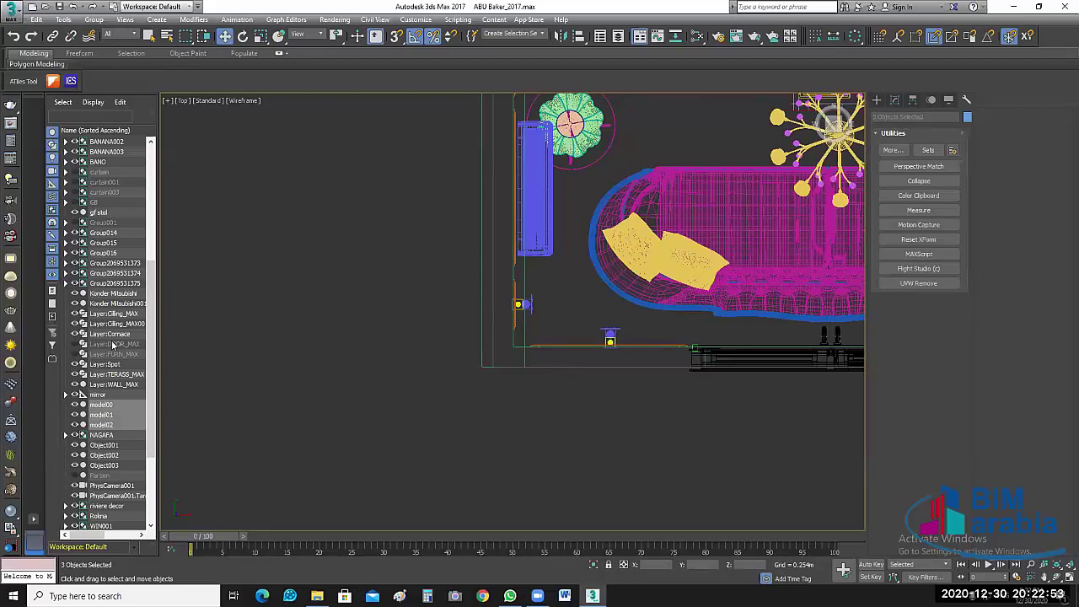
mouse_move(153, 378)
mouse_down()
mouse_move(152, 322)
mouse_move(154, 371)
mouse_up()
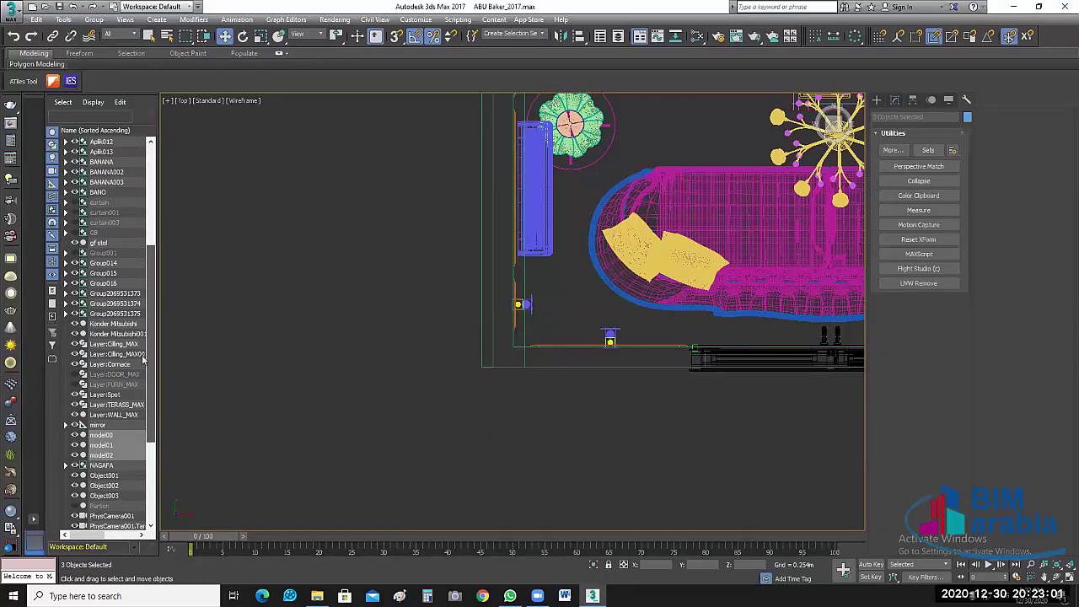
scroll(110, 346, down, 2)
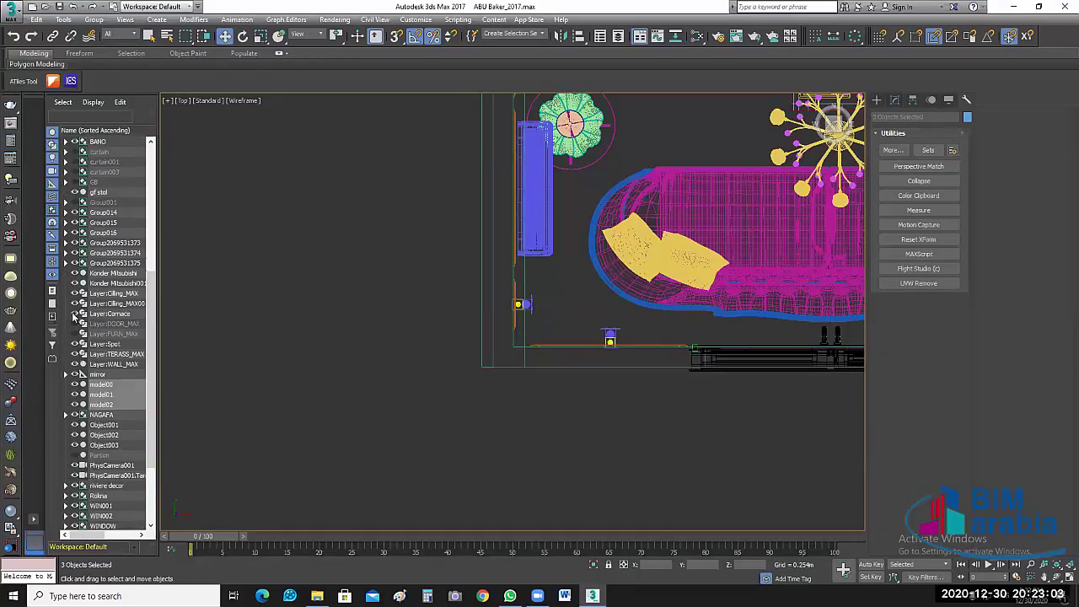
drag(153, 388, 152, 398)
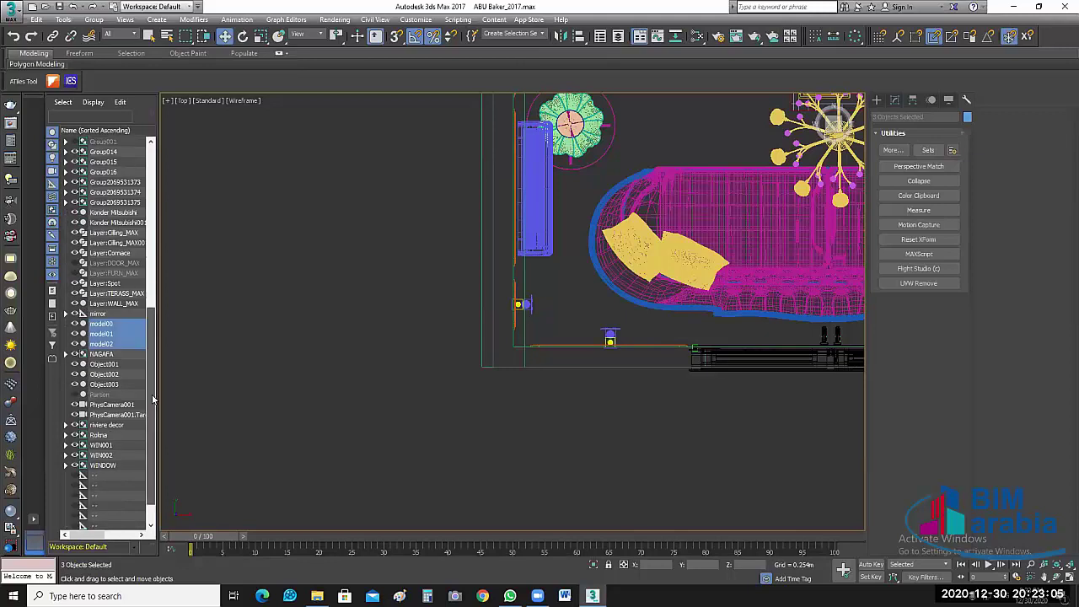
scroll(153, 404, down, 1)
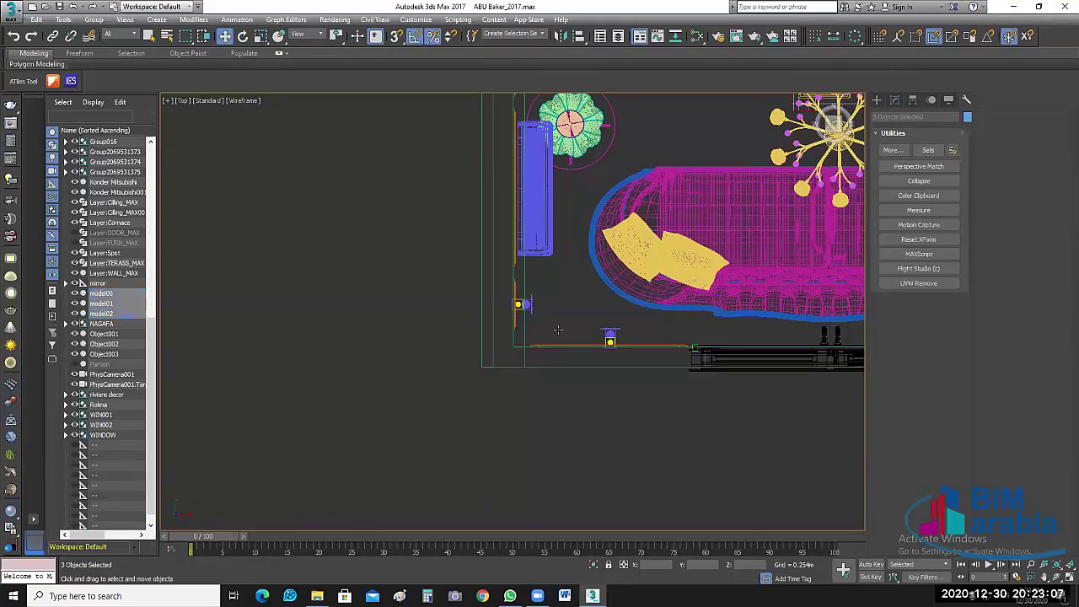
click(529, 360)
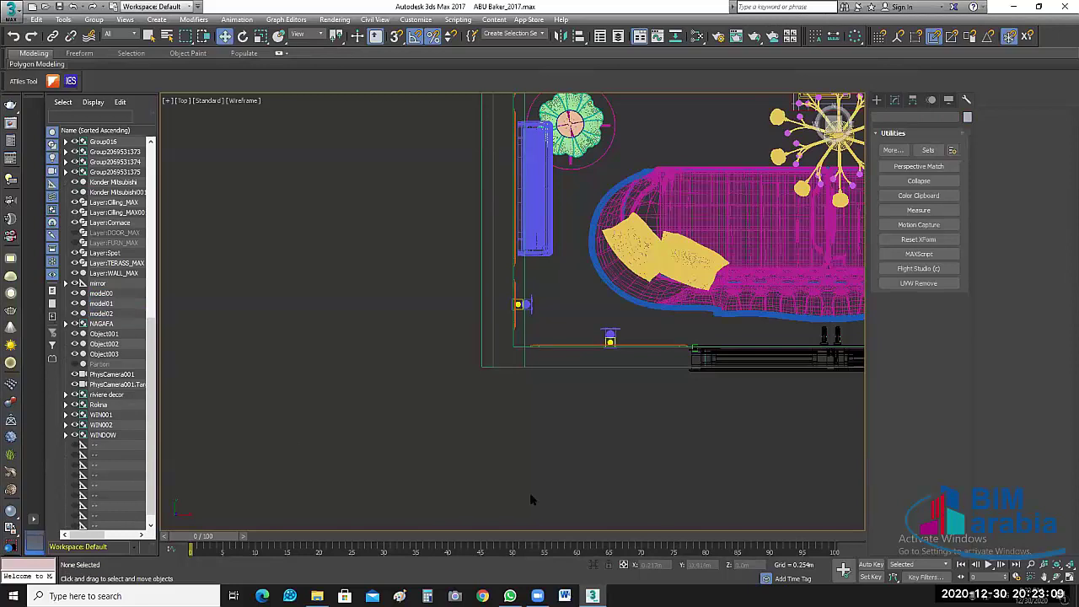
right_click(354, 359)
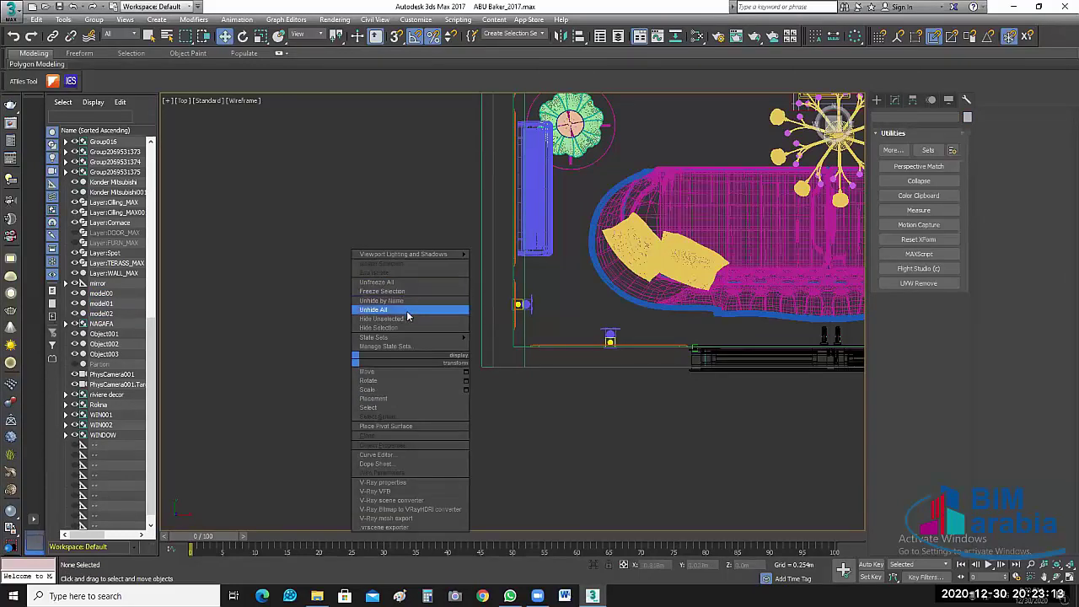
click(408, 310)
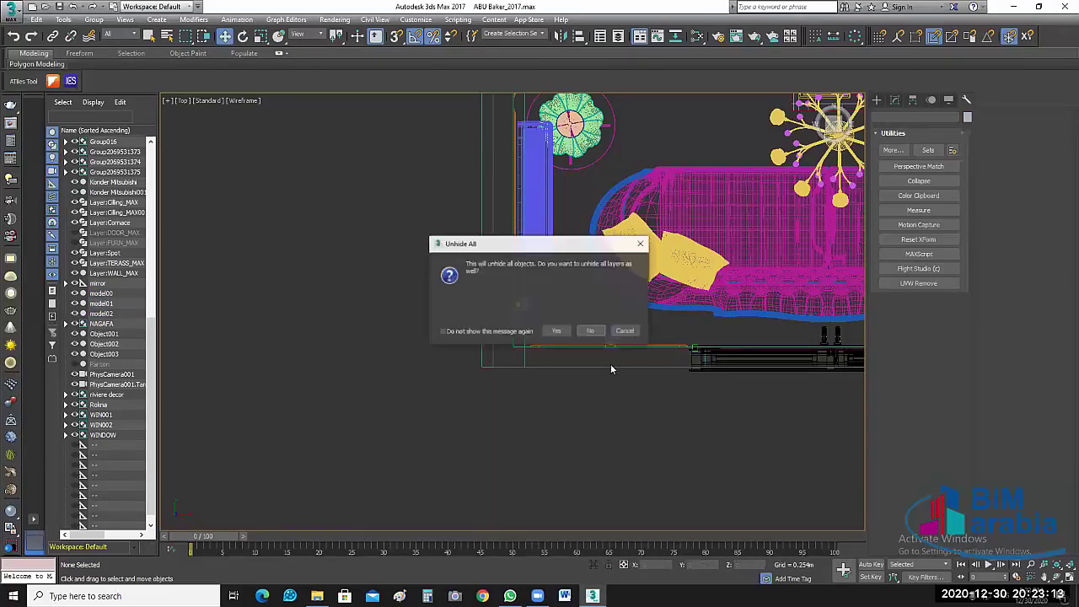
click(565, 333)
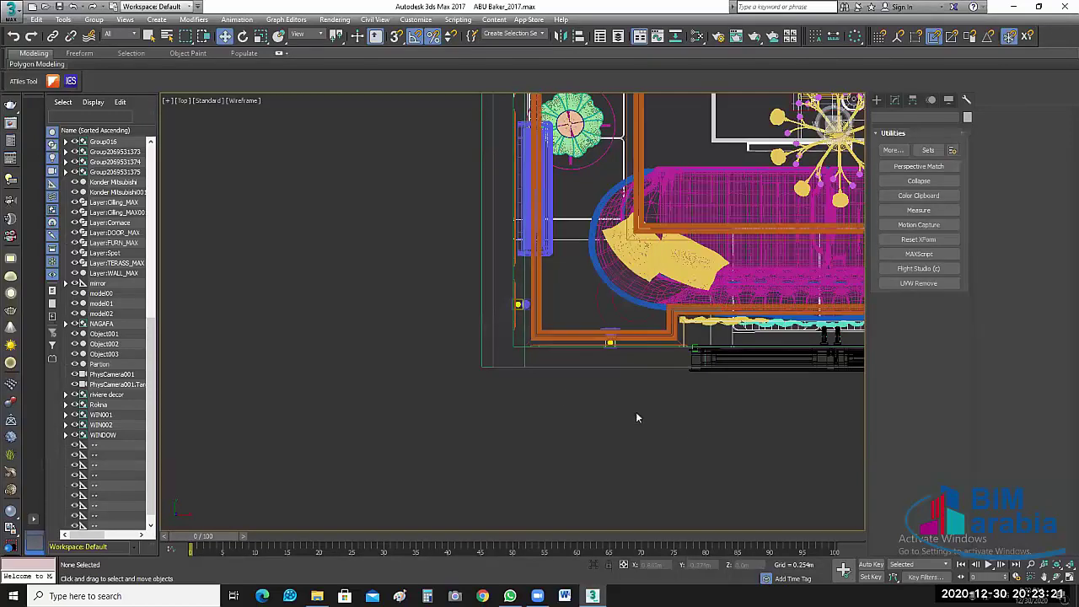
scroll(689, 431, down, 5)
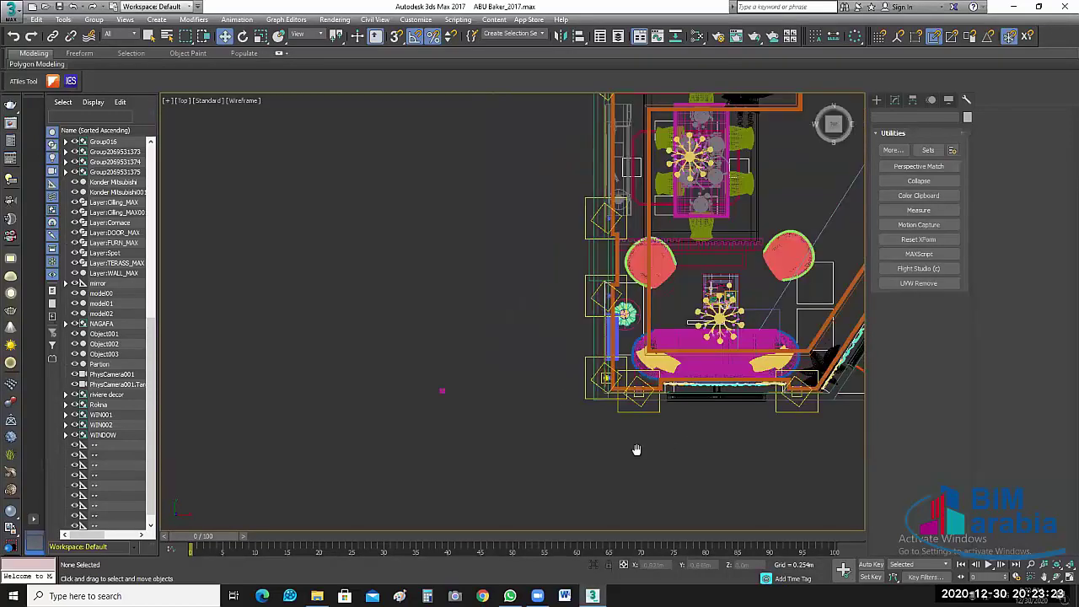
middle_drag(637, 450, 654, 456)
scroll(653, 457, down, 2)
middle_drag(628, 278, 496, 279)
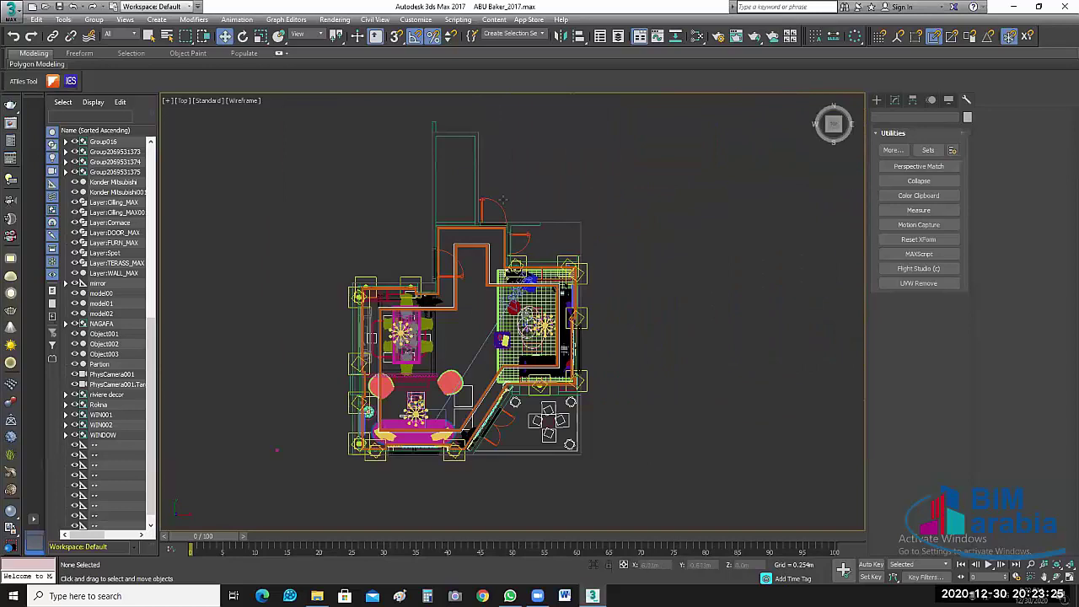
key(ctrl+z)
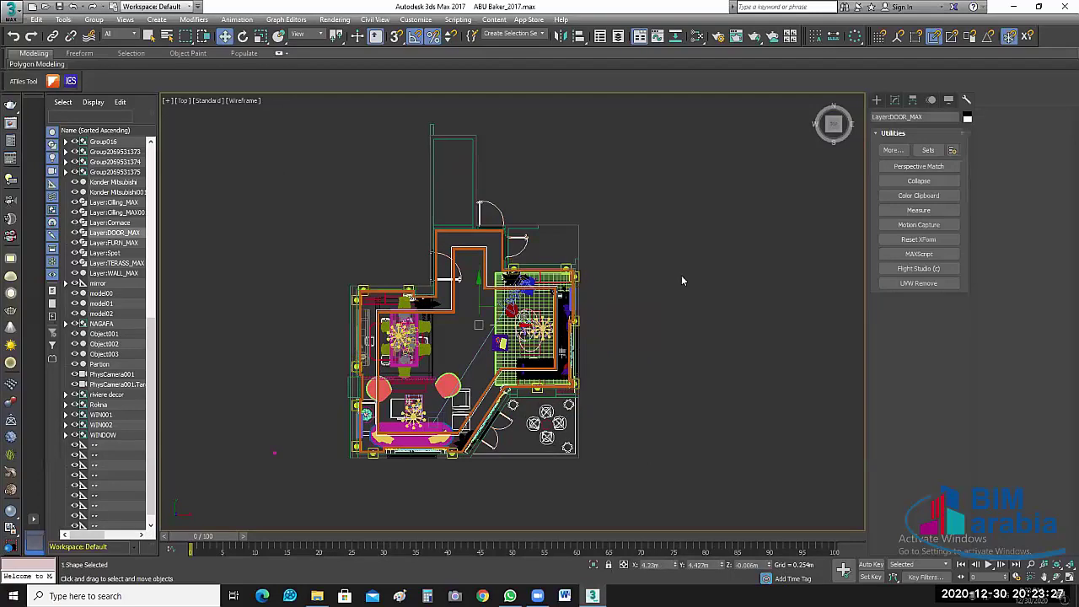
key(Delete)
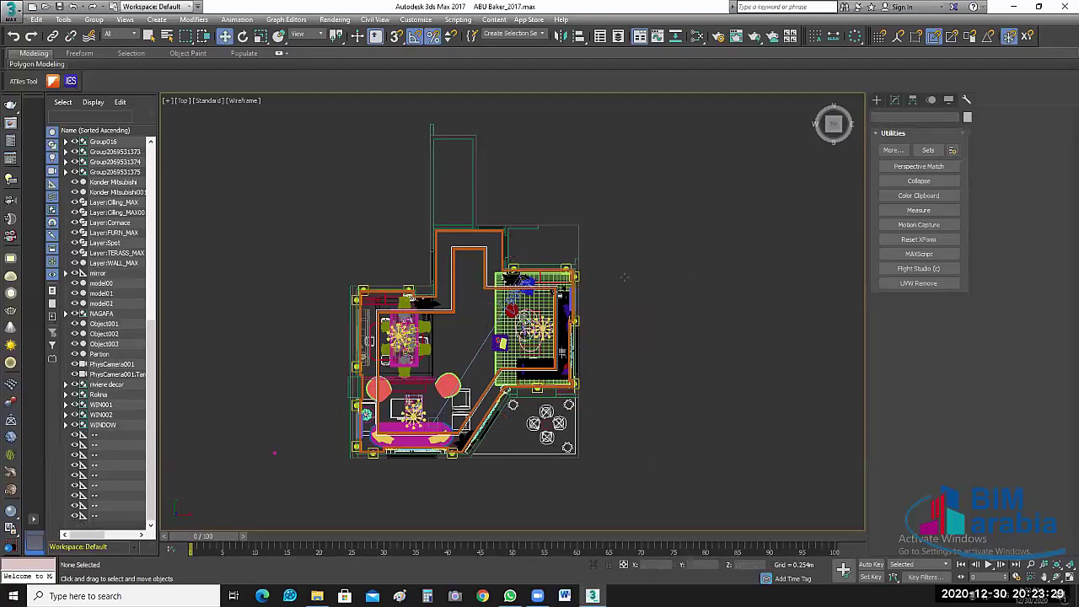
click(118, 253)
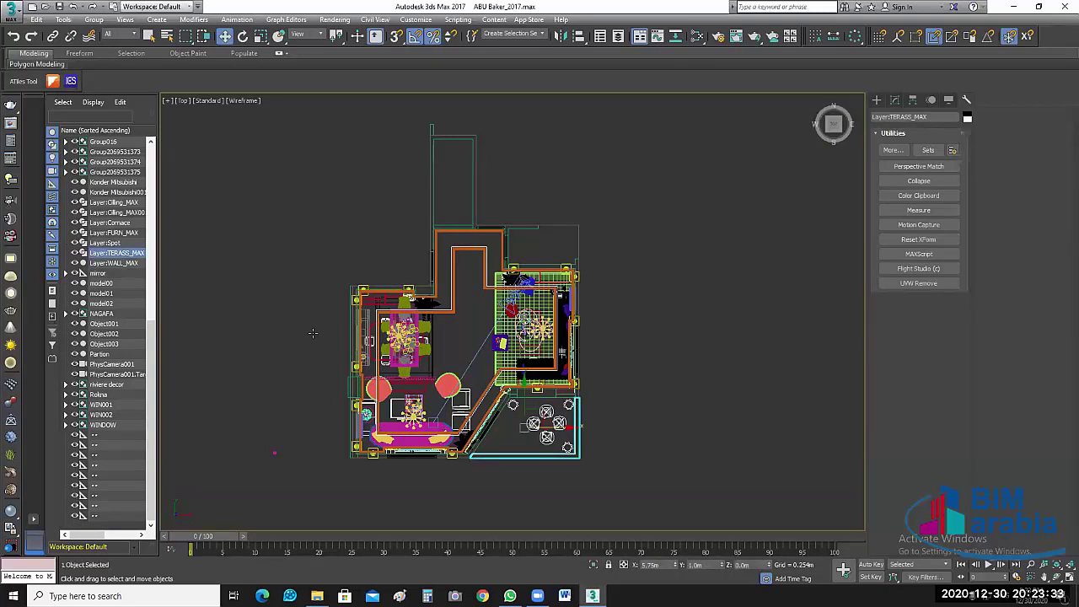
click(195, 256)
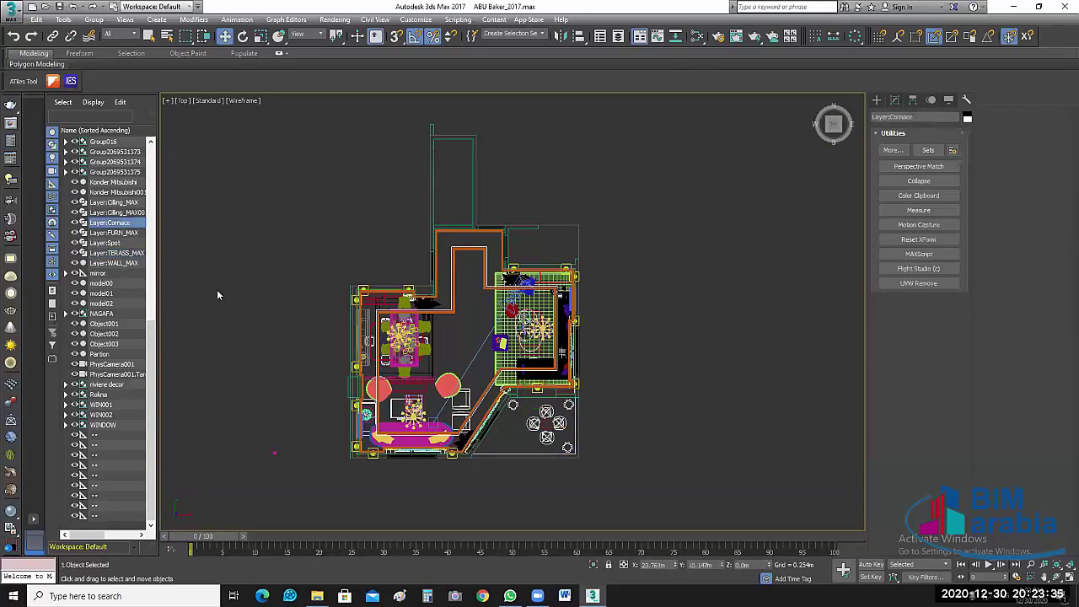
click(734, 381)
scroll(618, 319, down, 3)
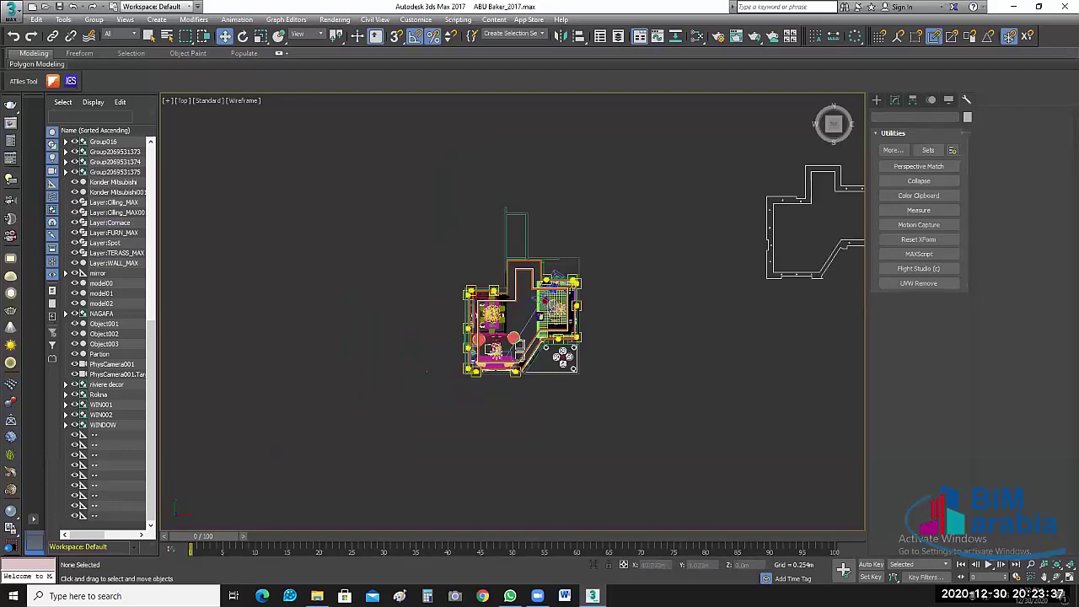
scroll(491, 346, up, 2)
scroll(492, 346, up, 2)
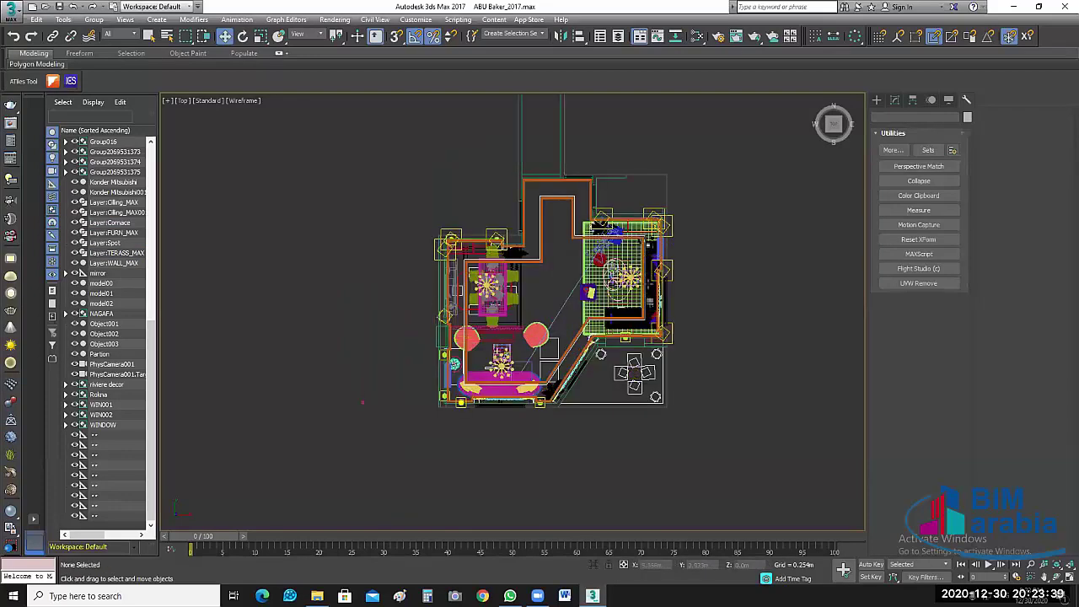
click(666, 355)
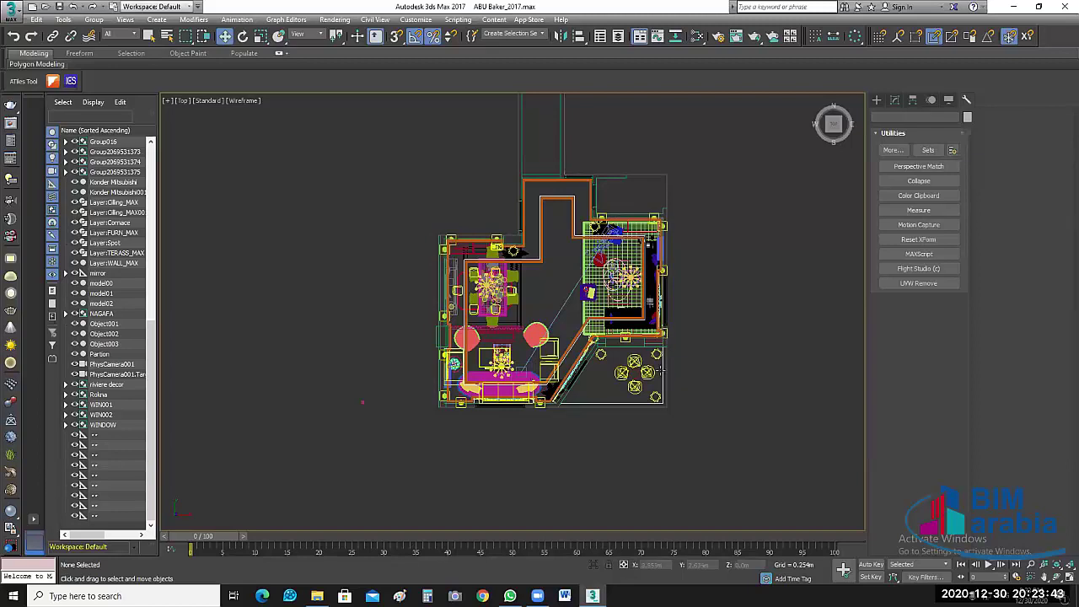
Step: Zoom to the terrace and delete the Group001 table-and-chairs group
scroll(661, 369, up, 3)
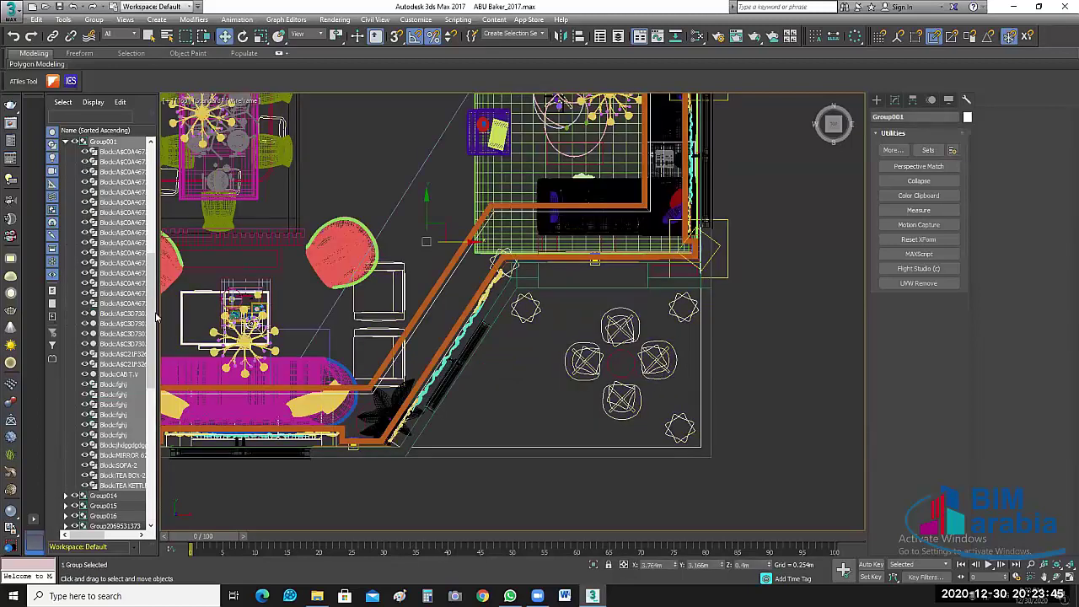
scroll(155, 253, up, 5)
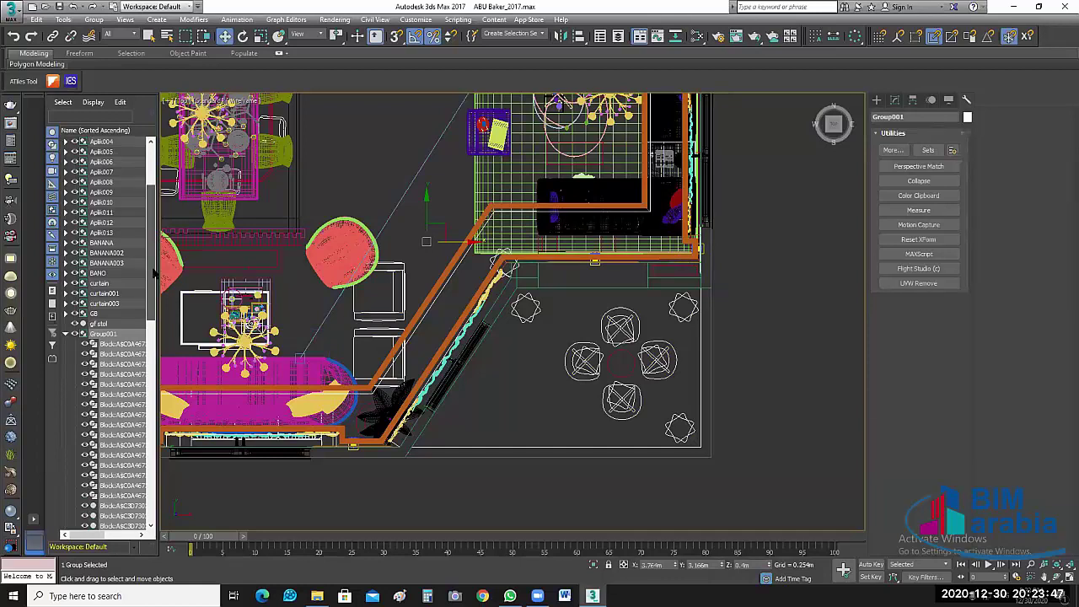
scroll(154, 273, down, 3)
scroll(154, 273, down, 3)
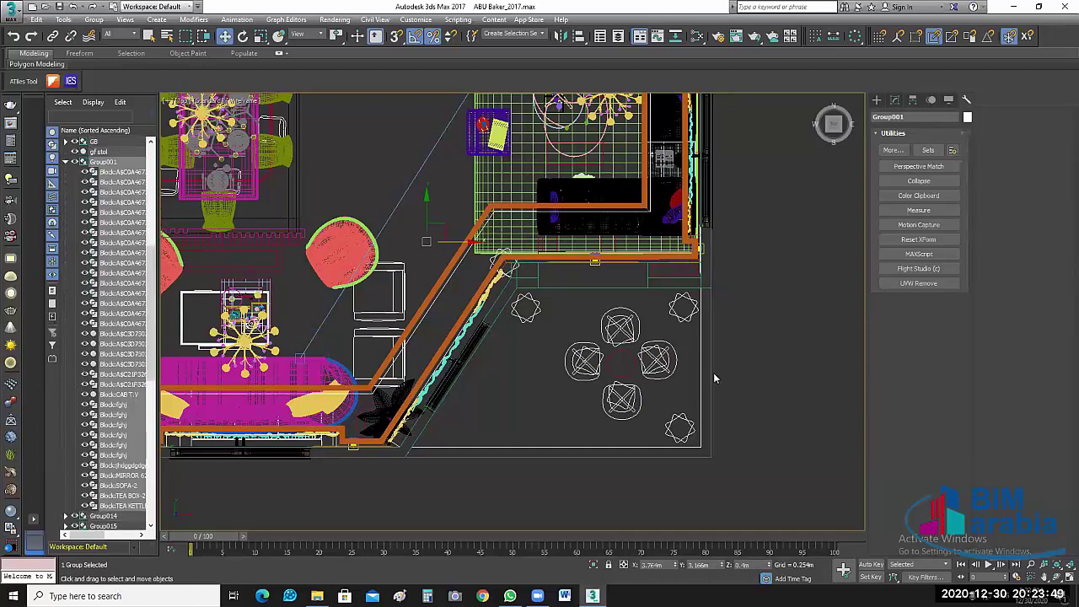
key(Delete)
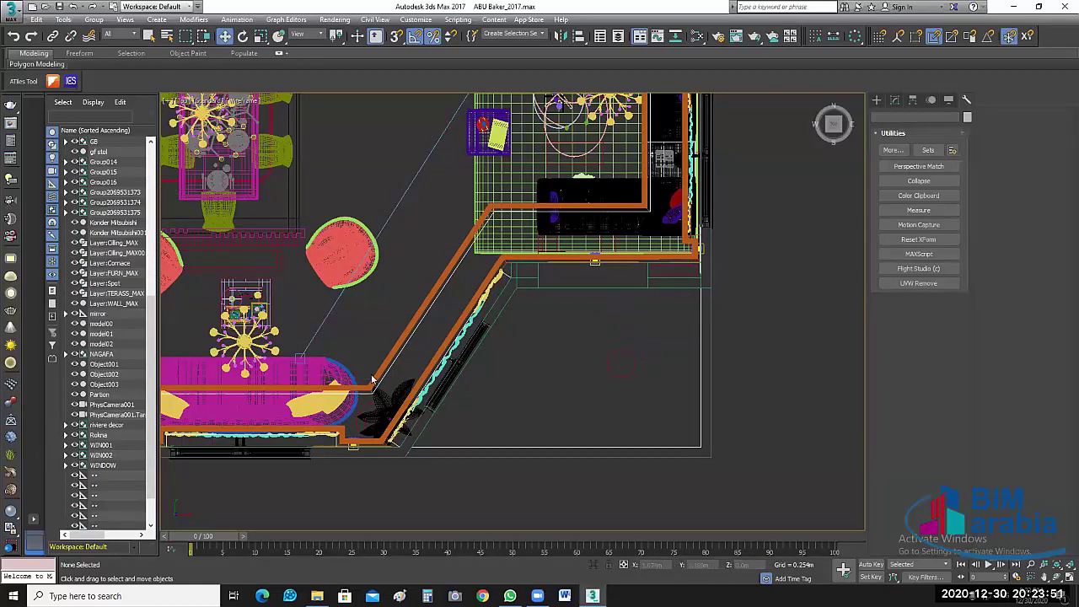
Step: Pan over to the living room and select the orange GB wall group
click(628, 364)
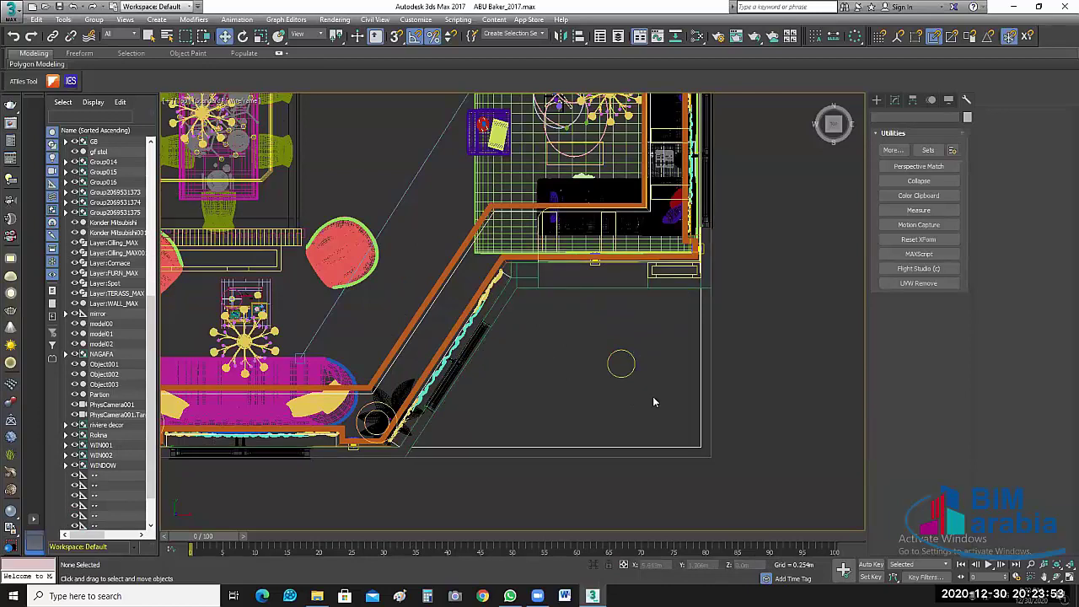
click(753, 365)
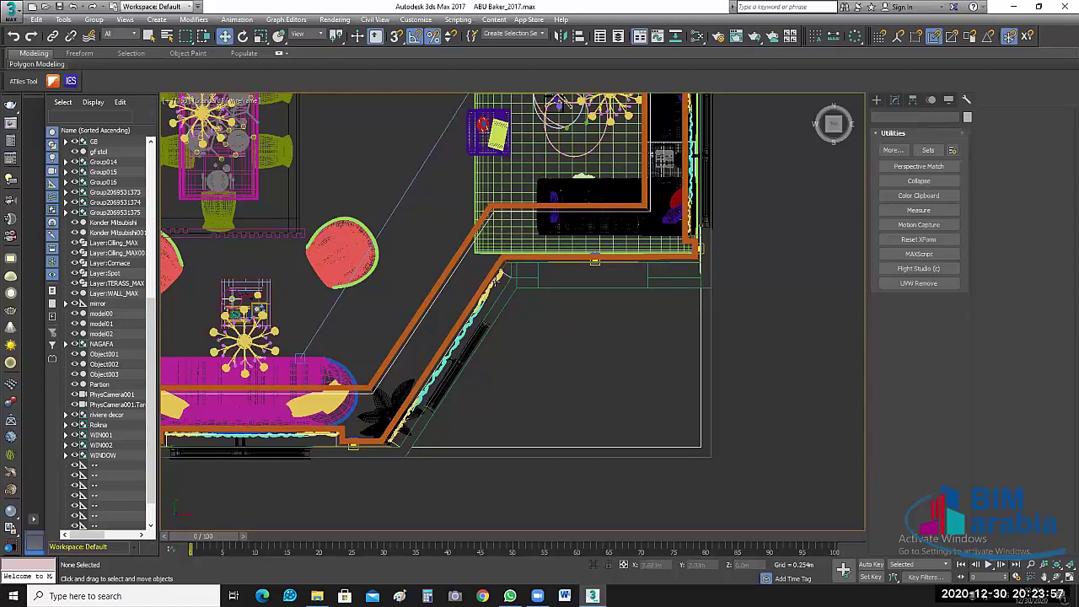
middle_drag(497, 288, 779, 339)
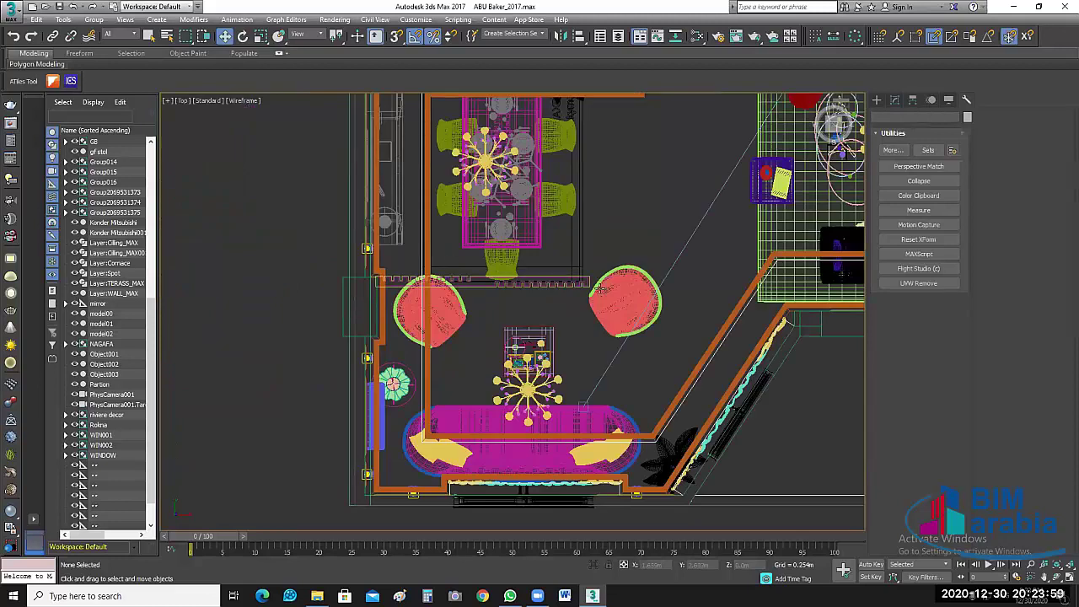
scroll(531, 336, down, 5)
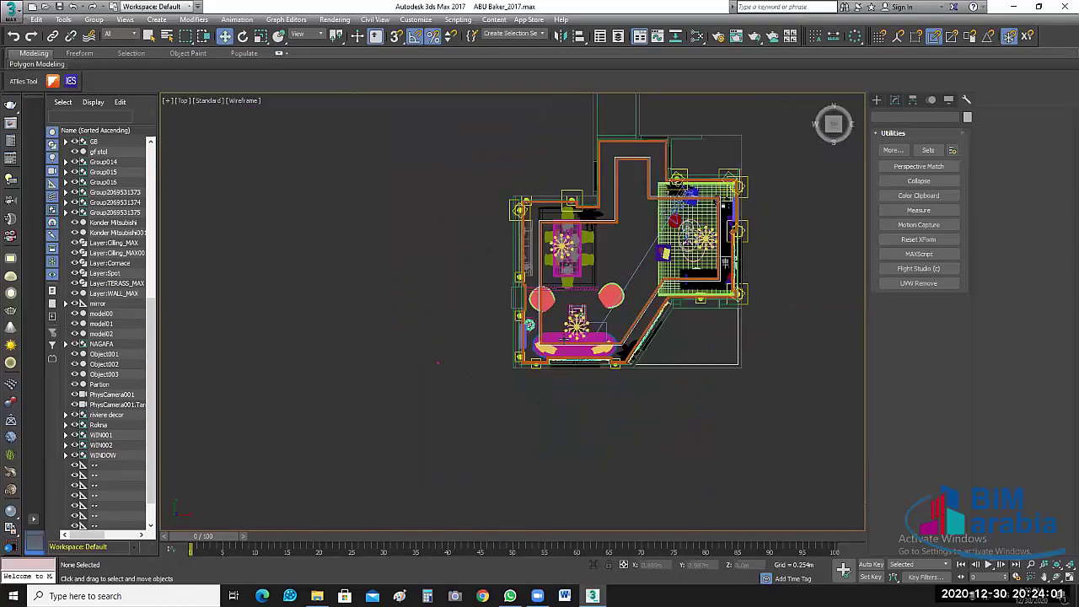
scroll(390, 391, up, 3)
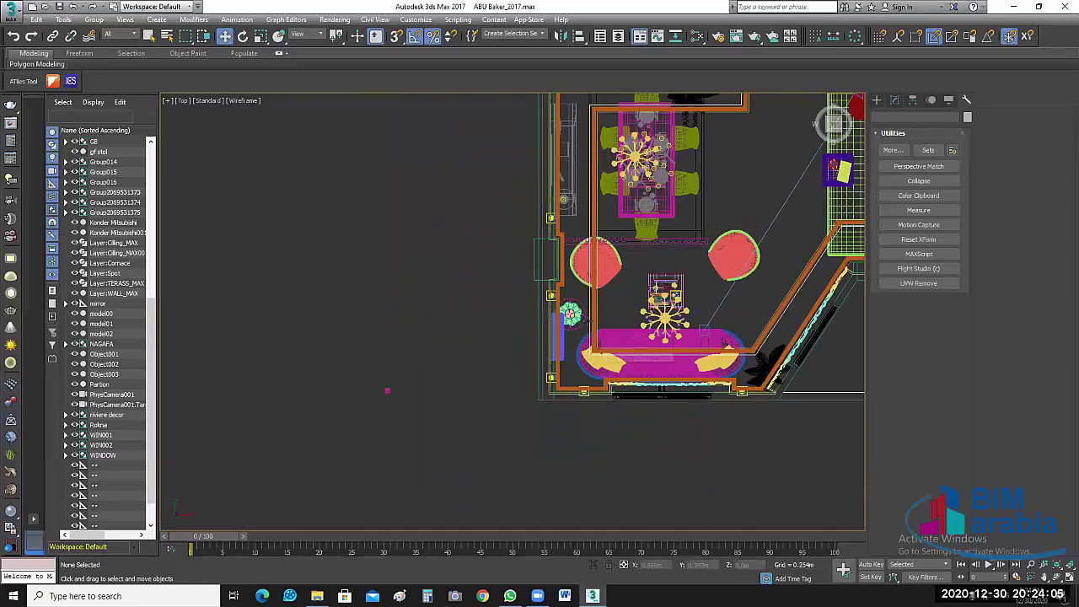
scroll(595, 348, up, 3)
click(594, 313)
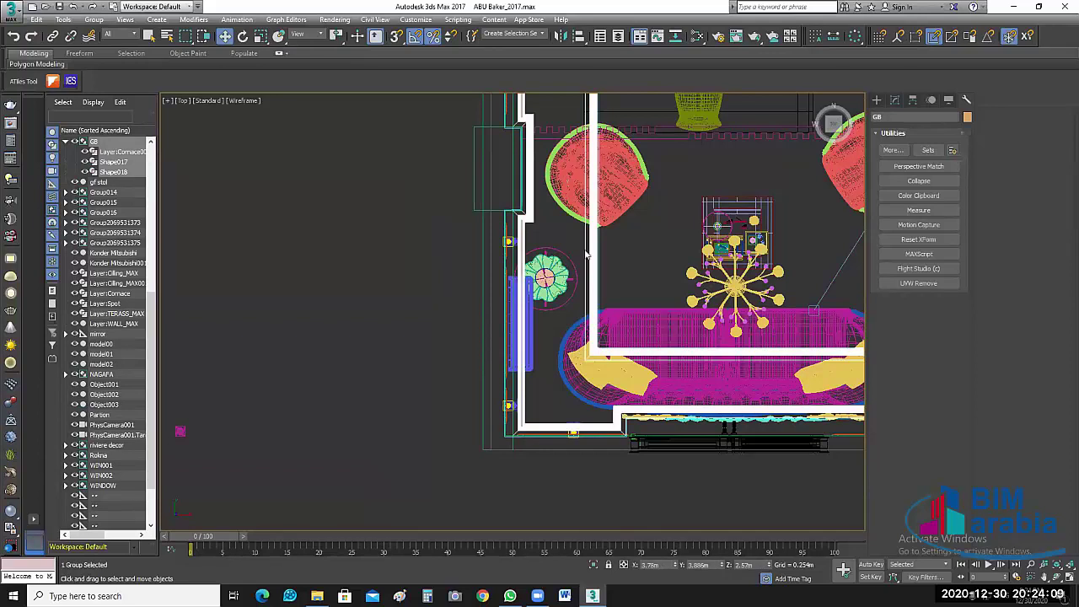
middle_drag(325, 375, 389, 343)
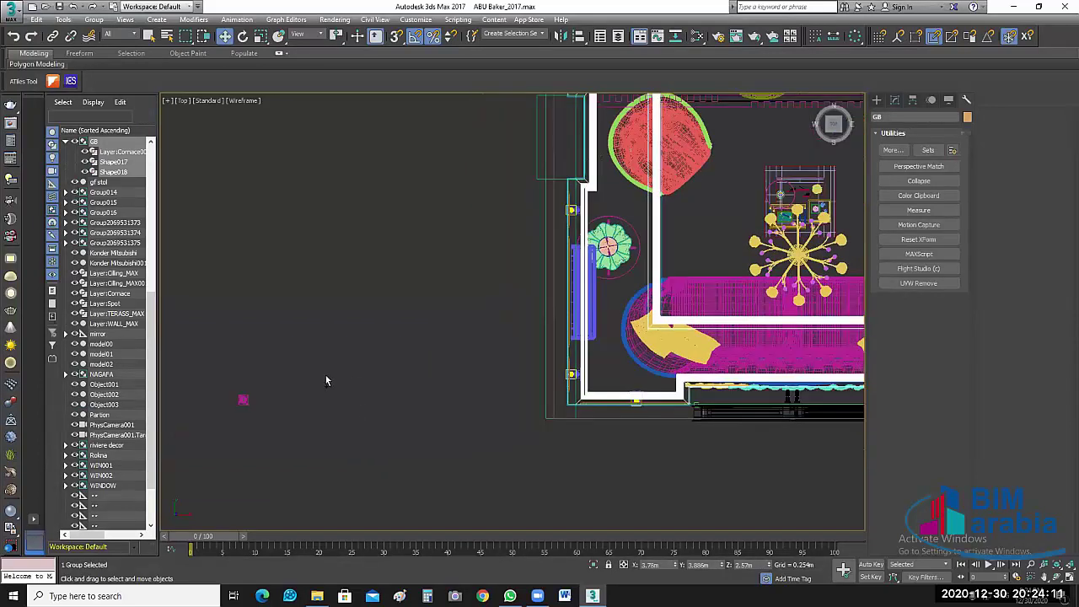
Step: Select the lamp parts model00–model02 and isolate them in the view
key(ctrl+z)
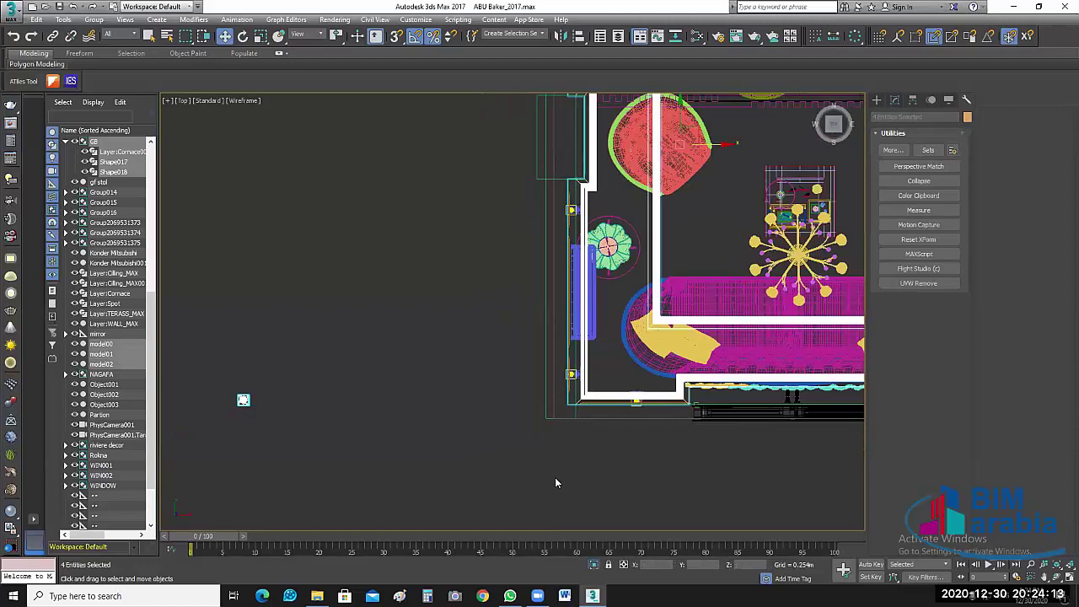
key(alt+q)
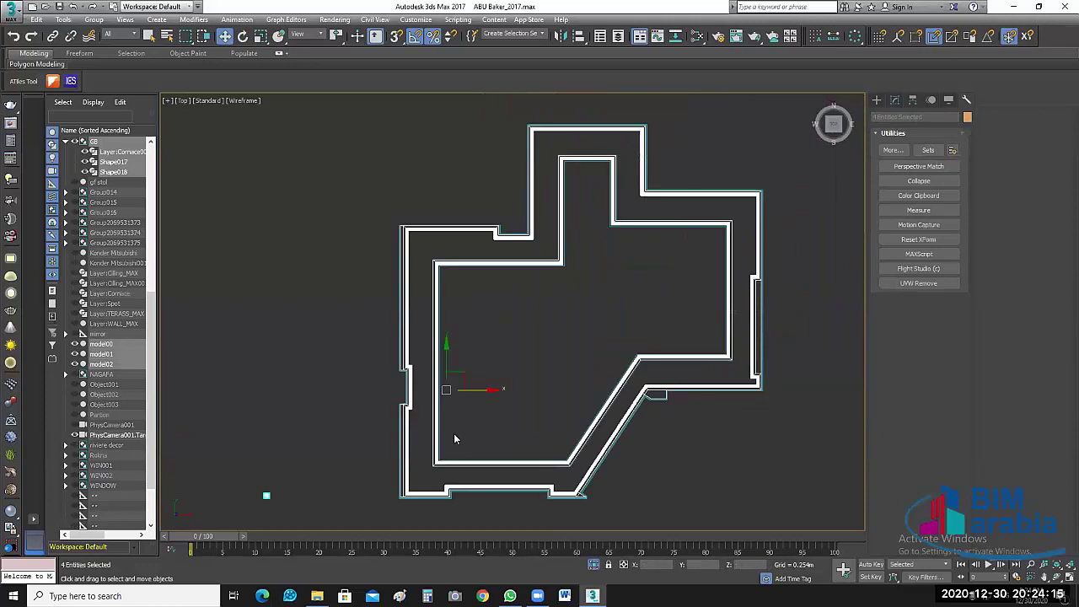
click(454, 433)
middle_drag(454, 434, 249, 400)
key(ctrl+z)
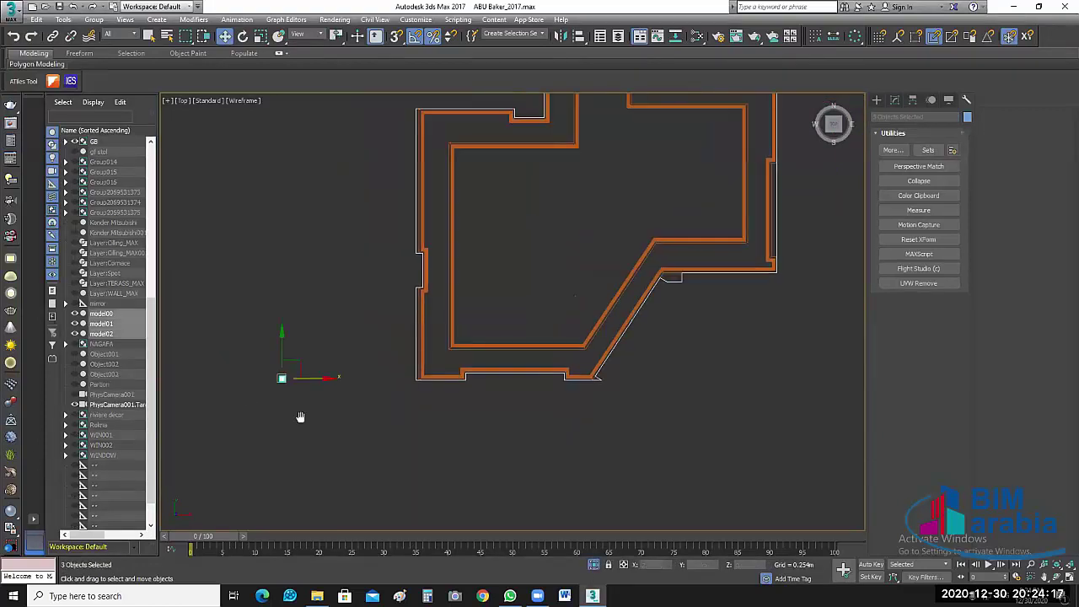
Step: Move the lamp along X and Y just inside the lower corridor wall, then restore four viewports
scroll(303, 396, up, 1)
scroll(308, 397, up, 3)
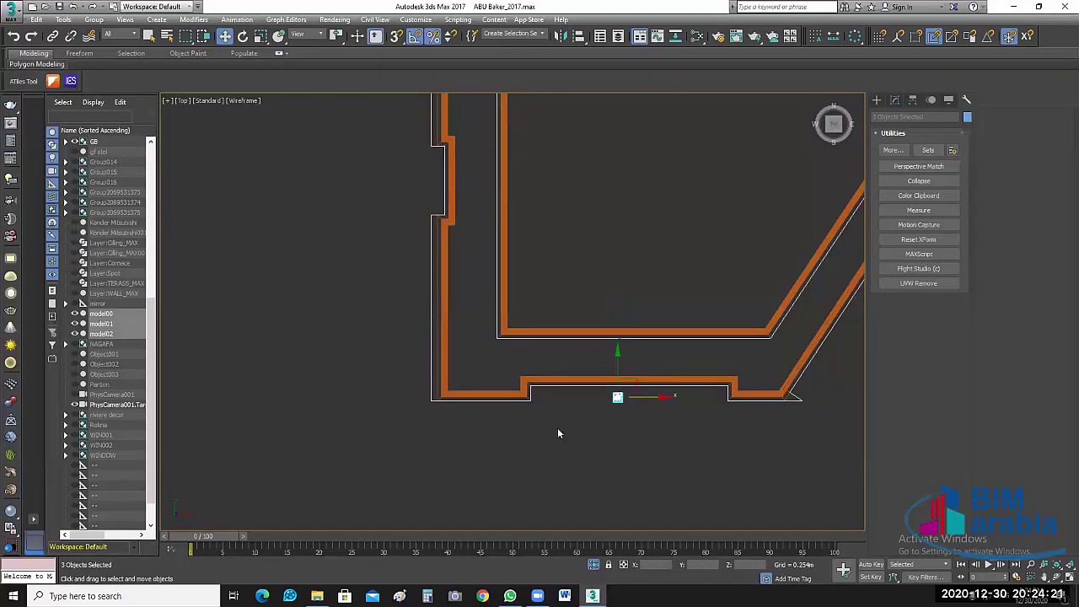
scroll(559, 430, up, 2)
scroll(592, 414, up, 1)
drag(599, 413, 623, 413)
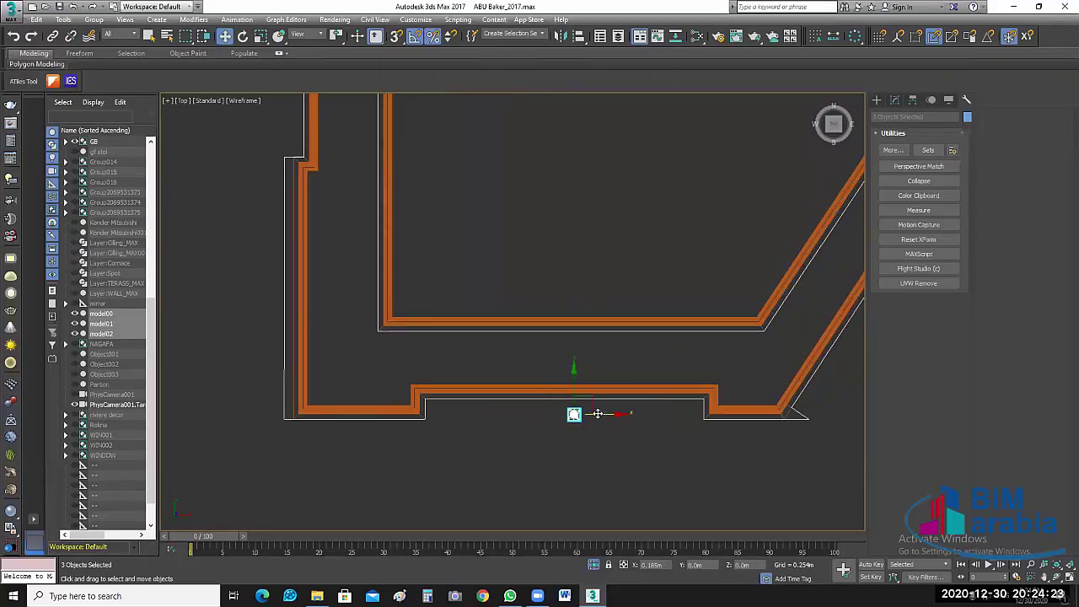
drag(570, 351, 571, 292)
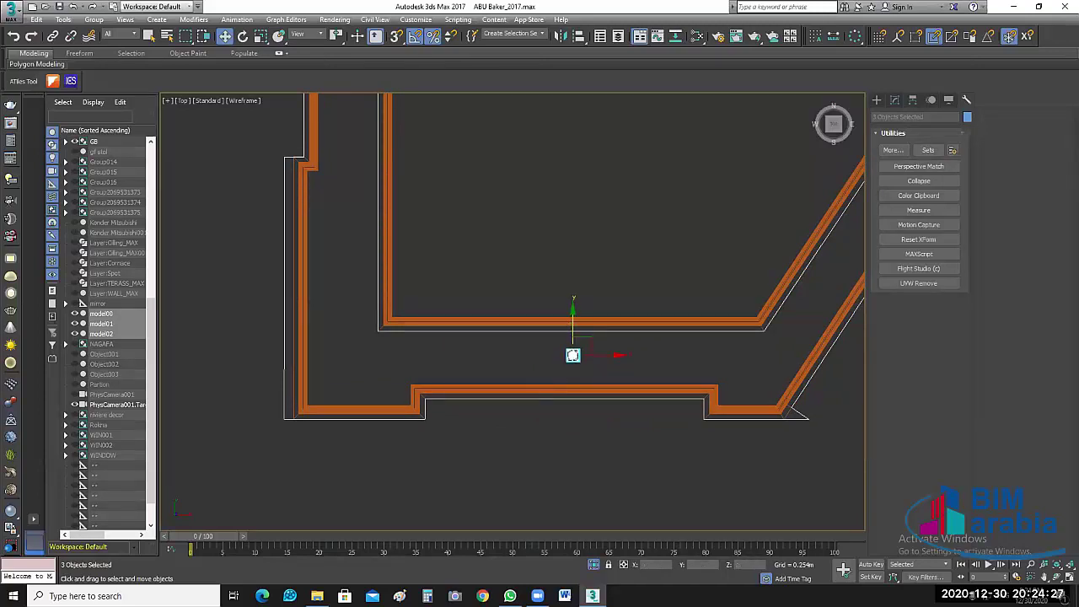
key(alt+w)
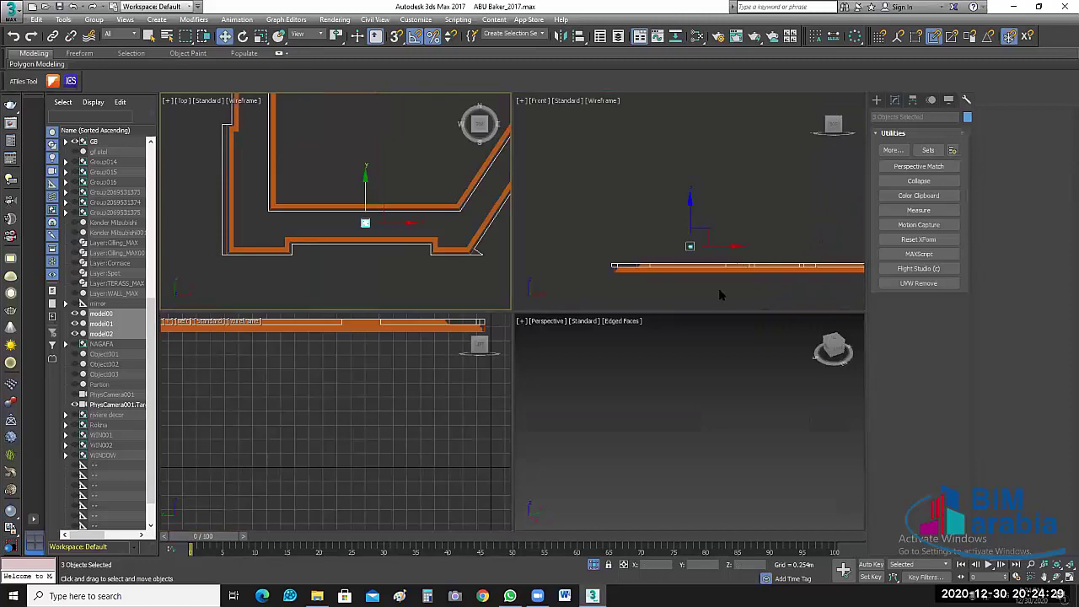
Step: In the Front view, select the GB wall group and open it for editing
right_click(725, 291)
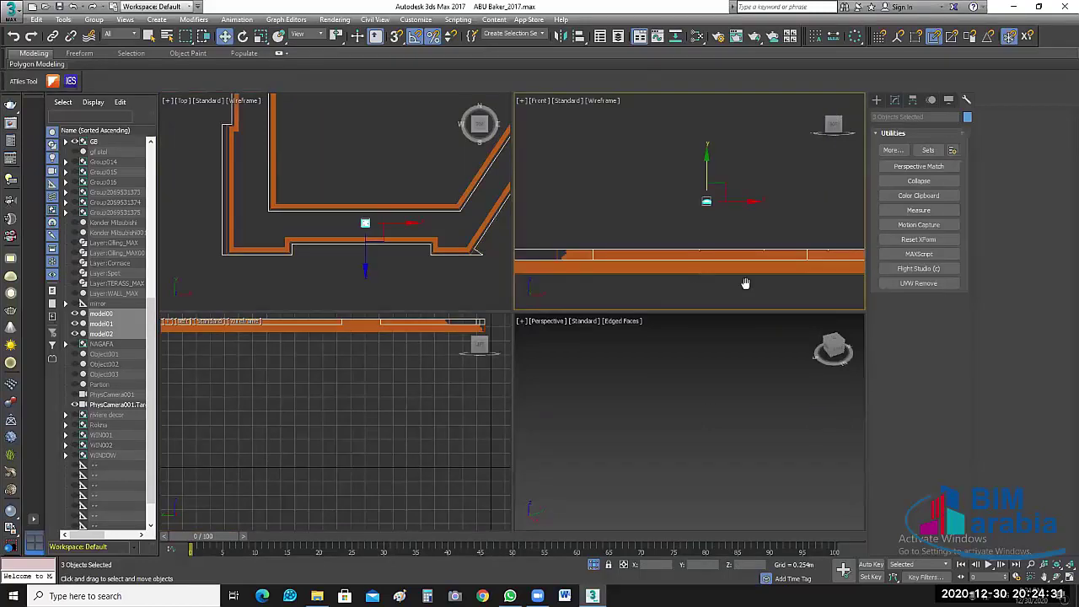
middle_drag(747, 284, 785, 279)
click(610, 281)
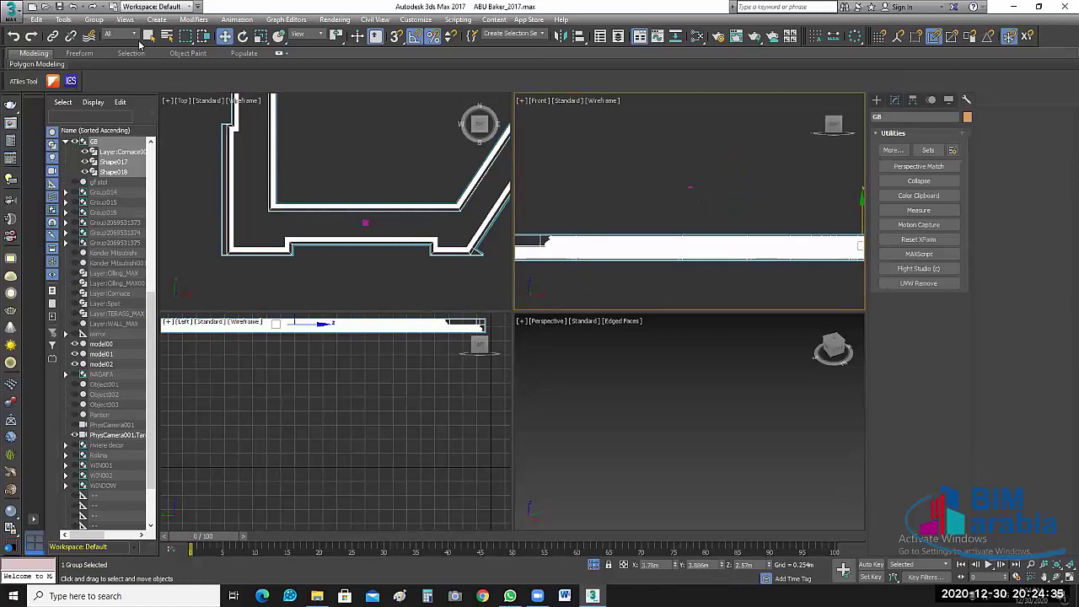
click(94, 19)
click(105, 61)
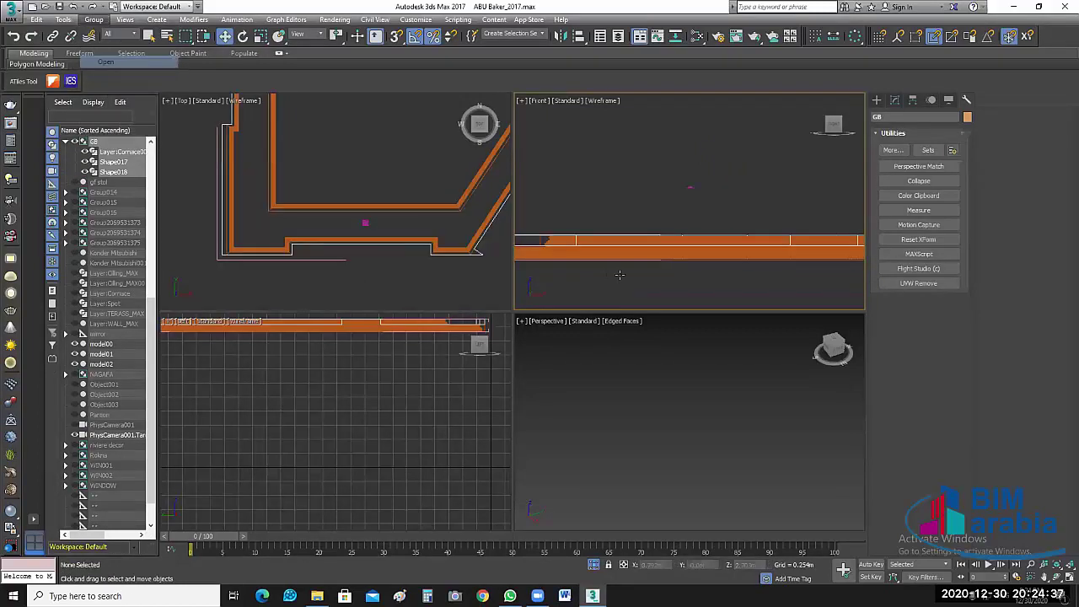
Step: Turn off Enable In Viewport for bars Shape018 and Shape017 so they show as thin outlines
click(591, 253)
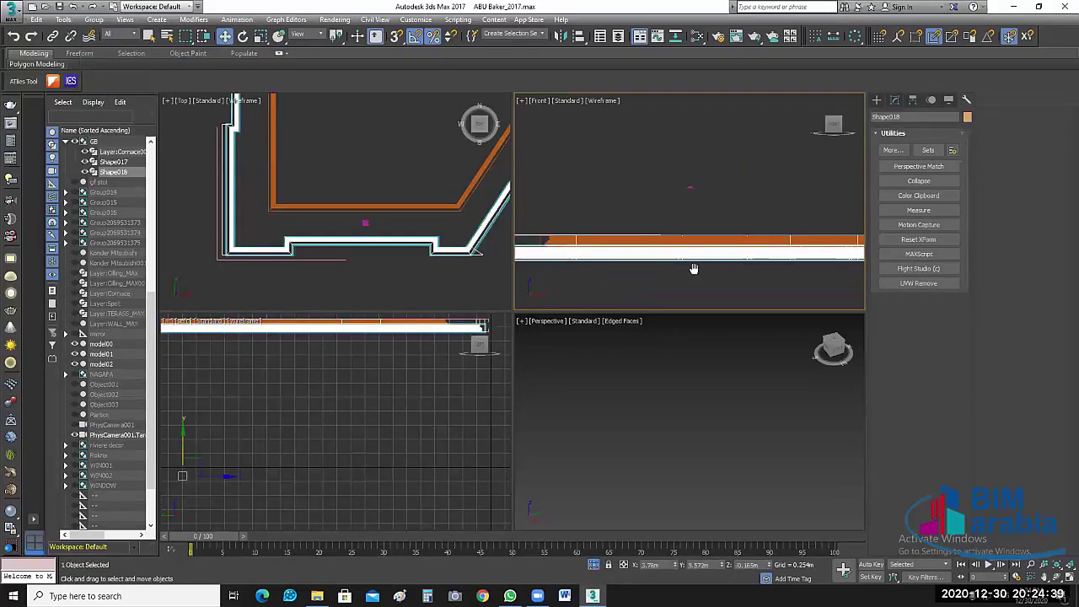
scroll(694, 267, up, 1)
scroll(682, 248, up, 2)
ctrl+click(646, 221)
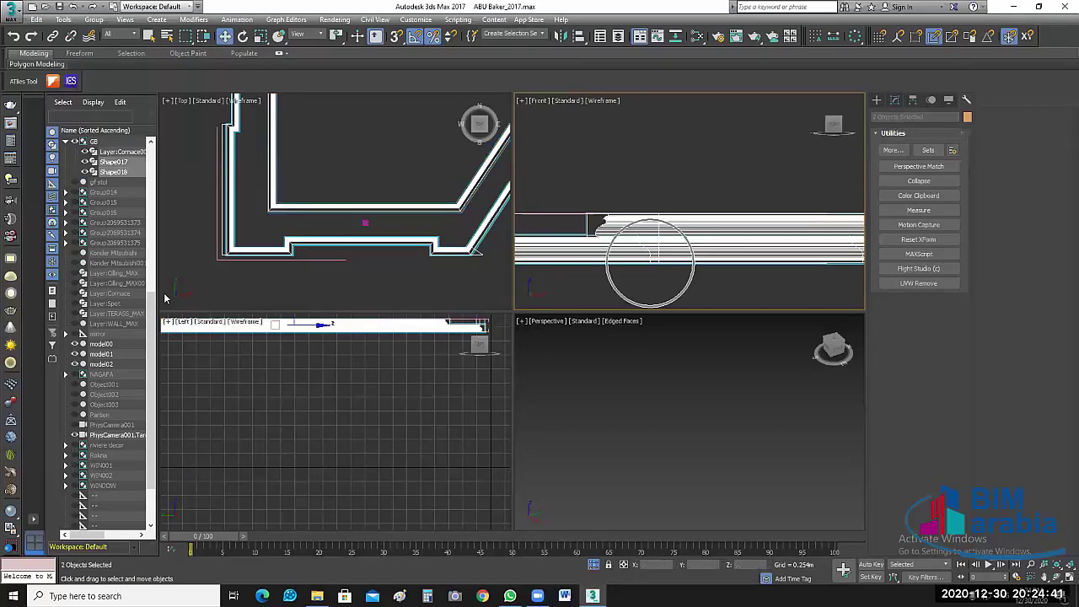
click(85, 172)
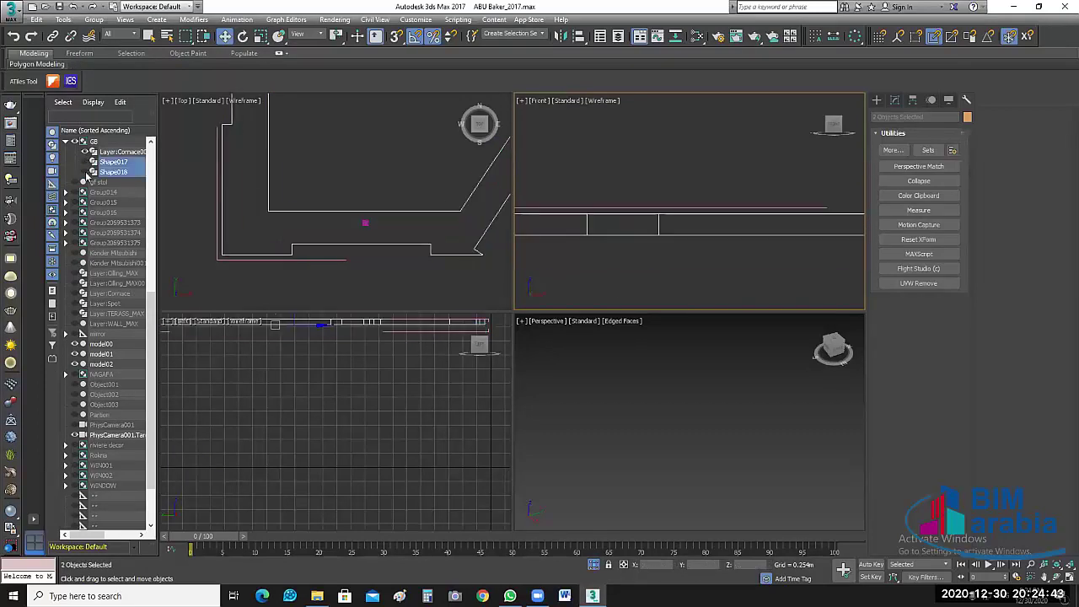
click(85, 172)
click(85, 172)
Step: Close the GB group and select the ceiling lamp in the Front view
key(Delete)
scroll(688, 275, up, 1)
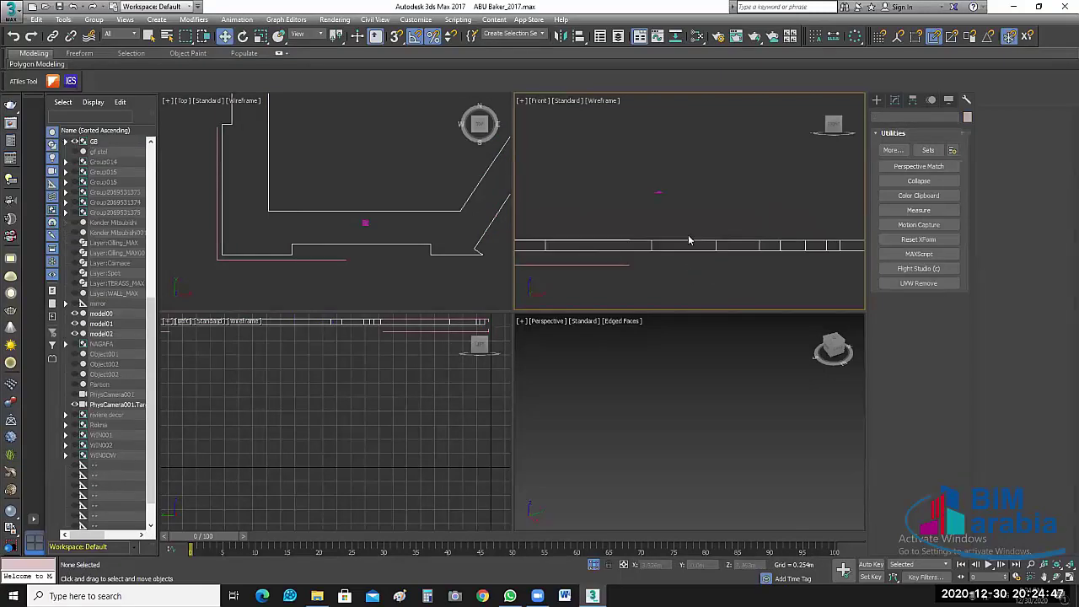
scroll(706, 270, up, 1)
scroll(706, 270, up, 1)
drag(607, 197, 661, 137)
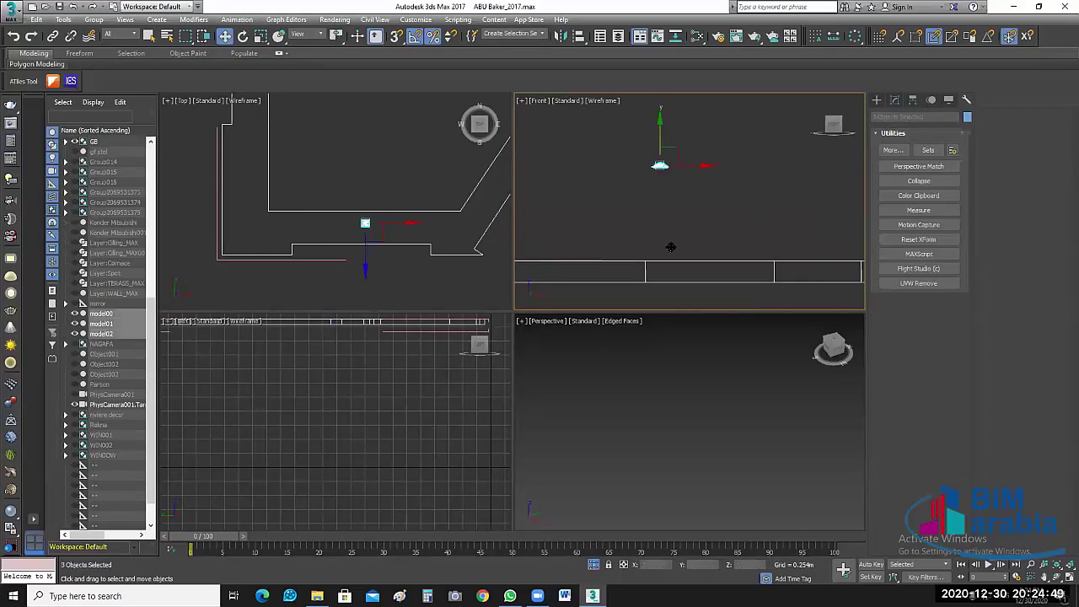
Step: Zoom the Front view to the dome lamp and raise the lamp parts slightly
middle_drag(672, 244, 693, 280)
scroll(711, 282, up, 2)
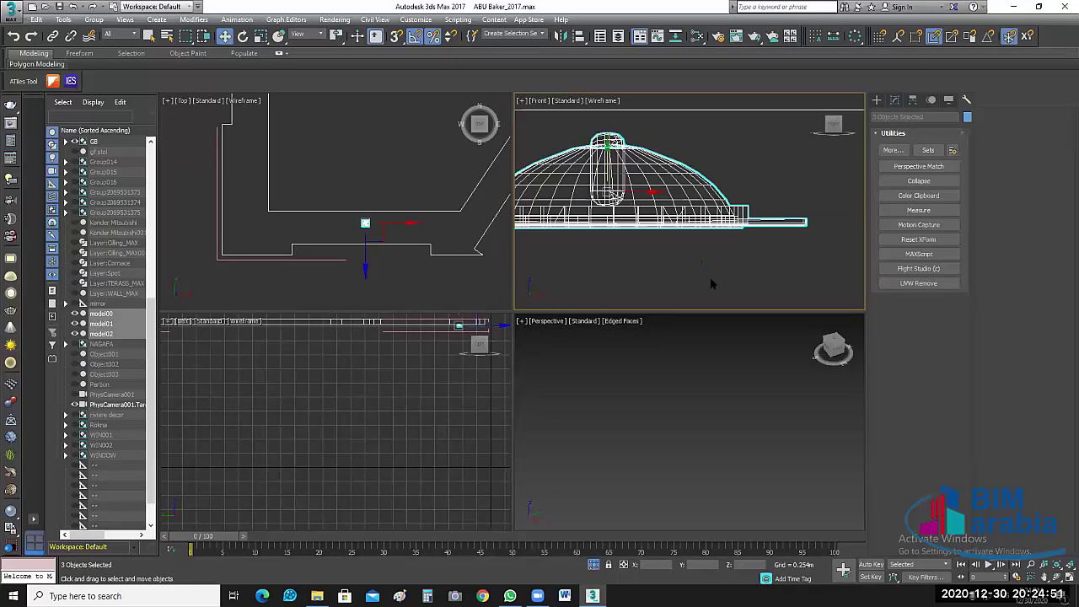
scroll(716, 279, down, 3)
scroll(716, 279, up, 1)
drag(667, 180, 669, 148)
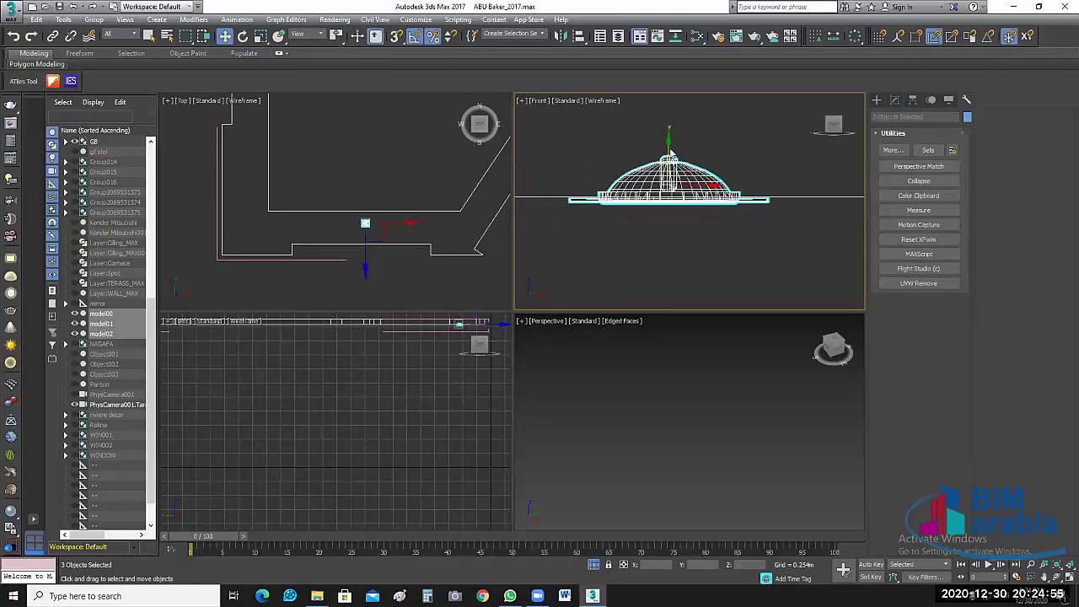
scroll(654, 268, up, 4)
scroll(654, 268, up, 1)
mouse_move(654, 268)
middle_down()
mouse_move(591, 276)
mouse_move(770, 268)
mouse_move(576, 270)
mouse_move(585, 265)
mouse_move(549, 228)
middle_up()
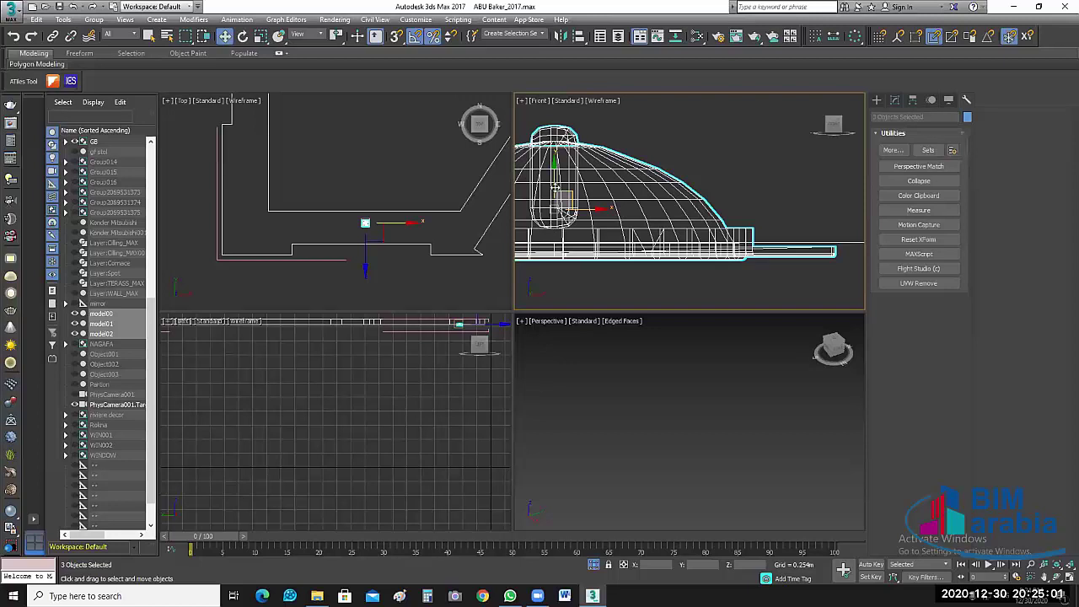
middle_drag(554, 187, 554, 185)
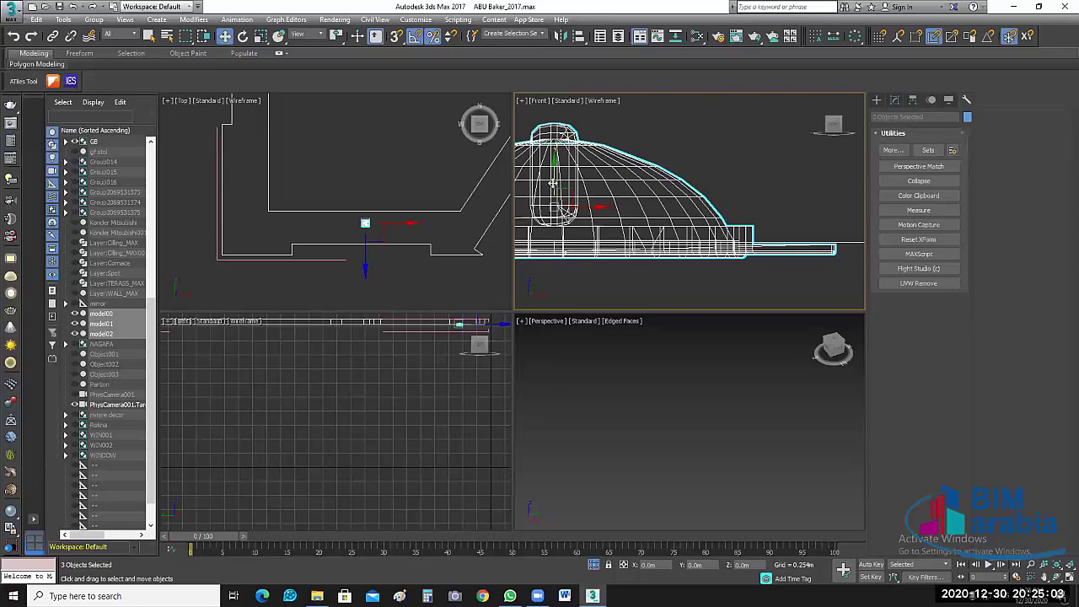
Step: Region-select the three lamp parts in Top and shift them slightly down along Y
click(777, 189)
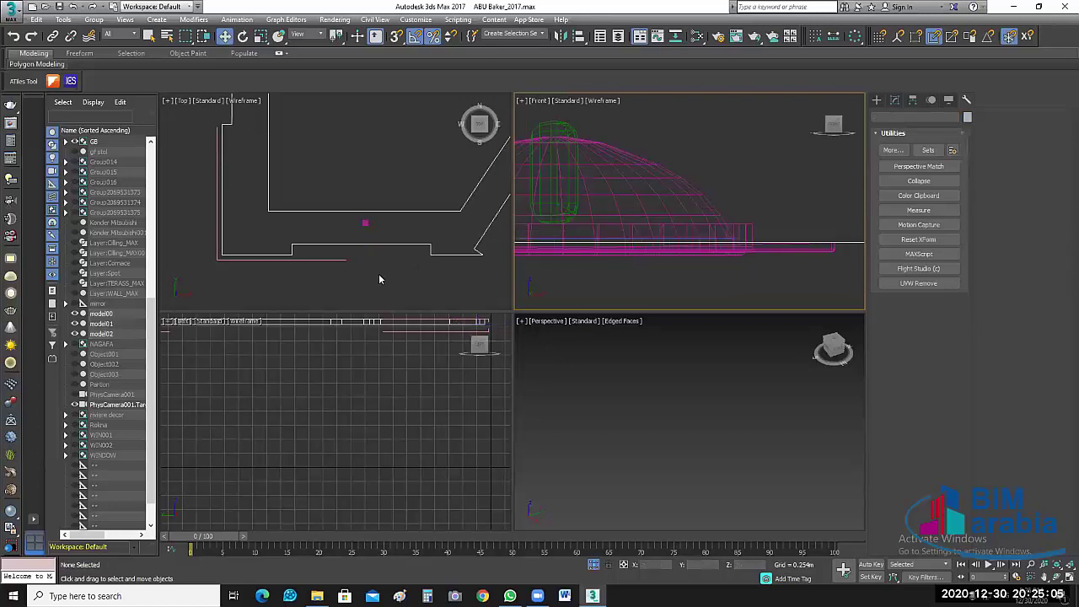
scroll(378, 275, up, 2)
scroll(371, 245, up, 2)
scroll(376, 219, up, 5)
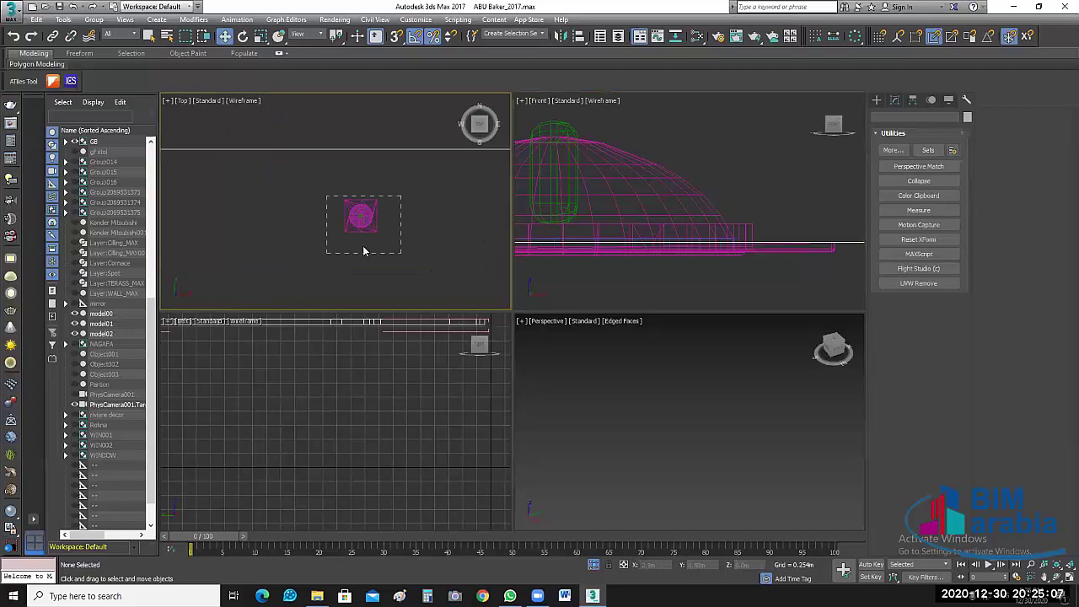
drag(364, 250, 409, 234)
scroll(410, 233, down, 3)
scroll(407, 228, down, 2)
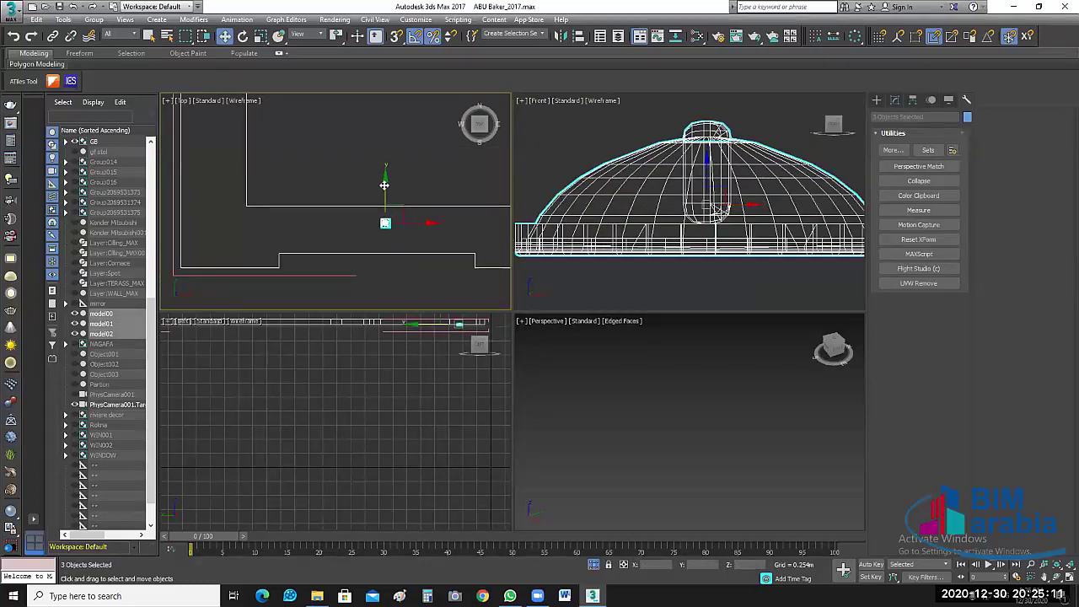
drag(385, 185, 385, 189)
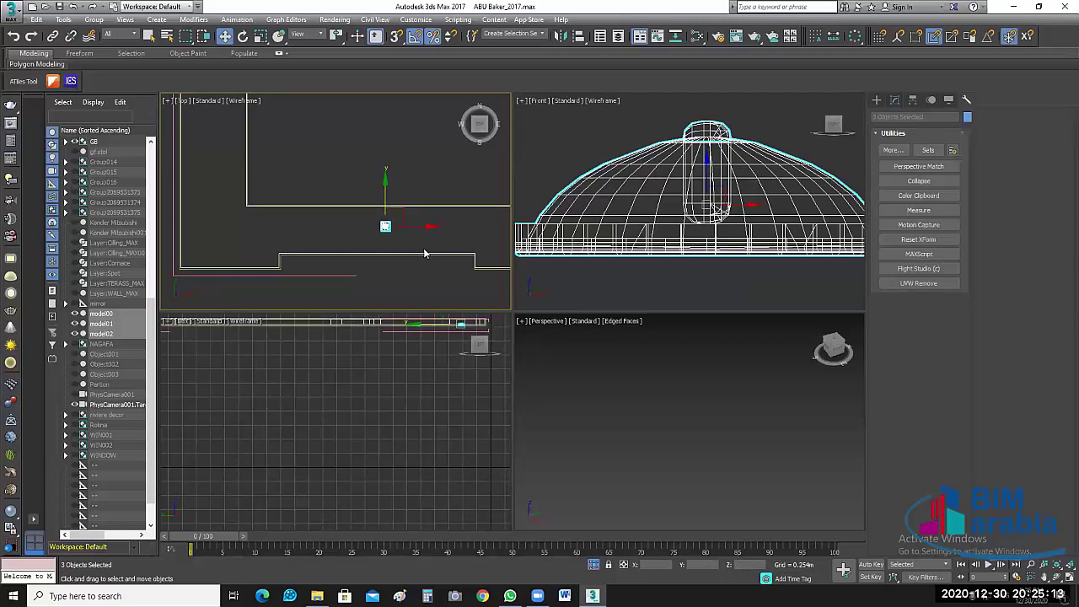
middle_drag(482, 199, 417, 201)
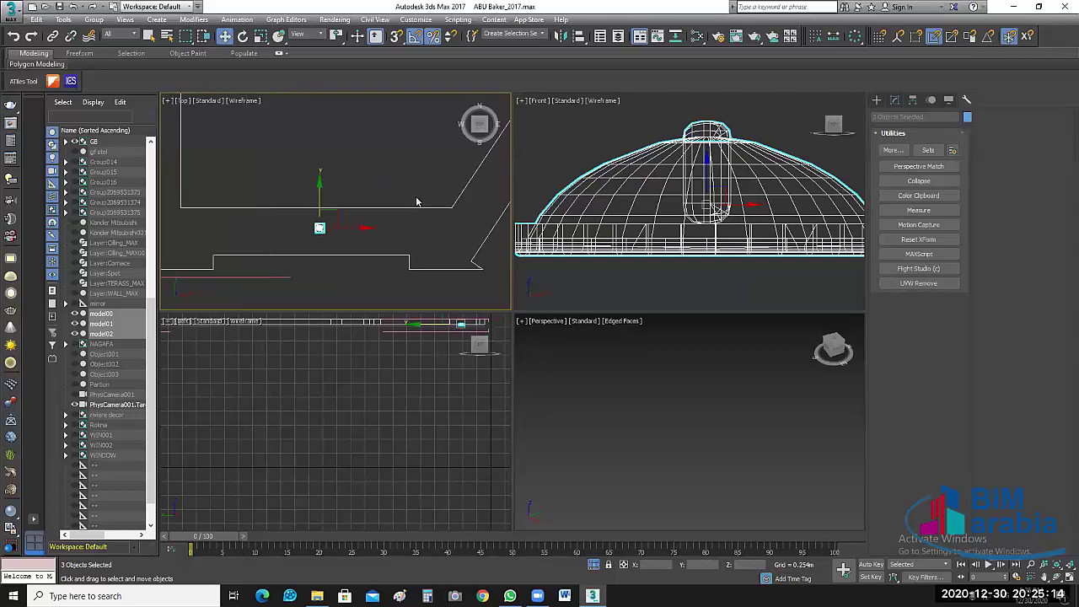
scroll(468, 253, down, 2)
click(470, 268)
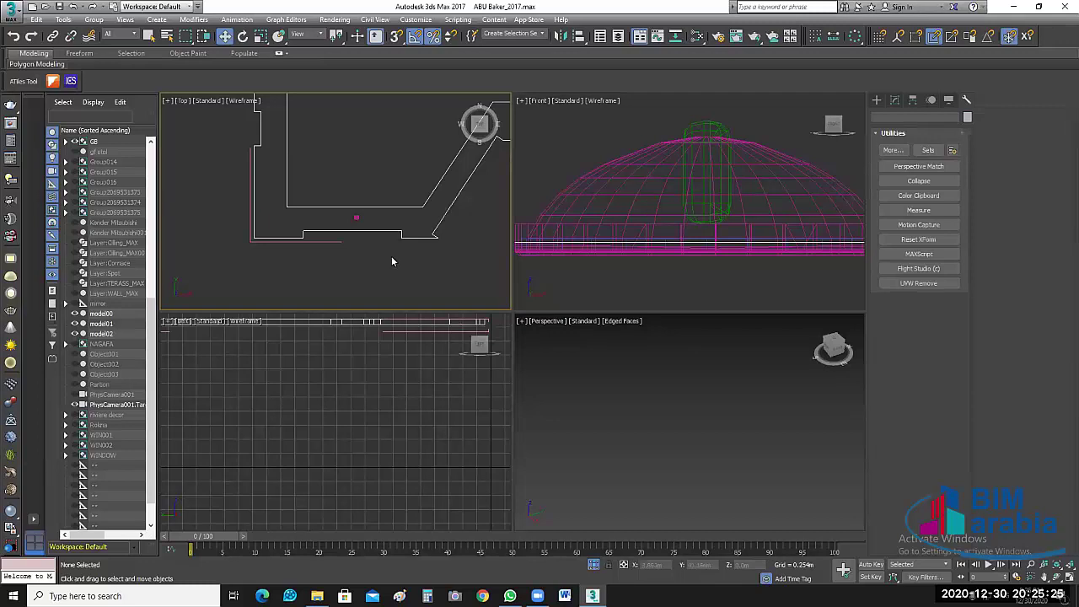
scroll(264, 224, down, 3)
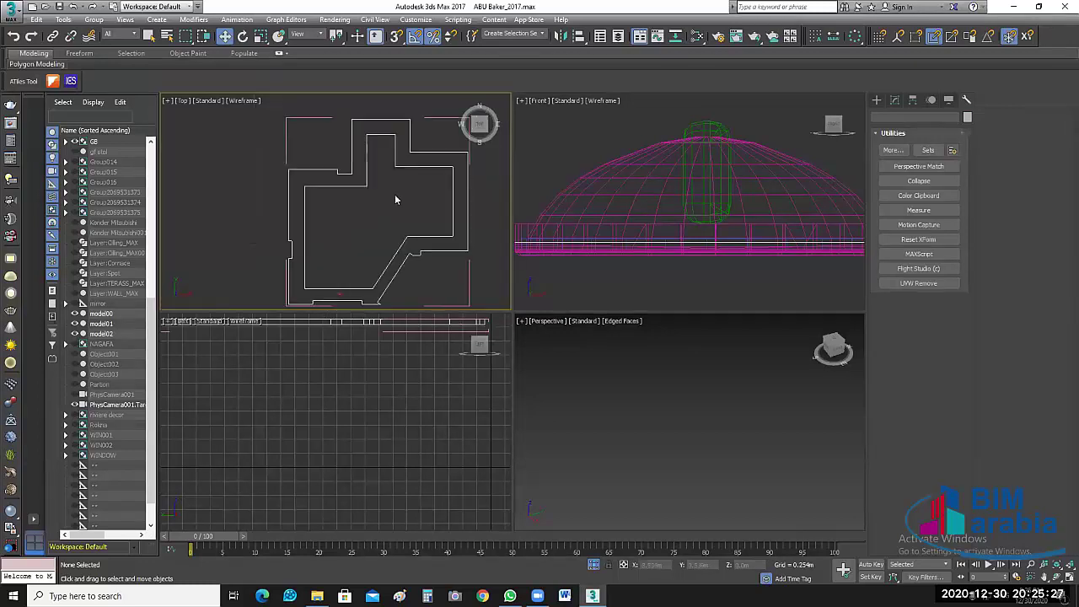
middle_drag(395, 200, 392, 193)
middle_drag(410, 283, 390, 280)
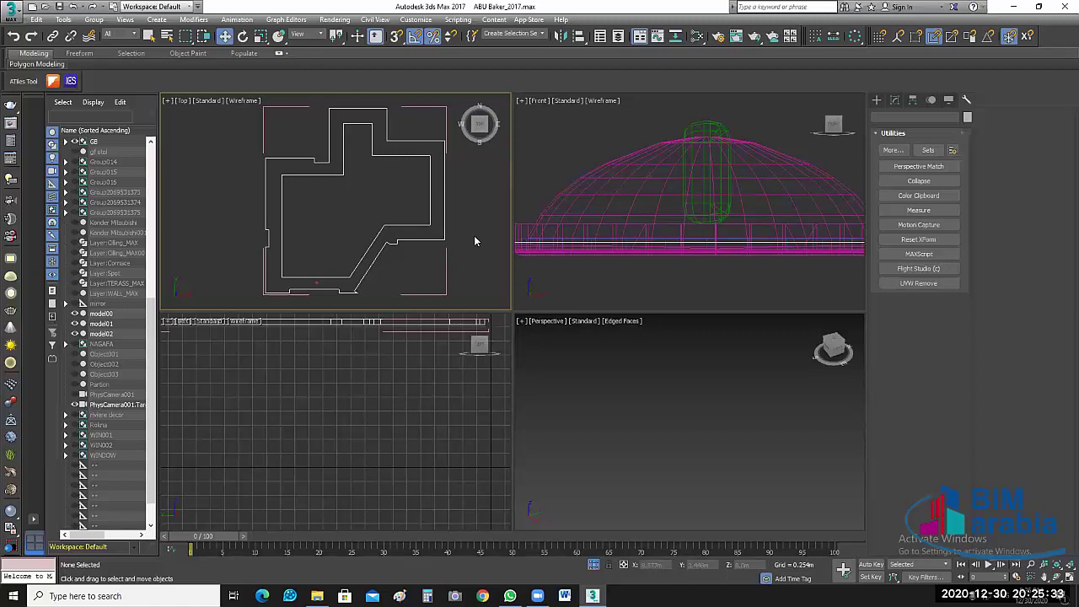
Step: Maximize the Front view along the wall strip and bring up the Create panel
click(733, 283)
click(1058, 576)
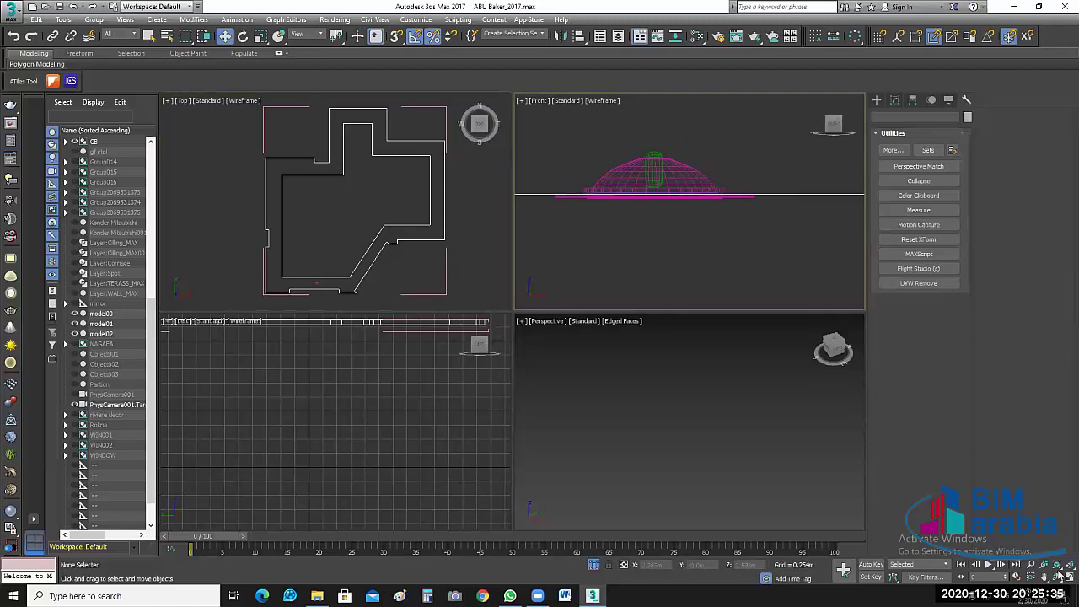
click(1065, 581)
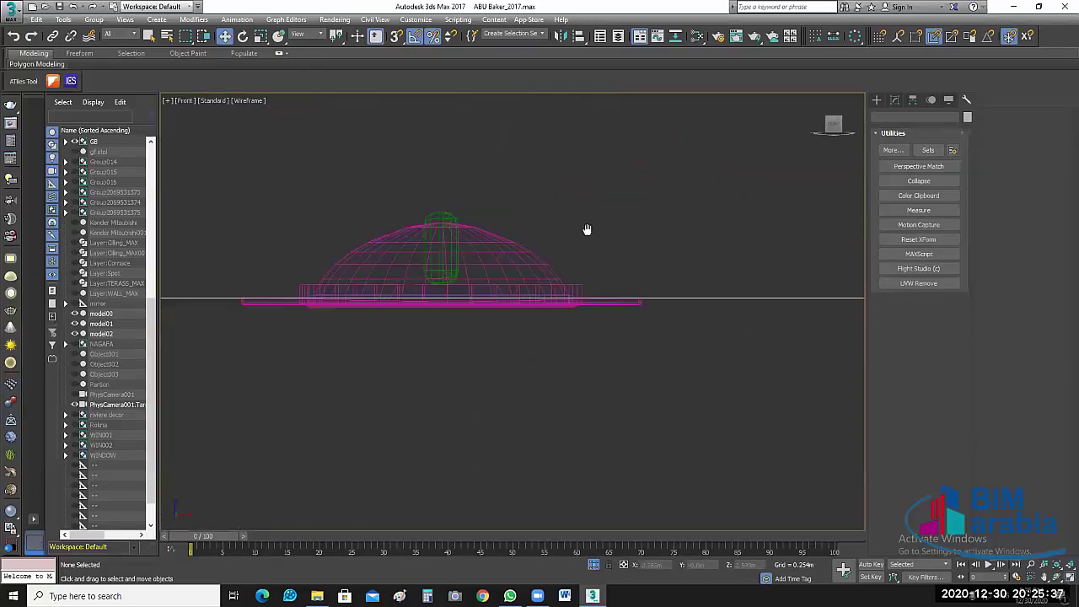
scroll(608, 304, up, 3)
scroll(602, 298, up, 3)
middle_drag(596, 283, 549, 244)
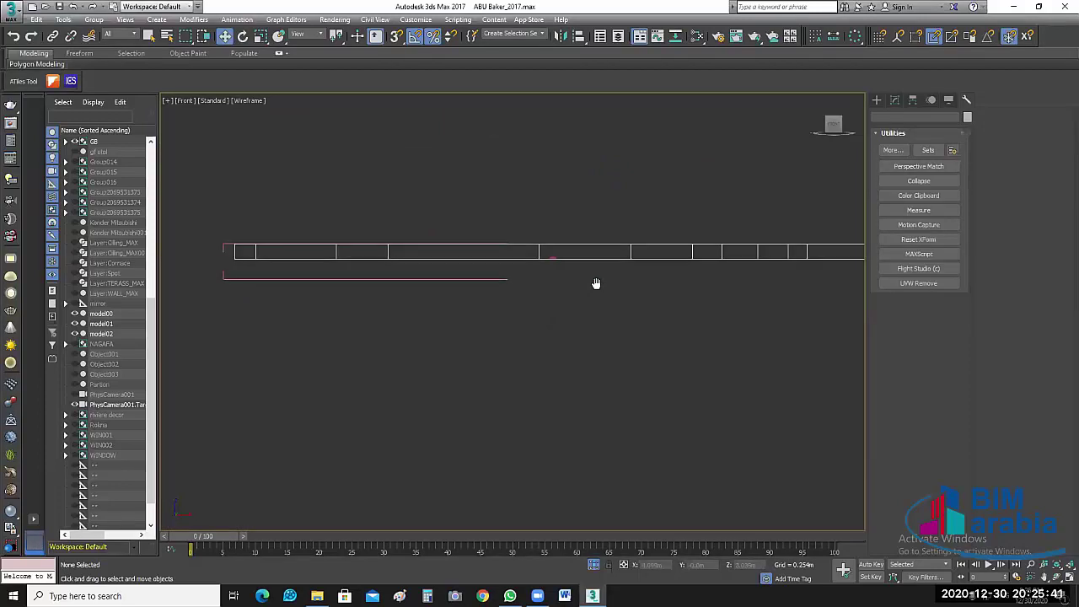
click(878, 100)
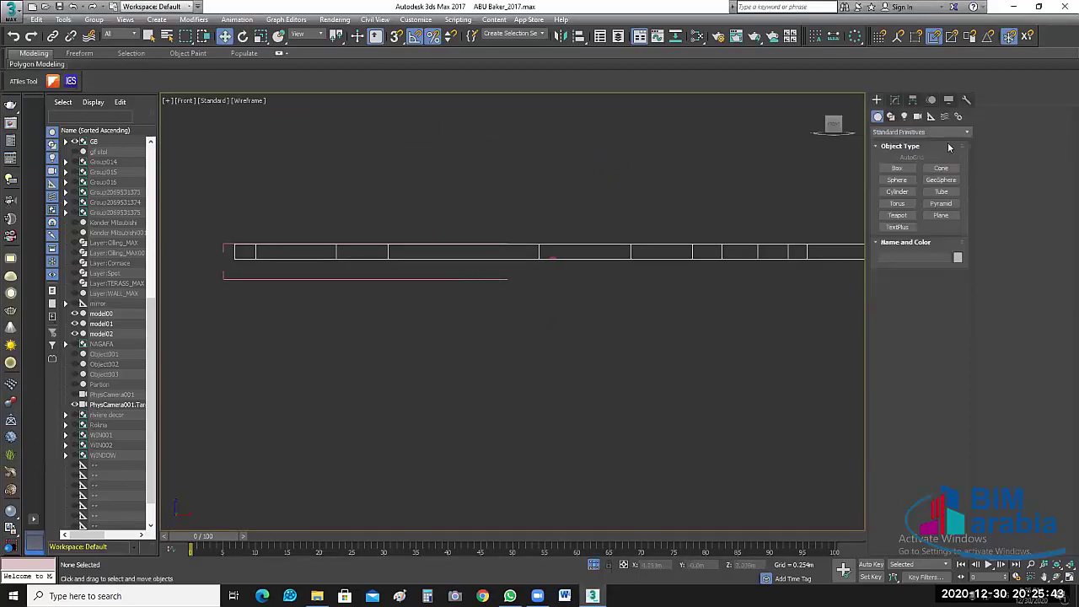
Step: Create a VRay VRayIES light at the lamp fixture in Front view, its target aimed straight down
click(905, 117)
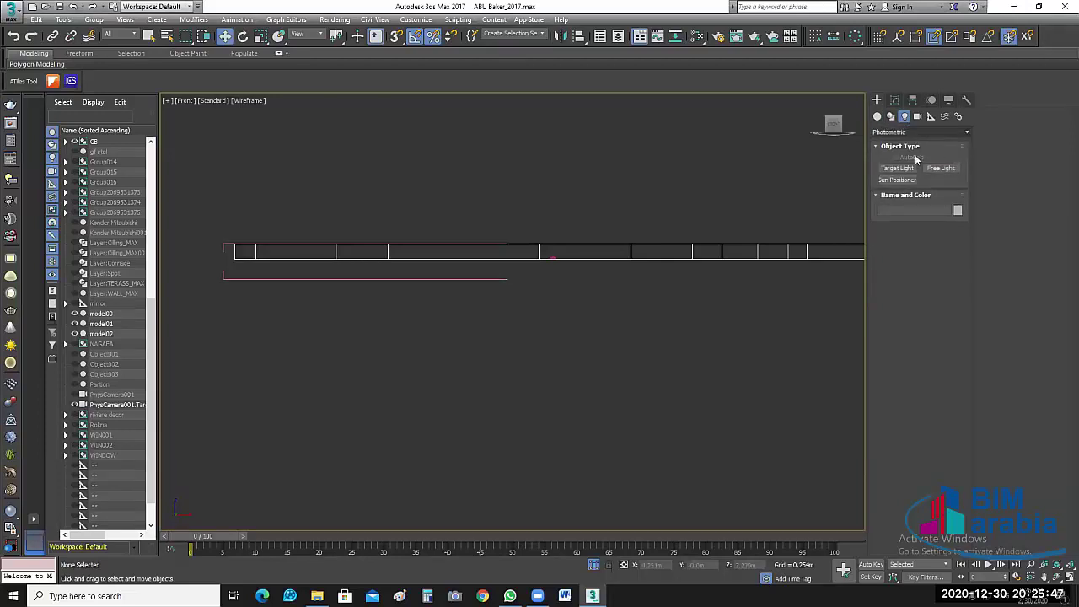
click(919, 132)
click(902, 162)
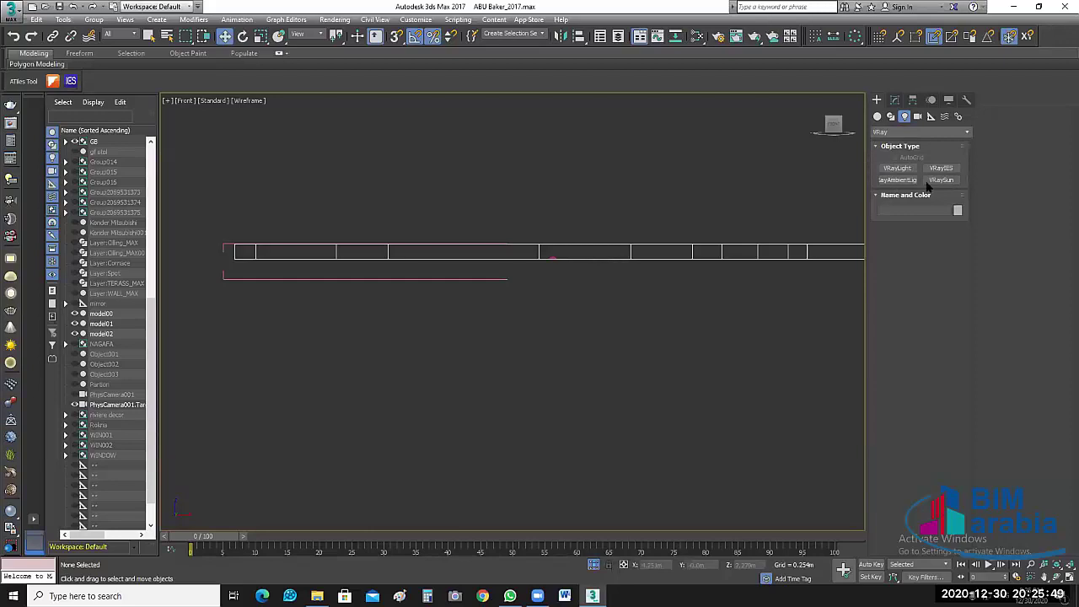
click(941, 168)
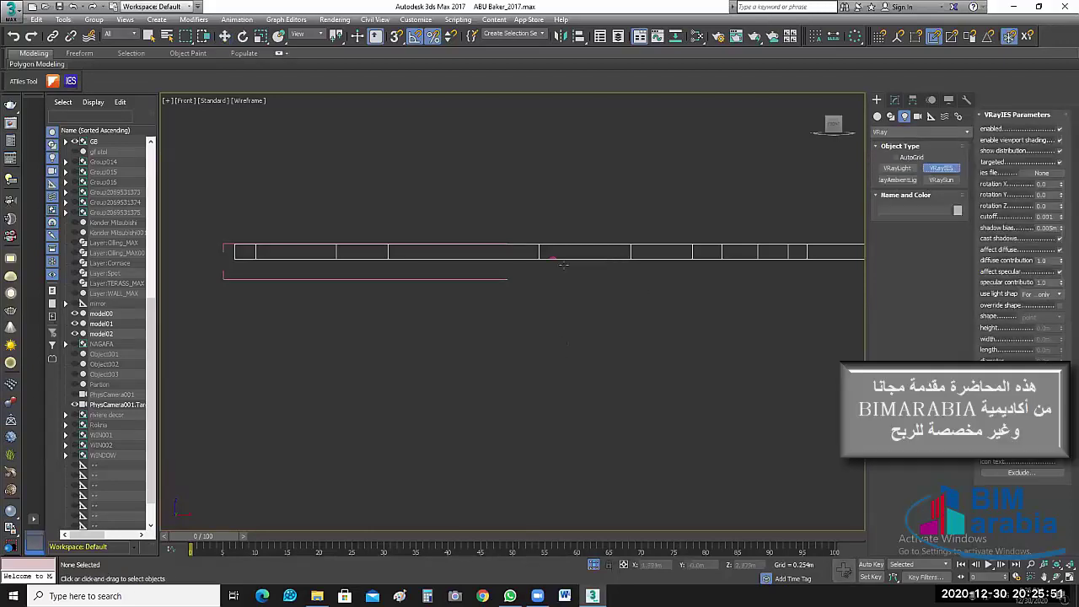
scroll(563, 265, up, 2)
scroll(547, 237, up, 2)
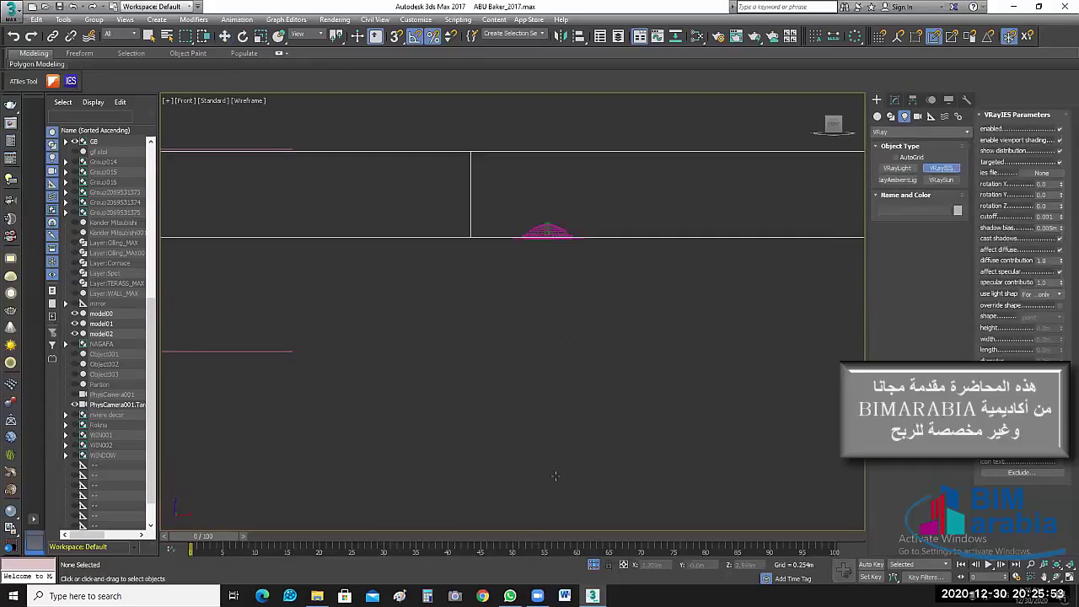
drag(548, 238, 545, 487)
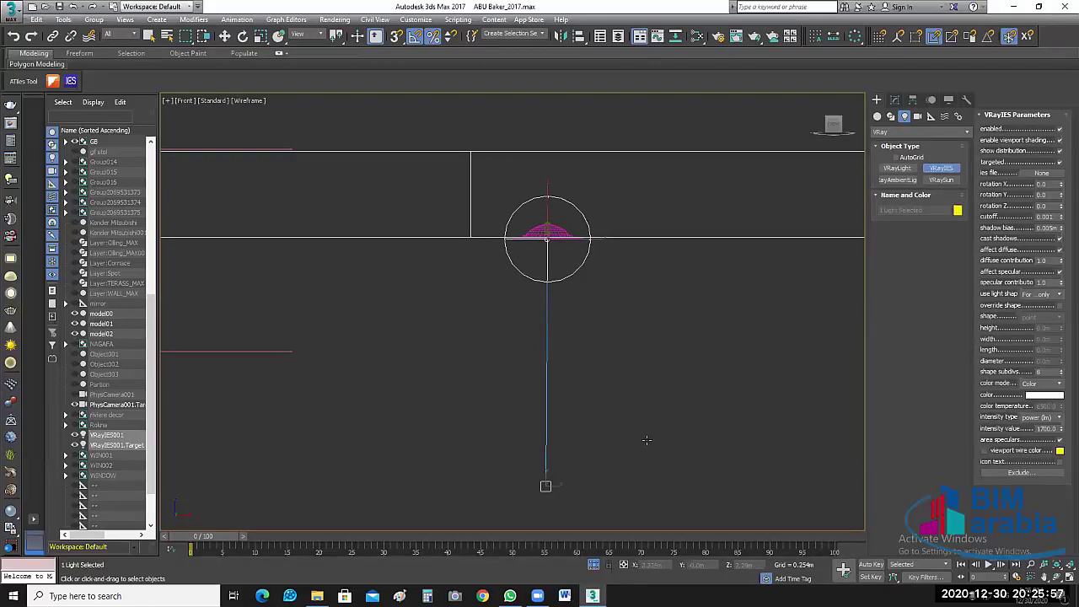
scroll(646, 408, down, 3)
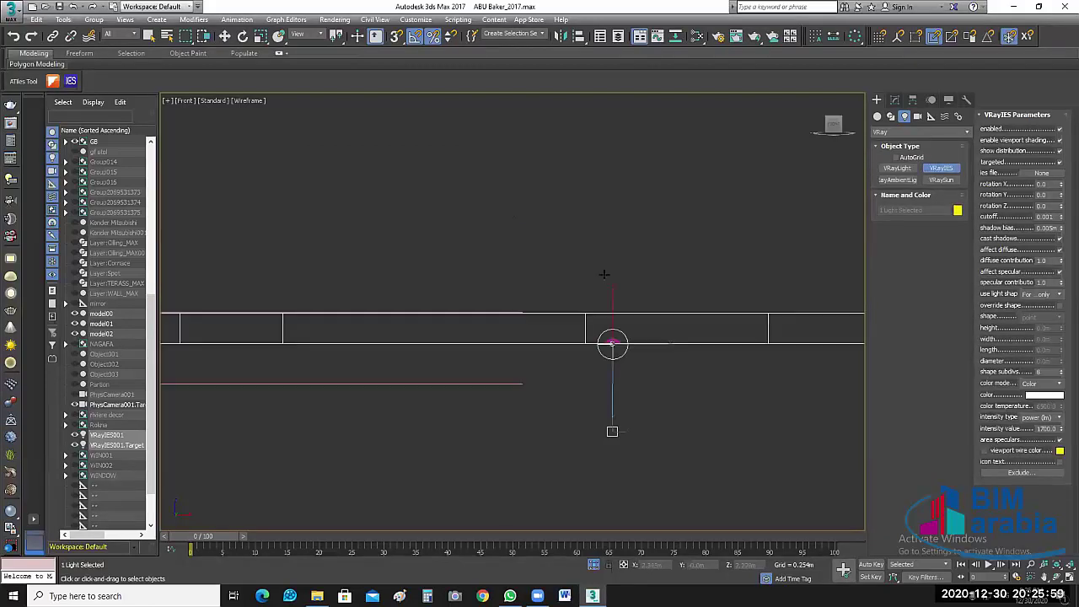
mouse_move(603, 274)
middle_down()
mouse_move(630, 269)
mouse_move(643, 309)
middle_up()
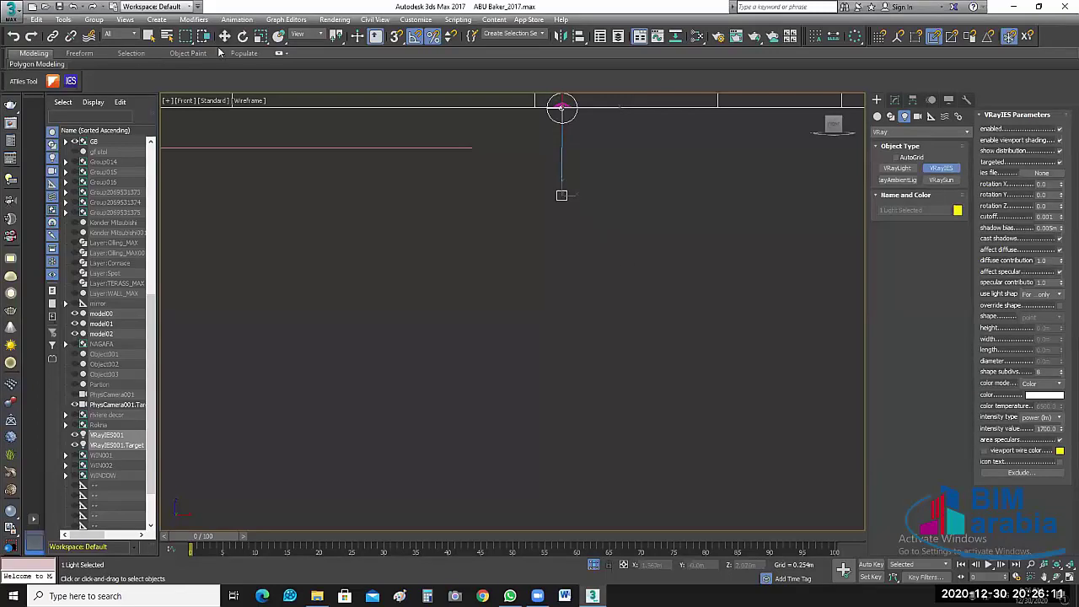
Step: Select the VRayIES001 target and set its Z position to 0
key(w)
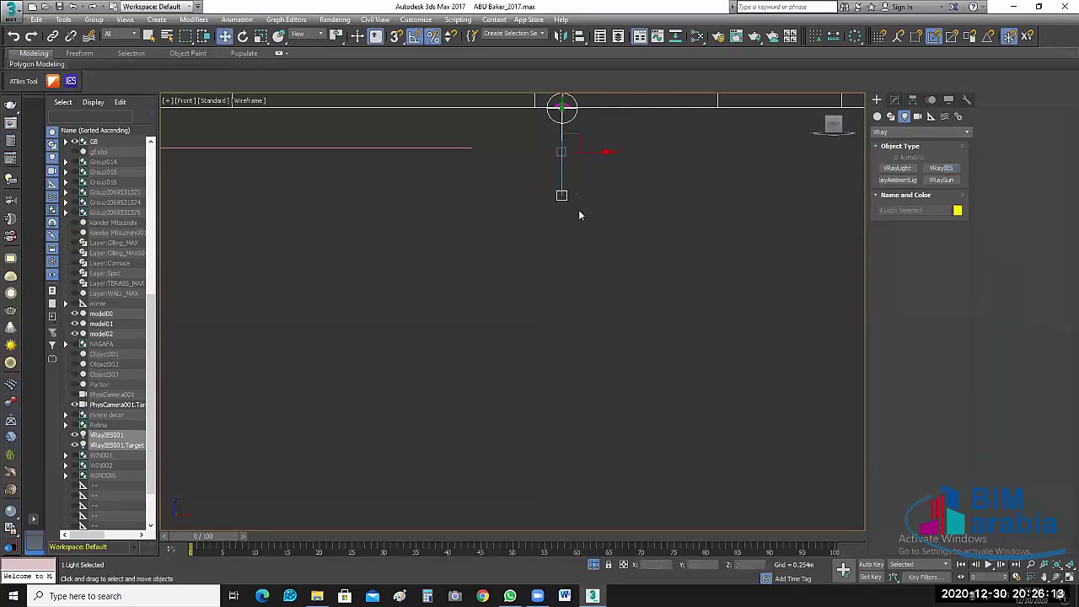
click(562, 195)
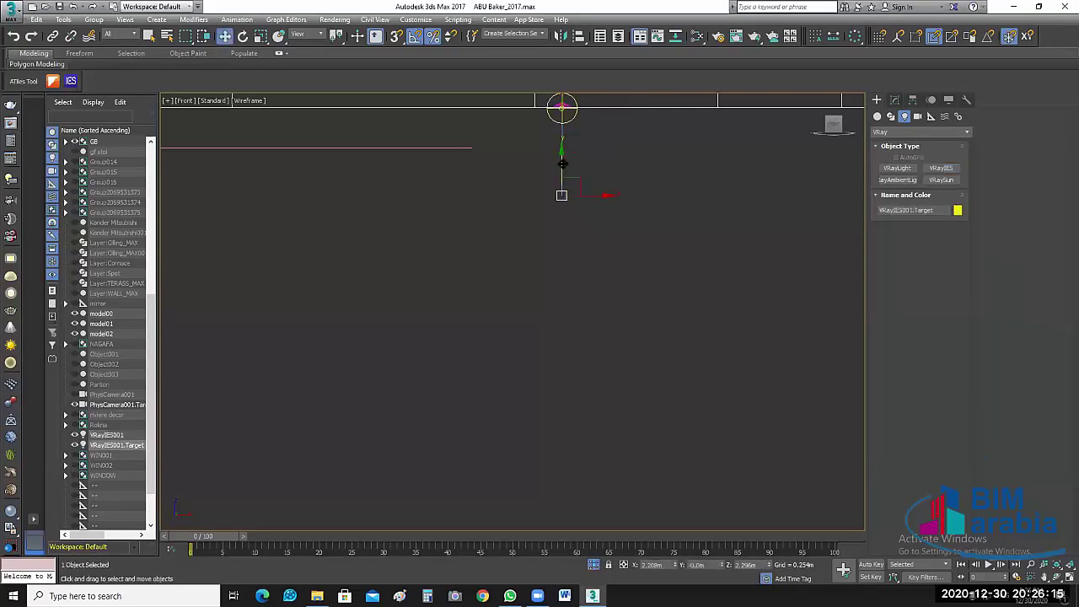
drag(563, 163, 562, 304)
middle_drag(619, 345, 658, 361)
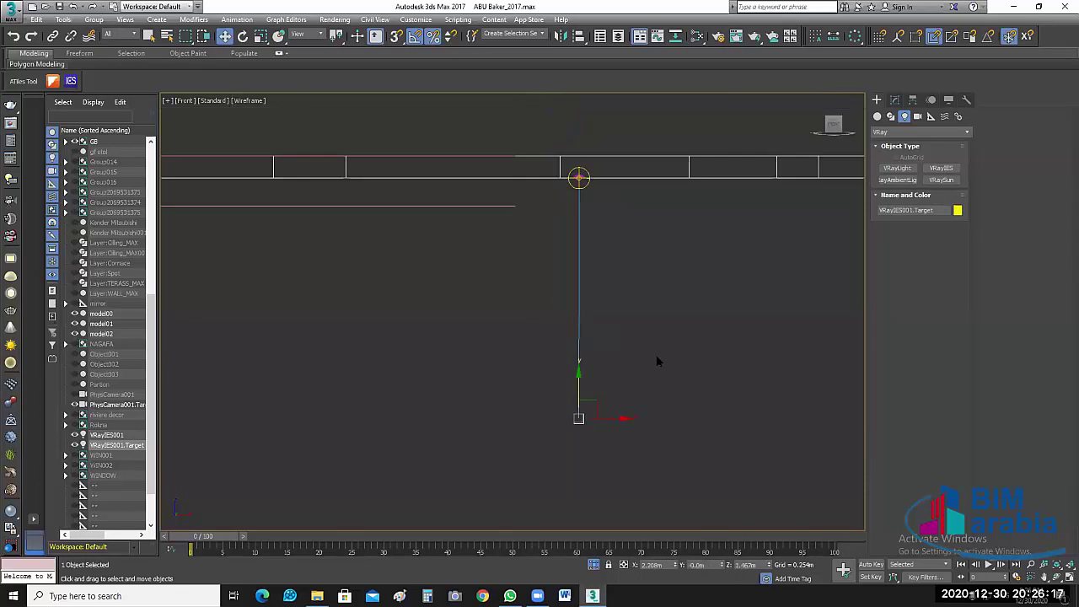
scroll(647, 351, down, 2)
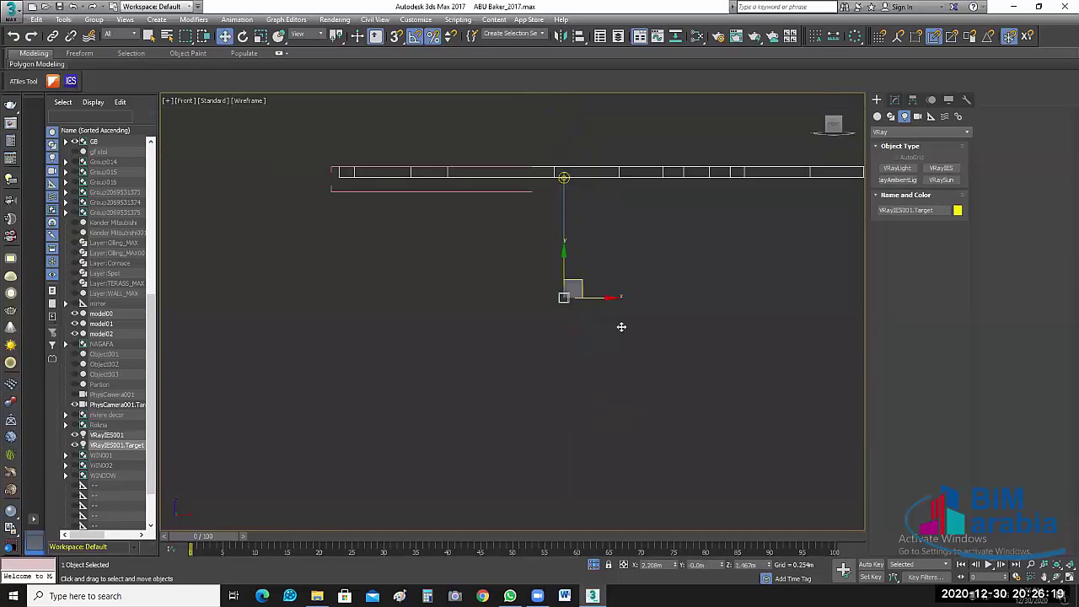
double_click(746, 564)
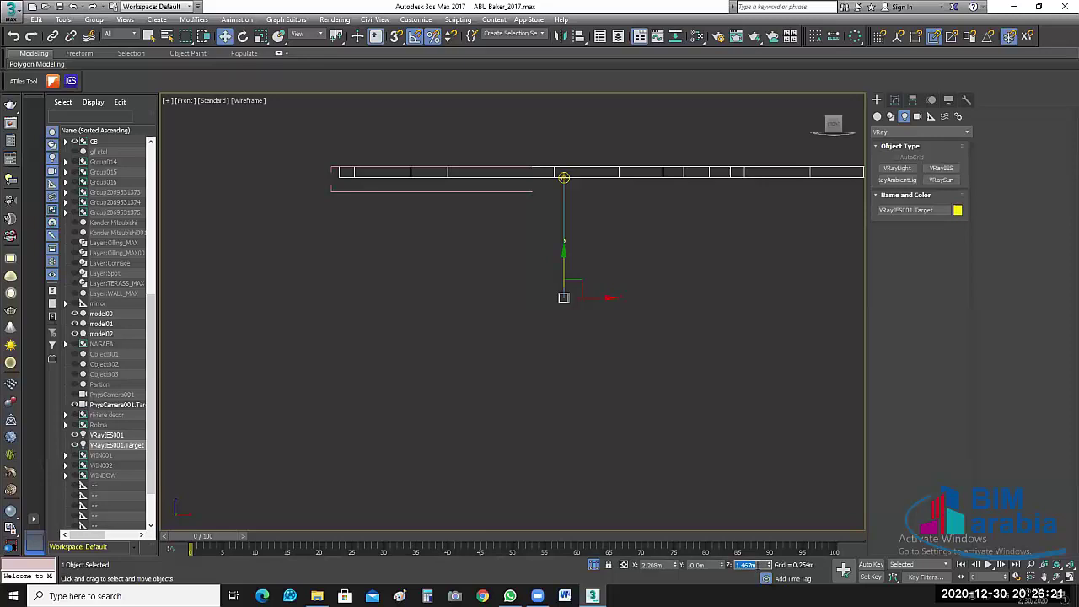
text(0)
key(Return)
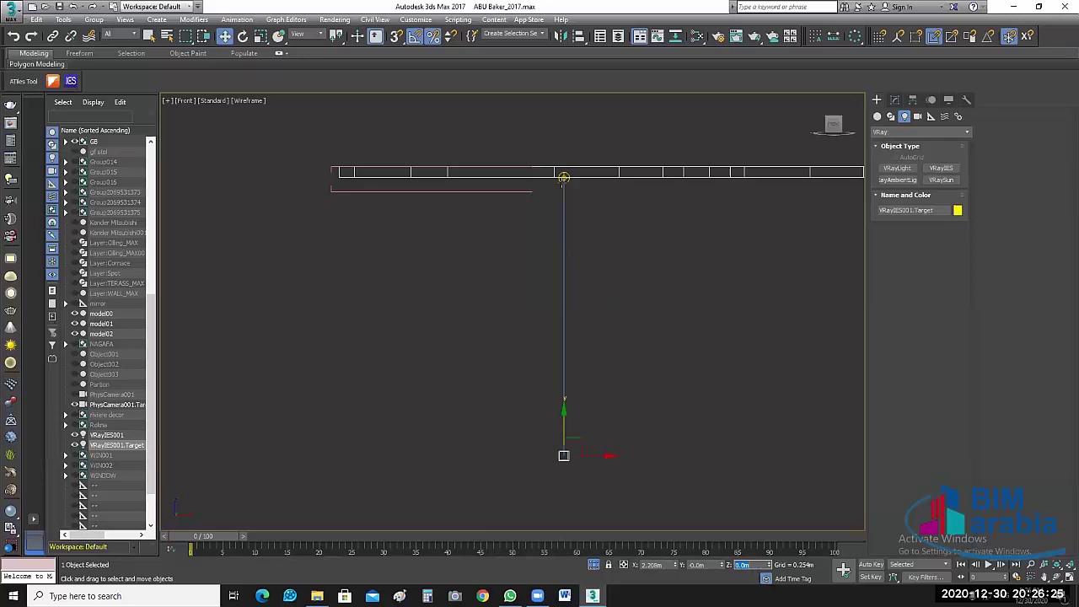
Step: Set the target's X position to 2.21m so it sits directly beneath the light
click(563, 179)
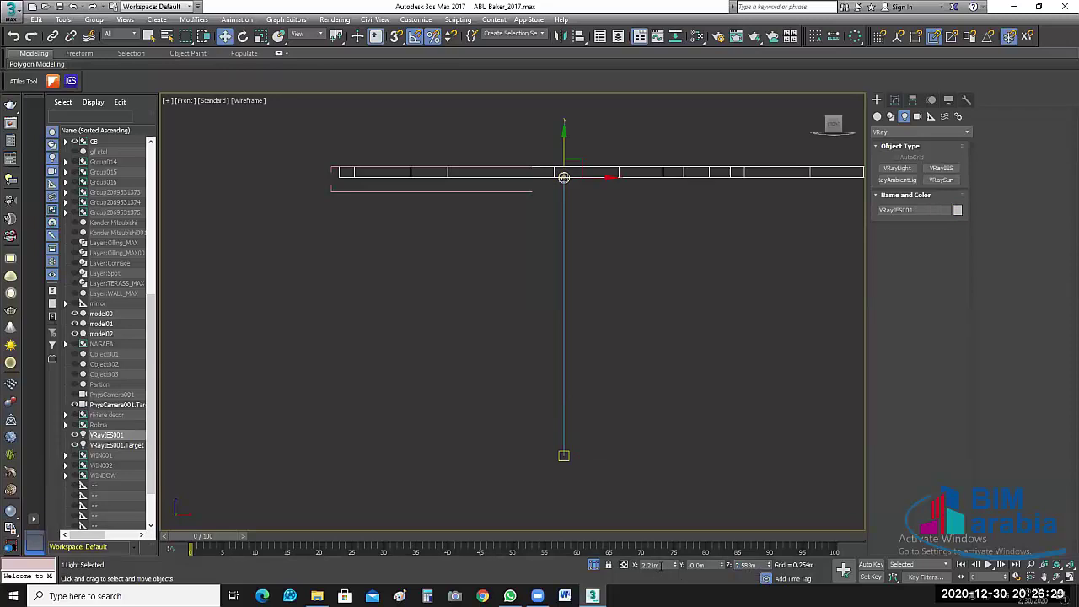
double_click(651, 565)
ctrl+click(564, 457)
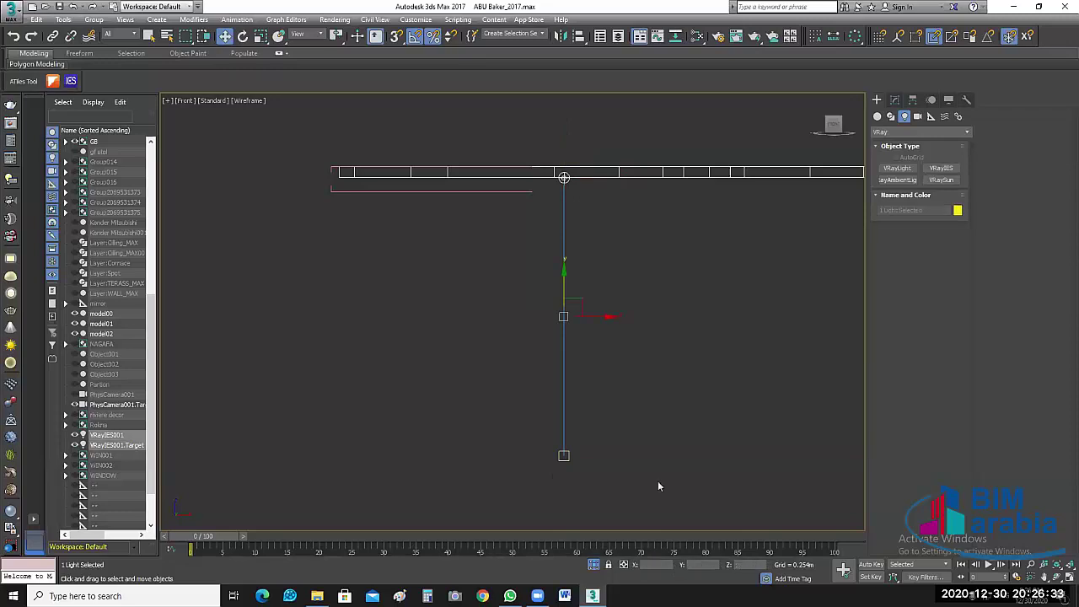
click(571, 465)
click(564, 456)
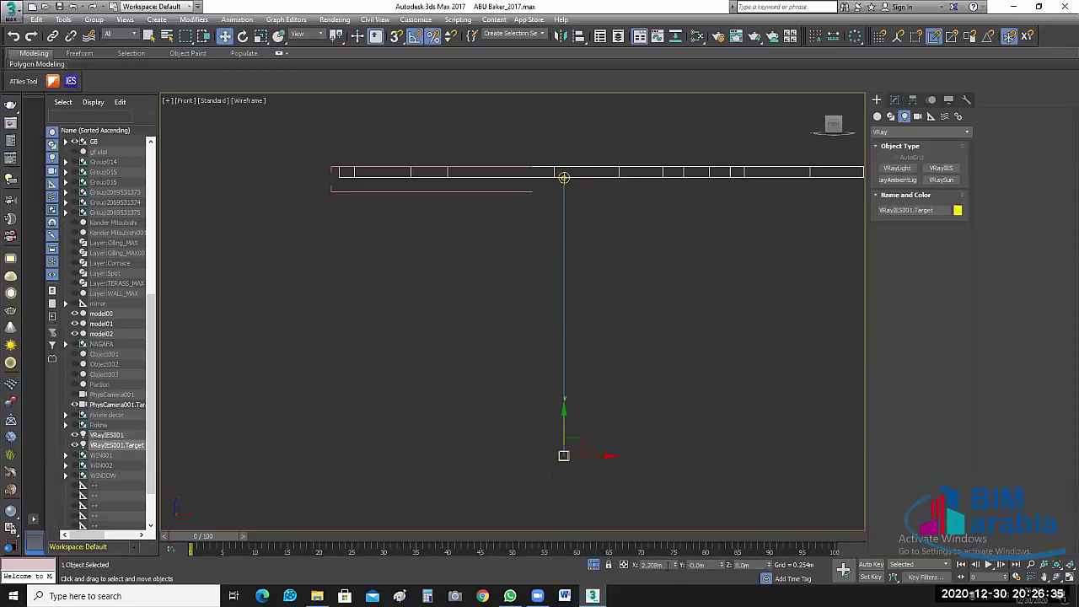
double_click(651, 565)
text(2.21)
key(Return)
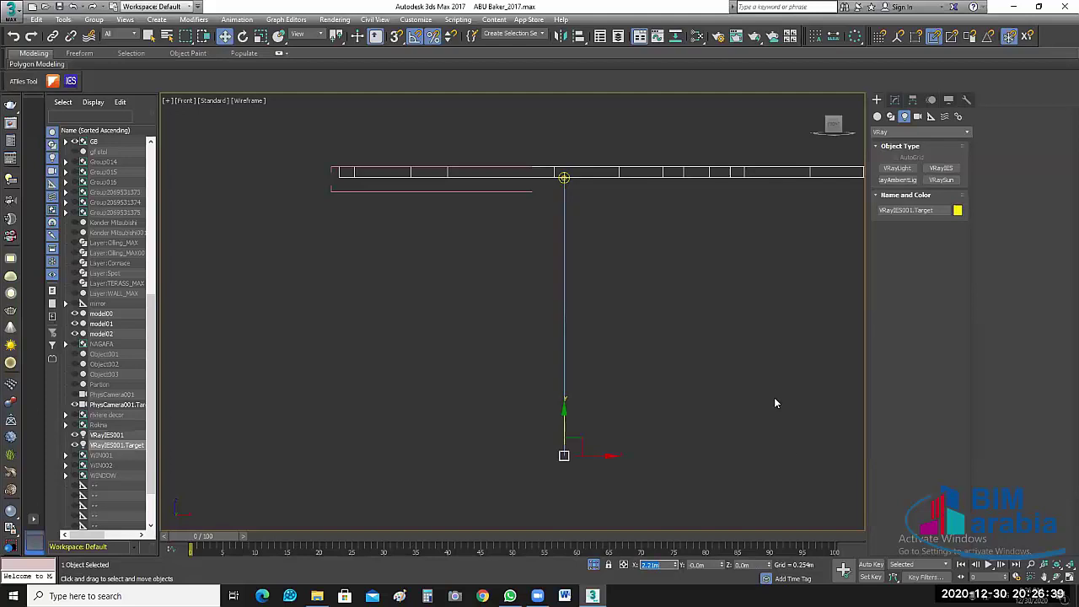
click(717, 371)
middle_drag(687, 345, 660, 235)
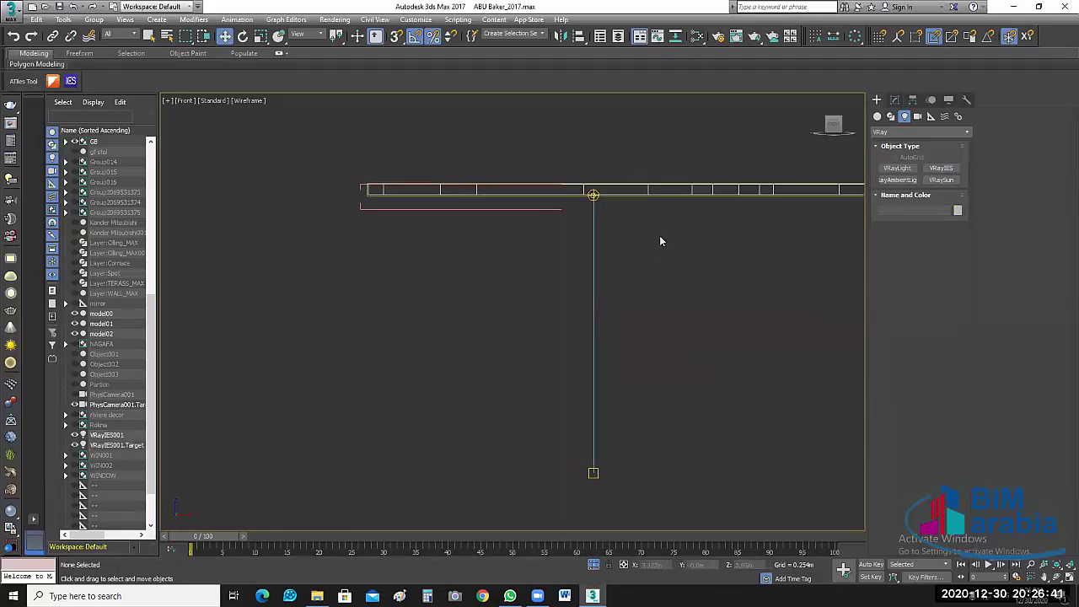
Step: Select VRayIES001 in the Front view and move it slightly down beneath the dome lamp
scroll(660, 235, up, 1)
scroll(624, 310, up, 4)
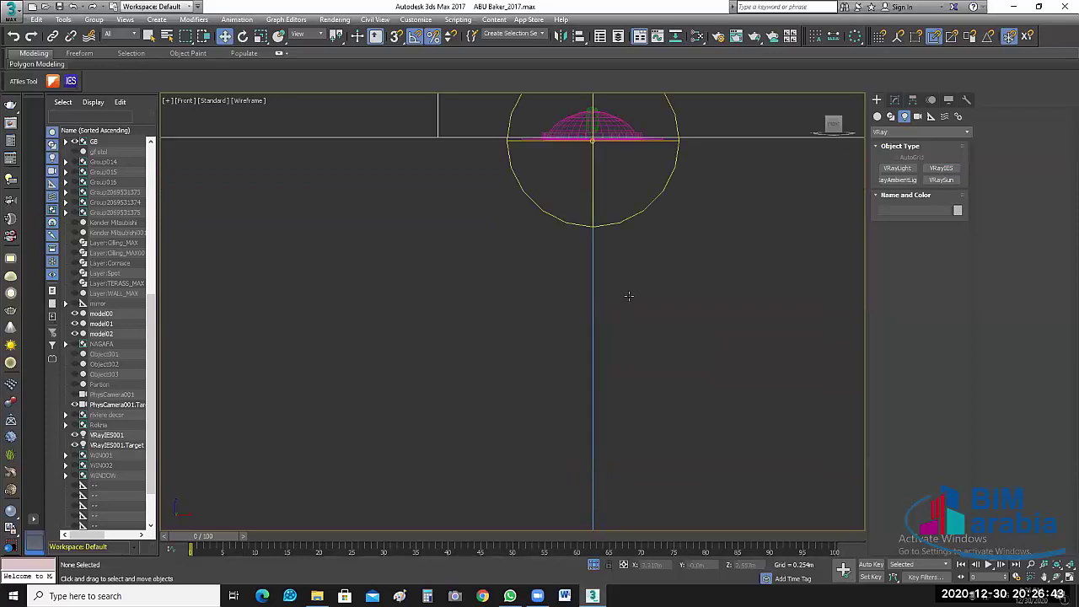
scroll(628, 296, up, 2)
middle_drag(628, 296, 657, 456)
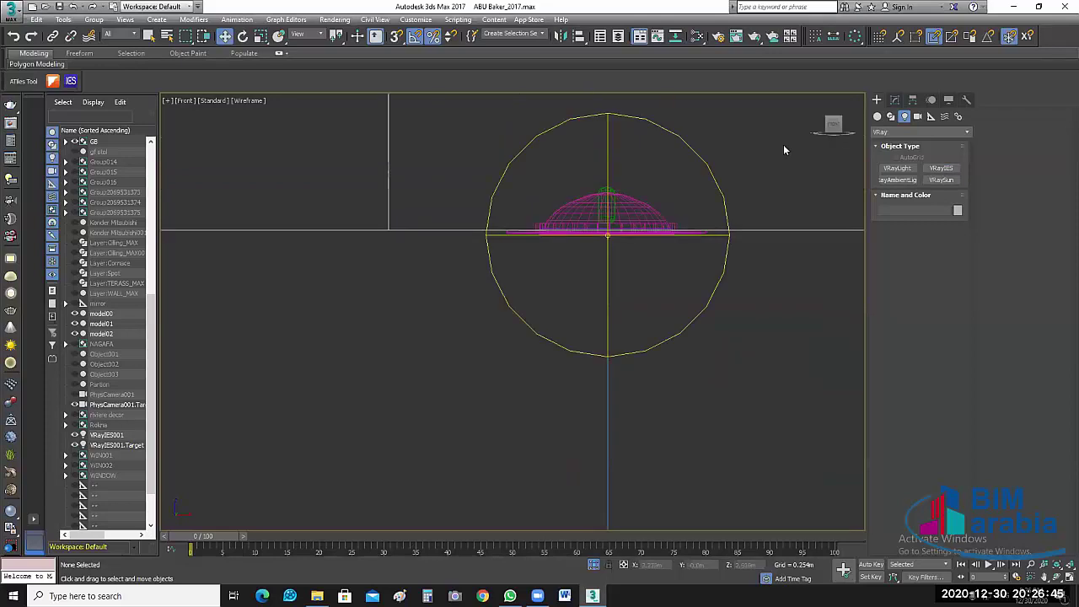
middle_drag(605, 302, 579, 336)
click(581, 218)
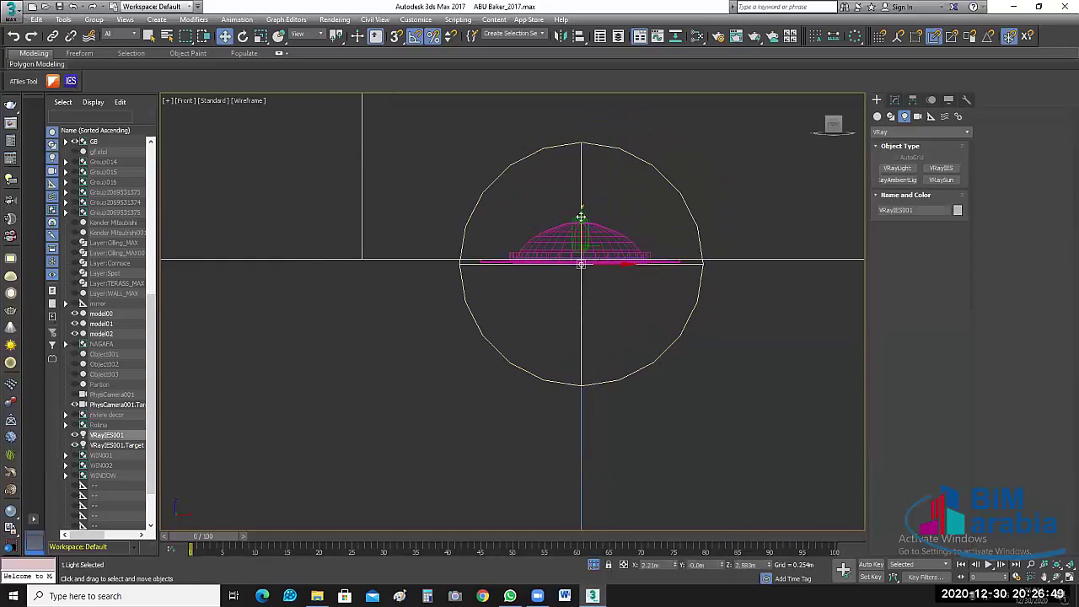
drag(581, 217, 581, 224)
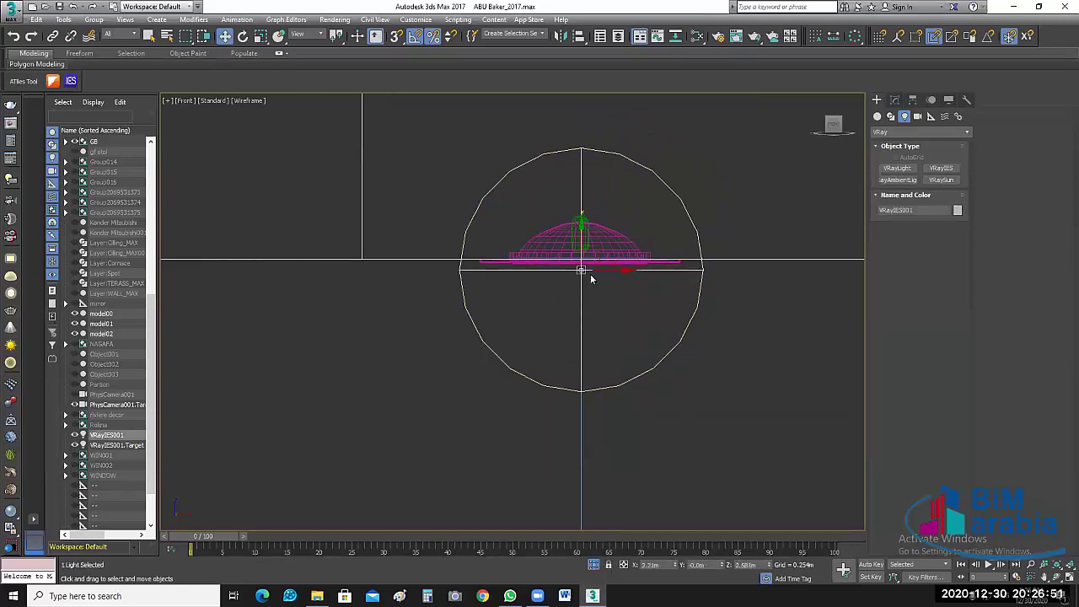
scroll(591, 279, up, 4)
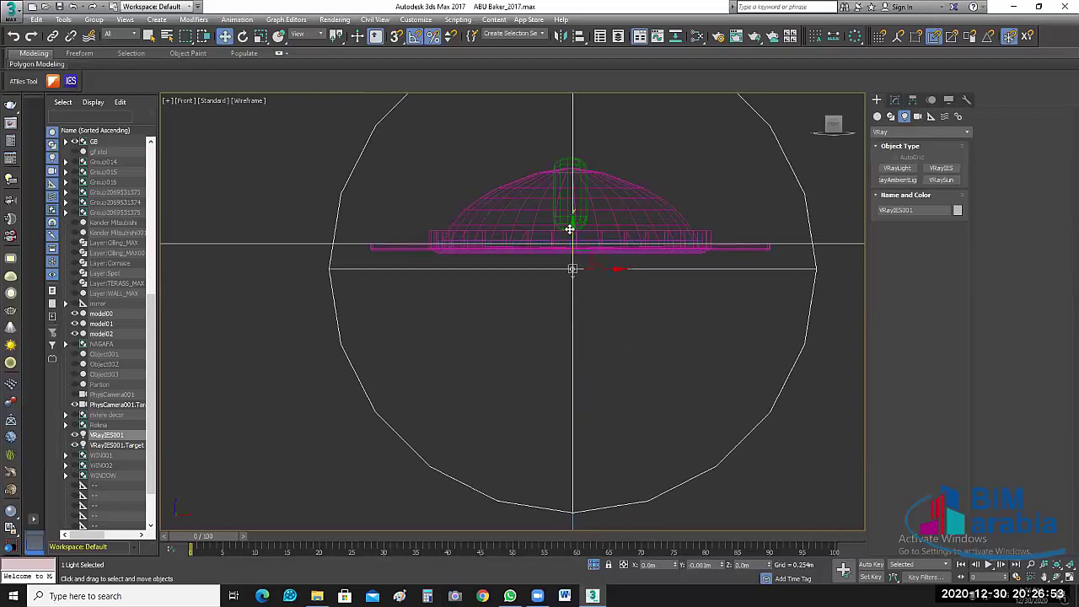
click(687, 349)
scroll(687, 349, down, 4)
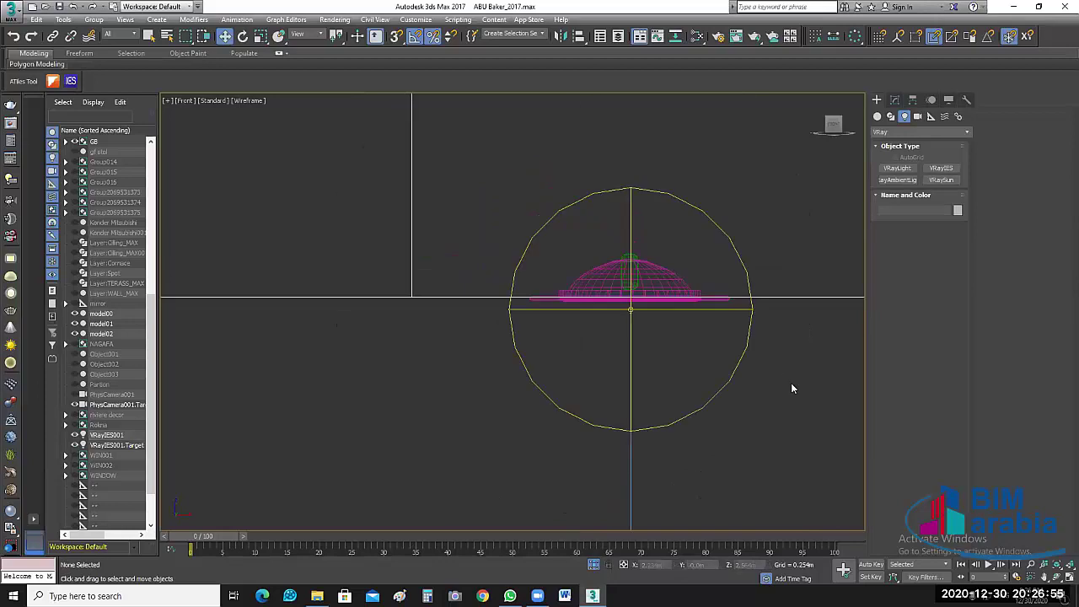
scroll(791, 389, down, 6)
middle_drag(816, 442, 661, 345)
scroll(675, 253, down, 4)
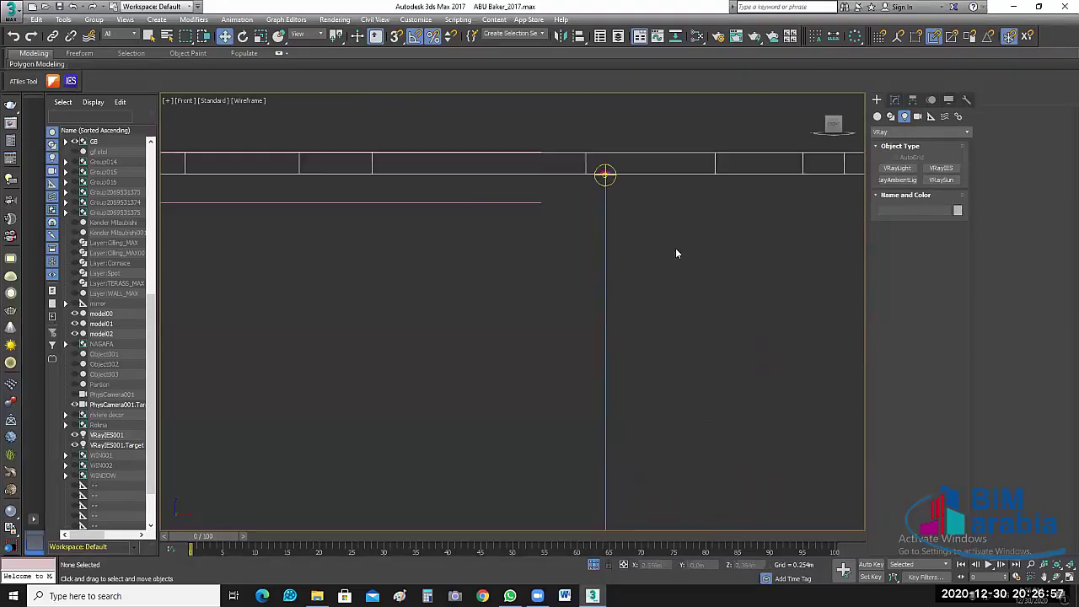
middle_drag(675, 253, 668, 204)
Step: Frame the VRayIES light and its target in the Front view with Z
click(627, 349)
key(z)
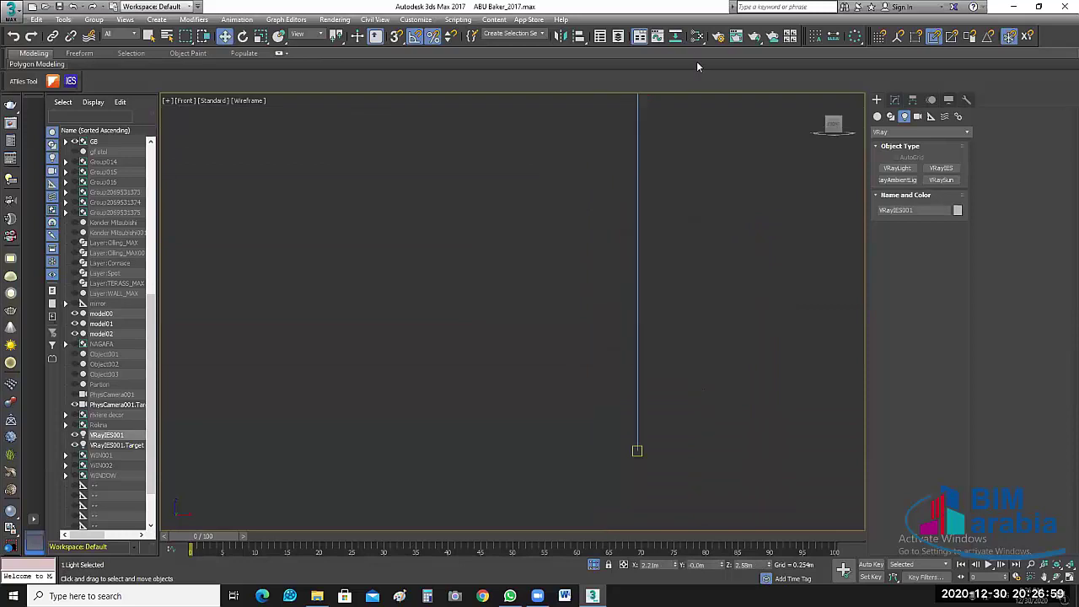
click(639, 346)
key(z)
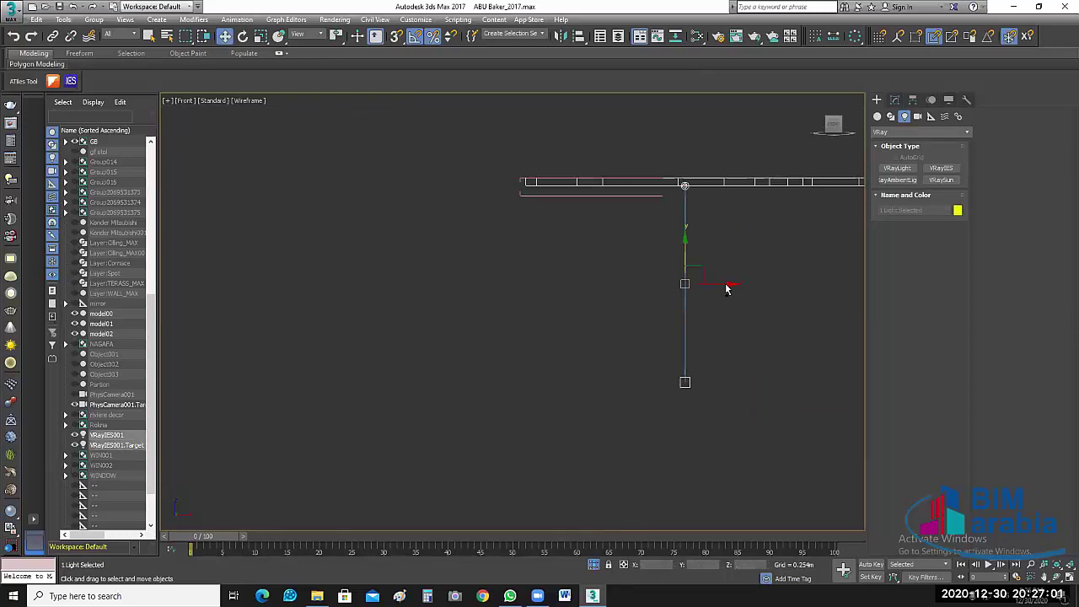
drag(764, 234, 683, 356)
scroll(663, 259, up, 3)
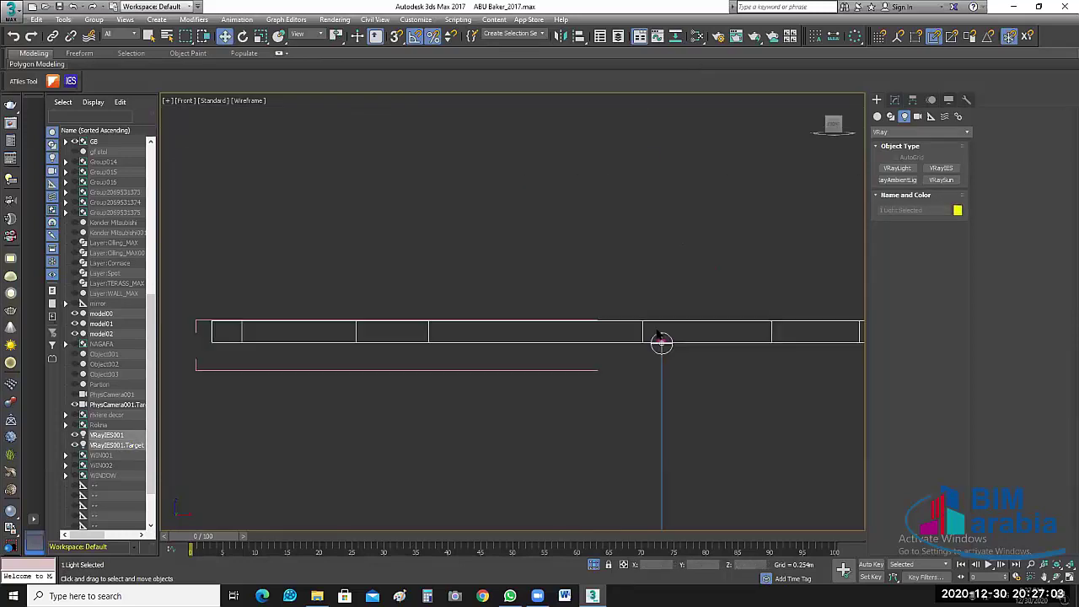
scroll(658, 336, up, 3)
Step: Region-select the ceiling lamp parts in the Front view, then clear that selection
drag(656, 329, 690, 354)
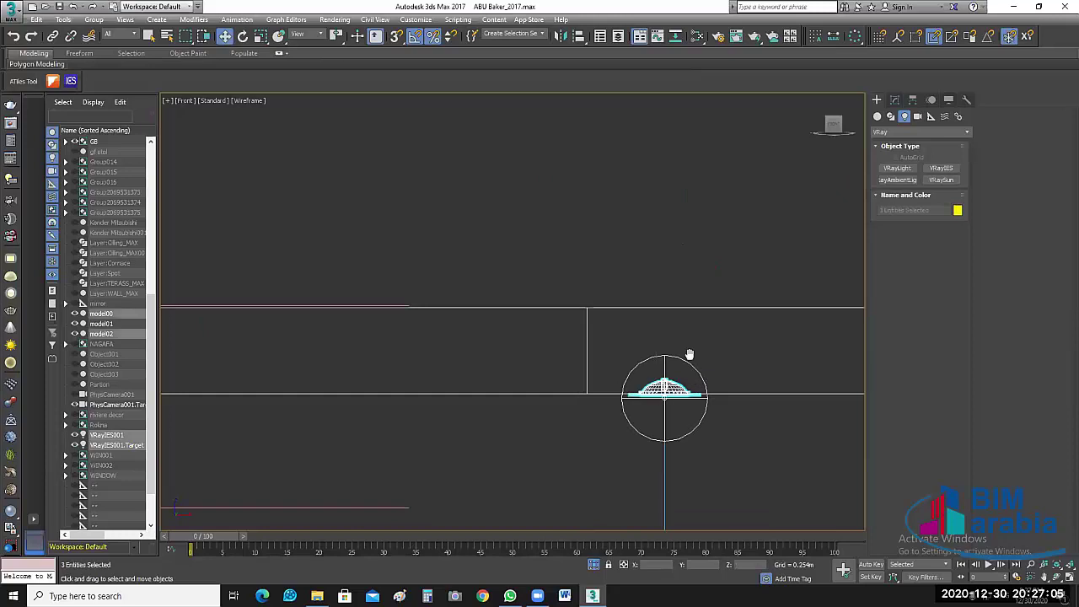
scroll(690, 354, up, 1)
scroll(658, 346, up, 1)
scroll(658, 345, up, 3)
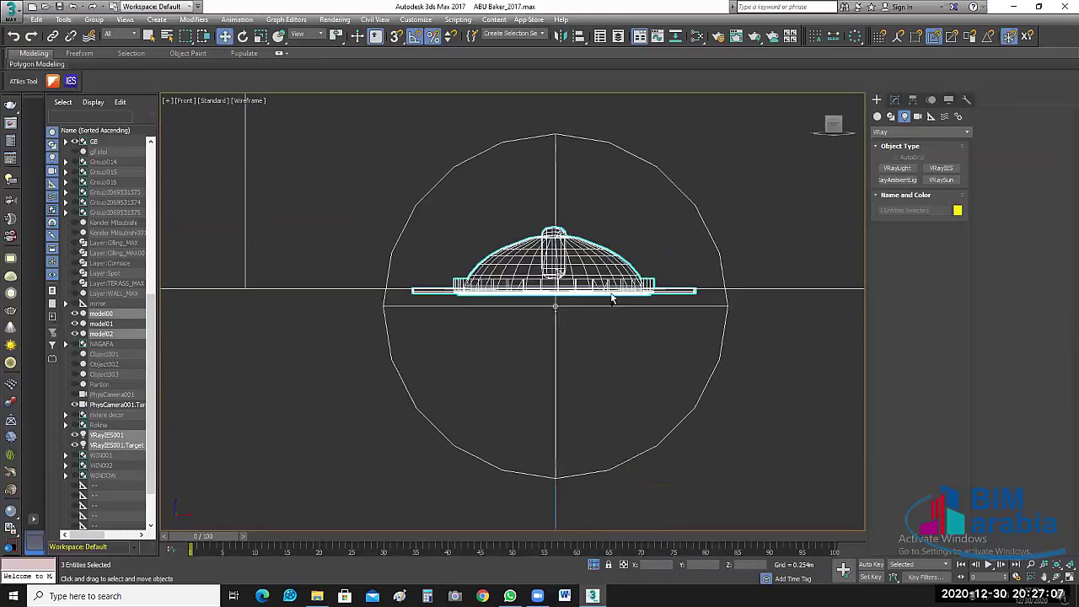
ctrl+drag(648, 301, 630, 354)
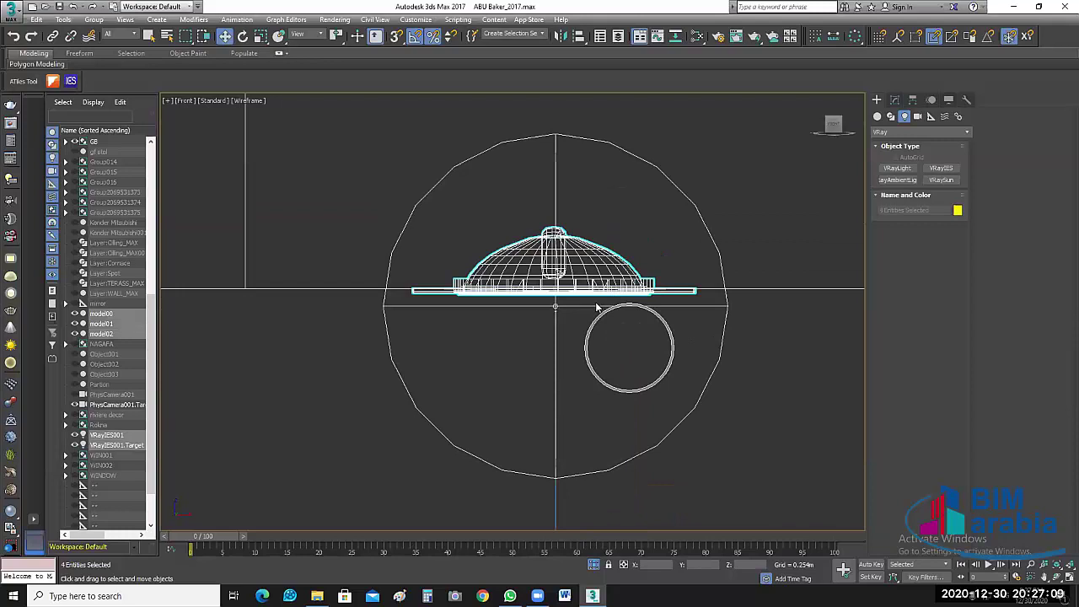
scroll(596, 308, up, 3)
middle_drag(362, 242, 401, 272)
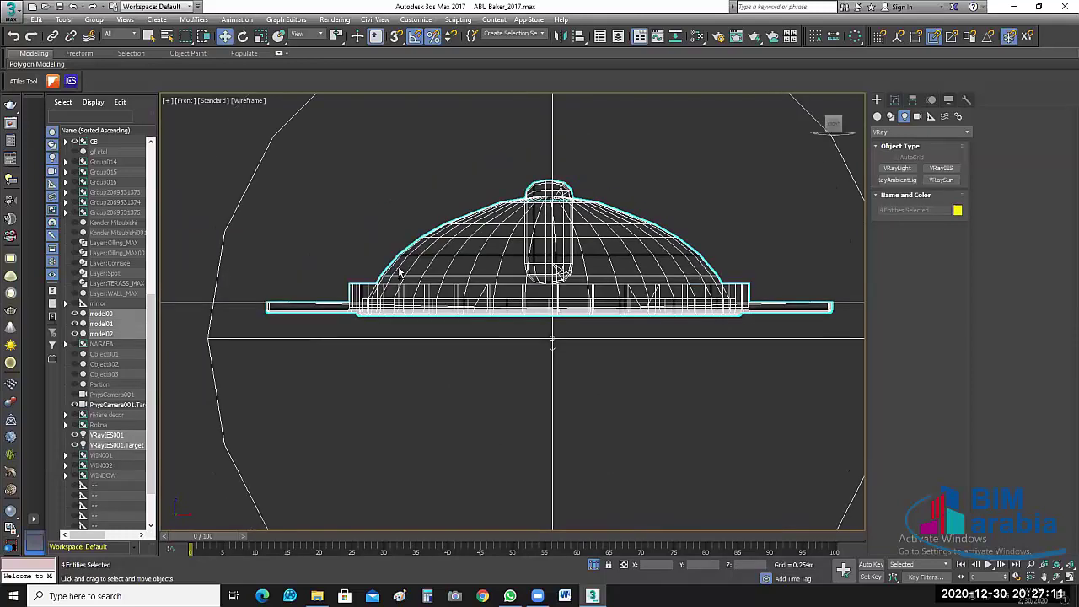
scroll(299, 283, up, 3)
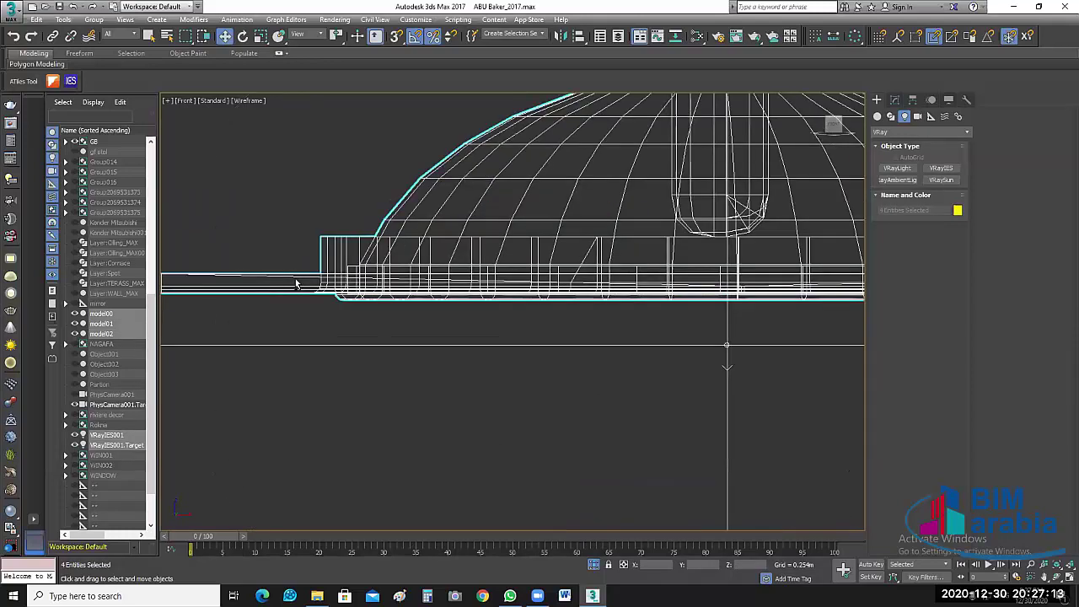
drag(297, 282, 420, 321)
scroll(540, 332, down, 4)
scroll(535, 332, down, 3)
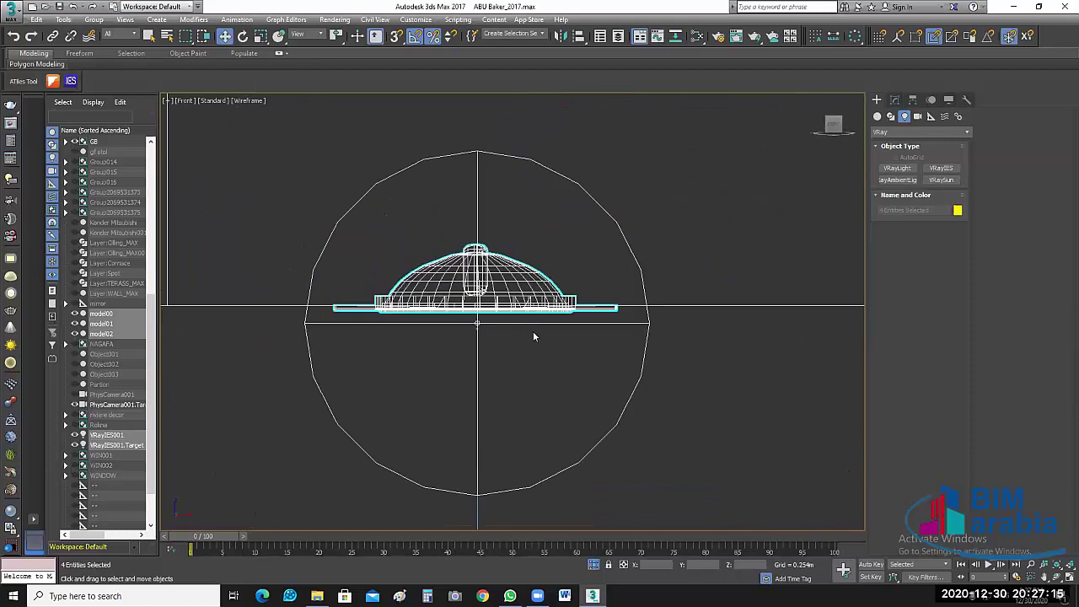
scroll(535, 332, down, 3)
scroll(623, 363, down, 3)
scroll(623, 363, down, 3)
scroll(646, 328, down, 3)
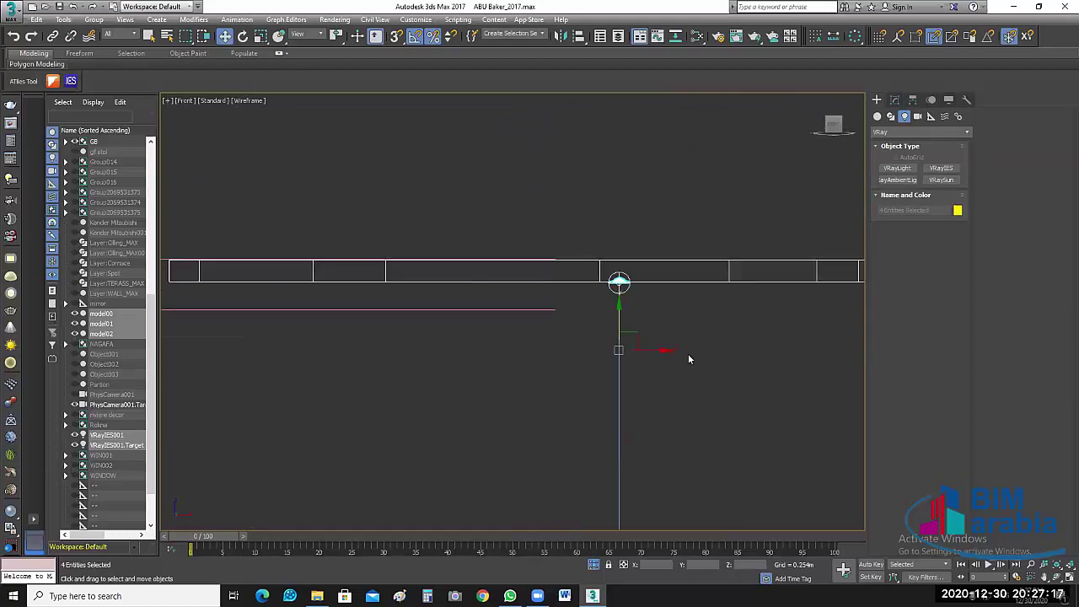
scroll(688, 353, down, 2)
click(590, 371)
Step: Select the dome ceiling lamp and add the VRayIES001 target to the selection
scroll(612, 424, up, 3)
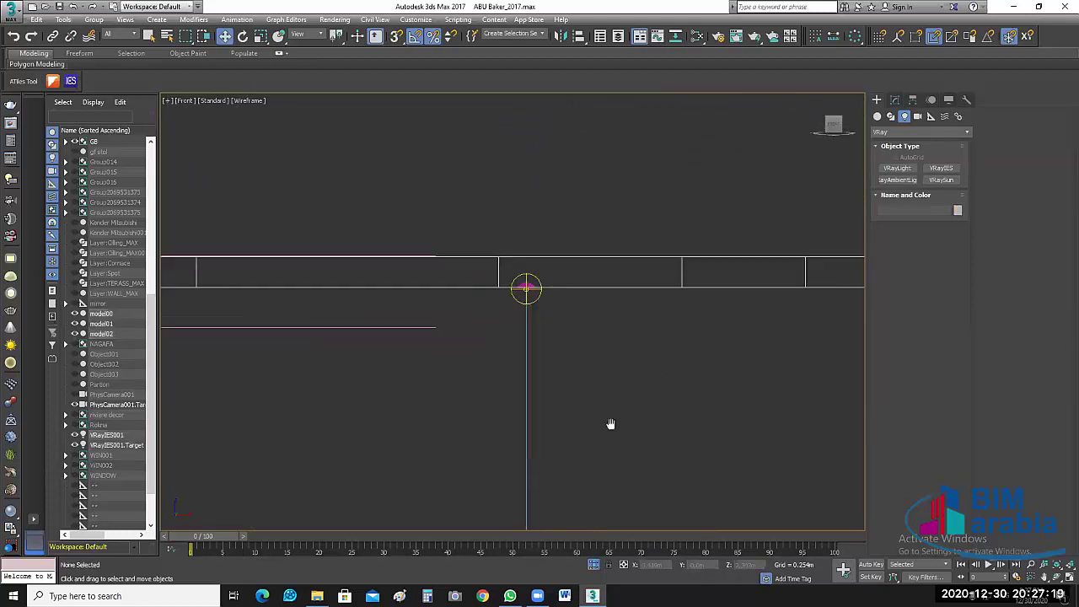
scroll(591, 379, up, 3)
scroll(576, 307, up, 3)
scroll(576, 307, up, 3)
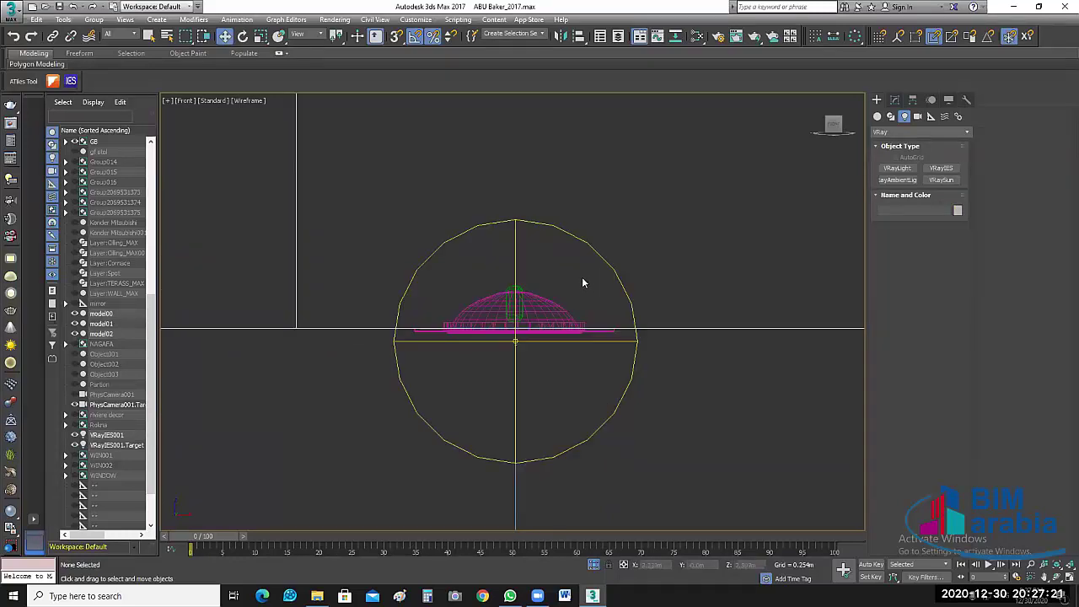
scroll(582, 277, up, 3)
drag(588, 274, 449, 352)
click(581, 412)
scroll(582, 414, up, 2)
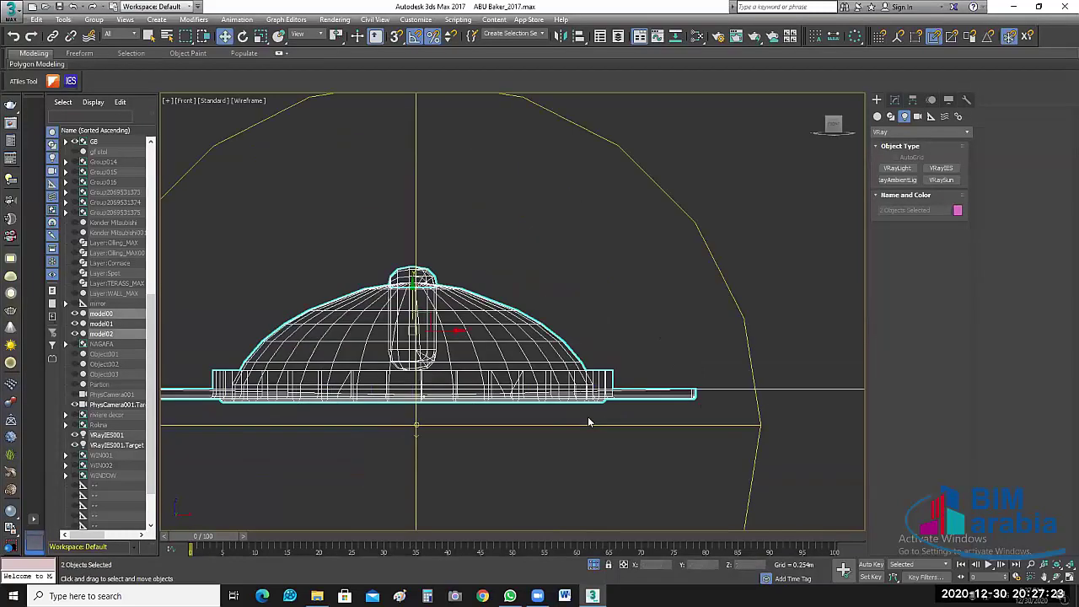
scroll(591, 393, up, 3)
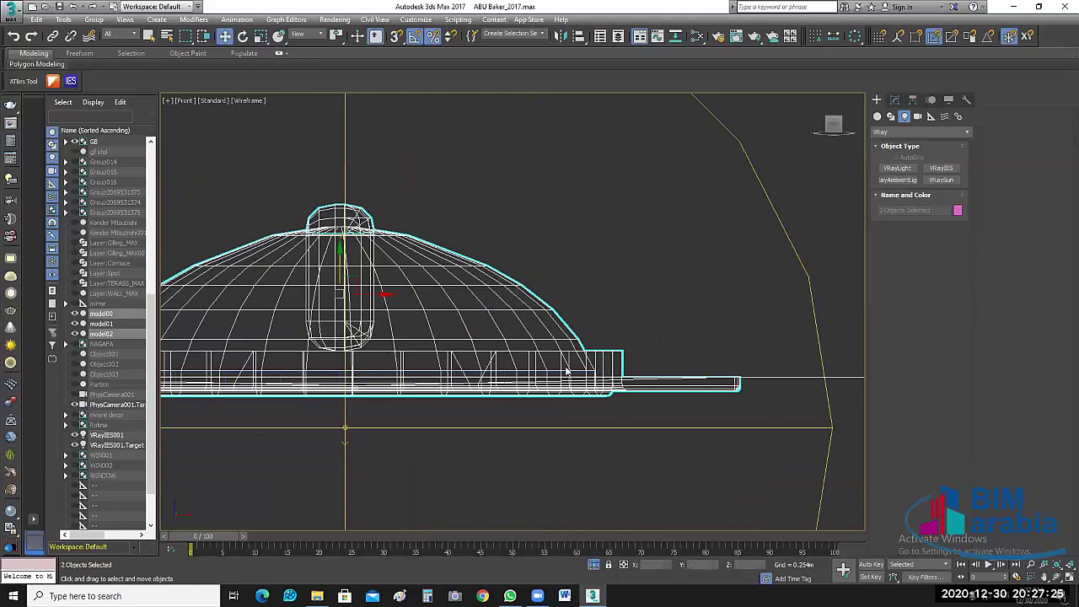
scroll(591, 393, up, 2)
scroll(566, 370, down, 4)
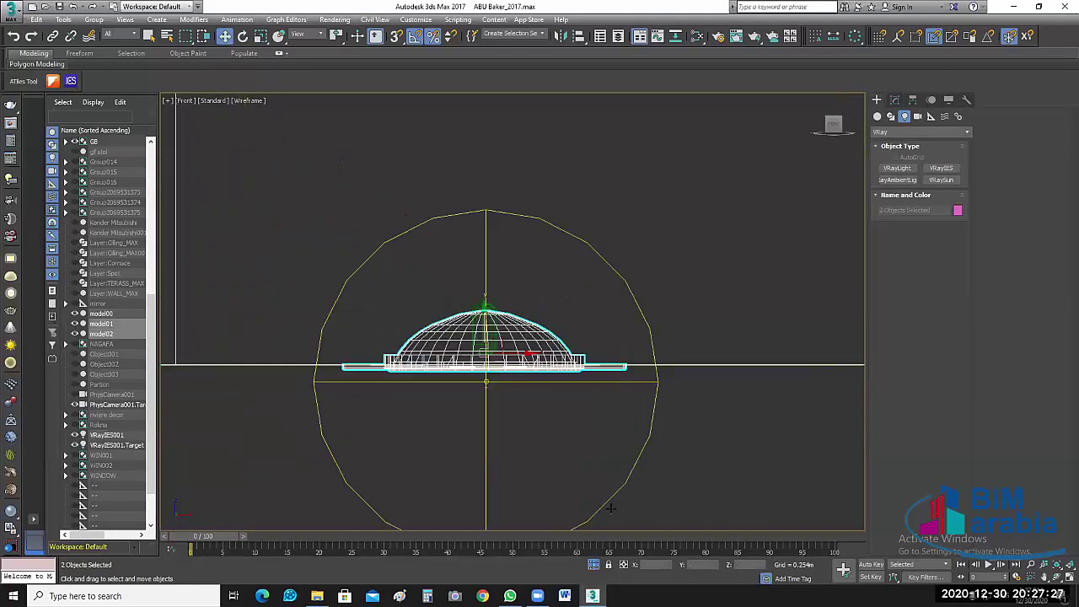
scroll(646, 498, down, 2)
scroll(580, 235, down, 2)
scroll(580, 234, down, 2)
scroll(597, 270, down, 2)
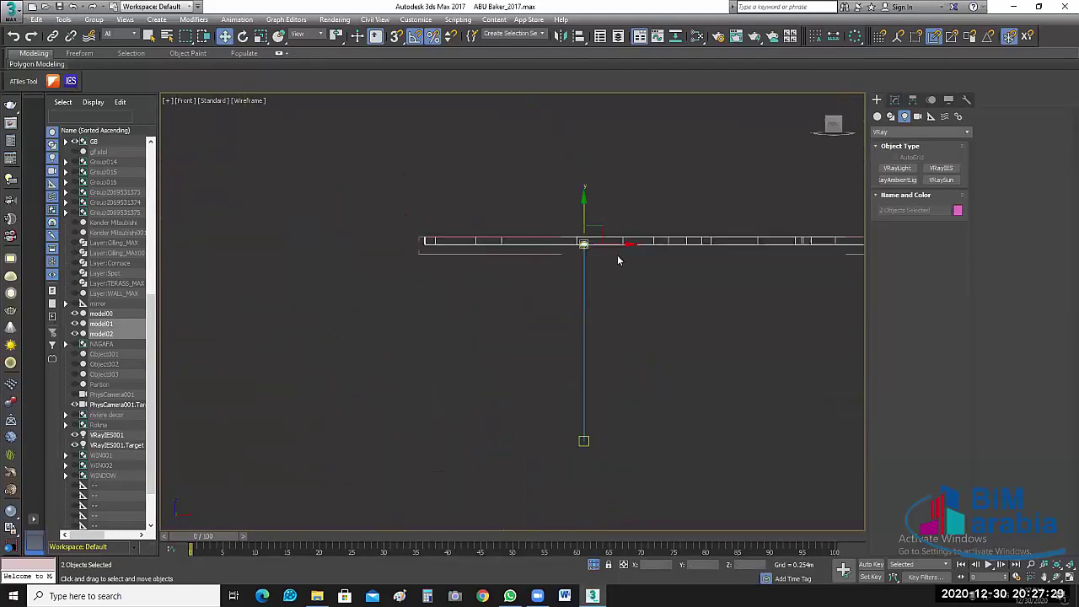
ctrl+click(583, 440)
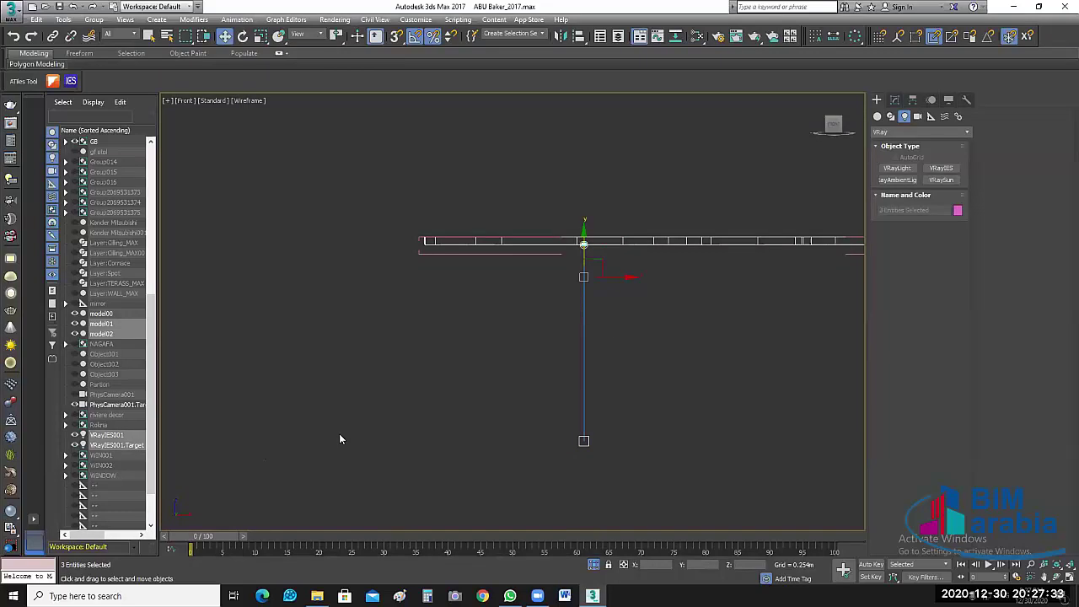
Step: Unhide model00 in the Scene Explorer and add model01 to the selection
click(75, 314)
click(75, 314)
click(75, 314)
scroll(582, 255, up, 4)
scroll(568, 258, up, 2)
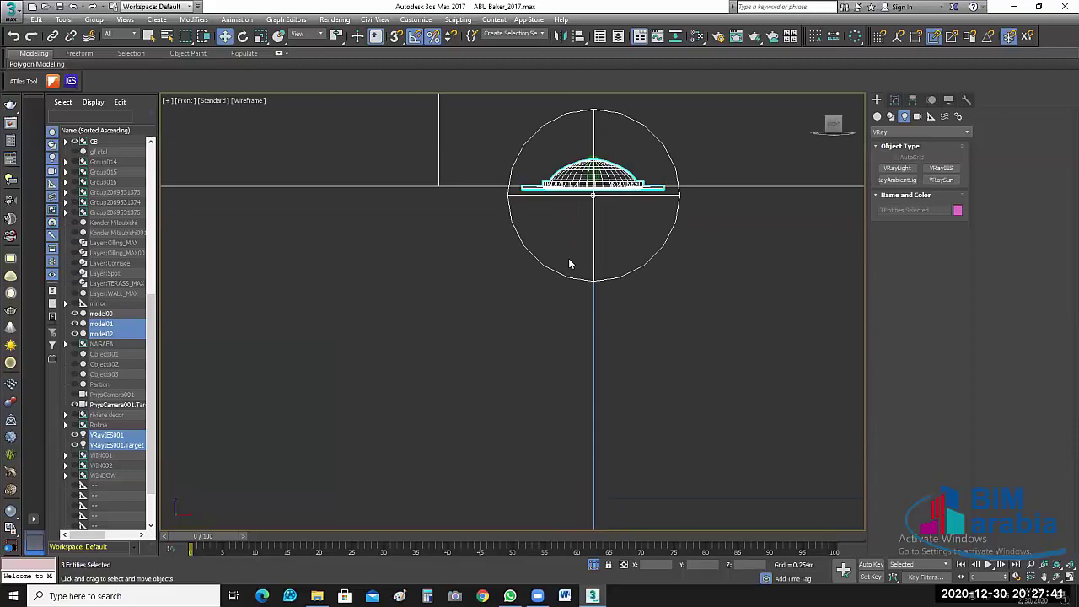
scroll(568, 258, up, 2)
scroll(568, 258, up, 2)
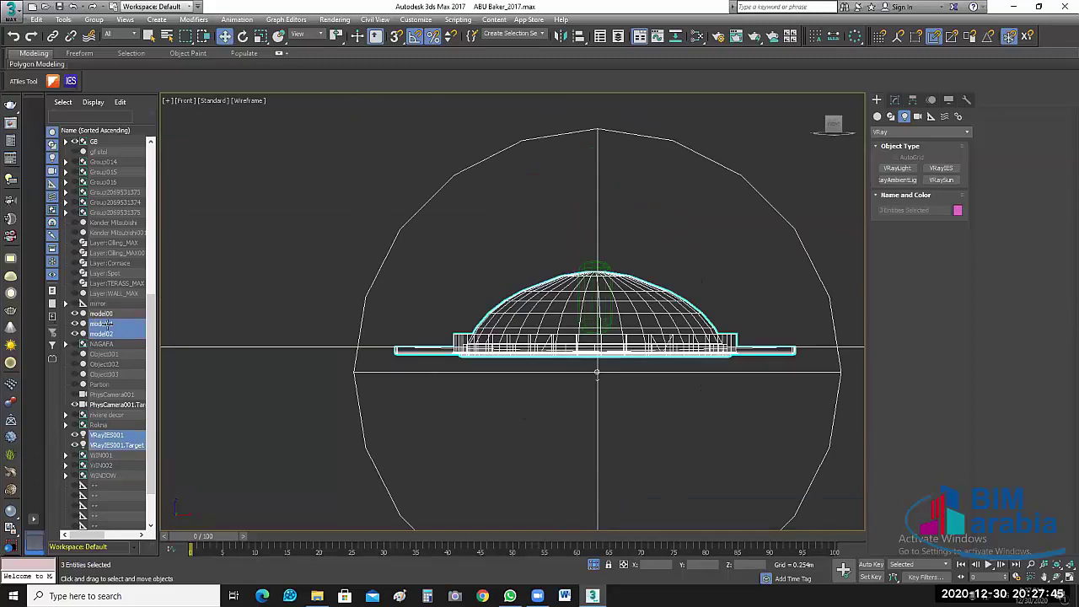
ctrl+click(101, 324)
Step: Group the selected lamp models and VRayIES light into a group named Spot
key(z)
click(94, 19)
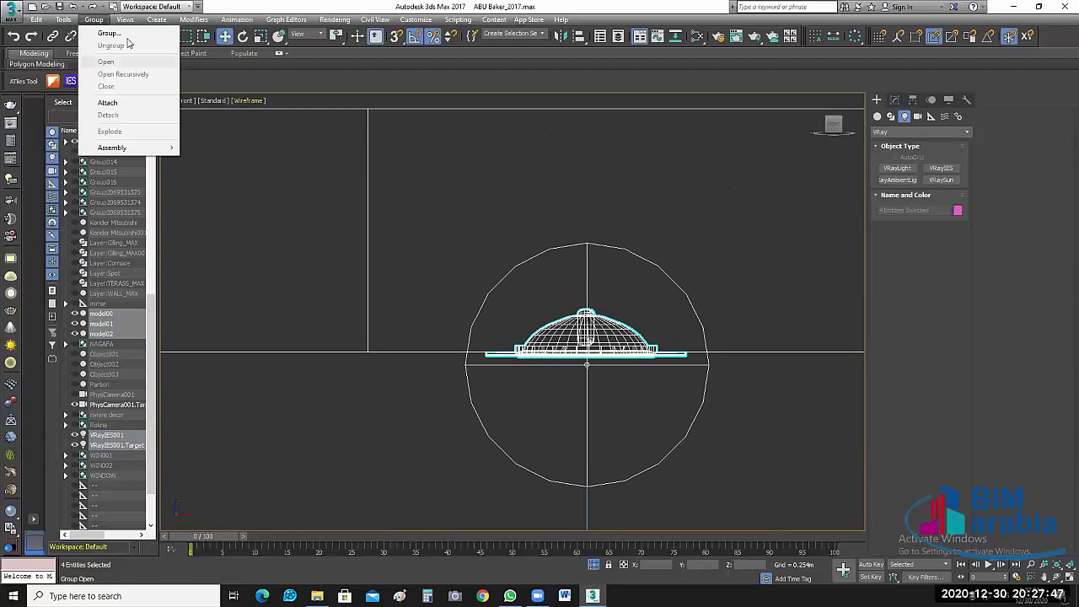
click(191, 234)
text(G)
text(Spot)
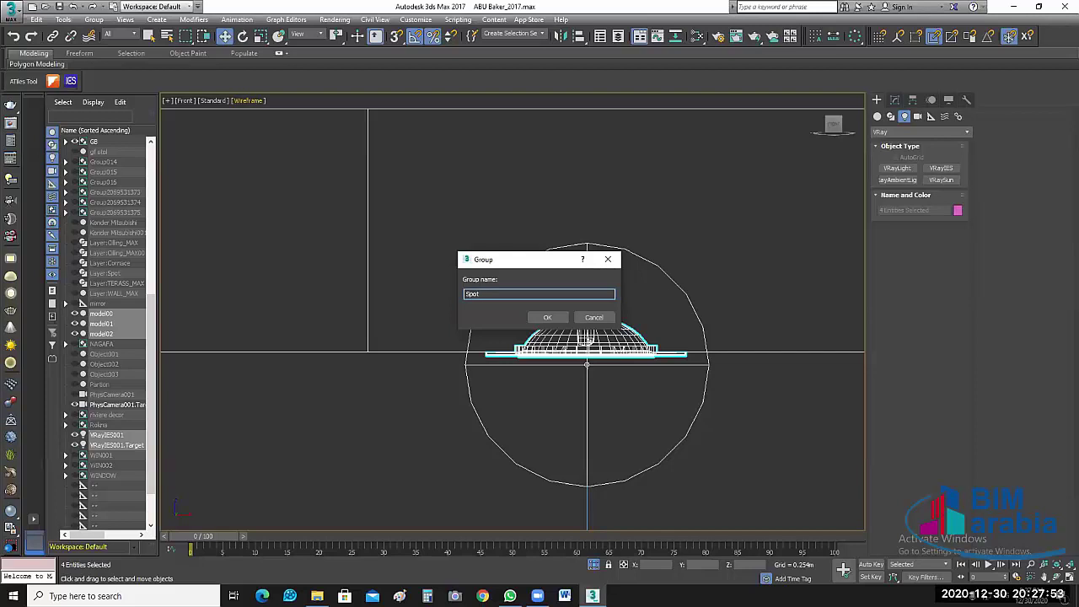
key(Return)
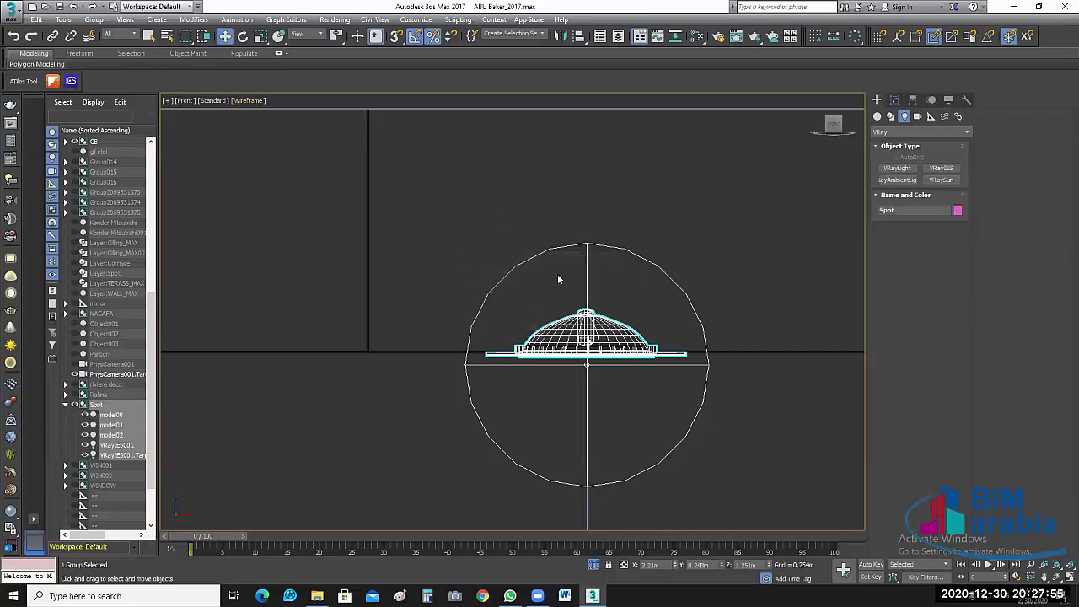
Step: Maximize the Top viewport, zoom in on the Spot group and select it
scroll(496, 214, down, 3)
scroll(590, 303, down, 1)
scroll(624, 306, down, 1)
scroll(655, 303, down, 1)
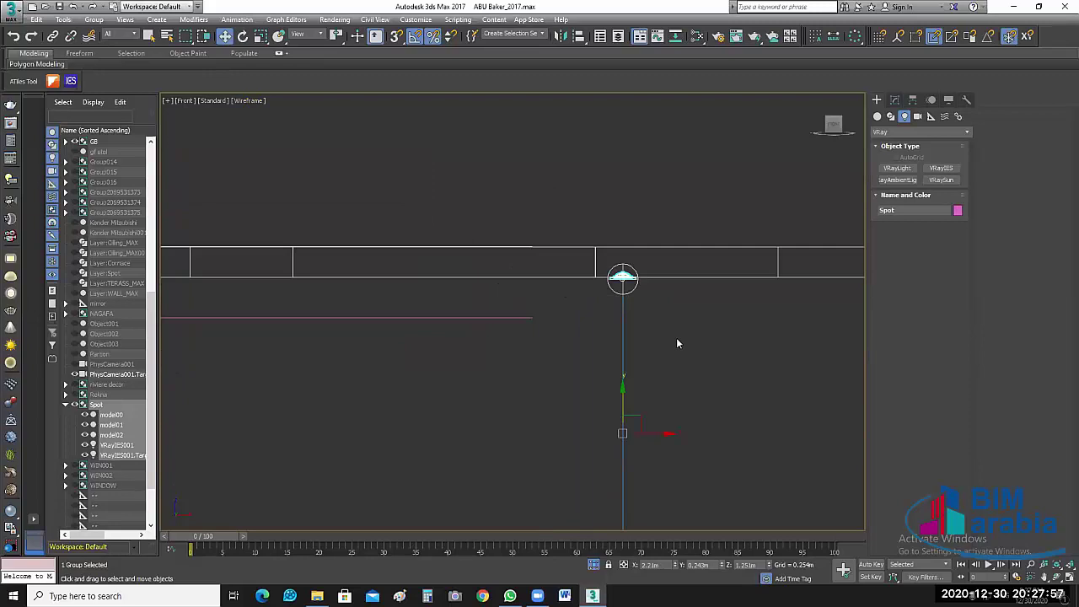
scroll(667, 325, down, 1)
middle_drag(647, 353, 611, 310)
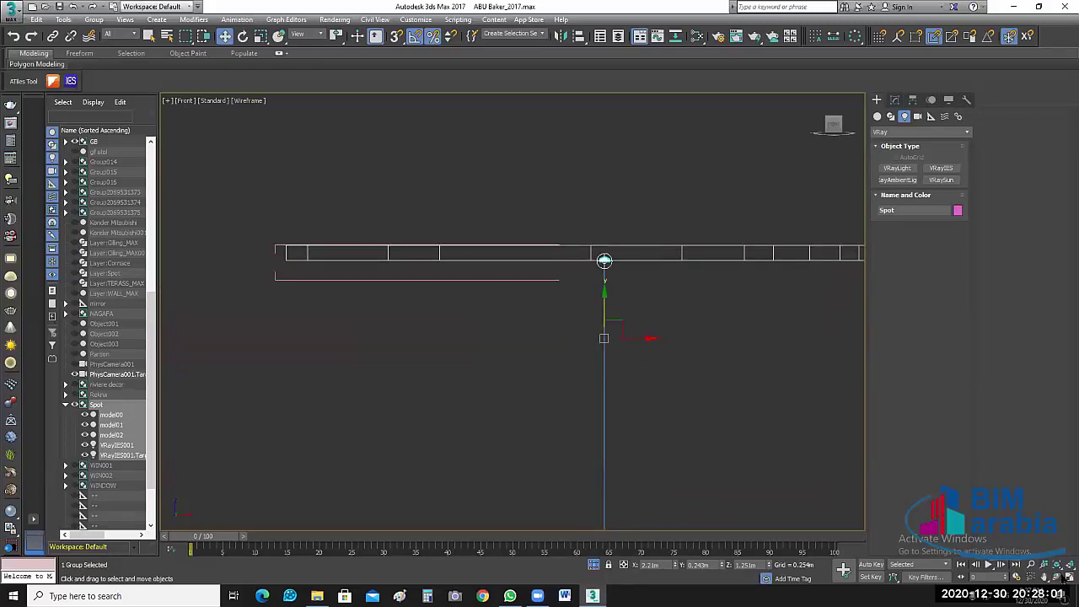
key(alt+w)
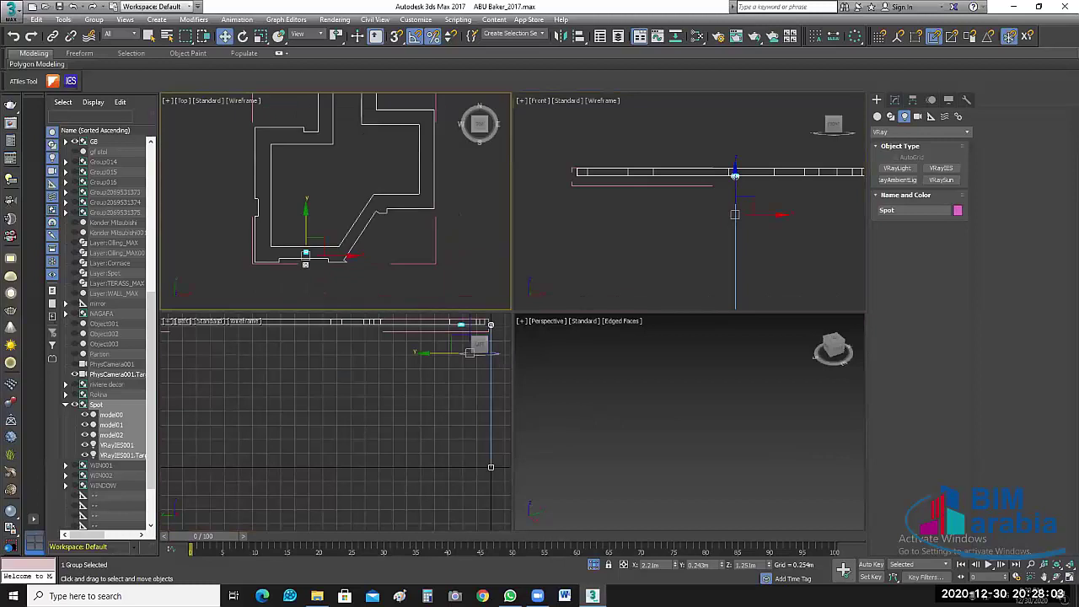
key(alt+w)
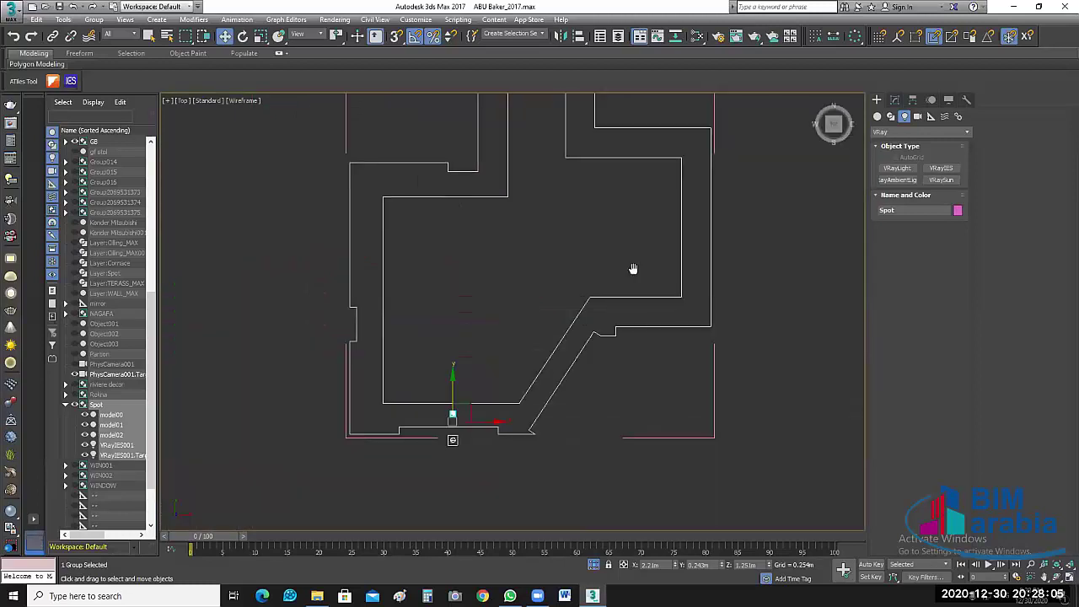
scroll(631, 267, up, 1)
scroll(503, 444, up, 3)
scroll(503, 444, up, 1)
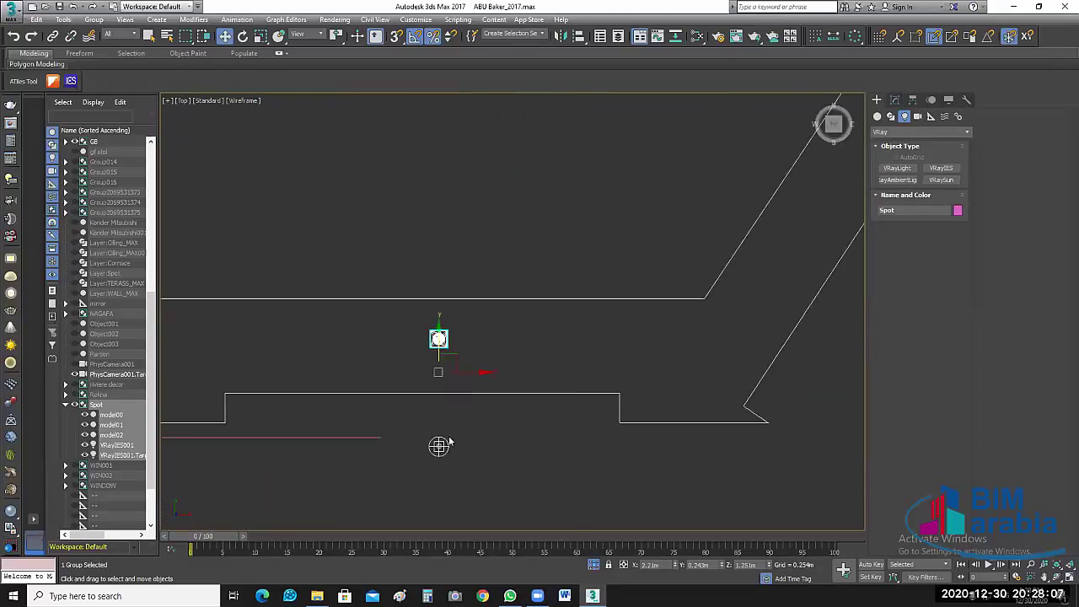
click(426, 485)
key(ctrl+z)
Step: Open the Spot group and select the IES light inside it
click(94, 19)
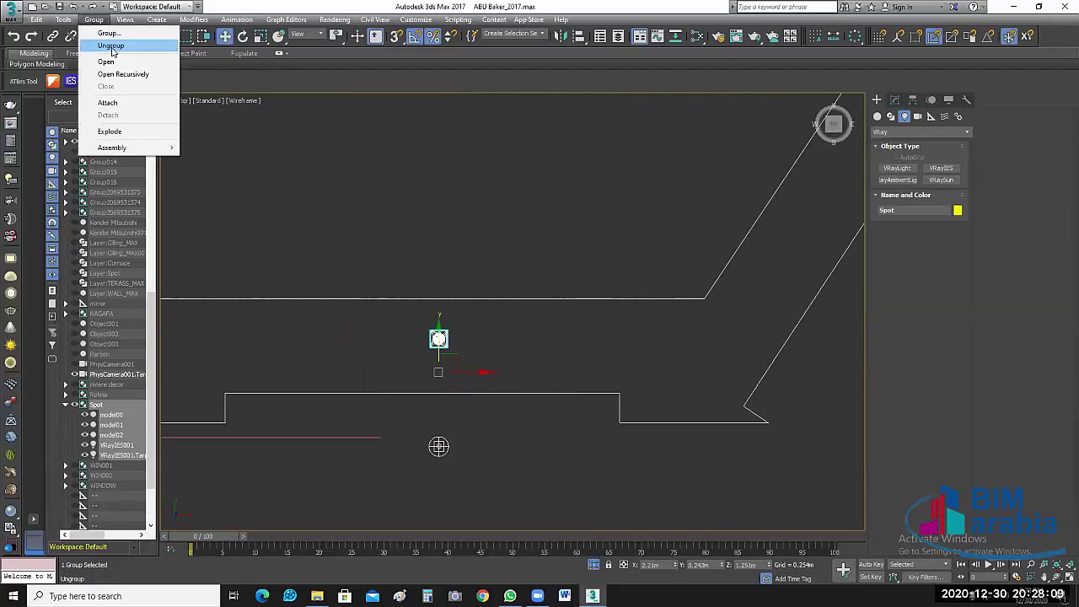
click(109, 71)
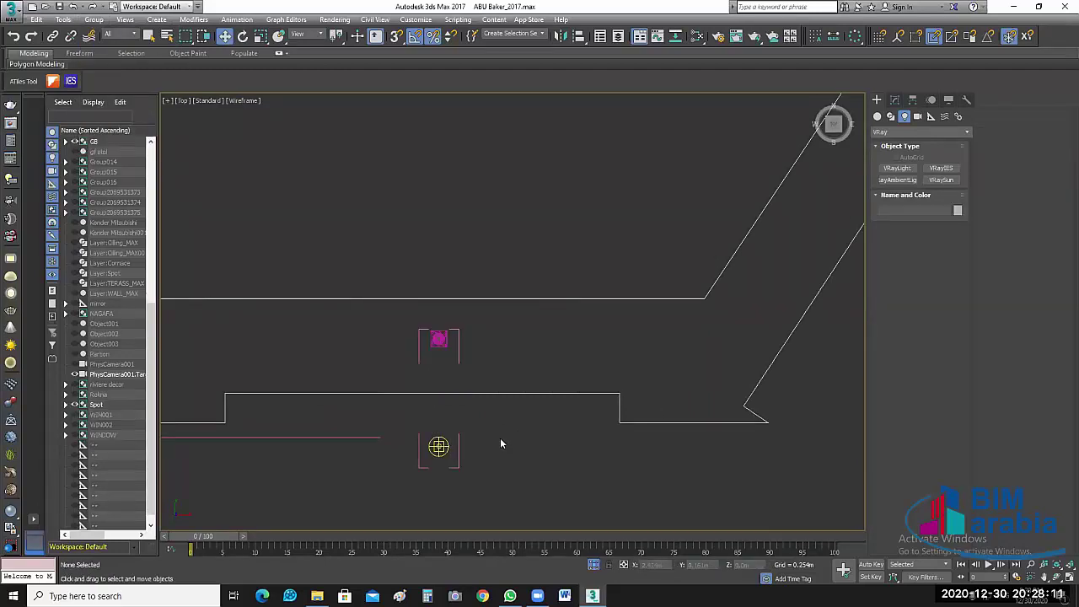
click(438, 447)
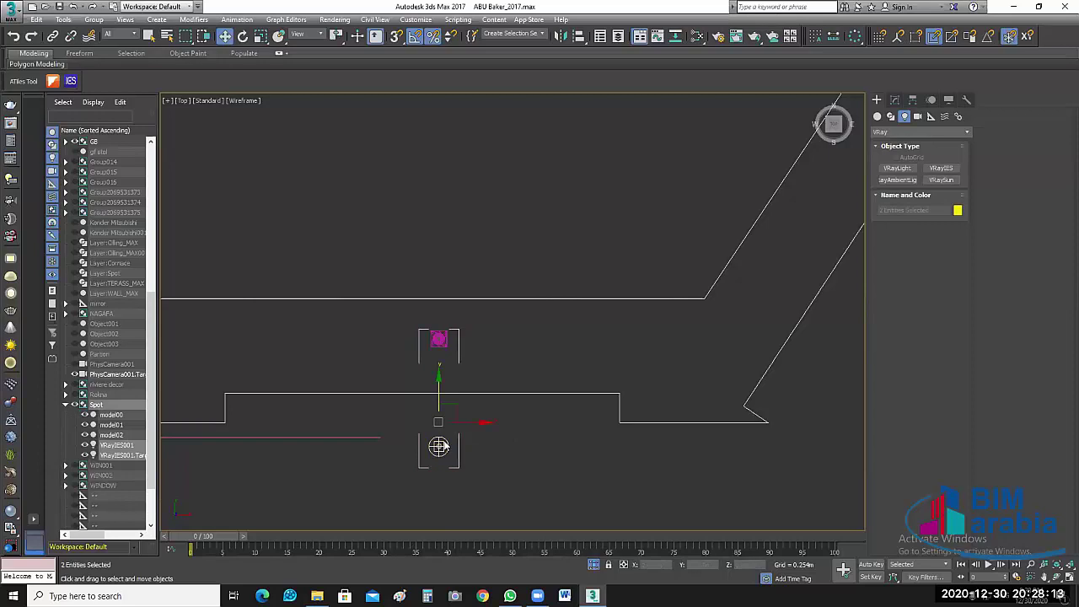
scroll(437, 444, up, 1)
drag(436, 399, 488, 472)
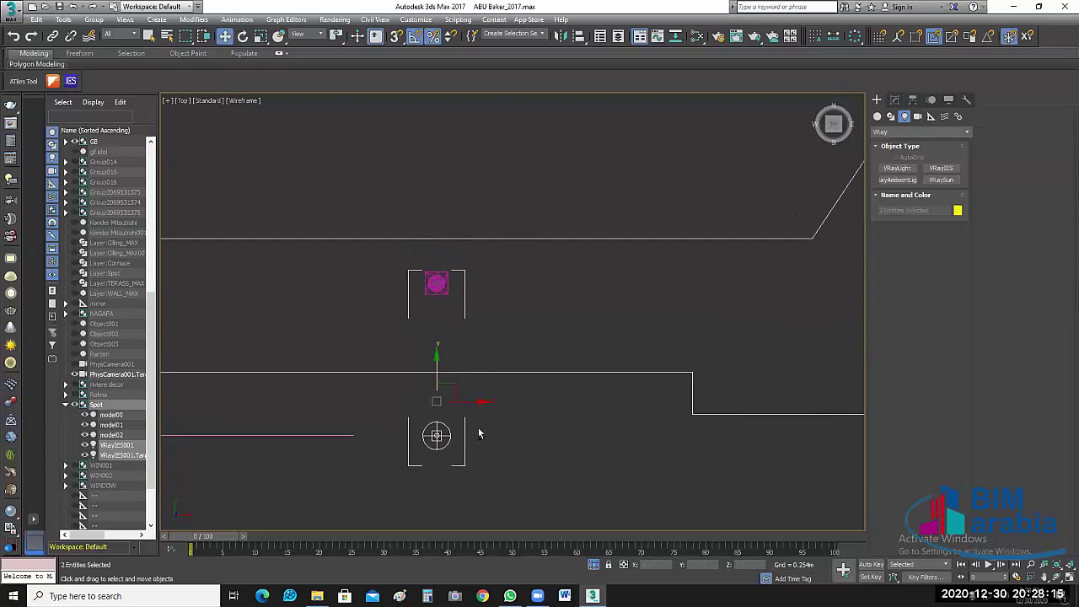
click(436, 448)
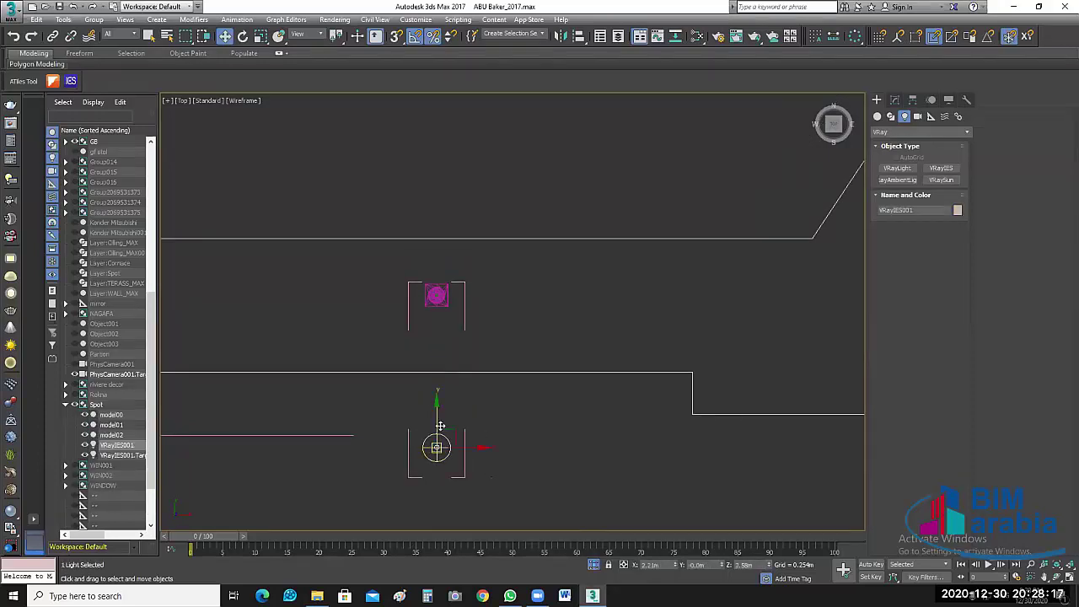
key(ctrl+z)
key(ctrl+z)
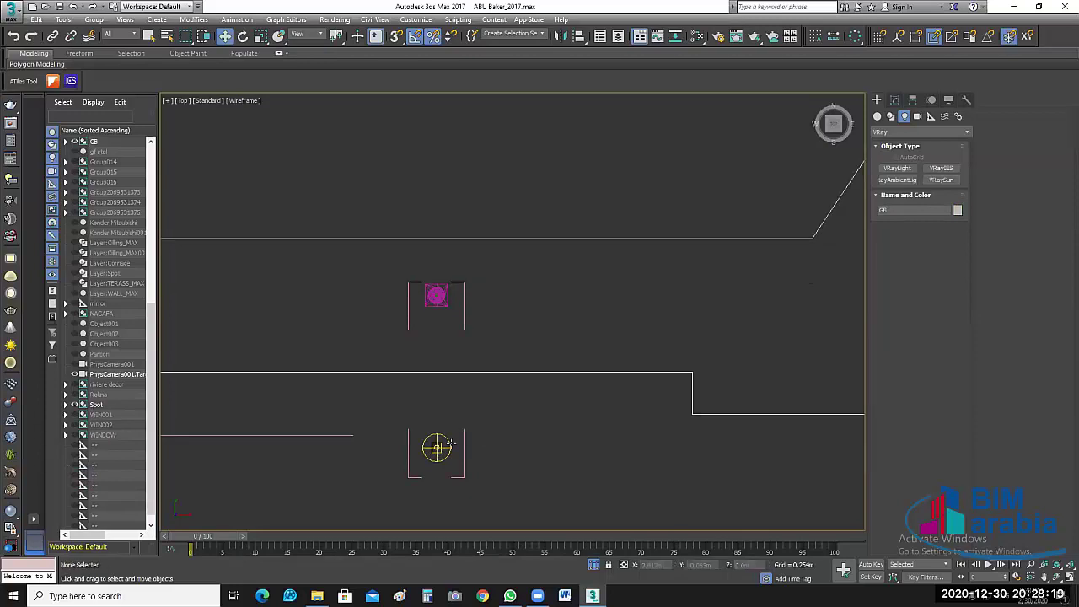
key(ctrl+z)
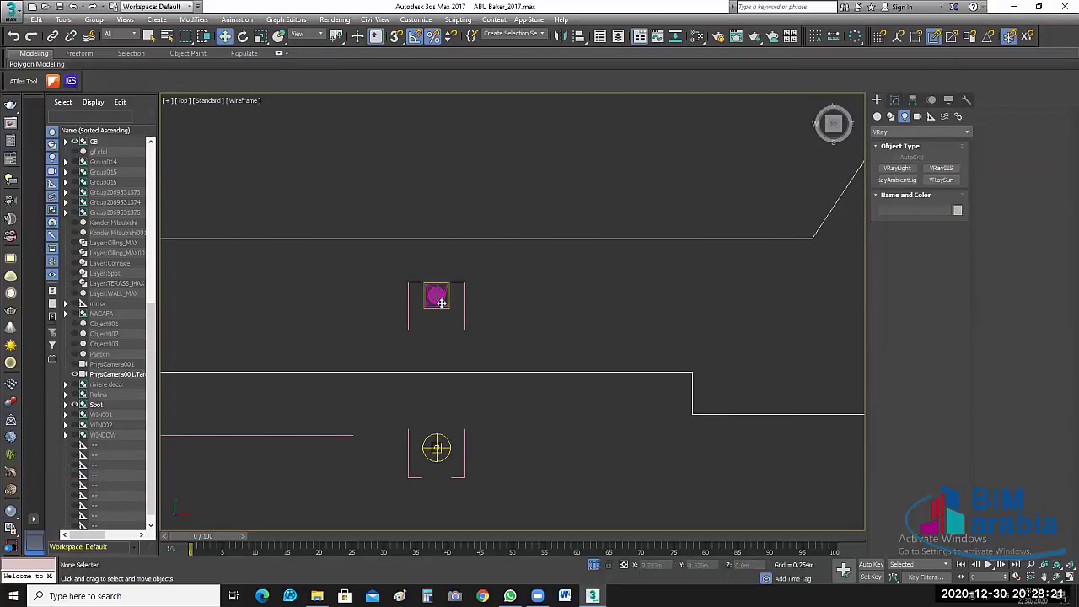
Step: Select the lamp model, then the Spot group itself, and close the group
click(441, 303)
click(94, 19)
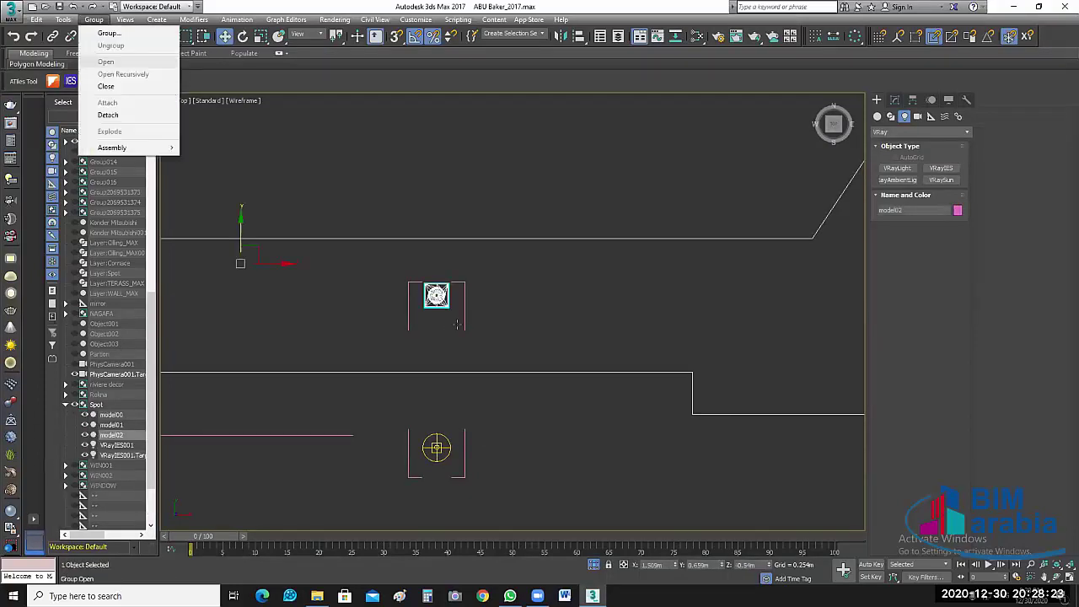
click(296, 272)
click(96, 404)
click(94, 20)
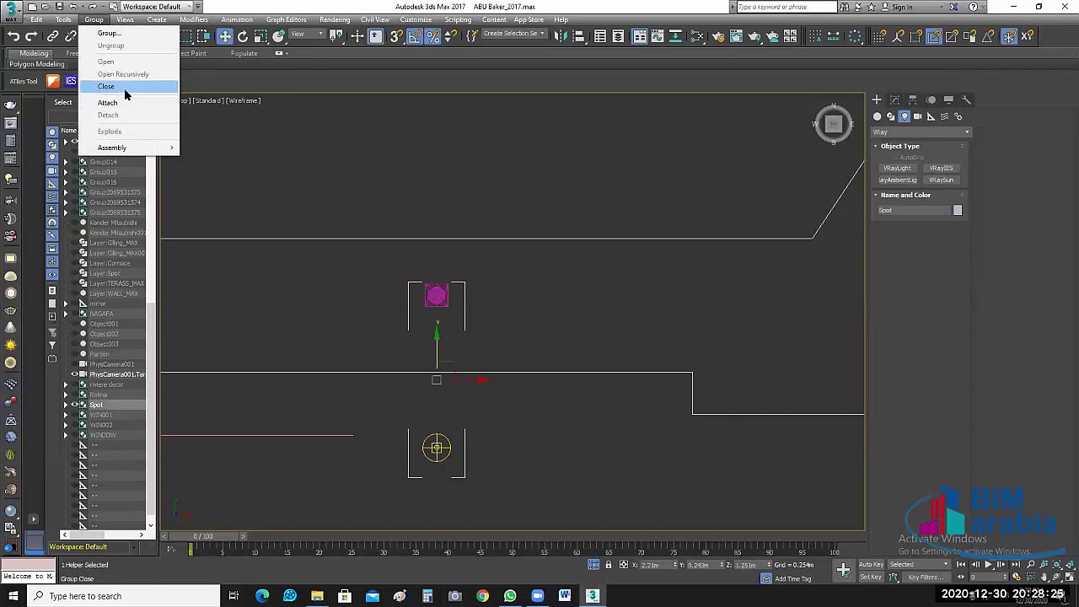
click(105, 87)
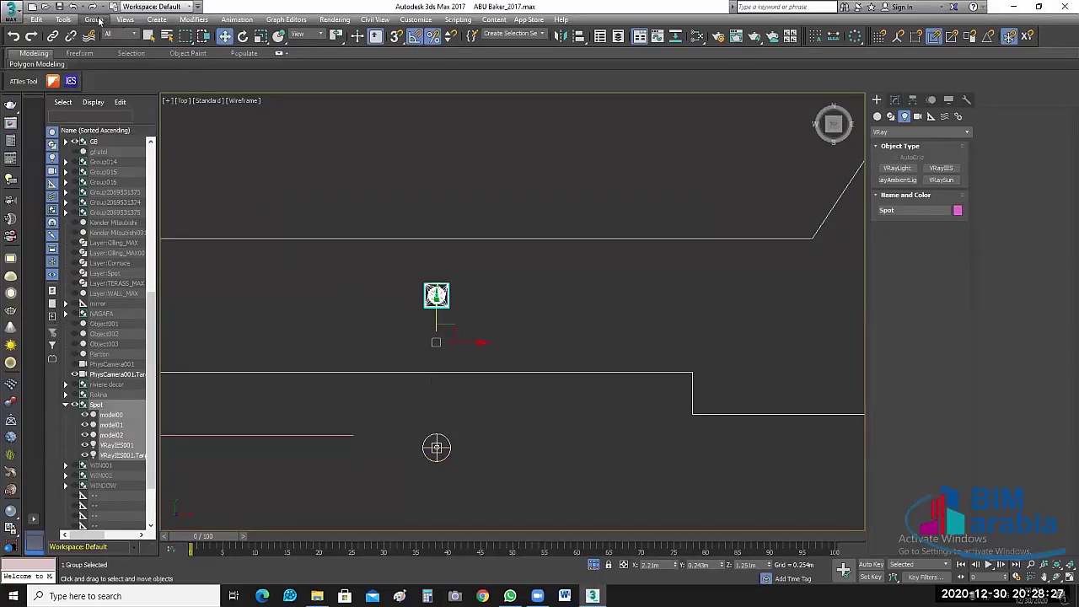
Step: Ungroup Spot and drag the VRayIES001 target up toward the lamp
click(94, 19)
click(366, 292)
click(534, 424)
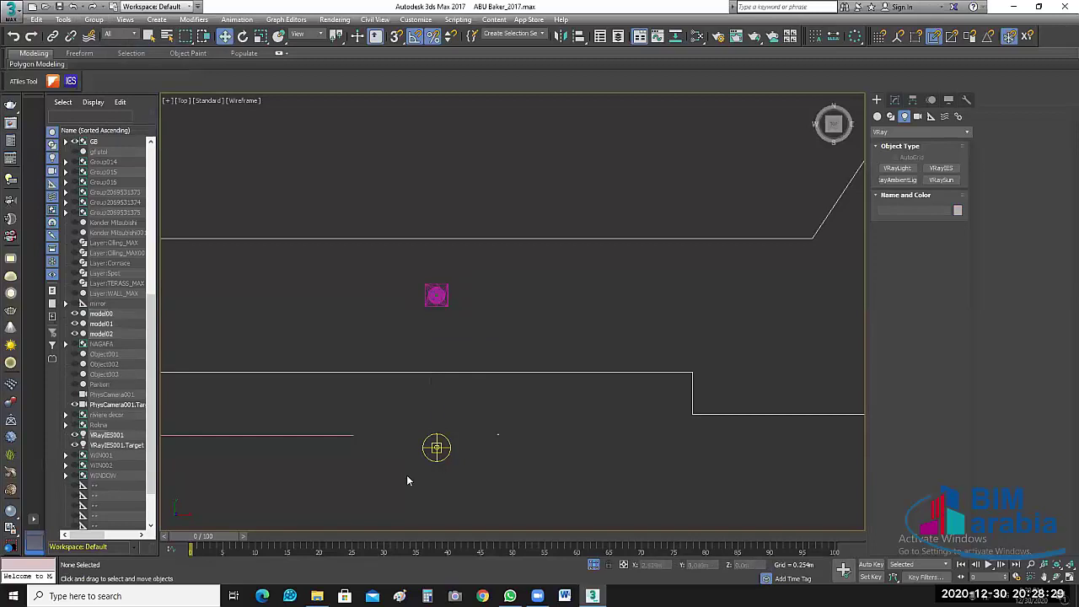
click(436, 446)
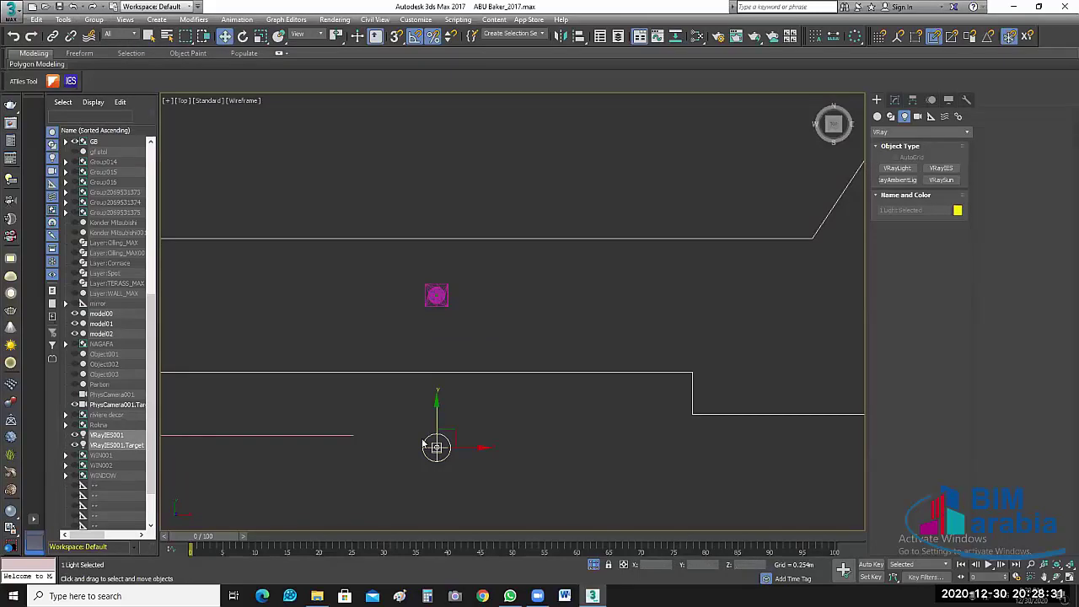
drag(437, 447, 438, 327)
Step: Centre the IES target directly under the lamp and region-select the lamp models with the light
scroll(460, 268, up, 1)
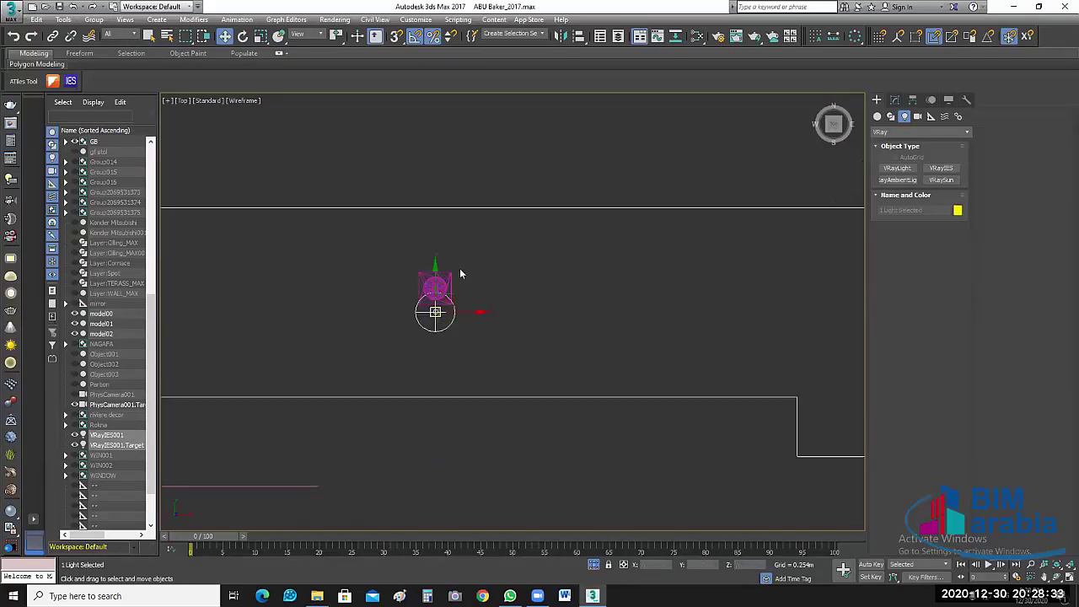
scroll(460, 268, up, 5)
scroll(591, 336, down, 2)
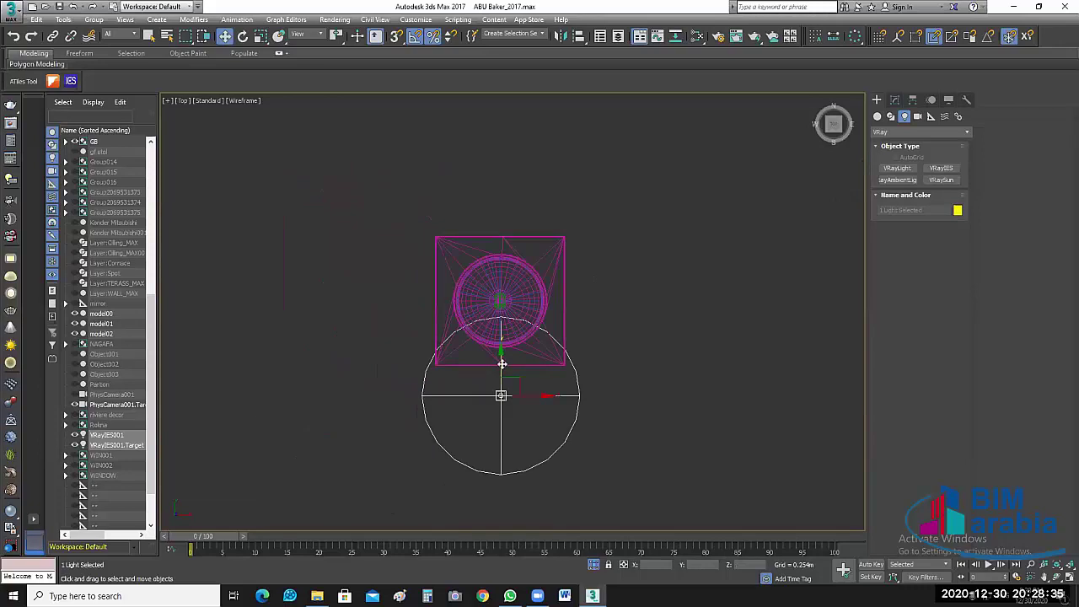
drag(502, 364, 507, 268)
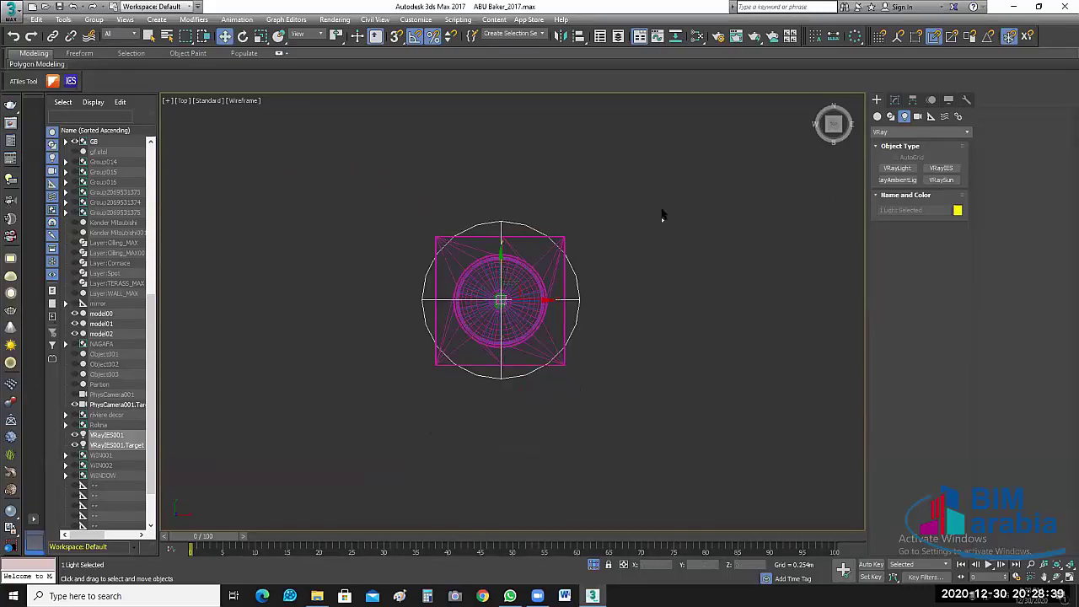
drag(362, 206, 663, 396)
scroll(559, 405, down, 2)
scroll(590, 468, down, 2)
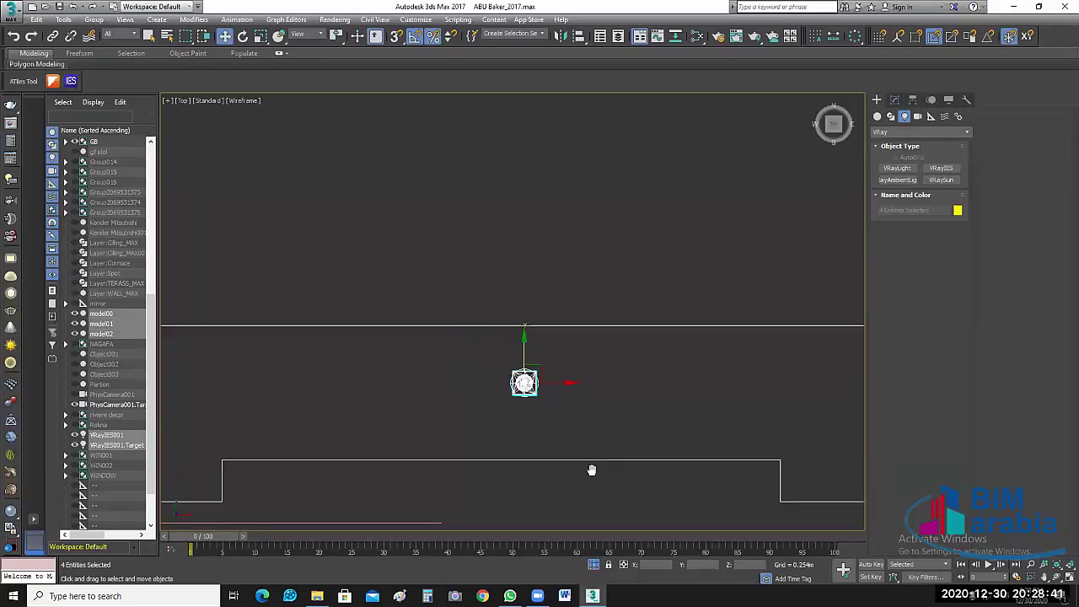
scroll(532, 439, down, 1)
middle_drag(447, 356, 444, 352)
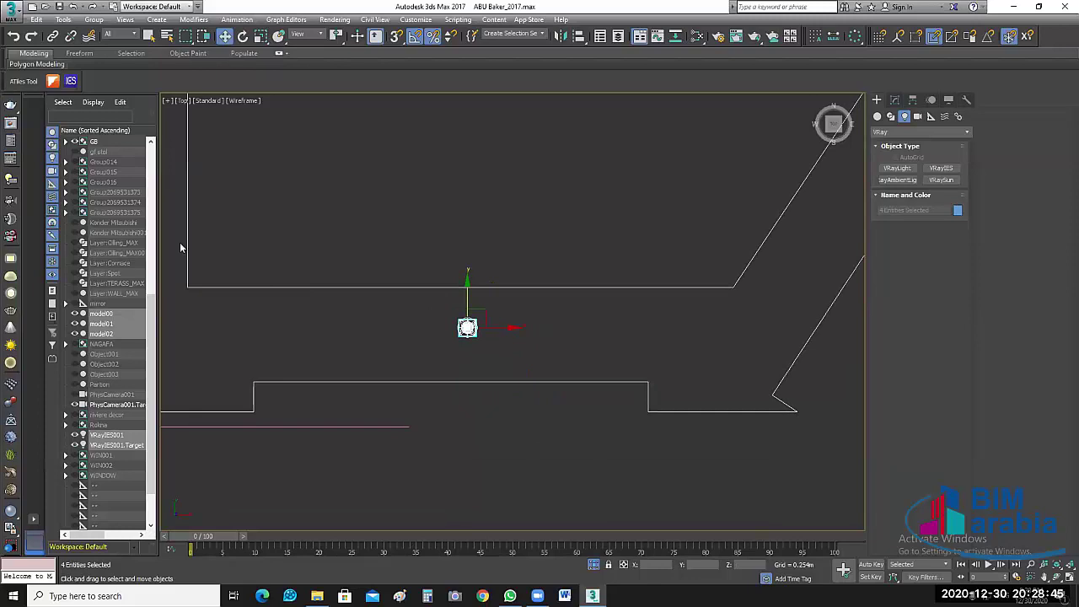
Step: Group the selected lamp parts and IES light under the name Spot
click(94, 19)
click(103, 34)
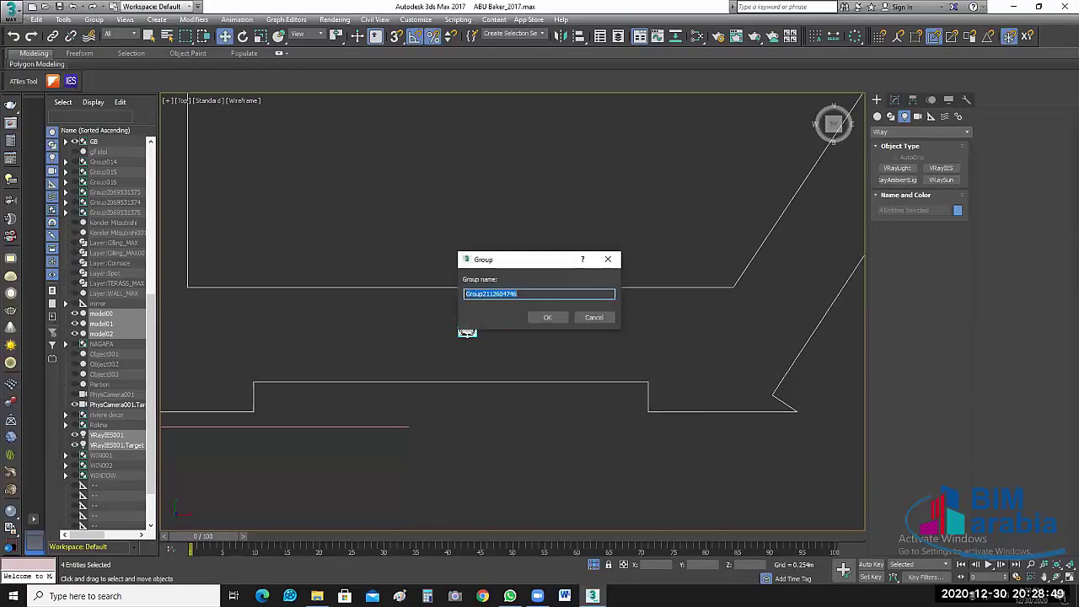
text(Spot)
key(Return)
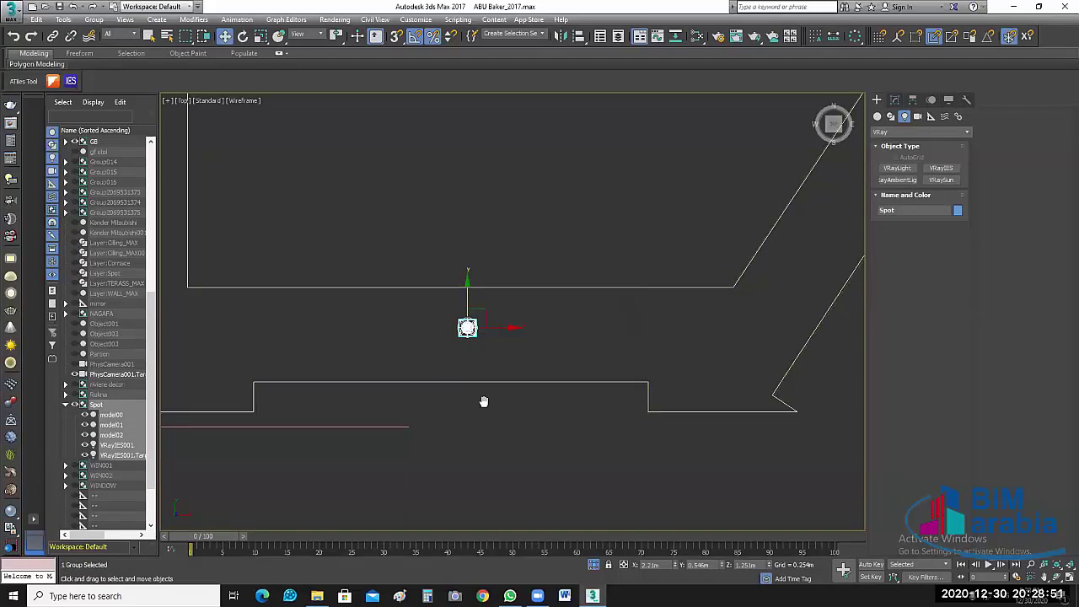
scroll(483, 402, down, 2)
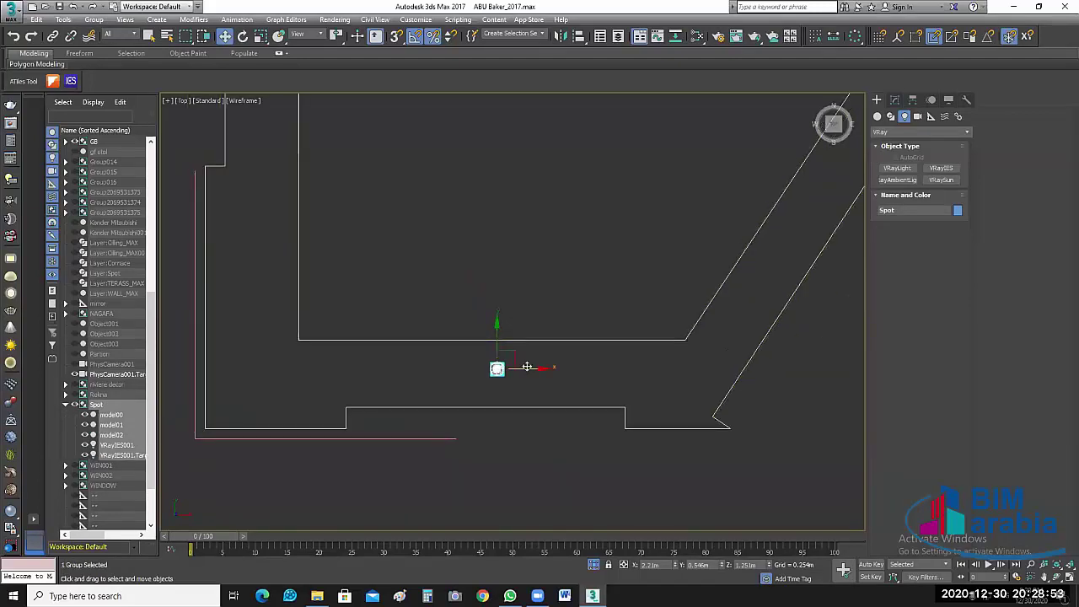
Step: Instance-clone Spot to the right as Spot001 and to the left as Spot002
drag(526, 367, 648, 352)
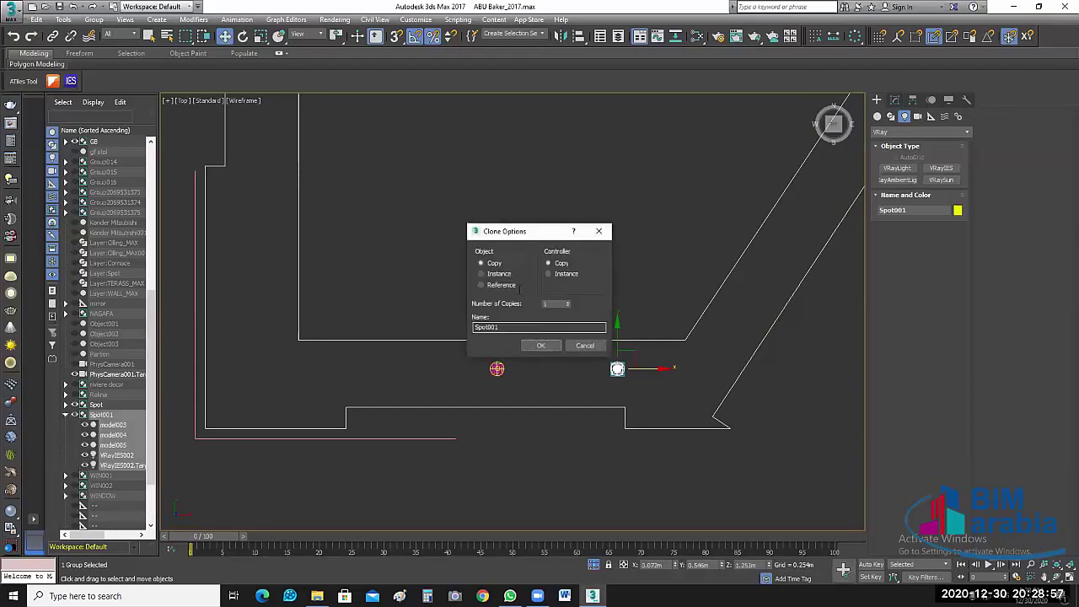
click(498, 274)
click(542, 348)
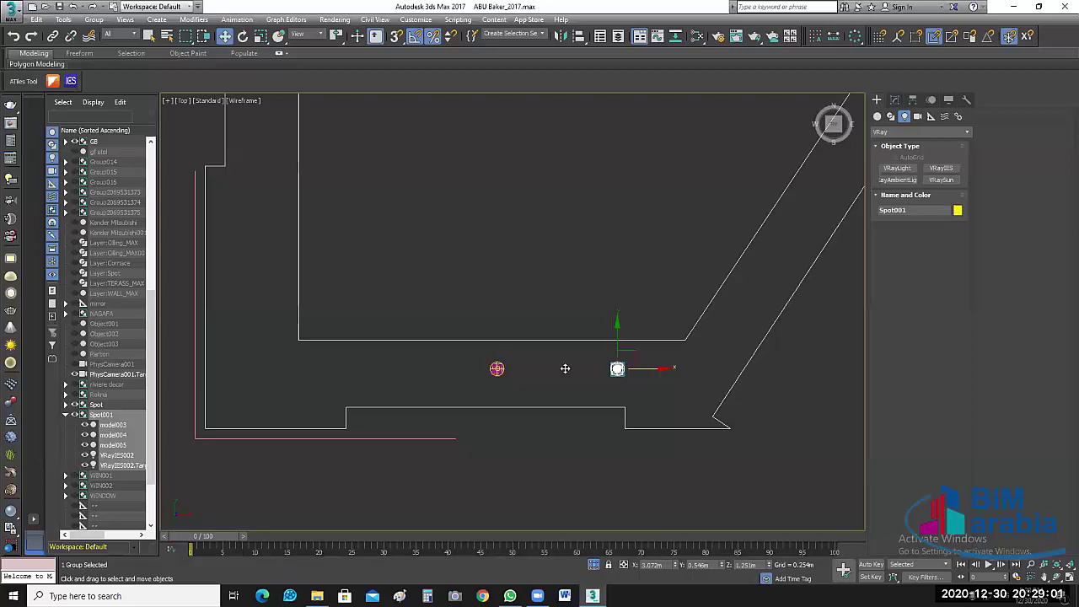
drag(565, 369, 380, 369)
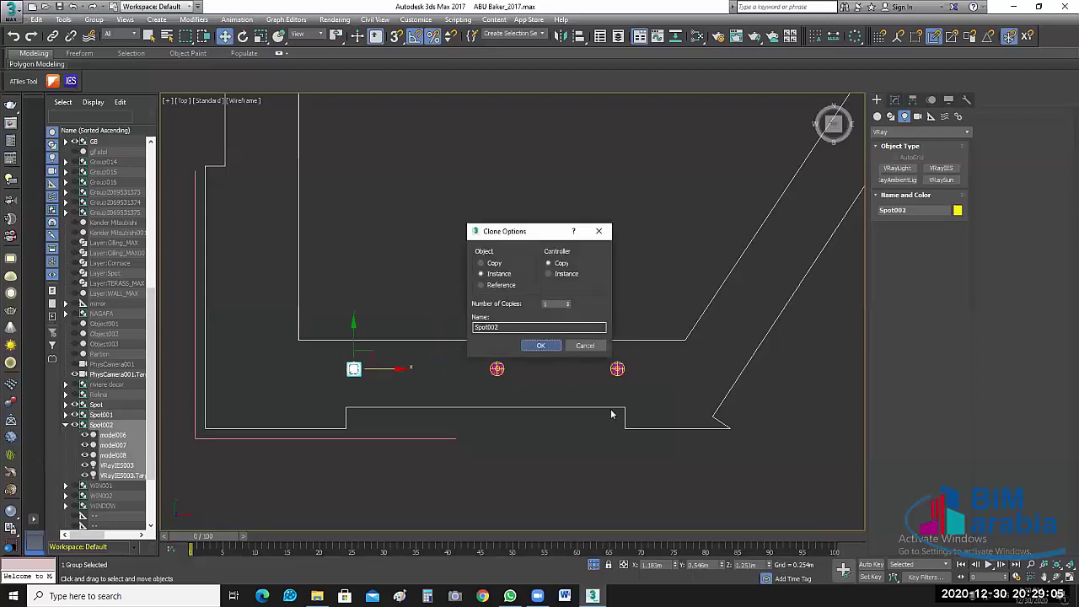
key(Return)
click(507, 377)
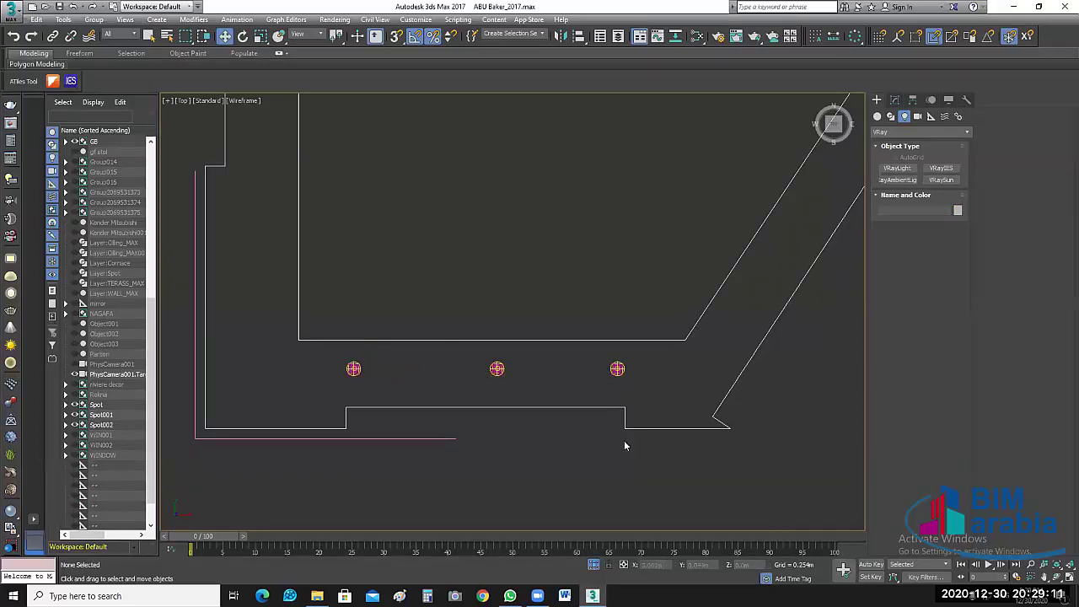
Step: Instance-clone the rightmost lamp as Spot003 and centre it in the diagonal corridor's bend
scroll(624, 440, down, 3)
scroll(562, 447, up, 2)
scroll(562, 445, up, 2)
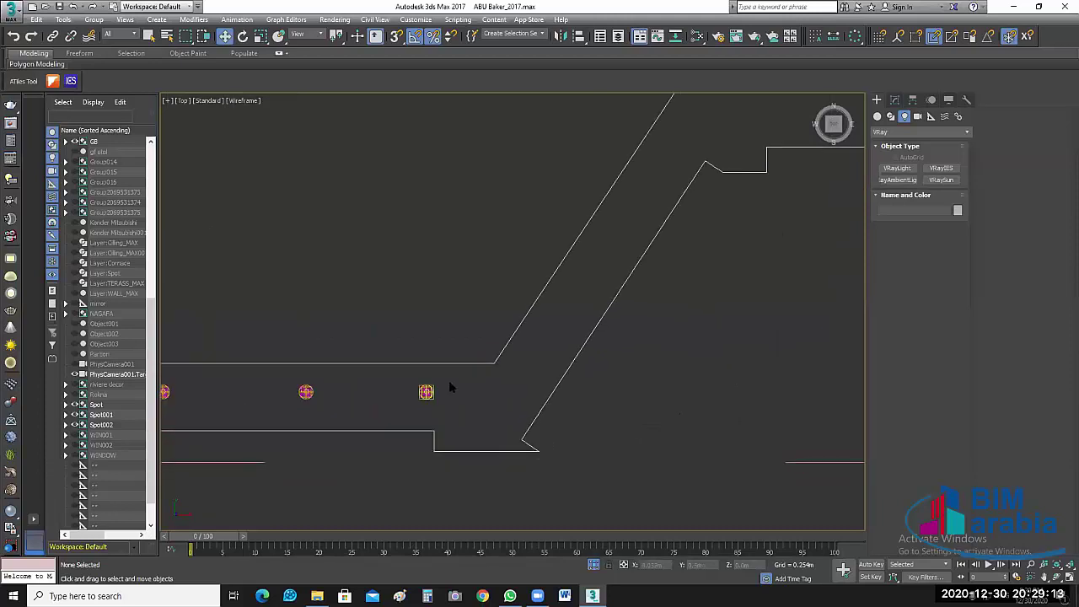
click(425, 392)
shift+drag(452, 389, 554, 405)
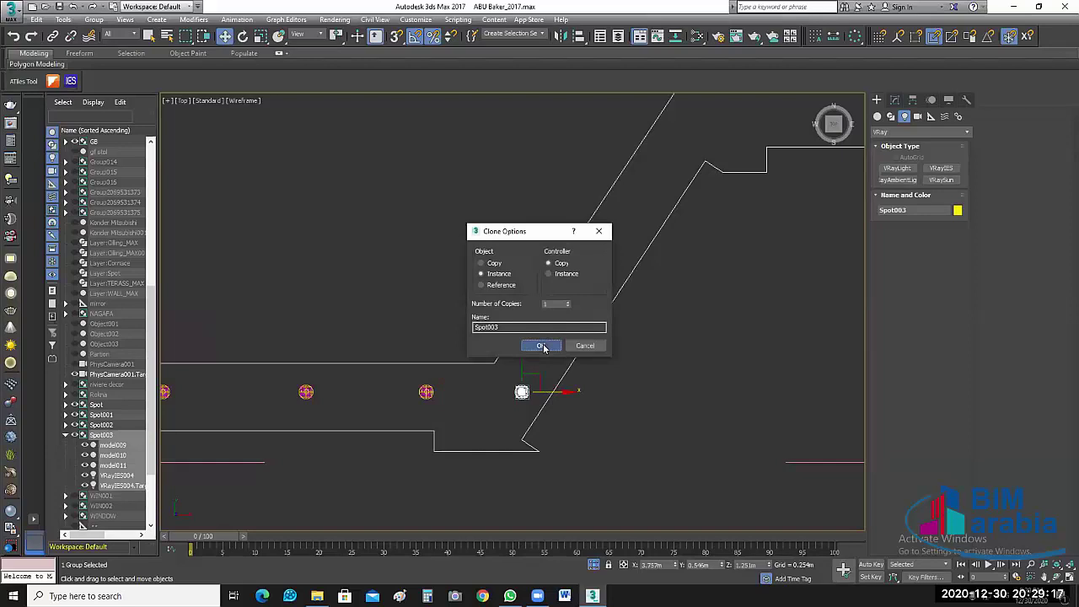
click(543, 345)
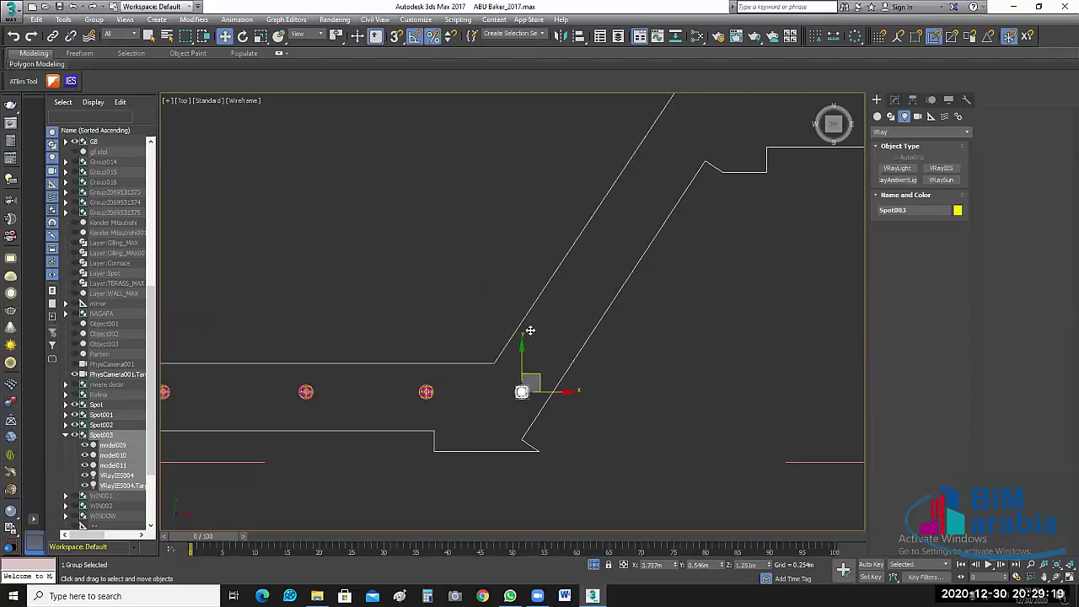
mouse_move(522, 376)
mouse_down()
mouse_move(536, 306)
mouse_move(554, 334)
mouse_up()
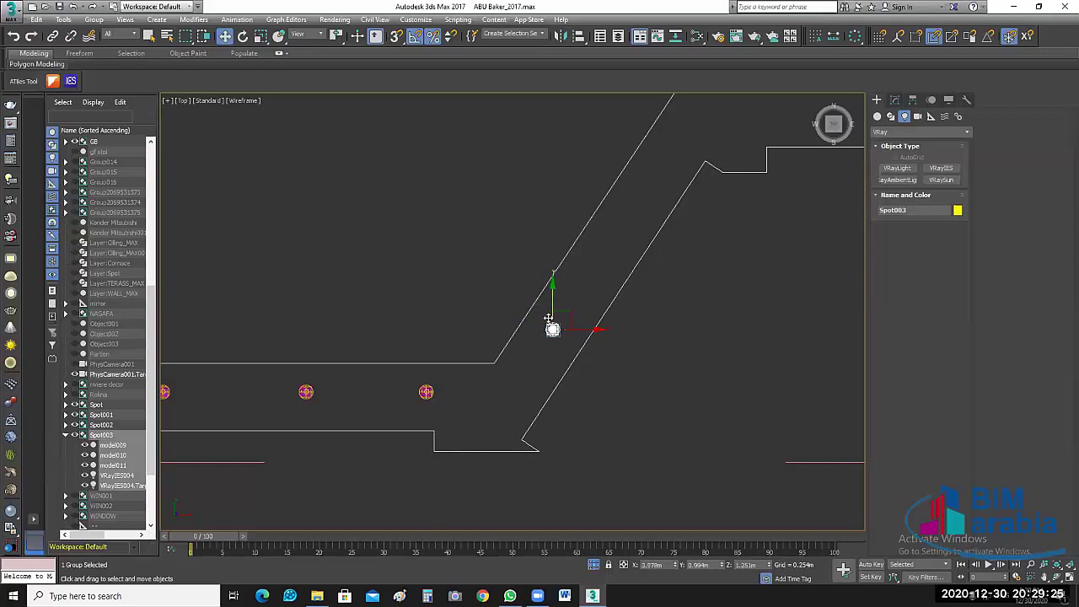
drag(582, 343, 576, 352)
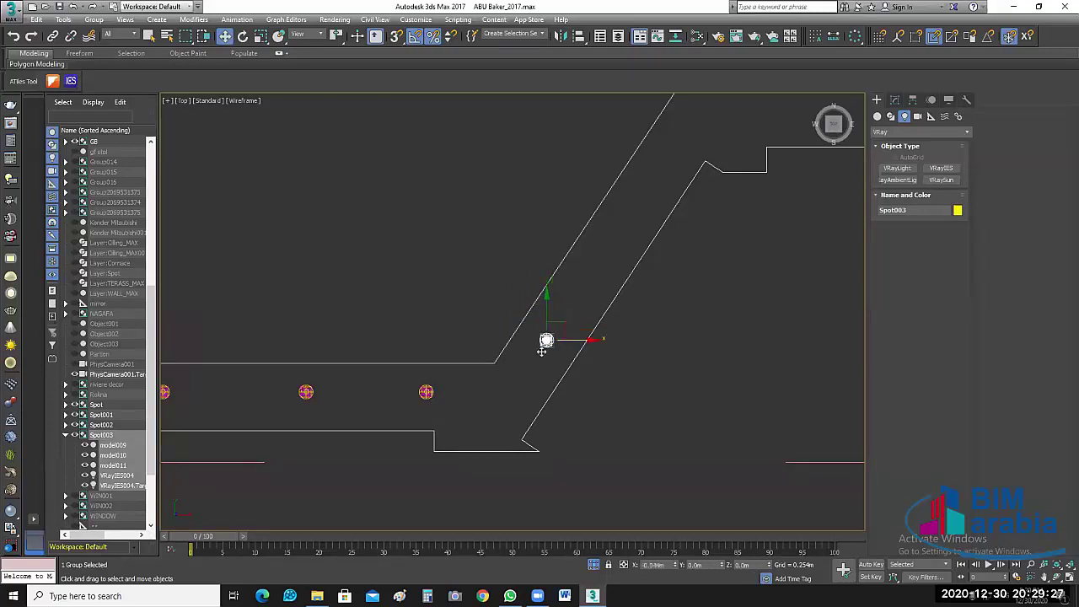
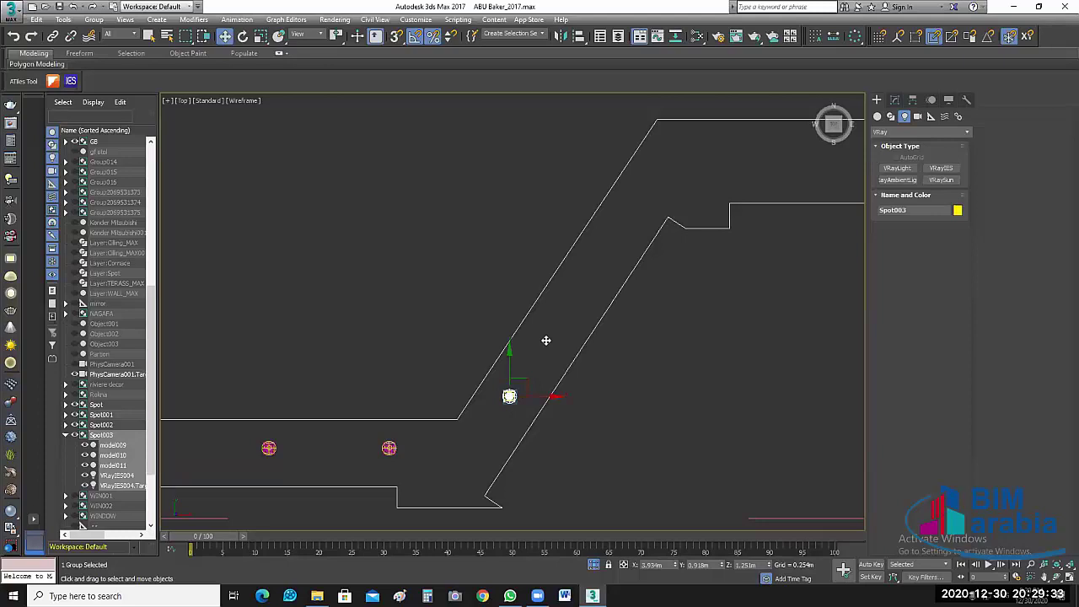
Step: Make an instanced copy of the spotlight group up the corridor and nudge Spot003 into place
shift+drag(545, 342, 603, 251)
drag(565, 305, 612, 243)
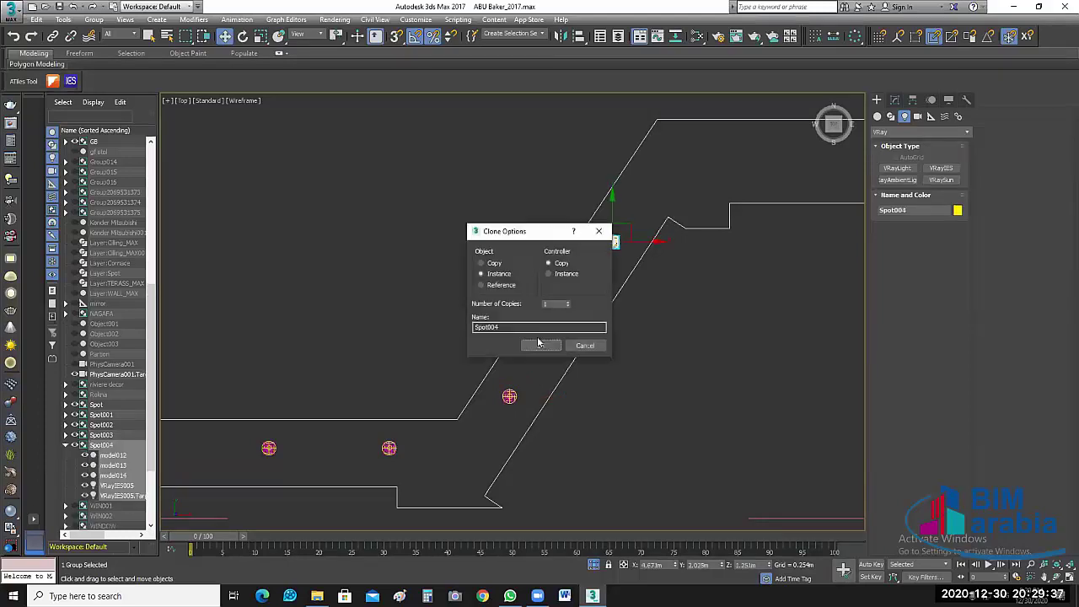
key(Return)
click(508, 398)
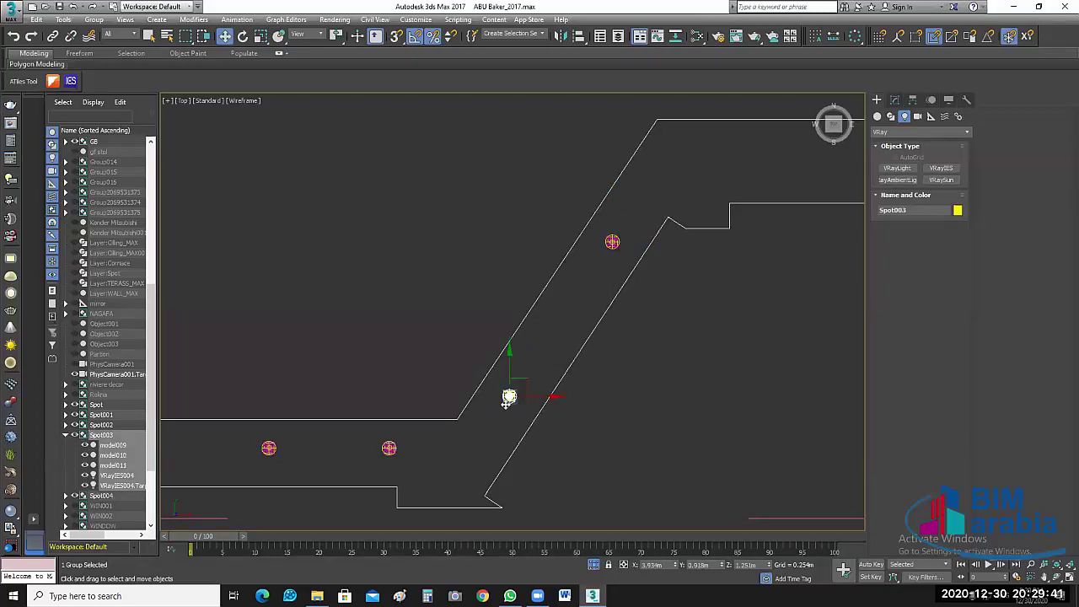
drag(507, 403, 506, 401)
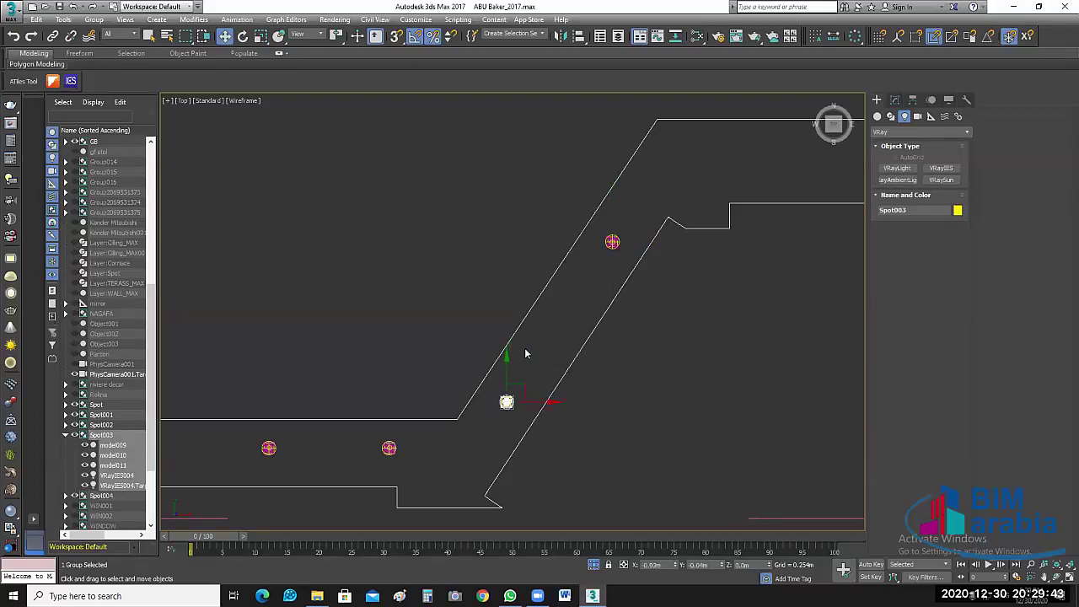
Step: Clone Spot004 up-right toward the upper rooms as the instance Spot005
click(701, 327)
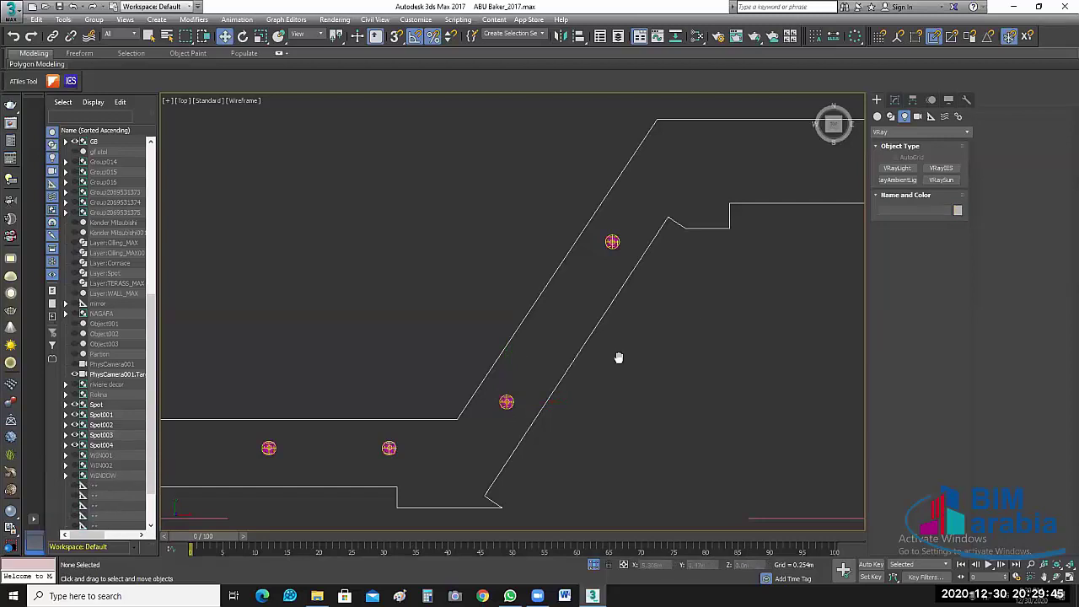
scroll(619, 357, down, 3)
mouse_move(660, 369)
middle_down()
mouse_move(610, 395)
mouse_move(570, 394)
mouse_move(606, 430)
mouse_move(529, 444)
middle_up()
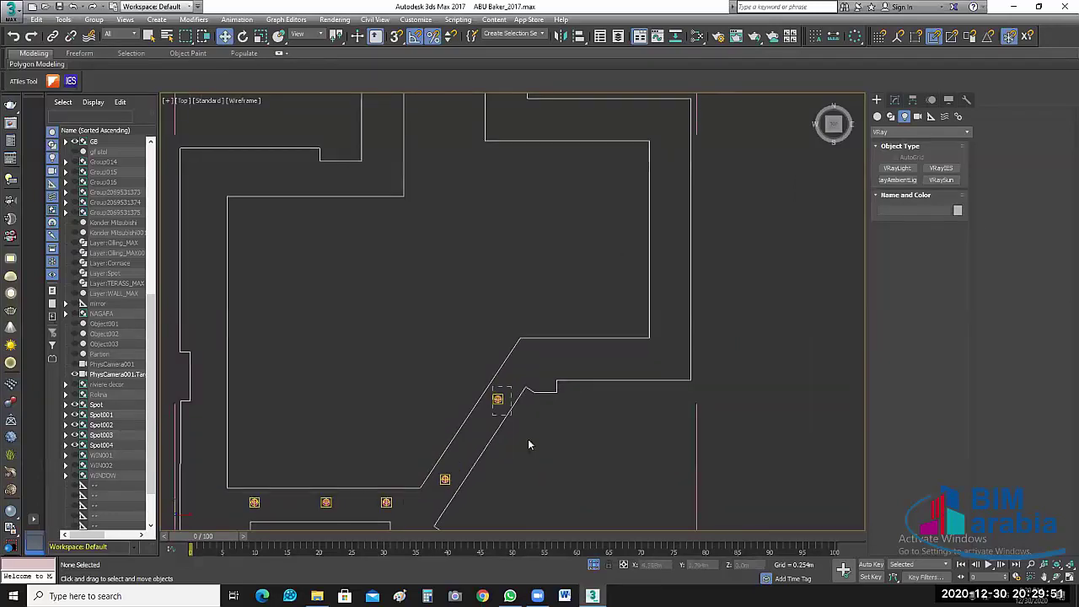
scroll(495, 379, up, 2)
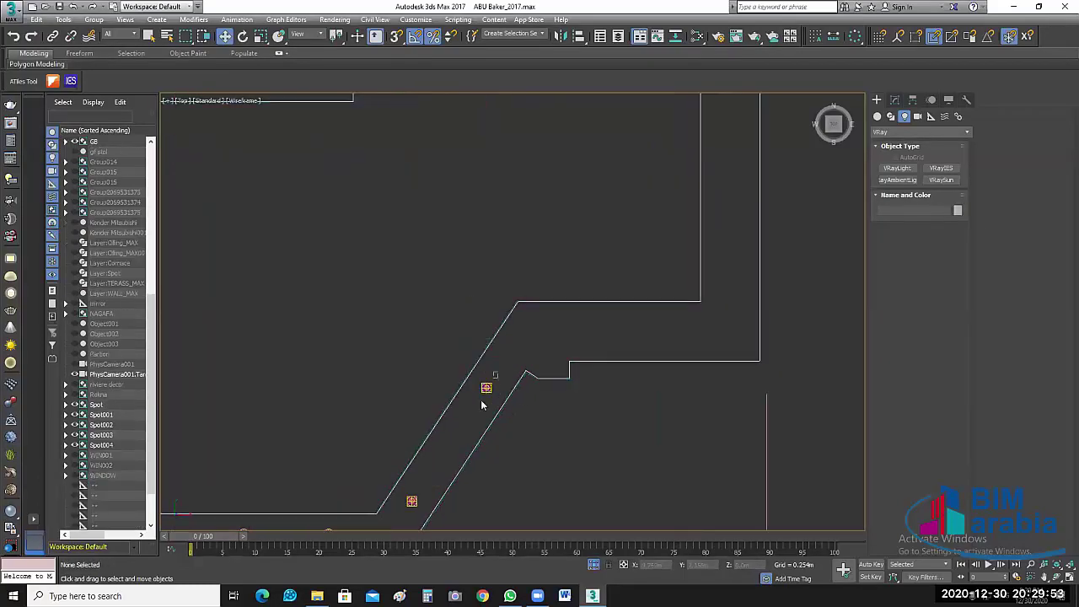
click(483, 395)
middle_drag(558, 410, 554, 431)
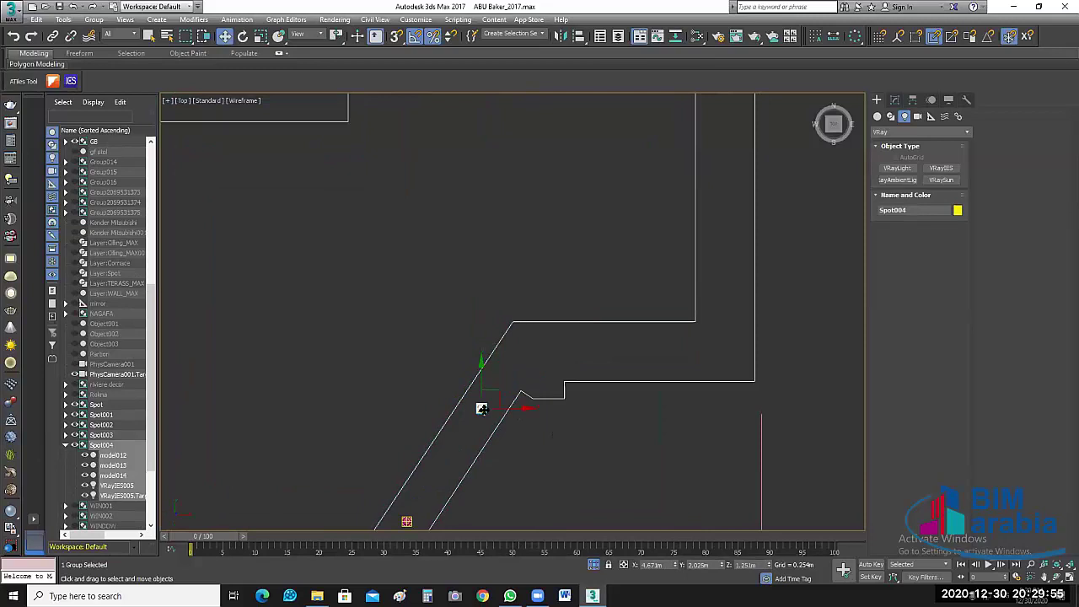
drag(540, 356, 611, 347)
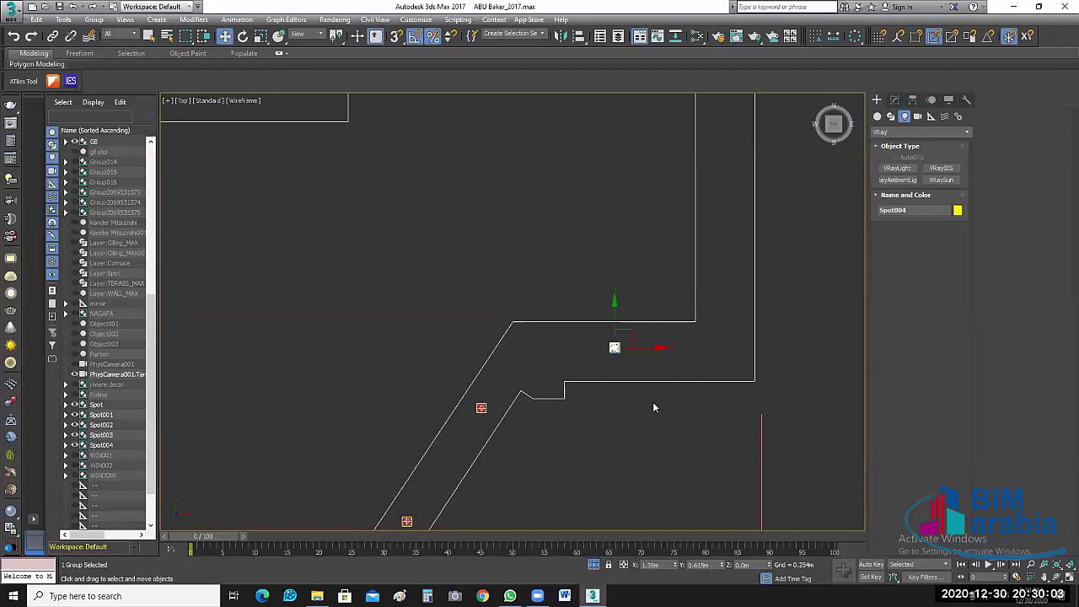
key(ctrl+v)
click(549, 345)
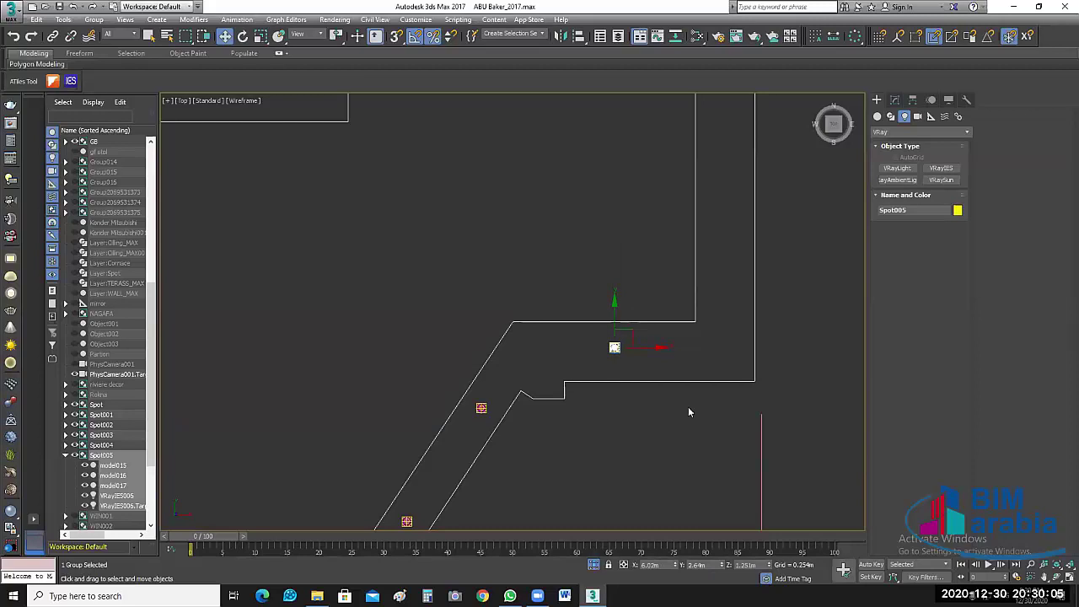
Step: Copy Spot006 near the right wall, then add two more instances upward along it
middle_drag(645, 450, 601, 484)
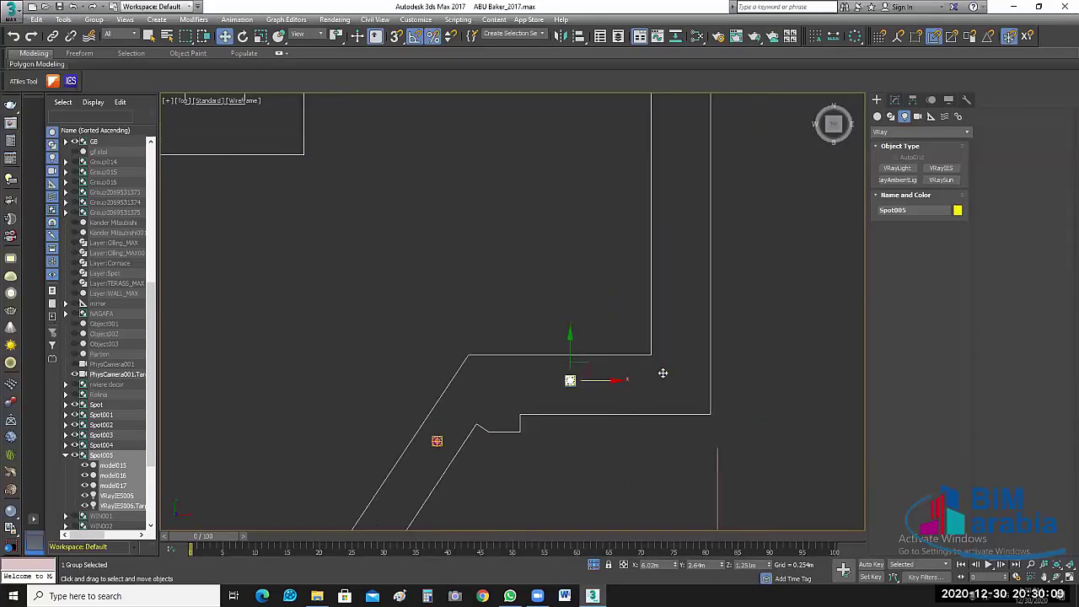
shift+drag(663, 373, 697, 371)
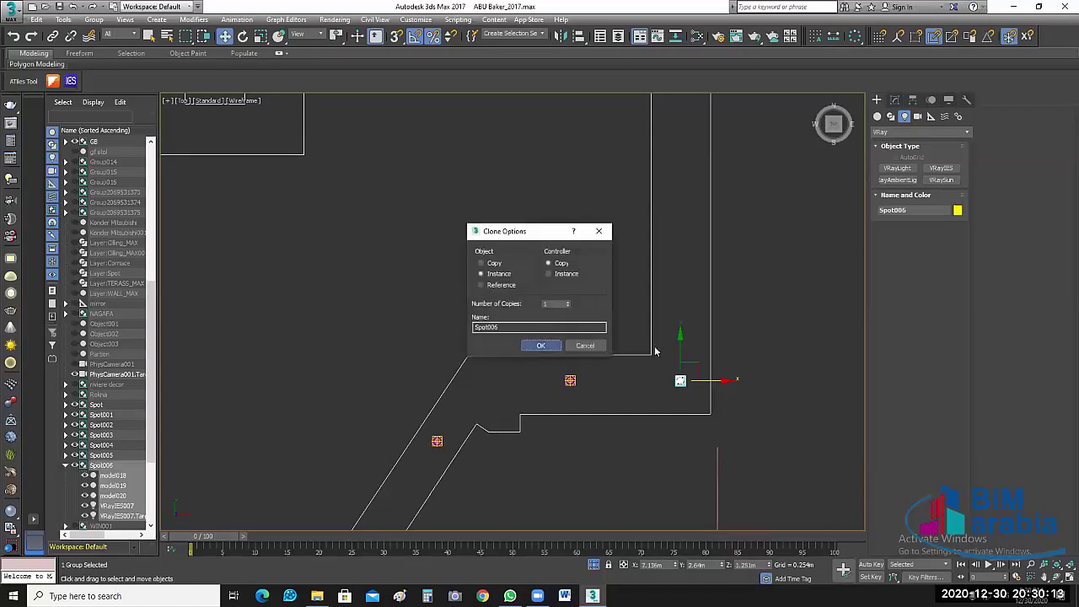
key(Return)
drag(687, 295, 687, 295)
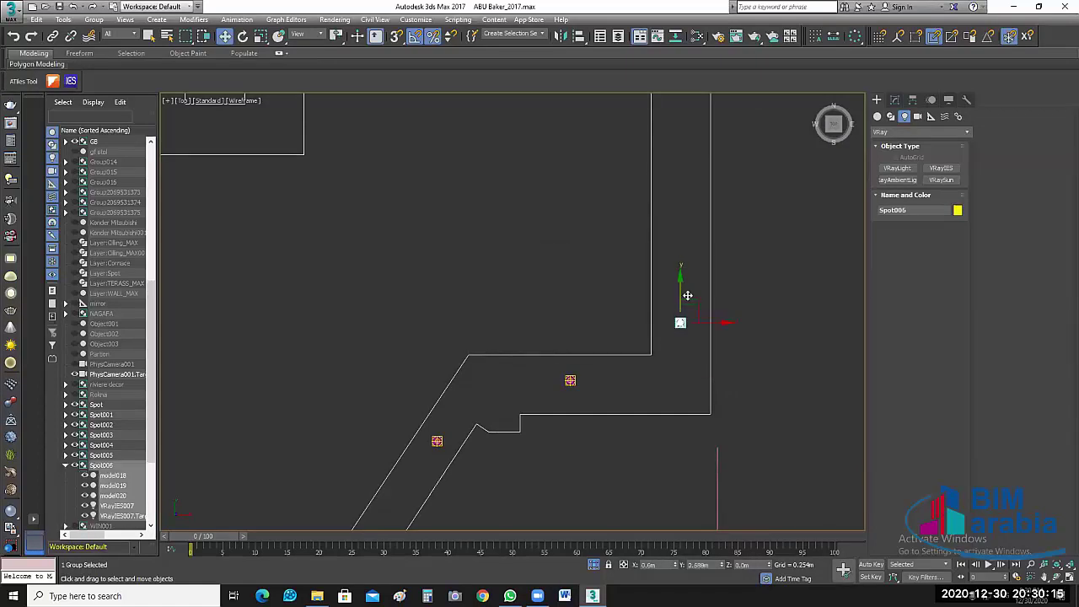
middle_drag(759, 369, 761, 376)
scroll(760, 376, down, 2)
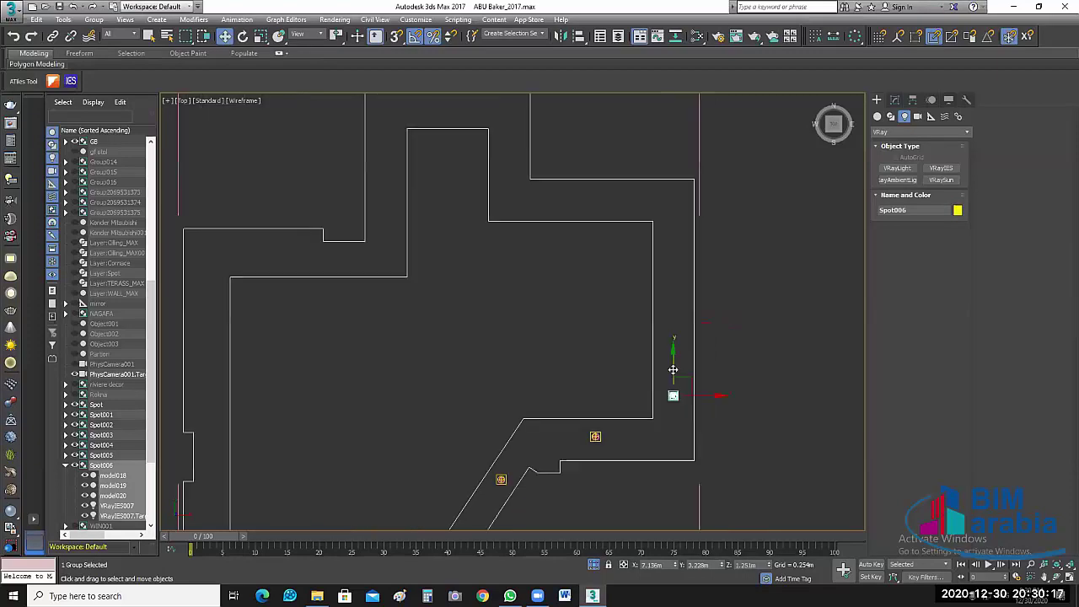
drag(677, 282, 691, 313)
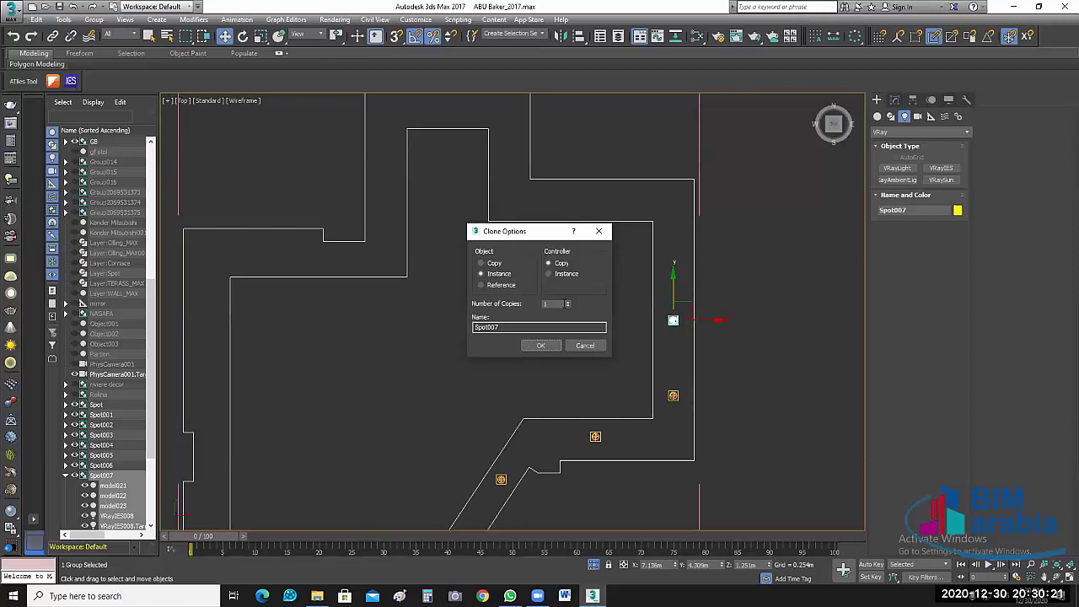
click(568, 301)
click(544, 345)
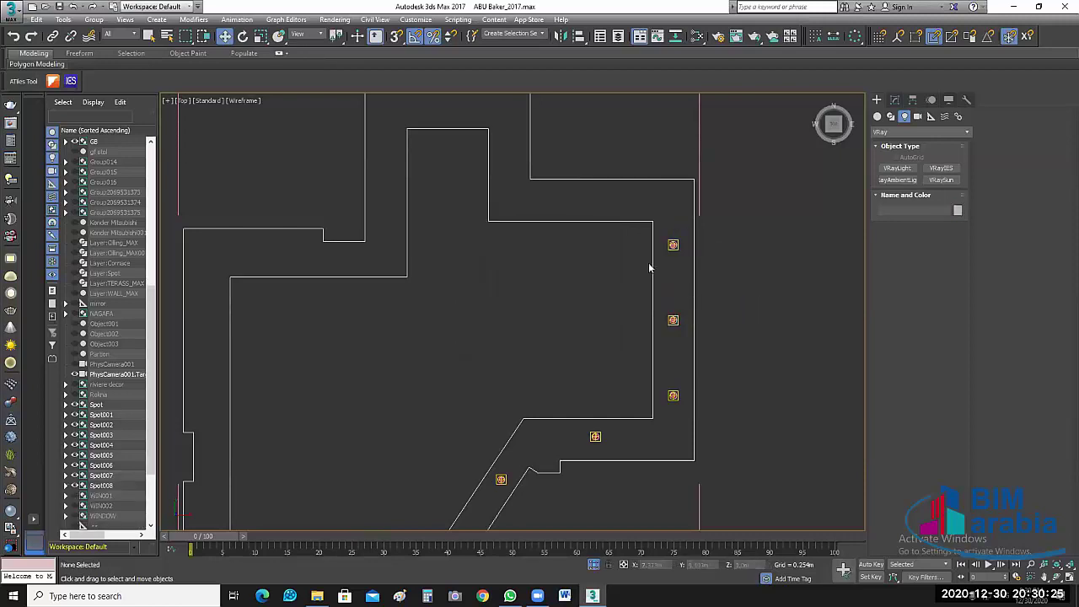
Step: Pick Spot008 on the right wall and clone it up to the corner as instance Spot009
middle_drag(692, 224, 720, 280)
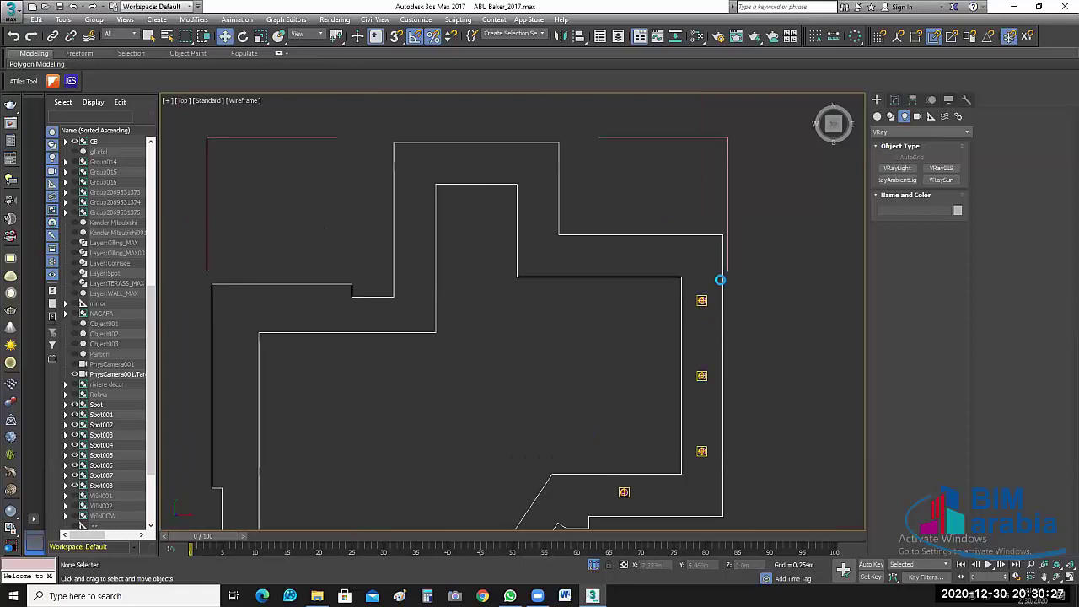
click(721, 279)
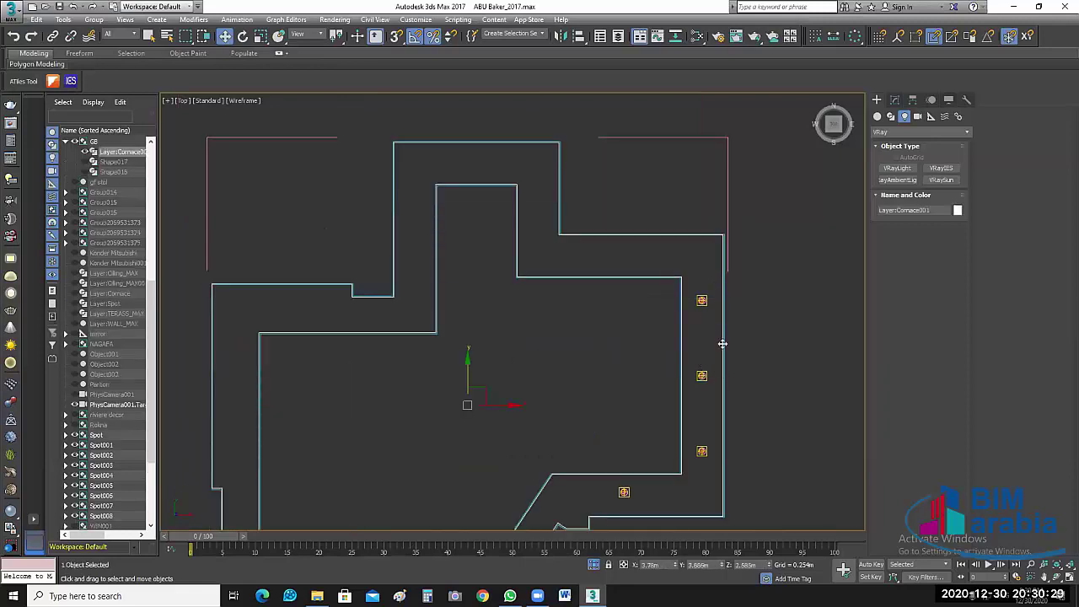
drag(694, 443, 710, 279)
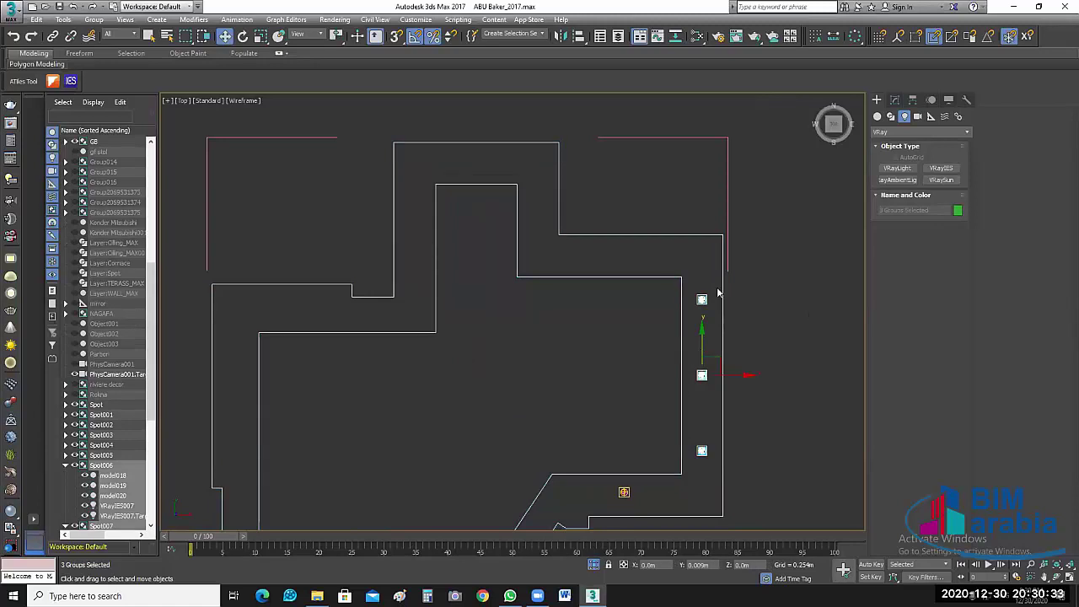
click(689, 325)
click(702, 299)
scroll(702, 329, up, 2)
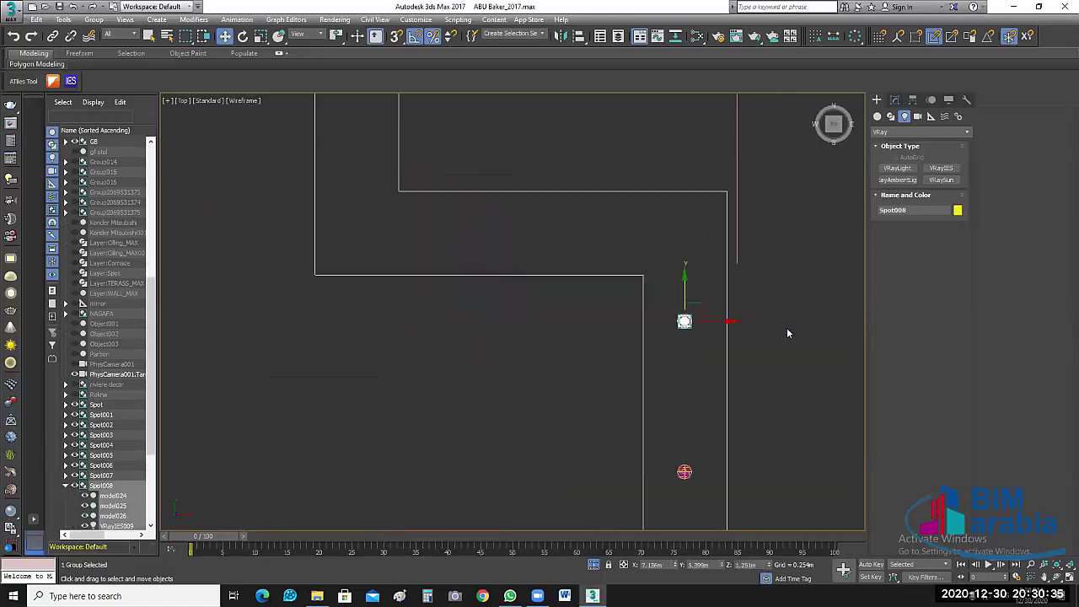
scroll(704, 346, up, 2)
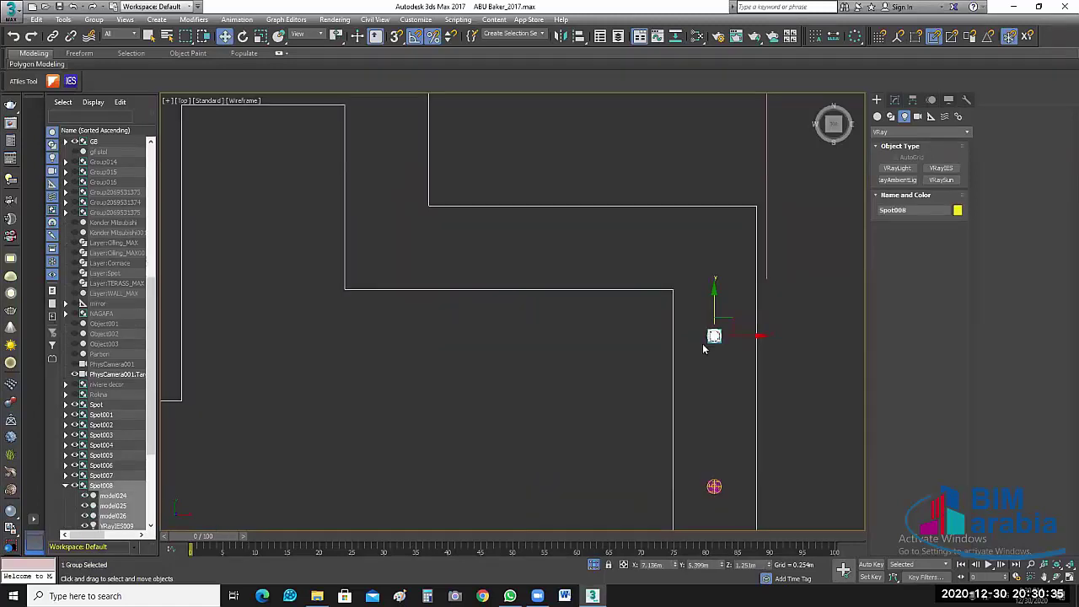
click(732, 304)
drag(729, 302, 705, 352)
drag(724, 315, 724, 228)
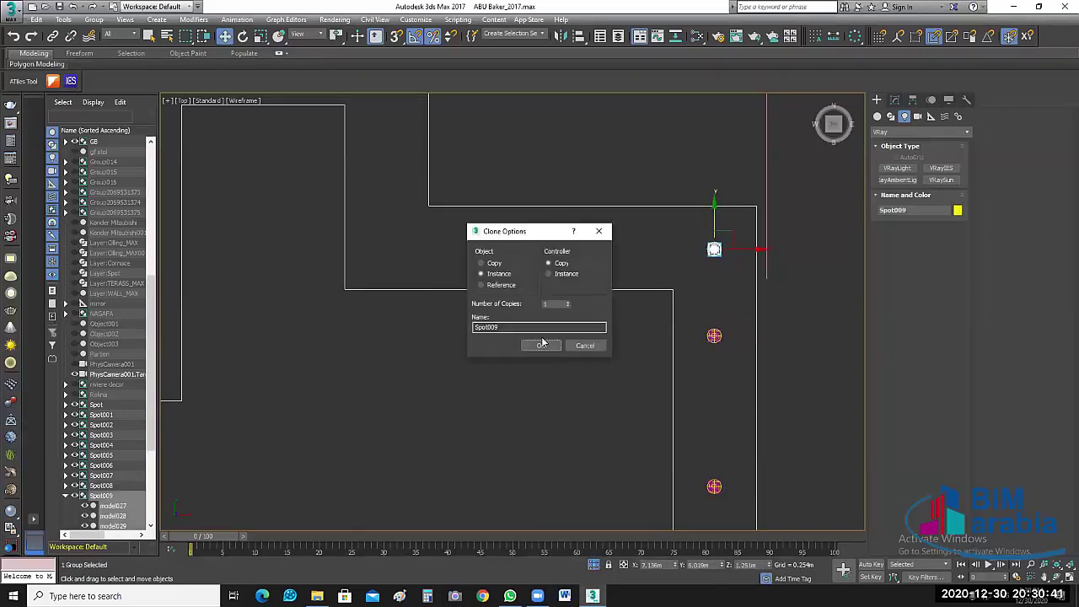
key(Return)
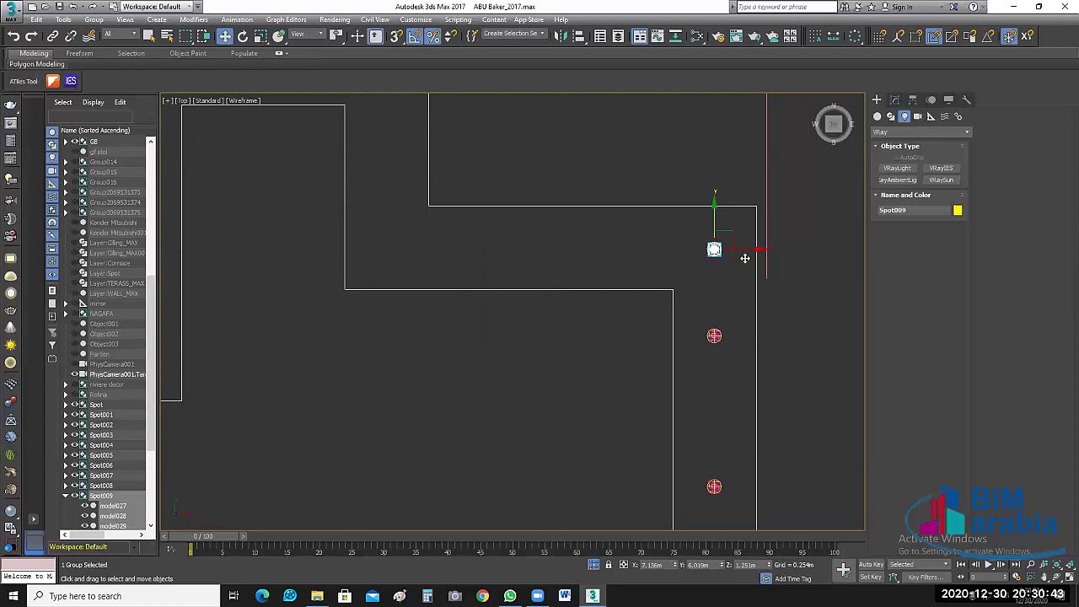
Step: Add instances Spot010 and Spot011 leftward along the upper wall
drag(742, 249, 480, 253)
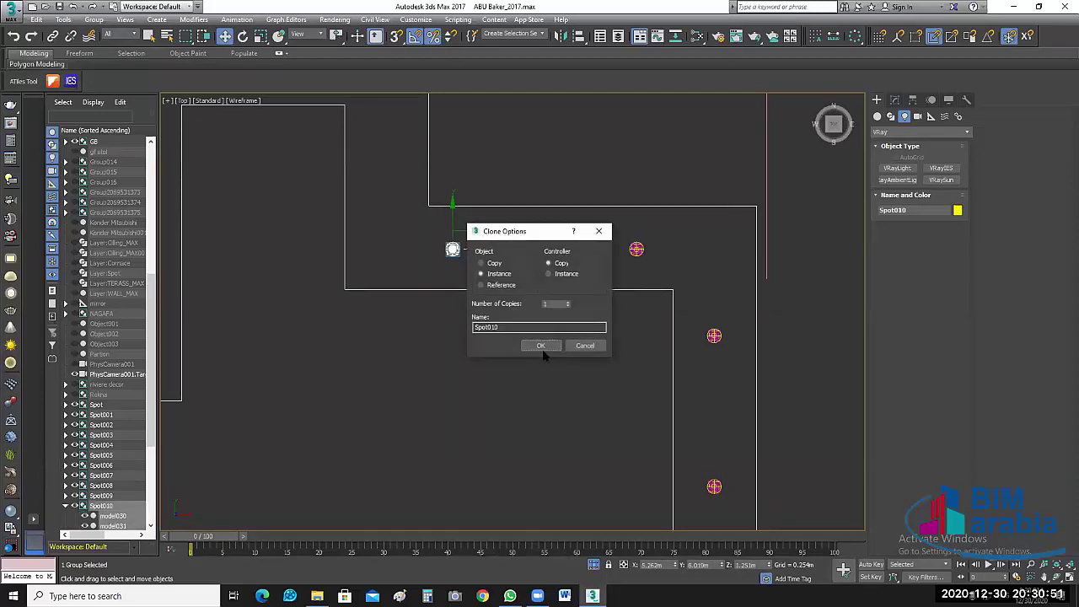
click(542, 345)
middle_drag(697, 408, 646, 381)
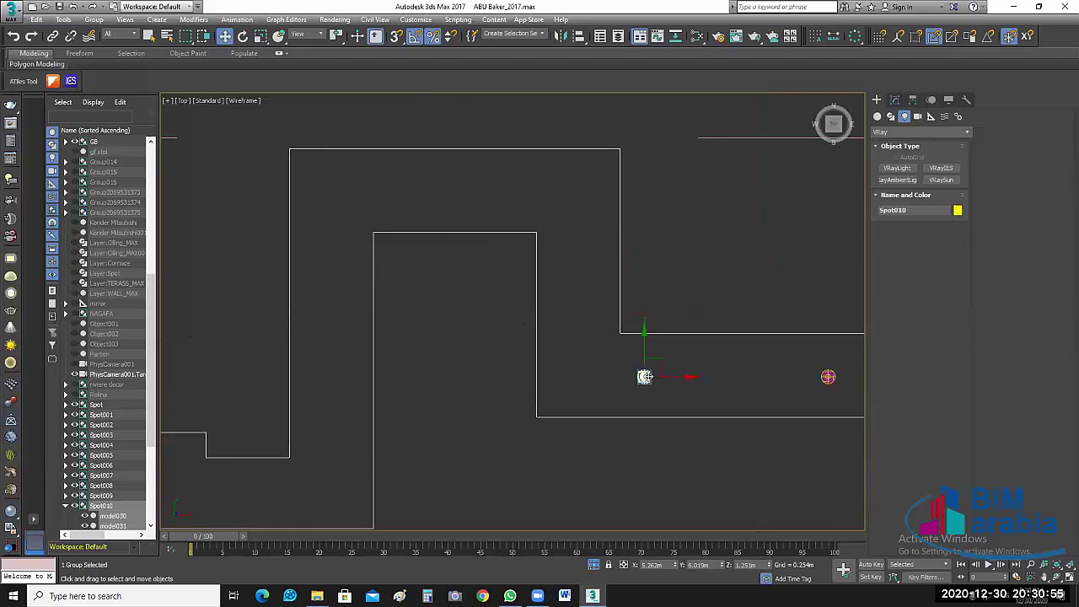
drag(676, 377, 614, 376)
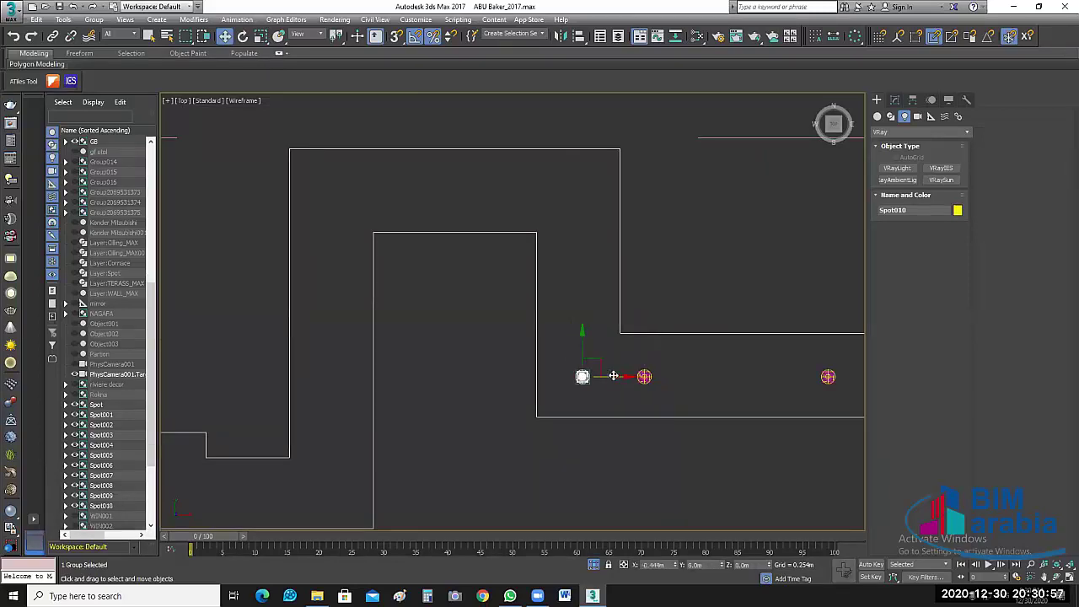
click(542, 345)
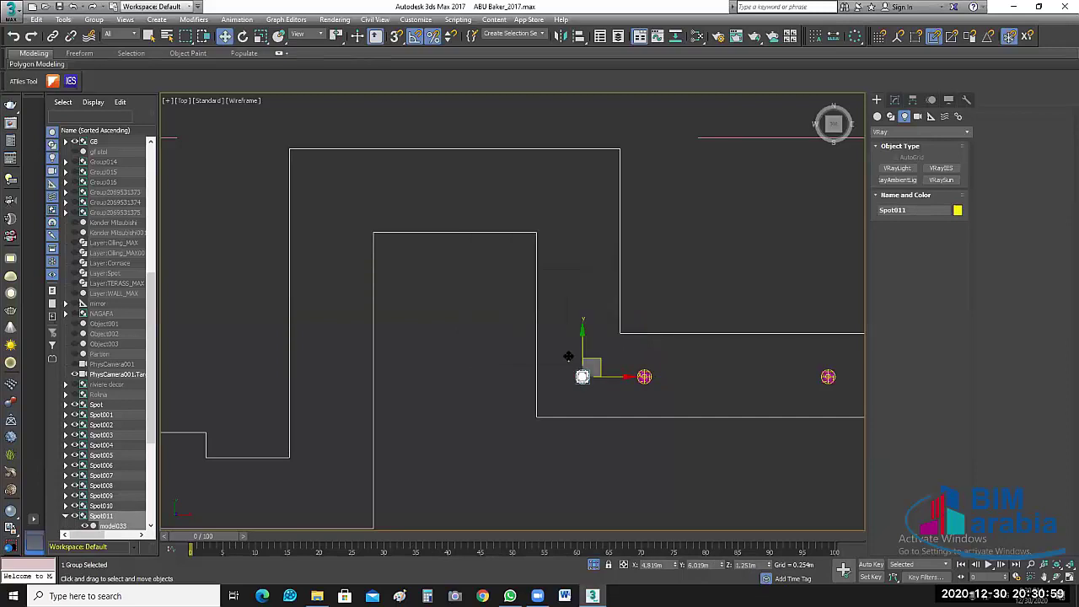
Step: Add Spot012 higher in the room and Spot013 across to the left, then adjust Spot013
drag(568, 356, 597, 257)
shift+drag(597, 257, 597, 162)
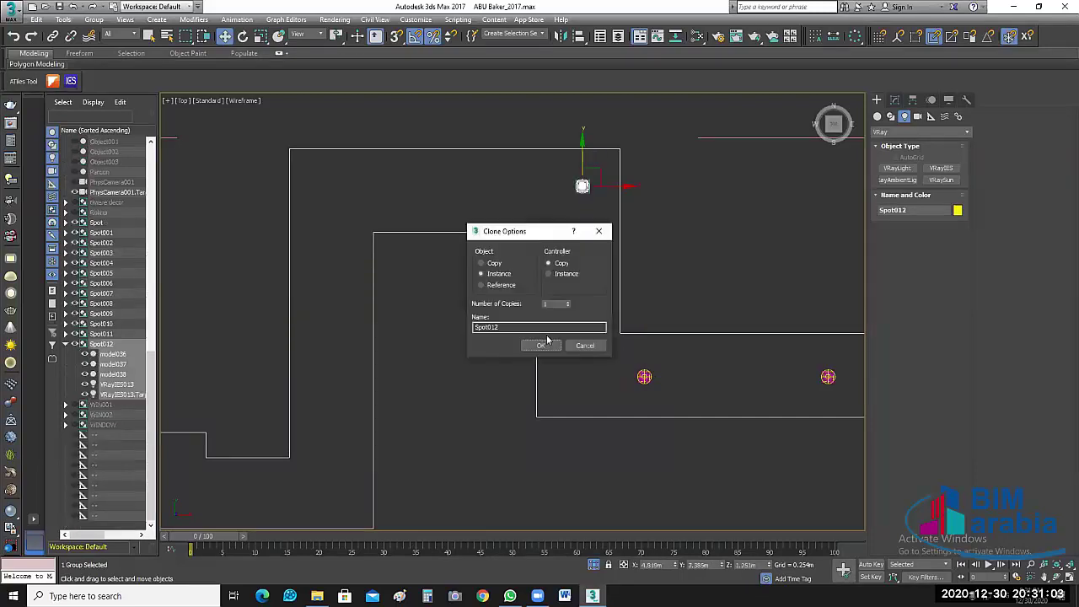
key(Return)
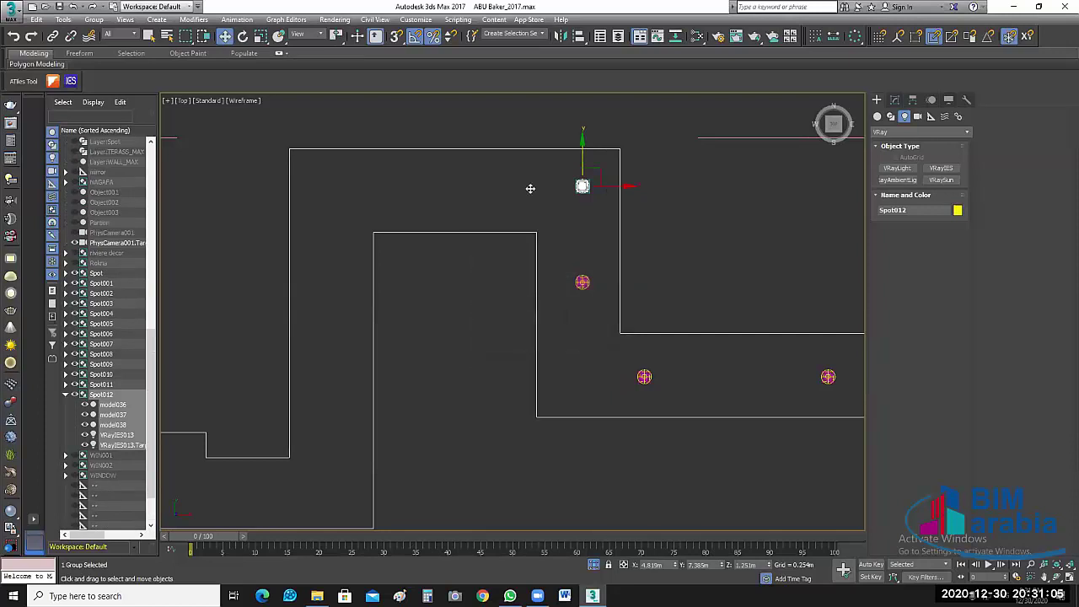
drag(531, 188, 374, 192)
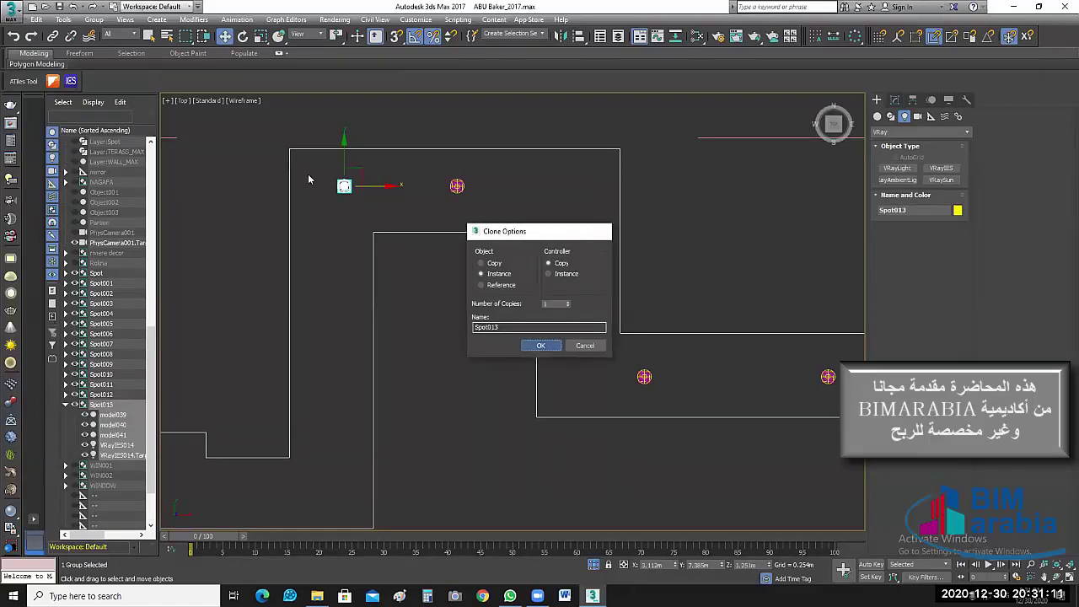
key(Return)
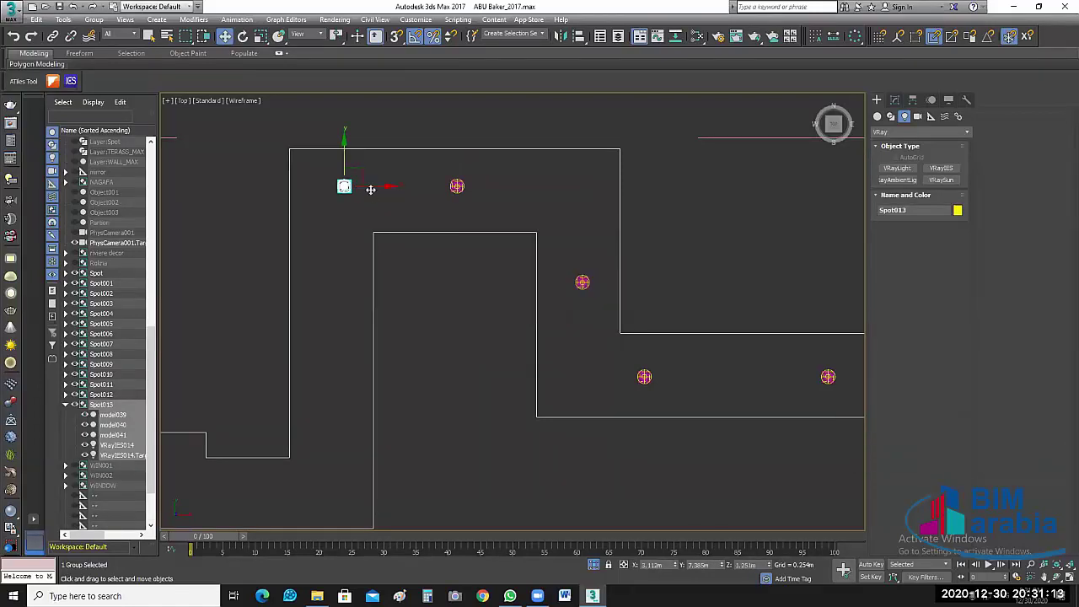
mouse_move(359, 192)
mouse_down()
mouse_move(331, 152)
mouse_move(326, 251)
mouse_up()
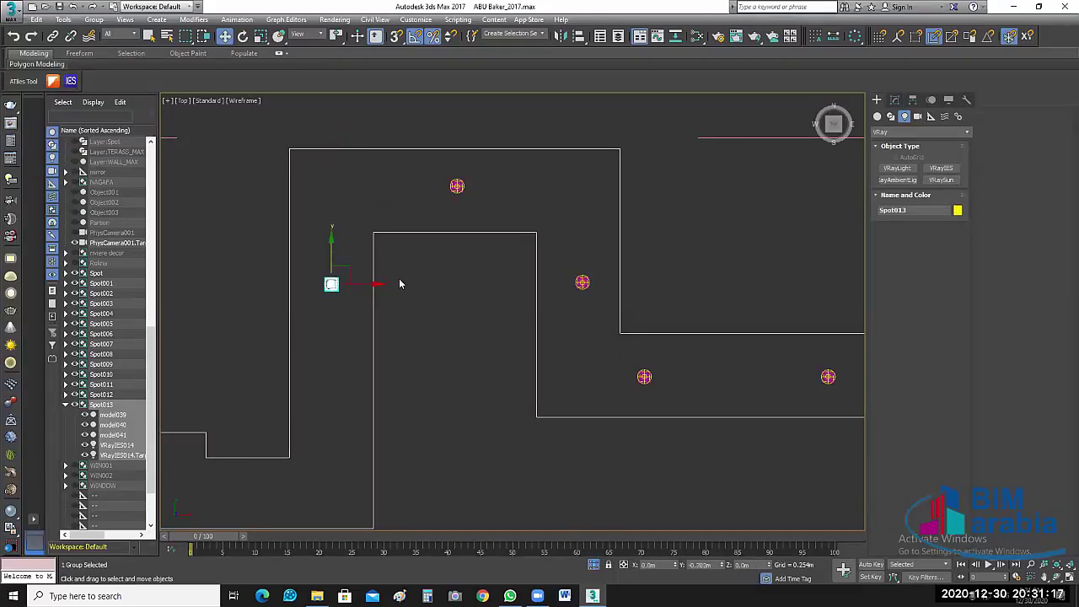
Step: Clone Spot013 down the left wall as instance Spot014 and zoom out
middle_drag(534, 312, 557, 270)
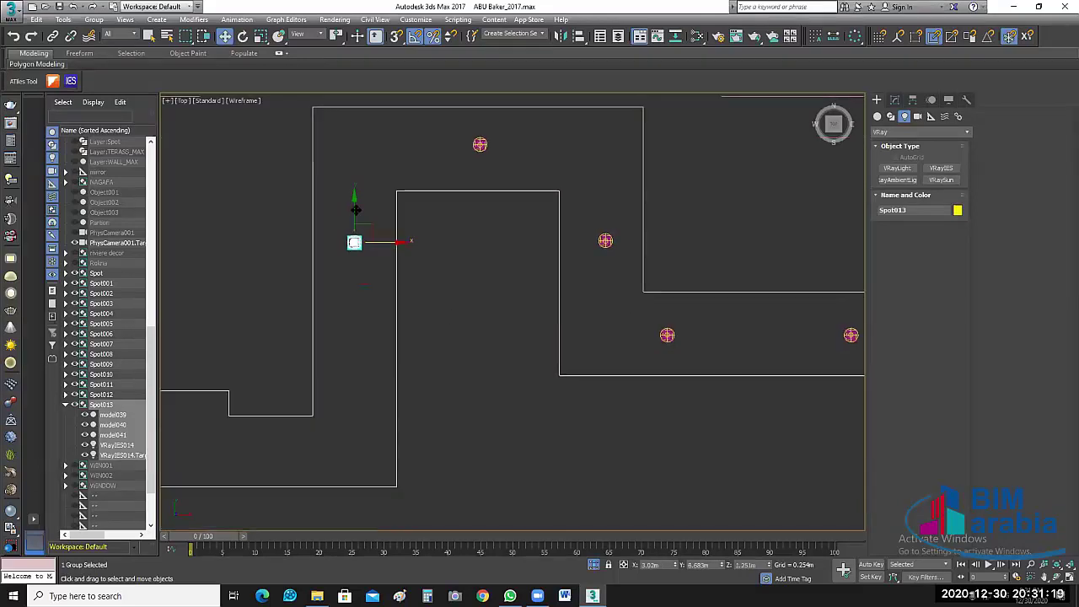
mouse_move(351, 216)
mouse_down()
mouse_move(352, 312)
mouse_move(365, 334)
mouse_move(676, 337)
mouse_up()
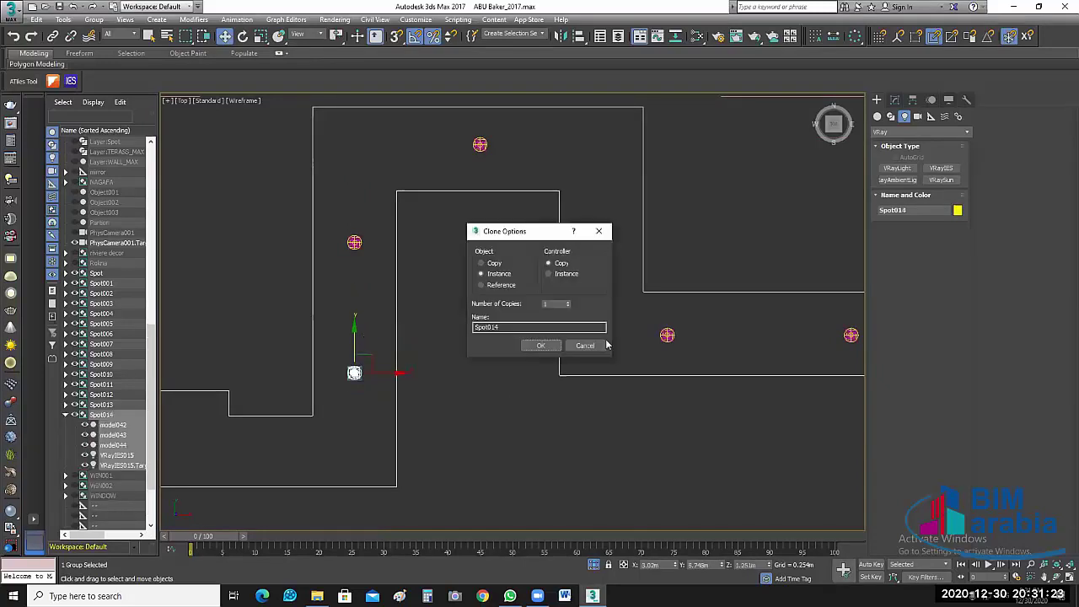
key(Return)
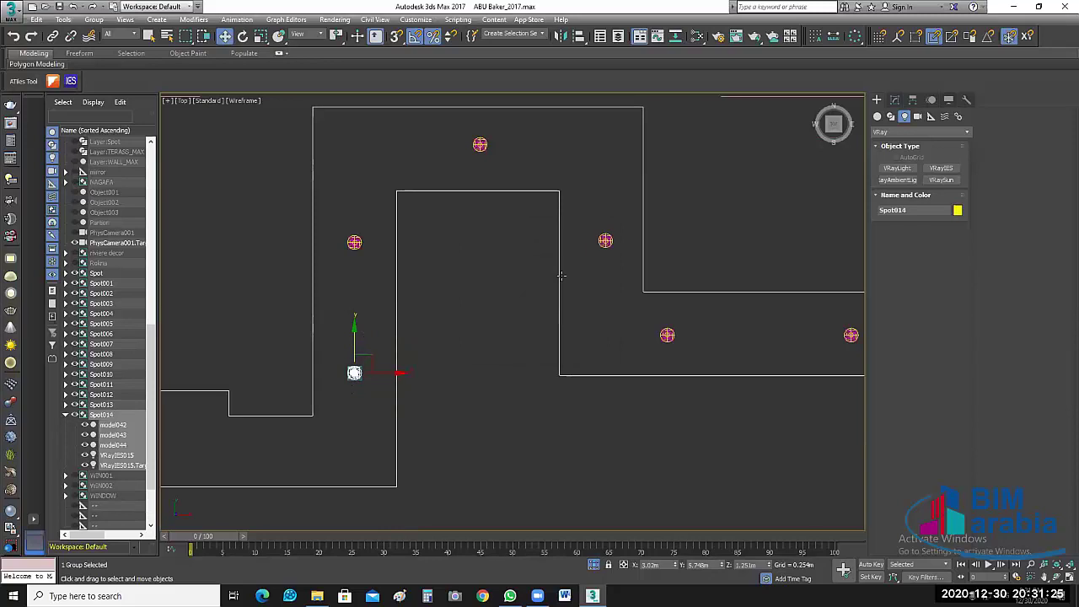
click(355, 243)
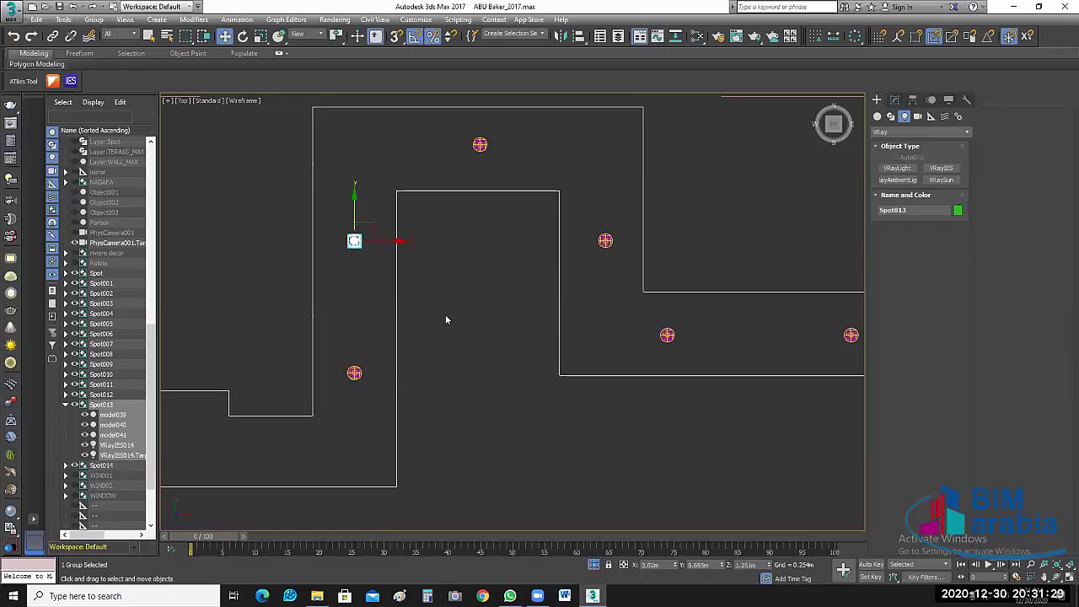
click(468, 357)
middle_drag(468, 357, 495, 331)
scroll(527, 319, down, 4)
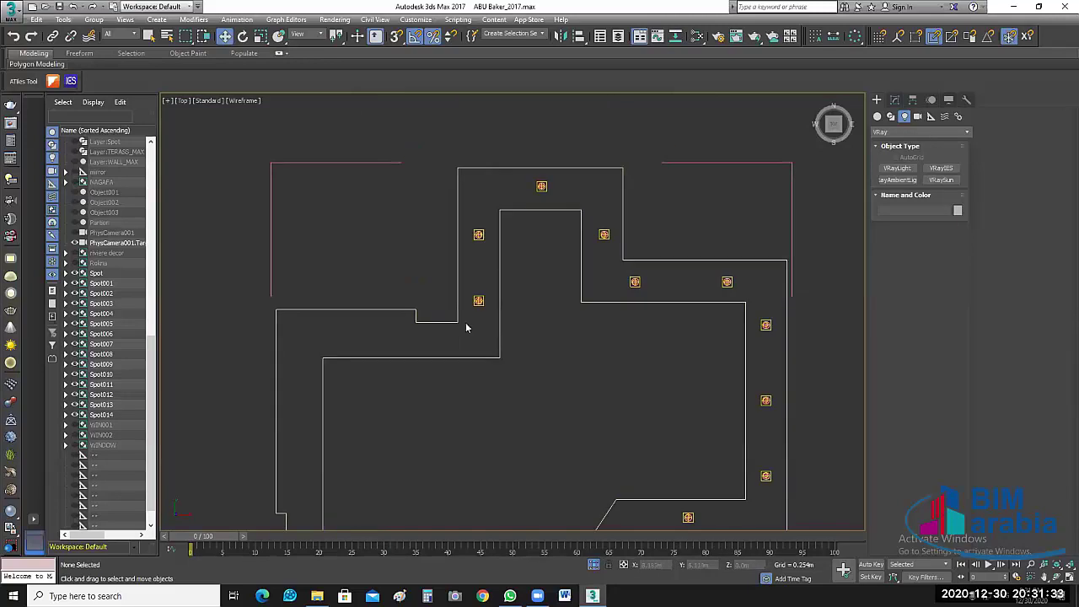
Step: Reposition Spot014 along the left wall
drag(479, 301, 479, 323)
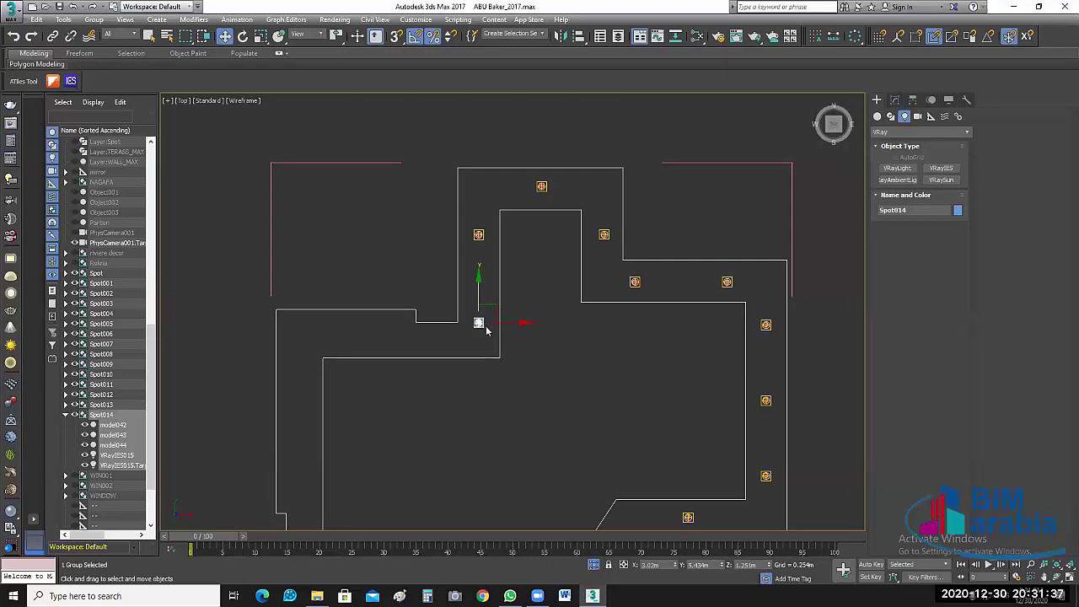
scroll(540, 337, up, 4)
scroll(602, 337, down, 3)
scroll(505, 318, up, 1)
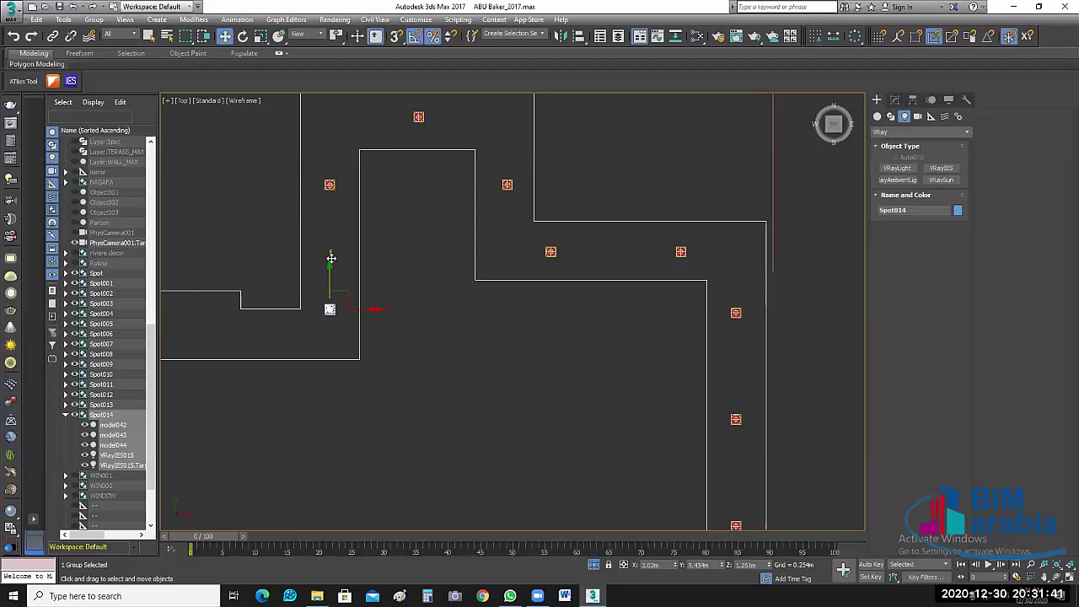
drag(331, 258, 331, 233)
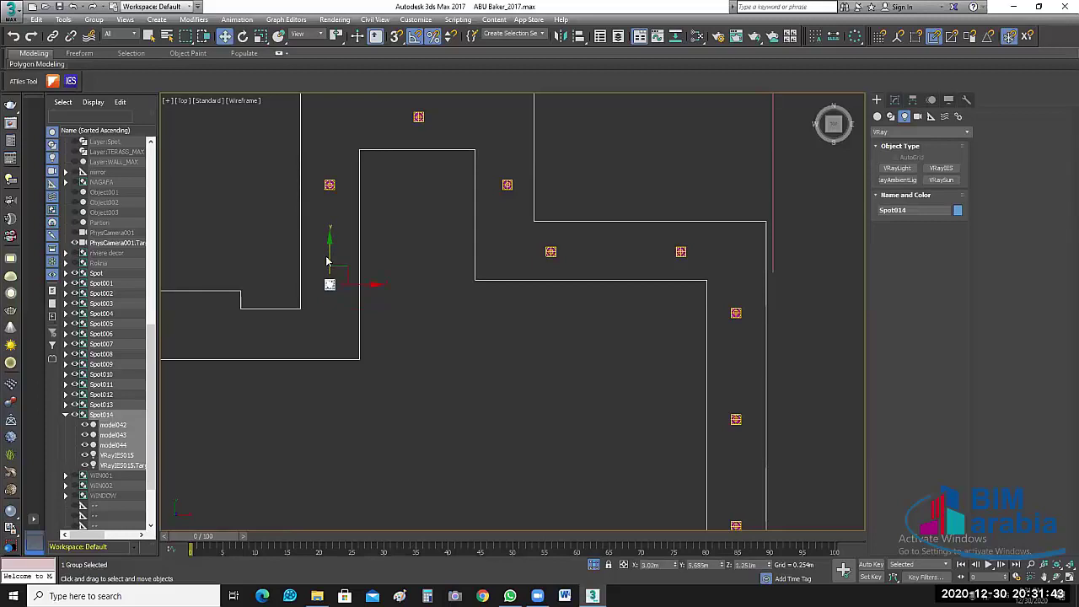
click(455, 348)
middle_drag(455, 348, 737, 334)
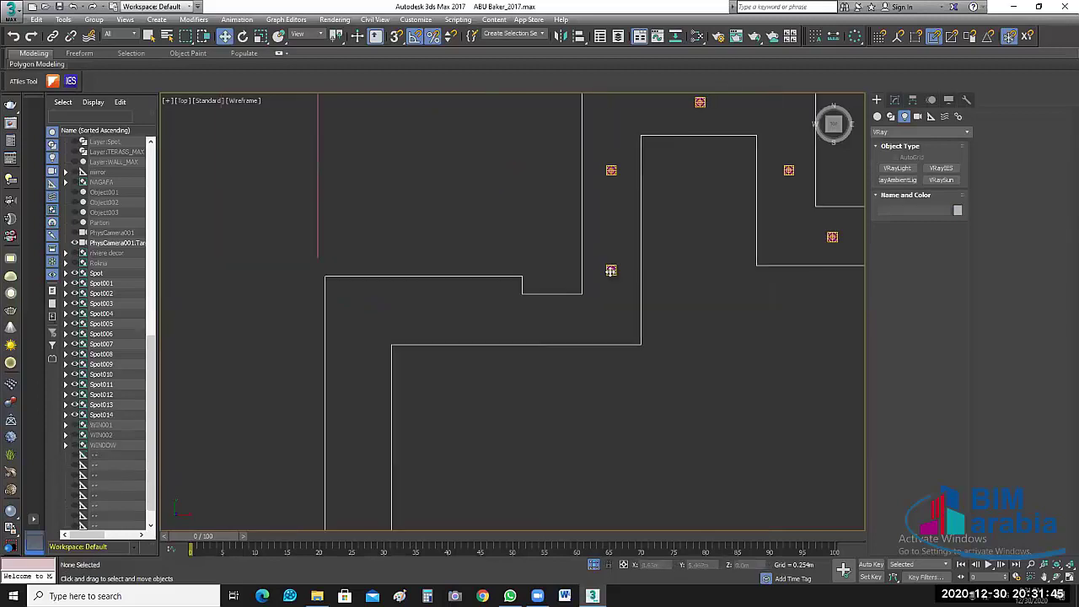
Step: Create instanced lights Spot015, Spot016 and Spot017 along the wall
click(611, 271)
shift+drag(611, 270, 614, 317)
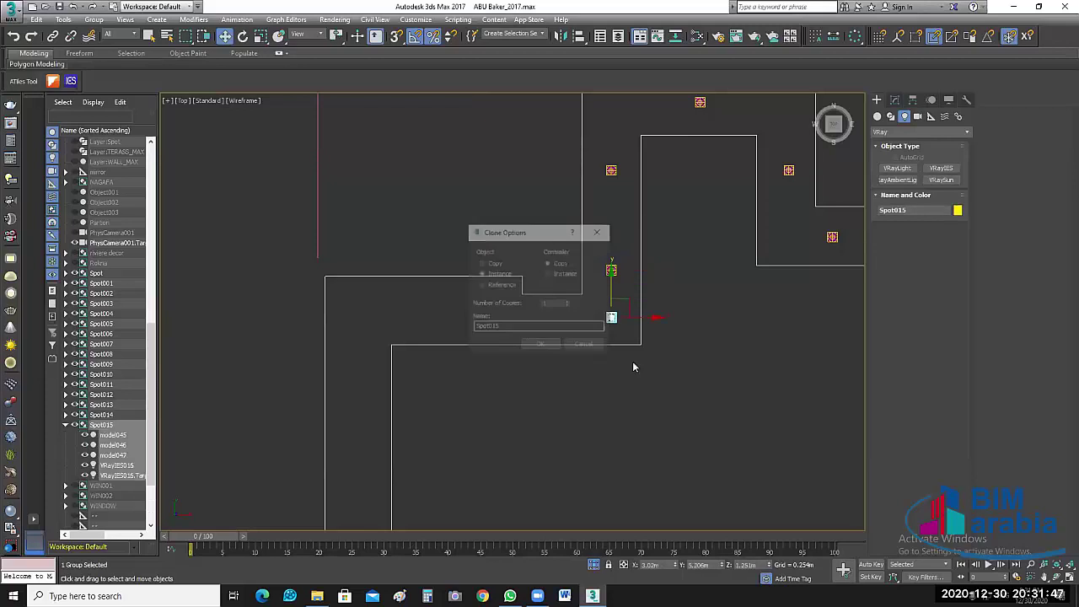
click(541, 345)
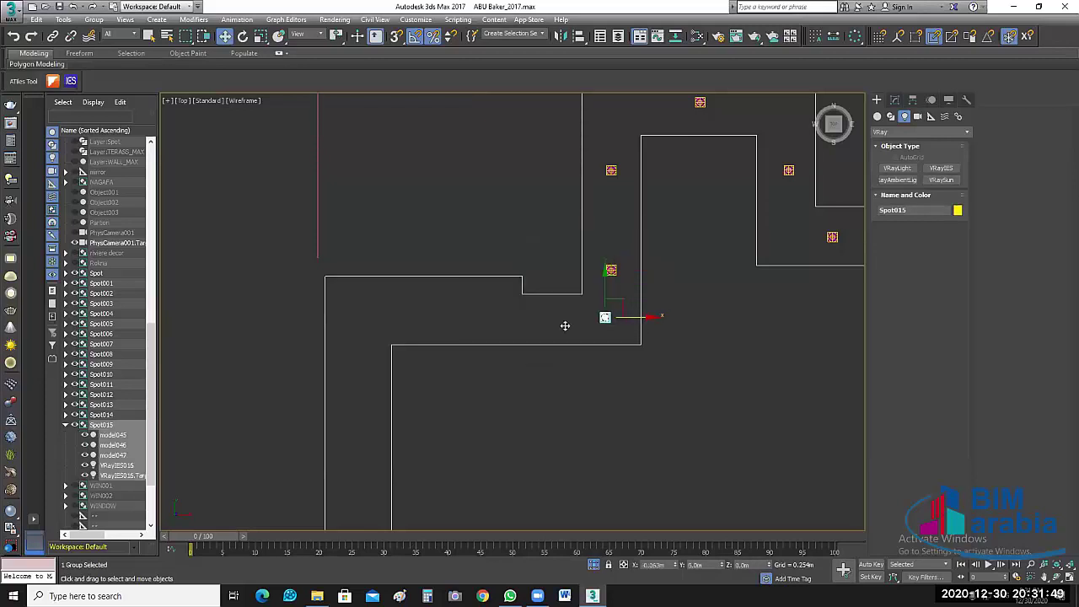
mouse_move(588, 321)
mouse_down()
mouse_move(474, 316)
mouse_move(490, 334)
mouse_up()
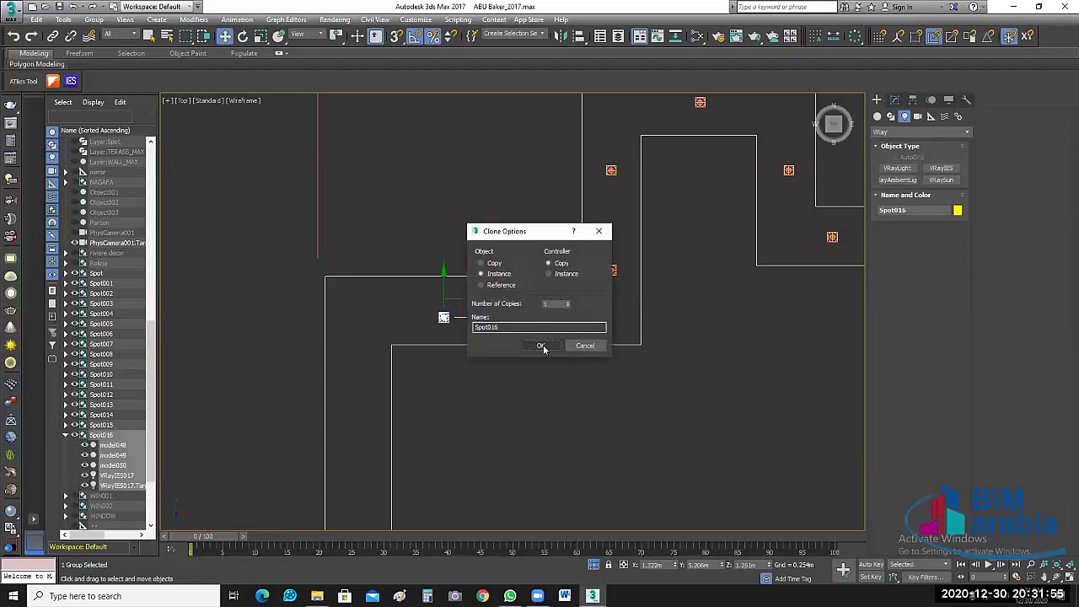
click(541, 345)
middle_drag(481, 320, 602, 223)
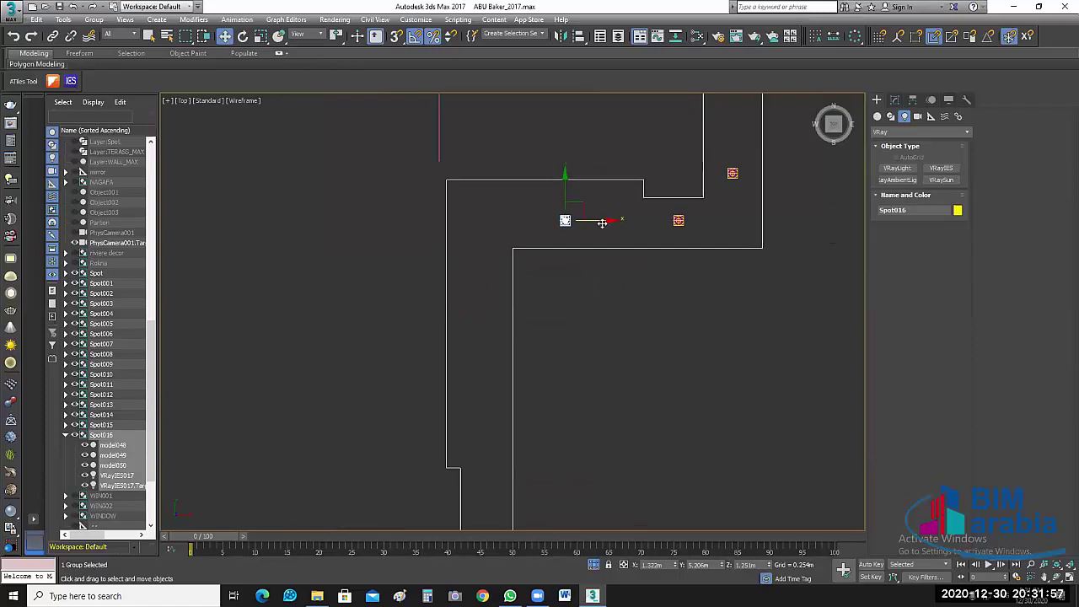
mouse_move(602, 223)
mouse_down()
mouse_move(522, 243)
mouse_move(639, 290)
mouse_up()
key(Return)
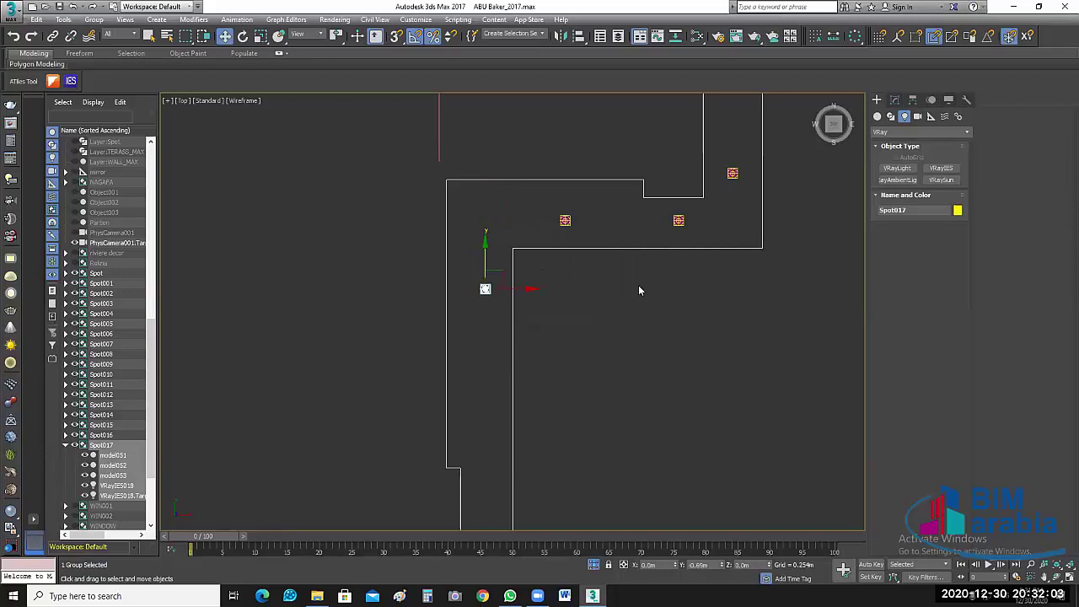
Step: Clone the light down the left wall with two instanced copies
scroll(687, 301, down, 3)
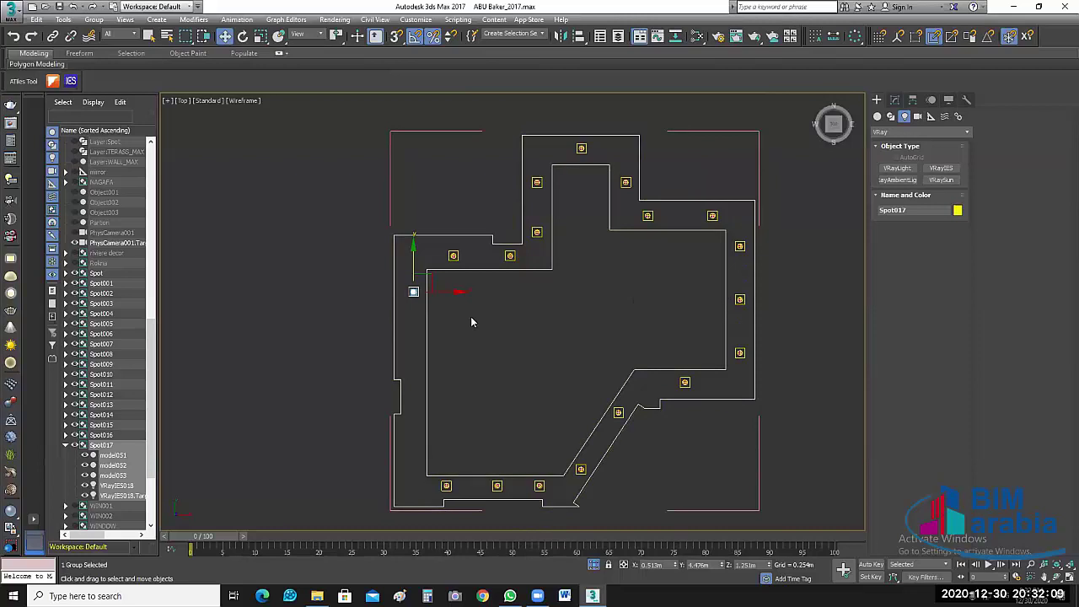
middle_drag(690, 333, 729, 325)
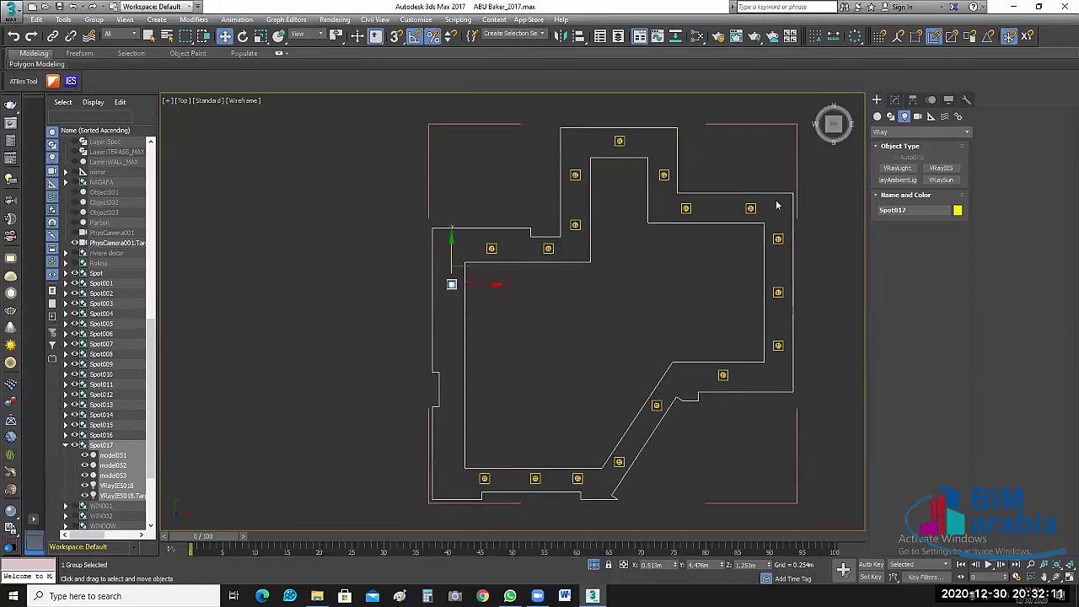
scroll(487, 327, up, 2)
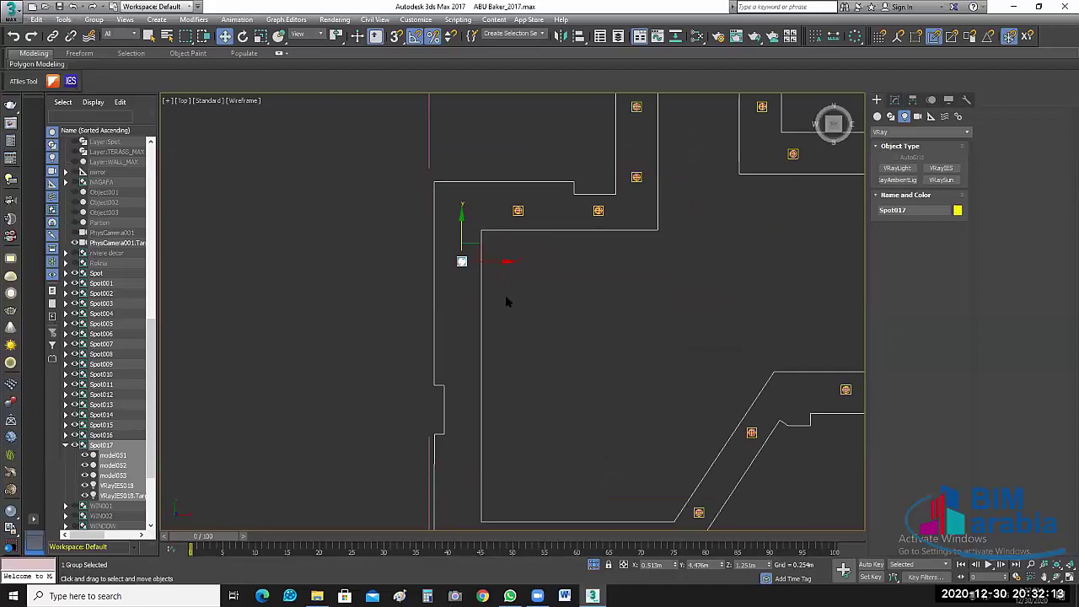
scroll(493, 313, up, 2)
drag(446, 211, 446, 305)
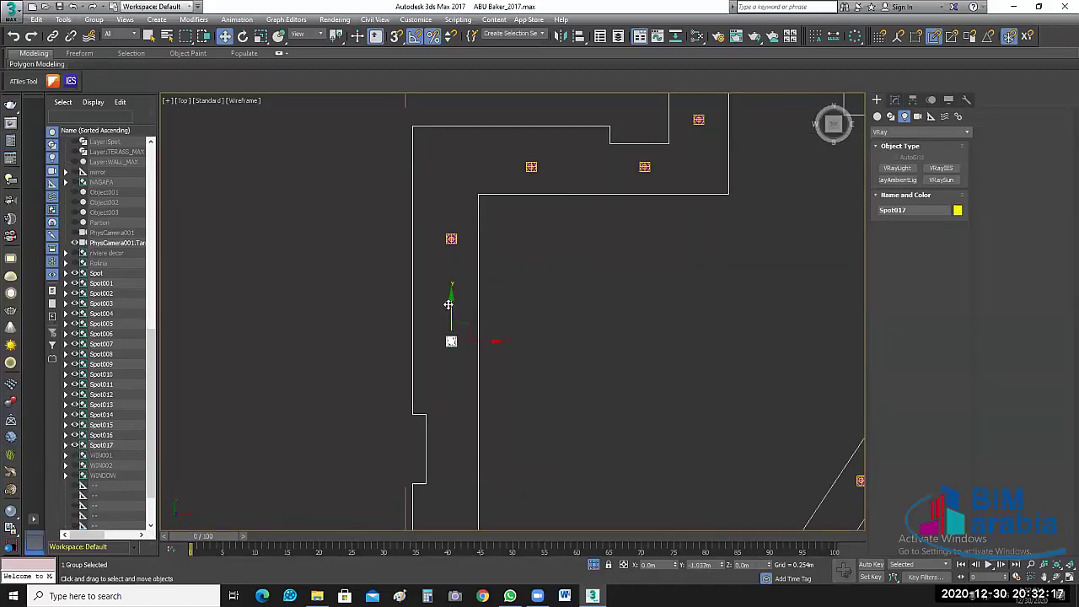
shift+drag(445, 305, 448, 302)
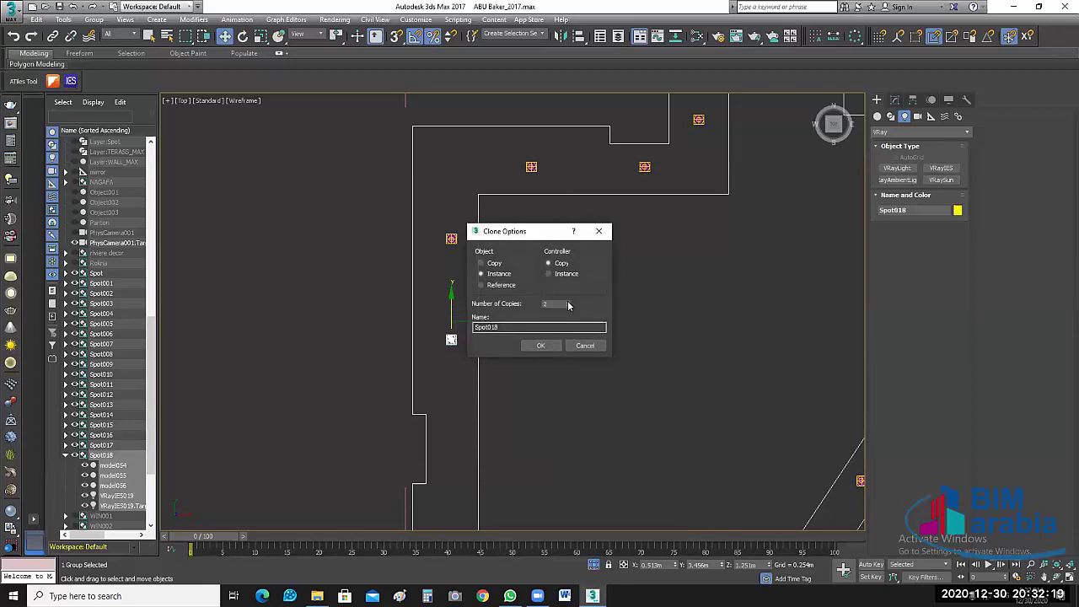
click(542, 346)
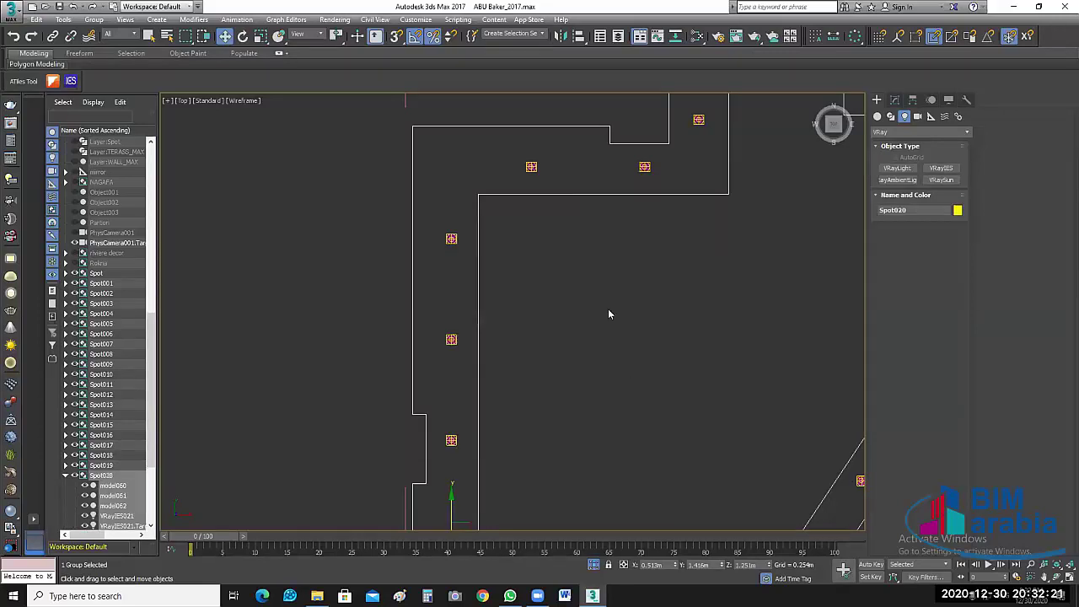
Step: Move Spot020 and Spot019 slightly down the wall
scroll(608, 311, down, 5)
click(573, 347)
scroll(573, 349, up, 4)
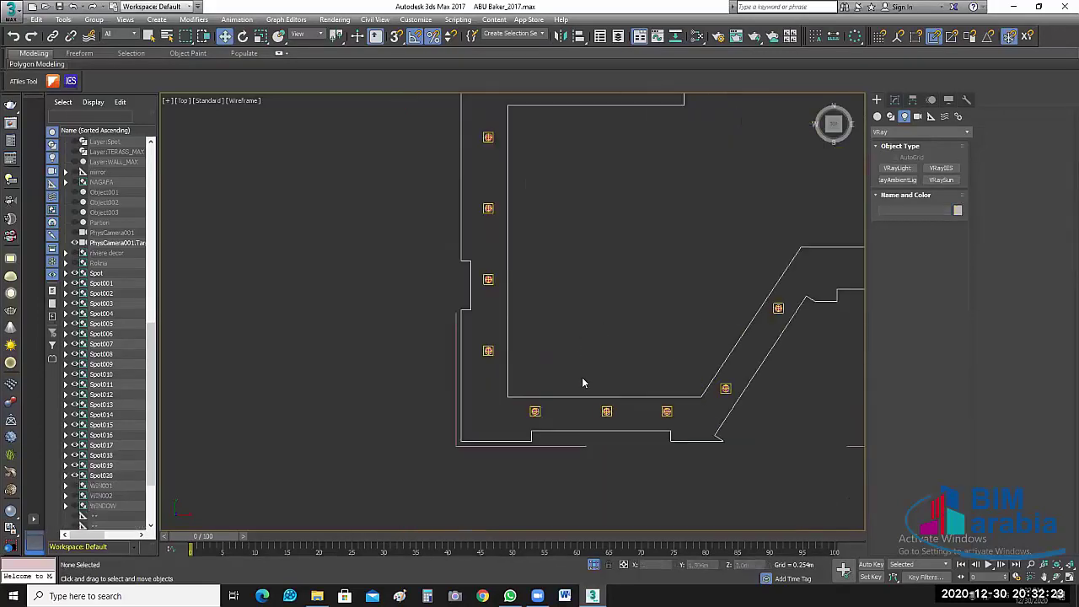
middle_drag(582, 377, 595, 425)
middle_drag(599, 356, 604, 351)
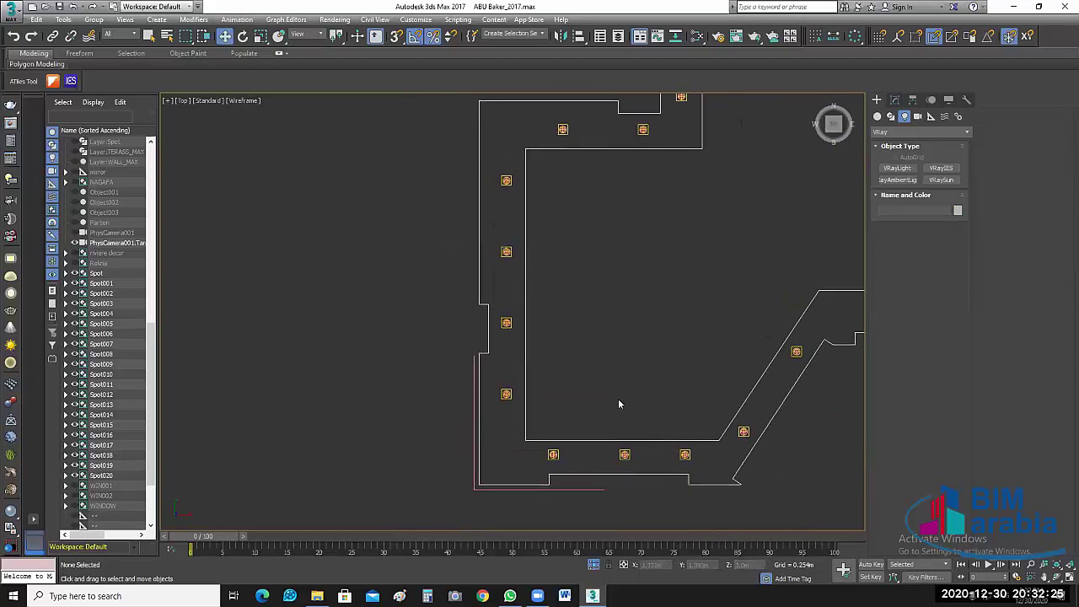
click(494, 397)
drag(506, 370, 506, 387)
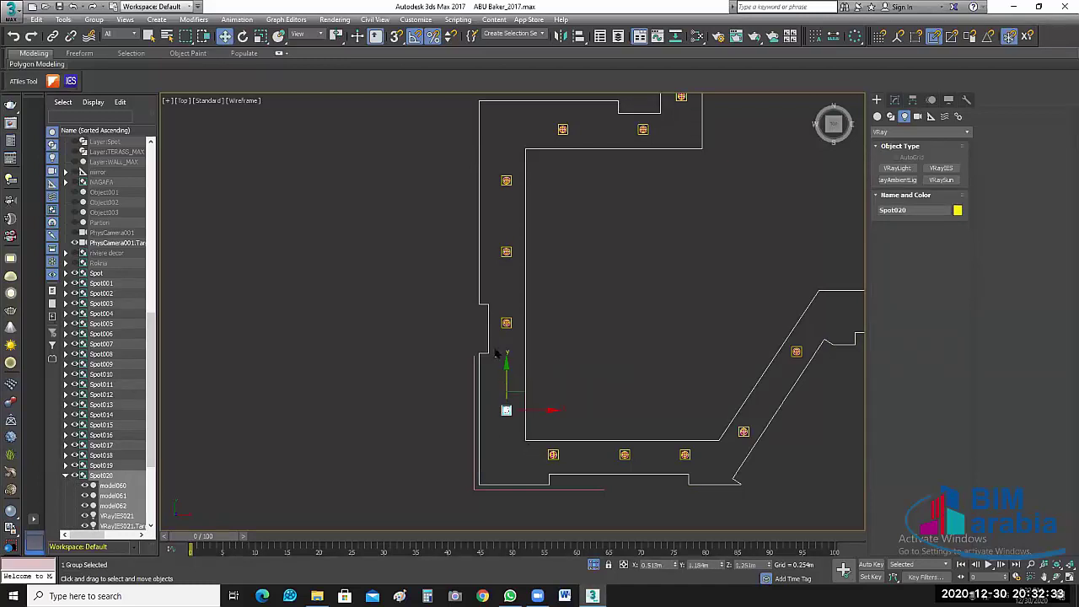
click(505, 320)
middle_drag(541, 263, 544, 288)
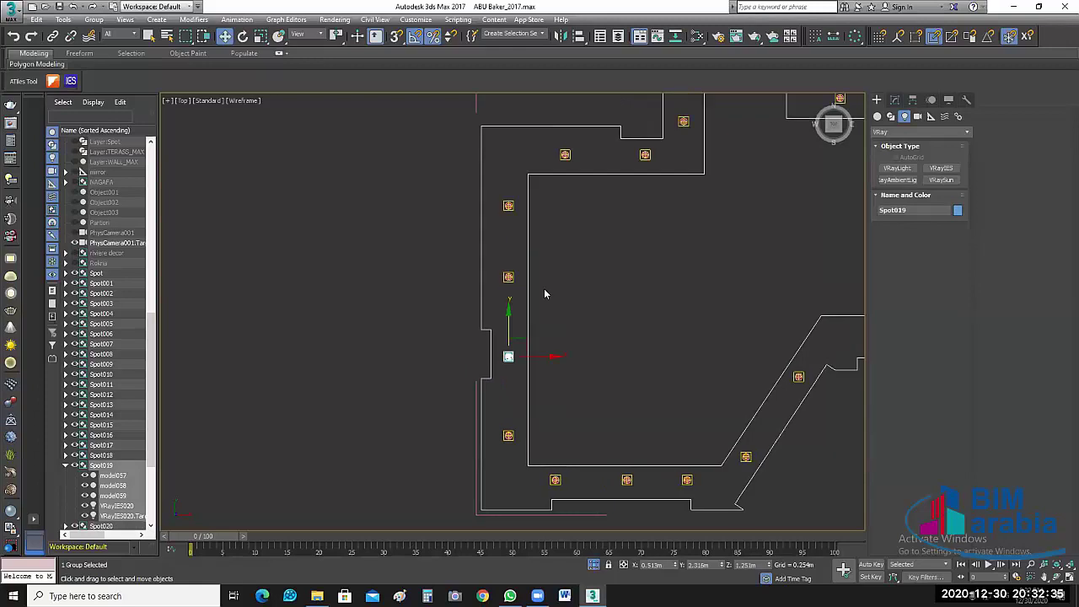
Step: Move Spot017 and Spot018 up so all four lights are evenly spaced
click(508, 206)
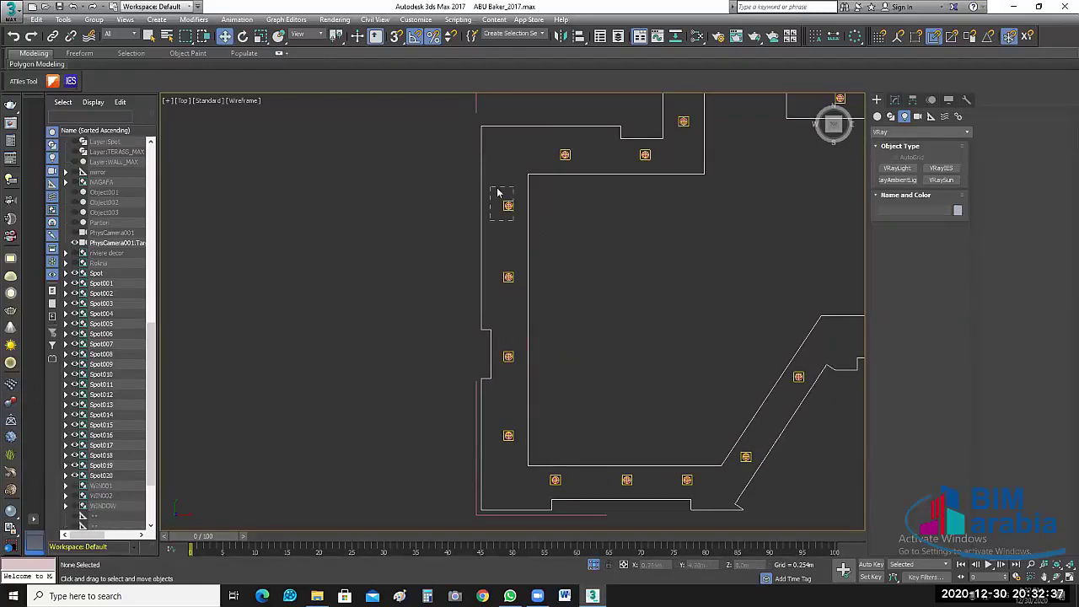
drag(509, 180, 509, 171)
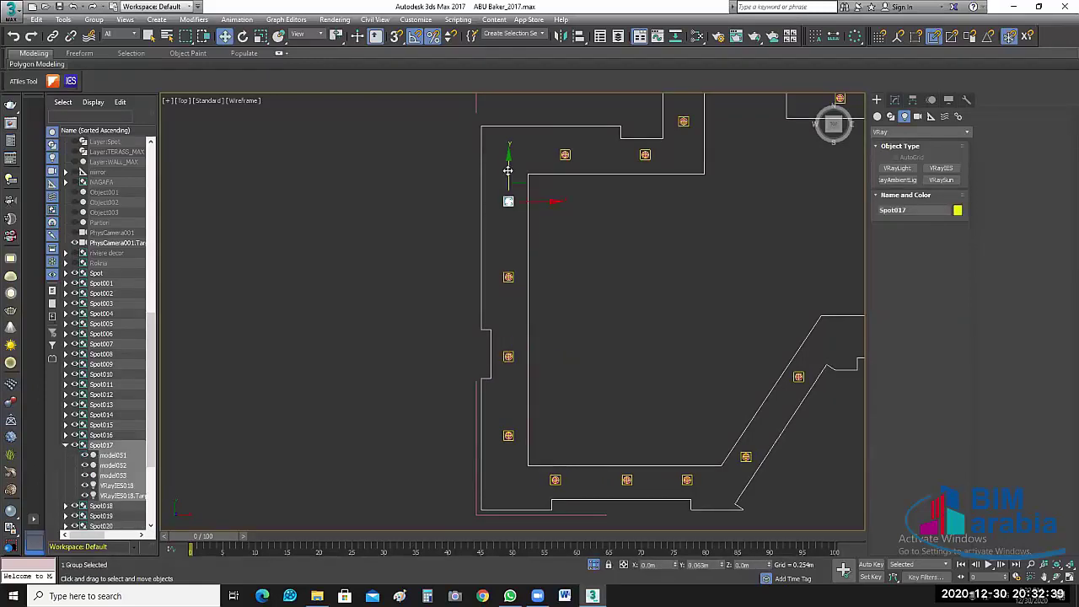
click(509, 277)
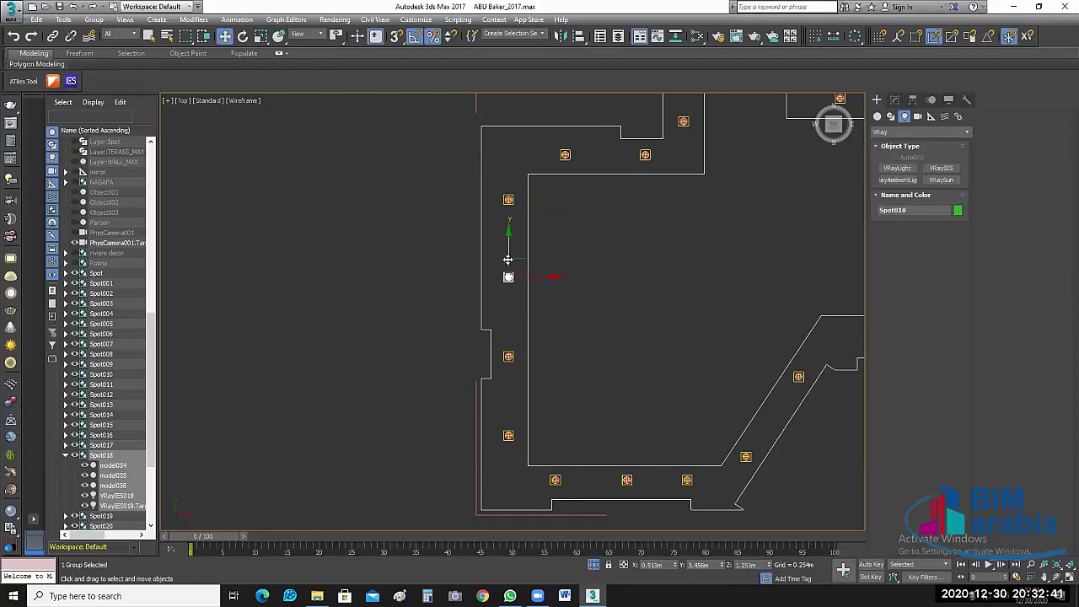
drag(507, 260, 508, 254)
click(540, 204)
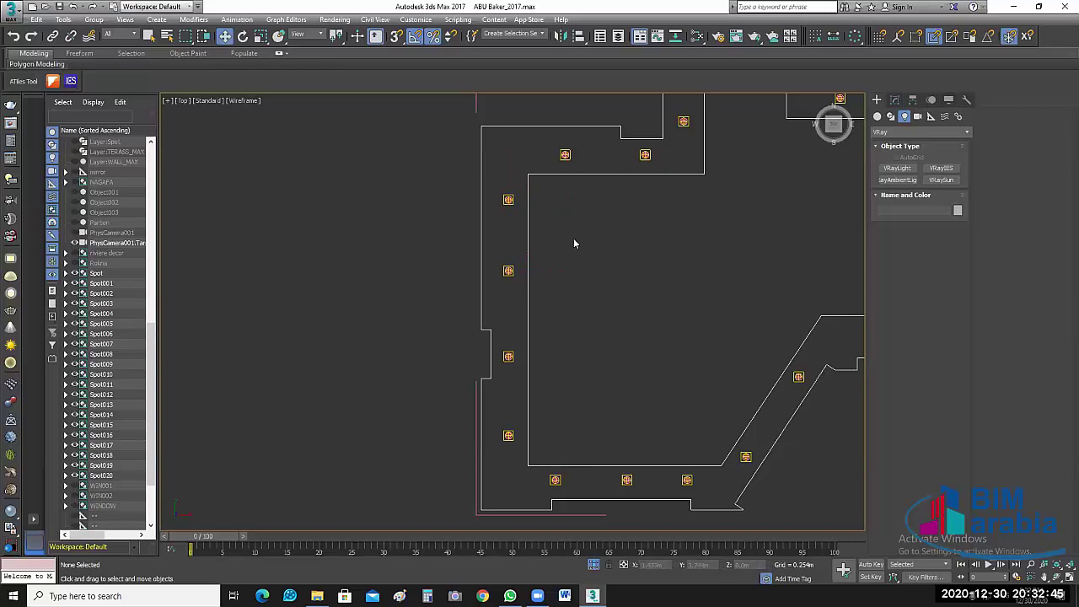
middle_drag(574, 243, 573, 239)
scroll(658, 306, down, 2)
Step: Nudge the lower-wall spotlight slightly left to even the spacing
scroll(535, 327, down, 1)
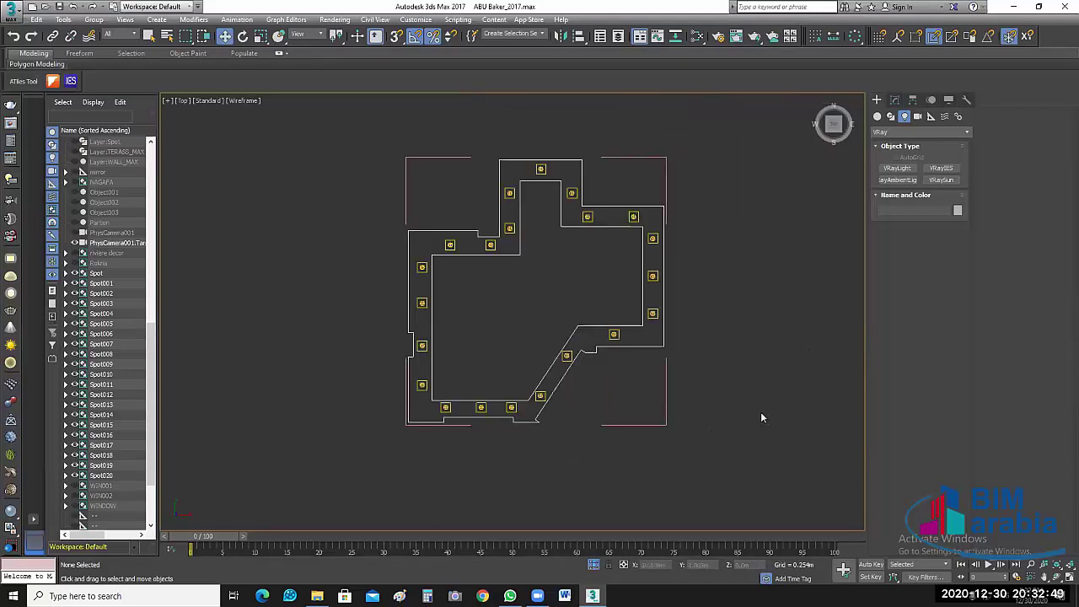
scroll(507, 431, up, 3)
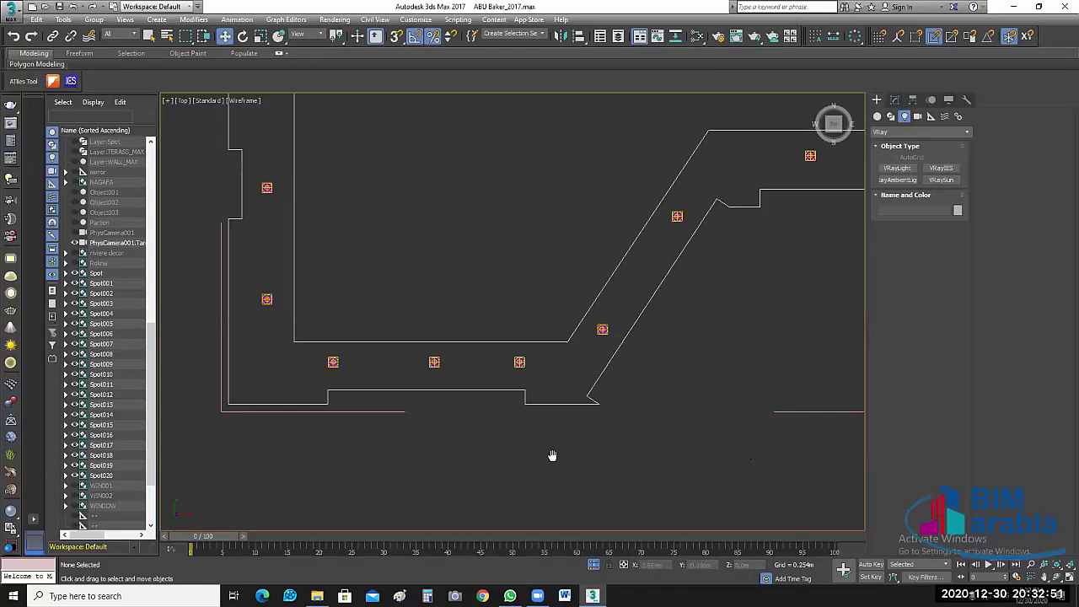
scroll(523, 418, up, 1)
click(500, 389)
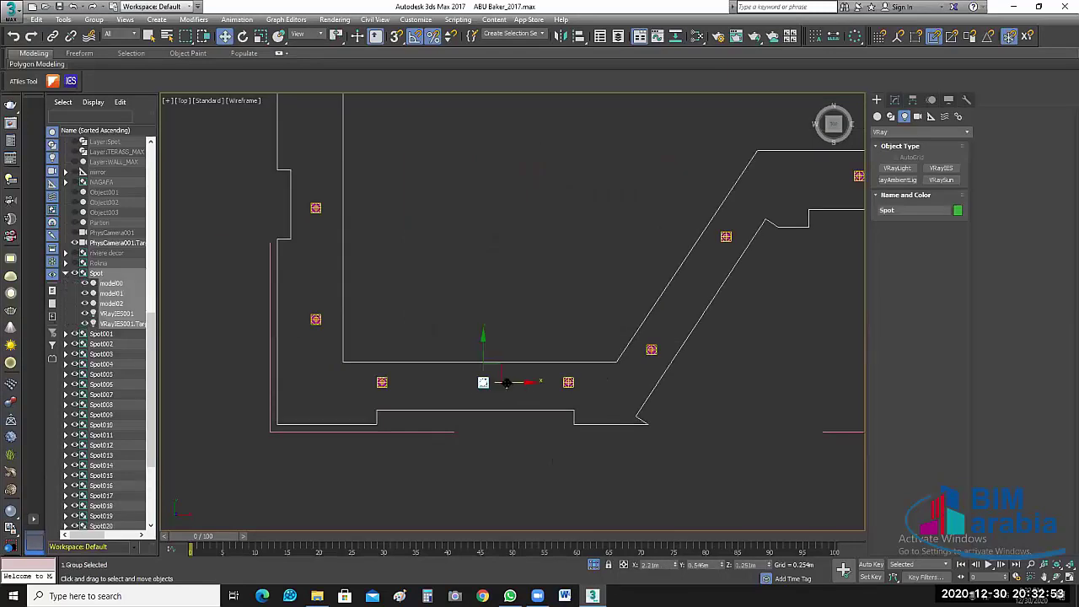
drag(500, 383, 499, 383)
click(653, 457)
Step: Restore the four-viewport layout with Alt+W
scroll(652, 457, down, 3)
scroll(734, 403, up, 1)
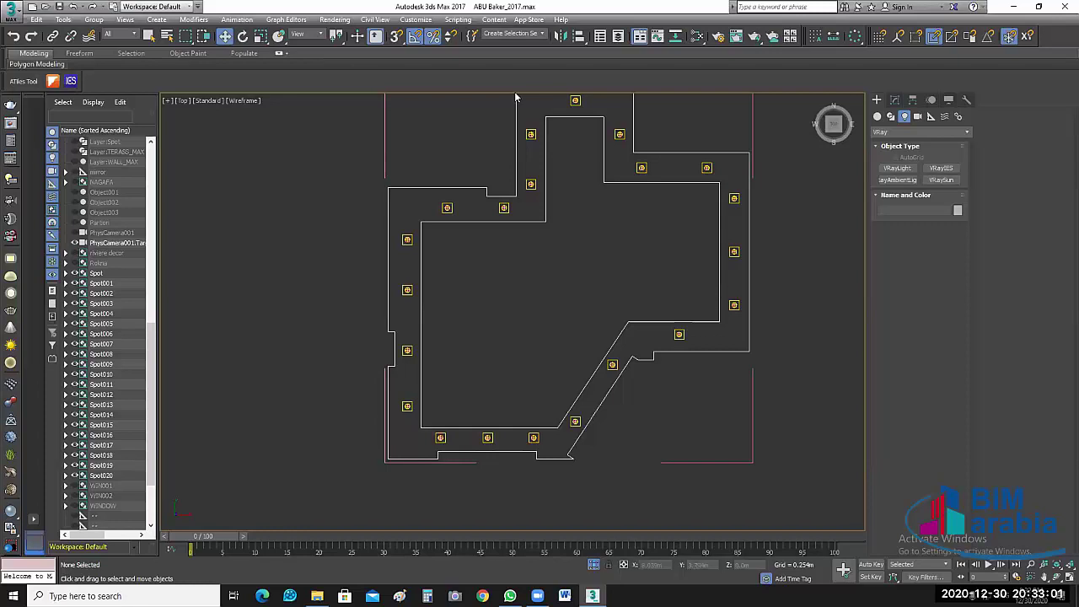
scroll(779, 288, up, 1)
scroll(771, 298, down, 1)
scroll(779, 296, down, 1)
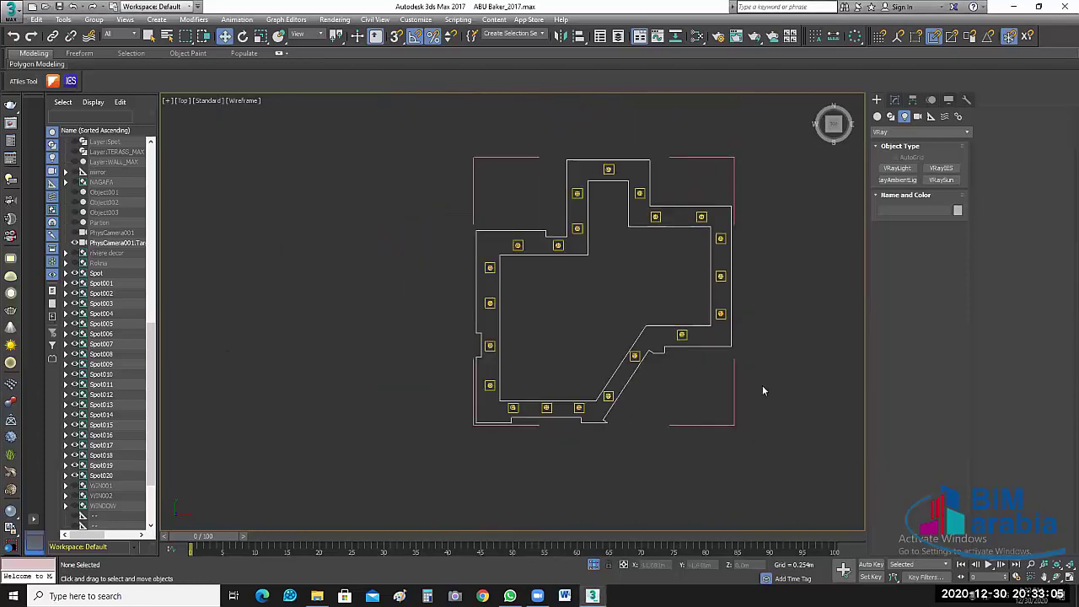
key(alt+w)
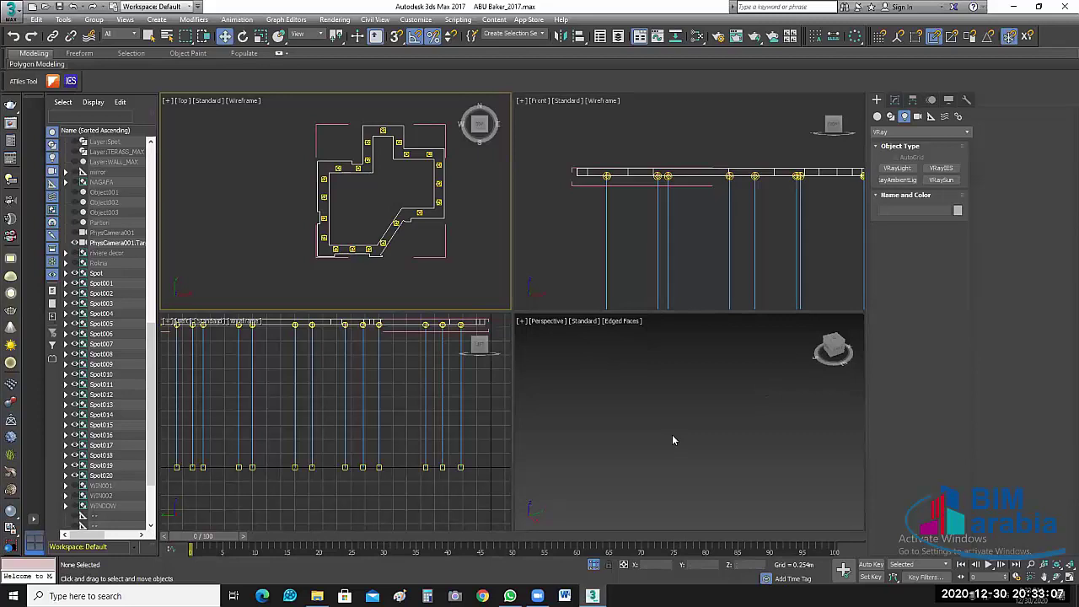
Step: Zoom extents in the Perspective view and orbit to a low view across the cornice spotlights
click(672, 434)
key(shift+ctrl+z)
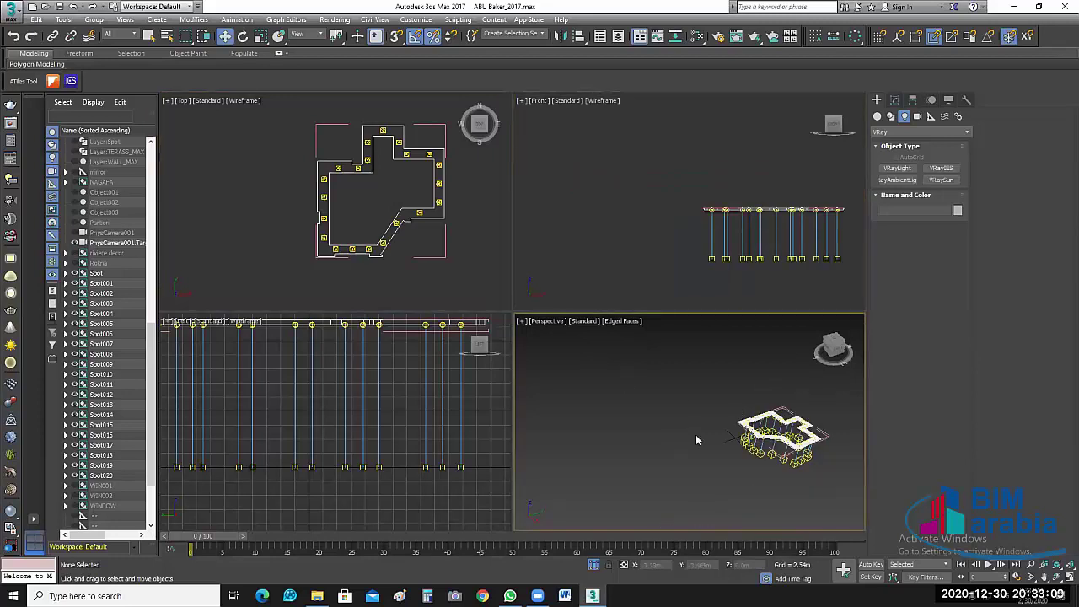
scroll(695, 438, up, 4)
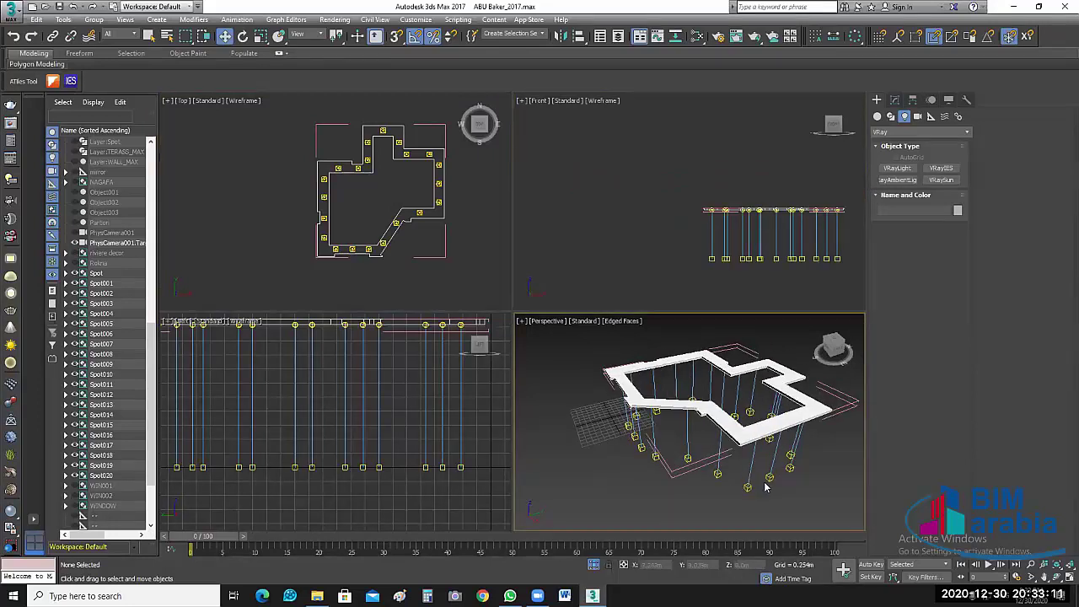
mouse_move(760, 447)
alt+middle_down()
mouse_move(738, 407)
mouse_move(745, 474)
alt+middle_up()
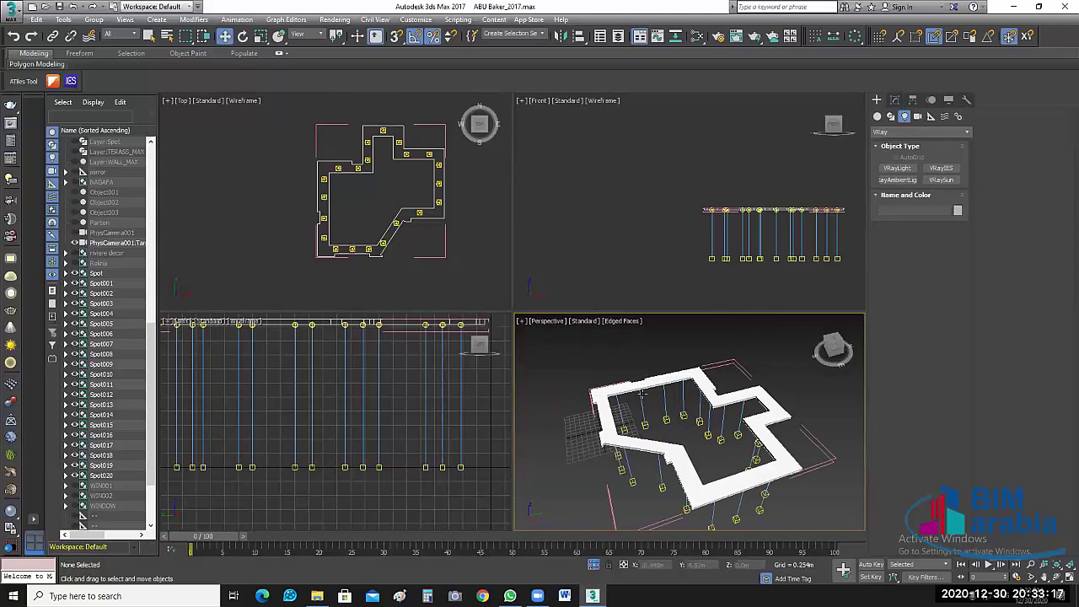
Step: Select the cornice object Layer:Cornace001, dismissing the Group menu along the way
click(476, 267)
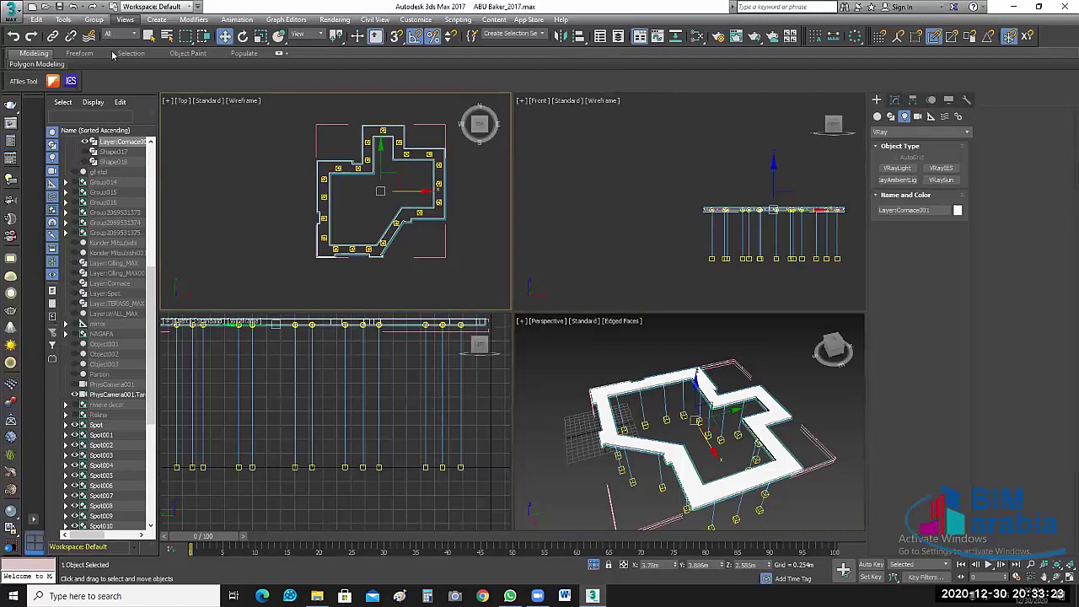
key(alt+g)
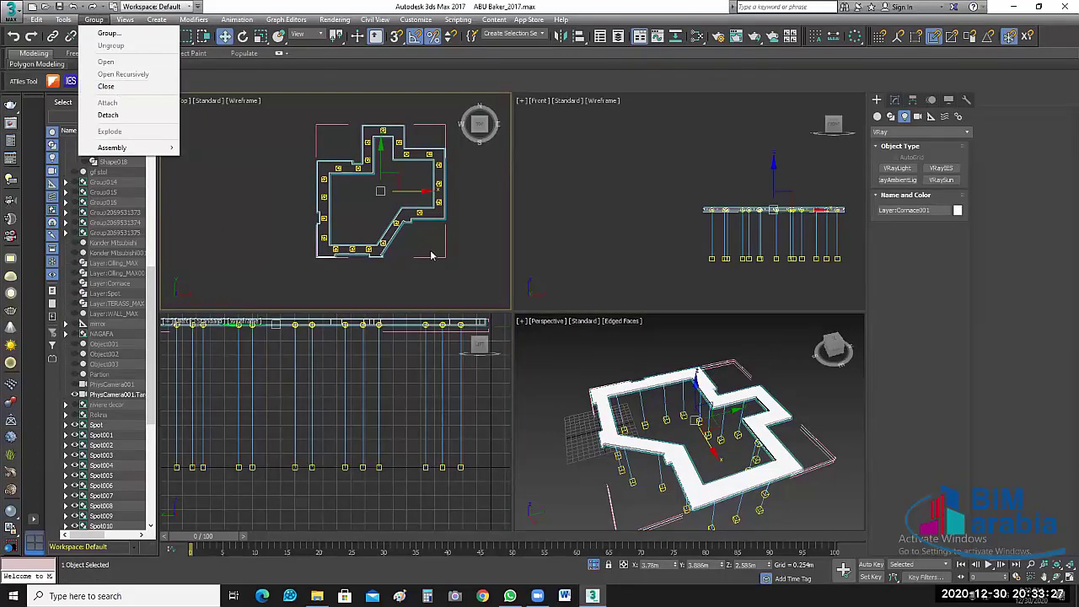
click(471, 268)
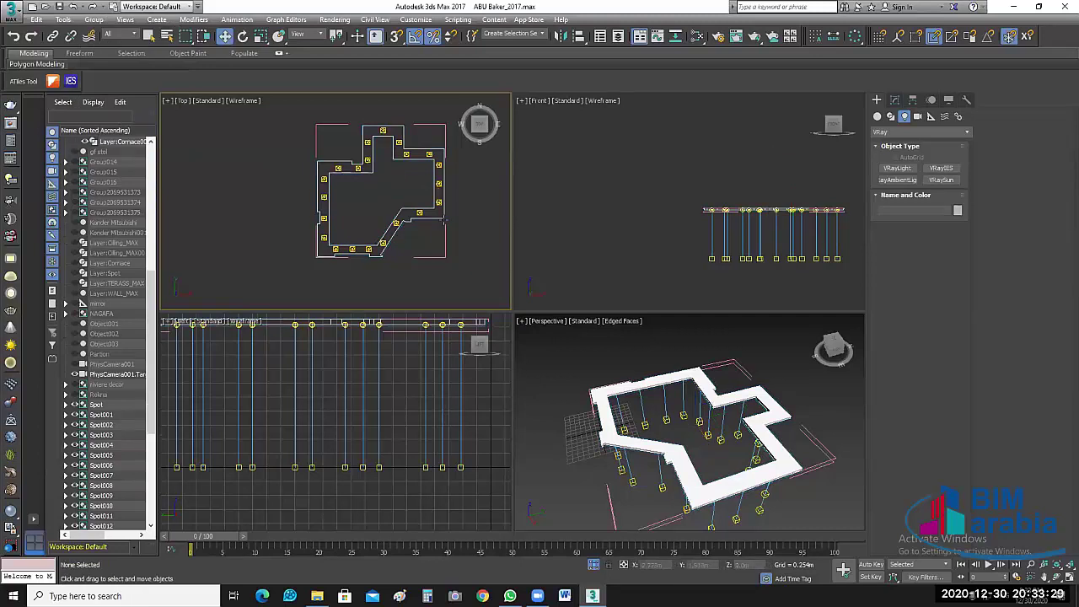
click(114, 142)
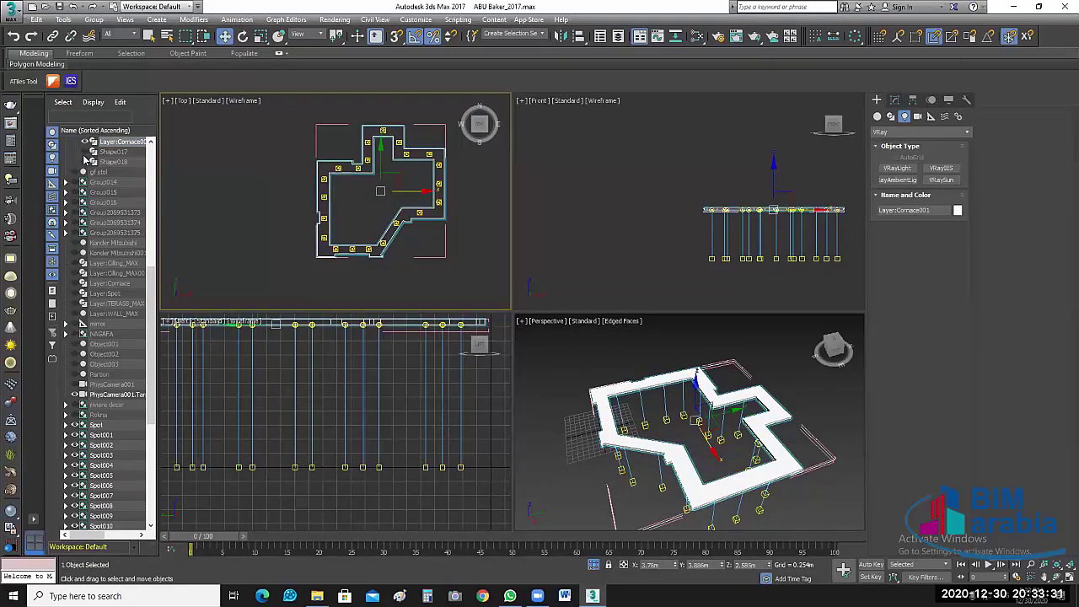
Step: Zoom and pan the Top view onto the angled cornice section and its nearby light
scroll(405, 241, up, 3)
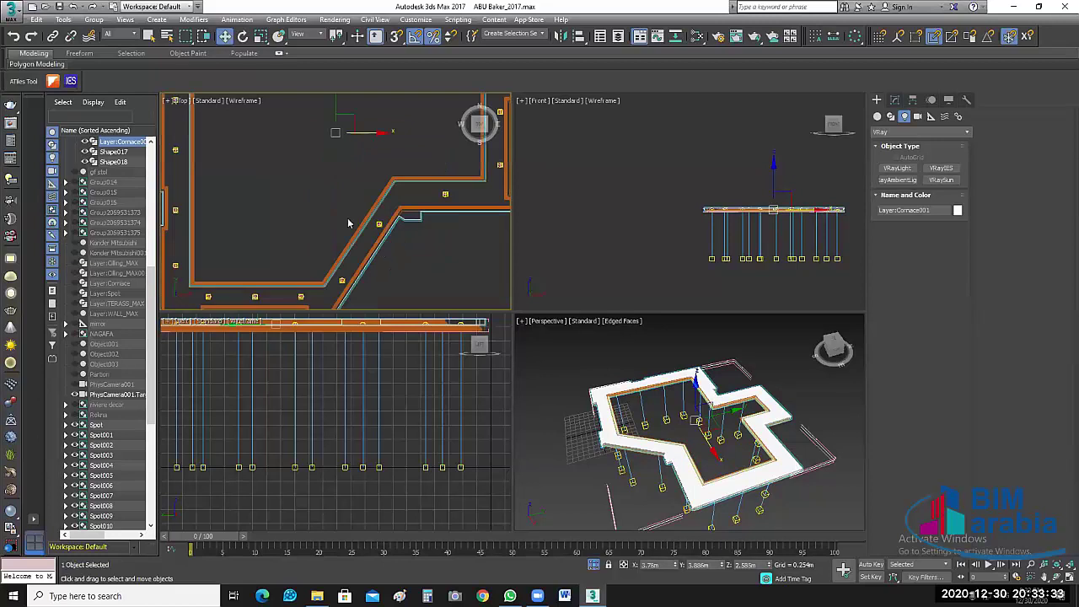
scroll(351, 224, up, 3)
scroll(326, 206, down, 2)
scroll(320, 220, down, 3)
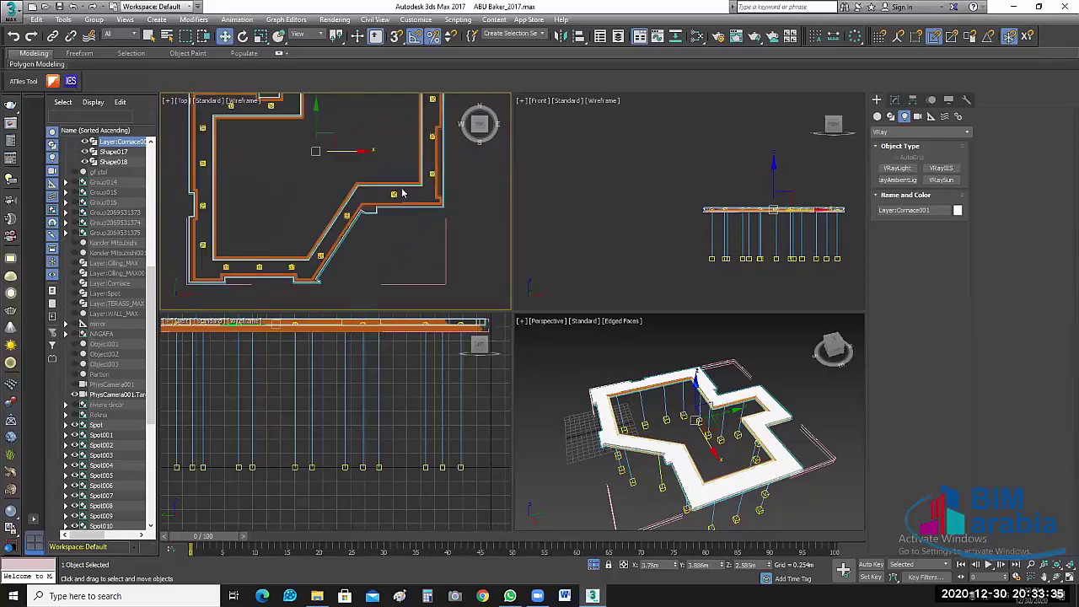
scroll(317, 230, down, 2)
scroll(314, 230, up, 4)
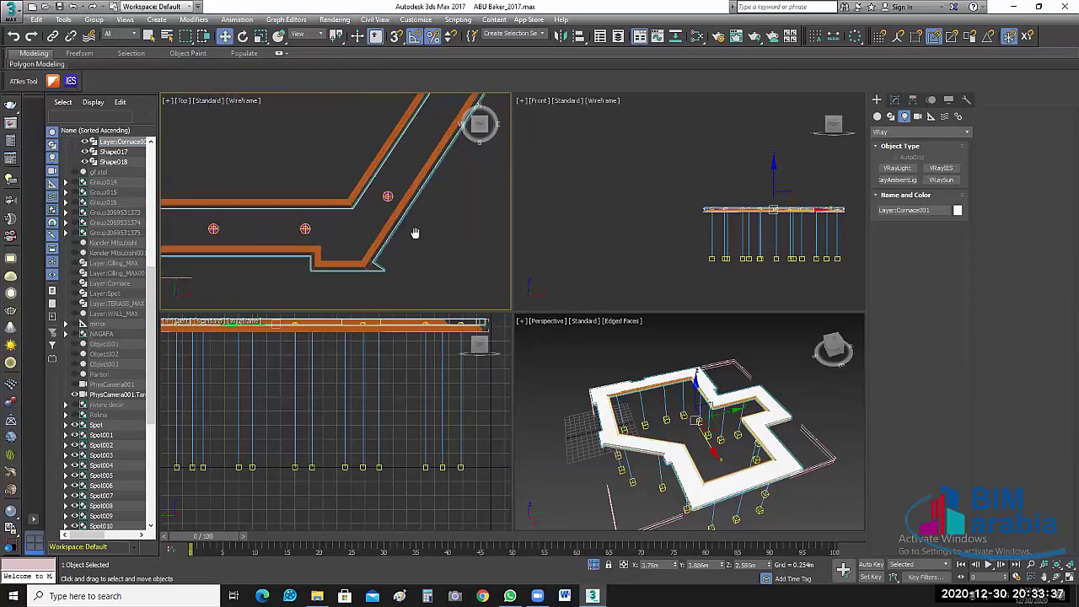
middle_drag(415, 233, 381, 203)
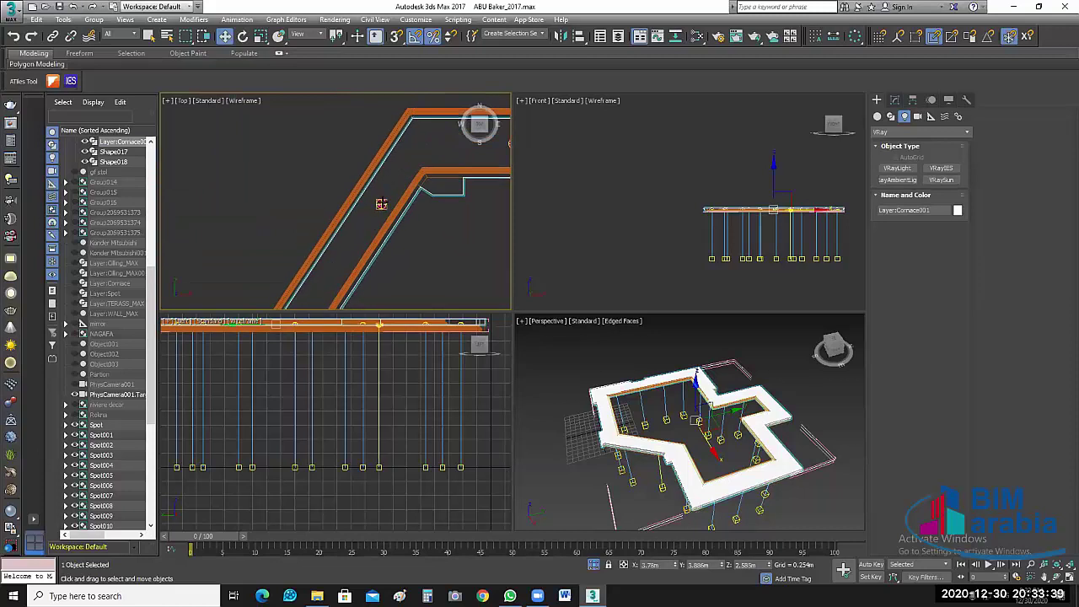
middle_drag(390, 205, 363, 219)
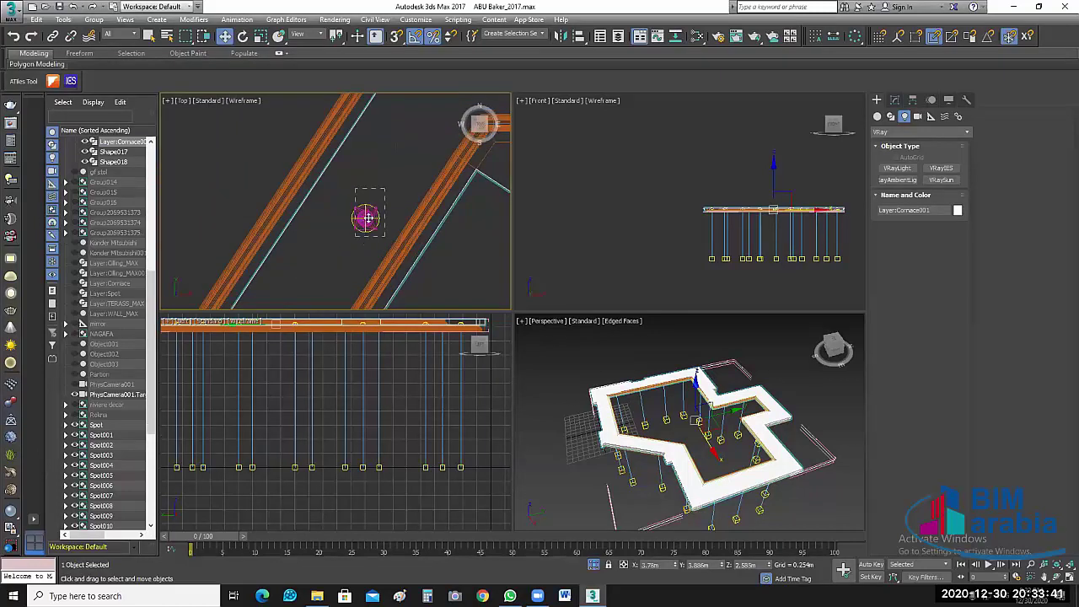
click(358, 220)
drag(358, 220, 355, 213)
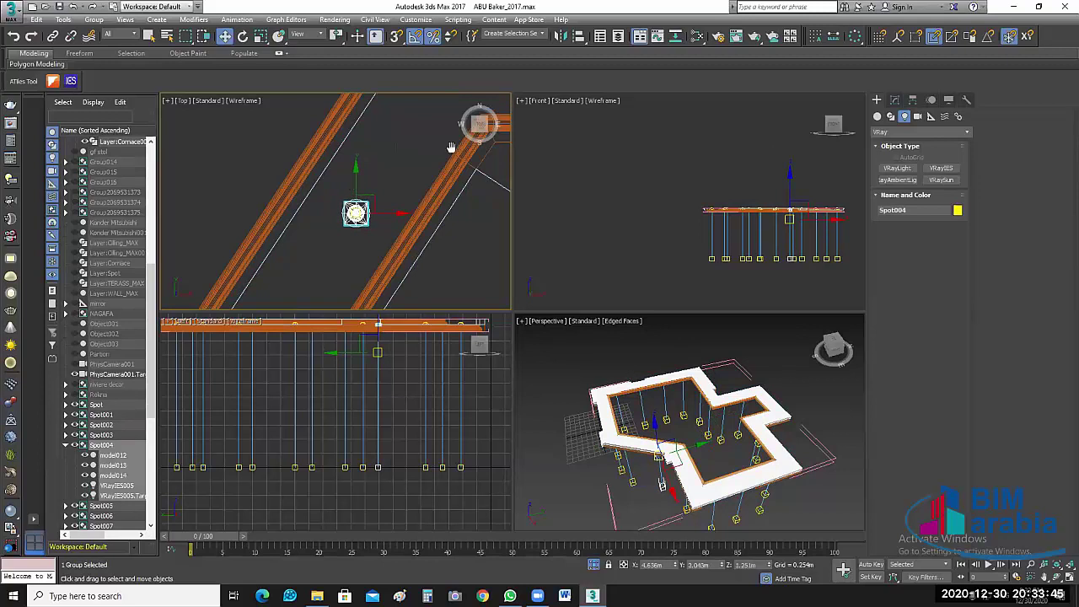
scroll(434, 230, down, 4)
scroll(372, 227, up, 3)
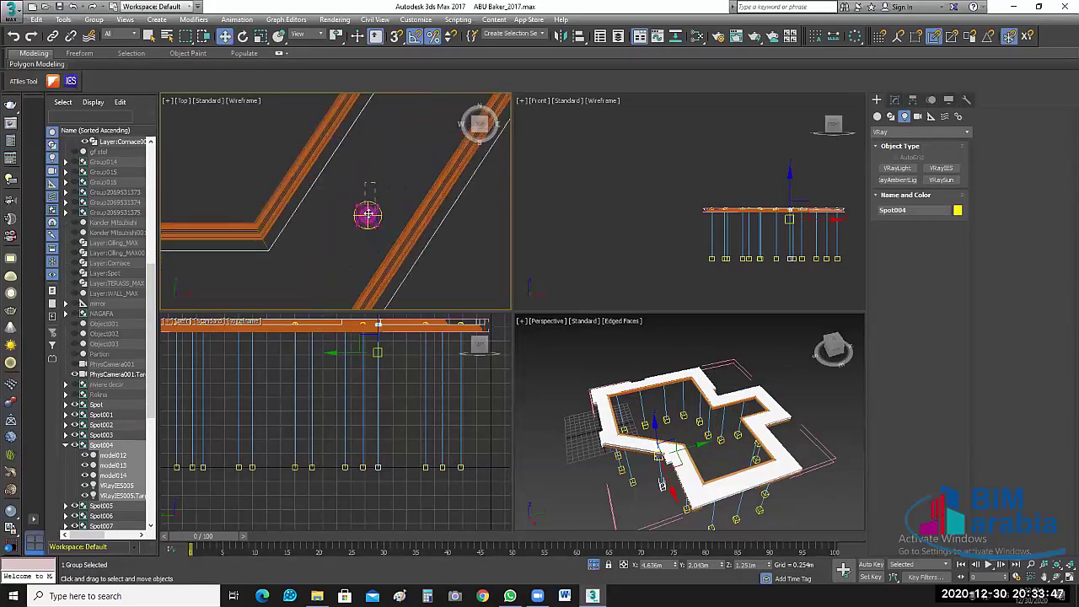
click(361, 214)
drag(361, 213, 356, 206)
click(479, 241)
scroll(472, 241, down, 2)
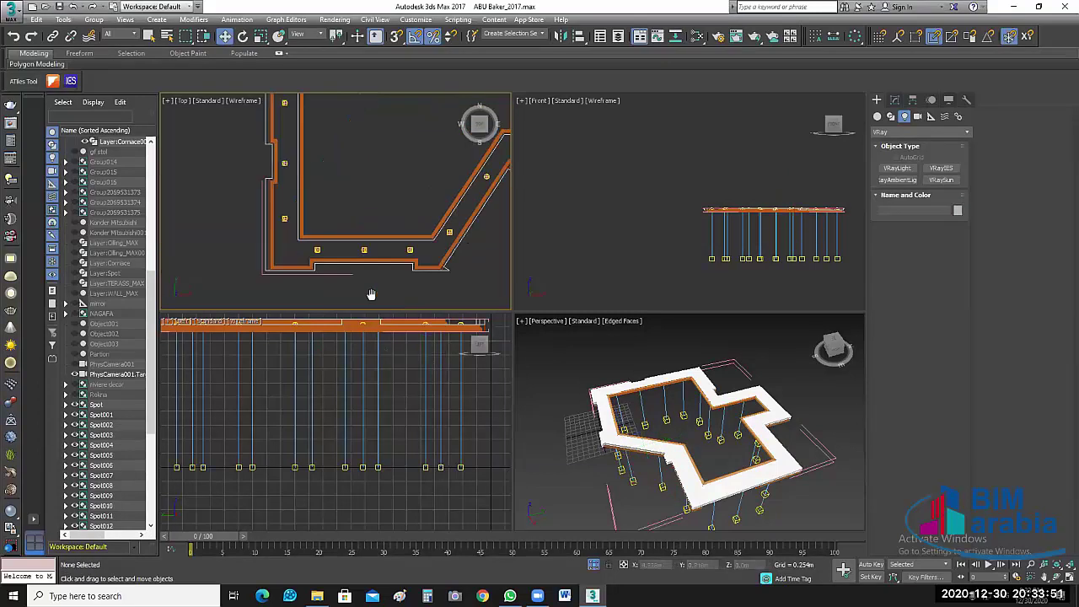
scroll(464, 245, down, 2)
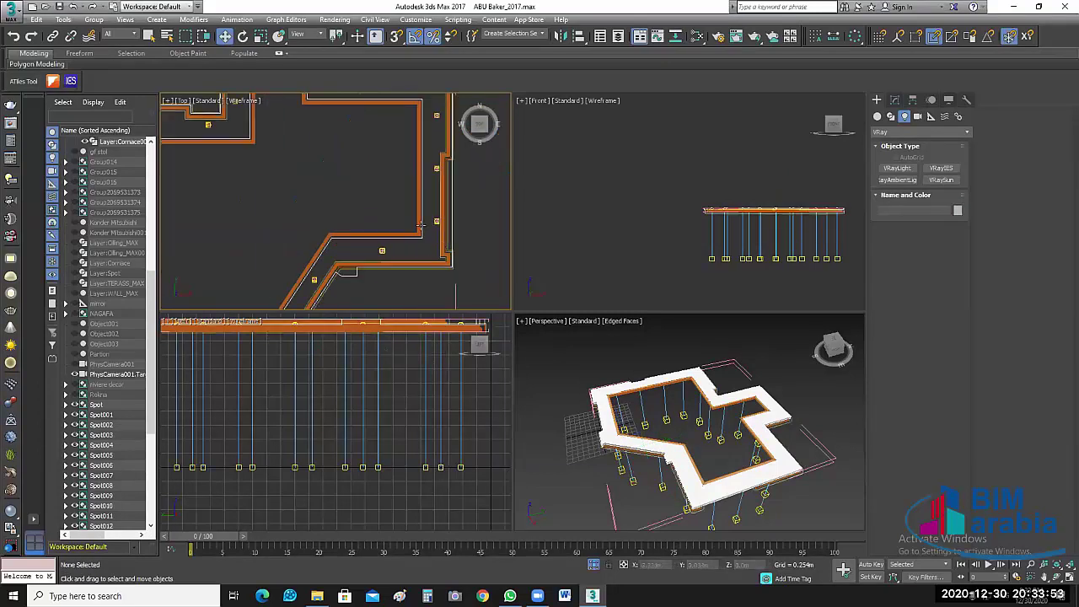
scroll(418, 240, up, 4)
click(421, 226)
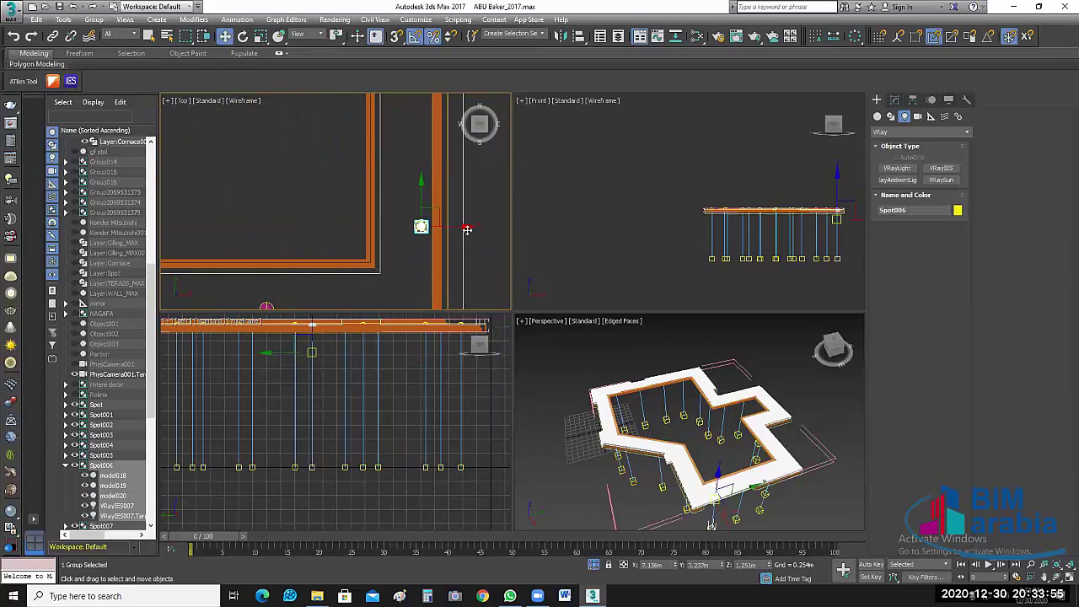
mouse_move(468, 231)
middle_down()
mouse_move(468, 270)
mouse_move(455, 218)
mouse_move(471, 229)
middle_up()
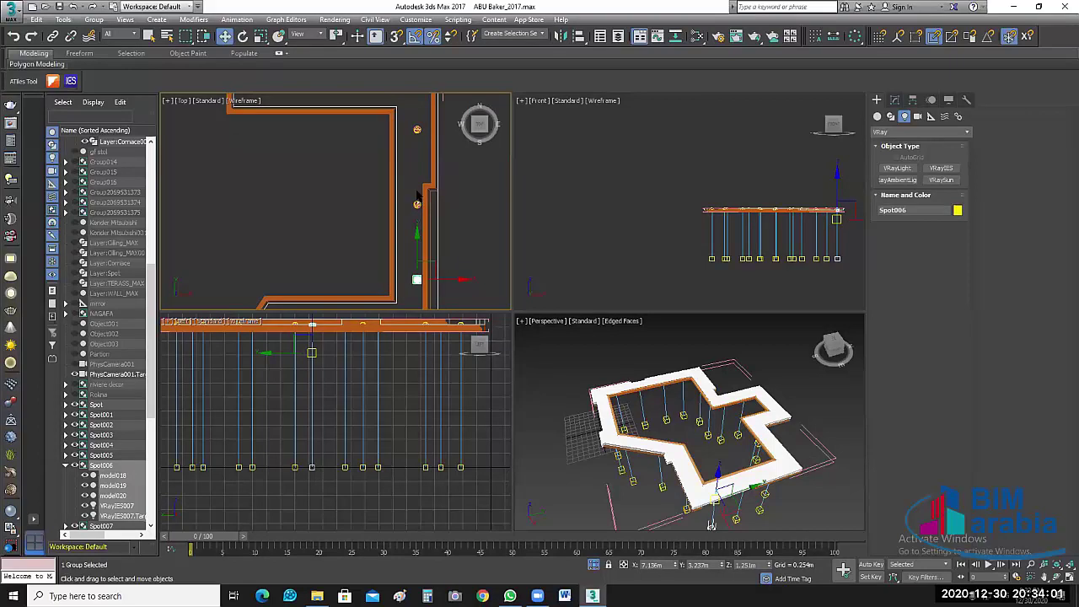
ctrl+click(417, 202)
scroll(429, 244, up, 2)
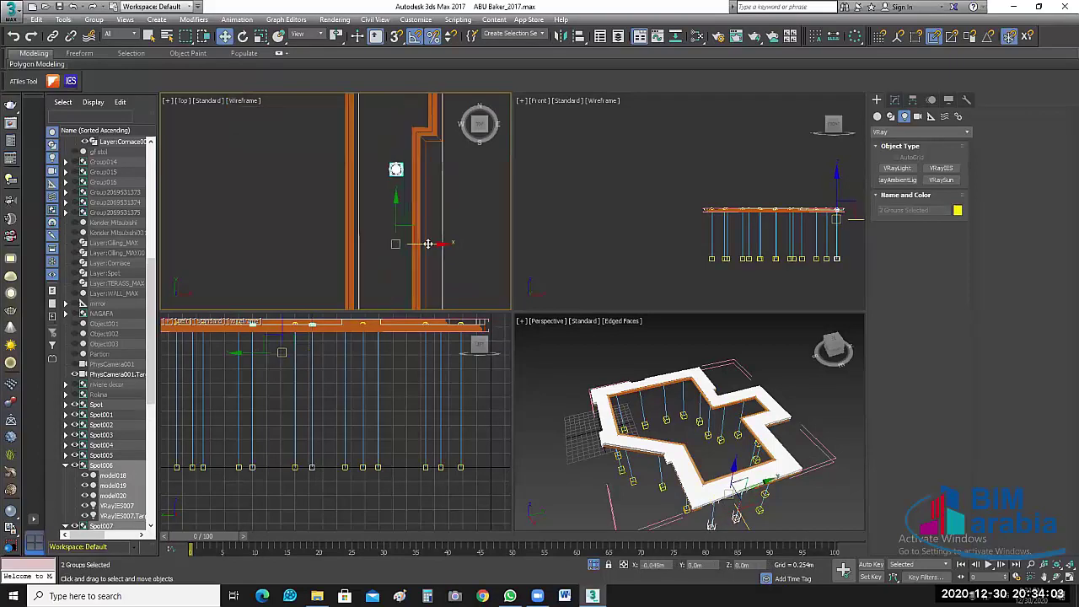
drag(428, 244, 418, 243)
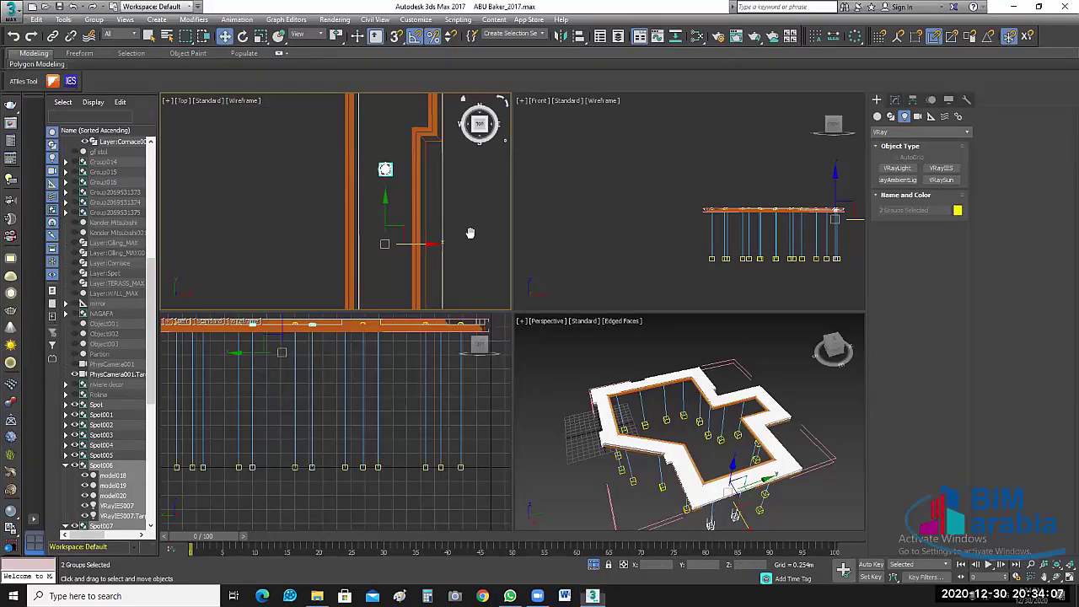
scroll(470, 233, down, 3)
scroll(455, 180, up, 2)
scroll(468, 219, up, 1)
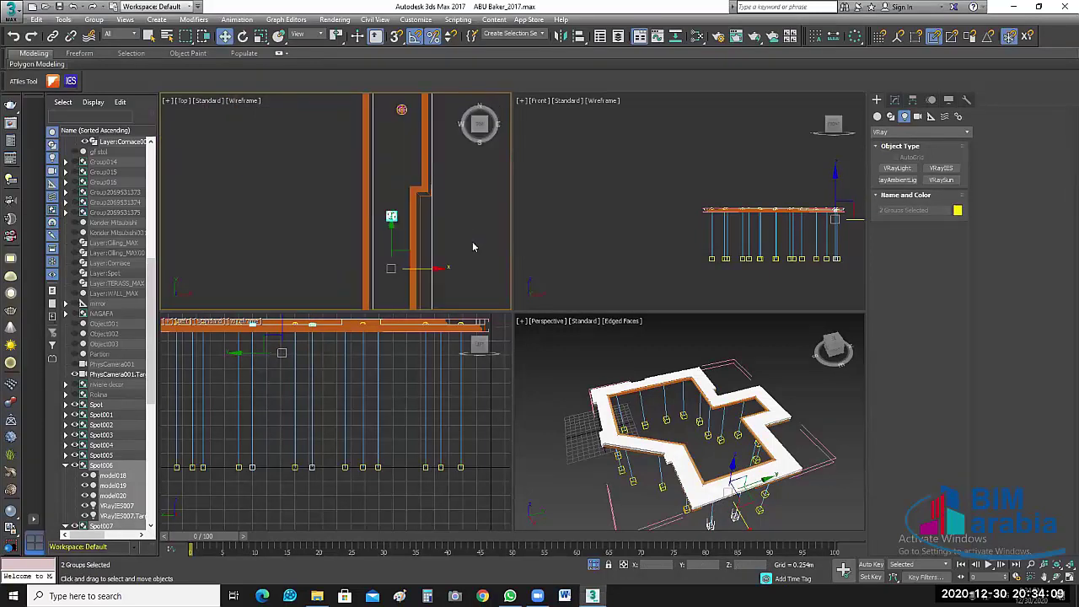
middle_drag(408, 93, 423, 165)
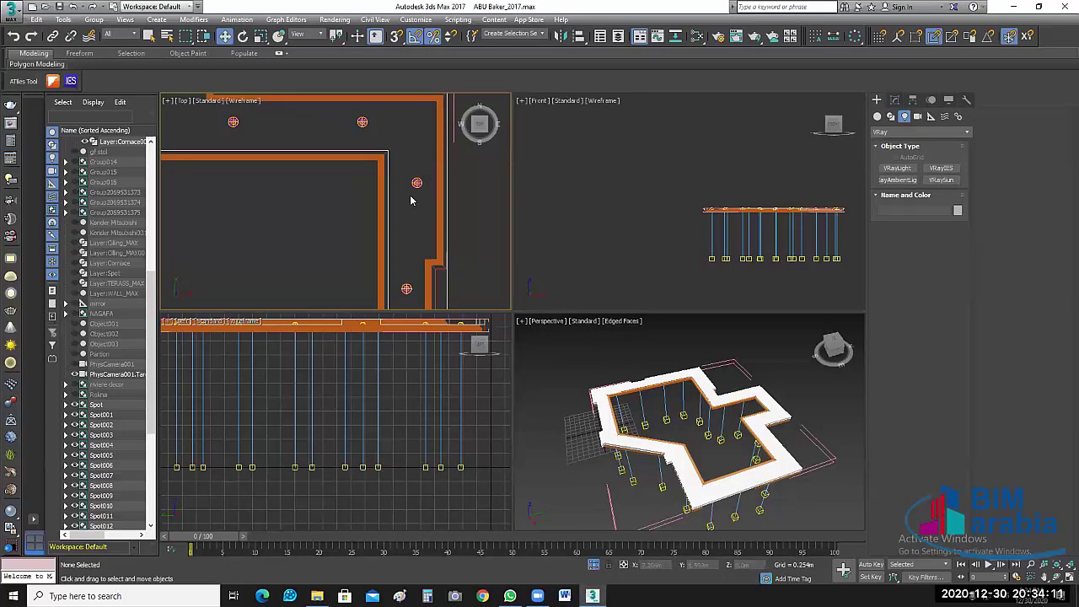
click(418, 184)
drag(430, 184, 423, 185)
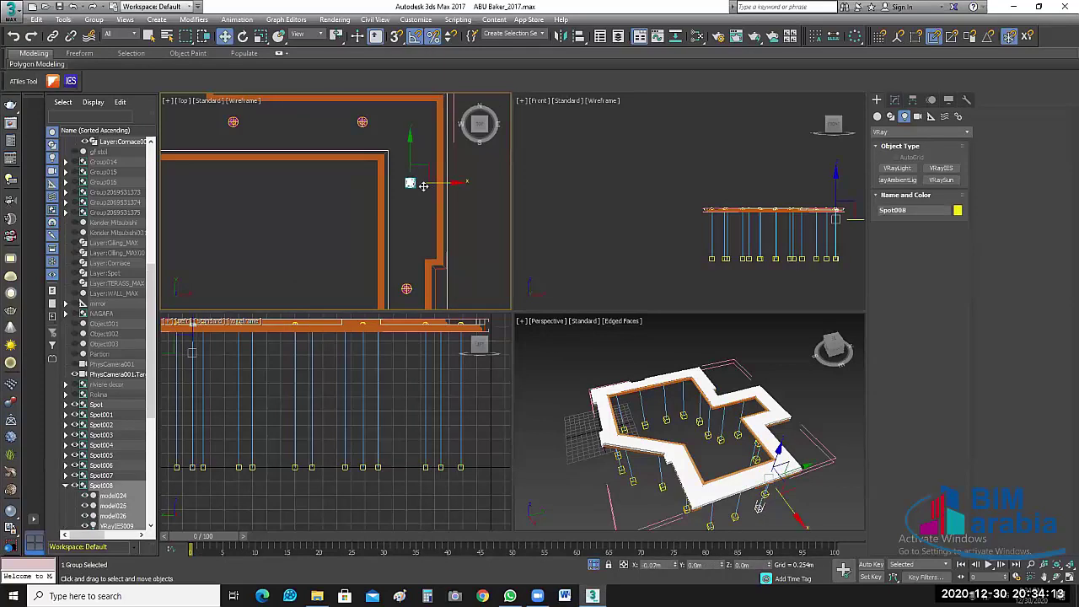
click(456, 229)
scroll(456, 229, down, 1)
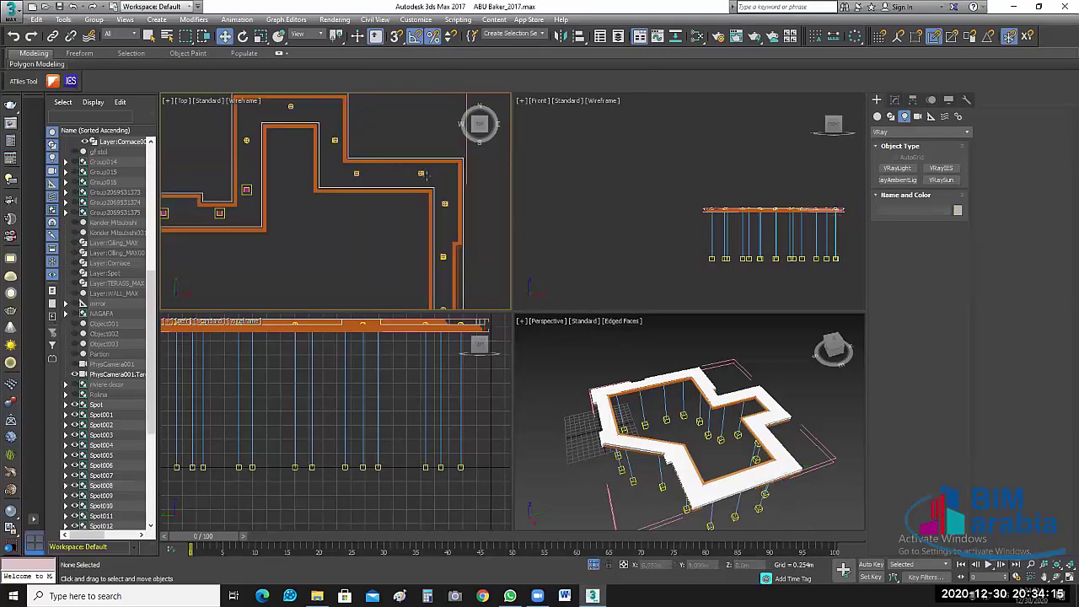
middle_drag(456, 230, 479, 238)
scroll(485, 219, up, 3)
drag(278, 216, 495, 182)
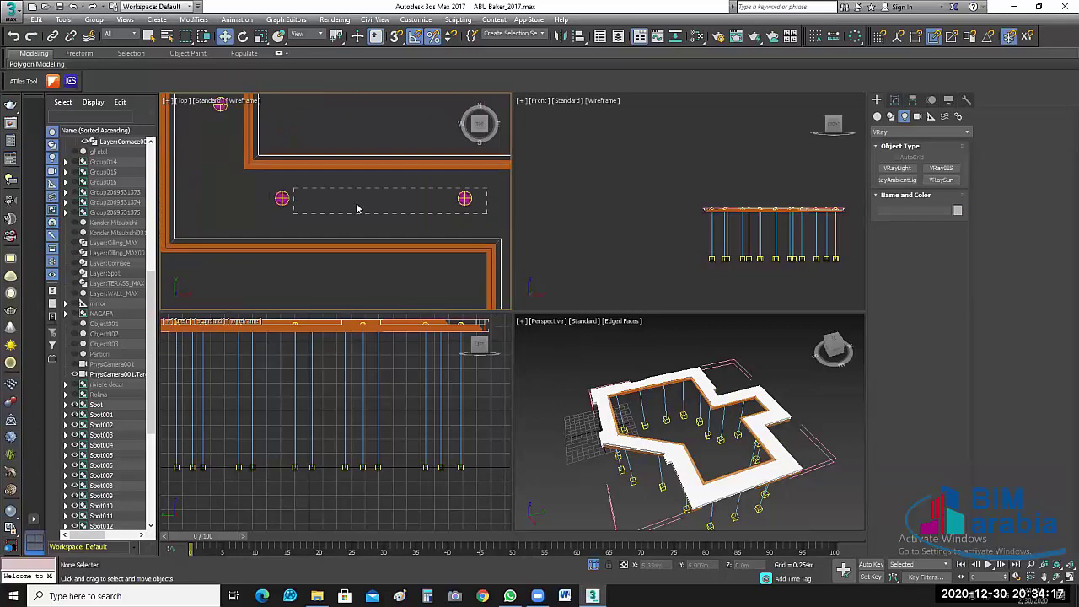
drag(369, 182, 375, 226)
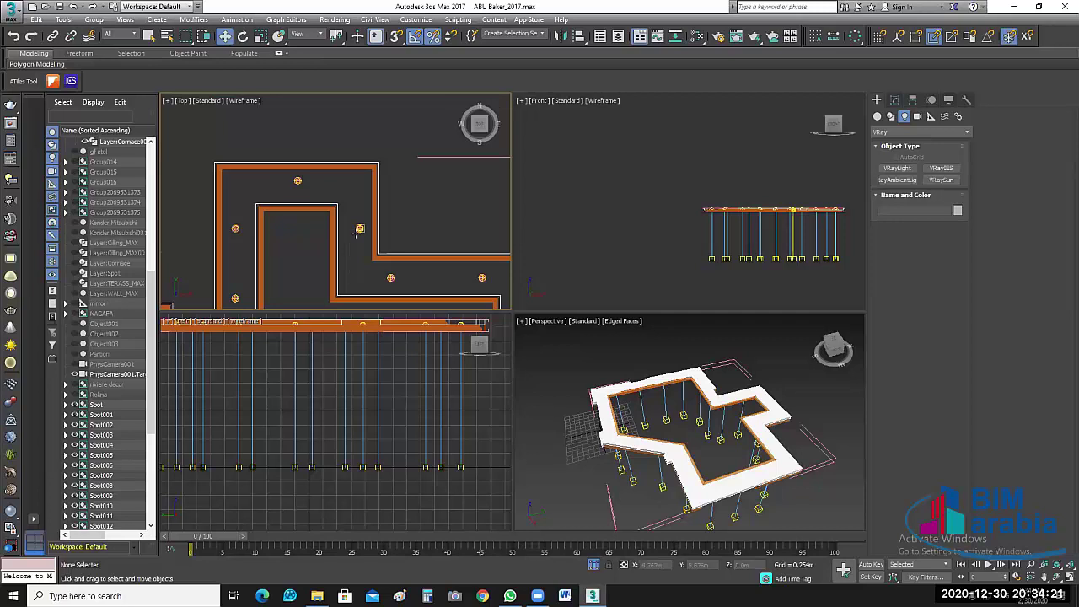
scroll(347, 236, up, 3)
click(363, 223)
drag(365, 224, 354, 224)
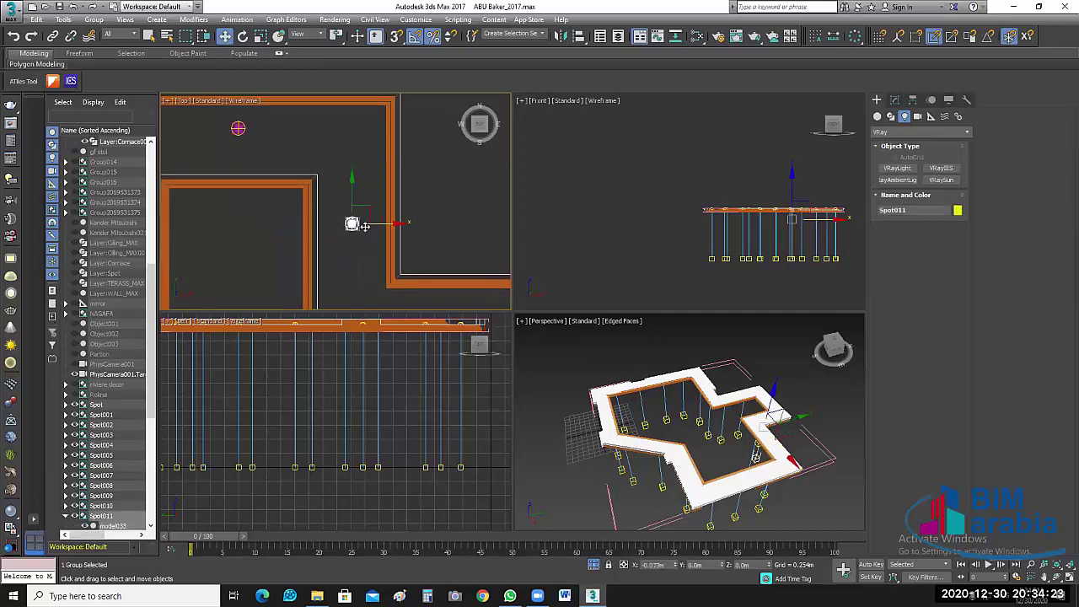
middle_drag(362, 268, 482, 294)
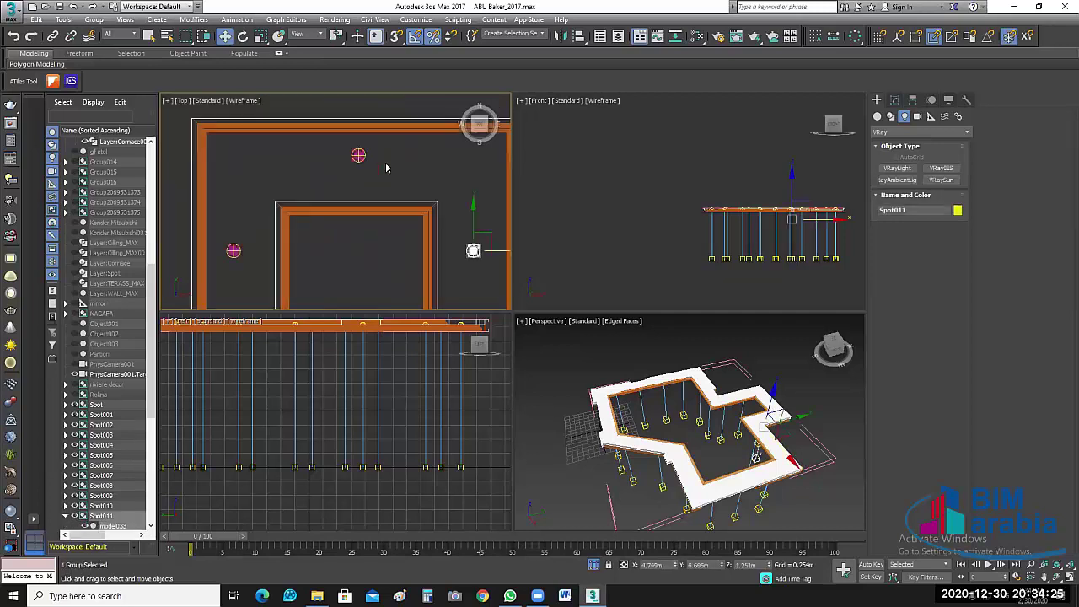
drag(329, 137, 389, 173)
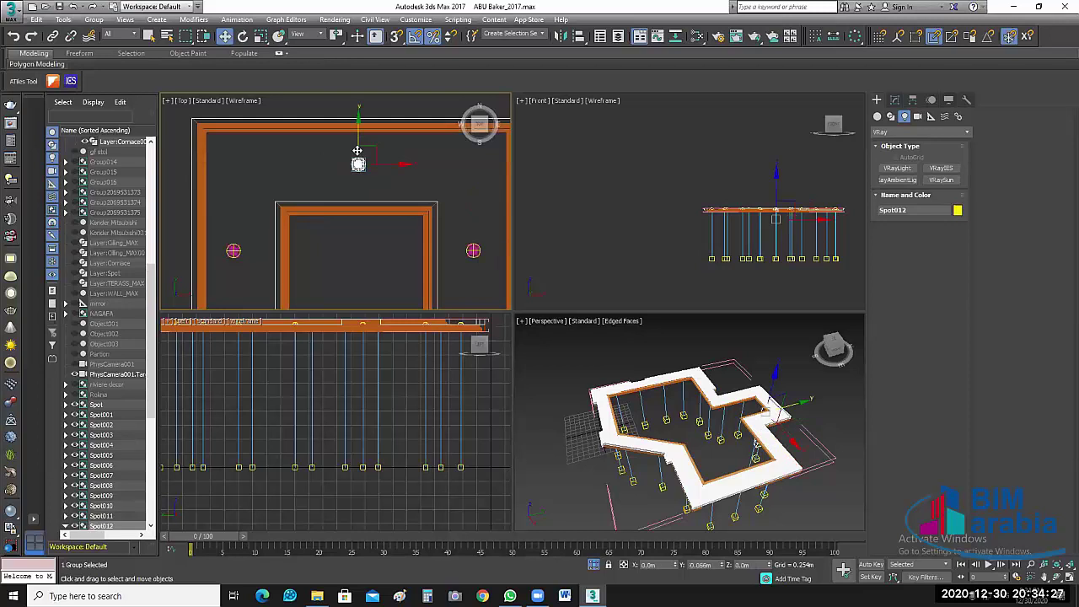
middle_drag(216, 294, 245, 267)
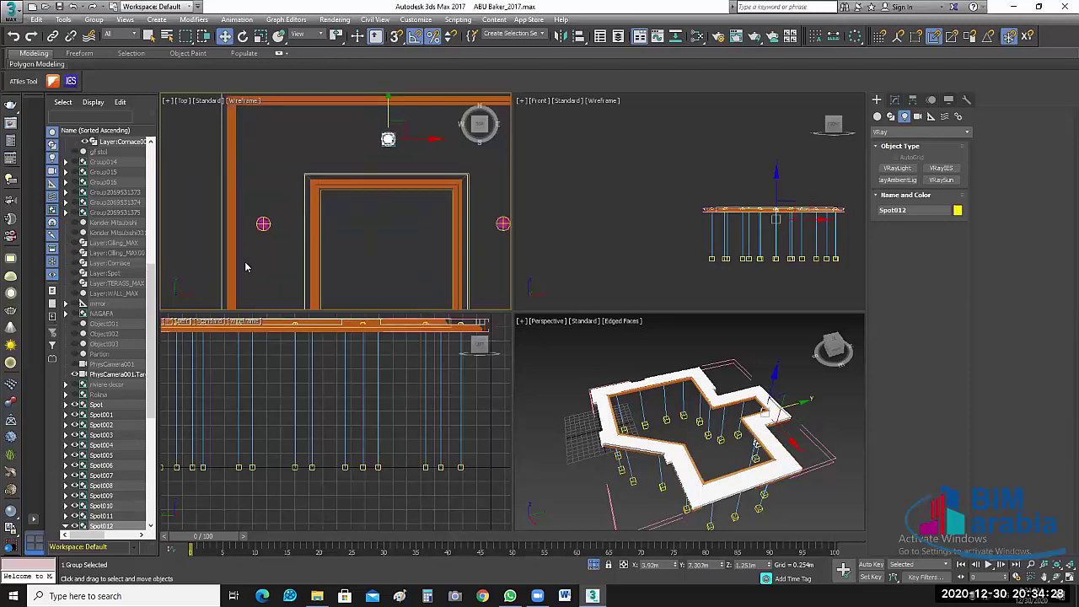
click(264, 223)
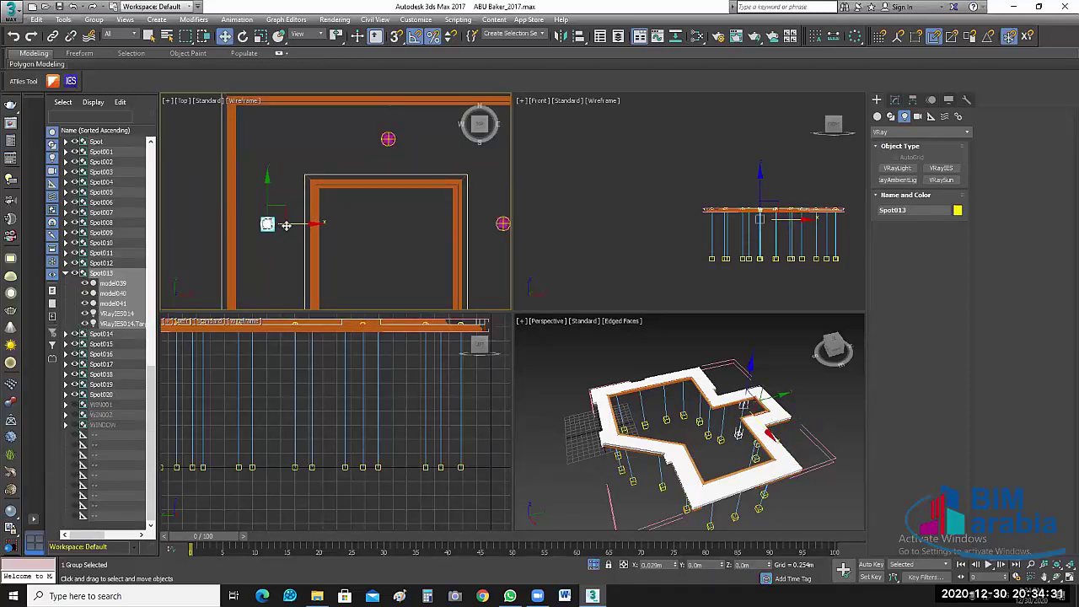
click(393, 234)
middle_drag(365, 257, 402, 222)
scroll(402, 221, up, 2)
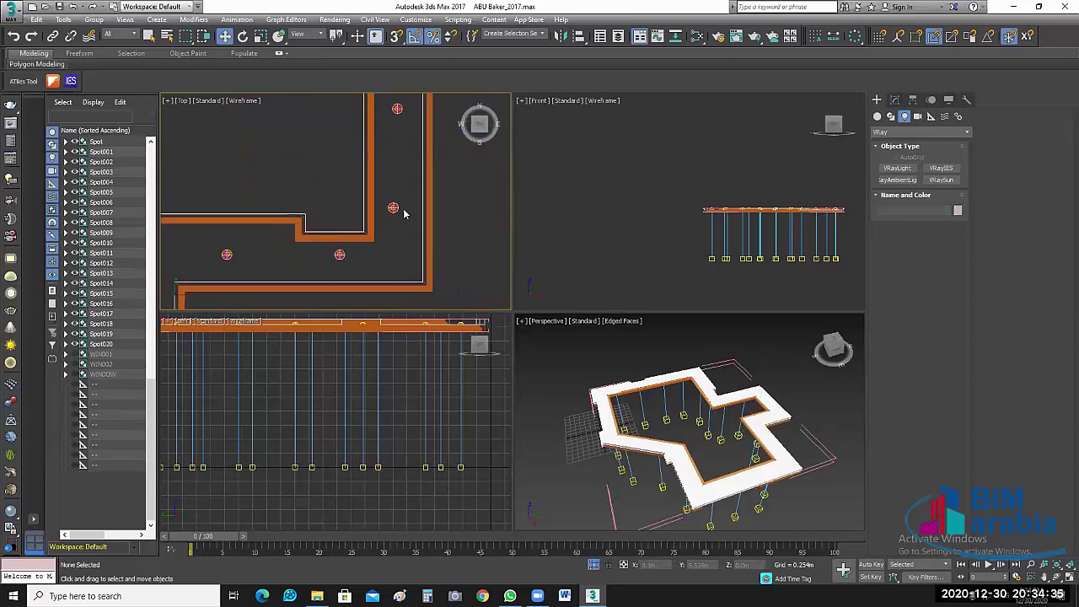
click(396, 212)
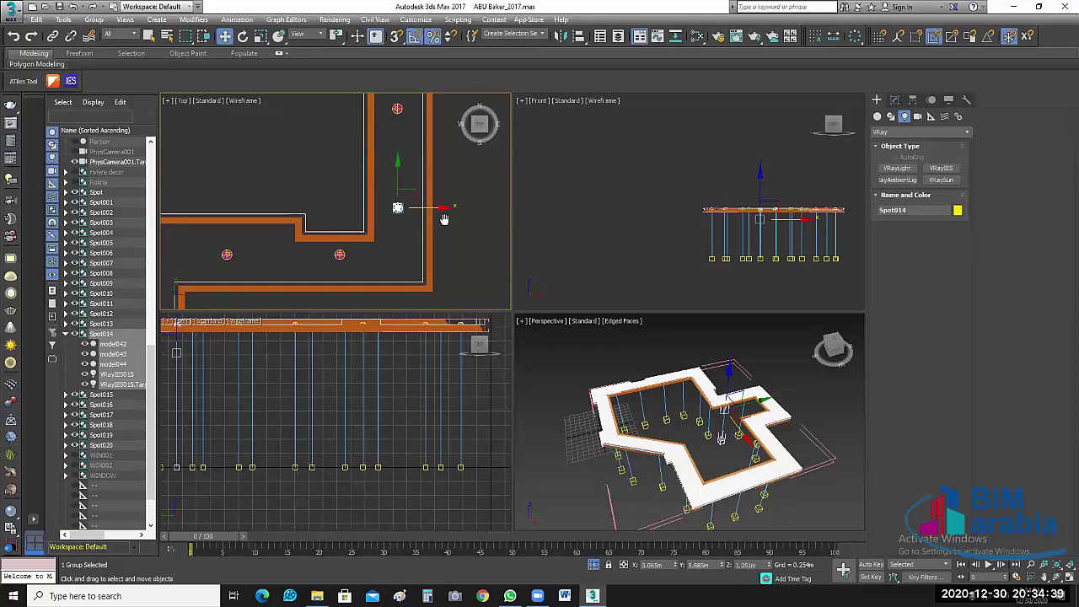
middle_drag(245, 269, 336, 235)
drag(447, 212, 300, 243)
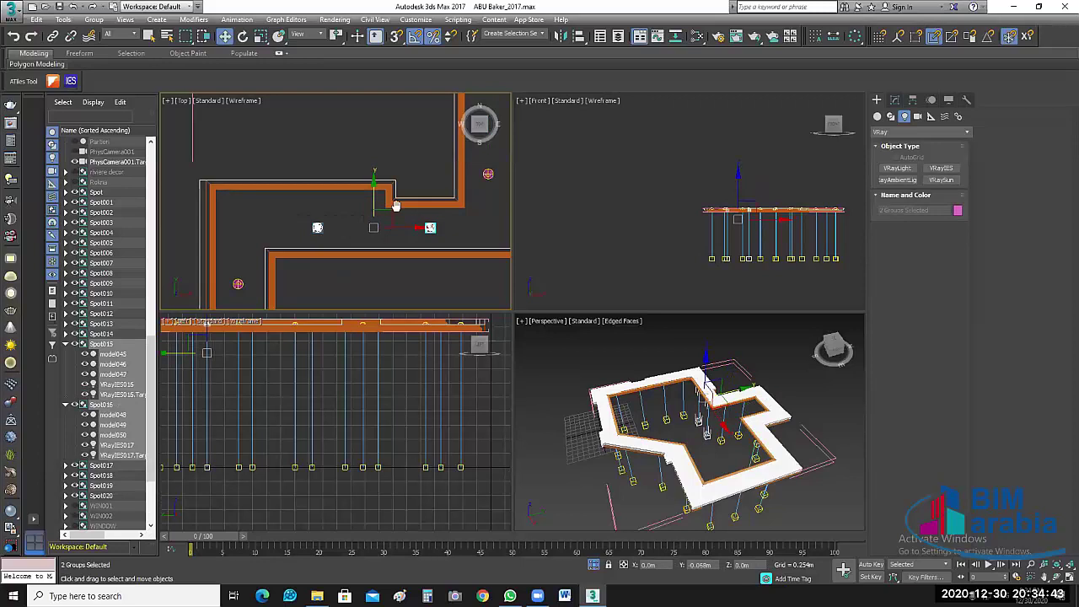
mouse_move(397, 205)
middle_down()
mouse_move(395, 229)
mouse_move(373, 152)
mouse_move(410, 234)
mouse_move(278, 188)
mouse_move(218, 136)
middle_up()
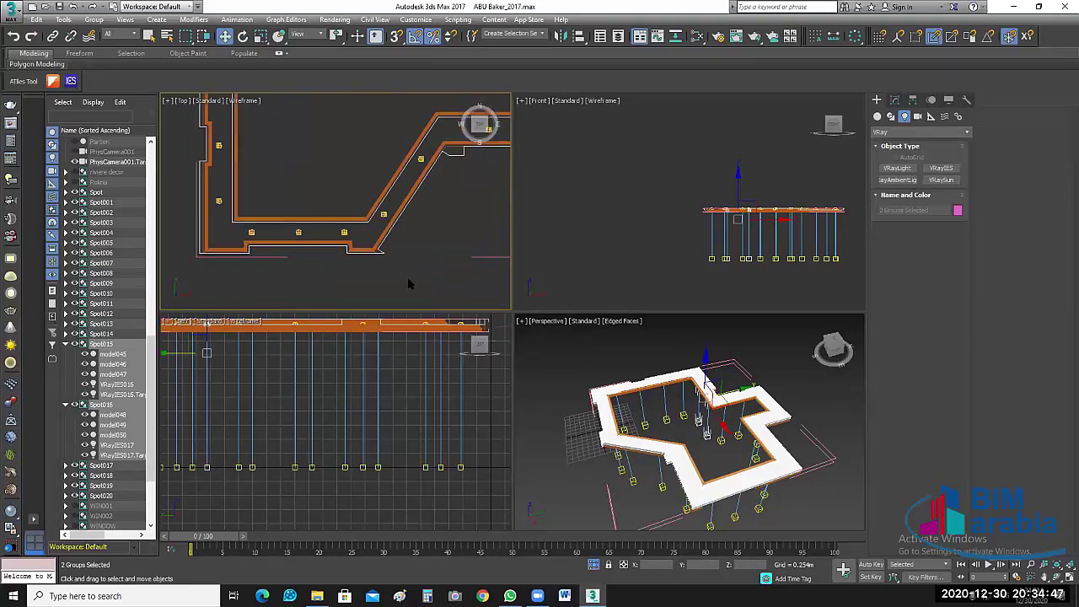
click(419, 274)
scroll(412, 250, down, 2)
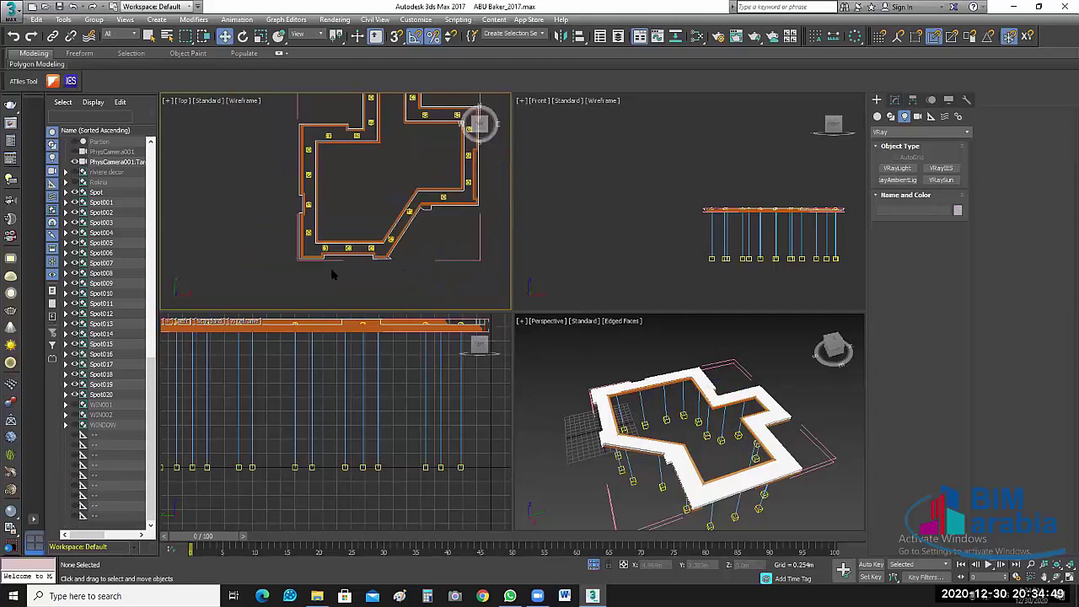
scroll(438, 272, down, 2)
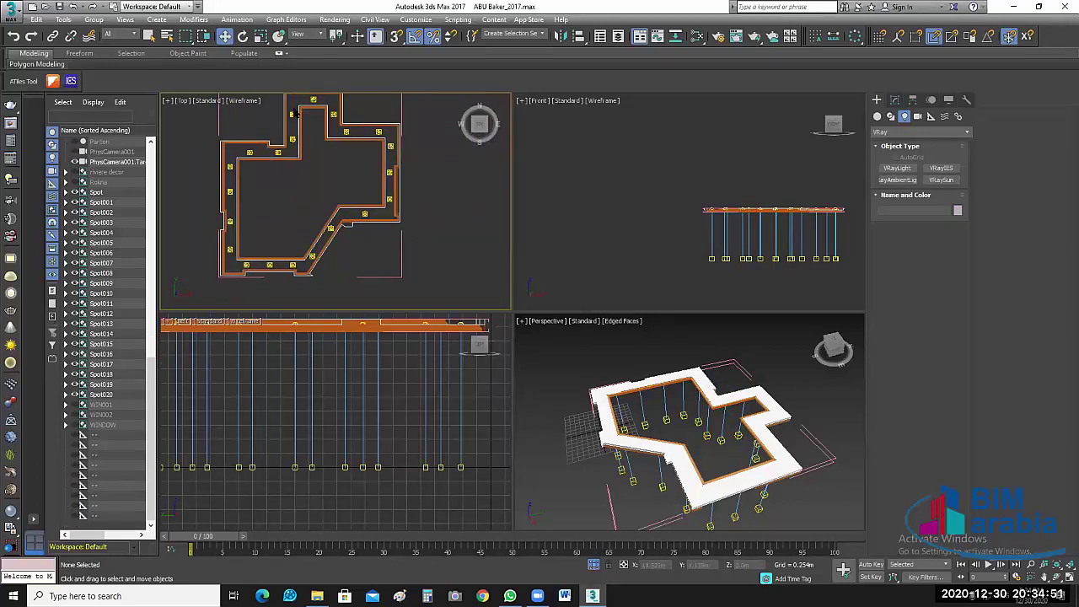
Step: Save the scene to ABU Baker_2017.max with Ctrl+S
key(ctrl+s)
Step: Select the wall outline and close its open group via Group > Close
click(97, 20)
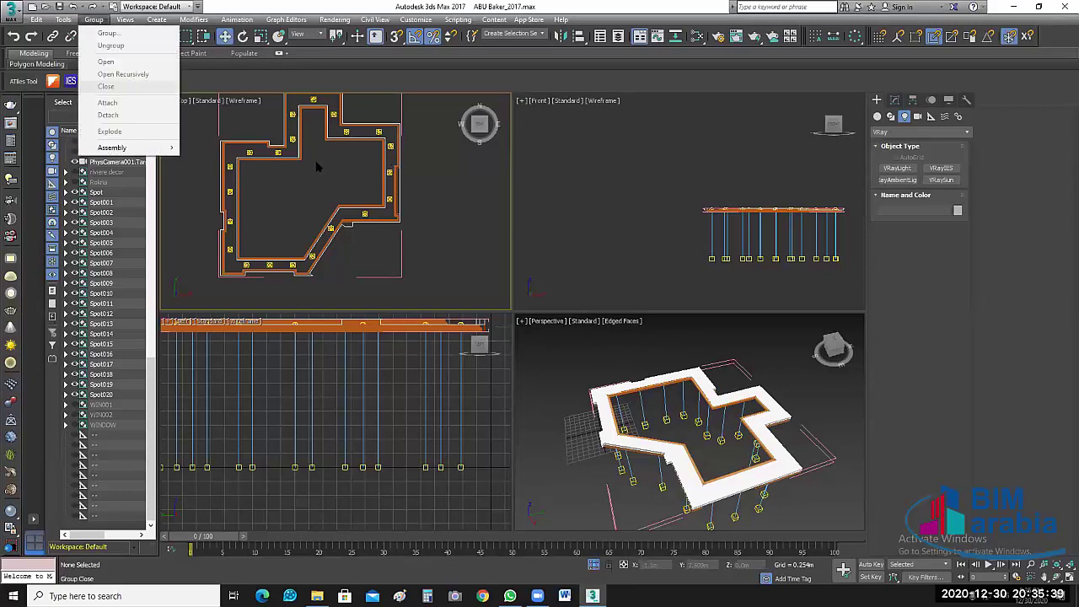
click(187, 80)
click(221, 169)
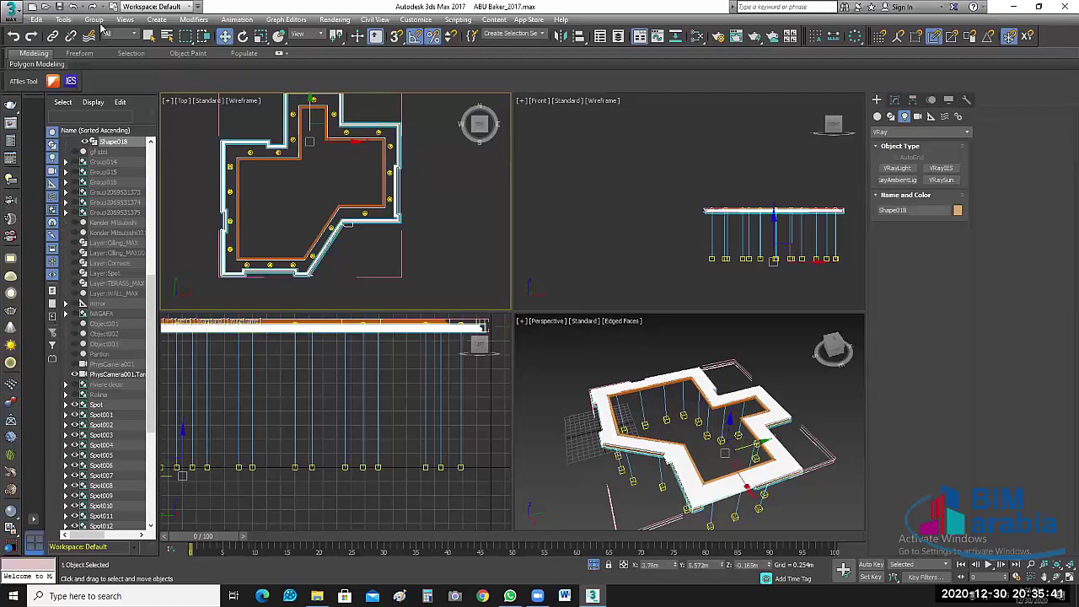
click(94, 20)
click(133, 90)
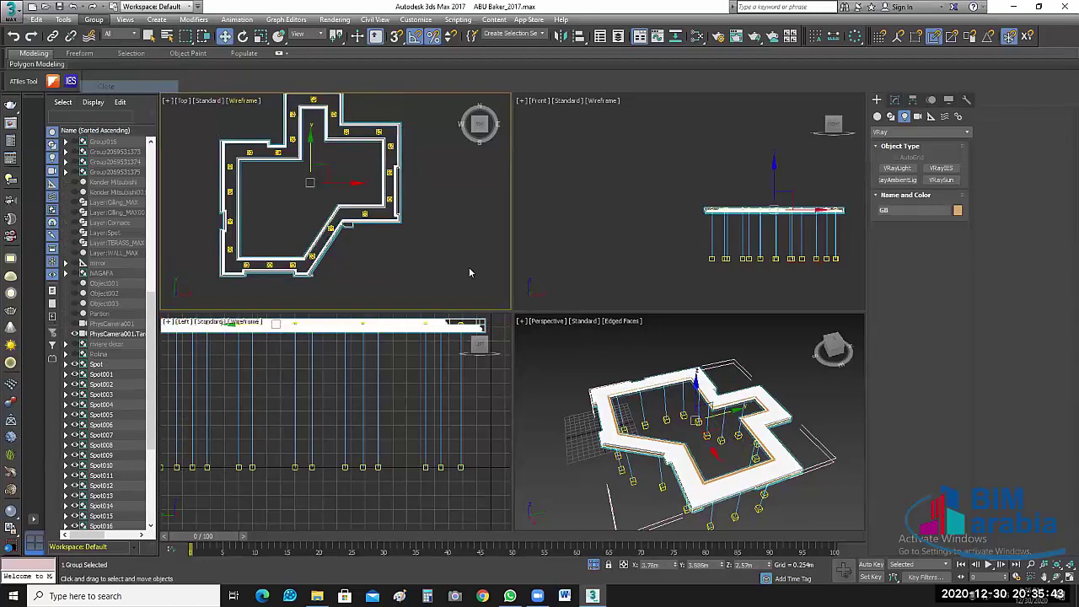
click(469, 268)
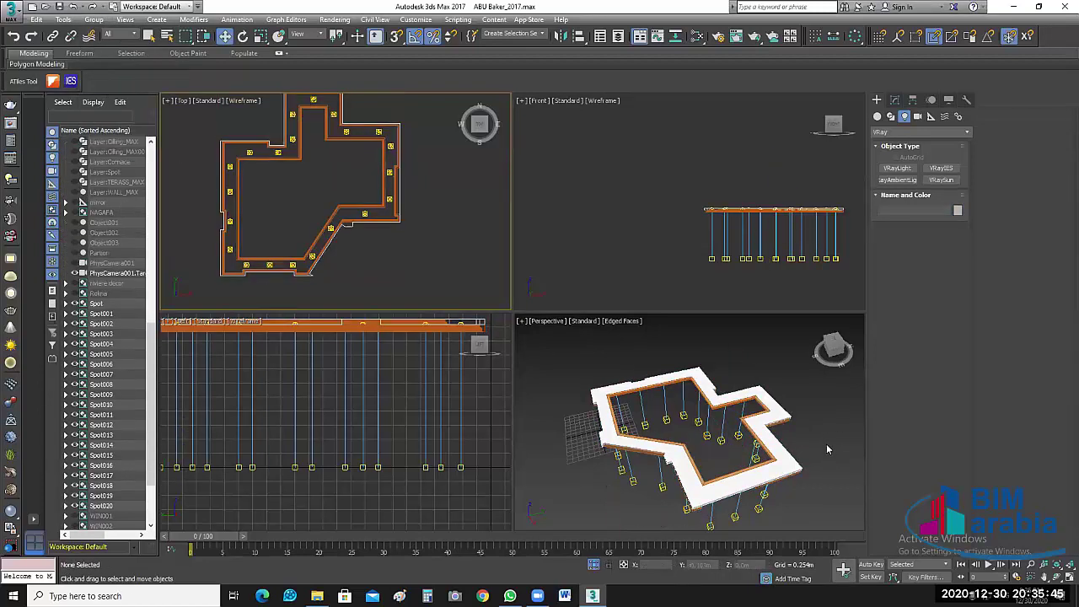
Step: Select the Spot018 light in the Front view and show its Modify panel settings
click(826, 449)
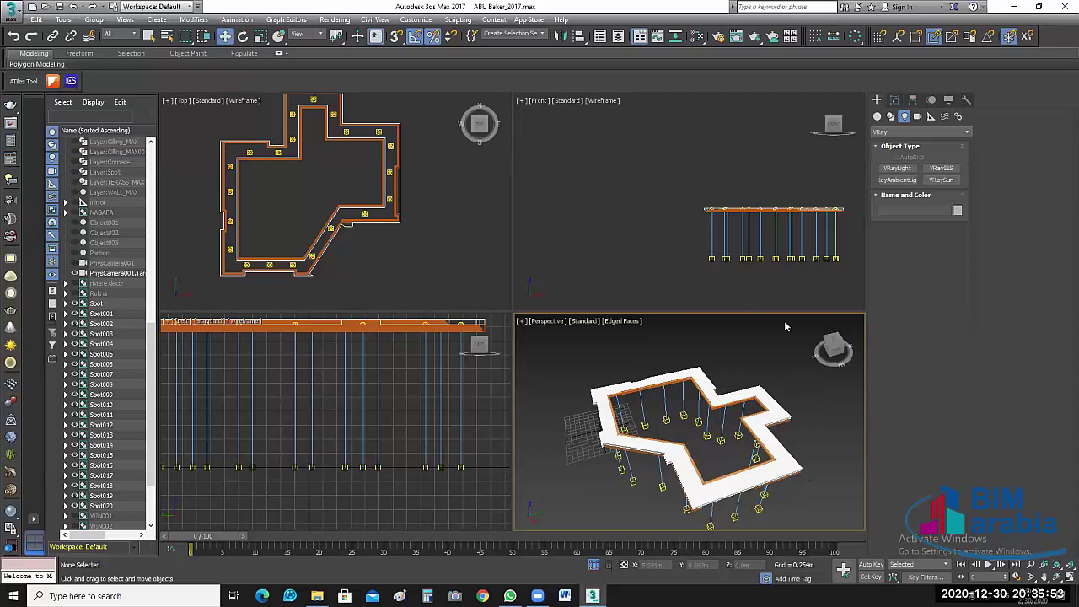
scroll(718, 286, up, 2)
scroll(713, 284, up, 2)
click(667, 252)
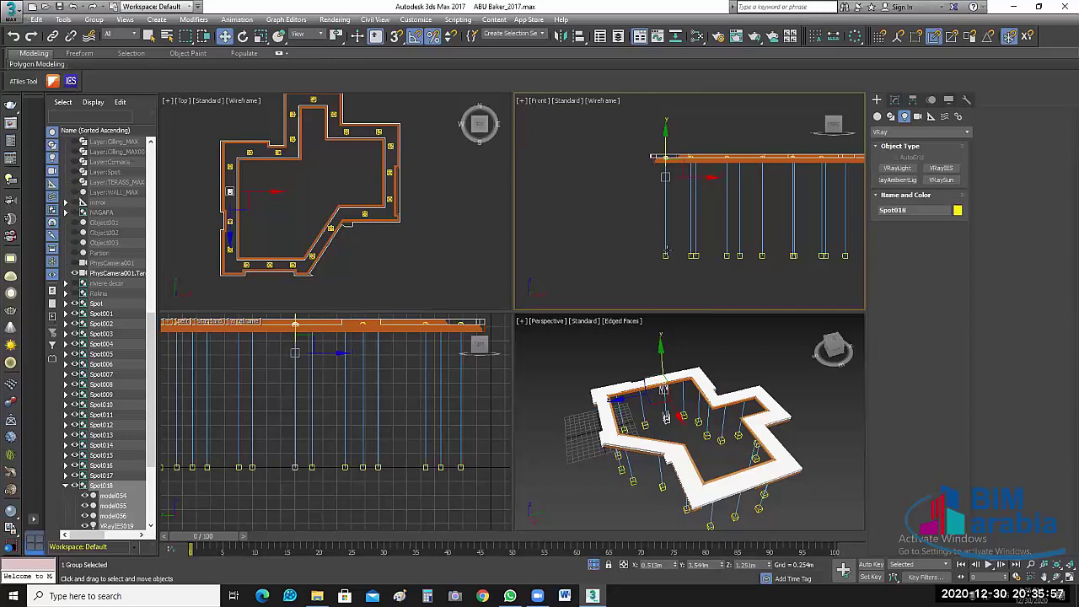
click(895, 100)
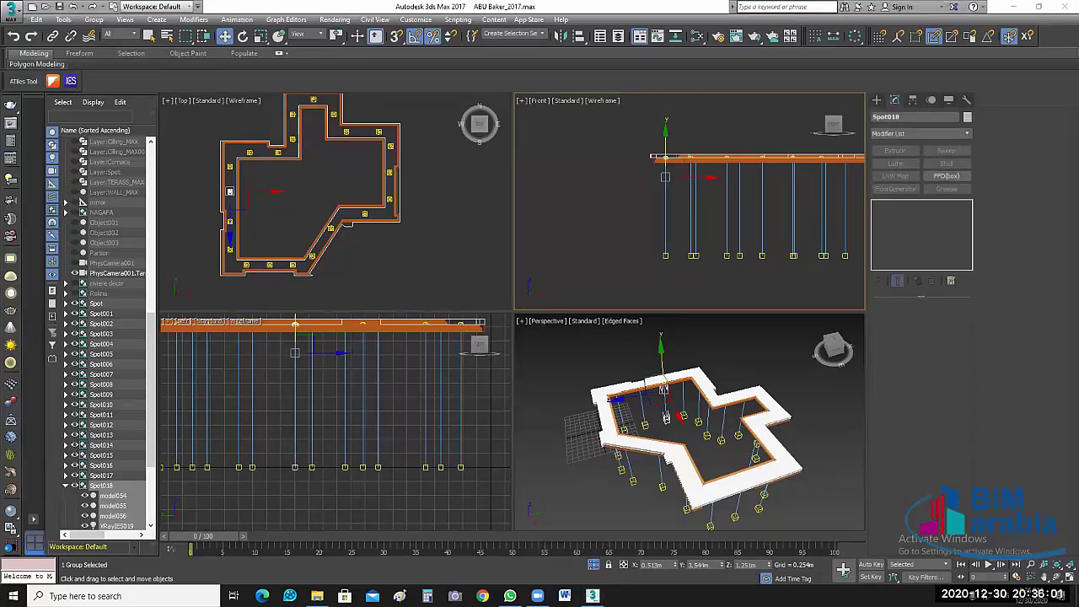
Step: Browse to D:\My Cources\MAX\IES-lights\NICE_IES and select iesguide.jpg
key(alt+Tab)
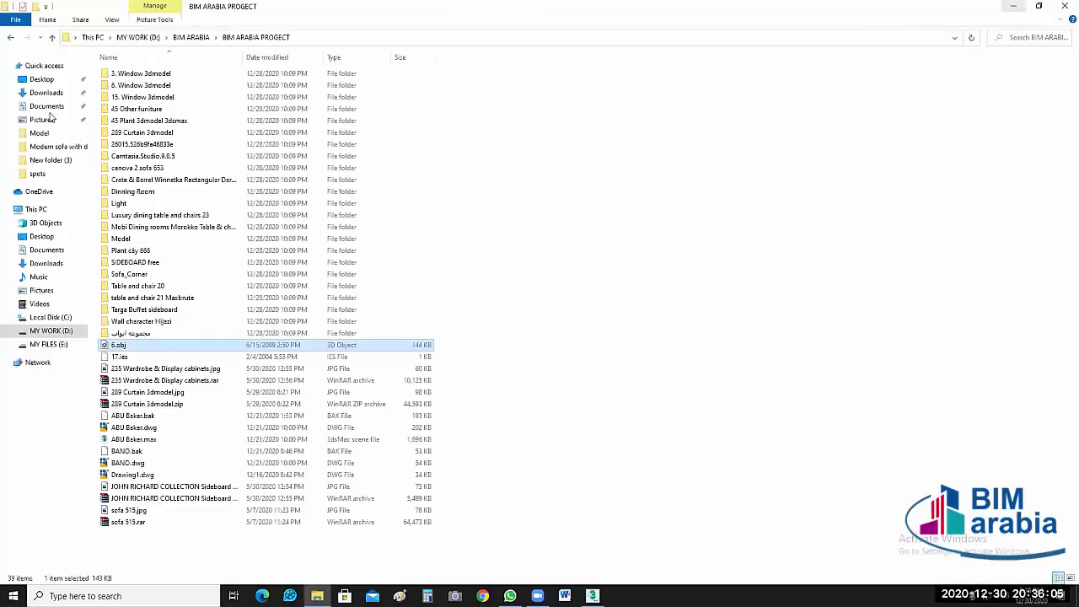
key(alt+Tab)
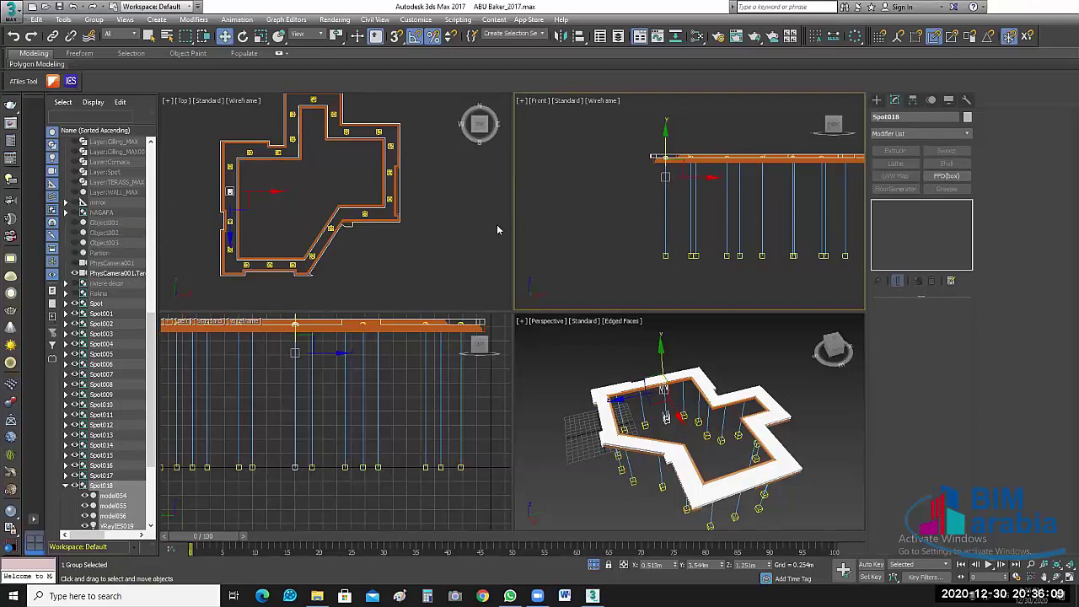
key(super+d)
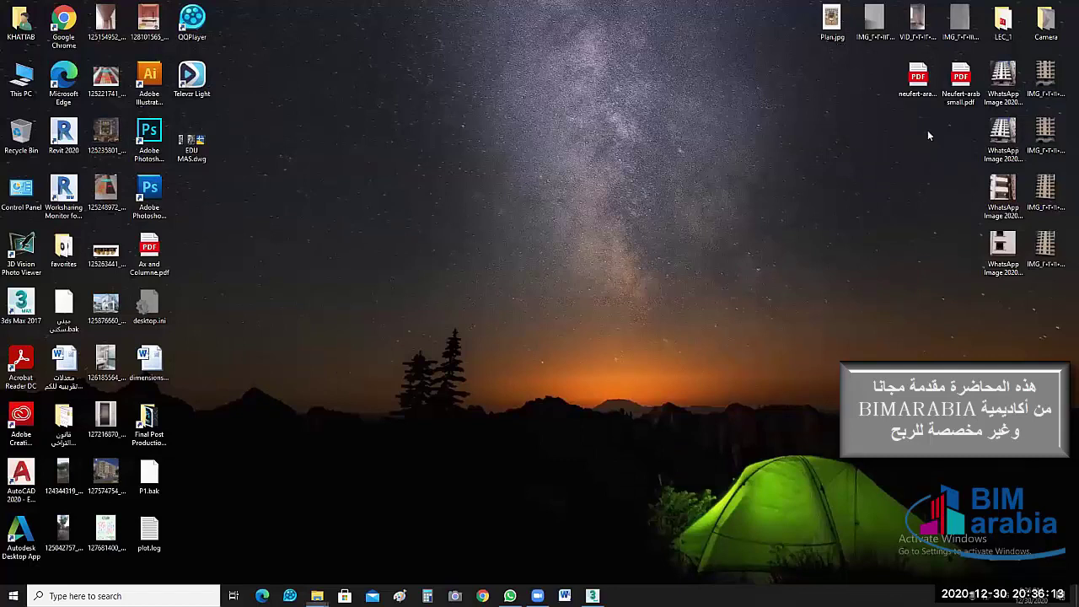
key(alt+Tab)
key(Return)
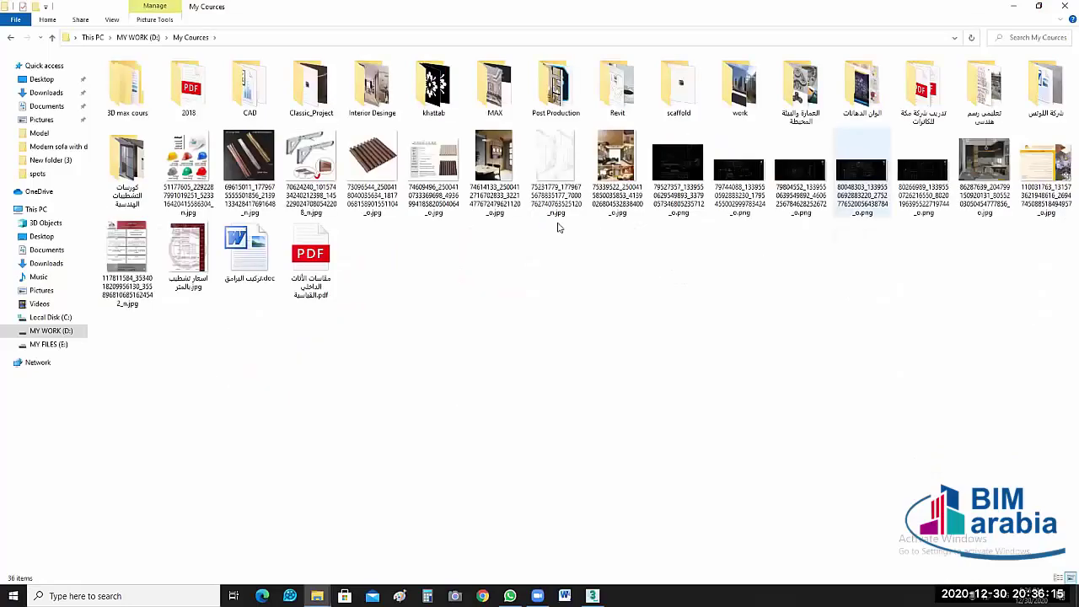
key(m)
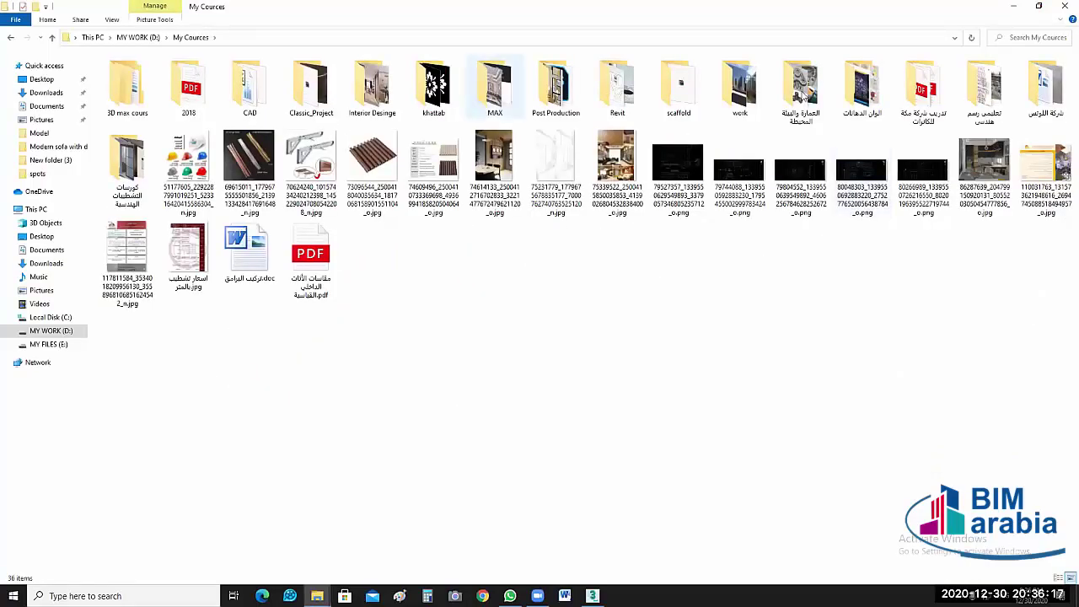
key(Return)
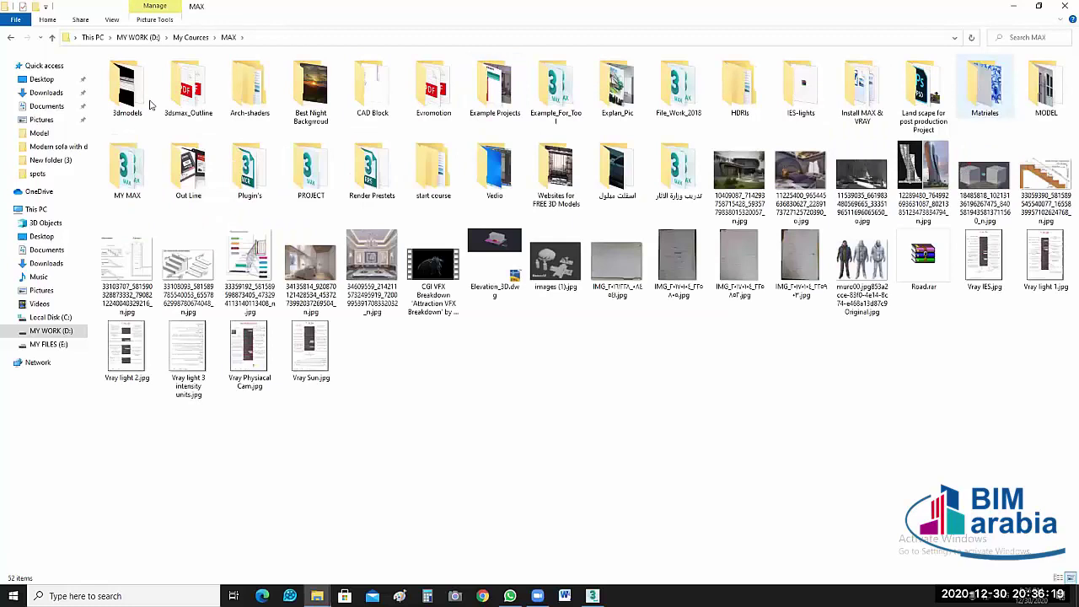
double_click(151, 103)
click(199, 118)
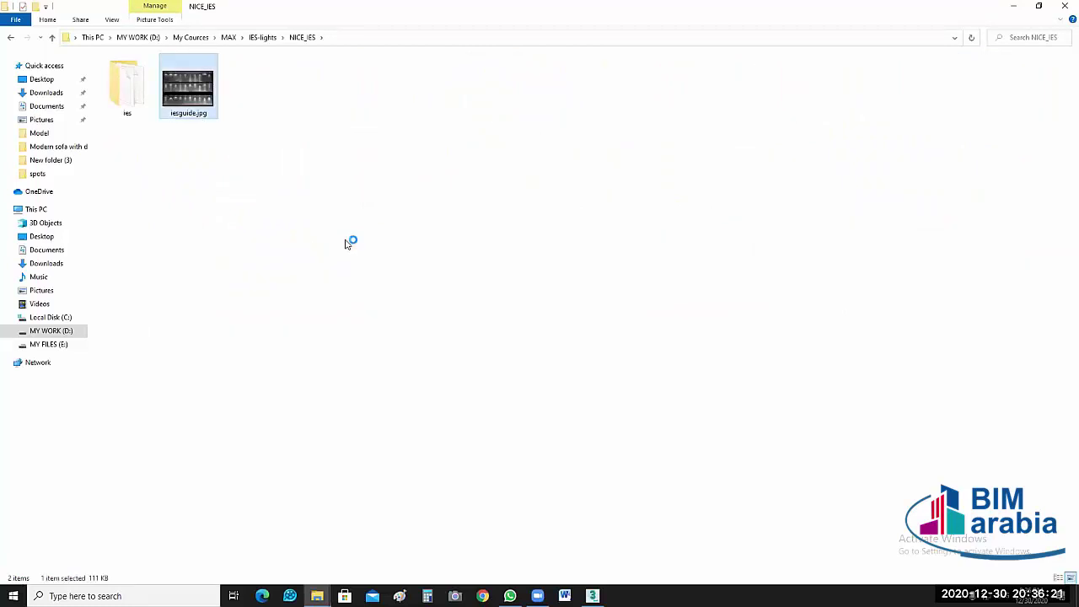
key(Return)
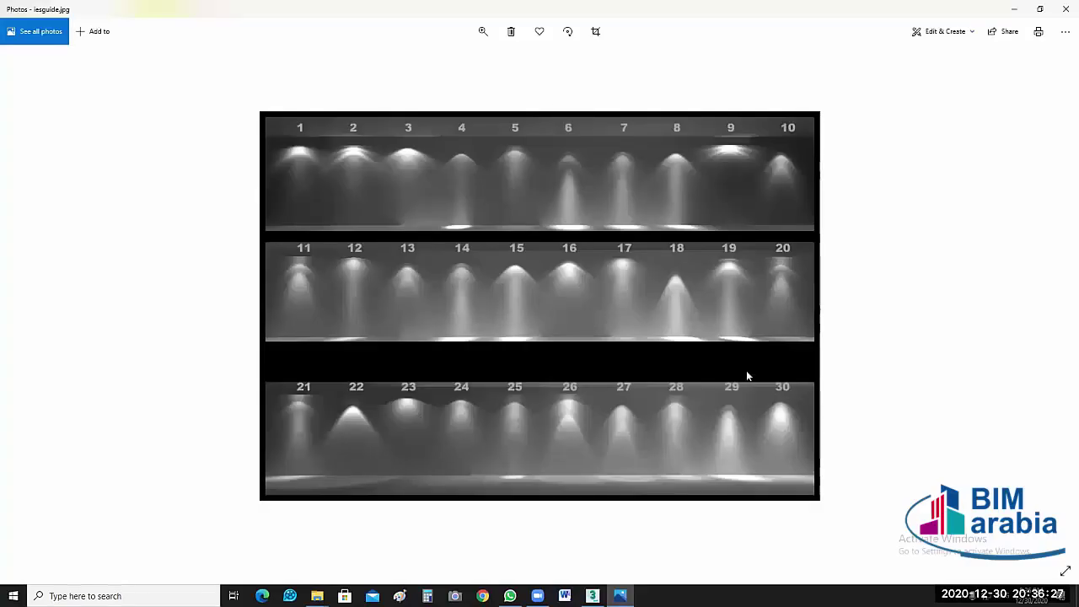
click(781, 402)
click(788, 390)
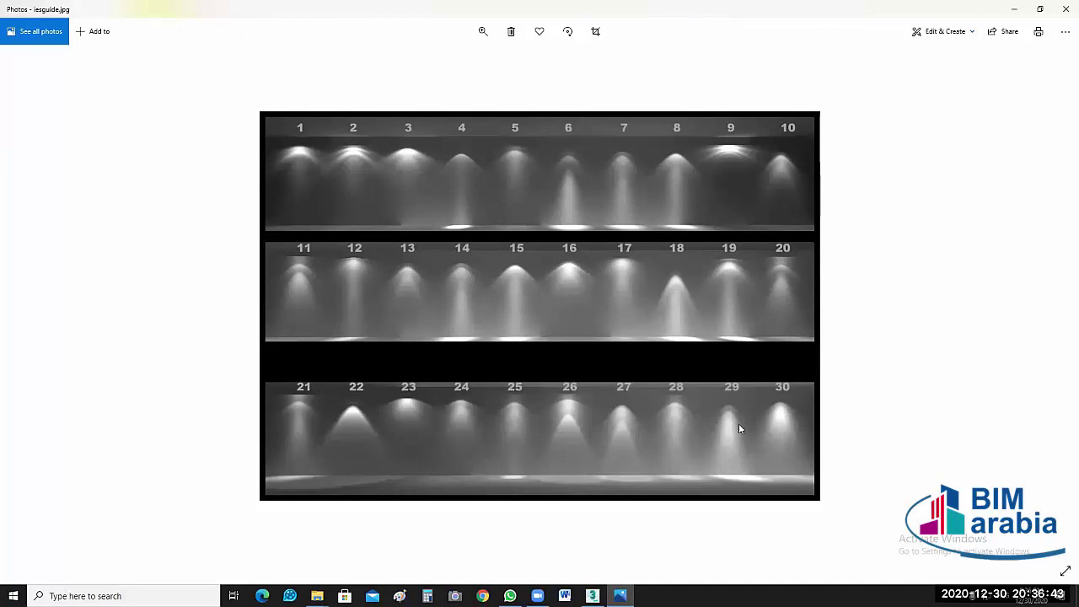
click(458, 230)
click(463, 230)
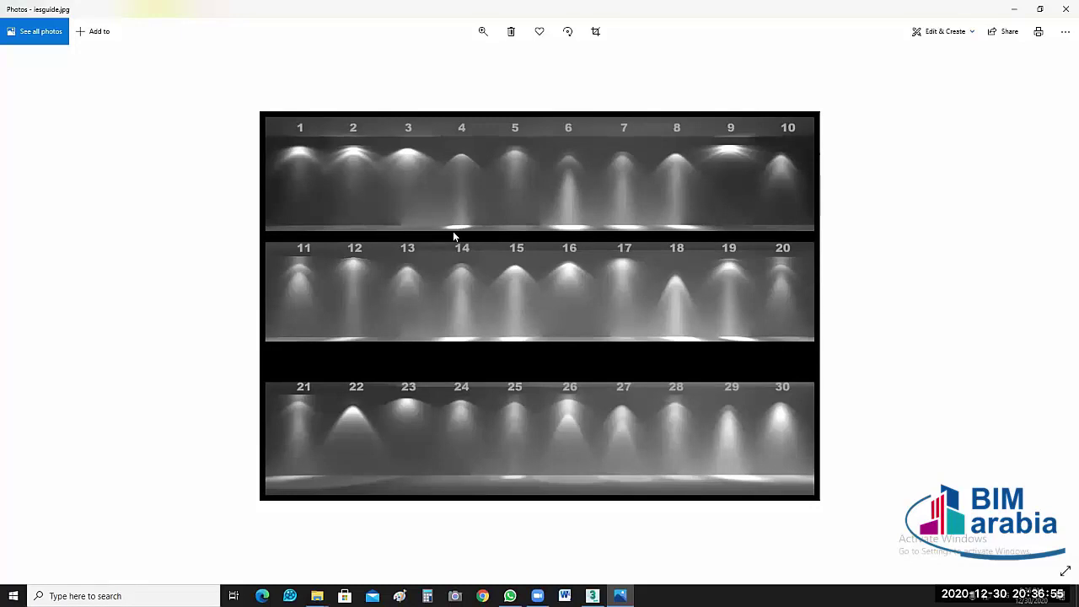
click(576, 226)
Step: Close the IES guide image and copy 17.IES from the ies light folder
key(alt+F4)
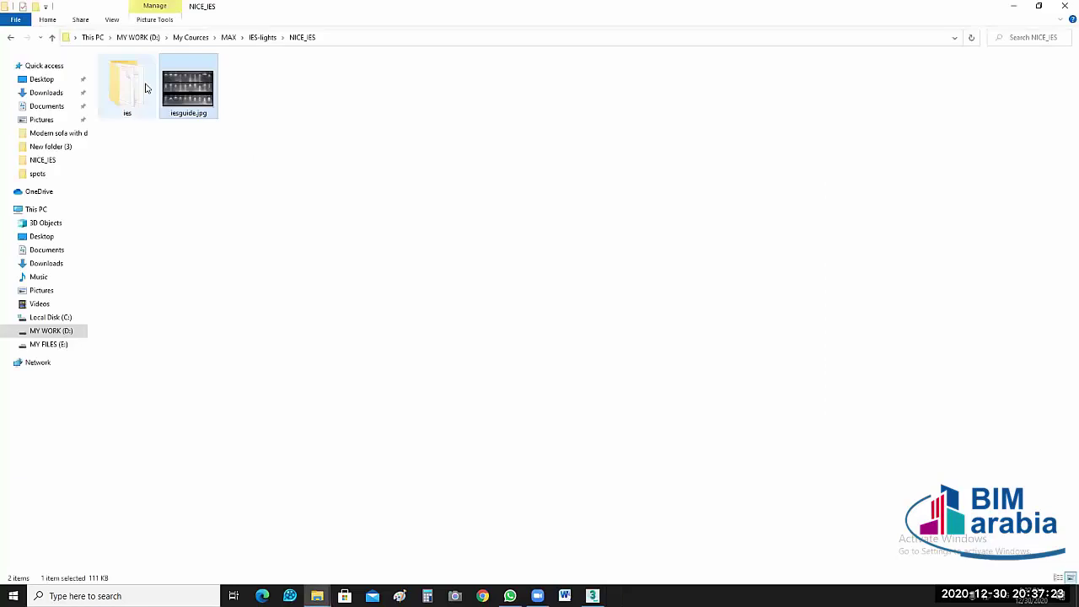
double_click(144, 85)
click(122, 262)
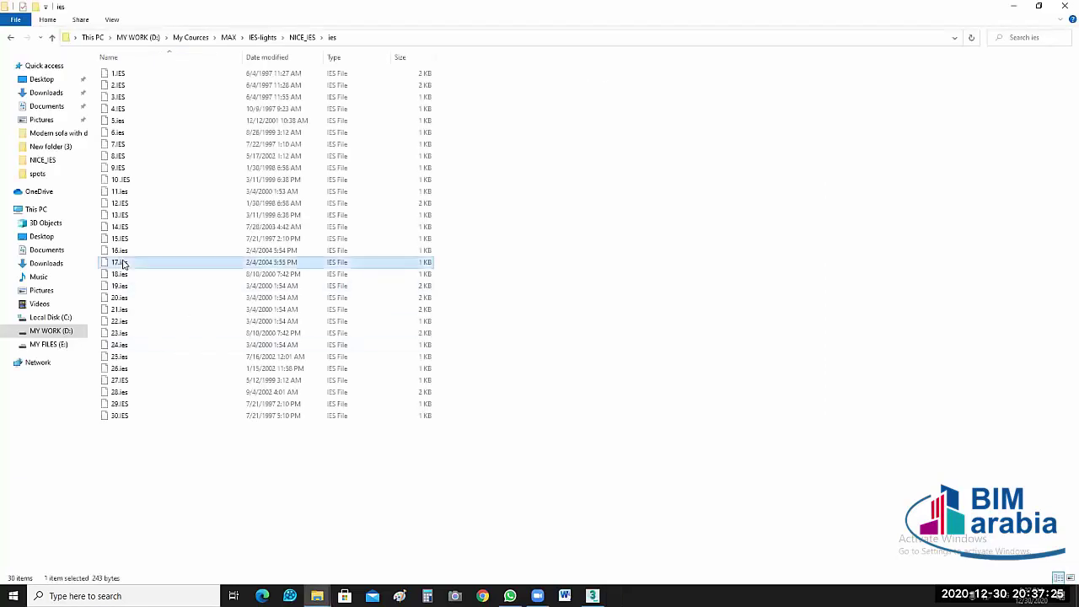
right_click(123, 264)
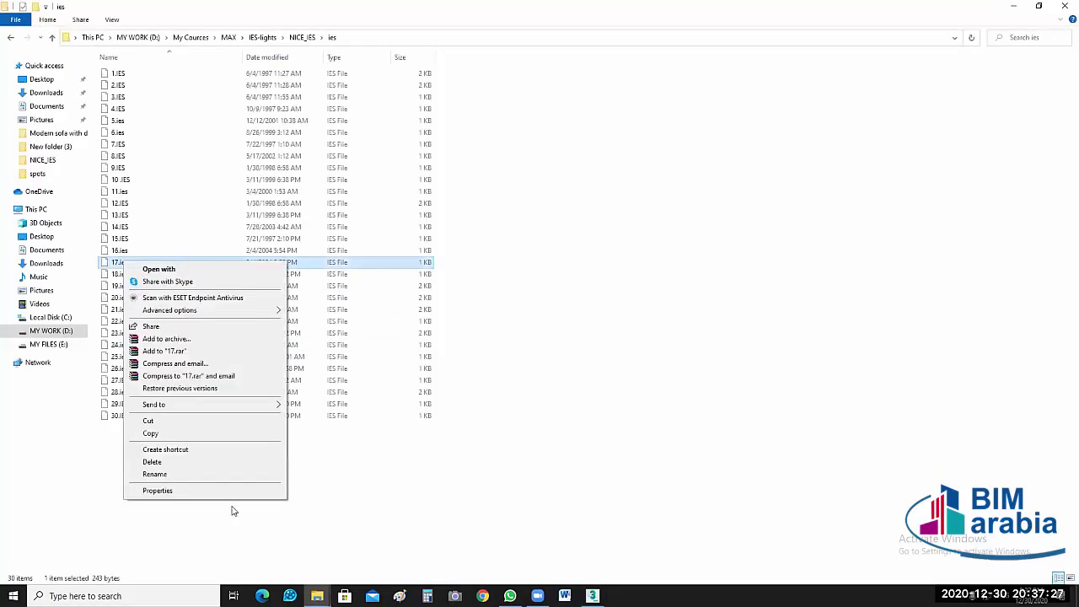
key(Escape)
Step: Paste 17.ies into BIM ARABIA PROGECT, replacing the existing file, then return to the desktop
click(317, 596)
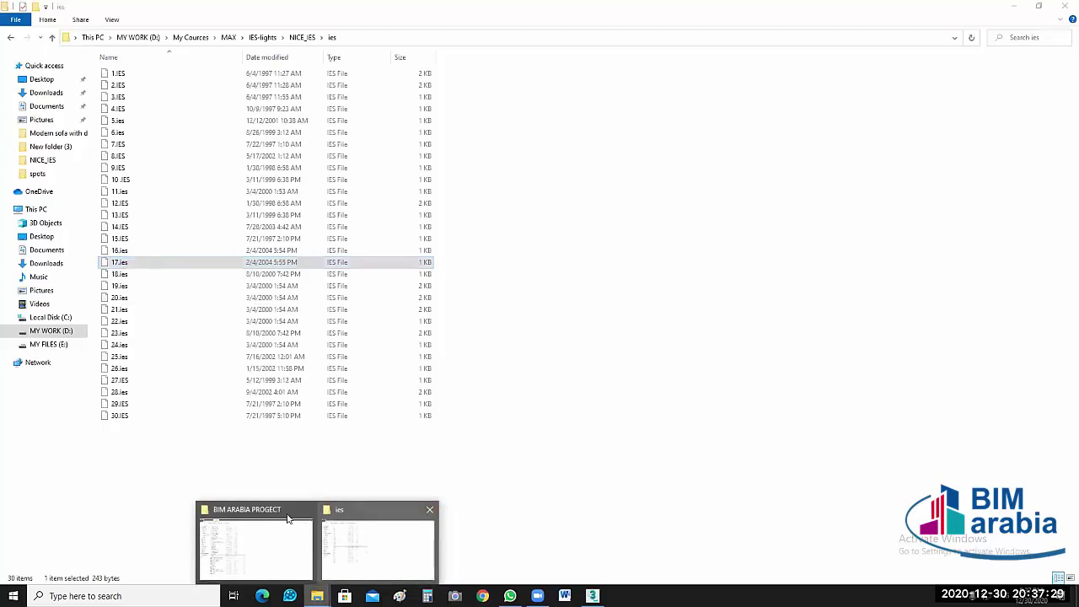
click(255, 548)
right_click(532, 342)
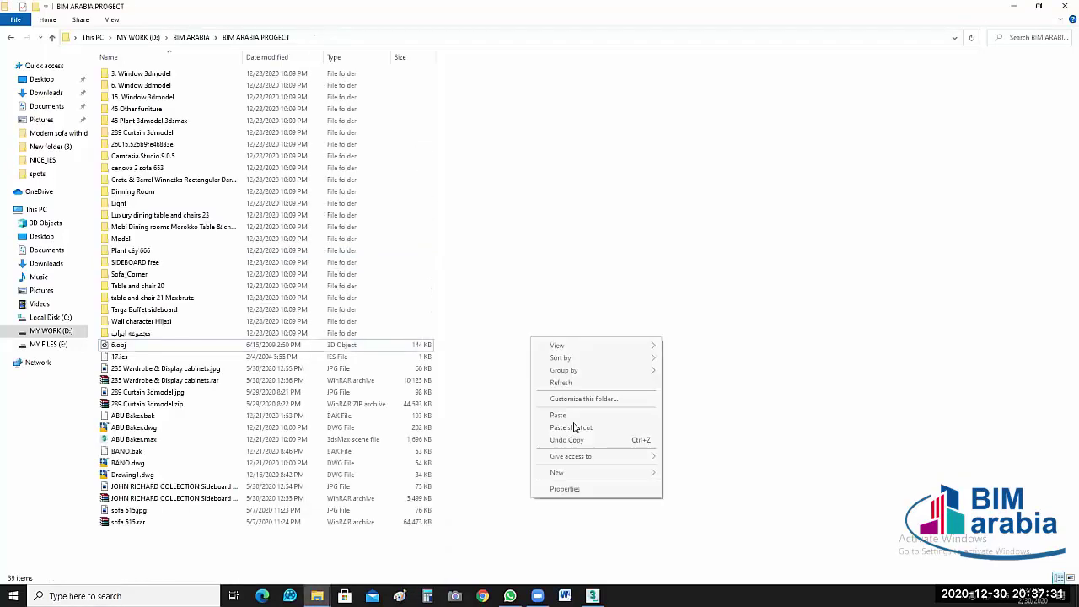
click(582, 424)
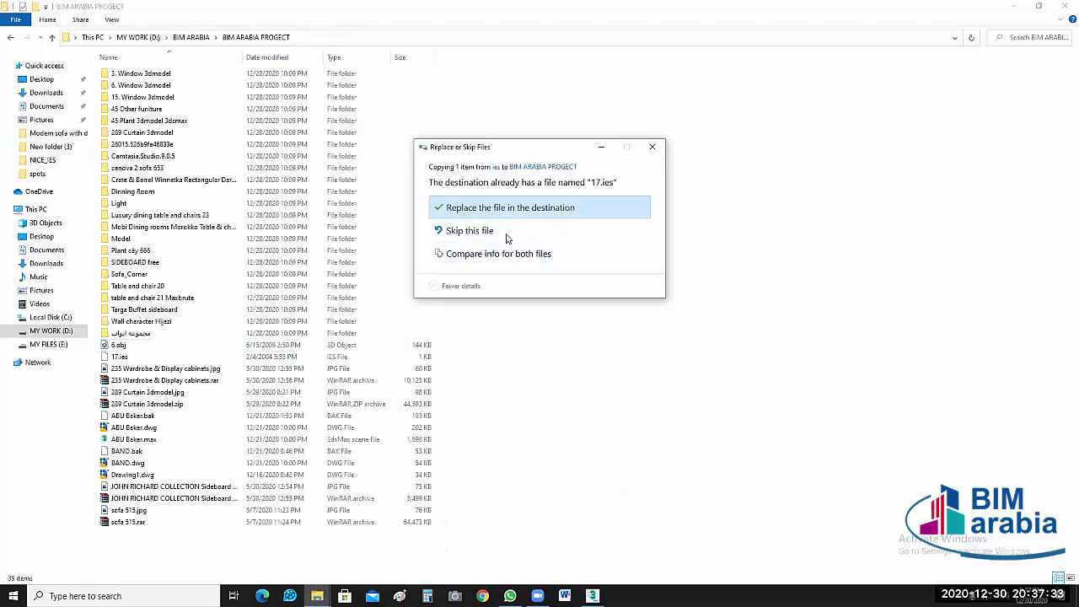
click(549, 207)
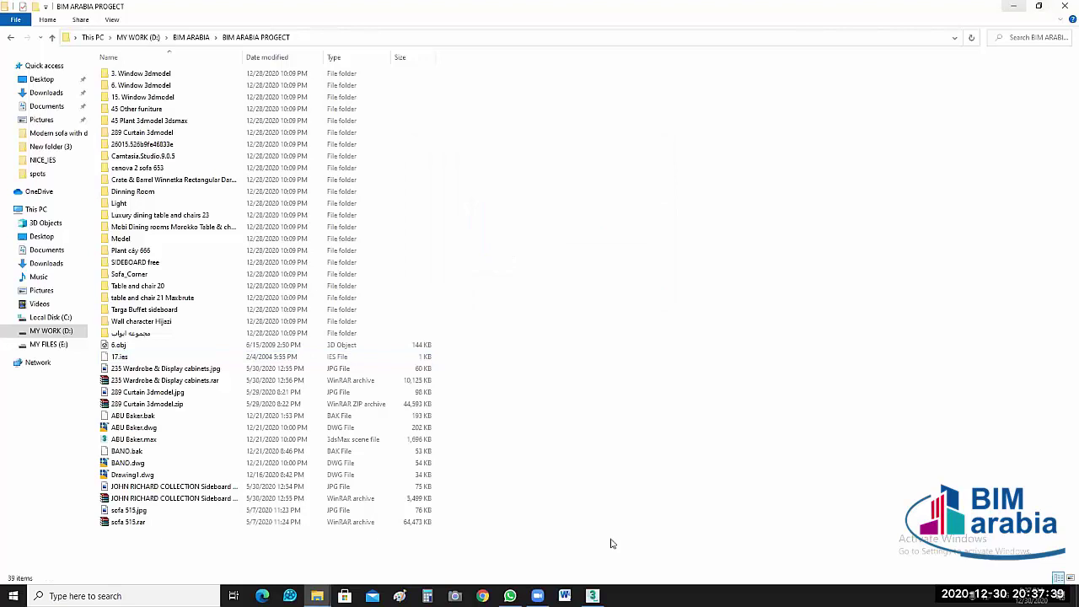
click(1012, 6)
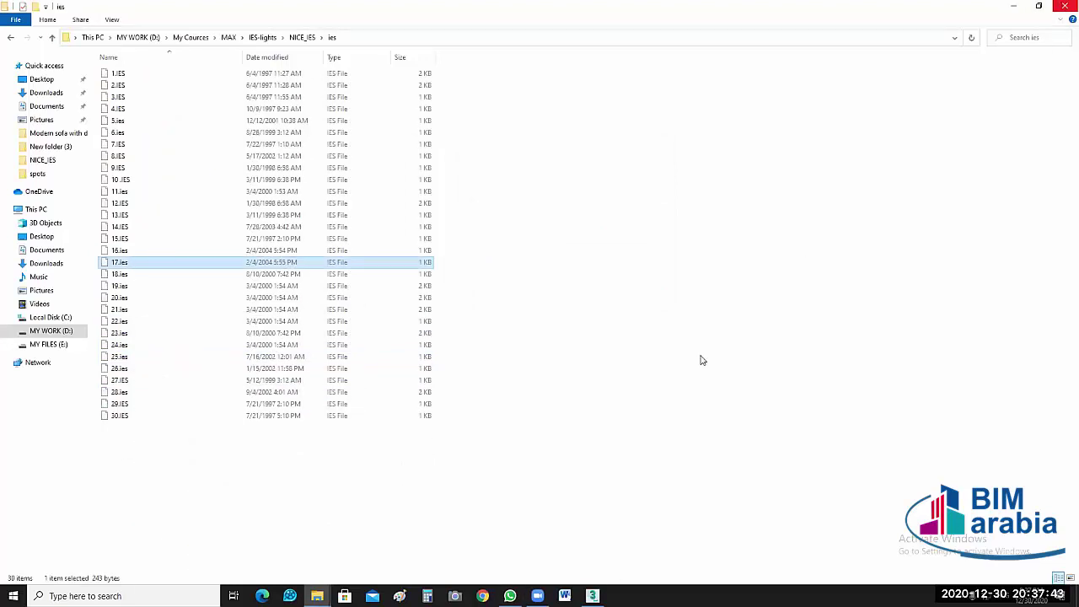
key(super+d)
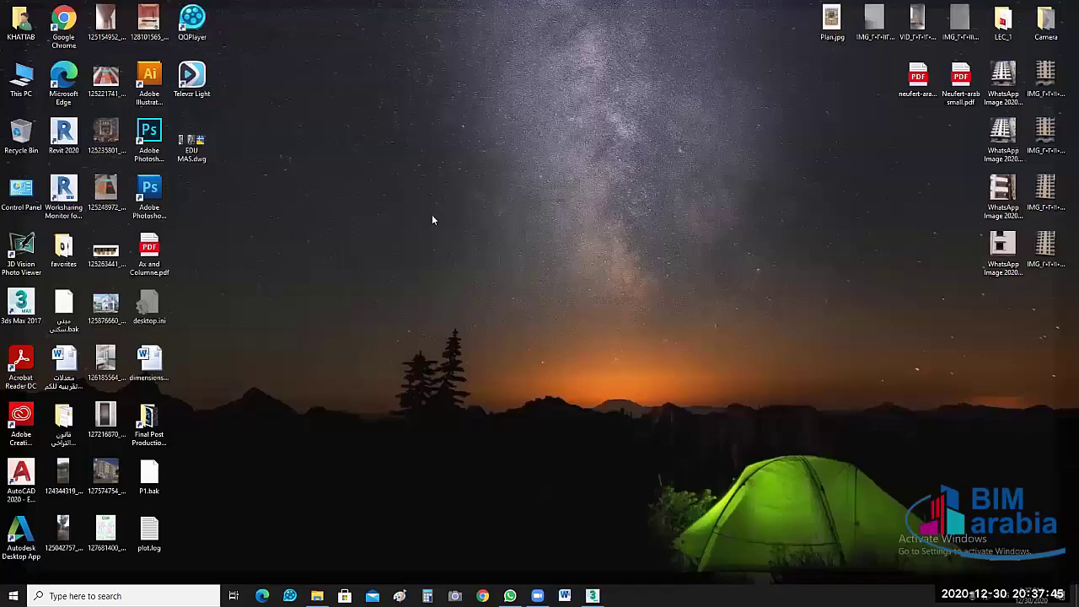
Step: Back in 3ds Max, open the selected spotlight group with Group > Open
key(alt+Tab)
click(93, 20)
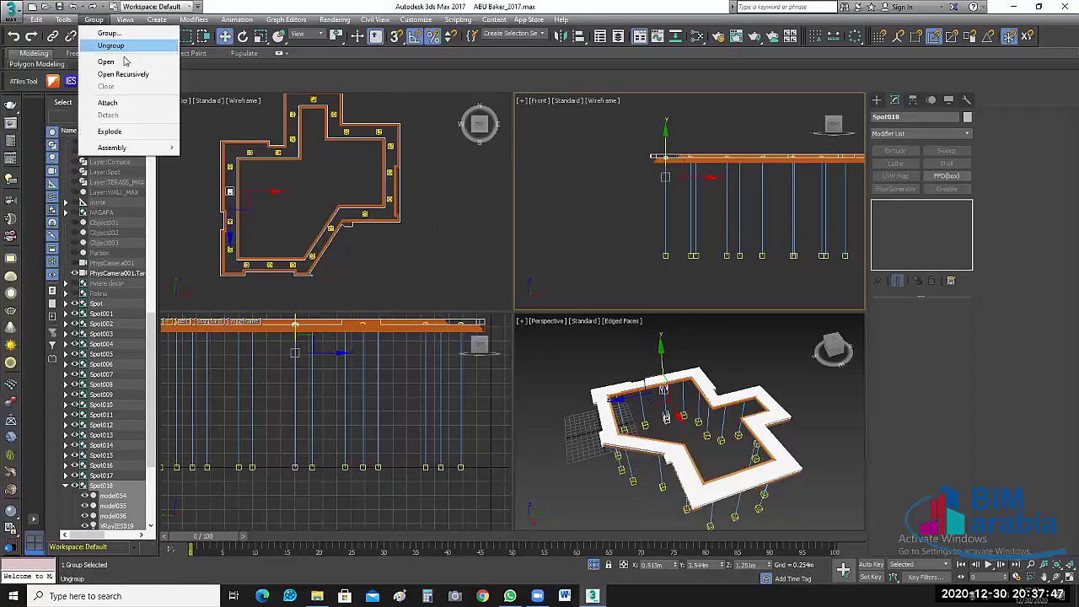
click(105, 62)
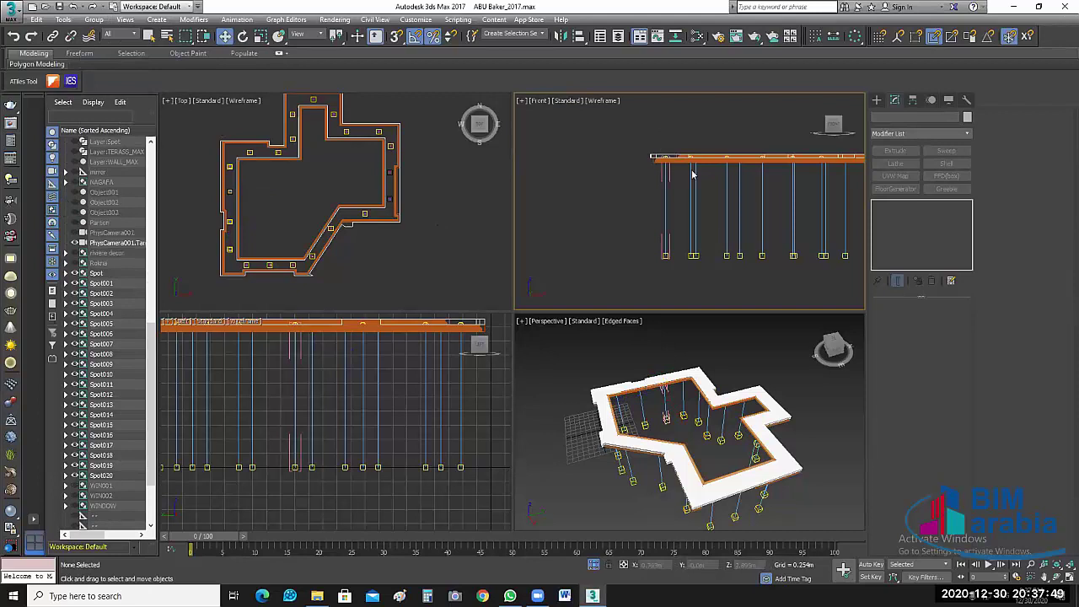
click(563, 121)
scroll(564, 121, up, 3)
scroll(563, 121, up, 3)
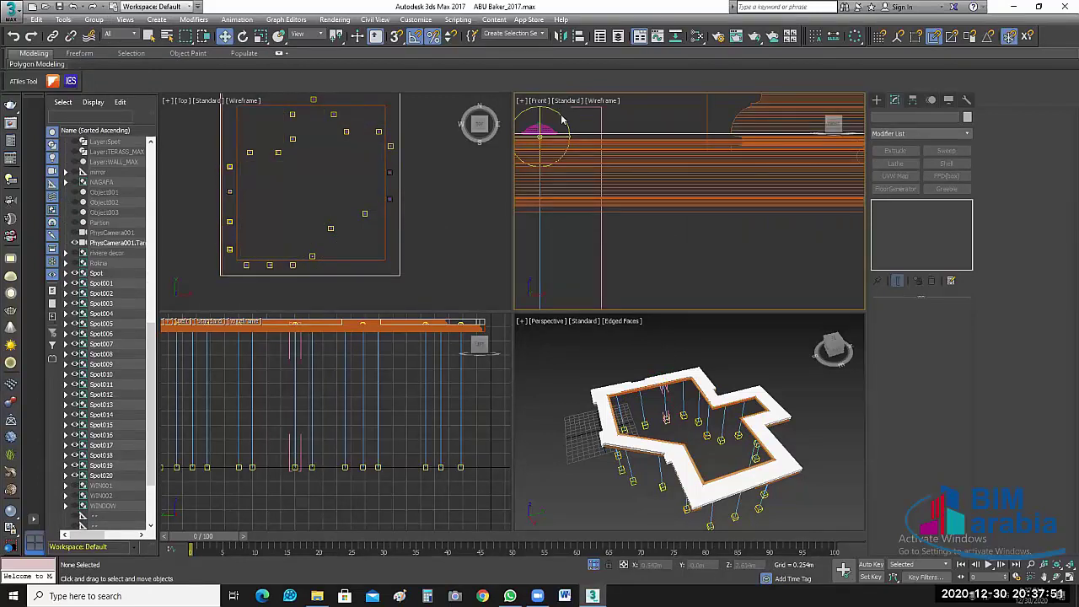
scroll(621, 135, down, 1)
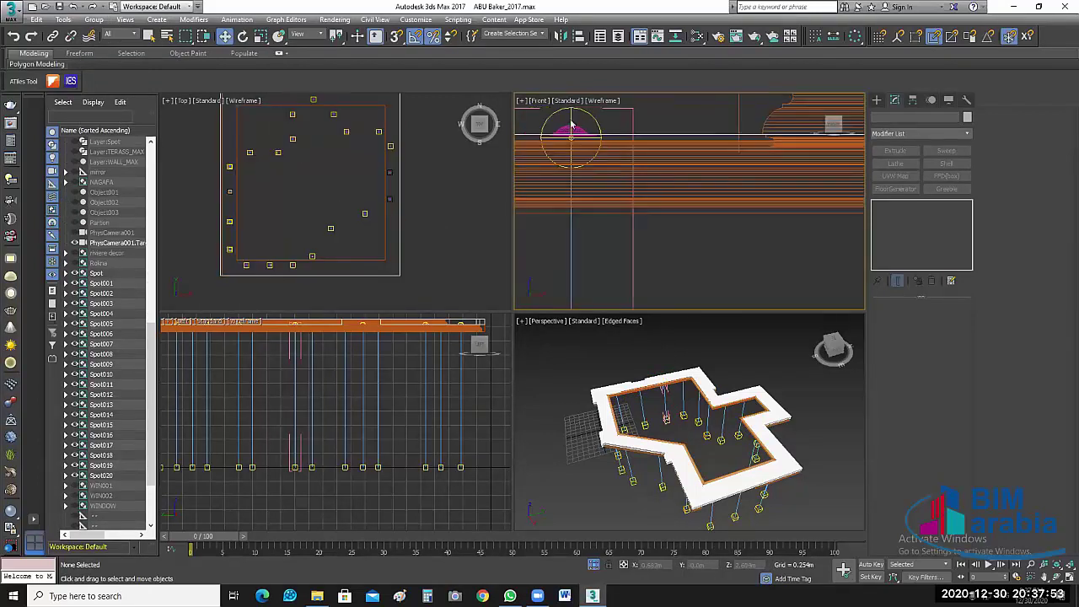
scroll(658, 194, down, 2)
scroll(671, 207, up, 1)
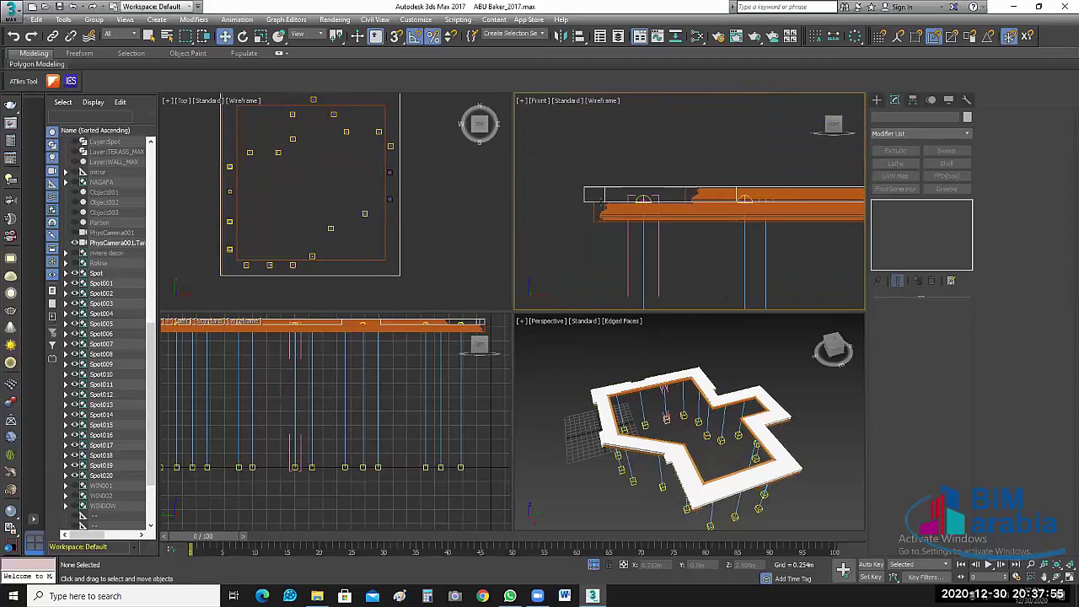
scroll(628, 190, up, 3)
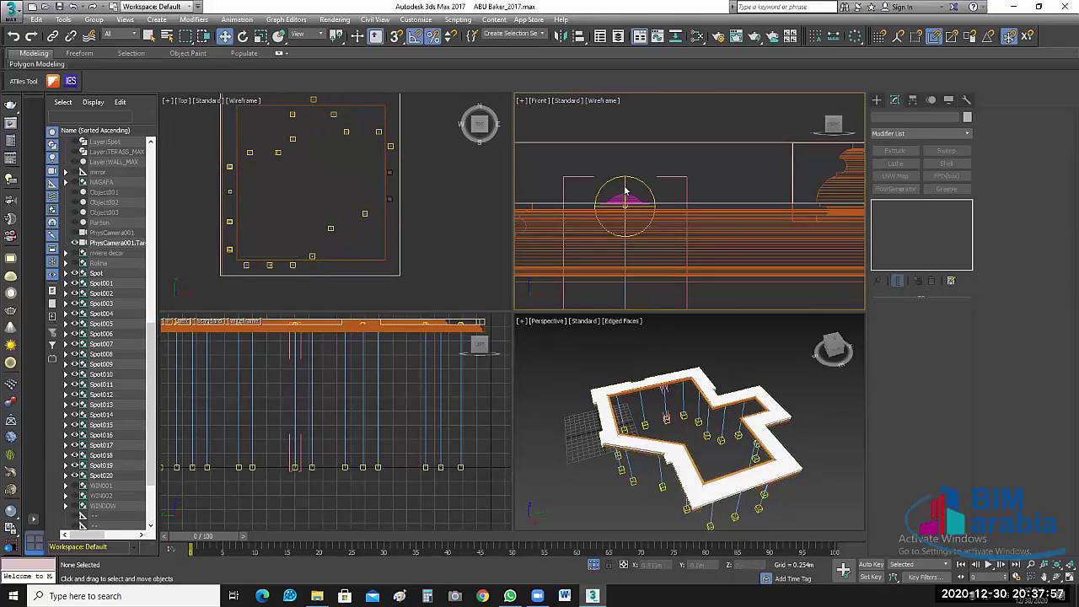
Step: Expand Spot in the Scene Explorer and select VRayIES001 and its target
click(67, 273)
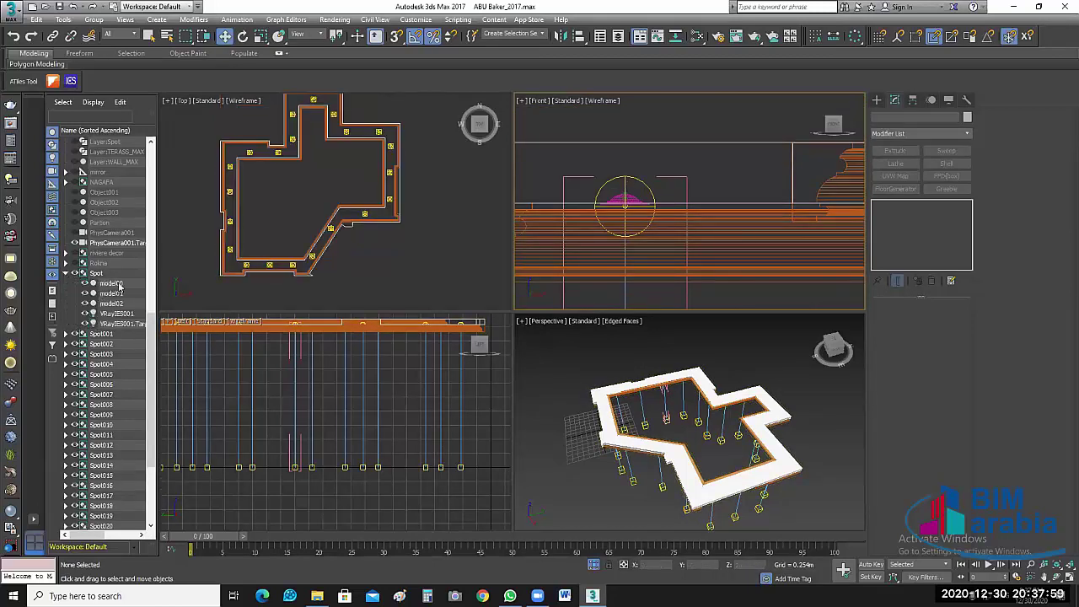
click(120, 314)
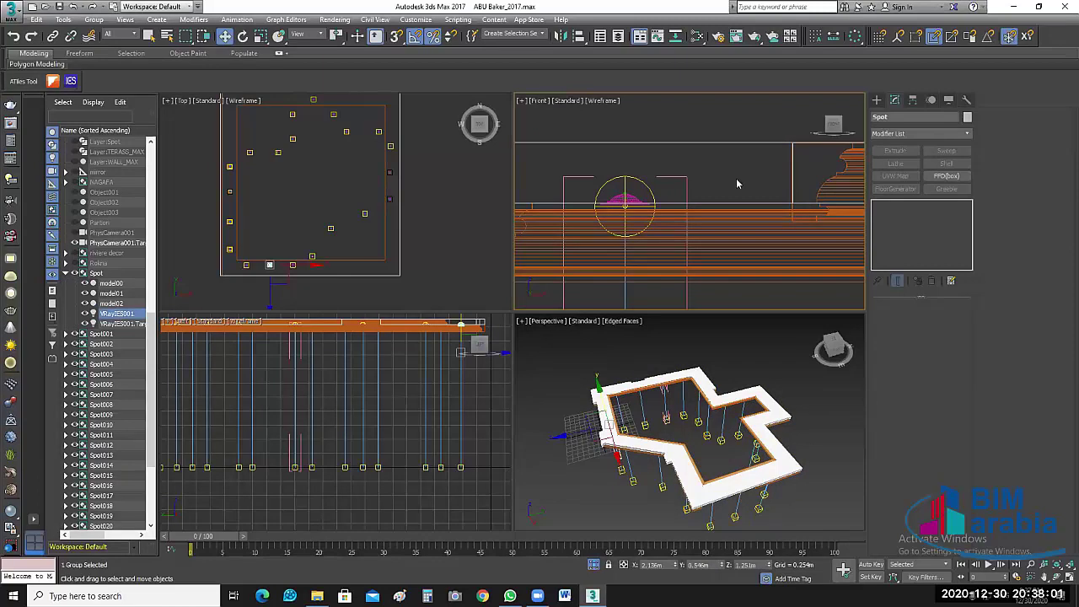
click(877, 101)
click(894, 100)
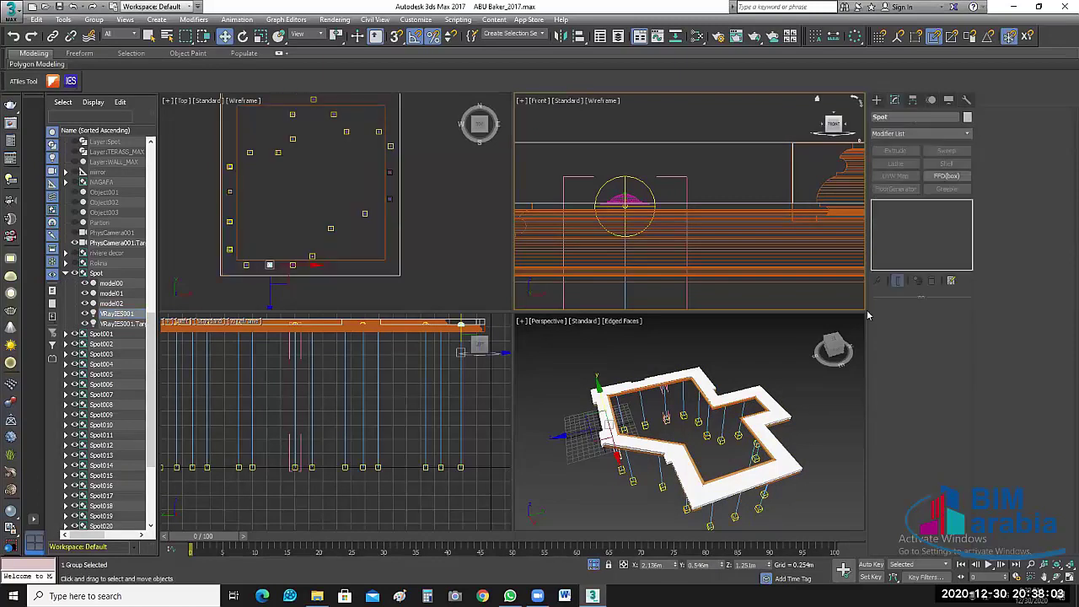
ctrl+click(120, 324)
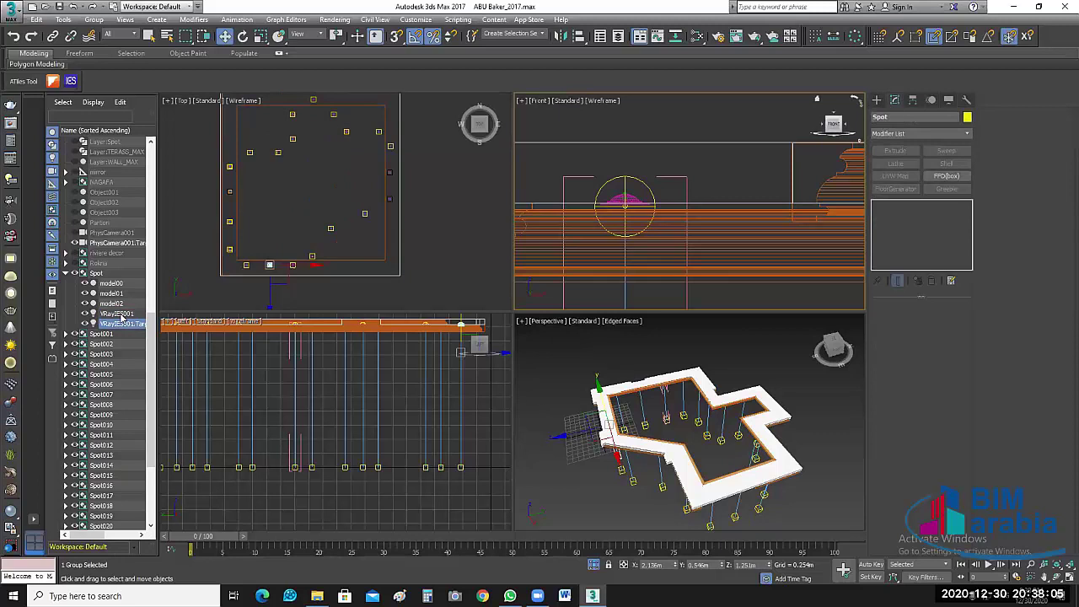
click(452, 227)
Step: Select the Spot020 fixture and close its group again
click(626, 197)
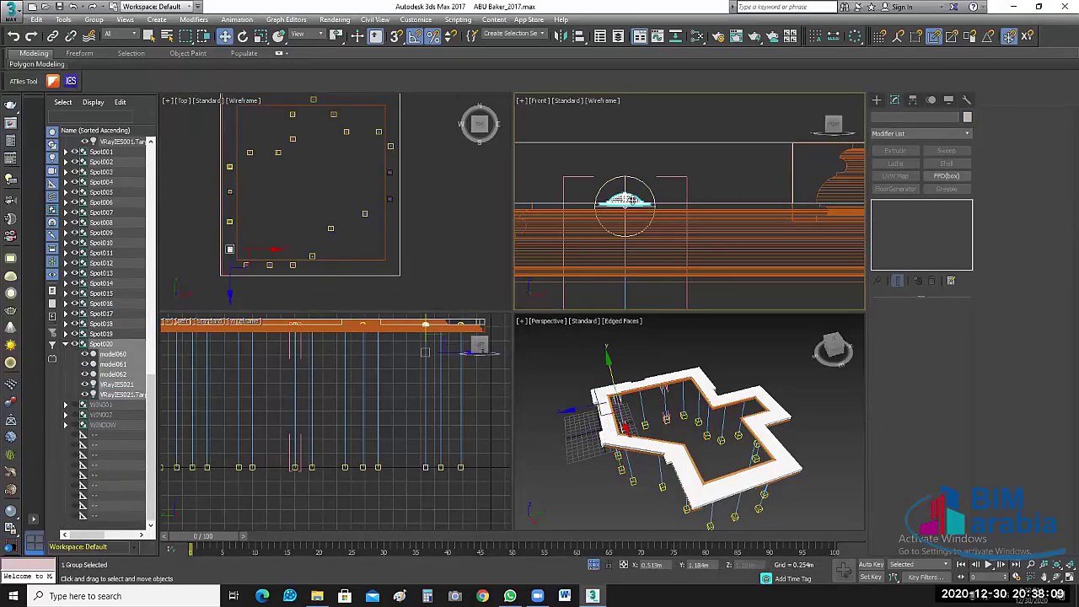
click(95, 21)
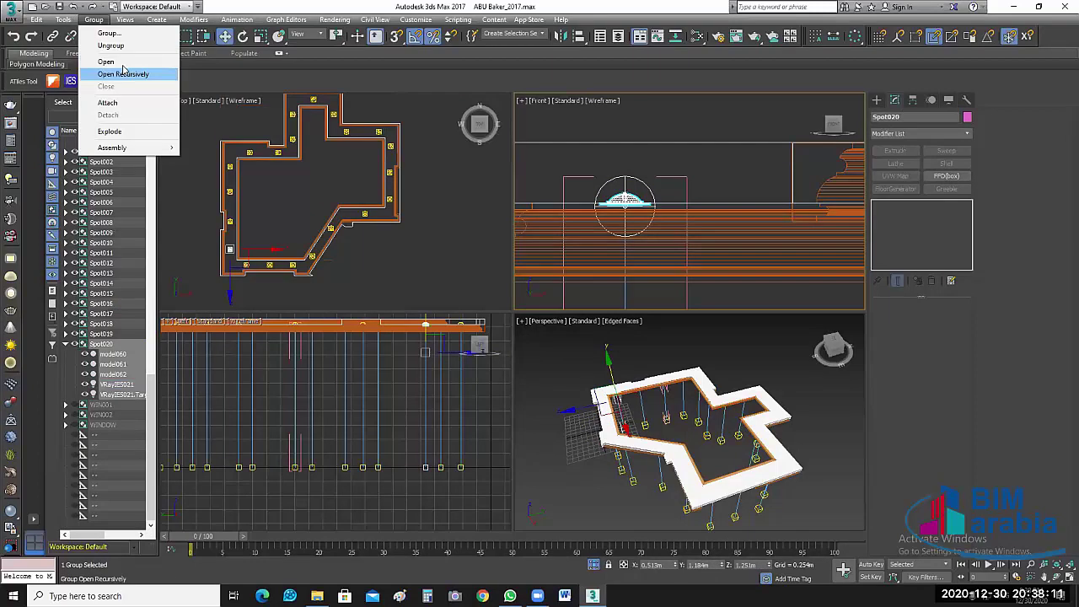
click(663, 128)
click(689, 172)
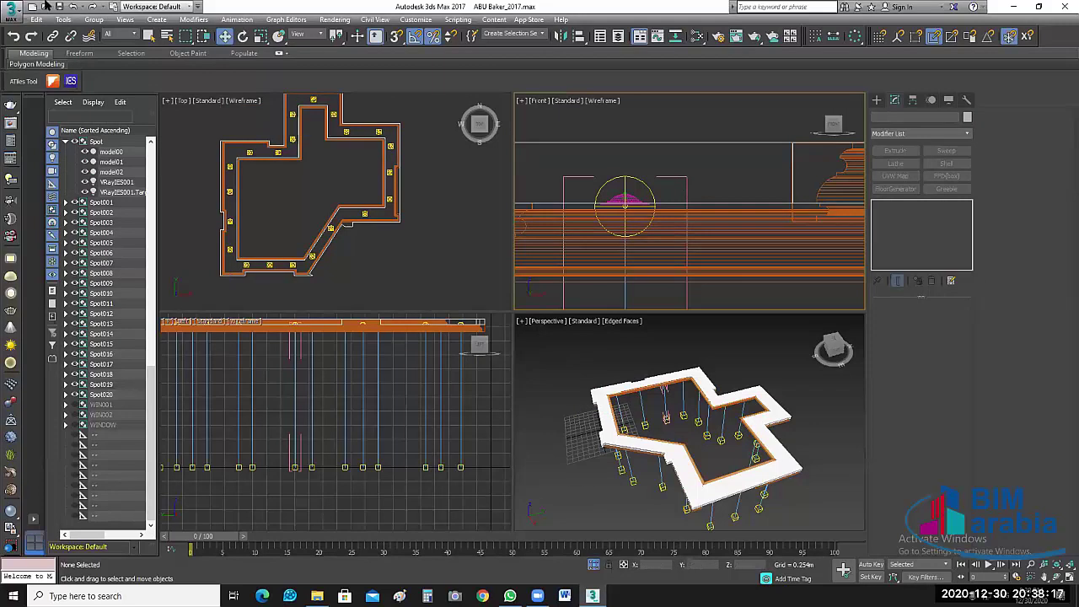
Step: Select the Spot018 fixture and close its open group
click(93, 20)
click(426, 238)
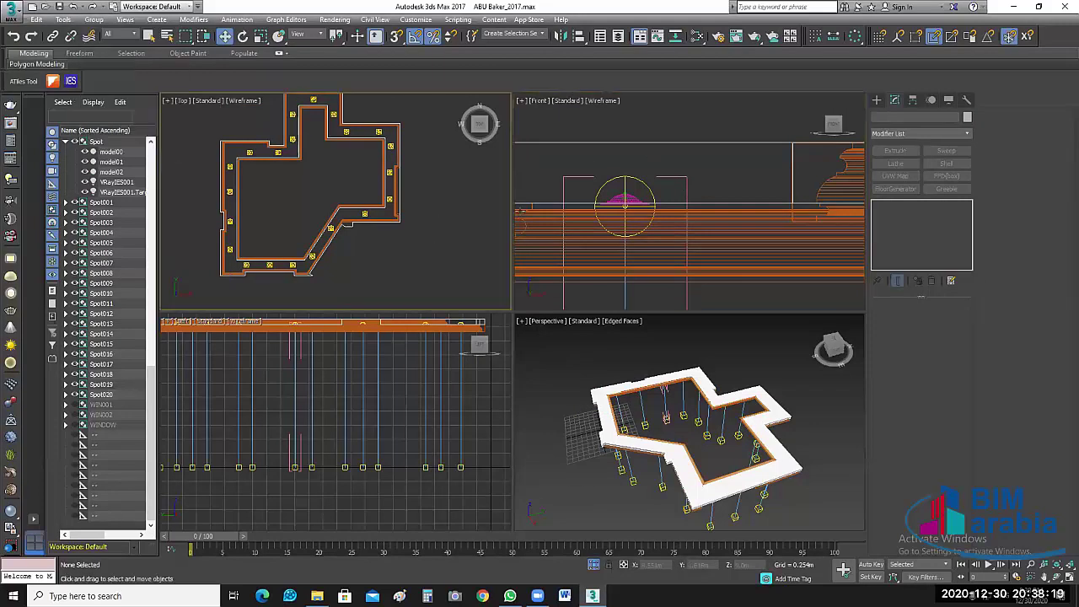
click(687, 194)
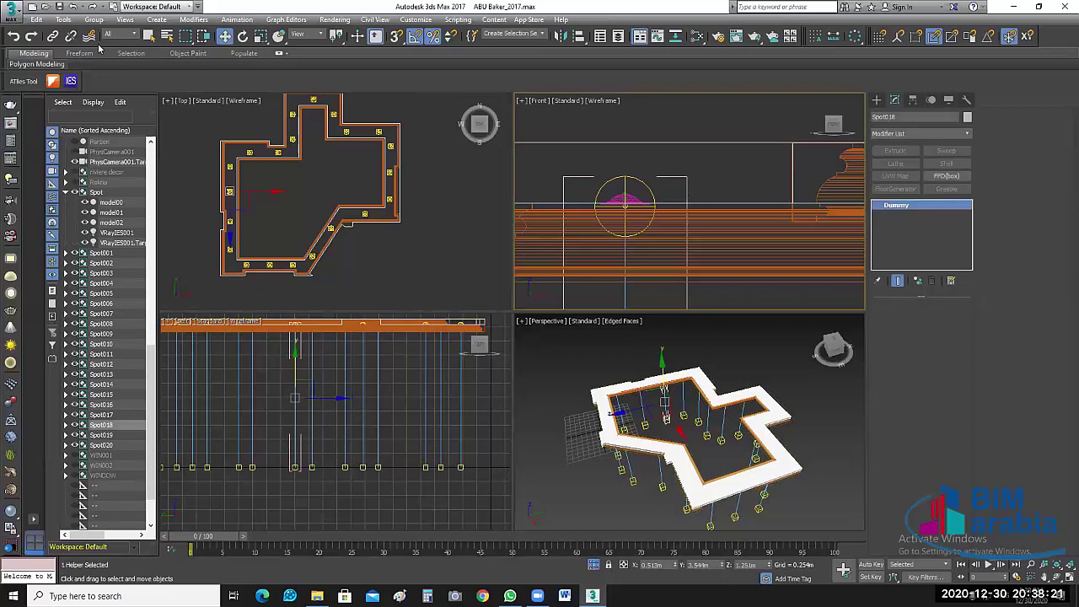
click(63, 19)
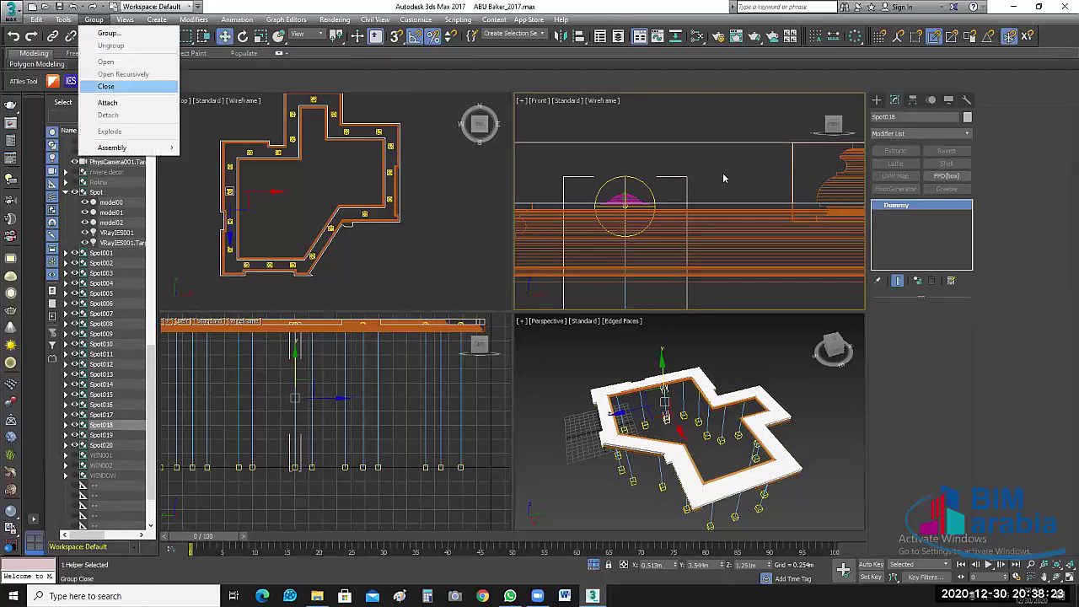
key(Return)
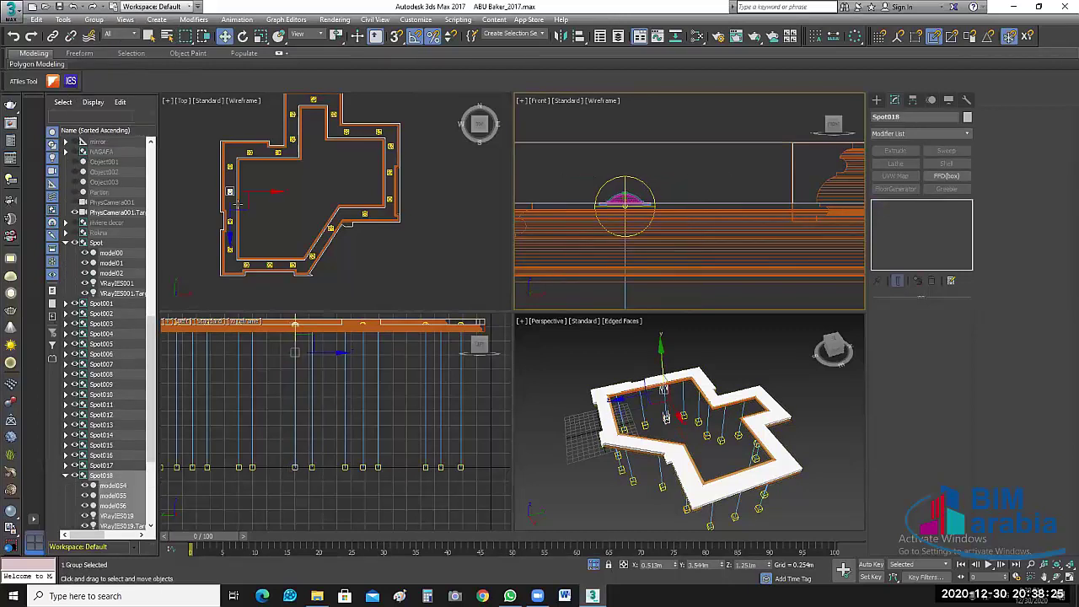
scroll(239, 205, up, 3)
scroll(238, 205, up, 2)
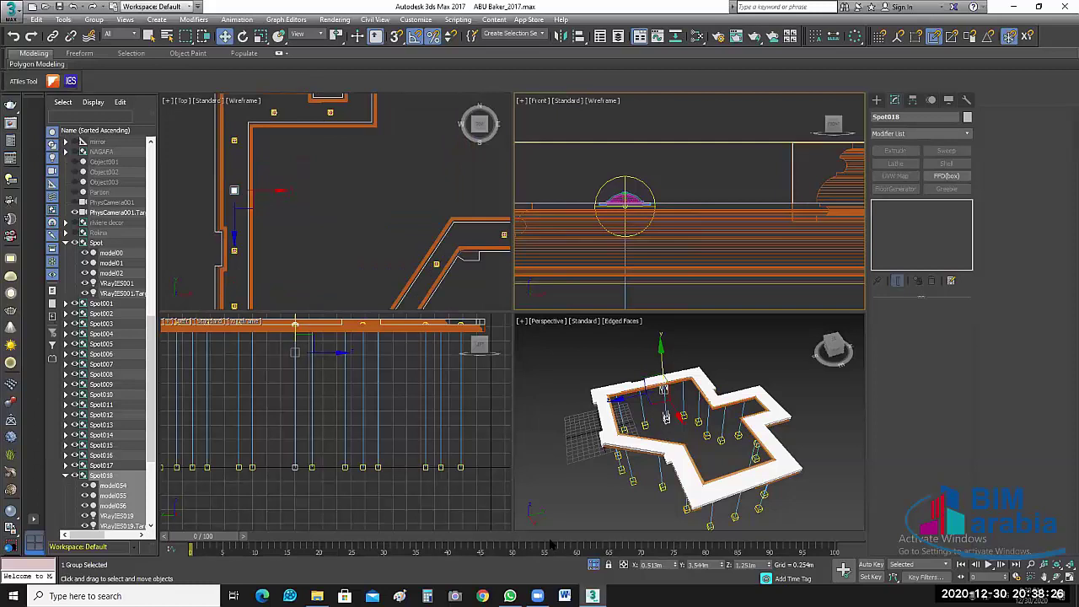
Step: Toggle Isolate Selection off and back on so only the spotlight shows
click(593, 565)
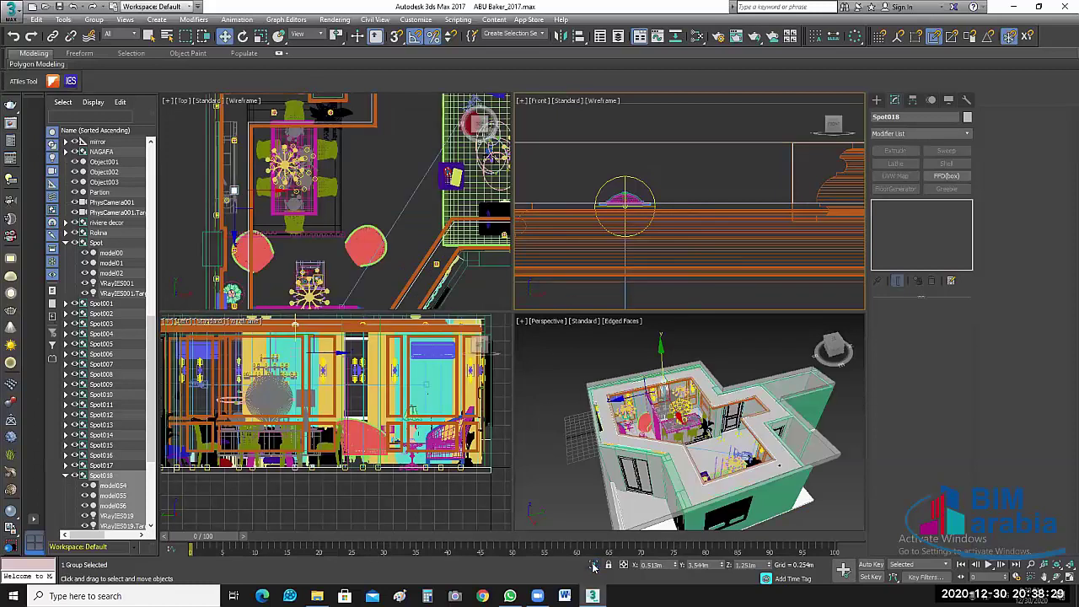
click(593, 565)
click(726, 118)
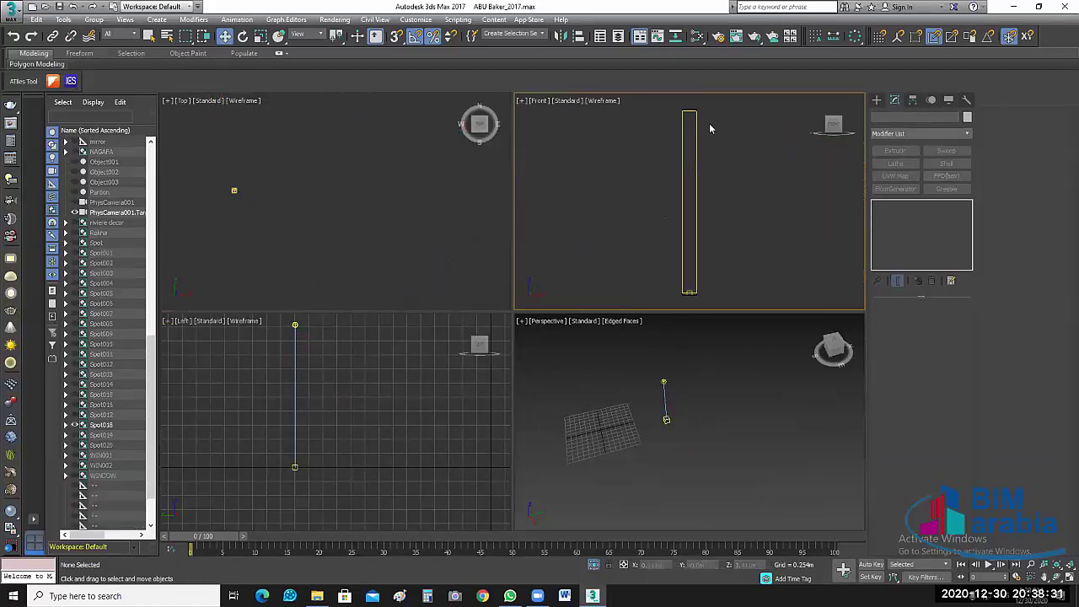
middle_drag(709, 123, 637, 279)
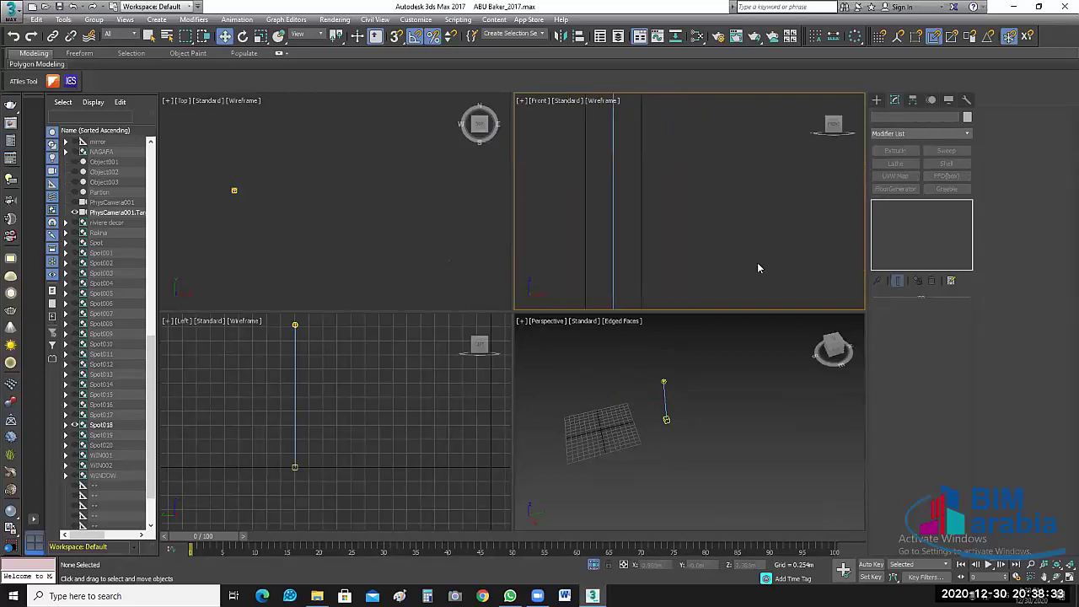
Step: Select the Spot018 group, open it, and select its VRayIES019 light
key(ctrl+a)
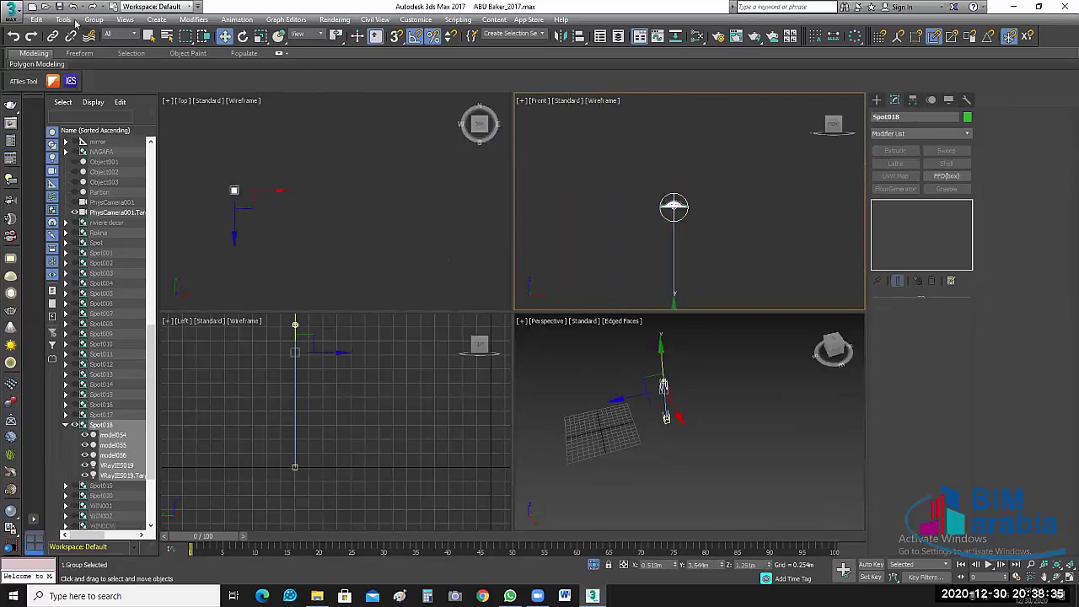
click(93, 20)
click(123, 63)
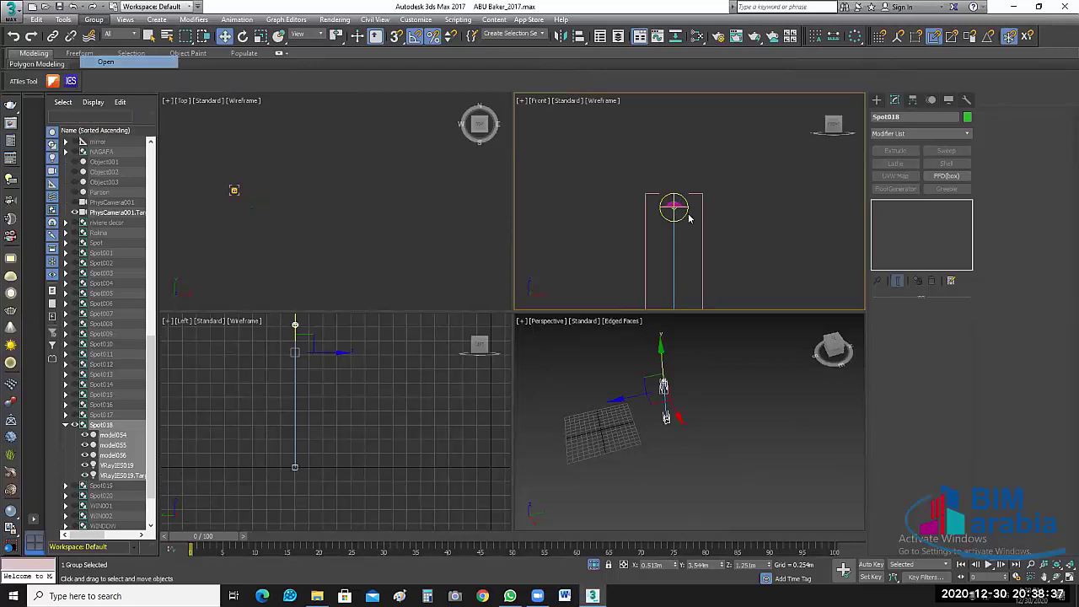
scroll(680, 224, up, 3)
click(645, 245)
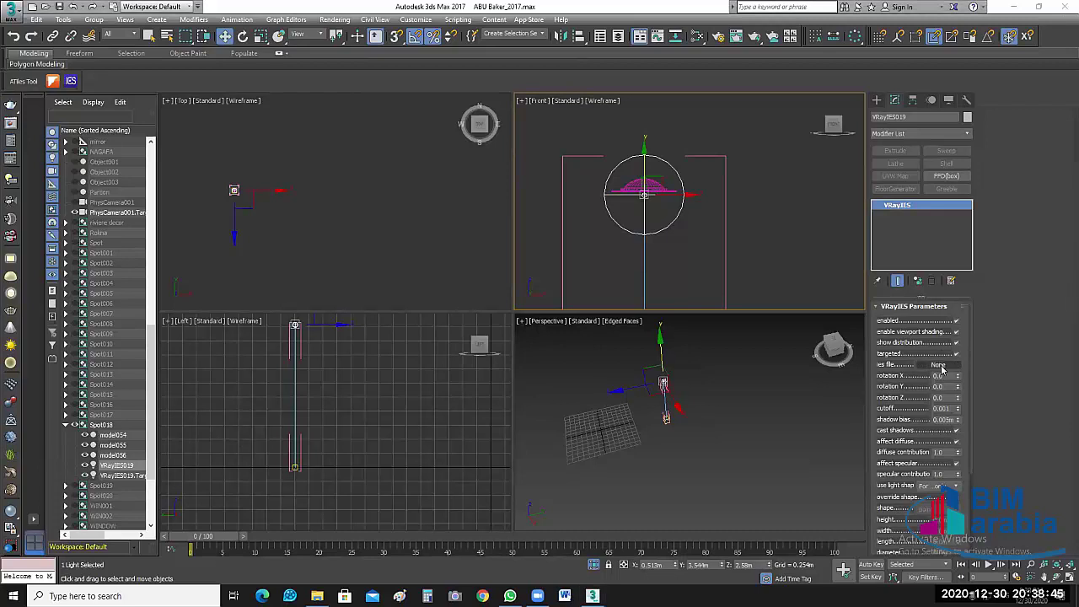
Step: Load 17.ies from D:\BIM ARABIA\BIM ARABIA PROGECT as VRayIES019's IES file
click(940, 365)
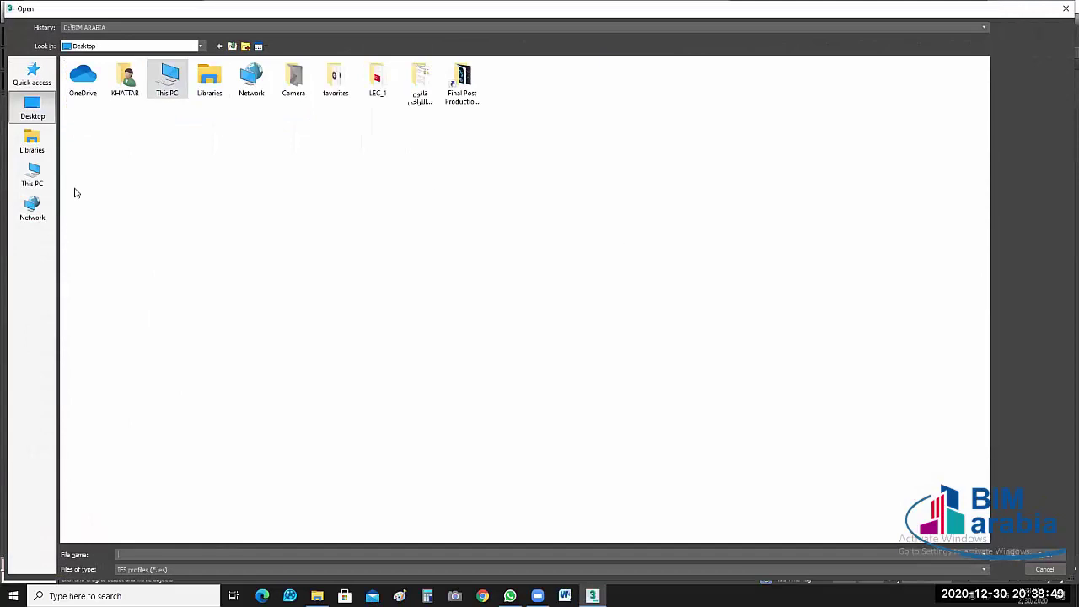
click(32, 176)
double_click(261, 135)
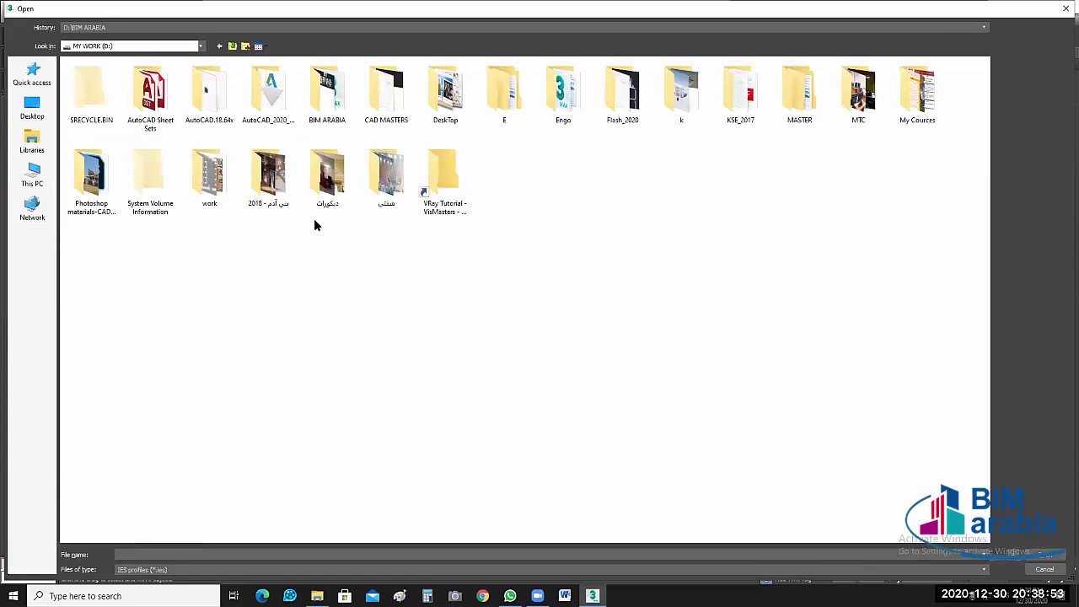
double_click(341, 118)
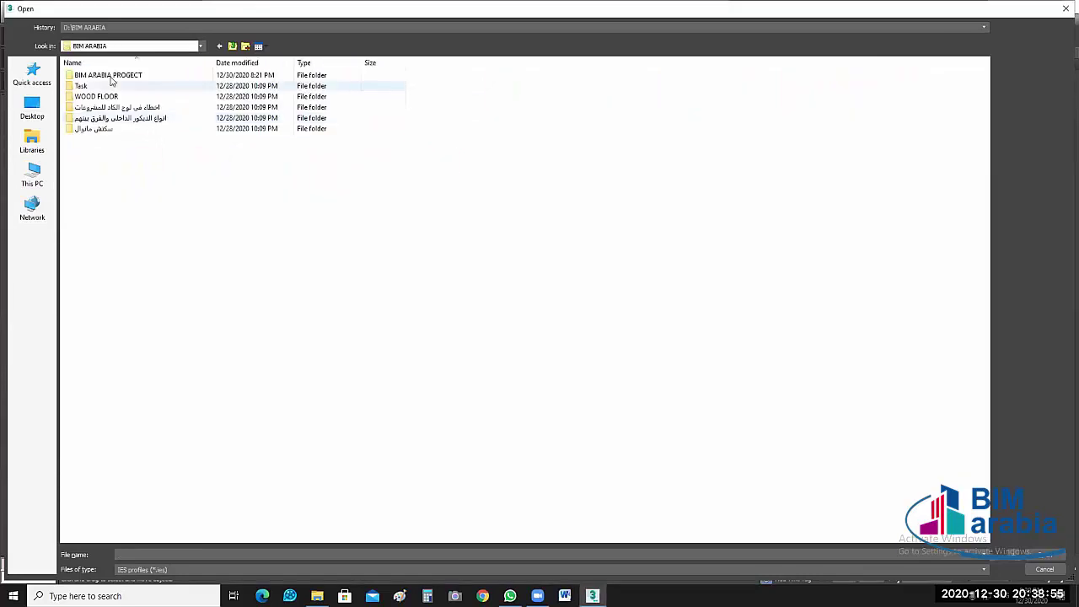
double_click(111, 77)
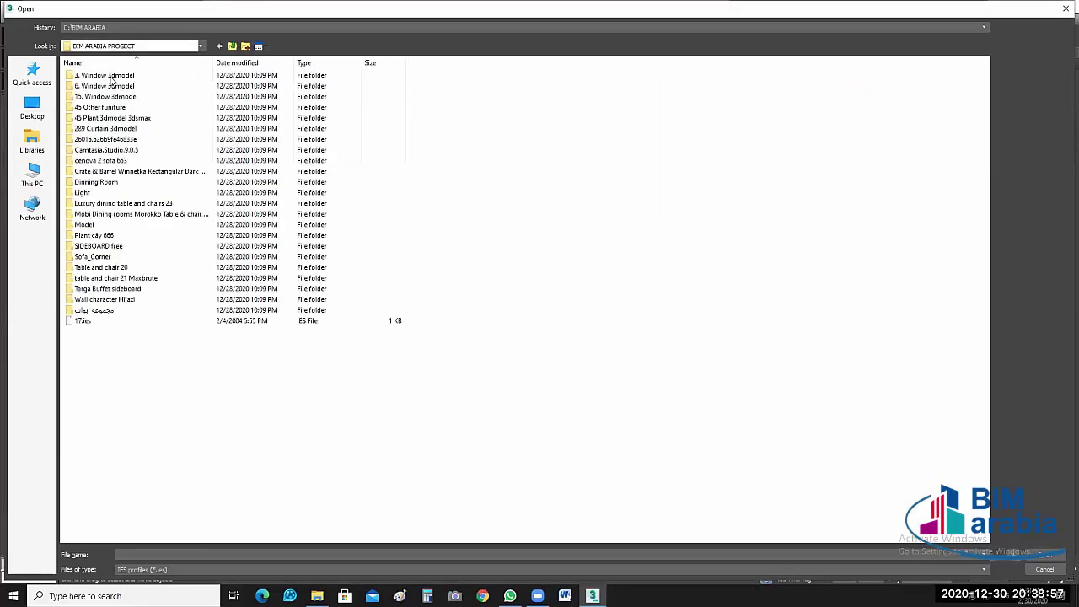
click(83, 320)
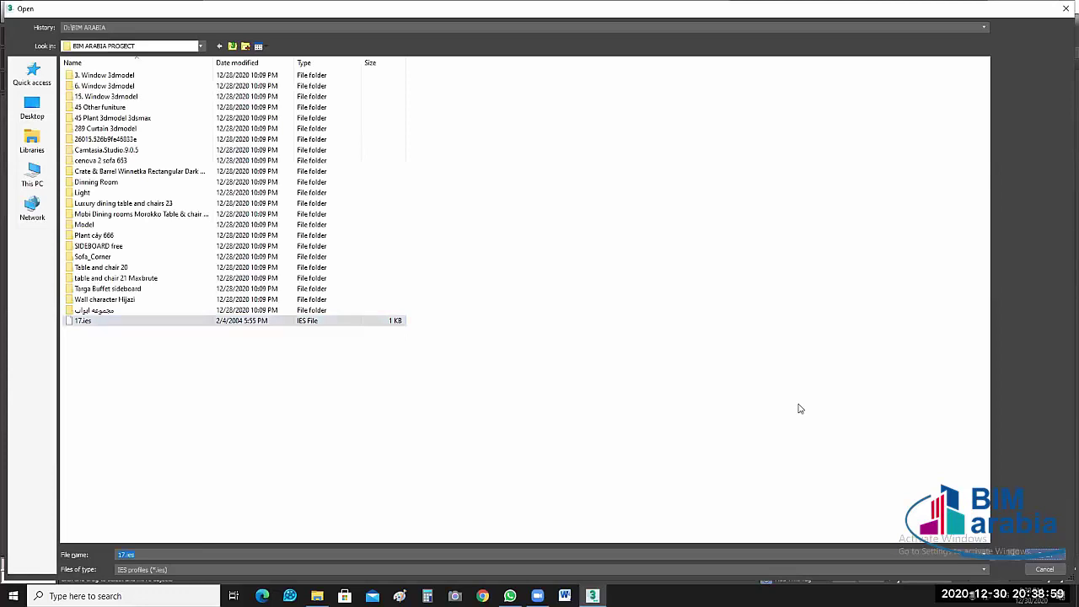
key(Return)
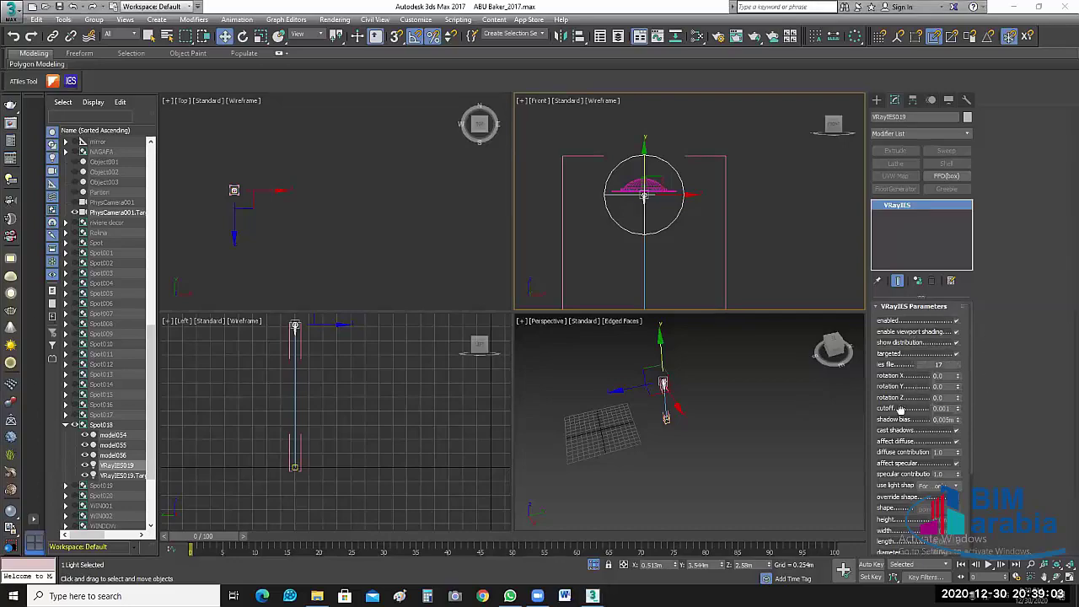
Step: Switch the IES light's colour mode to Temperature and set it to 4000
scroll(900, 409, down, 2)
scroll(927, 431, down, 2)
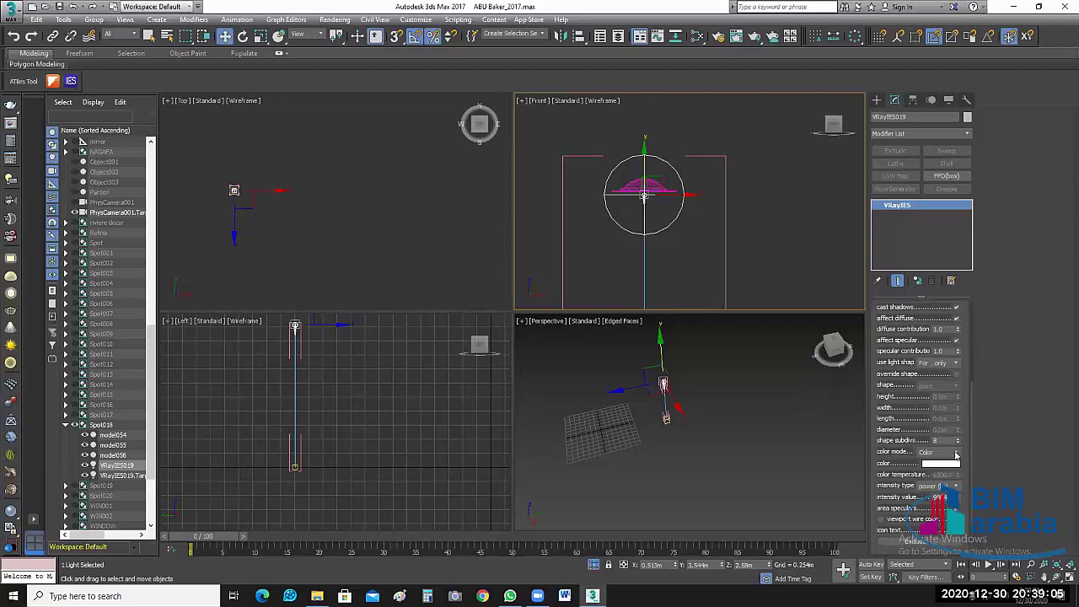
click(956, 456)
click(940, 472)
click(954, 476)
text(4000)
key(Return)
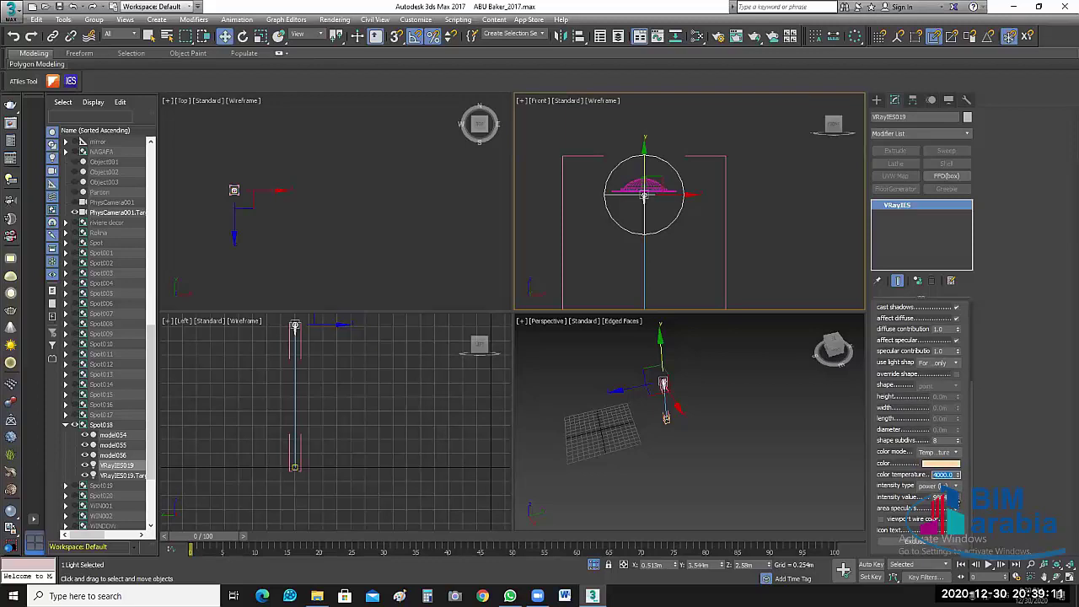
key(Tab)
Step: Close the light group and exit isolation to show the whole scene
click(93, 20)
click(105, 86)
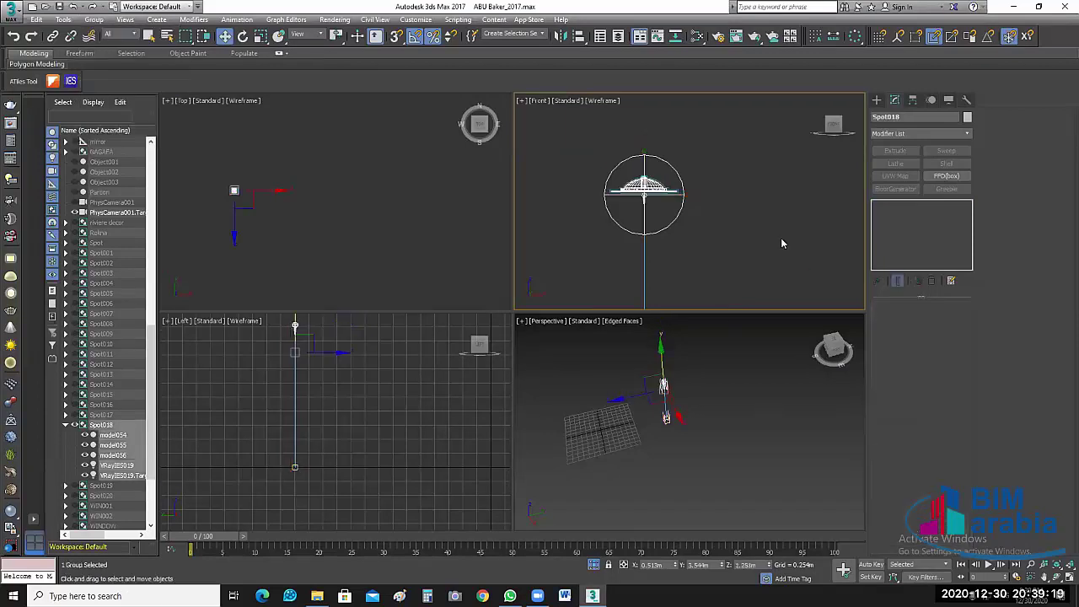
click(595, 567)
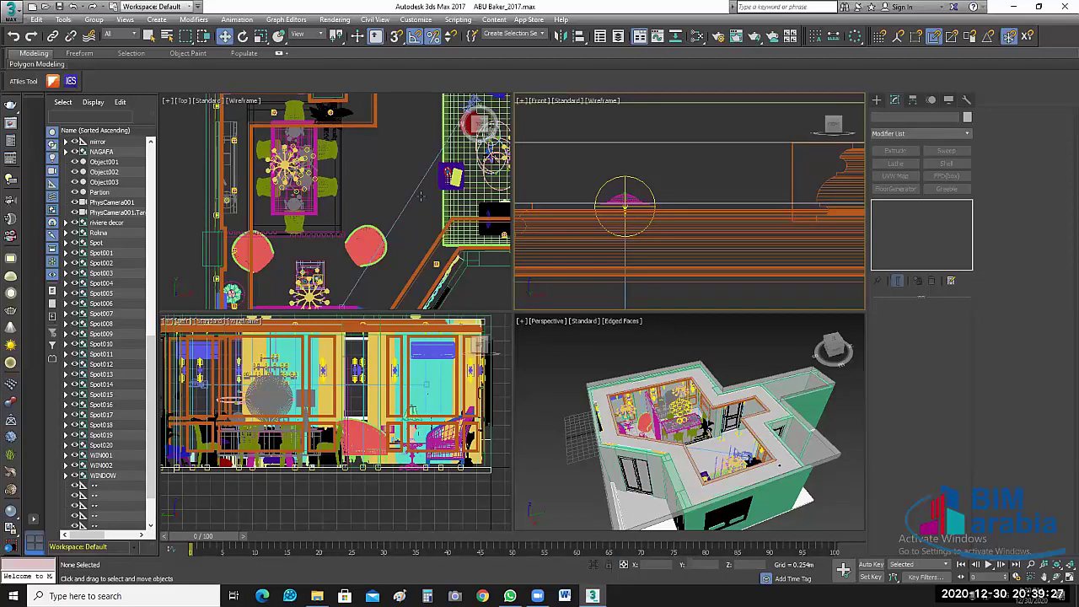
click(374, 226)
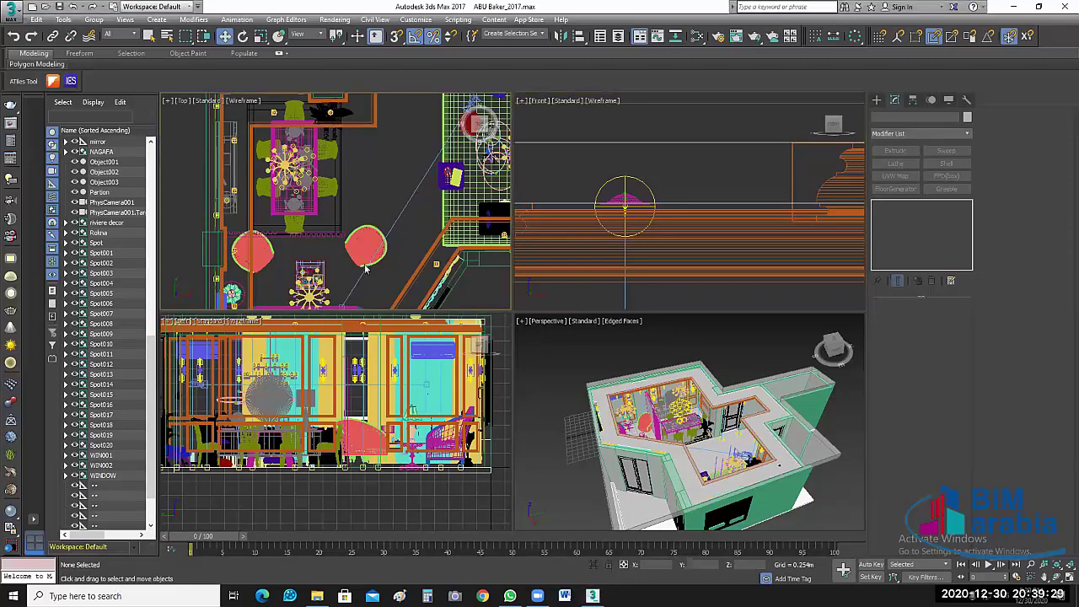
key(shift+g)
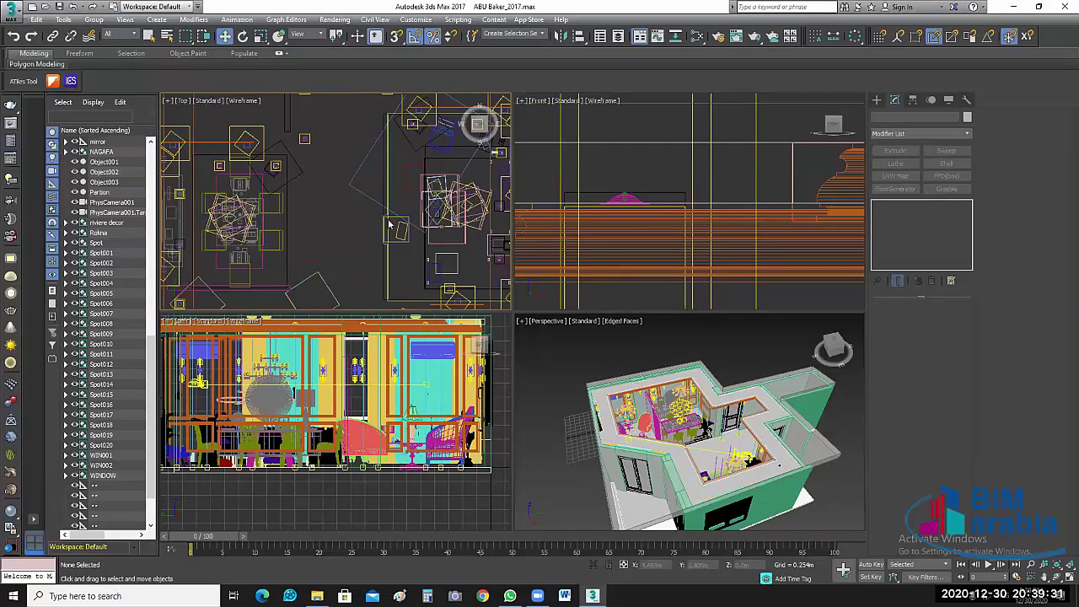
middle_drag(361, 261, 399, 197)
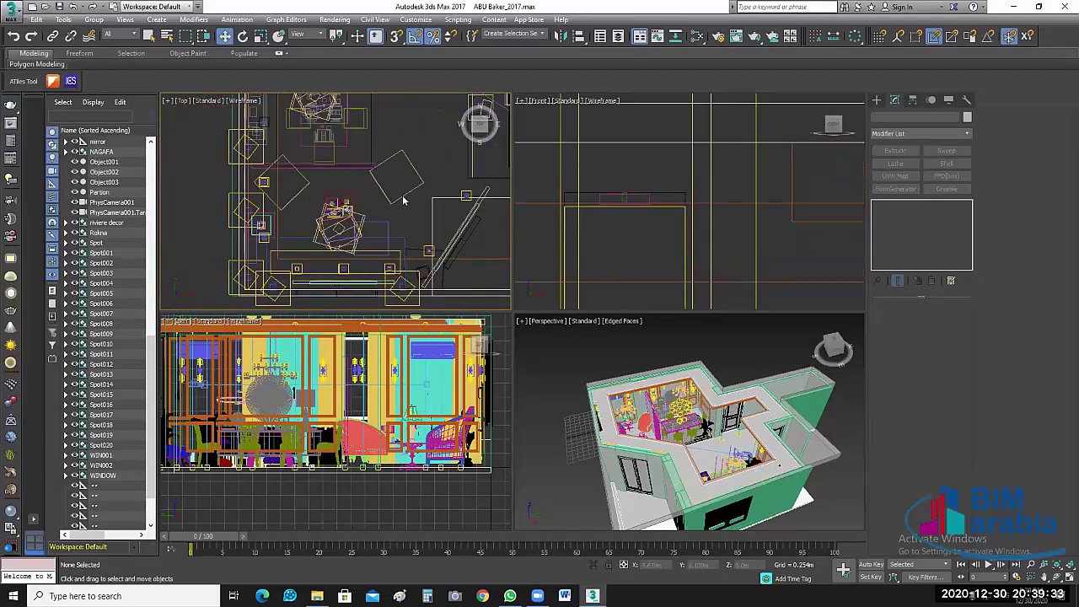
scroll(399, 197, up, 2)
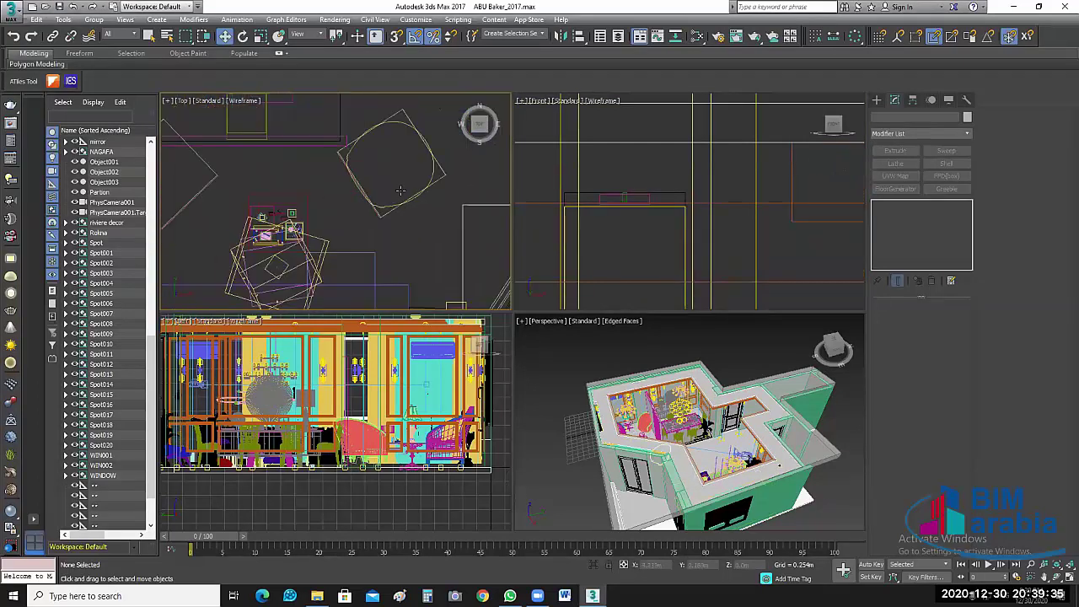
scroll(389, 183, down, 1)
click(390, 183)
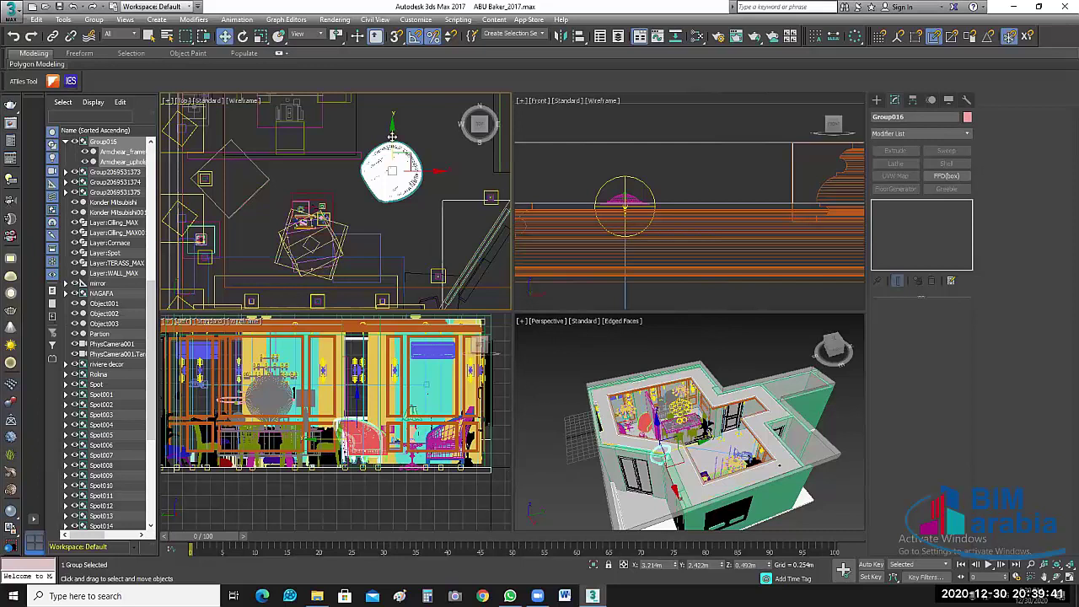
drag(392, 140, 392, 149)
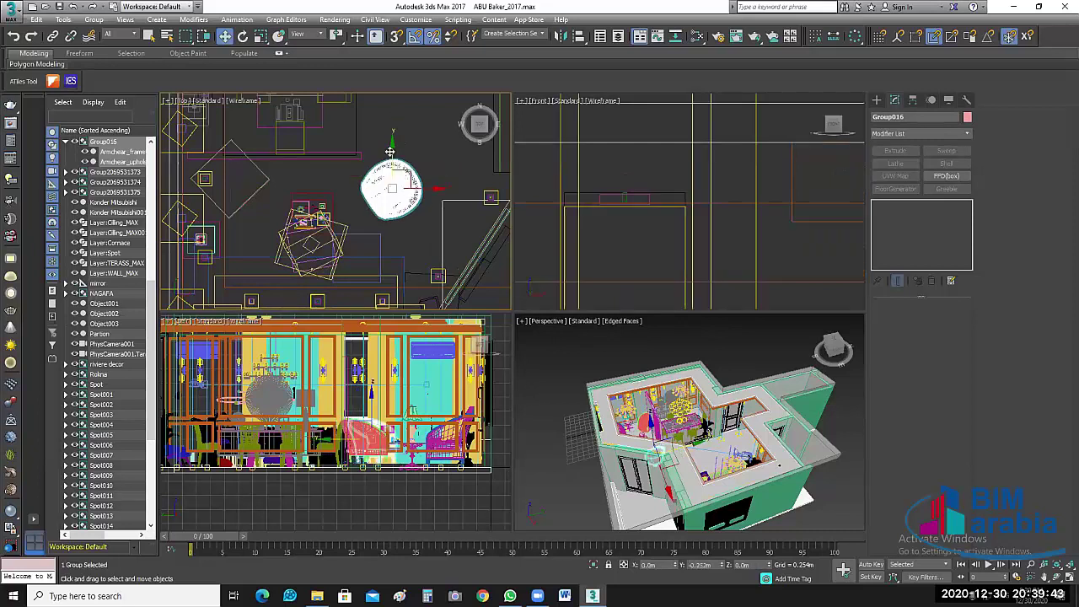
key(ctrl+z)
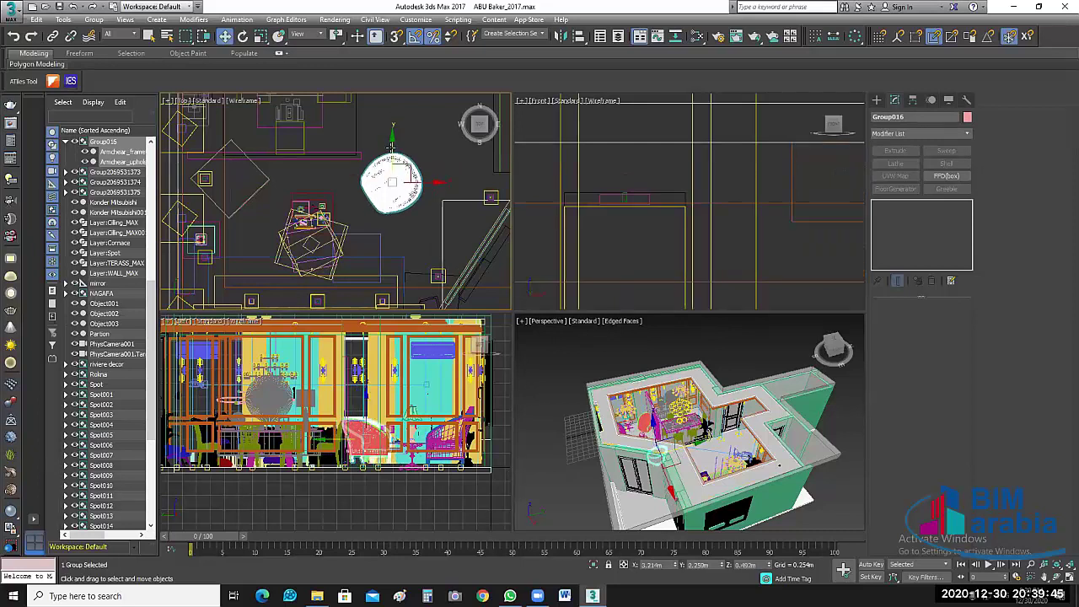
click(228, 149)
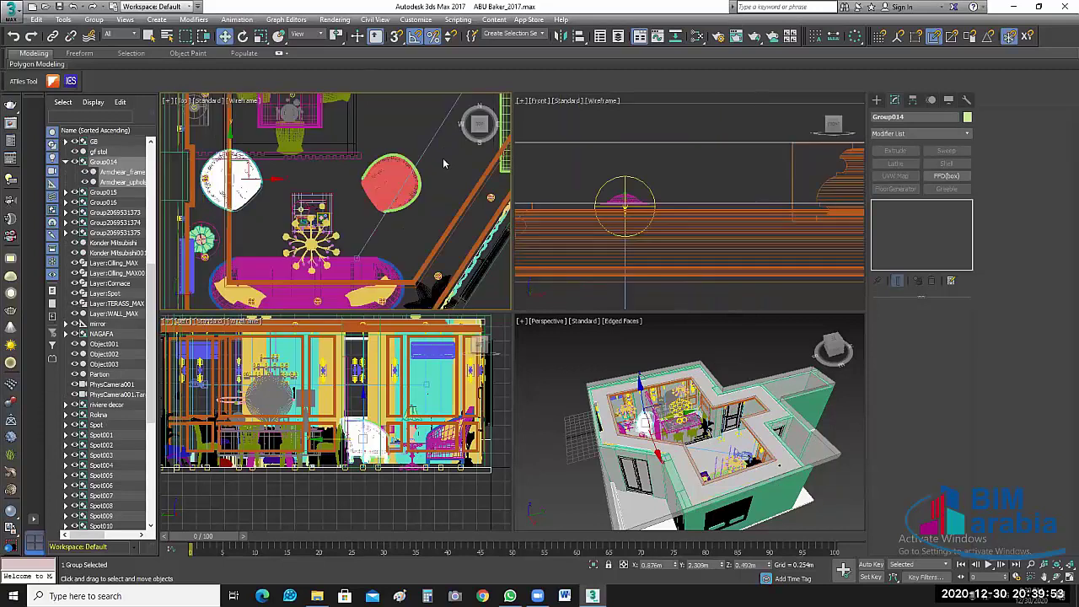
click(723, 300)
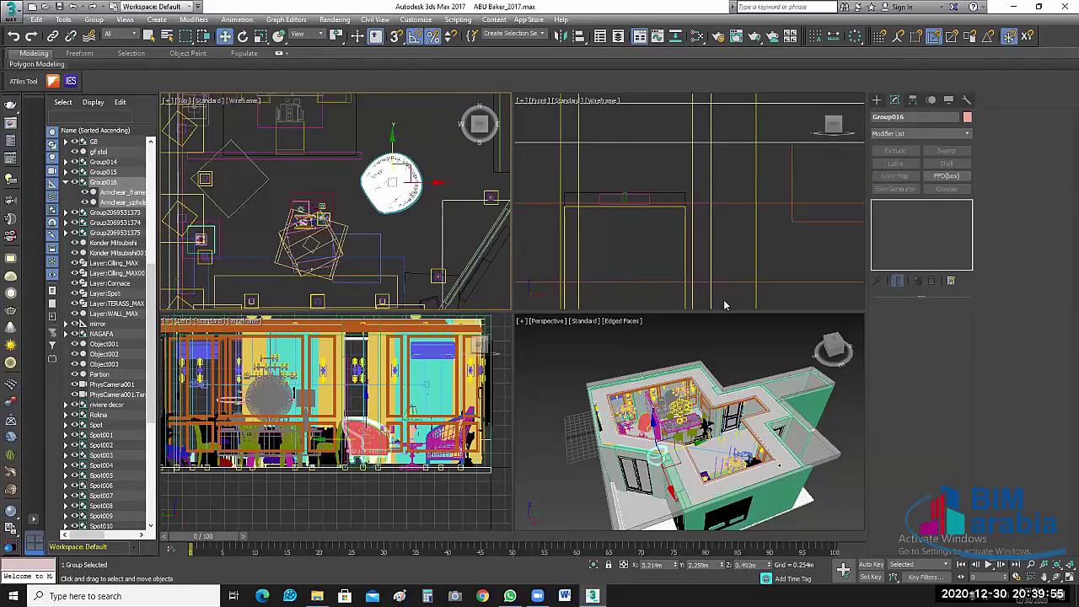
click(750, 377)
click(806, 485)
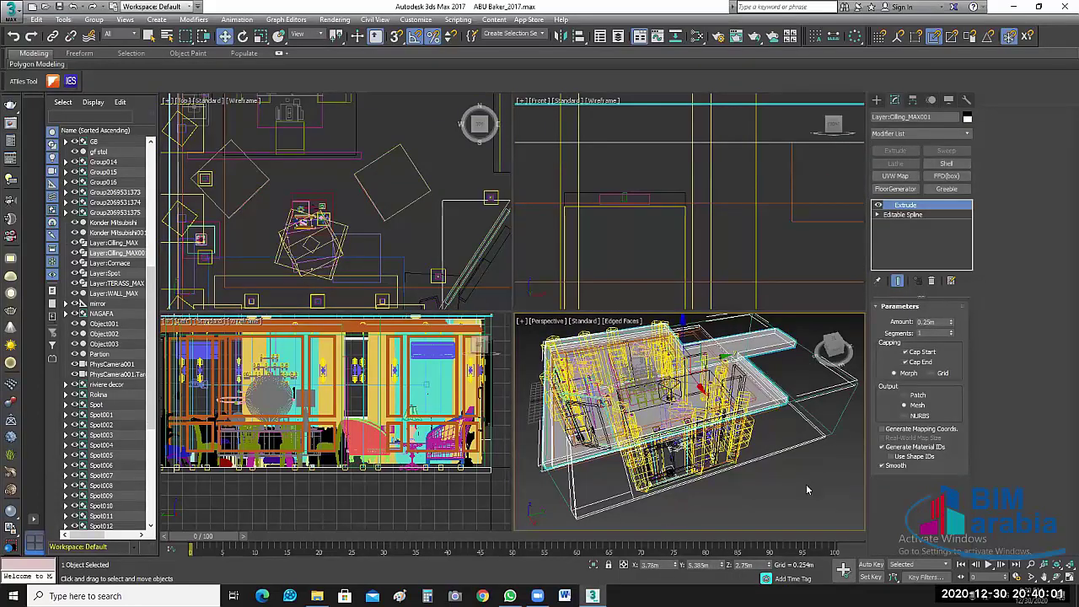
Step: Clear the selection and save the scene file
key(z)
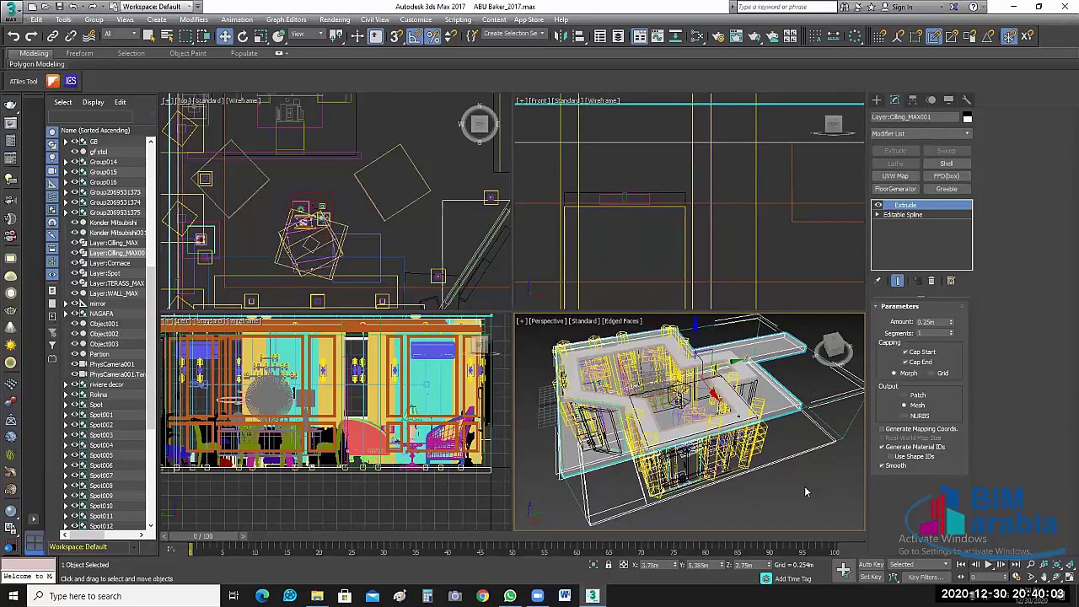
click(797, 491)
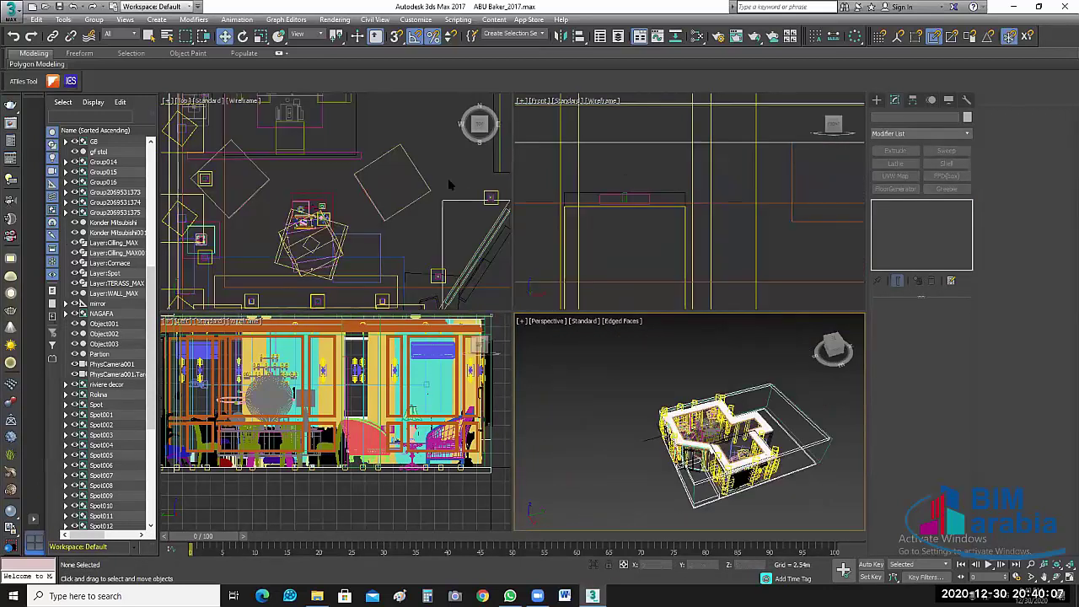
scroll(456, 230, down, 5)
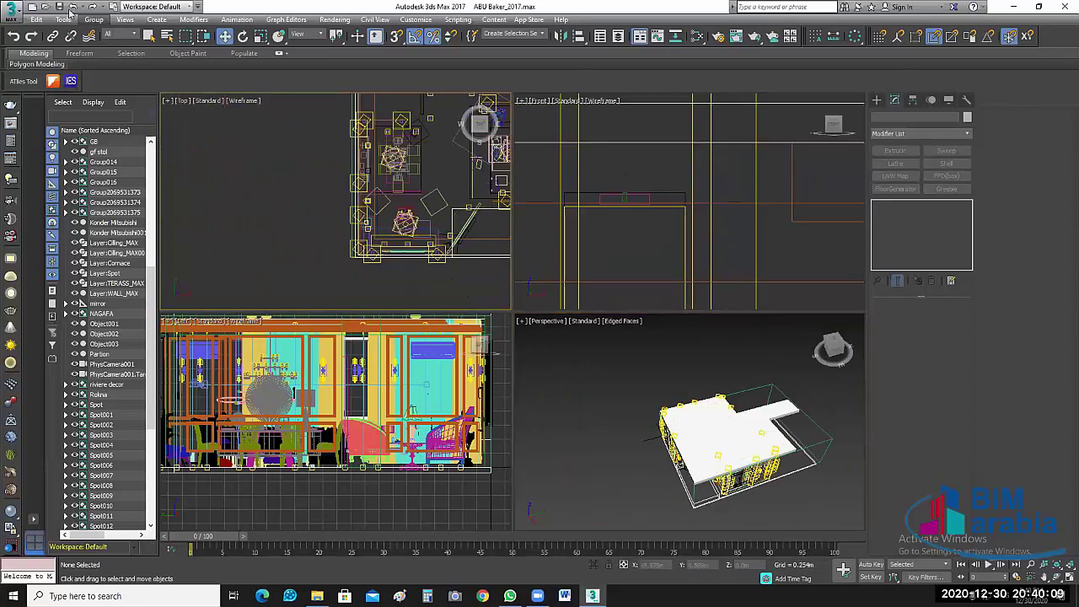
key(ctrl+s)
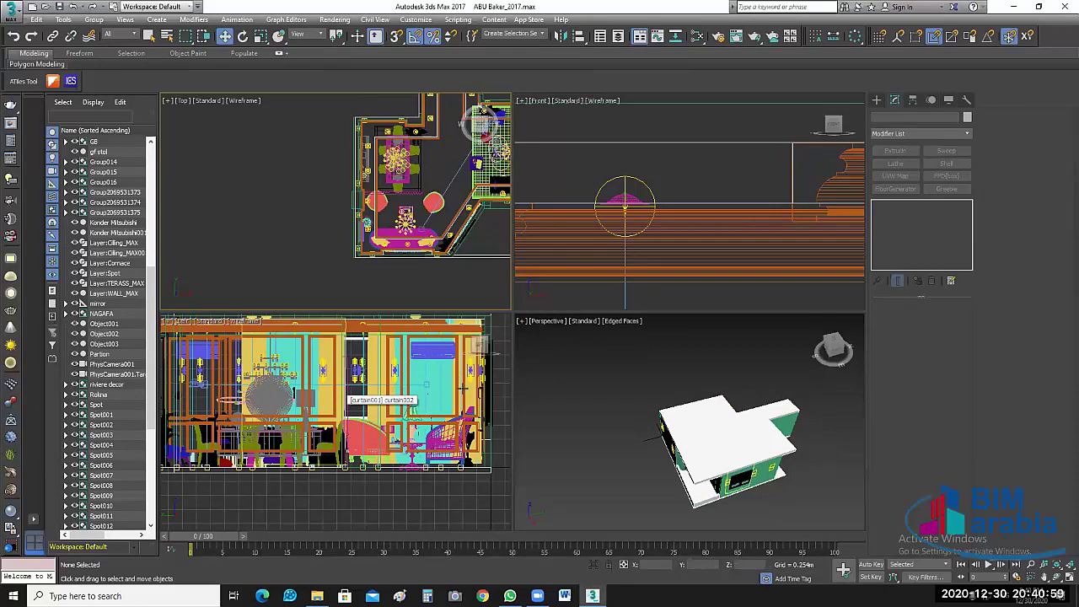
Step: Zoom extents on the floor plan and maximize the Top viewport with Alt+W
scroll(426, 386, up, 5)
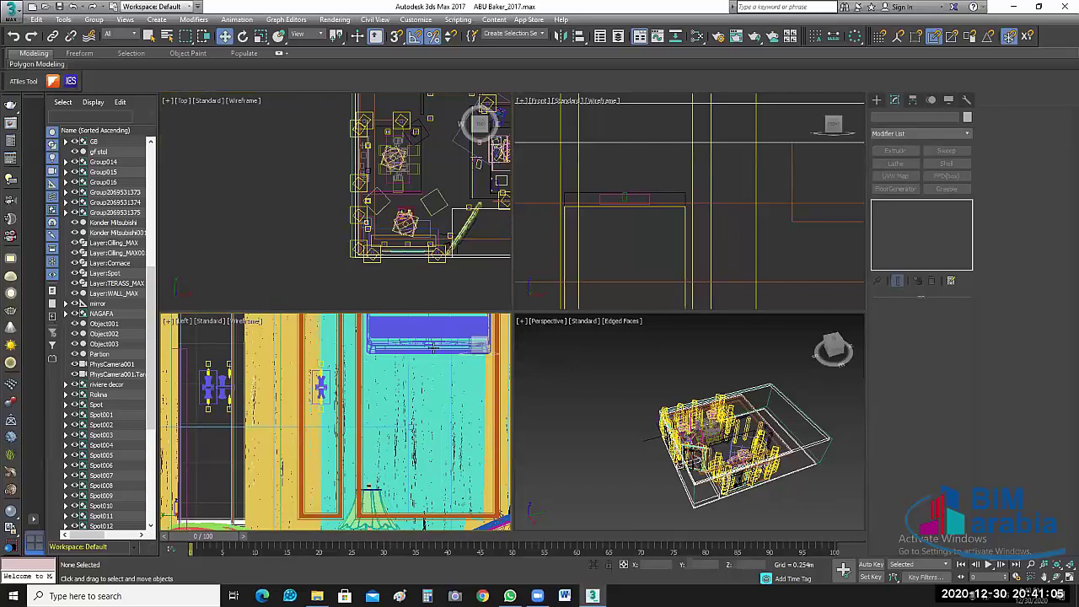
click(424, 349)
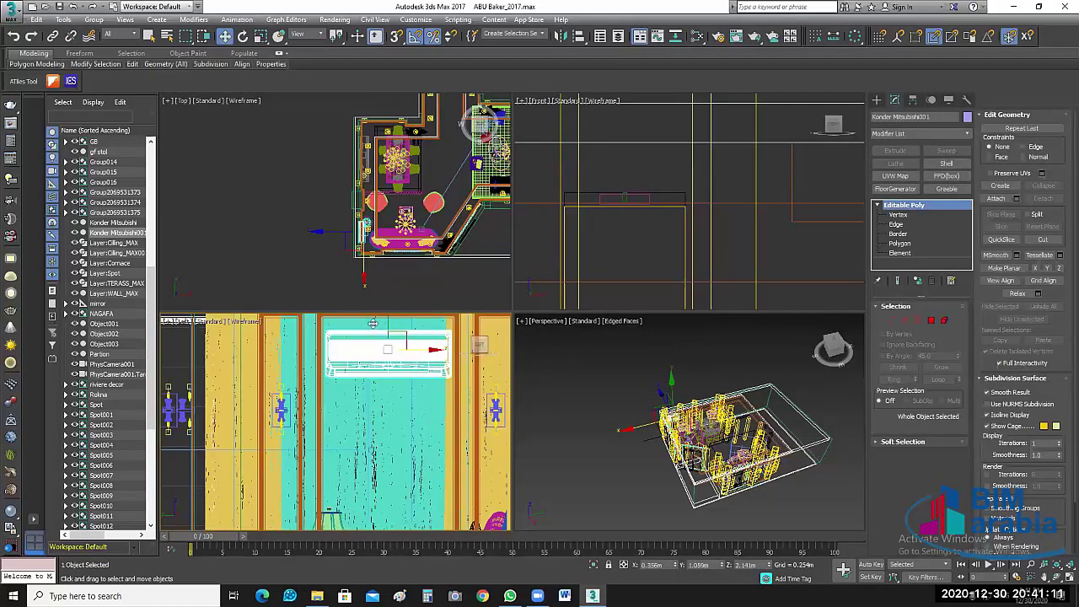
click(300, 246)
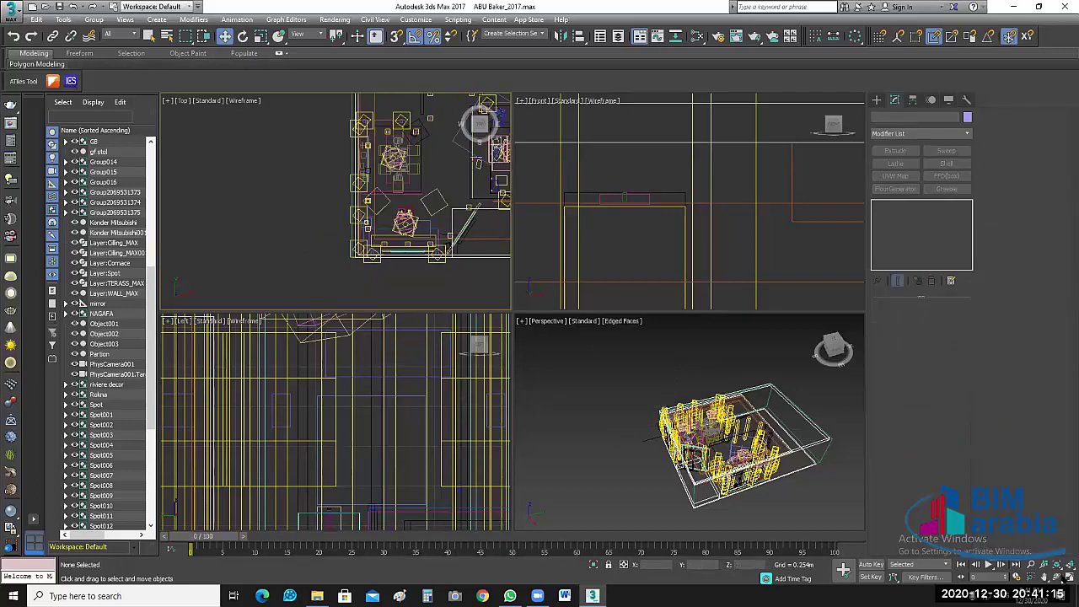
key(z)
key(alt+w)
key(z)
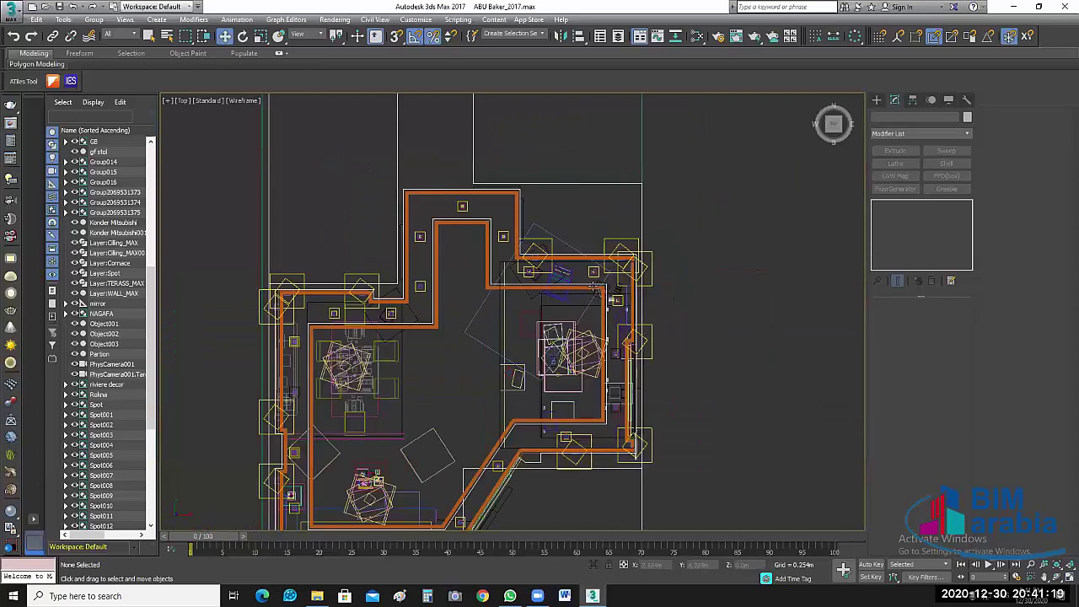
Step: Remove PhysCamera001 and its target, then zoom extents on the whole floor plan
scroll(532, 253, up, 2)
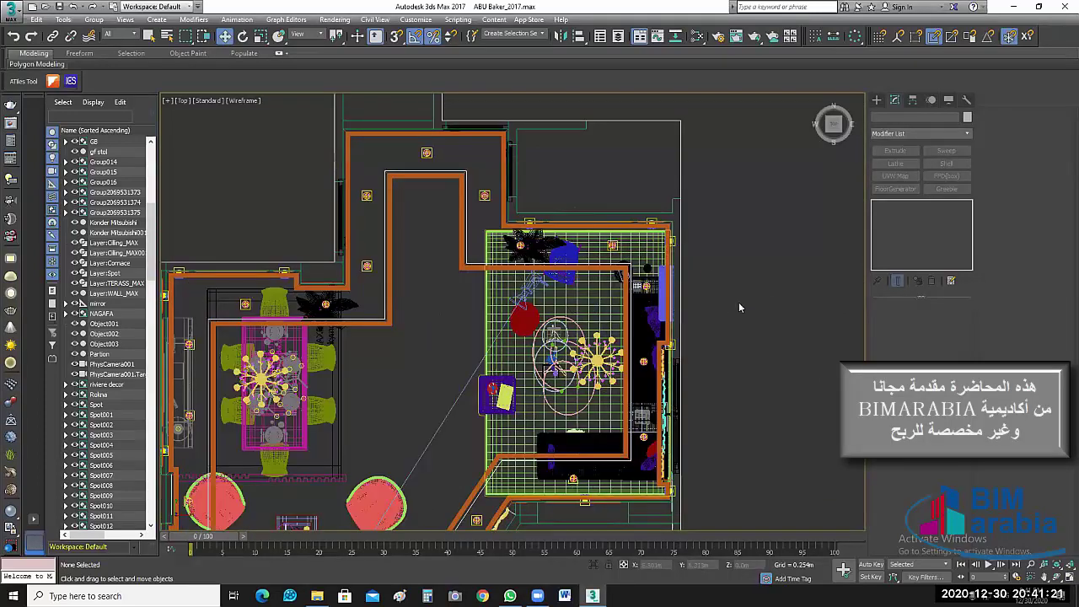
click(465, 343)
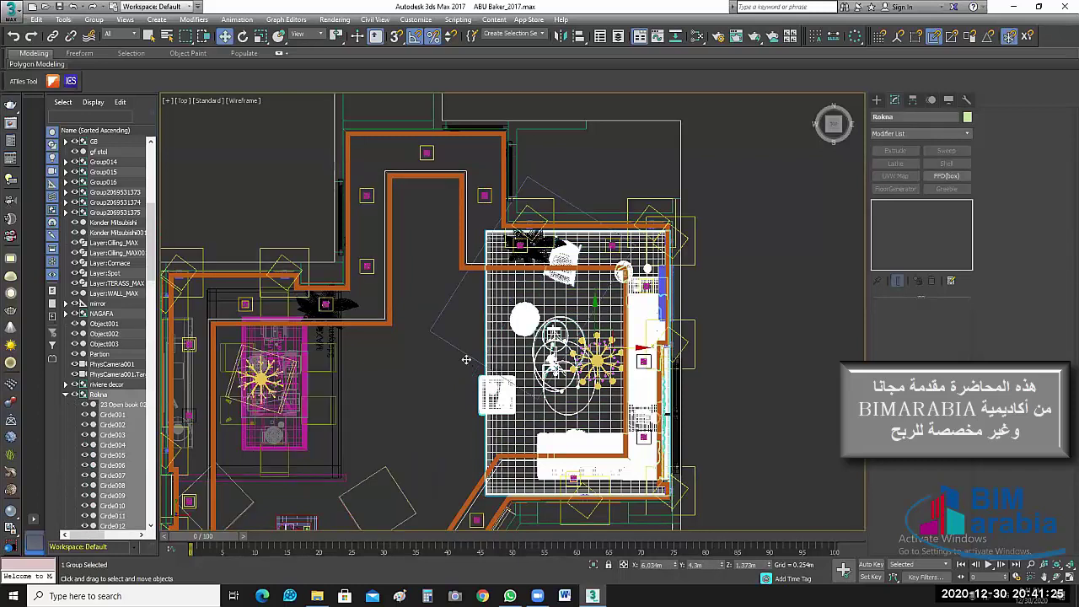
click(469, 378)
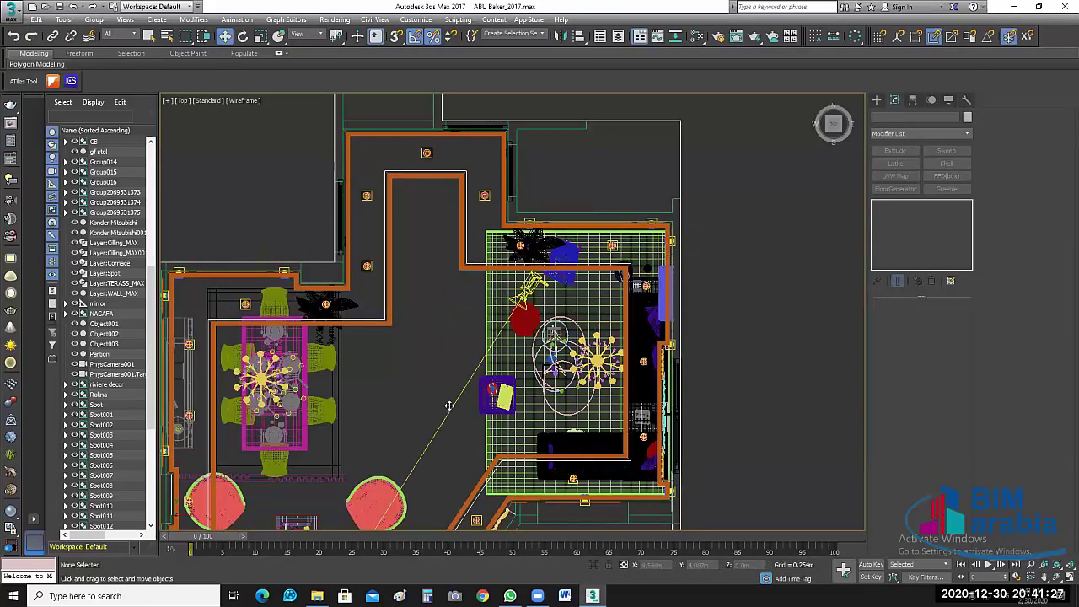
key(shift+c)
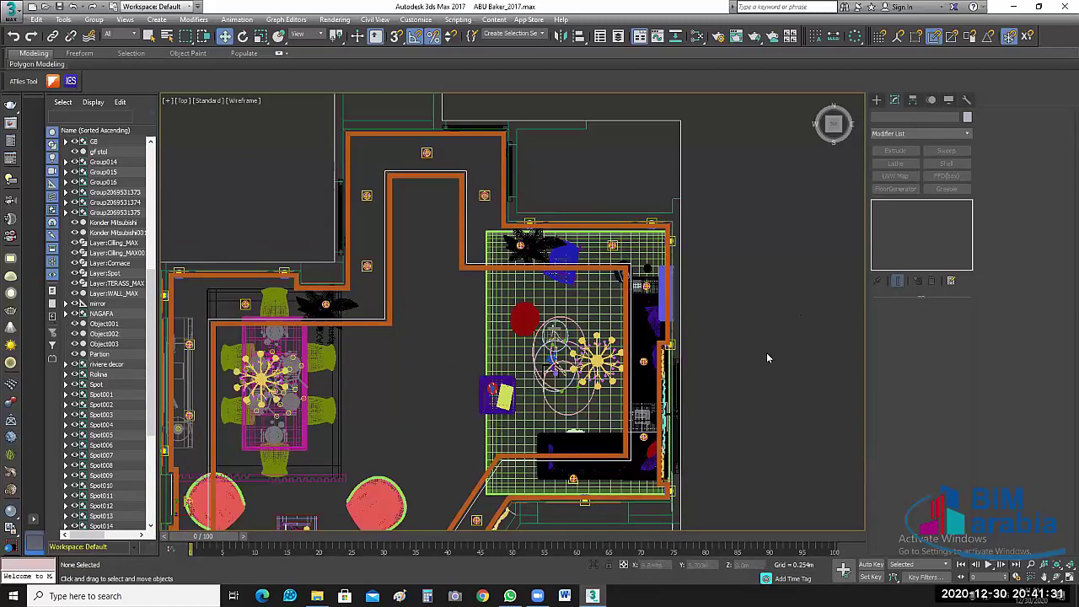
key(z)
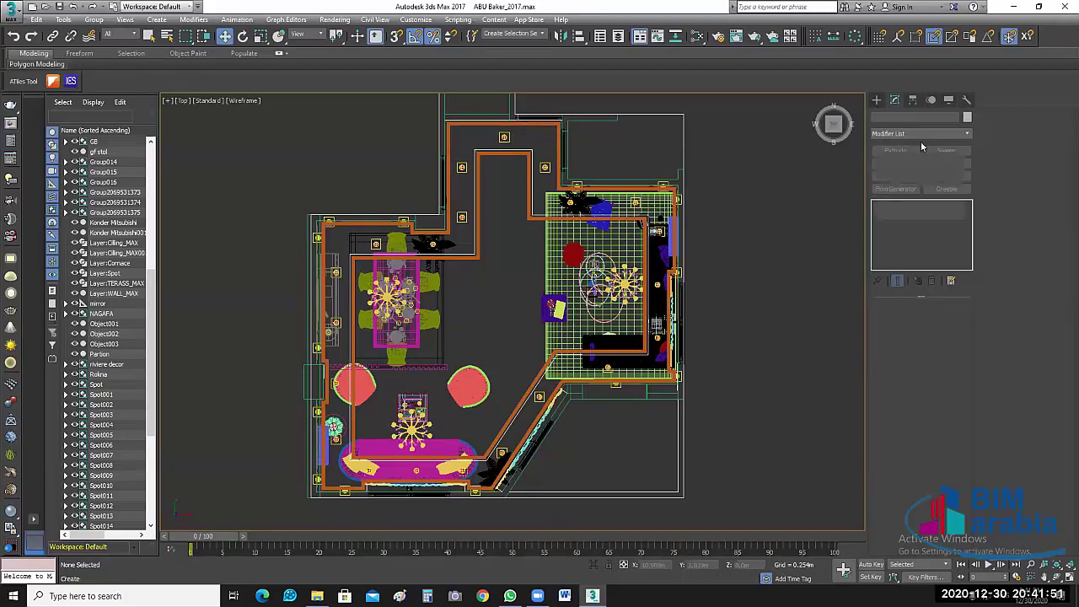
Step: Pick the Physical camera tool under Create > Cameras, with 40 mm focal length defaults
click(877, 100)
click(919, 116)
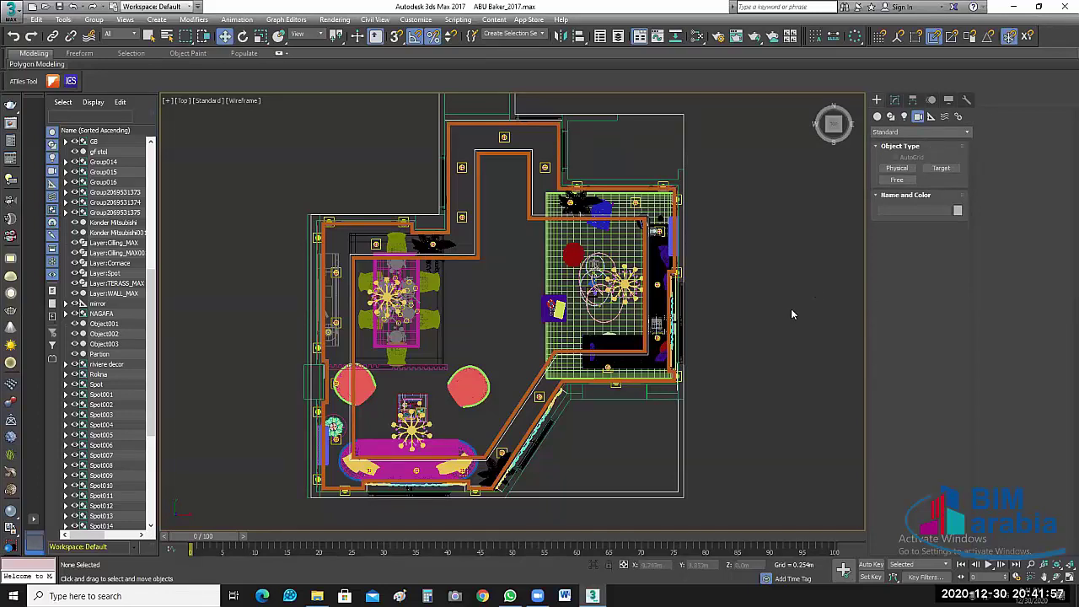
click(897, 174)
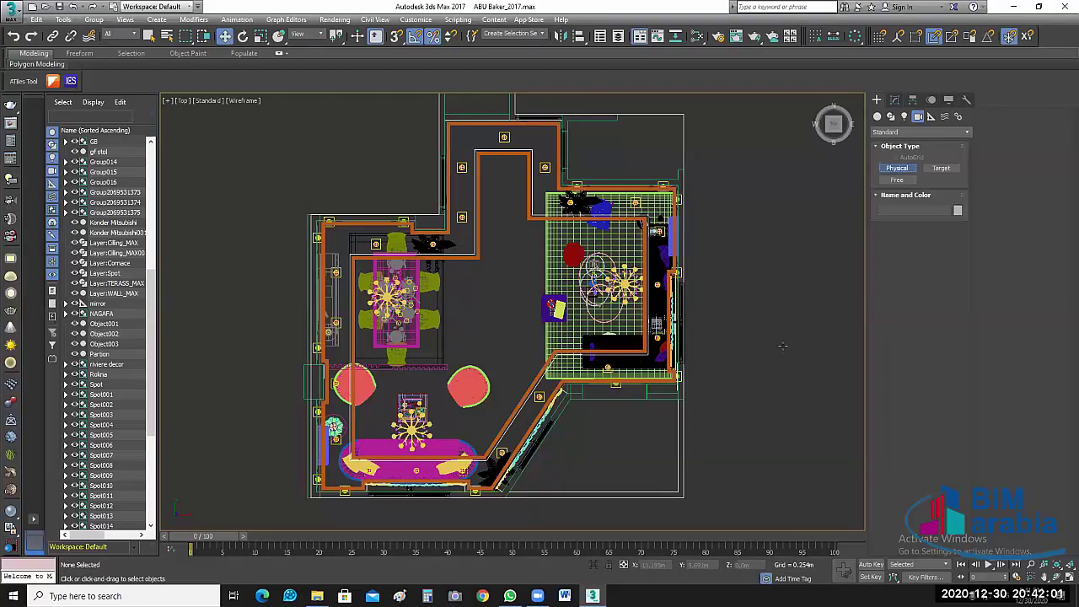
click(764, 375)
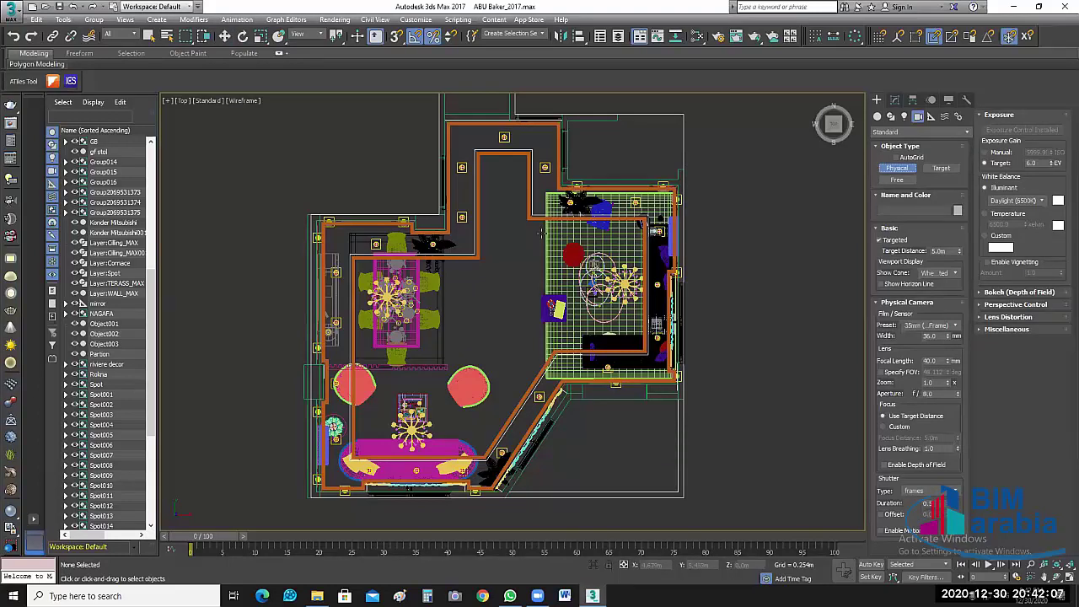
Step: Place three targeted physical cameras across the plan, then deselect PhysCamera003
drag(540, 234, 350, 455)
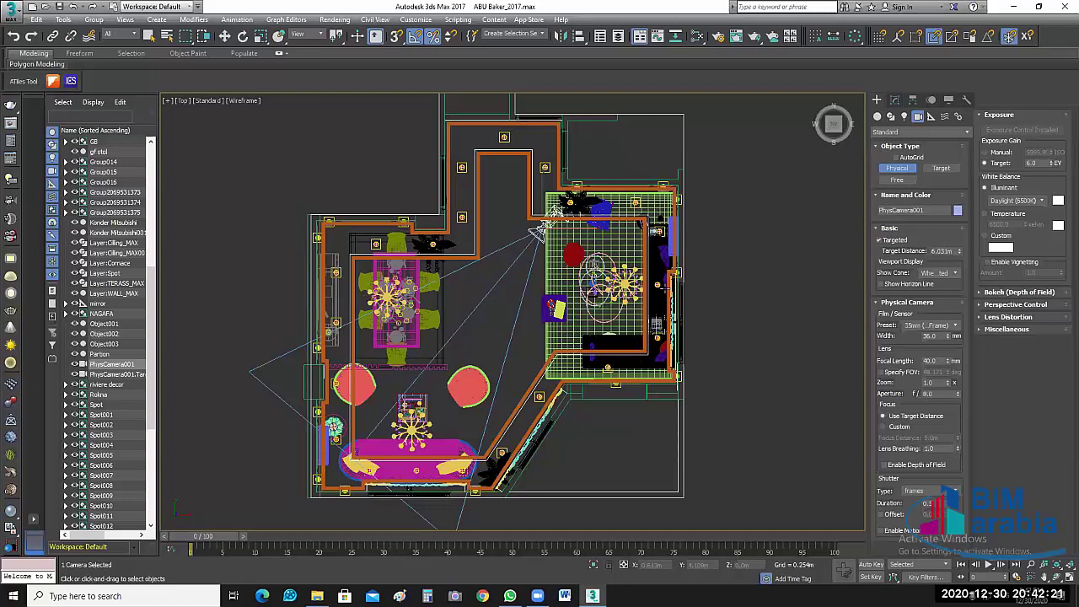
drag(367, 295, 336, 294)
drag(547, 294, 673, 297)
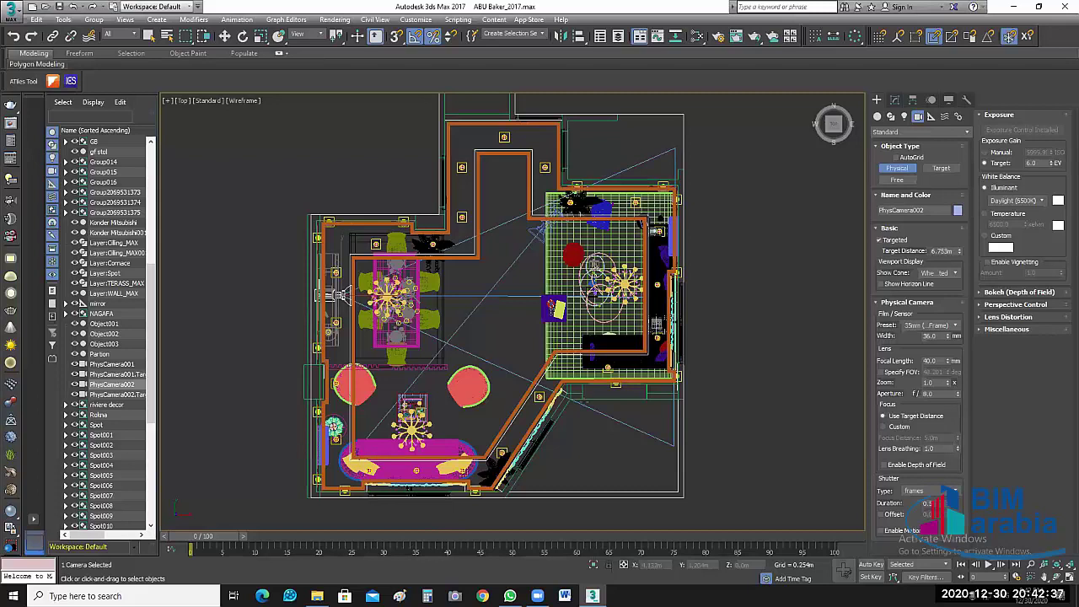
key(ctrl+c)
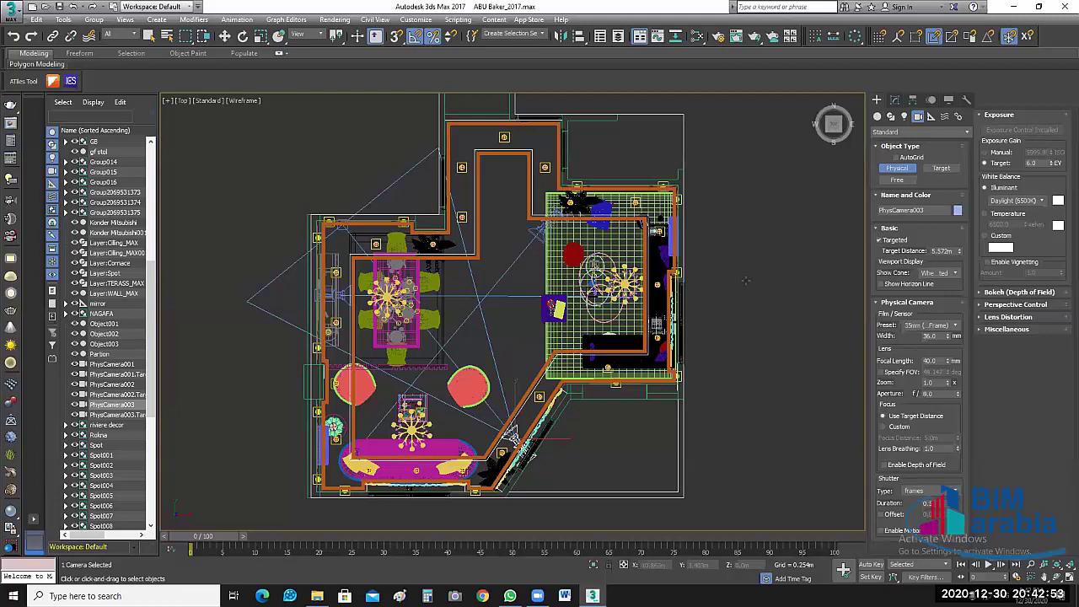
key(w)
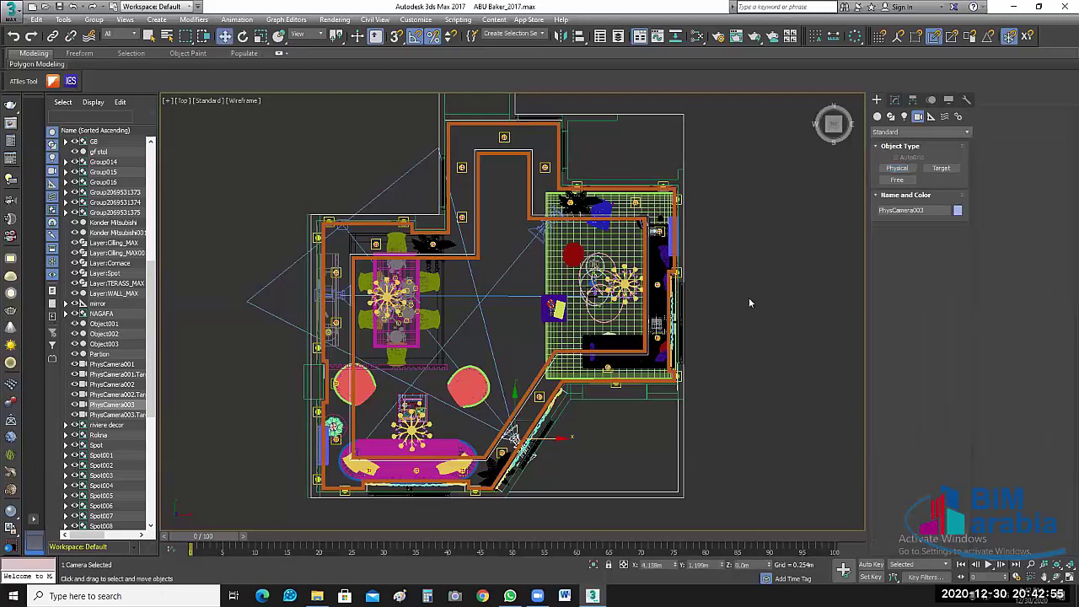
click(776, 354)
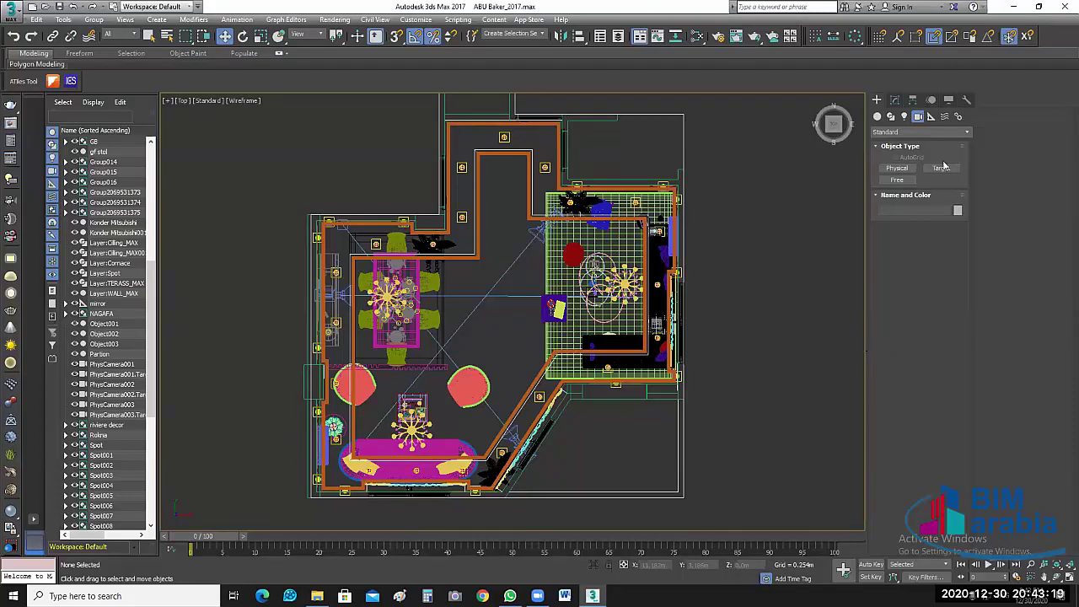
Step: Toggle the camera category between VRay and Standard, then restore the four-viewport layout
click(965, 133)
click(882, 155)
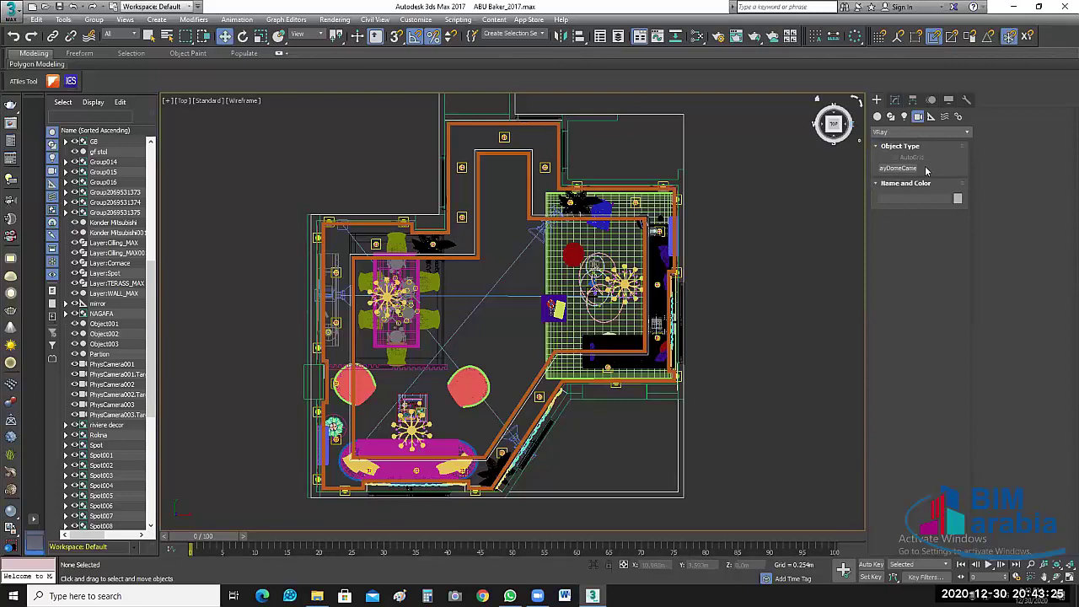
click(965, 135)
key(Return)
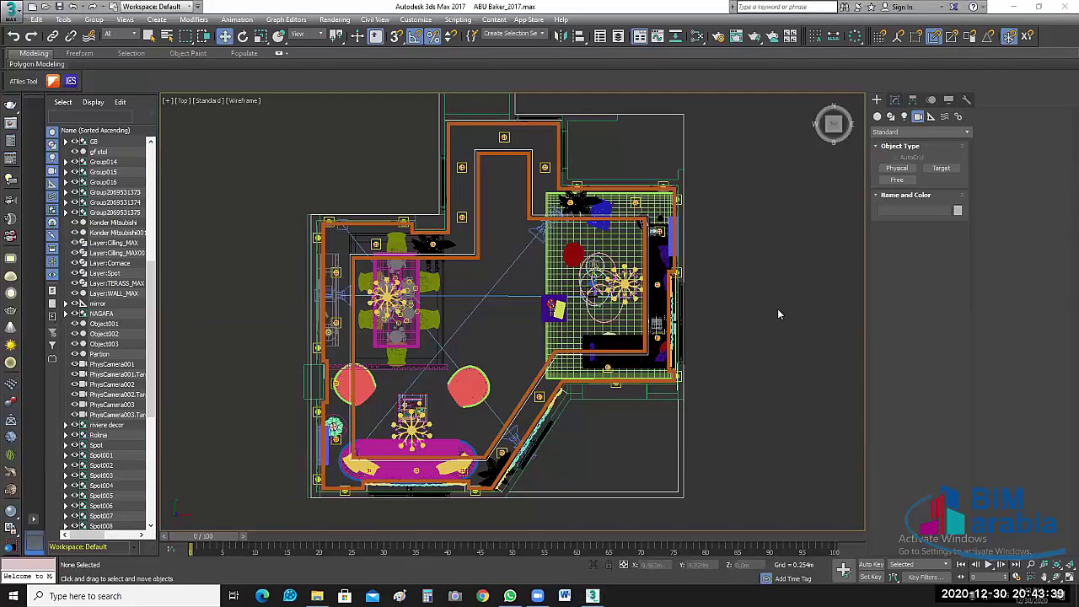
click(963, 132)
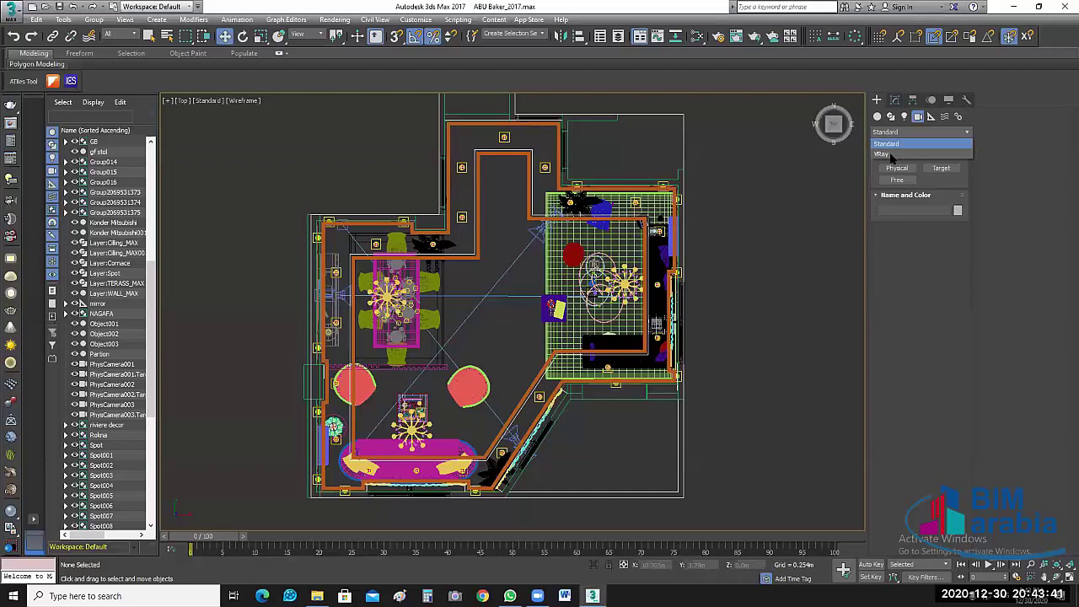
click(889, 156)
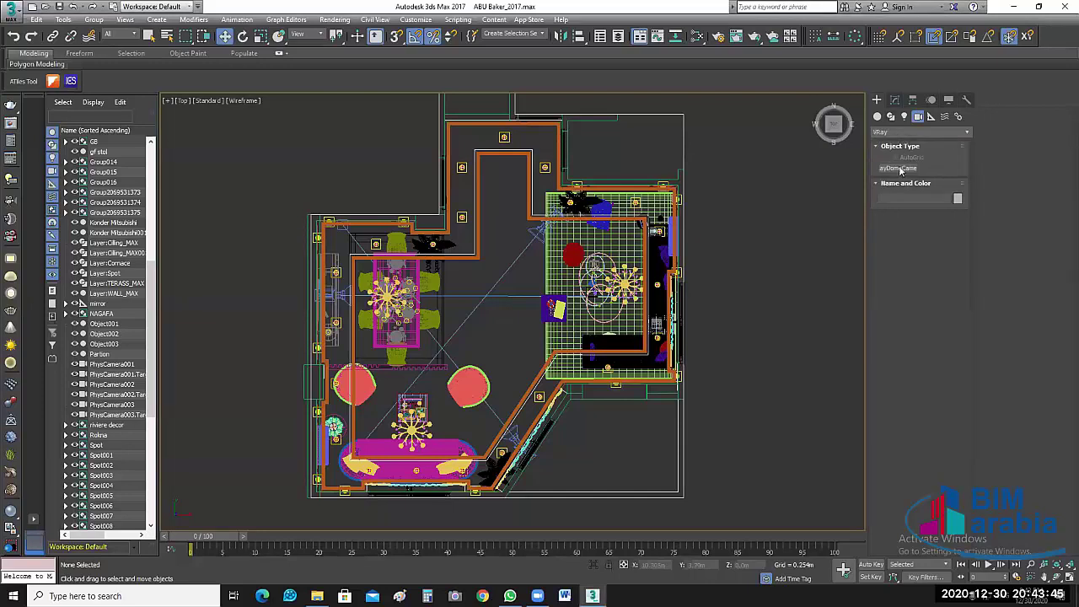
key(Up)
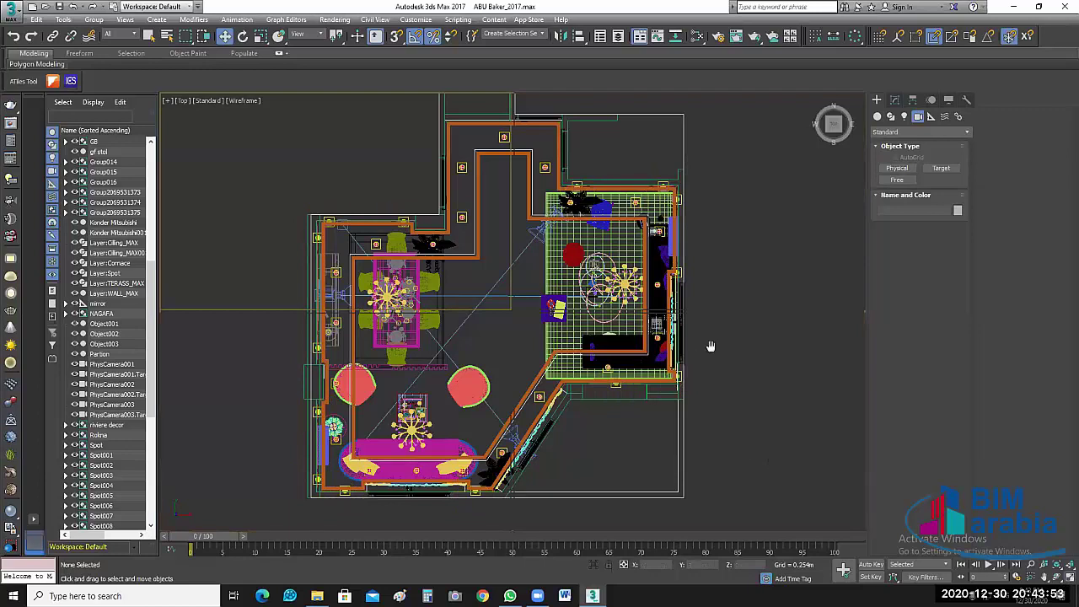
key(alt+w)
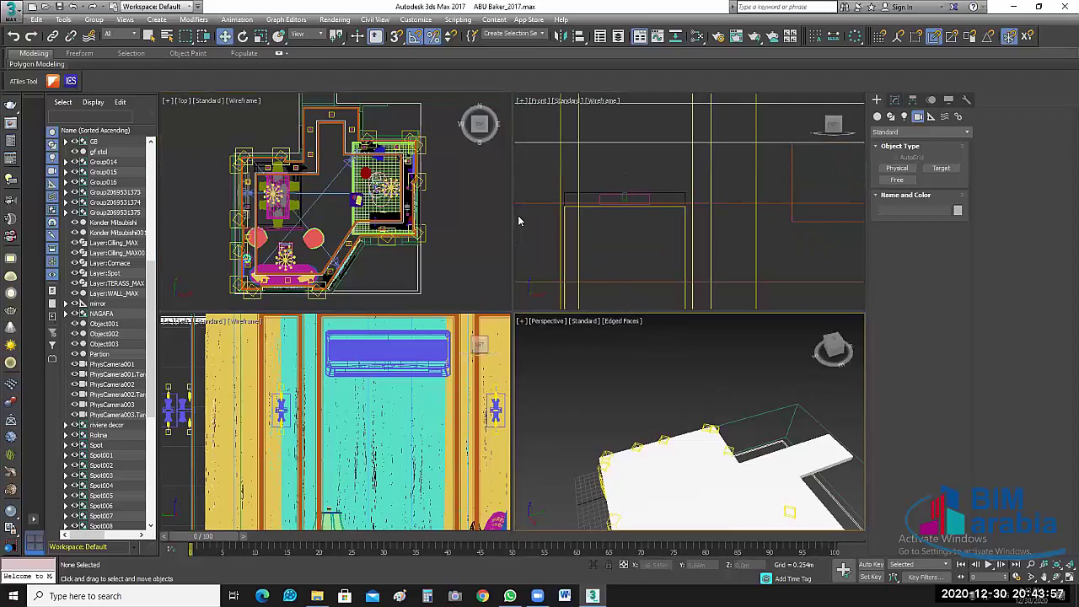
Step: Dismiss the Select Camera dialog and pick PhysCamera001 in the Scene Explorer for renaming
key(c)
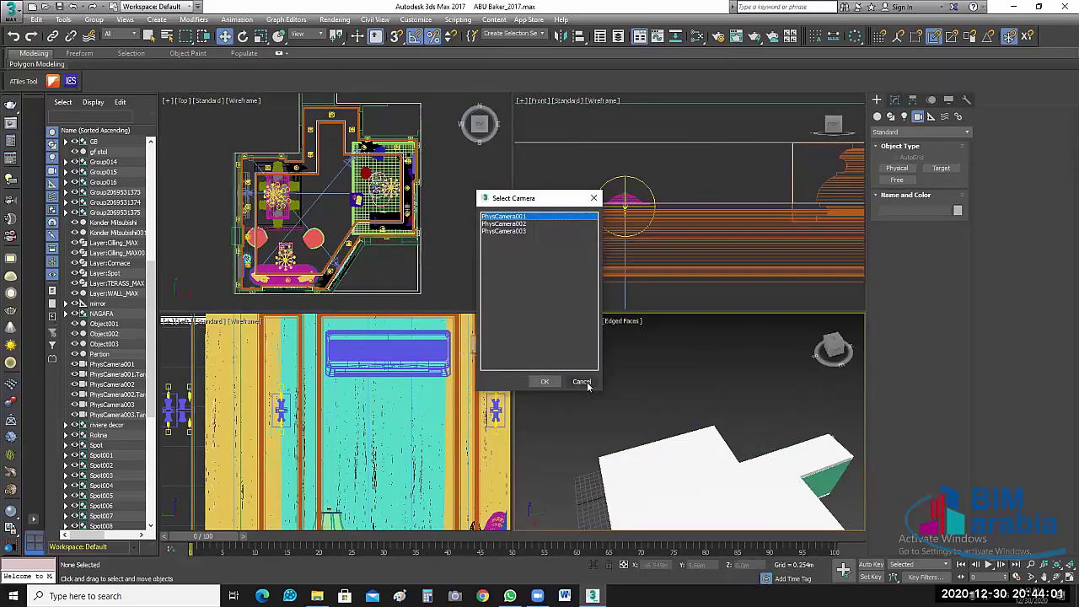
click(588, 384)
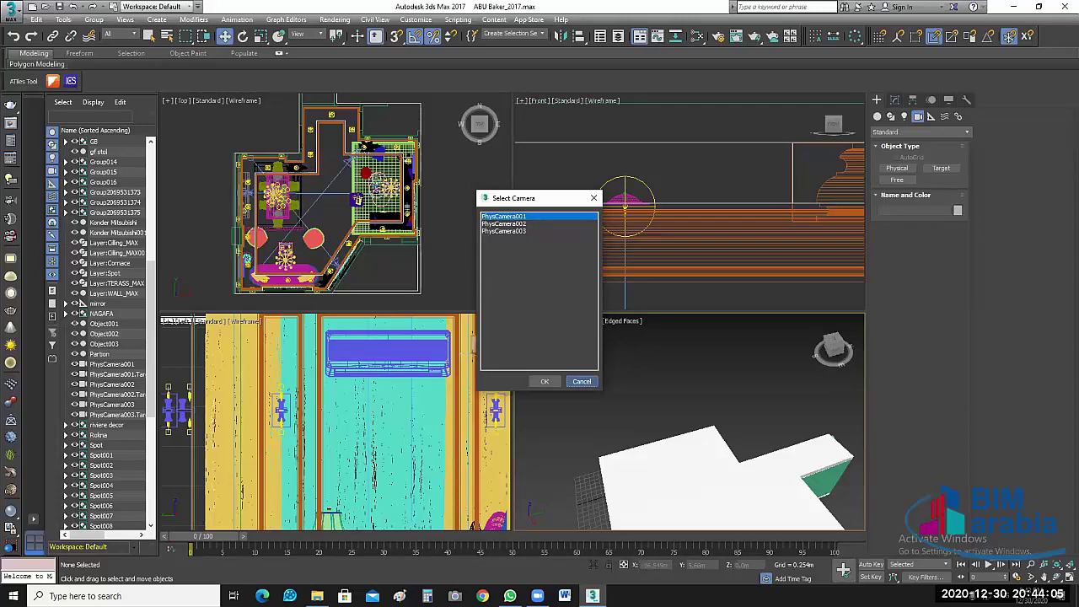
key(Escape)
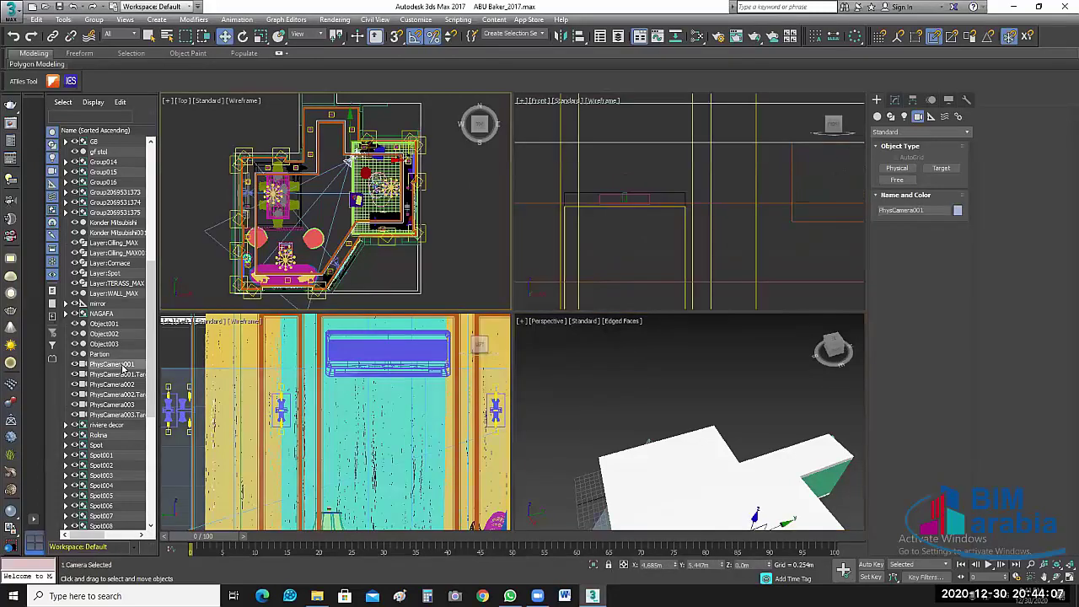
click(118, 363)
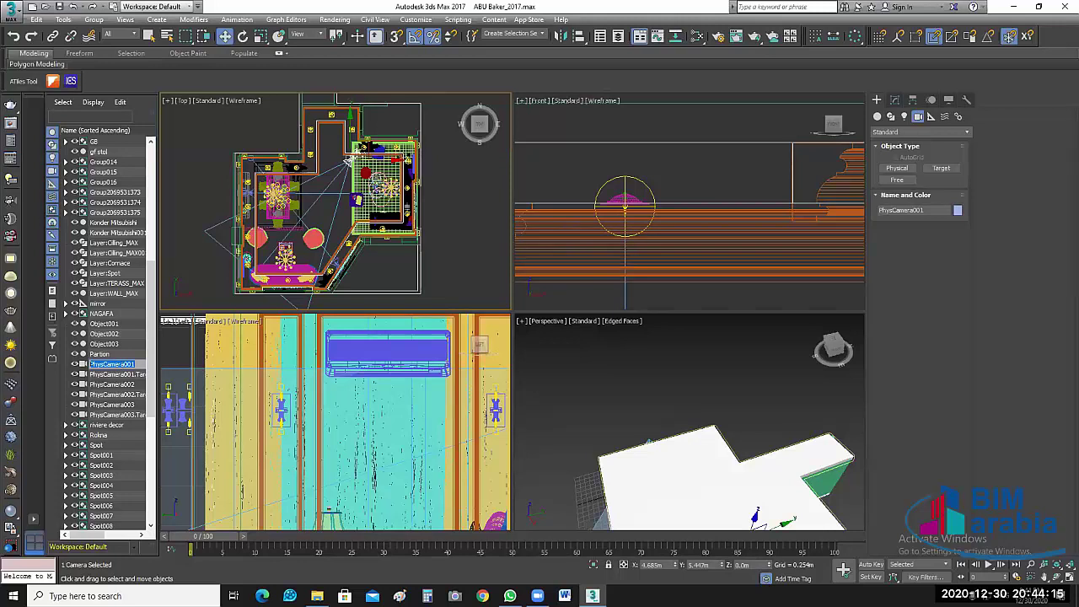
Step: Rename PhysCamera001 to Salon_CAM and PhysCamera002 to Rolina-CAM
text(Salon)
key(Return)
click(108, 385)
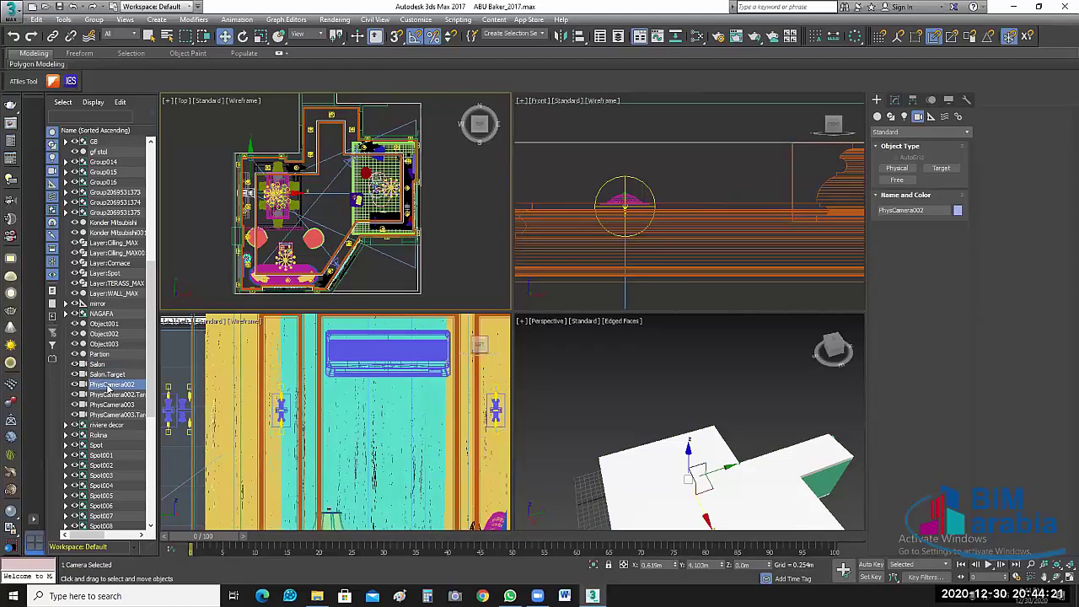
click(108, 386)
text(Ro)
text(a-CA)
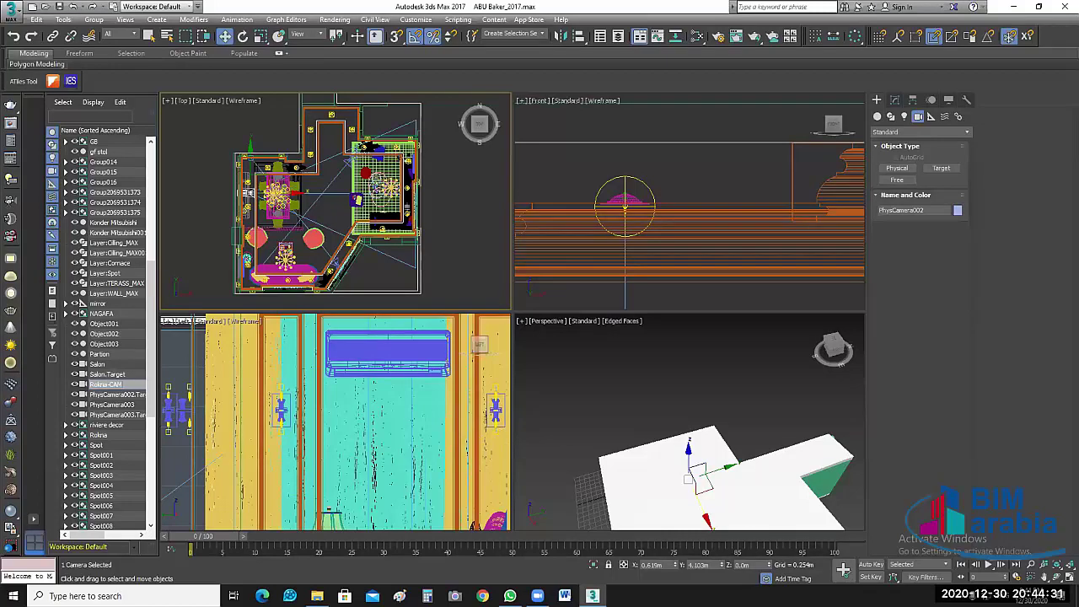
text(M)
click(105, 365)
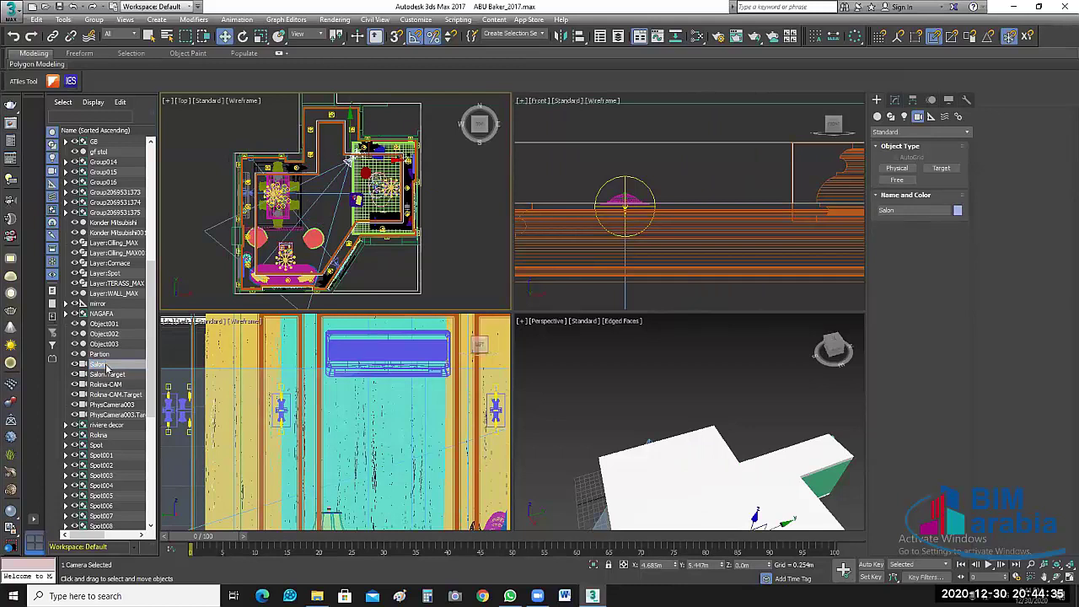
click(105, 365)
text(_CAM)
Step: Rename PhysCamera003 to DINNING_CAM
click(116, 406)
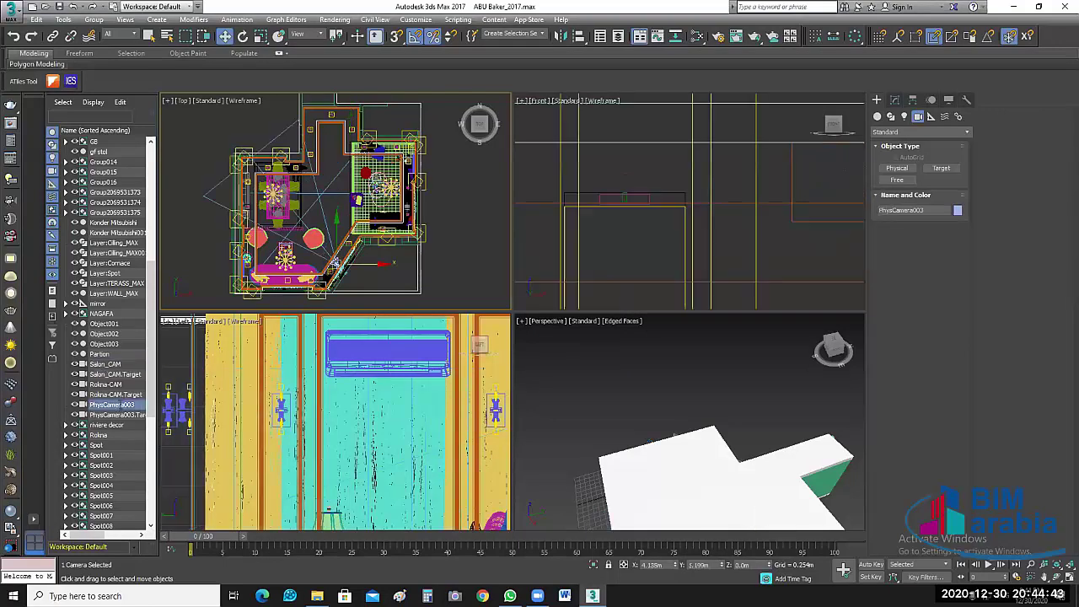
key(z)
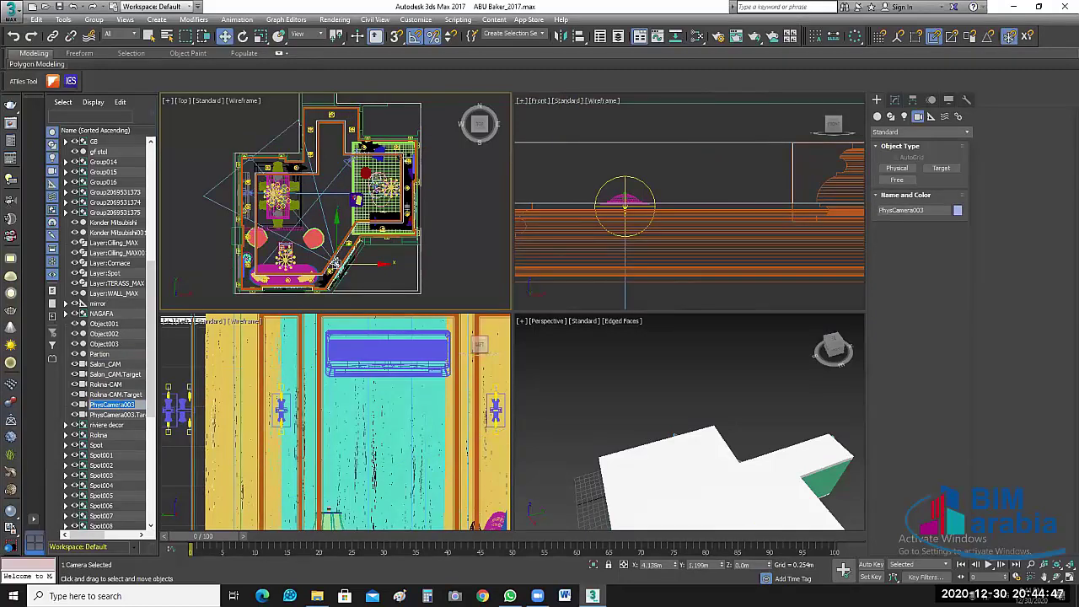
text(DINNING_CAM)
text(MM)
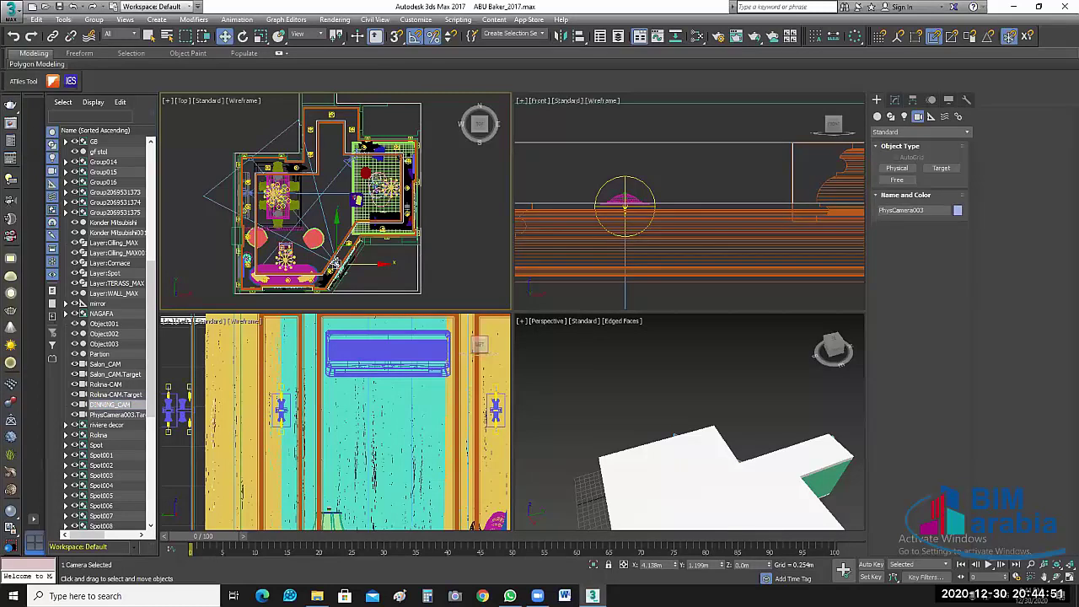
key(Return)
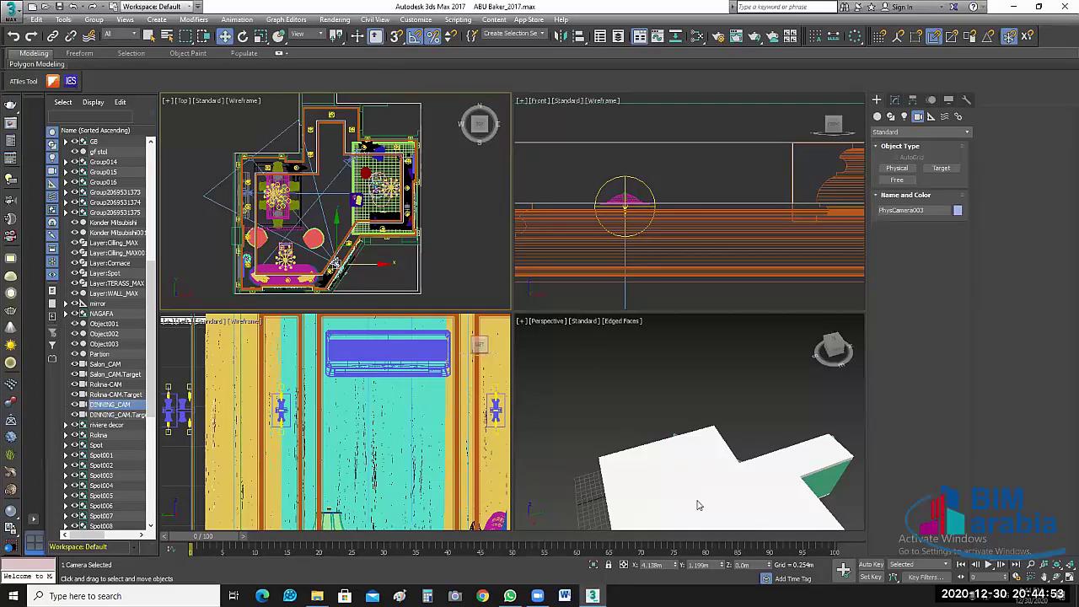
Step: Switch the Perspective viewport to look through Salon_CAM
click(717, 374)
key(z)
key(c)
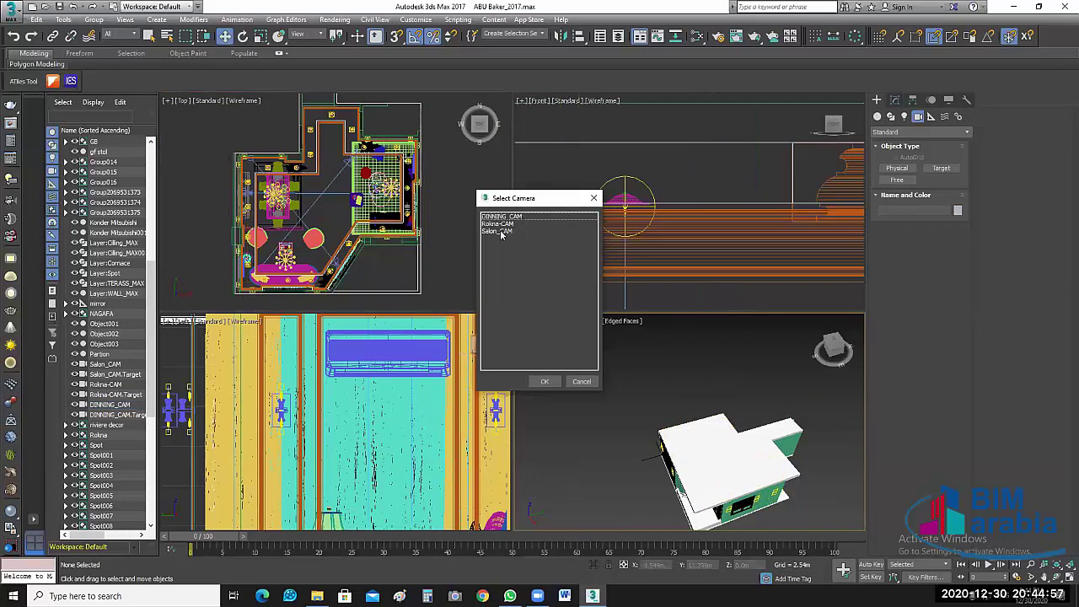
click(530, 333)
click(544, 382)
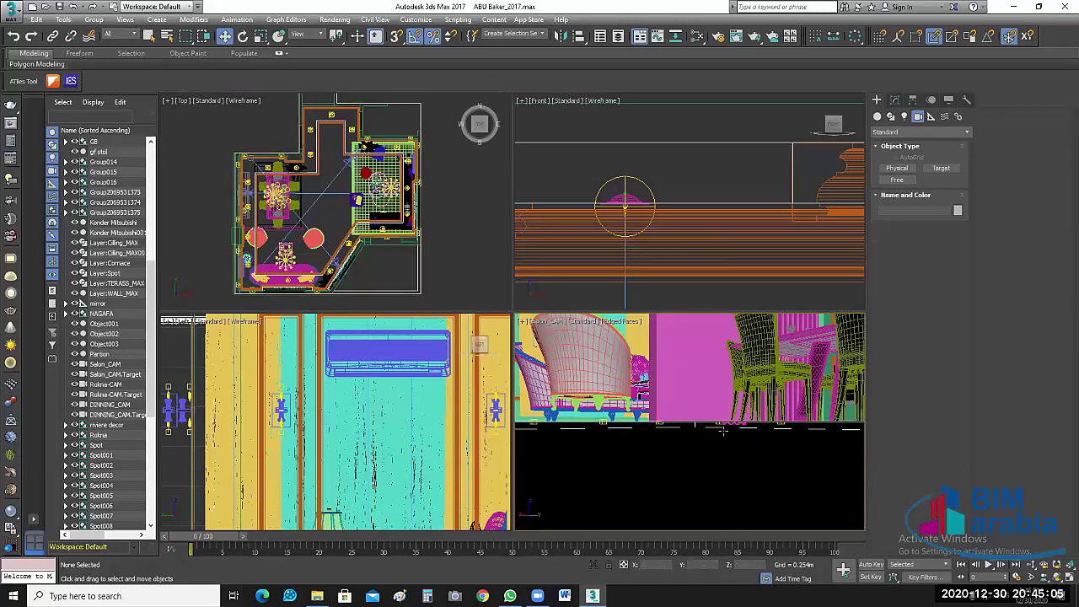
Step: Select Salon_CAM in the Scene Explorer and set its Z height to 0.0 m
key(ctrl+a)
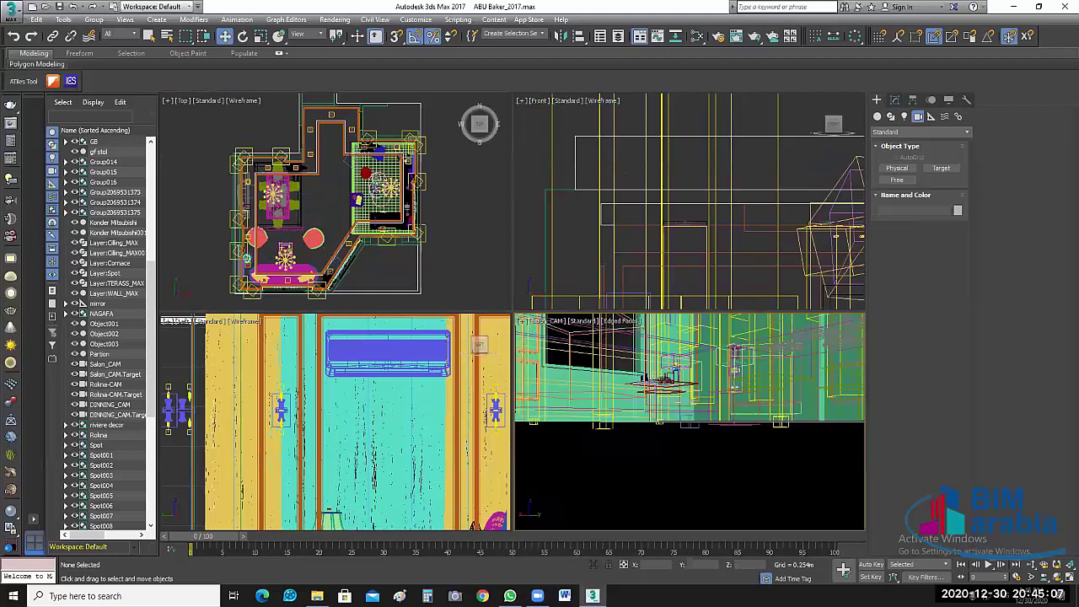
click(637, 234)
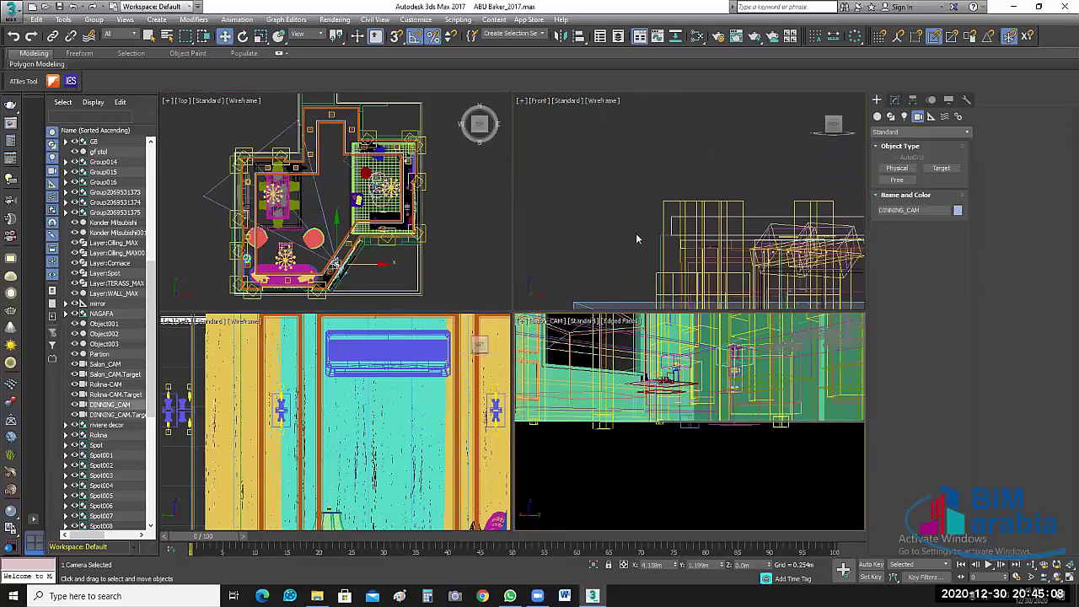
click(675, 274)
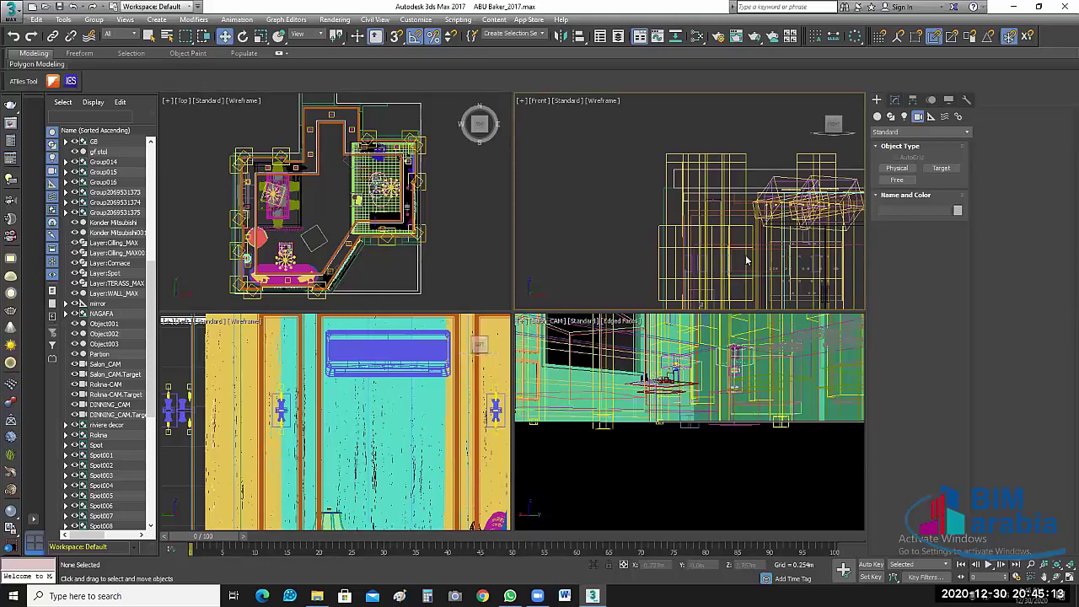
key(z)
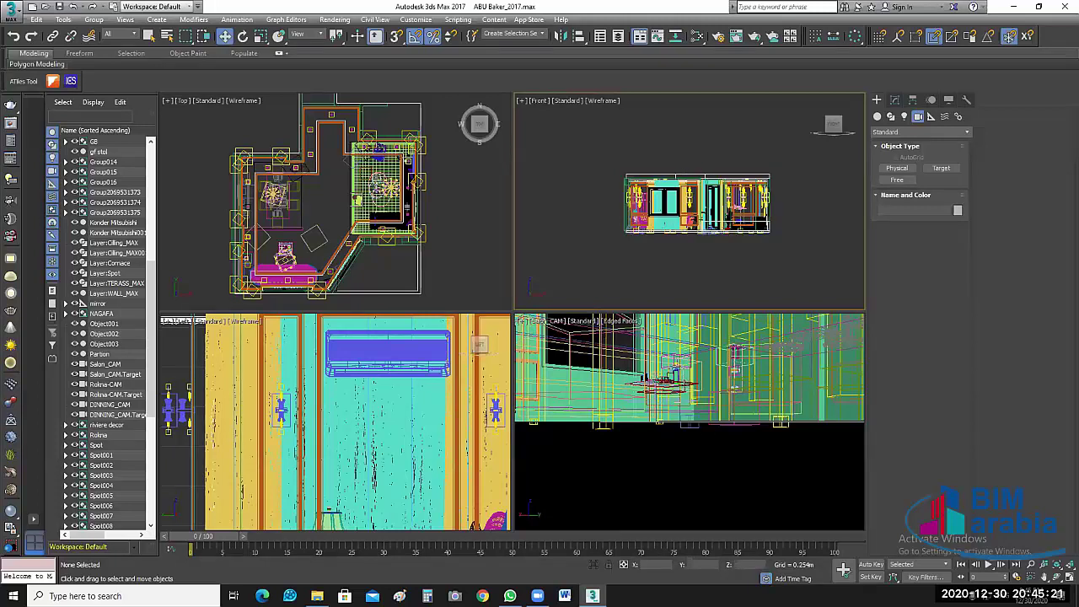
click(108, 243)
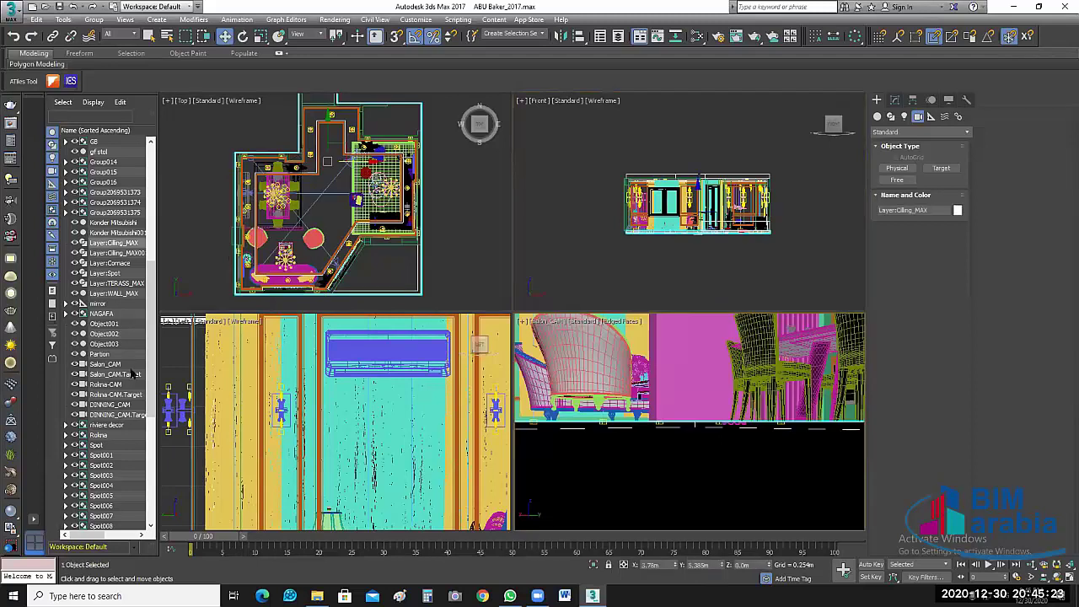
click(103, 355)
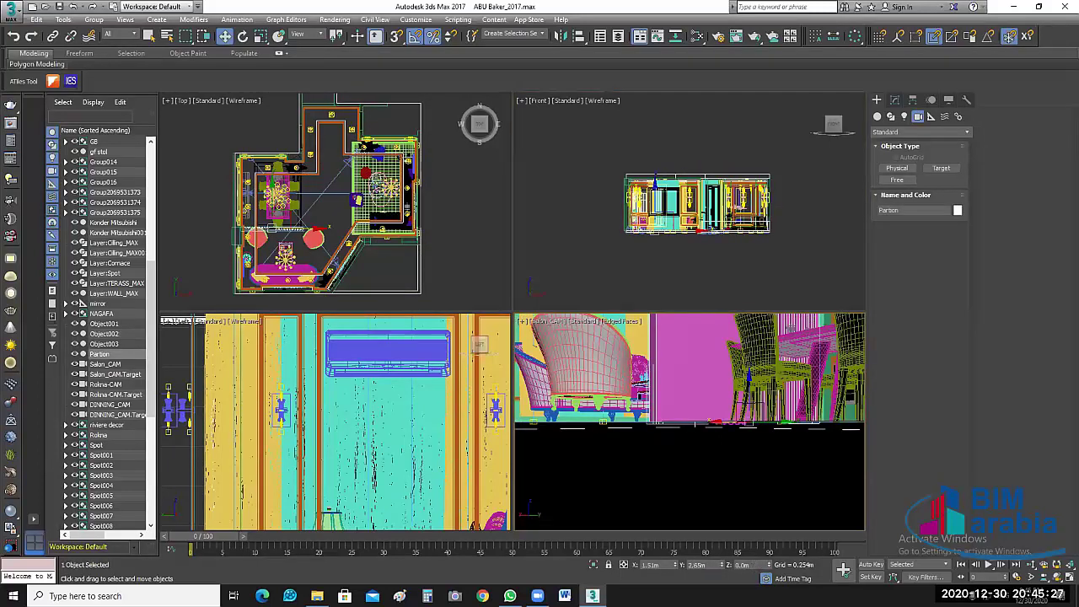
click(105, 364)
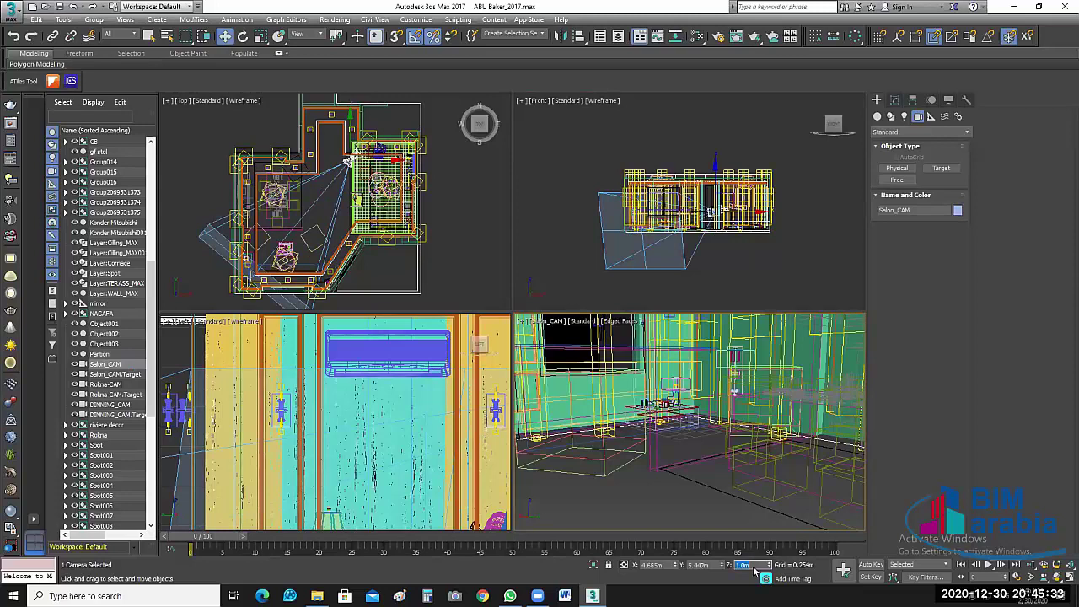
text(0)
key(Return)
Step: Raise Salon_CAM.Target to a Z height of 1.0 m
click(114, 373)
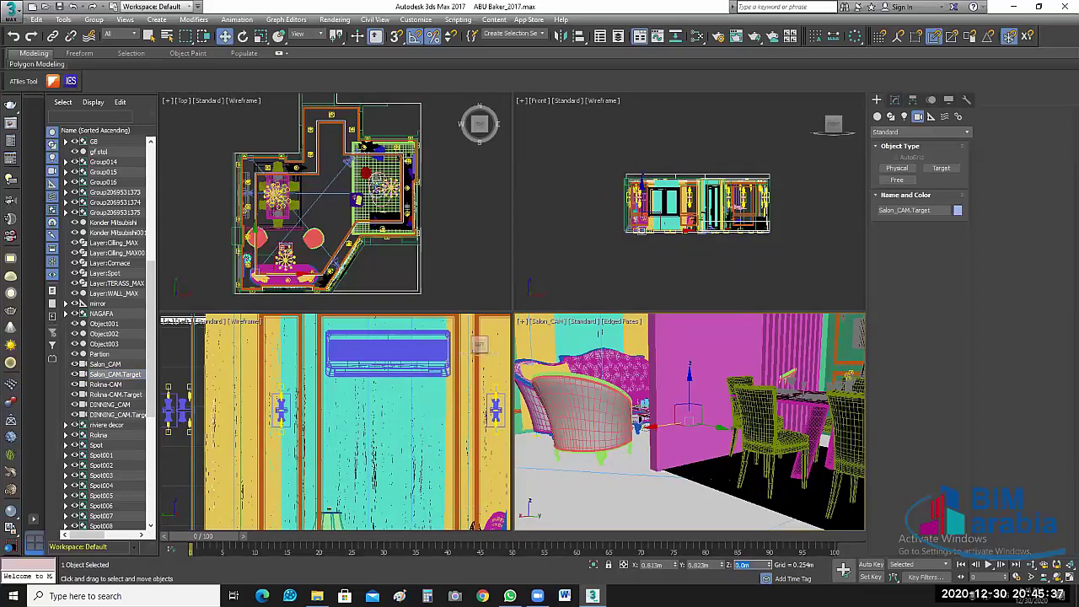
text(1)
key(Return)
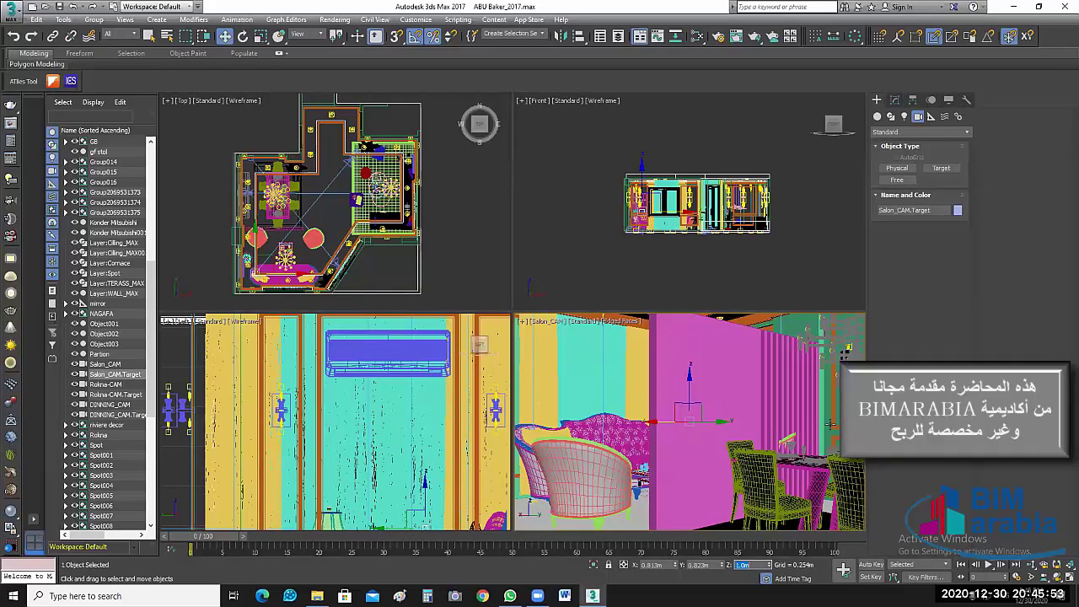
click(775, 370)
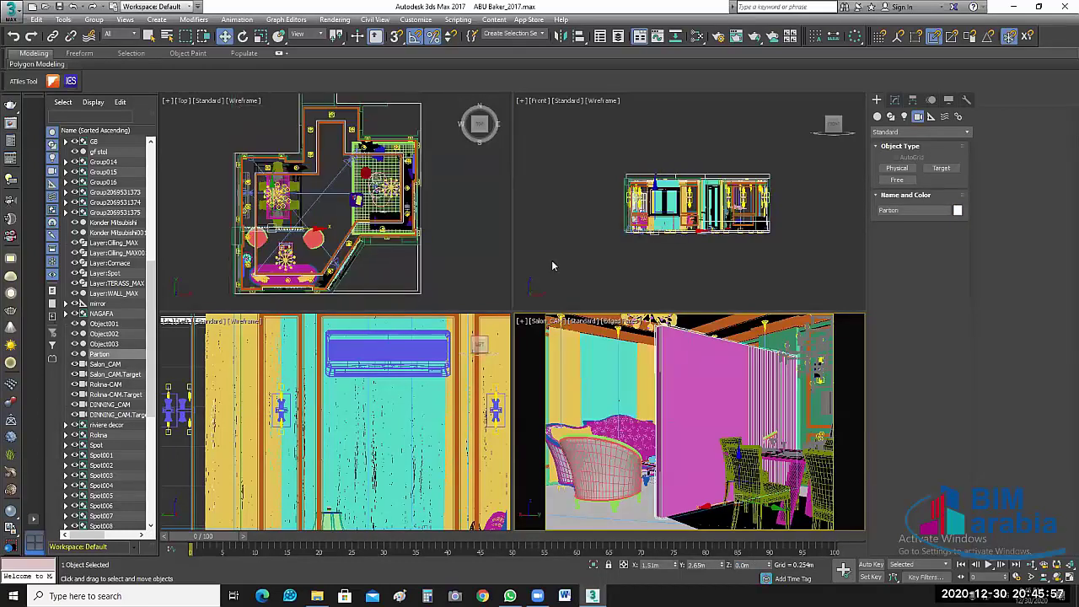
Step: Switch the camera viewport to look through Rokna-CAM
click(548, 393)
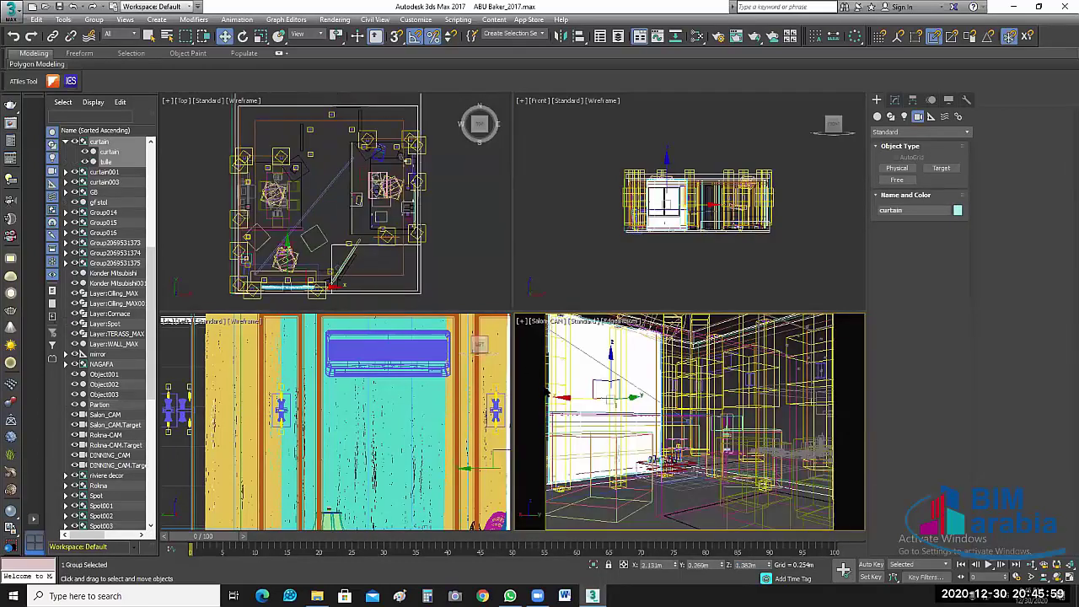
key(c)
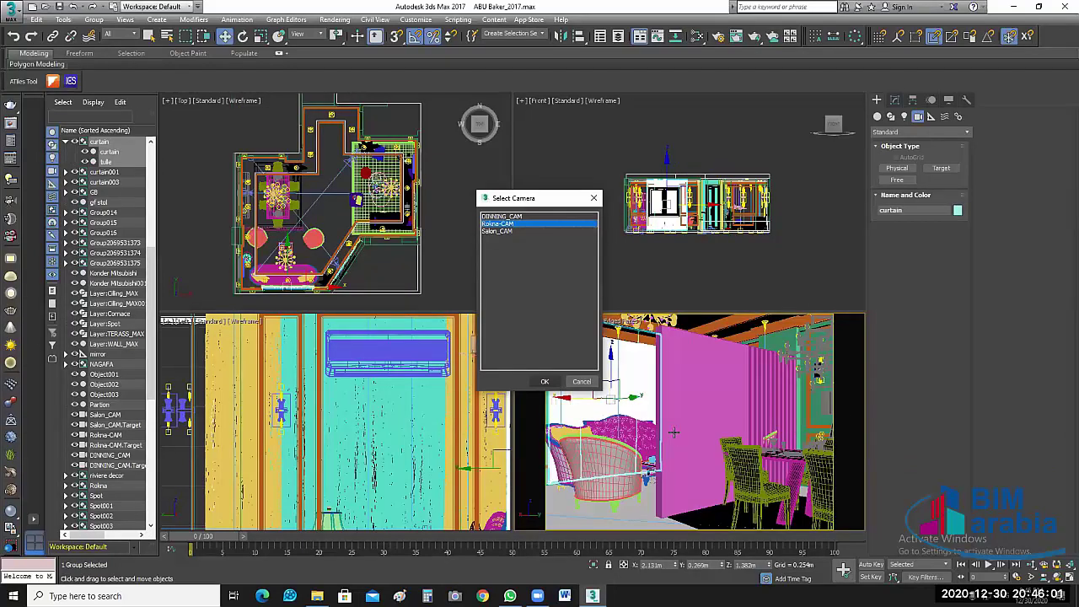
key(Return)
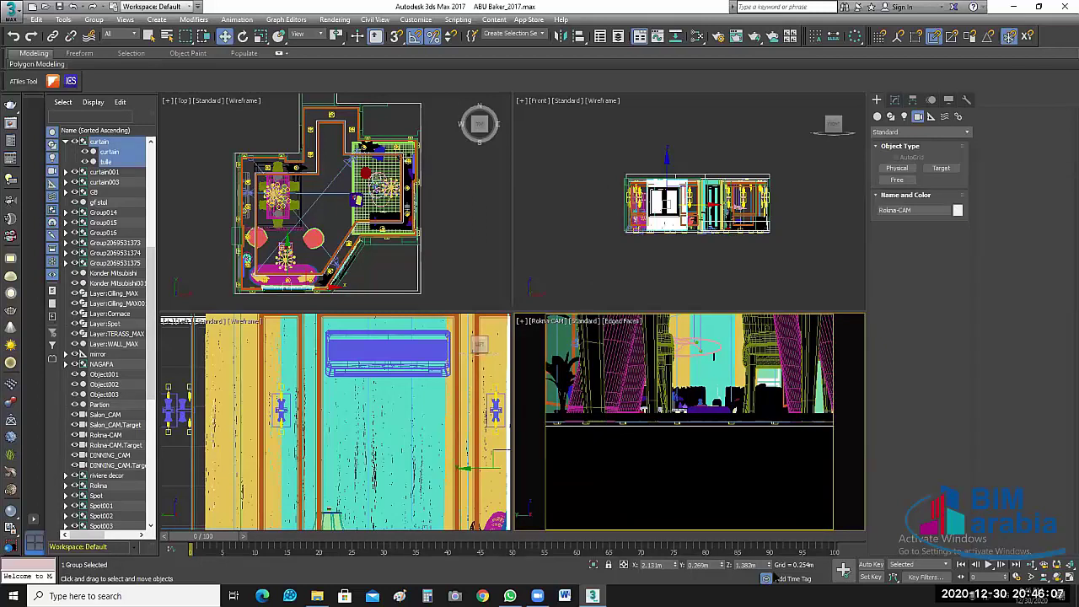
Step: Set Rokna-CAM's Z height to 1.25 m
click(105, 434)
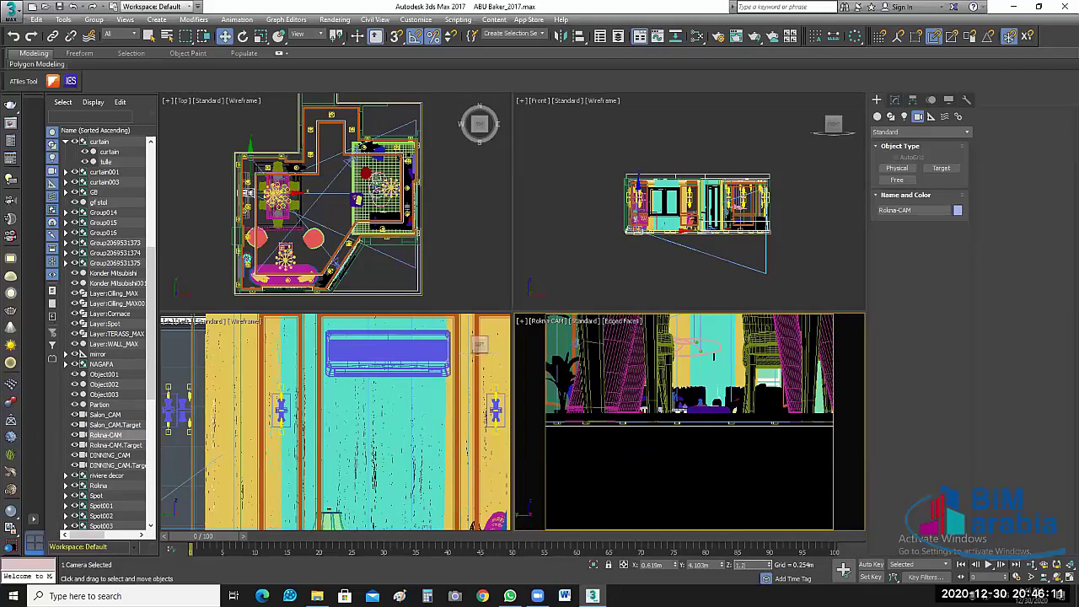
text(5)
key(Return)
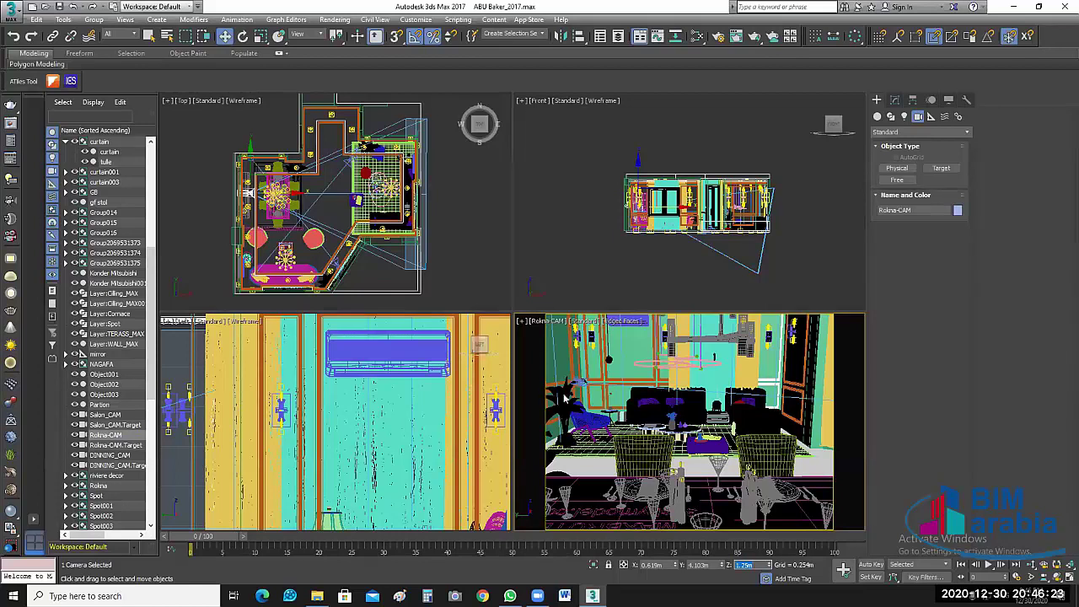
click(451, 447)
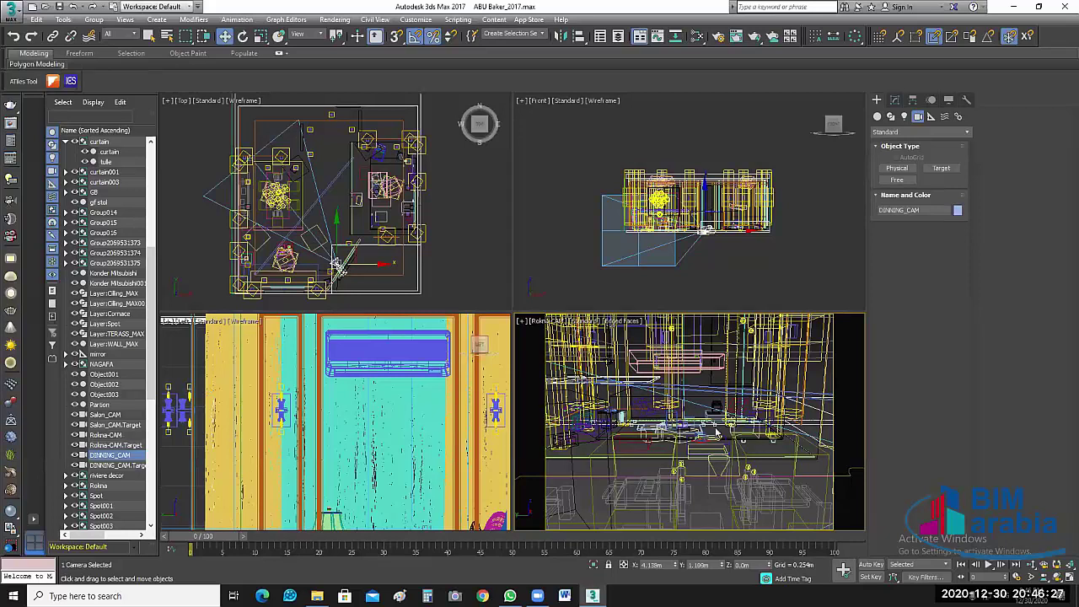
Step: Select DINNING_CAM and set its Z height to 1.25 m
click(97, 252)
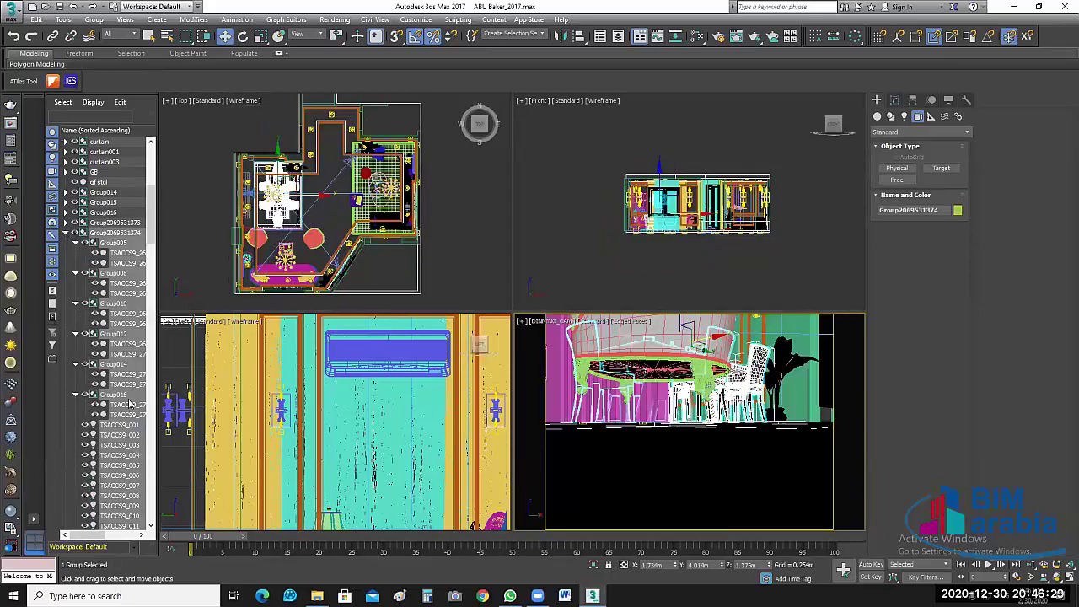
click(66, 233)
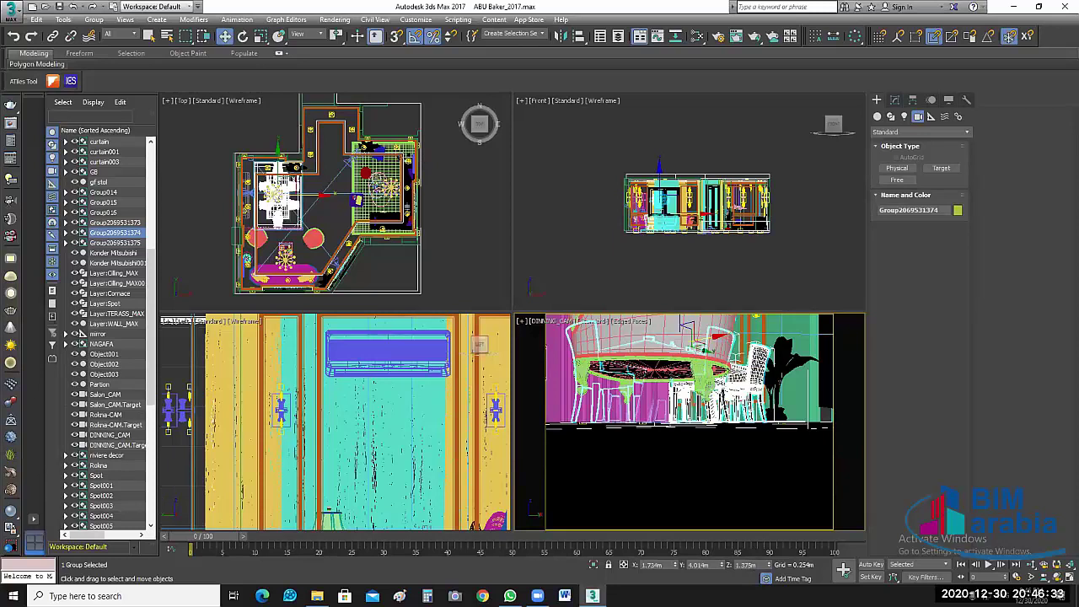
click(337, 267)
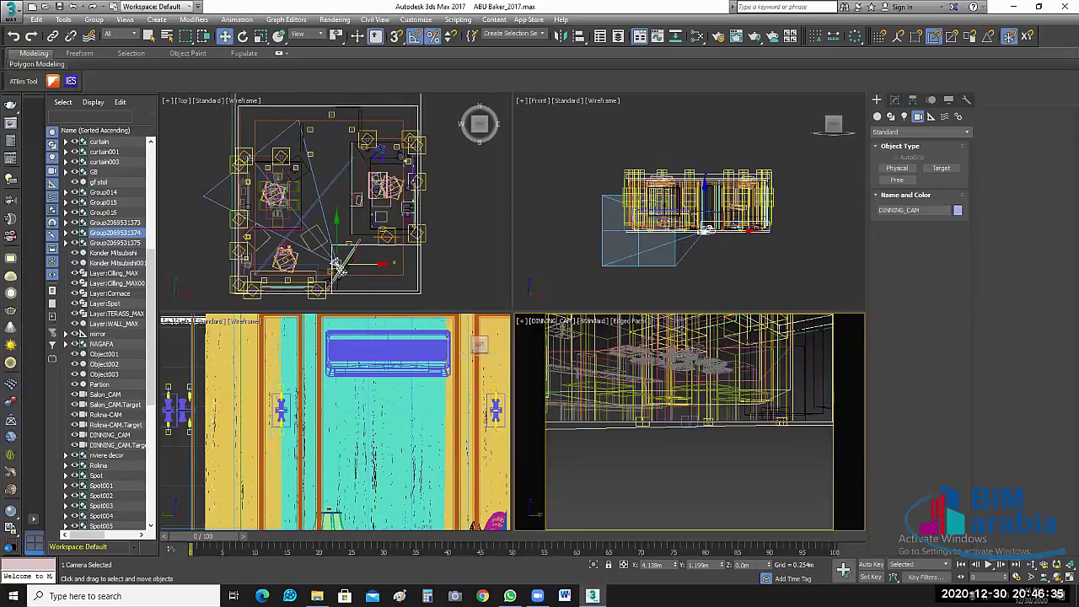
text(1)
key(Return)
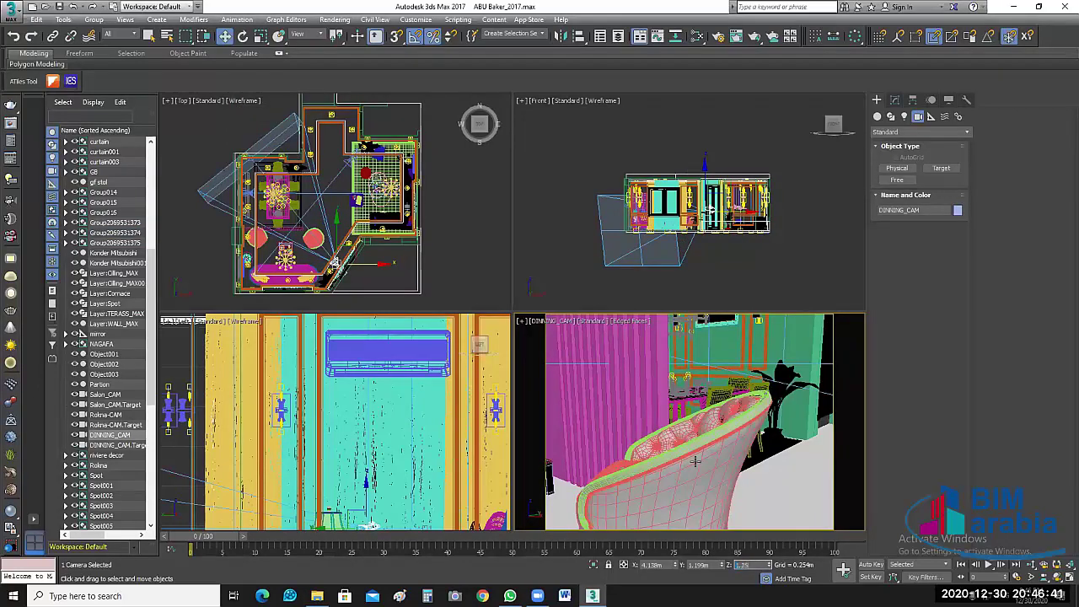
key(Return)
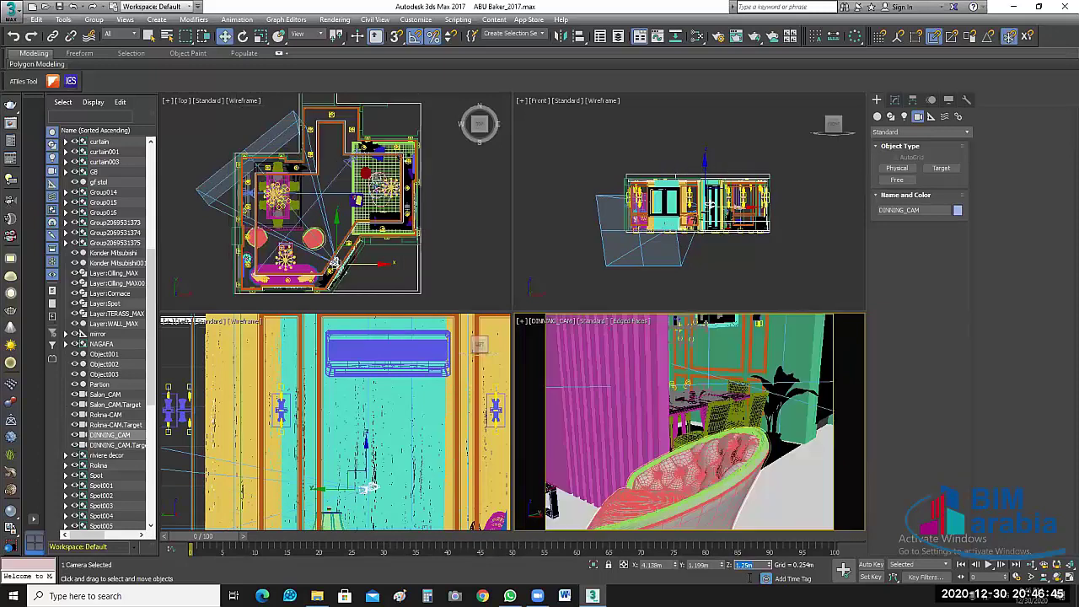
Step: Set DINNING_CAM.Target's Z height to 1.0 m
click(116, 444)
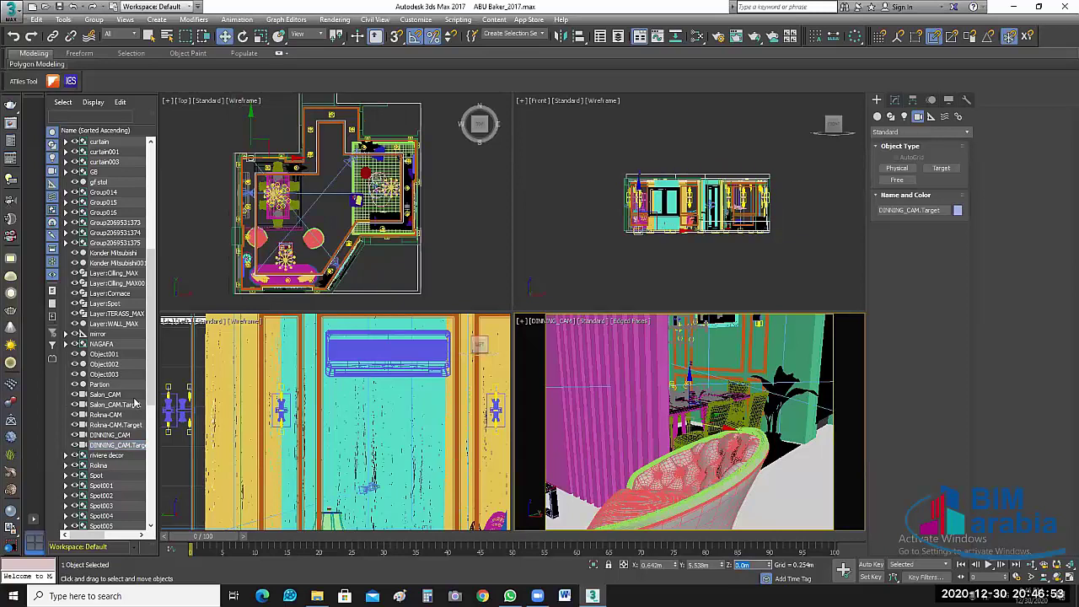
click(741, 565)
text(1)
key(Return)
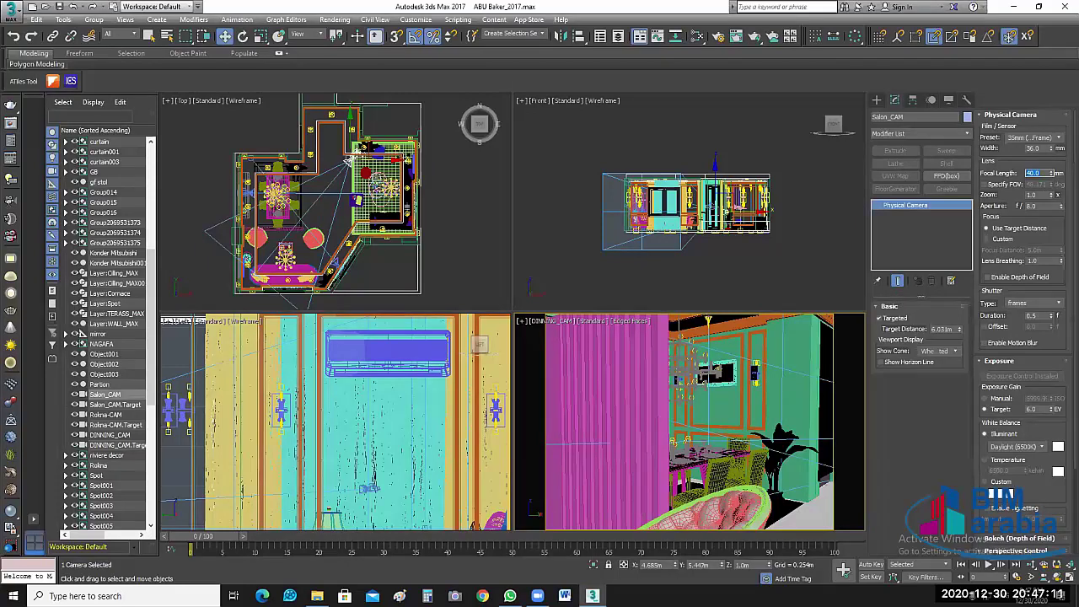
Step: Change Salon_CAM's focal length to 30 mm, then down to 20 mm
text(30)
key(Return)
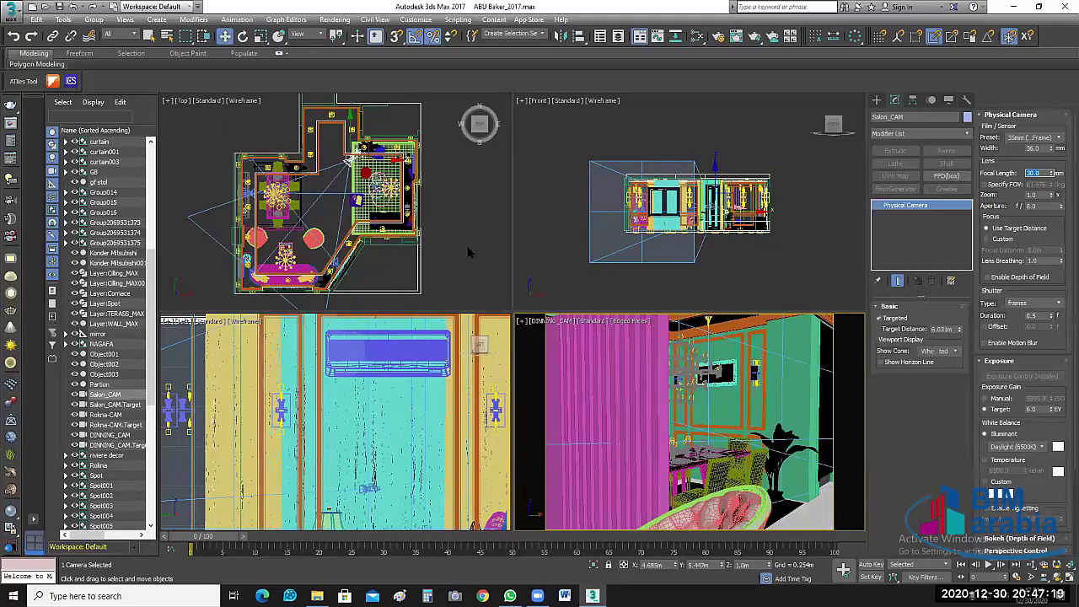
text(20)
key(Return)
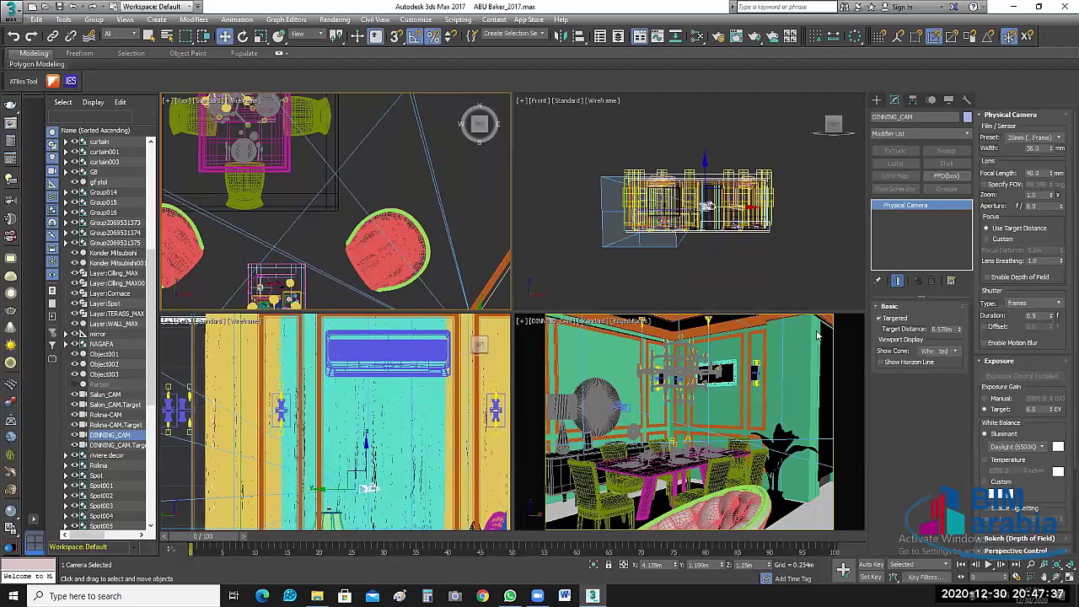
Step: Select DINNING_CAM and set its focal length to 30 mm
click(110, 436)
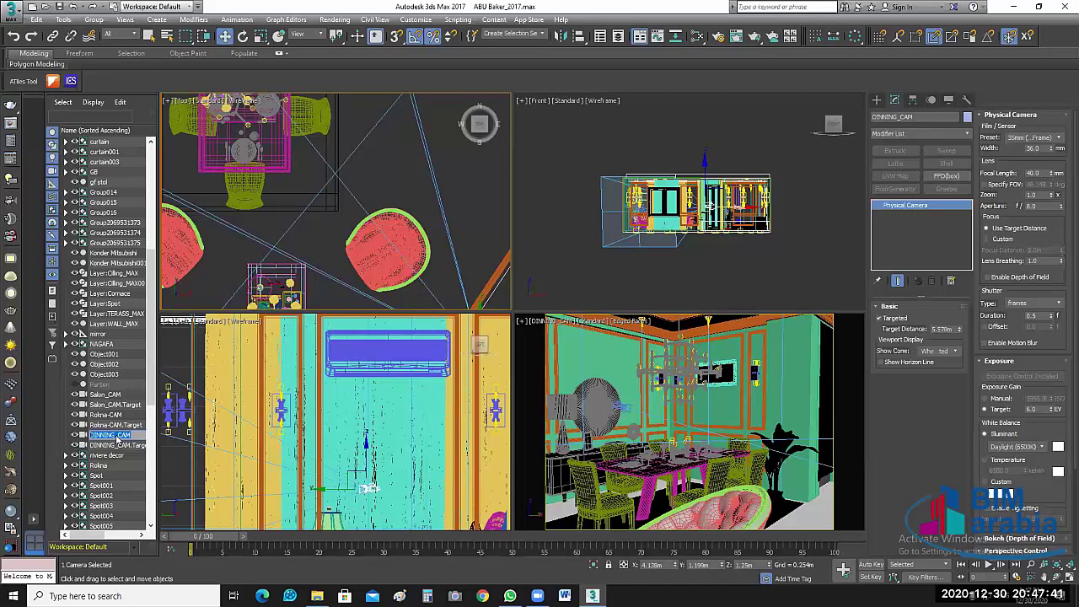
click(118, 444)
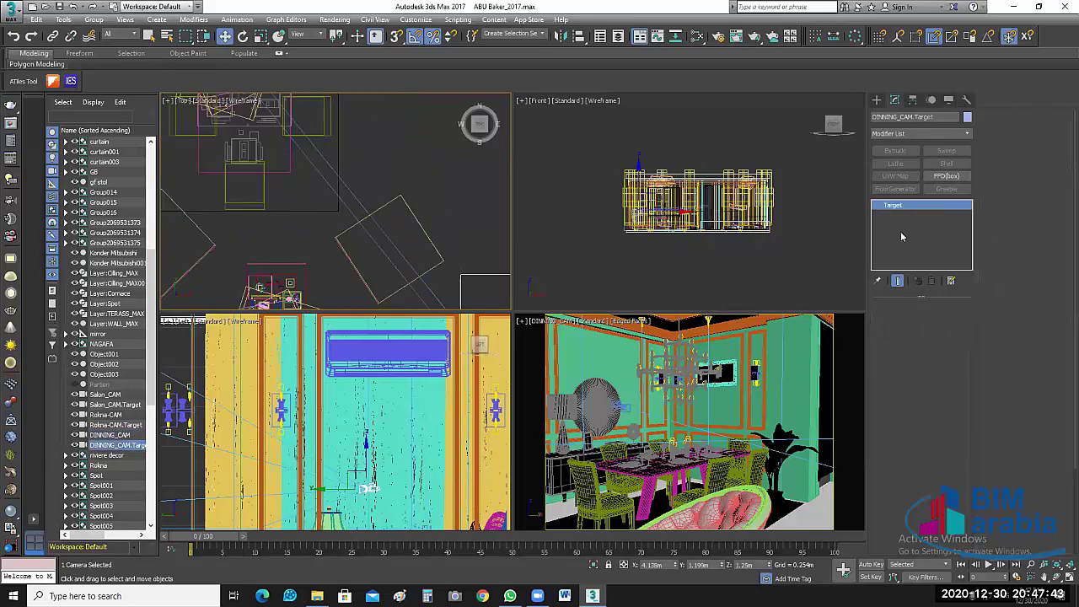
key(Up)
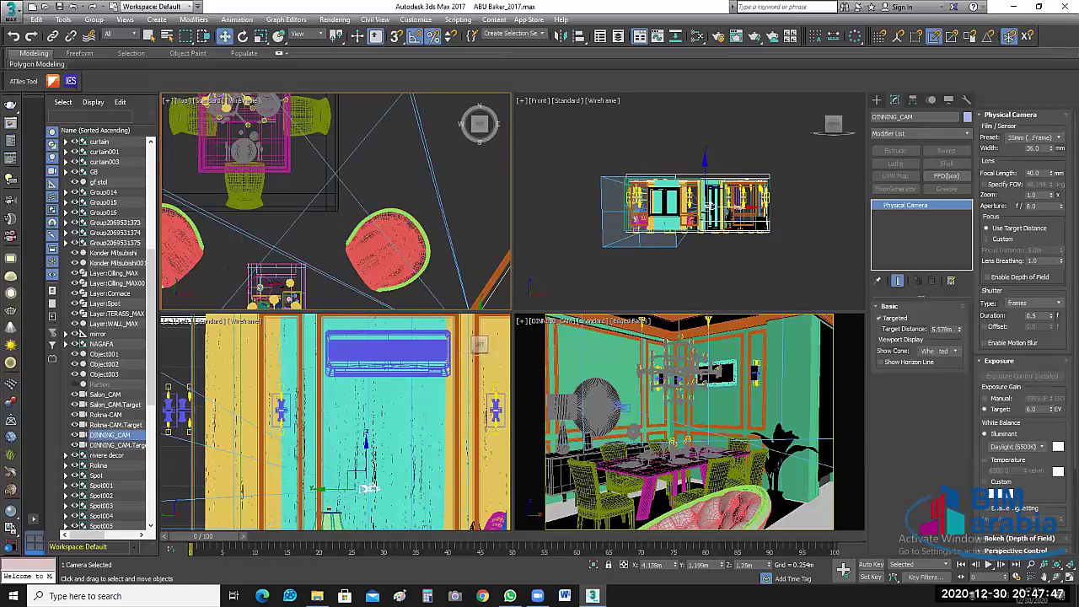
double_click(1033, 172)
text(20)
key(Return)
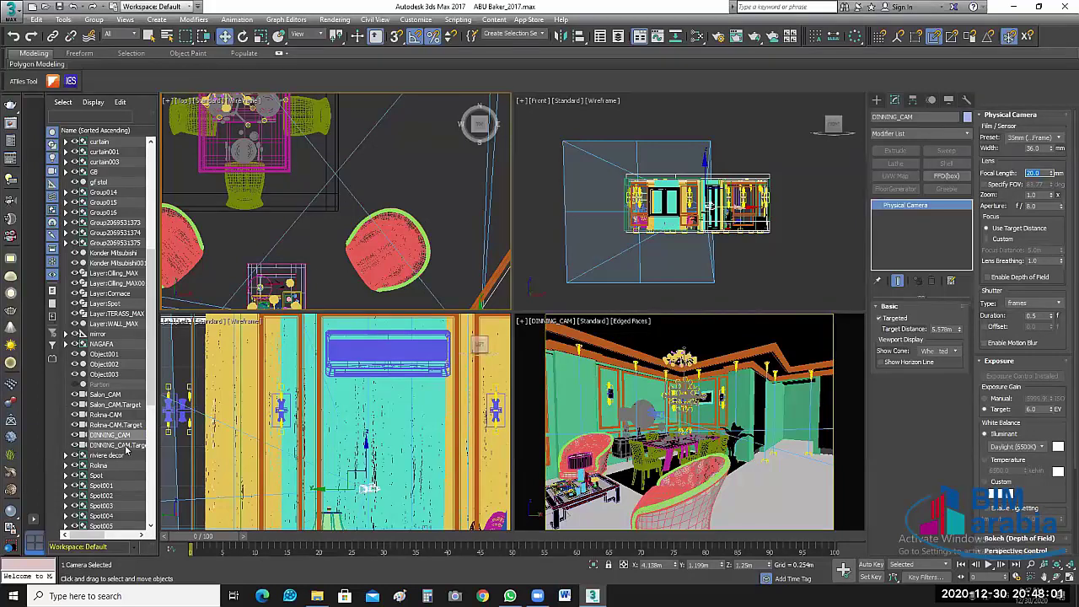
text(30)
key(Return)
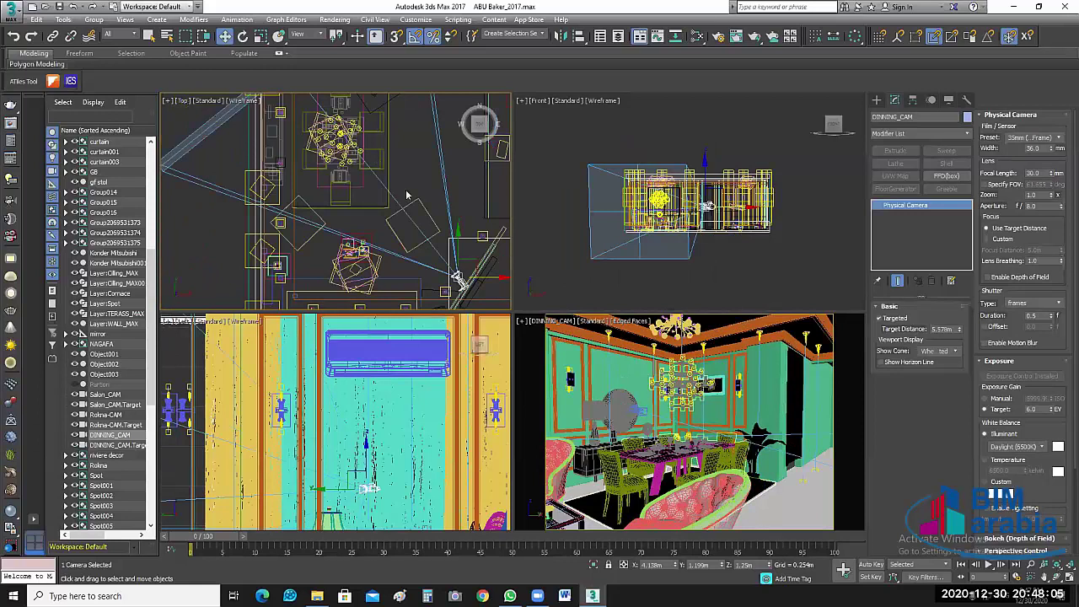
Step: Move DINNING_CAM.Target to aim the view at the dining table
click(422, 214)
scroll(422, 214, up, 3)
scroll(422, 214, down, 2)
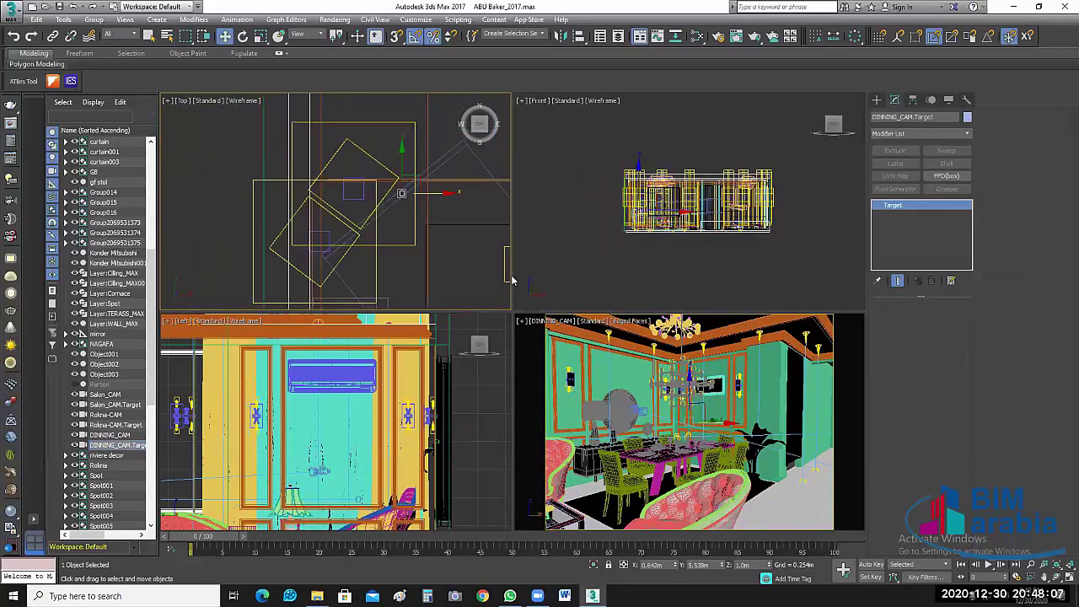
scroll(422, 214, down, 2)
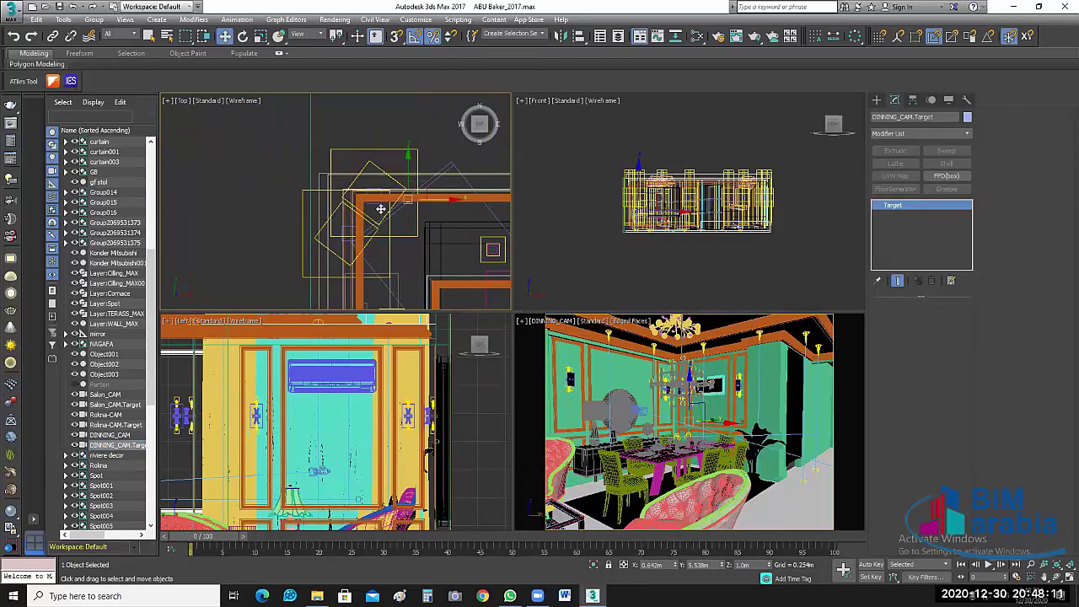
drag(381, 208, 374, 208)
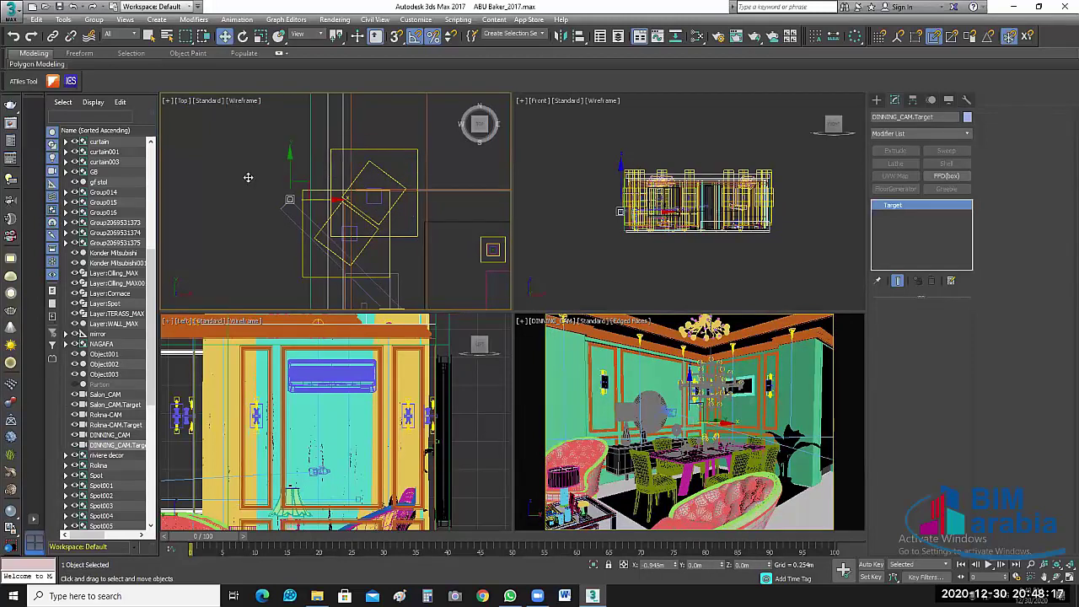
mouse_move(248, 177)
mouse_down()
mouse_move(233, 215)
mouse_move(241, 198)
mouse_up()
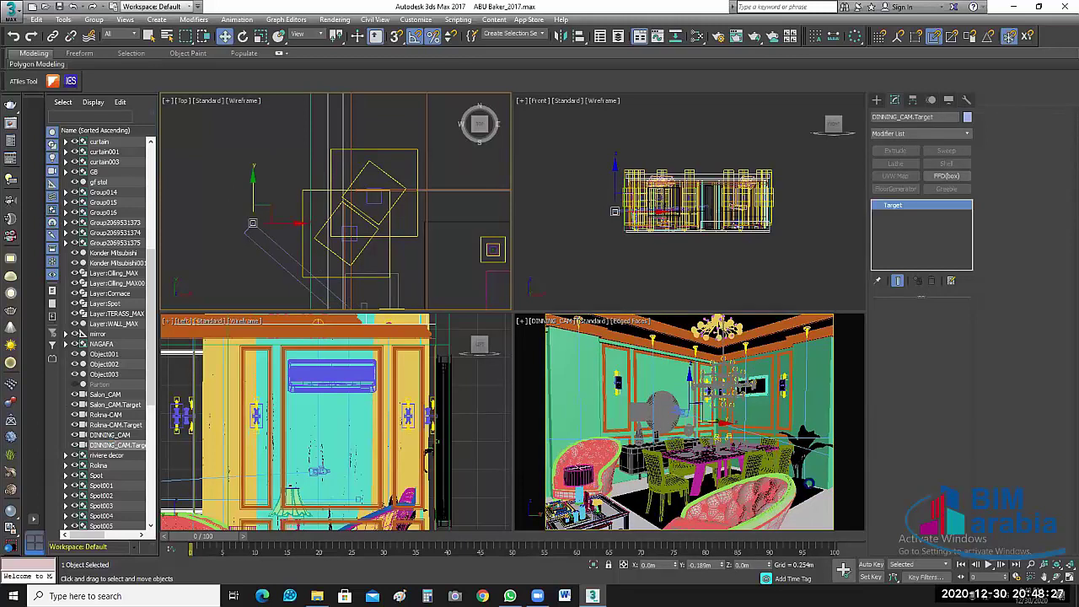
drag(786, 458, 750, 493)
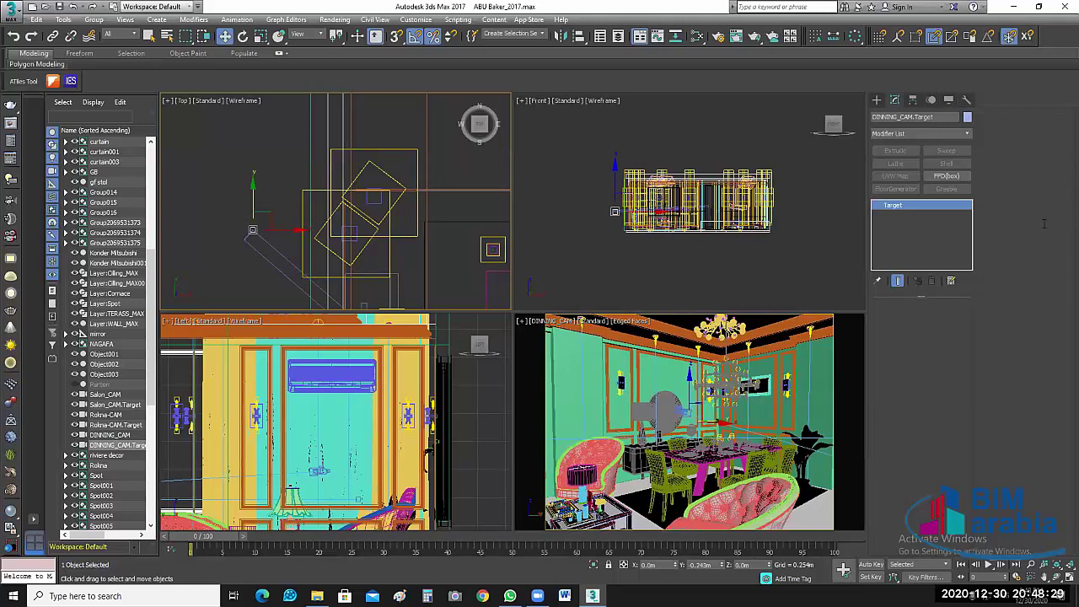
key(Up)
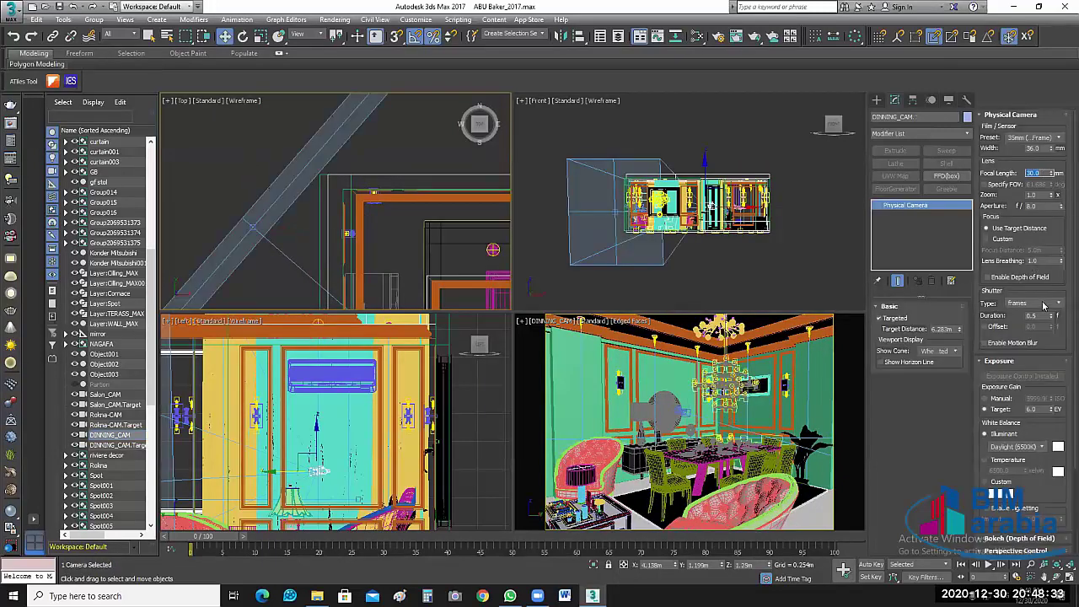
Step: Change DINNING_CAM's shutter type from frames to 1/seconds
click(1042, 303)
click(1027, 324)
click(1049, 304)
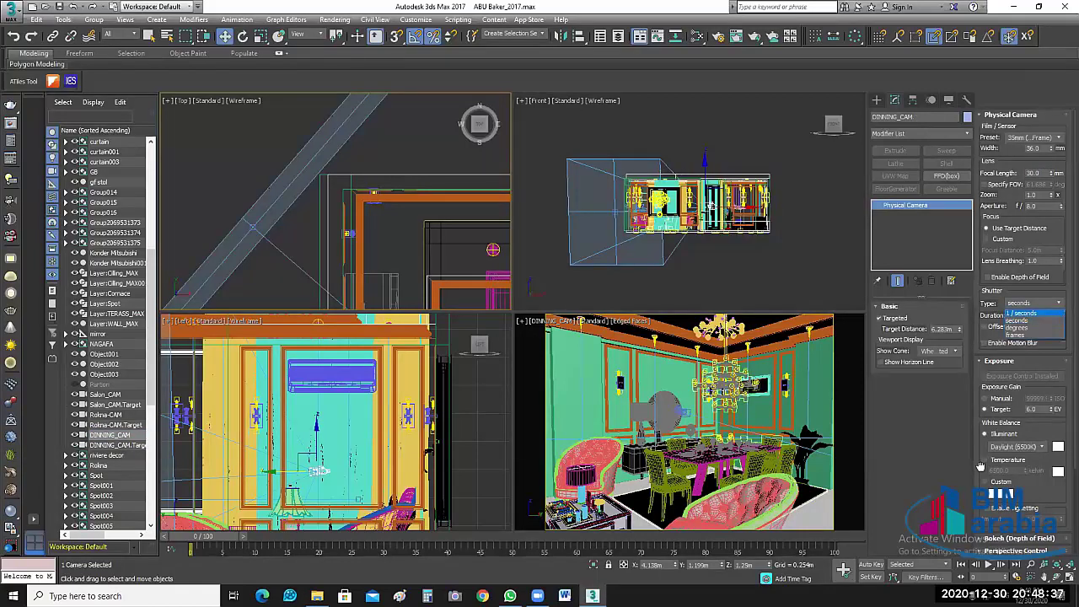
click(981, 466)
Step: Expand Perspective Control, collapse Exposure, and activate the dining camera viewport
scroll(981, 466, down, 3)
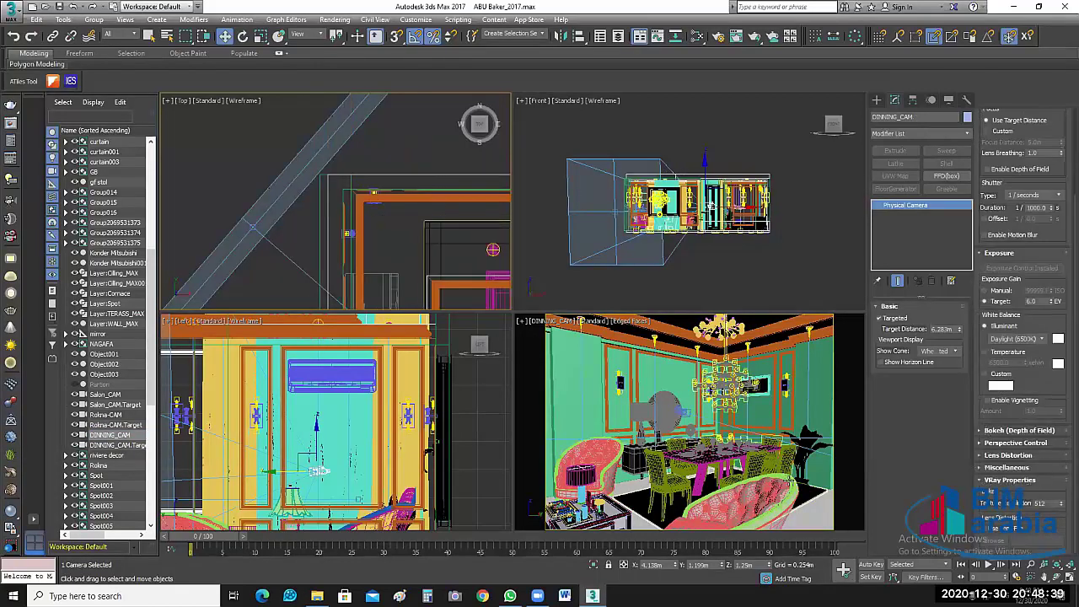
click(1012, 443)
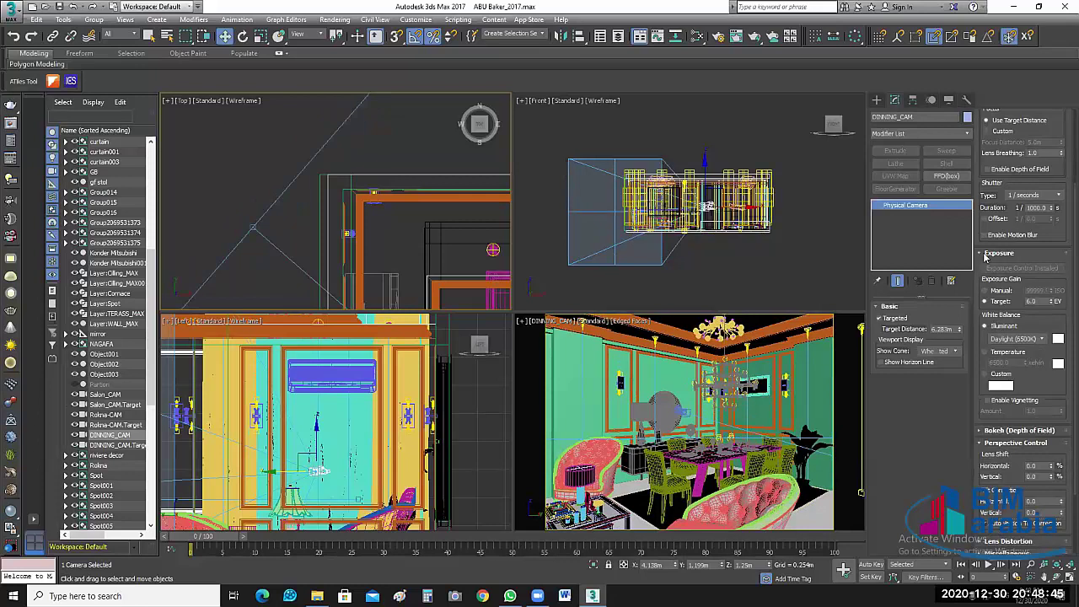
scroll(994, 320, up, 3)
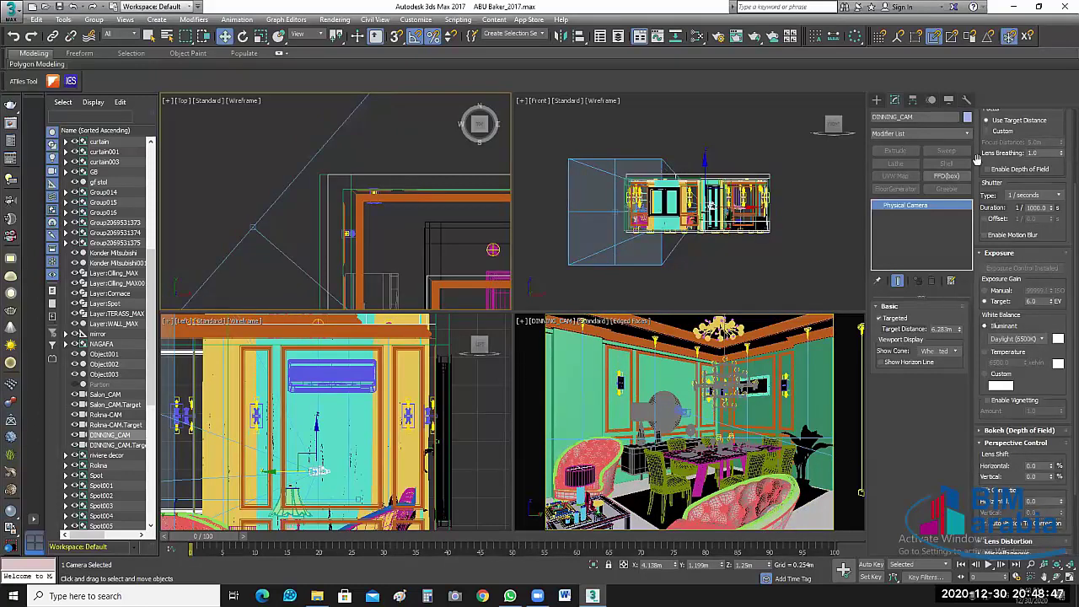
click(1000, 331)
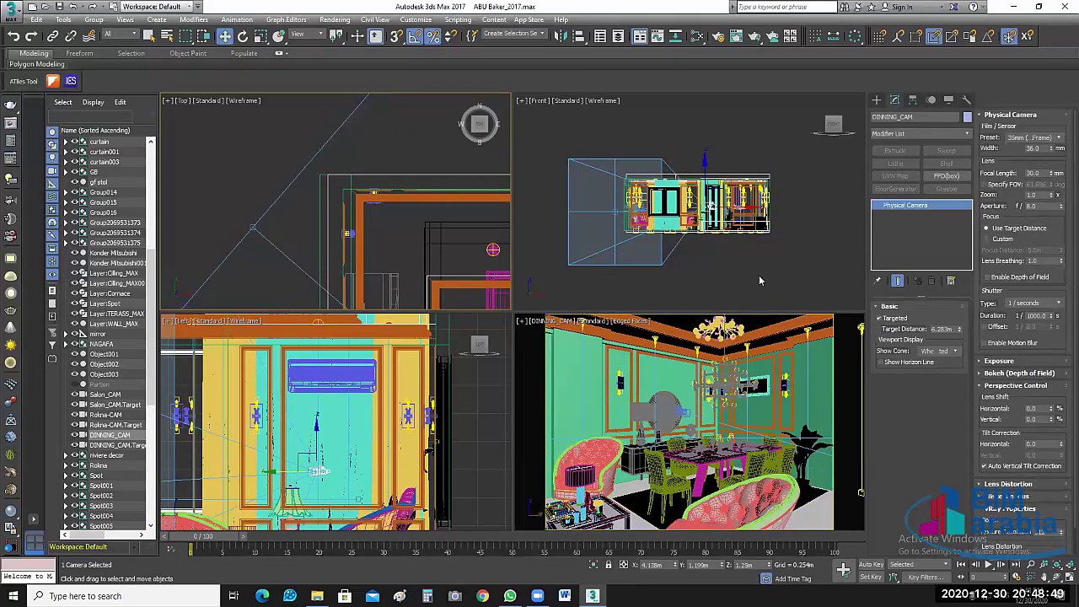
right_click(612, 479)
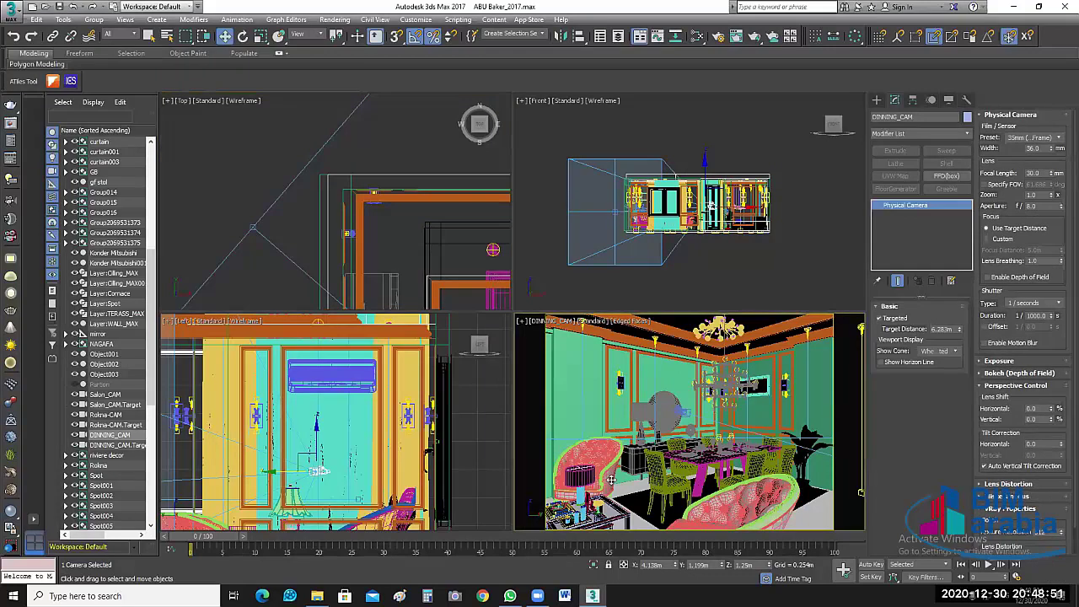
click(611, 479)
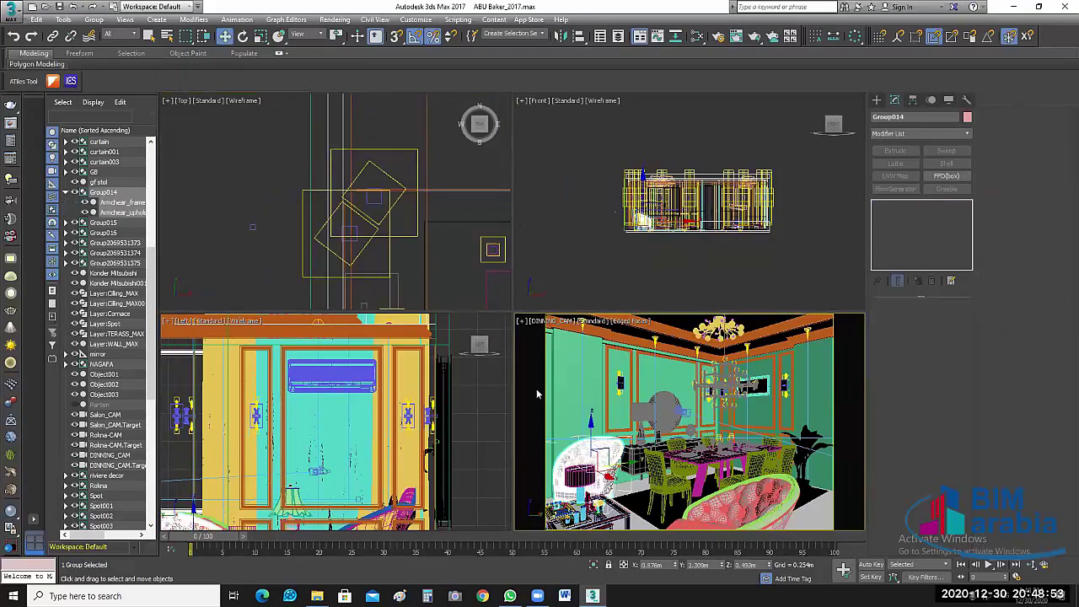
Step: Show the camera viewport in wireframe and look through Salon_CAM
key(F3)
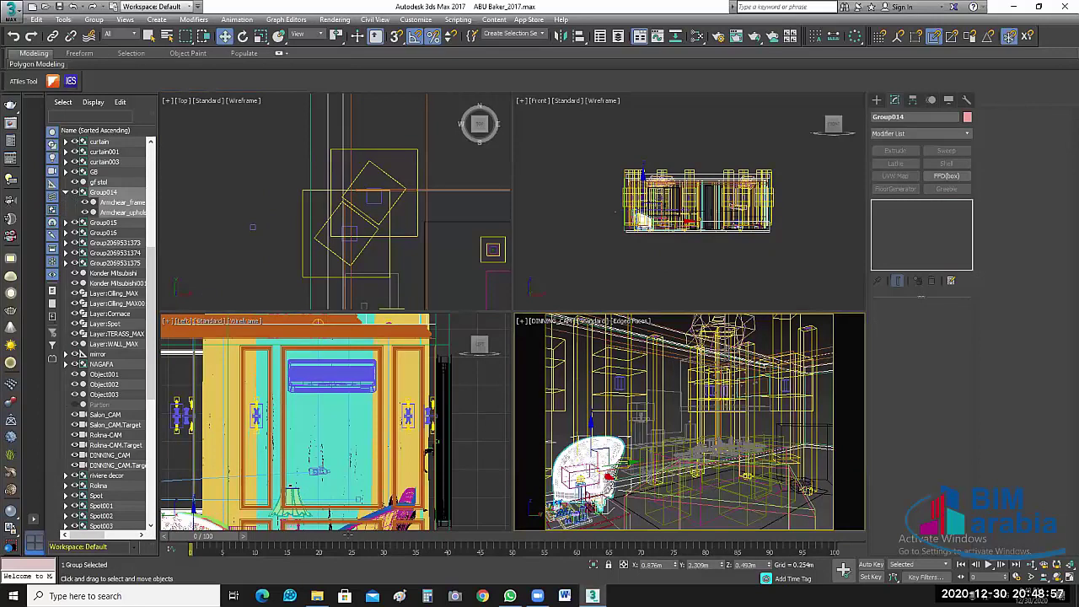
key(c)
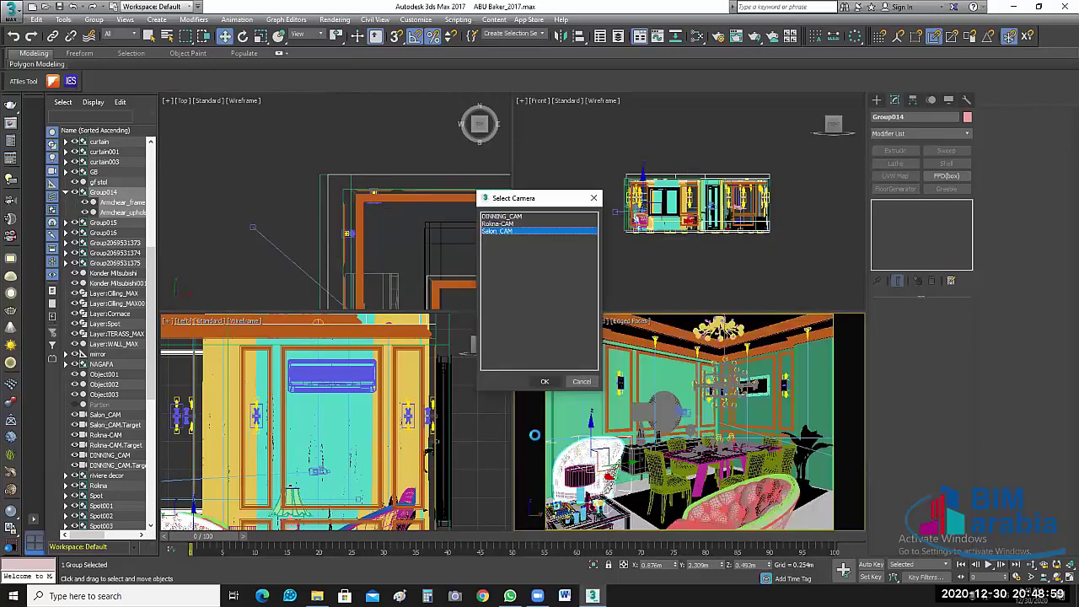
key(Return)
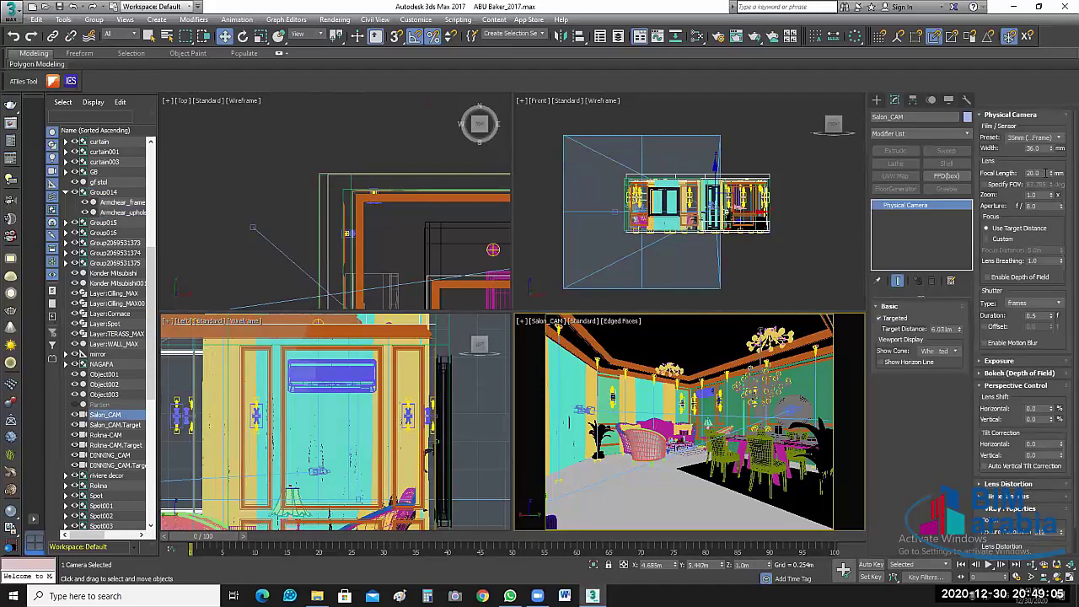
double_click(1047, 173)
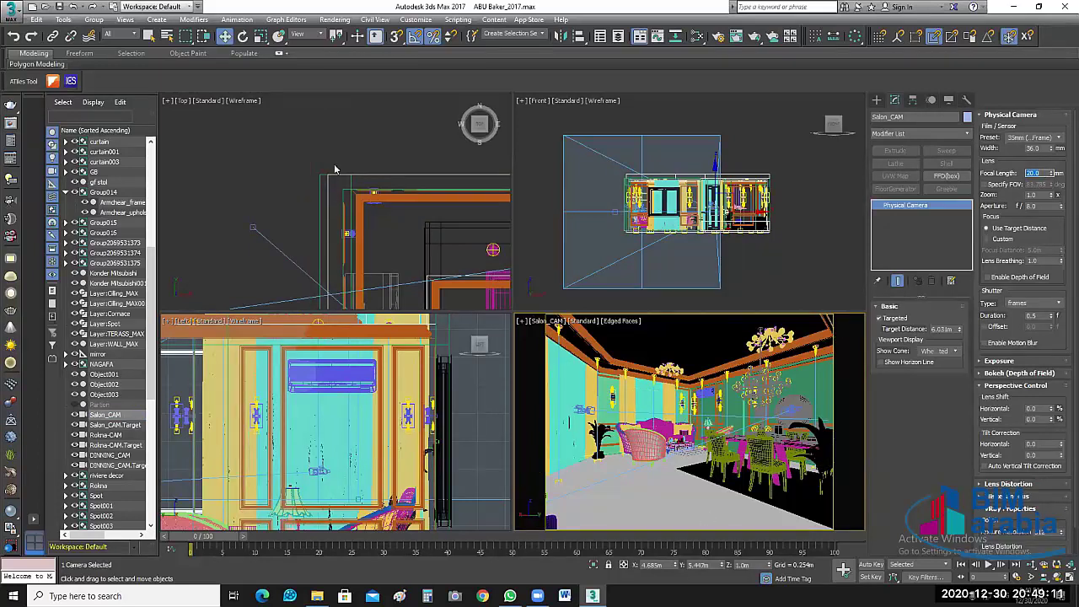
scroll(466, 244, down, 3)
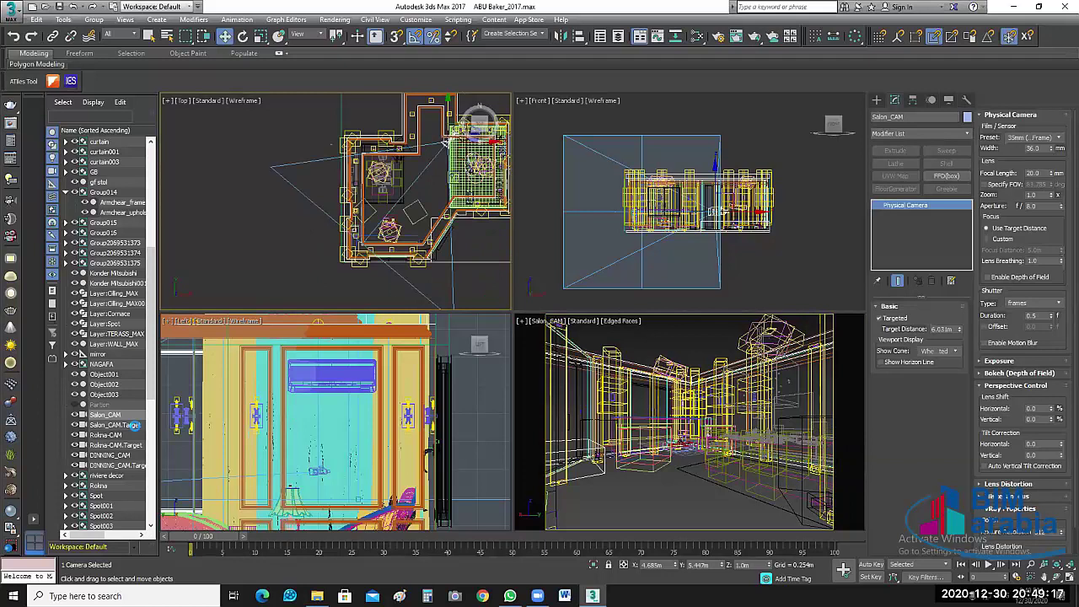
Step: Move Salon_CAM.Target in the plan to re-aim the camera
click(132, 426)
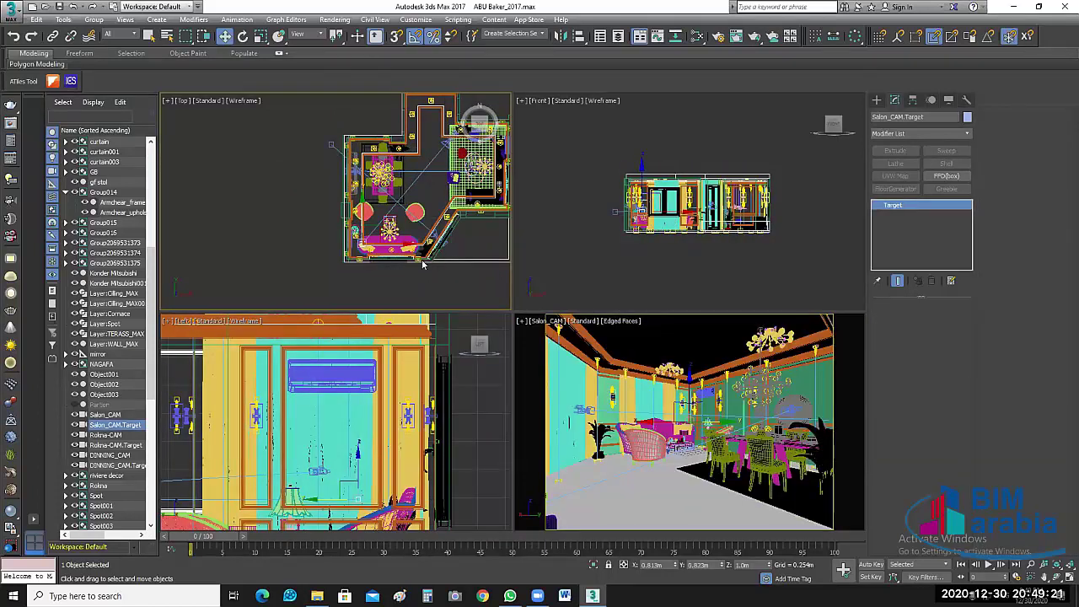
scroll(424, 265, up, 4)
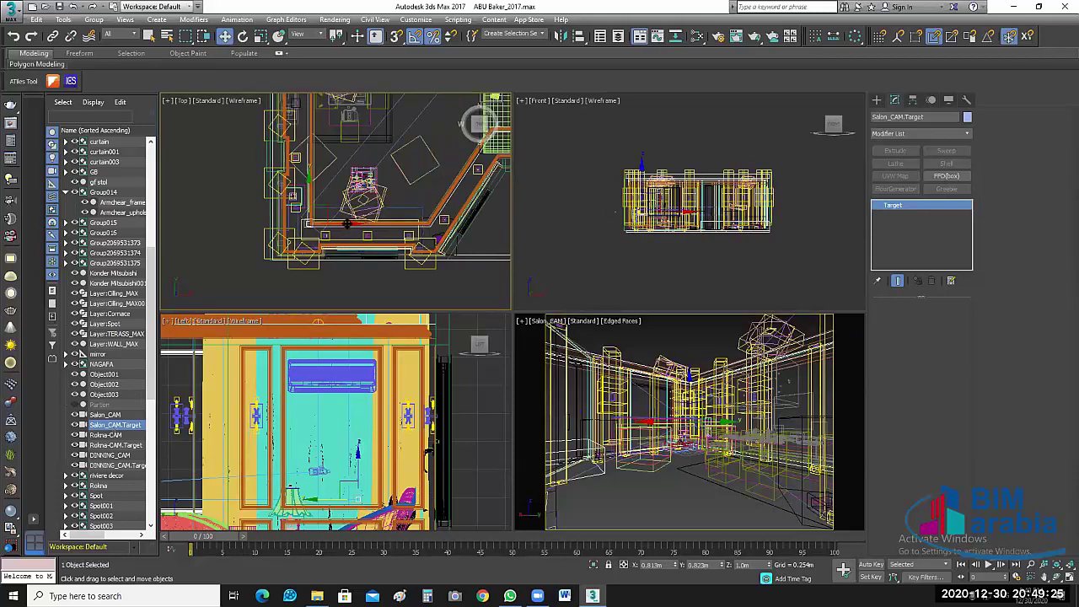
drag(331, 221, 268, 224)
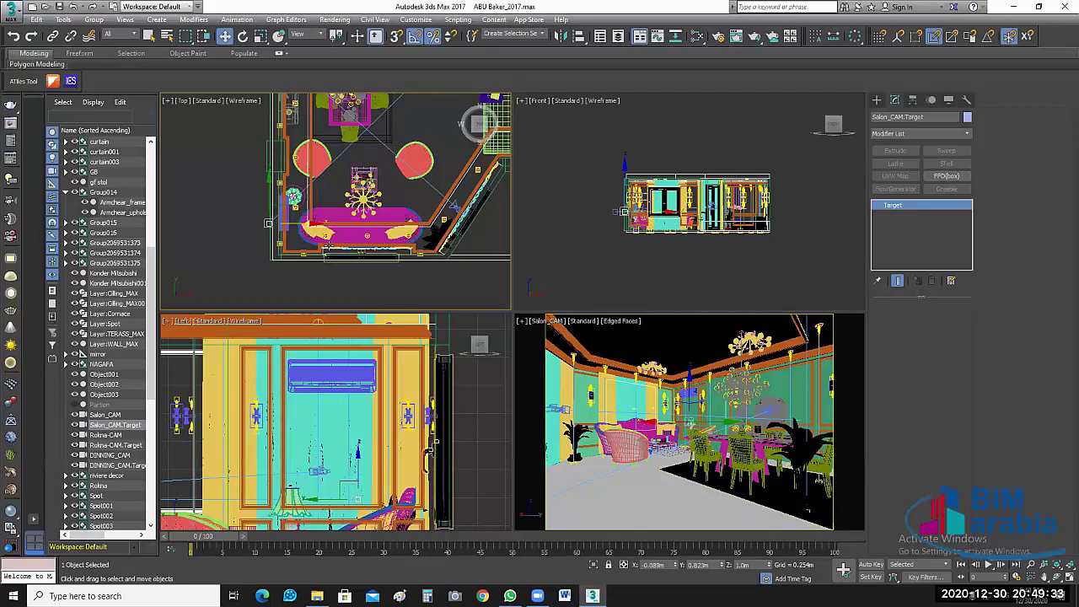
drag(306, 223, 289, 223)
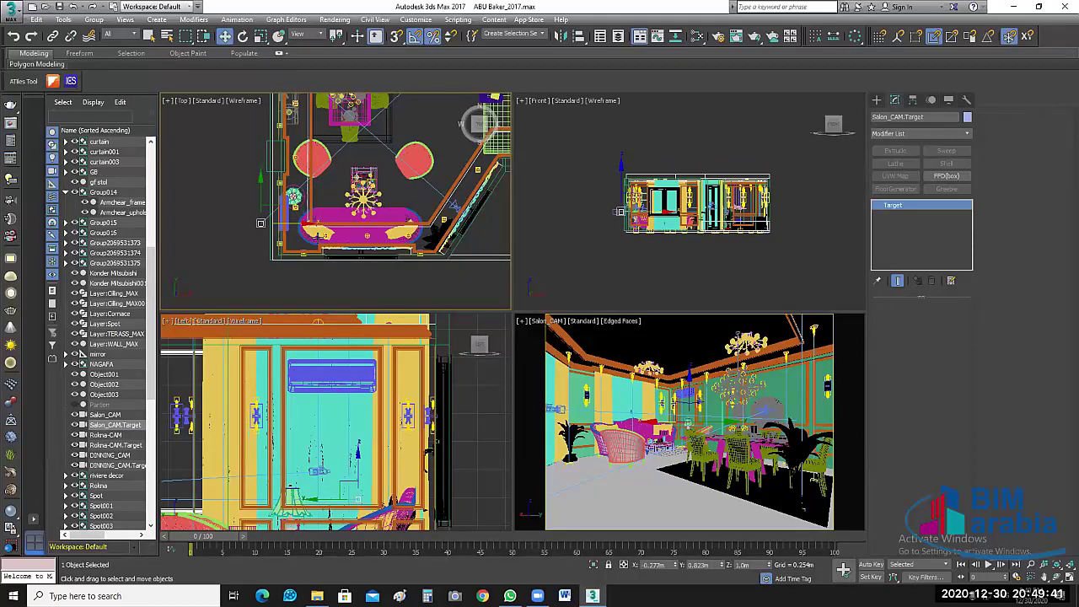
drag(297, 227, 301, 224)
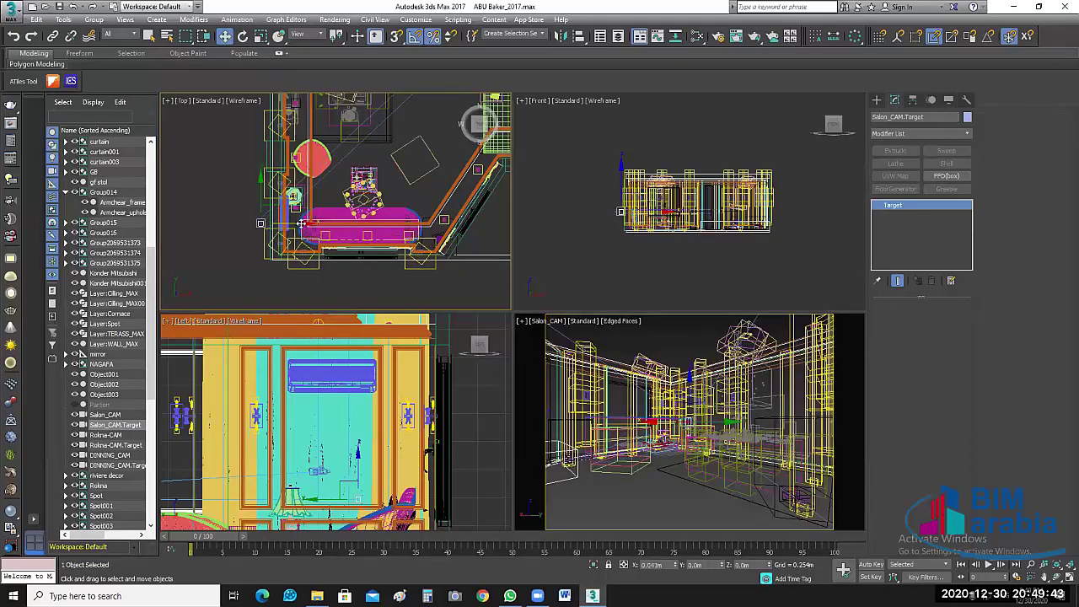
key(ctrl+z)
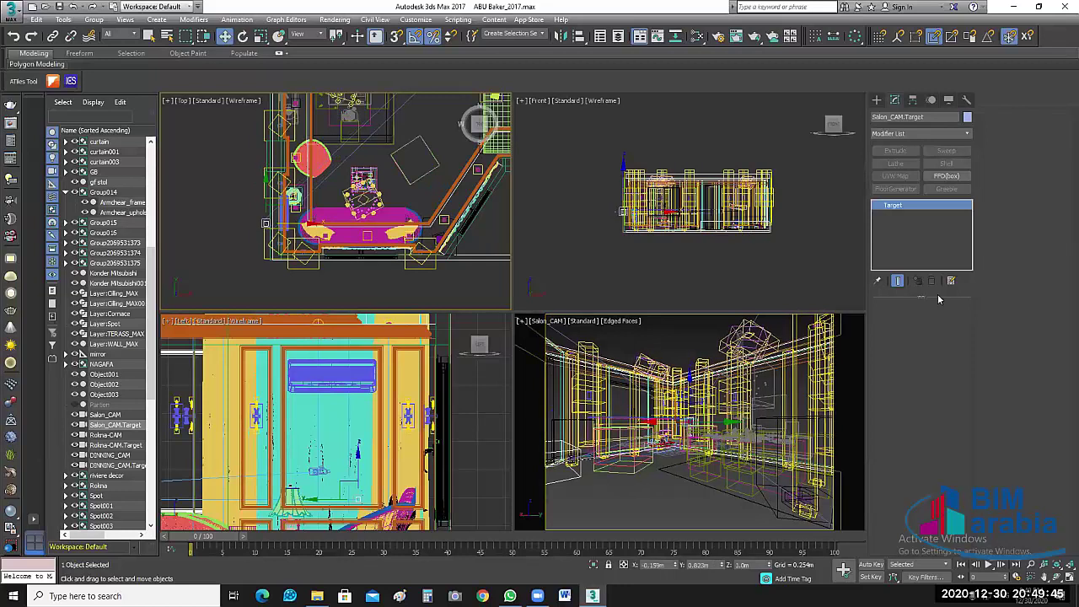
Step: Set Salon_CAM's shutter type to 1/seconds at 1/1000
click(104, 415)
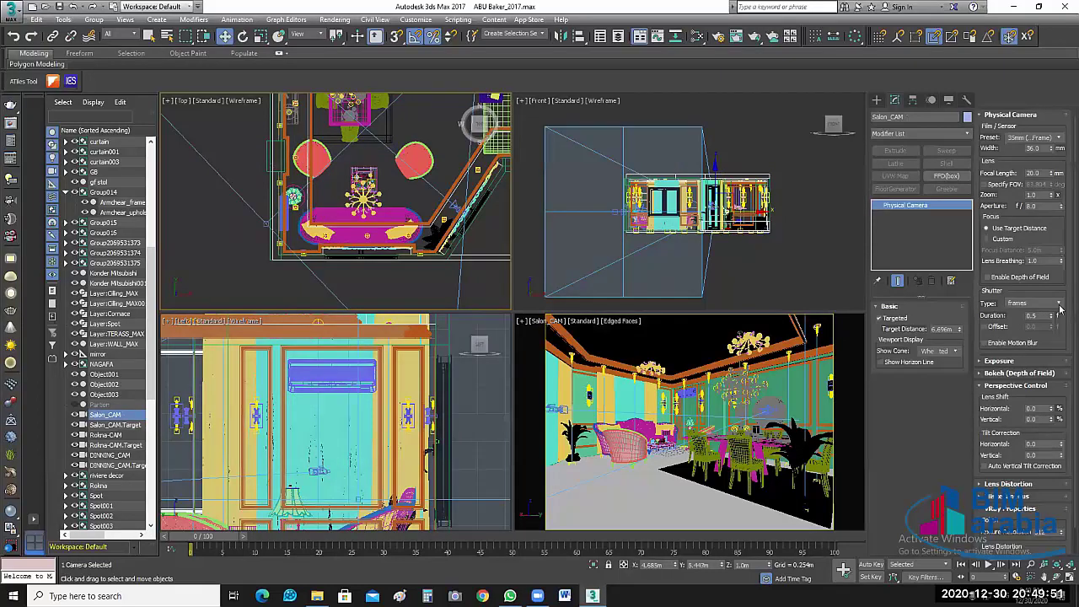
double_click(1029, 315)
scroll(1030, 308, down, 2)
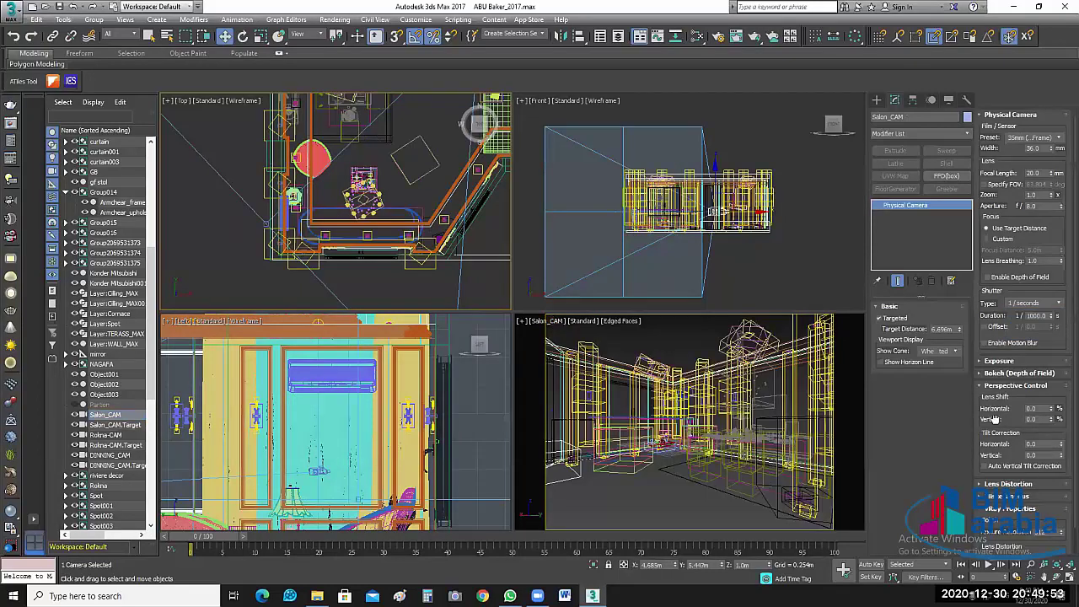
scroll(1027, 458, down, 1)
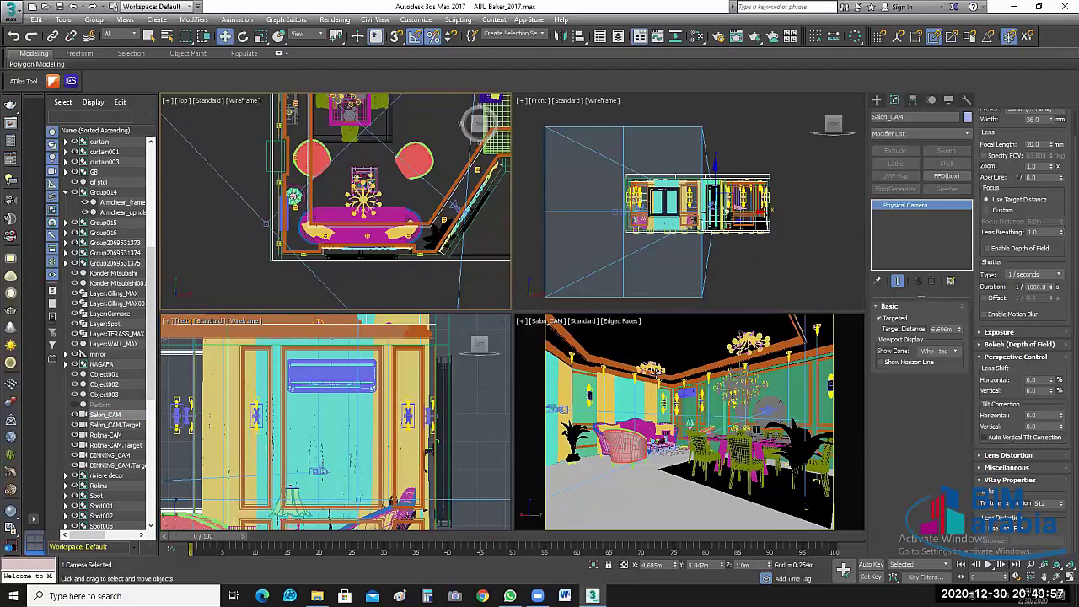
click(658, 379)
Step: Switch the camera viewport to look through Rokna-CAM
key(c)
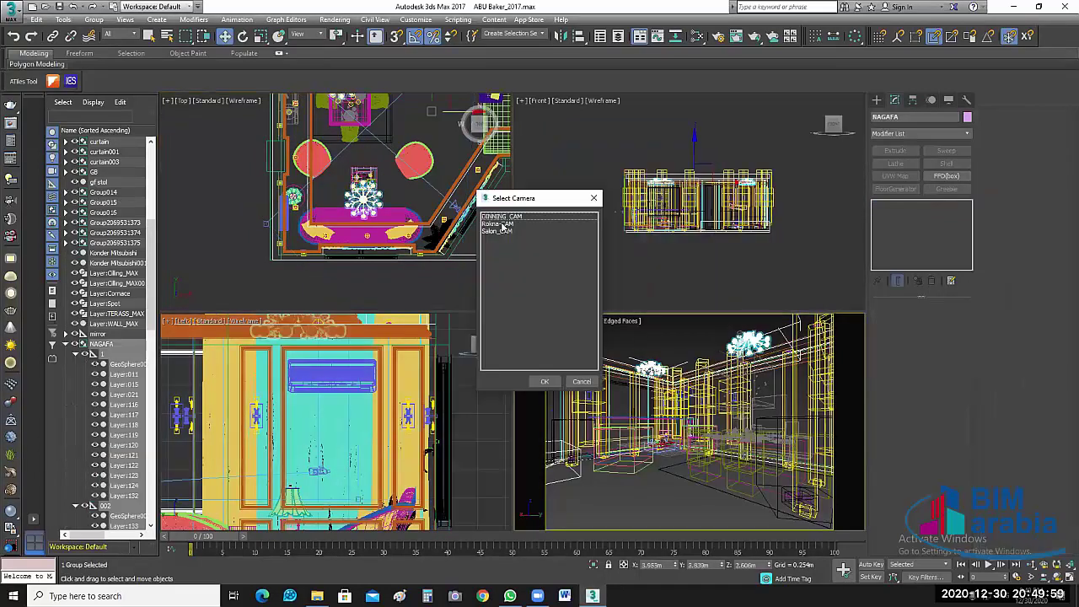
click(497, 223)
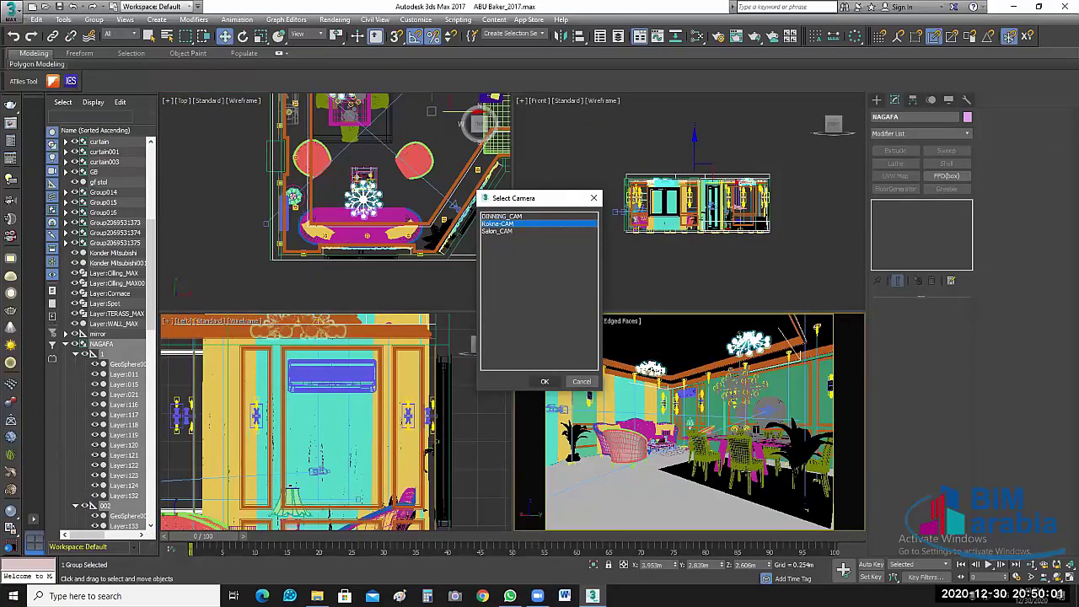
click(542, 382)
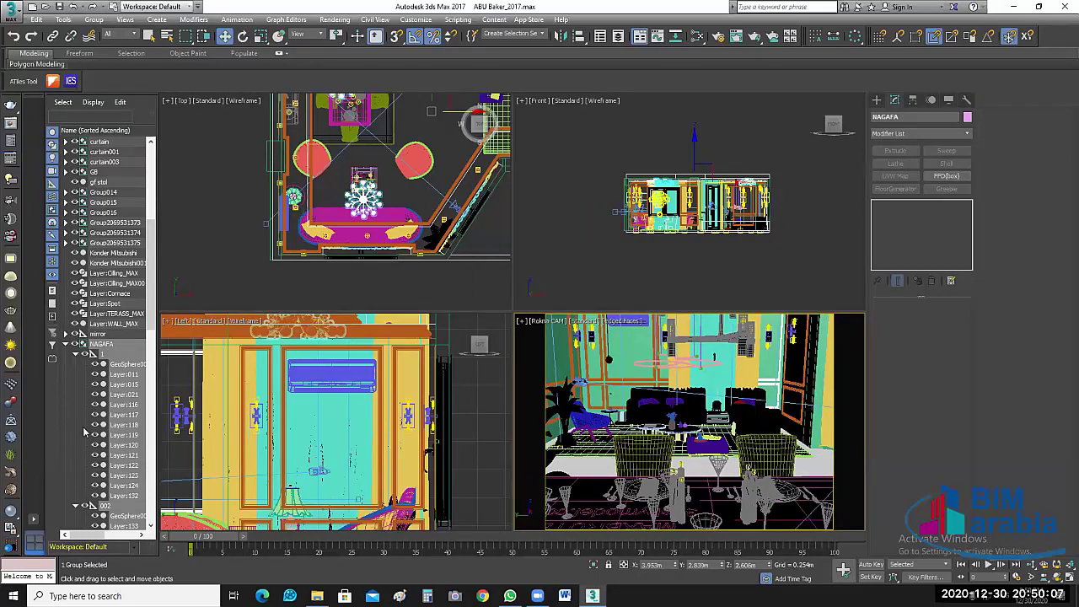
click(65, 344)
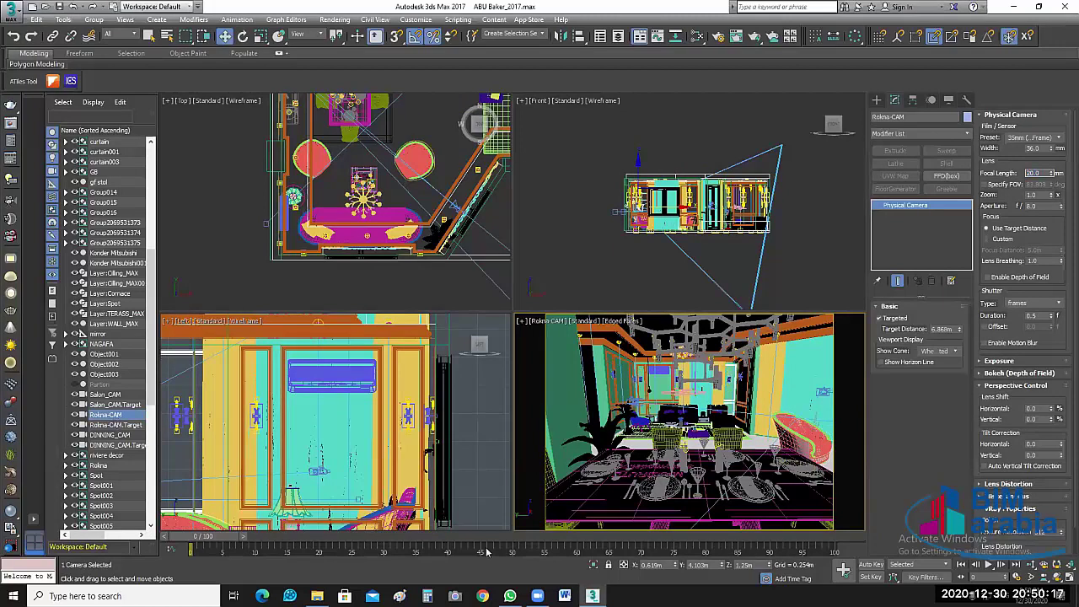
Step: Raise Rokna-CAM's target to a Z height of 1.0 m
click(113, 425)
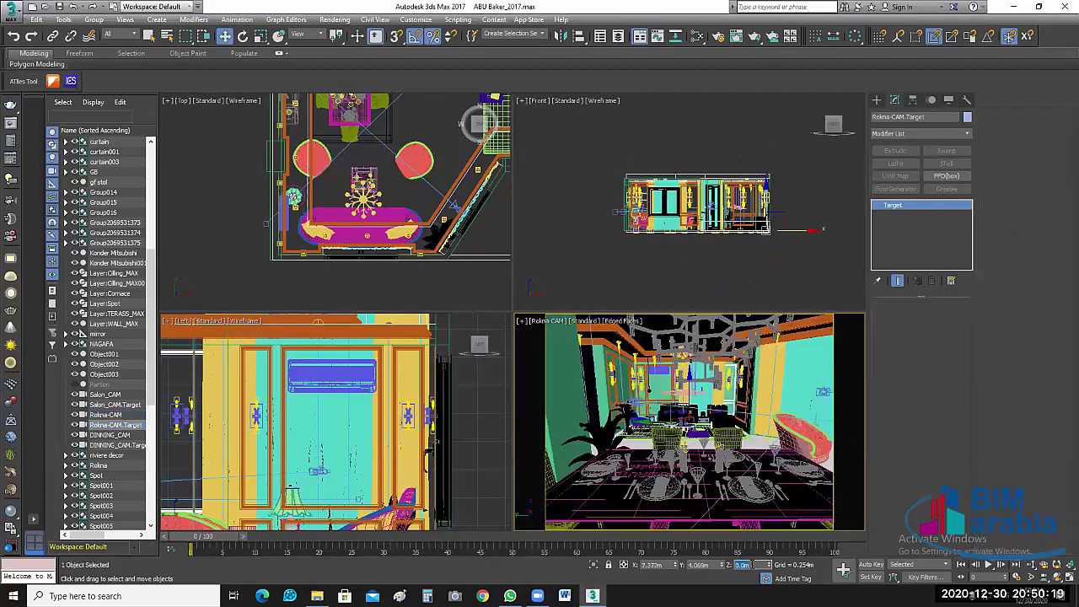
text(1)
key(Return)
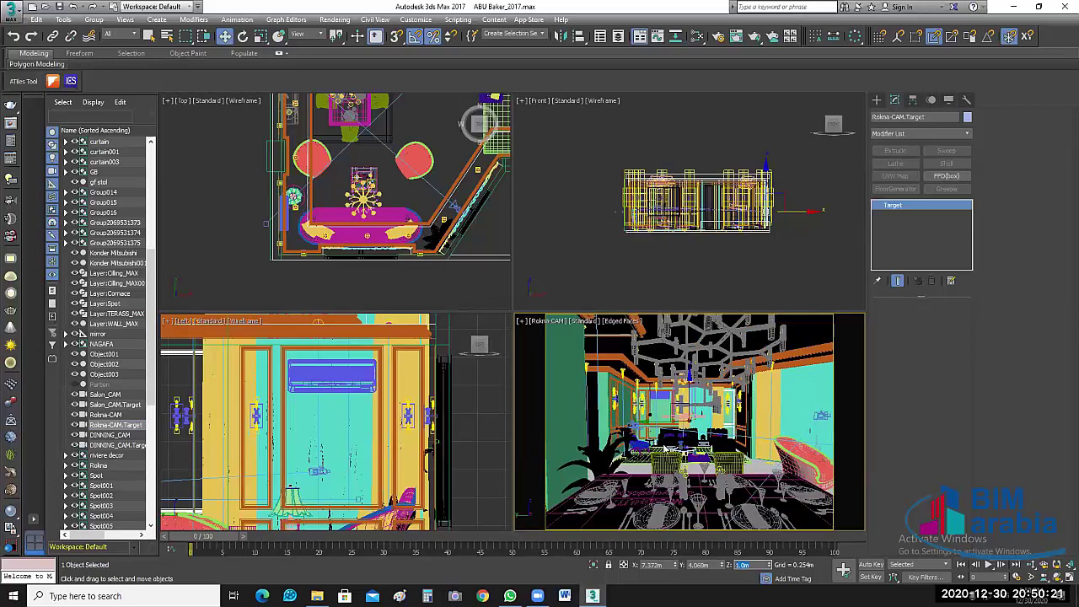
Step: Set Rokna-CAM's focal length to 30 mm
click(118, 415)
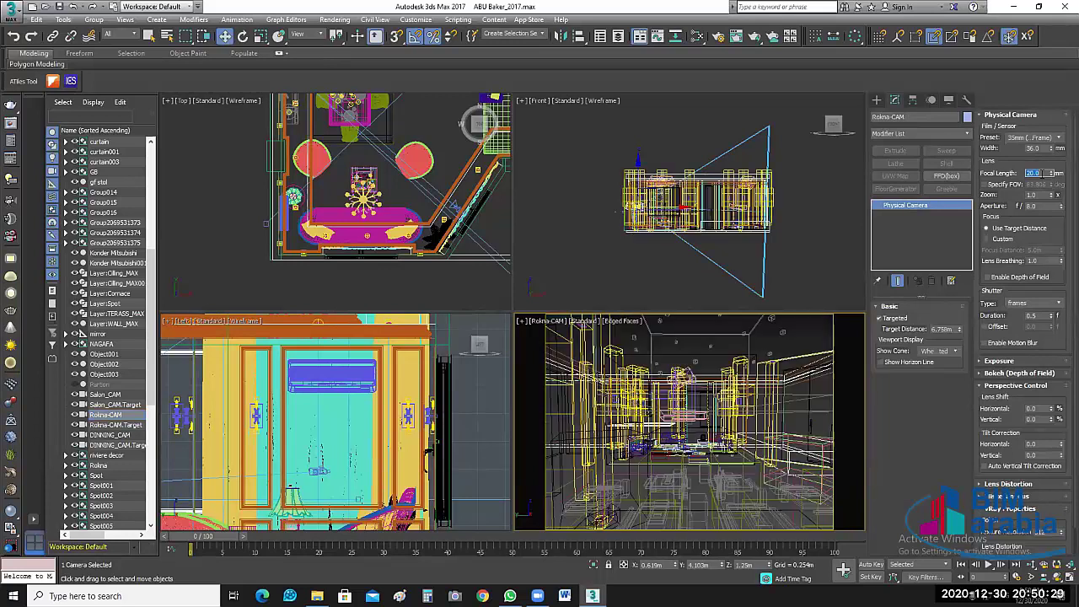
double_click(1037, 173)
text(30)
key(Return)
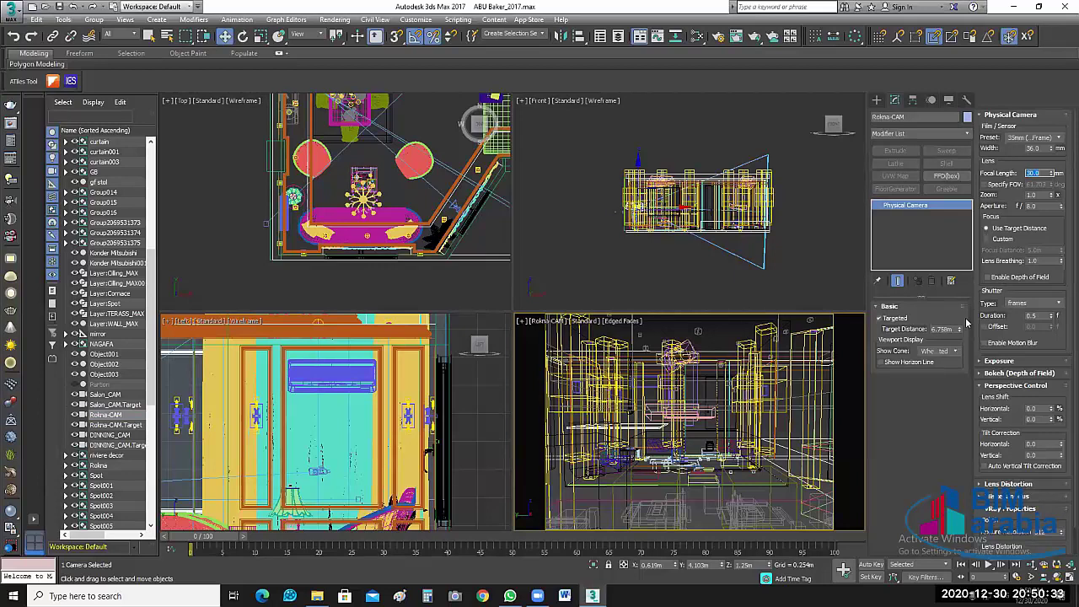
Step: Set Rokna-CAM's shutter type to 1/seconds and enable Auto Vertical Tilt Correction
click(1047, 302)
click(1028, 320)
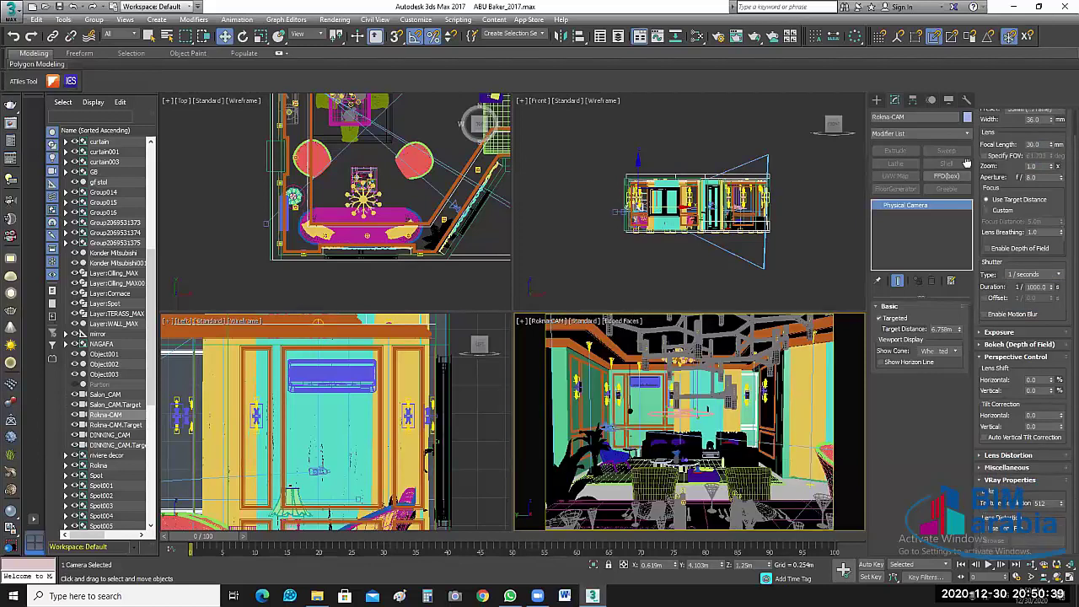
scroll(1006, 455, down, 1)
click(984, 437)
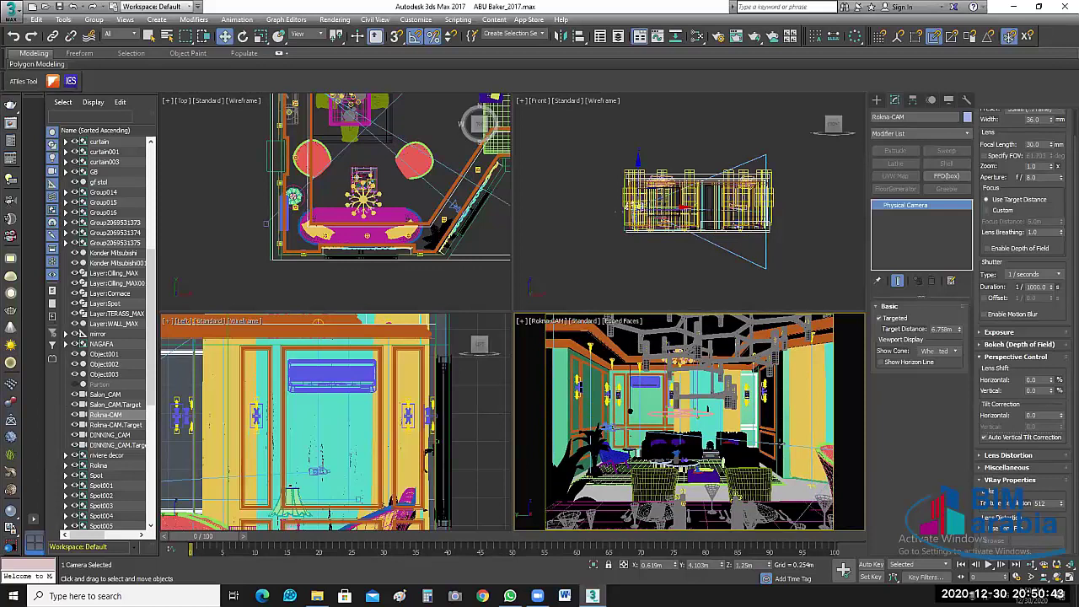
click(1017, 356)
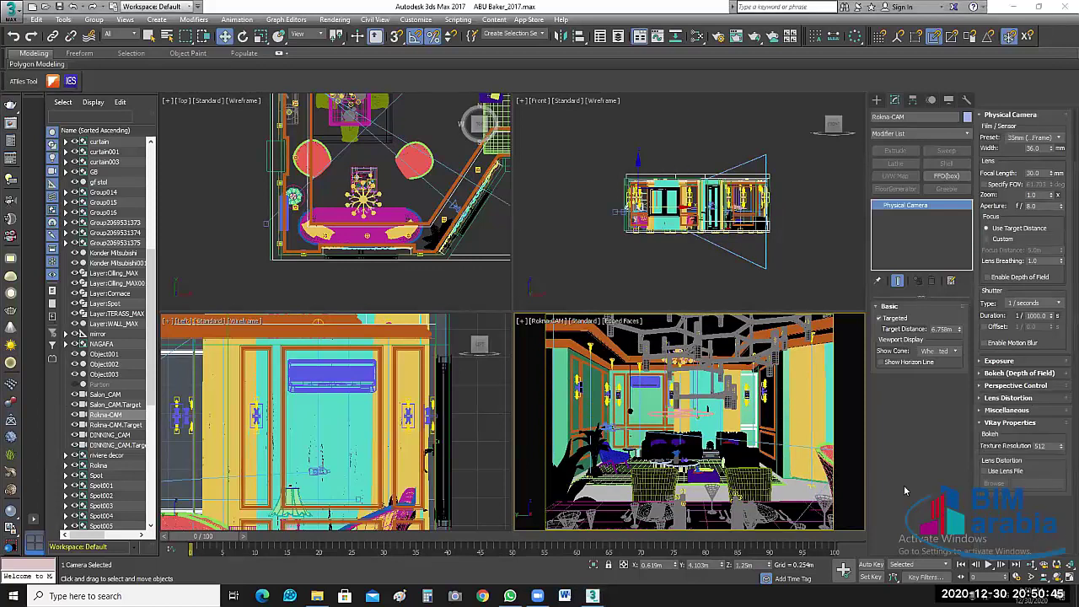
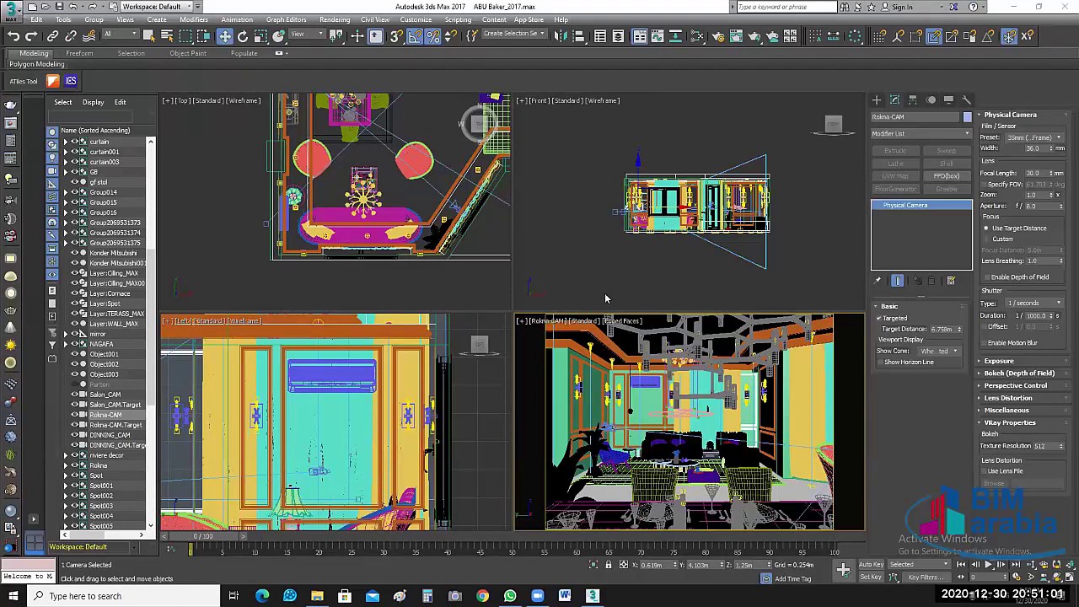
Step: Switch the view to the Salon_CAM camera and maximize that viewport with Alt+W
click(803, 451)
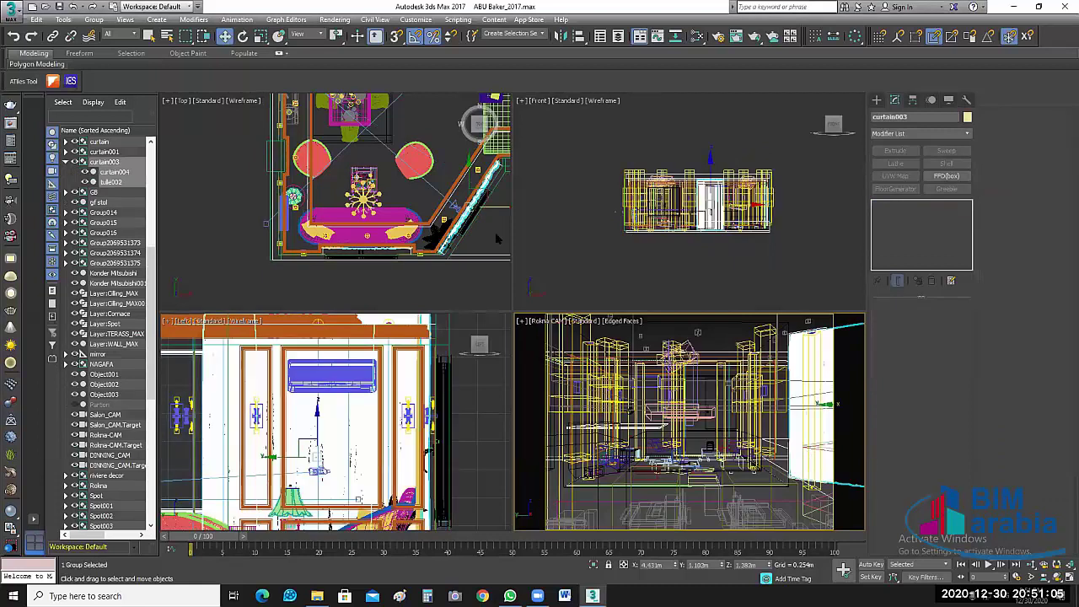
key(c)
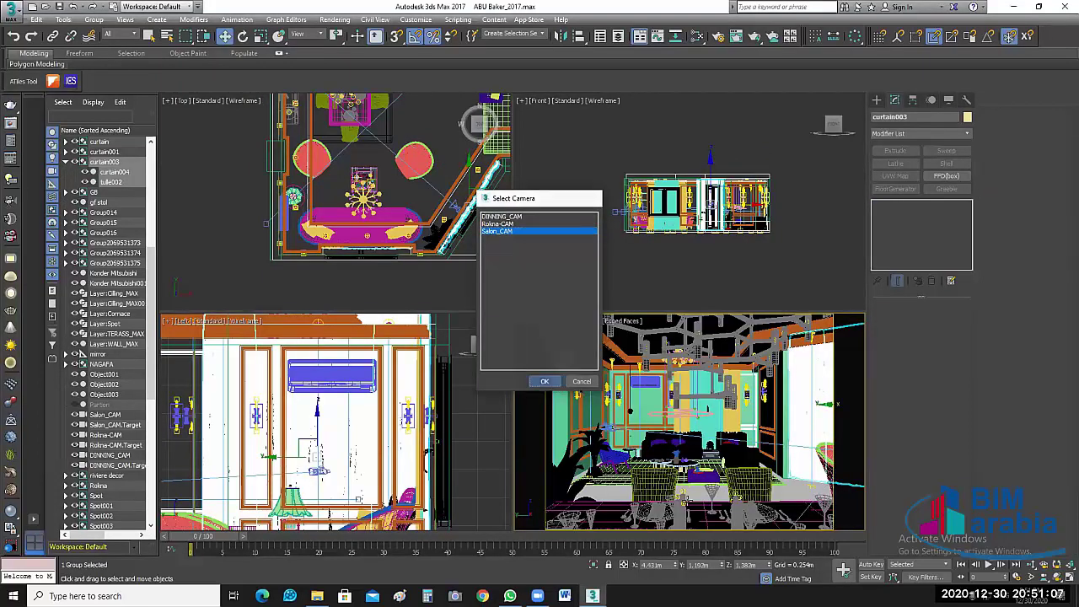
key(Return)
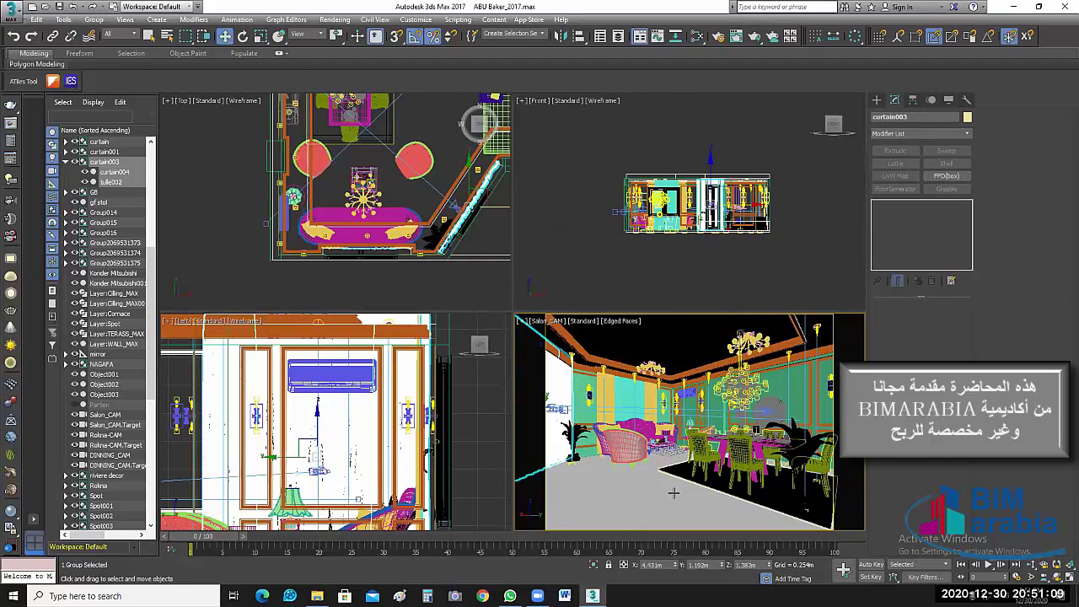
key(alt+w)
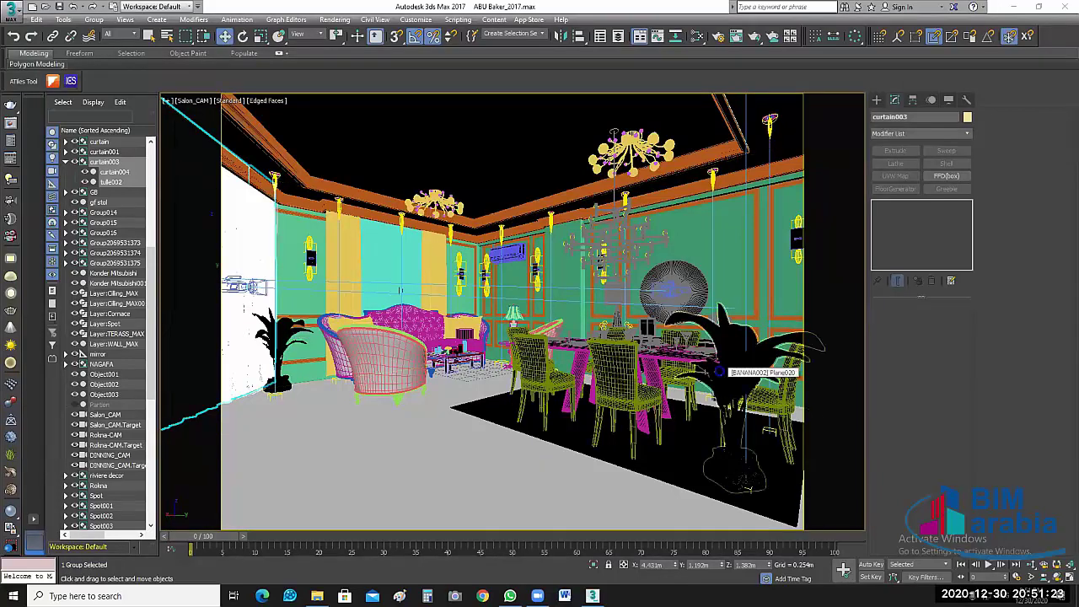
Step: Select the right-hand banana plant and toggle wireframe display on and back to shaded
click(718, 372)
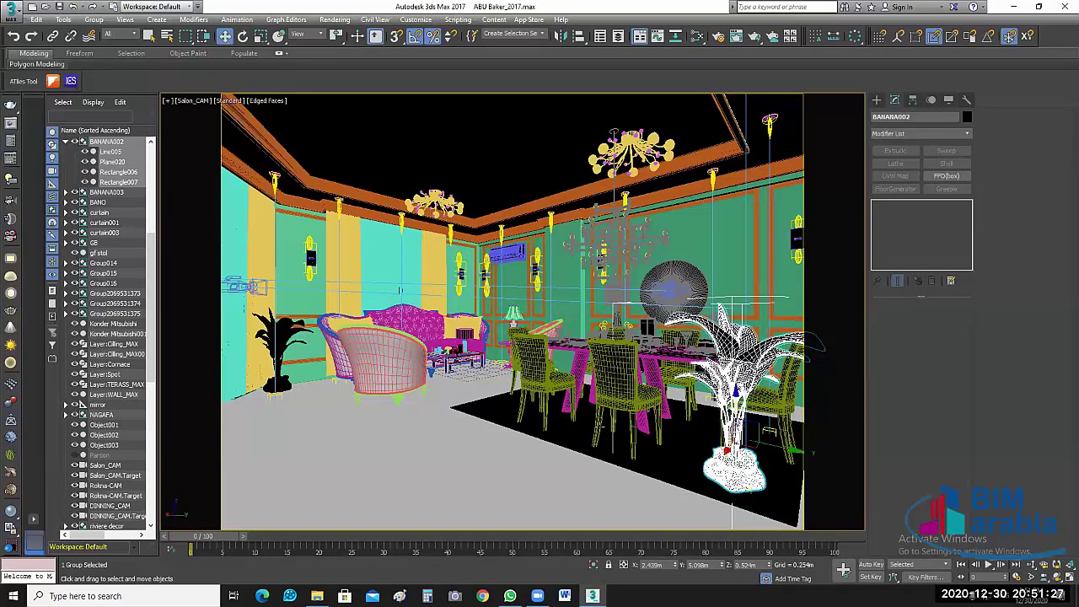
key(F3)
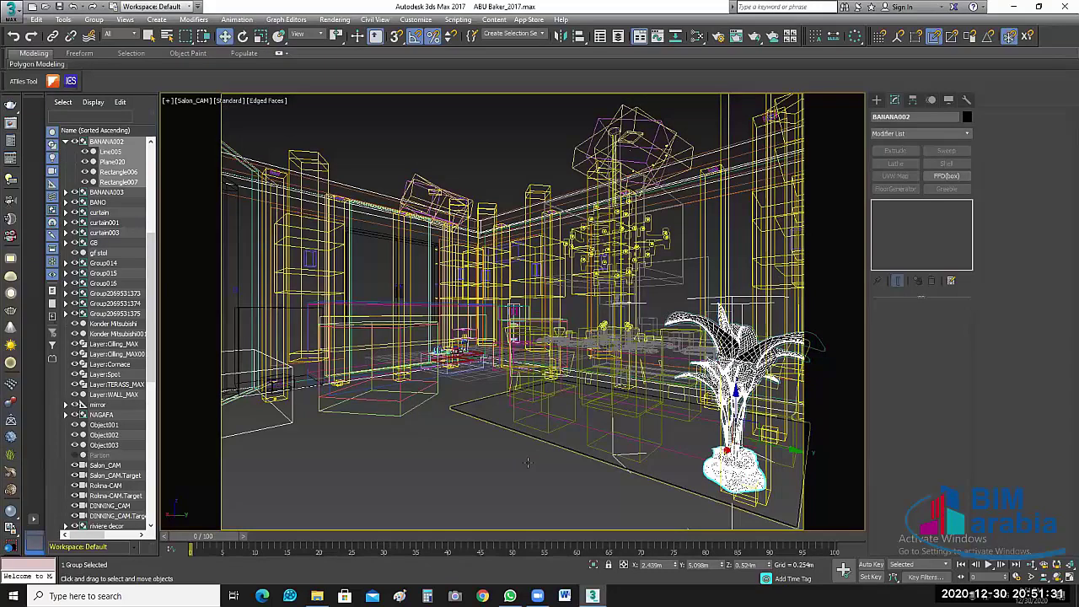
key(F3)
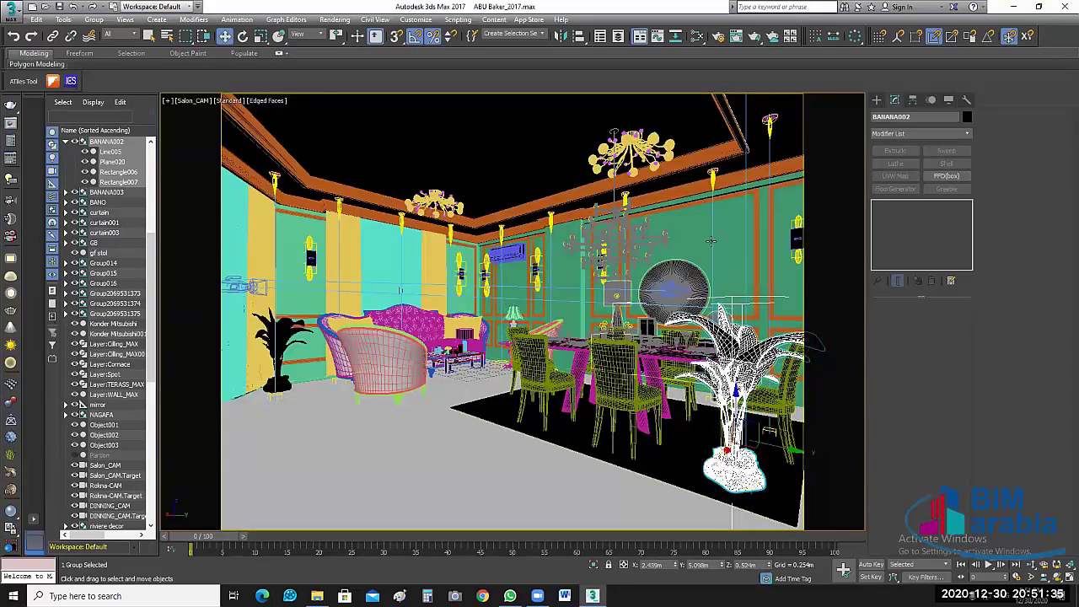
click(711, 243)
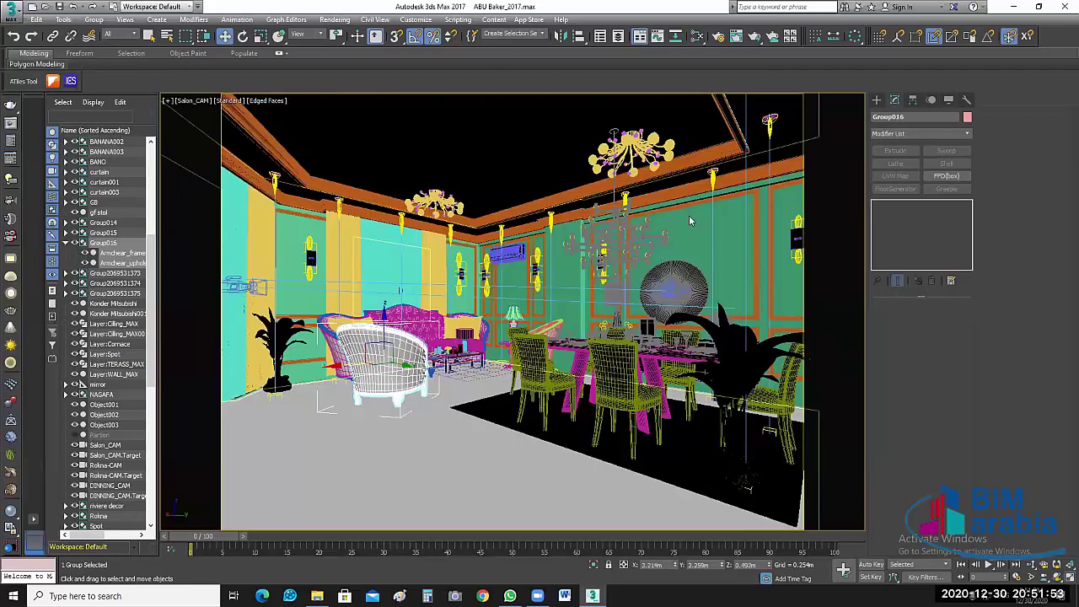
Step: Restore the four-viewport layout and frame the chairs in the Front view
key(alt+w)
scroll(677, 205, up, 2)
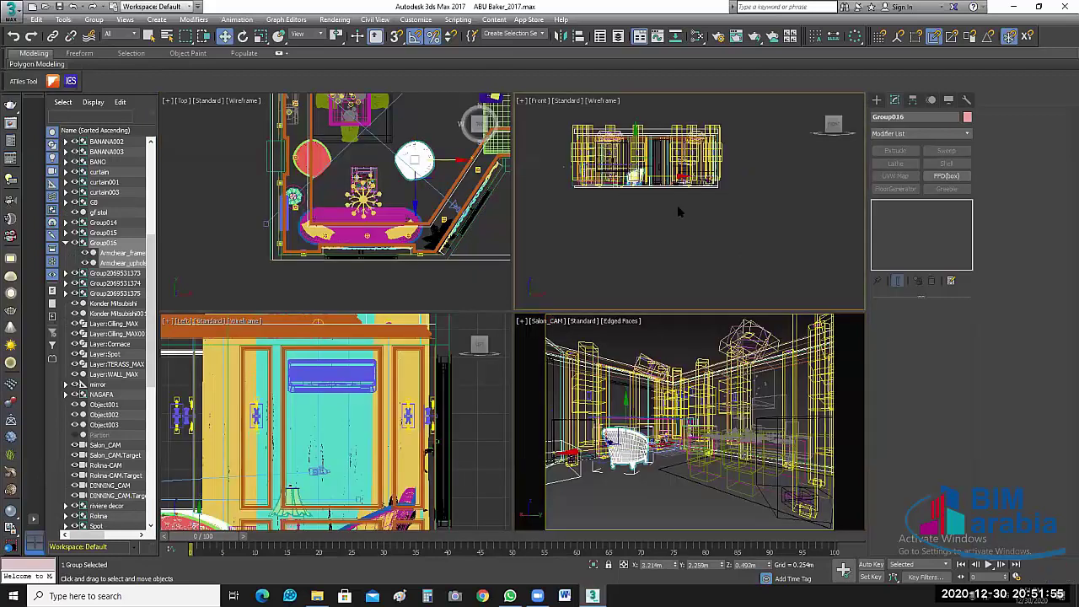
scroll(622, 143, up, 5)
scroll(631, 174, down, 2)
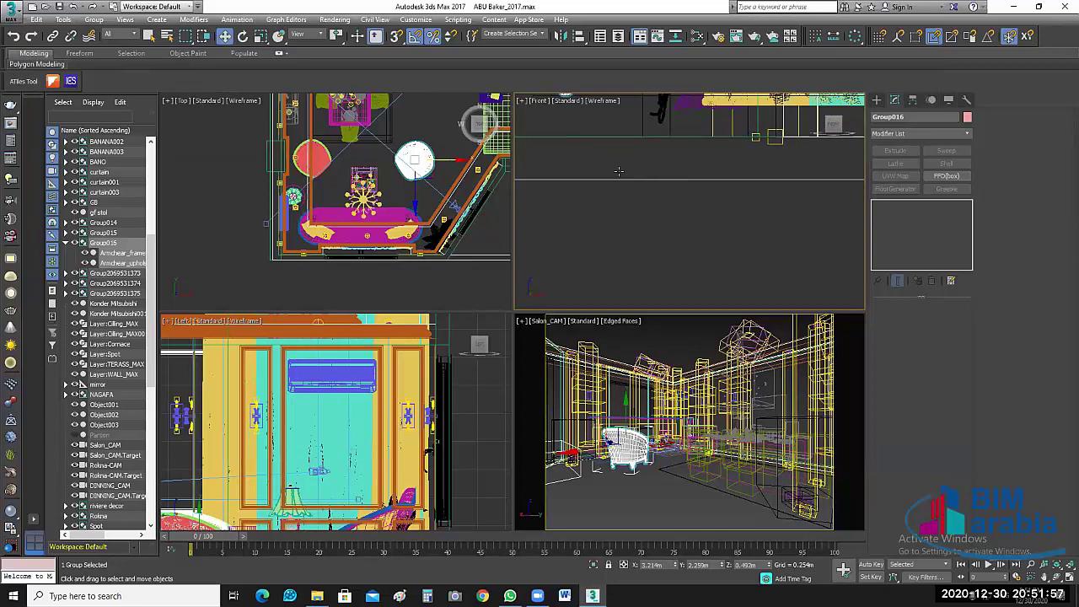
middle_drag(619, 171, 715, 218)
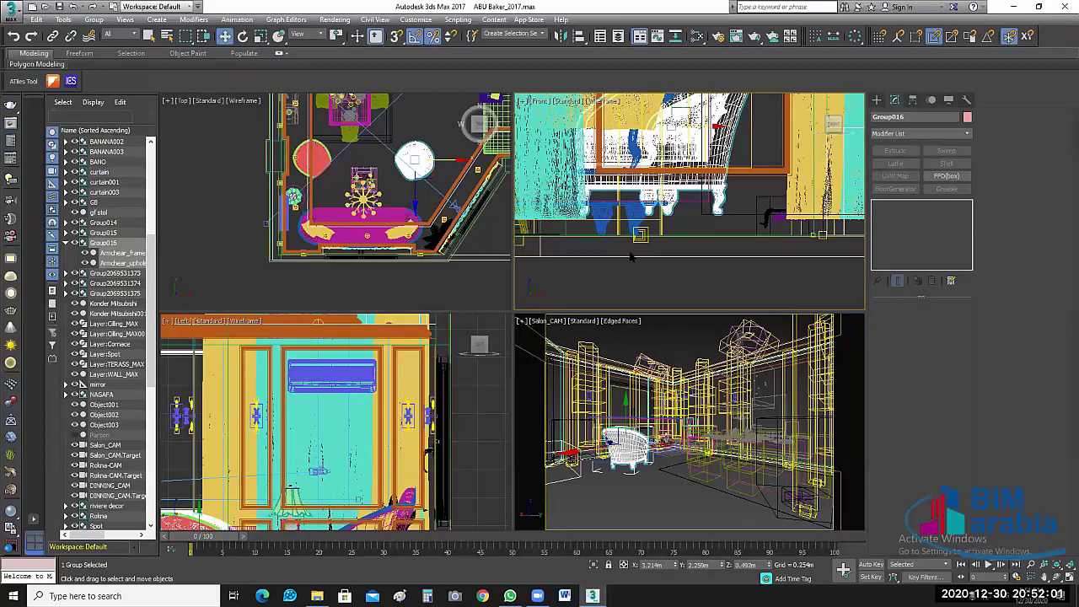
scroll(717, 293, down, 2)
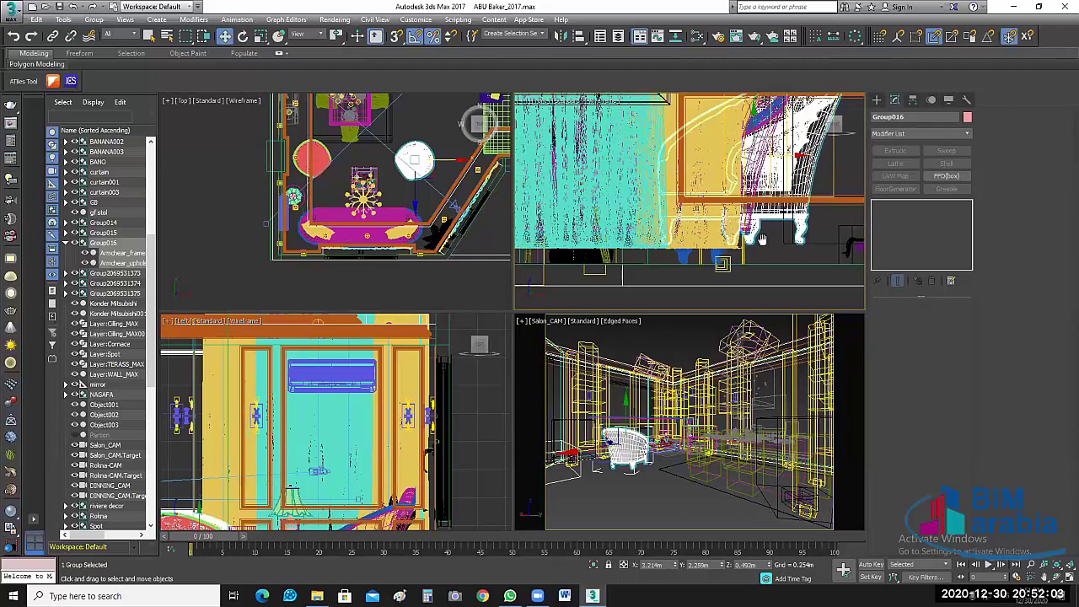
middle_drag(776, 293, 814, 253)
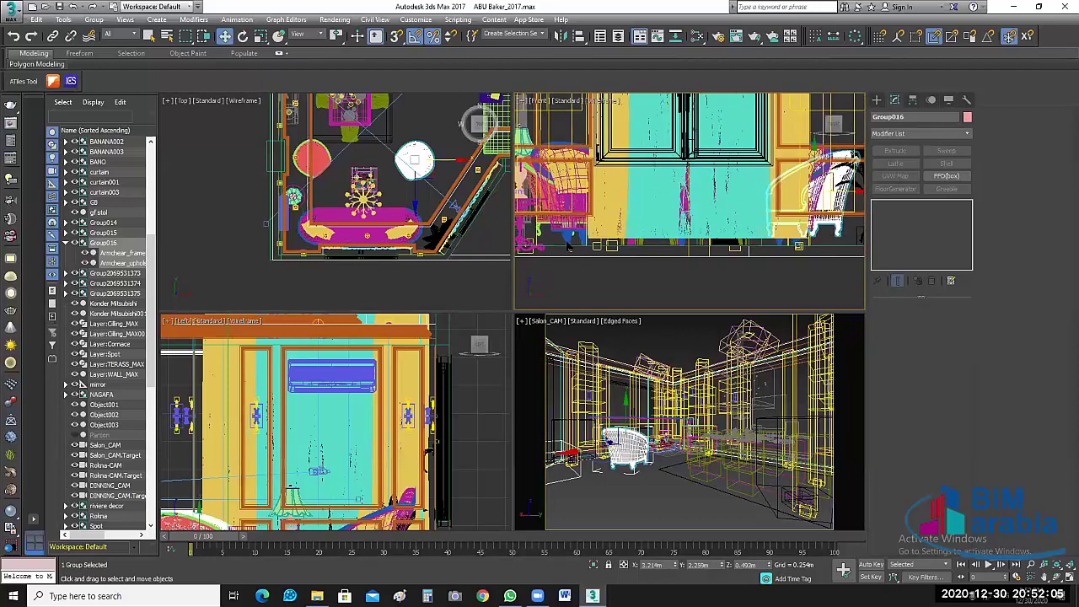
Step: Add the small table and the long floor box to the armchair selection
scroll(582, 239, up, 3)
scroll(582, 238, up, 2)
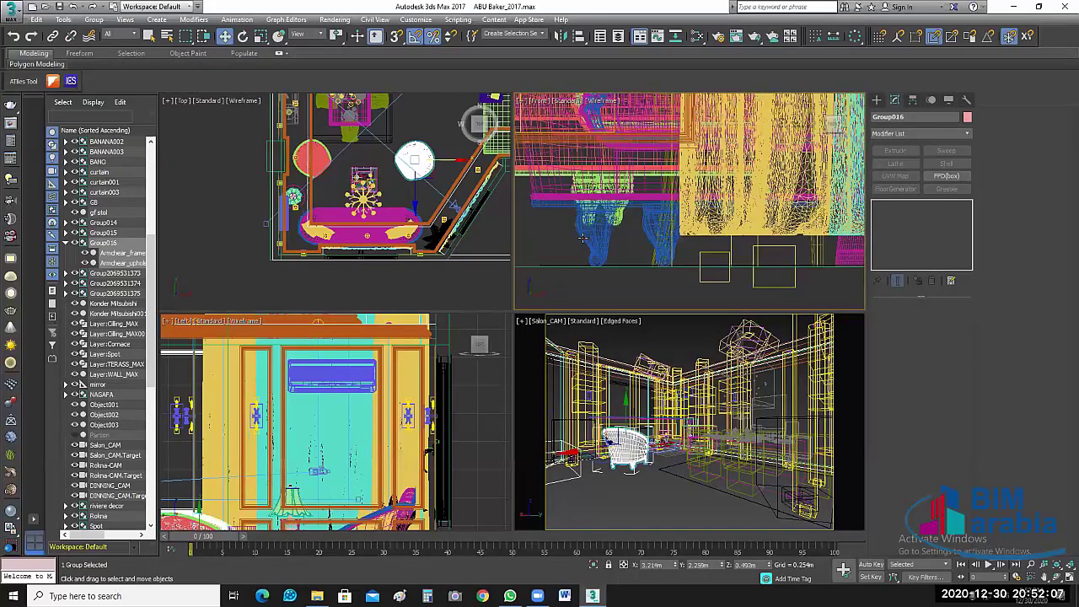
scroll(582, 239, up, 1)
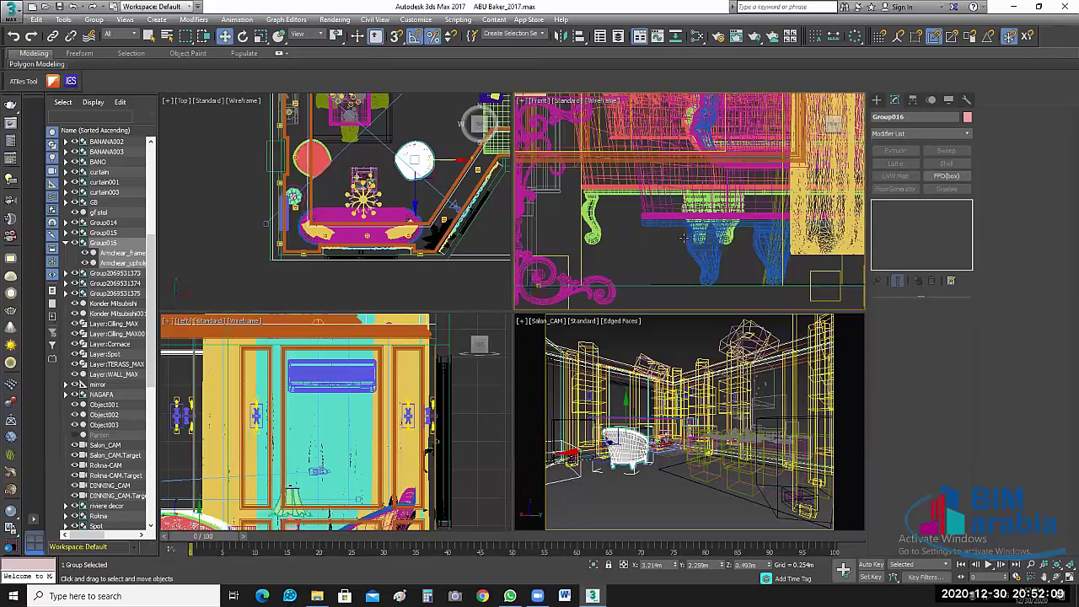
scroll(668, 241, down, 2)
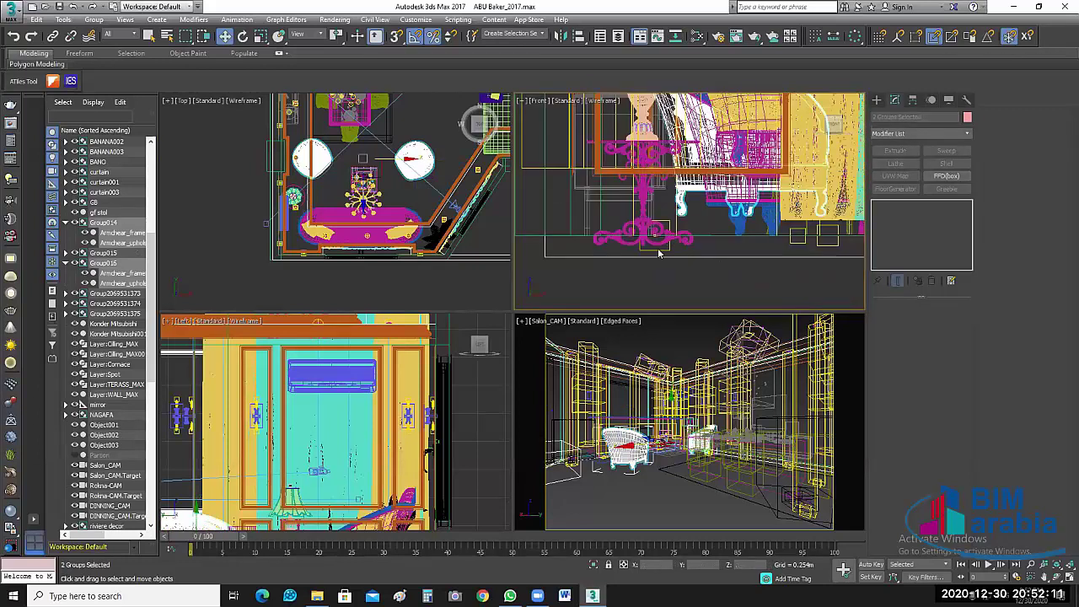
ctrl+click(688, 254)
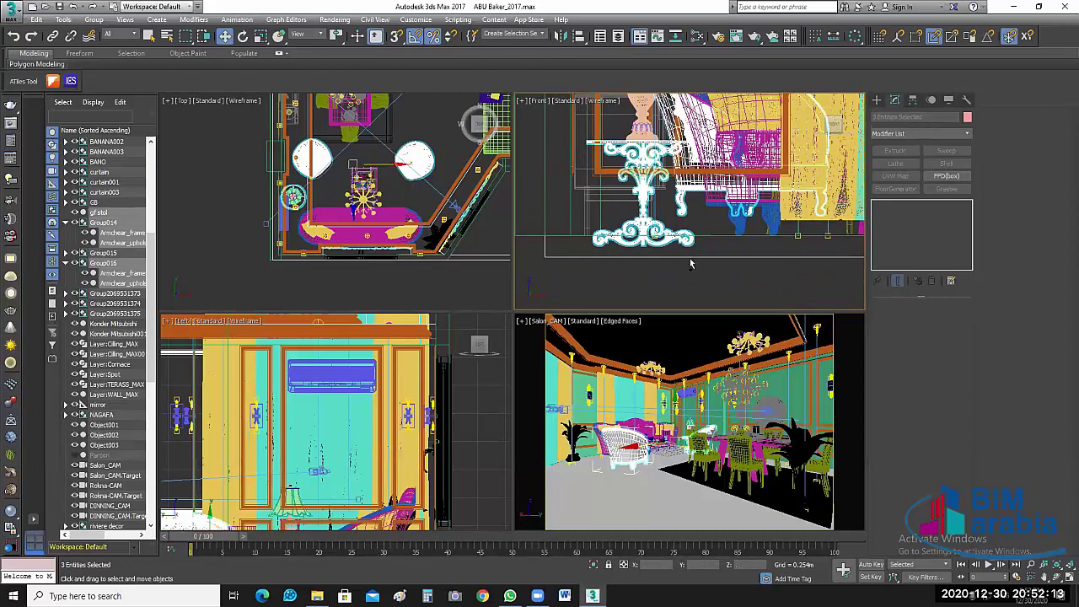
ctrl+click(690, 257)
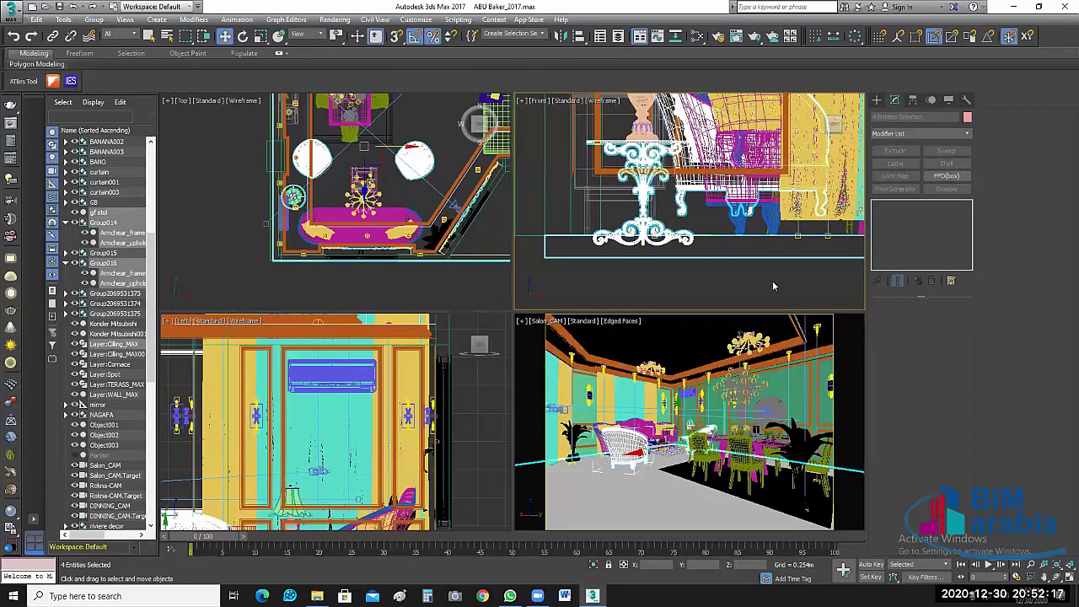
Step: Isolate the chosen furniture and align the white armchair Group016 onto the floor box
key(alt+q)
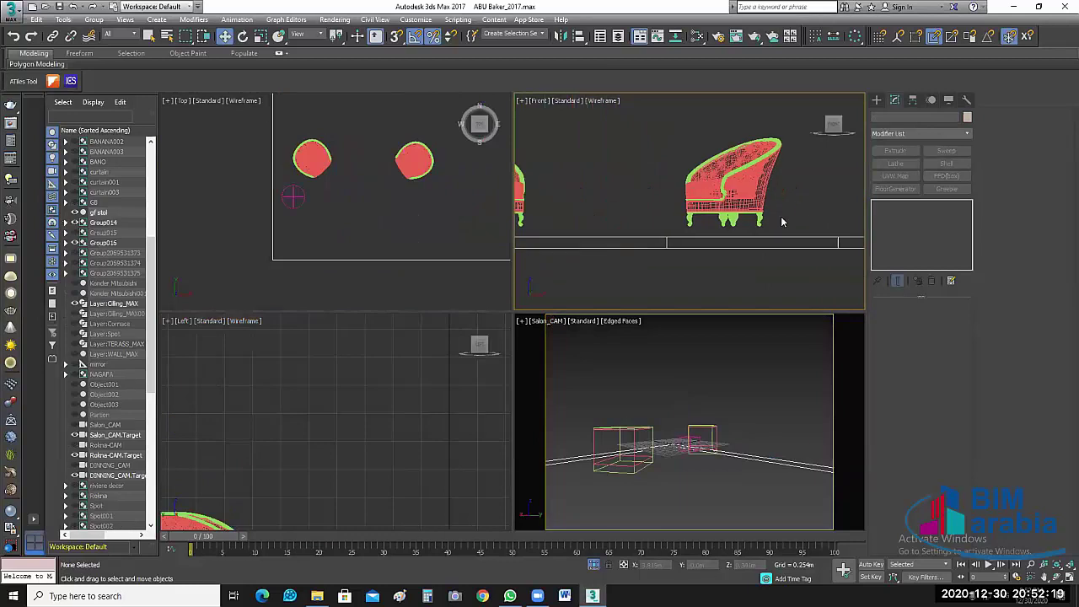
scroll(767, 239, up, 2)
scroll(767, 239, up, 1)
click(708, 236)
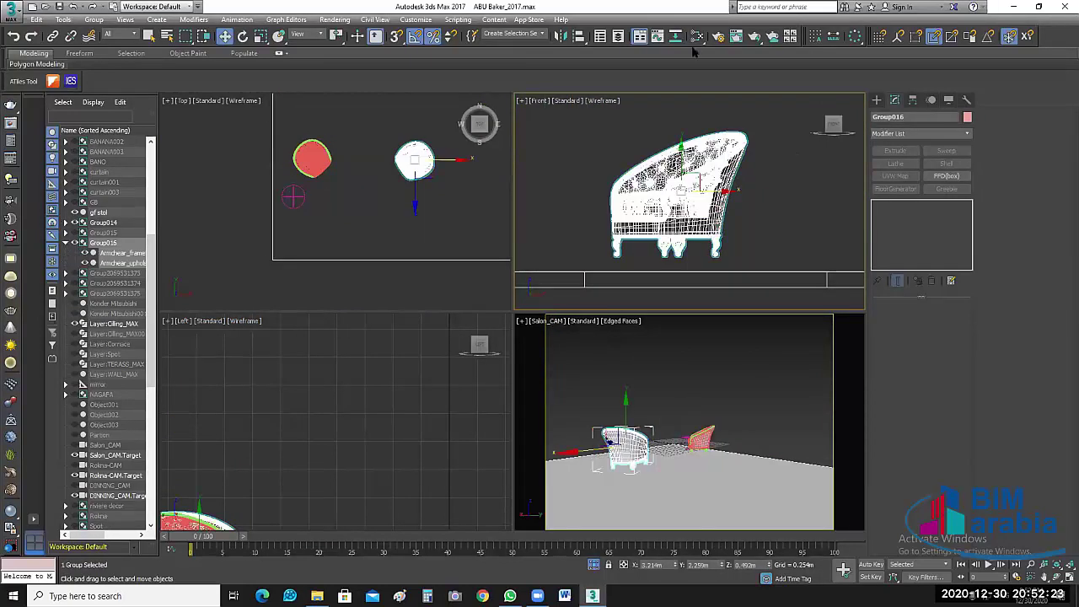
click(581, 36)
click(711, 288)
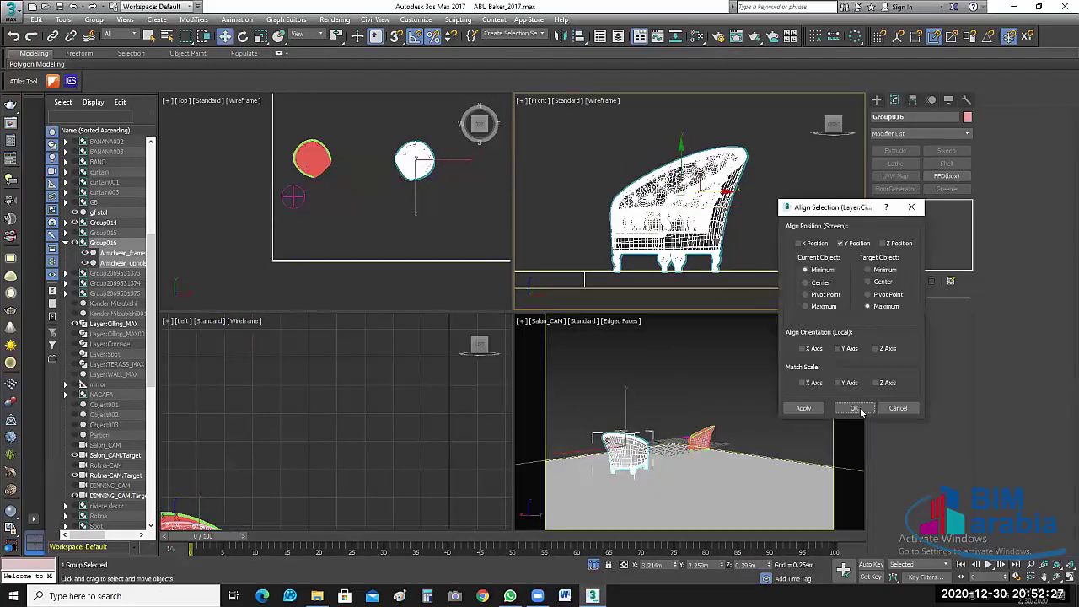
click(855, 411)
Step: Align the pink armchair onto the floor box as well
scroll(647, 253, down, 2)
middle_drag(648, 253, 758, 253)
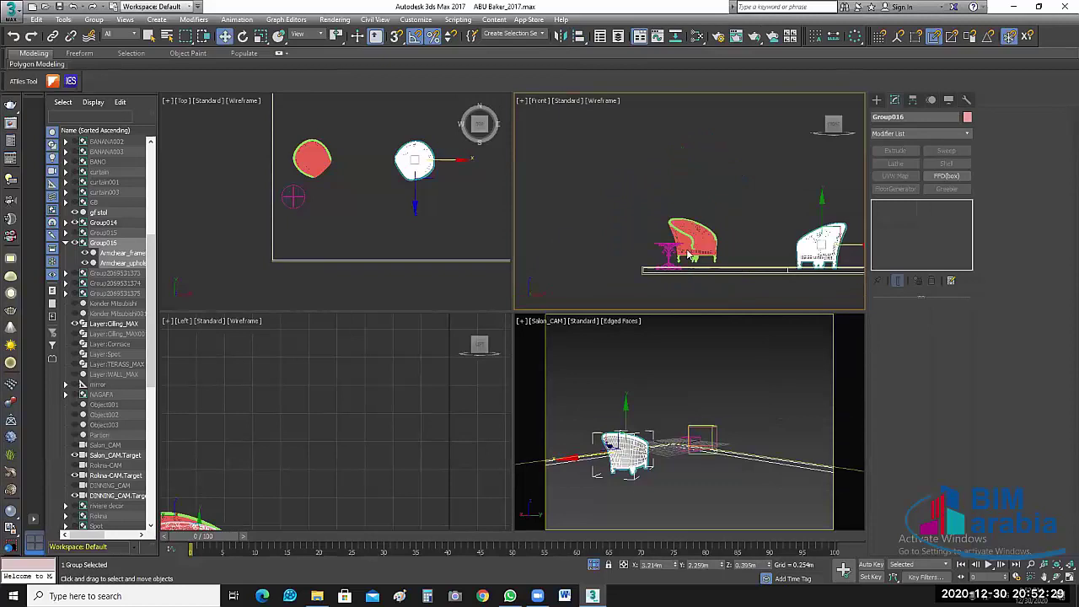
scroll(704, 211, up, 4)
click(580, 36)
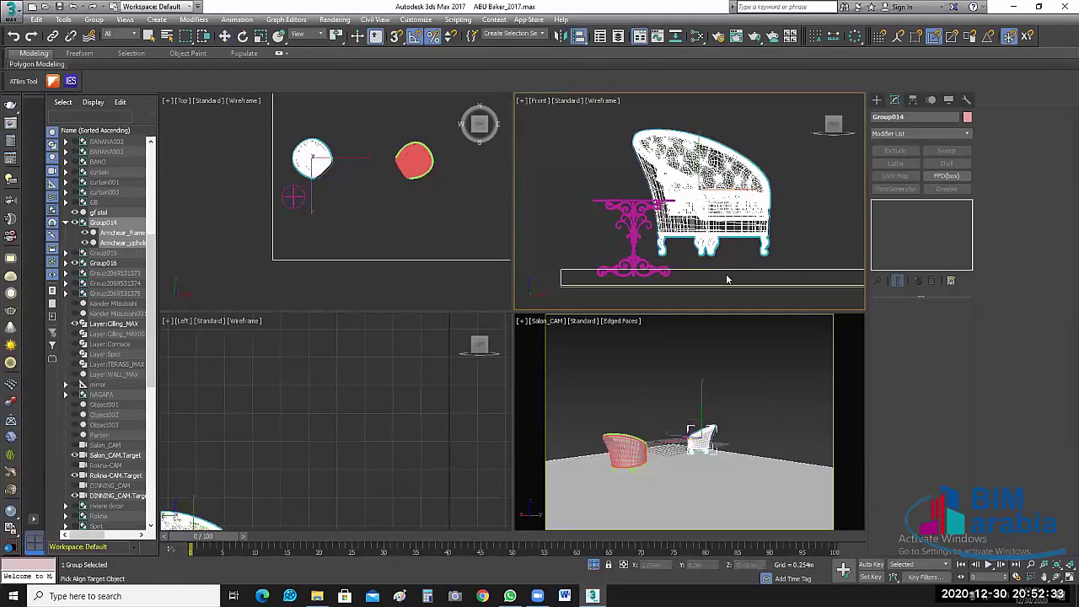
click(727, 279)
click(854, 408)
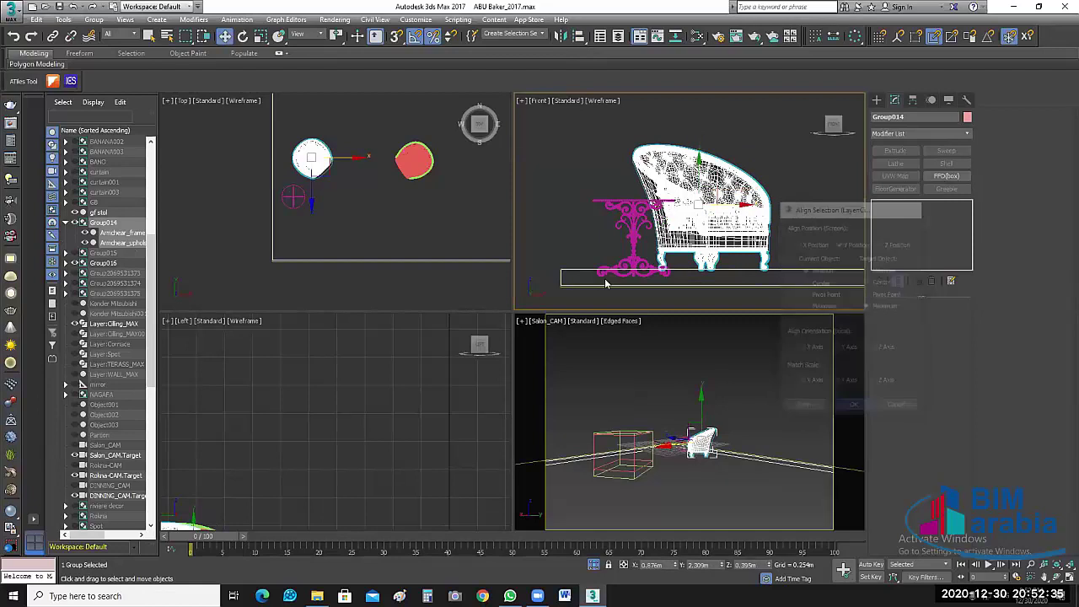
Step: Set the gf stol table onto the floor box with Alt+A, then clear the selection
click(633, 277)
scroll(632, 278, up, 5)
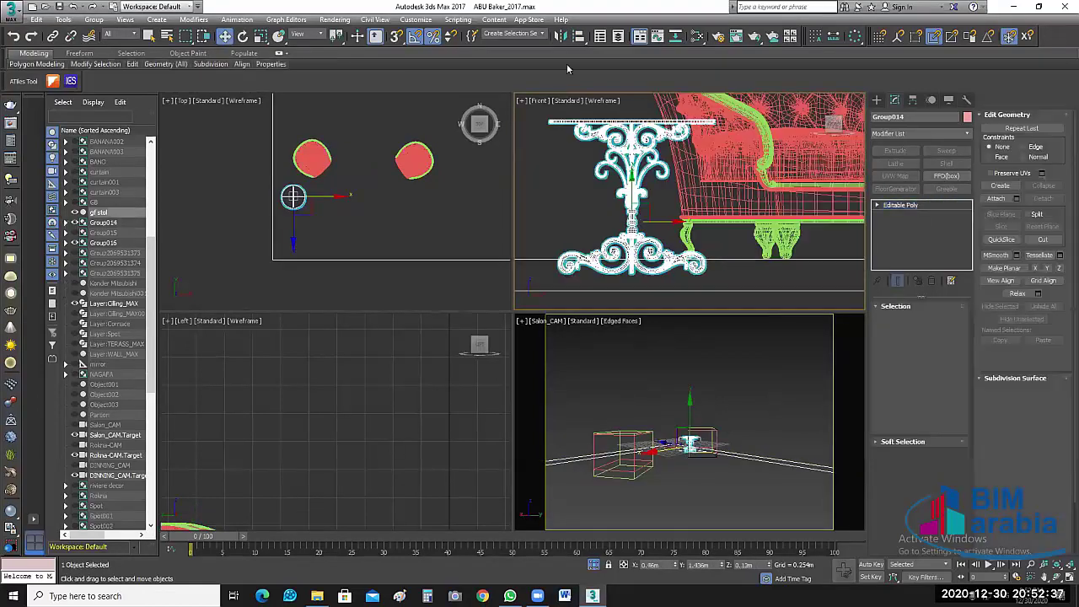
key(alt+a)
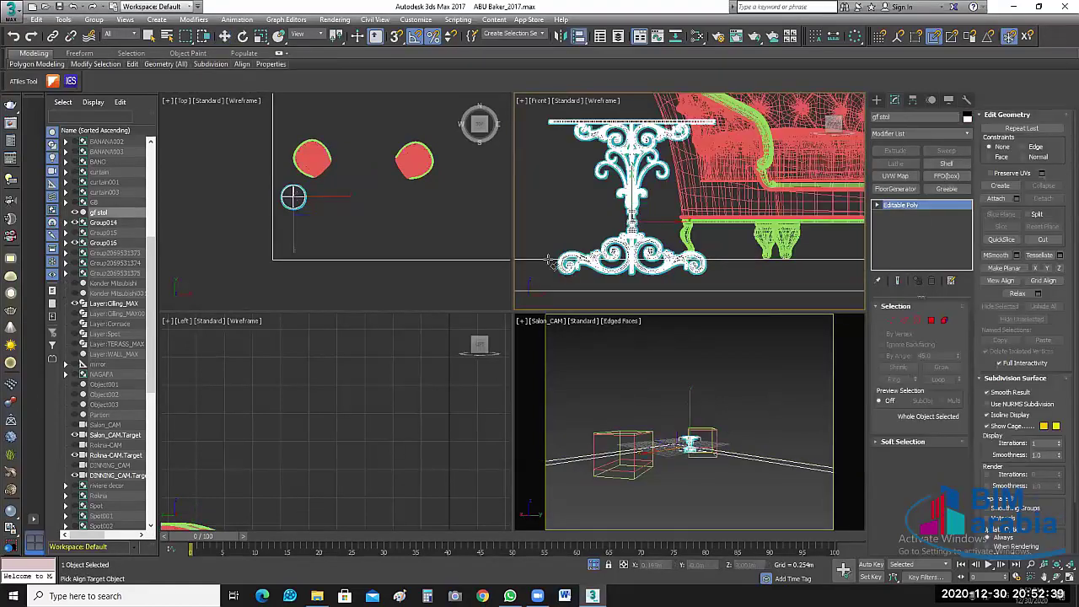
click(650, 272)
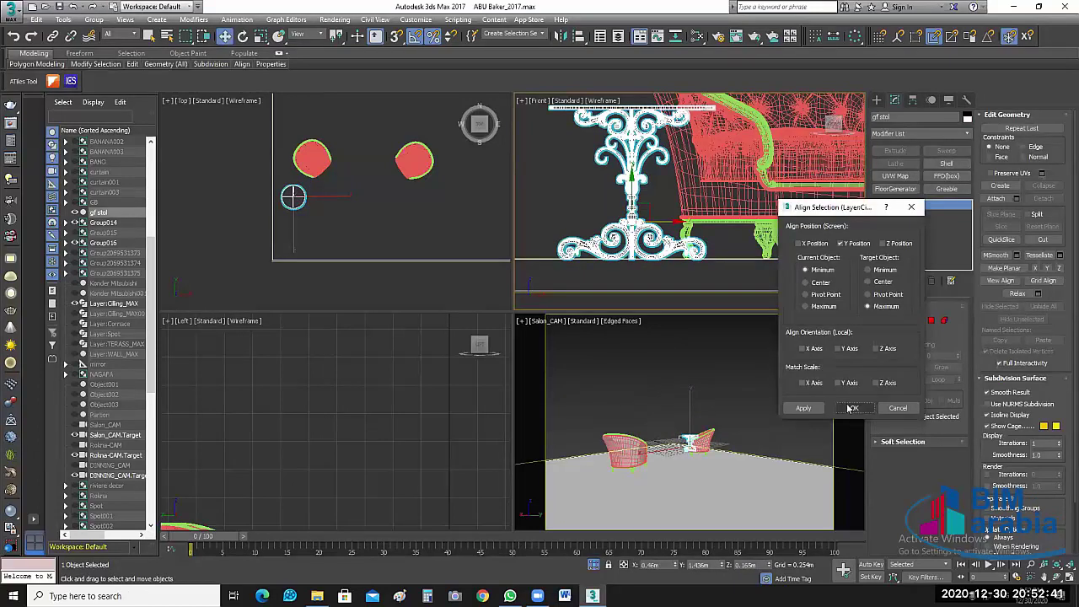
click(855, 408)
scroll(632, 253, down, 5)
scroll(619, 255, down, 3)
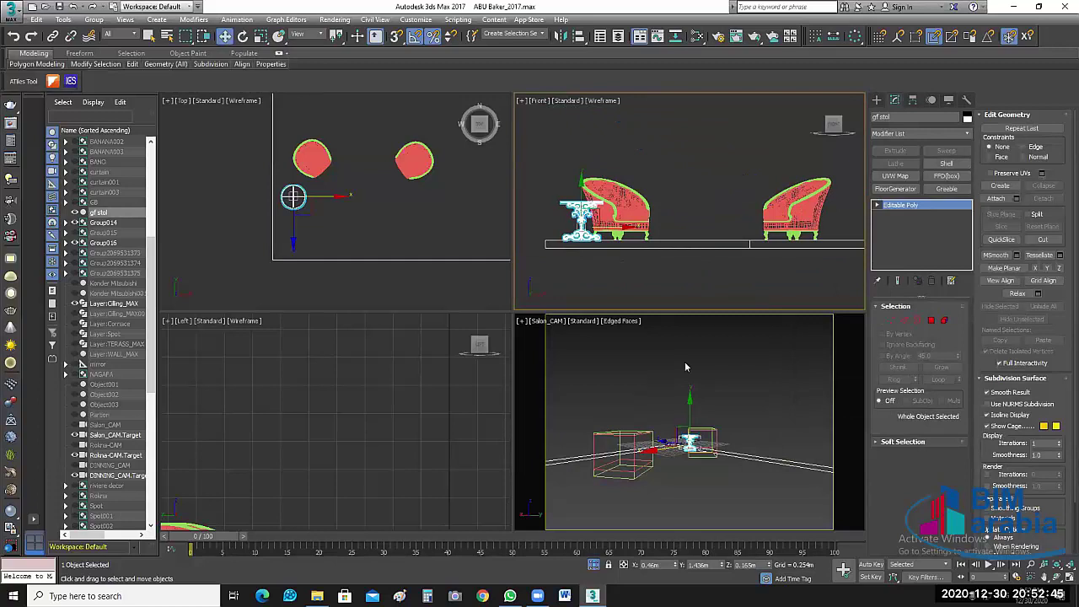
click(654, 287)
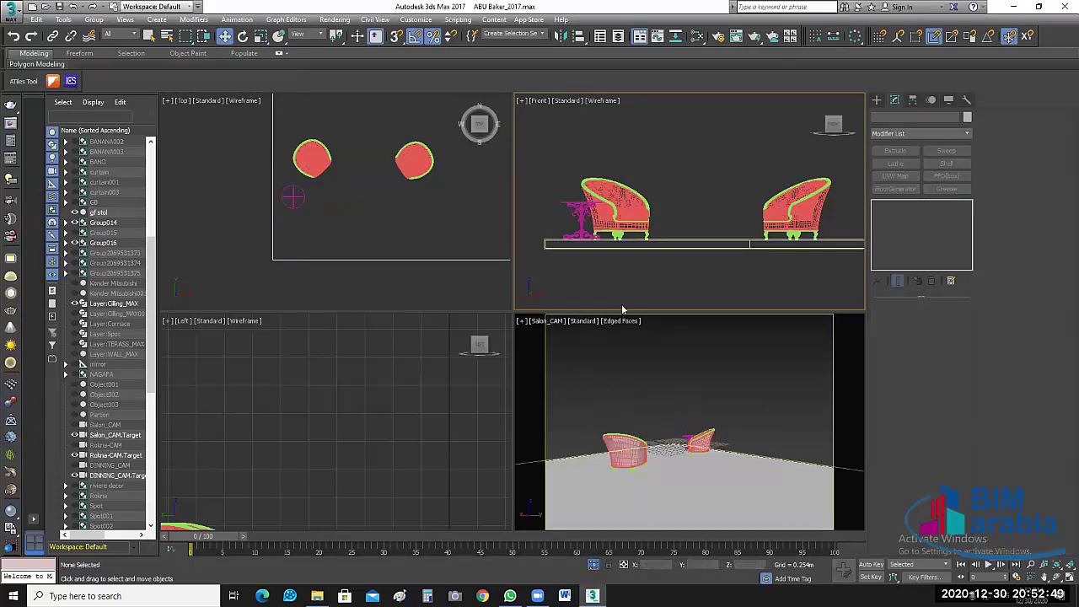
scroll(666, 208, up, 5)
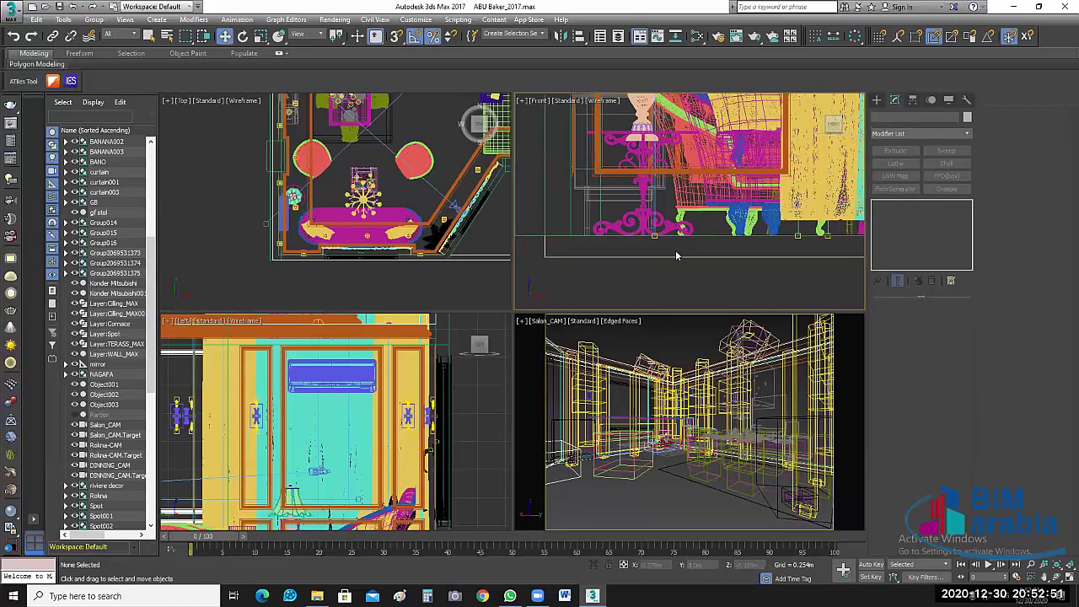
Step: Select the lamp and the table beneath it and isolate just those two
scroll(690, 237, up, 1)
scroll(689, 195, up, 1)
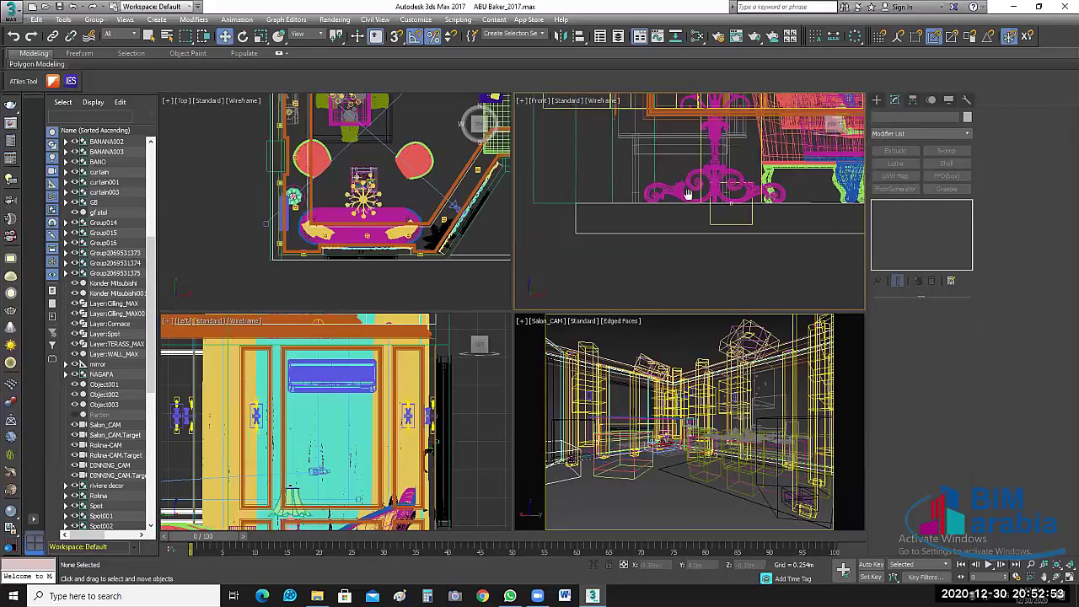
scroll(691, 198, up, 1)
scroll(700, 204, up, 1)
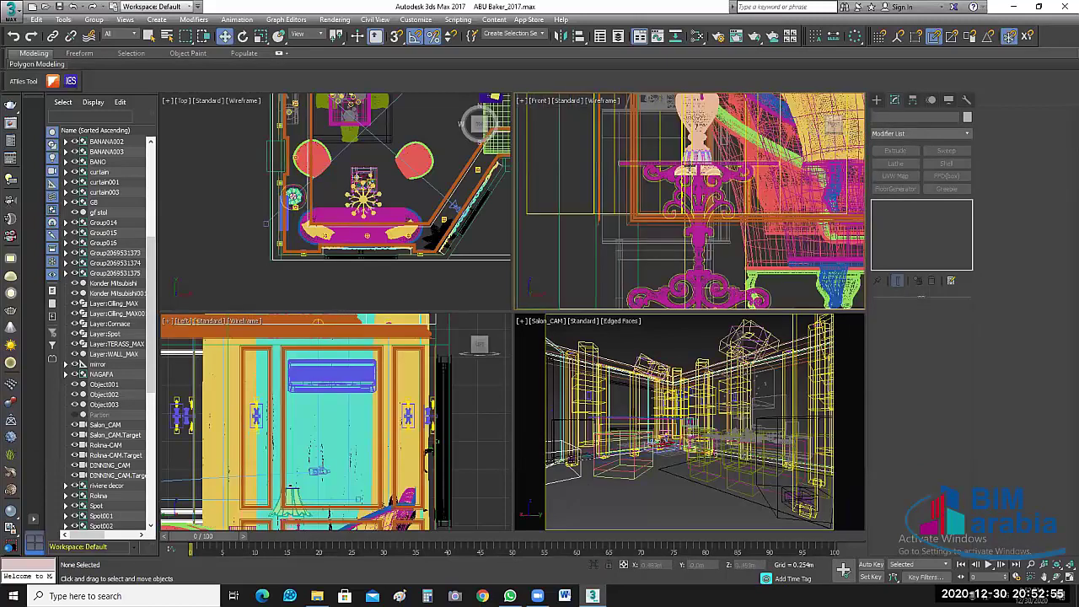
scroll(689, 173, up, 1)
scroll(643, 192, up, 1)
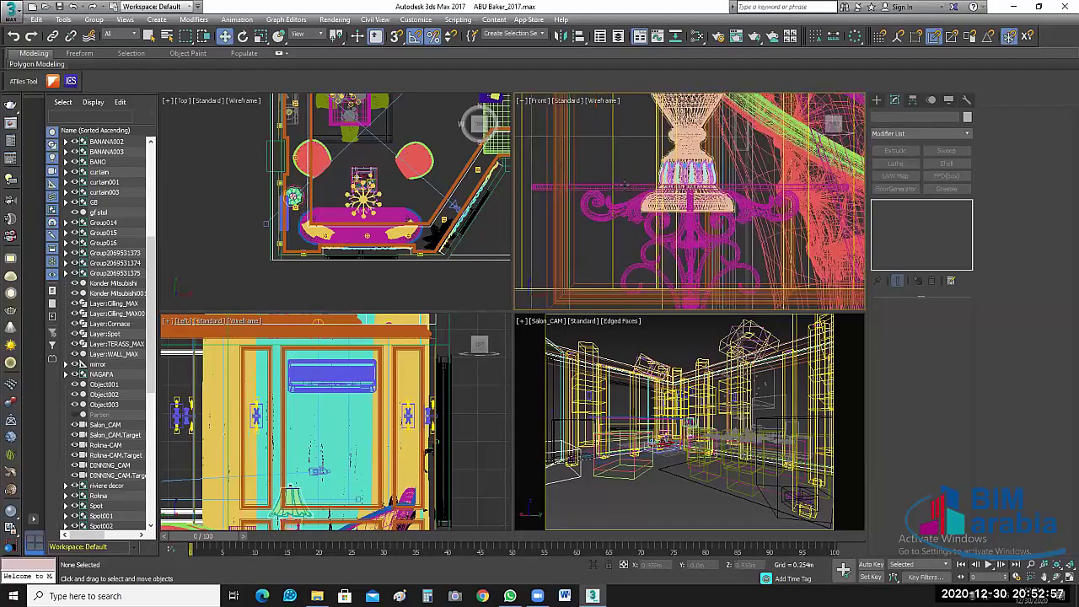
click(667, 194)
ctrl+click(624, 519)
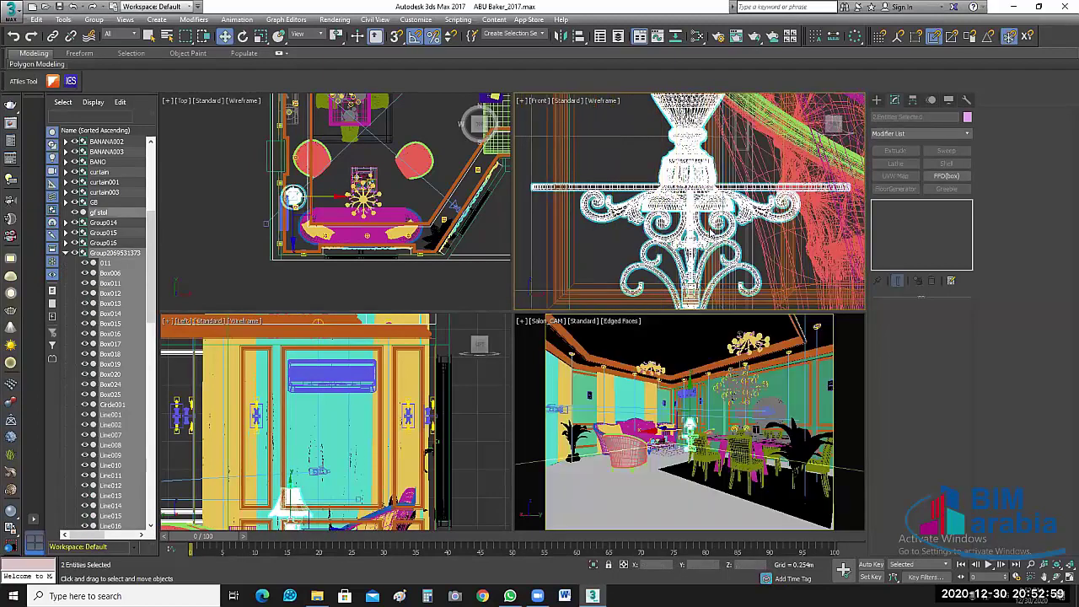
key(alt+q)
Step: Align the lamp group on its own to the gf stol table
click(747, 222)
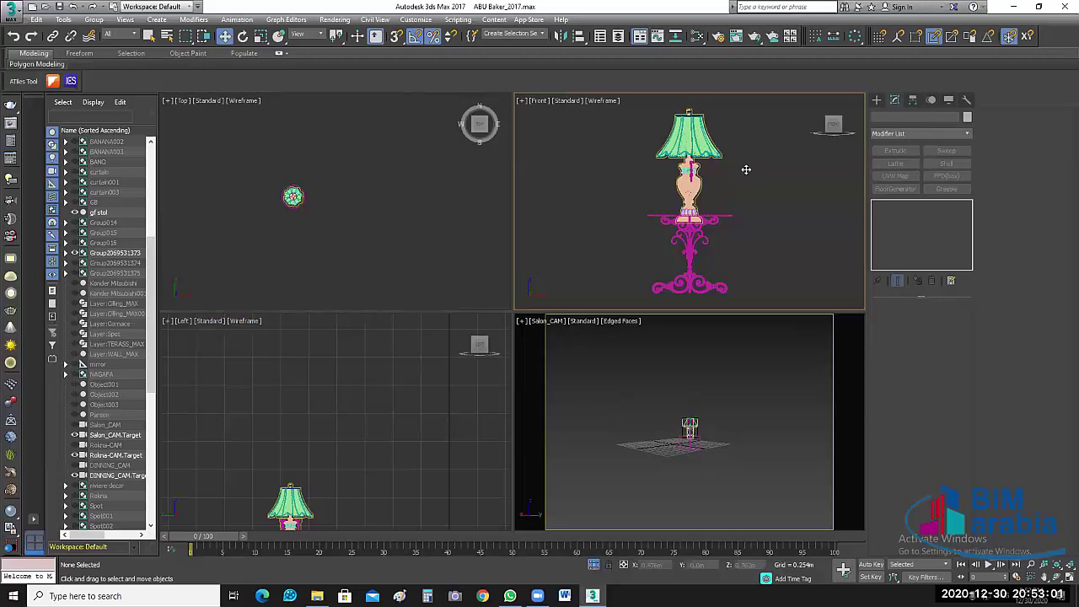
click(690, 135)
click(579, 36)
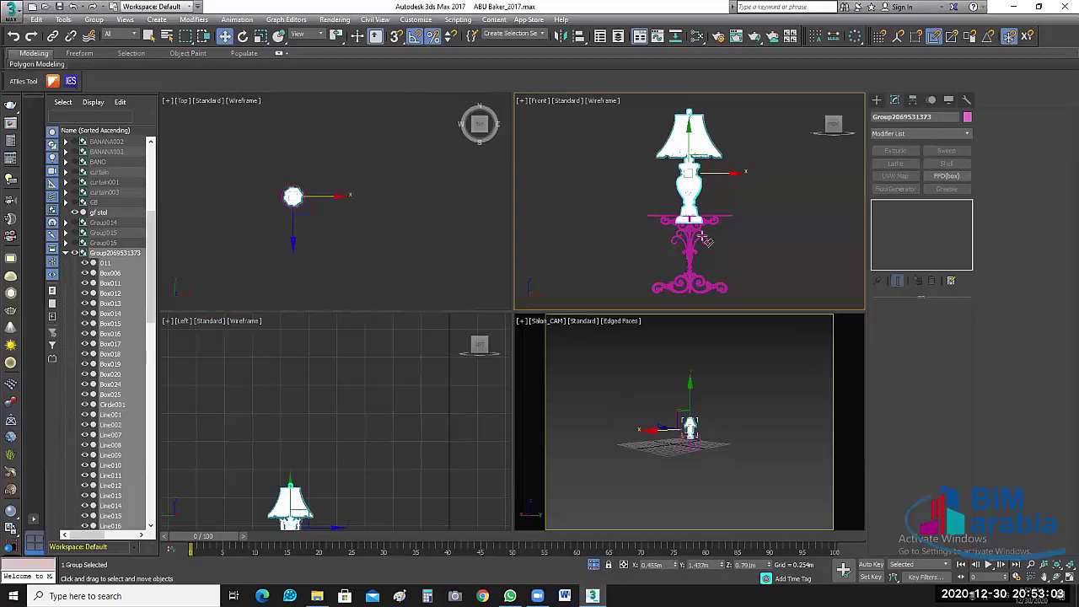
click(705, 242)
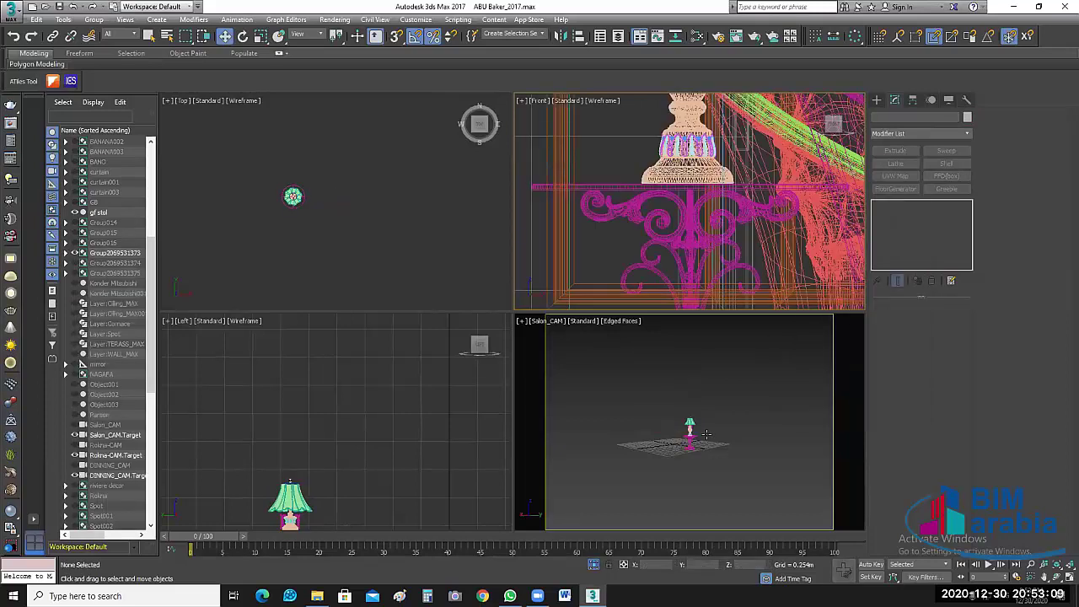
Step: Unhide the full scene, delete the Partion wall, and select the BANANA plant group
key(alt+q)
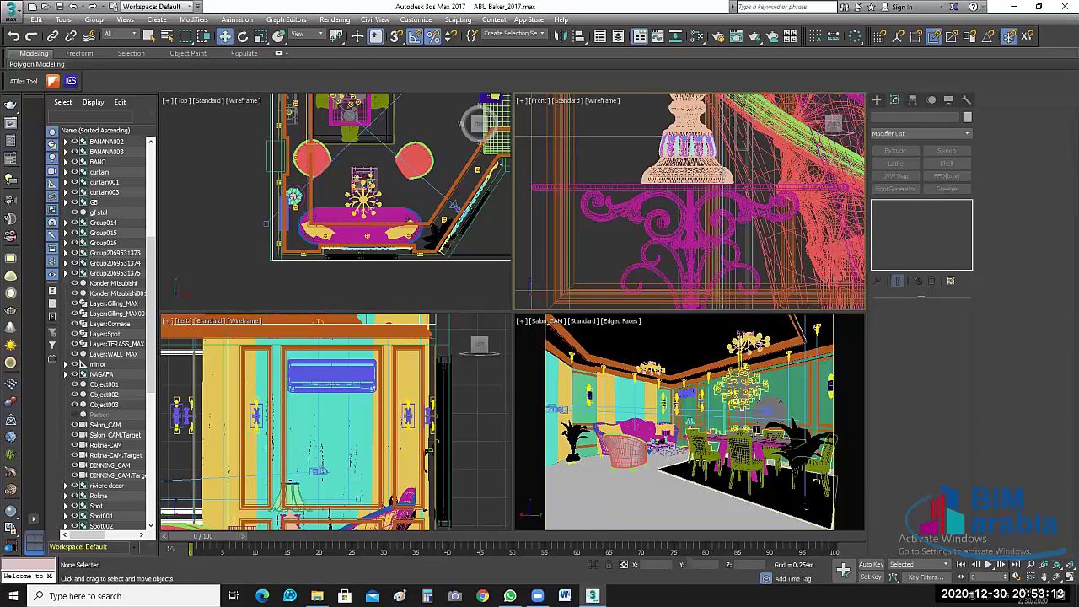
click(656, 471)
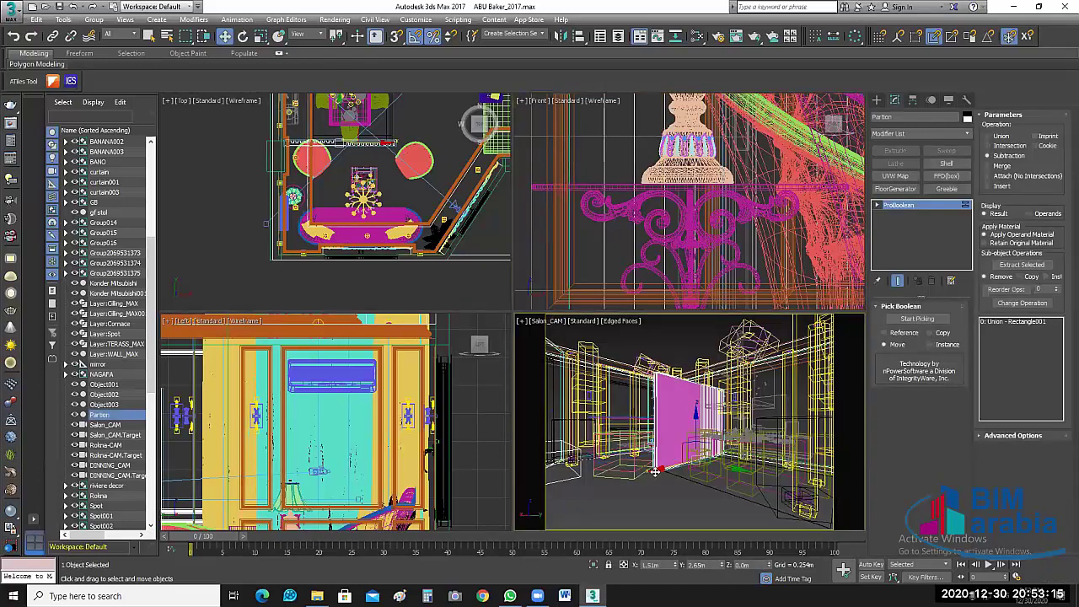
key(Delete)
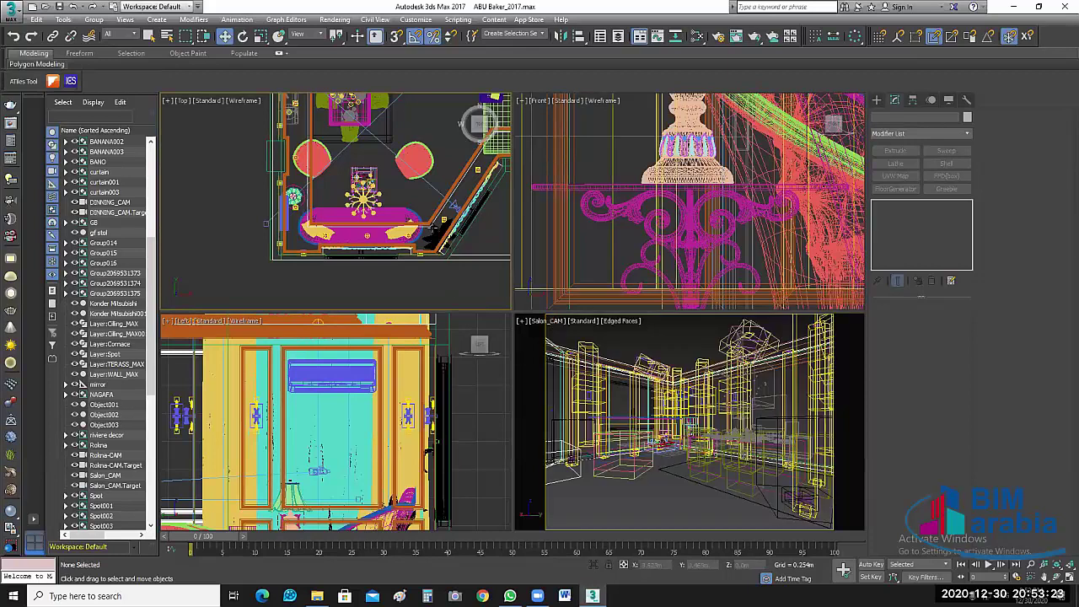
scroll(486, 264, up, 3)
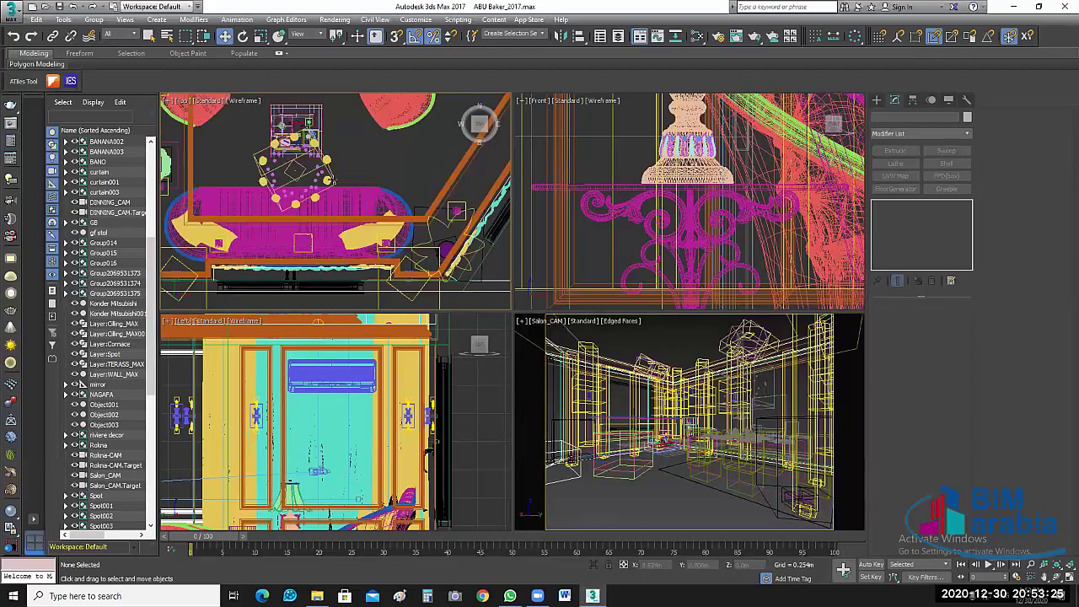
scroll(493, 260, up, 3)
click(336, 189)
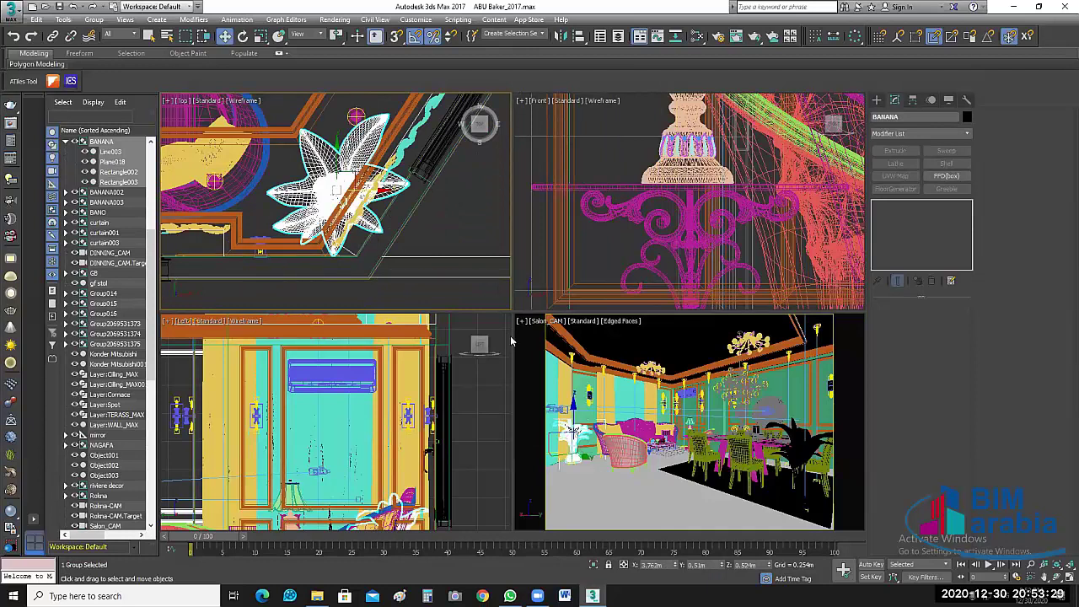
Step: Uniformly scale the banana plant group down to 80 percent
middle_drag(457, 224, 471, 232)
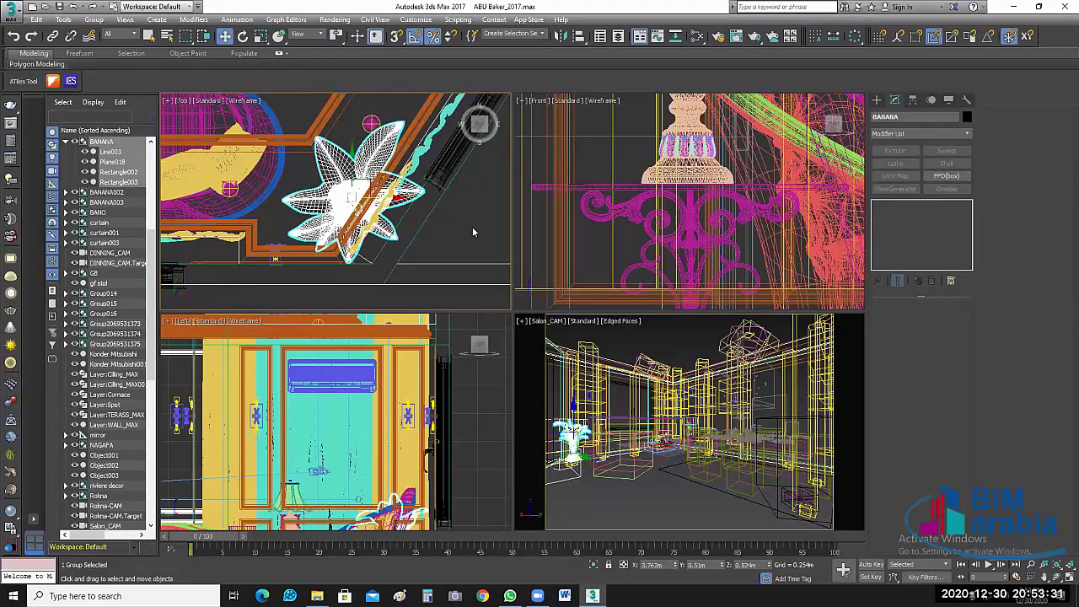
scroll(460, 225, down, 2)
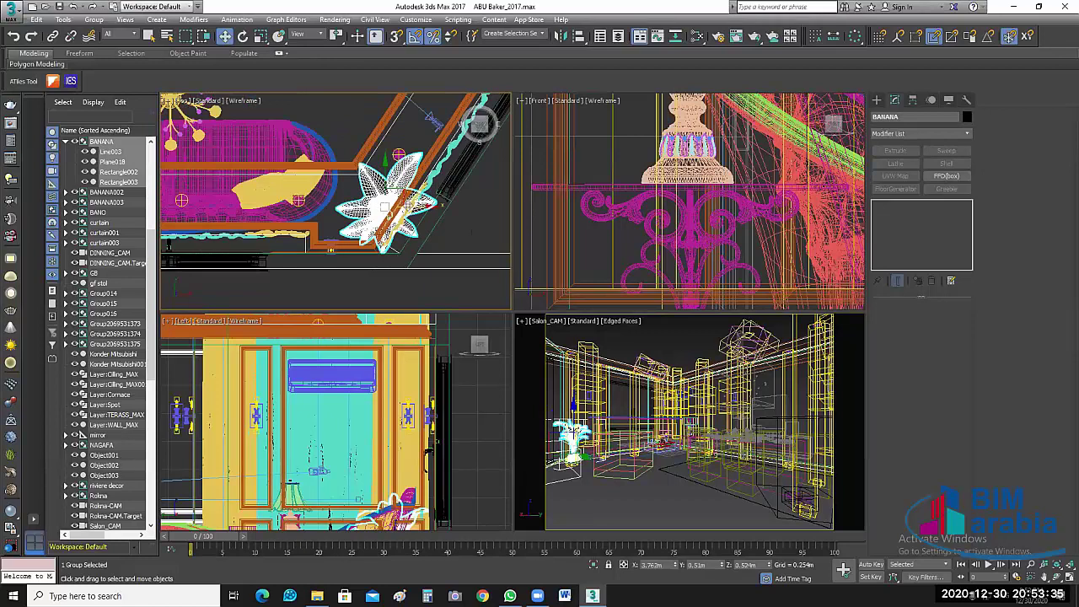
key(r)
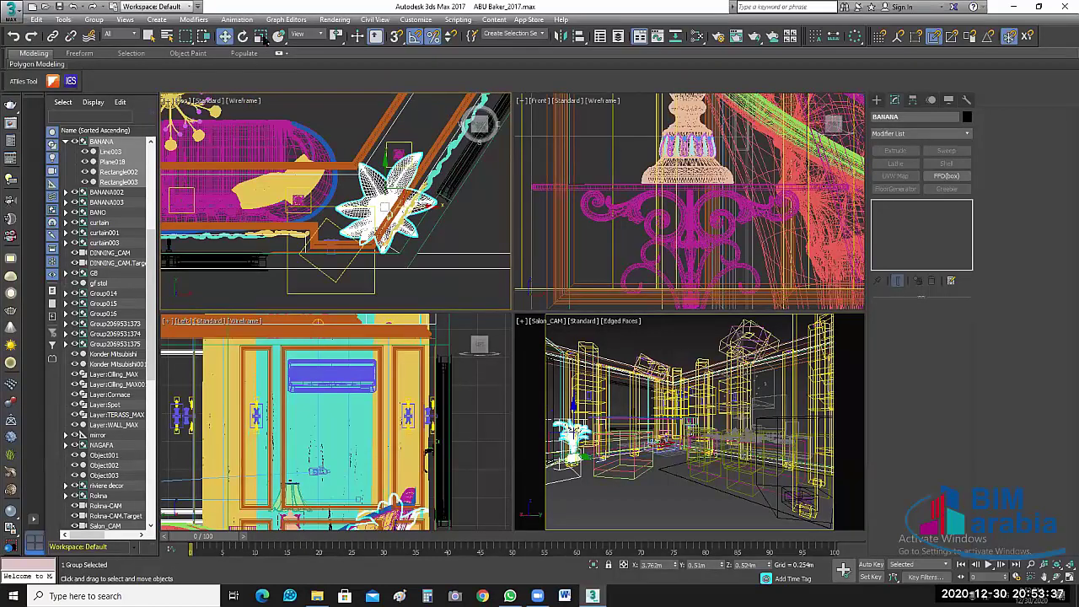
click(383, 193)
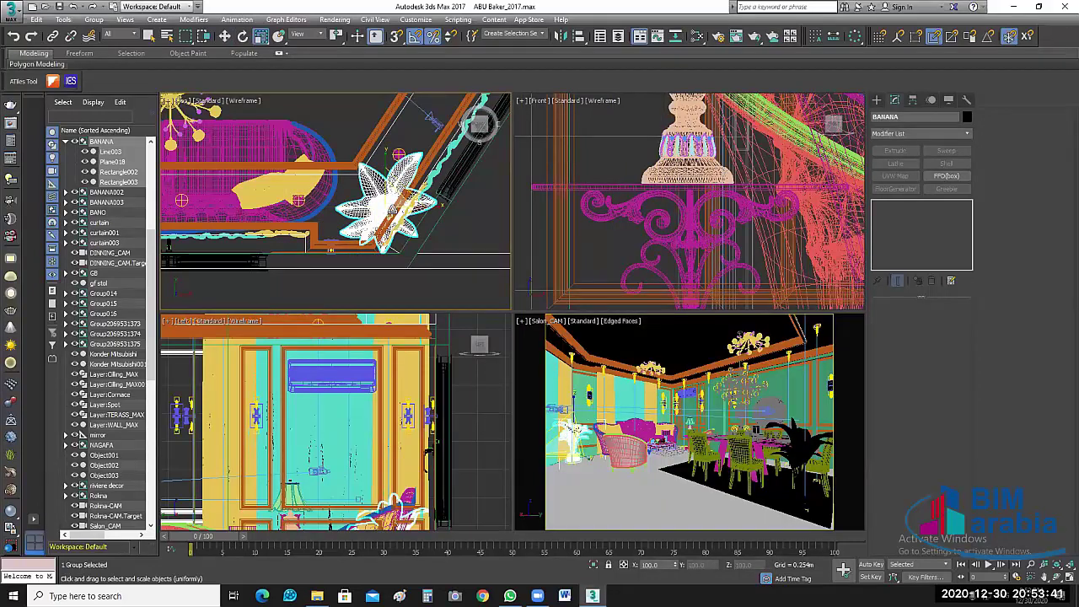
drag(398, 156, 400, 165)
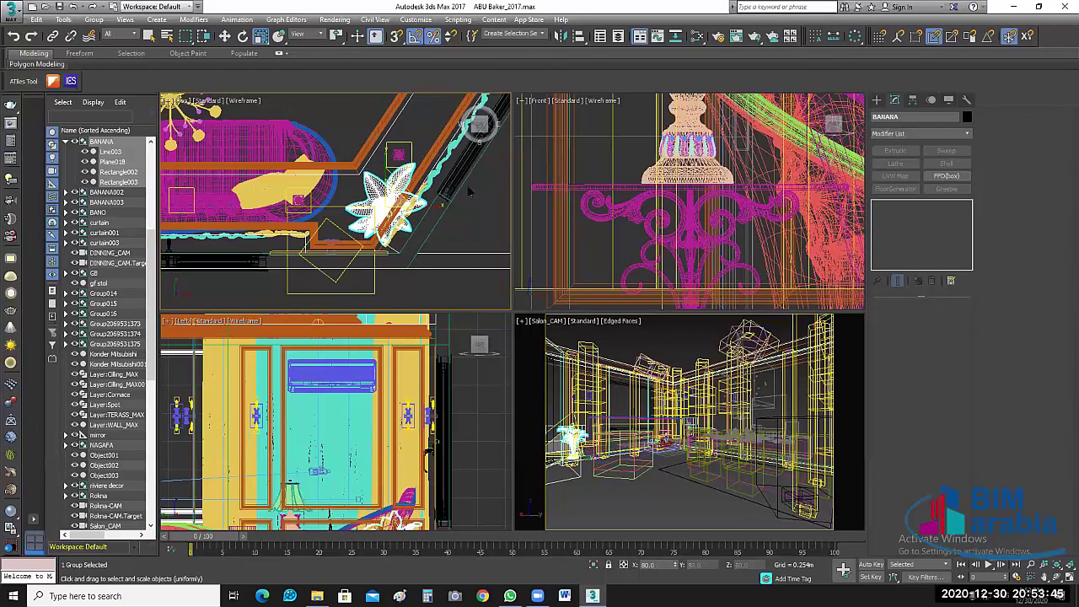
Step: Zoom the Top view in and select the BANANA003 plant
scroll(378, 212, down, 2)
scroll(383, 219, down, 2)
scroll(383, 218, down, 2)
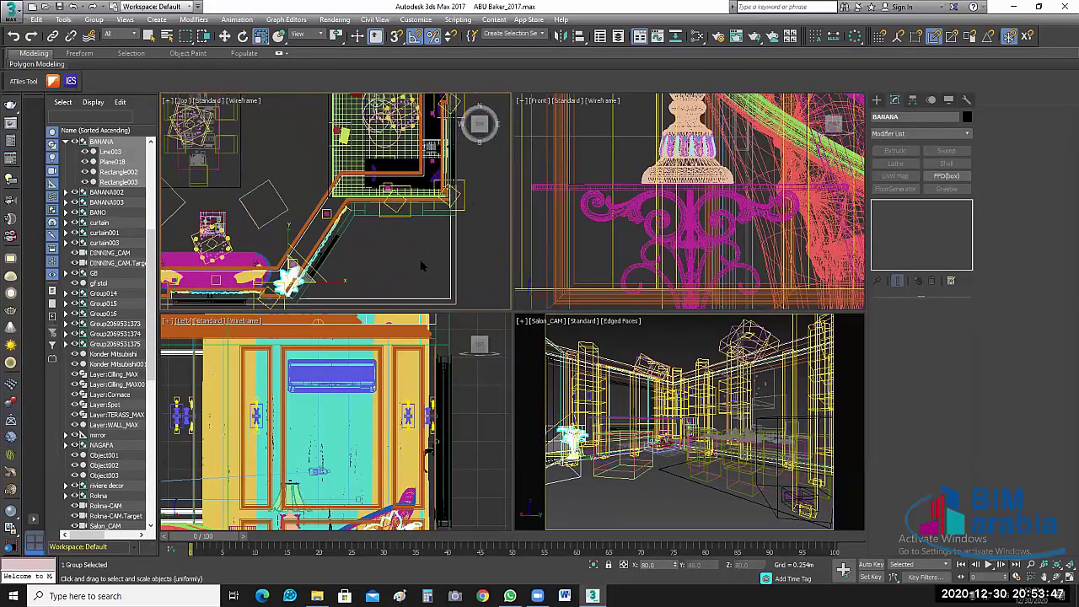
scroll(422, 267, up, 1)
scroll(374, 221, up, 1)
scroll(434, 203, up, 1)
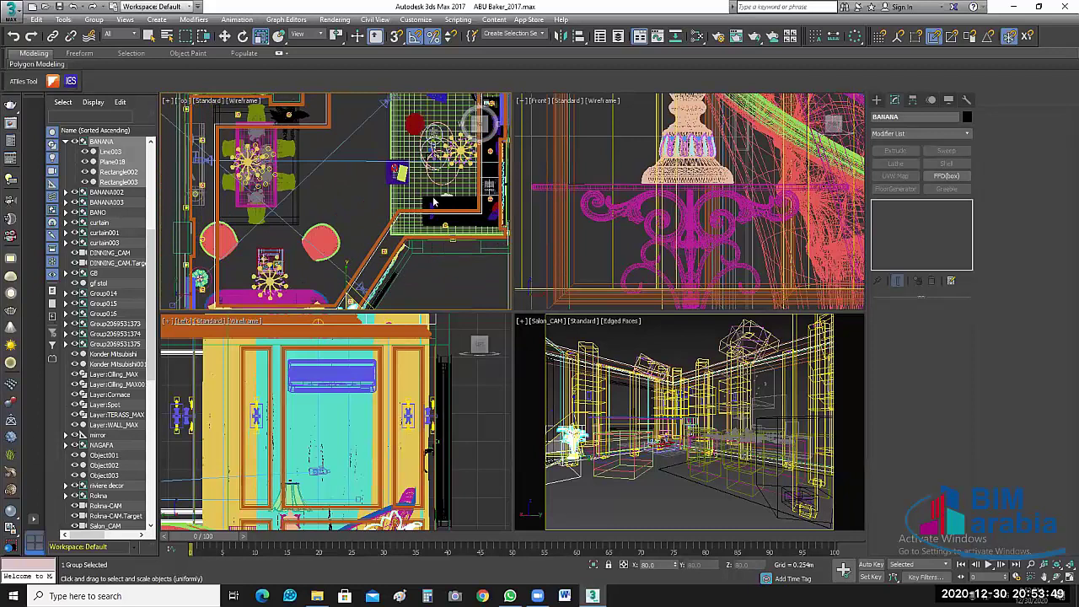
scroll(459, 171, up, 1)
scroll(459, 171, up, 1)
scroll(459, 171, up, 1)
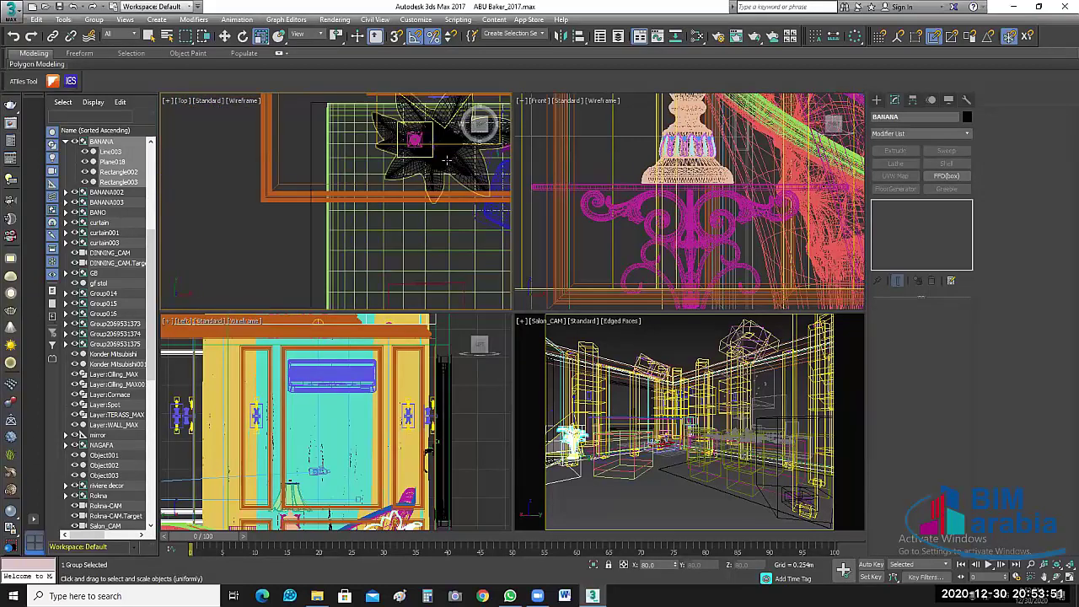
scroll(349, 224, up, 1)
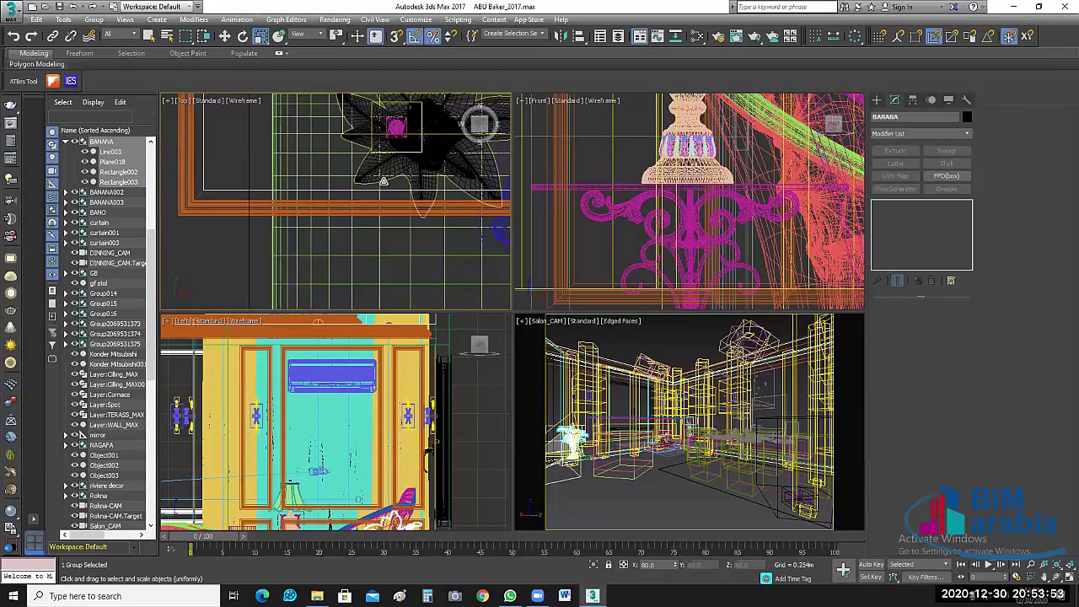
click(389, 192)
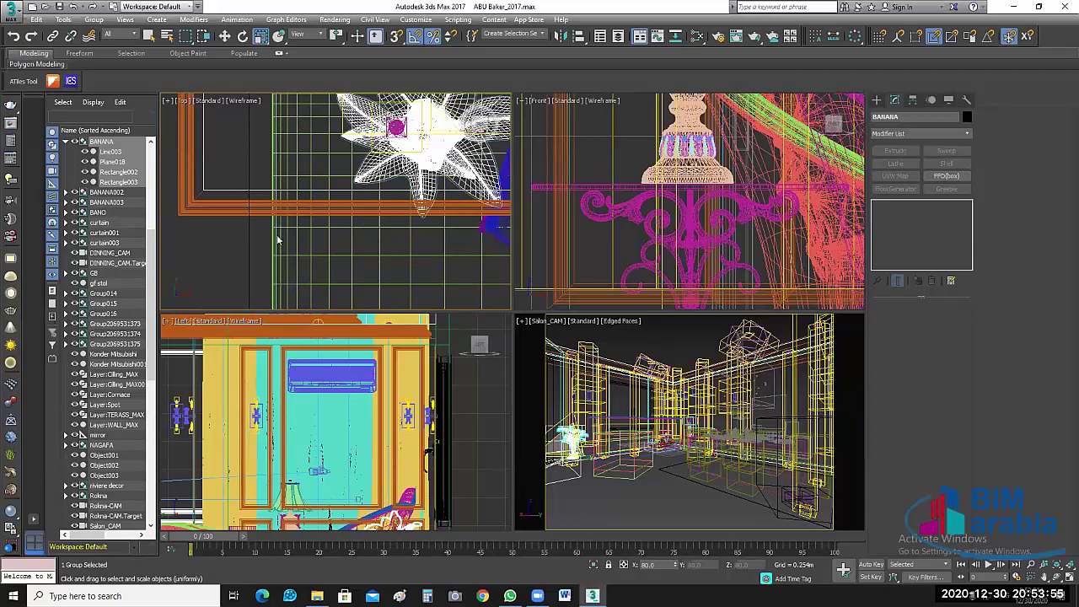
Step: Select the BANANA002 plant and scale it down to 90 percent
scroll(360, 238, down, 2)
scroll(278, 270, up, 1)
scroll(278, 270, up, 1)
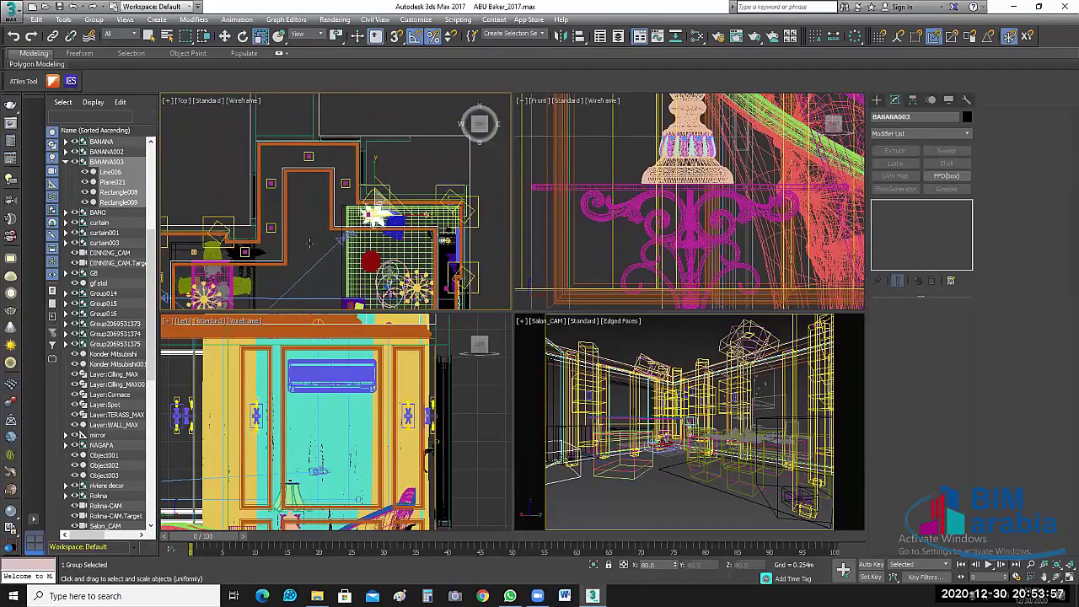
scroll(278, 269, up, 1)
scroll(278, 270, up, 1)
scroll(320, 226, up, 1)
click(325, 224)
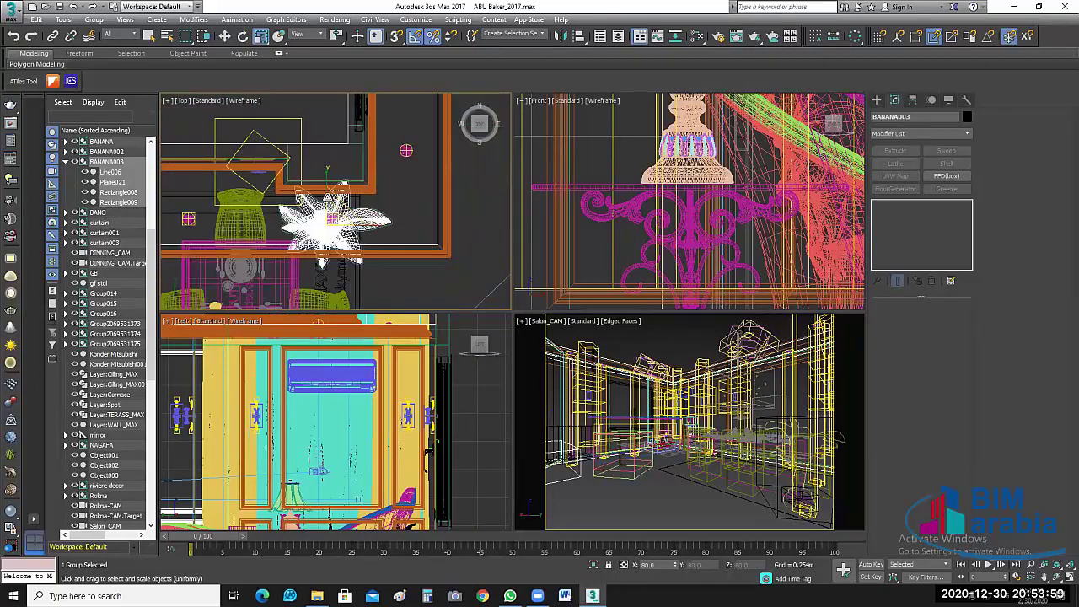
drag(329, 204, 541, 313)
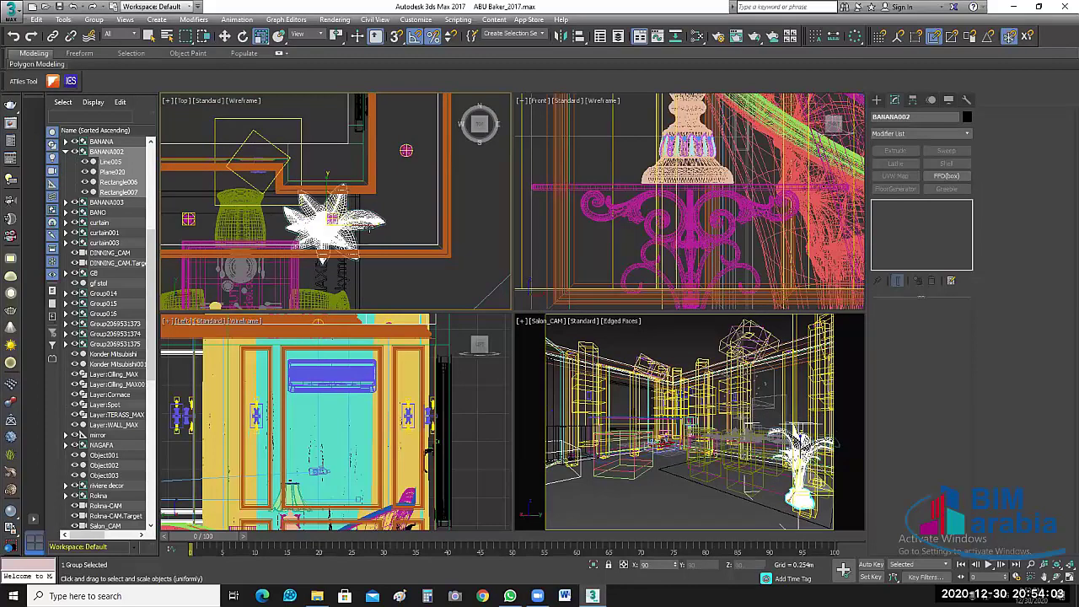
Step: Switch to Select and Move and pan the plan view across the room
scroll(395, 202, down, 1)
scroll(399, 177, down, 1)
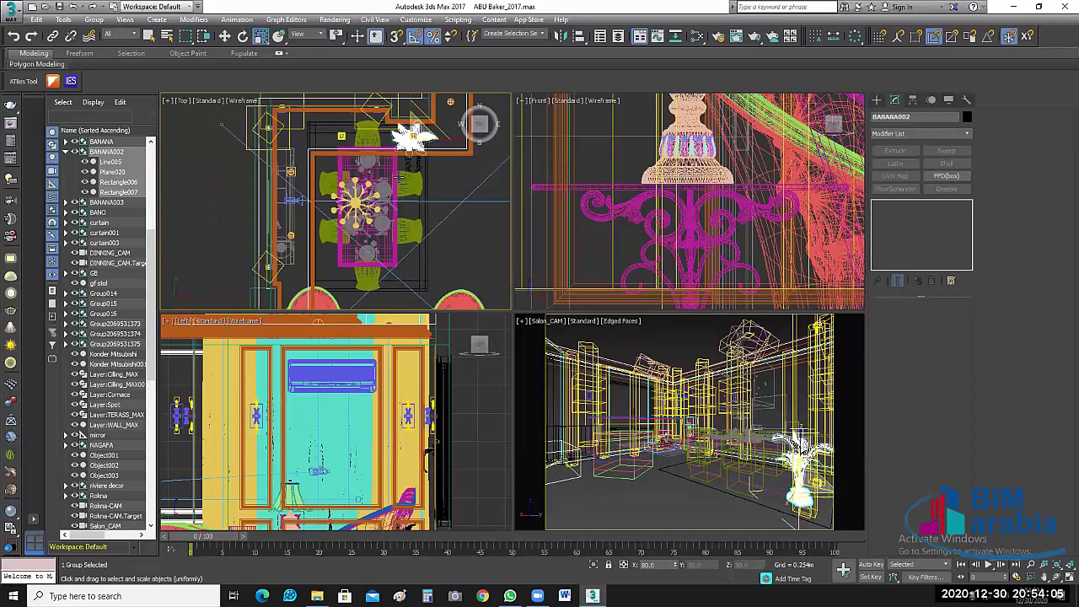
scroll(434, 259, down, 1)
key(w)
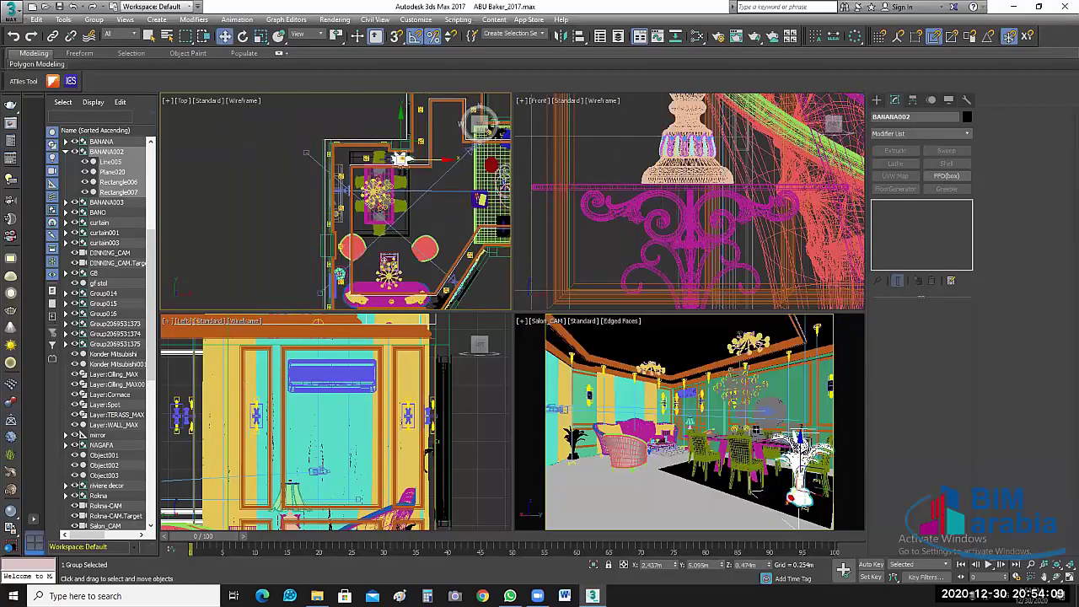
middle_drag(385, 158, 272, 185)
scroll(382, 169, up, 3)
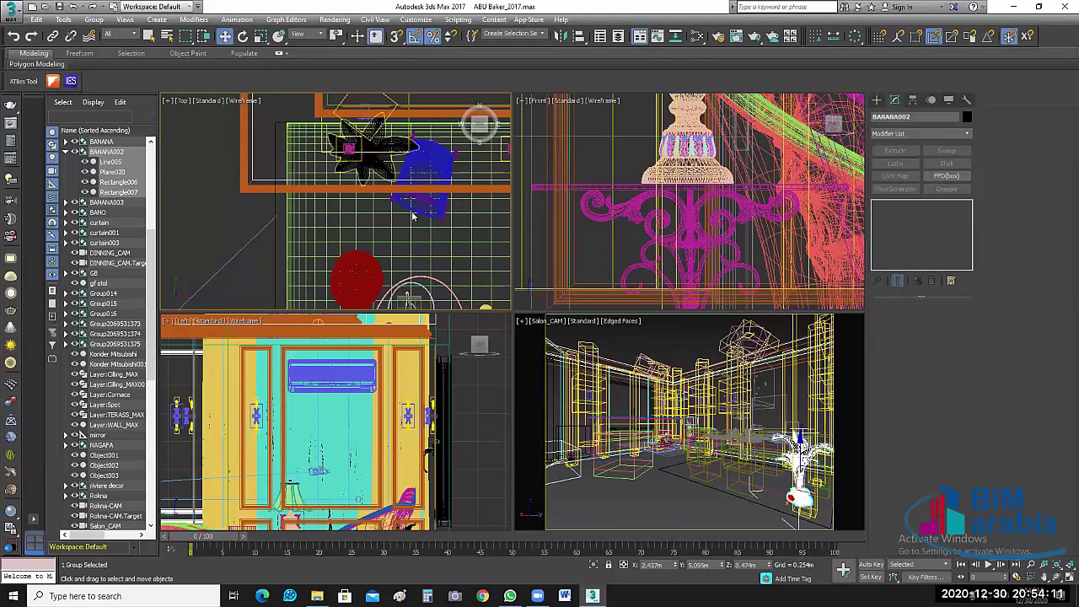
Step: Select BANANA003, a third banana plant and the Cilling_MAX slab, then isolate them
ctrl+click(406, 182)
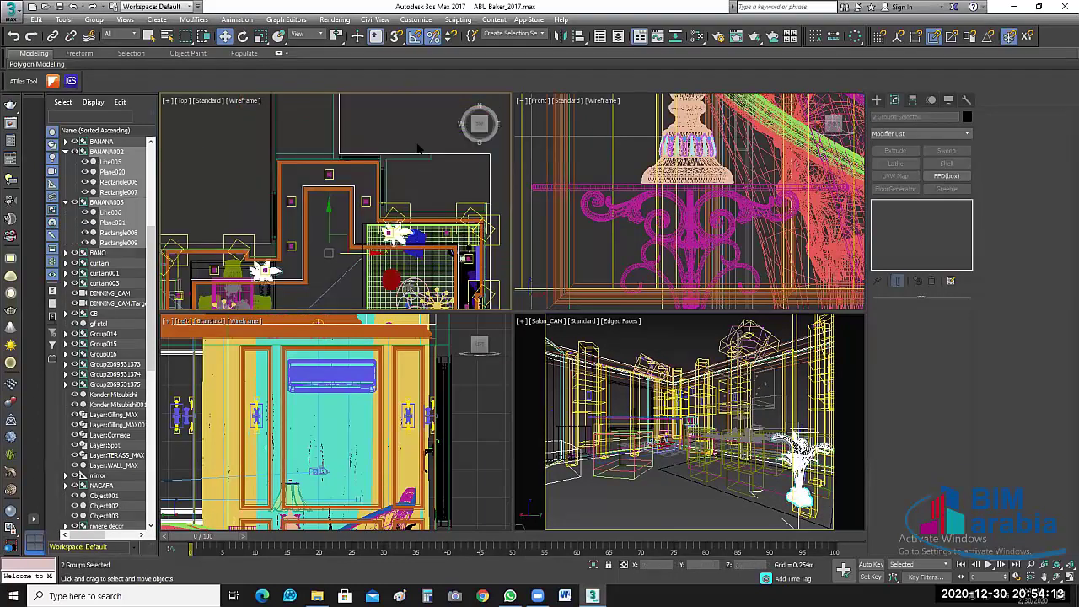
scroll(428, 228, down, 5)
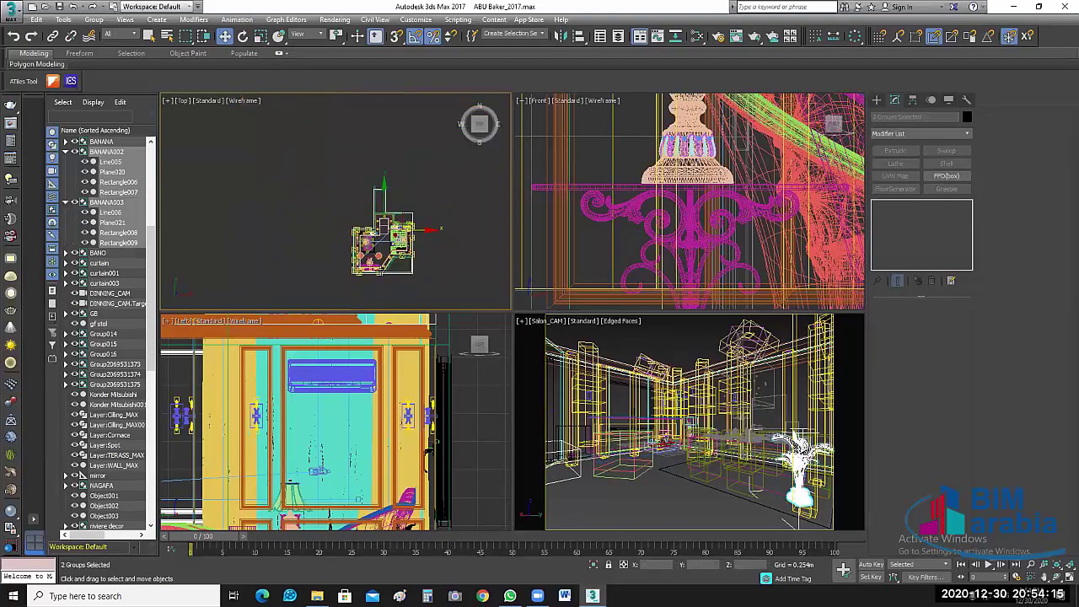
scroll(365, 190, up, 3)
scroll(365, 190, up, 2)
scroll(391, 251, up, 1)
ctrl+click(401, 257)
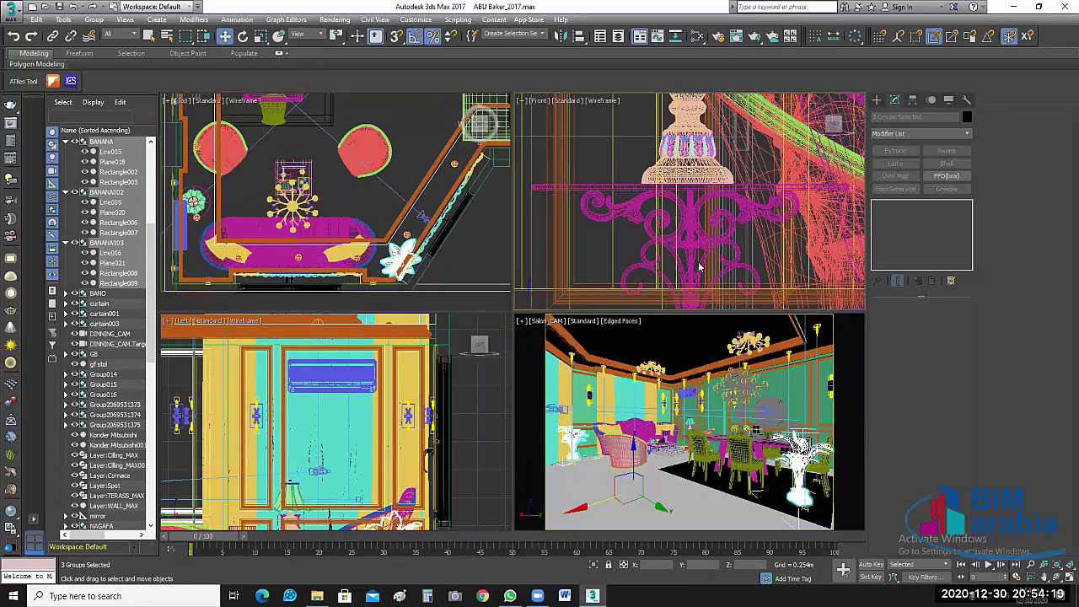
scroll(624, 249, down, 2)
scroll(622, 241, down, 2)
ctrl+click(621, 238)
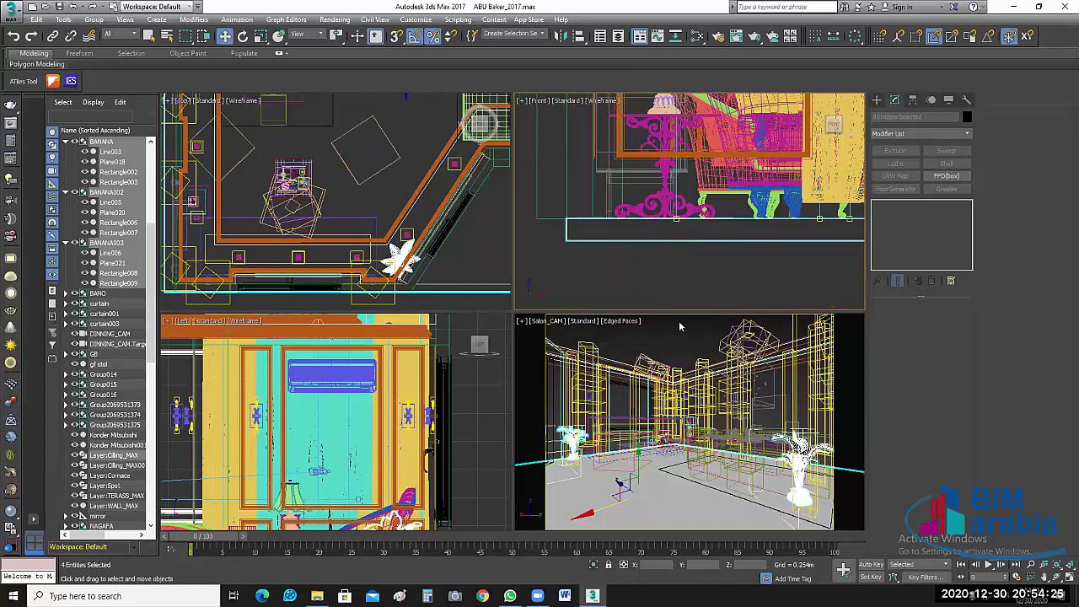
key(alt+q)
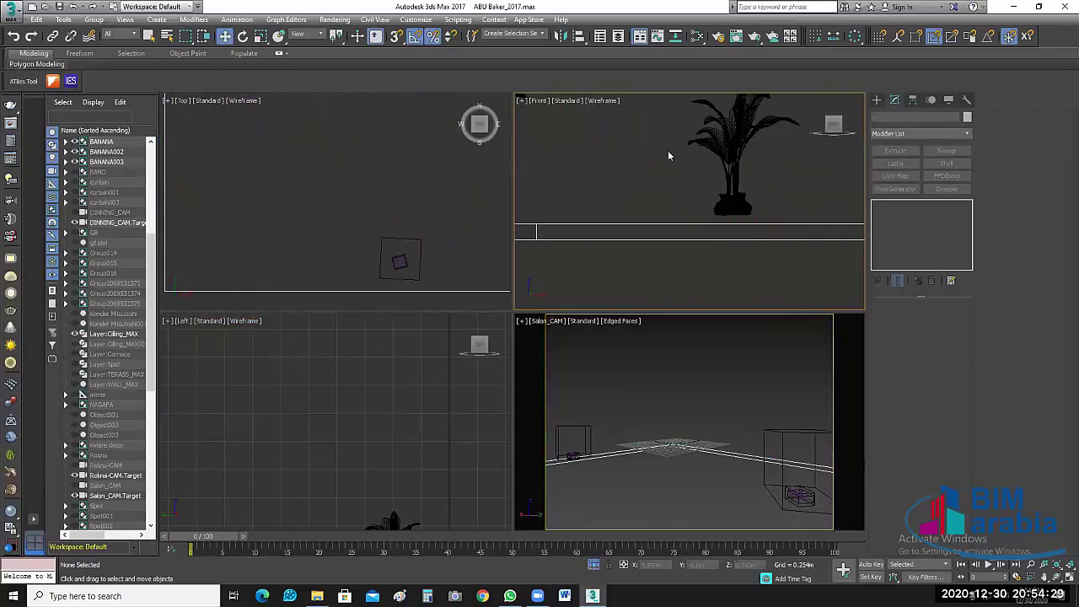
Step: Align two banana plants' bases to the slab top (Y, Current Minimum to Target Maximum)
click(670, 156)
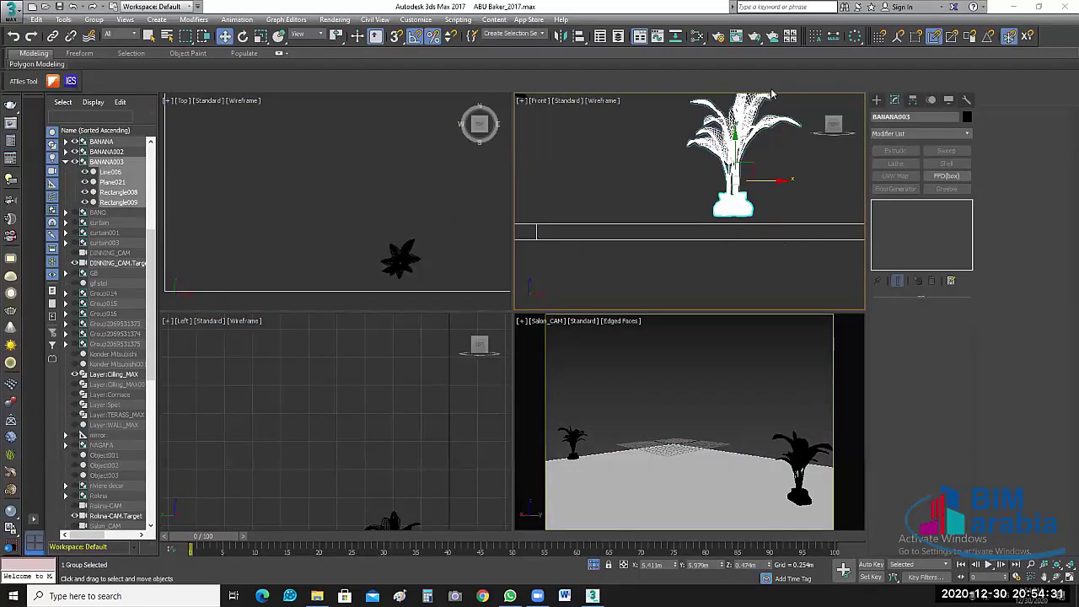
scroll(668, 157, up, 1)
scroll(665, 177, up, 1)
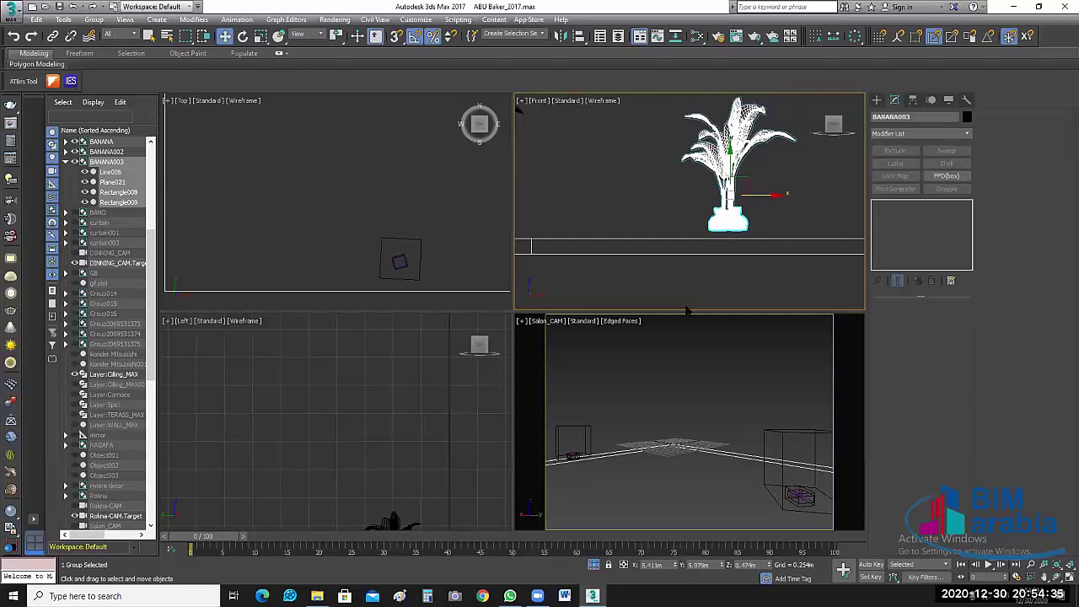
click(648, 268)
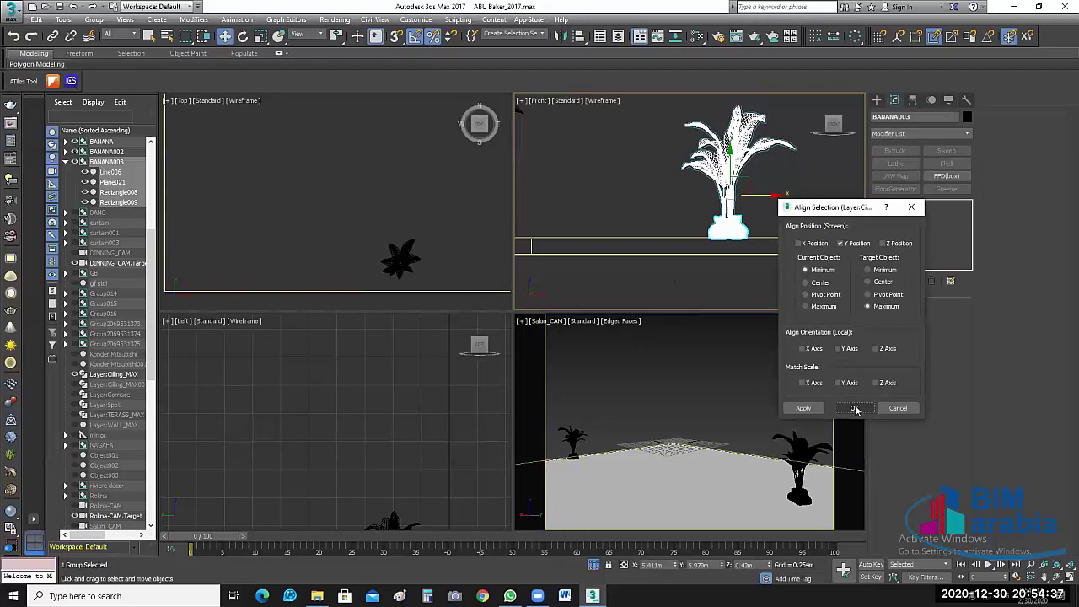
click(855, 408)
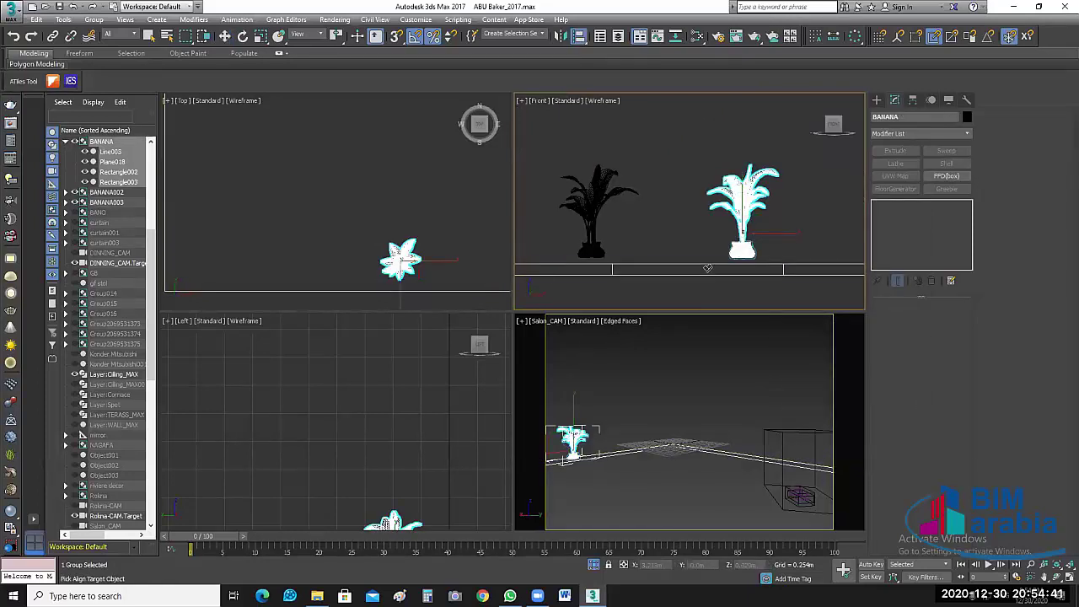
click(703, 268)
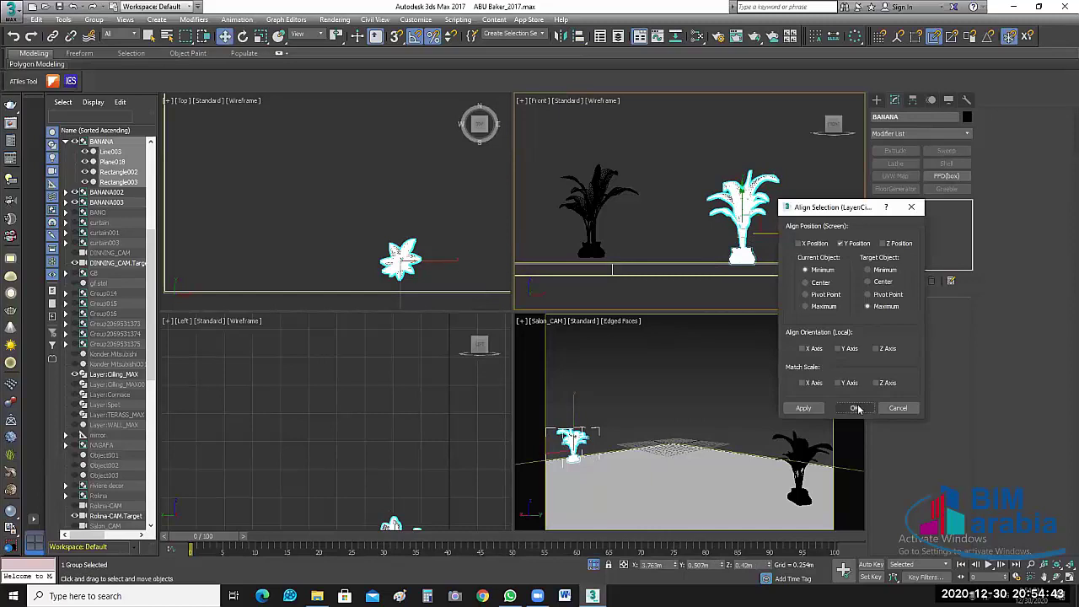
click(854, 408)
Step: Align the BANANA002 plant onto the slab the same way
middle_drag(585, 108, 610, 118)
click(724, 228)
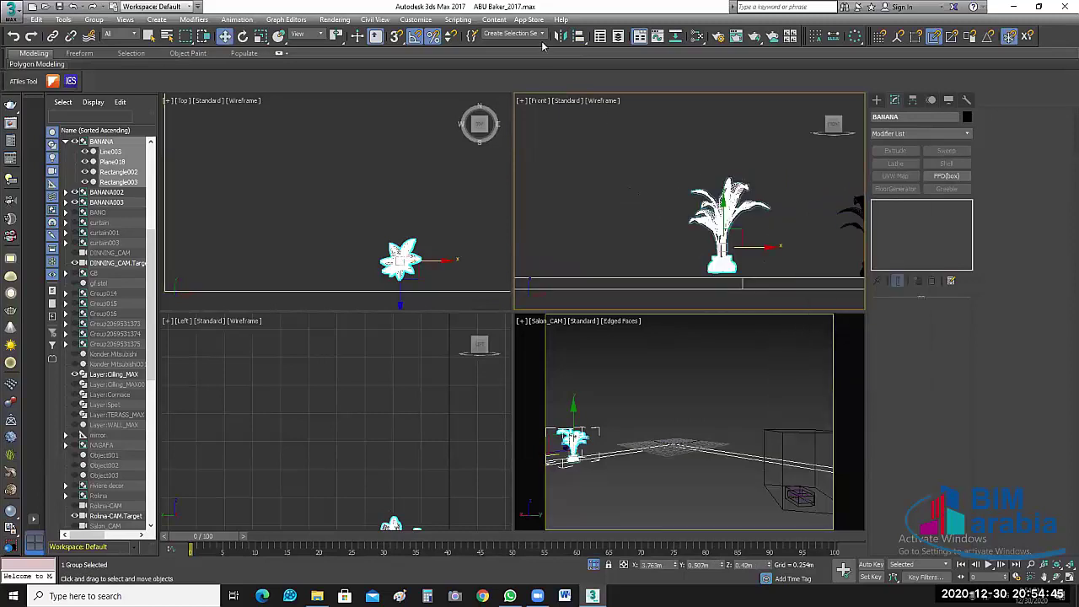
key(alt+a)
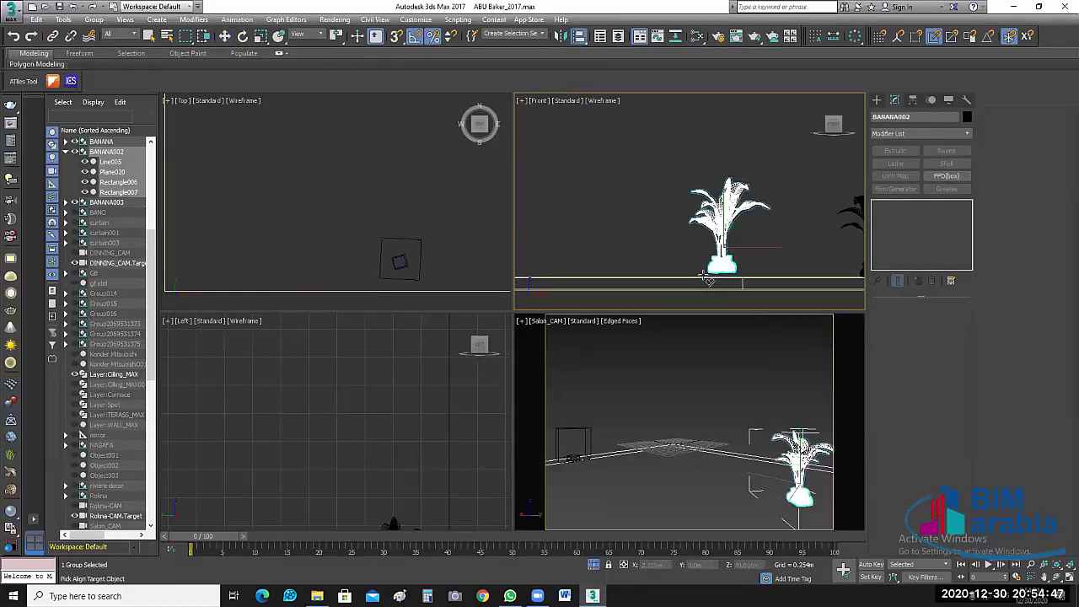
click(702, 275)
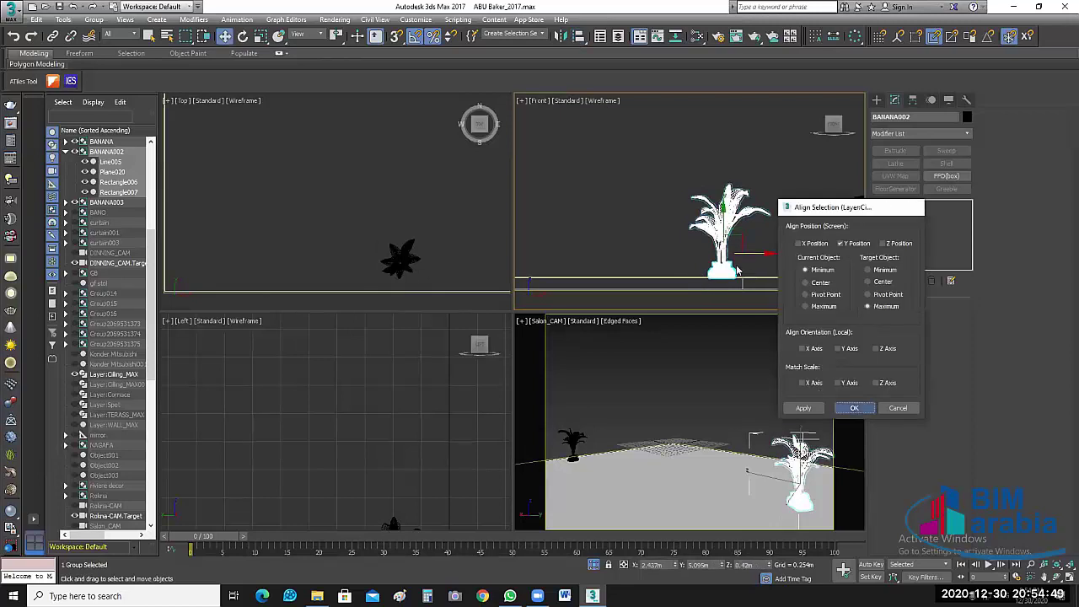
click(855, 408)
Step: Clear the selection and bring back all hidden objects
scroll(687, 185, down, 5)
click(538, 305)
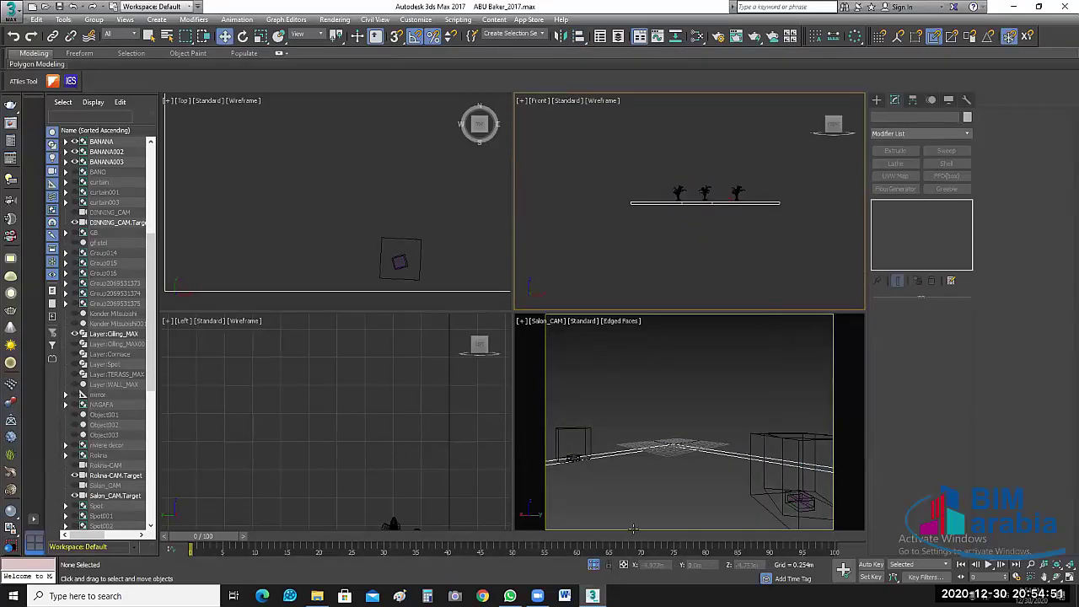
key(alt+q)
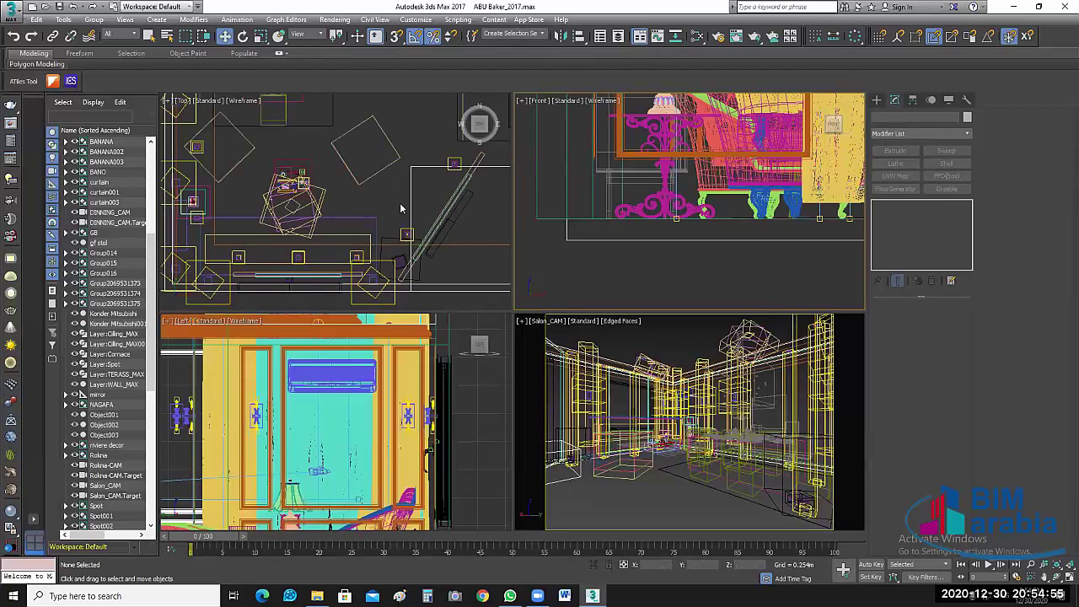
middle_drag(462, 252, 474, 206)
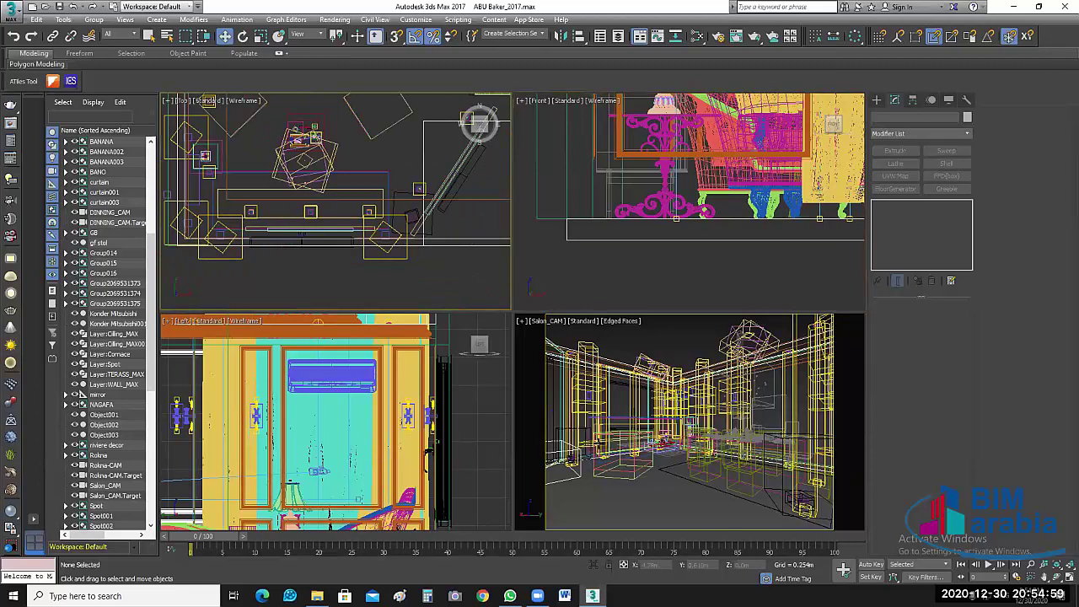
Step: Select the BANANA plant and shift it slightly left in the Top view
click(413, 216)
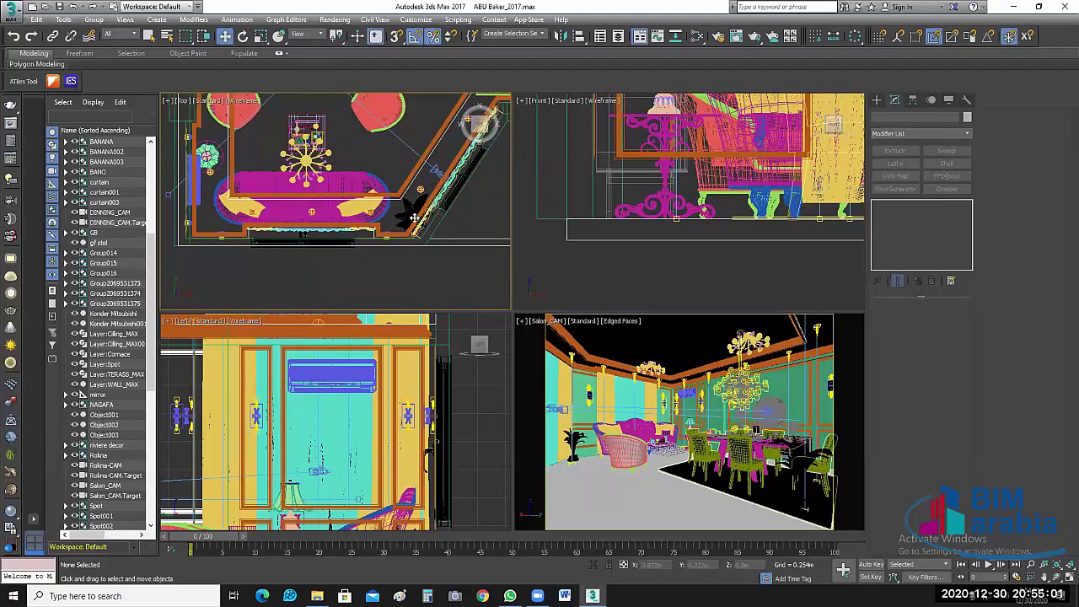
scroll(417, 217, up, 5)
drag(437, 221, 406, 223)
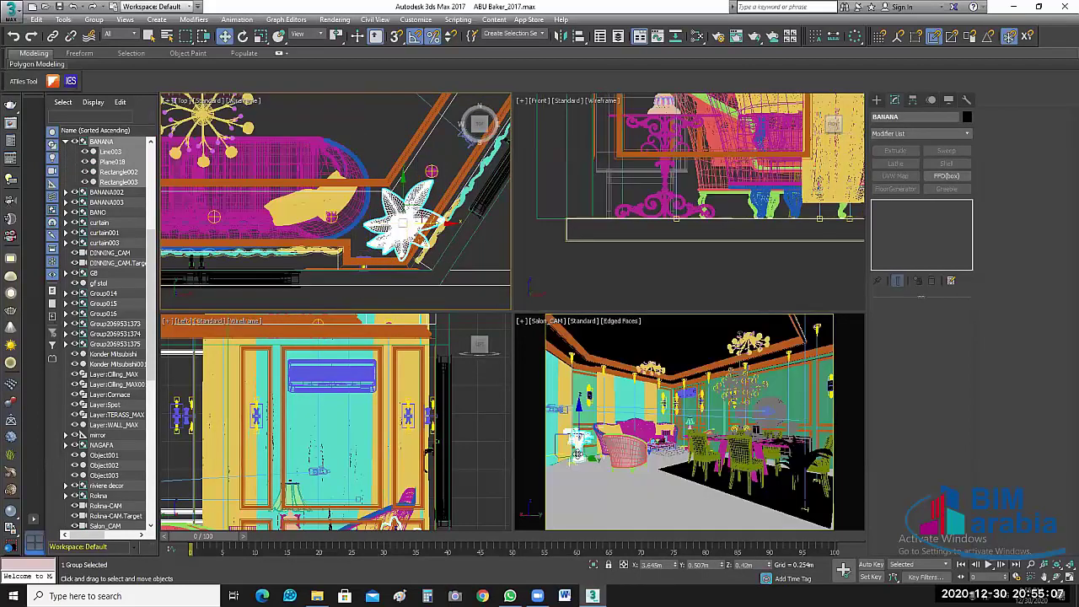
drag(587, 454, 579, 448)
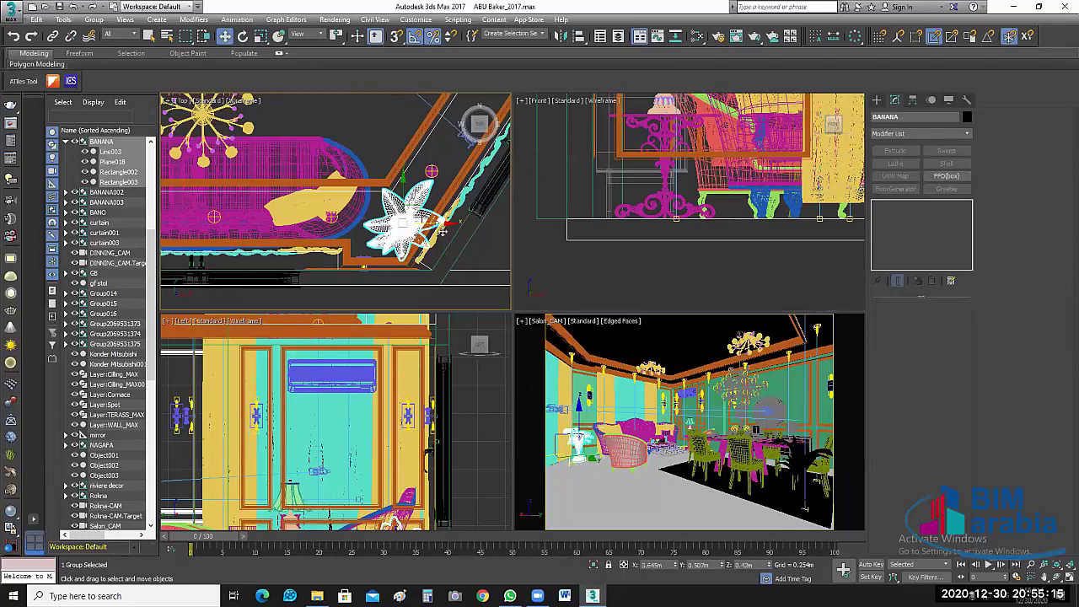
drag(435, 223, 446, 223)
scroll(445, 223, down, 5)
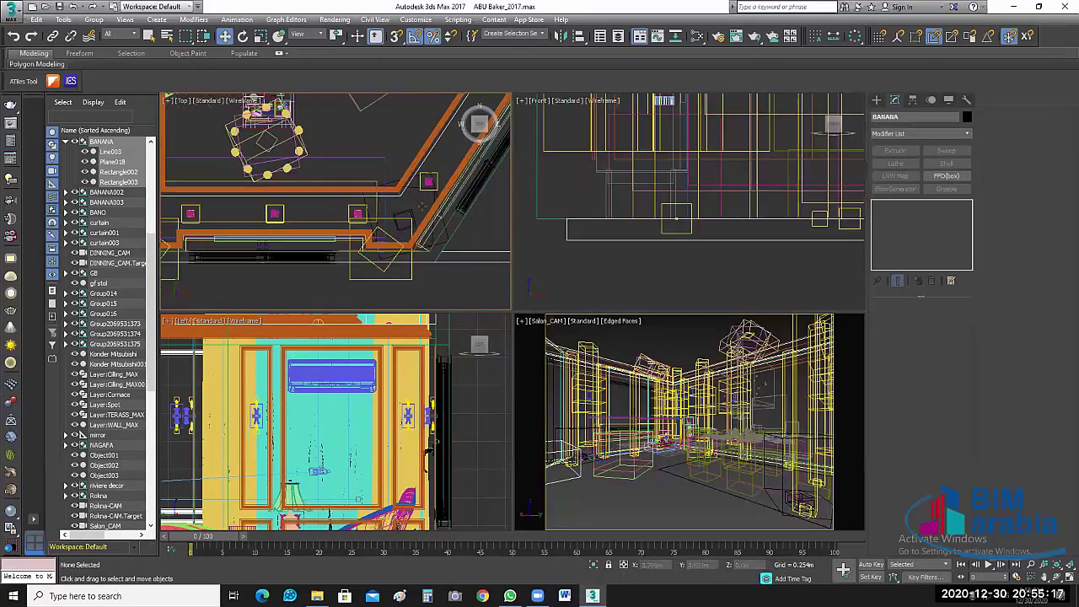
click(429, 243)
scroll(403, 174, up, 5)
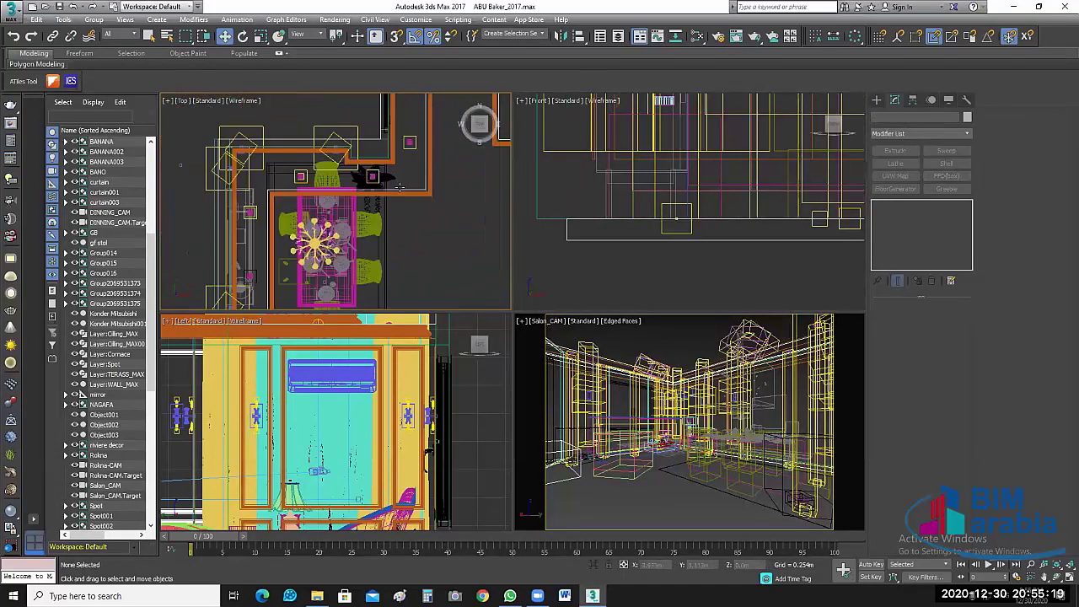
scroll(409, 207, up, 3)
scroll(412, 212, up, 1)
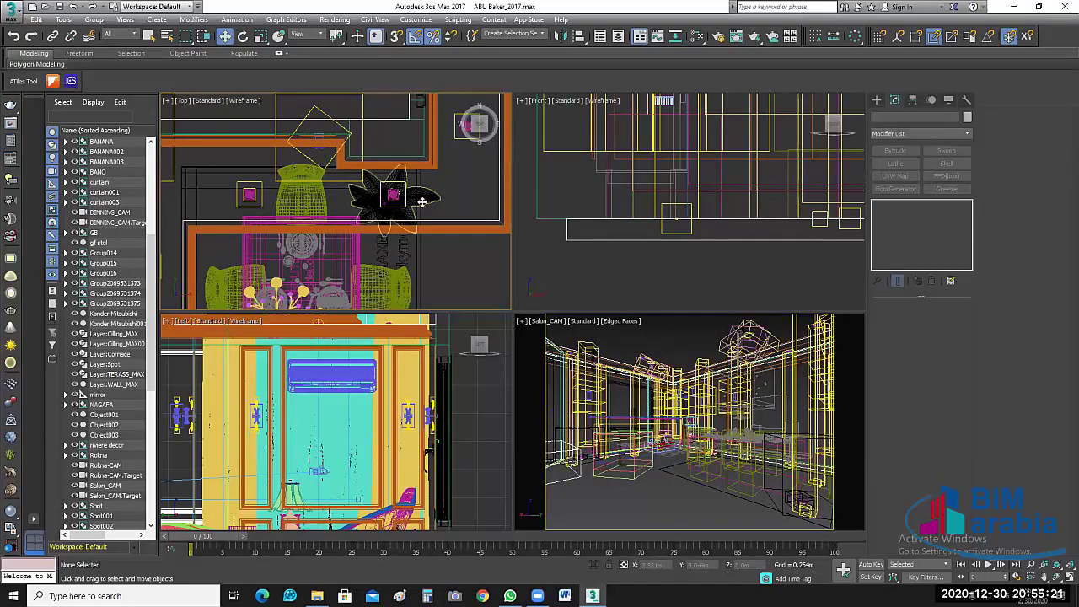
Step: Clone the BANANA002 plant as a new copy placed just to its left
click(378, 148)
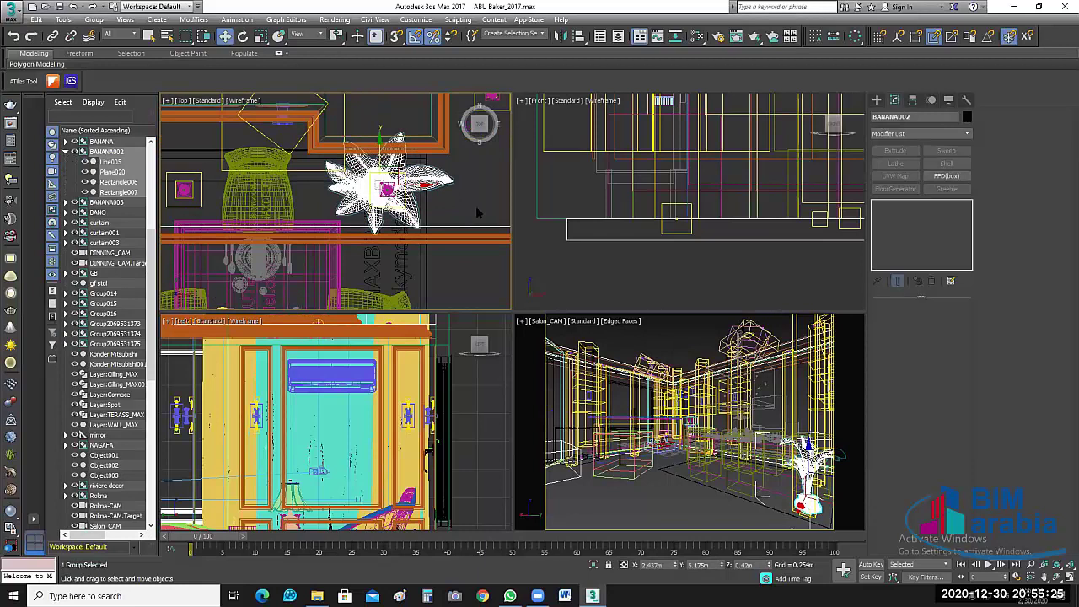
scroll(463, 223, down, 3)
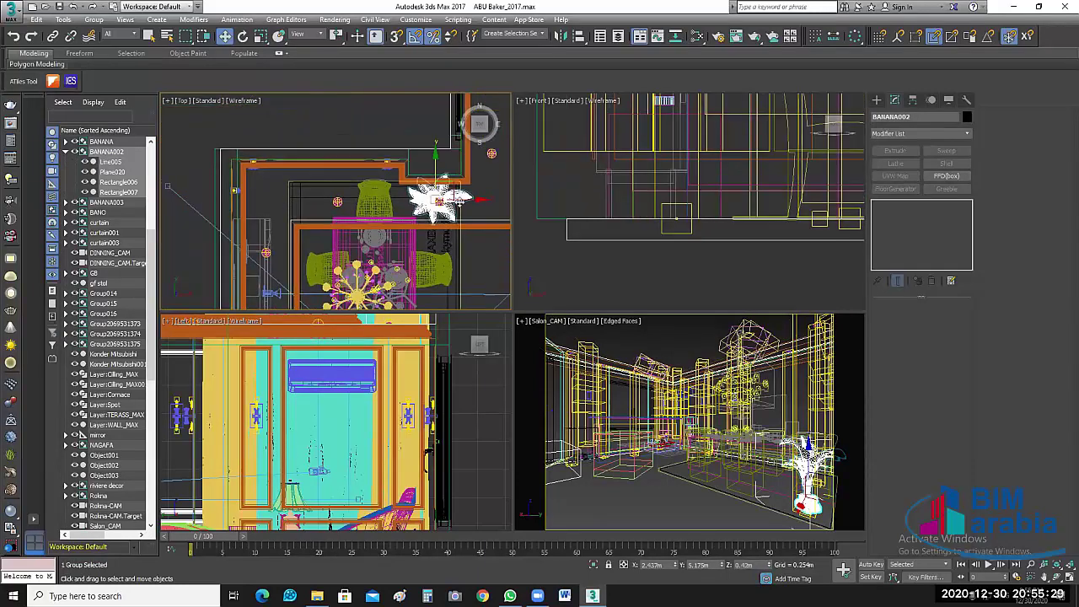
shift+drag(309, 180, 294, 182)
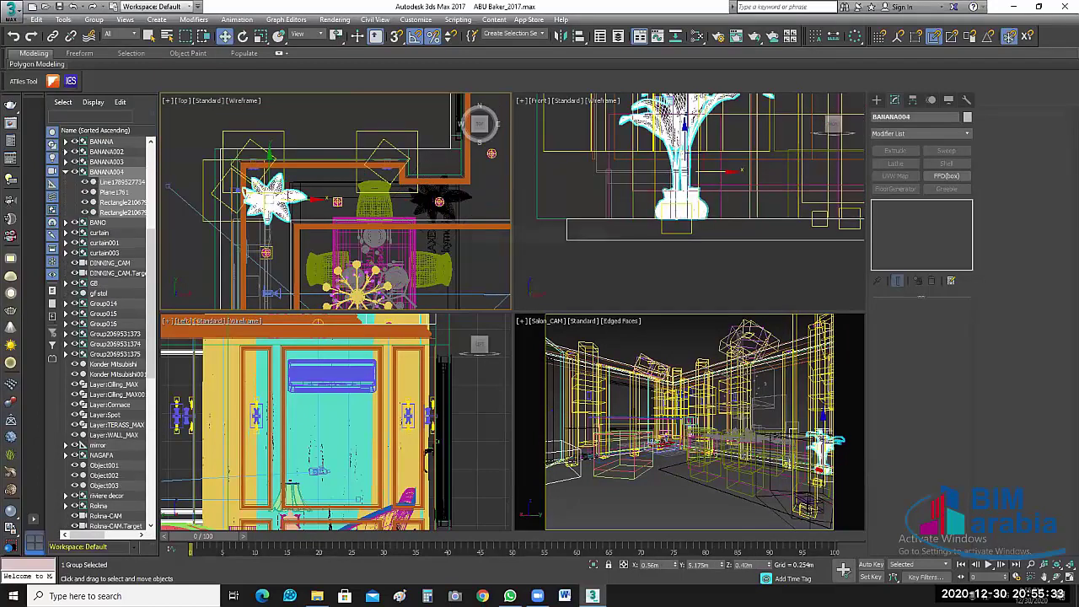
key(Return)
Step: Move the BANANA004 plant up and slightly left in the floor plan
scroll(266, 179, up, 3)
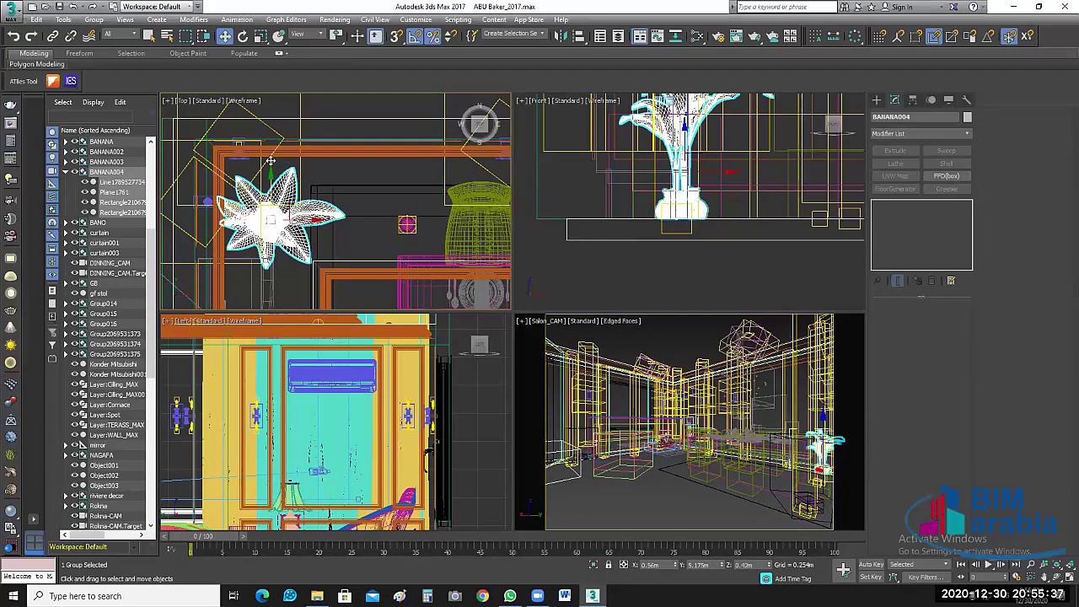
drag(270, 160, 269, 135)
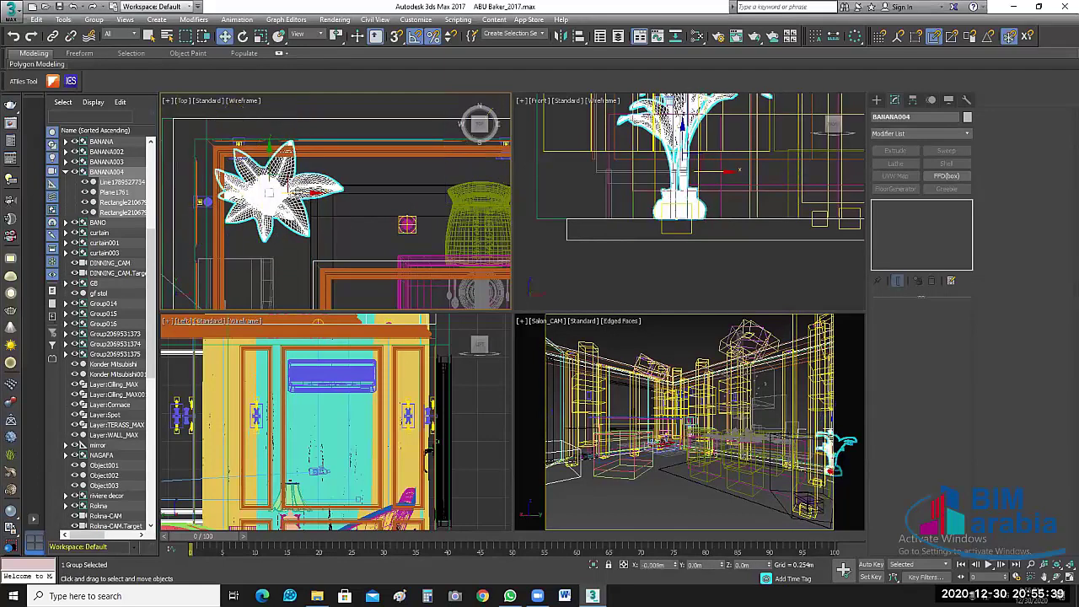
drag(297, 192, 278, 190)
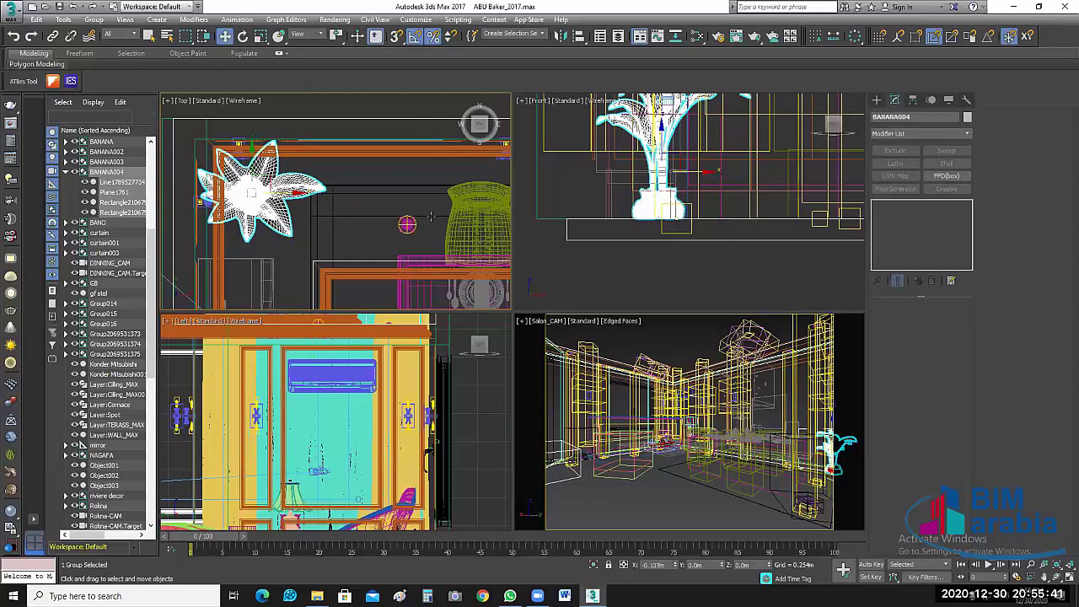
scroll(417, 221, down, 3)
scroll(409, 216, down, 3)
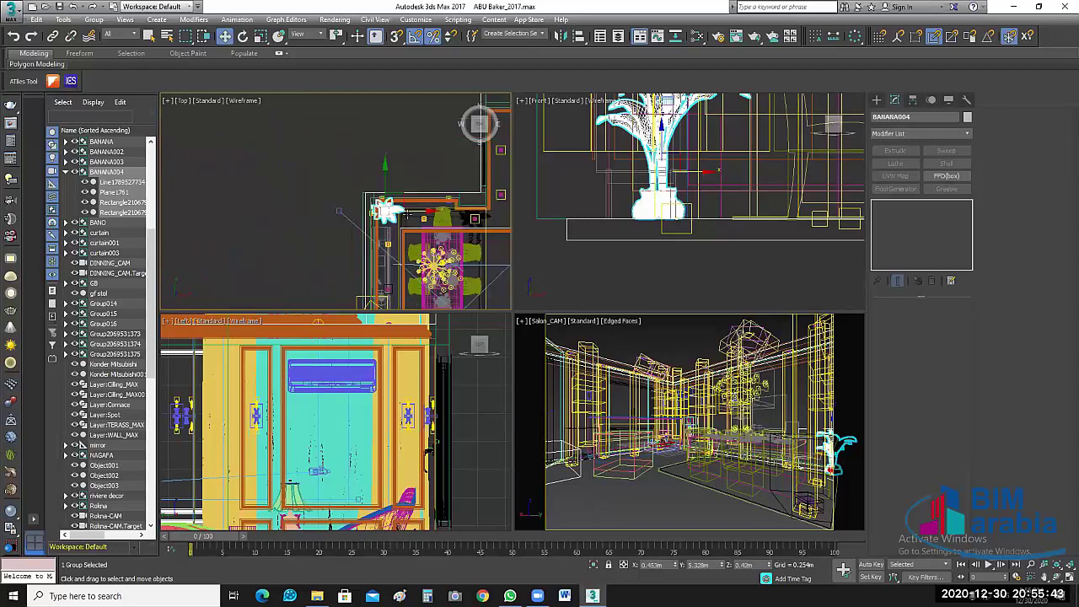
Step: Zoom to the whole plan, frame the sofa and diagonal wall, and pick the BANANA plant
key(alt+ctrl+z)
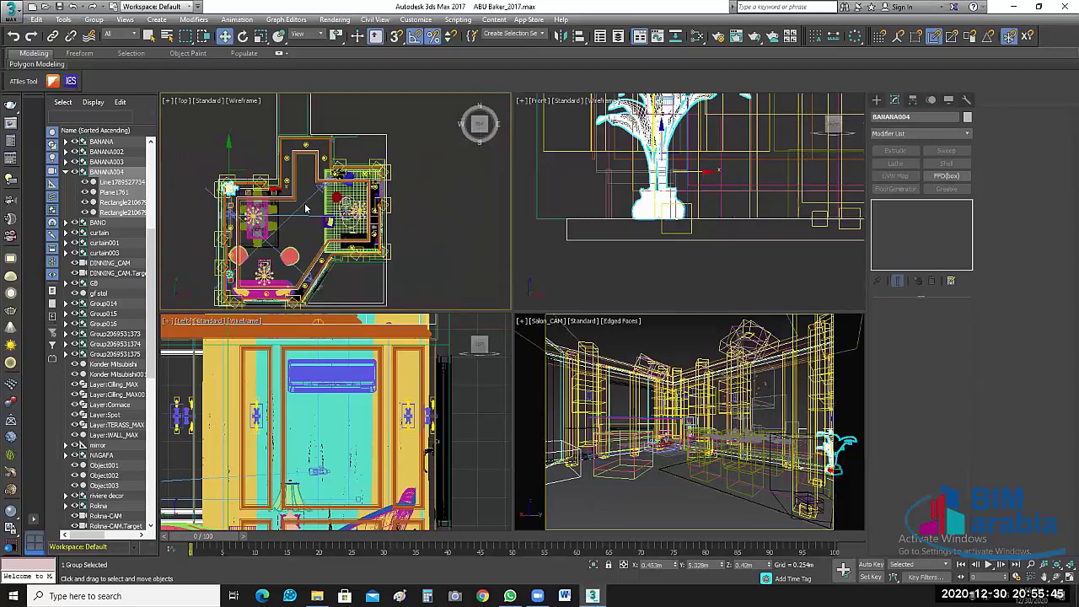
scroll(308, 211, up, 3)
scroll(320, 236, up, 2)
scroll(332, 271, down, 1)
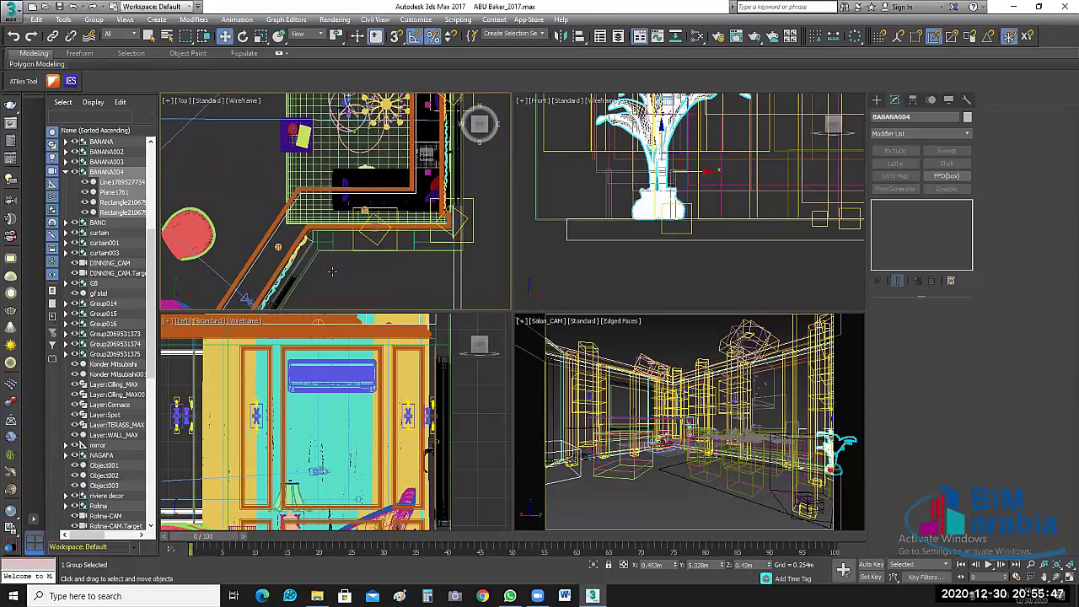
middle_drag(332, 270, 319, 278)
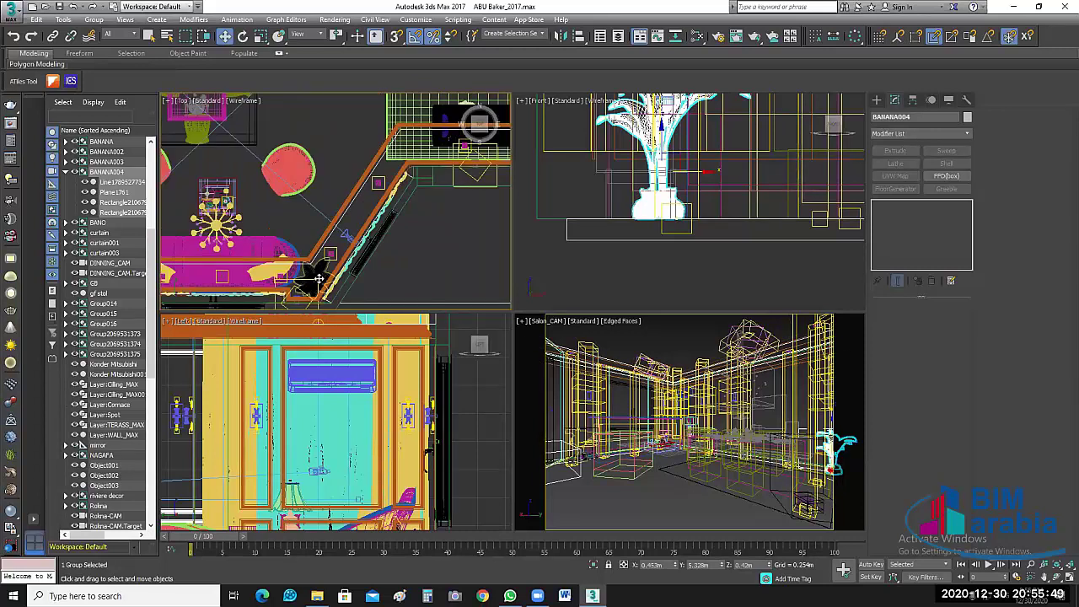
click(320, 271)
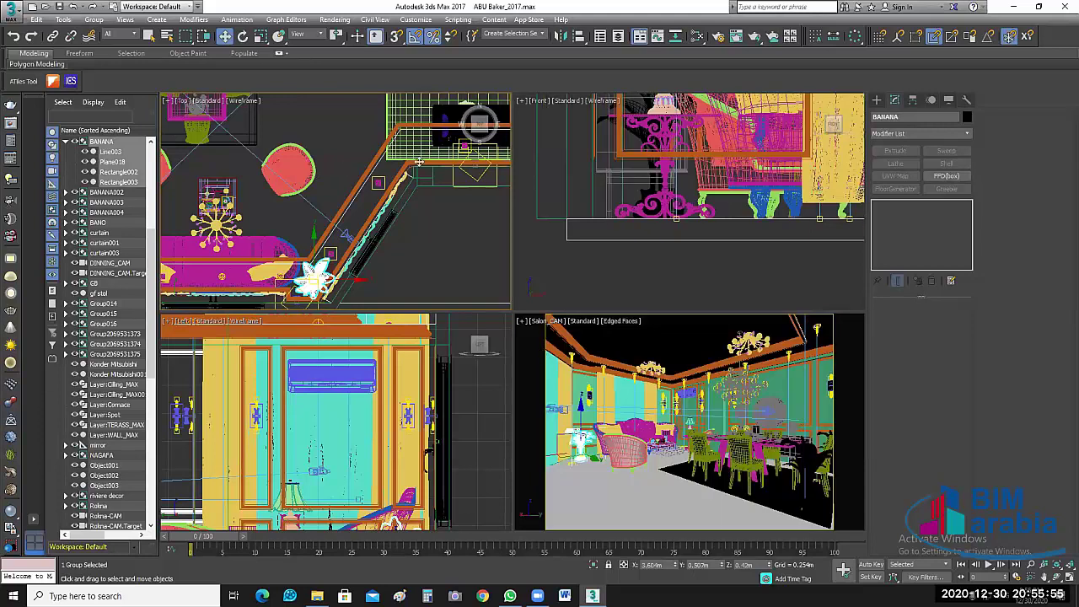
Step: Clone the BANANA plant as BANANA005 and move it into the diagonal wall corner
shift+drag(339, 167, 358, 211)
scroll(355, 187, up, 2)
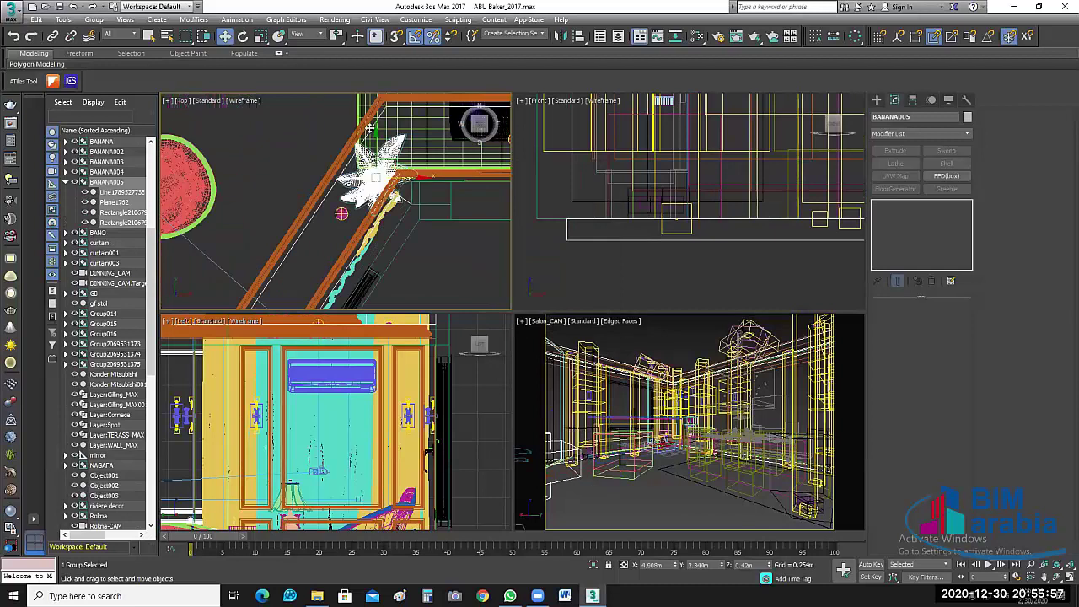
scroll(371, 206, up, 1)
scroll(399, 230, down, 1)
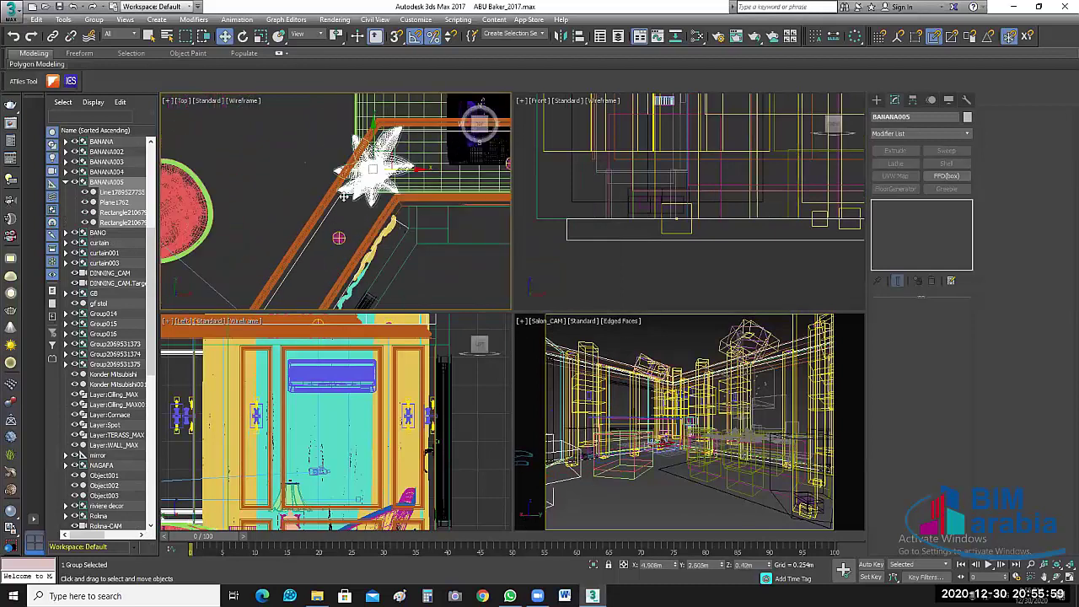
scroll(393, 225, down, 1)
scroll(377, 218, up, 1)
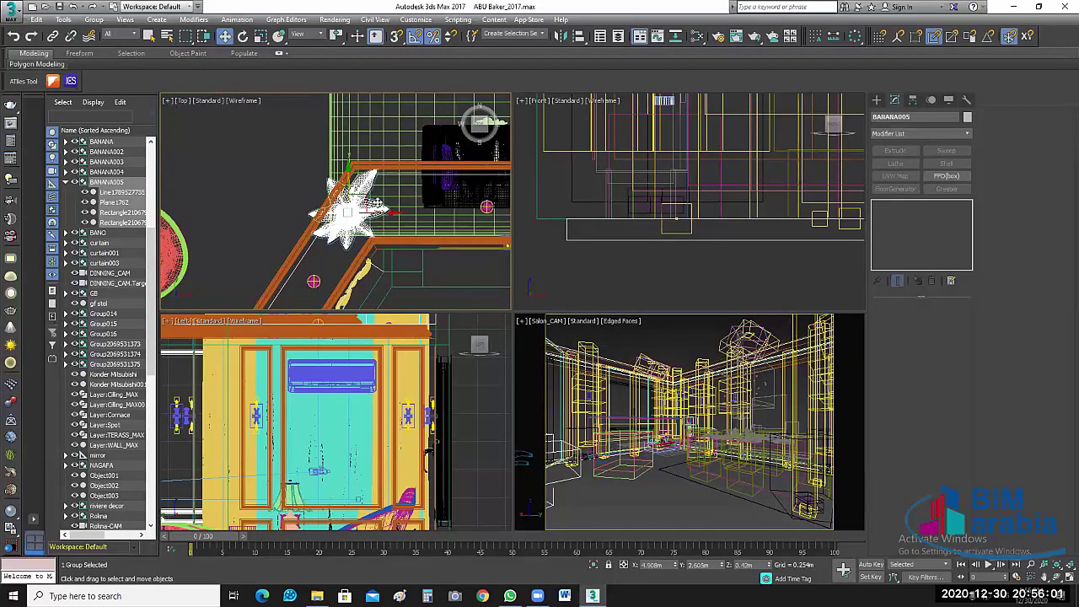
drag(377, 217, 440, 206)
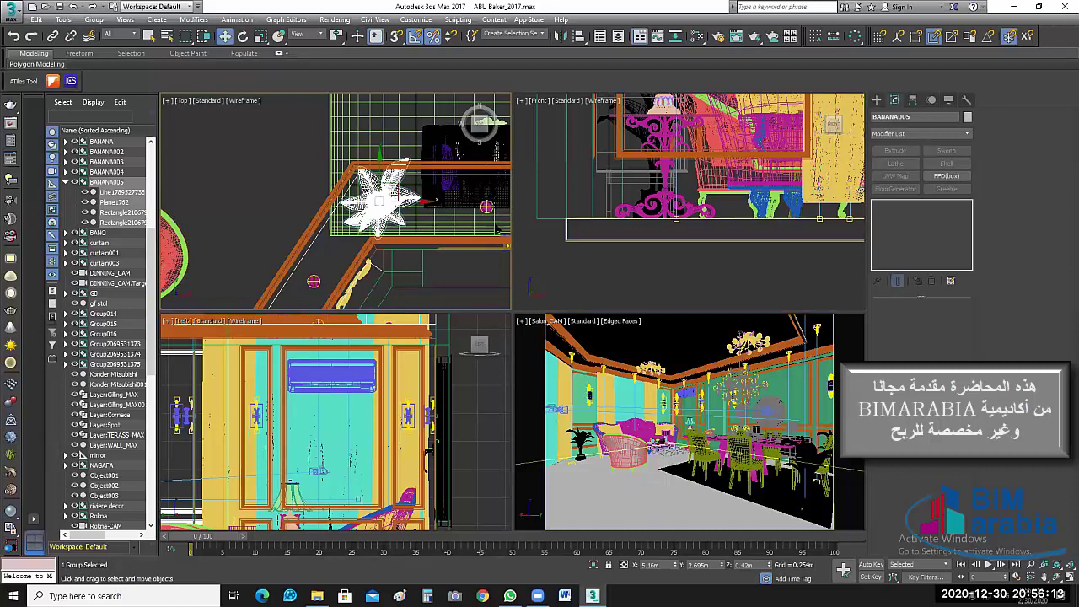
Step: Switch the viewport to the Rokna-CAM camera and maximize it to fill the workspace
click(534, 383)
key(c)
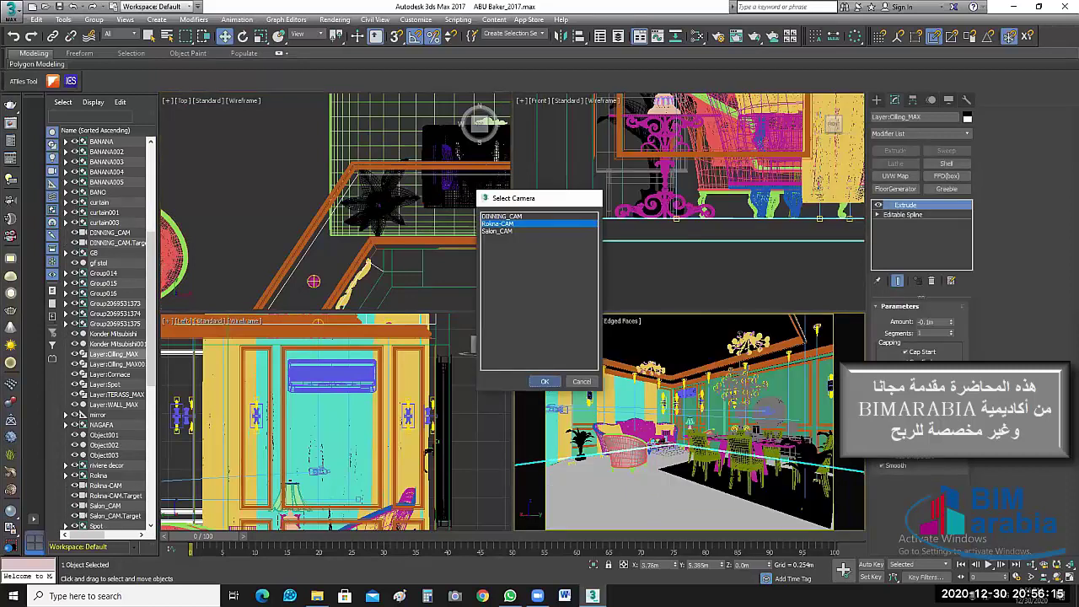
double_click(497, 224)
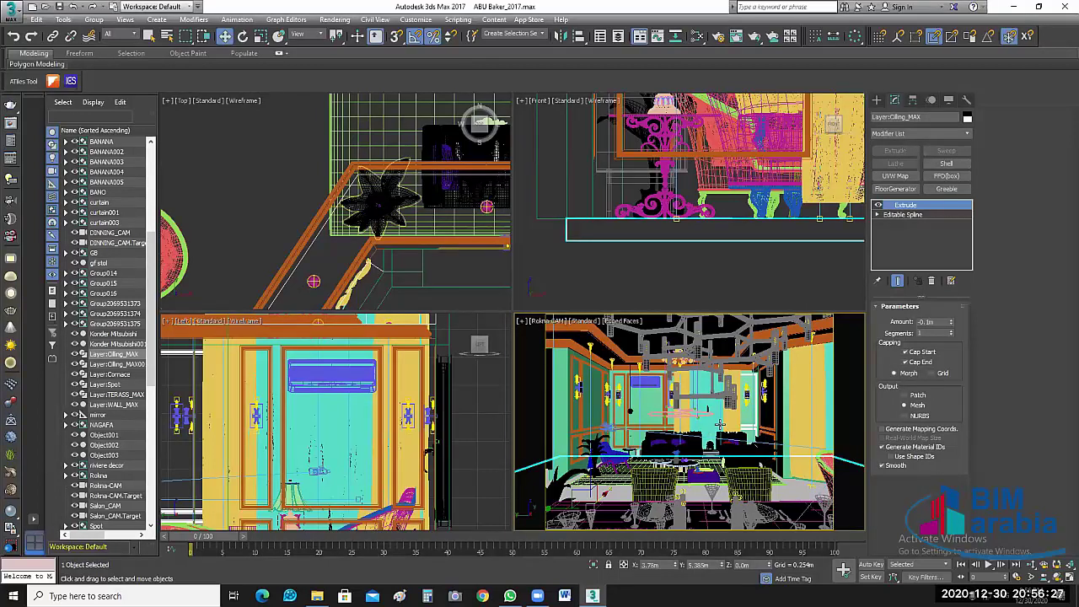
key(alt+w)
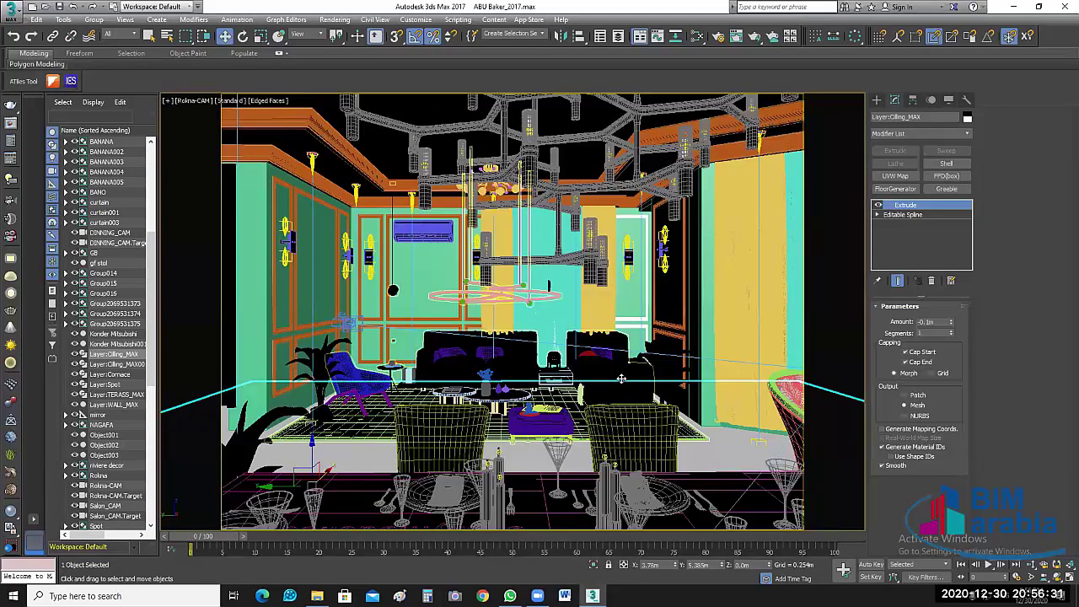
click(620, 379)
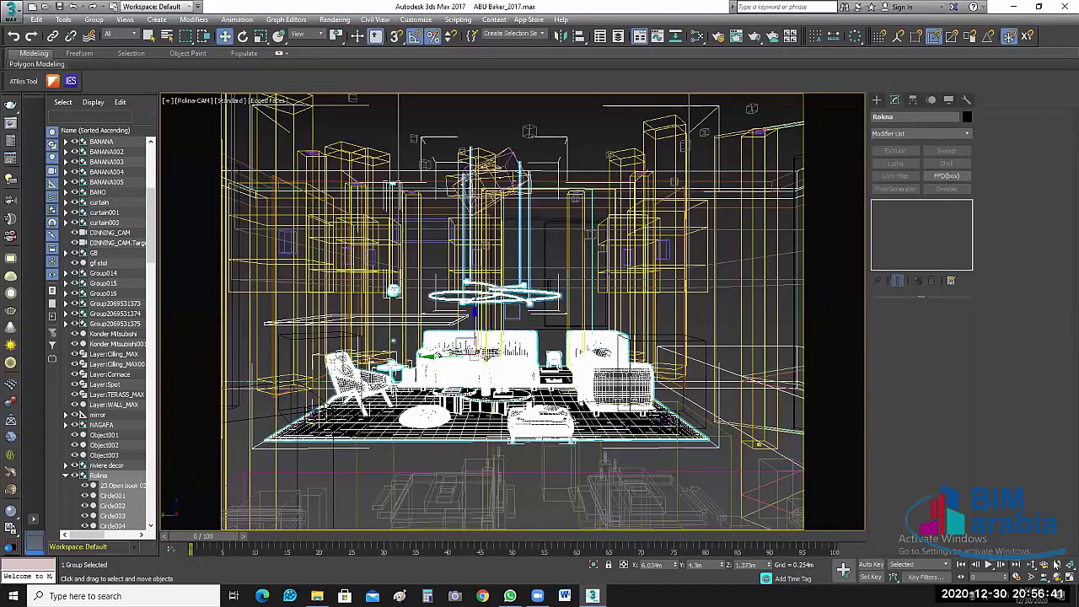
Step: Maximize the Top view and frame the furnished room
key(alt+w)
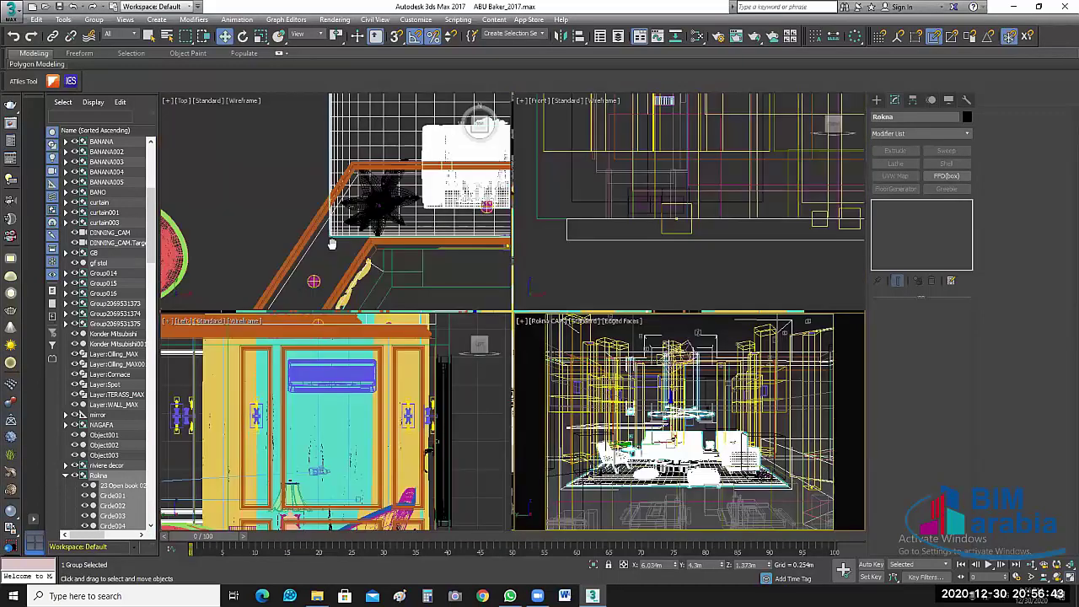
scroll(407, 241, down, 3)
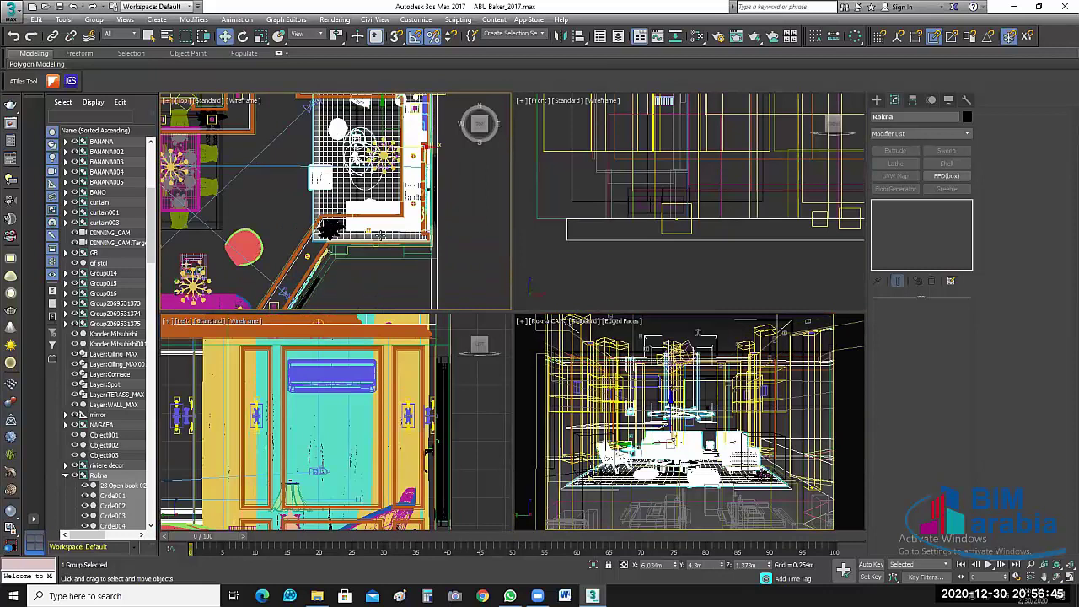
scroll(393, 237, up, 2)
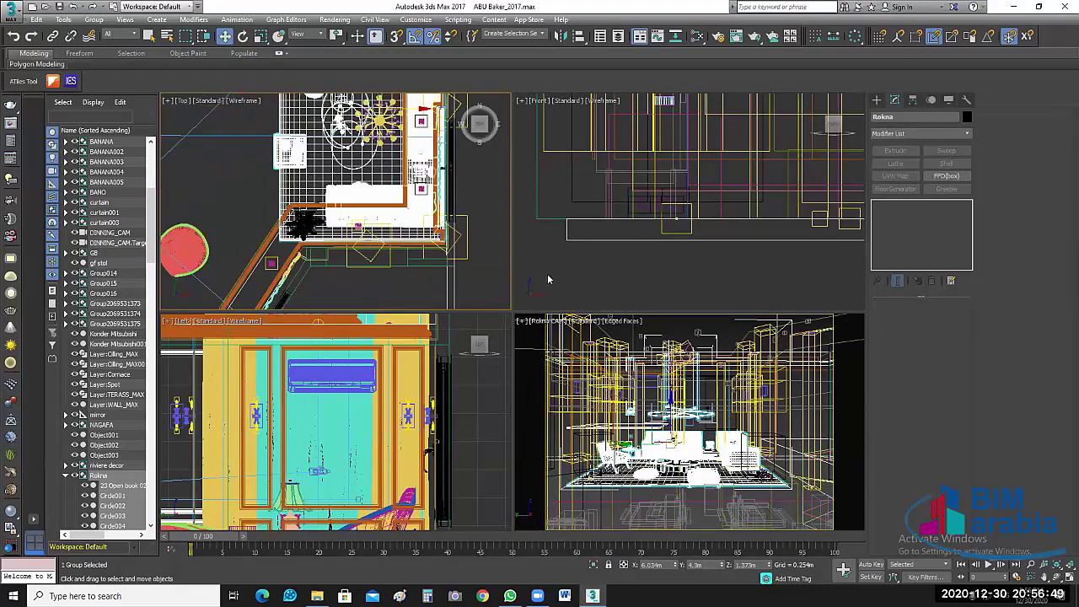
scroll(511, 257, up, 3)
key(alt+w)
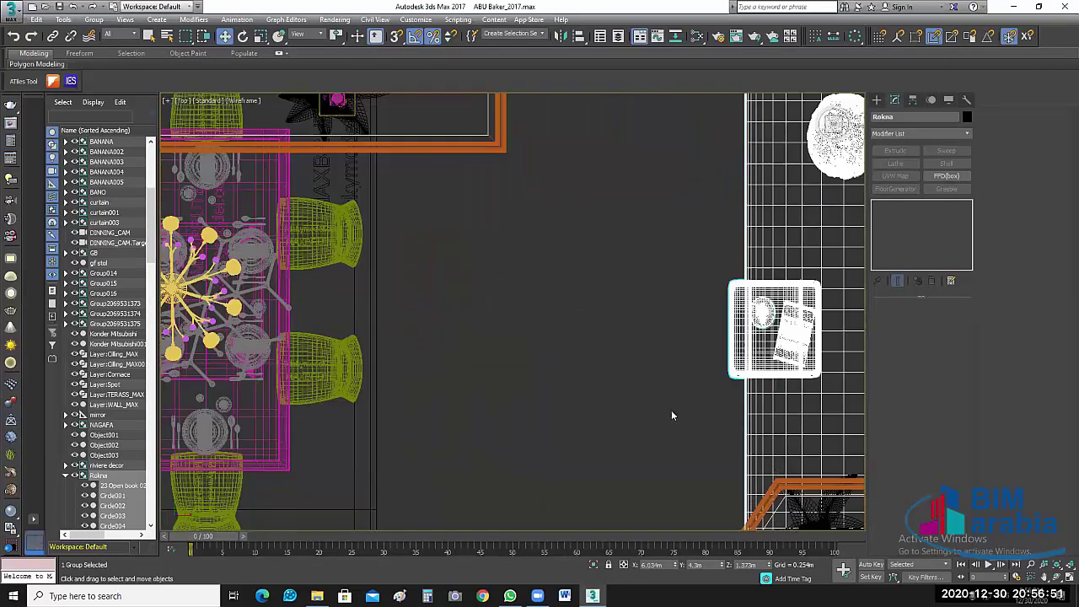
scroll(472, 437, down, 4)
middle_drag(460, 437, 388, 431)
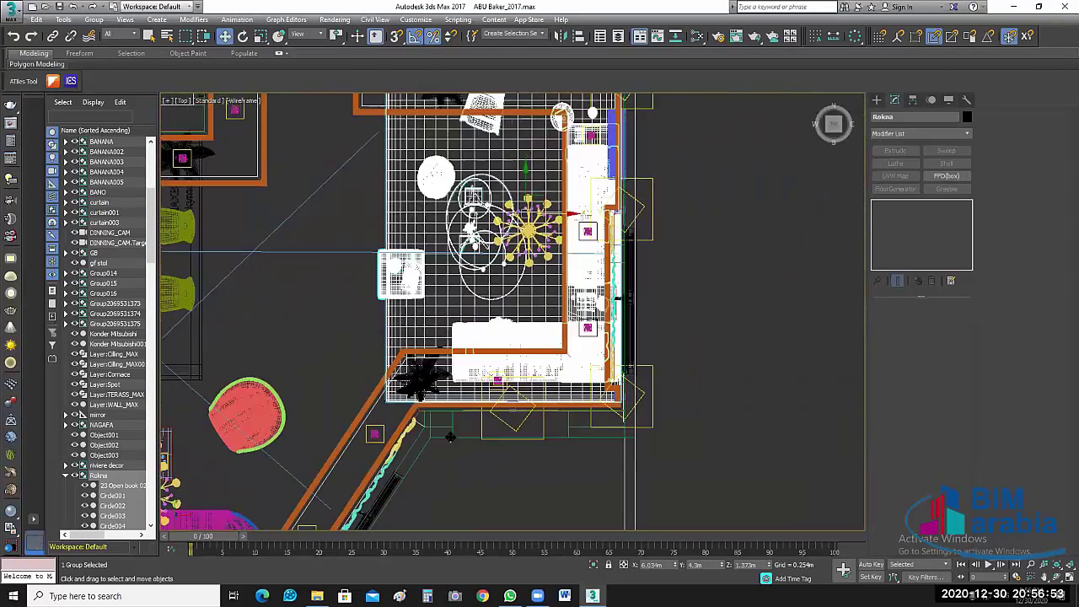
scroll(331, 431, up, 3)
scroll(331, 431, up, 1)
Step: Delete the circle and diamond outlines, isolate the selection, and return to four views
key(Delete)
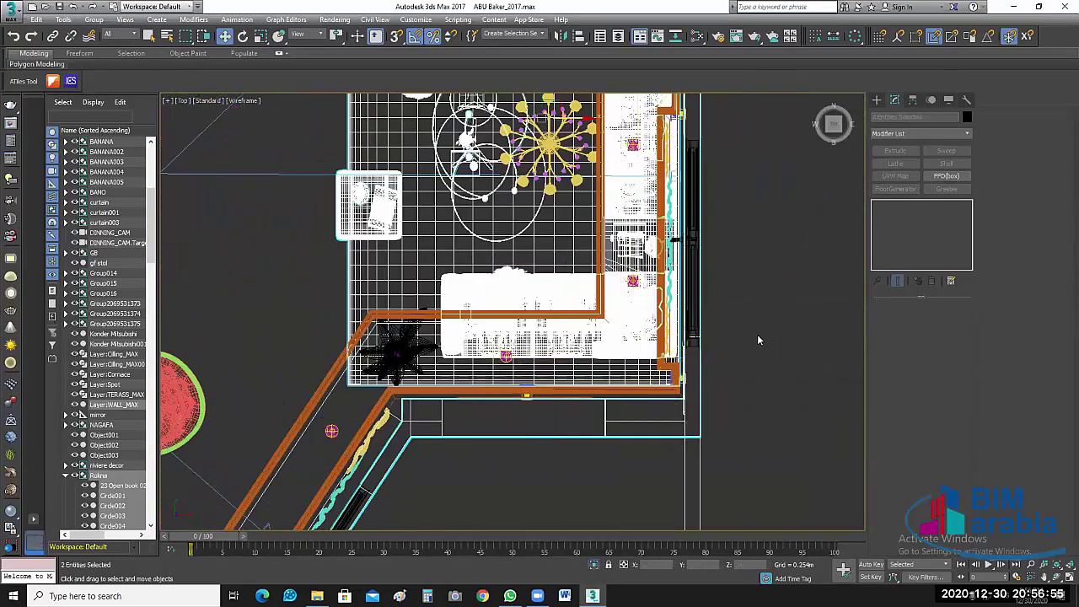
key(alt+q)
click(730, 412)
middle_drag(754, 362, 726, 295)
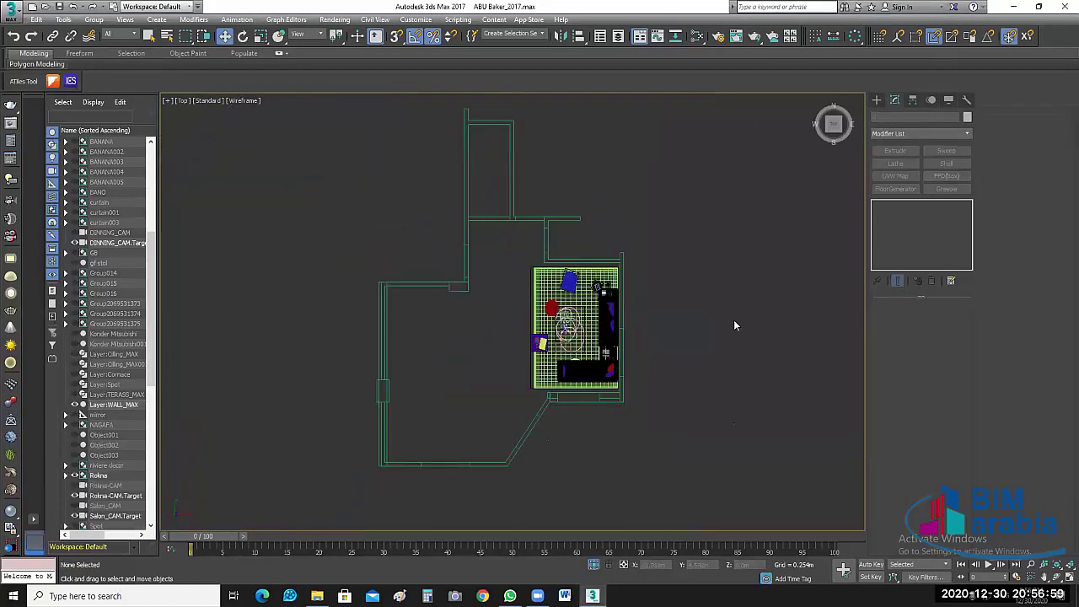
scroll(597, 363, up, 4)
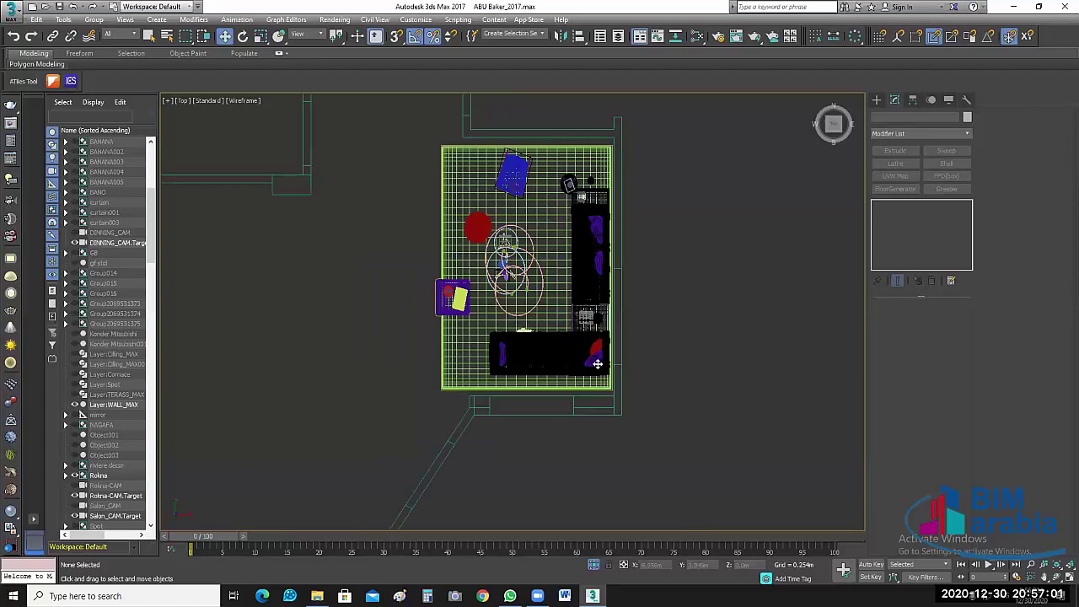
click(612, 268)
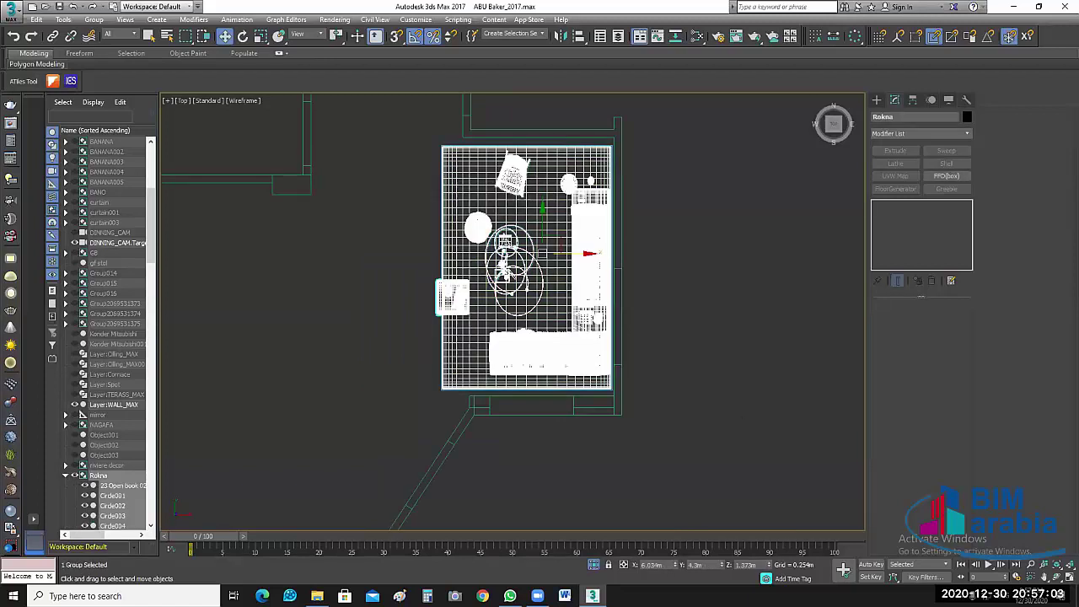
key(alt+w)
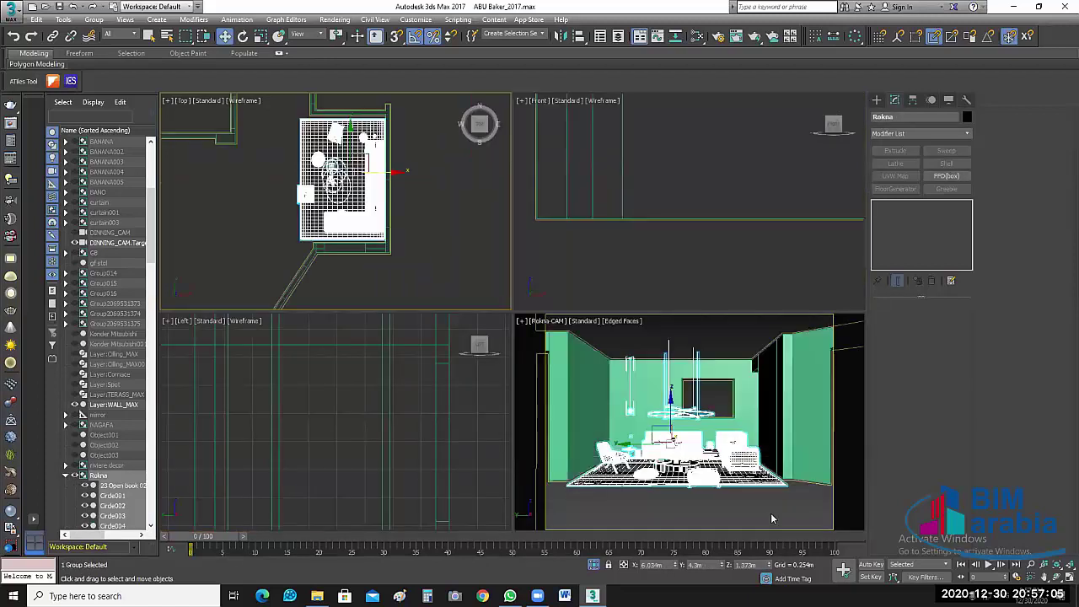
Step: Ungroup the building group selected in the plan
click(753, 255)
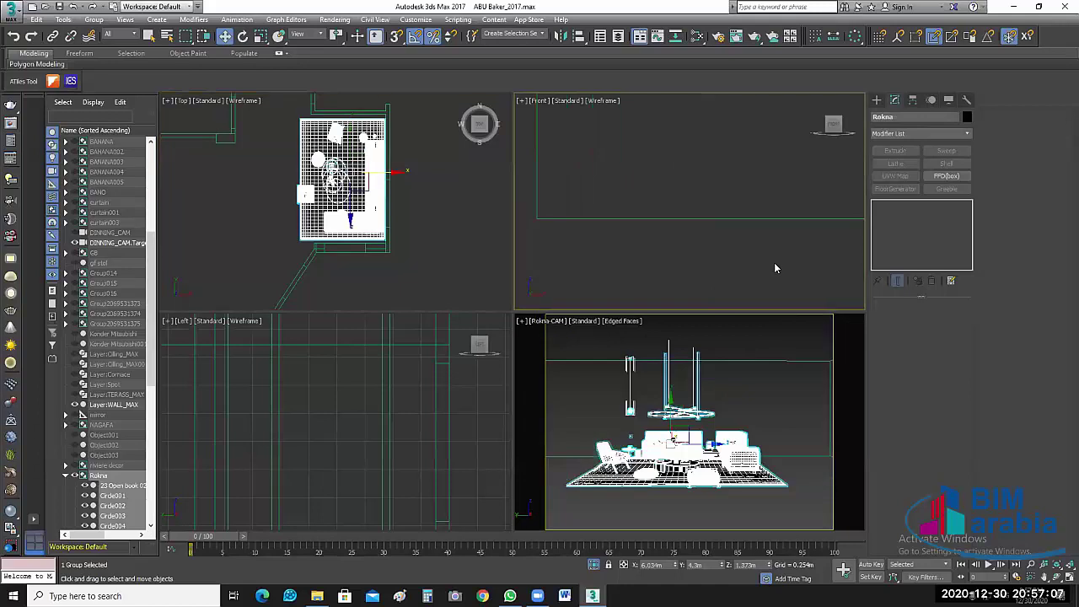
middle_drag(753, 268, 667, 267)
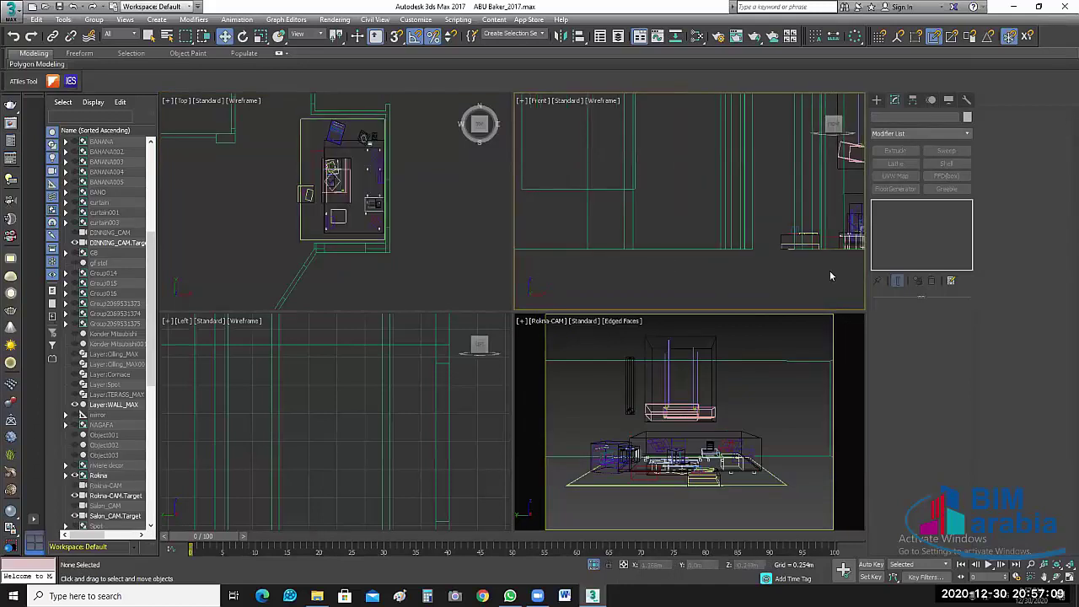
scroll(829, 276, down, 3)
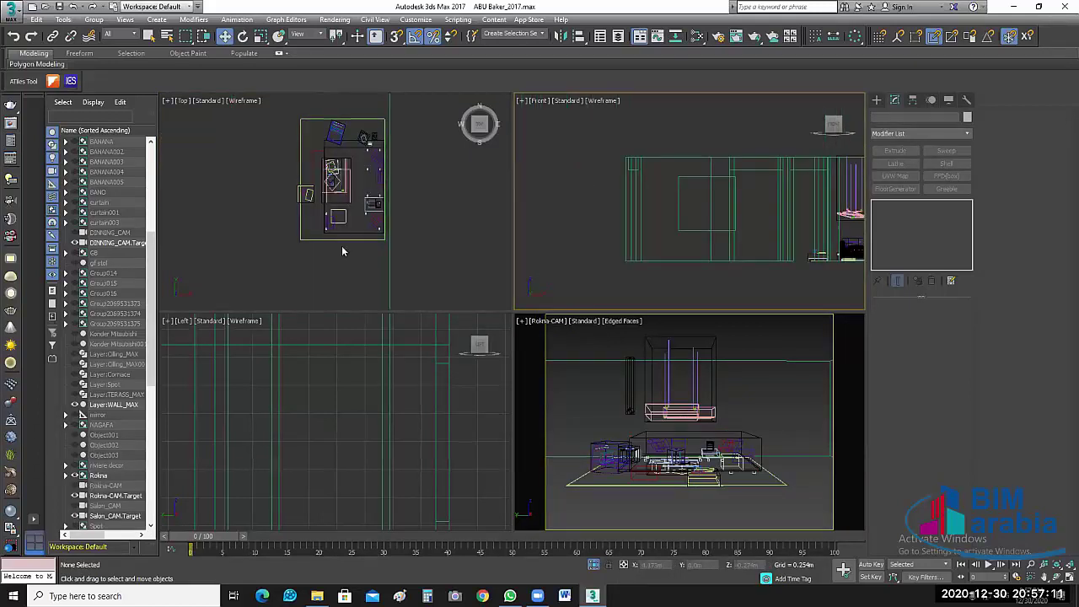
click(321, 237)
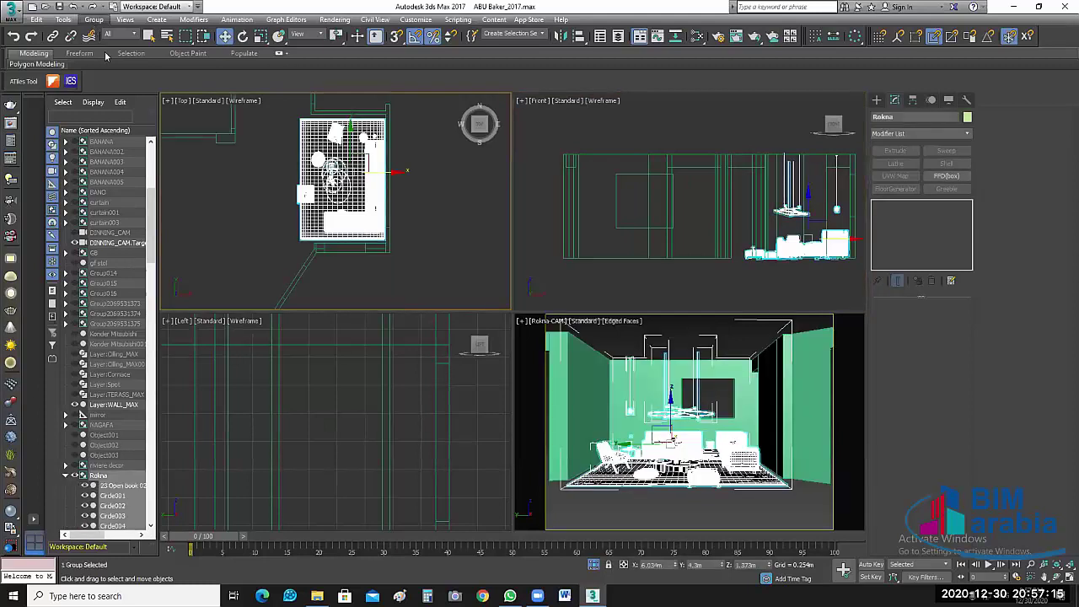
click(94, 19)
click(110, 43)
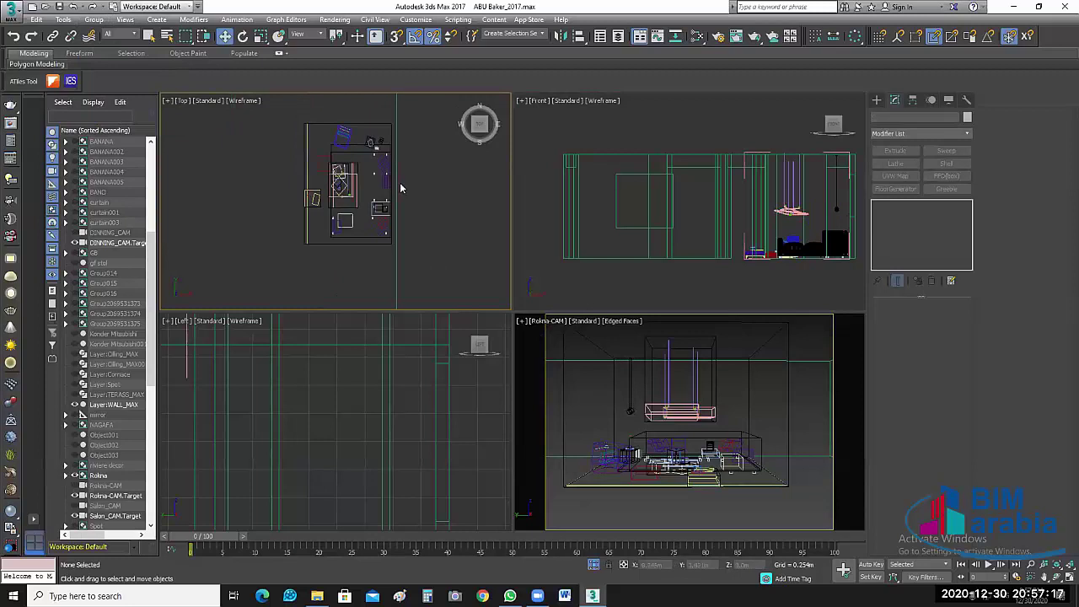
Step: Frame the salon in the plan and select the room shell object
scroll(456, 203, up, 2)
middle_drag(411, 180, 455, 205)
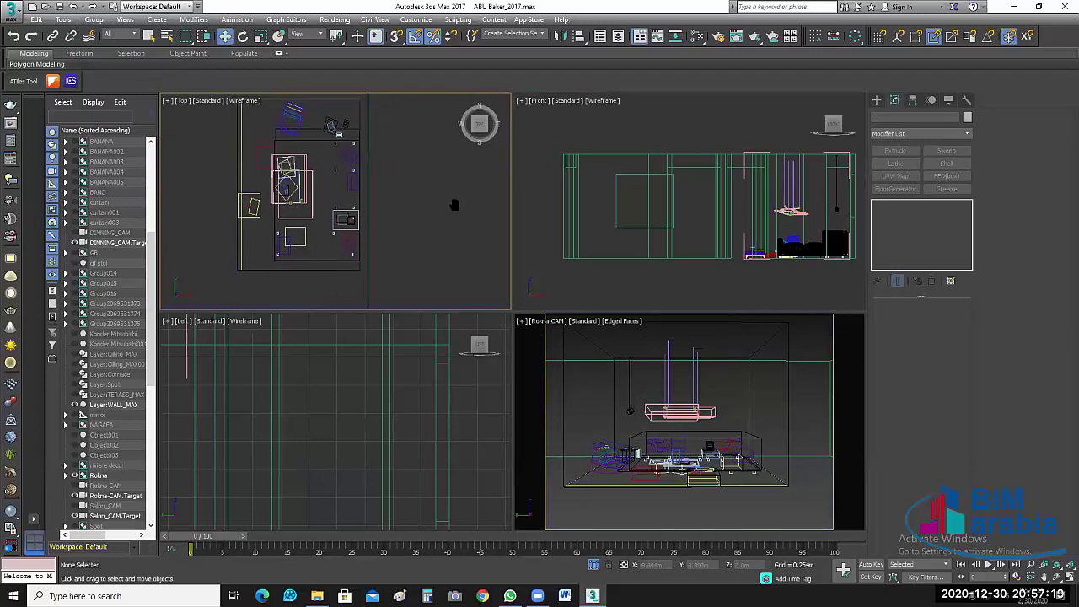
click(403, 133)
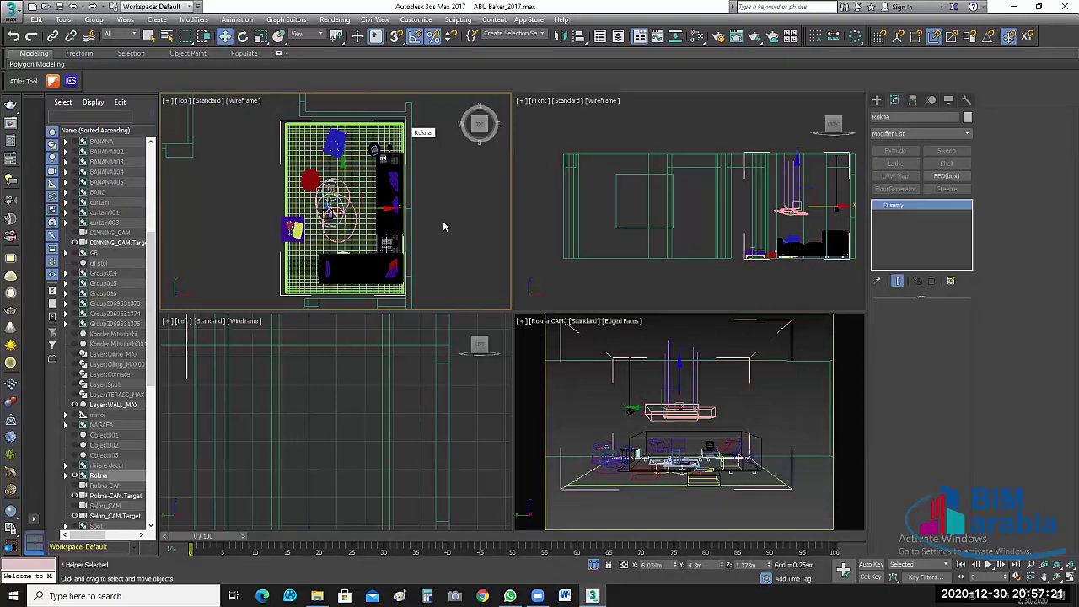
middle_drag(442, 220, 415, 254)
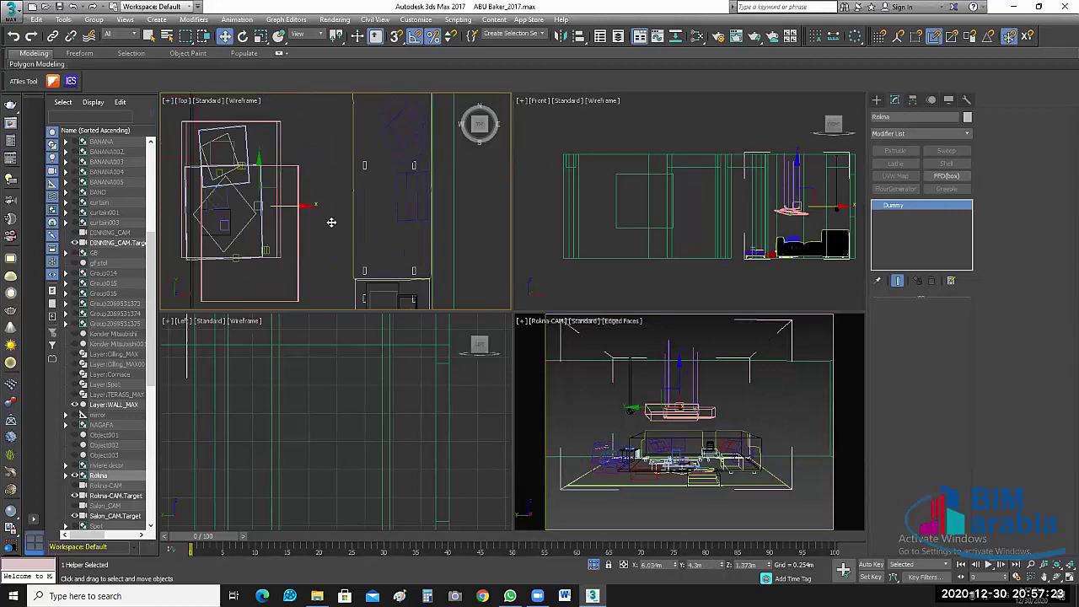
scroll(289, 206, down, 3)
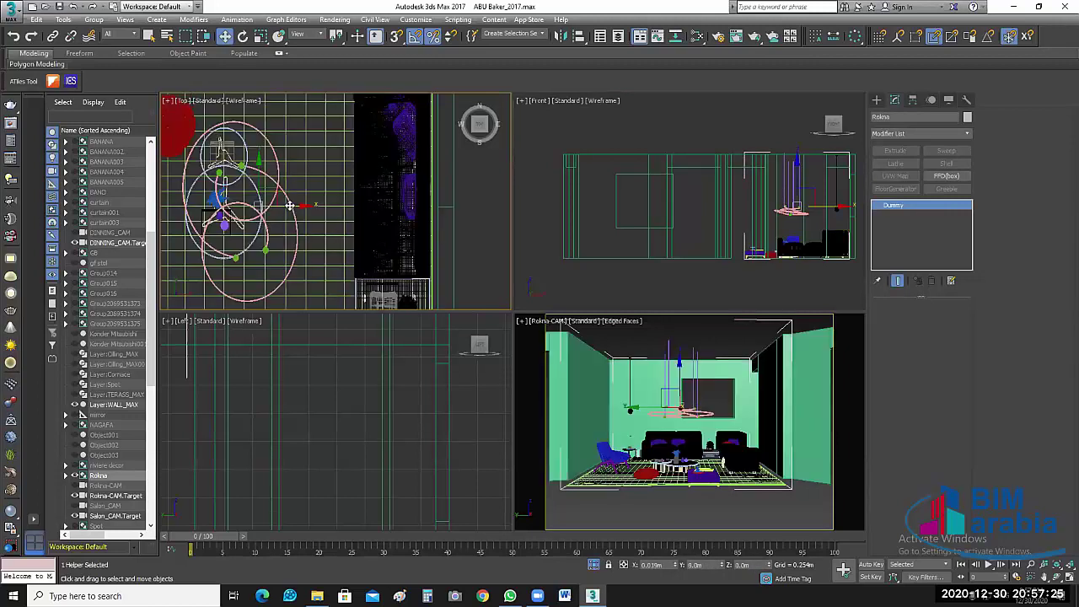
mouse_move(337, 207)
middle_down()
mouse_move(453, 202)
mouse_move(253, 264)
middle_up()
scroll(452, 202, up, 2)
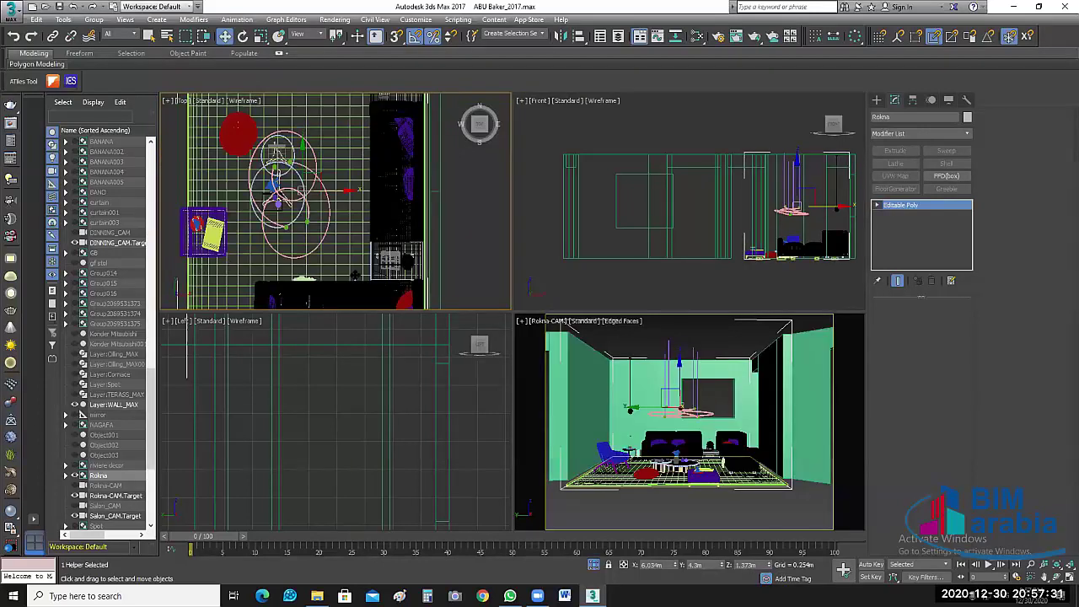
click(339, 193)
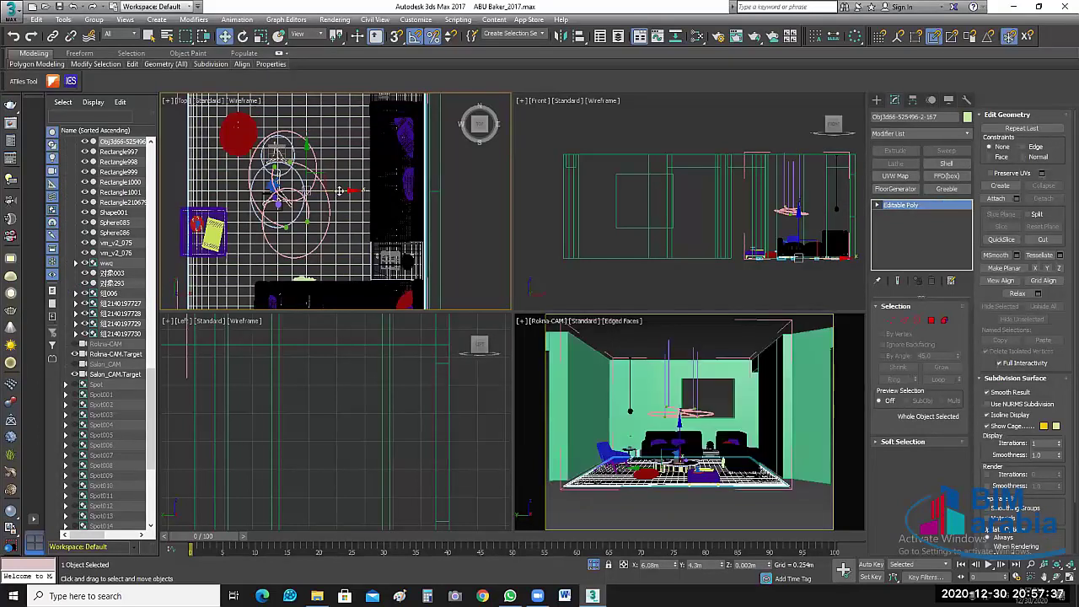
Step: Recentre the room and hide the room shell's walls and floor
scroll(486, 208, down, 4)
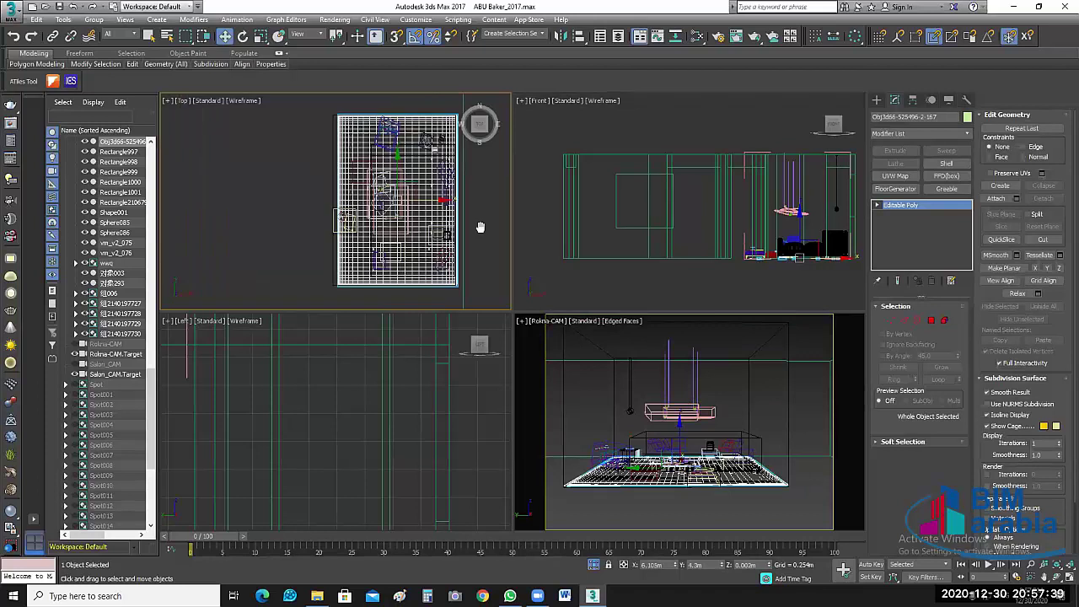
middle_drag(486, 208, 481, 229)
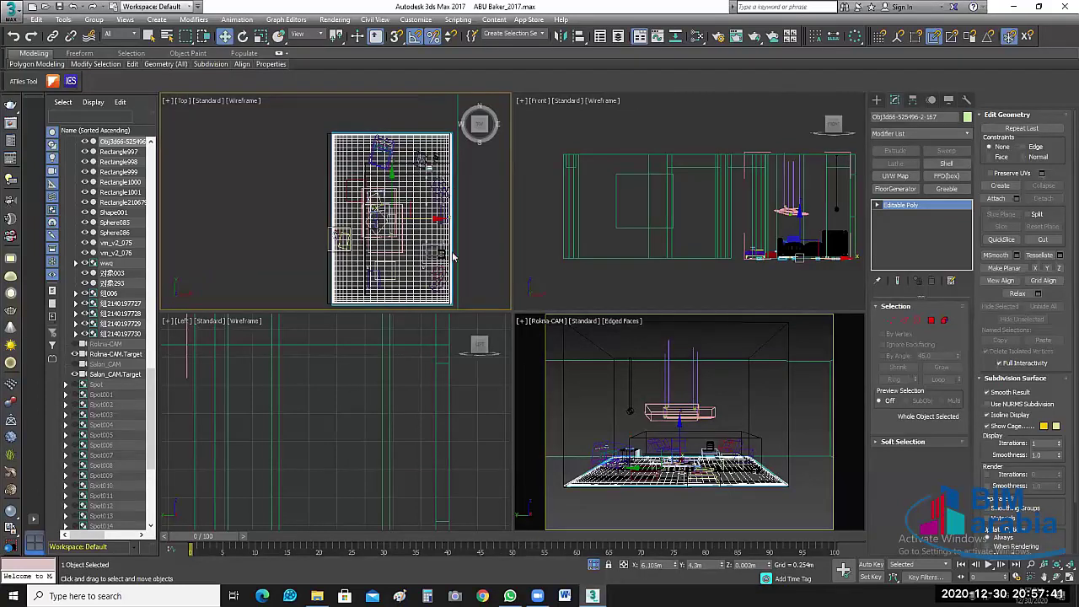
scroll(450, 253, down, 3)
scroll(447, 255, down, 1)
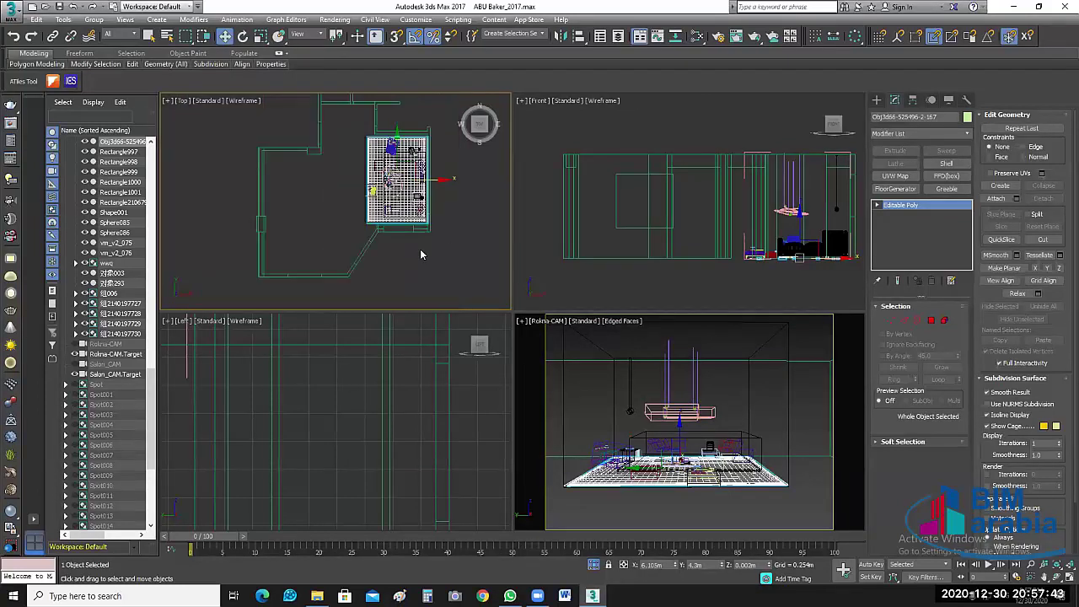
scroll(424, 256, up, 3)
middle_drag(474, 232, 456, 264)
scroll(456, 264, up, 1)
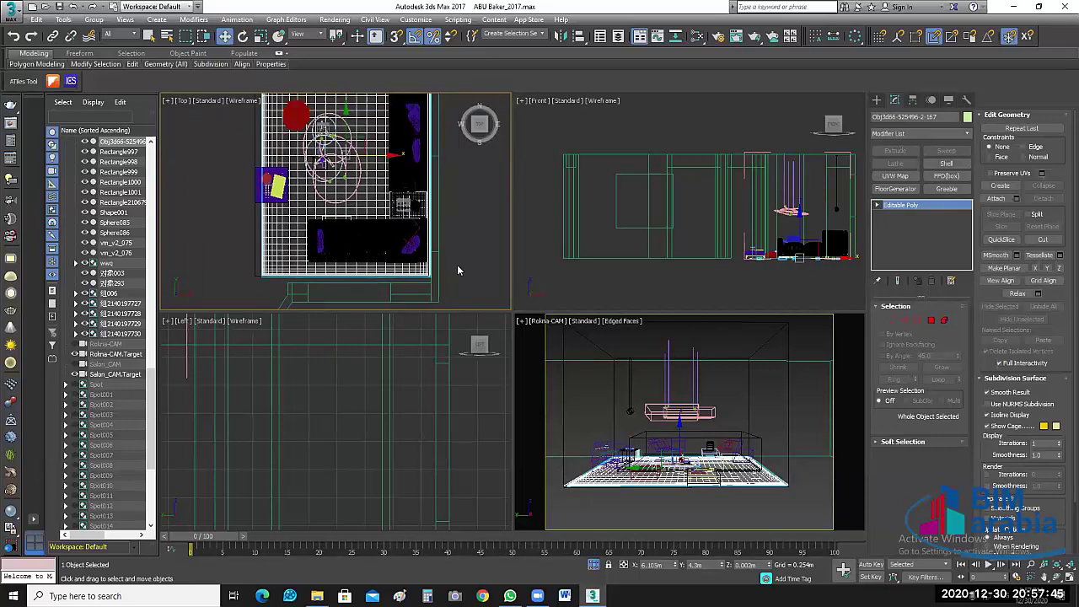
right_click(456, 180)
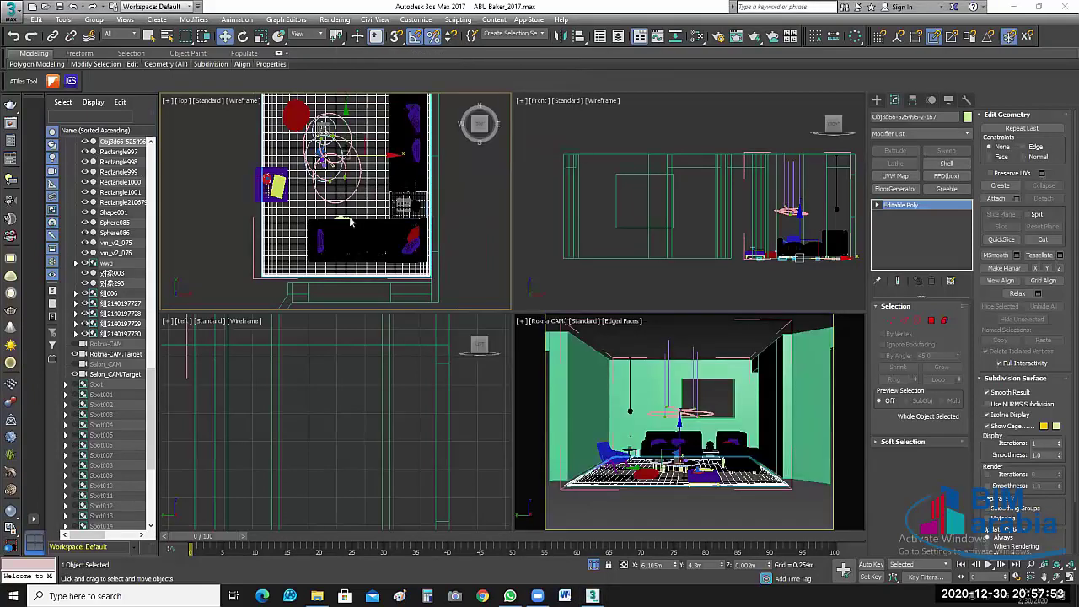
key(ctrl+z)
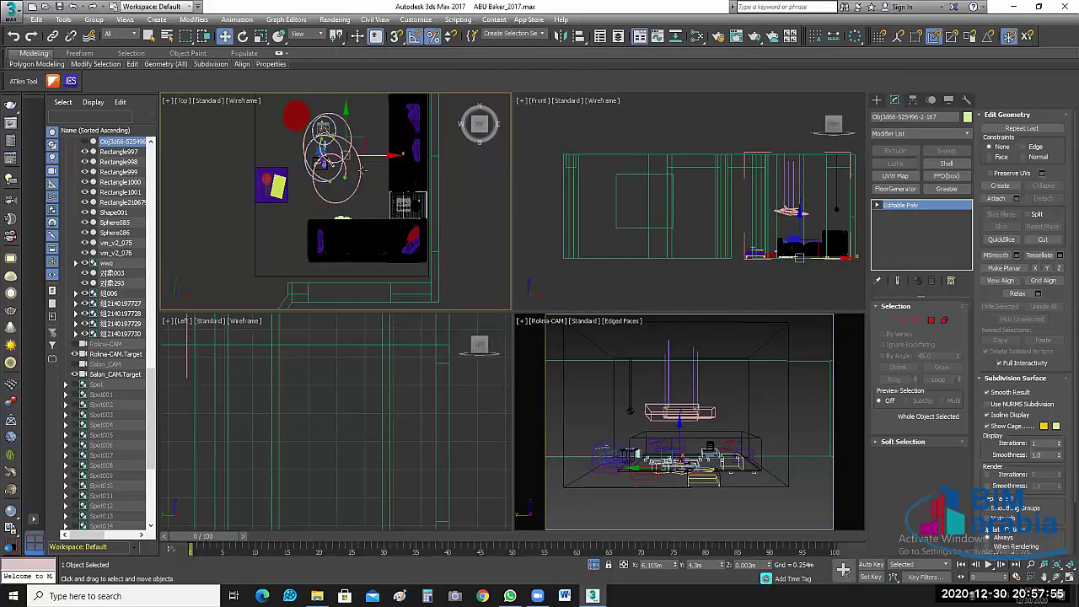
Step: Hide the spiral pendant lamp group while keeping the room walls hidden
click(361, 169)
key(ctrl+y)
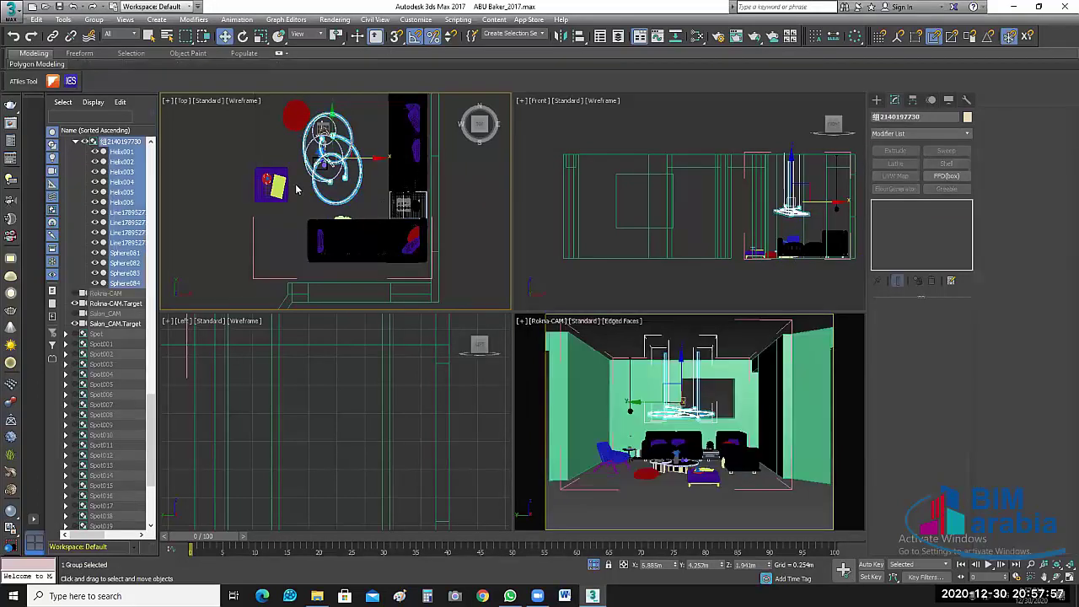
key(ctrl+z)
key(ctrl+z)
key(ctrl+z)
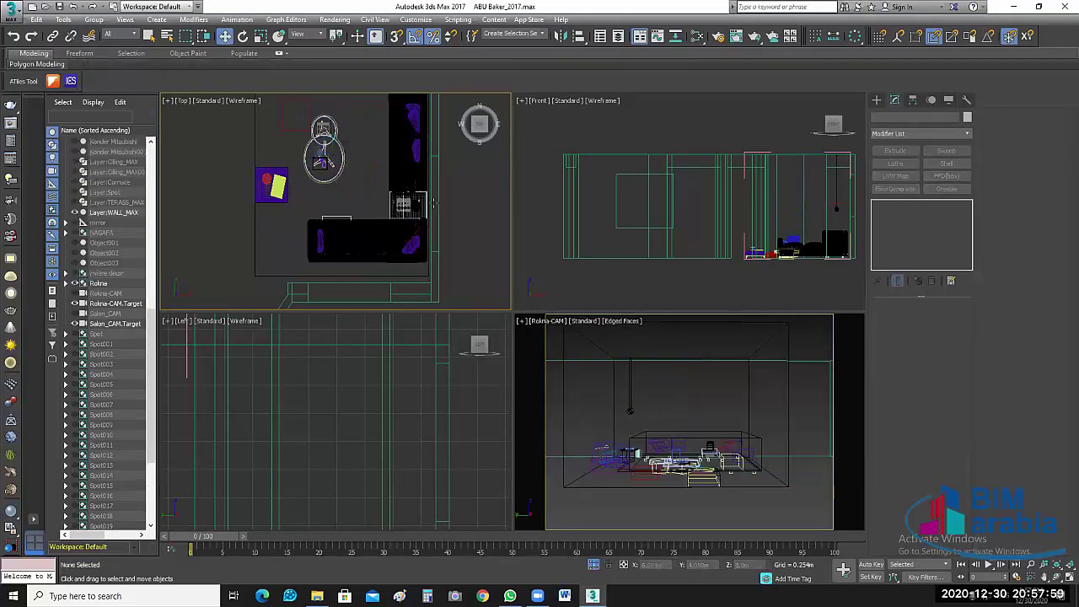
key(ctrl+z)
scroll(396, 130, up, 2)
scroll(396, 130, up, 2)
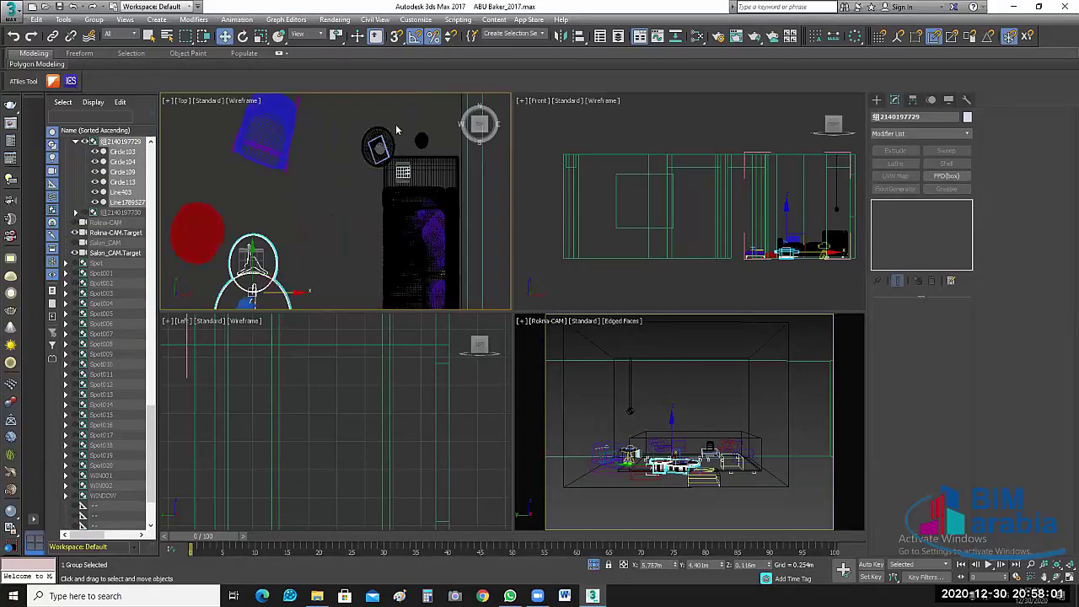
Step: Hide the small round lamp group
click(346, 165)
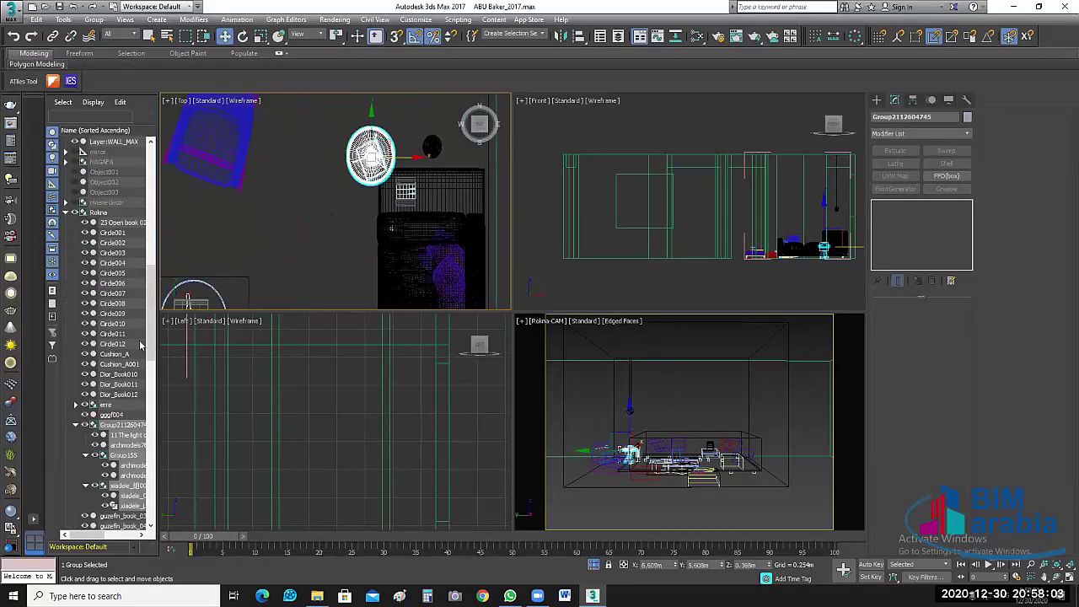
click(89, 425)
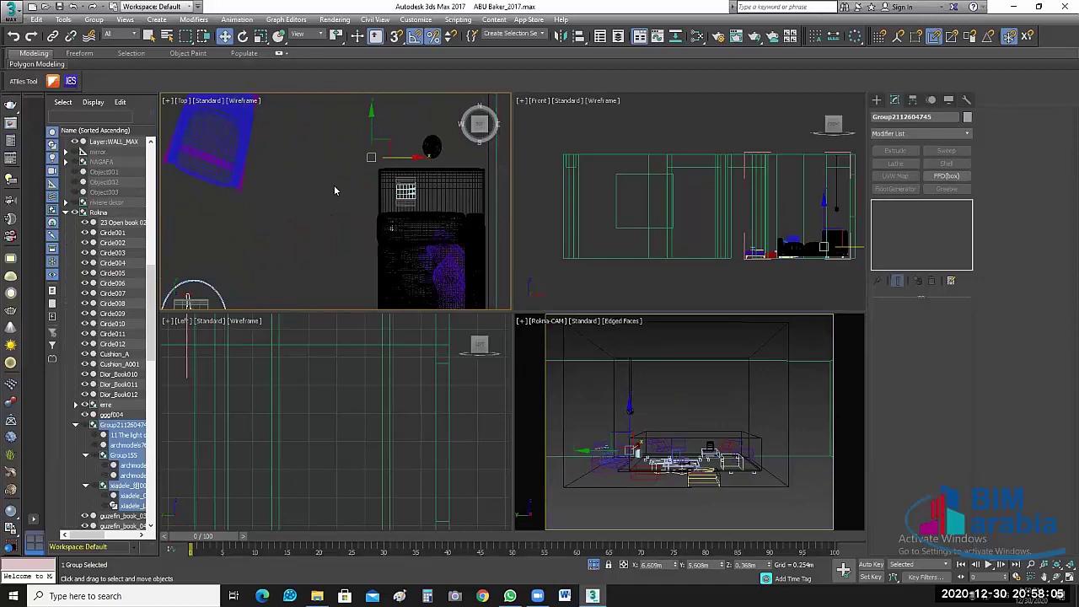
click(432, 148)
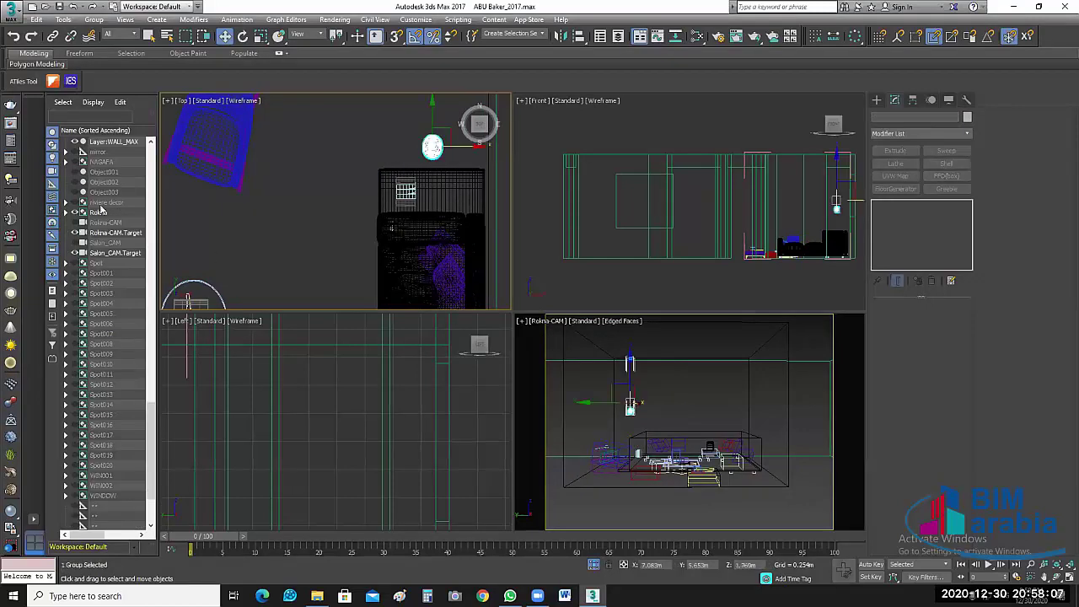
click(99, 210)
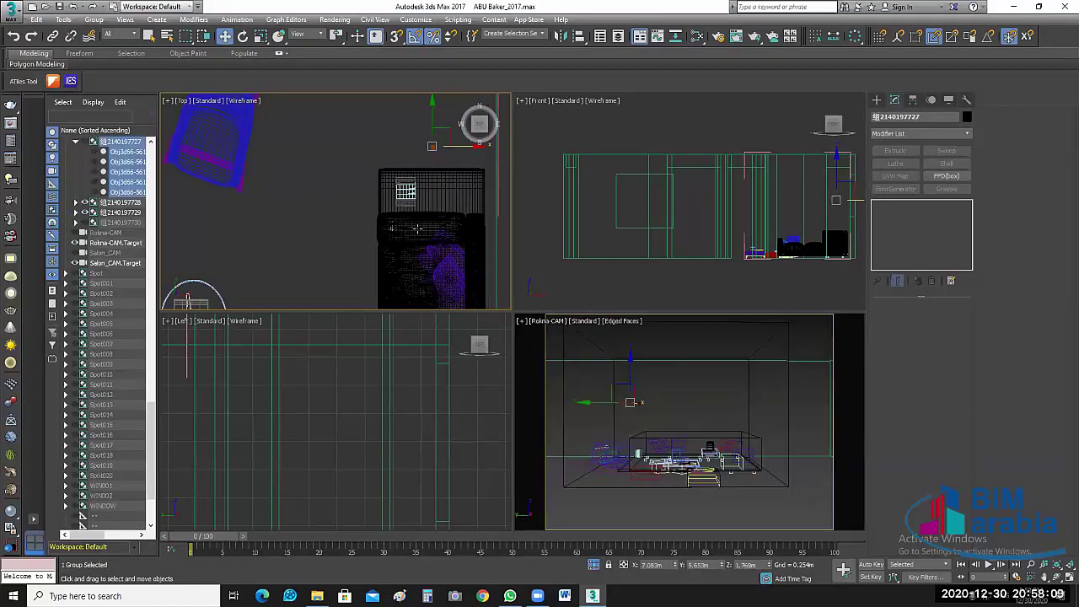
scroll(387, 221, down, 5)
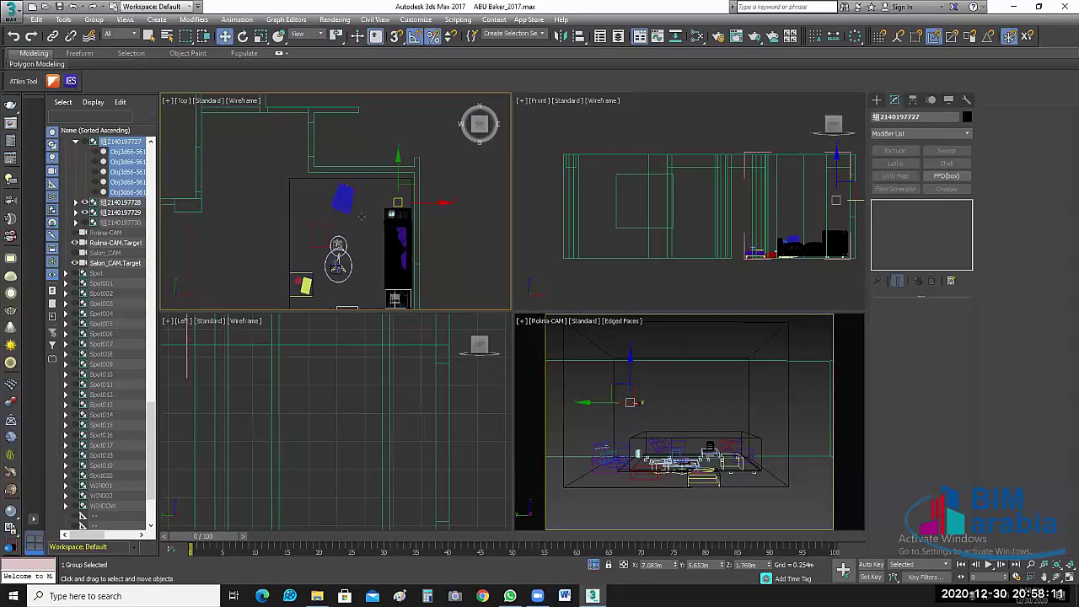
scroll(361, 217, up, 5)
Step: Check the Sphere086 lamp sphere, then deselect and maximize the plan view
click(363, 227)
scroll(396, 203, up, 3)
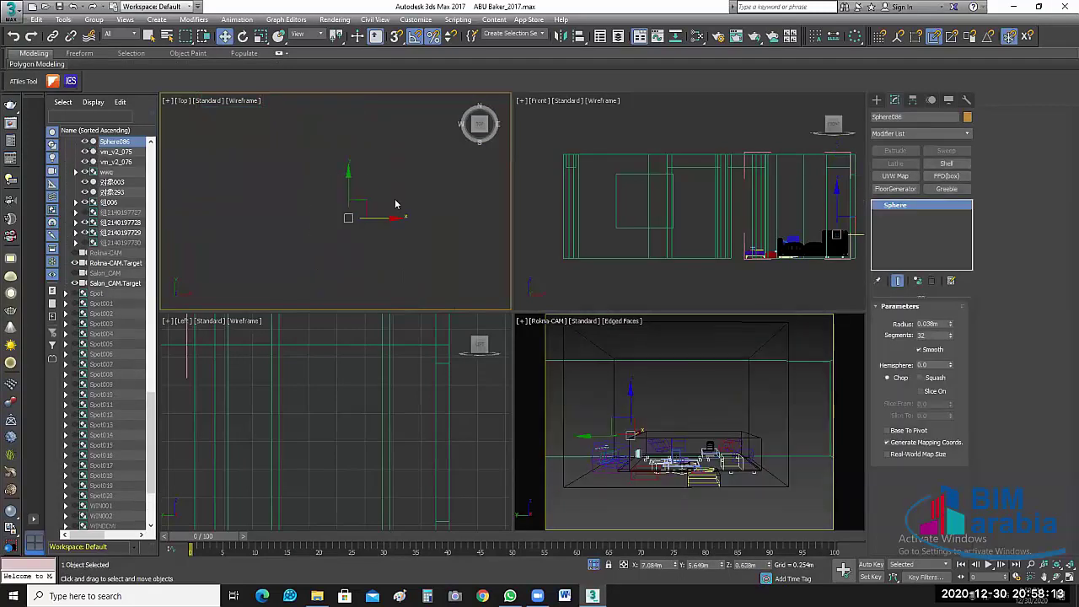
scroll(401, 202, down, 2)
scroll(402, 197, down, 2)
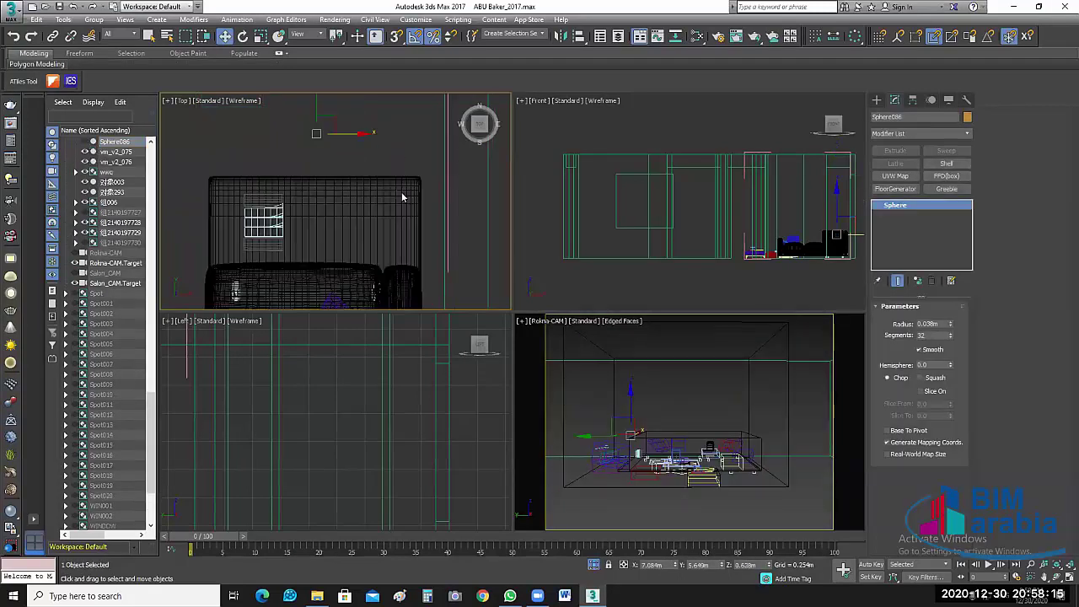
scroll(402, 197, down, 4)
click(420, 179)
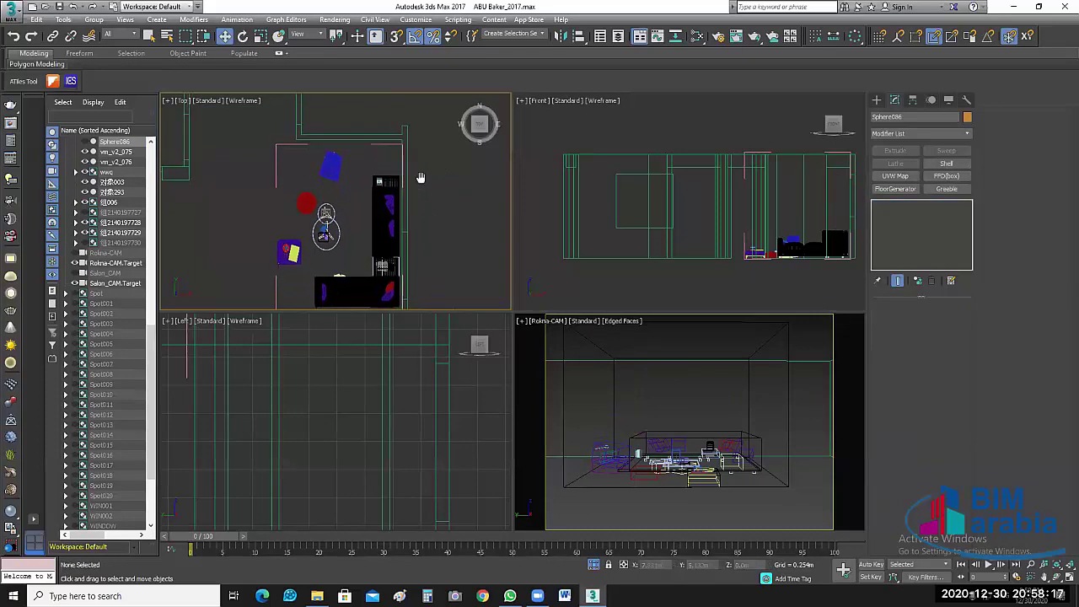
middle_drag(421, 179, 427, 150)
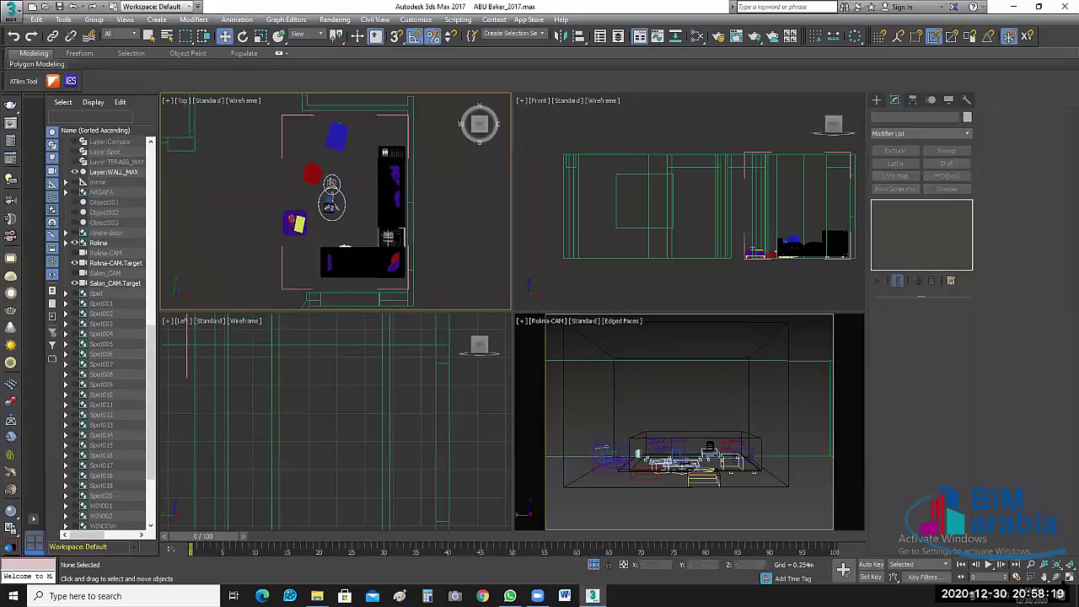
key(alt+w)
Step: Select all parts of the L-shaped sofa
middle_drag(659, 200, 731, 164)
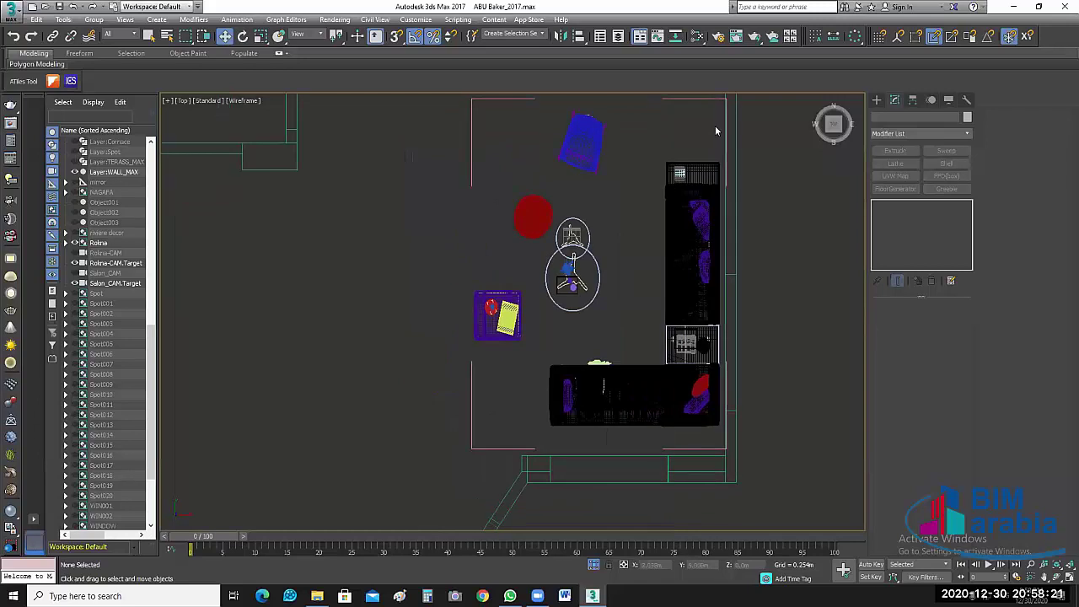
click(627, 393)
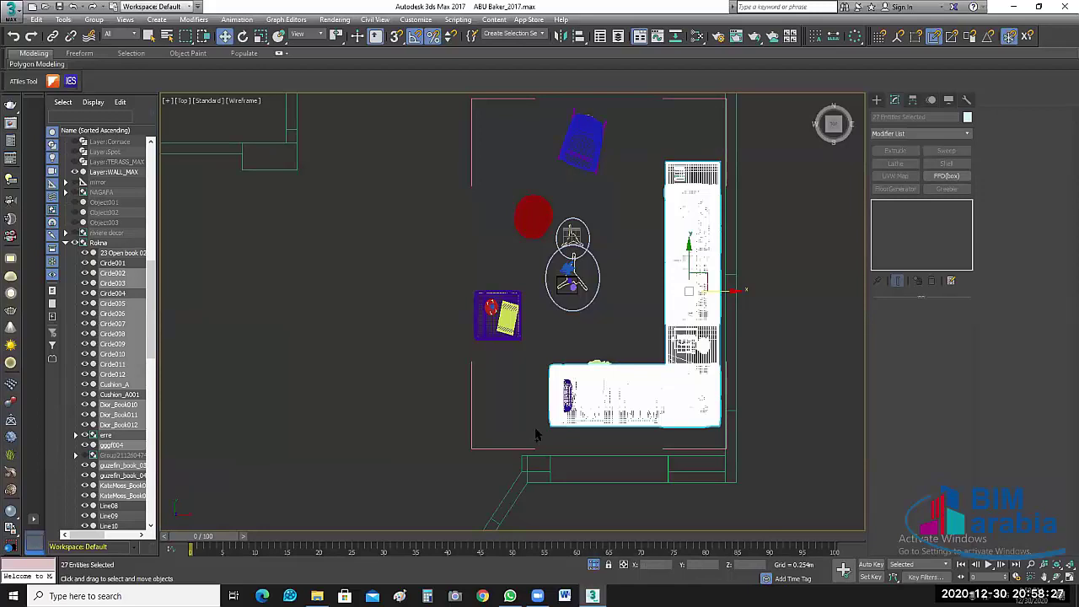
ctrl+drag(535, 434, 747, 397)
middle_drag(750, 384, 754, 344)
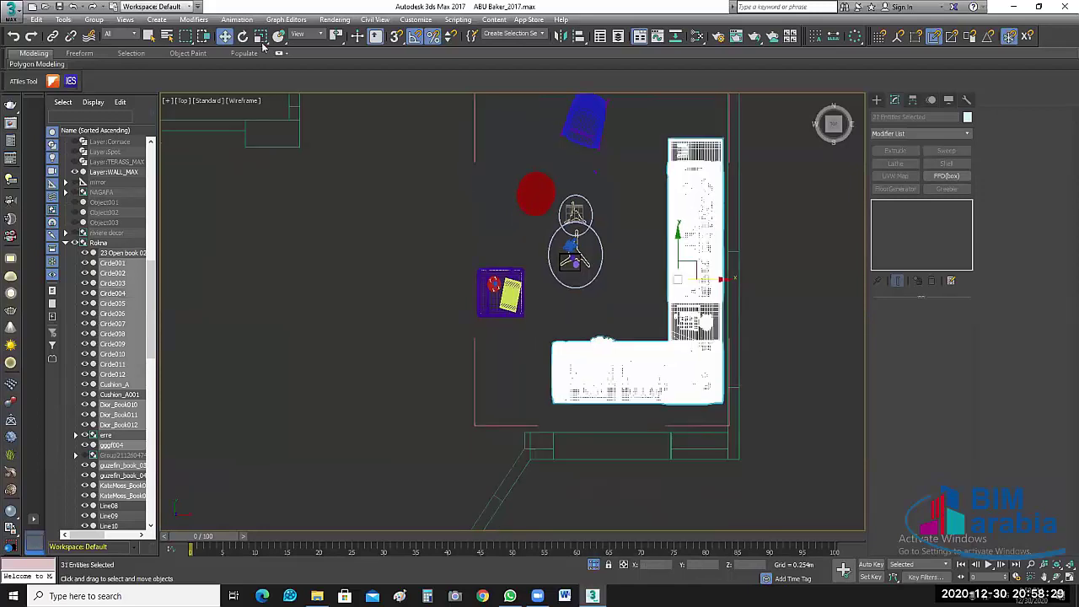
Step: Scale the sofa to 110% in X and Y, then nudge it slightly left
click(260, 37)
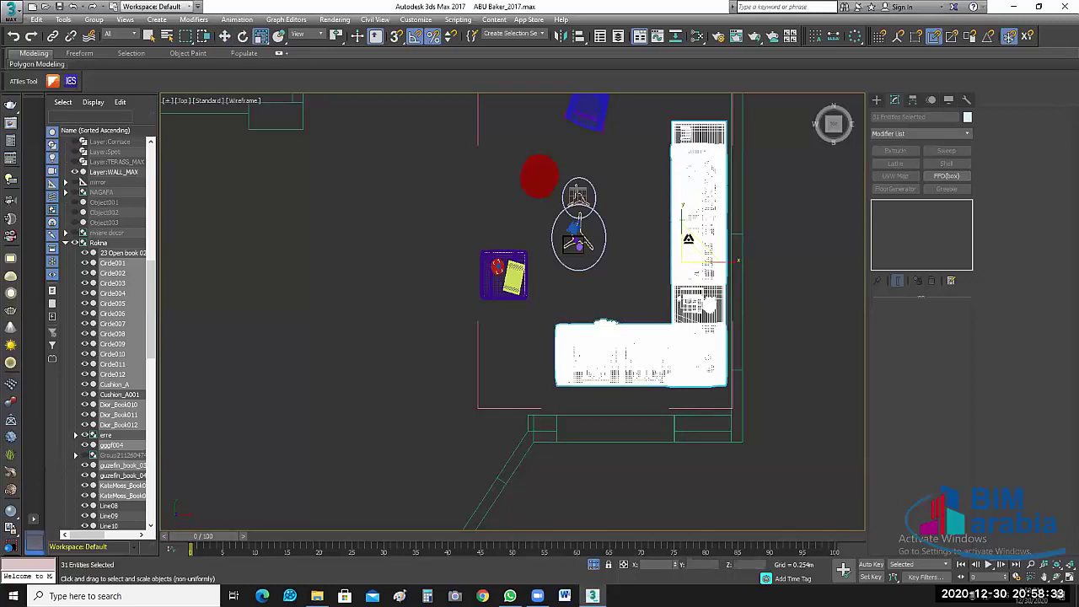
middle_drag(804, 234, 810, 255)
key(r)
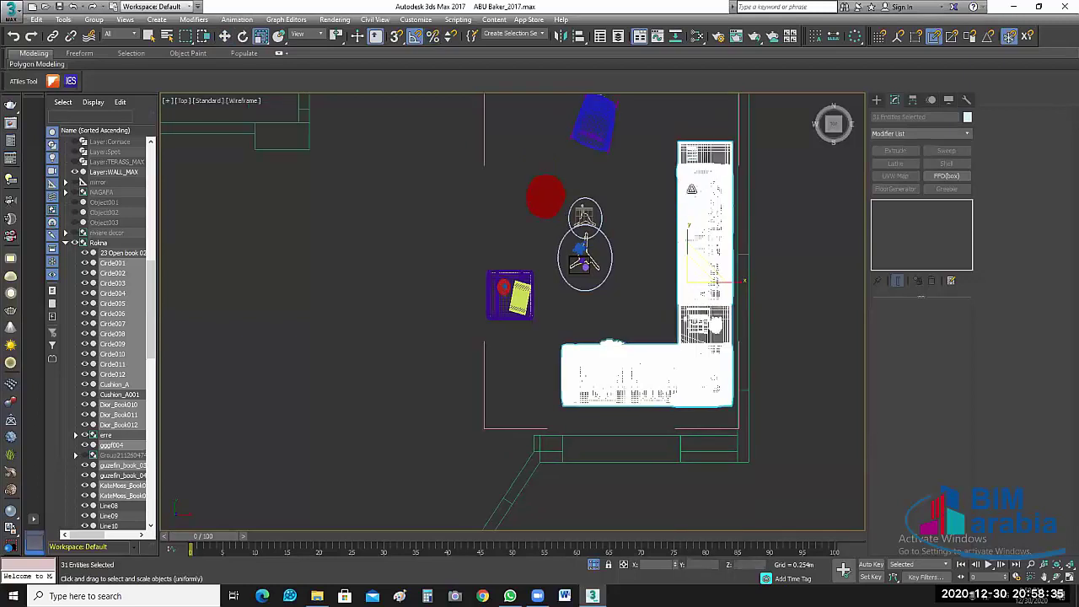
key(r)
drag(688, 239, 688, 230)
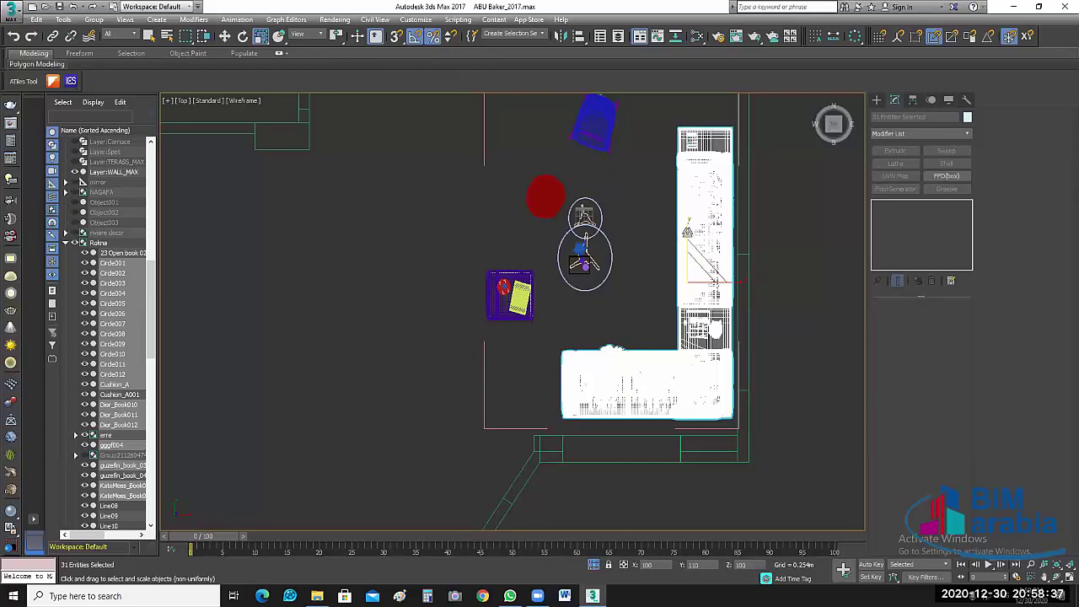
middle_drag(807, 250, 816, 296)
key(r)
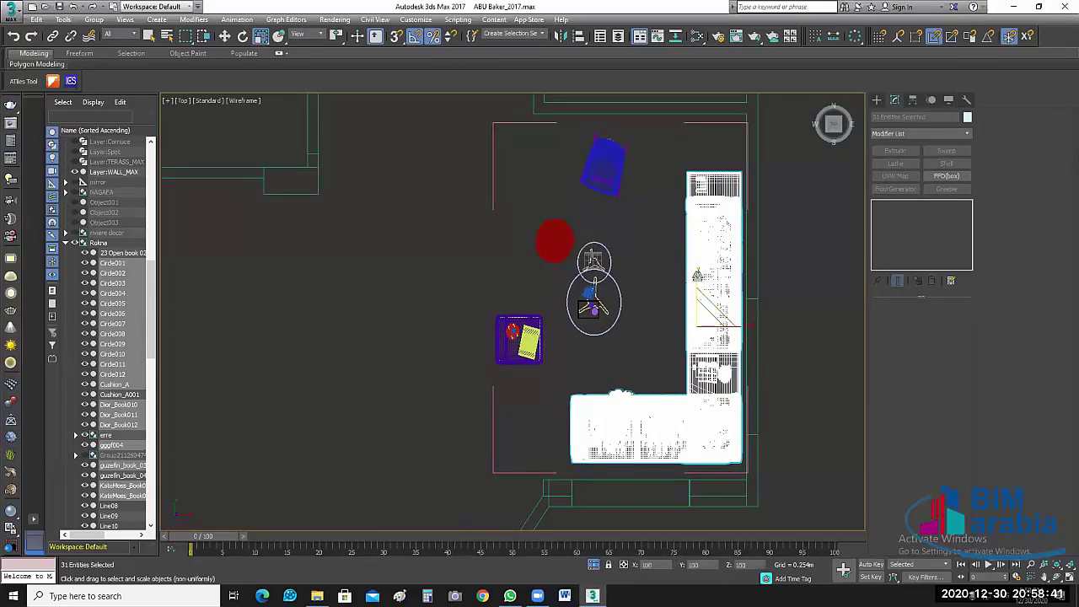
drag(705, 318, 753, 325)
key(r)
key(r)
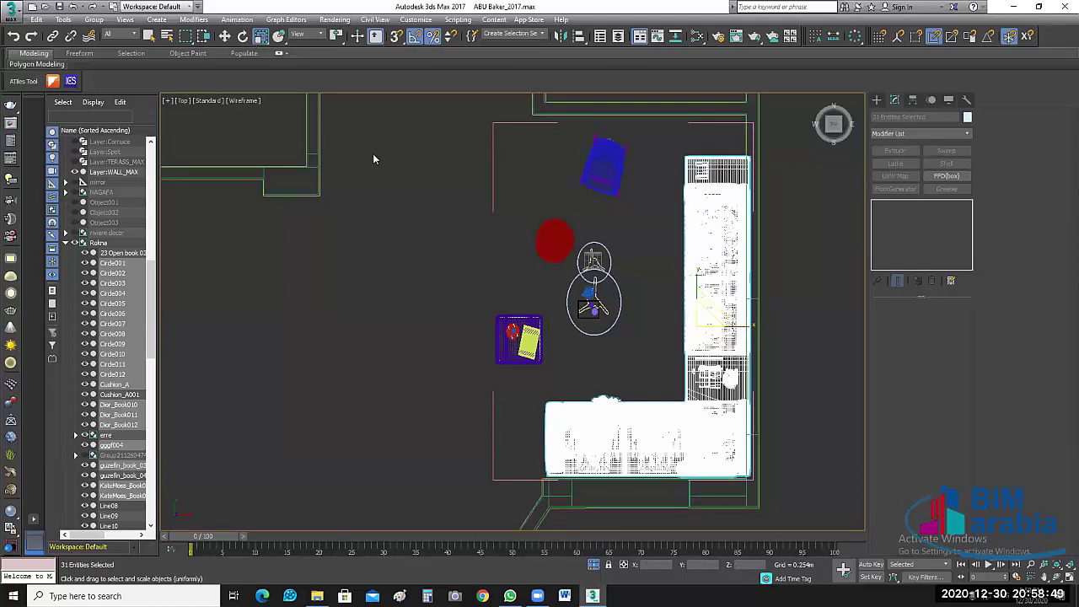
key(w)
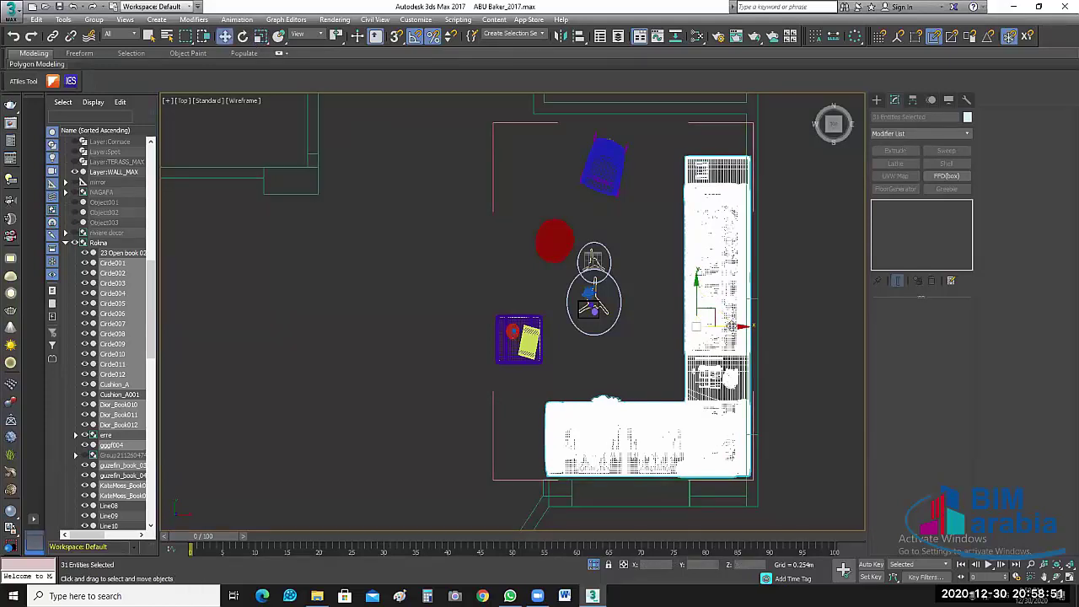
drag(734, 326, 723, 326)
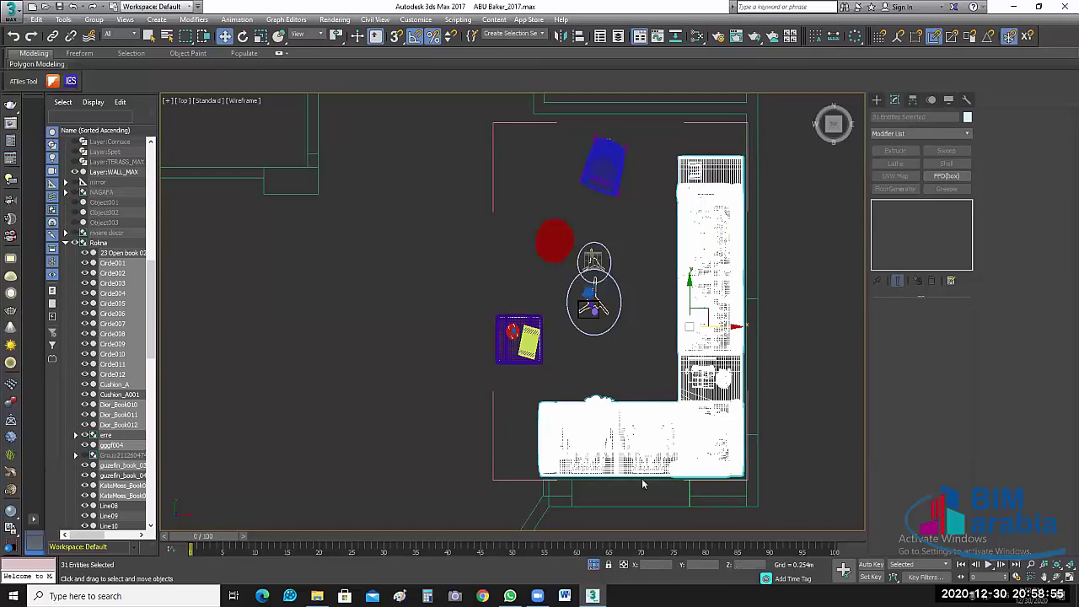
Step: Measure the selected L-shaped sofa: 2.25 m × 3.526 m, 0.731 m high
scroll(642, 479, up, 2)
mouse_move(719, 371)
middle_down()
mouse_move(686, 270)
mouse_move(693, 413)
middle_up()
scroll(677, 295, down, 2)
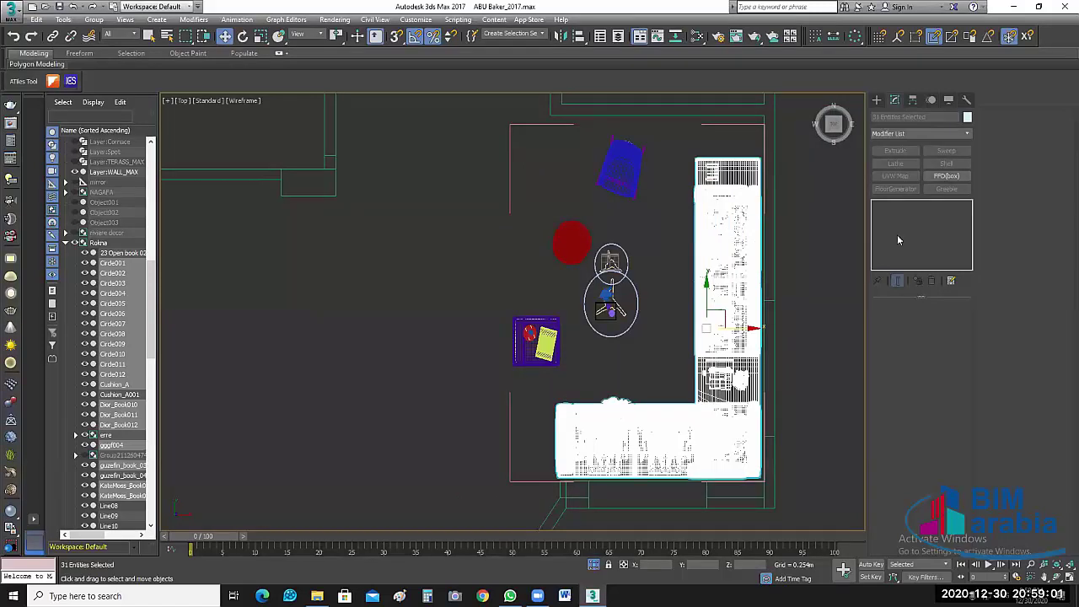
click(968, 100)
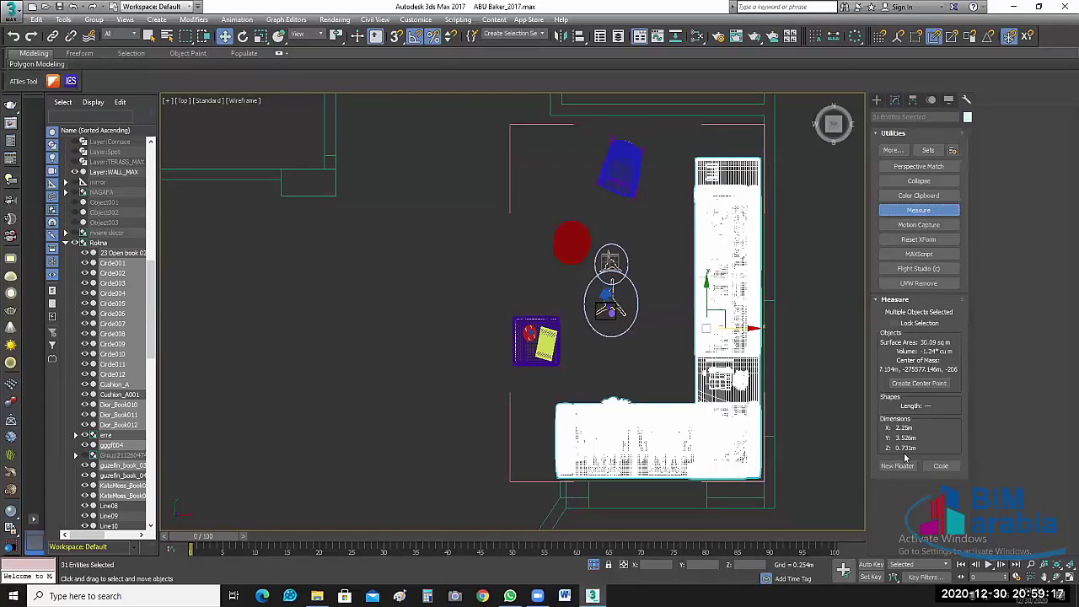
click(956, 217)
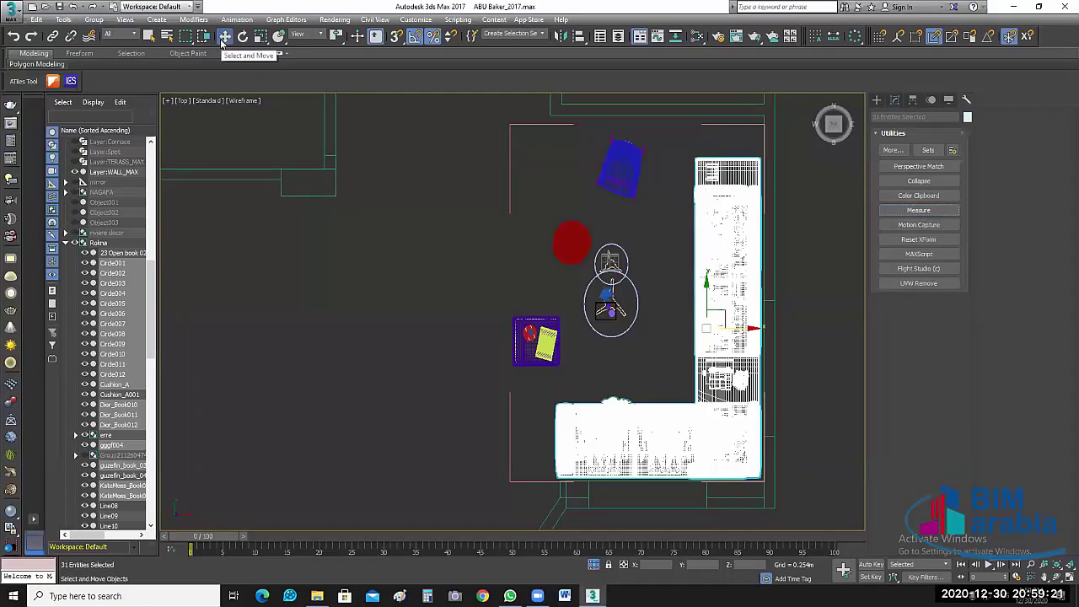
Step: Scale the top armchair to 0.643 m wide and 0.698 m high, checking with Measure
click(636, 178)
click(919, 210)
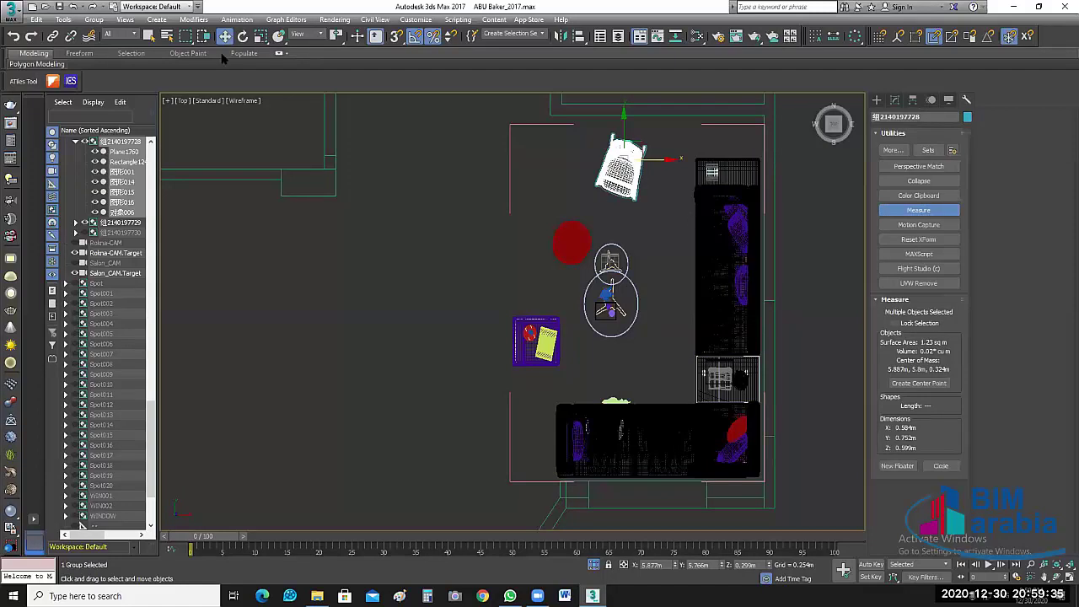
click(261, 37)
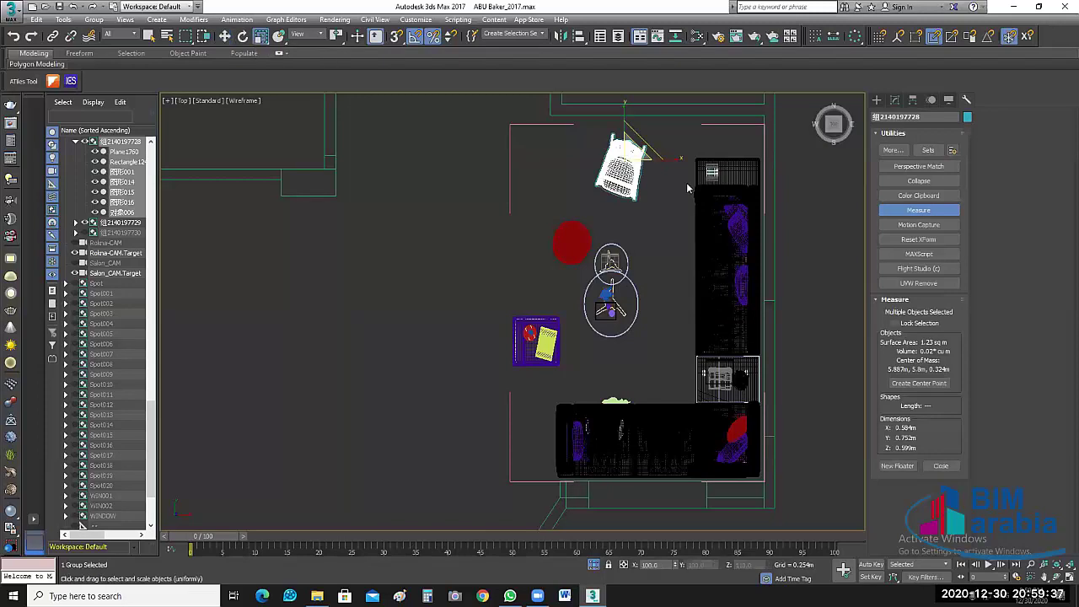
drag(675, 156, 679, 181)
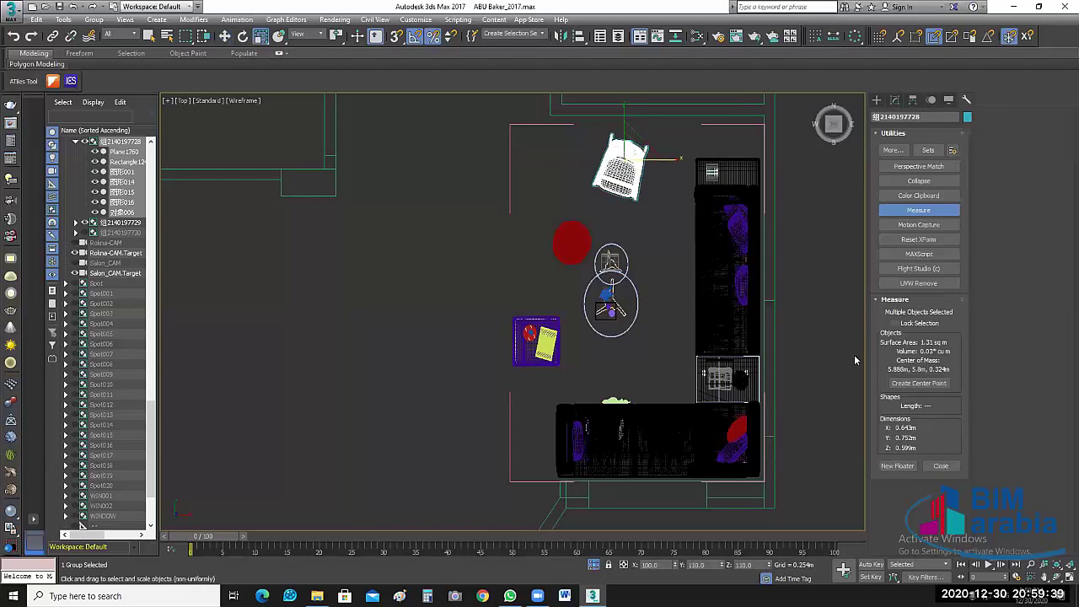
key(alt+w)
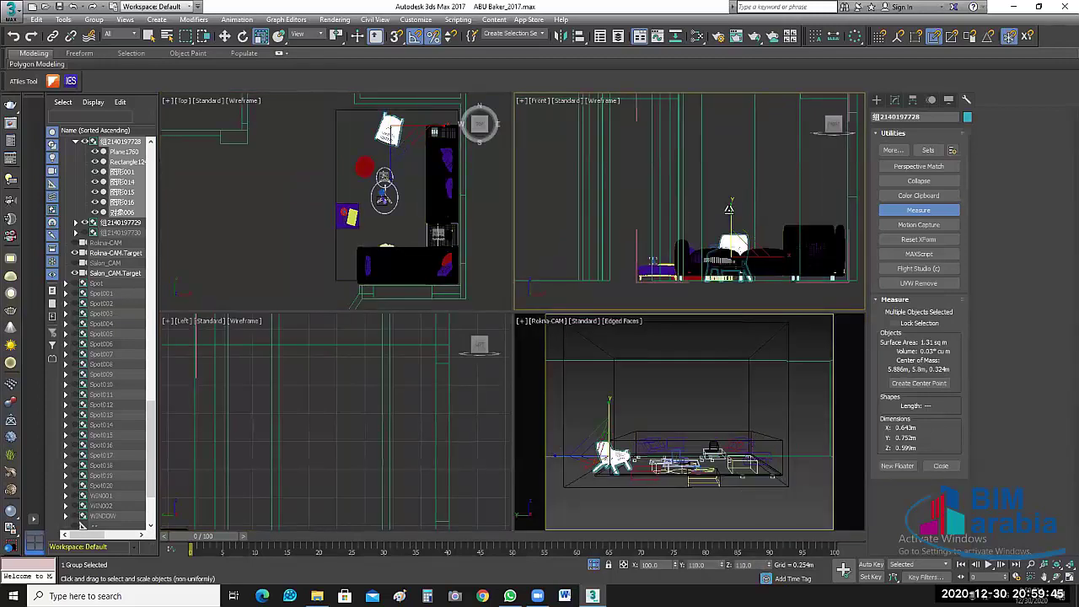
drag(730, 209, 730, 204)
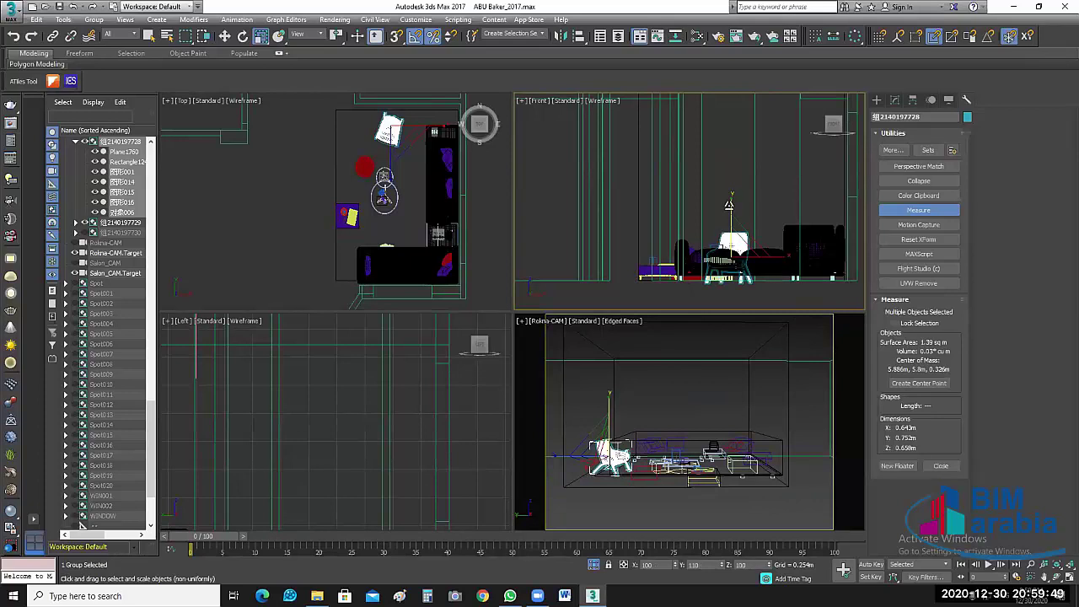
Step: Nudge the armchair into position and select the sofa gggf004
key(r)
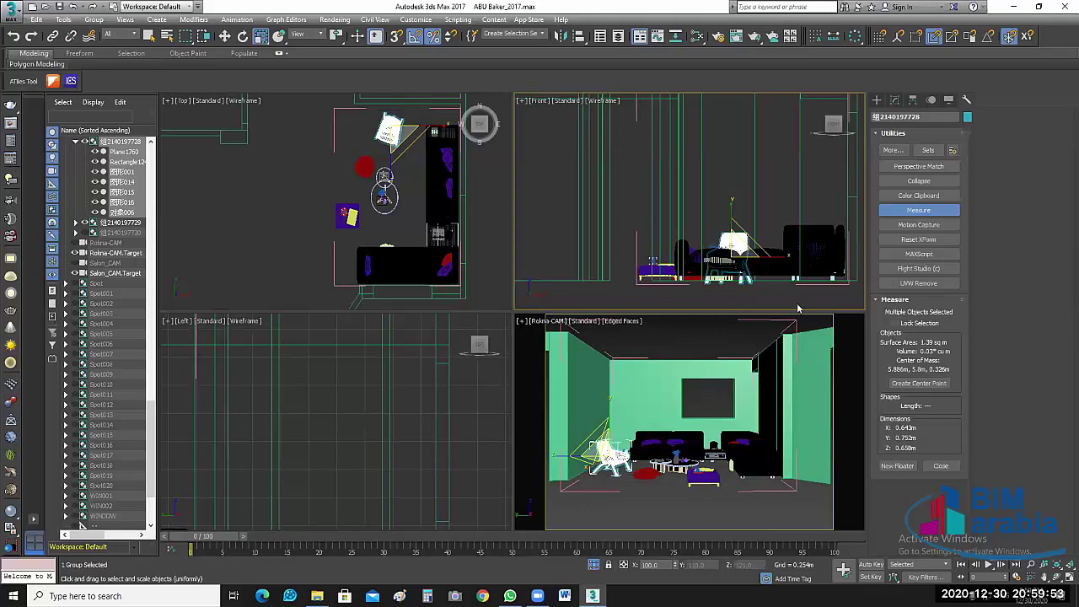
click(228, 37)
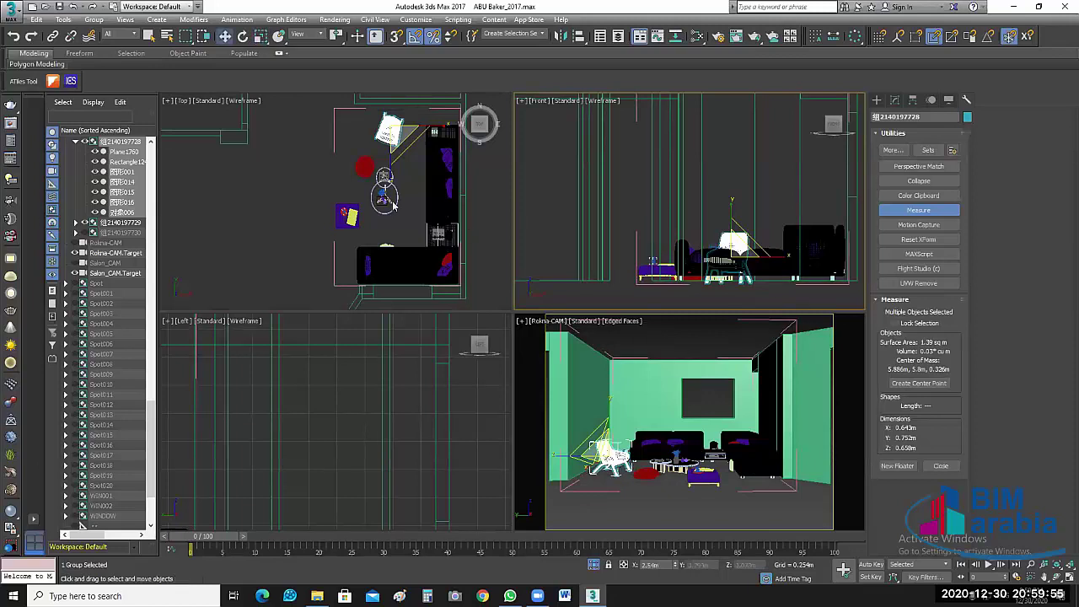
drag(392, 205, 431, 192)
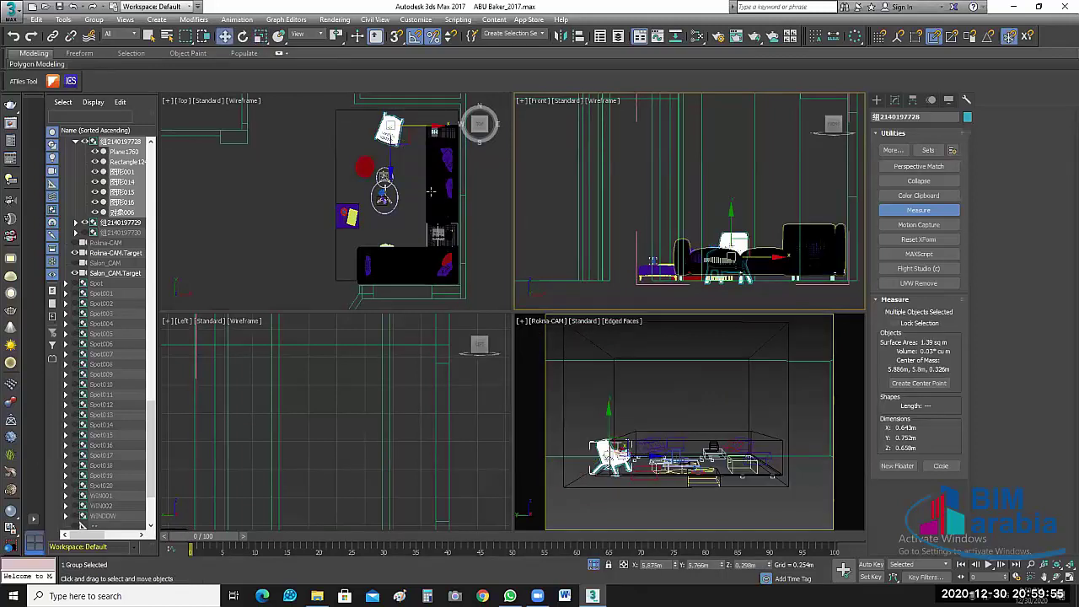
click(319, 255)
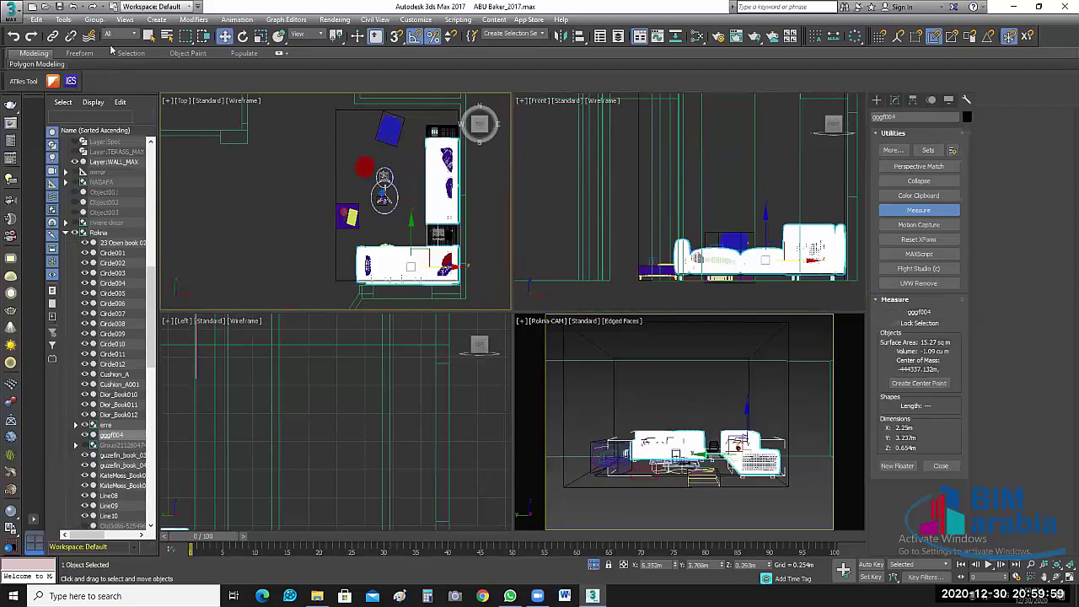
Step: Select the Rokna group, unhide the ceiling lights and floor grid, and deselect everything
click(93, 19)
click(106, 86)
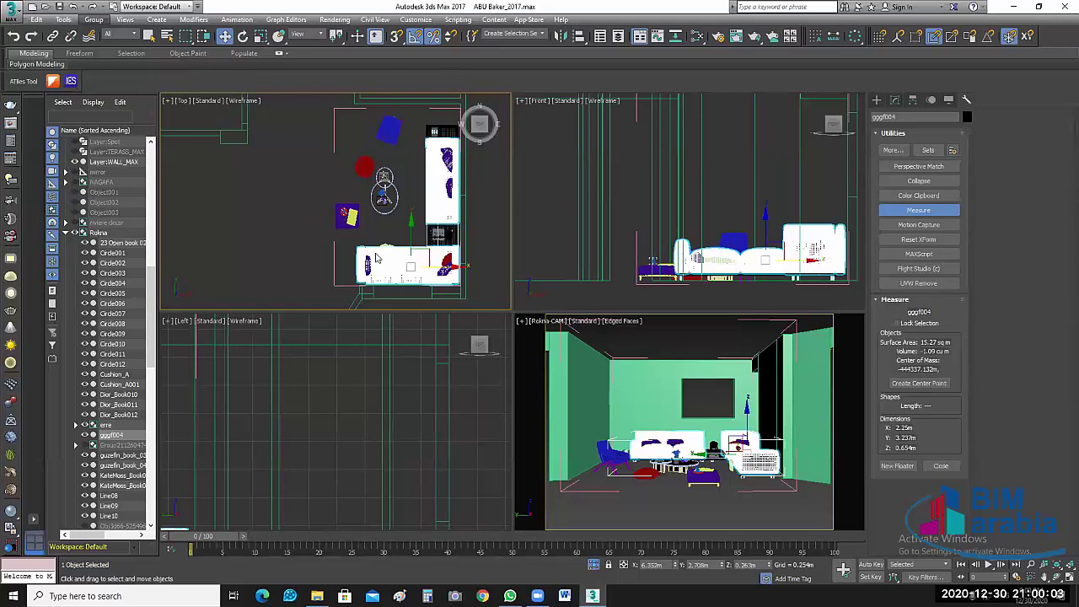
click(436, 217)
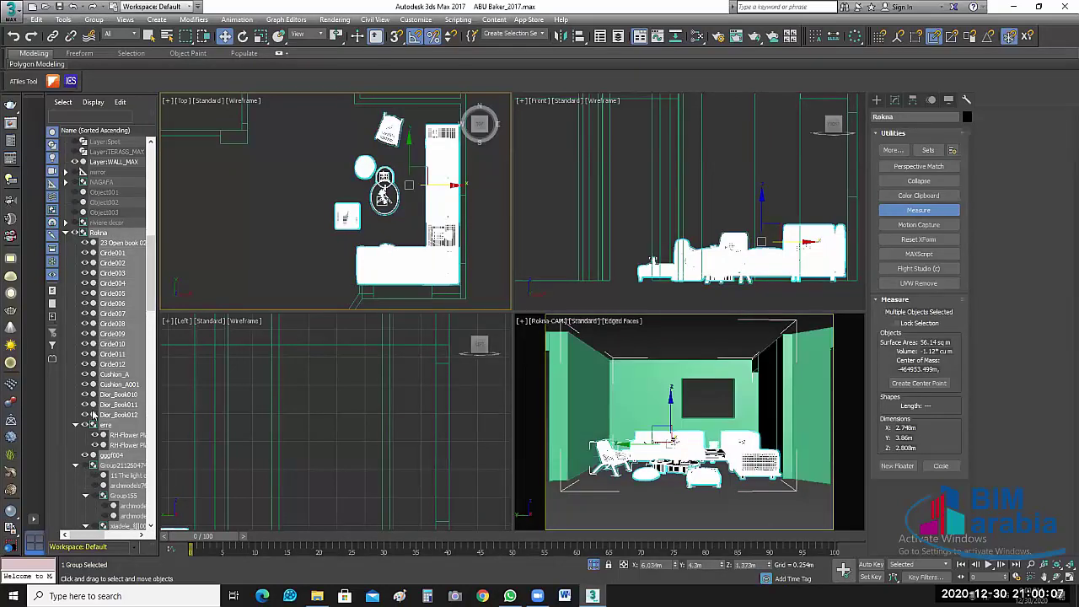
click(81, 472)
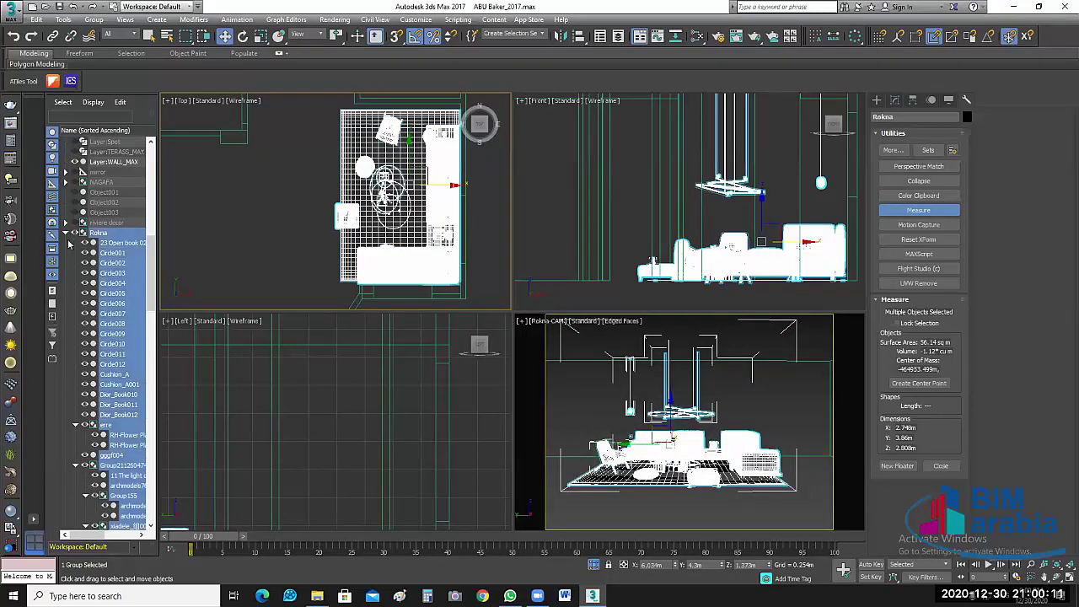
click(240, 201)
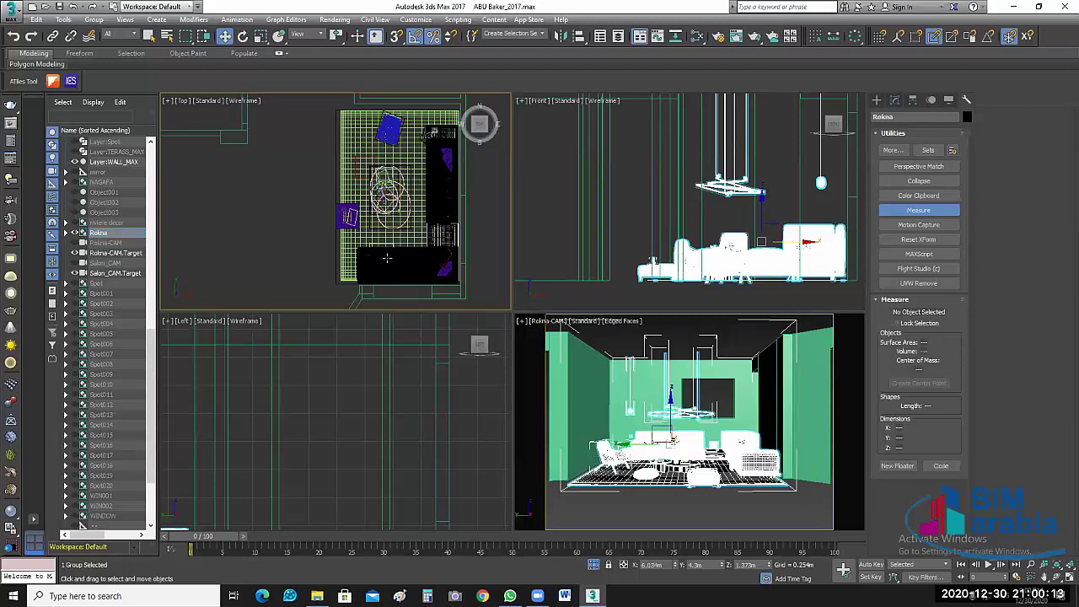
click(337, 261)
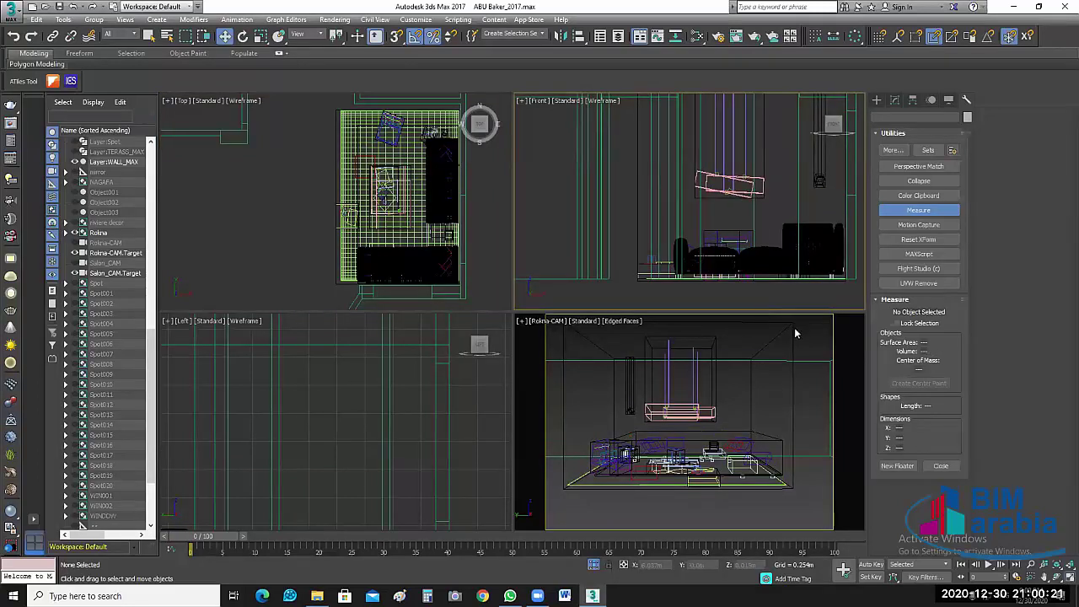
Step: Maximize the Front view and zoom in on the sofa area
key(alt+w)
middle_drag(587, 504, 677, 356)
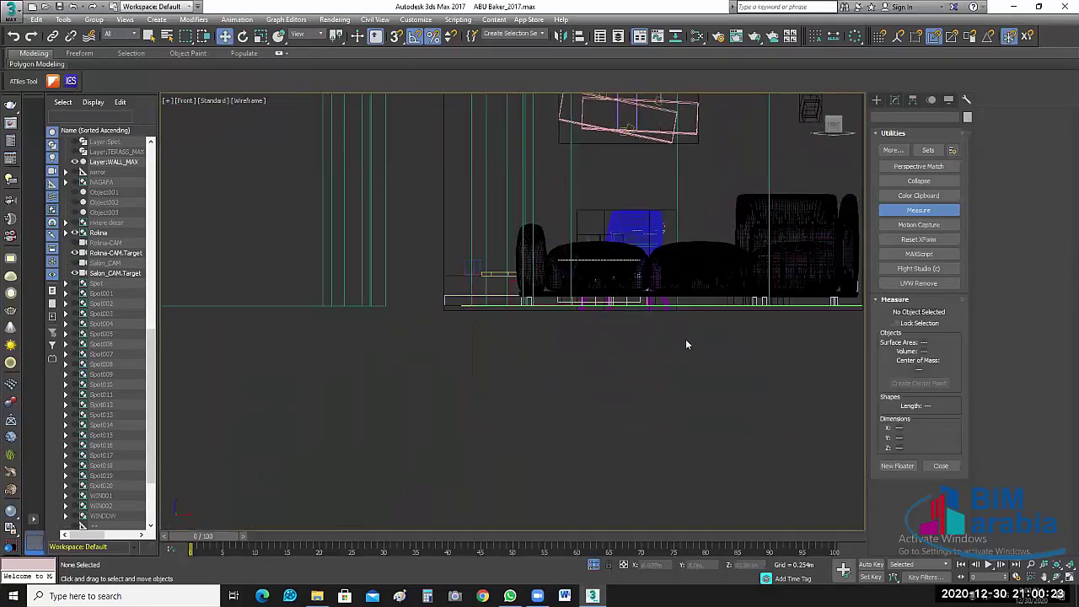
scroll(686, 339, up, 2)
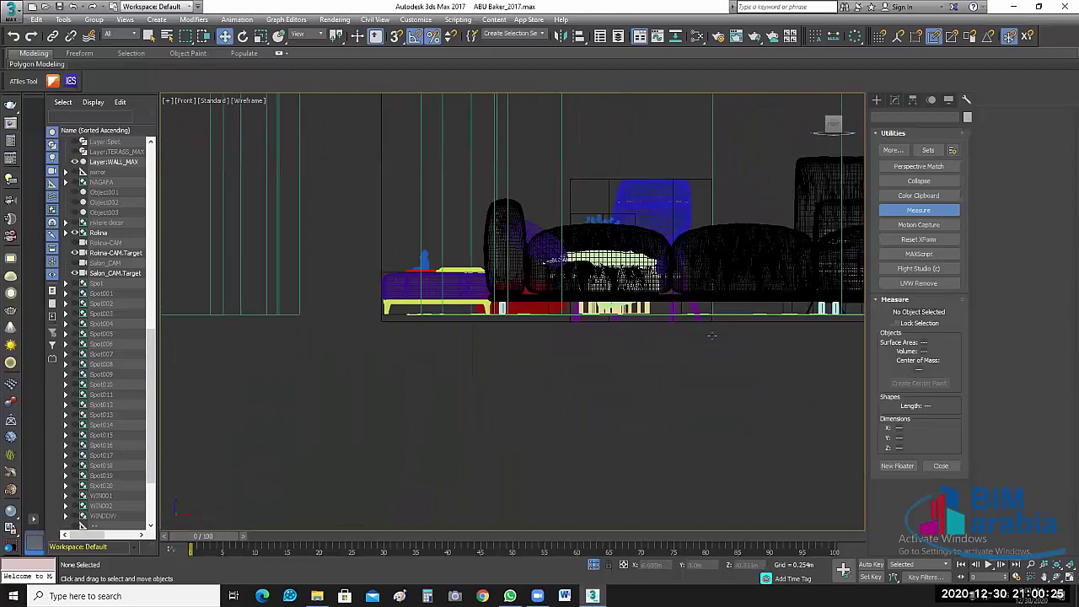
scroll(712, 336, up, 4)
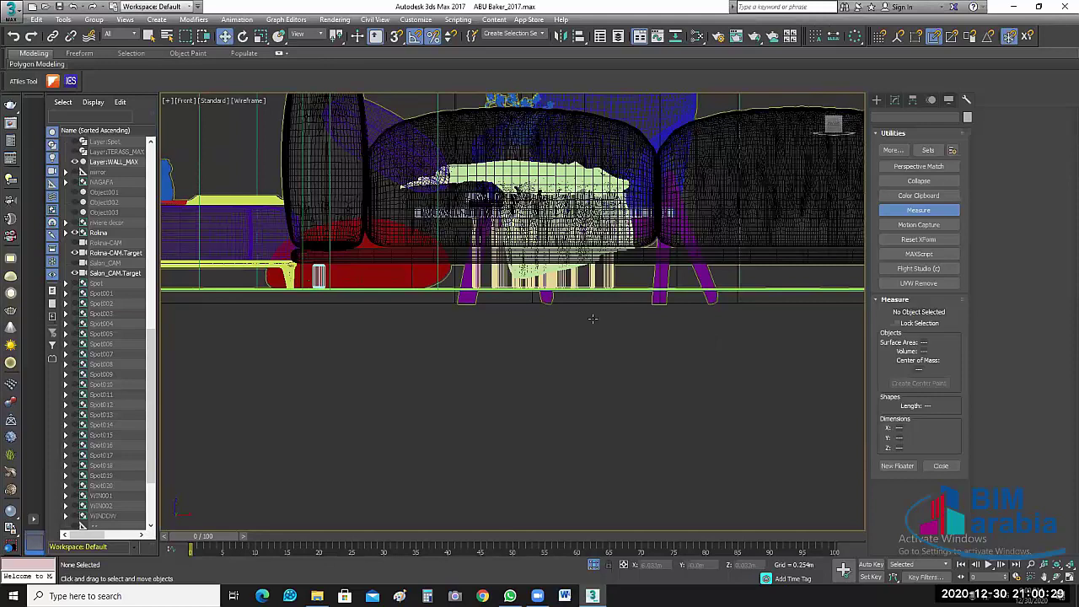
Step: Select the Rokna group and open it for editing
key(ctrl+a)
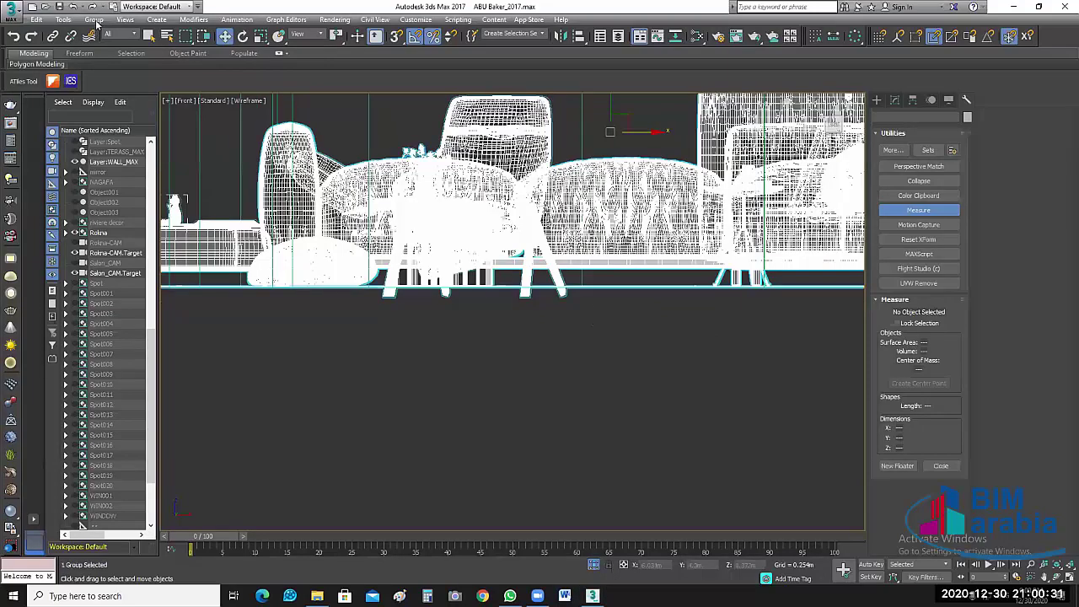
key(ctrl+d)
click(94, 19)
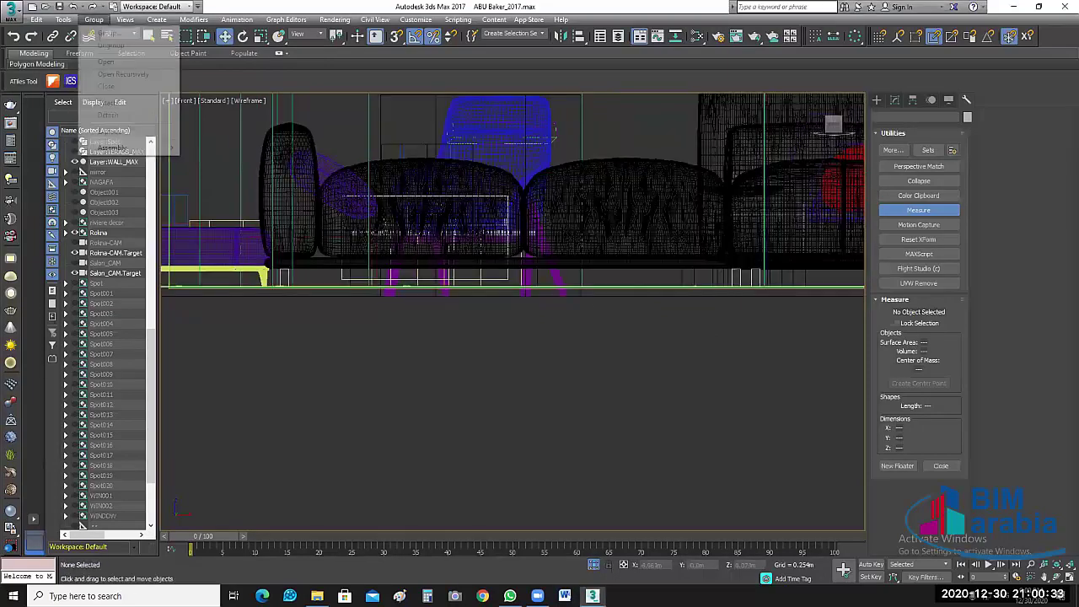
key(Escape)
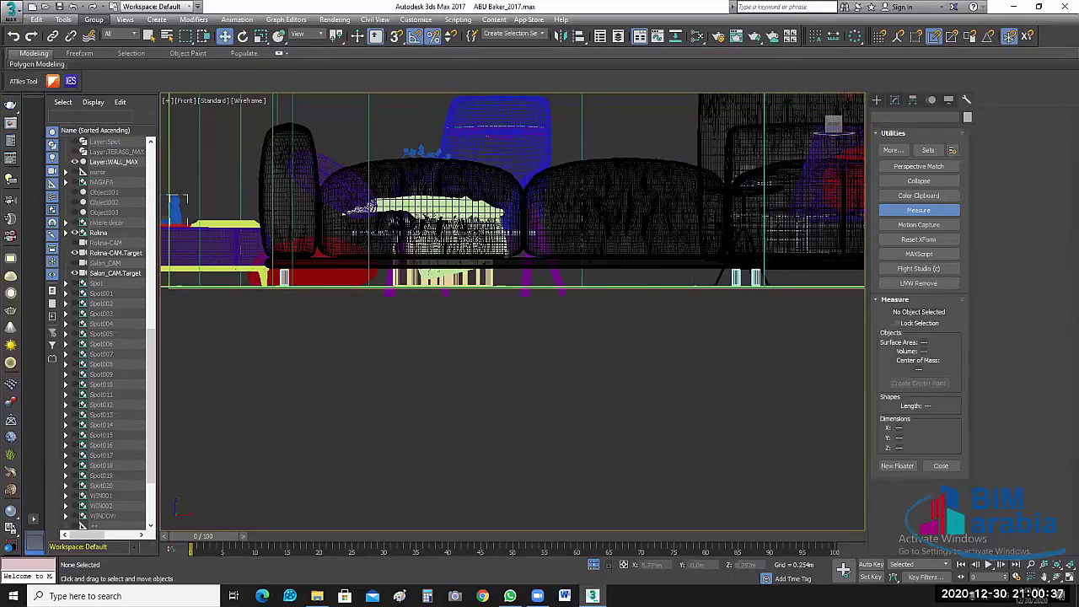
click(219, 159)
click(93, 20)
click(106, 61)
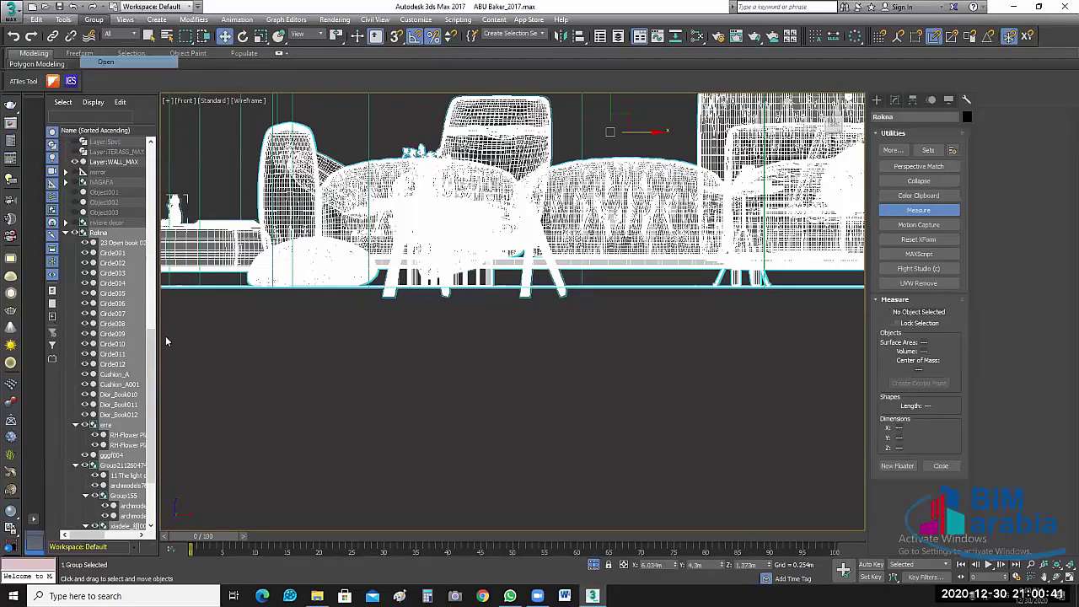
click(164, 338)
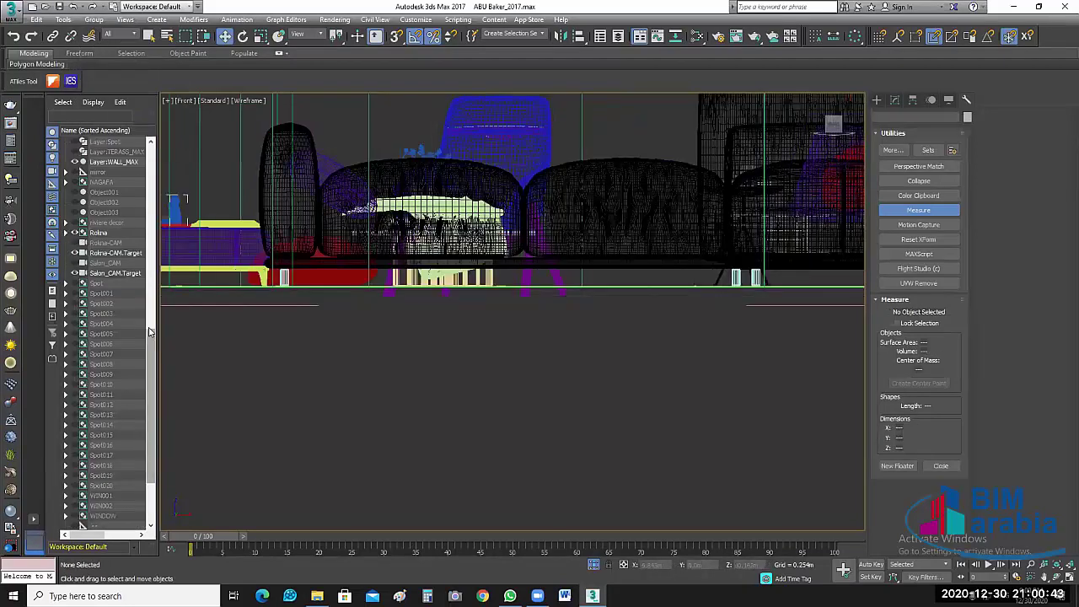
Step: Unhide Layer:Ceiling_MAX in the Scene Explorer
scroll(145, 253, up, 4)
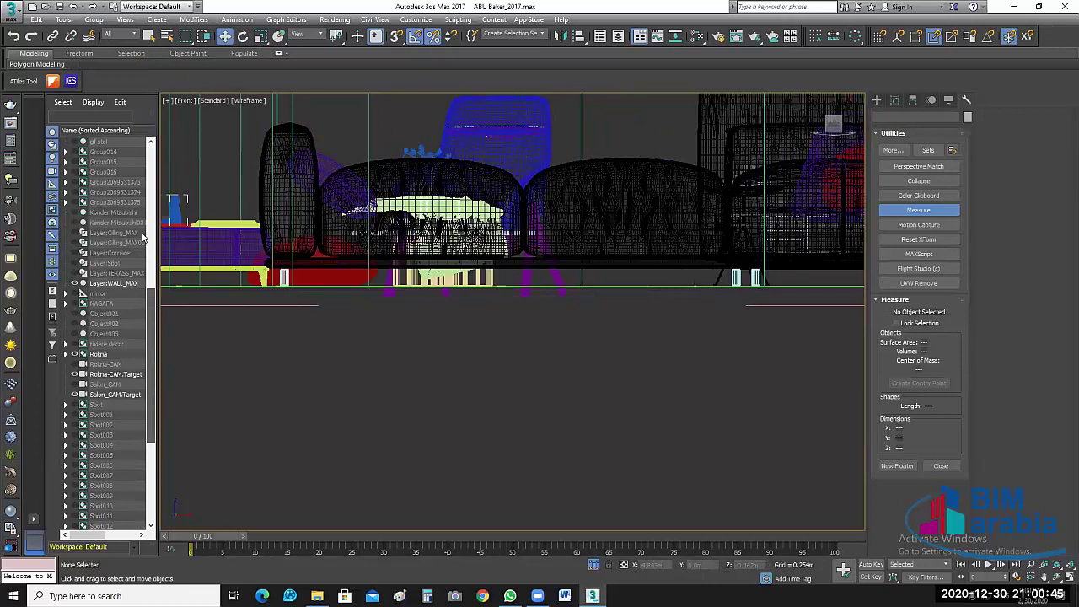
scroll(147, 279, up, 2)
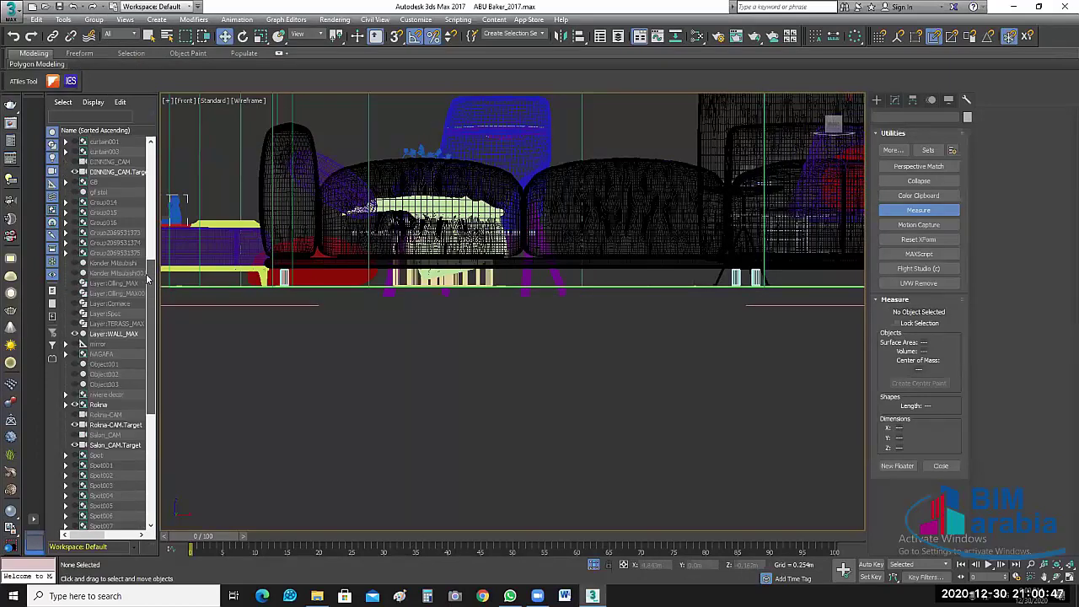
click(75, 285)
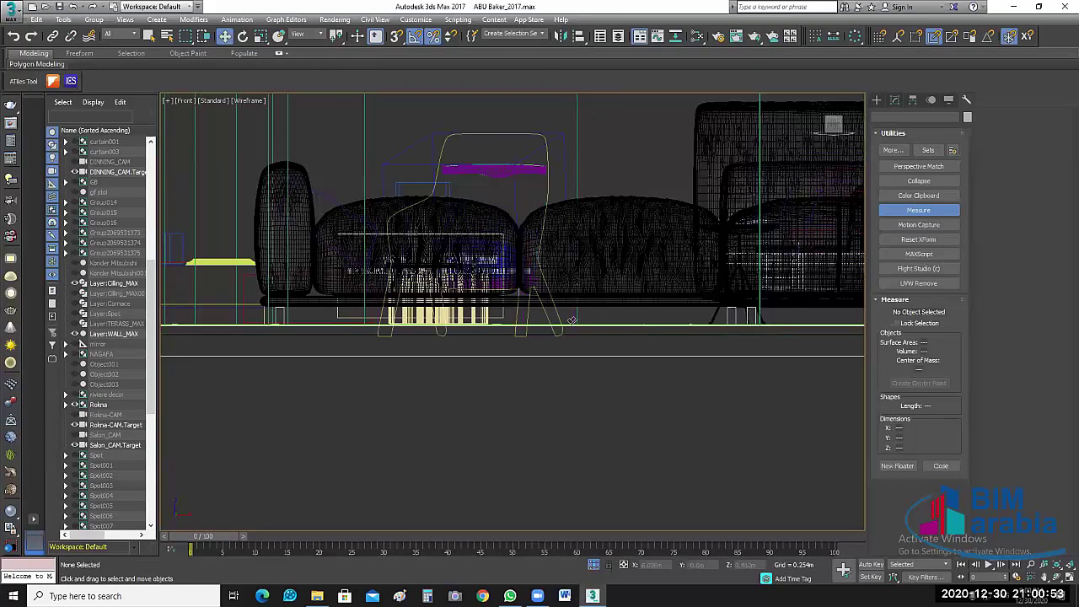
Step: Align the white chair group so it sits slightly higher
click(575, 355)
key(alt+a)
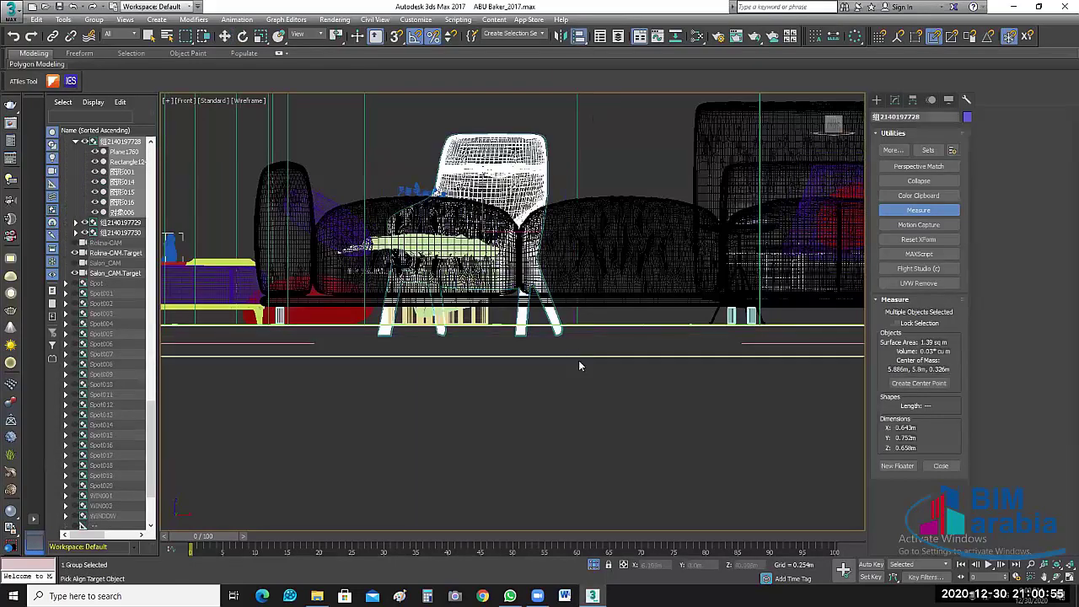
click(578, 360)
click(853, 411)
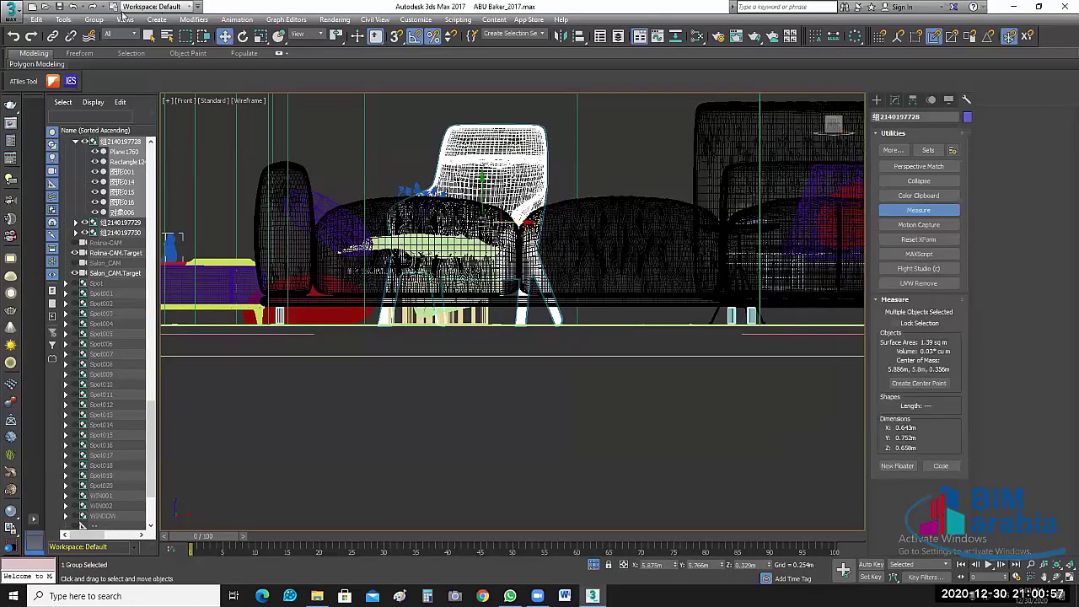
click(94, 20)
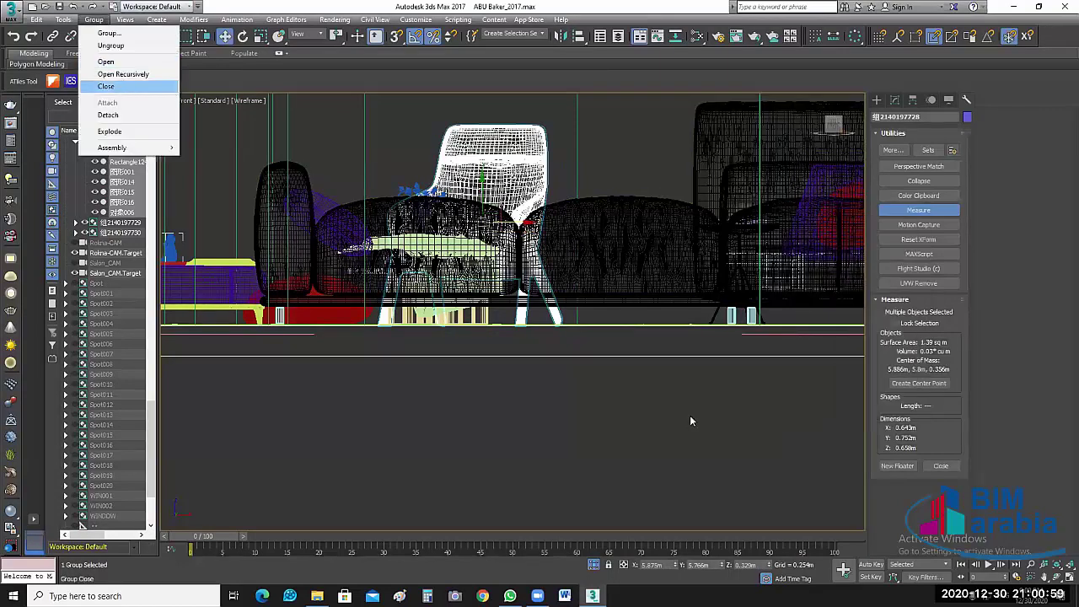
Step: Restore the four-viewport layout, exit isolation, and zoom the Top view onto the diagonal wall
key(Return)
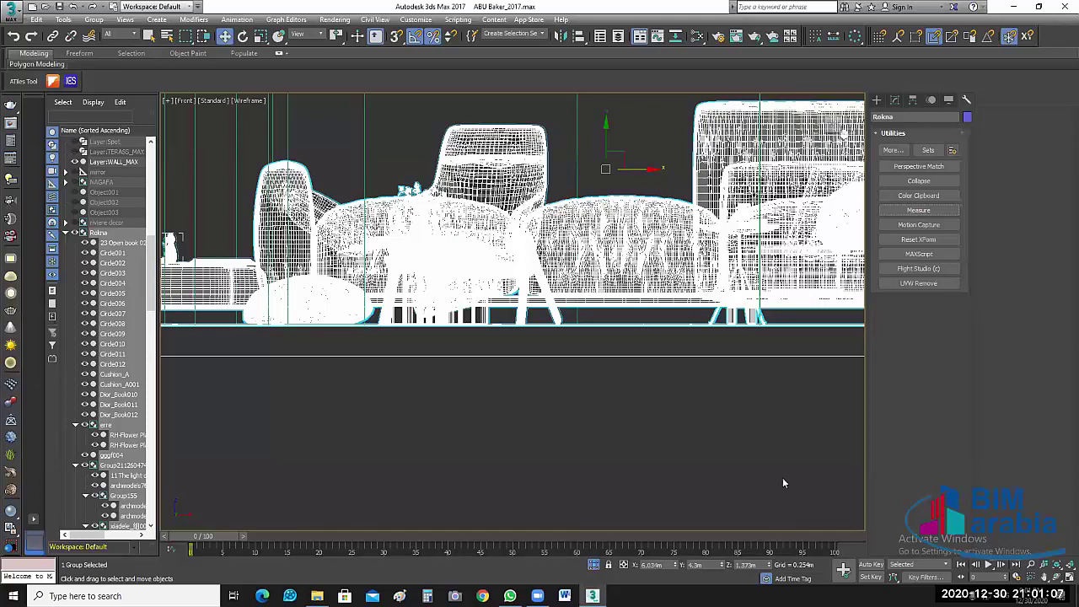
key(alt+w)
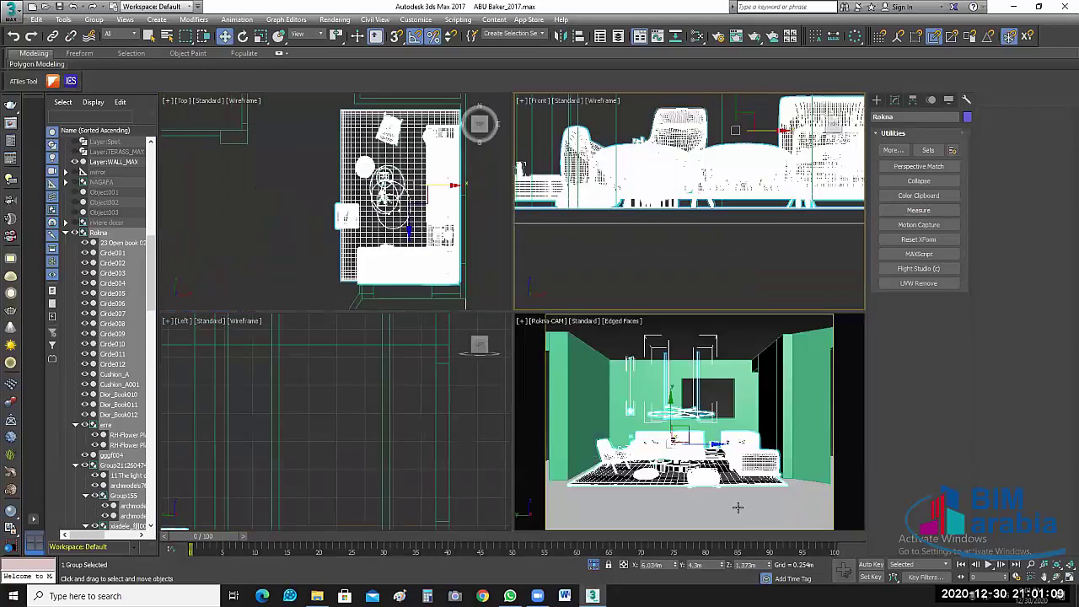
key(alt+q)
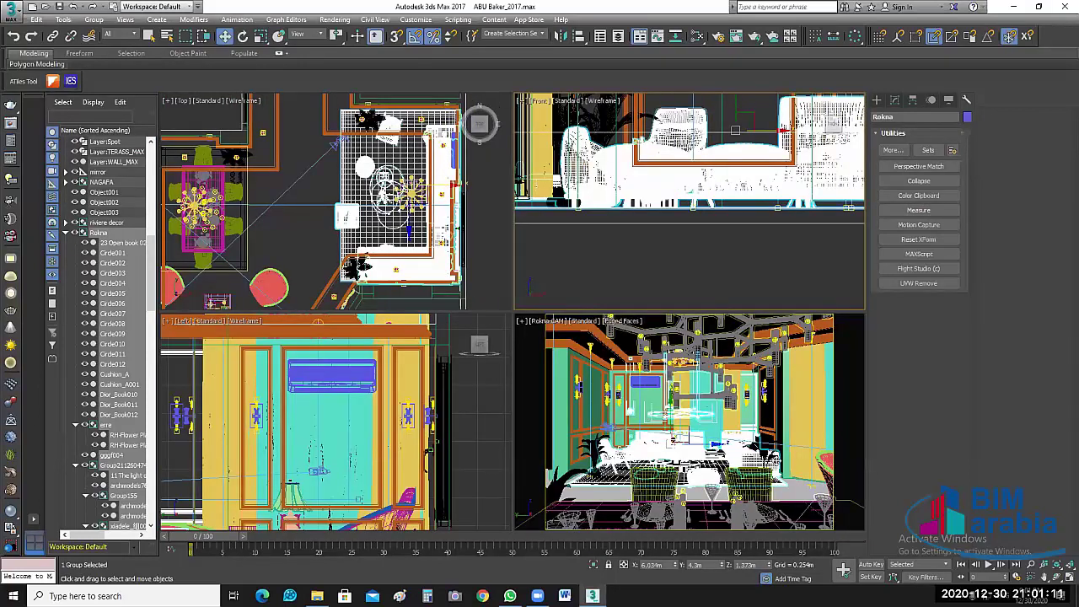
click(418, 262)
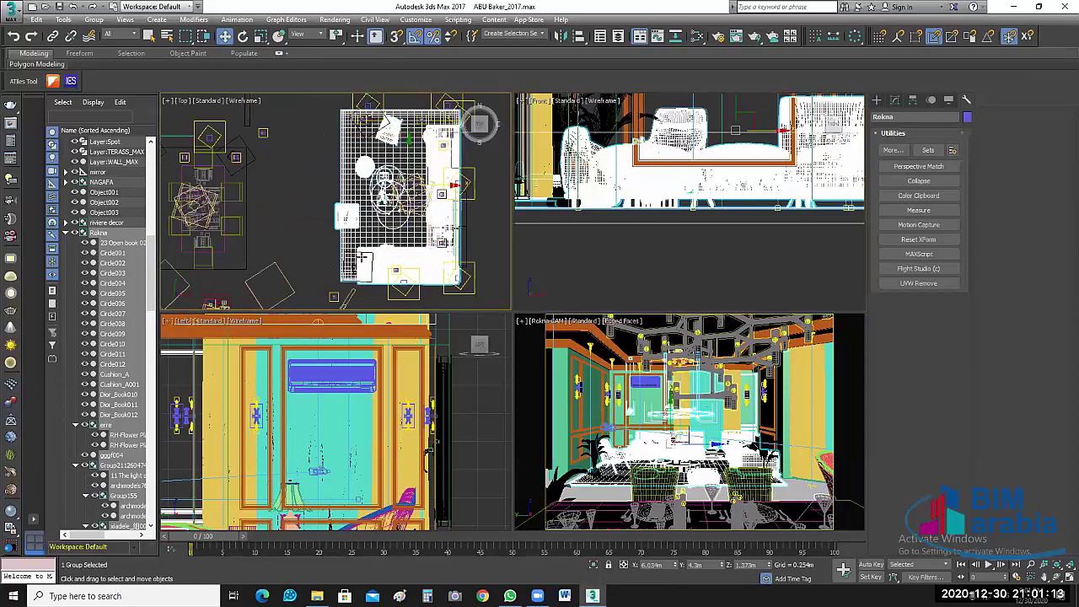
middle_drag(336, 264, 343, 245)
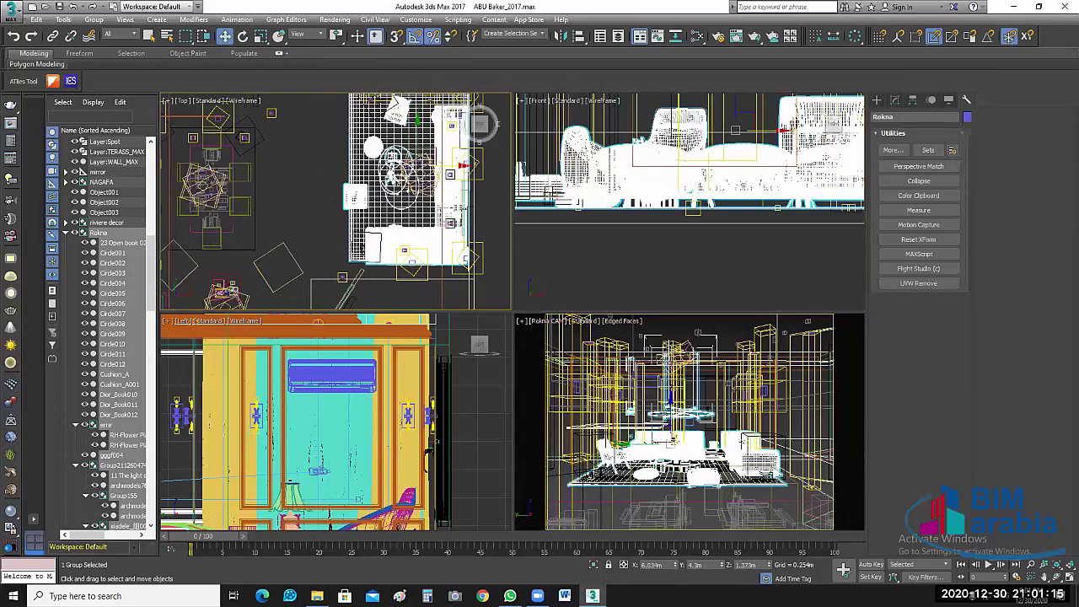
scroll(379, 169, up, 2)
scroll(378, 170, up, 2)
scroll(378, 169, up, 1)
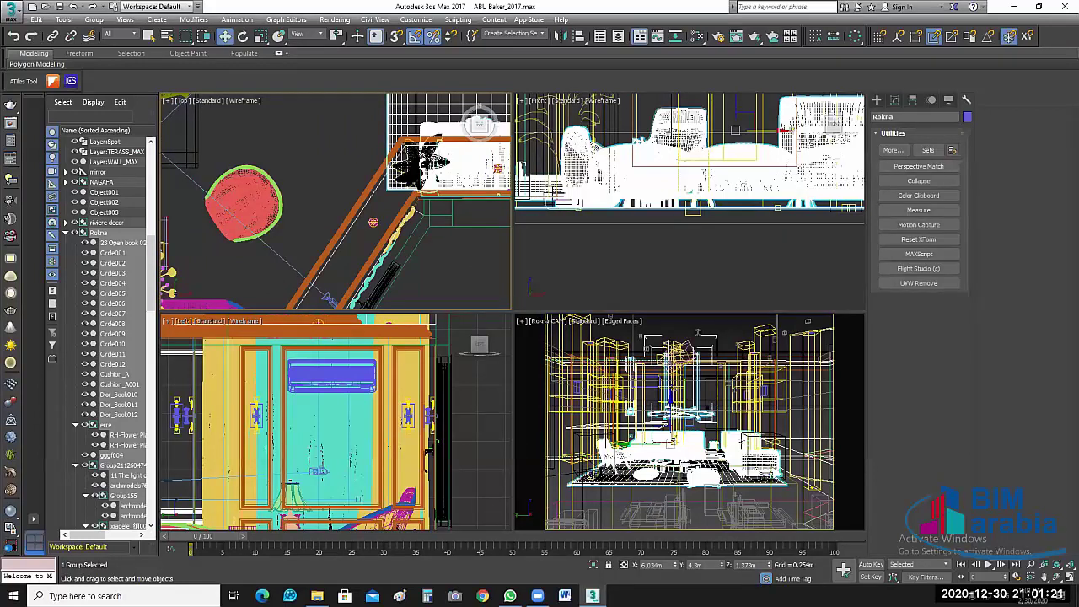
Step: Isolate BANANA005 and rotate it around its Z axis in the Top view
key(ctrl+z)
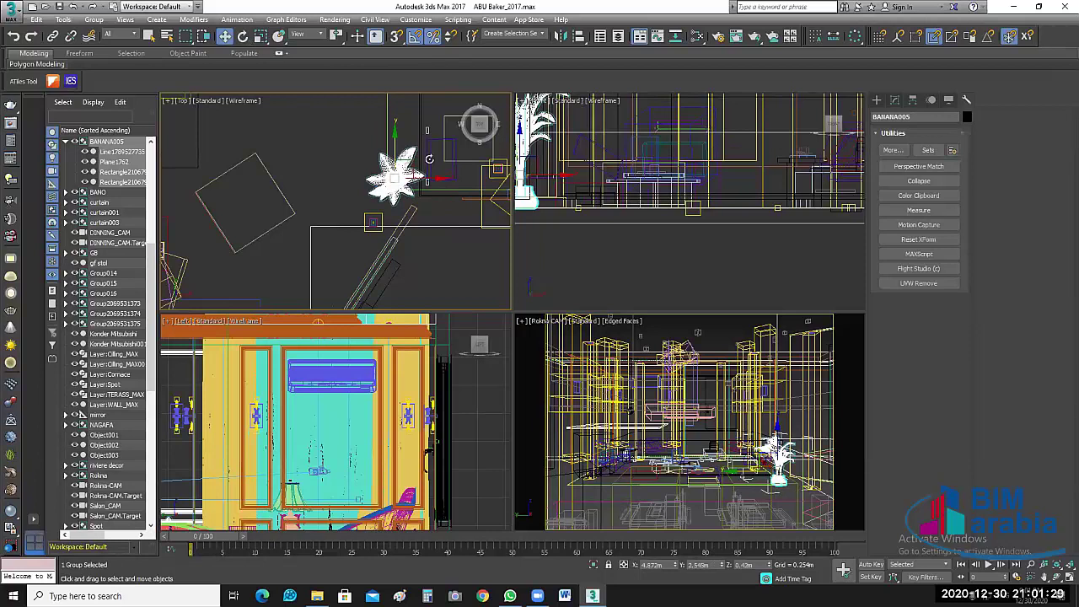
key(e)
drag(423, 139, 425, 133)
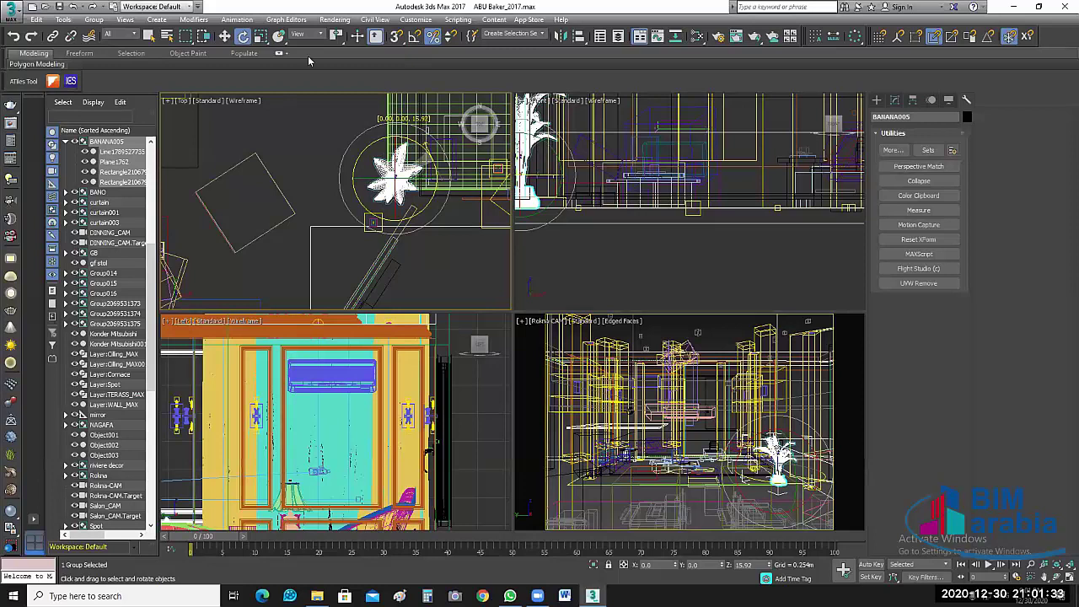
drag(425, 132, 460, 229)
key(w)
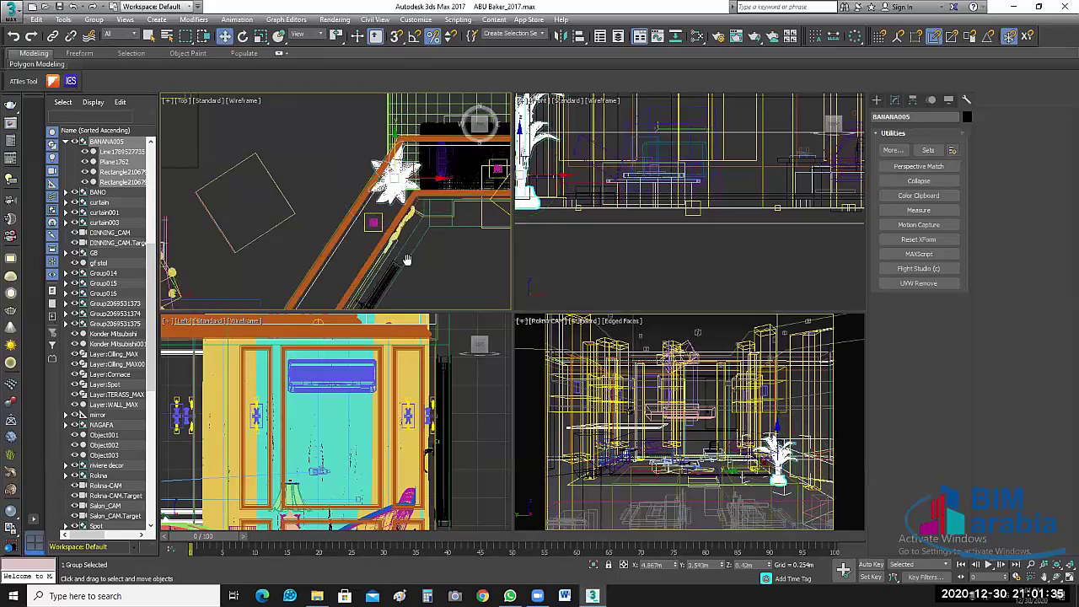
scroll(334, 278, down, 3)
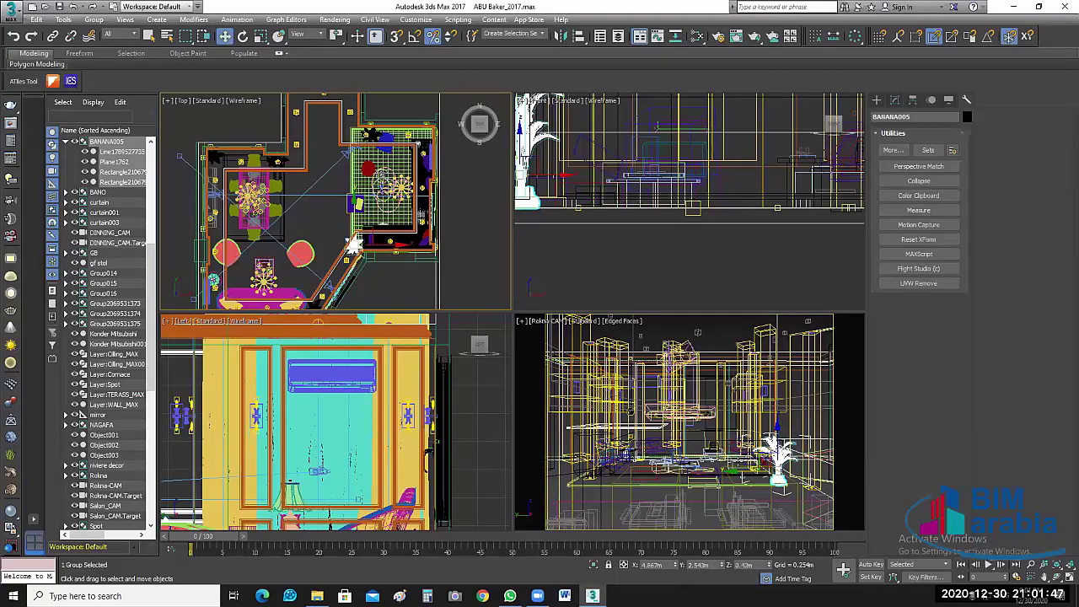
Step: Save the scene to ABU Baker_2017.max and deselect the plant
click(59, 7)
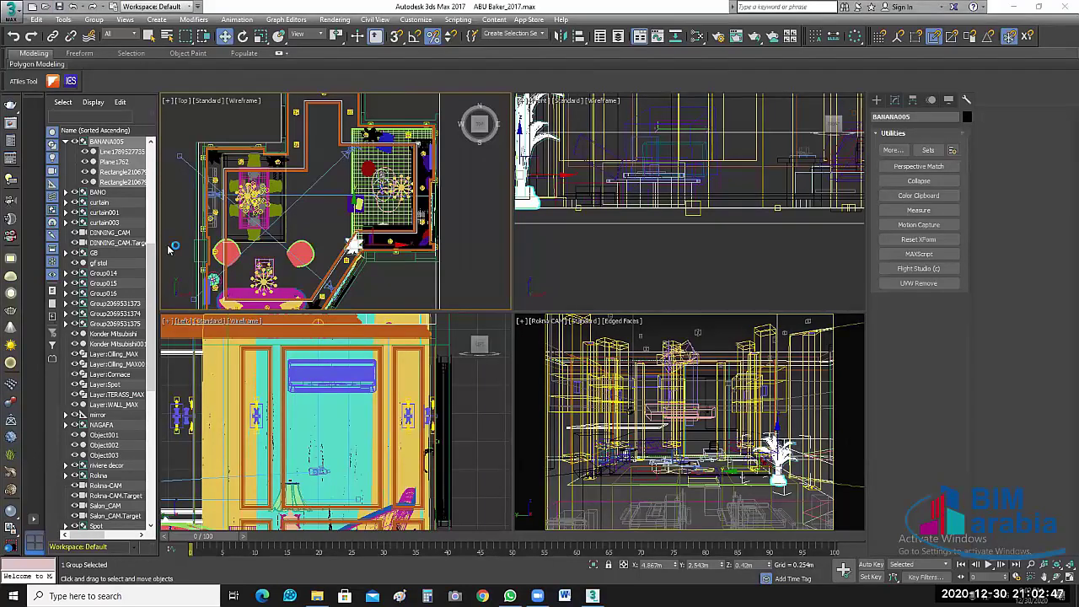
click(65, 142)
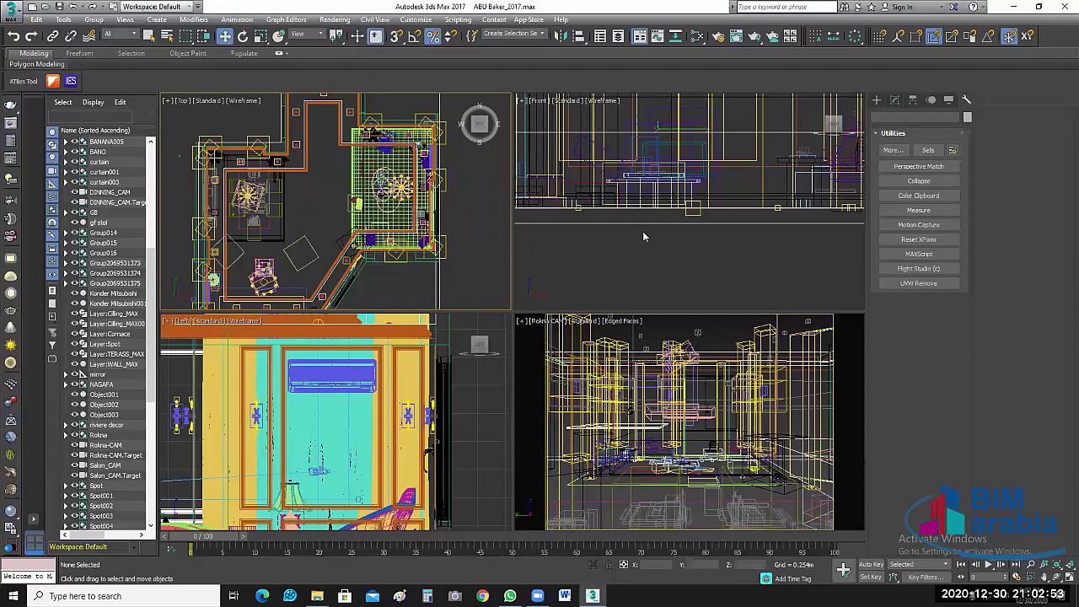
click(334, 19)
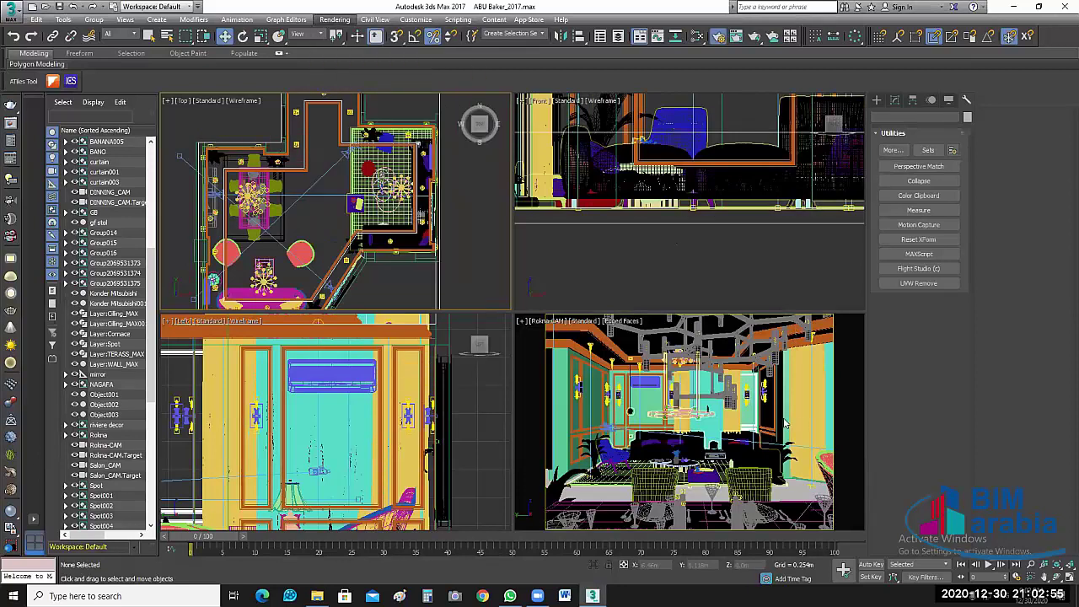
Step: Set the V-Ray image sampler type to Bucket in Render Setup
key(F10)
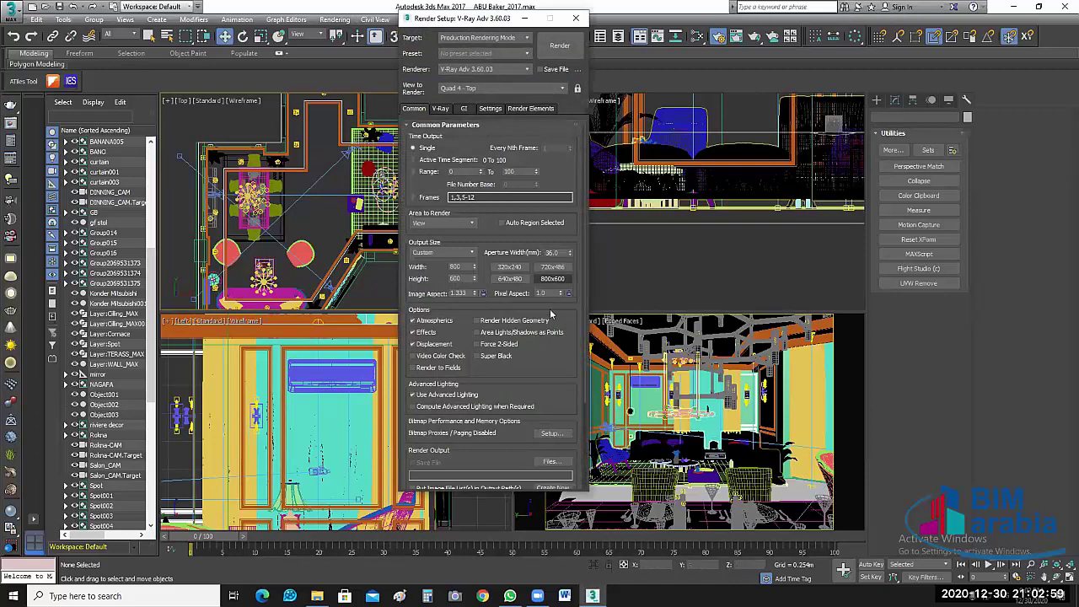
click(441, 108)
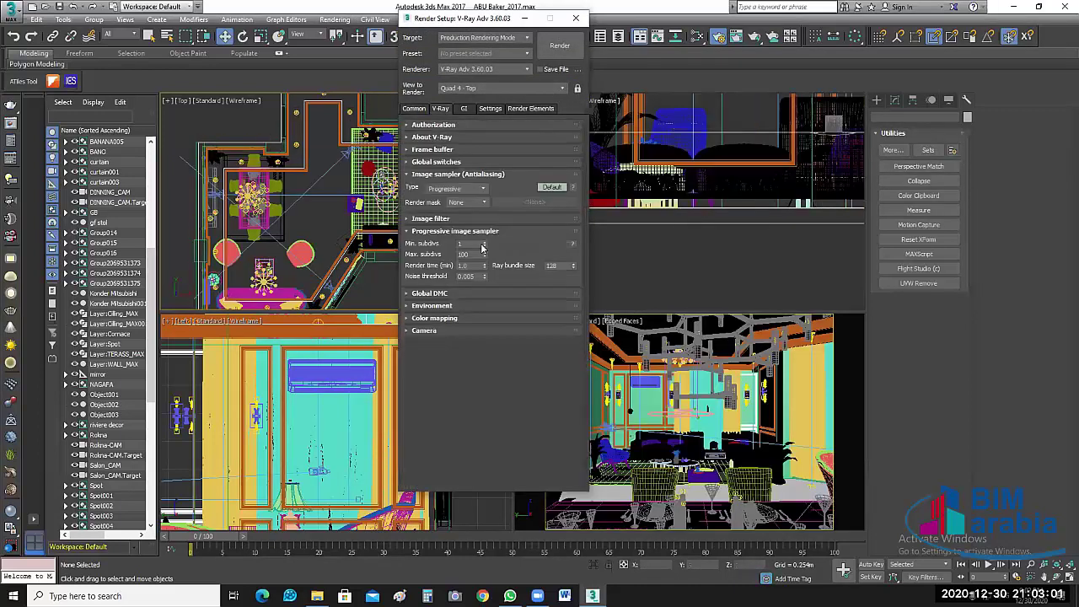
click(408, 163)
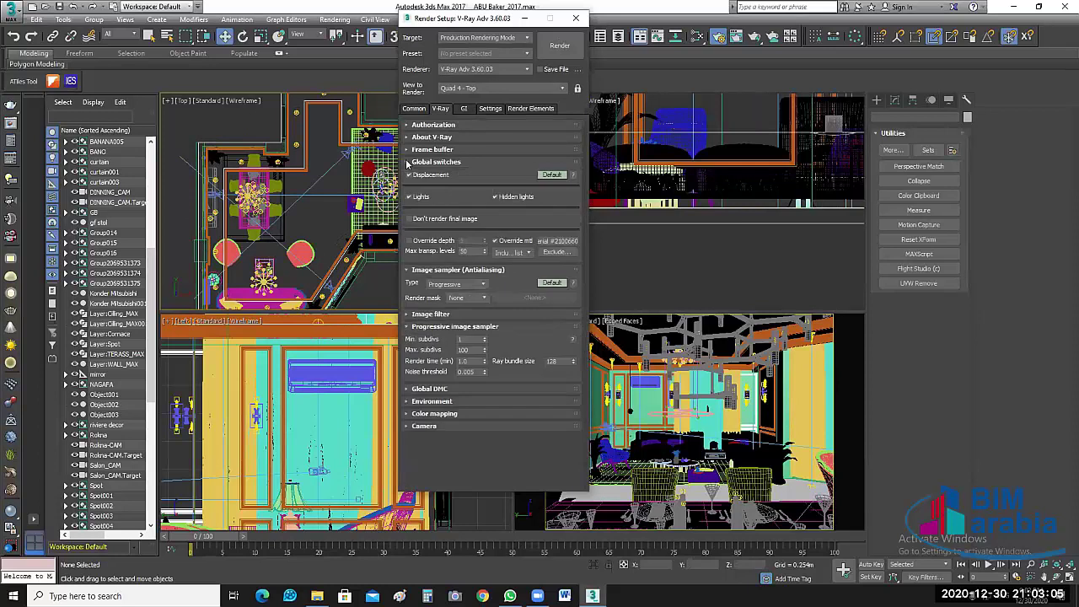
click(407, 163)
click(480, 189)
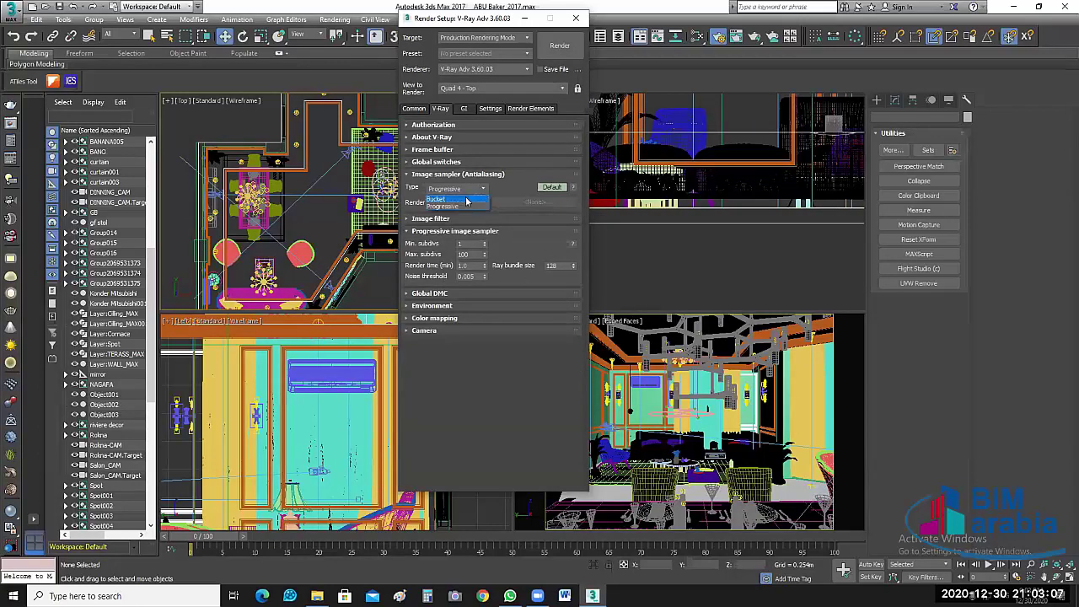
click(405, 175)
click(408, 174)
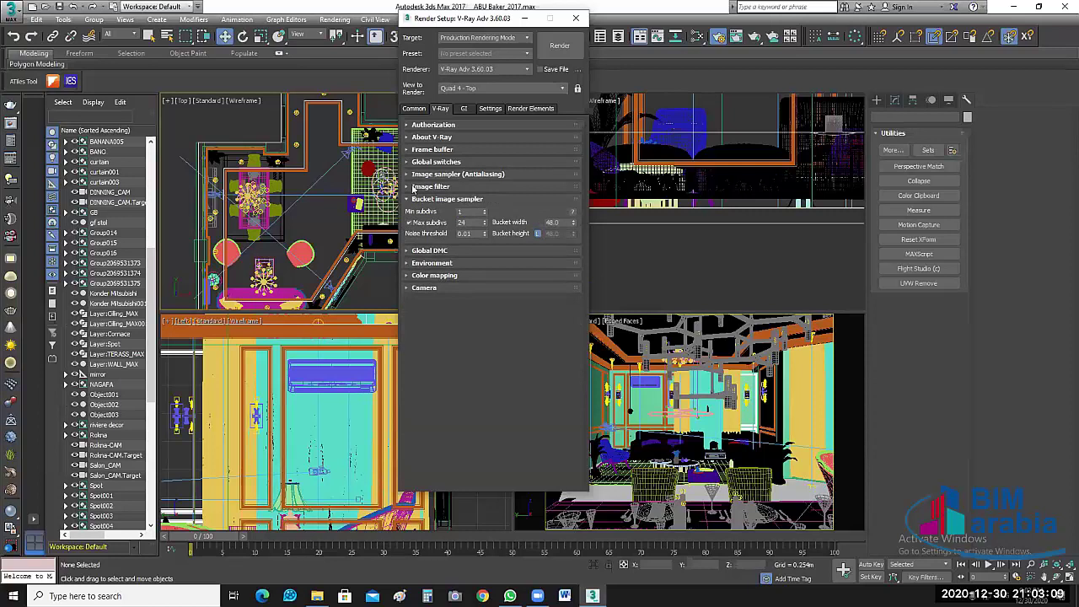
Step: Set the image filter to Mitchell-Netravali and expand the Color mapping settings
click(413, 188)
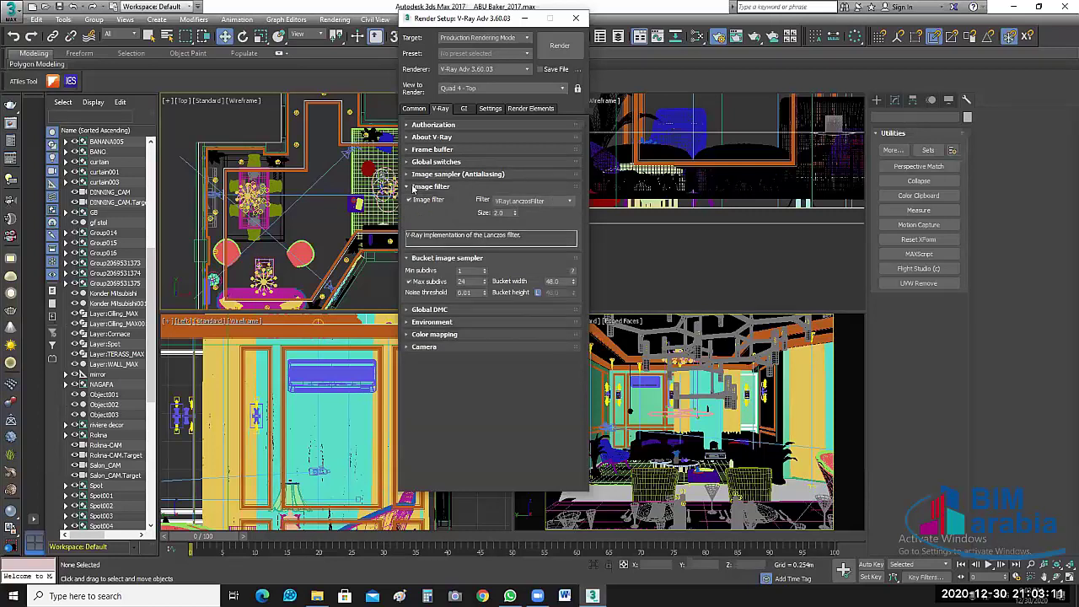
click(567, 203)
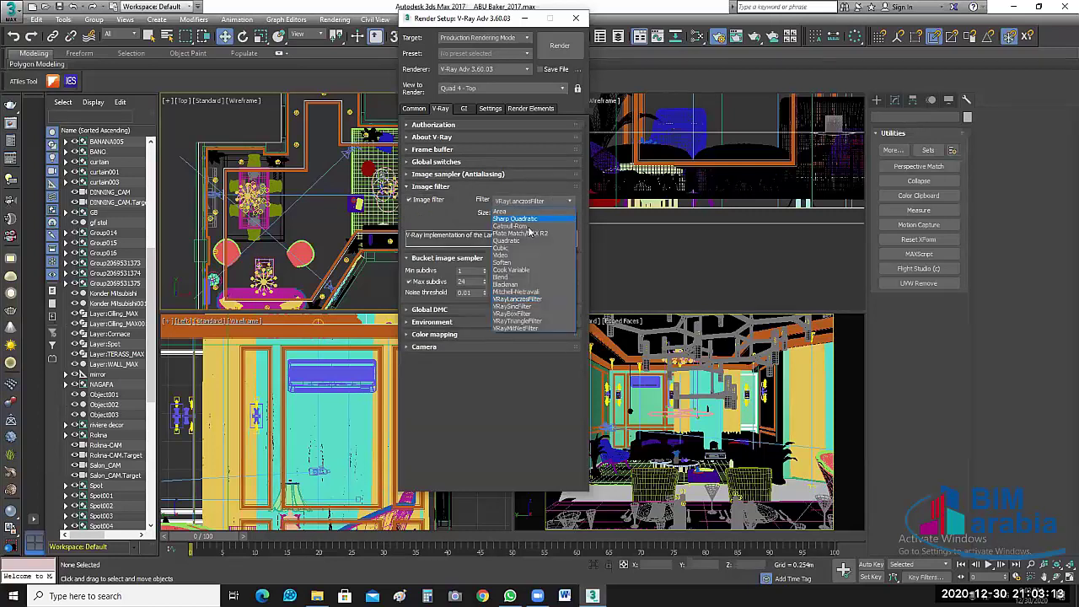
click(522, 292)
click(422, 188)
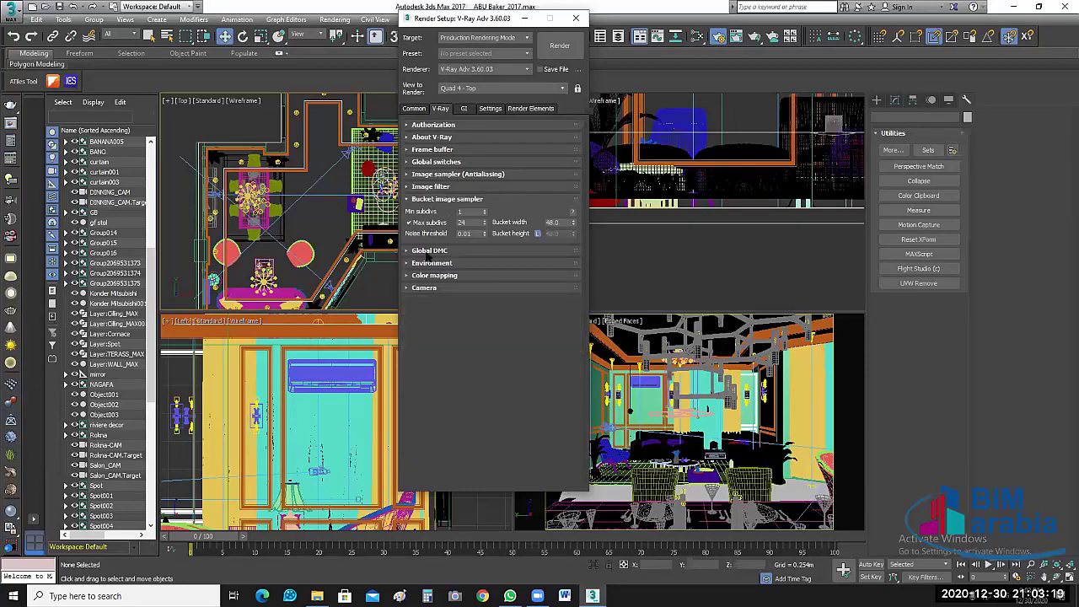
click(429, 250)
click(429, 250)
click(439, 264)
click(443, 263)
click(444, 276)
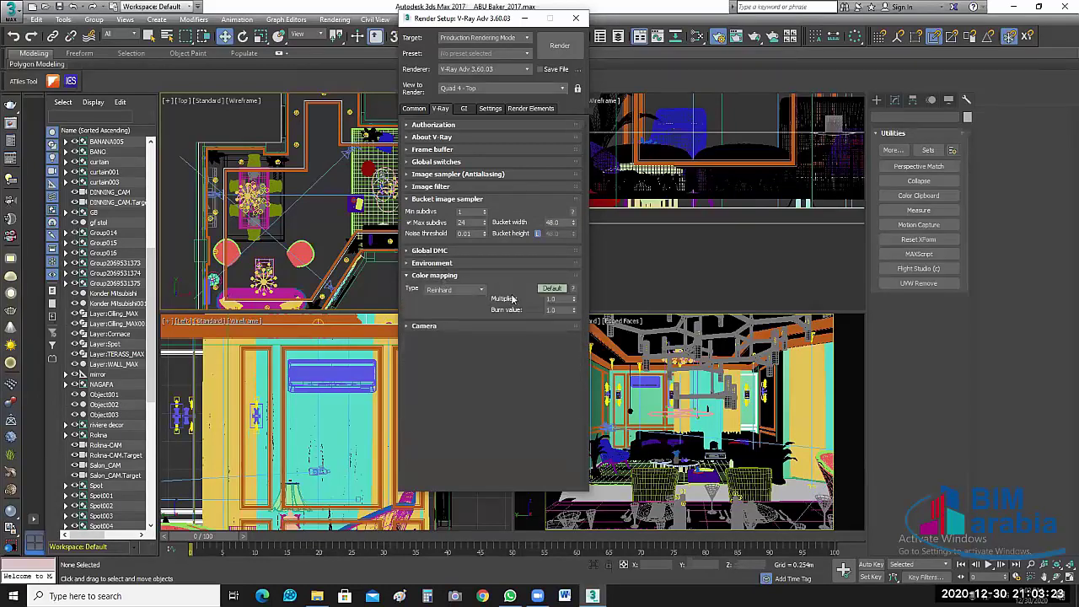
click(466, 108)
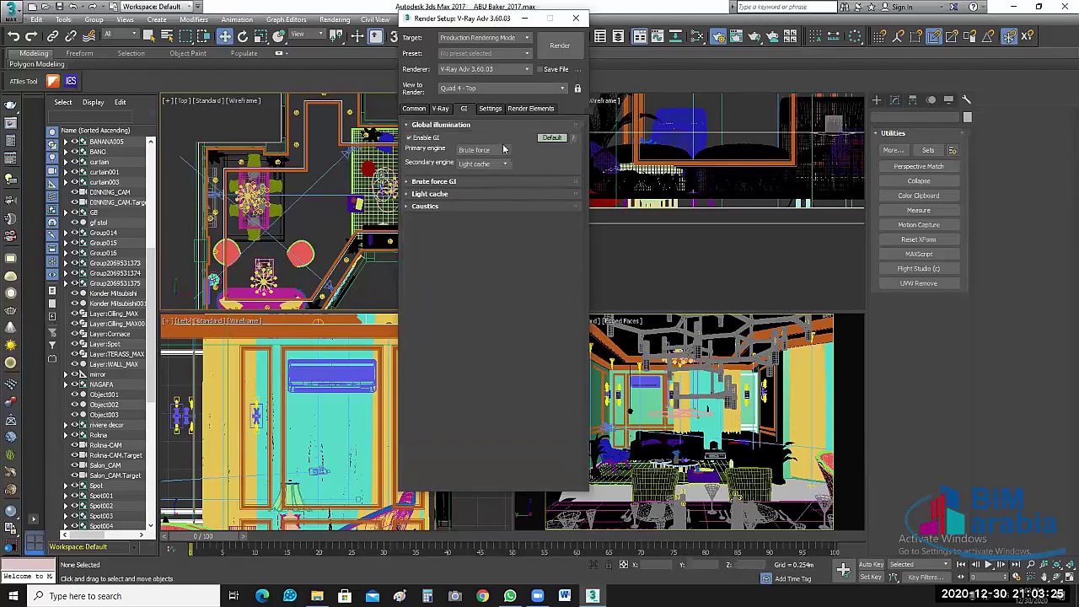
Step: Make Irradiance map the primary GI engine with the Very low preset and 30 subdivs
click(481, 149)
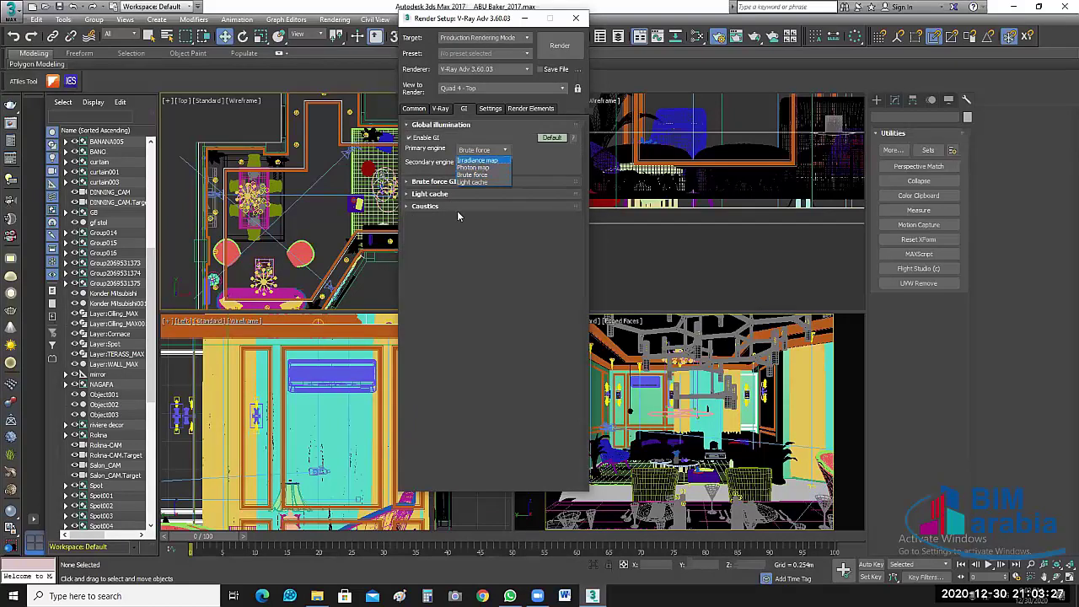
click(476, 165)
click(408, 182)
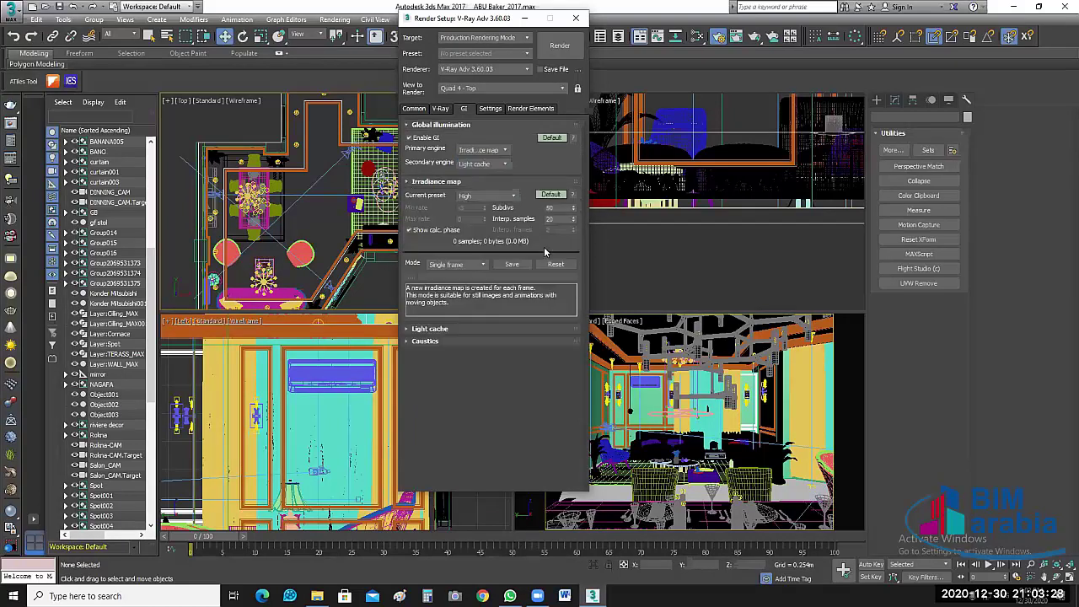
click(512, 195)
click(477, 215)
double_click(556, 209)
text(30)
key(Return)
click(428, 329)
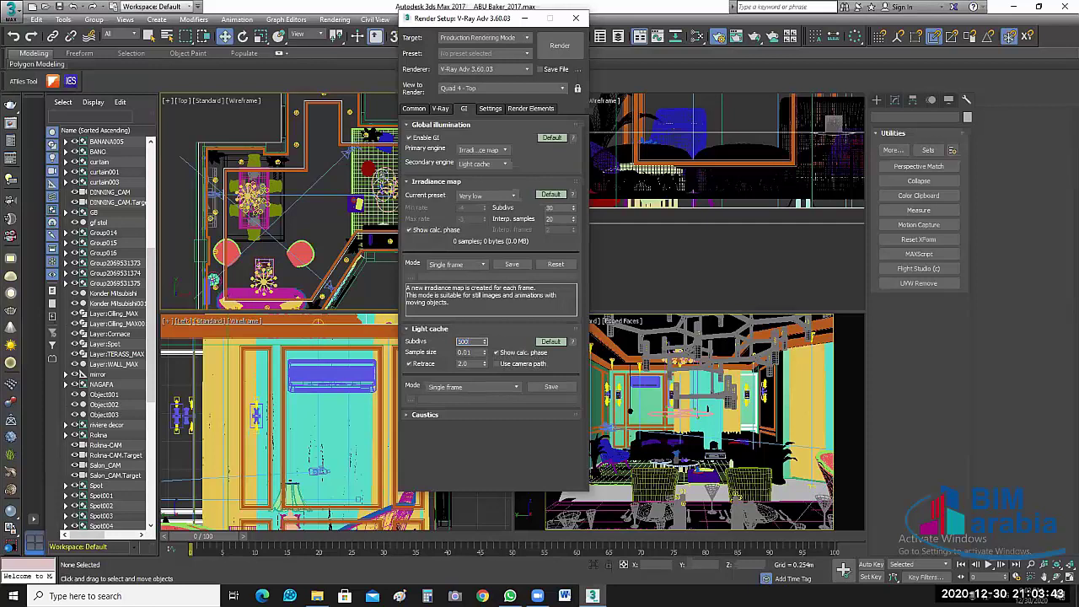
Step: Add a VRayDenoiser render element and close Render Setup
click(530, 110)
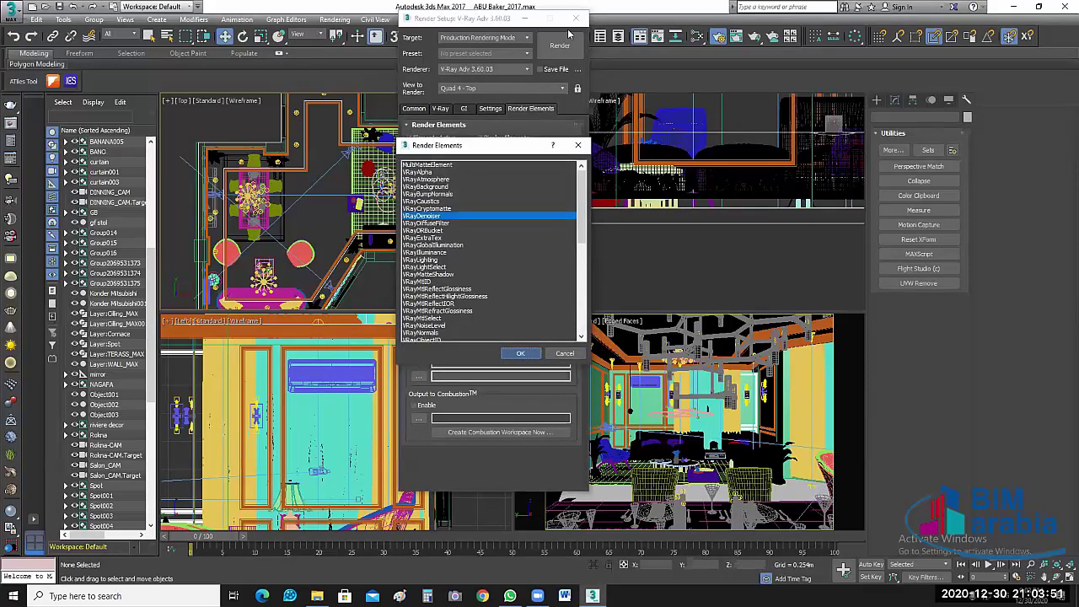
key(Return)
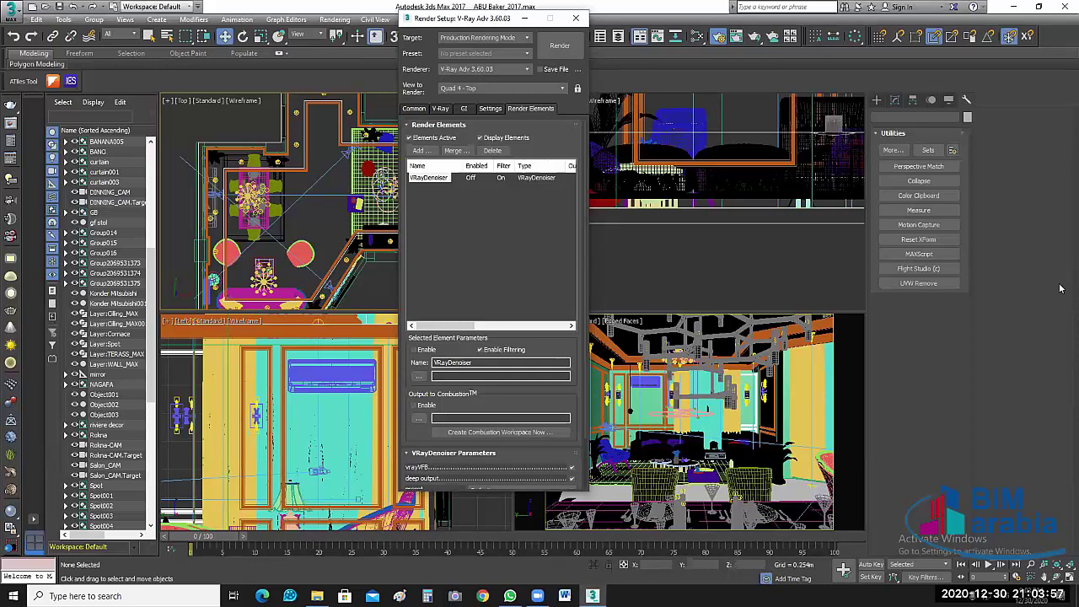
double_click(409, 18)
click(348, 20)
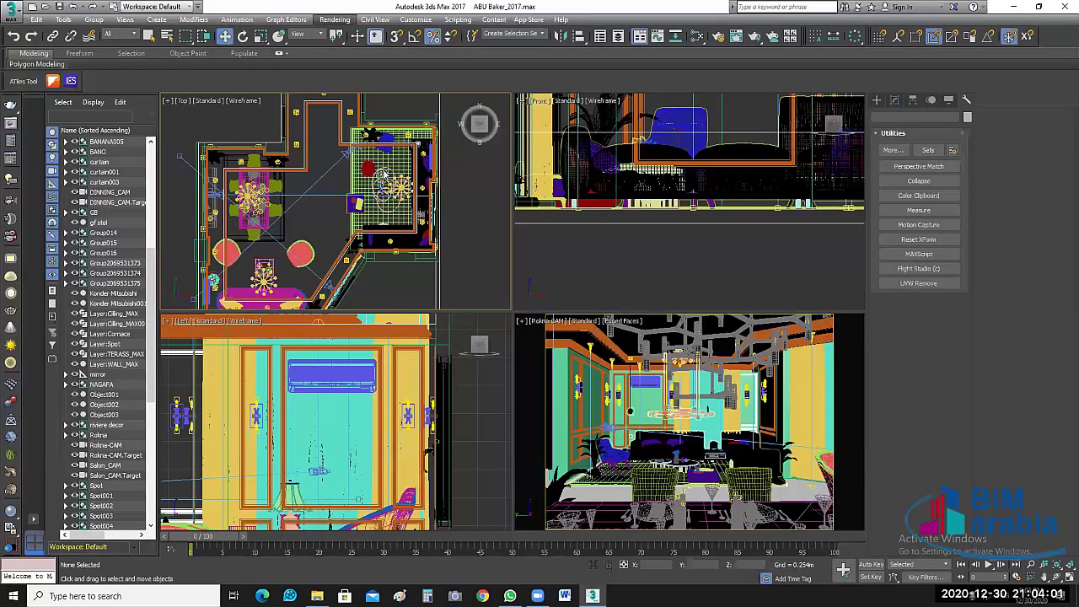
click(377, 161)
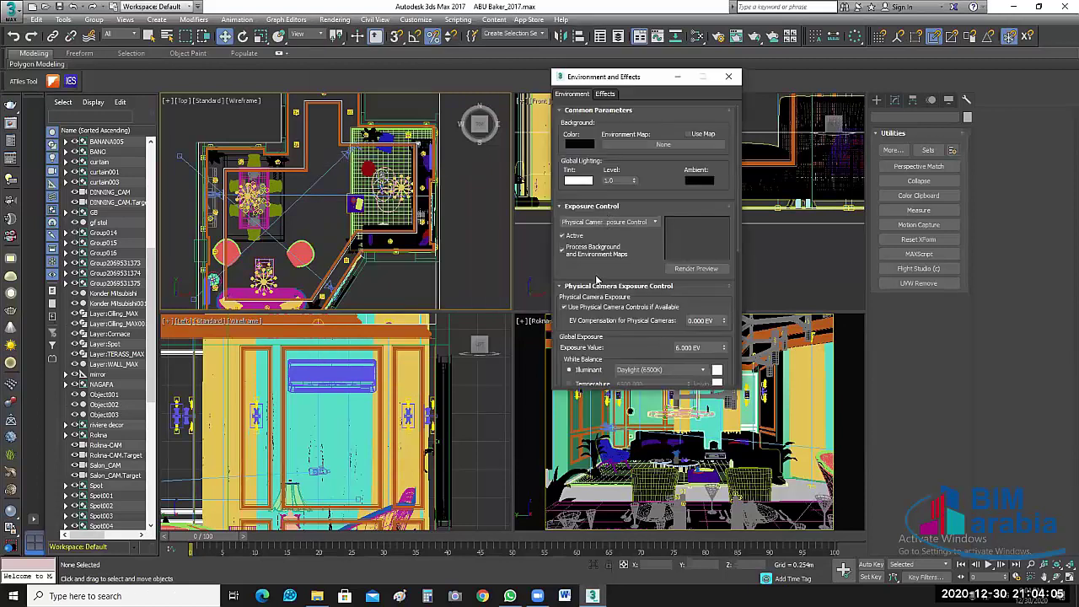
click(624, 222)
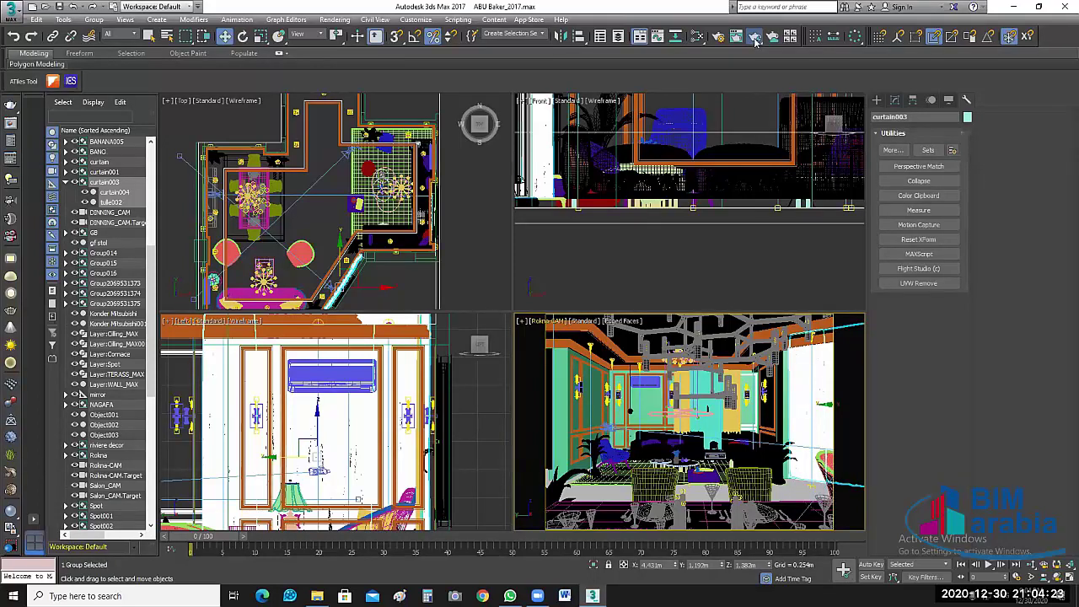
Step: Launch the 800 x 600 production render of the salon in V-Ray
click(755, 39)
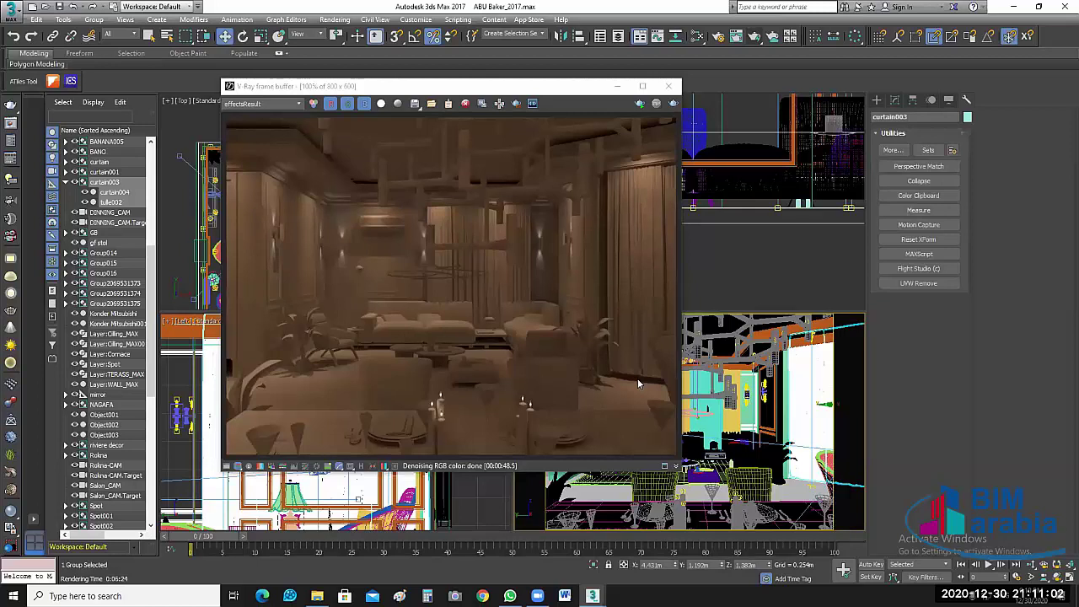
Step: Wait for the salon render and denoising to finish in the V-Ray frame buffer
click(638, 384)
Step: Maximize the V-Ray frame buffer, inspect the render at 200%, then restore the window
click(442, 275)
click(643, 86)
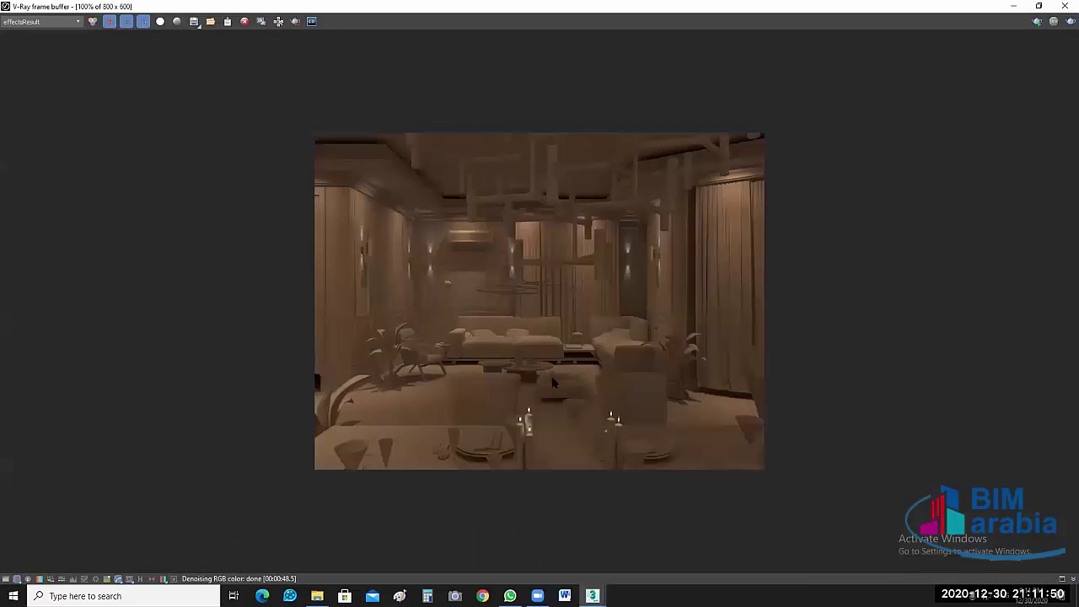
scroll(789, 329, up, 1)
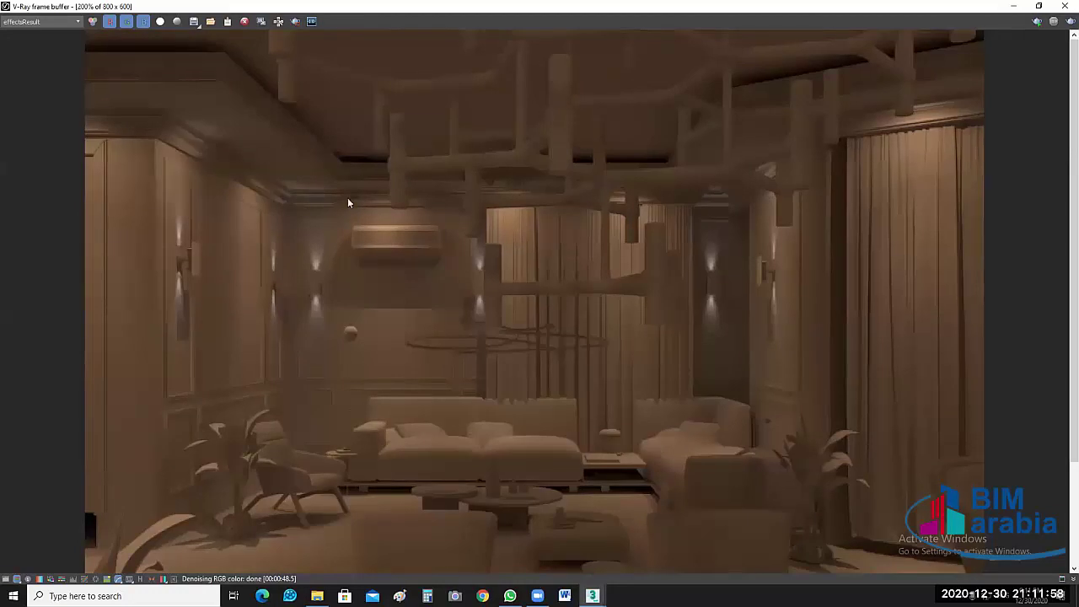
click(352, 334)
click(127, 71)
click(517, 184)
key(super+Down)
Step: Reset the render to 100%, maximize the V-Ray frame buffer, and zoom into the salon image
double_click(425, 429)
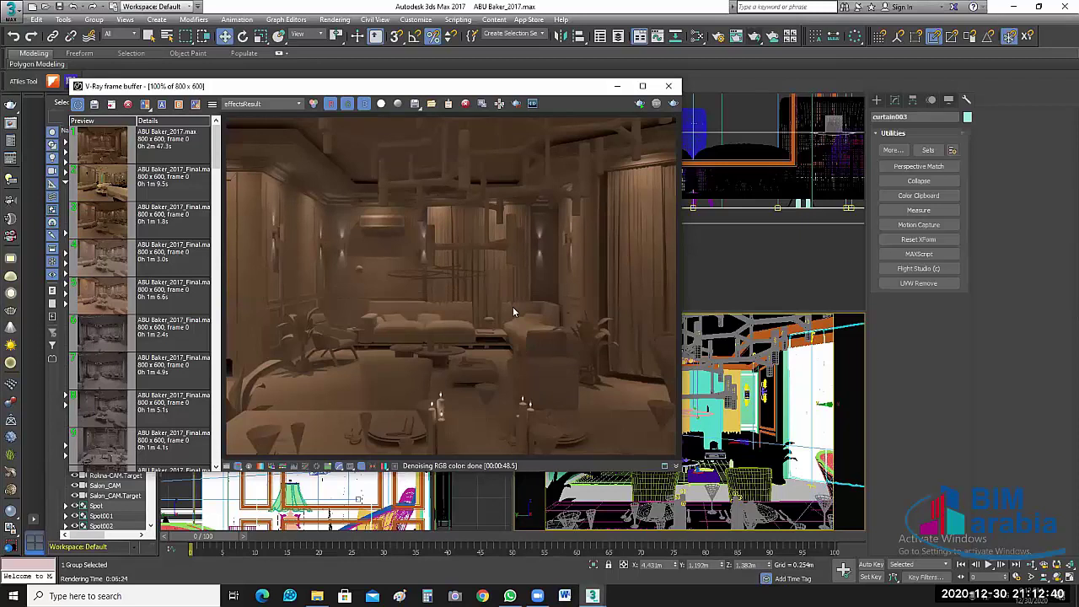
click(642, 89)
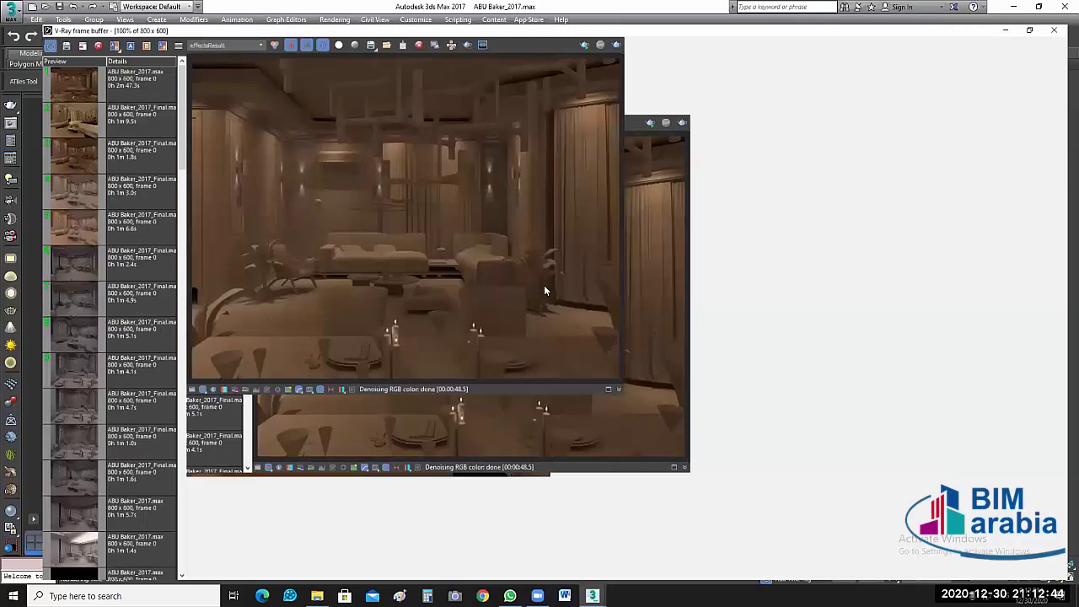
scroll(565, 295, up, 2)
scroll(582, 299, up, 2)
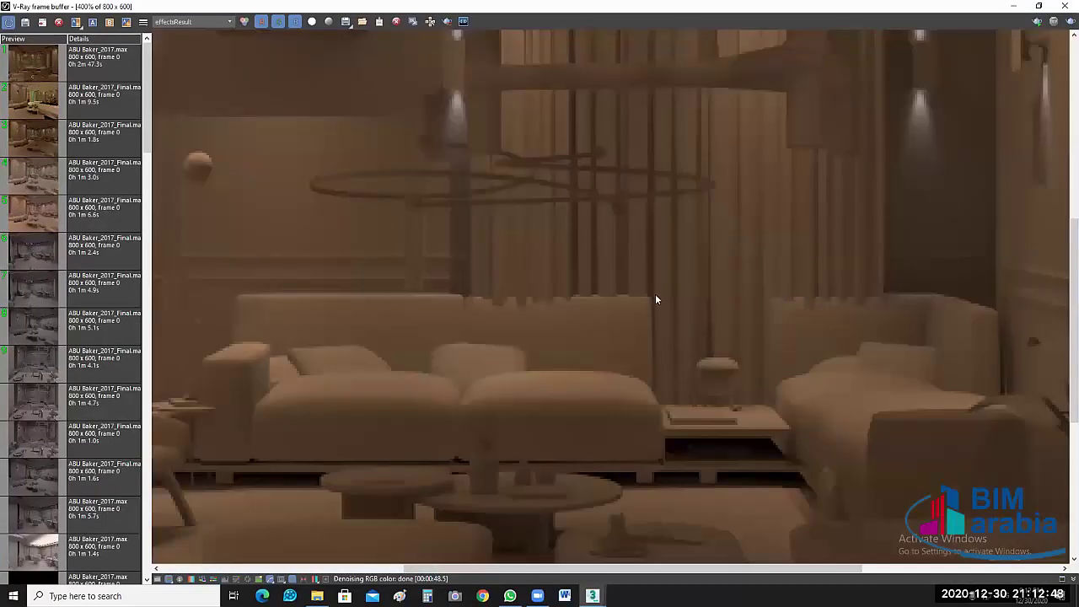
scroll(656, 293, down, 3)
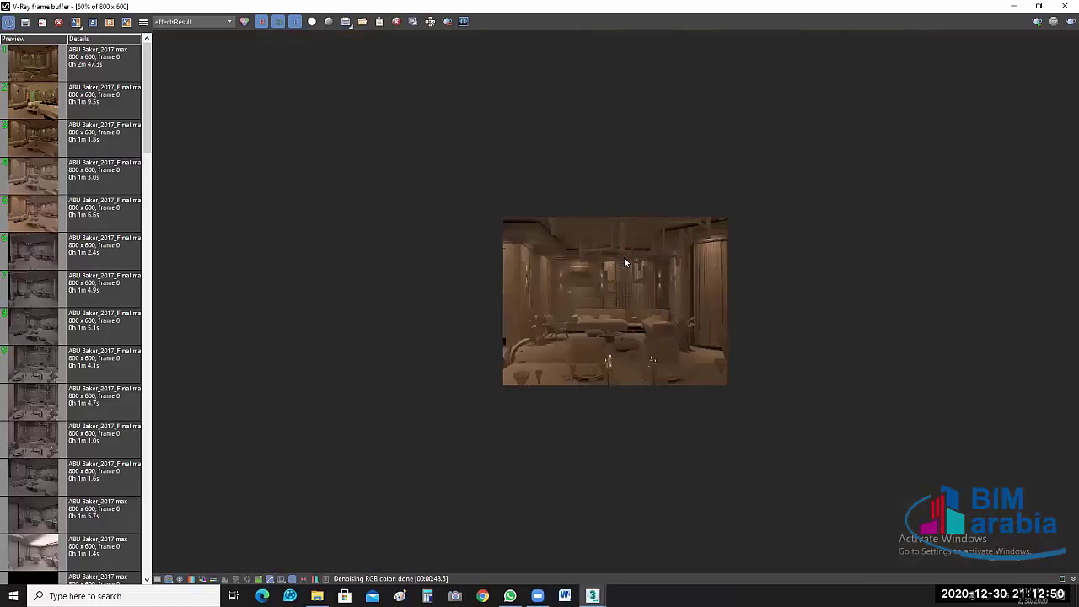
scroll(727, 337, up, 2)
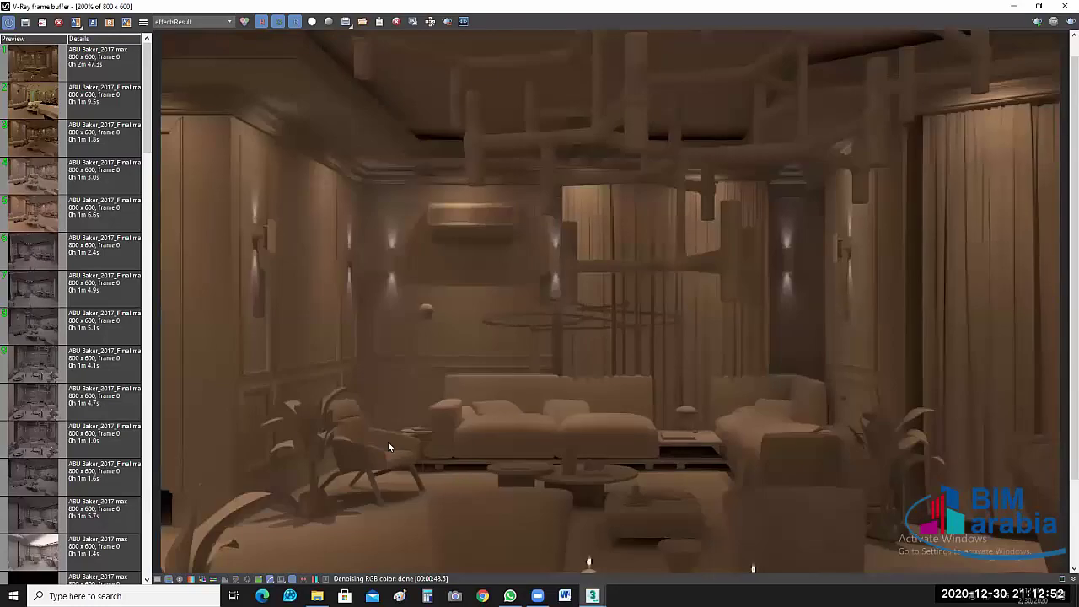
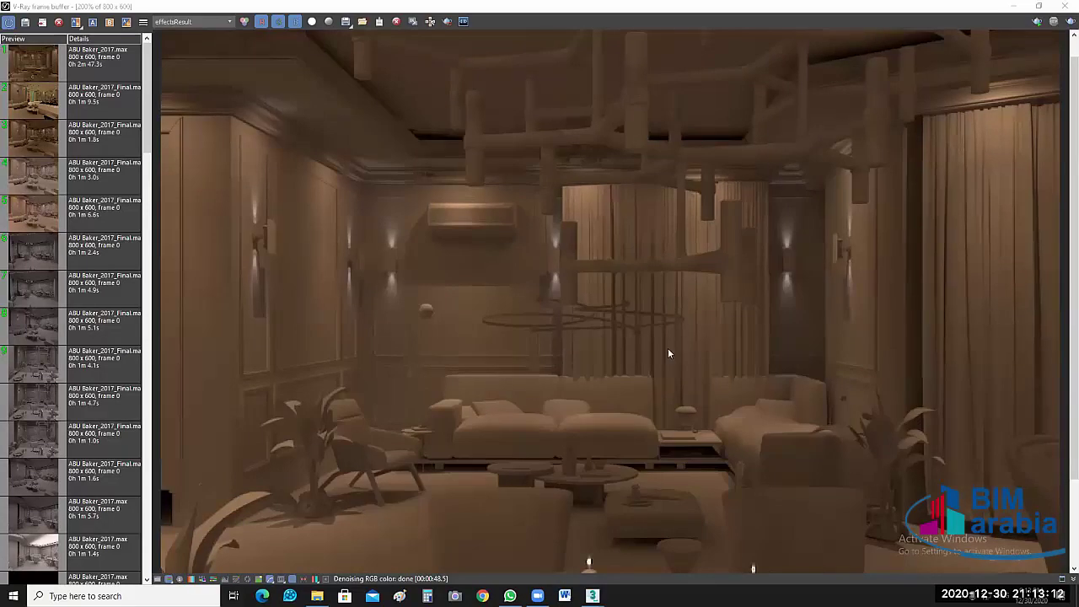
Step: Leave the denoised living-room render and return to the ABU Baker_2017.max scene
click(1014, 10)
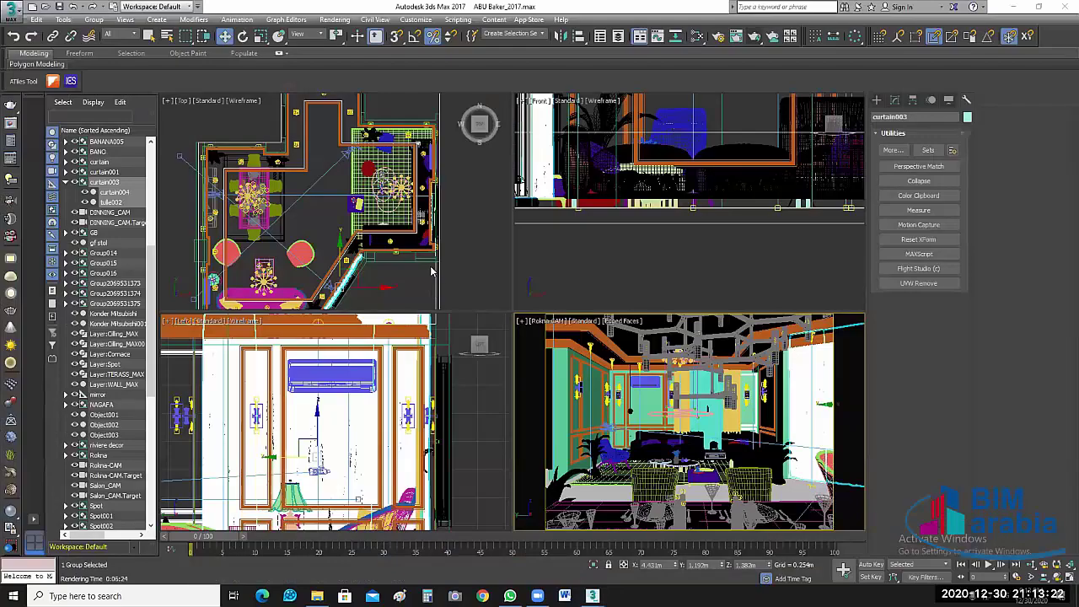
Step: Select curtain001 plus the Rokna group, isolate them with Alt+Q, and maximize the Top view
click(449, 213)
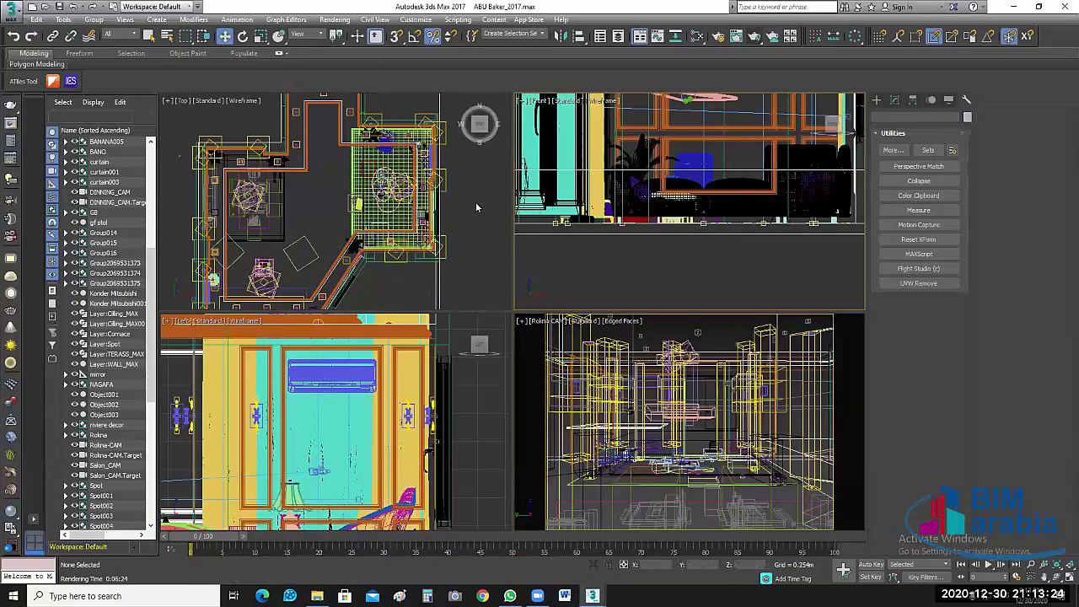
scroll(475, 205, up, 5)
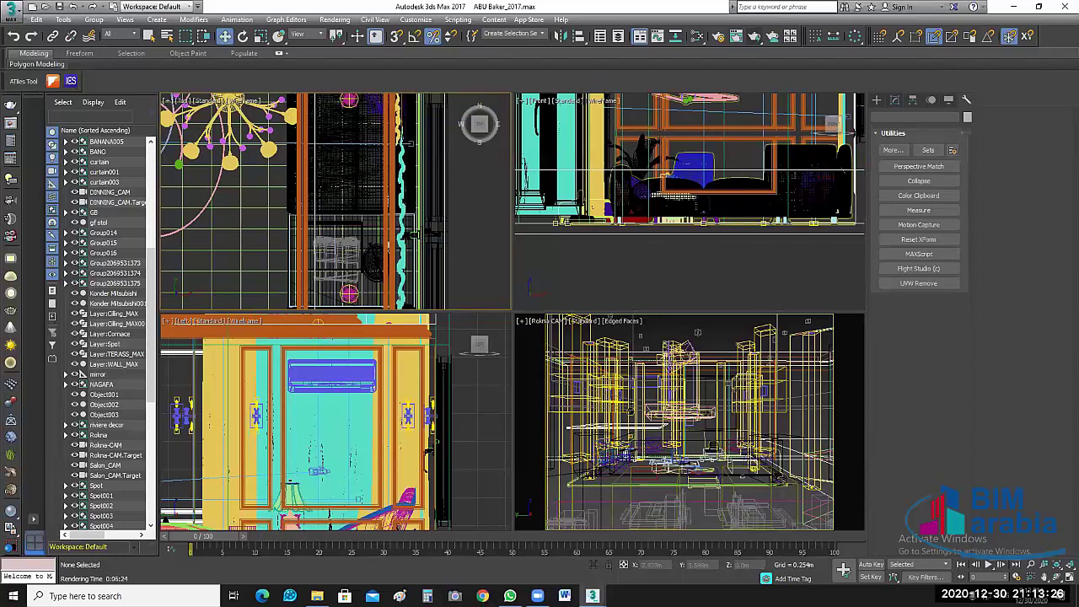
click(380, 242)
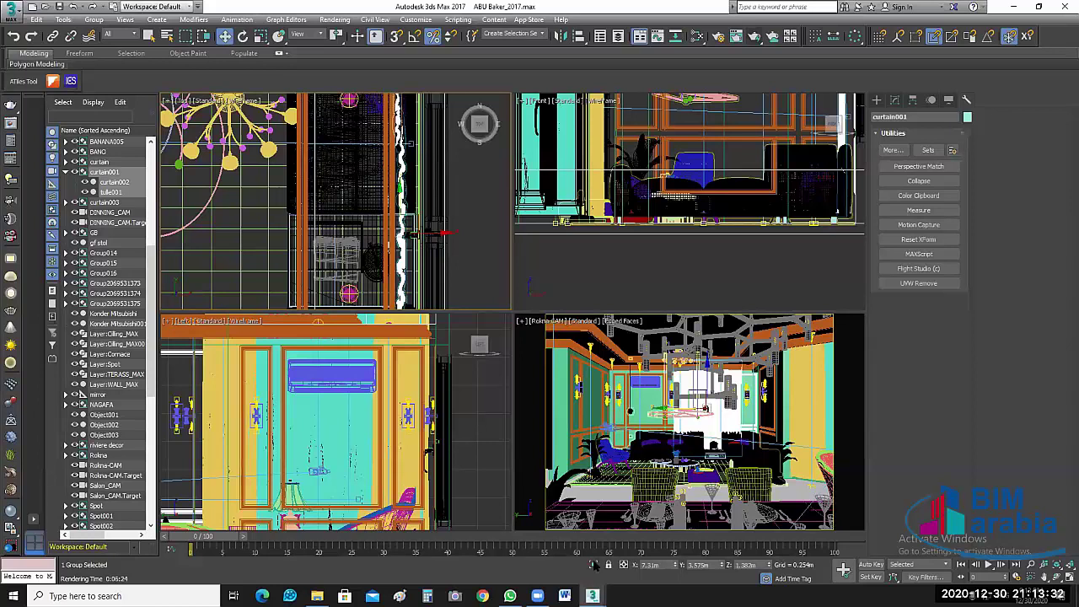
ctrl+click(372, 253)
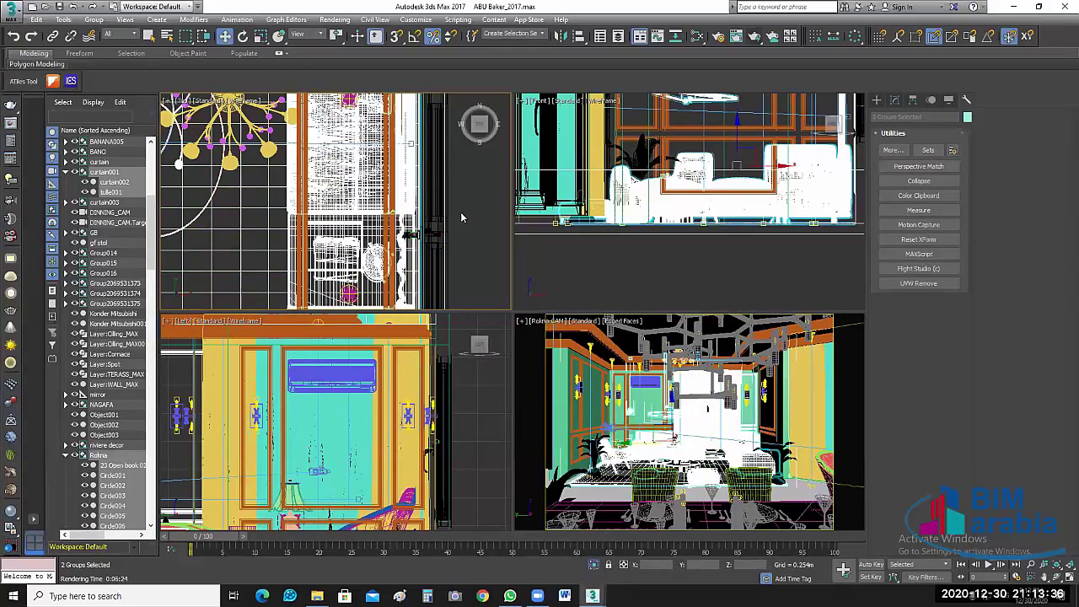
key(alt+q)
scroll(415, 242, up, 3)
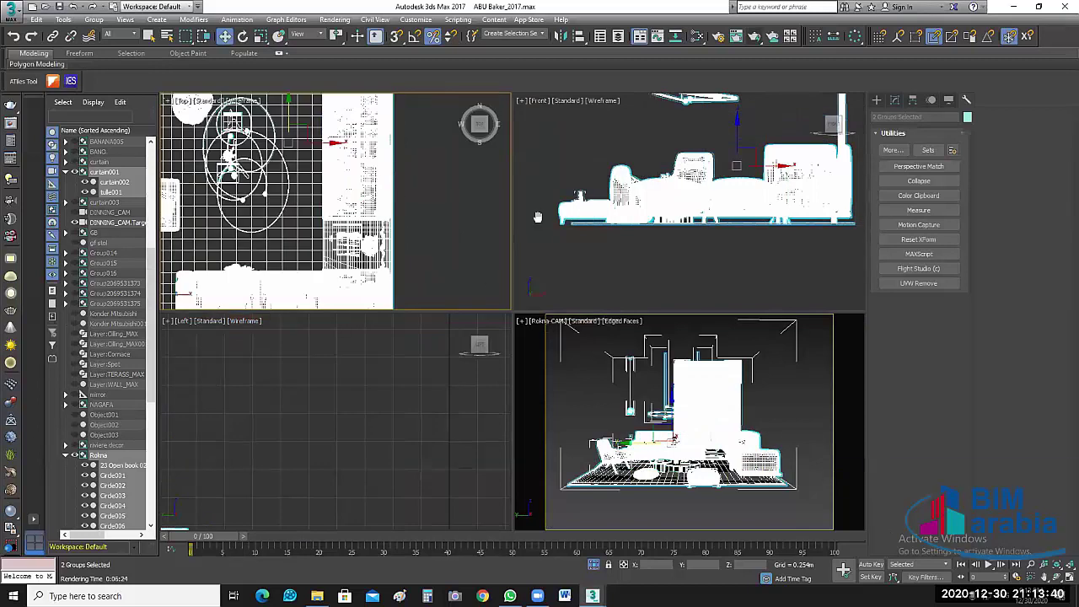
key(alt+w)
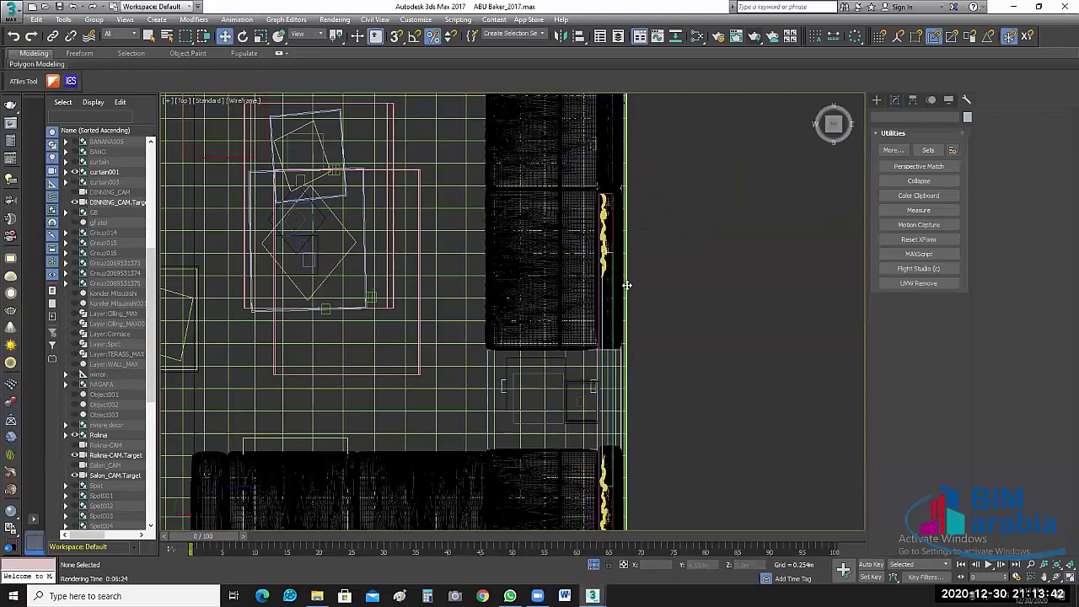
Step: Select the Rokna sofa group and scale it narrower along its width
middle_drag(628, 285, 581, 209)
key(ctrl+a)
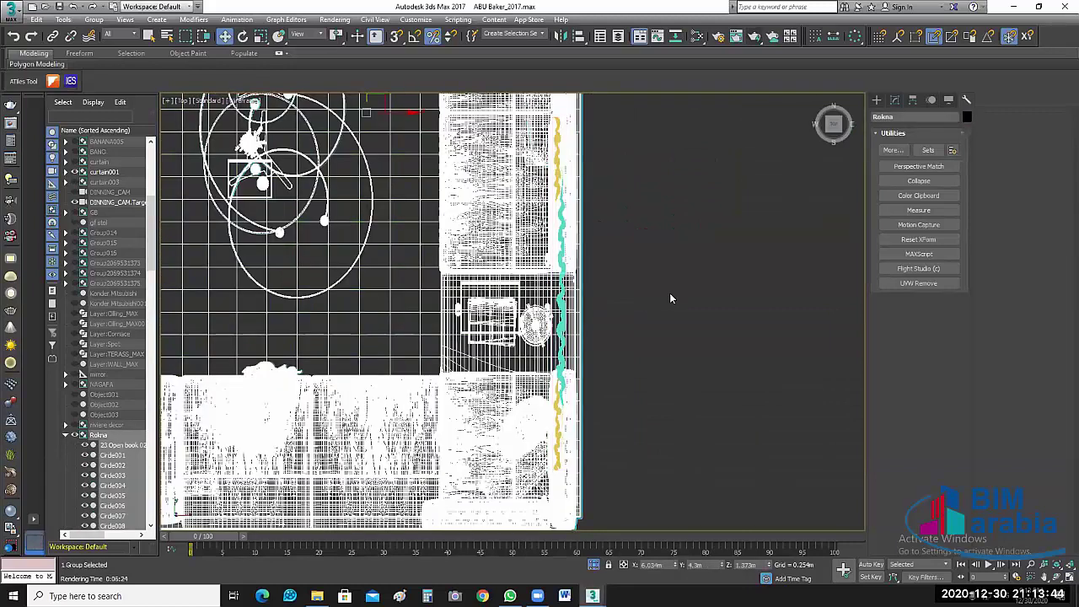
scroll(669, 292, down, 1)
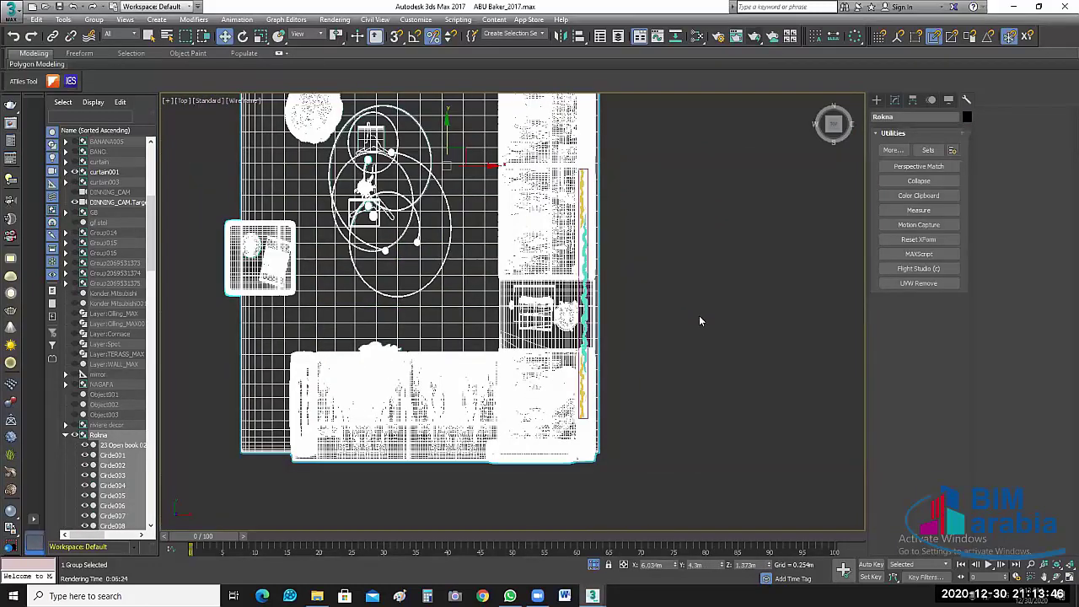
scroll(700, 317, down, 2)
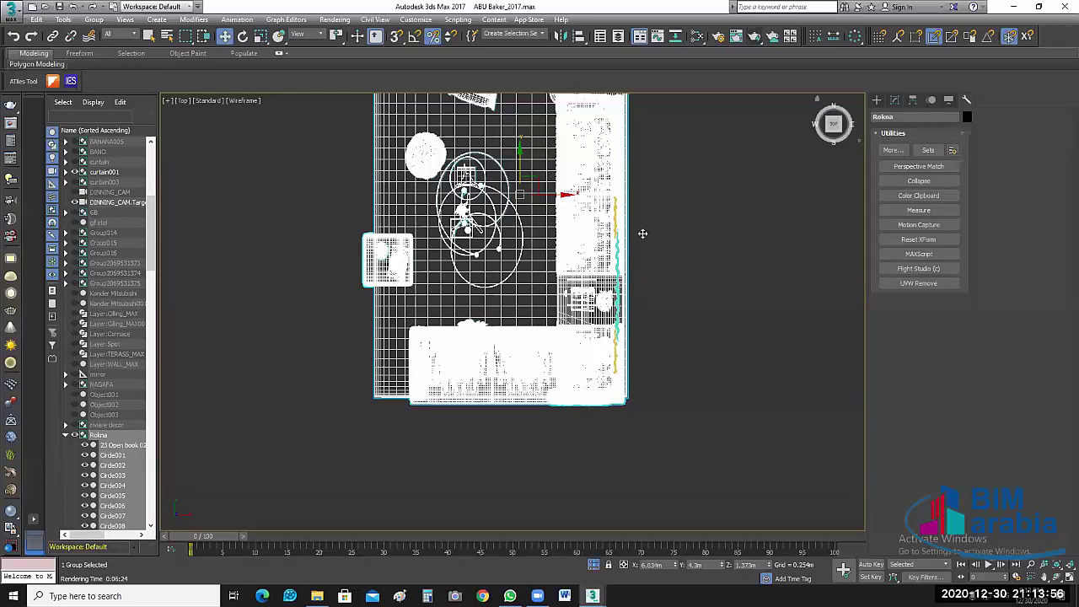
key(r)
key(r)
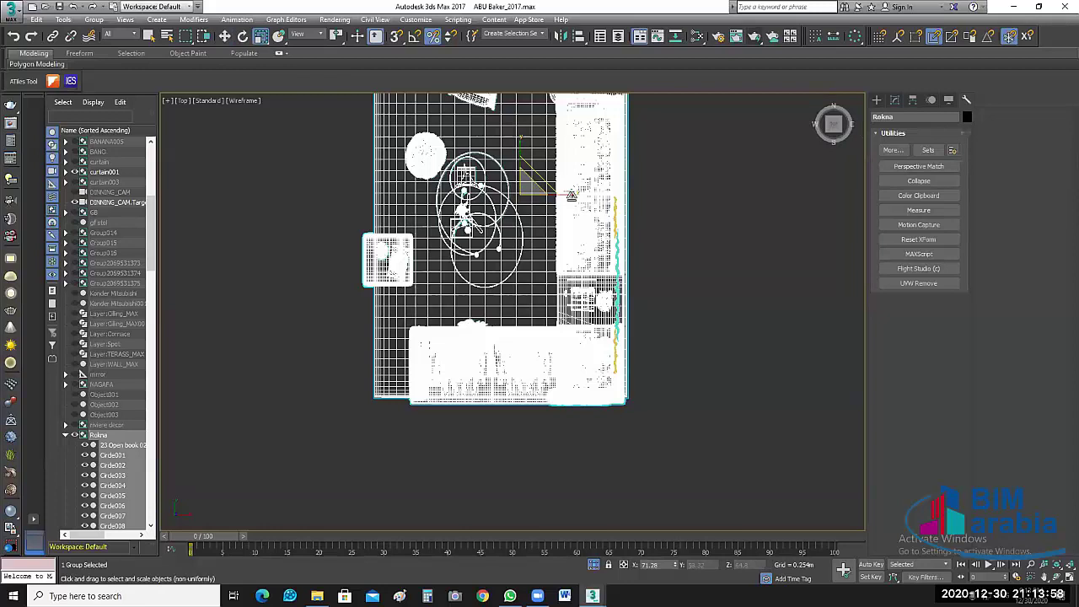
drag(570, 195, 544, 197)
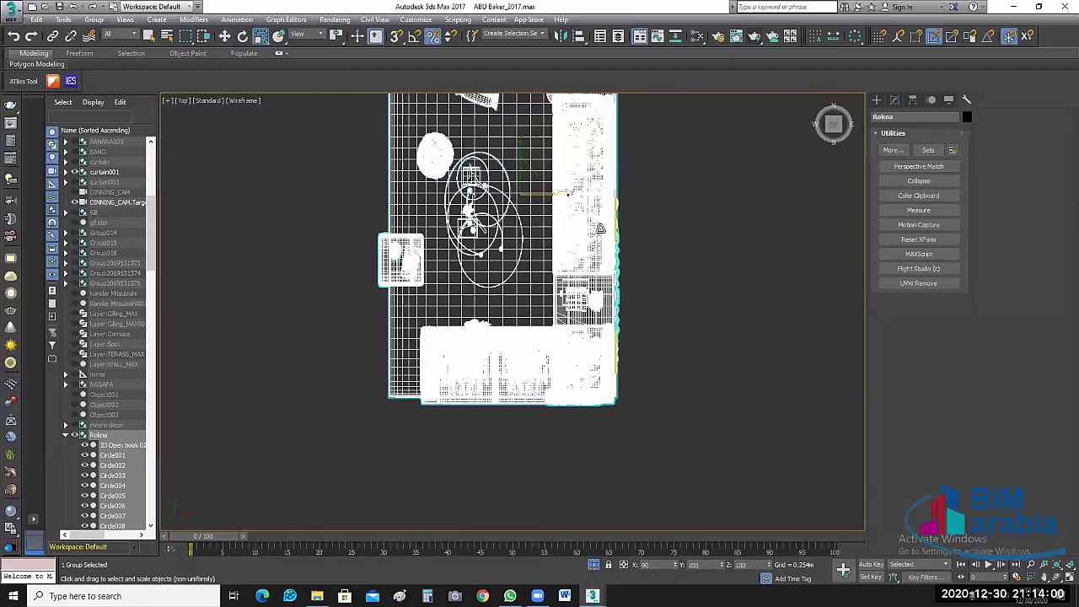
Step: Move the Rokna group slightly to the left
click(226, 36)
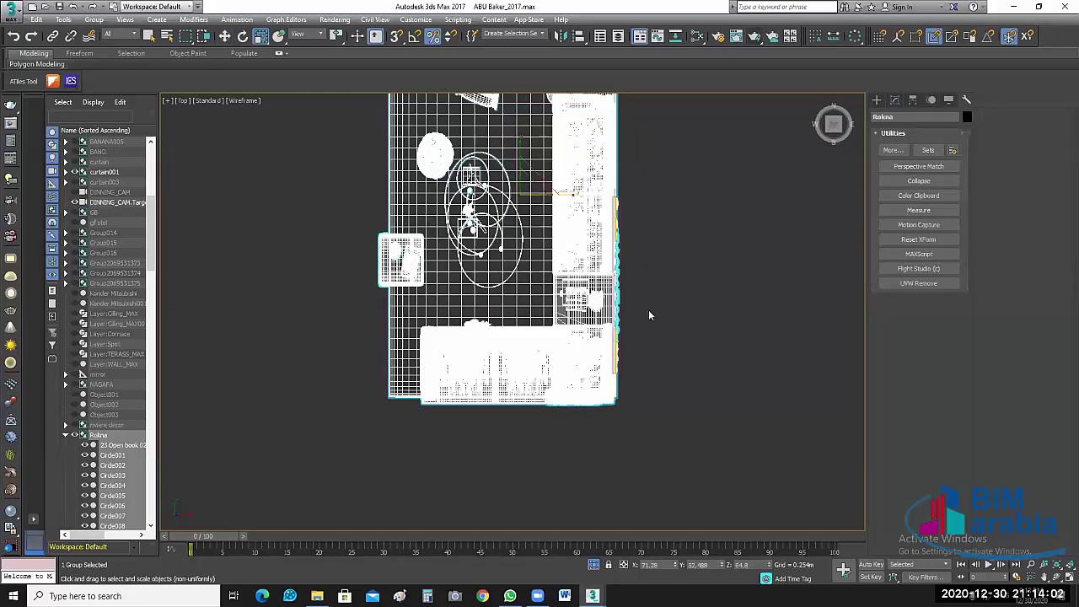
scroll(529, 163, up, 2)
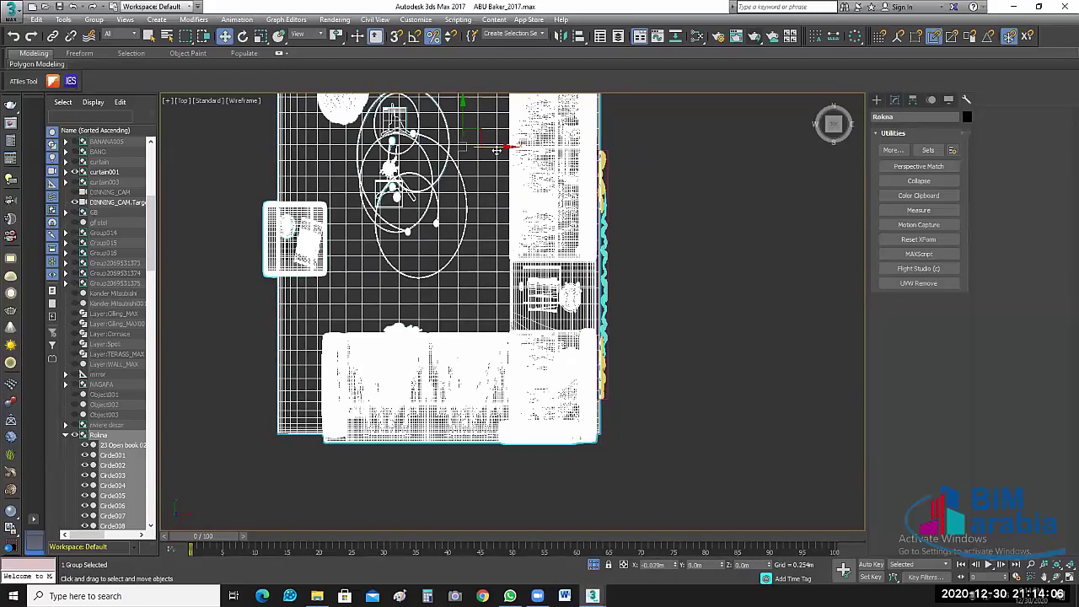
drag(497, 150, 496, 169)
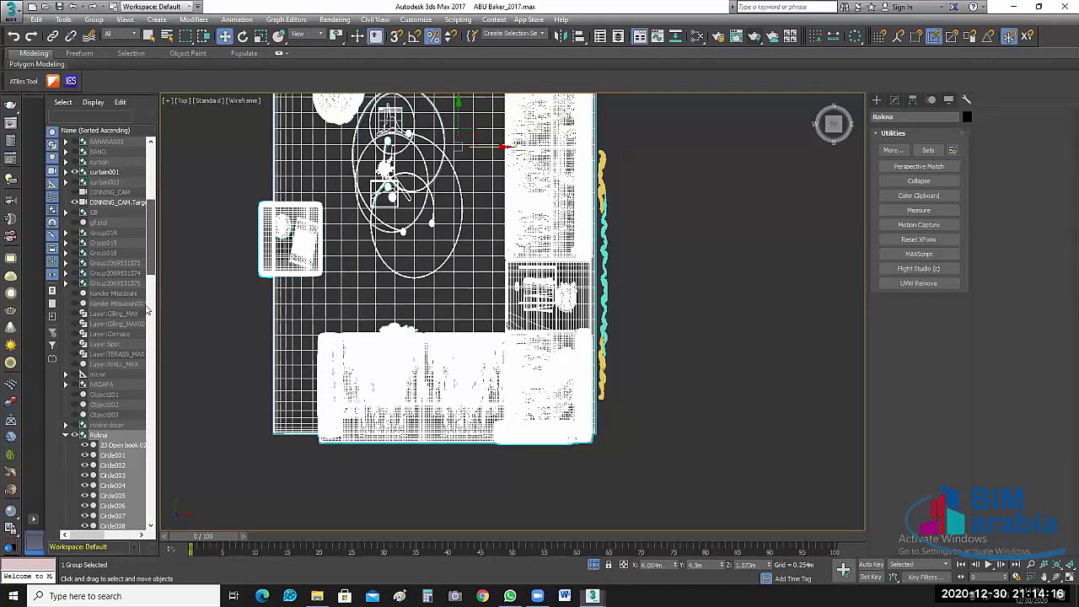
scroll(147, 310, down, 2)
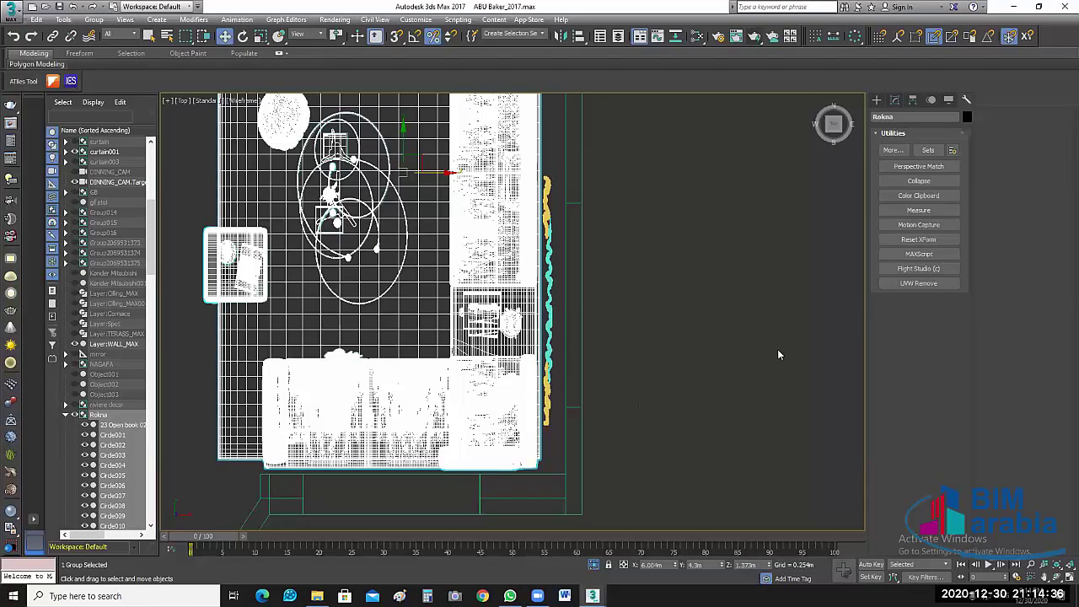
Step: Select the WIN001 window near the curtain wall and fireplace
scroll(698, 287, up, 3)
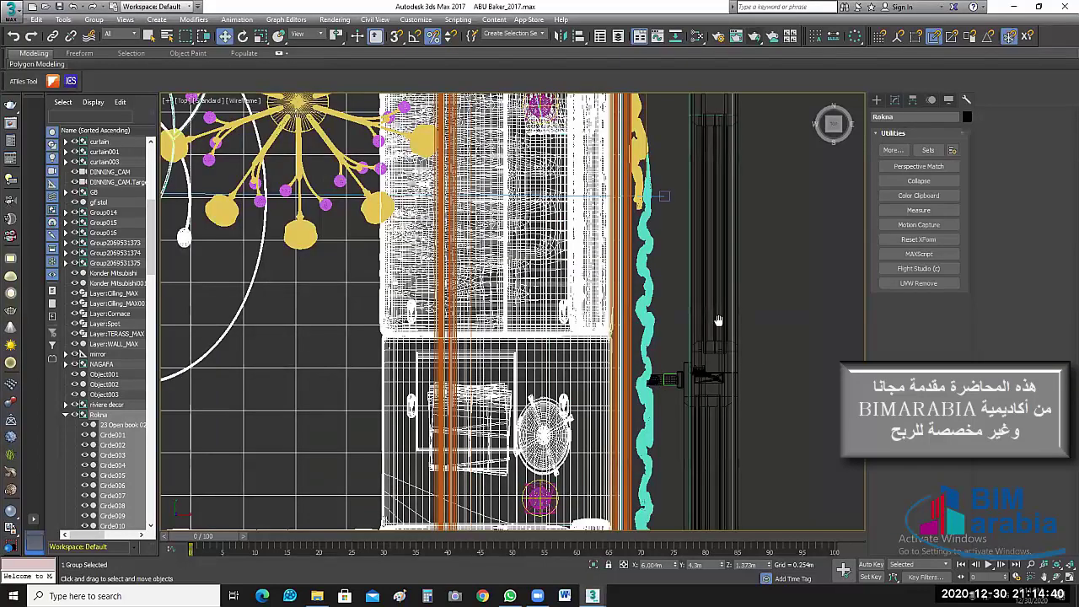
scroll(718, 322, down, 3)
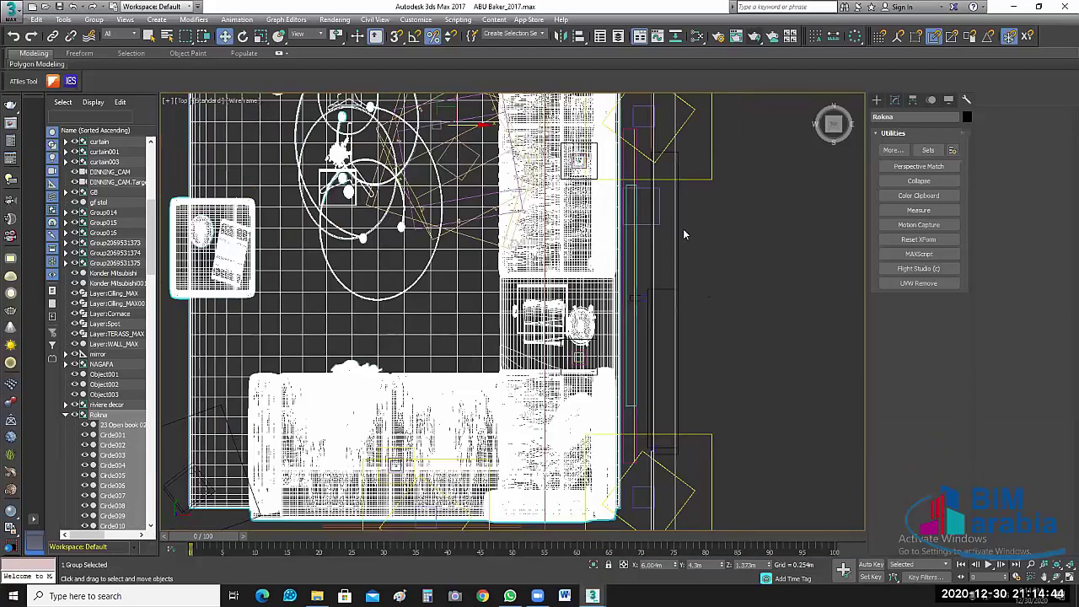
middle_drag(634, 249, 613, 263)
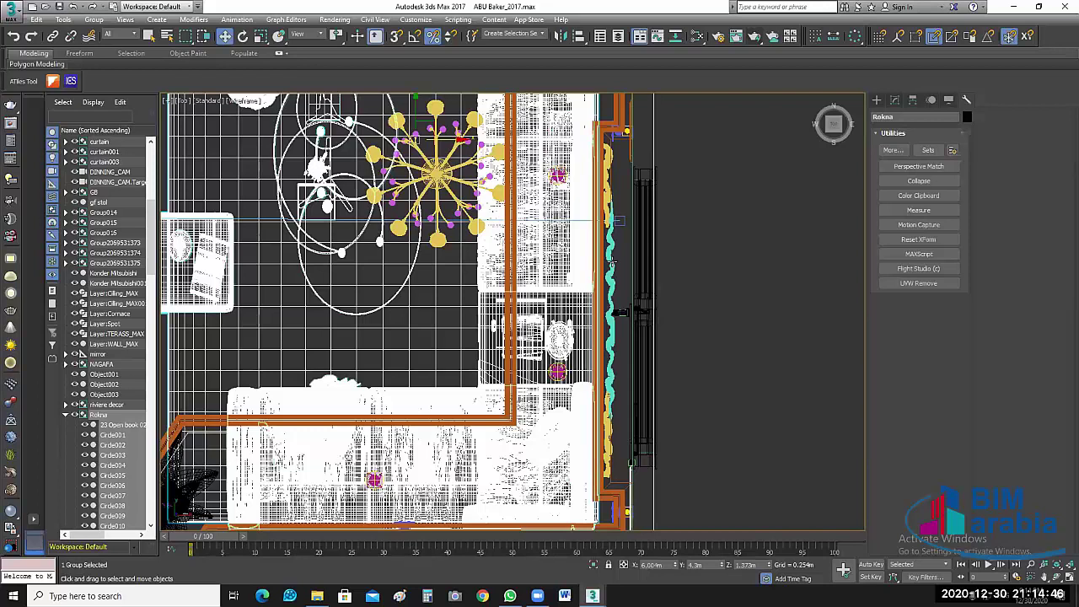
scroll(714, 287, up, 5)
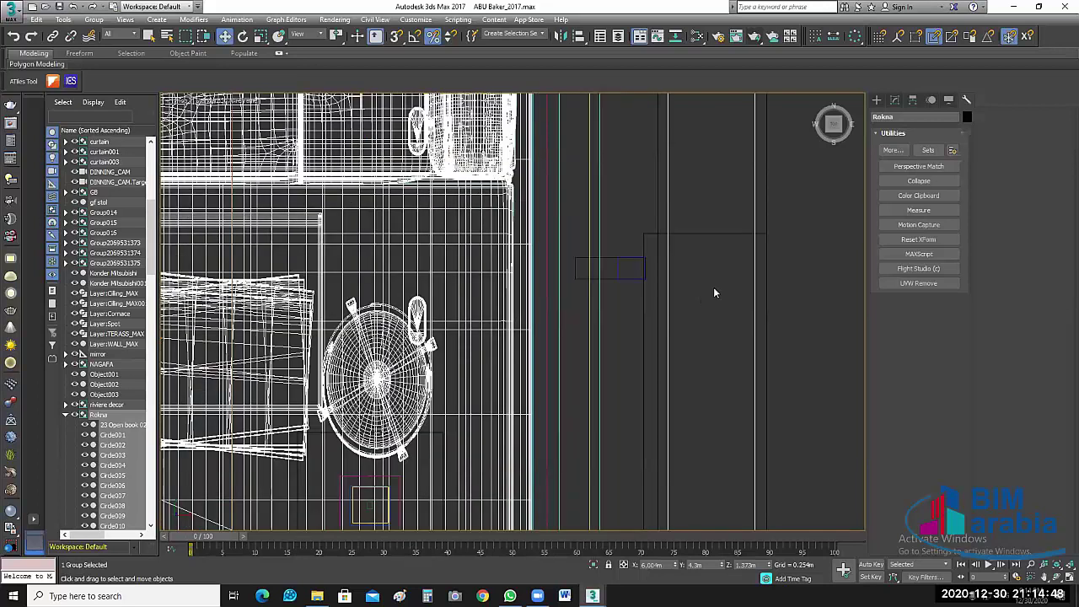
click(762, 291)
scroll(762, 291, down, 5)
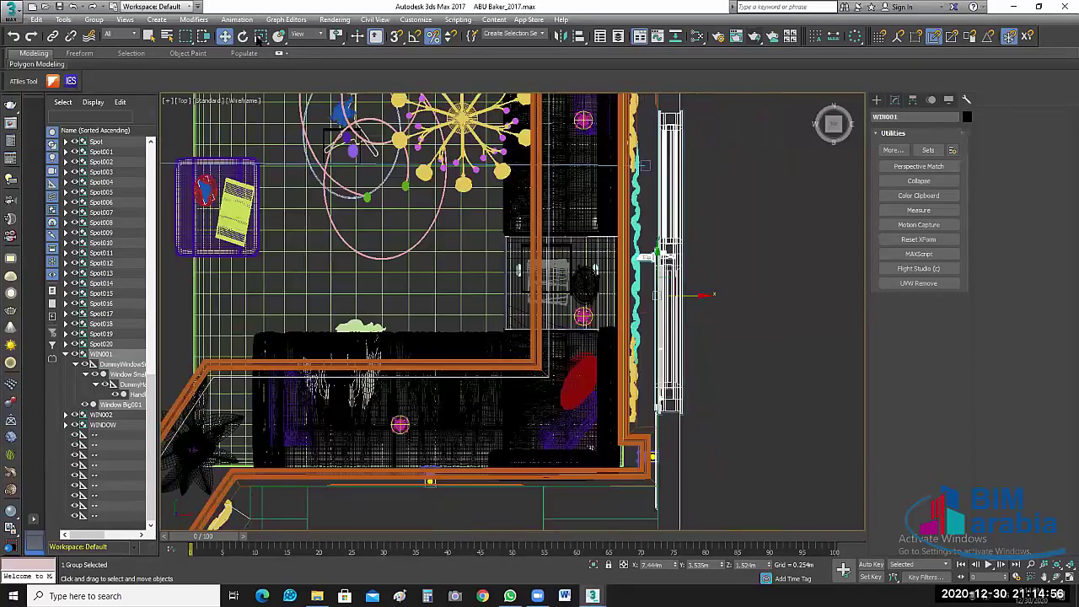
middle_drag(730, 292, 675, 268)
scroll(656, 331, up, 3)
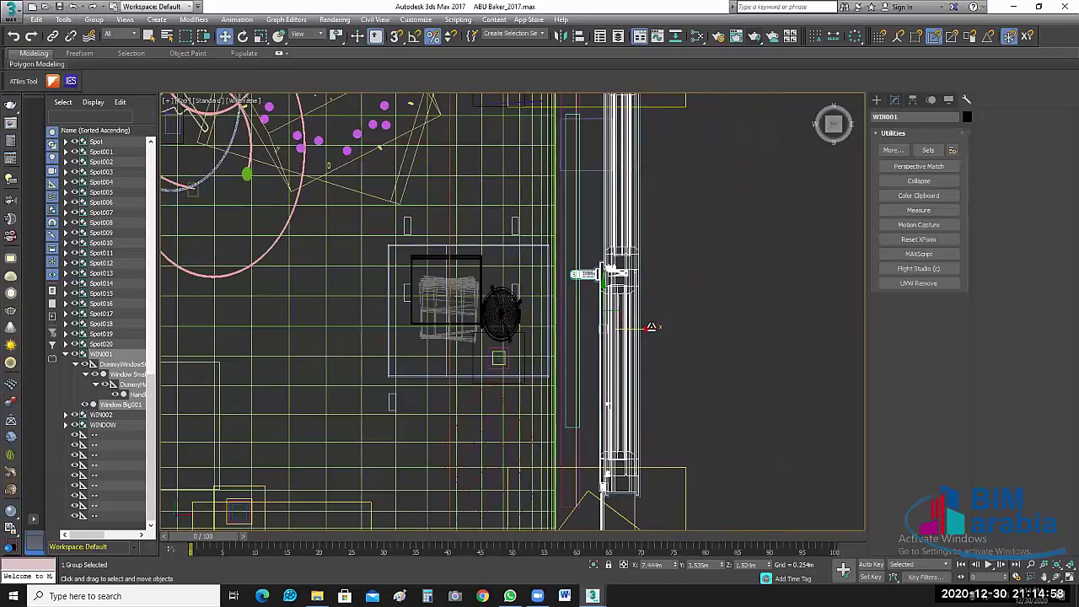
Step: Scale WIN001 non-uniformly to about 83/80/78% and nudge it into place
key(r)
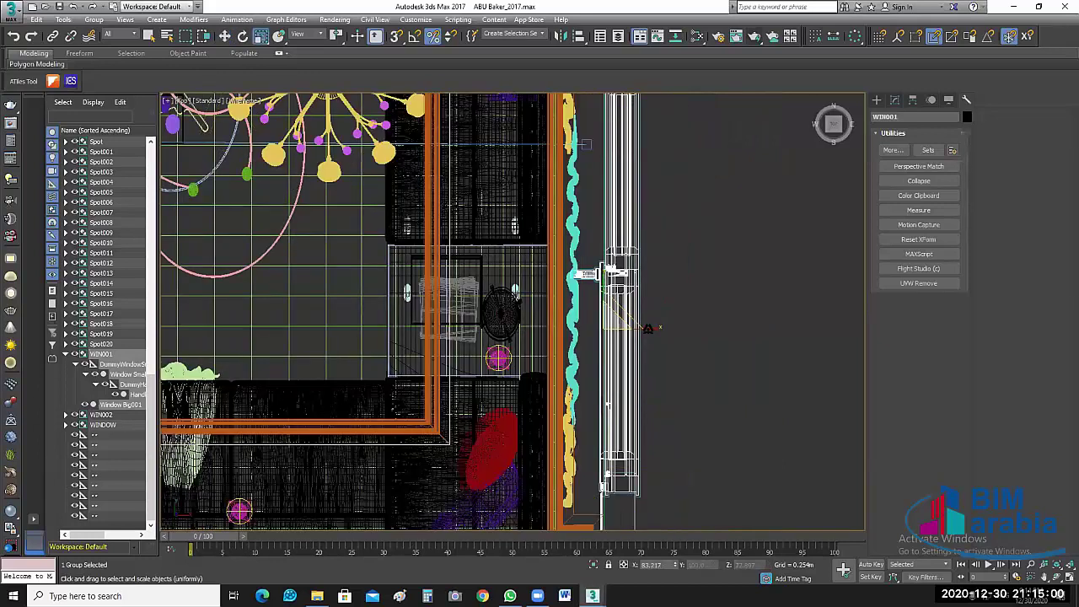
drag(673, 336, 664, 327)
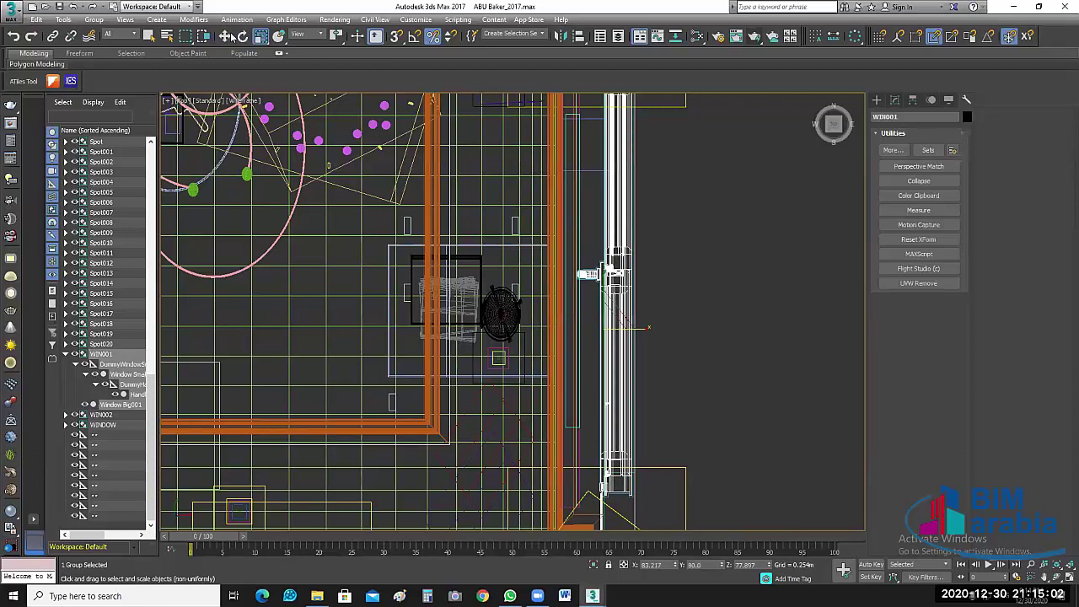
key(w)
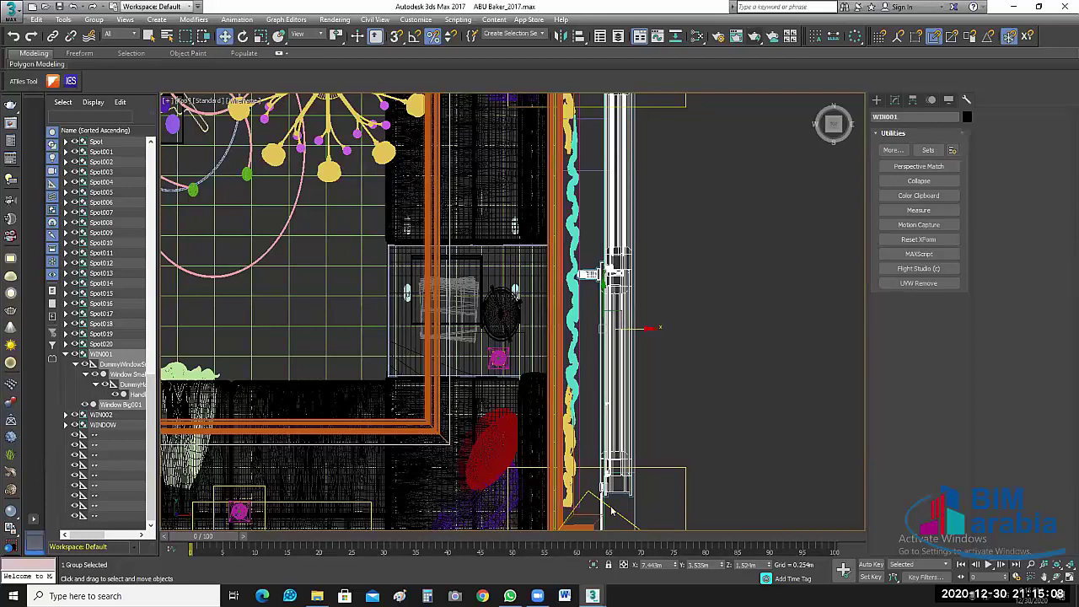
drag(584, 388, 576, 342)
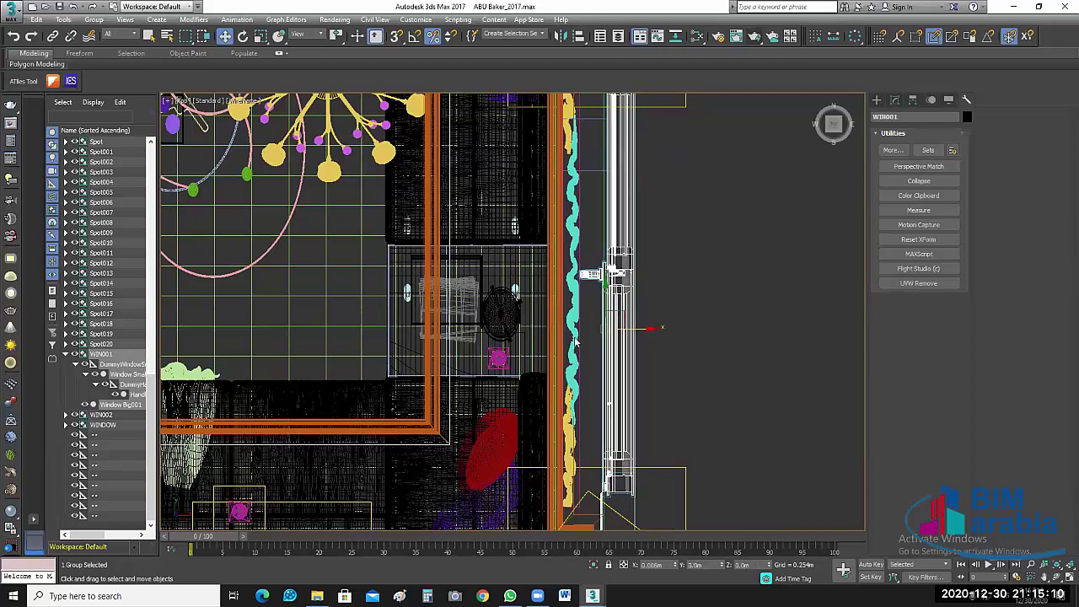
key(z)
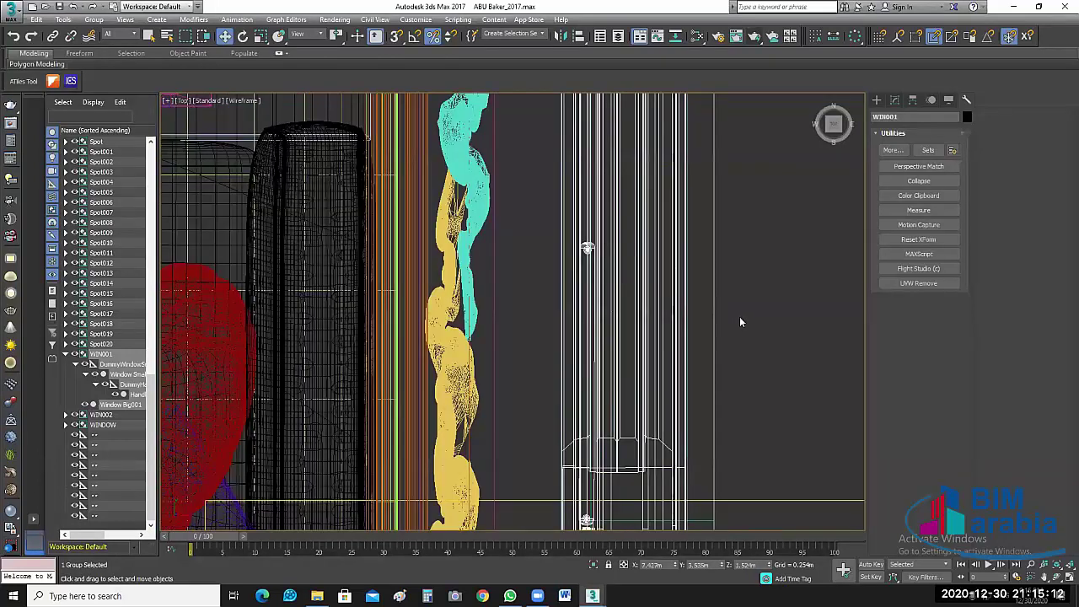
scroll(739, 318, down, 3)
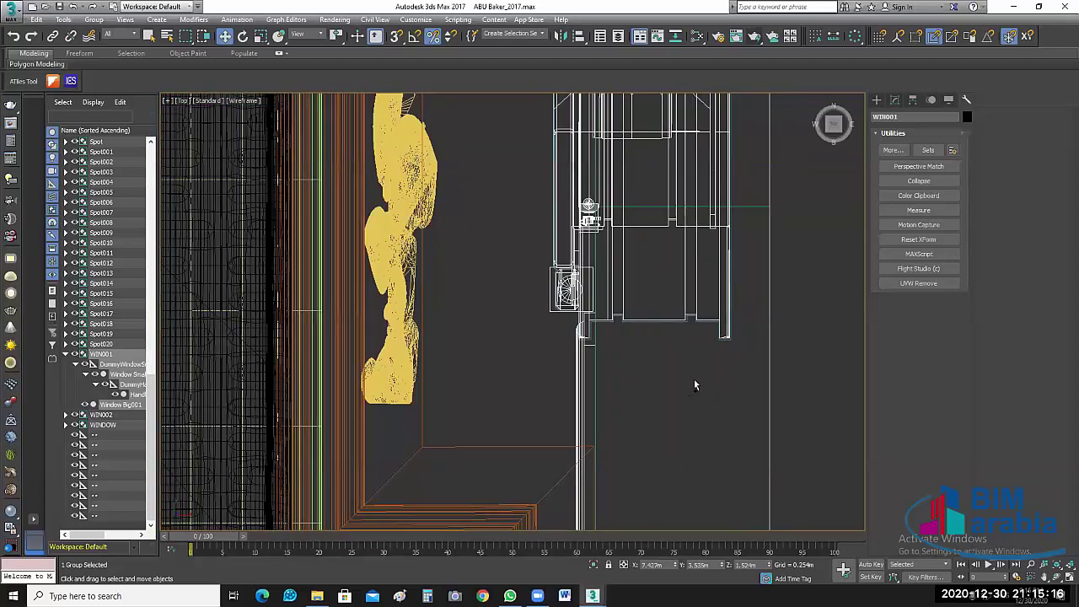
scroll(694, 381, down, 2)
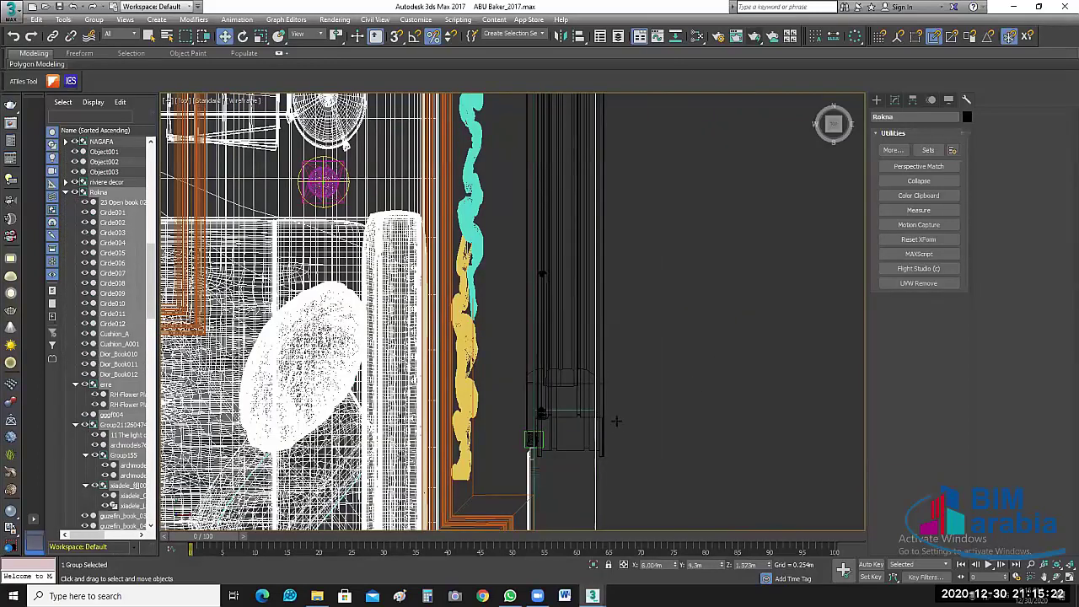
scroll(697, 380, down, 3)
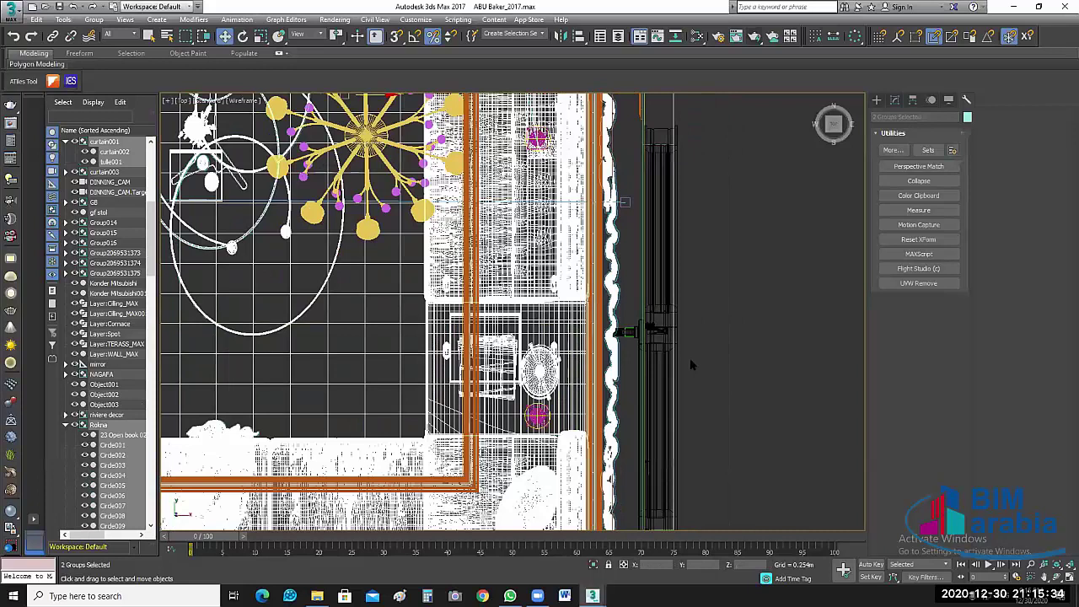
Step: Select the Rokna group, zoom to it, and restore the four-viewport layout
click(690, 364)
key(z)
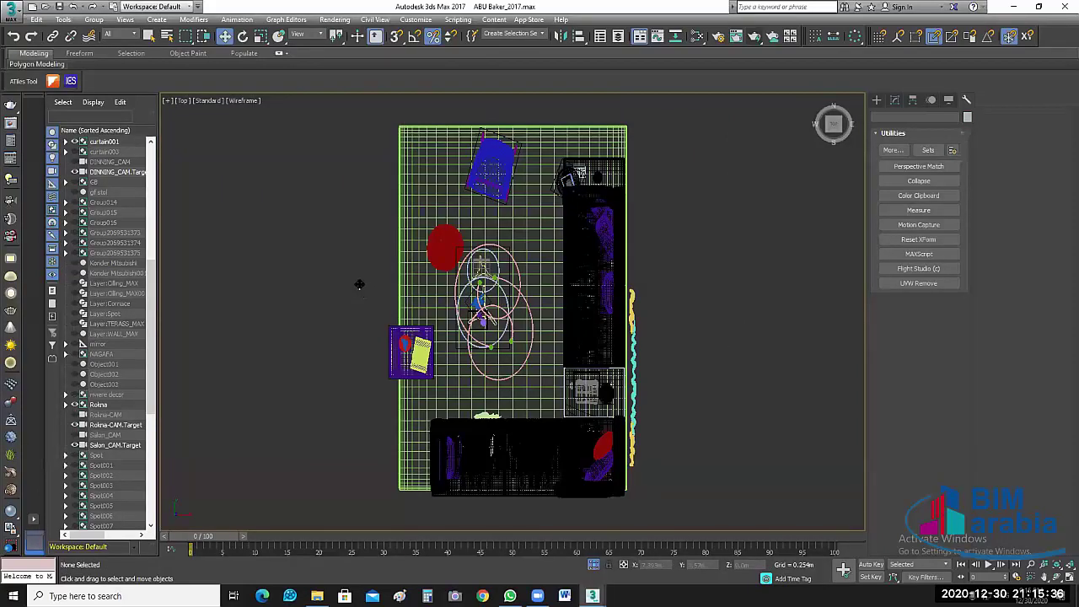
scroll(394, 311, up, 5)
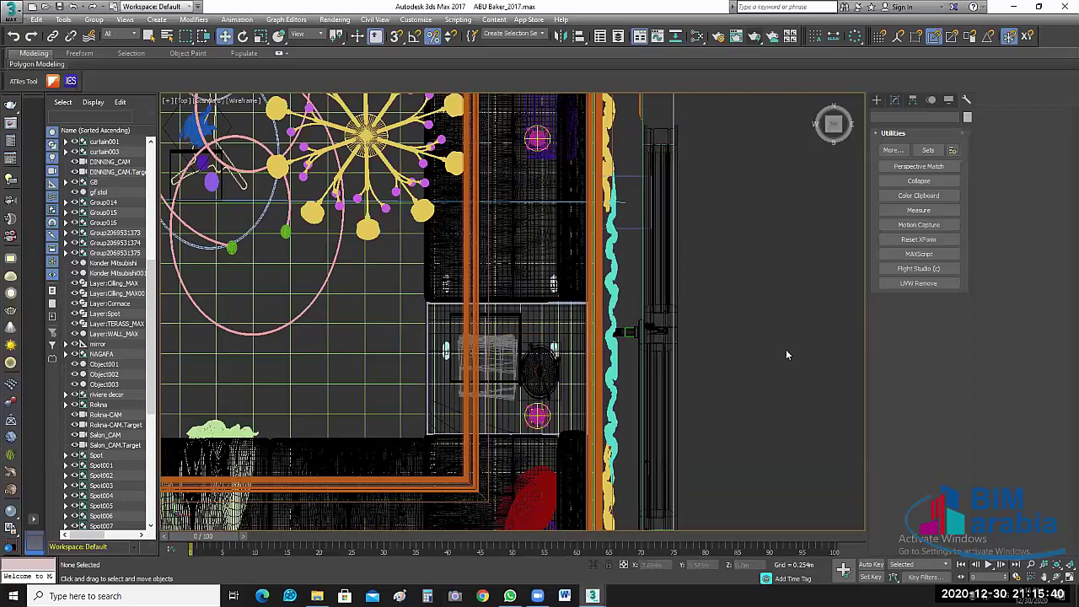
middle_drag(786, 349, 811, 366)
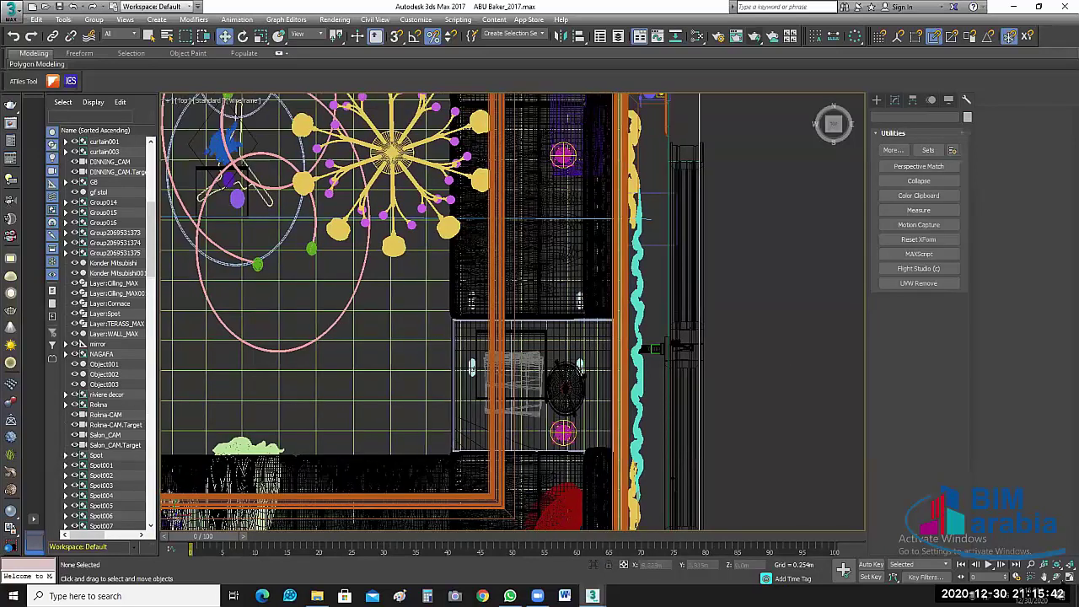
click(540, 253)
key(z)
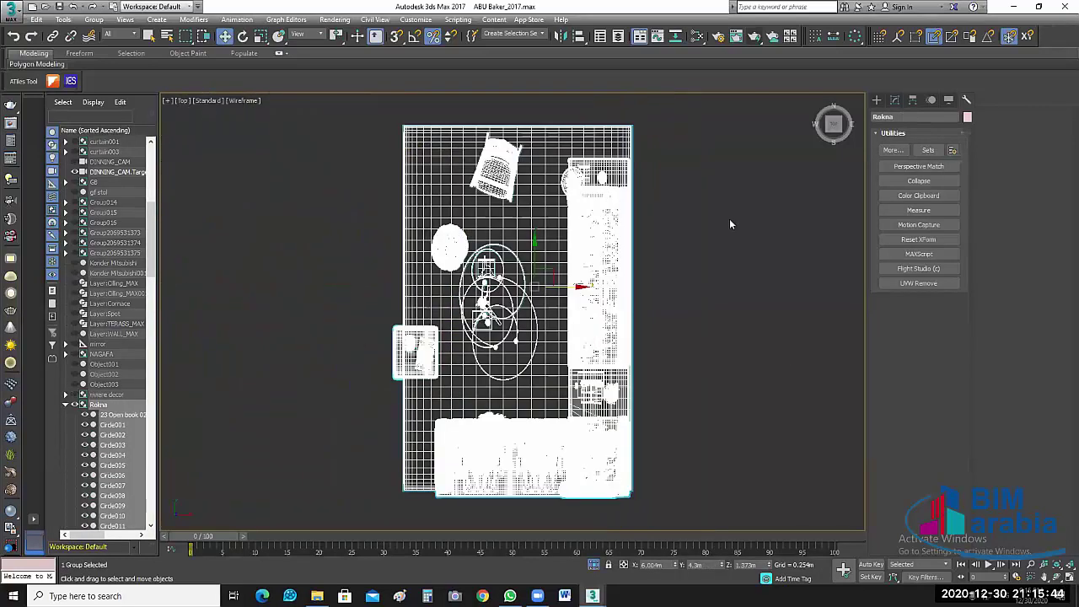
key(alt+w)
key(z)
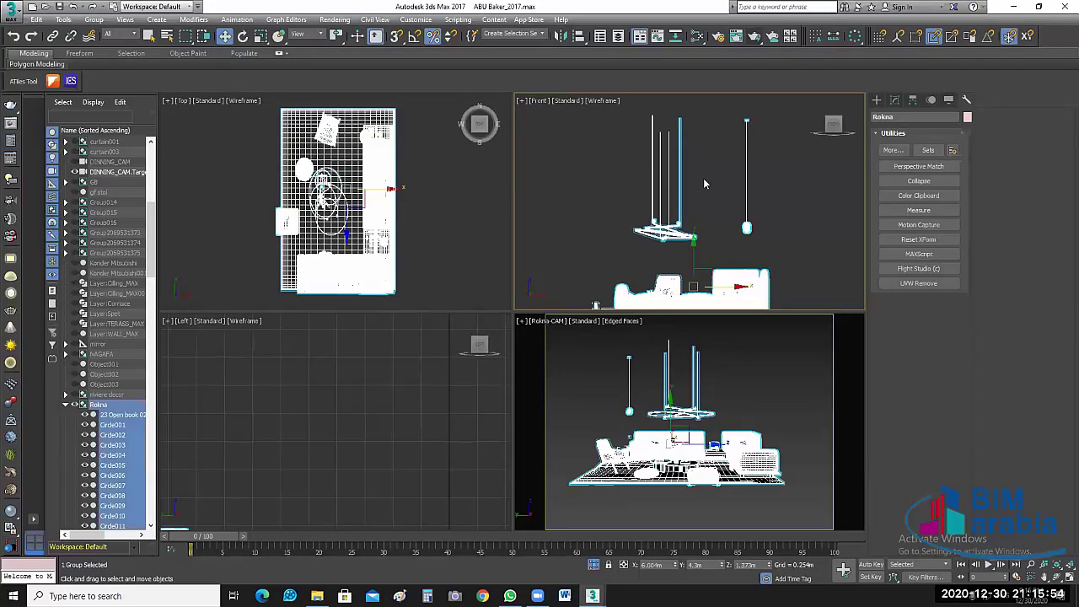
Step: Unhide the Ciling_MAX000 layer and open the Rokna group
click(74, 293)
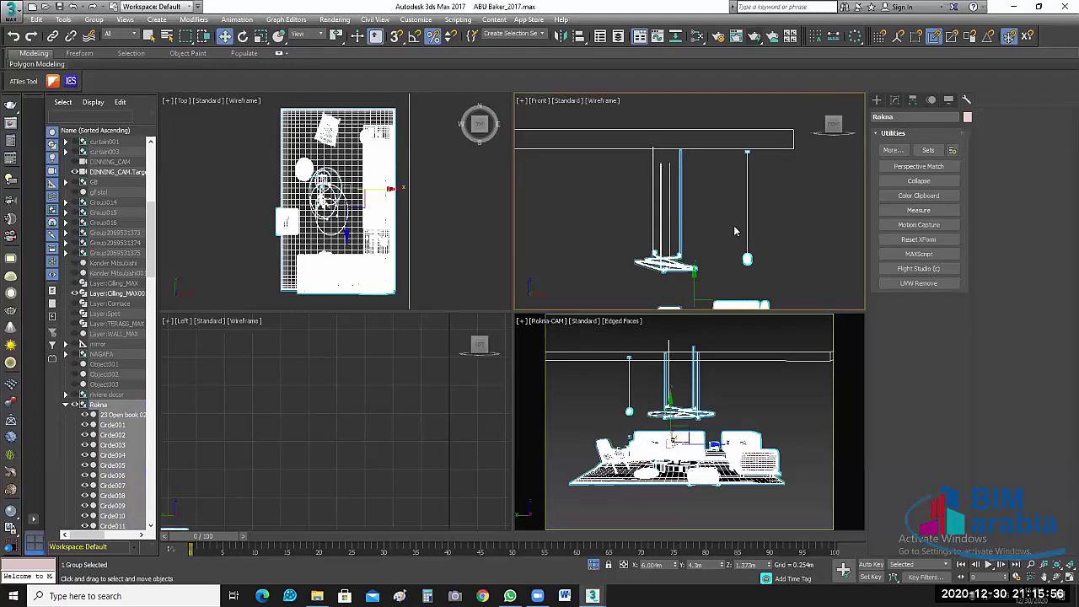
middle_drag(683, 218, 675, 158)
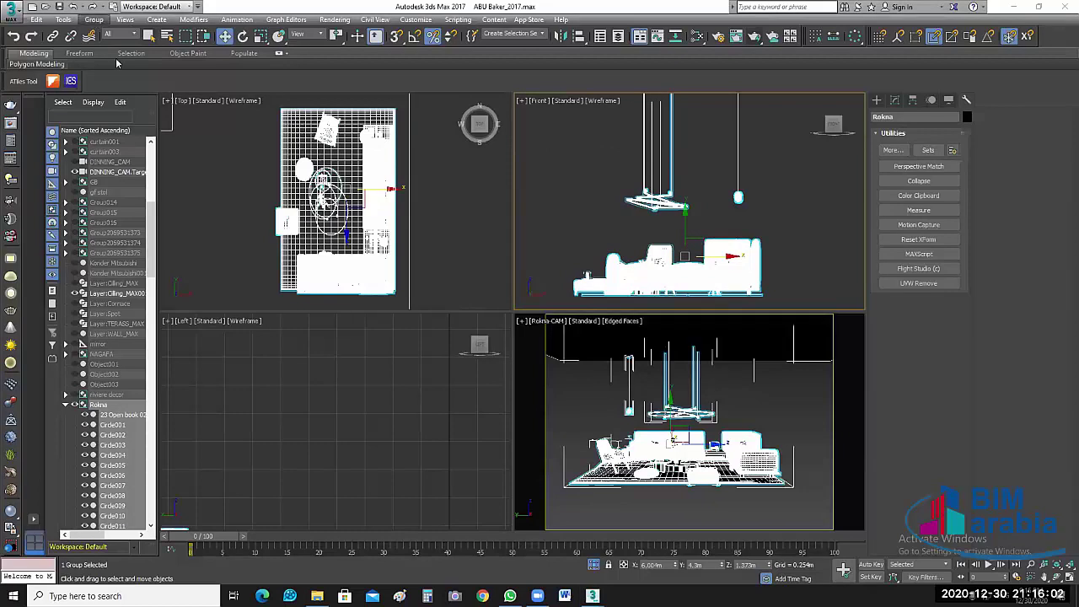
key(alt+g)
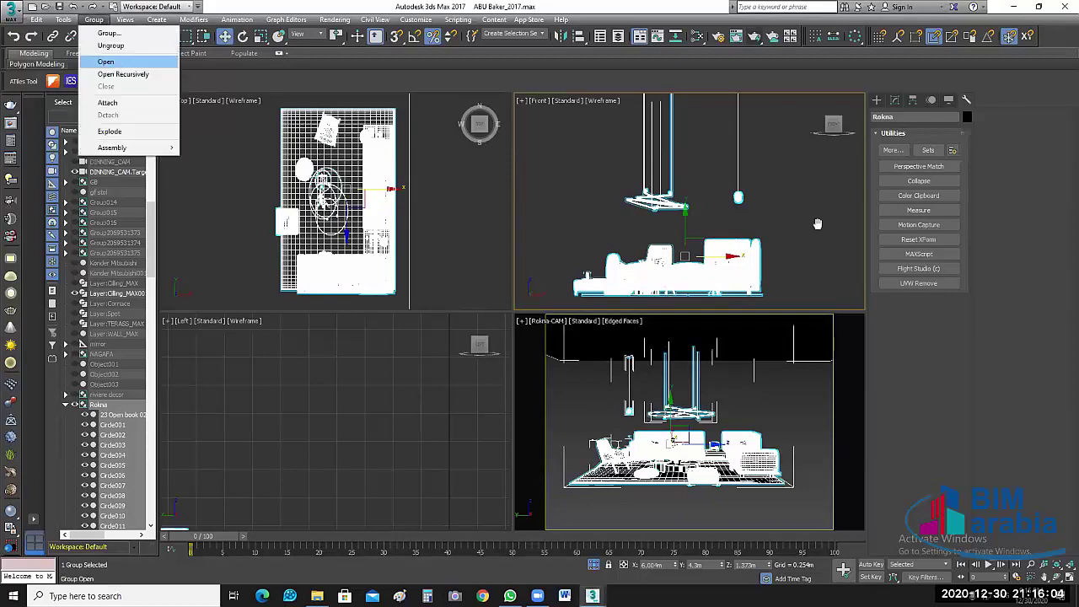
click(721, 249)
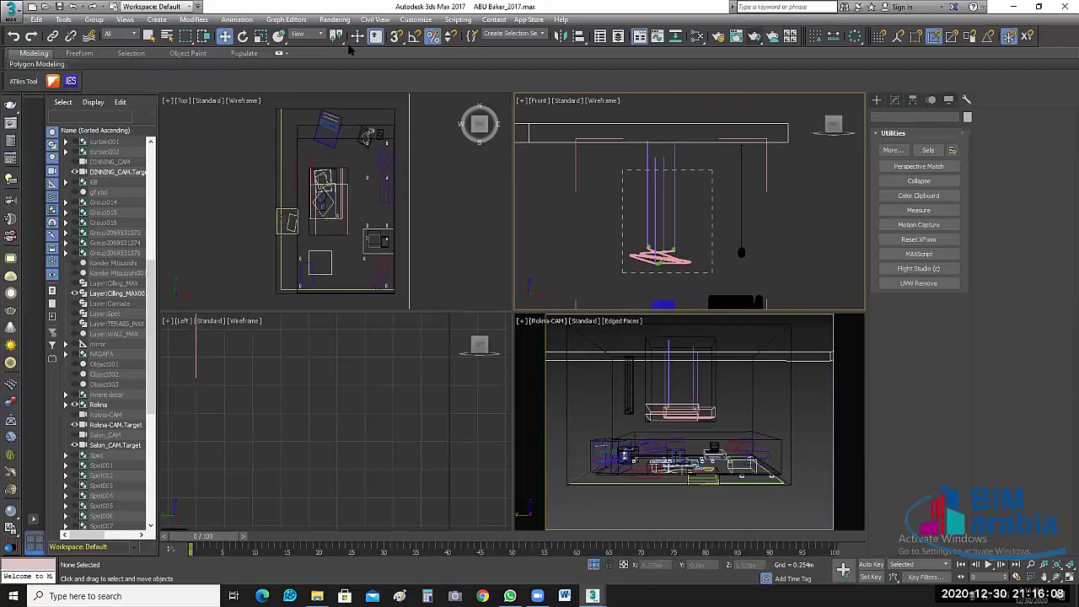
Step: Raise the lamp fixture group to about 2.2 m in the Front view
click(651, 198)
key(r)
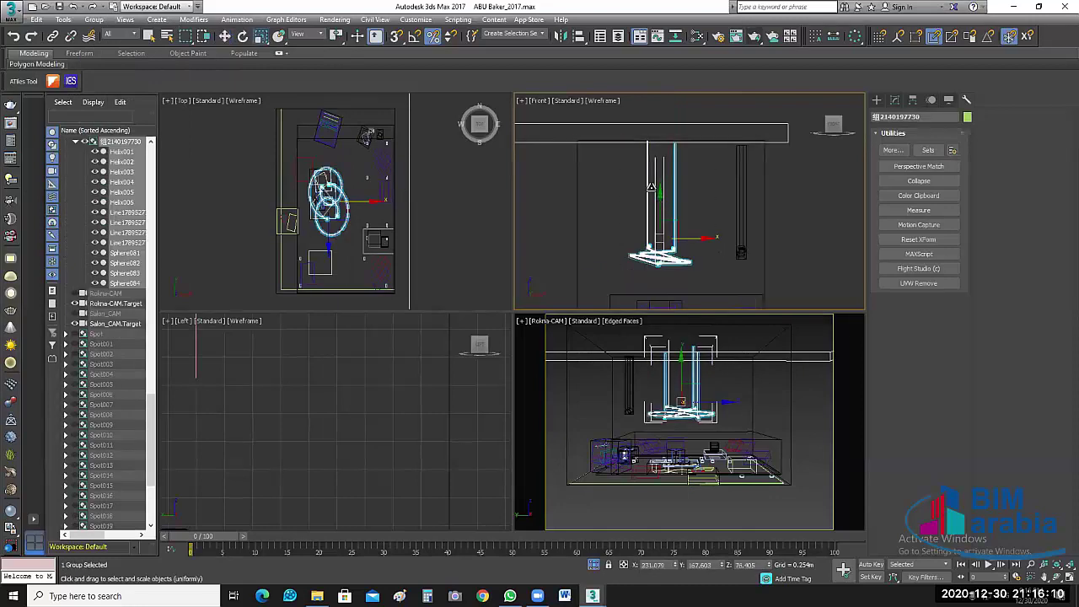
key(w)
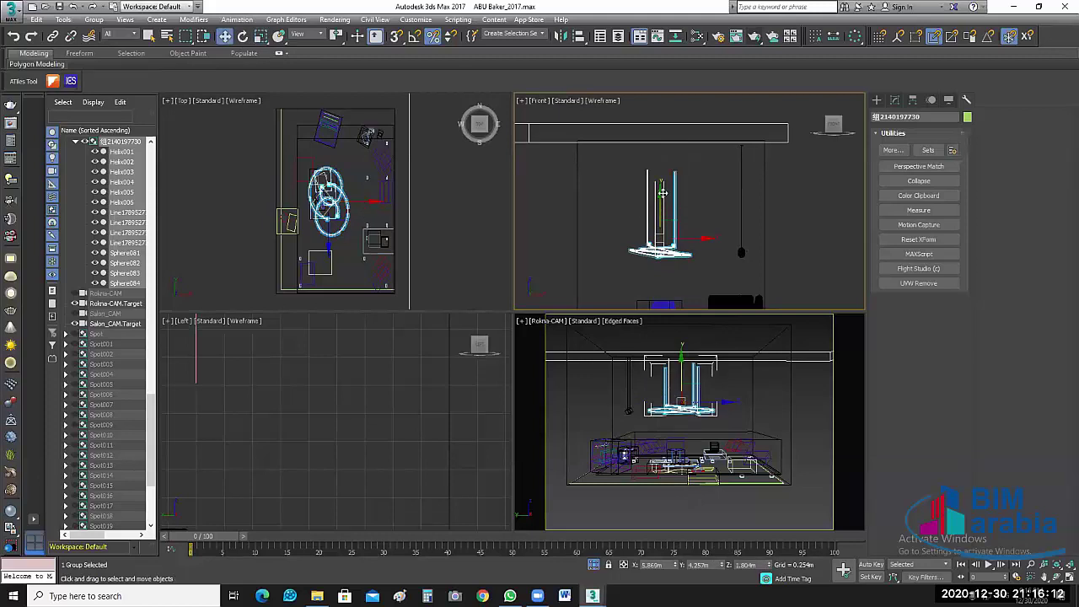
drag(663, 193, 664, 178)
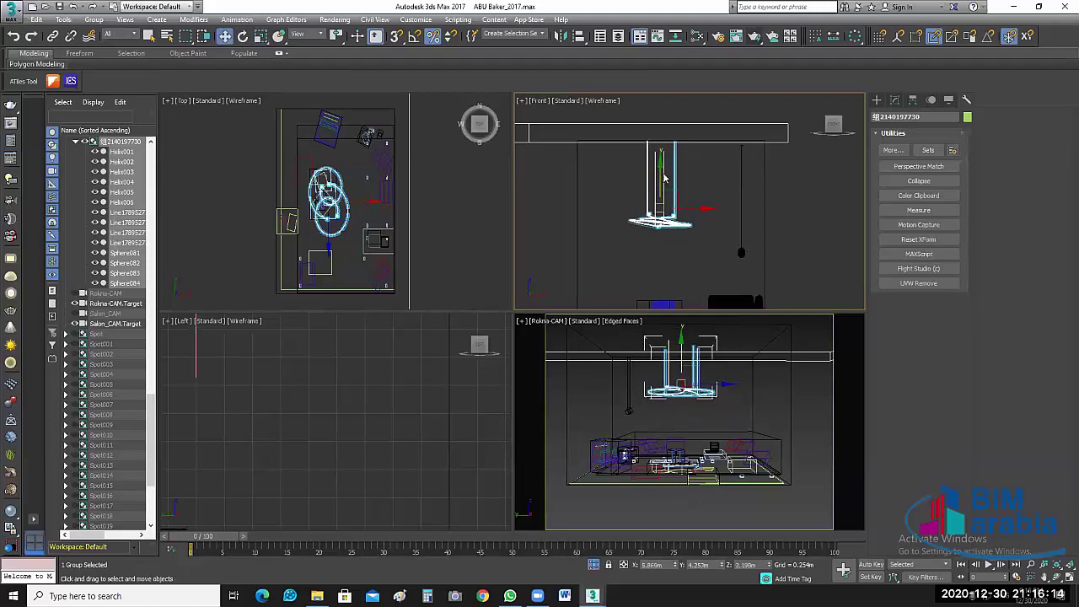
middle_drag(773, 171, 791, 240)
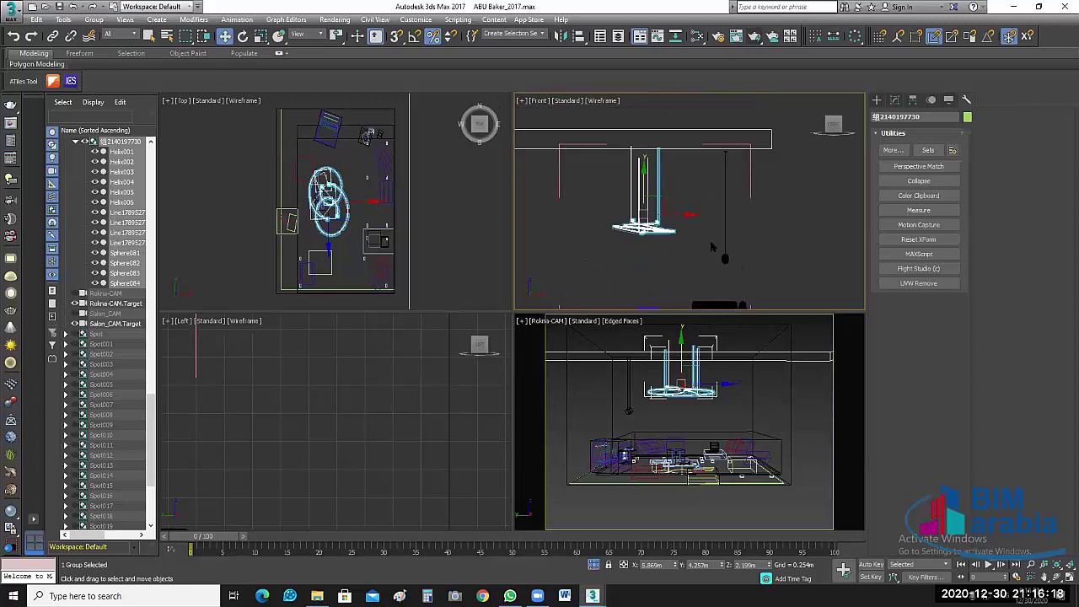
click(796, 282)
click(726, 192)
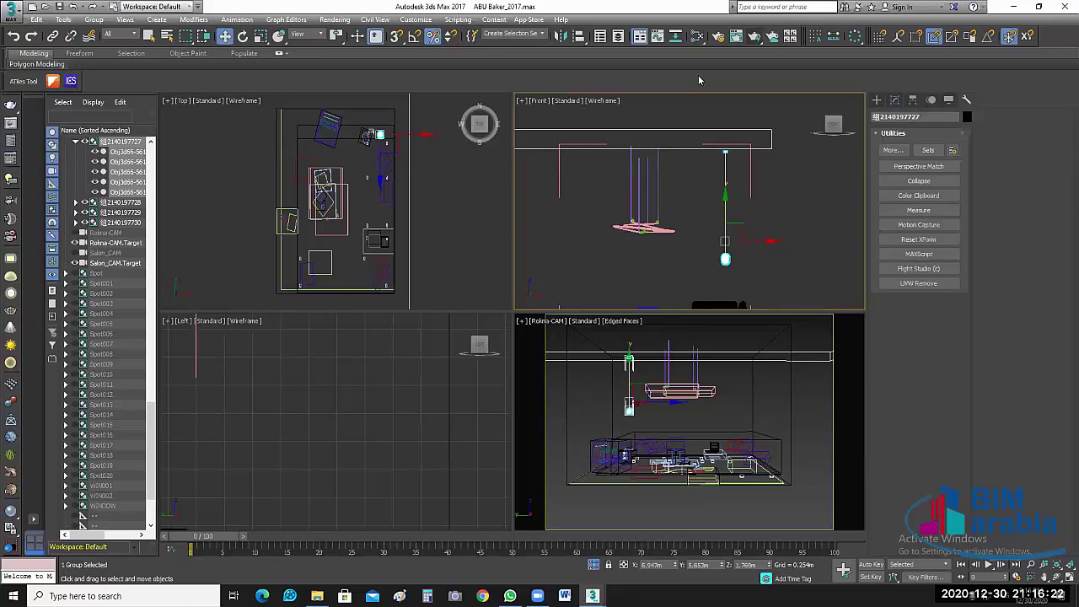
Step: Align the pendant lamp's Y maximum to the ceiling's minimum
key(z)
key(alt+a)
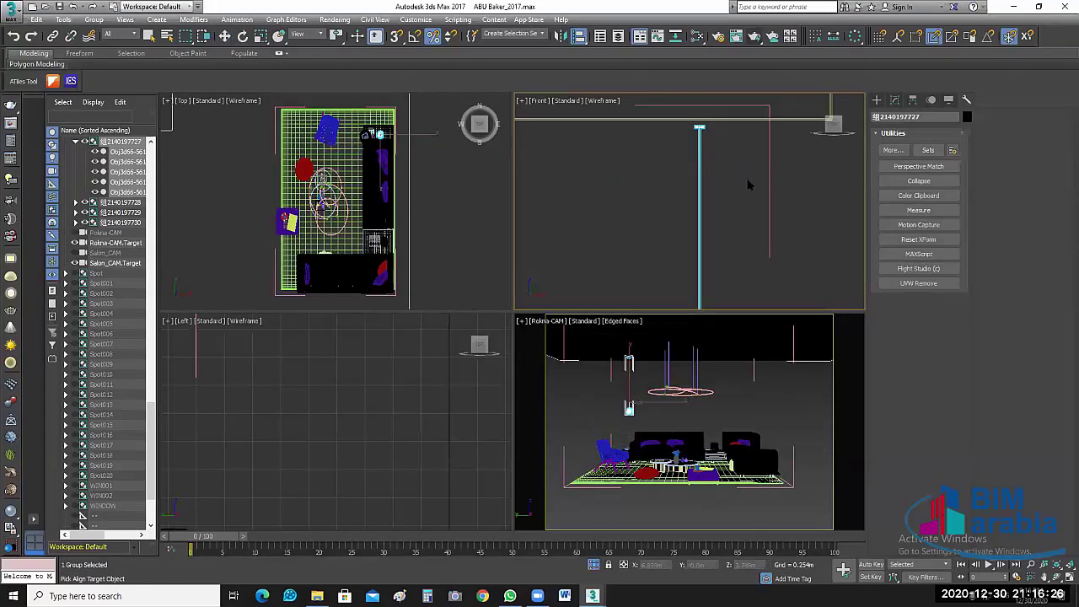
click(801, 120)
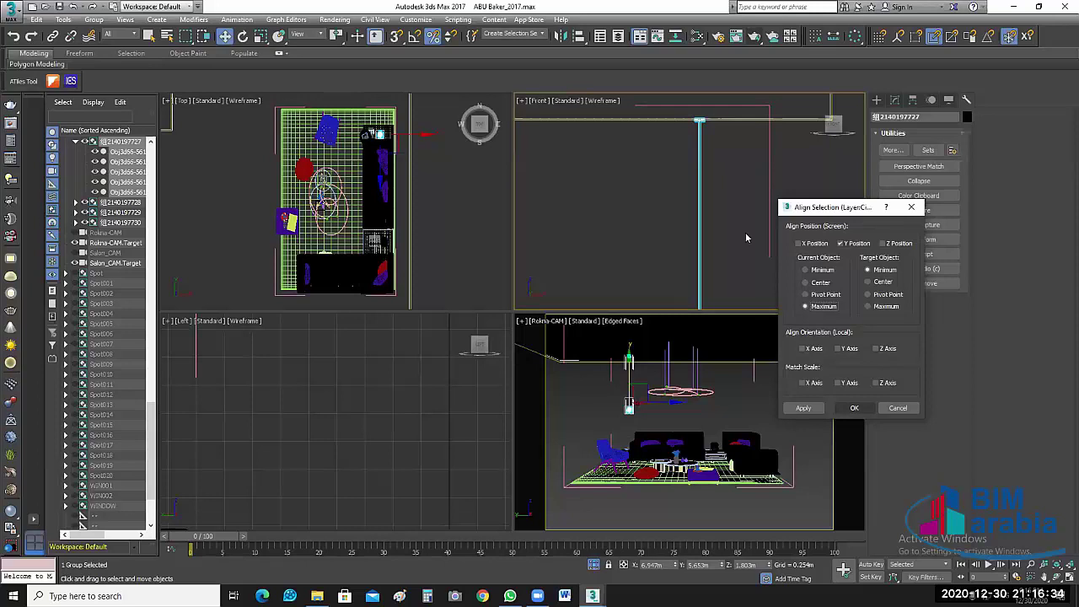
key(Return)
Step: Close the Rokna group again
middle_drag(764, 270, 736, 205)
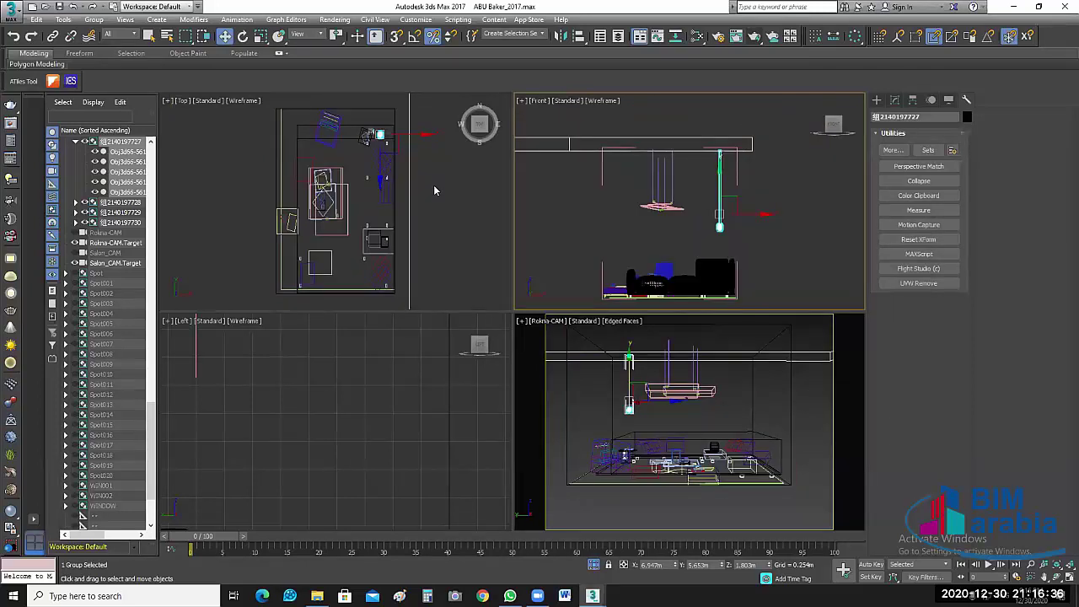
scroll(433, 191, up, 3)
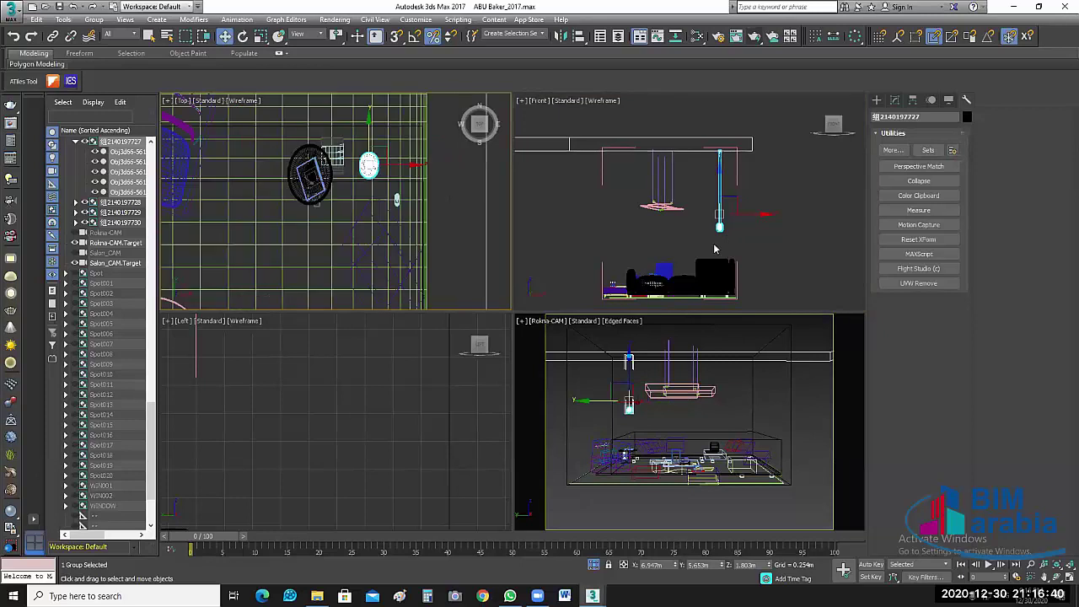
key(ctrl+shift+z)
key(ctrl+shift+z)
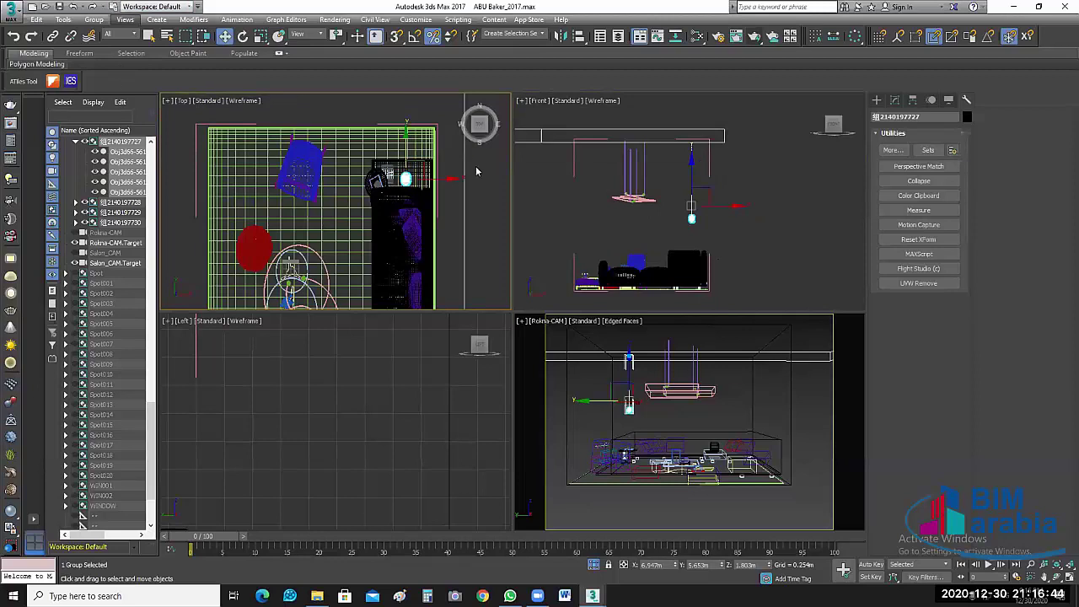
click(93, 20)
click(105, 86)
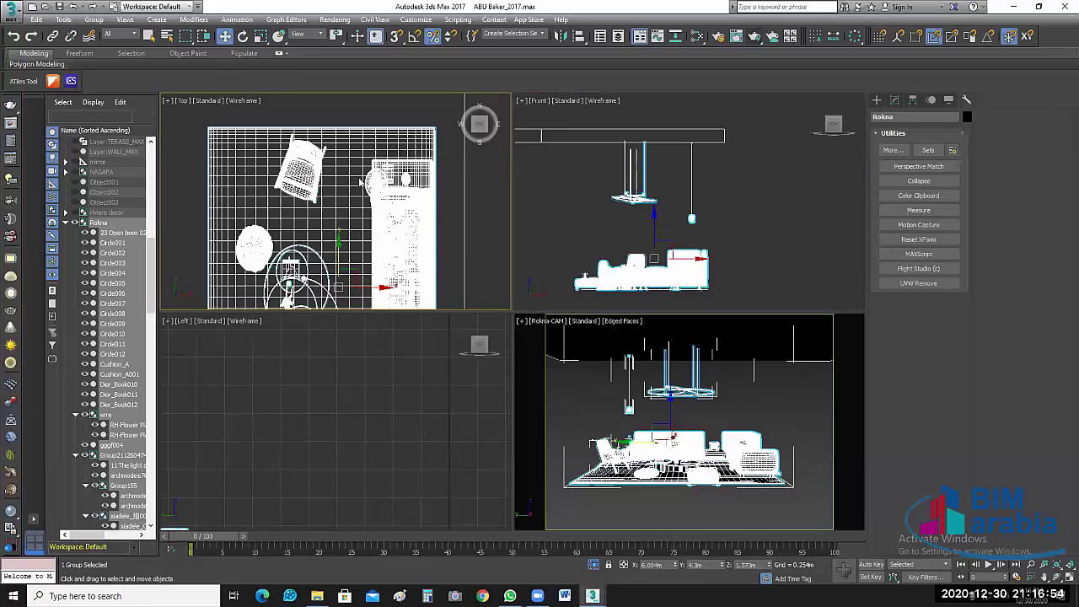
Step: End isolation and select curtain003 beside the window in the Top view
key(alt+q)
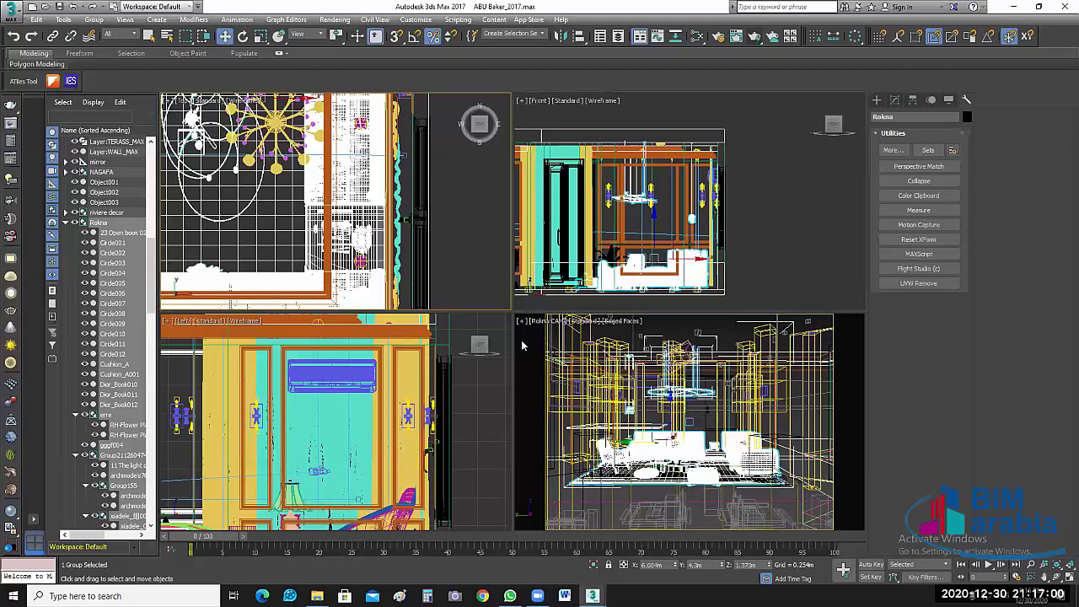
scroll(299, 237, up, 5)
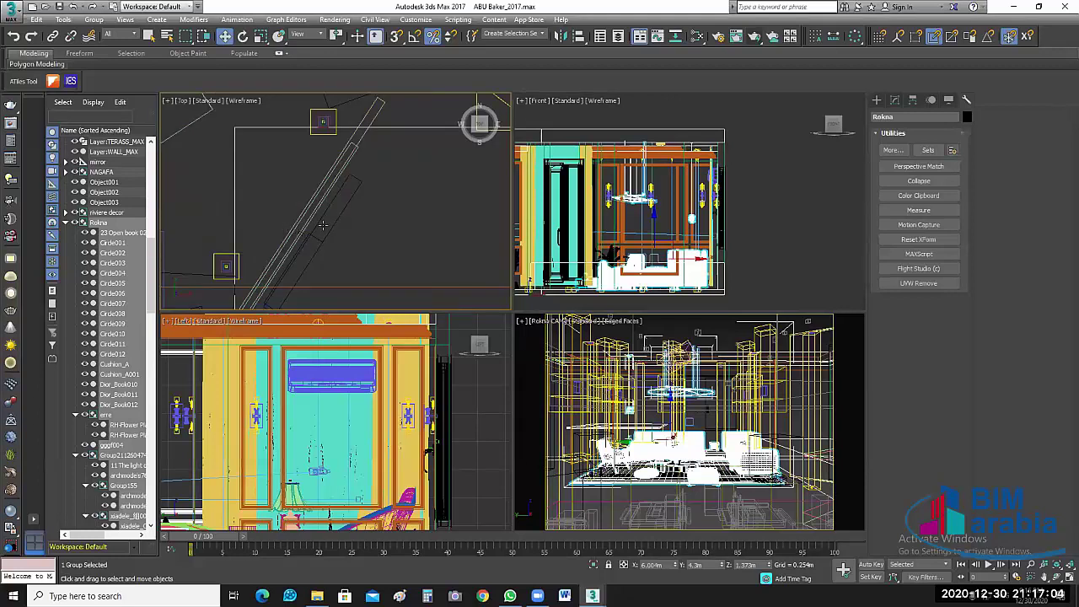
click(321, 226)
Step: Zoom the Front view to the window and select both curtain groups
scroll(472, 203, down, 3)
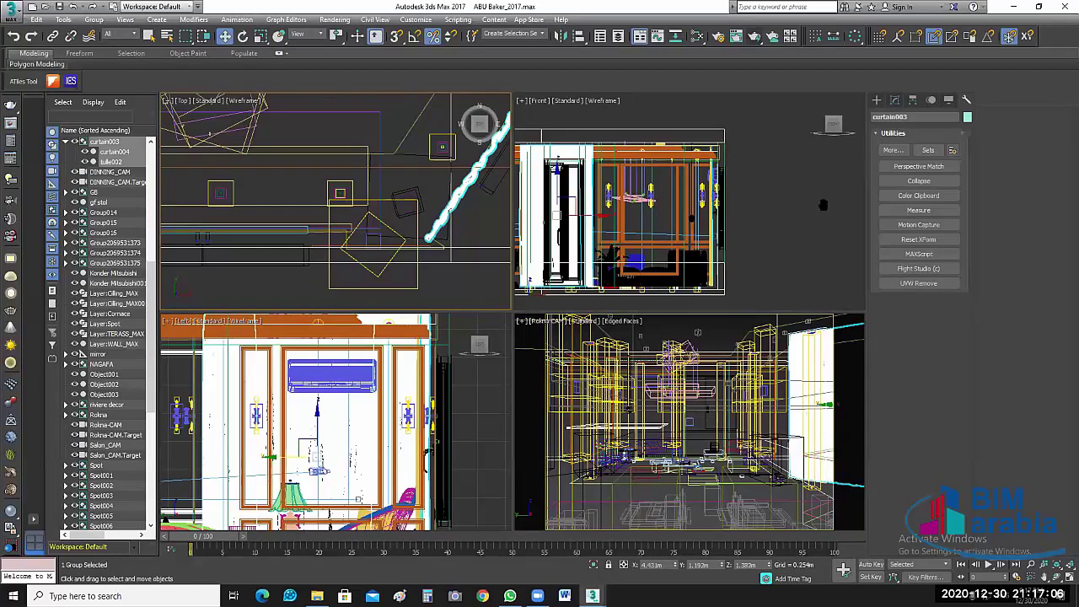
middle_drag(678, 136, 744, 137)
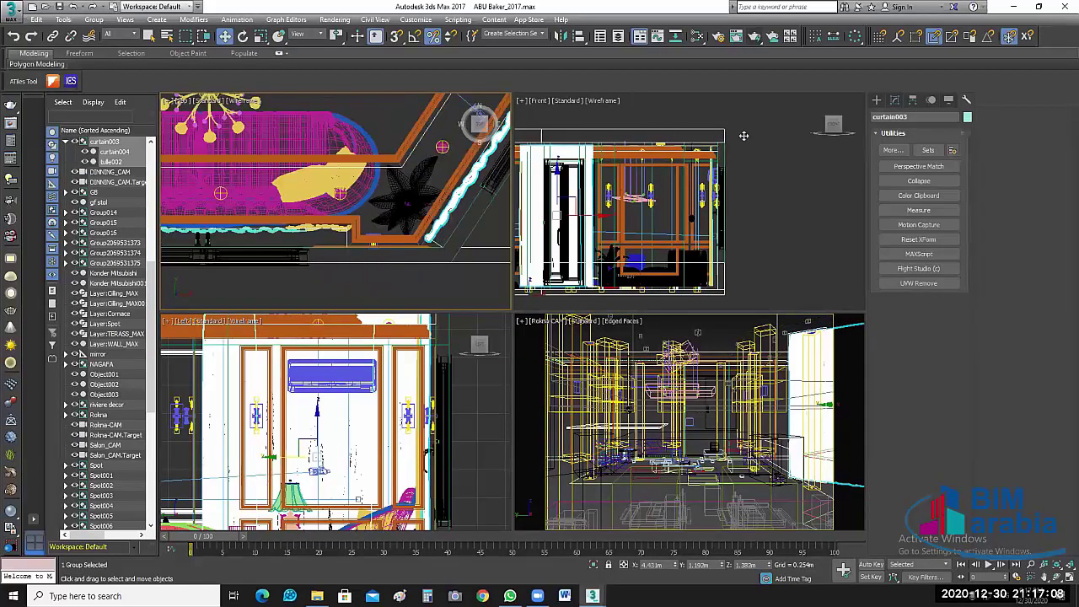
scroll(768, 142, up, 2)
scroll(722, 165, up, 2)
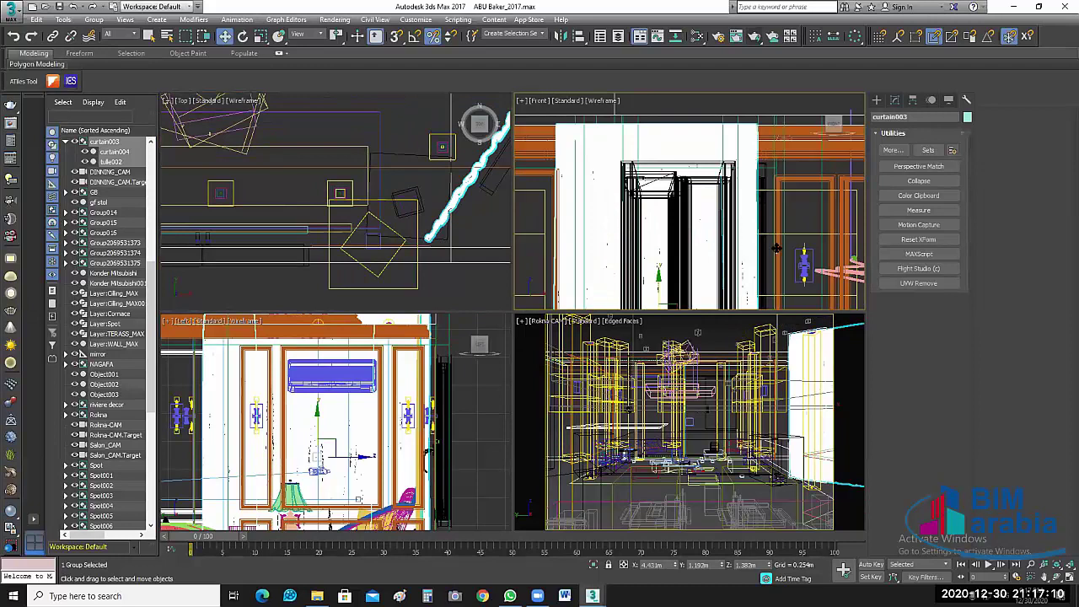
scroll(733, 126, up, 3)
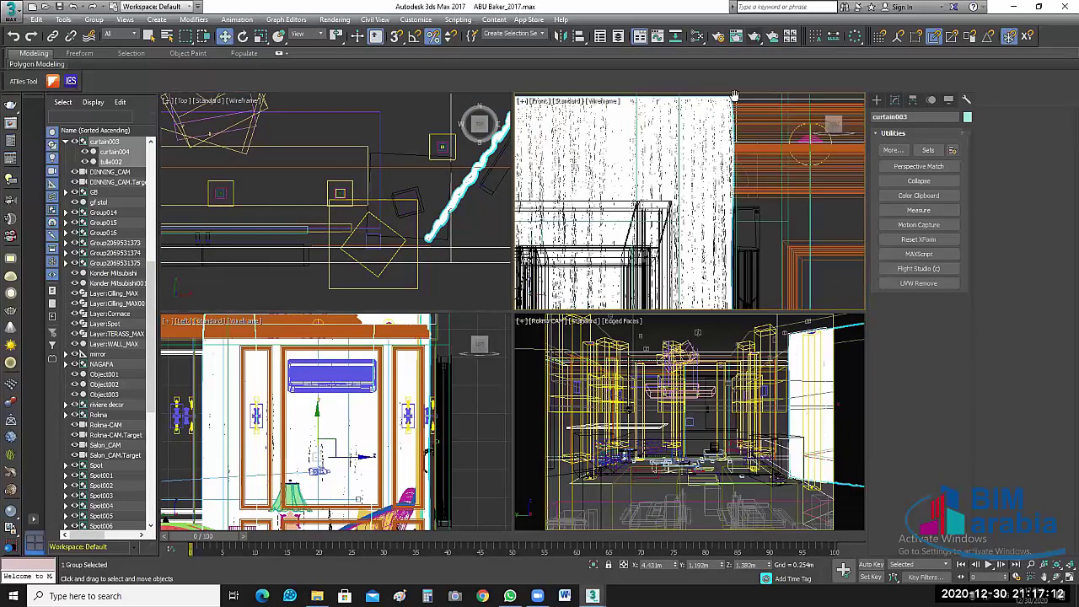
scroll(734, 118, down, 2)
scroll(735, 118, down, 1)
scroll(735, 118, down, 1)
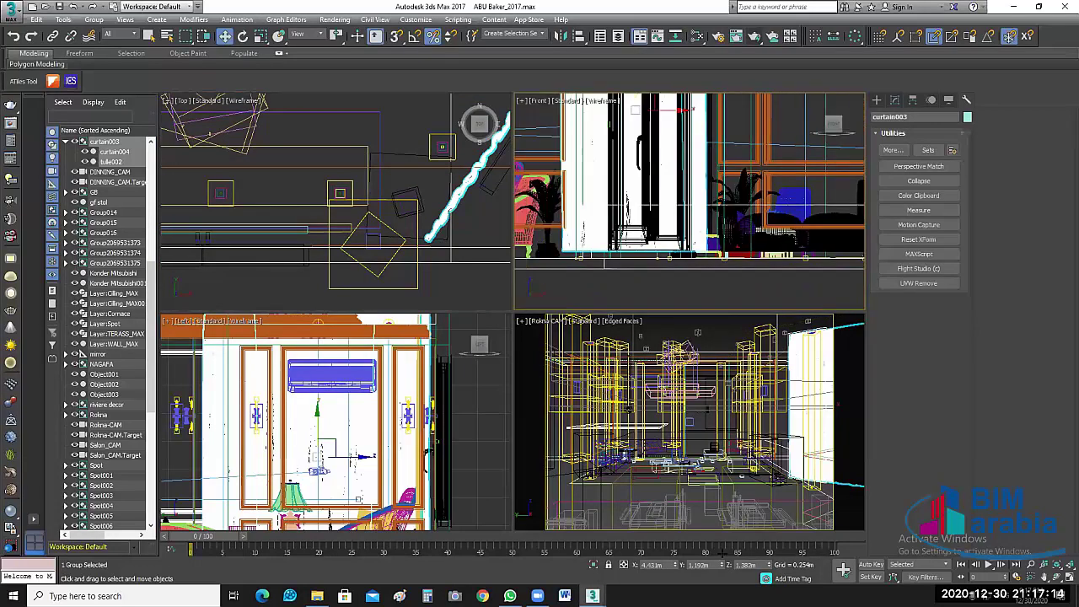
scroll(734, 118, up, 2)
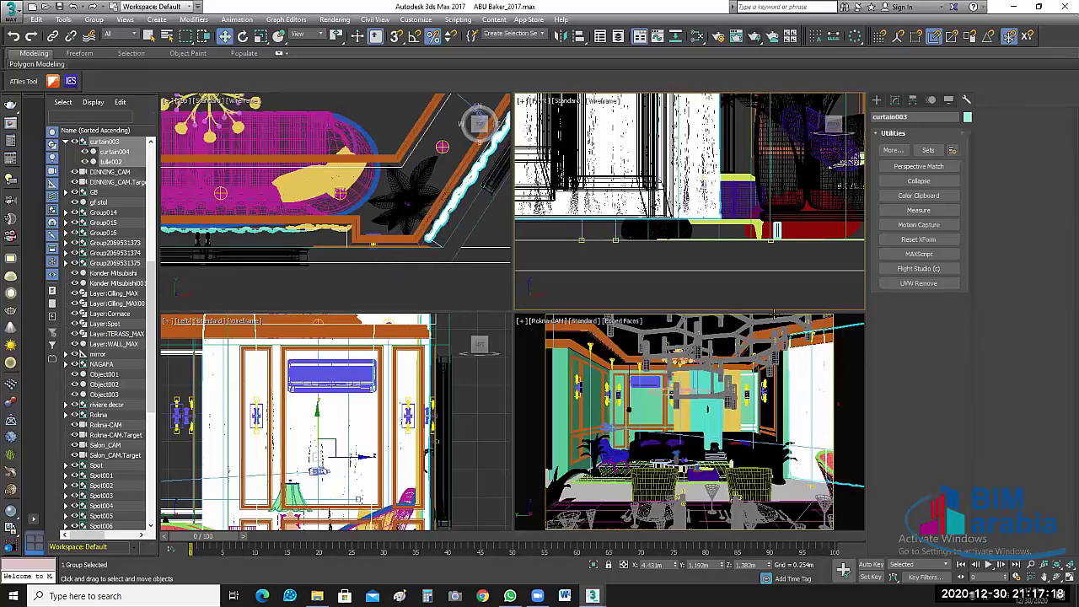
scroll(788, 260, down, 2)
scroll(788, 260, up, 1)
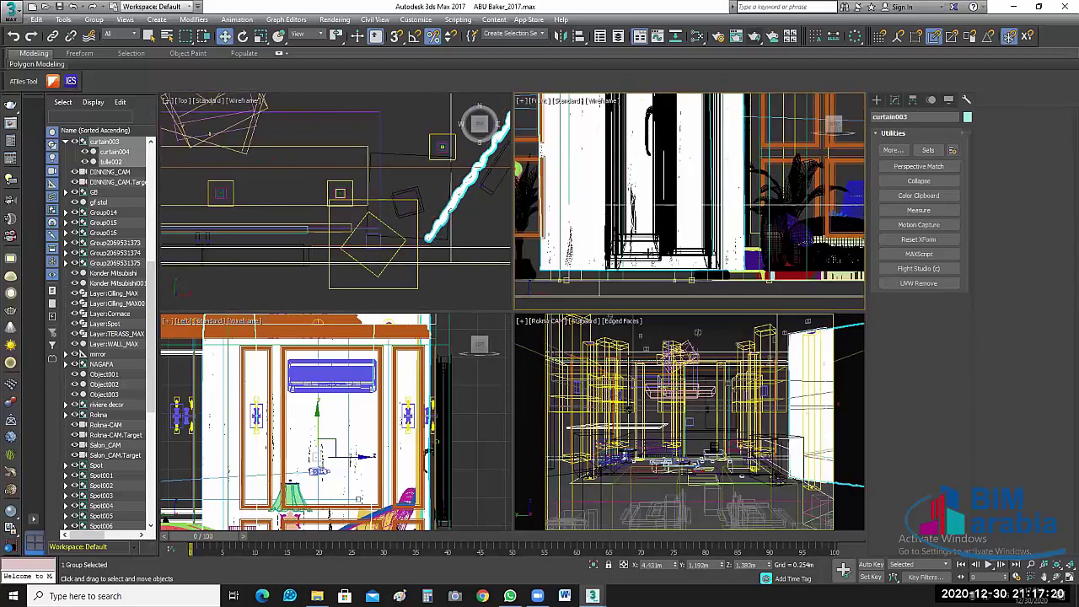
scroll(691, 284, down, 2)
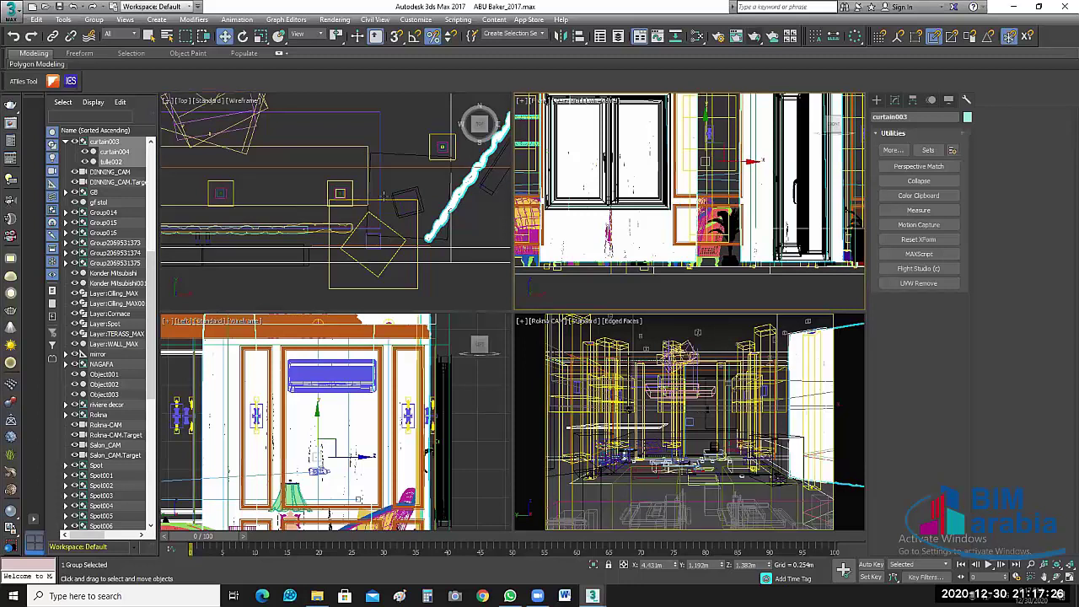
key(ctrl+z)
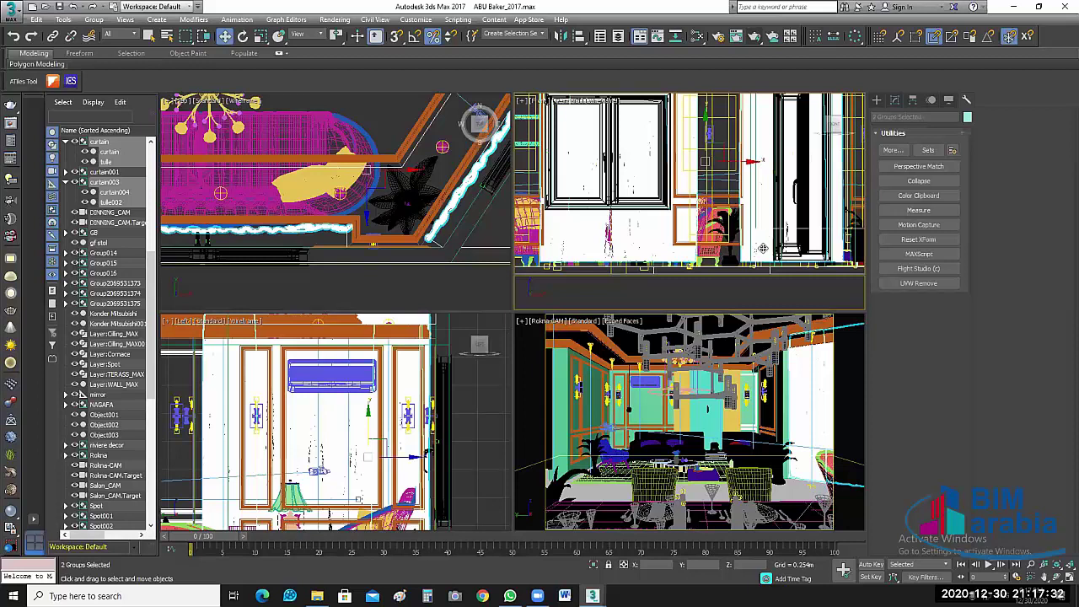
Step: Isolate both curtain groups and raise them slightly
key(ctrl+z)
key(ctrl+z)
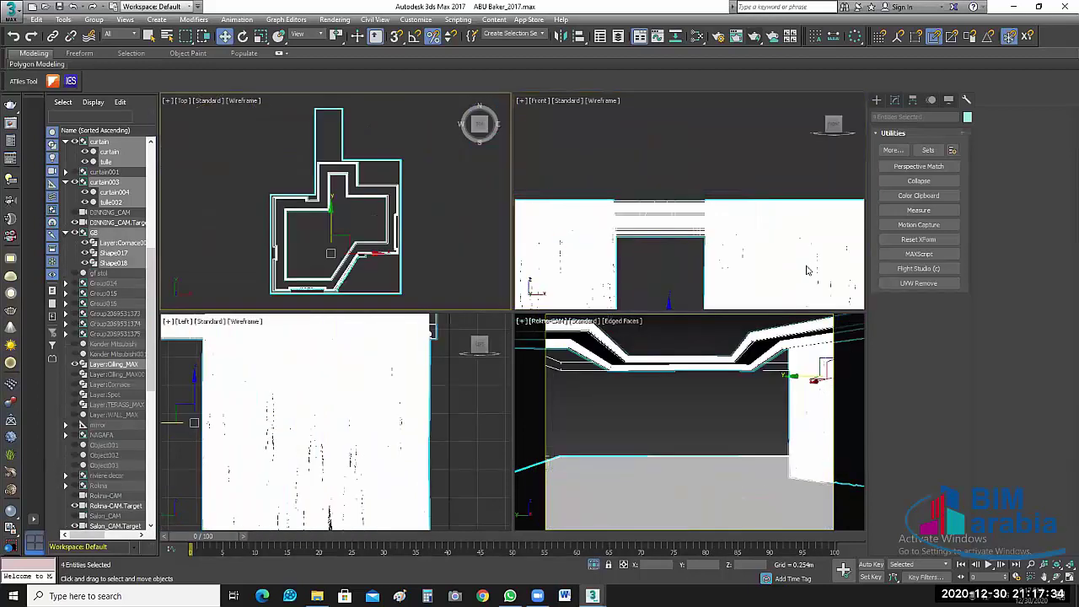
key(ctrl+z)
scroll(739, 191, up, 2)
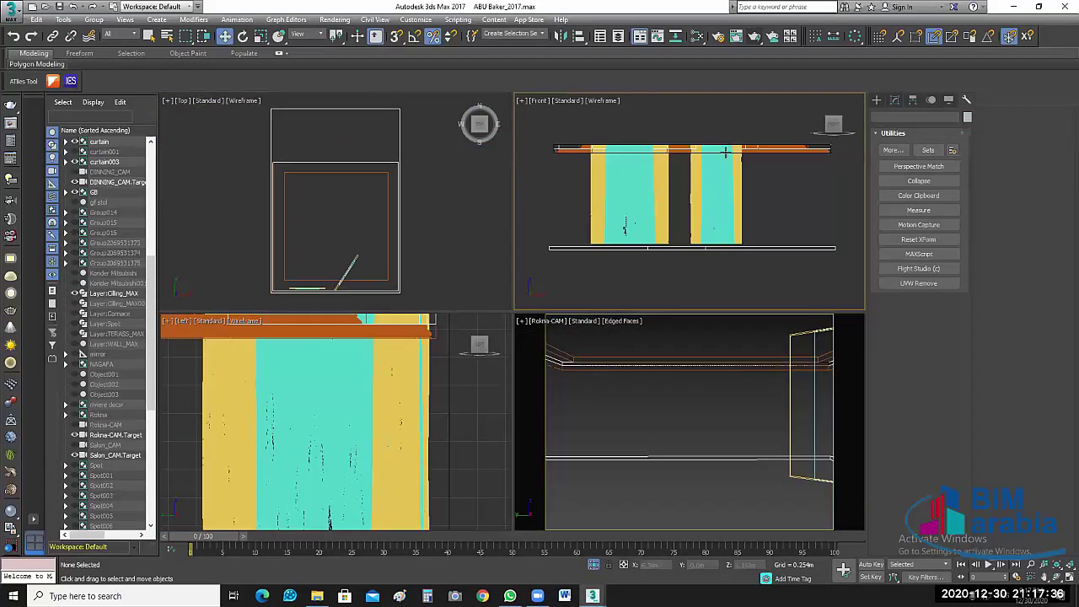
scroll(725, 184, up, 3)
click(706, 177)
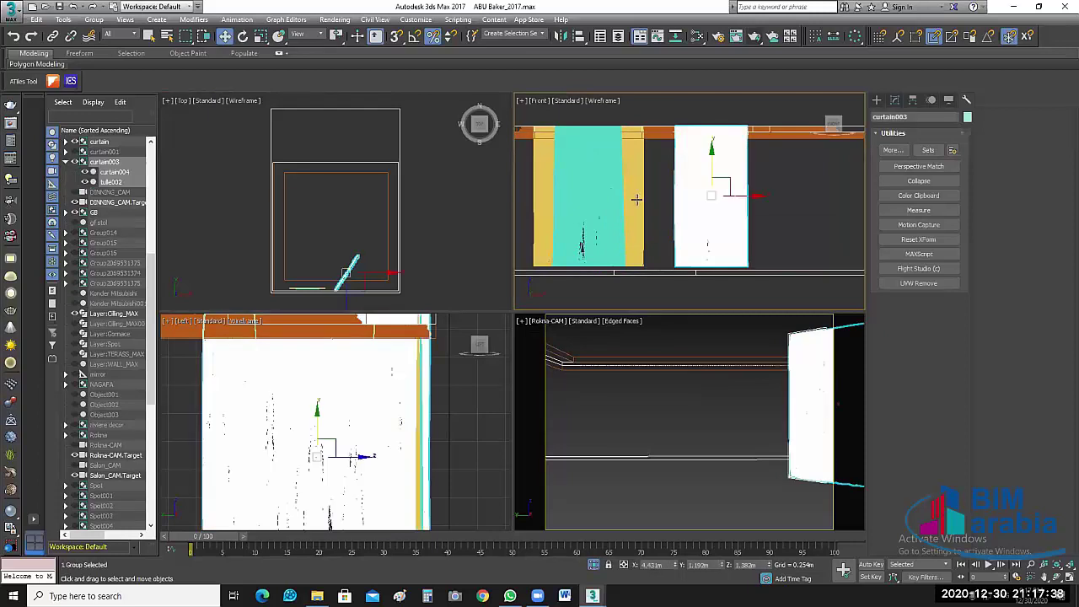
ctrl+click(638, 200)
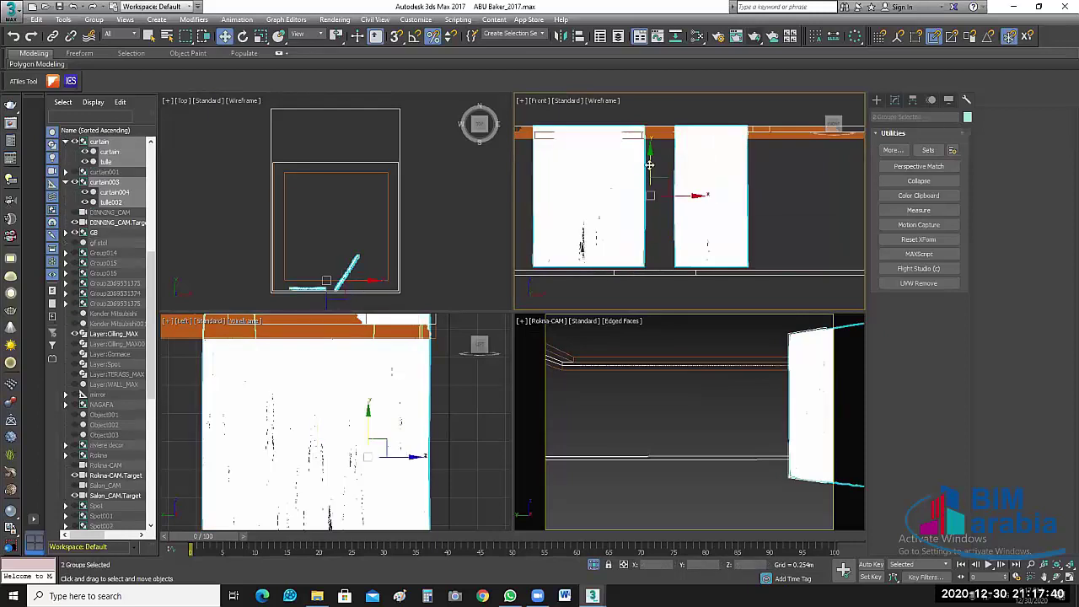
drag(649, 168, 649, 166)
key(z)
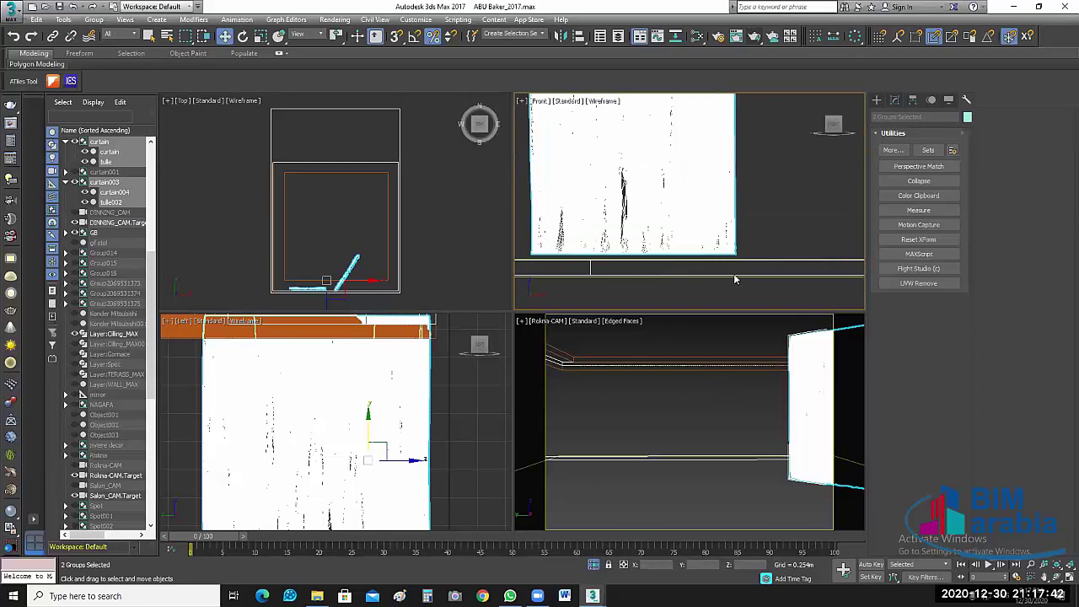
scroll(773, 269, down, 2)
scroll(734, 261, down, 1)
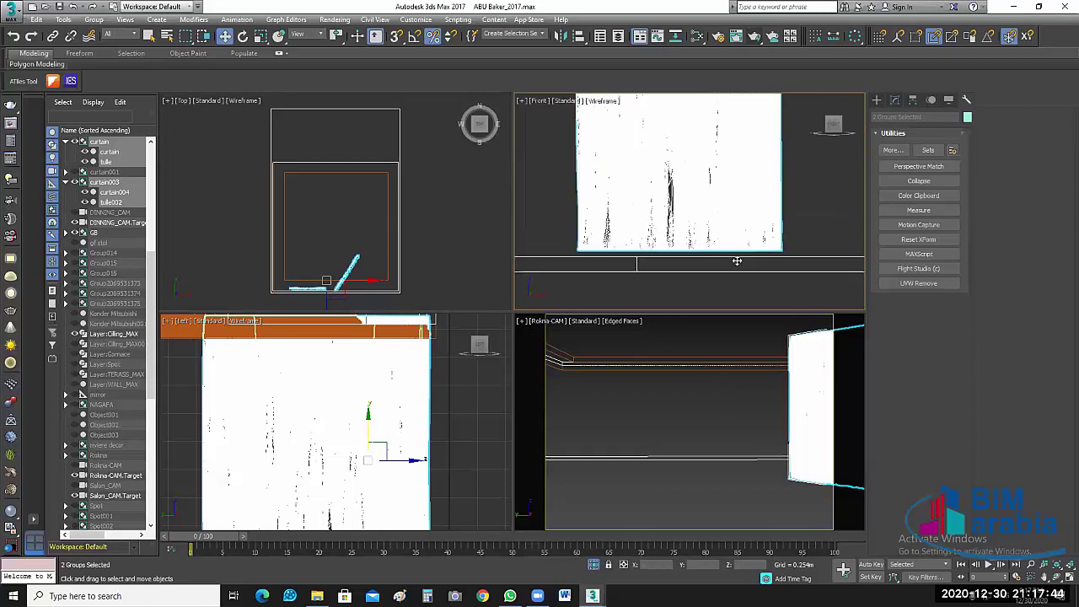
scroll(695, 267, down, 2)
scroll(696, 266, up, 3)
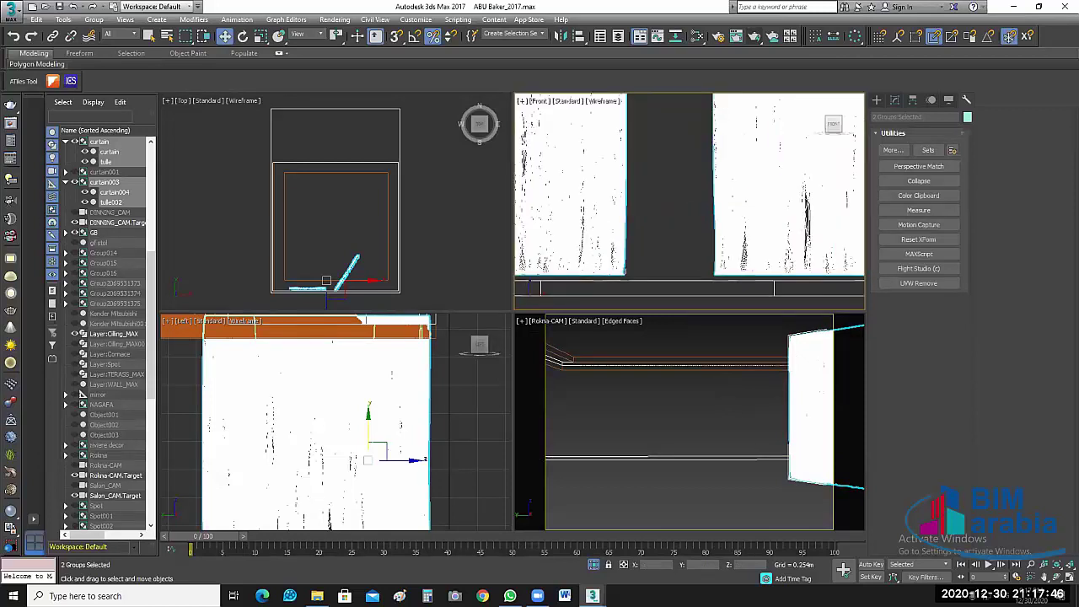
scroll(680, 255, up, 2)
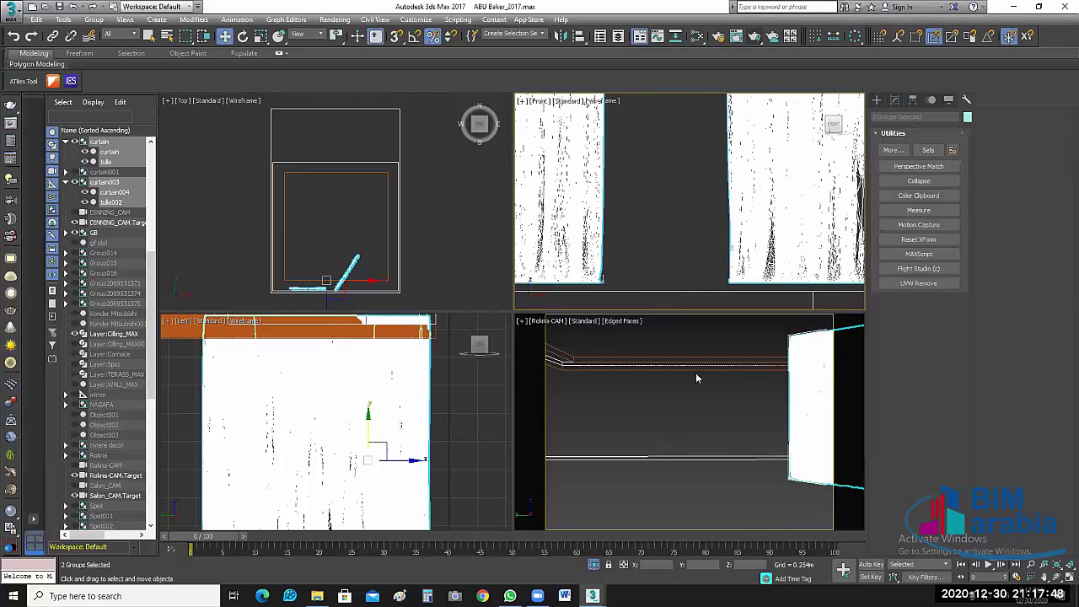
Step: Maximize the Front view and nudge the curtains slightly higher
key(alt+w)
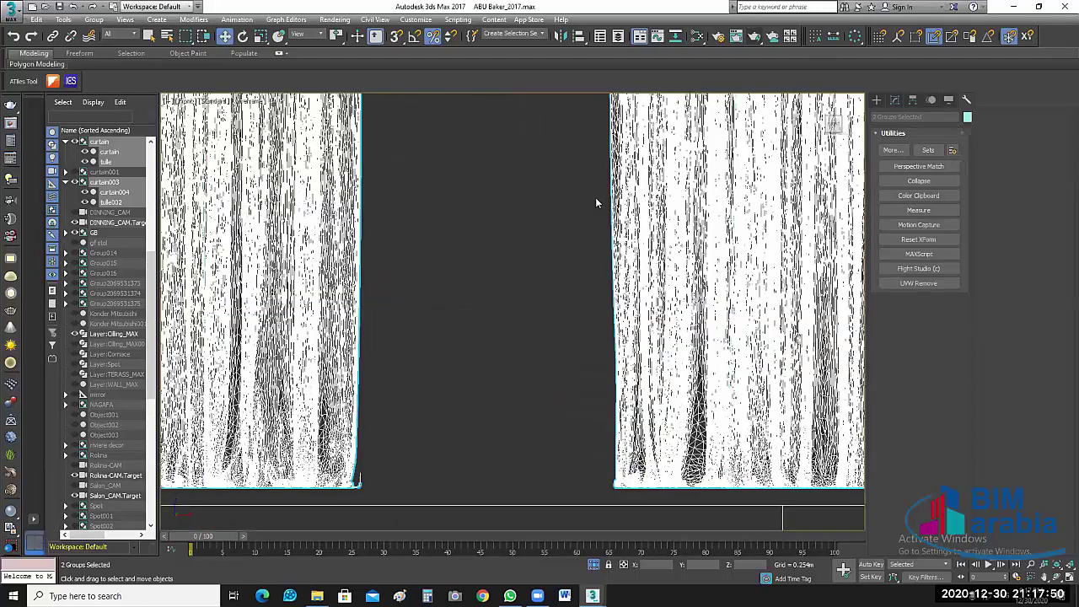
scroll(596, 197, up, 2)
middle_drag(583, 163, 583, 173)
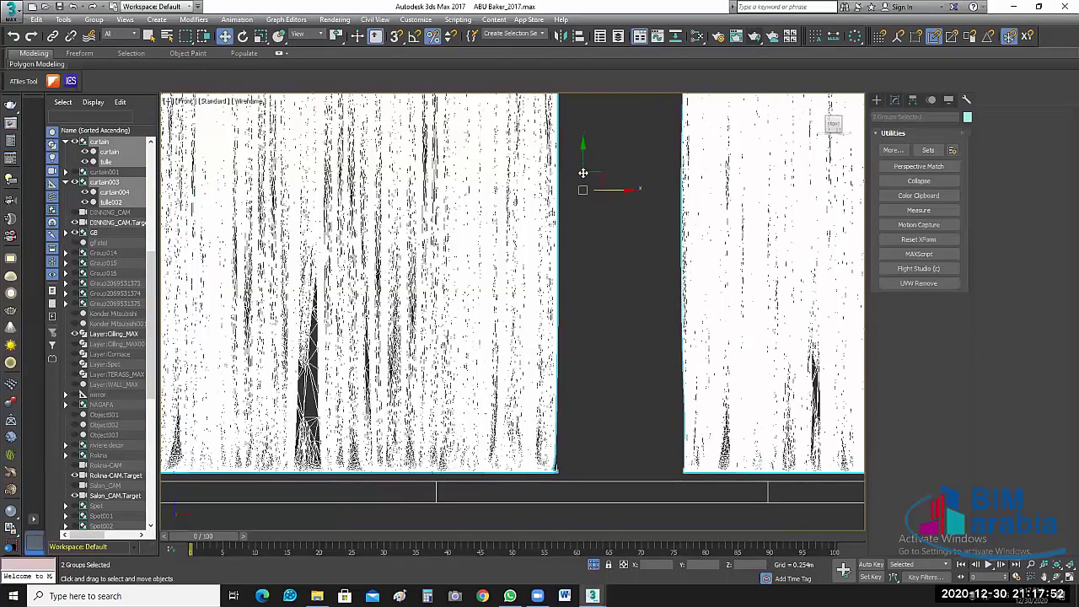
drag(583, 173, 582, 173)
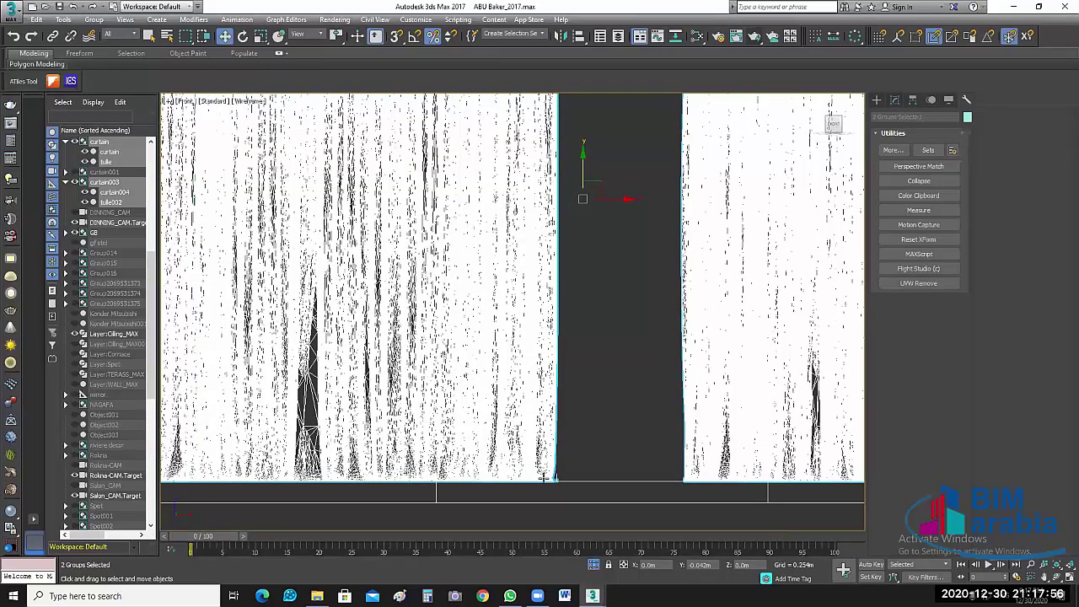
scroll(562, 457, up, 3)
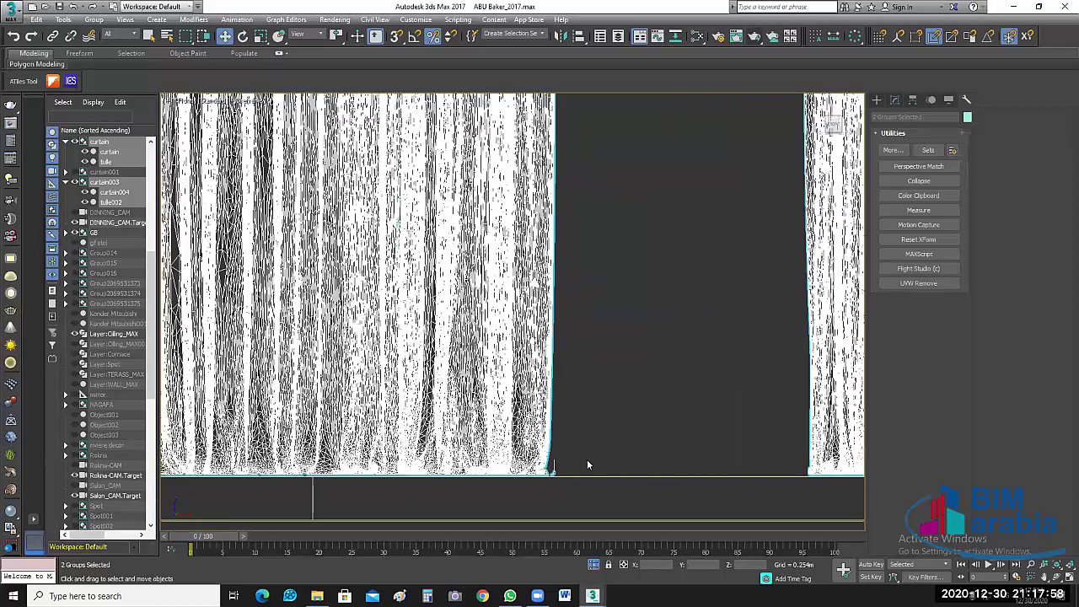
scroll(611, 453, up, 2)
scroll(633, 412, up, 2)
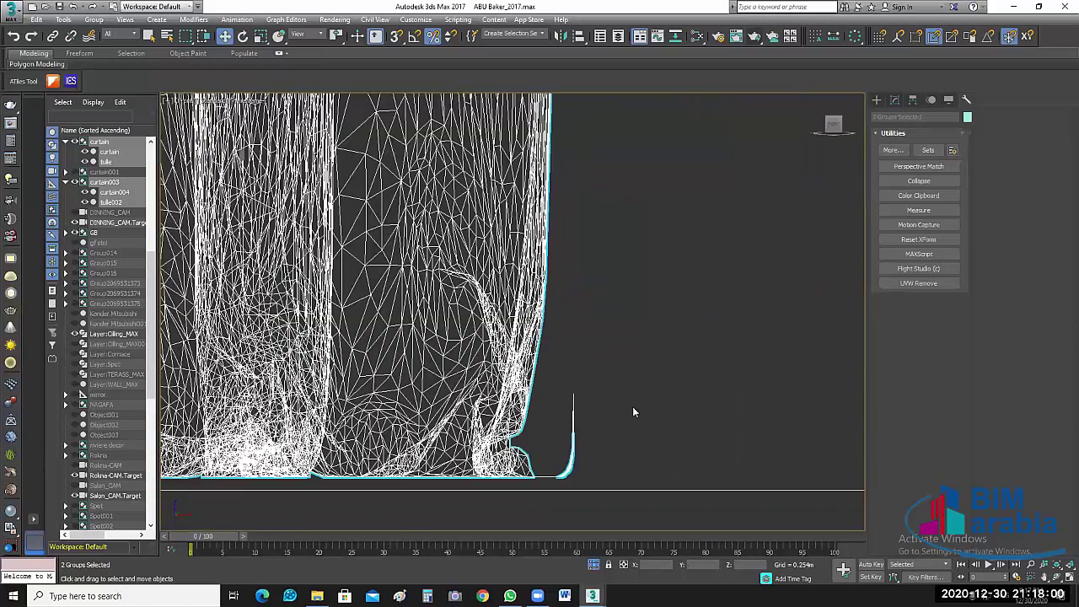
scroll(633, 407, down, 2)
scroll(633, 407, down, 2)
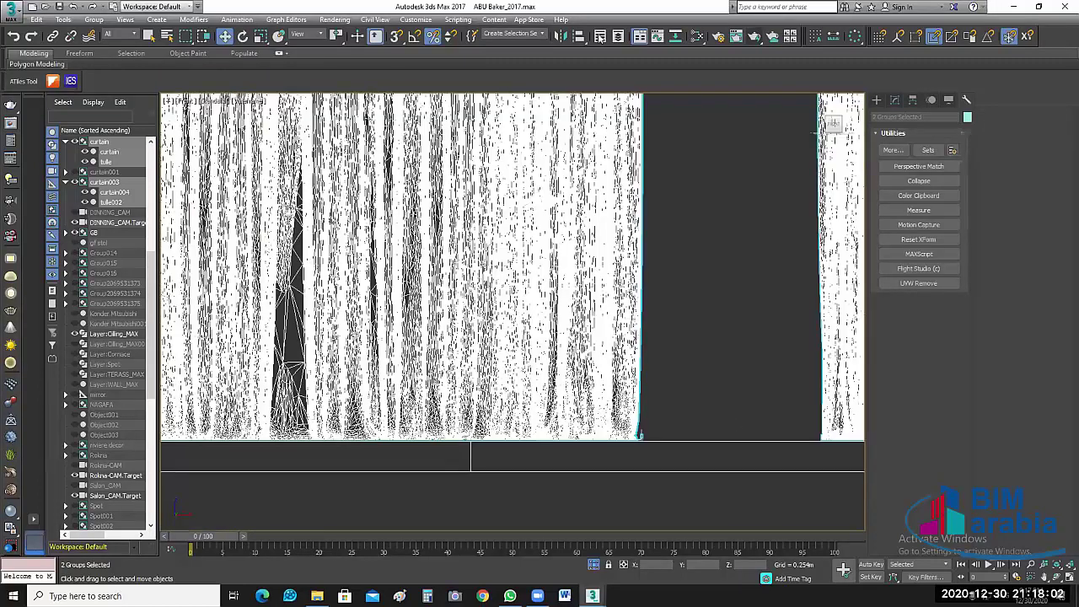
middle_drag(632, 407, 498, 406)
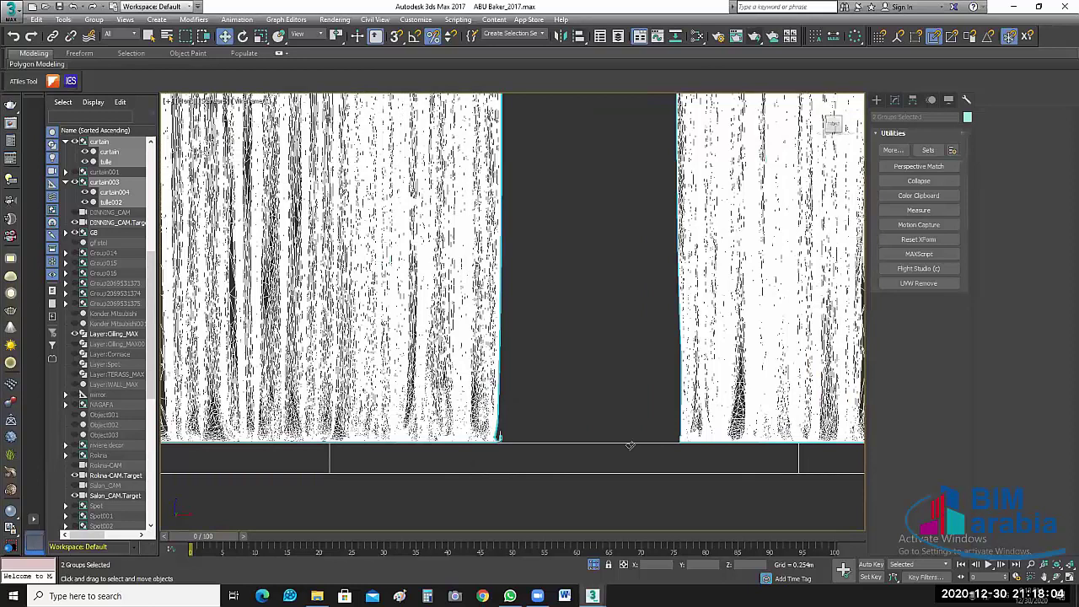
Step: Align the curtain bottoms to the dark panel (Y Minimum to Minimum) and end isolation
key(alt+a)
click(639, 455)
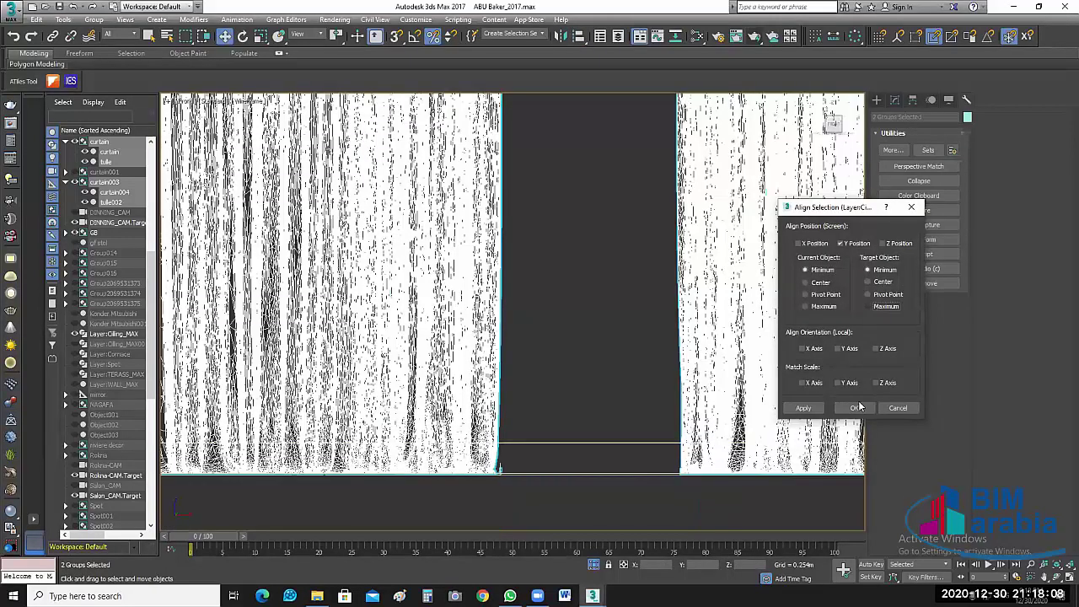
click(856, 408)
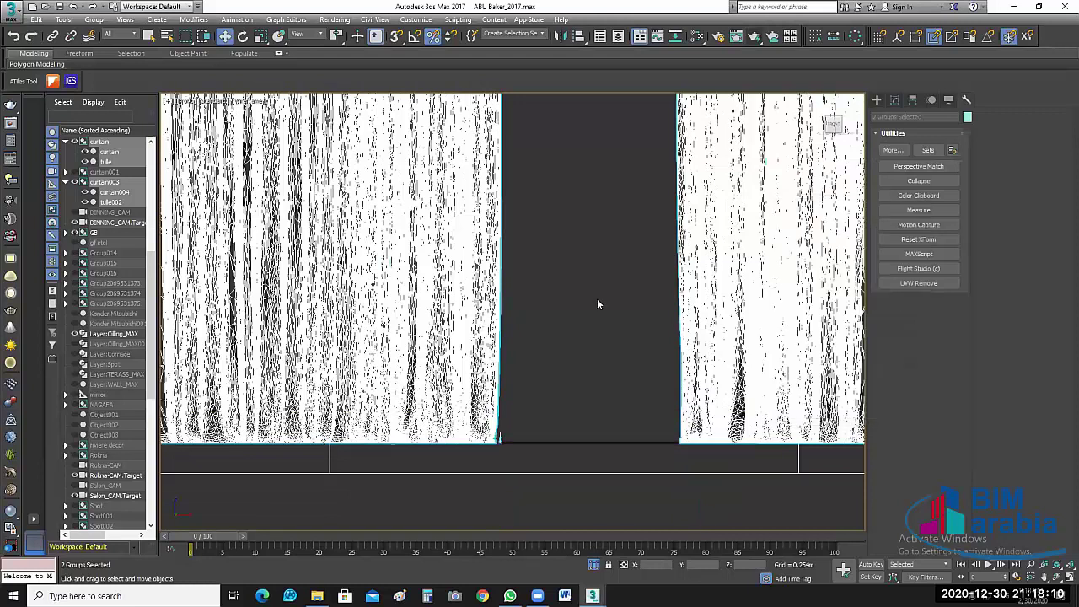
click(598, 305)
scroll(612, 193, down, 2)
scroll(666, 250, down, 2)
scroll(550, 242, up, 3)
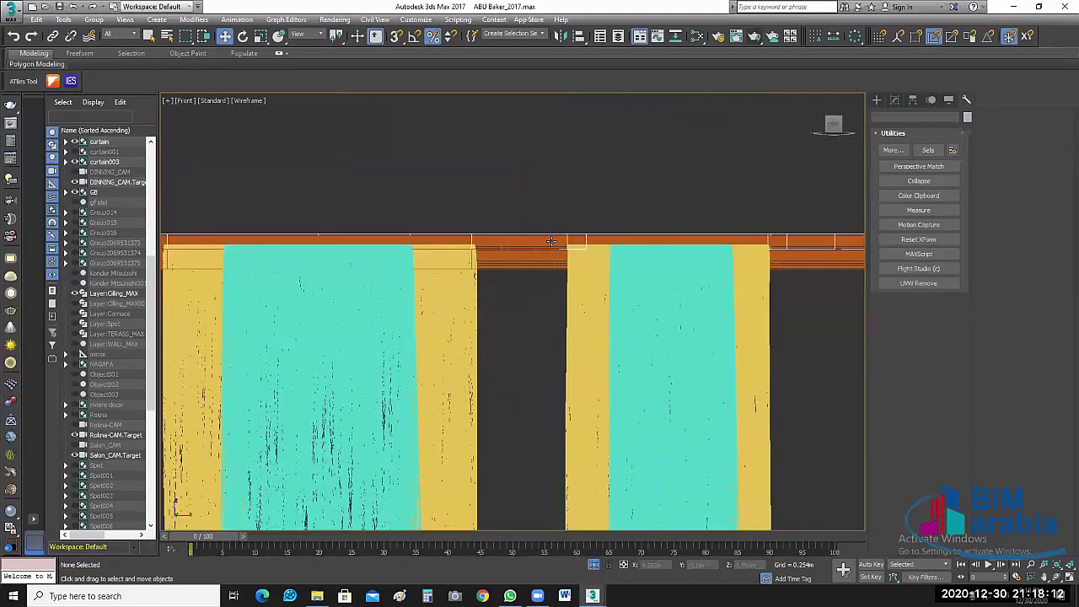
scroll(671, 242, up, 2)
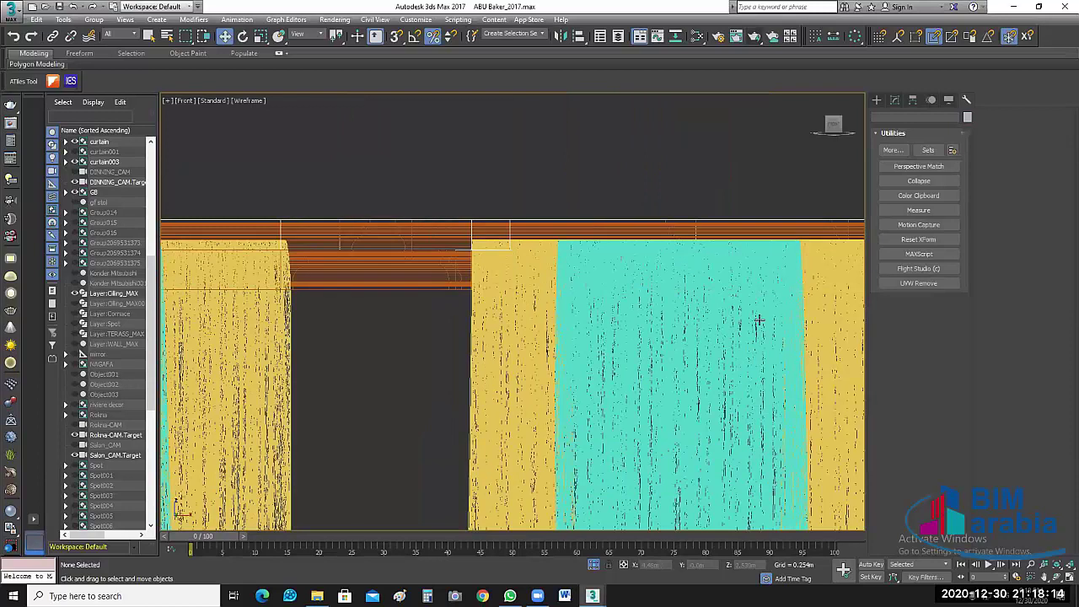
scroll(760, 319, down, 4)
scroll(753, 448, down, 2)
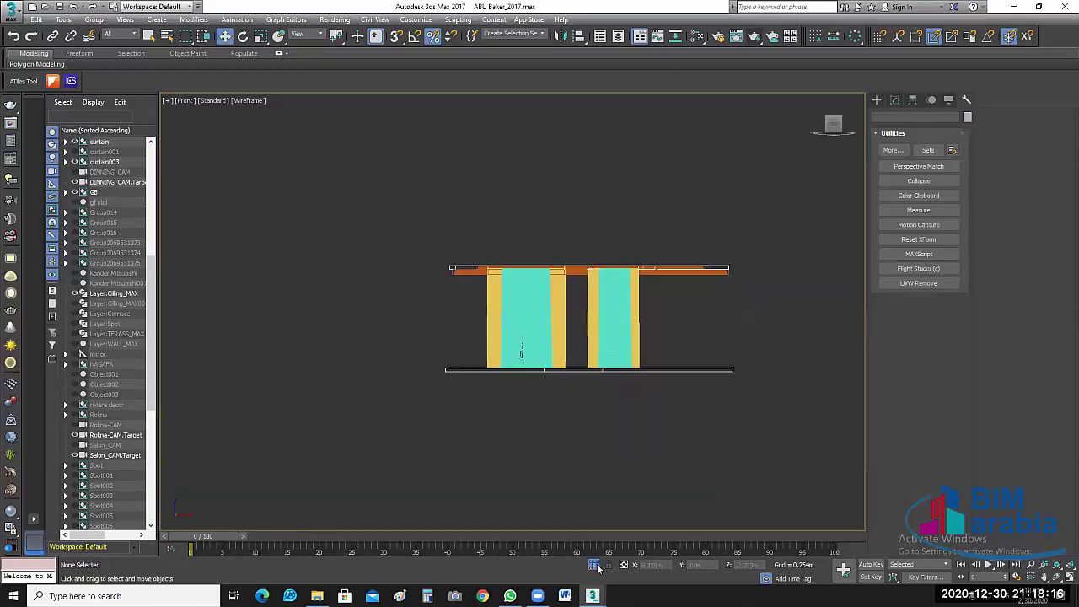
key(alt+q)
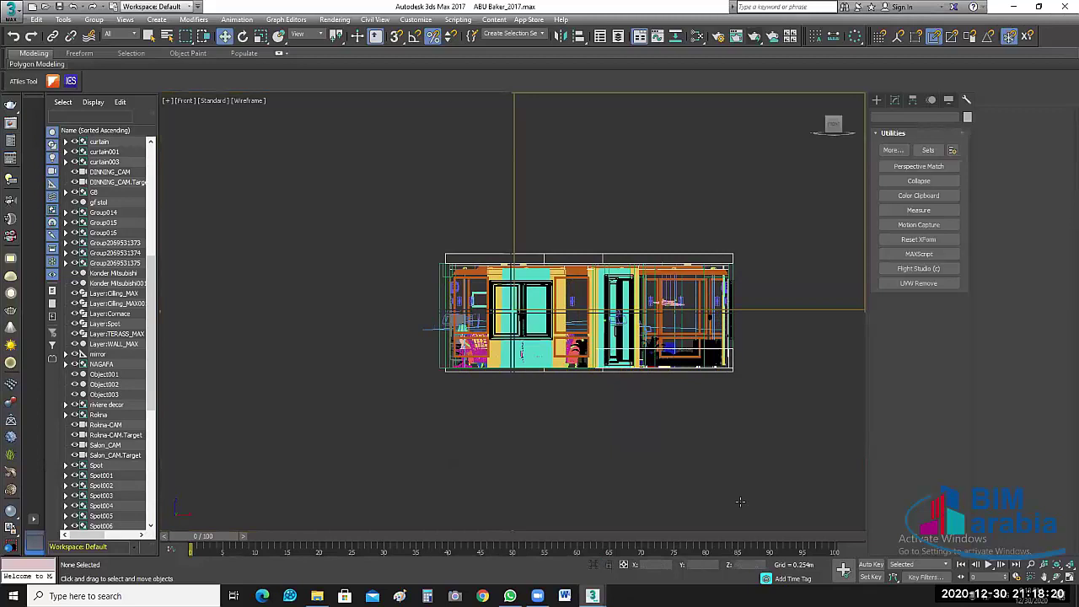
Step: Restore the four viewports and select the NAGAFA chandelier group in the Top view
key(alt+w)
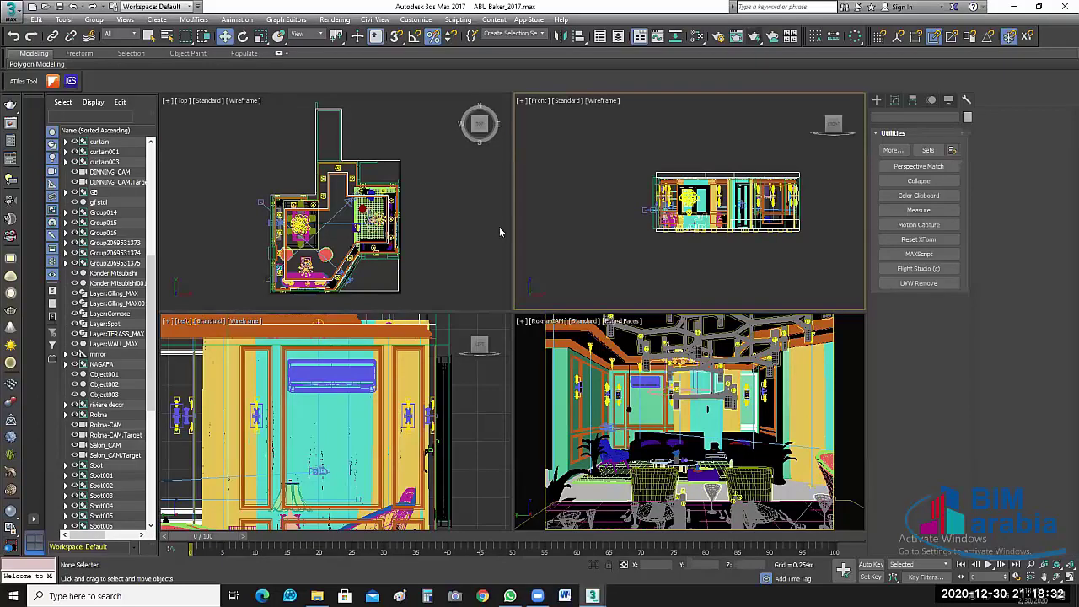
scroll(493, 232, up, 5)
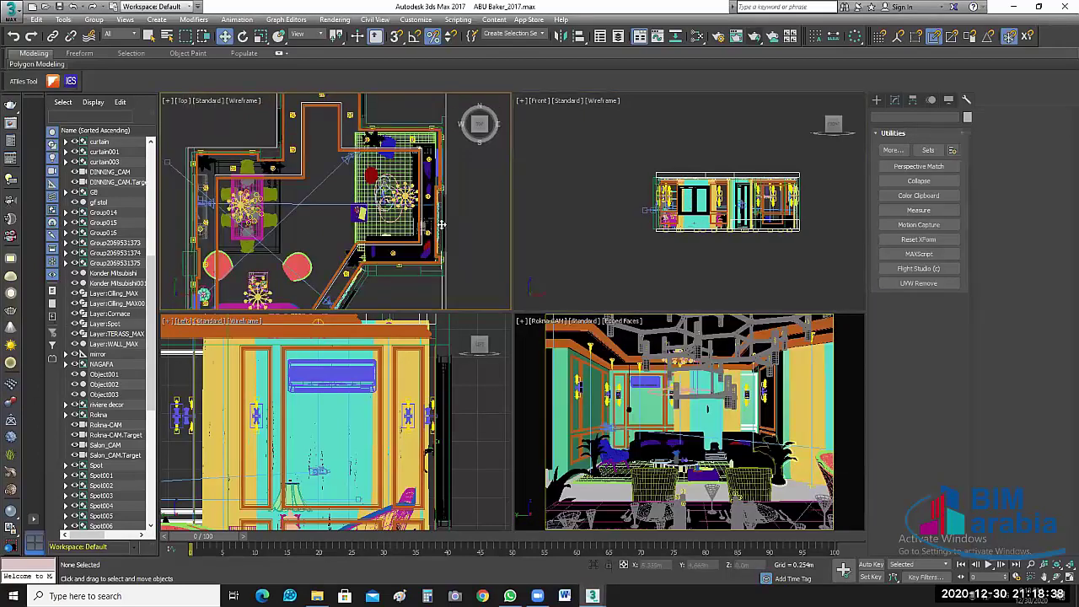
click(392, 200)
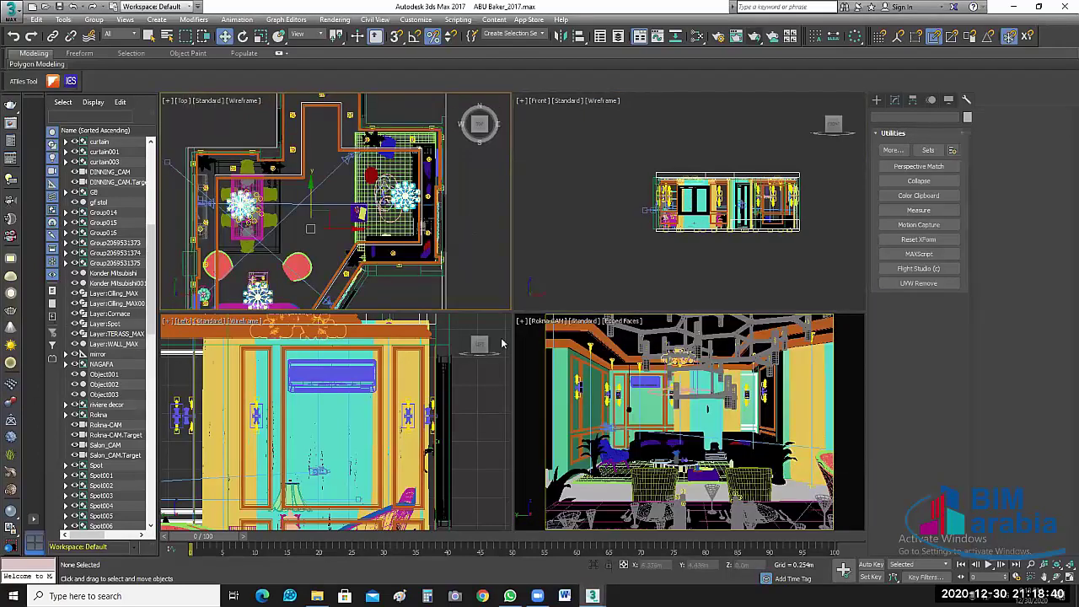
click(593, 564)
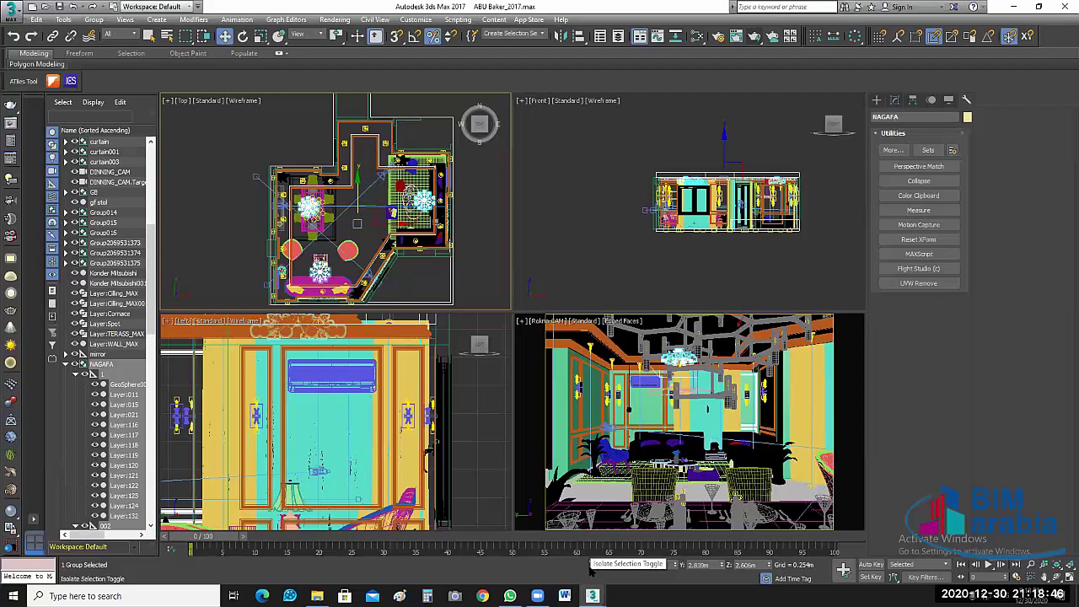
Step: Isolate the chandelier, open its group, and delete the 27 extra chandelier pieces
click(592, 567)
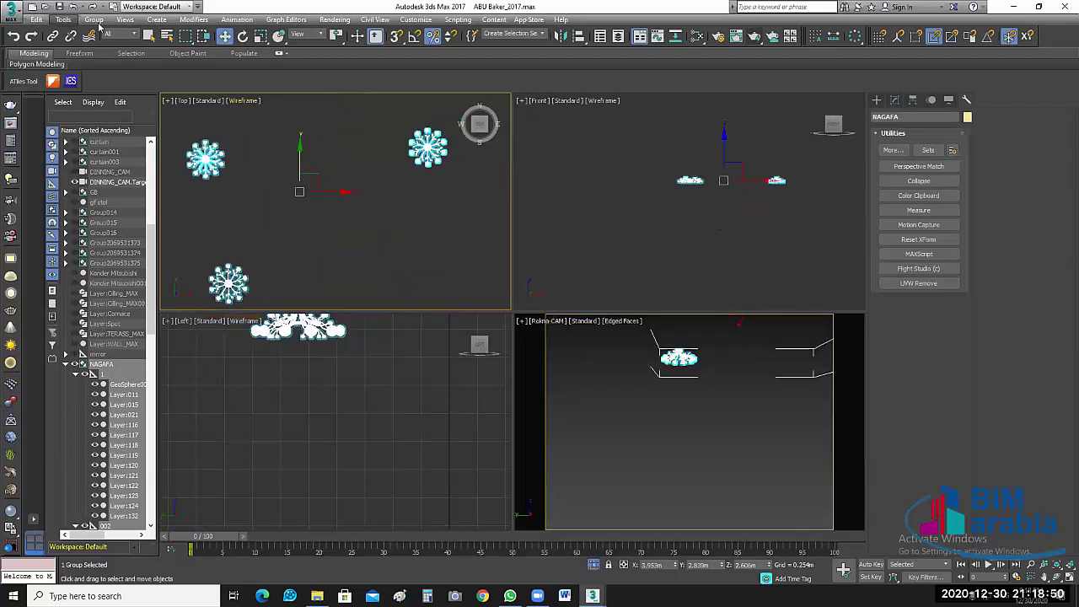
click(94, 19)
click(455, 178)
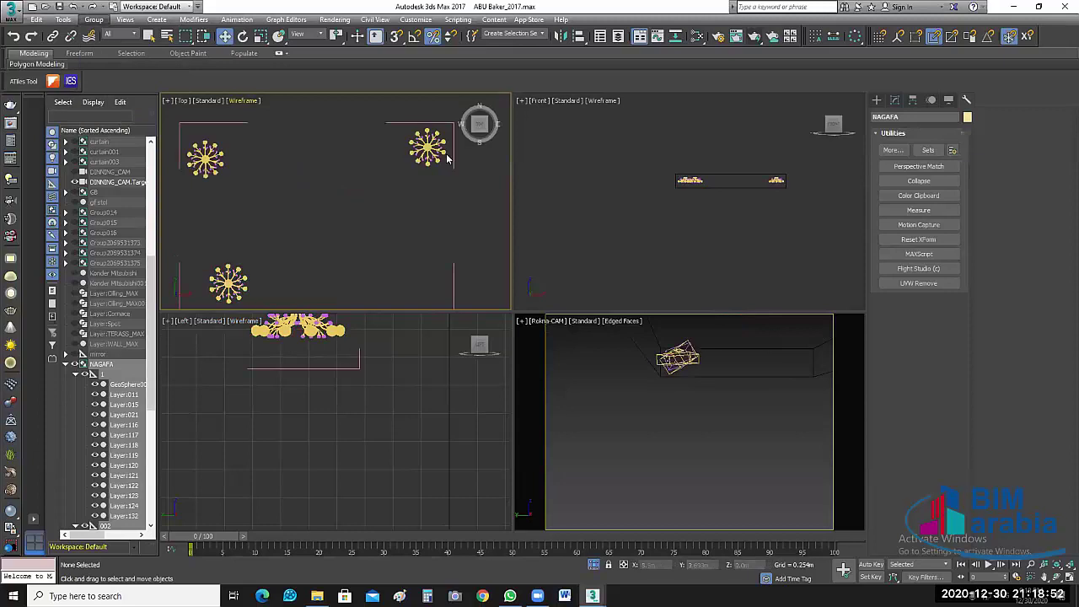
scroll(415, 187, down, 3)
drag(447, 149, 307, 193)
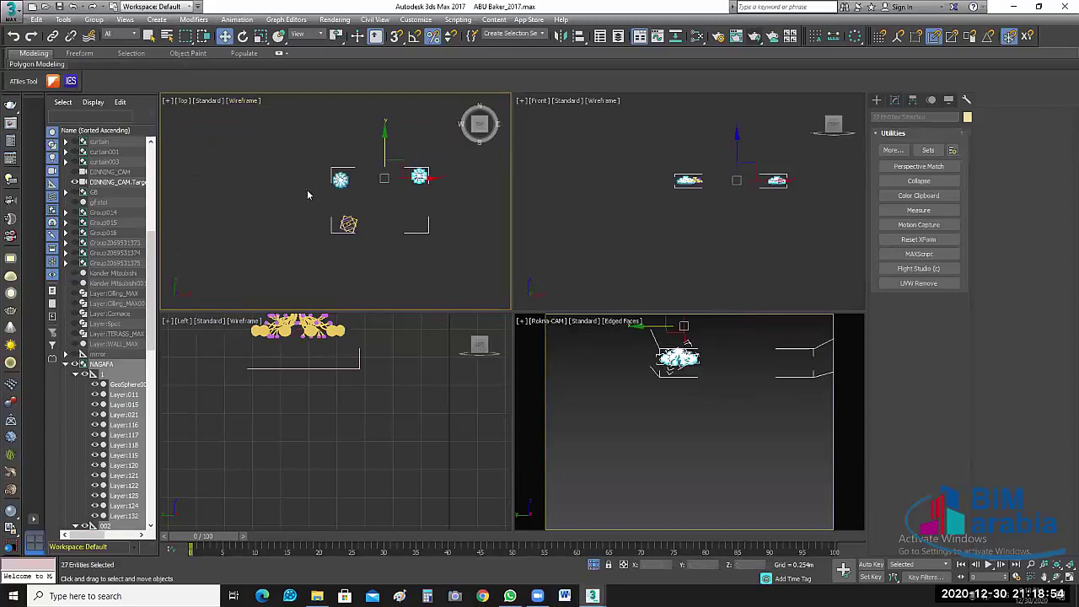
key(Delete)
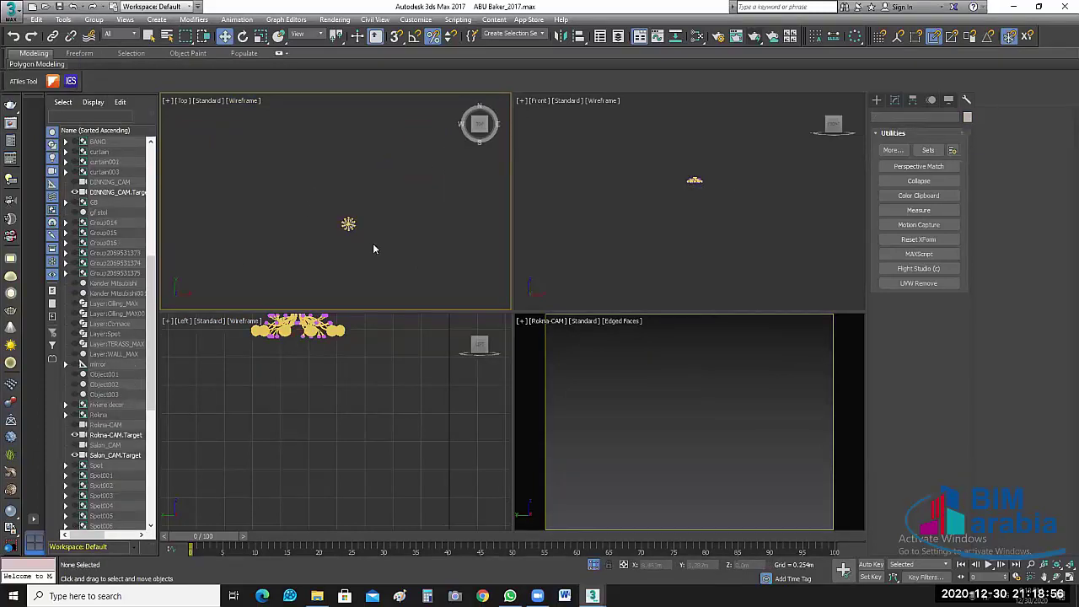
Step: Group the 11 remaining chandelier parts as 'Nagfa' and exit Isolate Selection
click(349, 224)
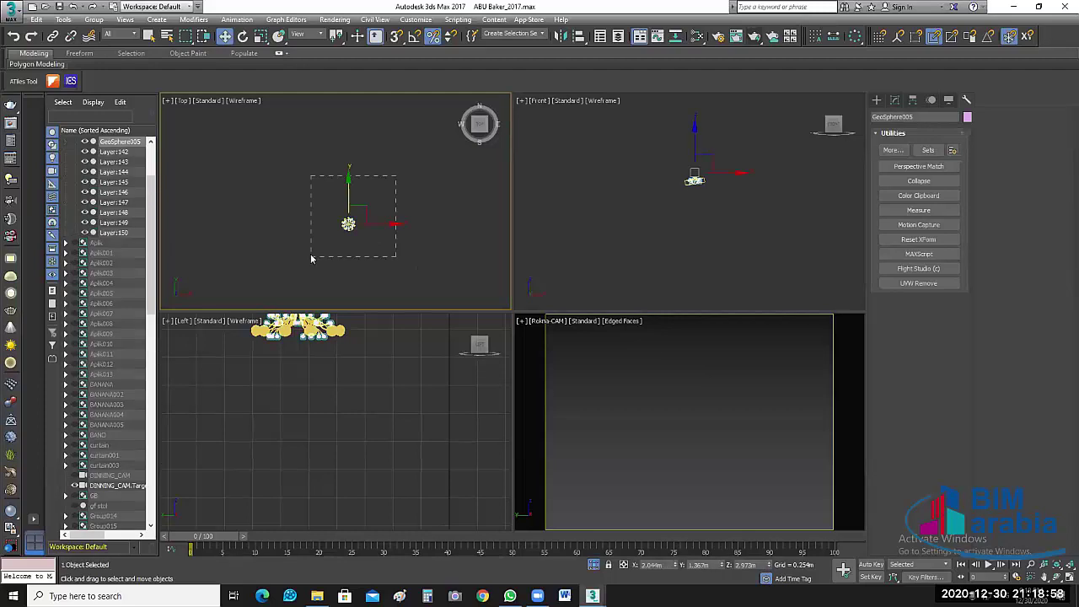
drag(396, 175, 311, 259)
click(94, 20)
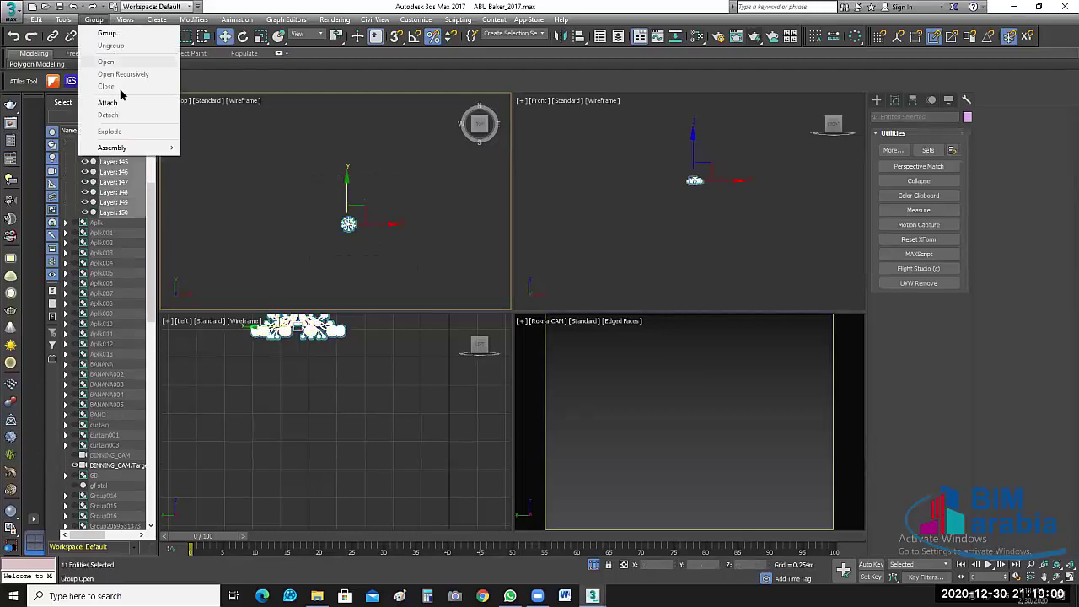
click(109, 34)
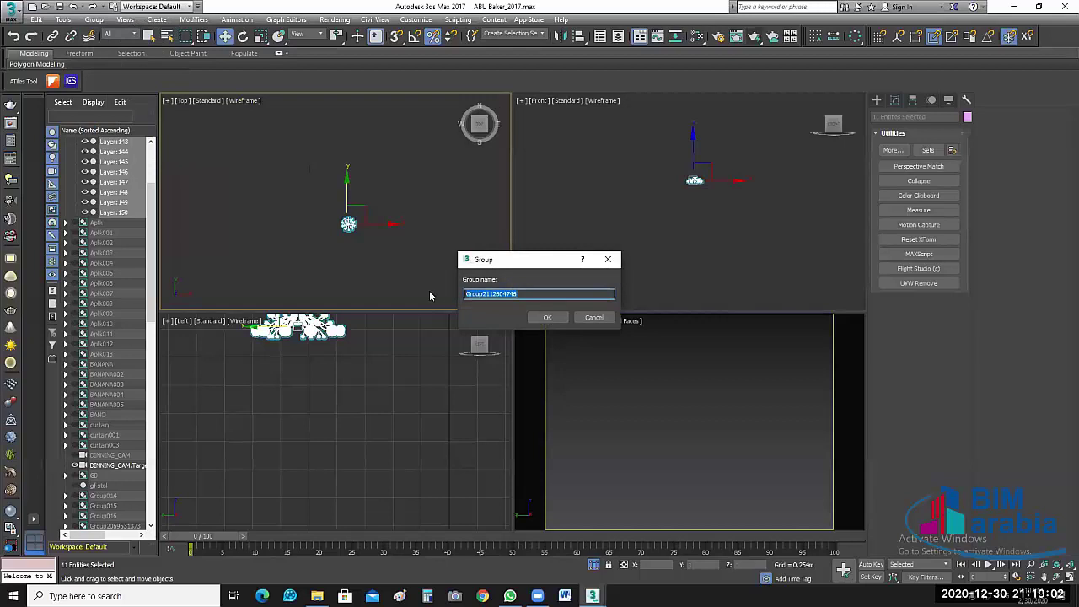
text(Nagfa)
key(Return)
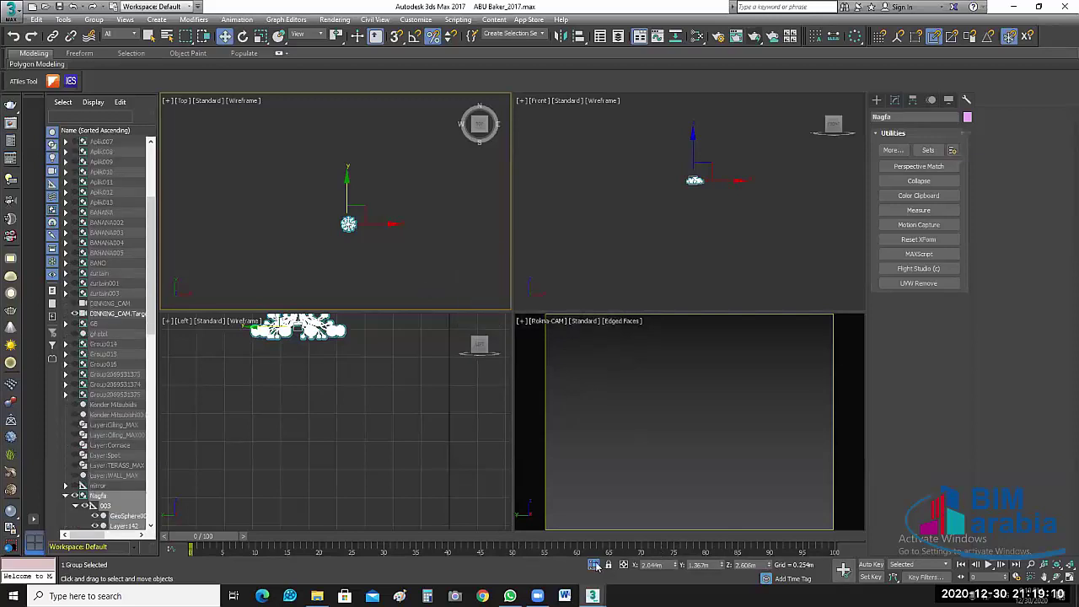
click(595, 565)
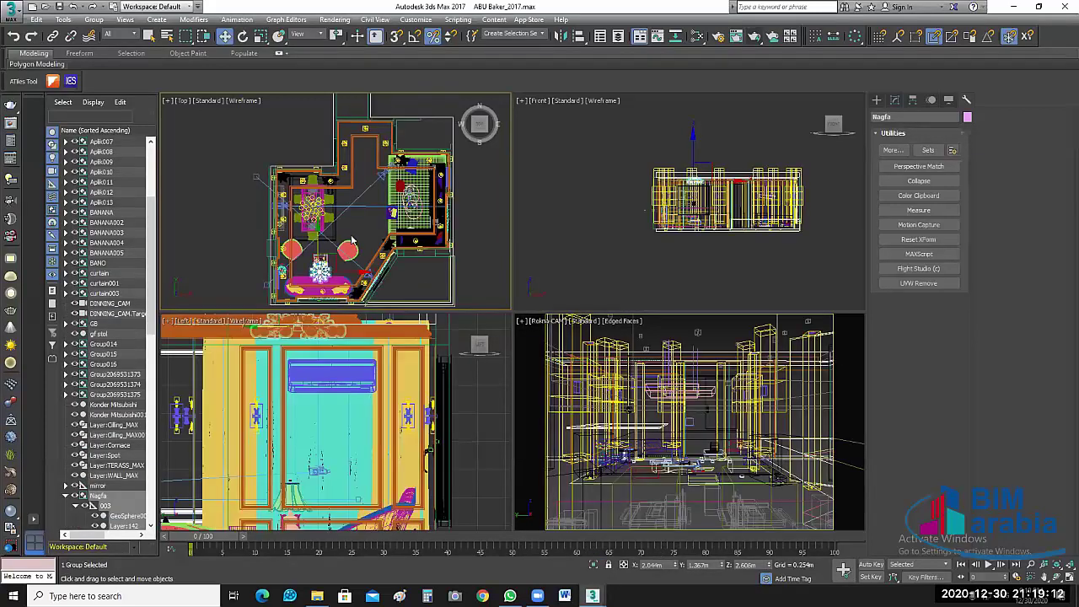
Step: Frame the Nagfa group and move it toward the middle of the room in the Top view
key(z)
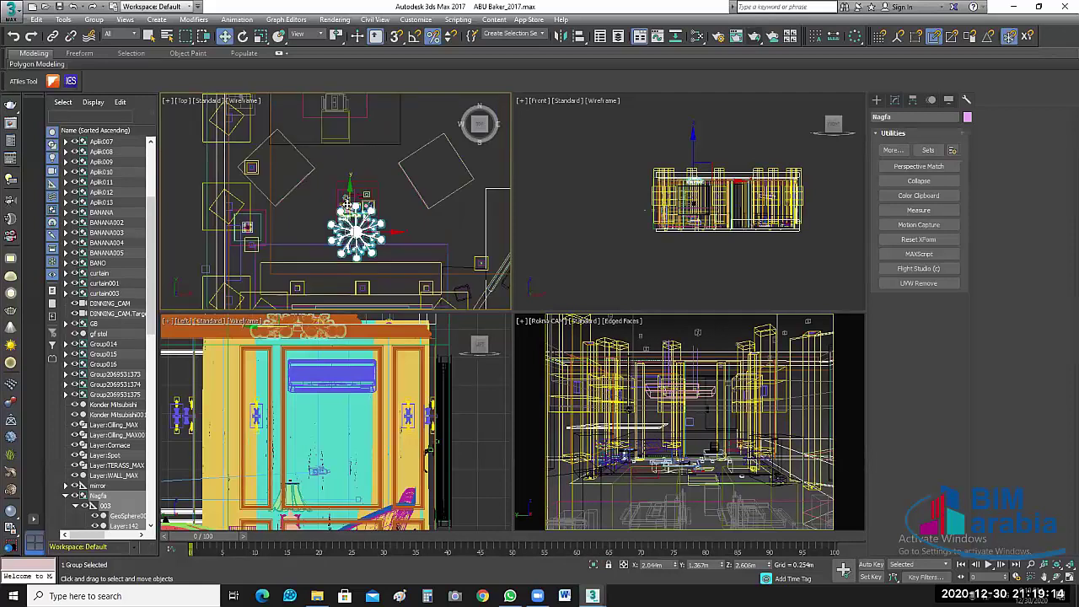
drag(347, 203, 348, 174)
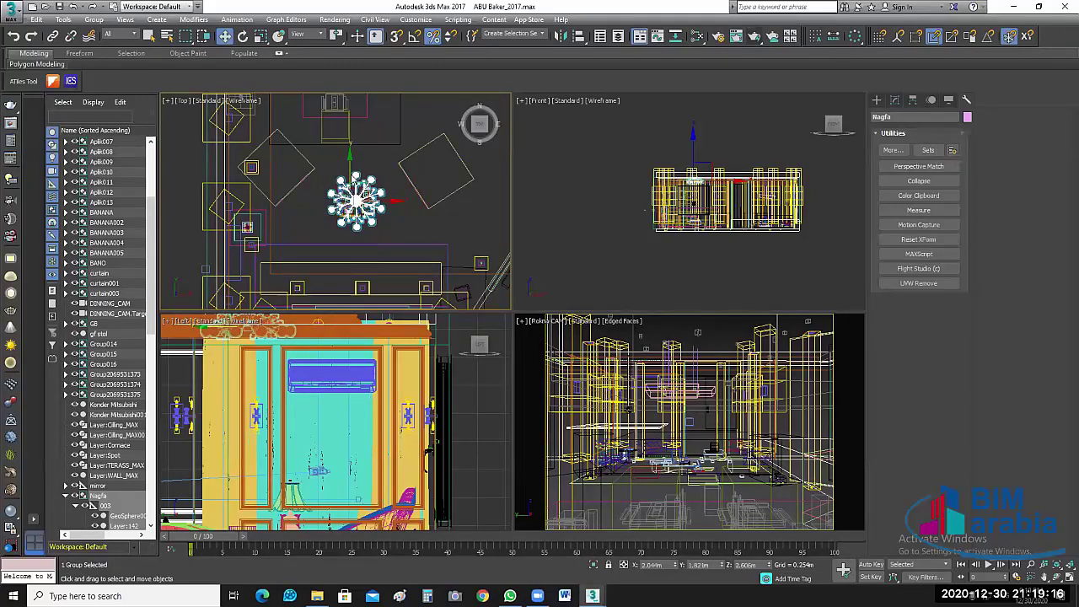
scroll(351, 177, down, 1)
scroll(464, 236, down, 2)
scroll(464, 236, down, 2)
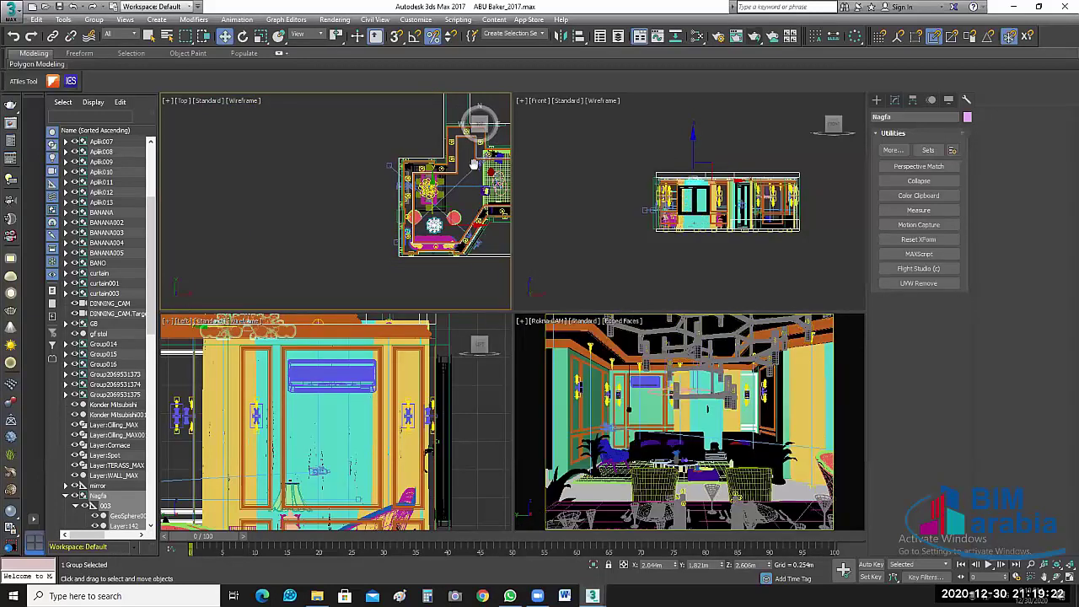
scroll(458, 222, up, 1)
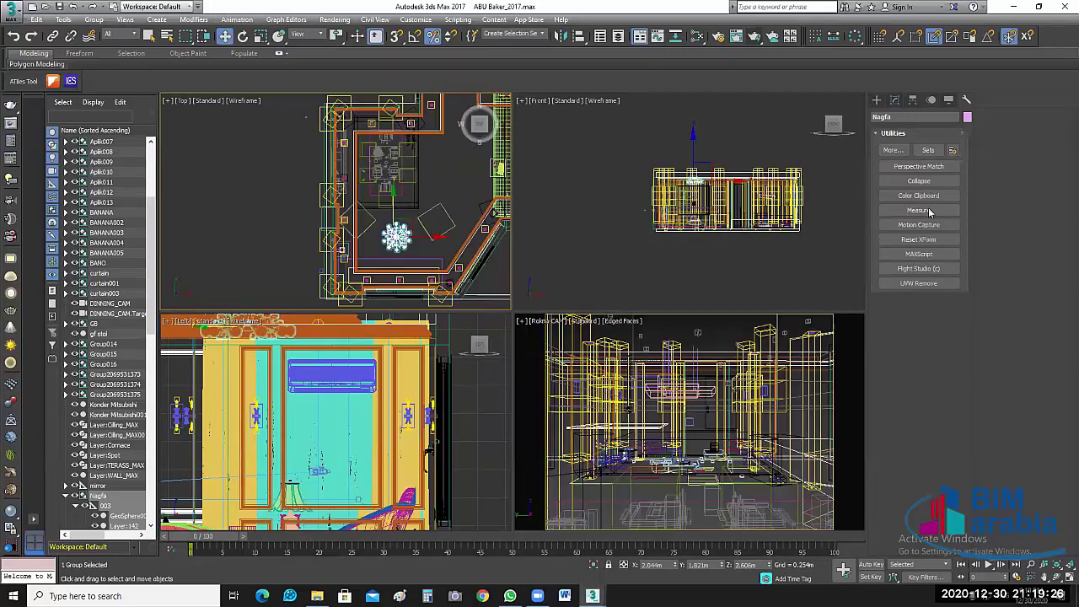
Step: Turn on the Measure utility and add the ceiling object to the selection
click(929, 209)
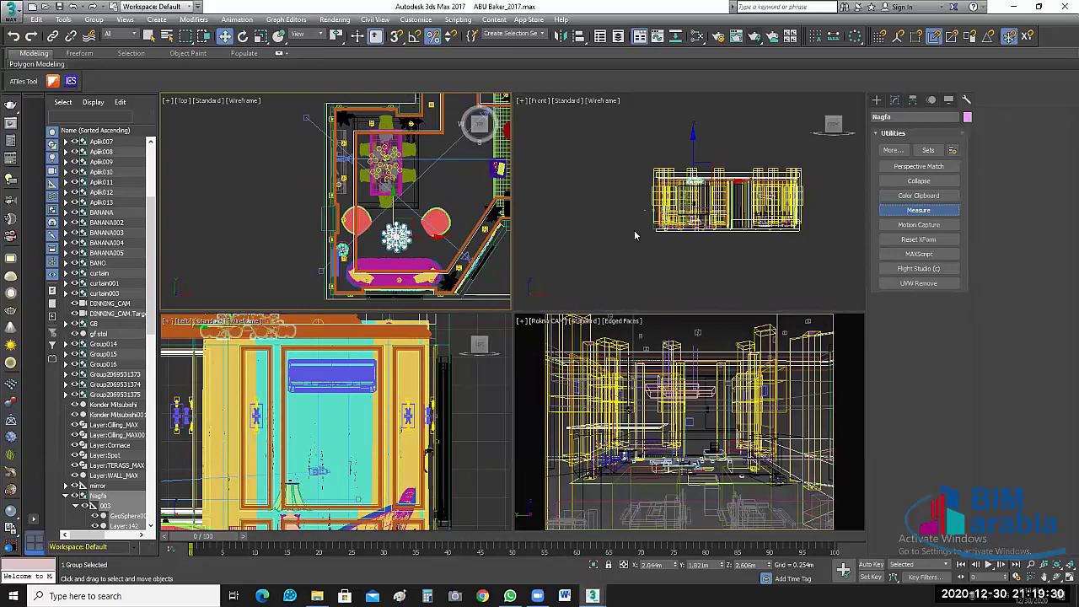
scroll(716, 174, up, 2)
scroll(717, 172, up, 2)
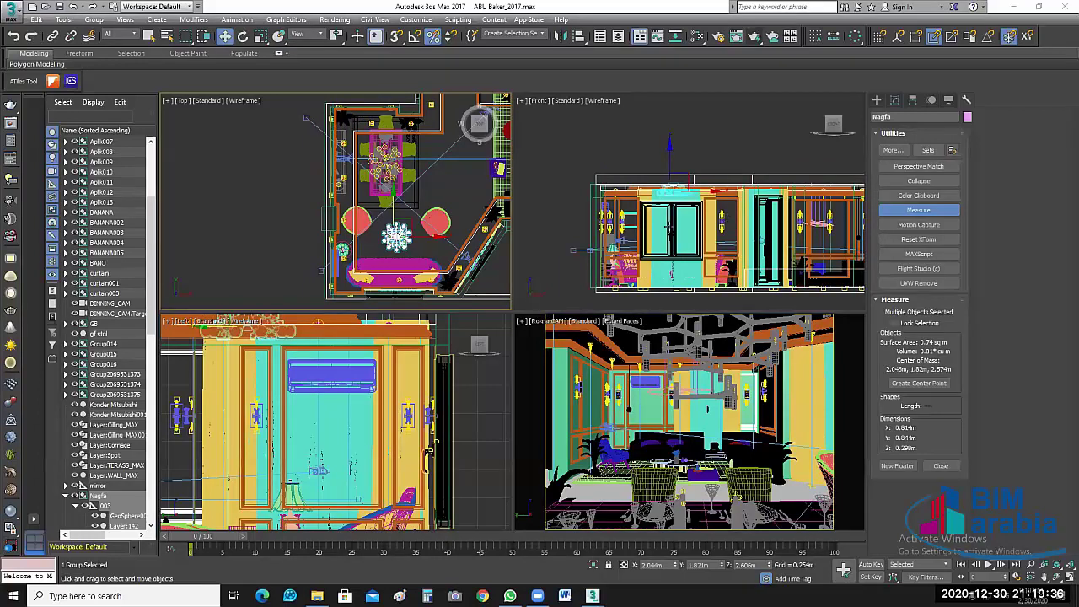
scroll(752, 199, up, 2)
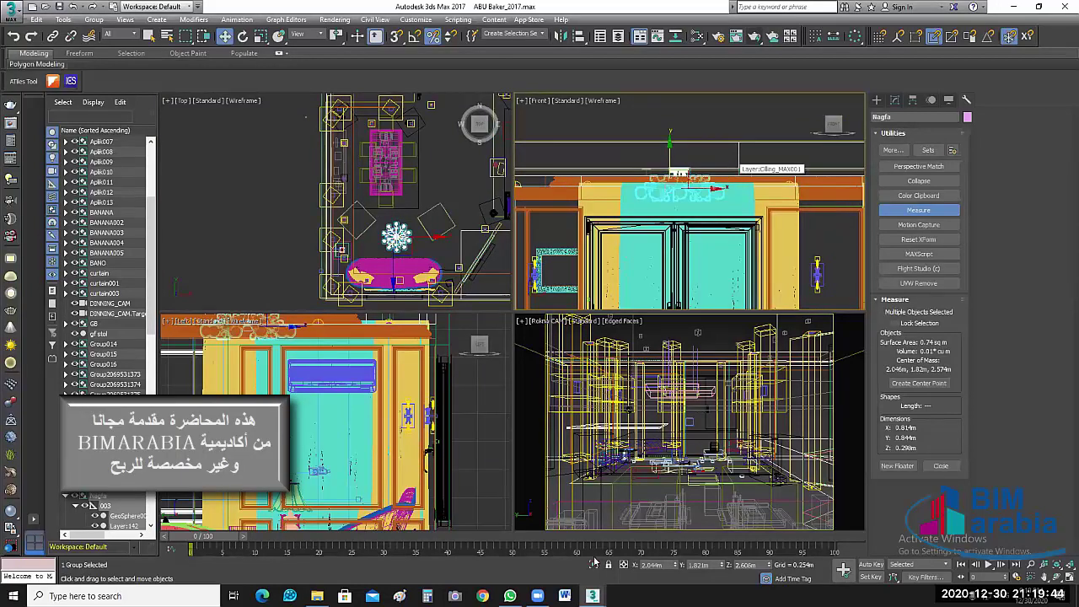
click(622, 491)
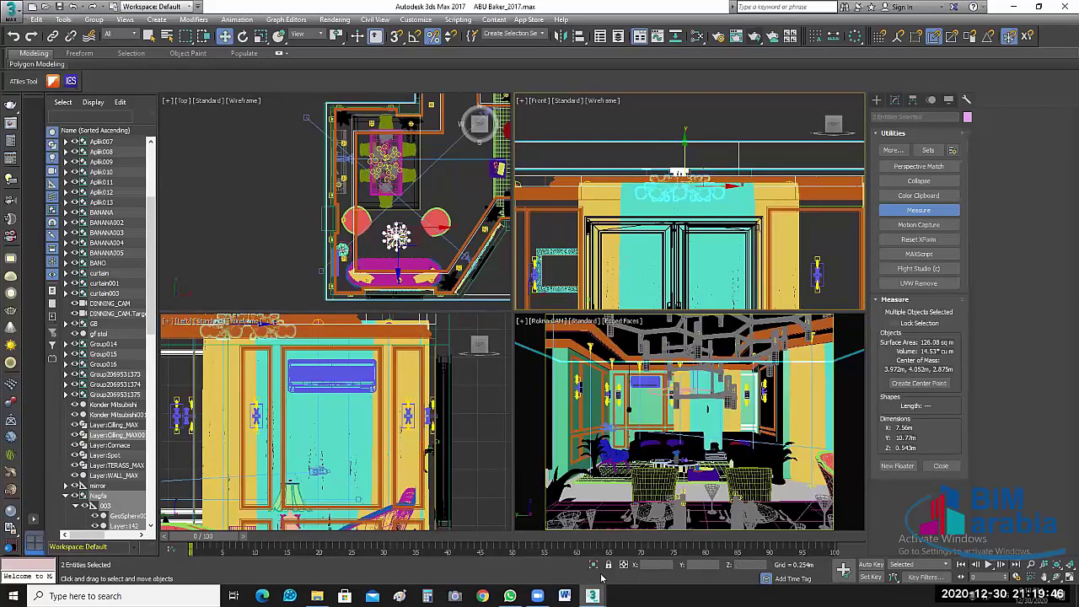
Step: Isolate the chandelier and ceiling, maximise the Front view, and select the chandelier
key(alt+q)
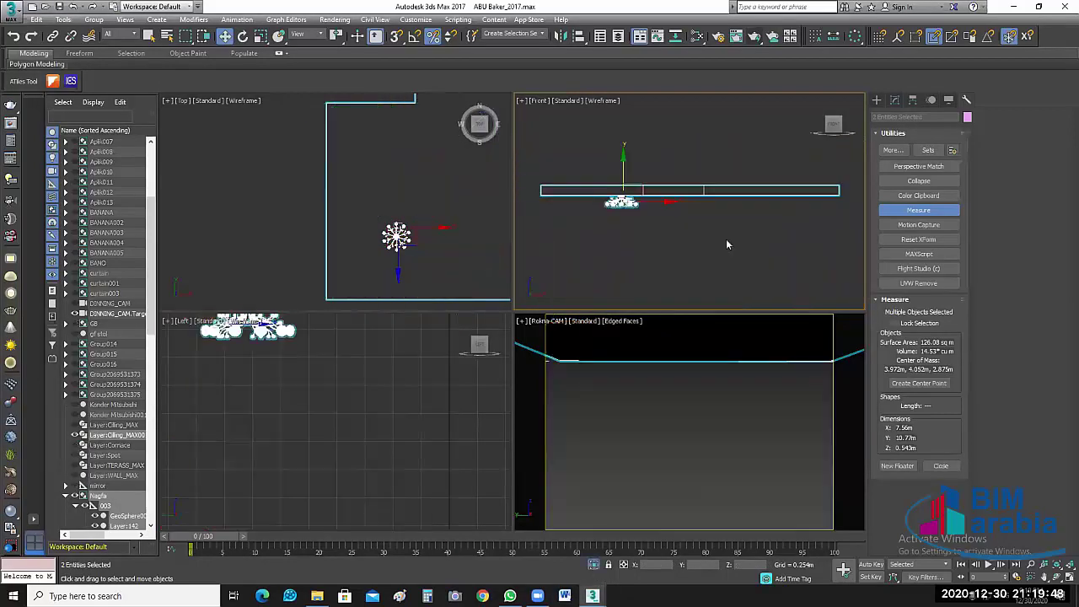
scroll(666, 246, up, 3)
click(700, 279)
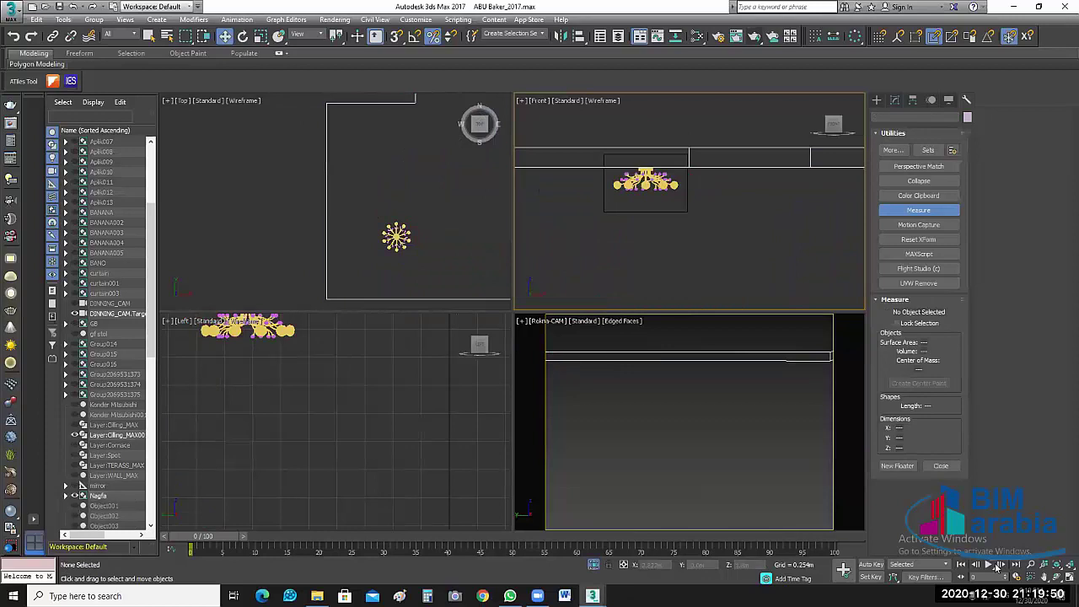
key(alt+w)
scroll(720, 267, down, 2)
scroll(656, 255, down, 2)
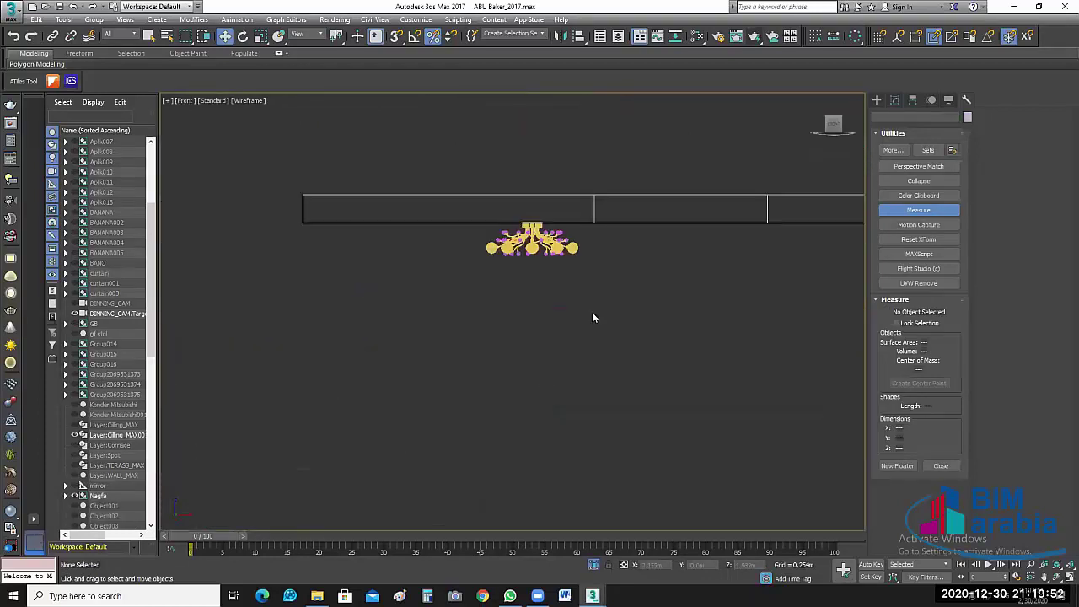
scroll(592, 312, down, 2)
click(623, 265)
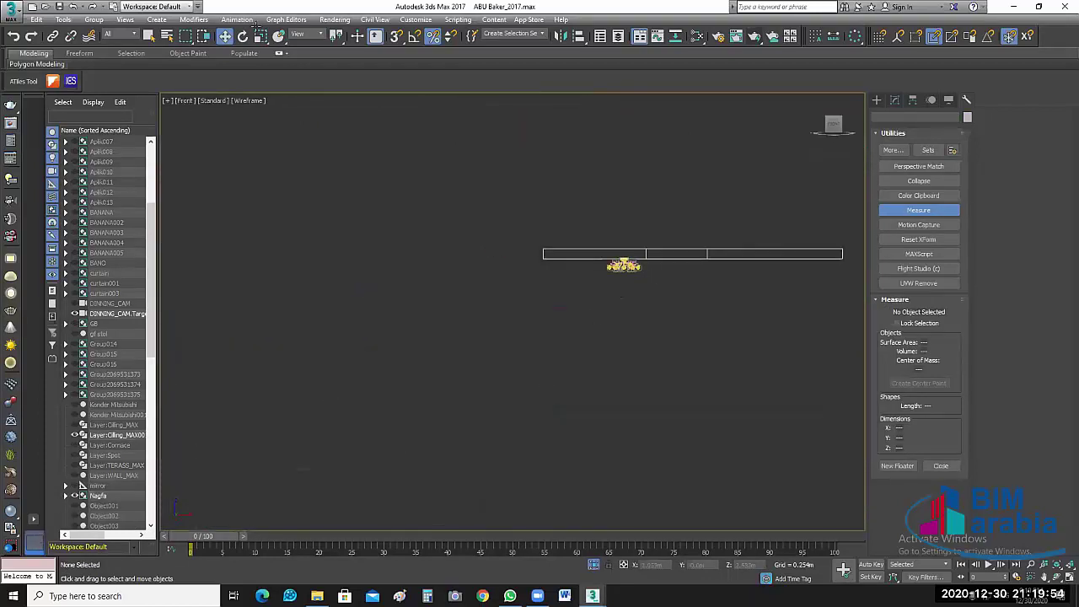
scroll(668, 363, up, 1)
Step: Scale the chandelier up to 130% and stretch it vertically to 0.423 m high
key(r)
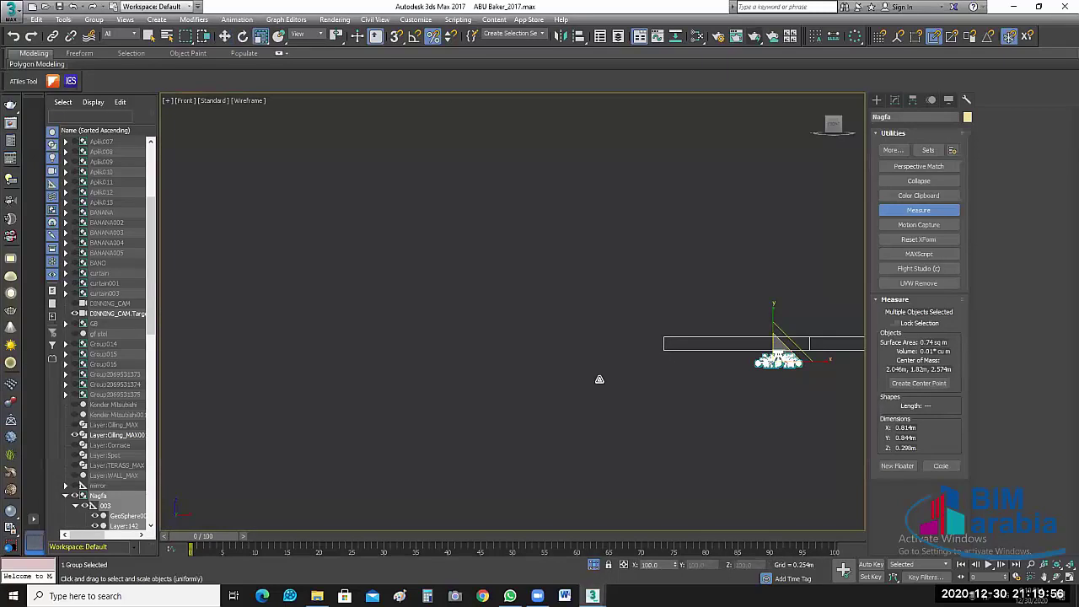
drag(554, 323, 554, 291)
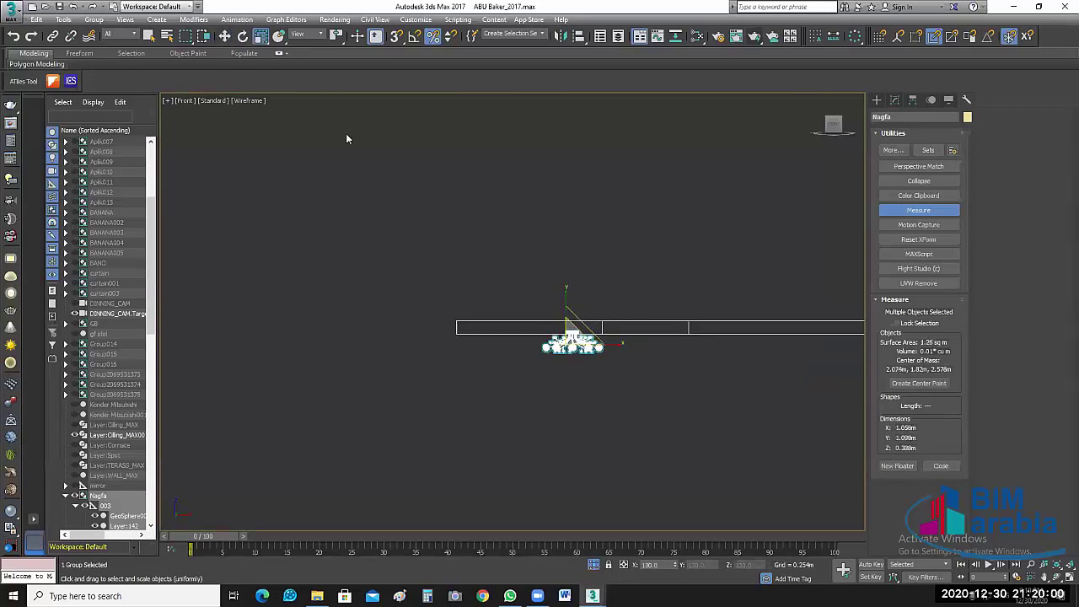
key(w)
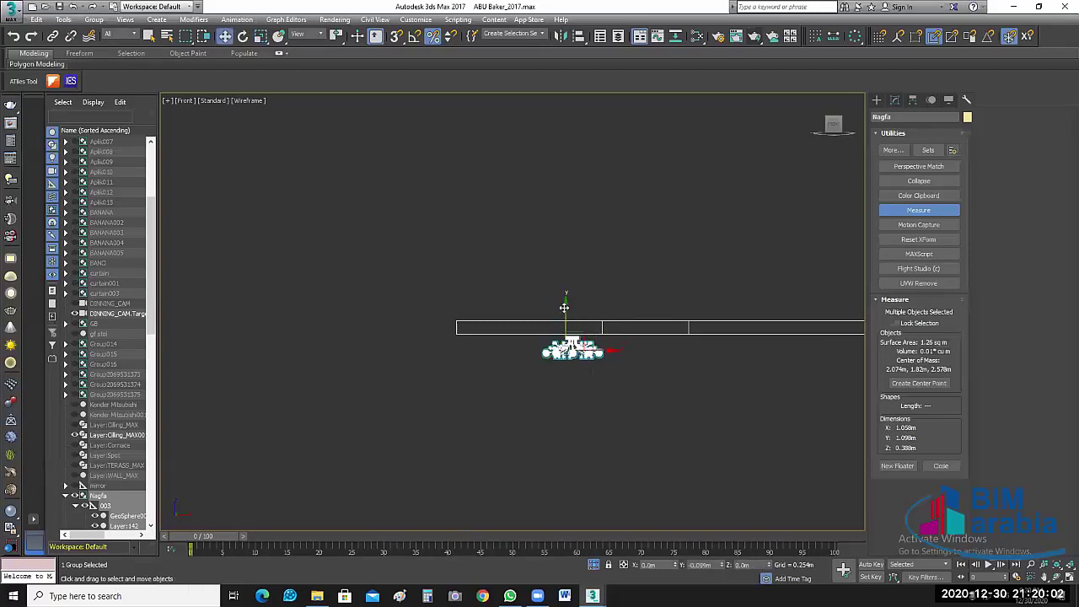
scroll(580, 368, up, 2)
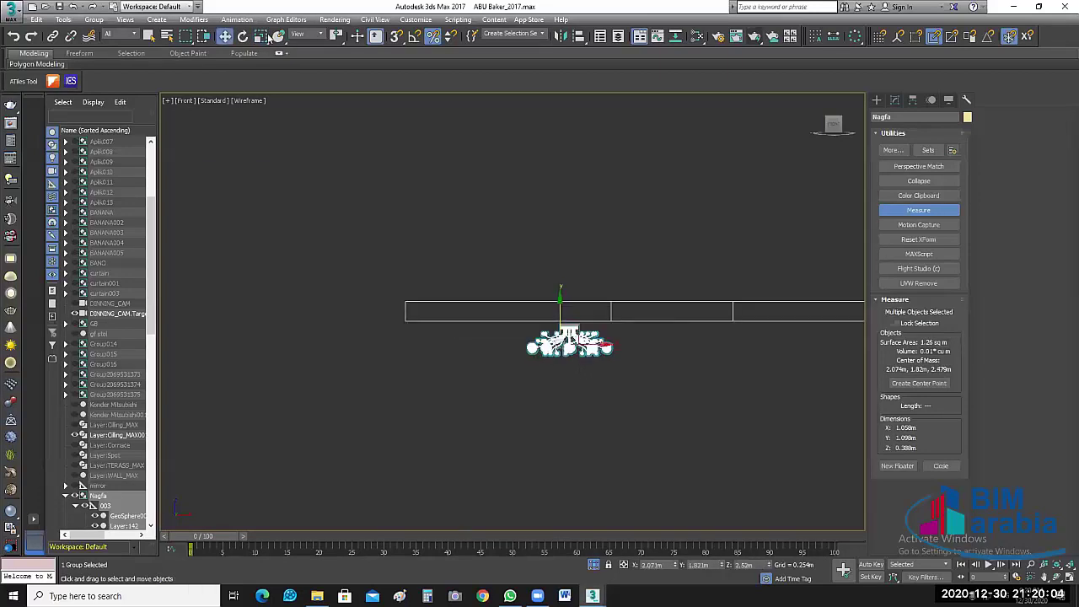
key(r)
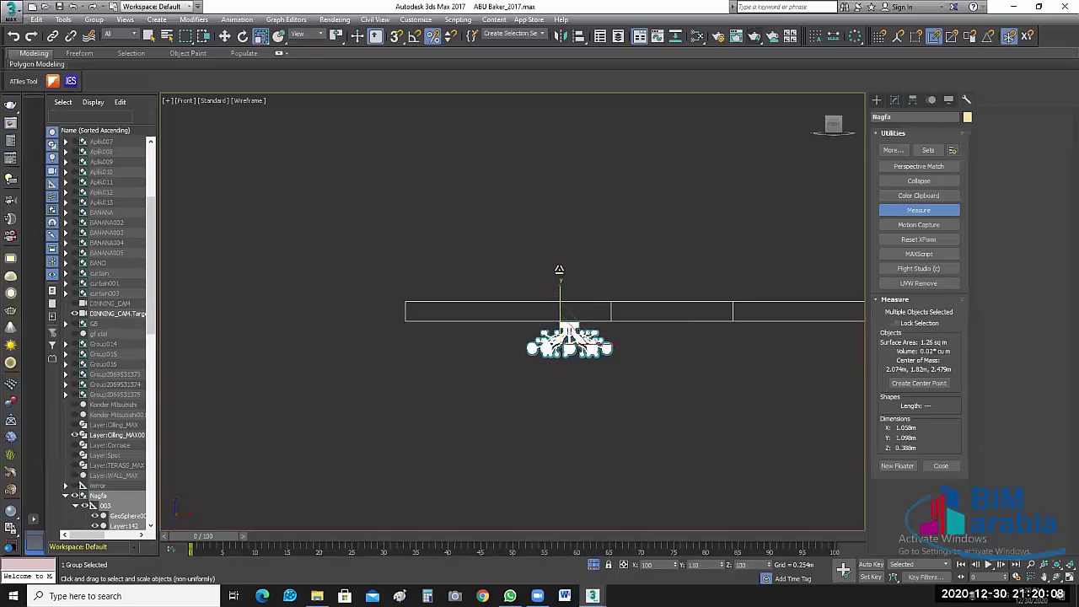
drag(559, 270, 570, 283)
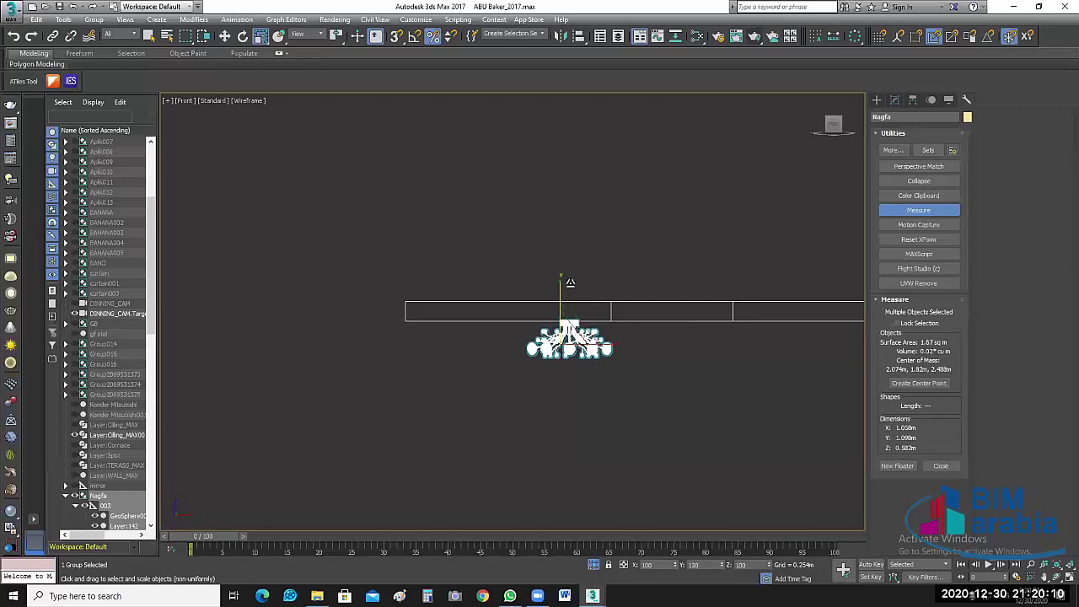
key(w)
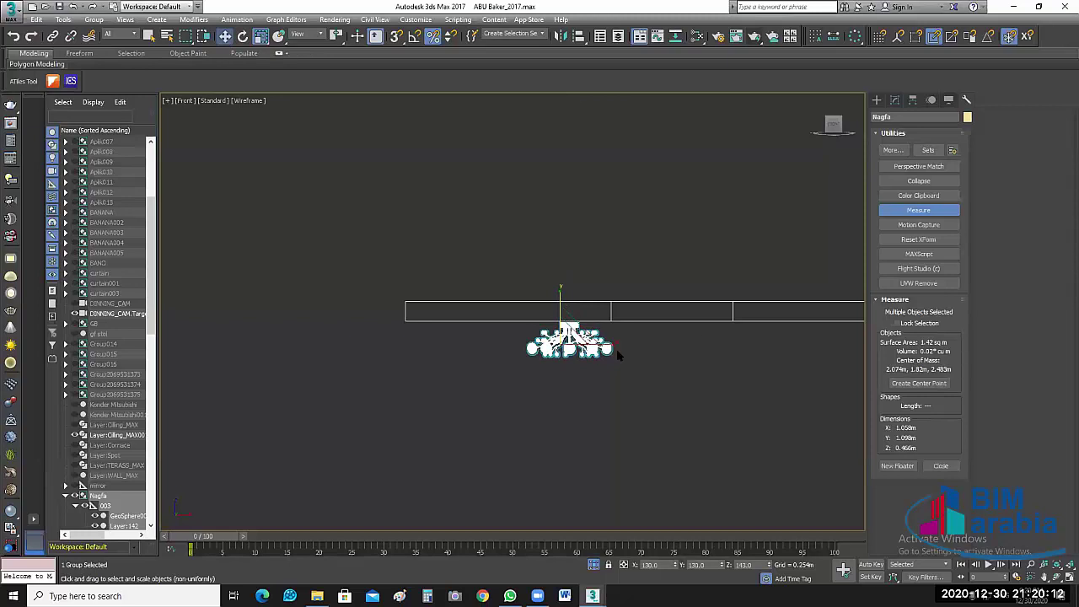
scroll(656, 333, up, 2)
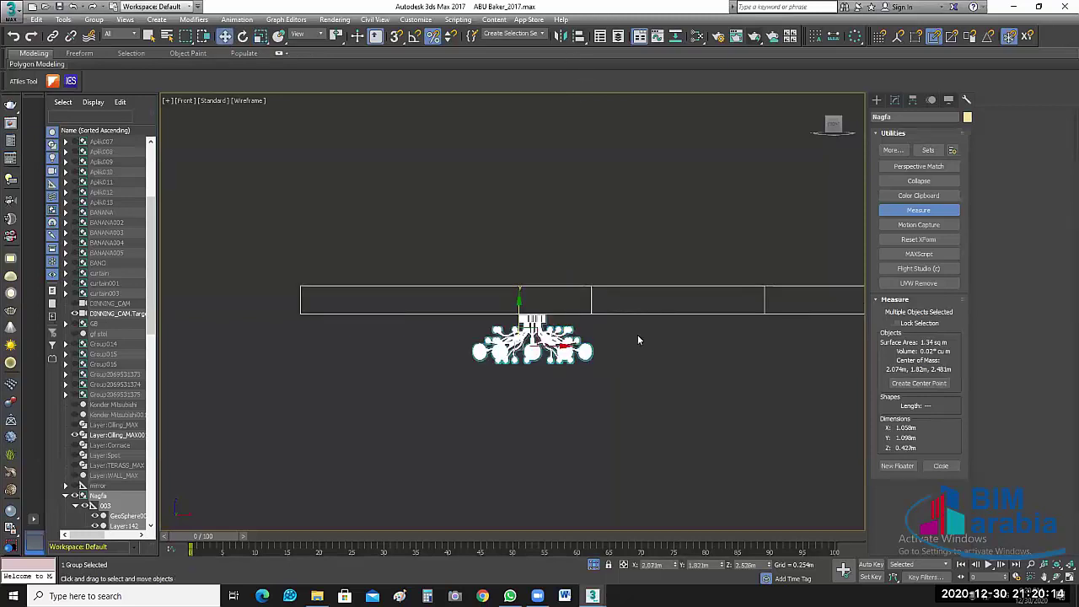
key(alt+a)
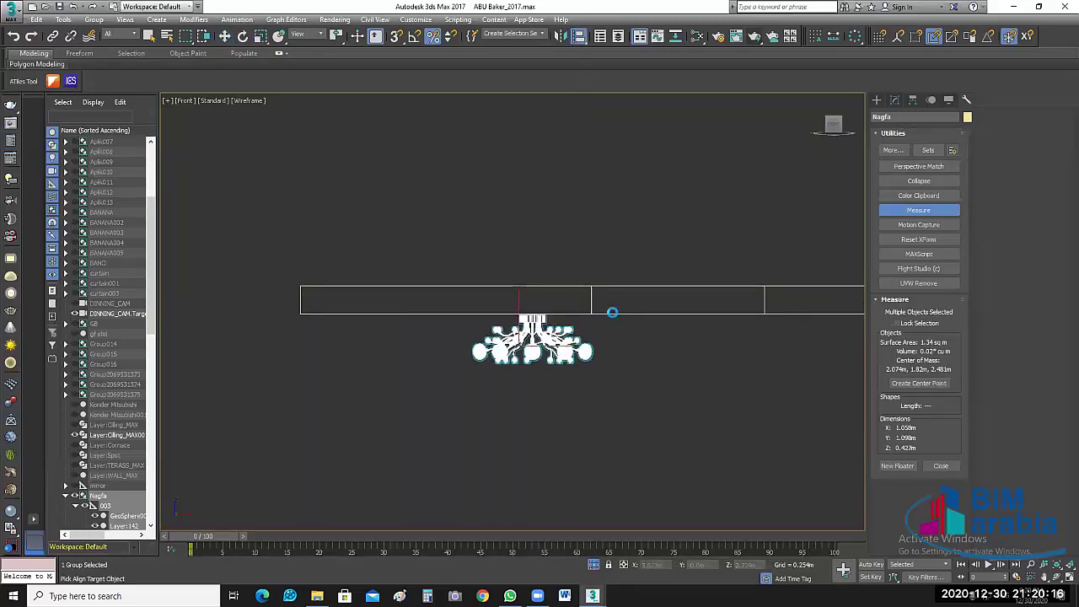
Step: Align the chandelier's Y maximum to the ceiling beam's minimum so its top meets the underside
click(612, 312)
click(818, 307)
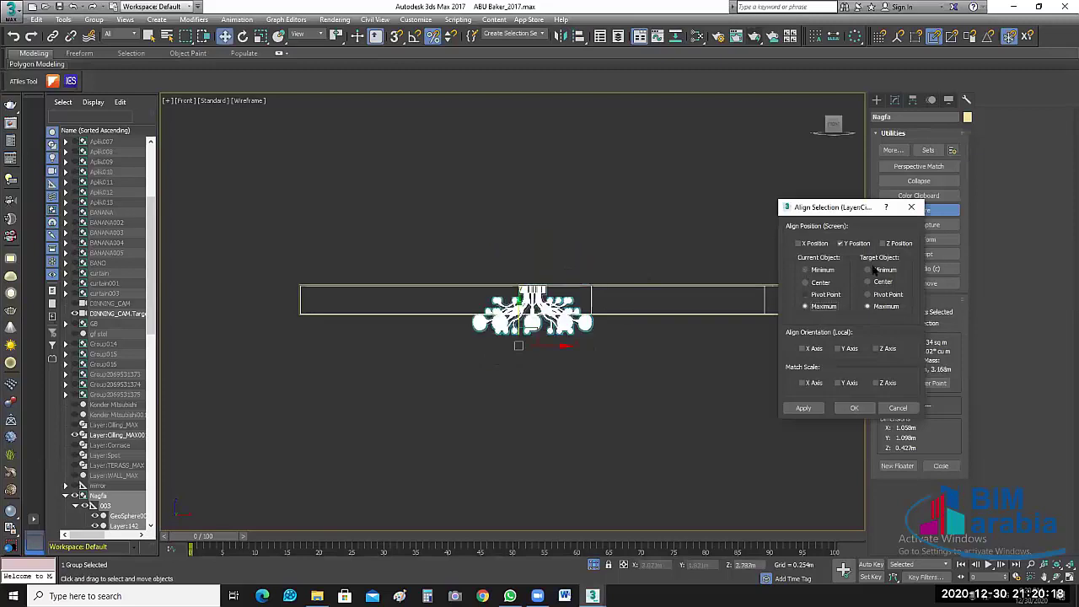
click(876, 269)
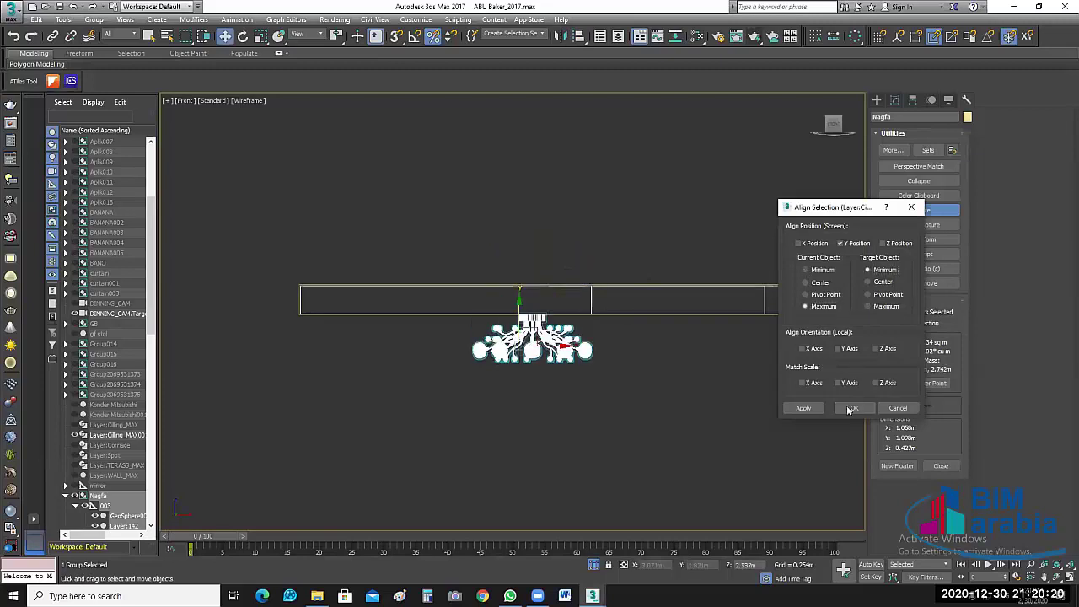
click(852, 408)
click(637, 408)
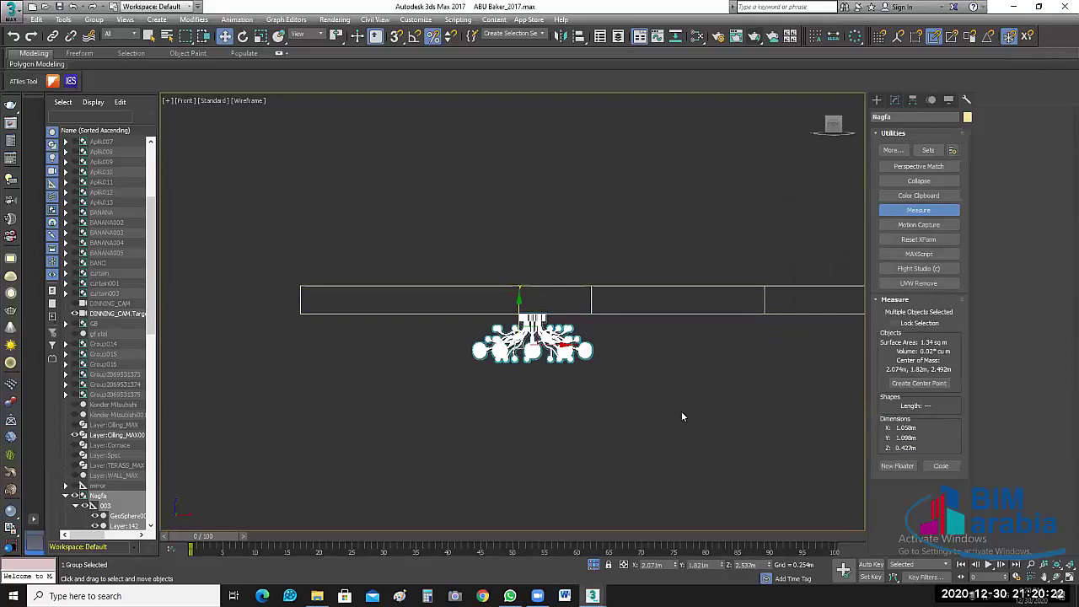
Step: Turn off the measurement readout and show the whole room again
click(915, 211)
scroll(639, 386, down, 2)
scroll(570, 236, down, 6)
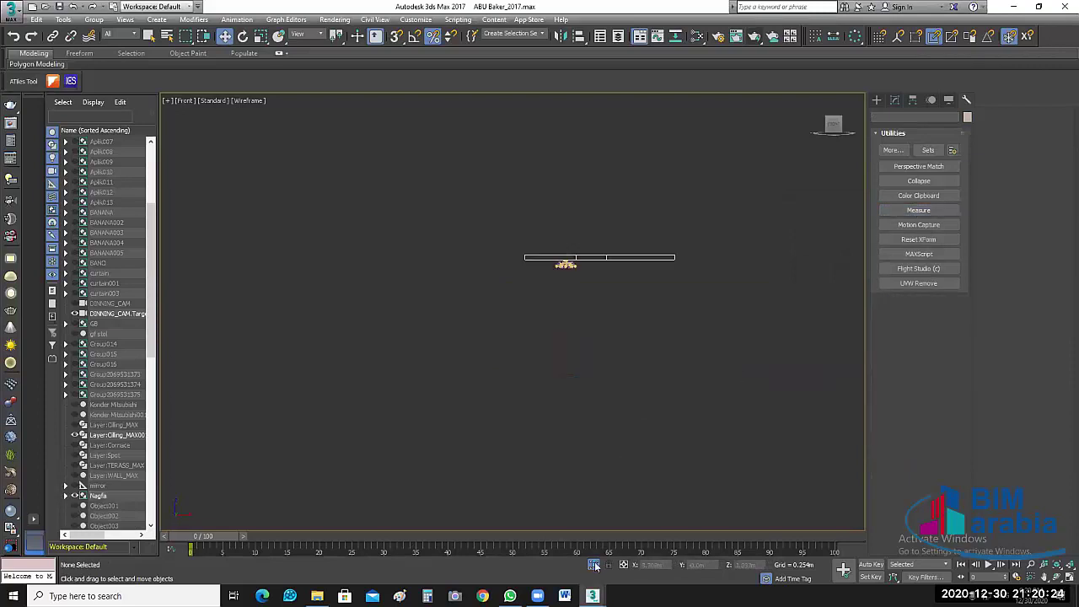
click(594, 564)
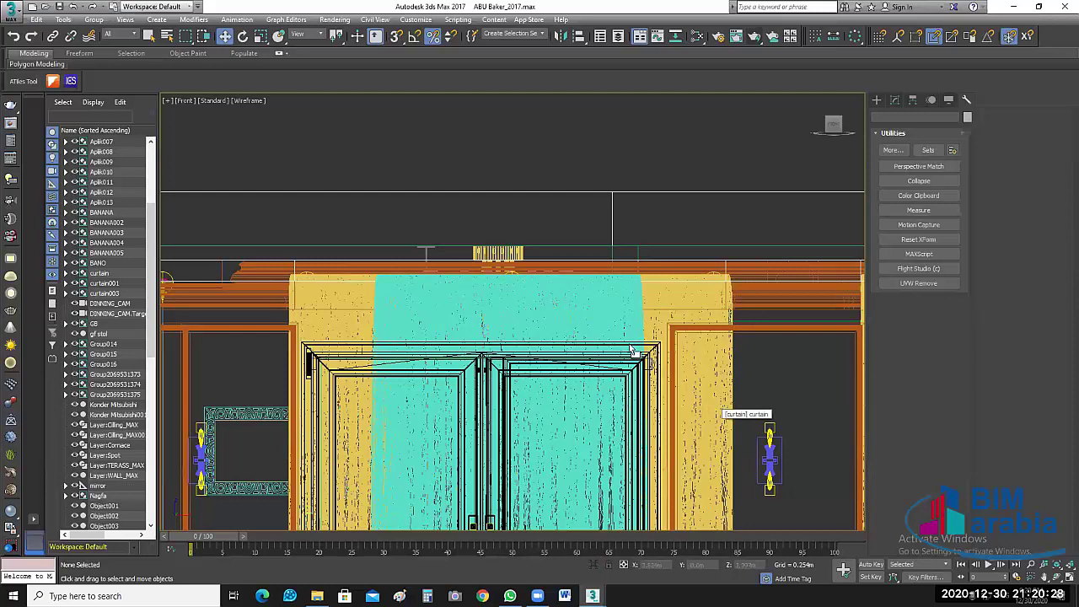
scroll(622, 325, down, 3)
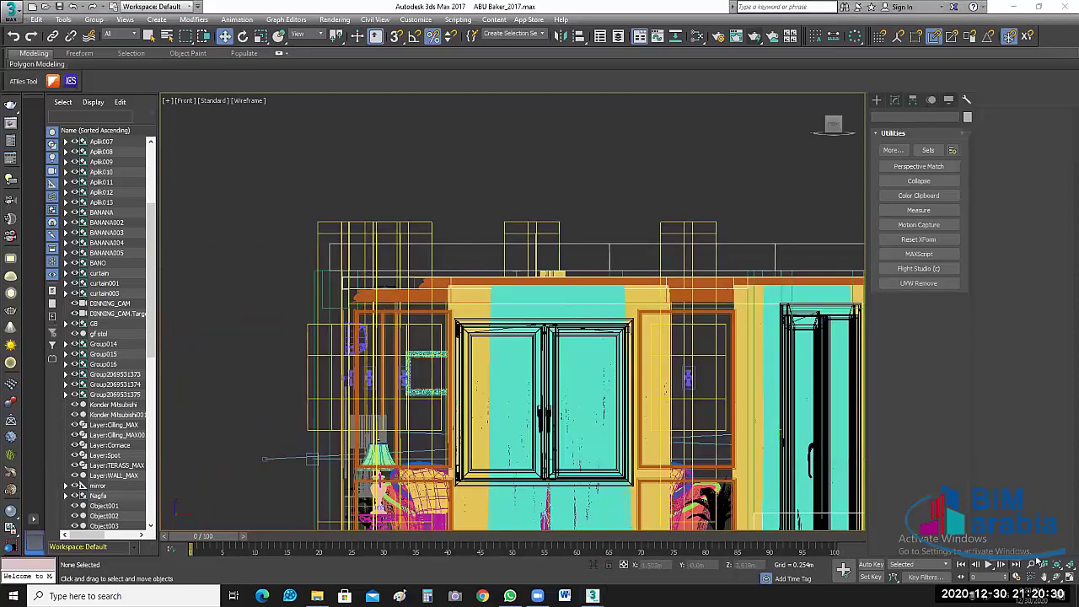
scroll(678, 388, down, 2)
scroll(679, 387, down, 1)
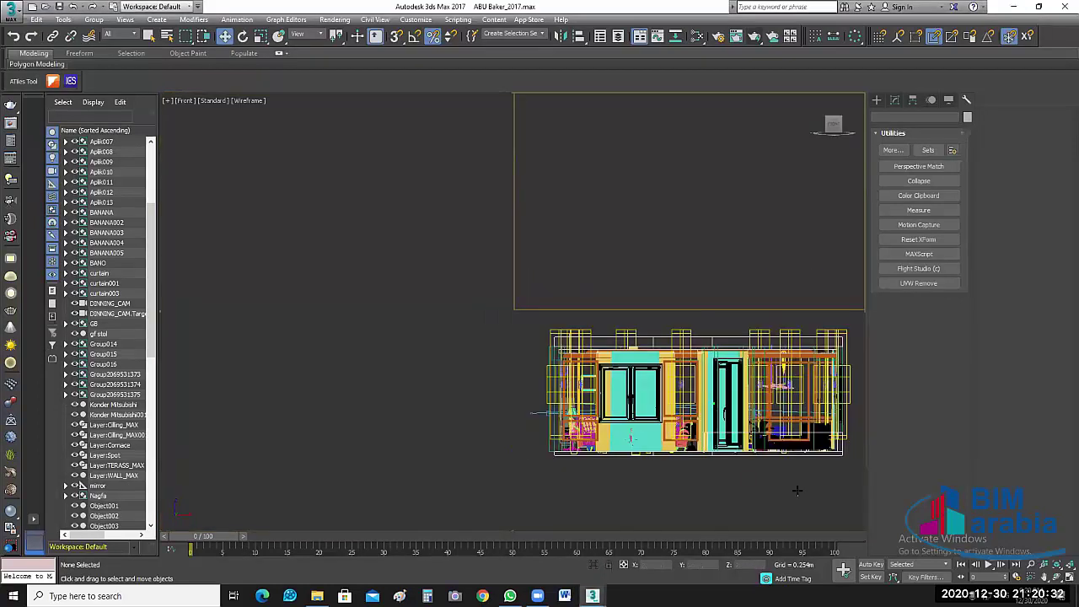
Step: Restore the four views, set the camera viewport to Salon_CAM, and select the ceiling
key(alt+w)
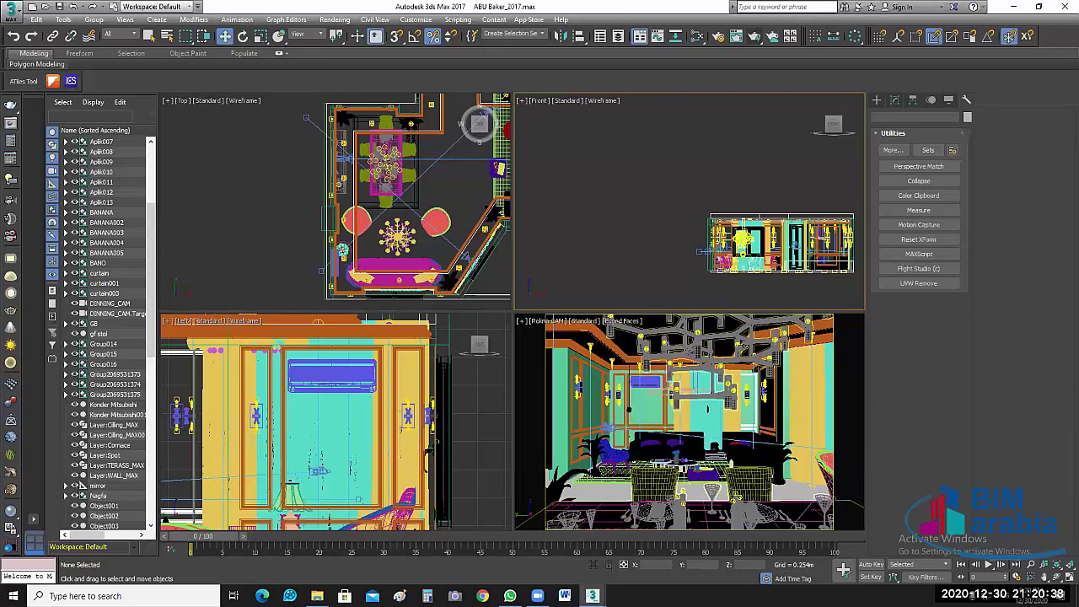
click(504, 194)
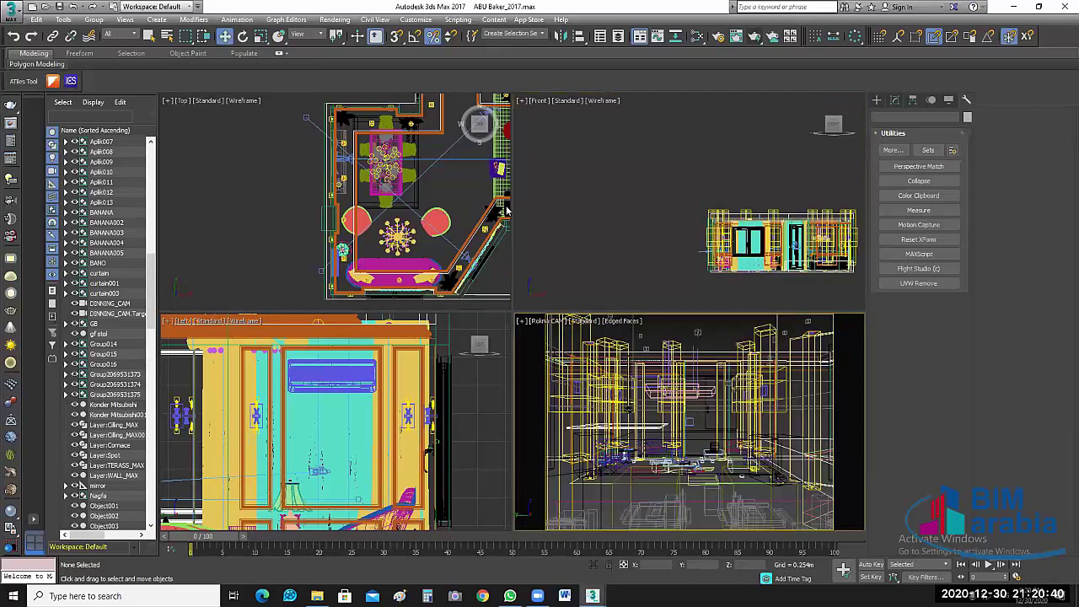
key(c)
click(498, 223)
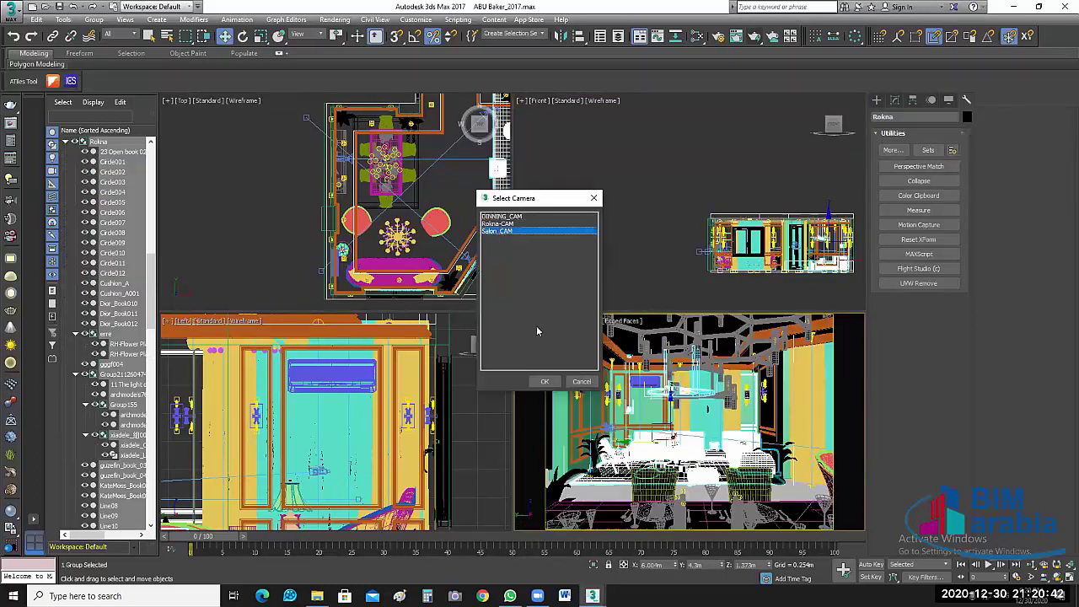
click(544, 381)
key(c)
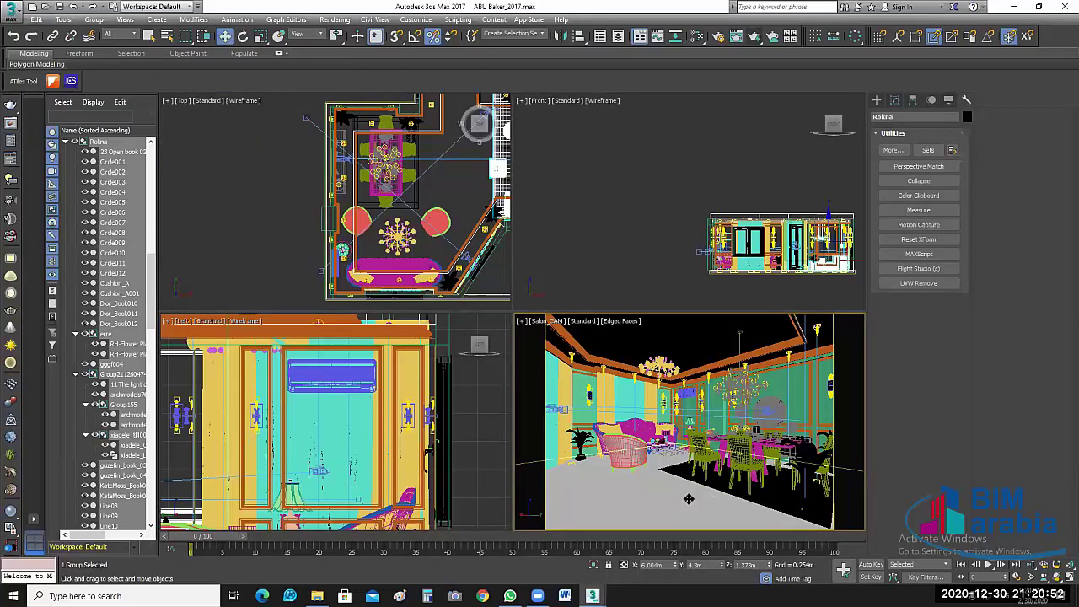
drag(688, 499, 702, 475)
click(702, 475)
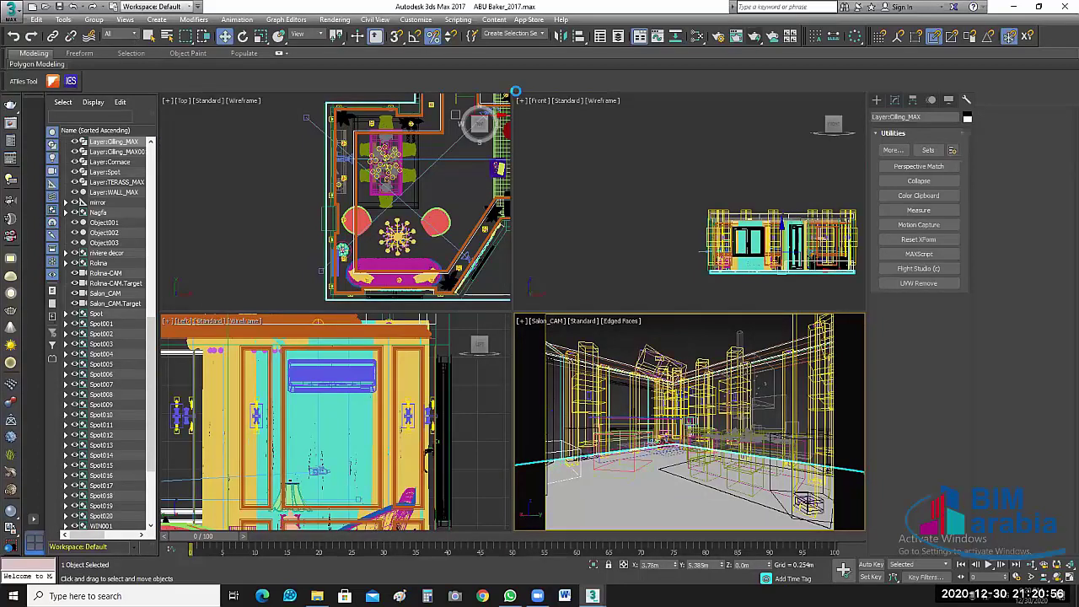
Step: Save the scene, then select the walls and maximise the Salon_CAM view
key(ctrl+s)
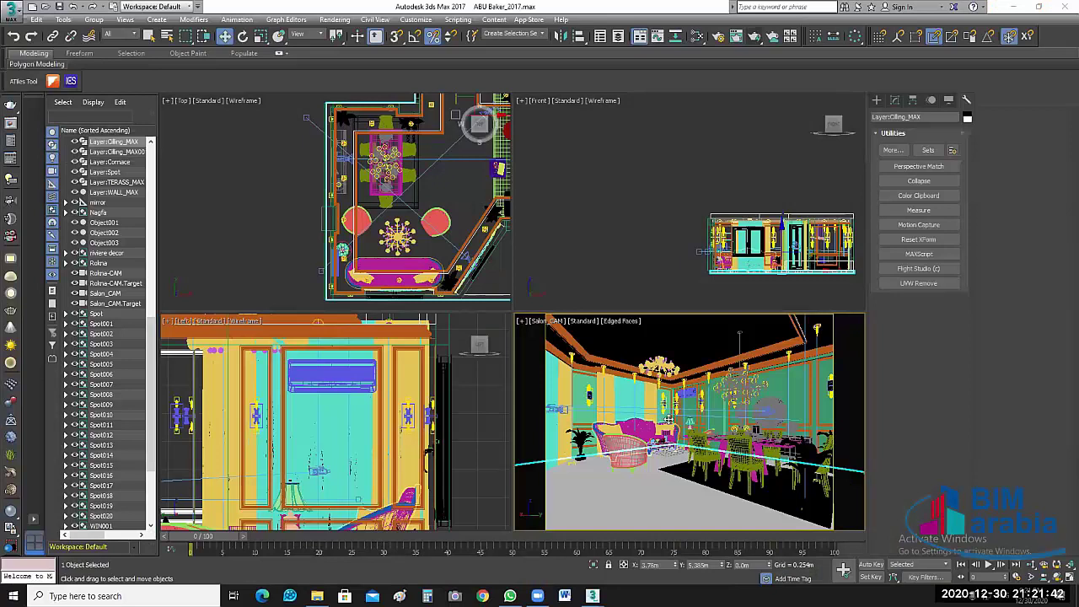
click(668, 419)
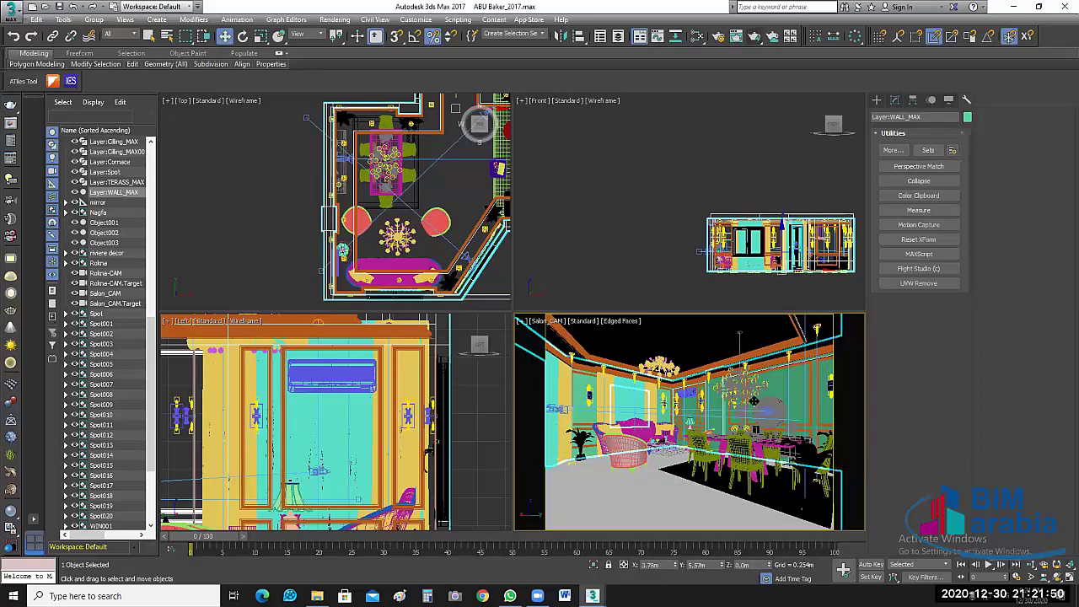
key(alt+w)
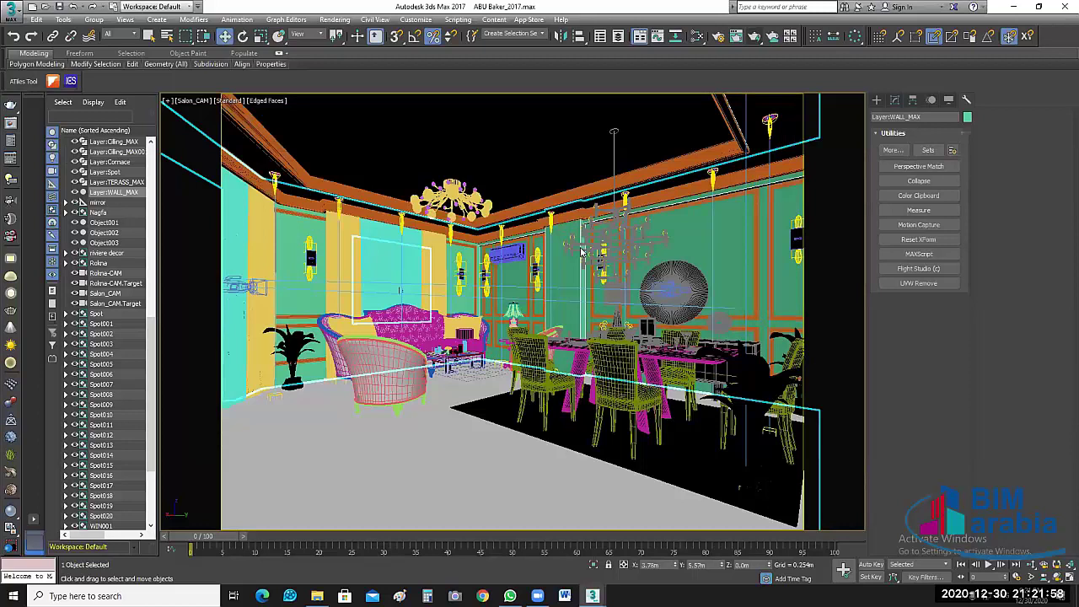
Step: Select the round mirror/console group and the wall panel group, and isolate them
click(678, 288)
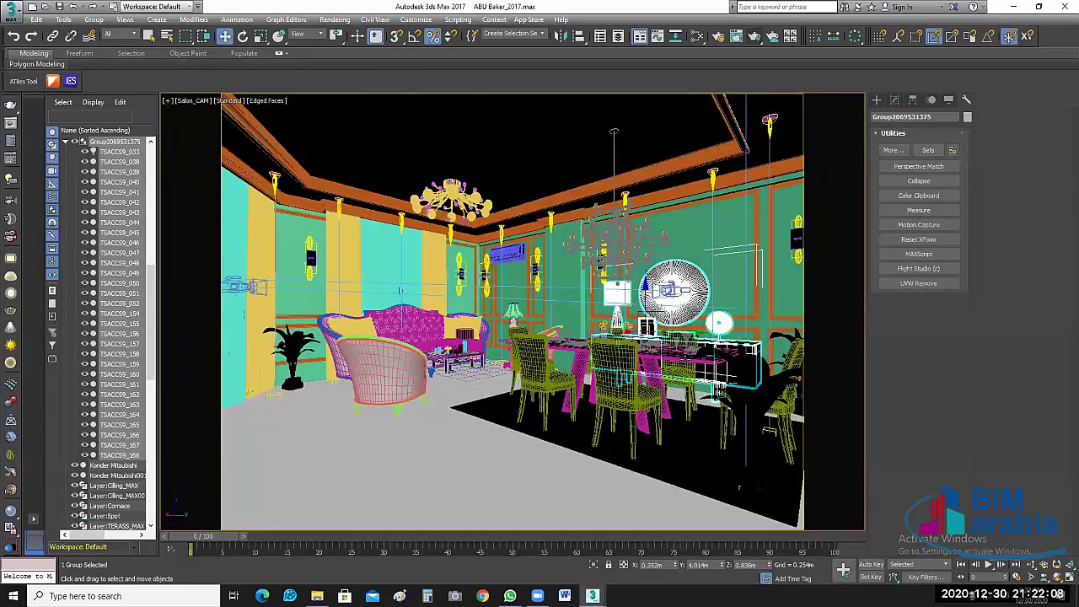
ctrl+click(738, 218)
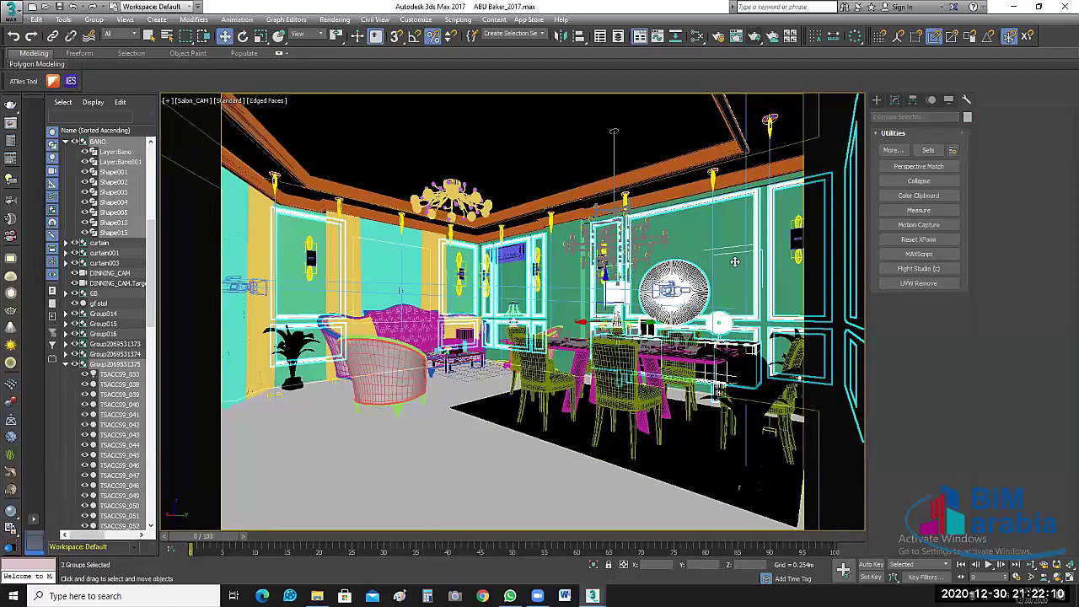
click(595, 564)
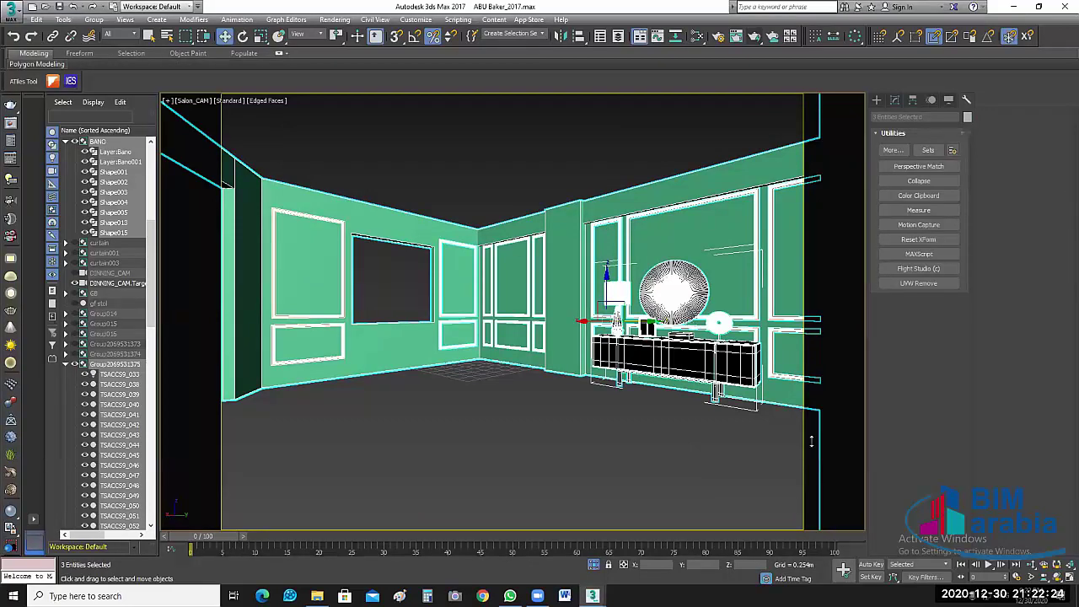
Step: Make the Left view active, centre the console in it, and maximise it
key(alt+w)
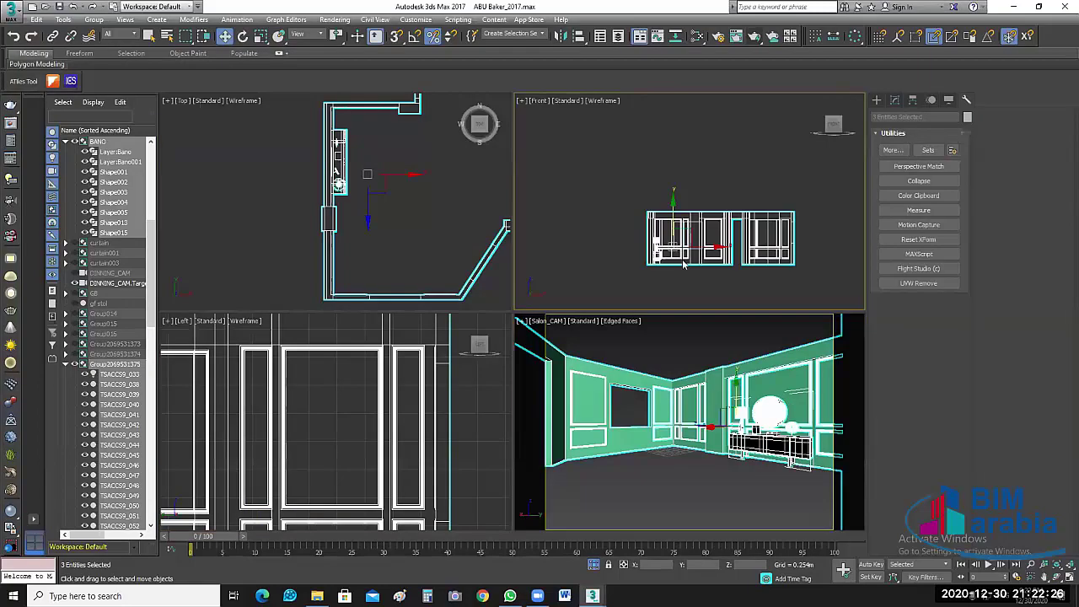
click(402, 374)
scroll(402, 373, down, 3)
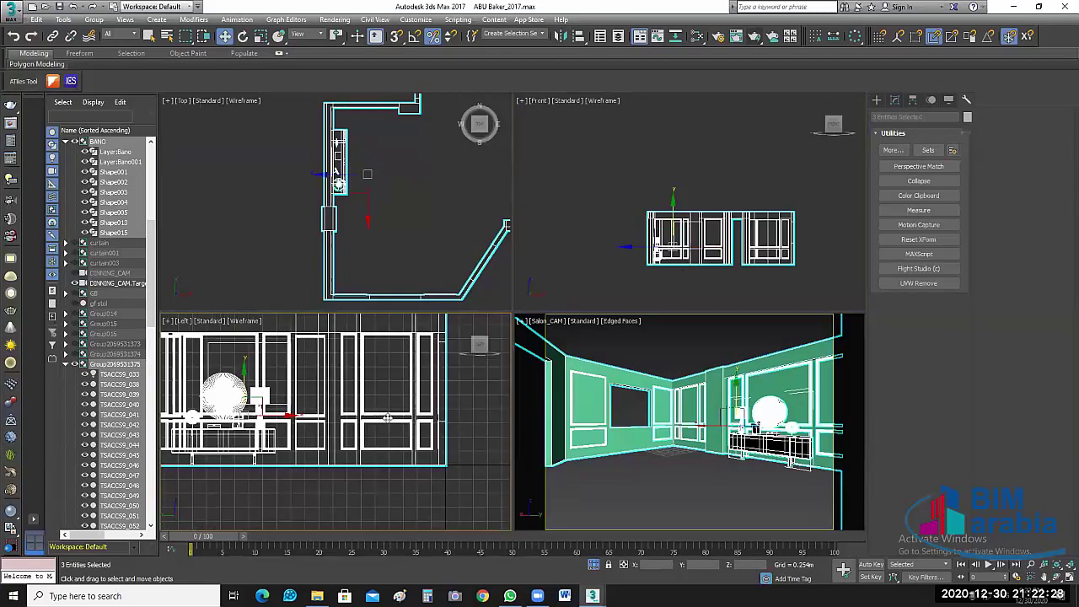
scroll(346, 428, down, 2)
scroll(346, 427, up, 1)
scroll(345, 428, up, 1)
scroll(346, 427, up, 1)
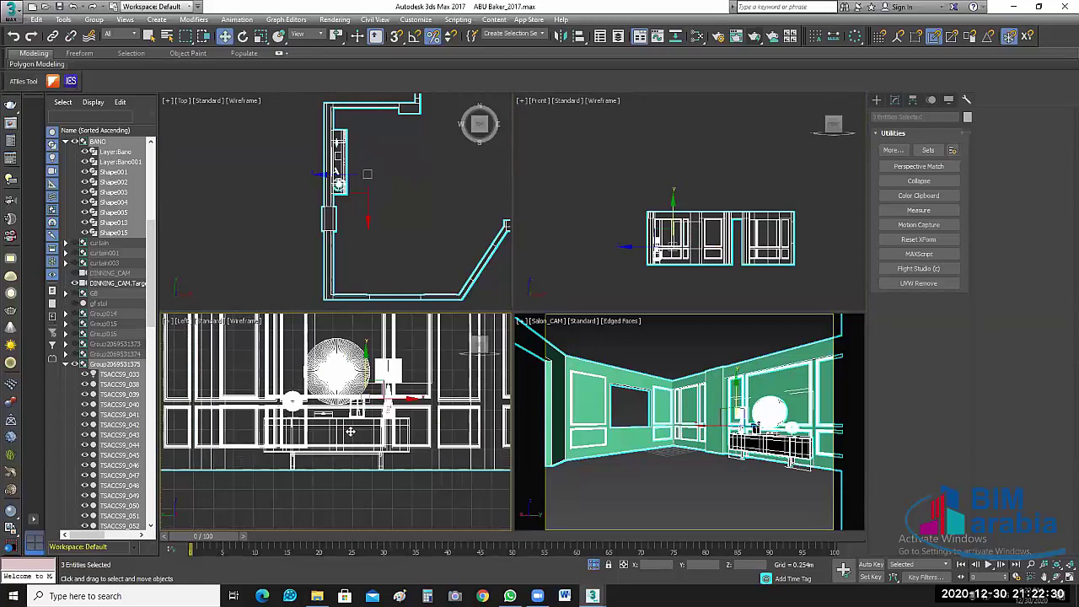
scroll(346, 427, up, 1)
scroll(410, 228, up, 2)
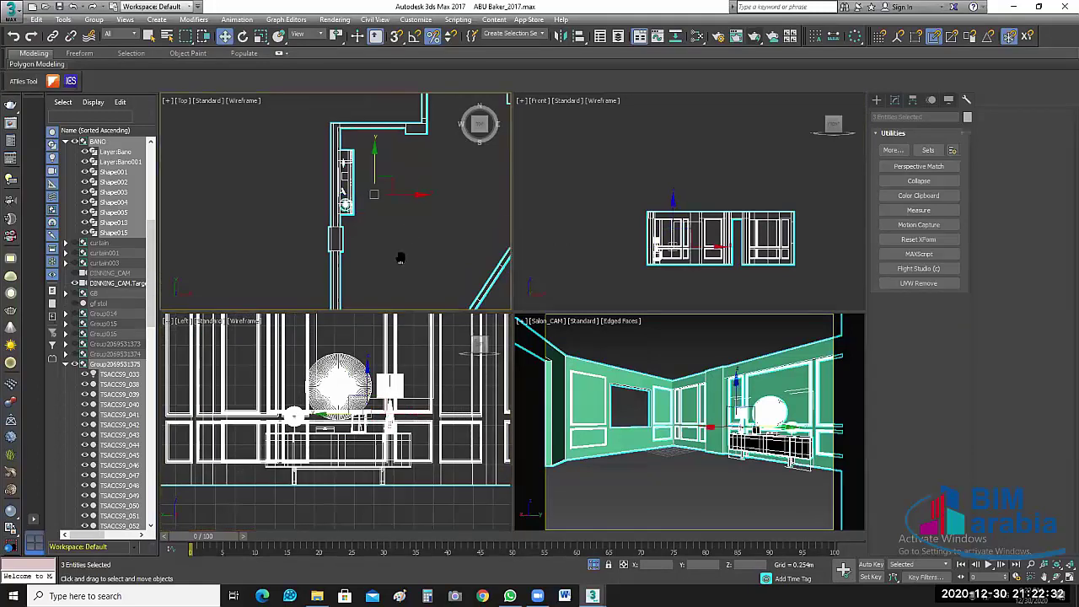
scroll(400, 255, down, 2)
middle_drag(376, 447, 397, 456)
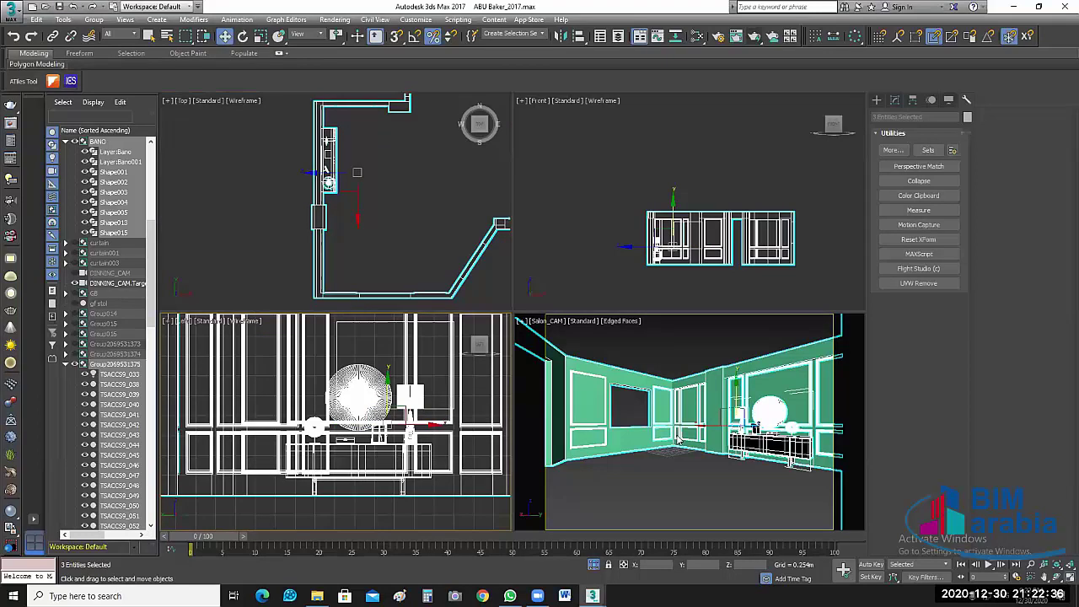
key(alt+w)
middle_drag(626, 404, 646, 426)
middle_drag(728, 397, 741, 413)
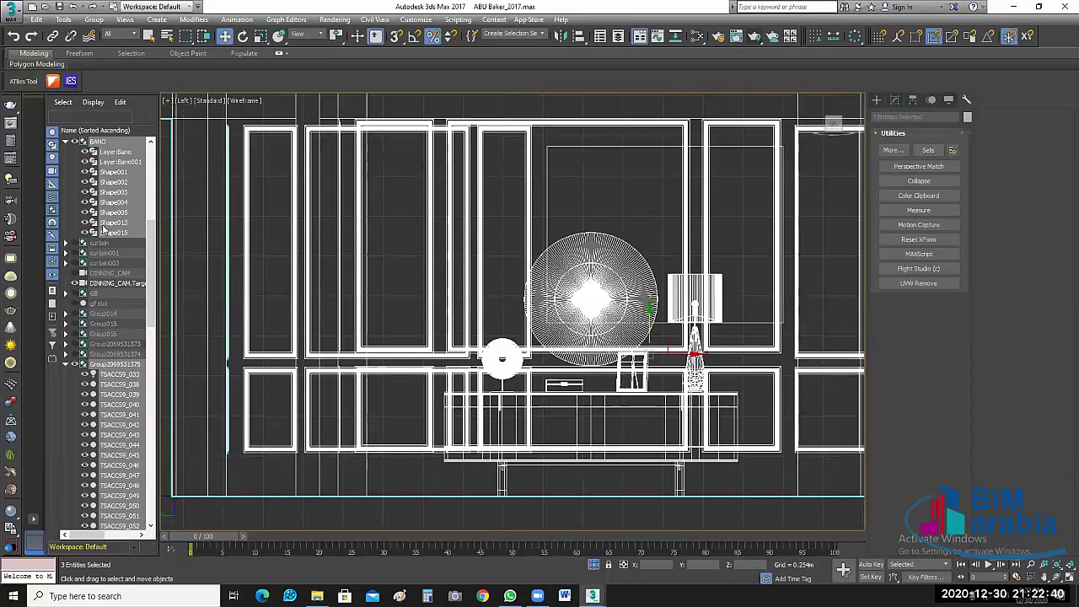
Step: Select the BANO wall panel group
click(87, 236)
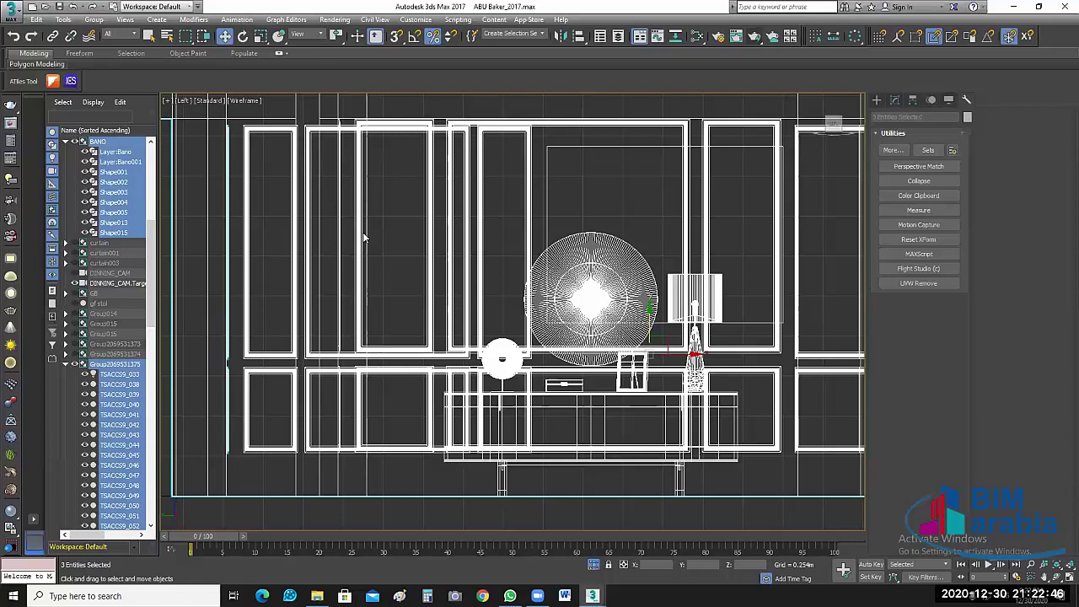
click(88, 231)
click(88, 231)
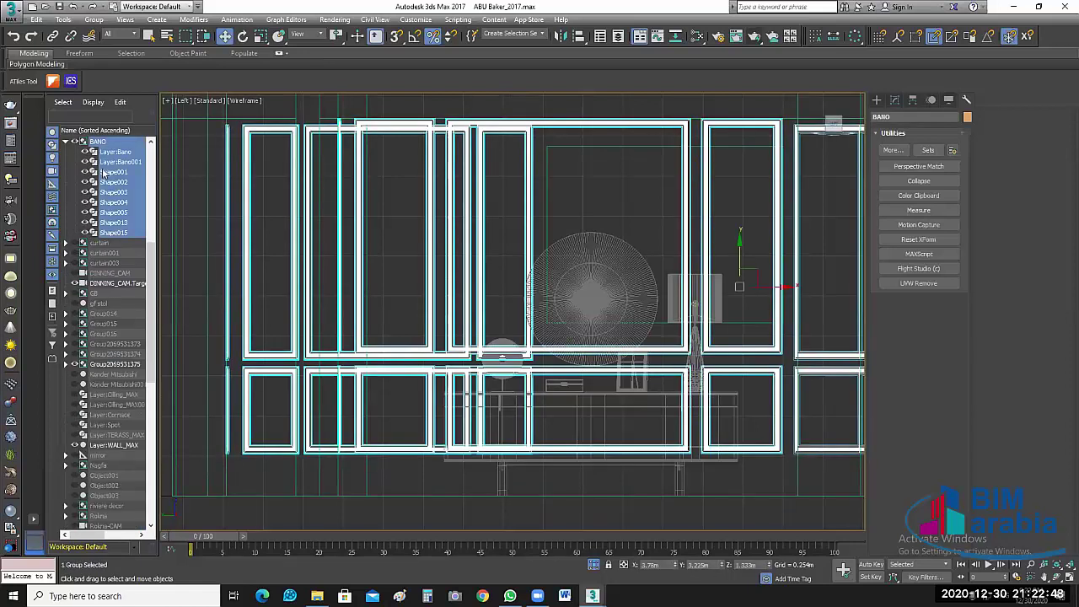
Step: Open the BANO group and expand its list of shapes
click(93, 20)
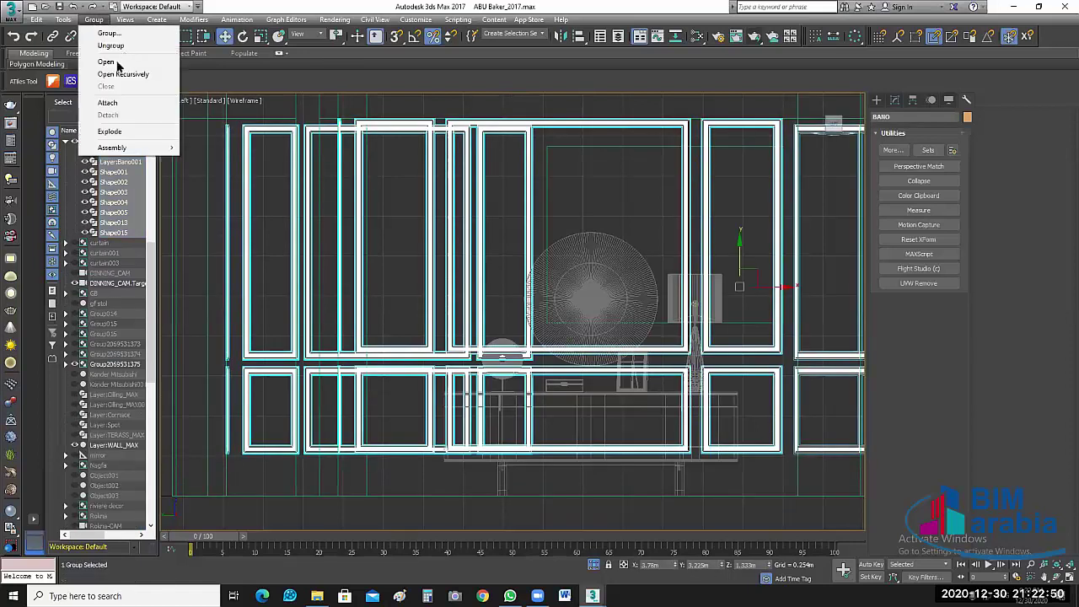
click(130, 228)
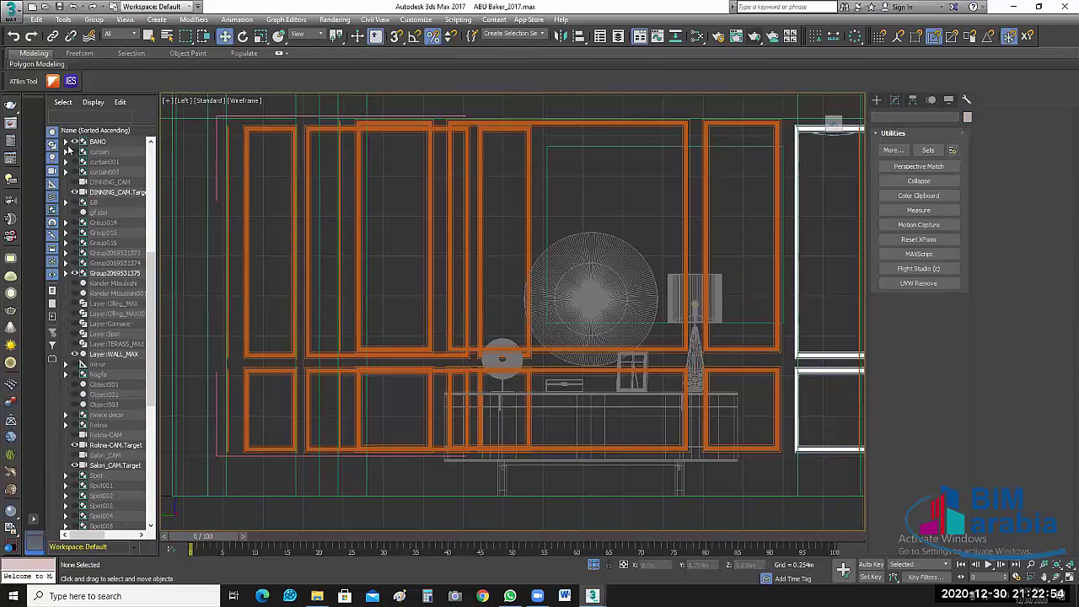
click(66, 141)
Step: Hide every BANO shape and layer except Shape002, then select the mirror-and-console group
click(85, 234)
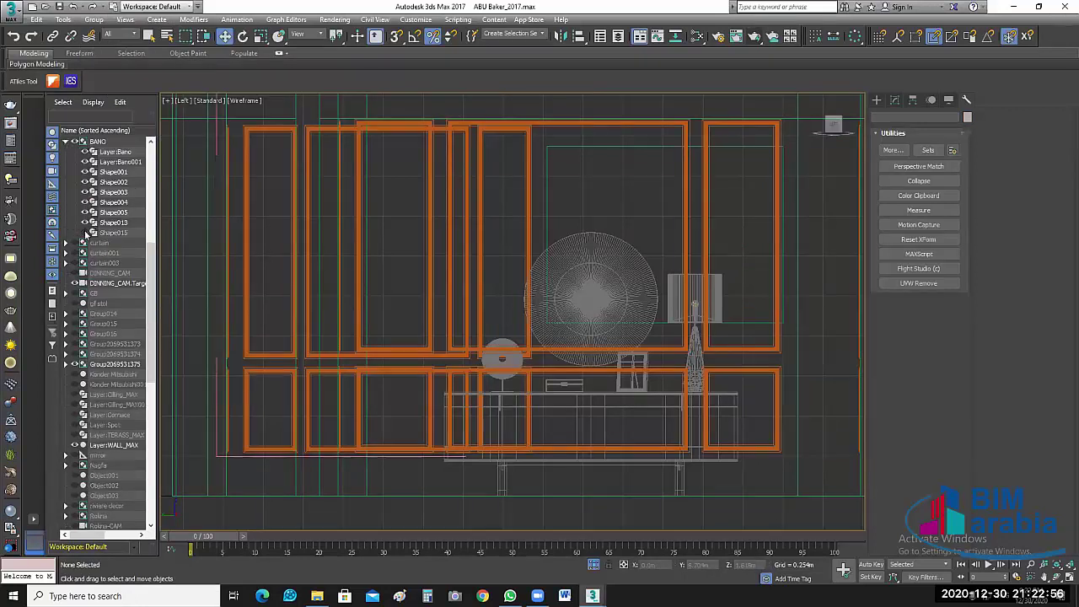
click(84, 222)
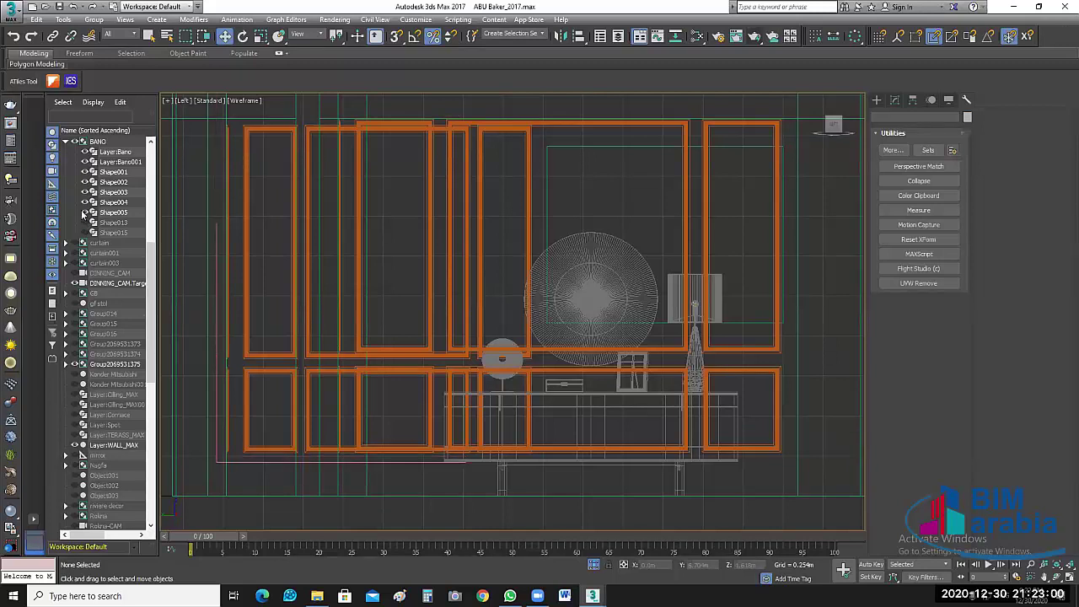
drag(85, 215, 86, 182)
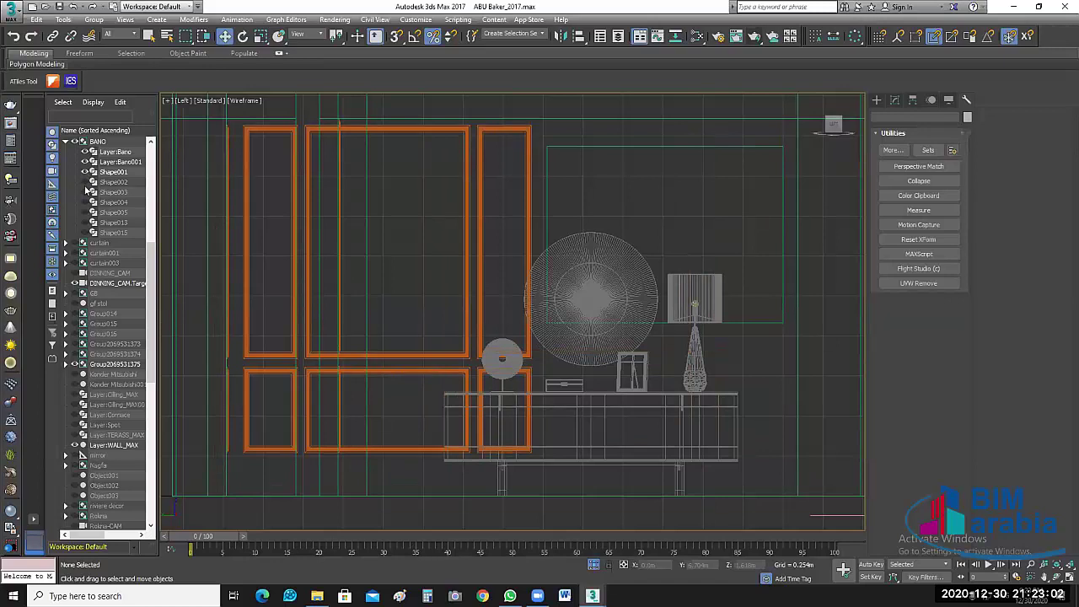
click(85, 182)
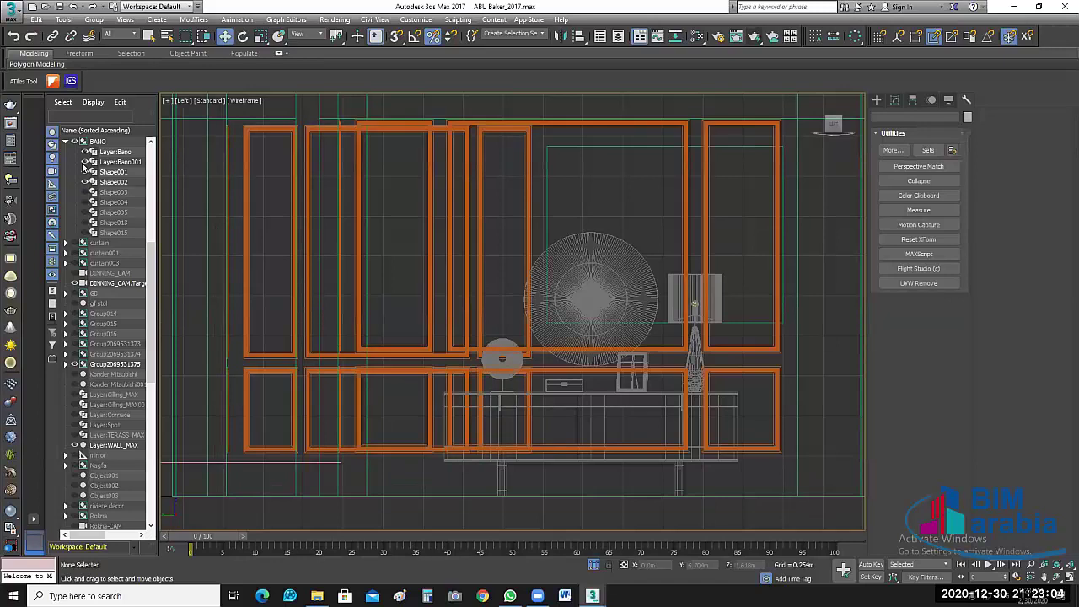
drag(84, 172, 84, 158)
click(84, 152)
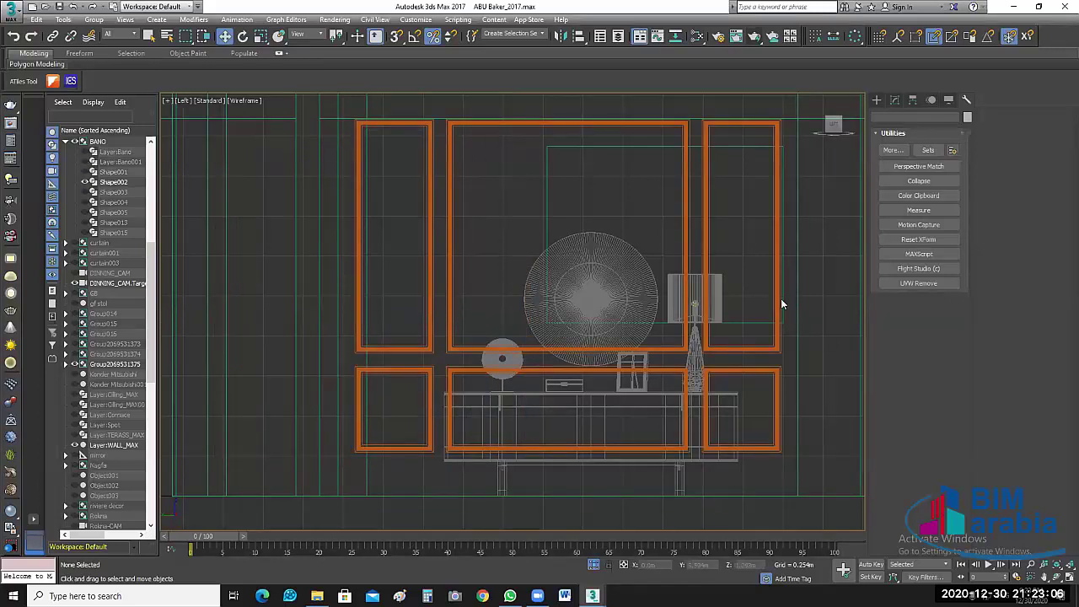
middle_drag(830, 326, 815, 307)
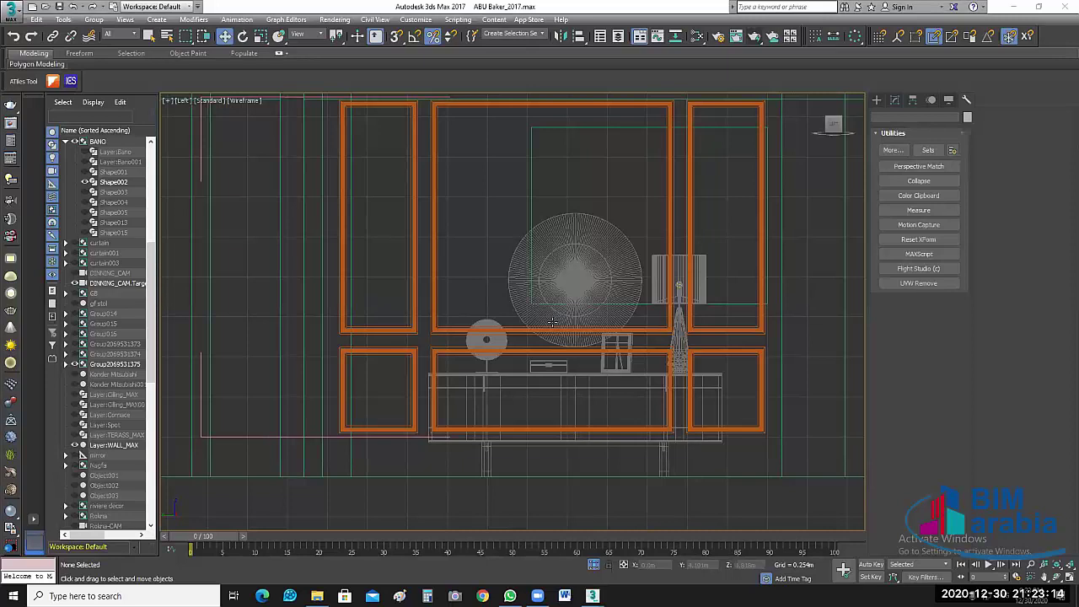
click(551, 321)
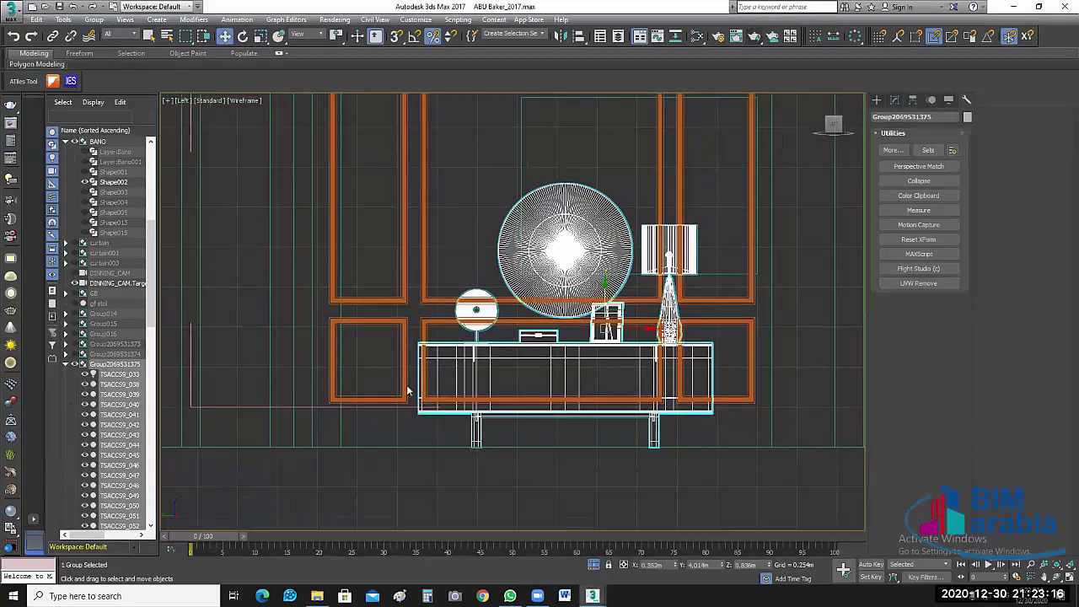
Step: Shift the mirror-and-console group slightly left, open it, and raise the round mirror higher
mouse_move(565, 431)
middle_down()
mouse_move(554, 402)
mouse_move(624, 365)
middle_up()
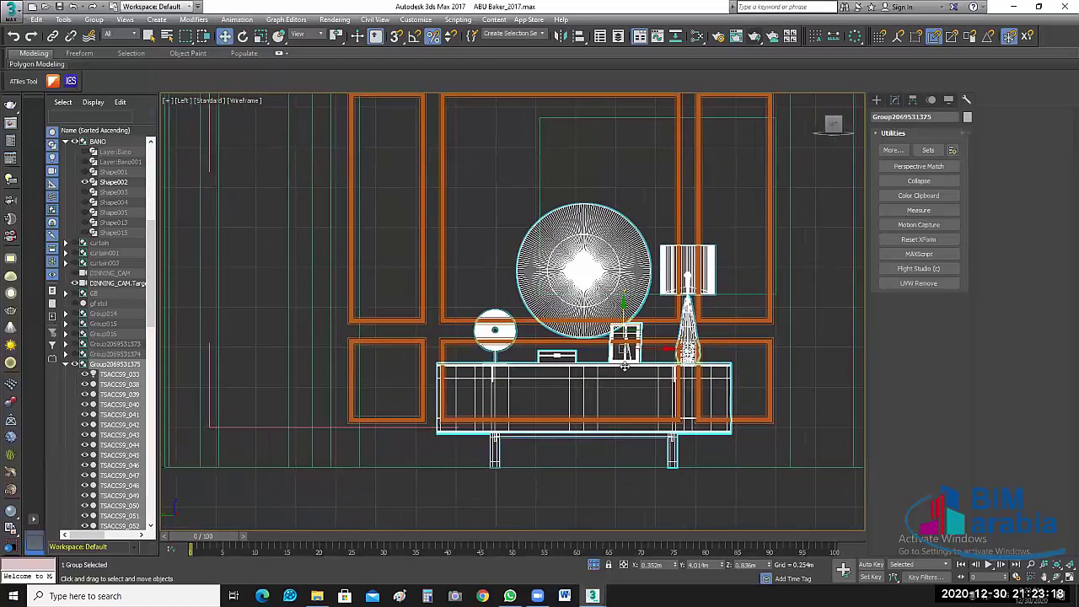
mouse_move(626, 349)
mouse_down()
mouse_move(616, 349)
mouse_move(624, 355)
mouse_up()
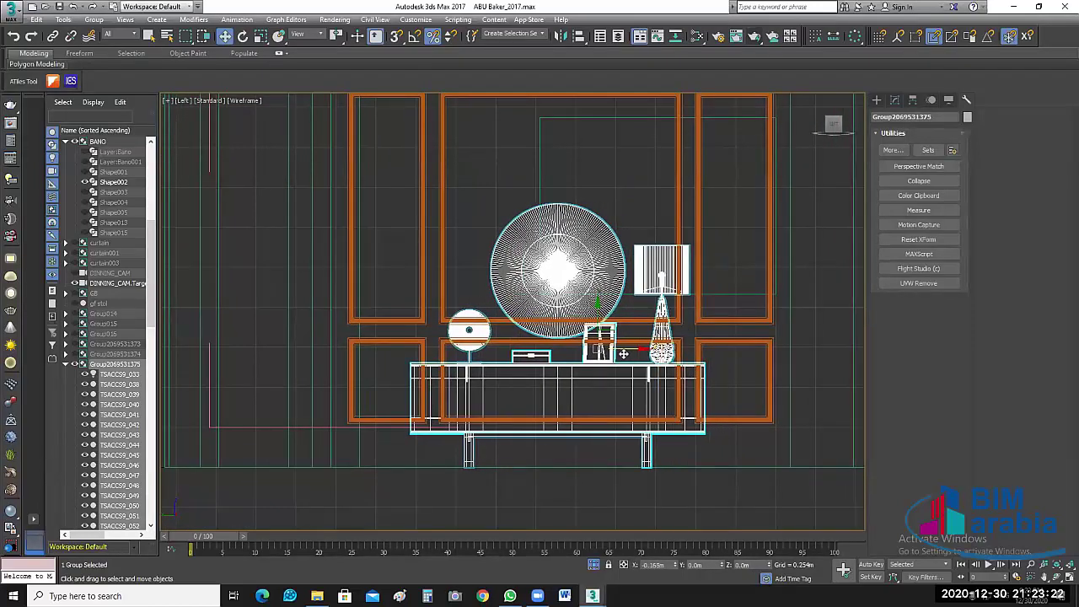
click(93, 19)
click(110, 57)
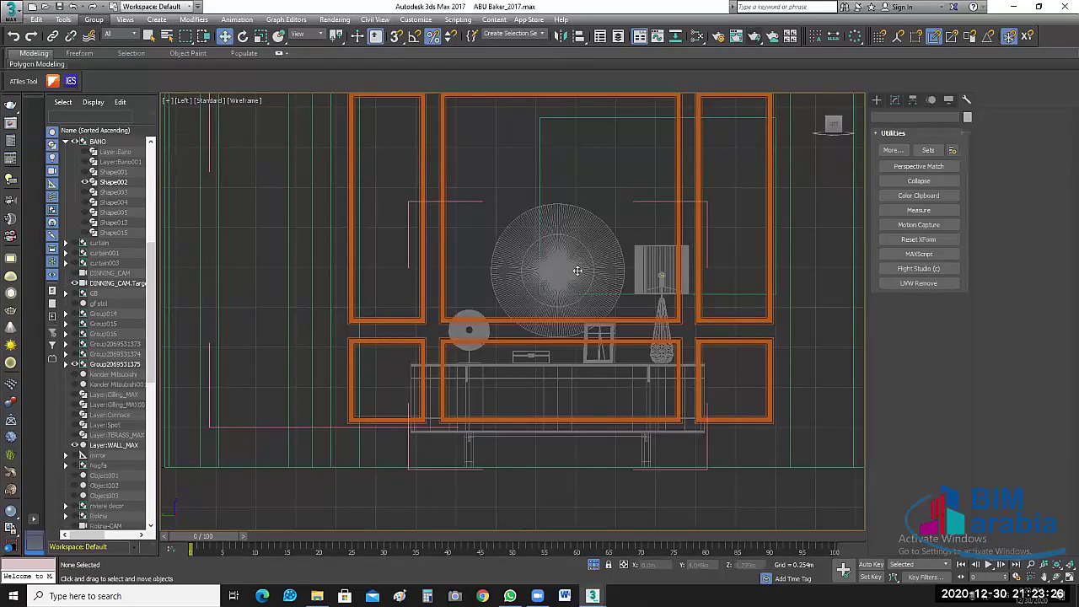
click(561, 226)
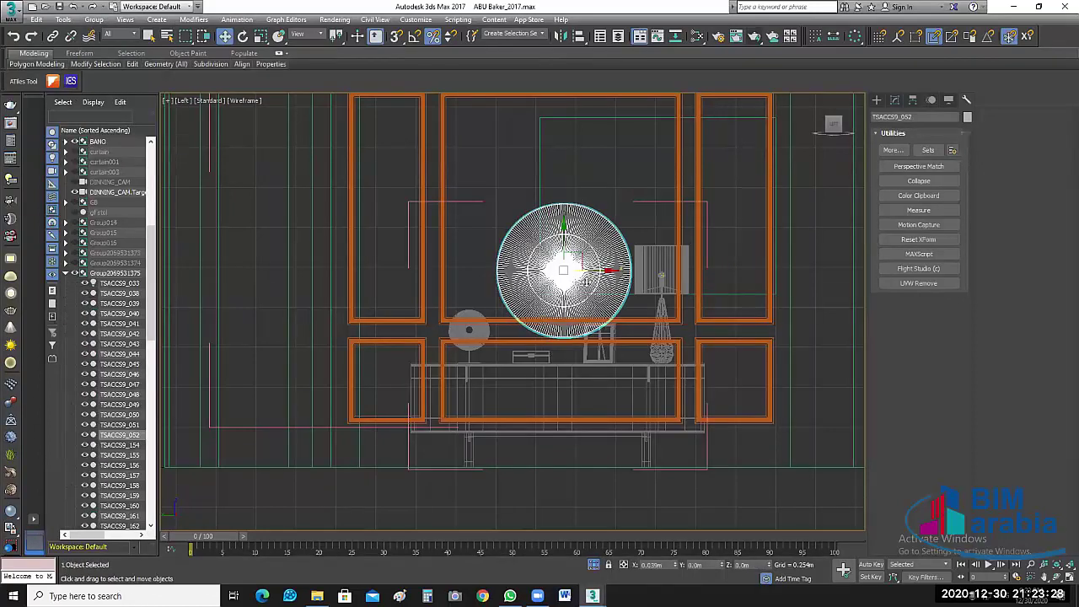
drag(587, 282, 557, 270)
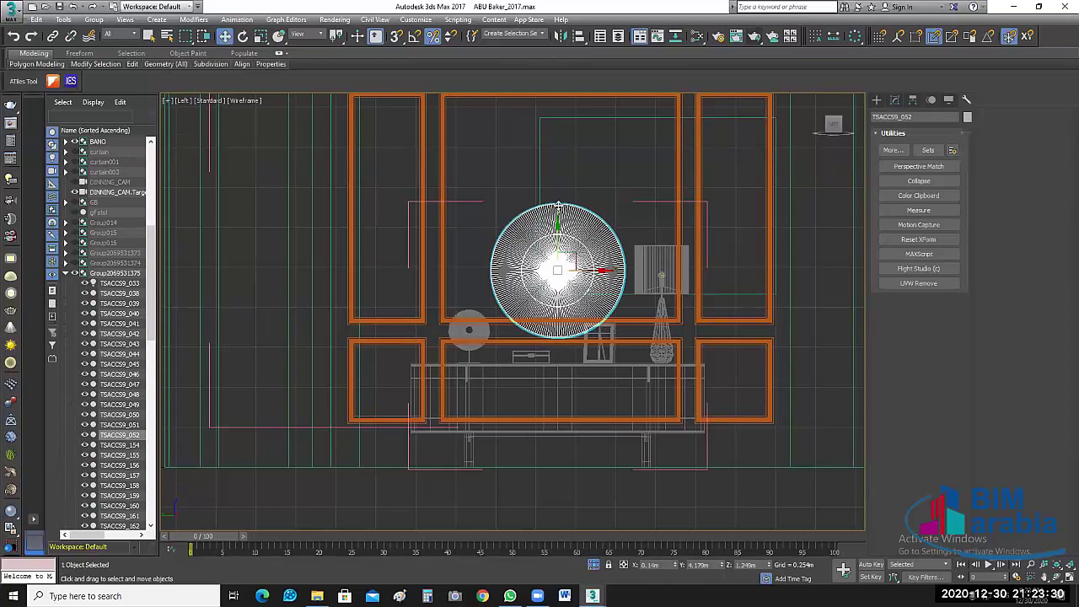
drag(558, 205, 558, 152)
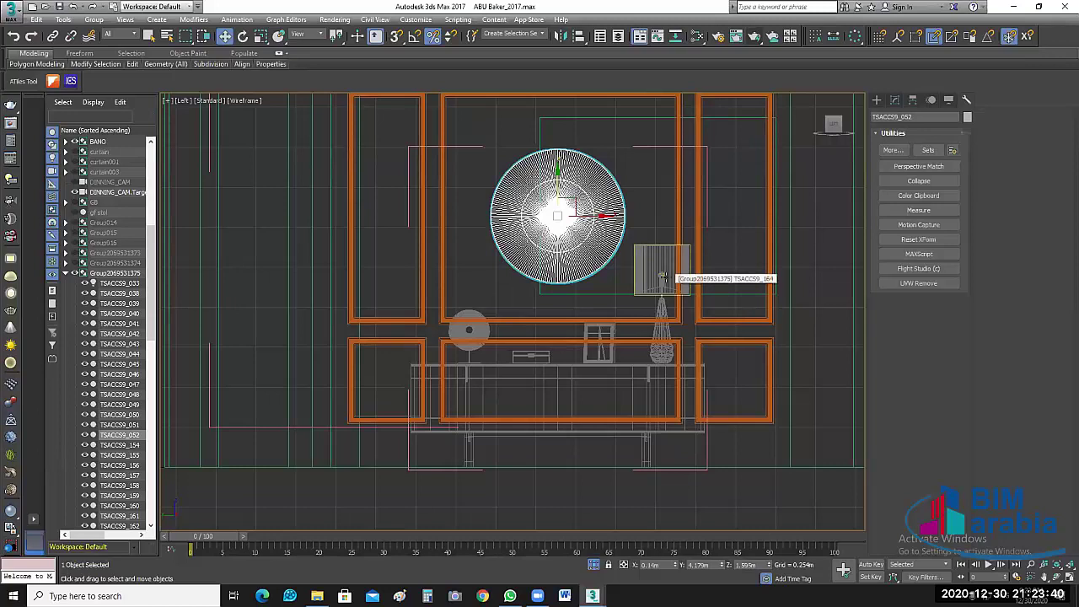
Step: Select the VRayLight in the lamp bulb and close the lamp's group, framing it with Z
scroll(663, 277, up, 2)
scroll(607, 244, up, 3)
scroll(578, 221, up, 3)
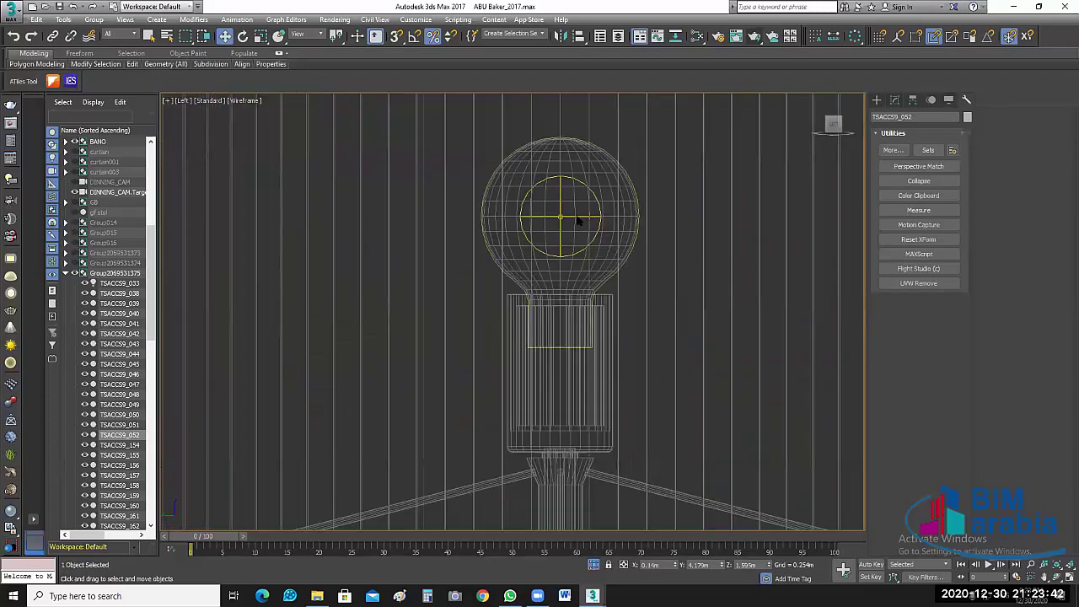
scroll(579, 221, up, 3)
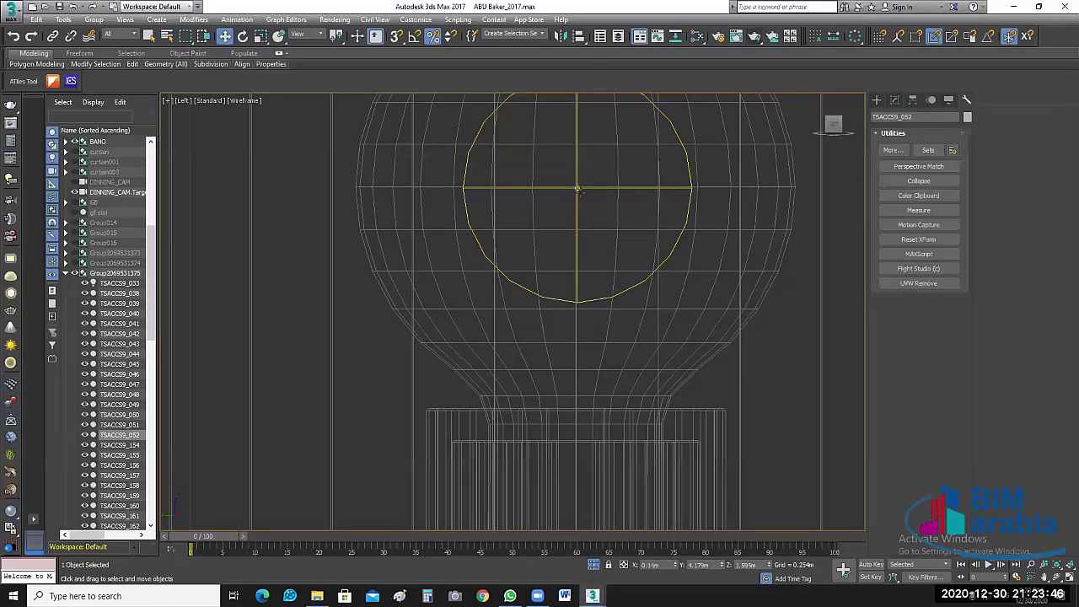
scroll(577, 191, up, 3)
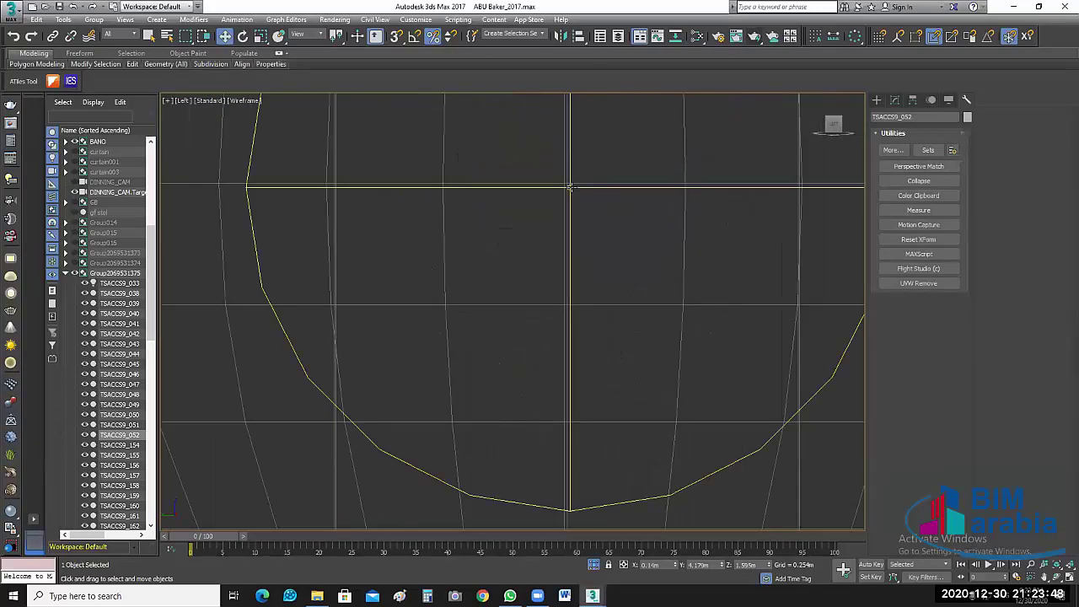
click(570, 187)
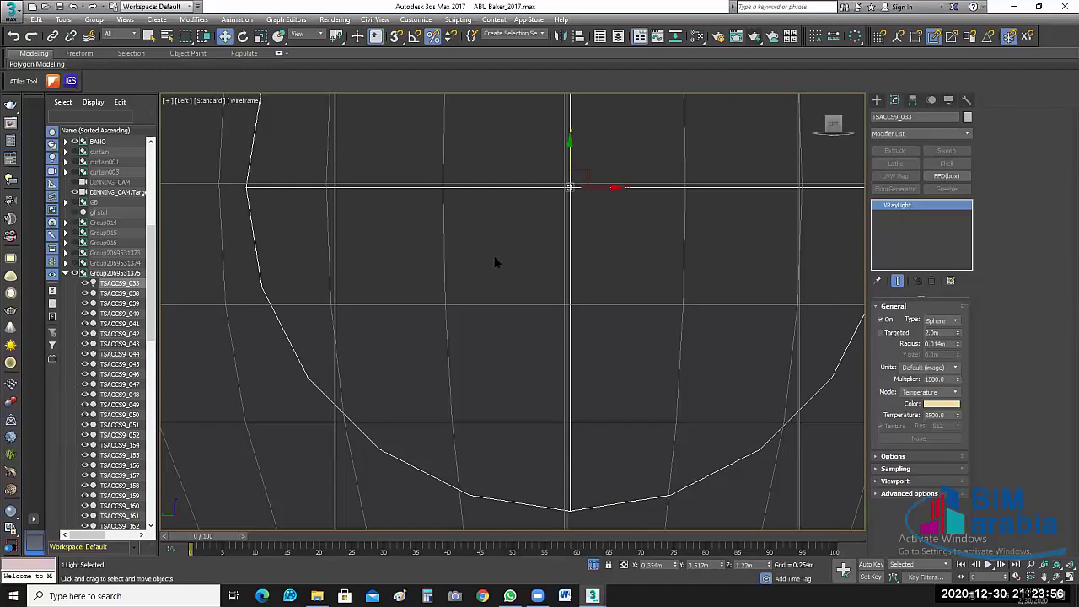
click(93, 18)
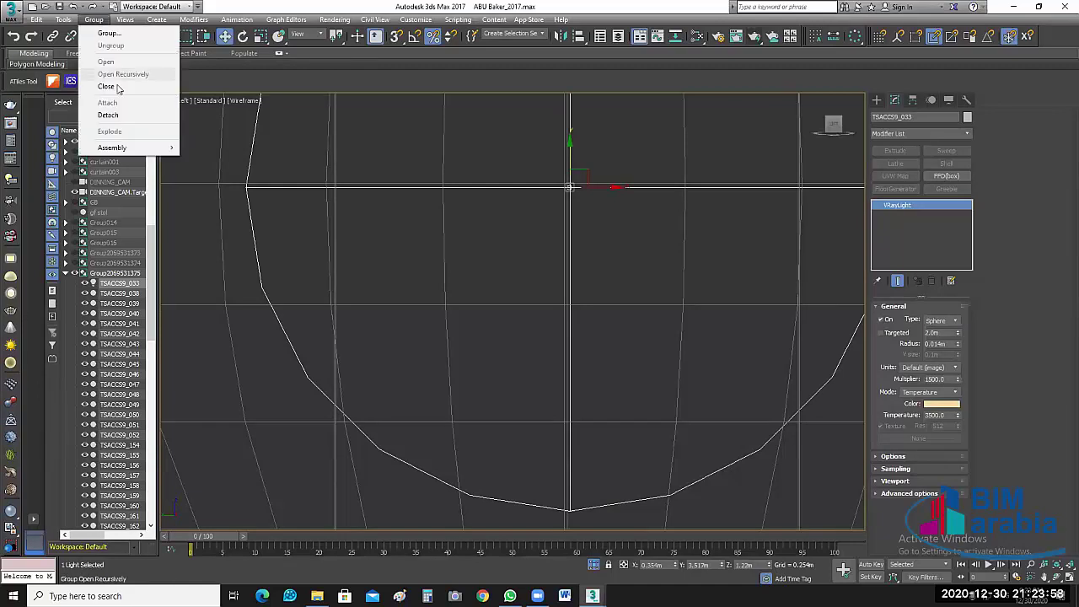
click(472, 236)
key(z)
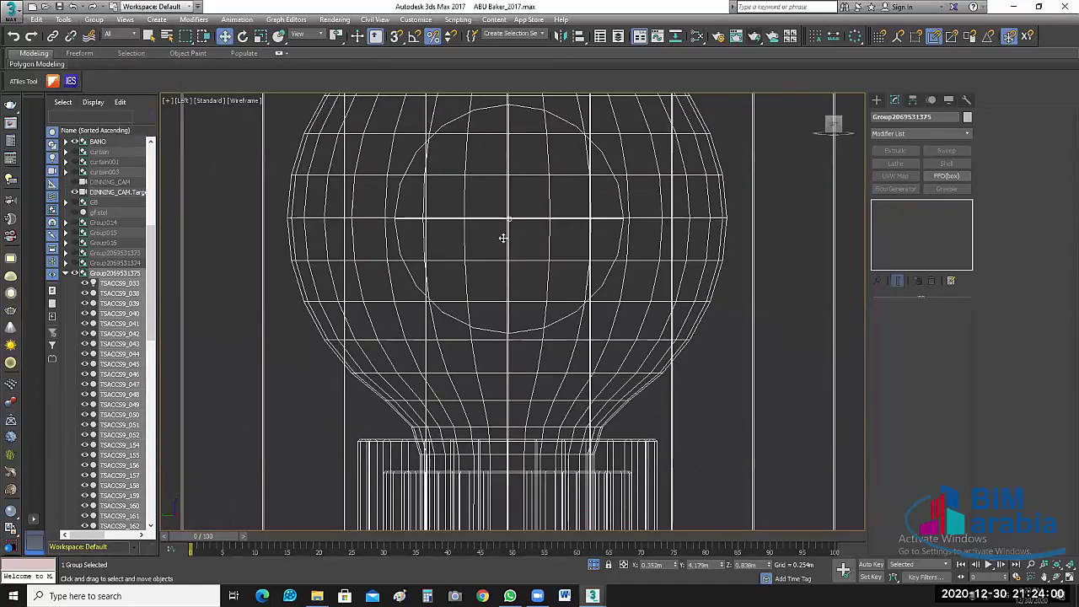
scroll(503, 239, down, 5)
scroll(589, 274, down, 3)
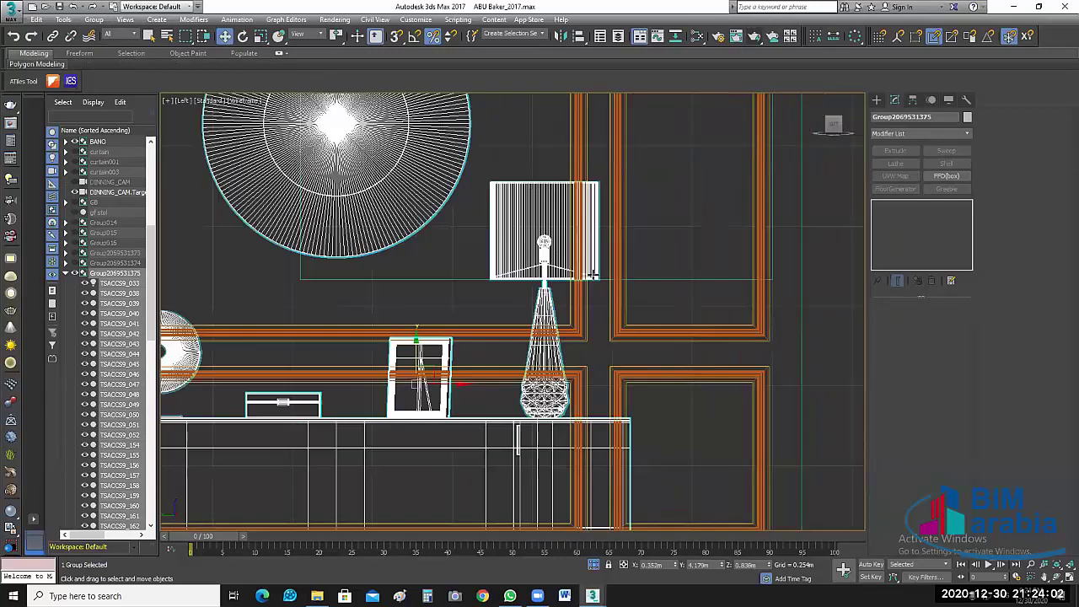
Step: Close the BANO wall-panel group via a panel frame, deselect everything, and restore the four-view layout
scroll(592, 196, down, 5)
click(591, 194)
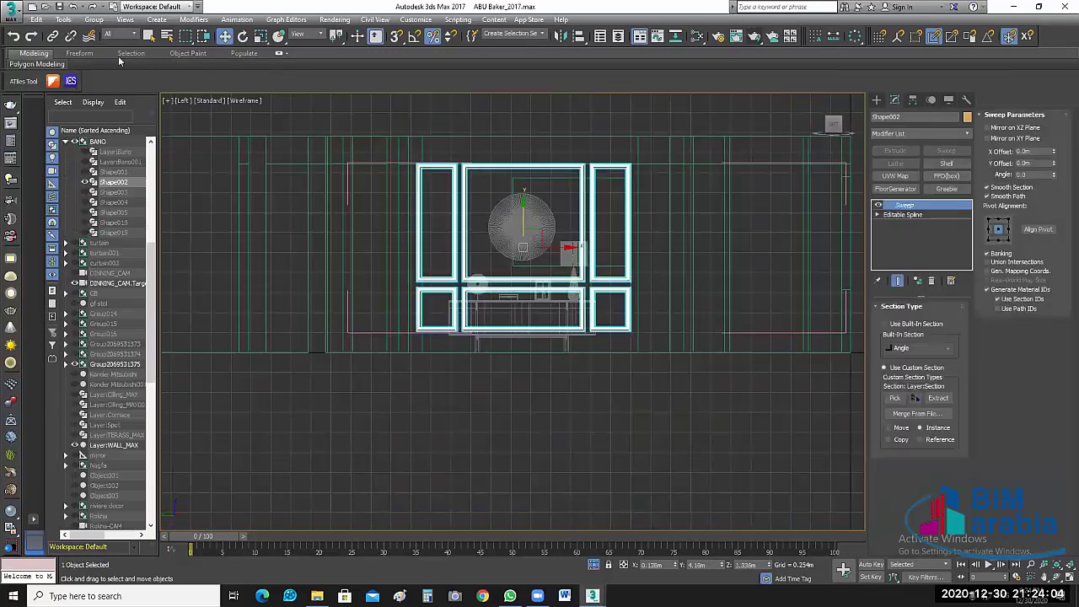
click(93, 20)
key(Return)
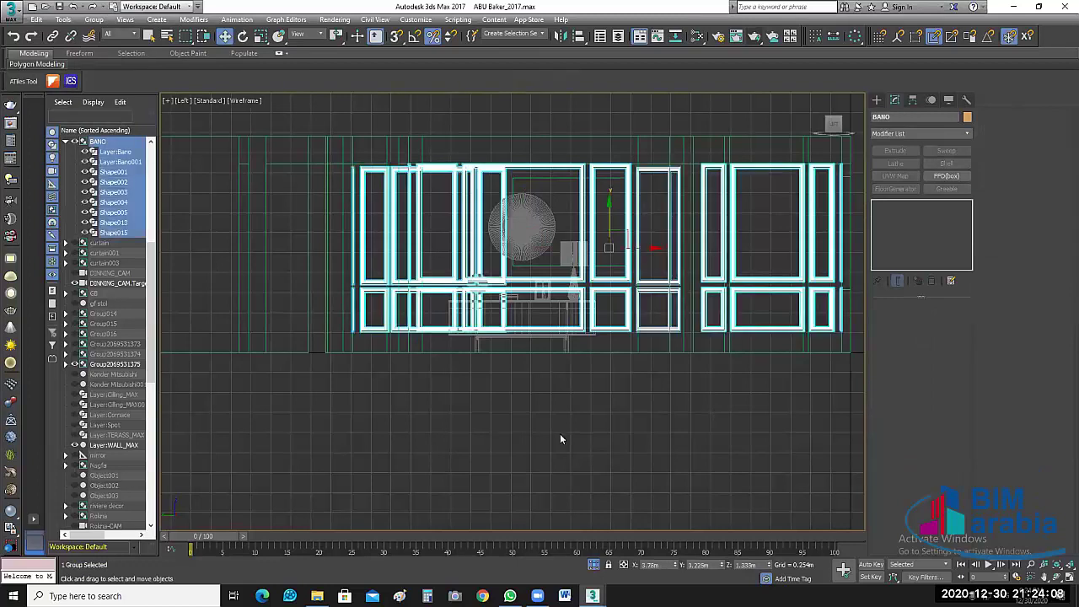
click(692, 439)
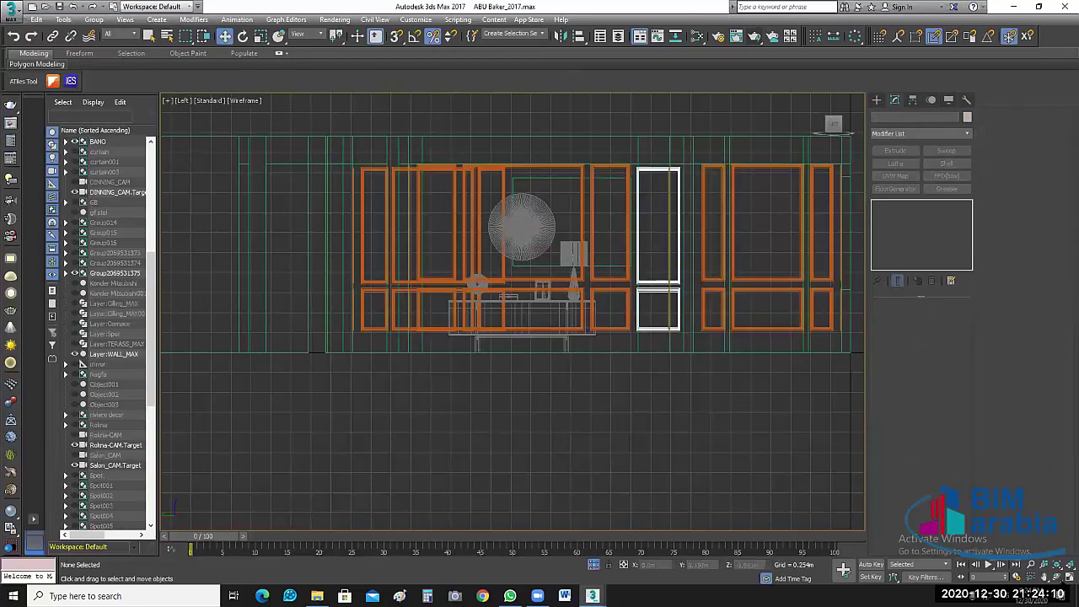
key(alt+w)
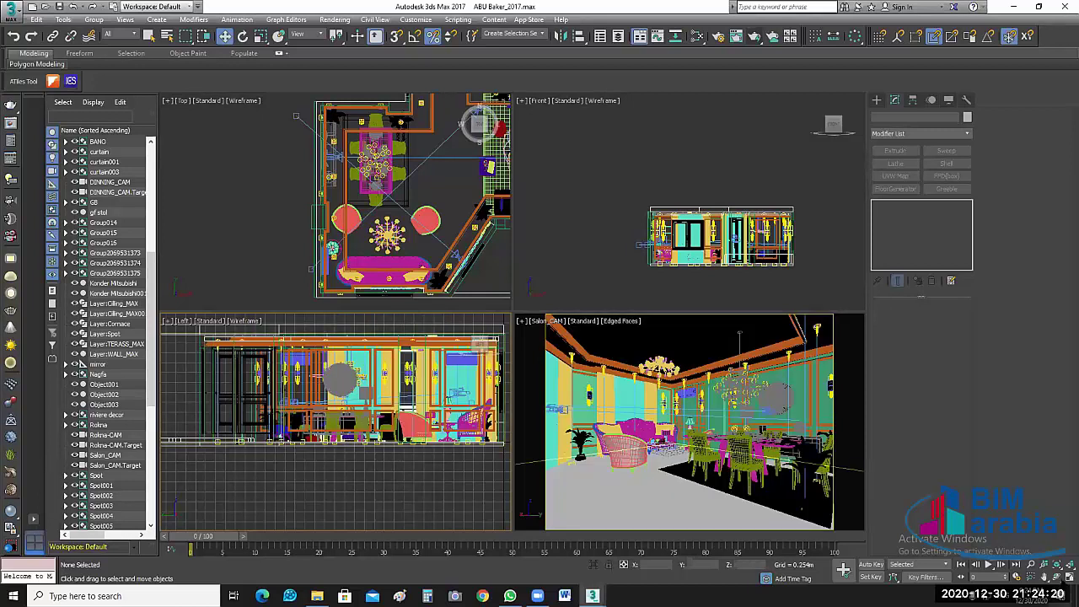
Step: Maximize the Salon_CAM camera viewport to fill the workspace
key(alt+w)
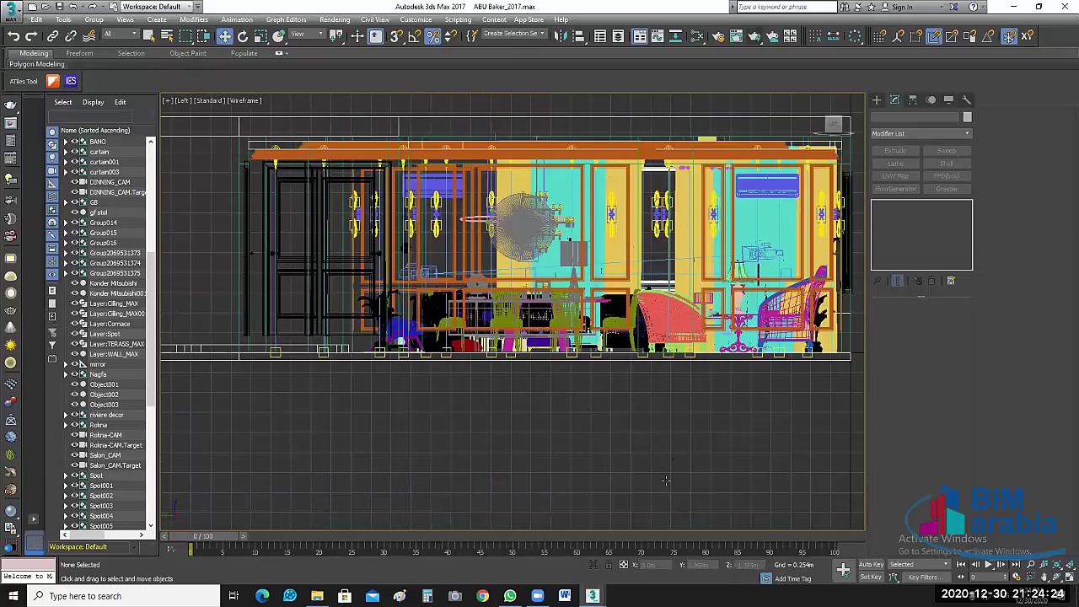
click(630, 419)
key(alt+w)
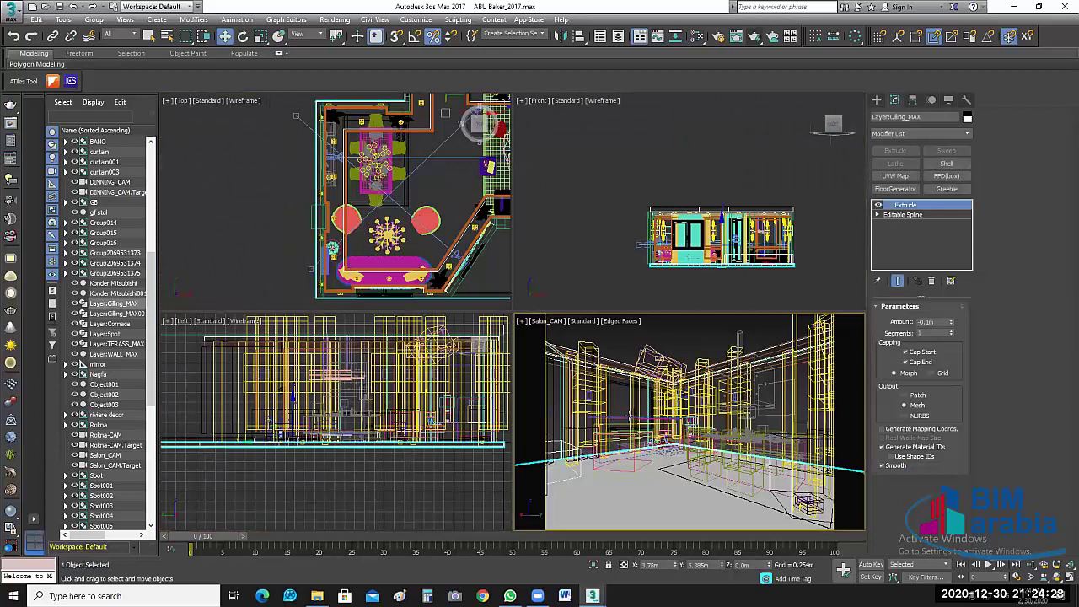
key(alt+w)
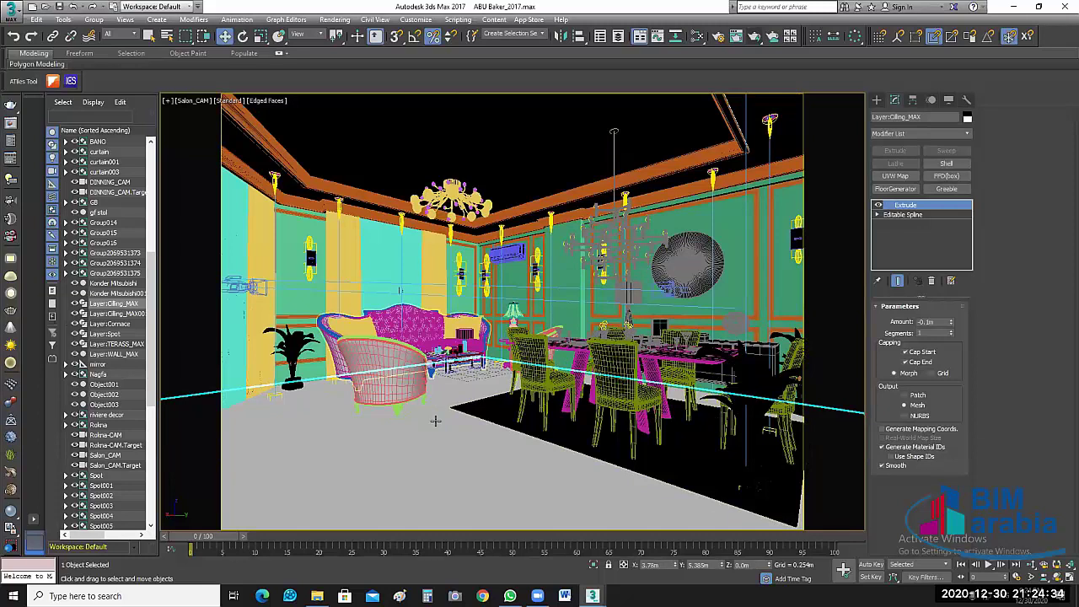
Step: Select the Group015 sofa with the Move tool and add the Ciling_MAX floor slab
click(437, 419)
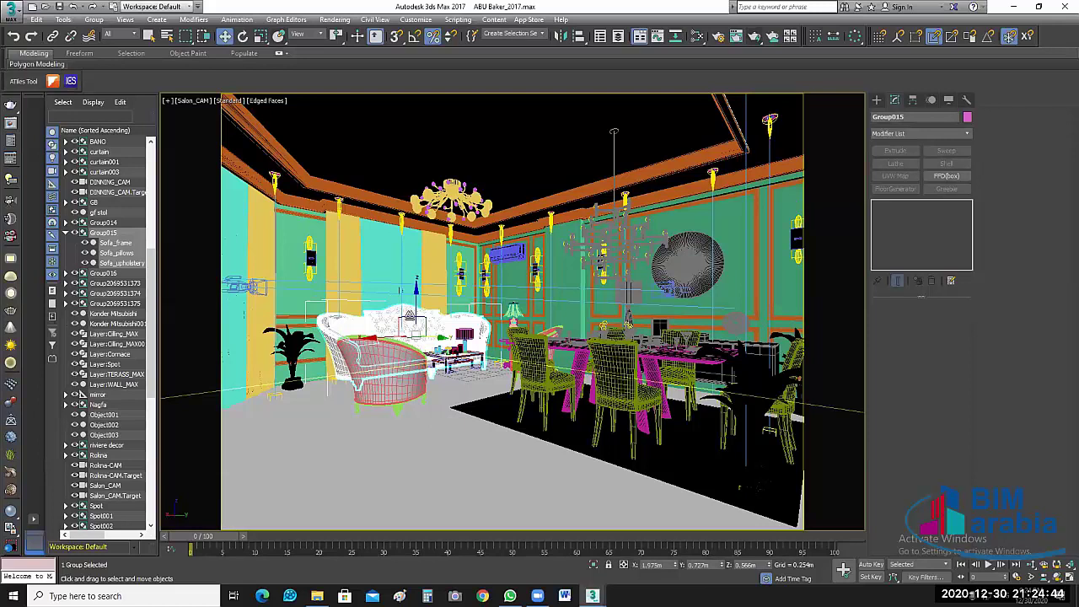
key(r)
key(F3)
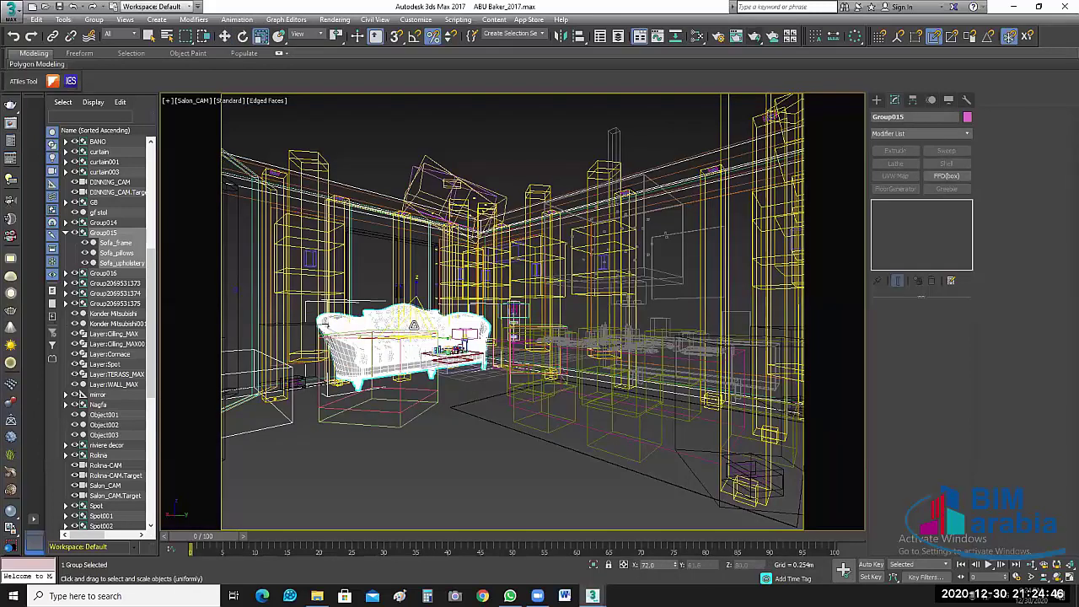
key(F3)
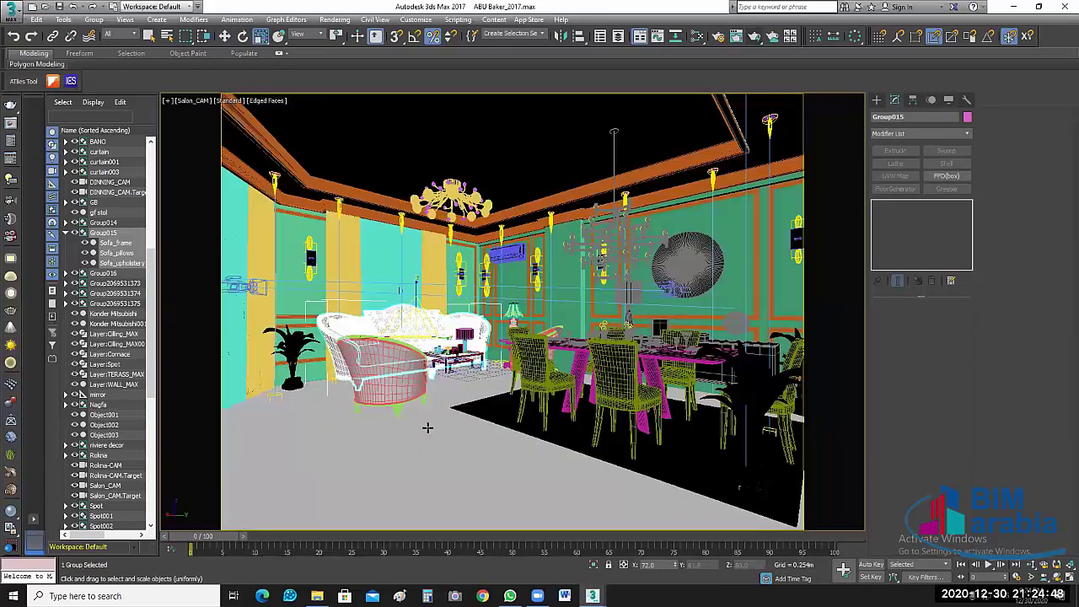
key(F3)
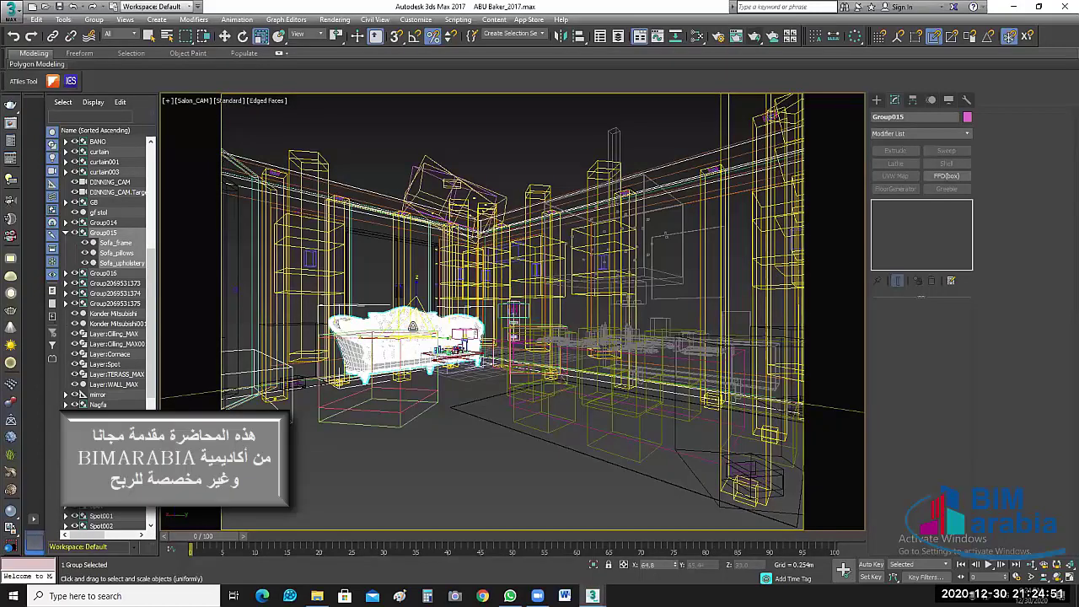
key(F3)
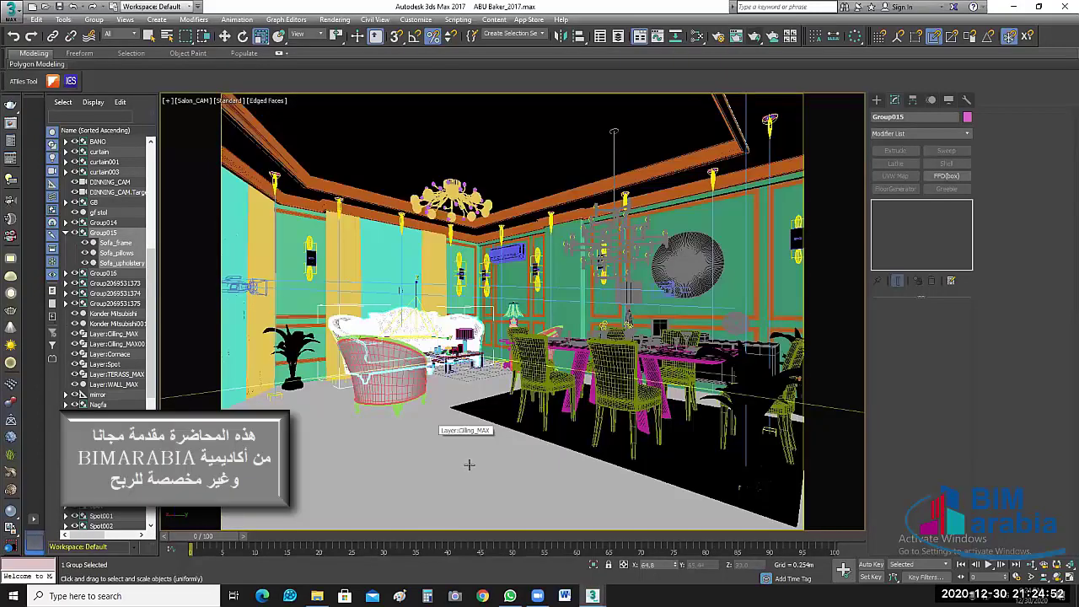
key(ctrl+e)
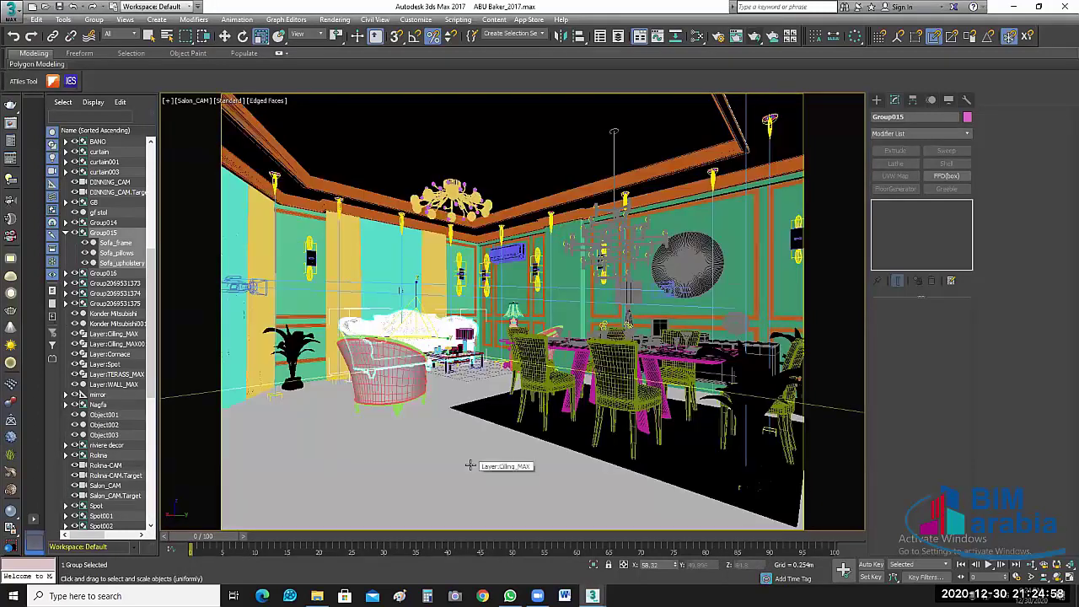
key(w)
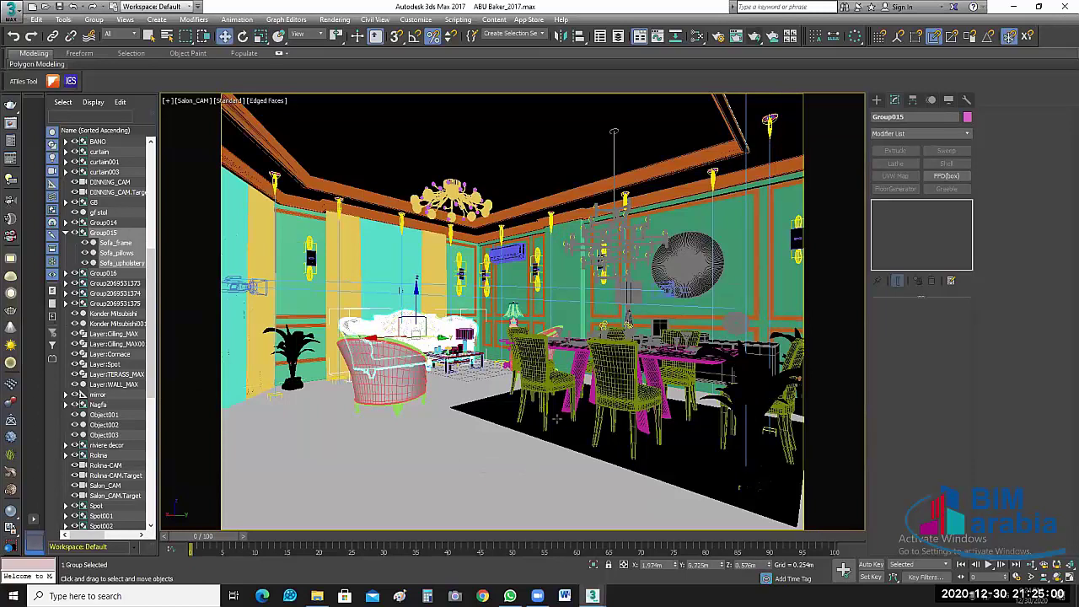
ctrl+click(431, 459)
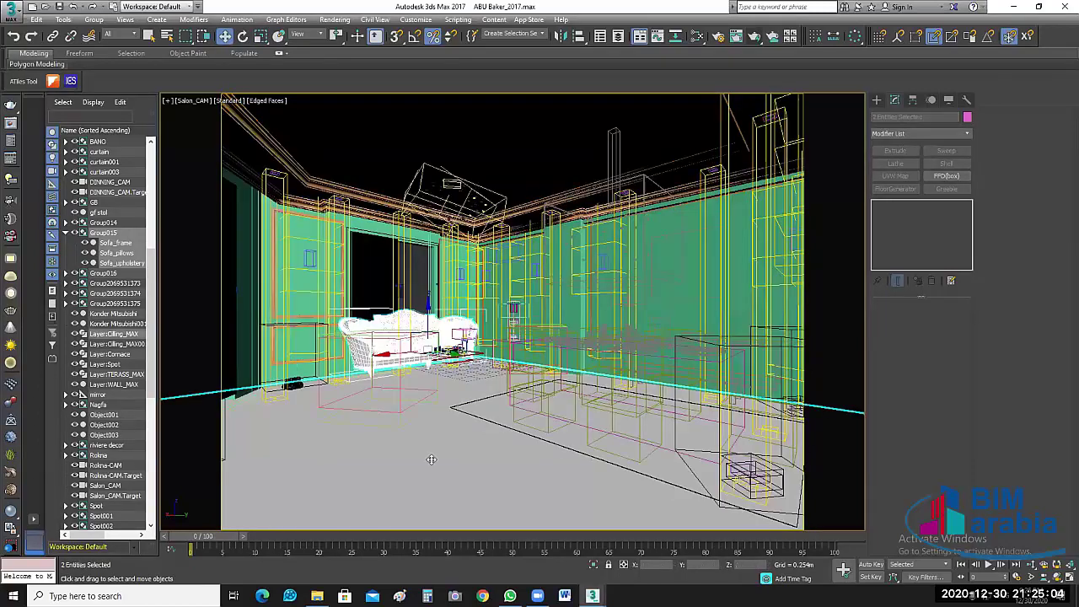
Step: Isolate the sofa and floor slab, then reselect only the Group015 sofa
click(593, 564)
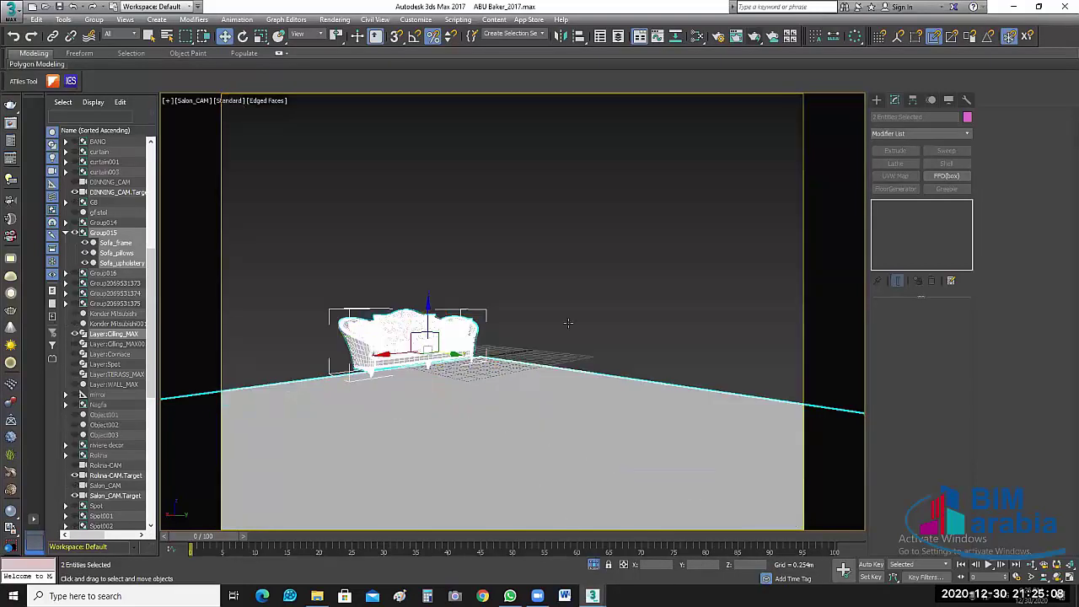
click(568, 322)
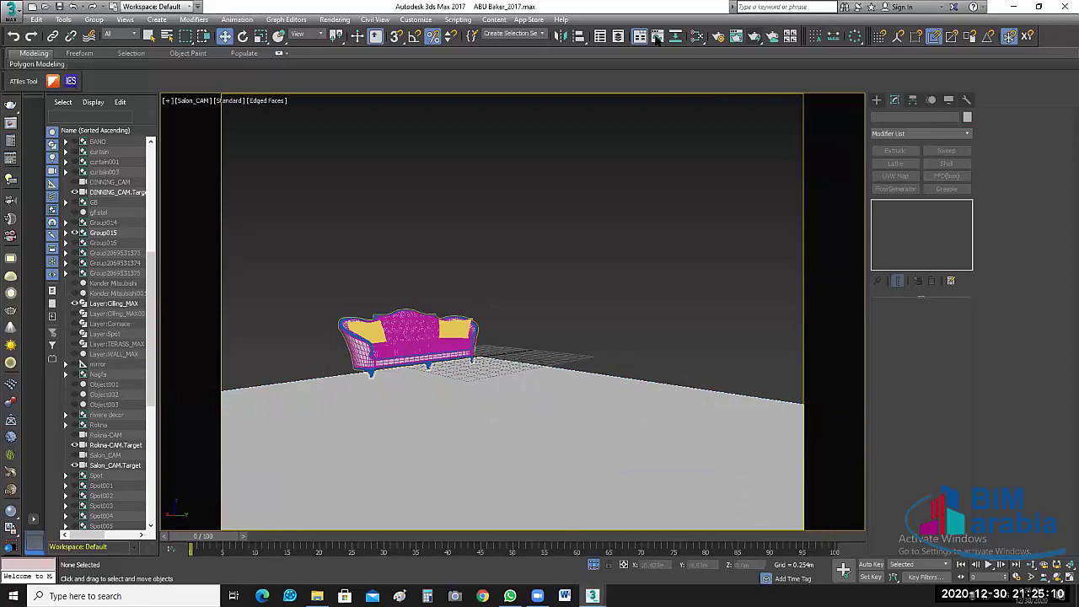
click(396, 342)
Step: Align the sofa's Z minimum to the floor's maximum, then unhide all room objects
click(578, 37)
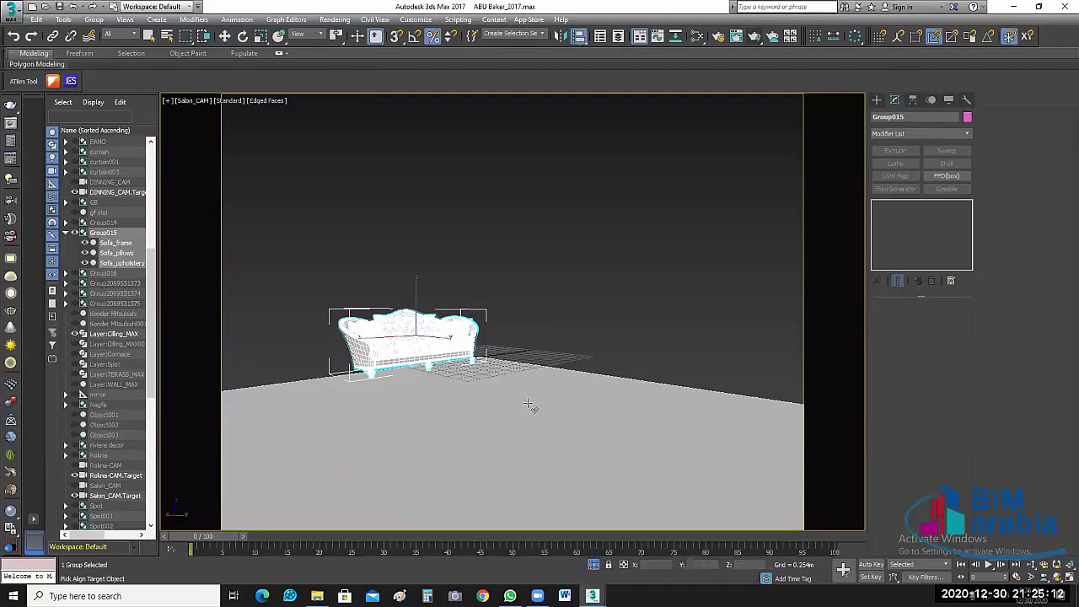
click(530, 405)
click(806, 270)
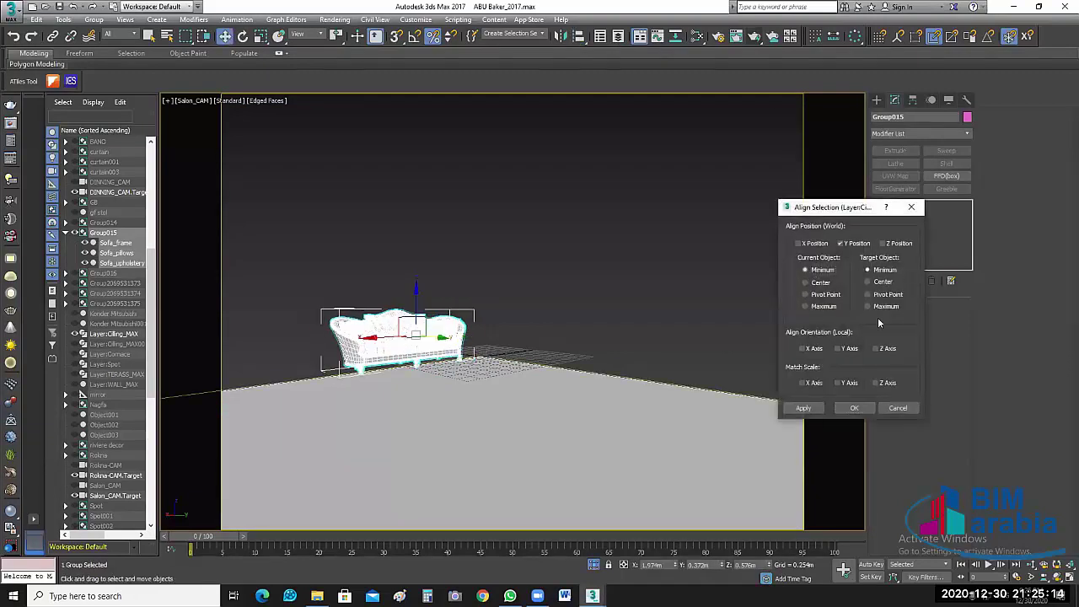
click(868, 306)
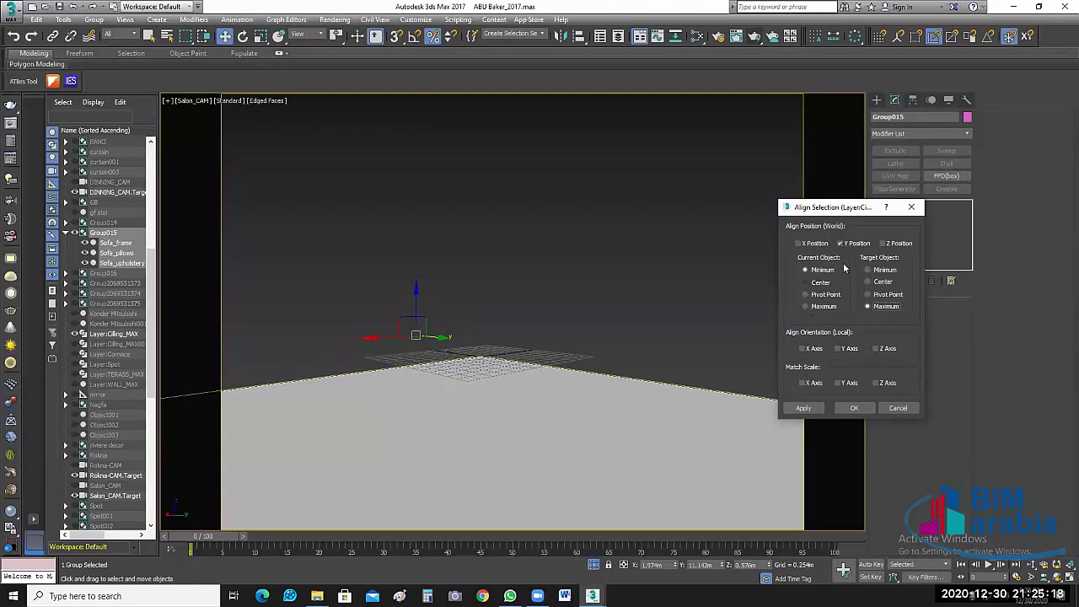
click(883, 244)
click(841, 244)
click(806, 307)
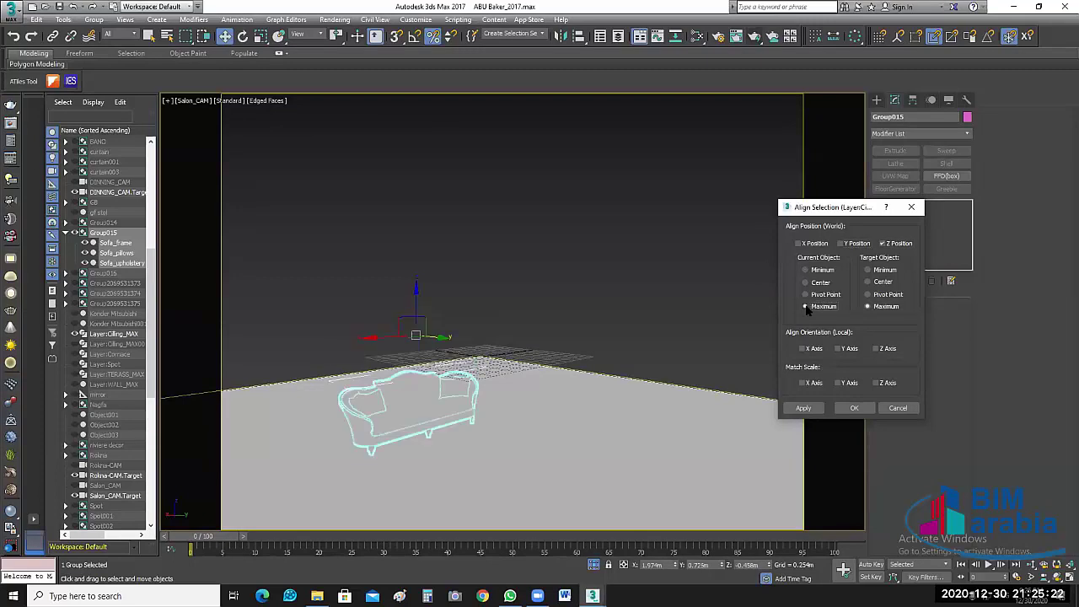
click(805, 270)
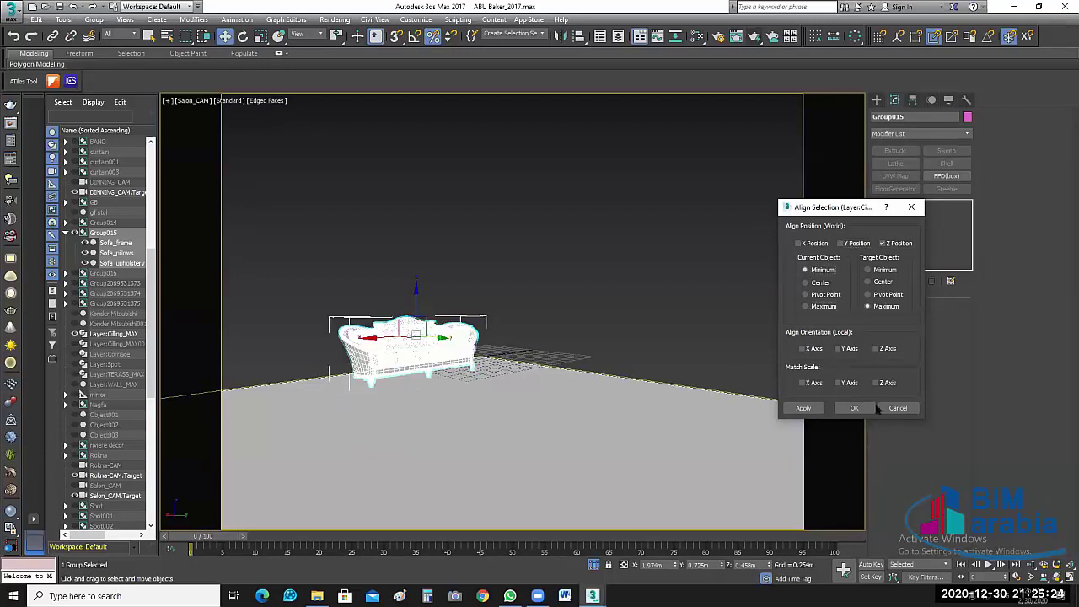
click(853, 409)
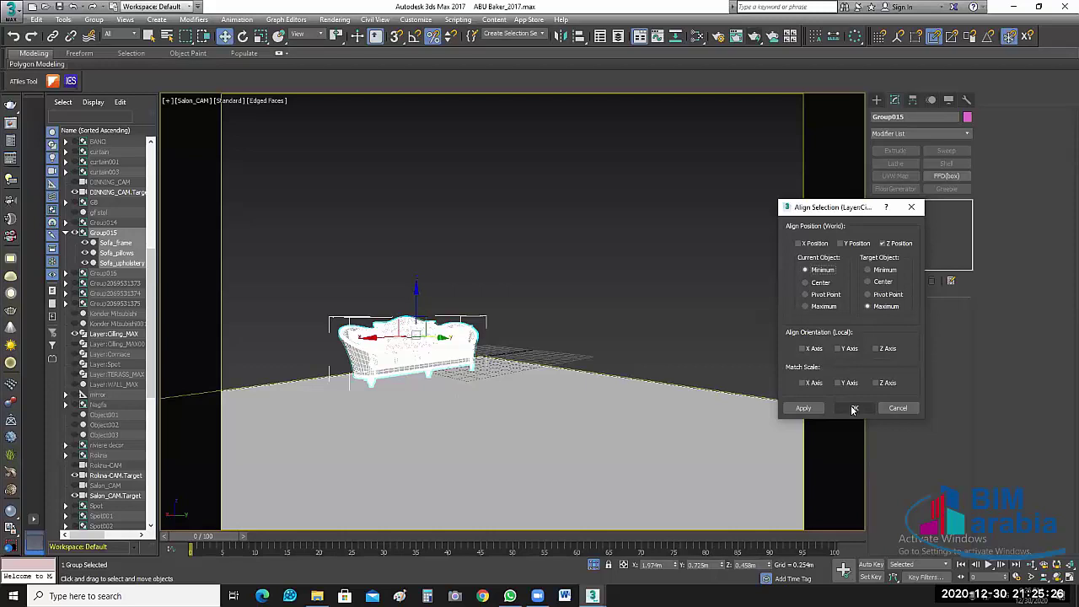
click(559, 548)
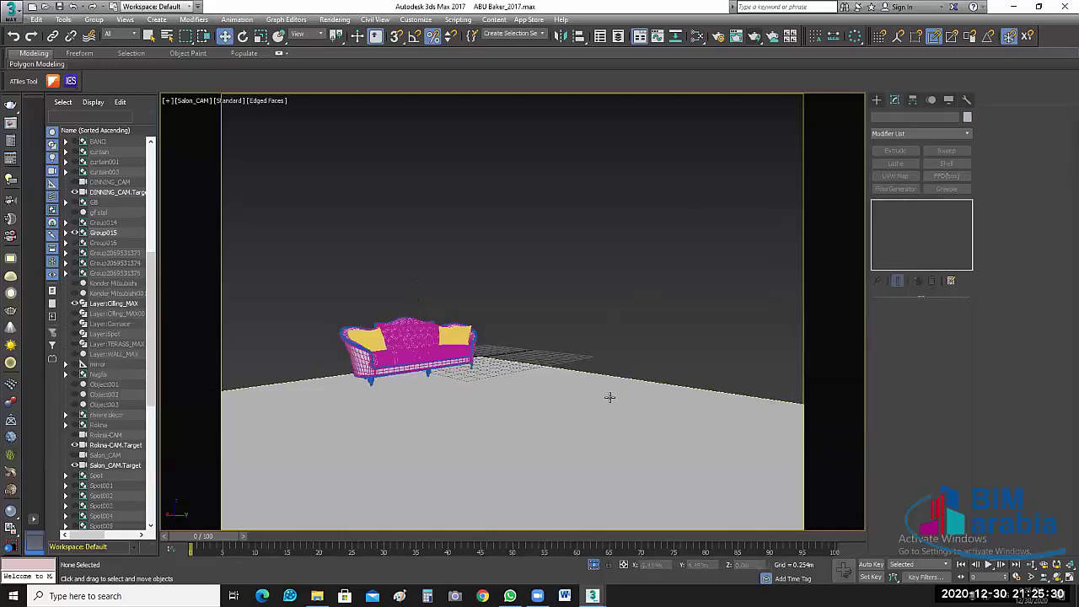
key(alt+q)
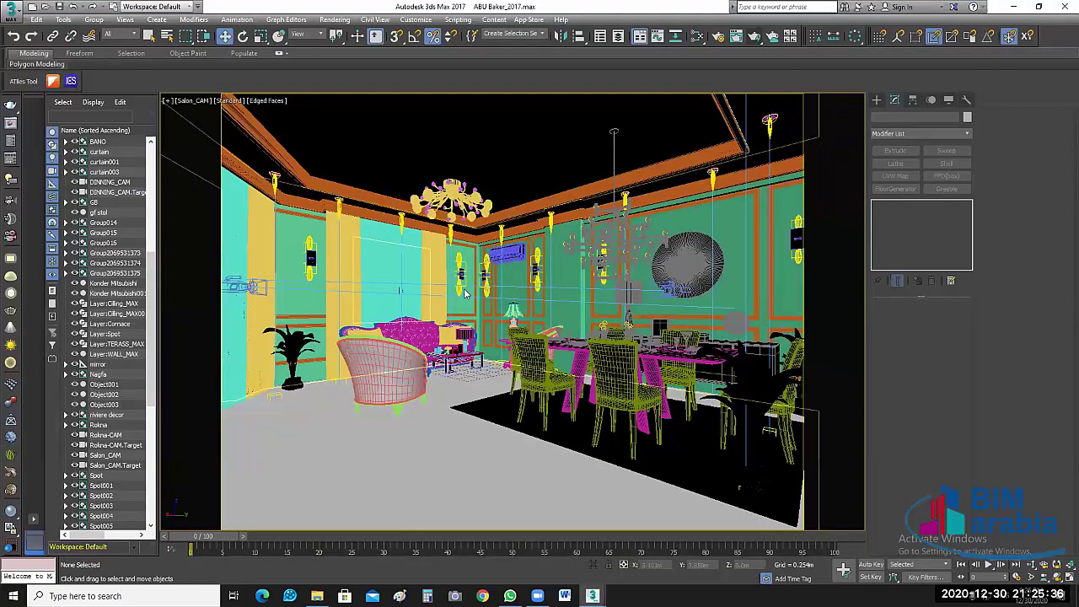
Step: In the maximized Top view, nudge the sofa and move both armchairs closer to it
key(alt+w)
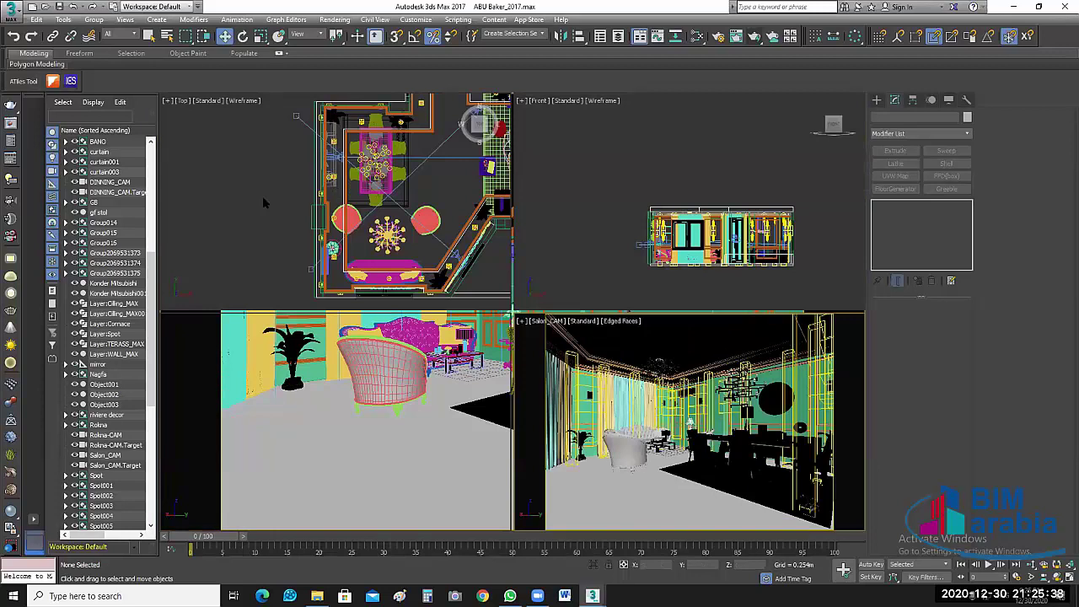
middle_drag(294, 206, 273, 136)
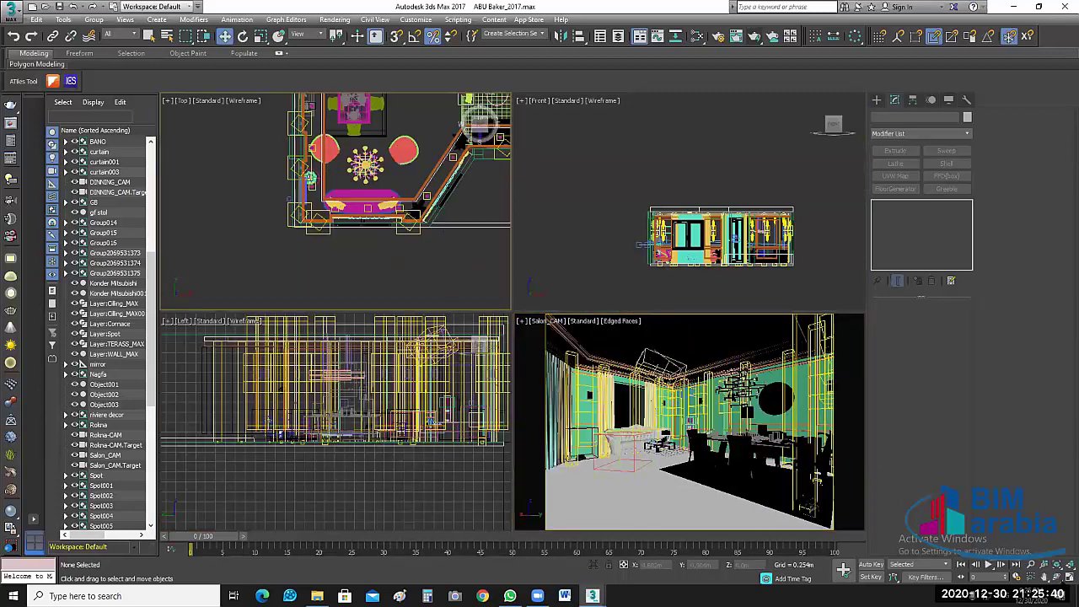
key(alt+w)
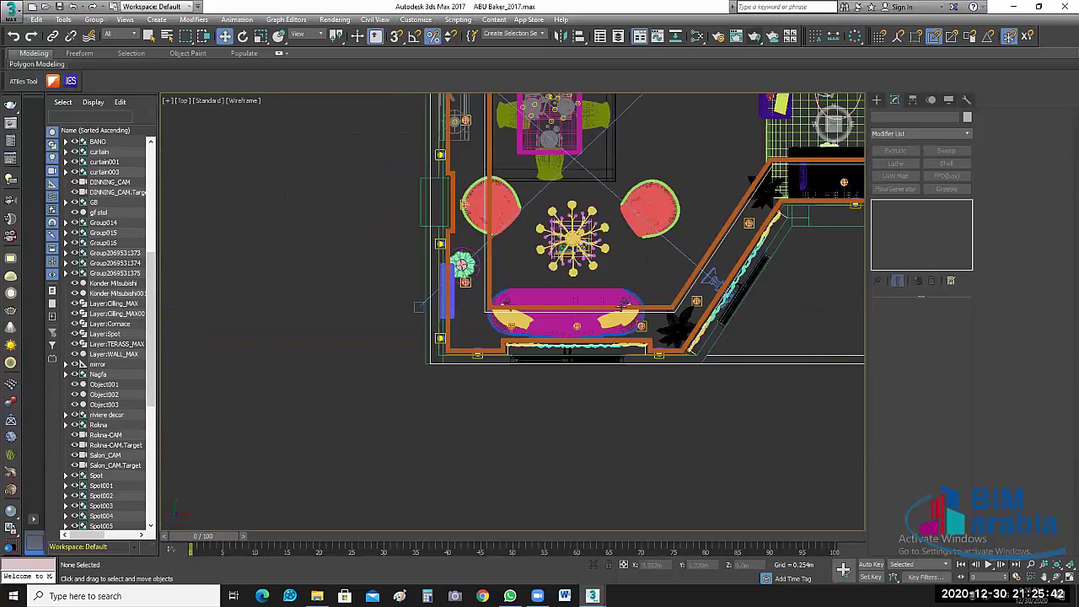
scroll(629, 293, up, 3)
click(578, 371)
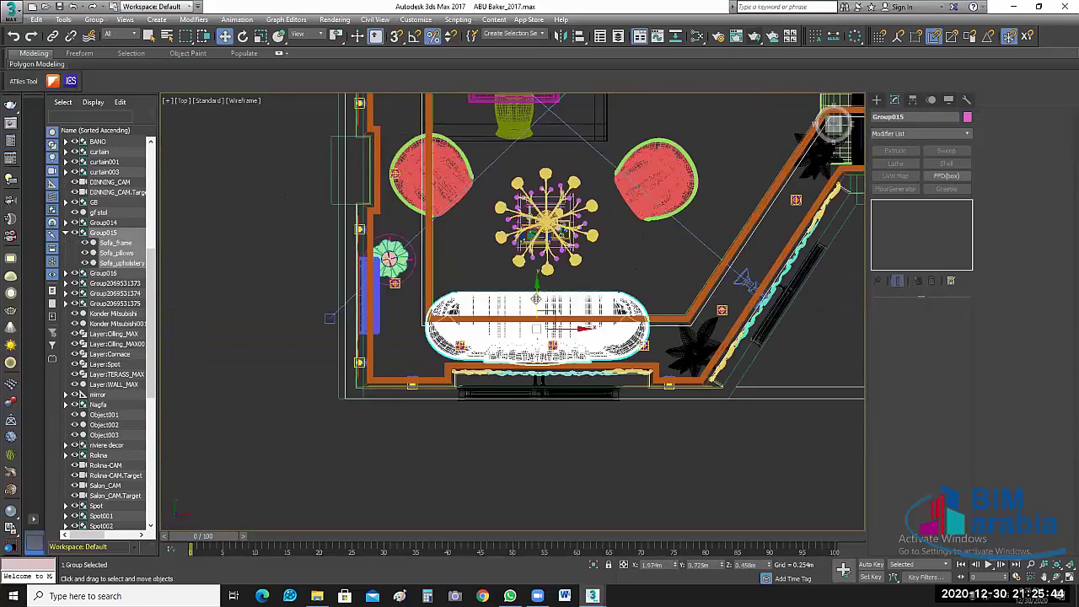
drag(540, 330, 540, 338)
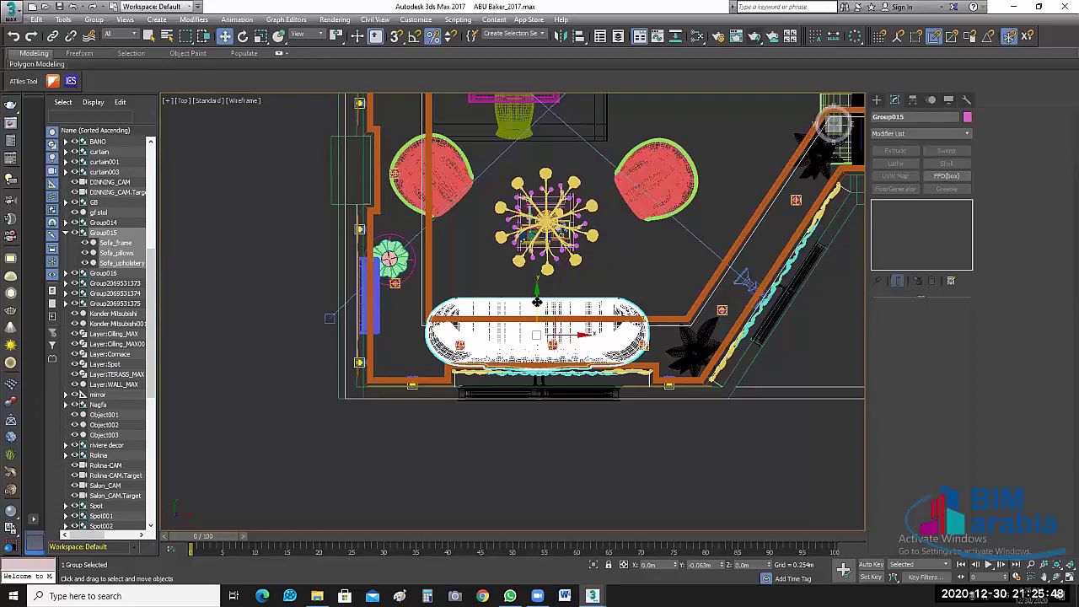
drag(537, 300, 537, 294)
click(624, 196)
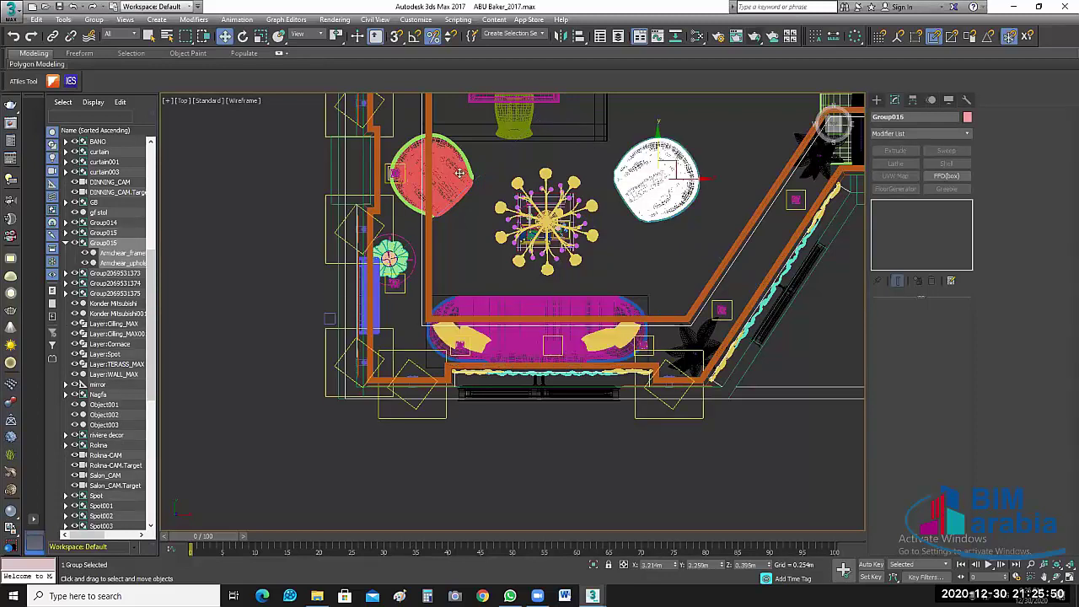
ctrl+click(460, 173)
drag(544, 143, 544, 163)
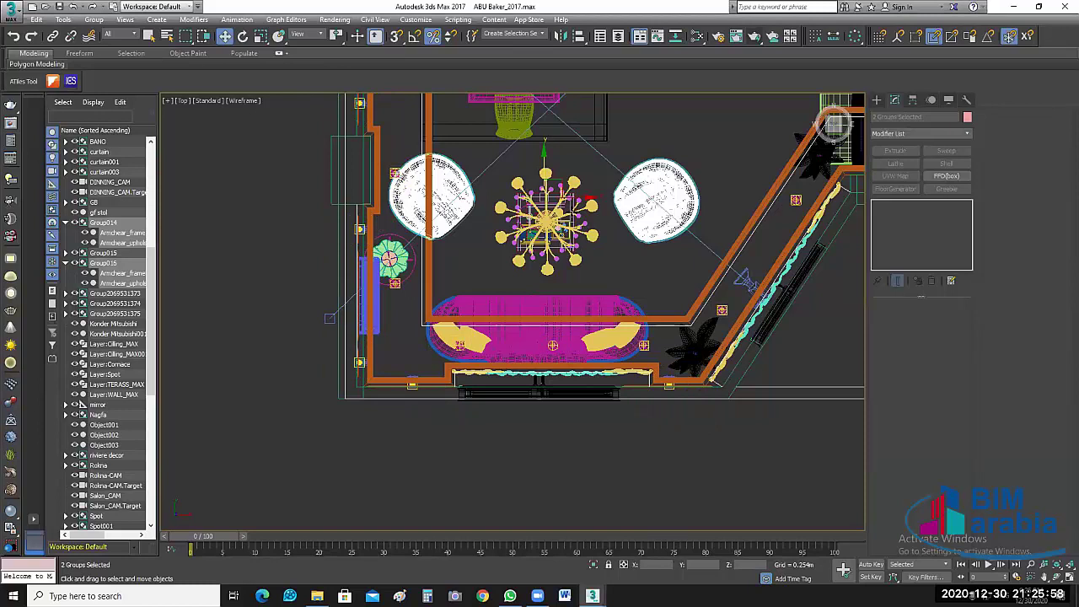
Step: Shift the riviere decor ceiling group toward the sofa
scroll(577, 236, up, 2)
click(550, 196)
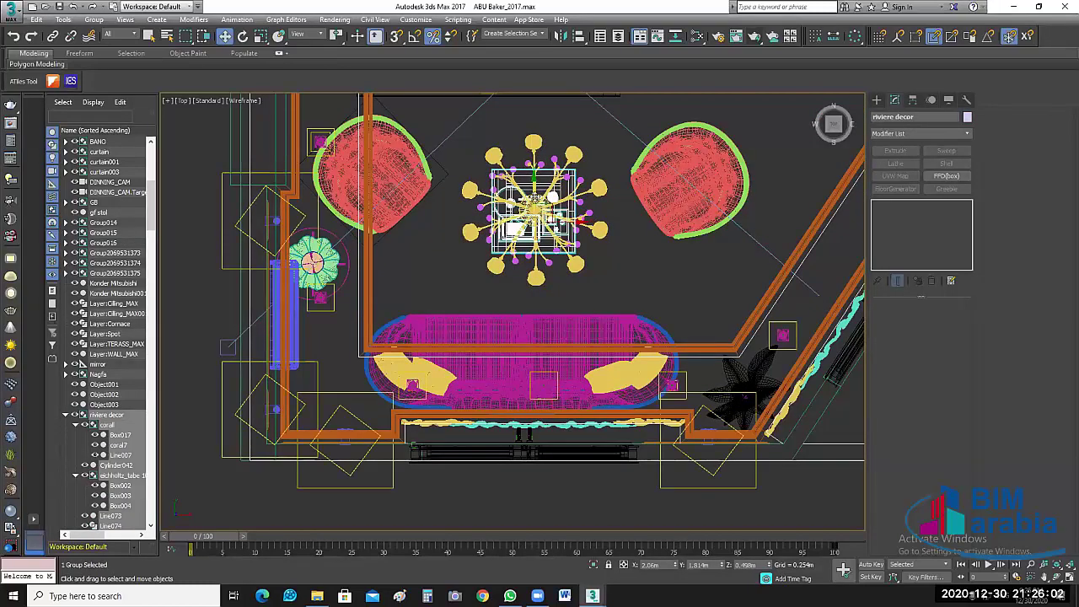
drag(534, 192, 816, 295)
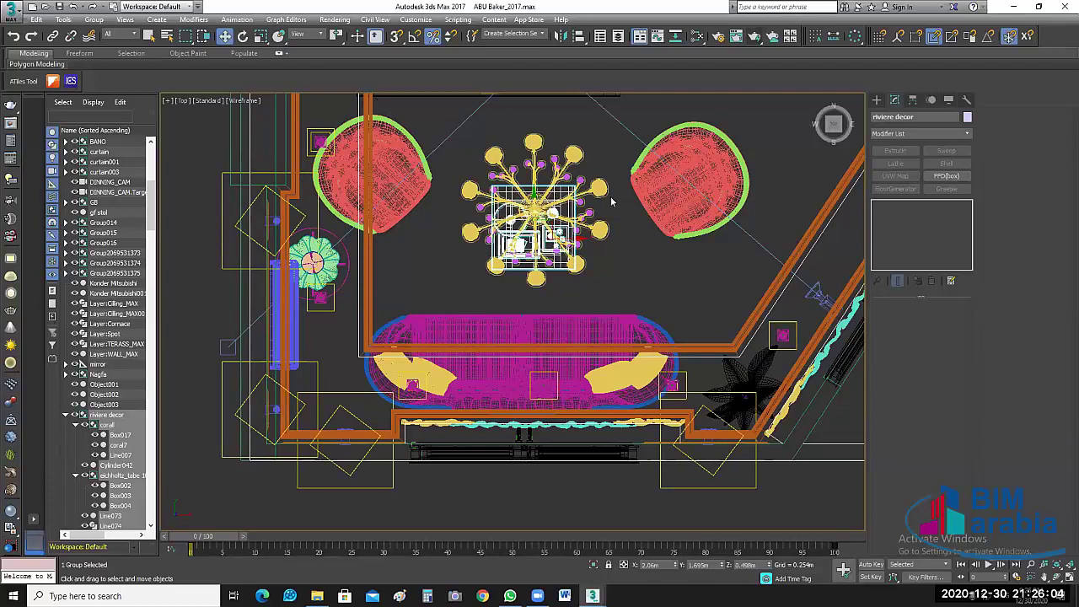
click(631, 221)
scroll(625, 205, down, 2)
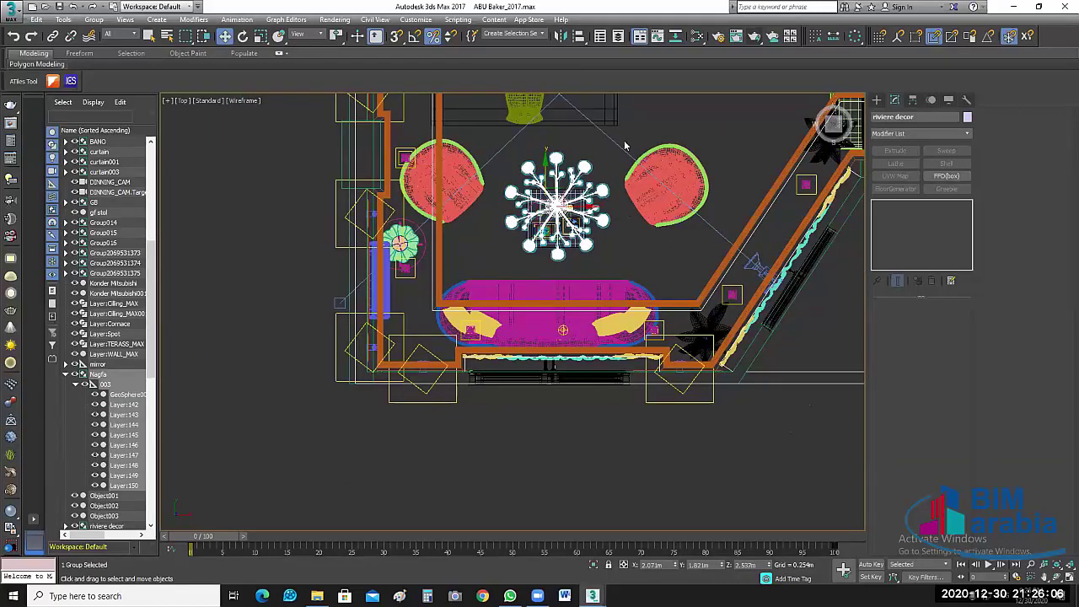
scroll(626, 211, down, 3)
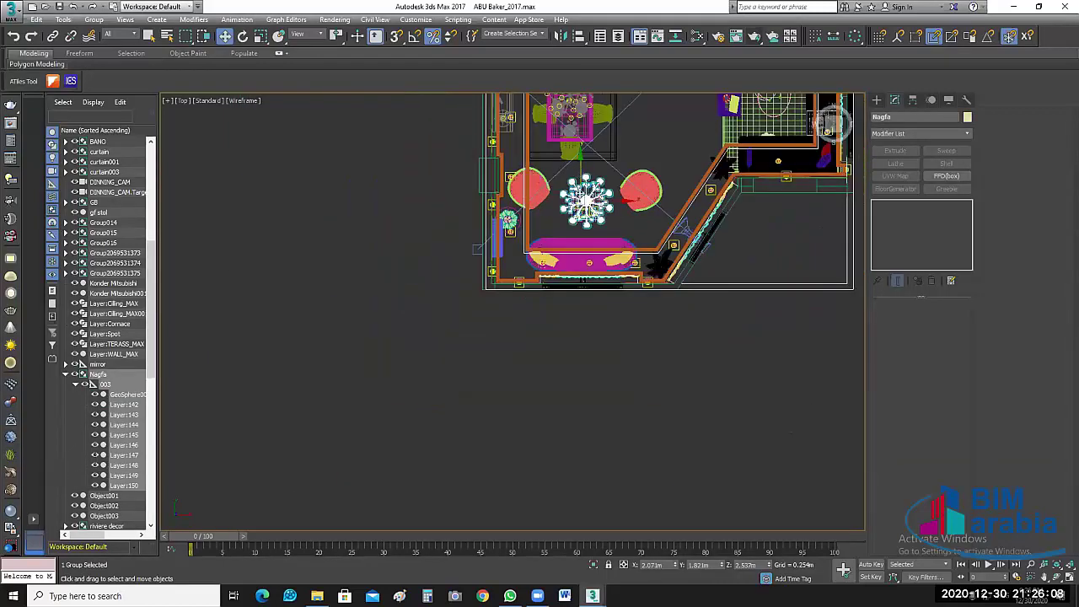
scroll(579, 192, up, 3)
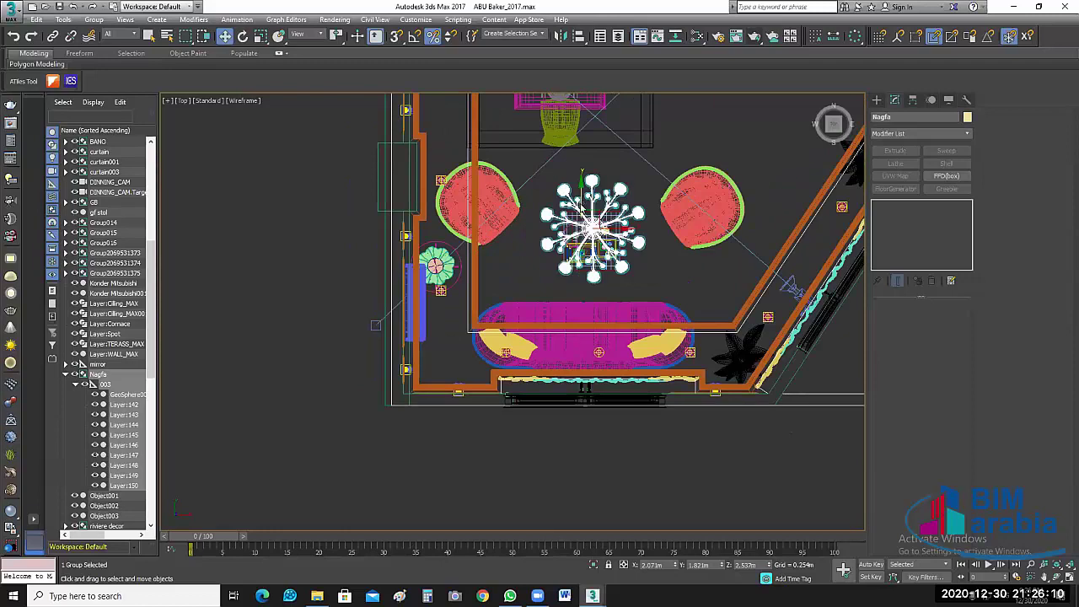
click(368, 235)
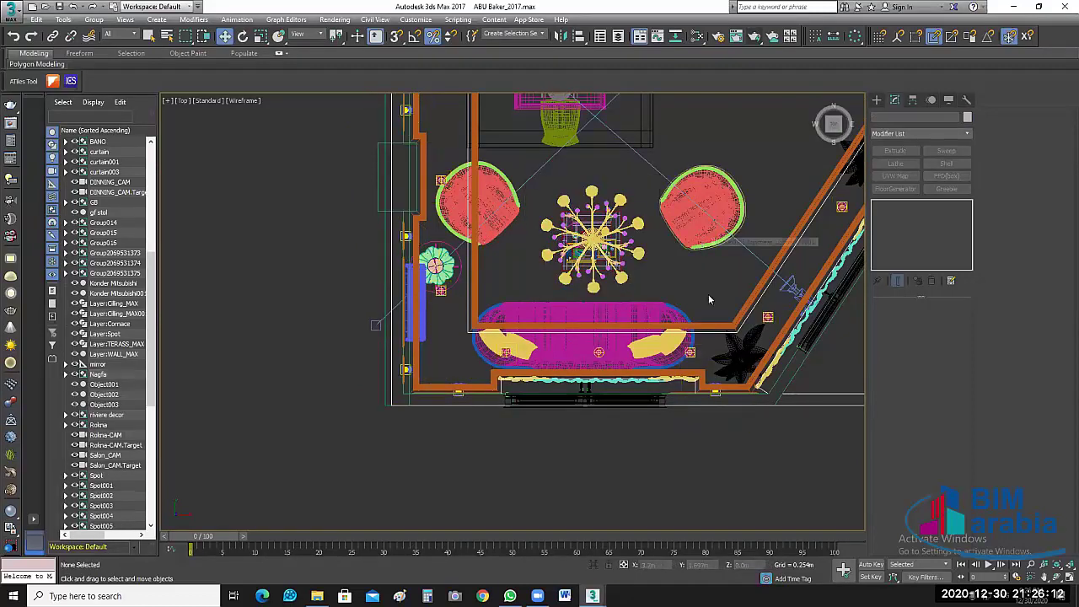
Step: Recentre the floor plan, restore the four views, and bring up the previous V-Ray render
scroll(703, 240, down, 2)
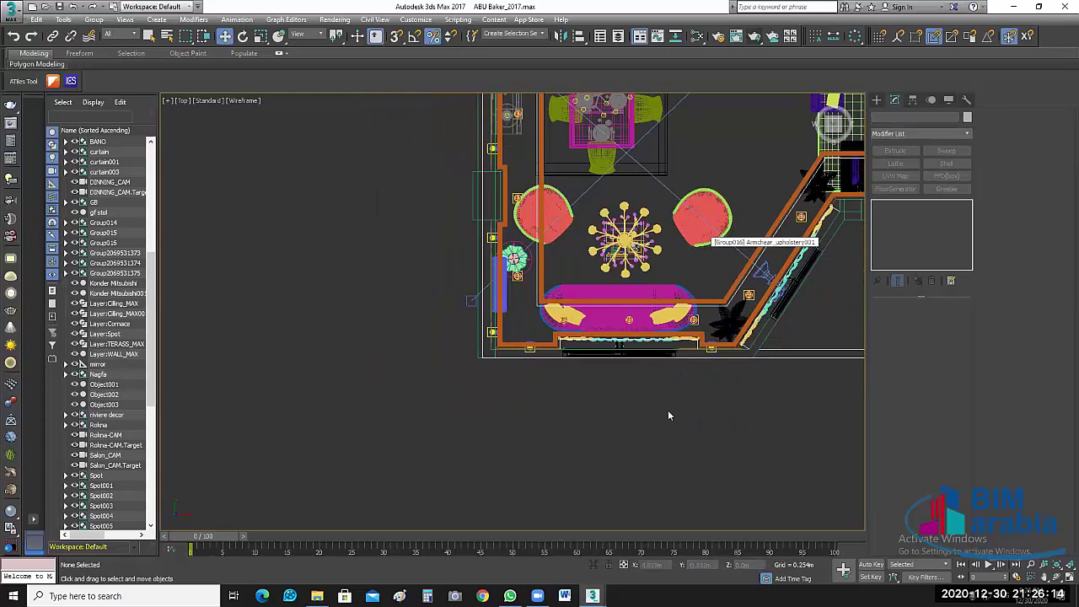
middle_drag(668, 410, 482, 427)
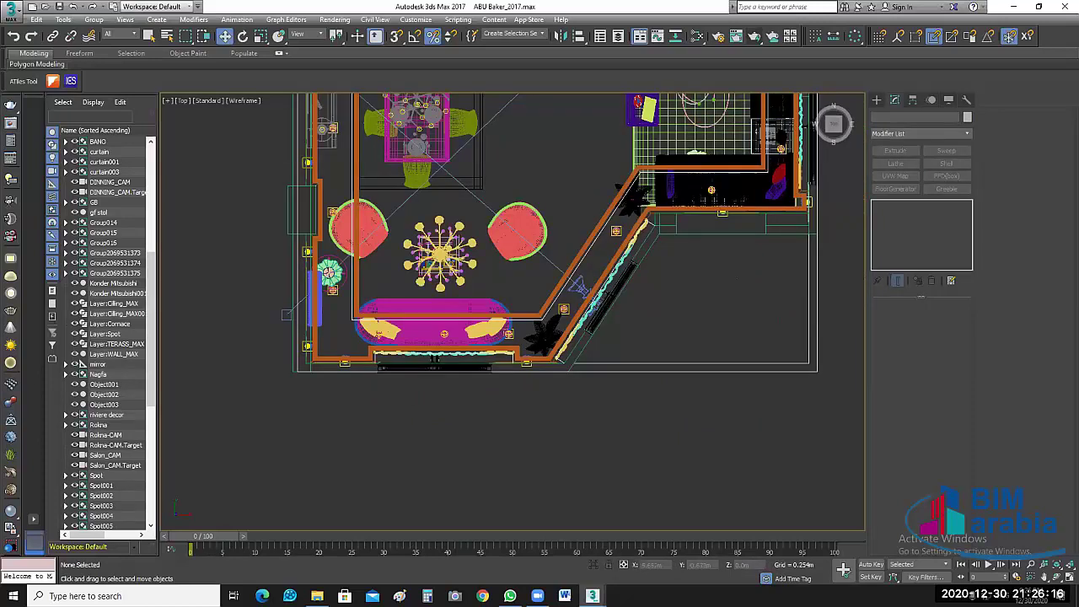
middle_drag(753, 406, 675, 423)
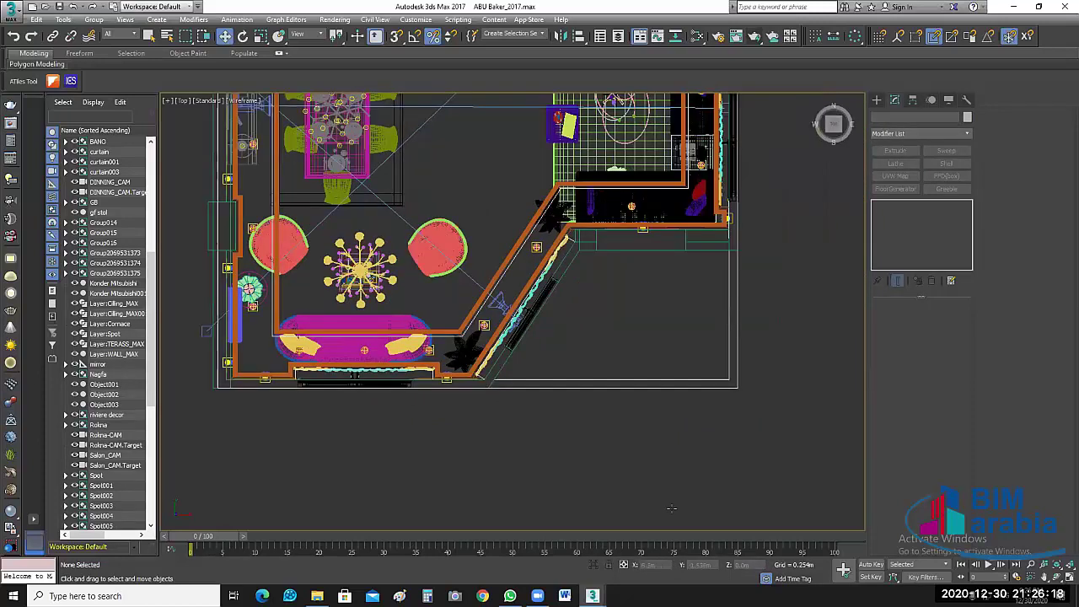
key(alt+w)
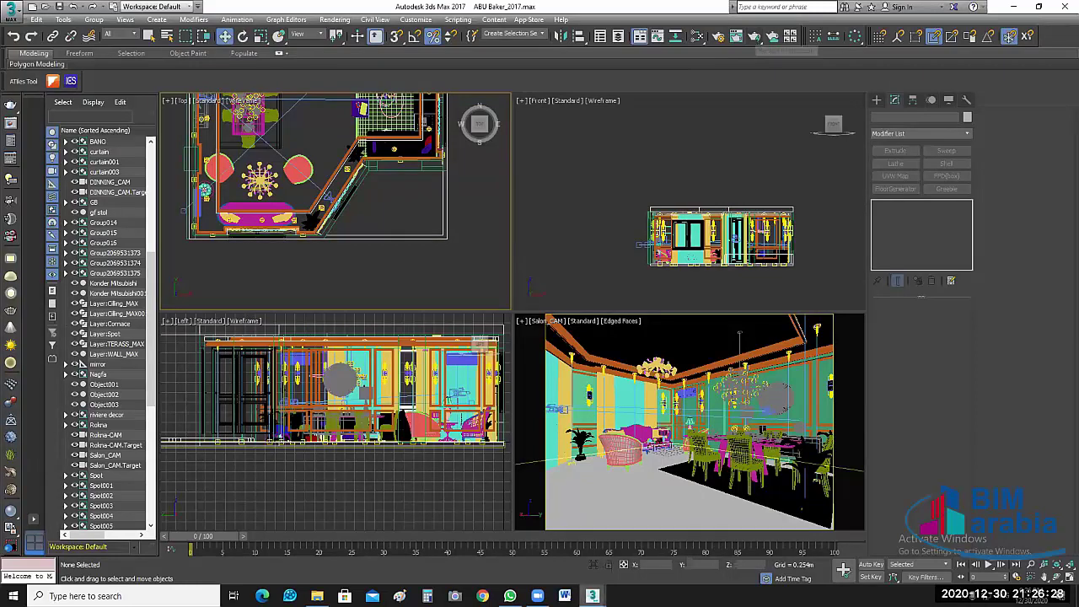
click(654, 542)
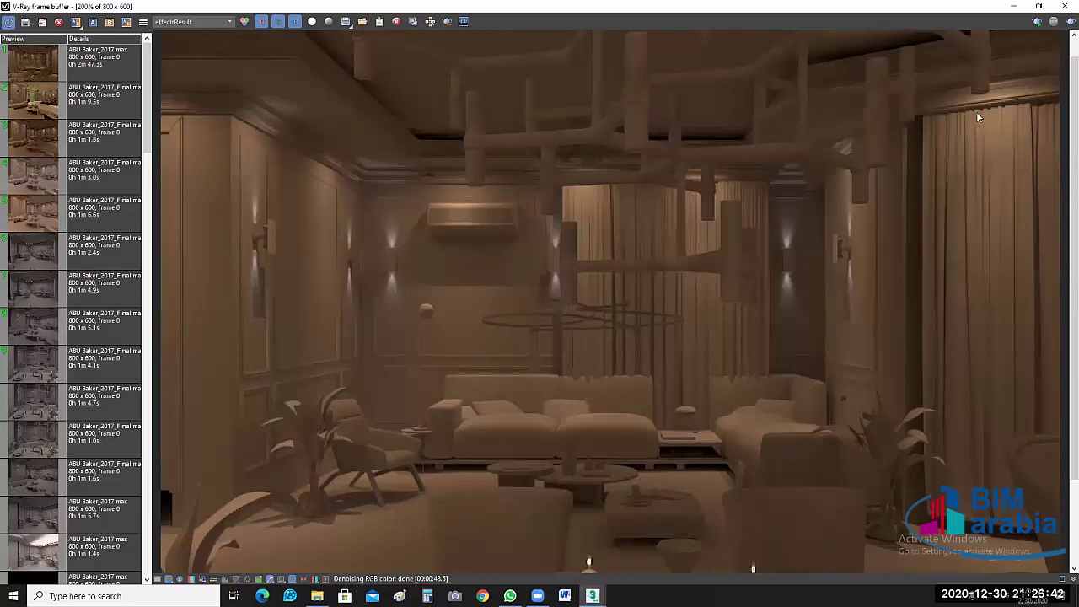
click(977, 111)
scroll(684, 474, up, 1)
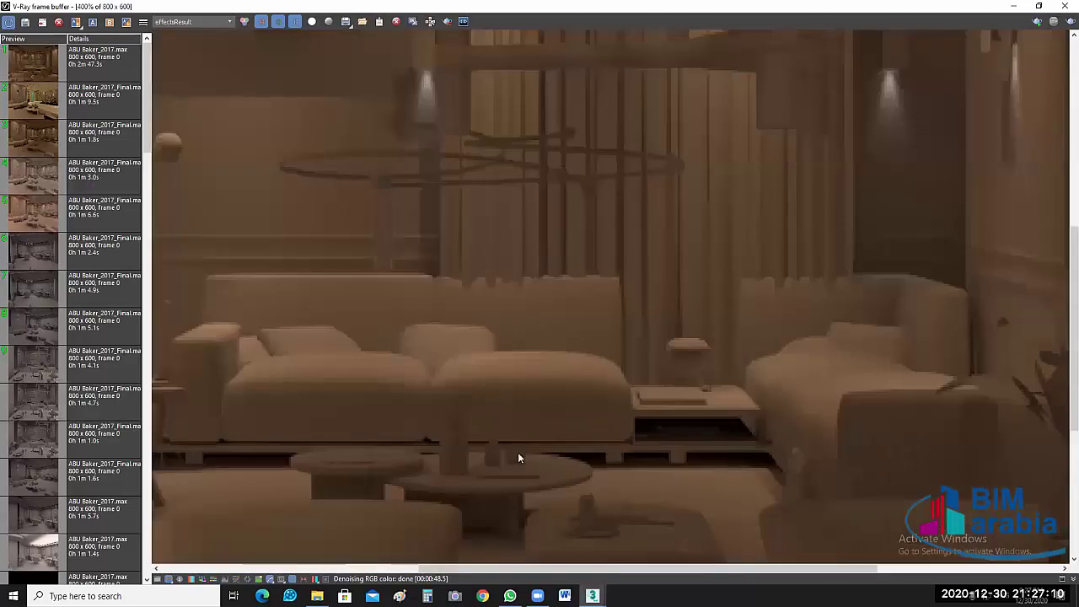
scroll(648, 460, up, 1)
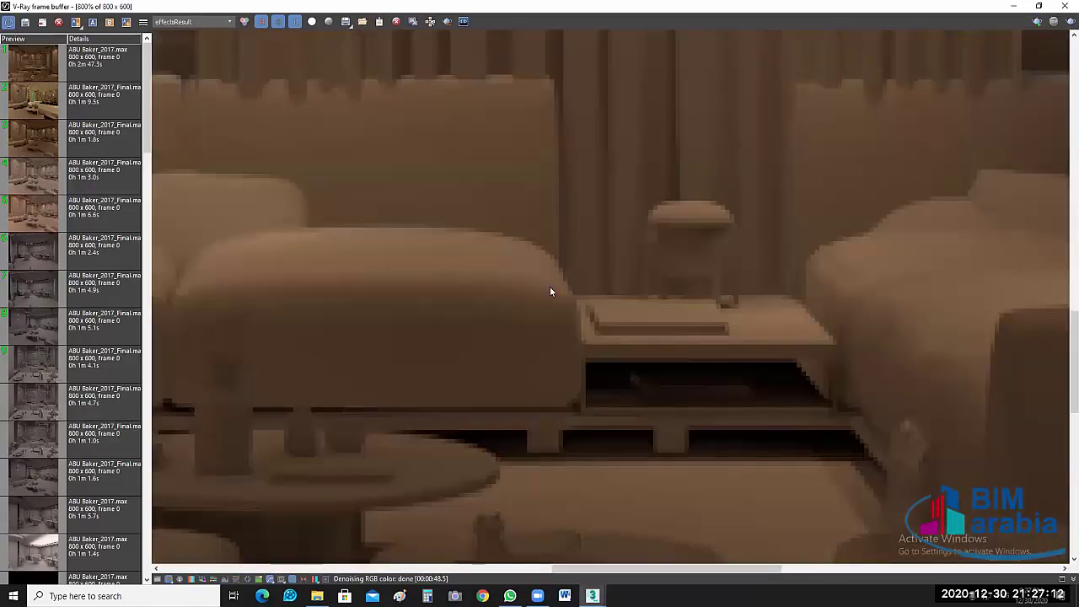
scroll(550, 295, down, 1)
scroll(566, 341, down, 1)
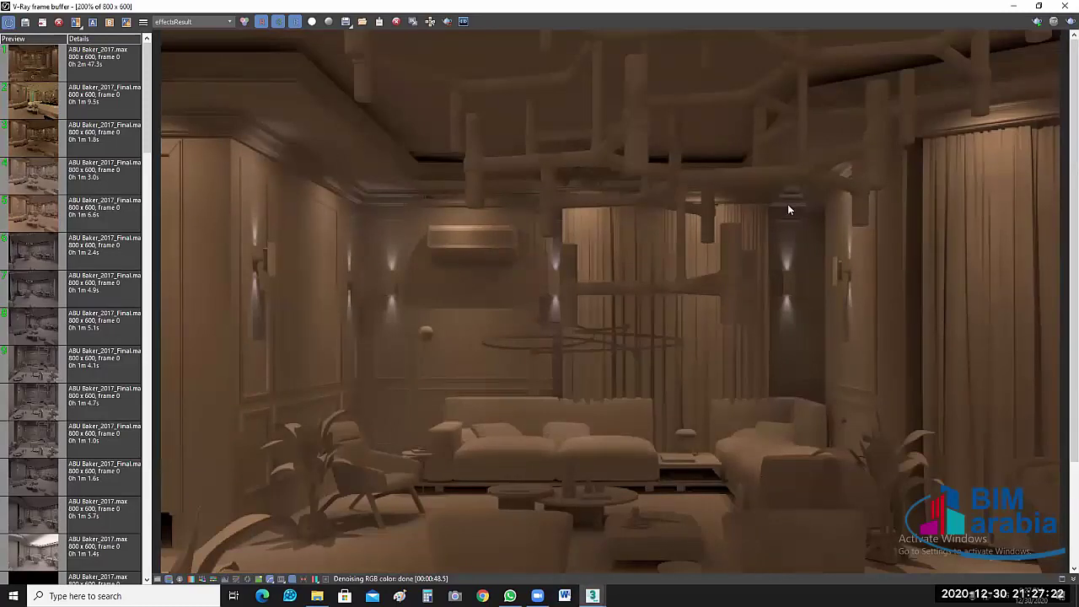
click(1031, 23)
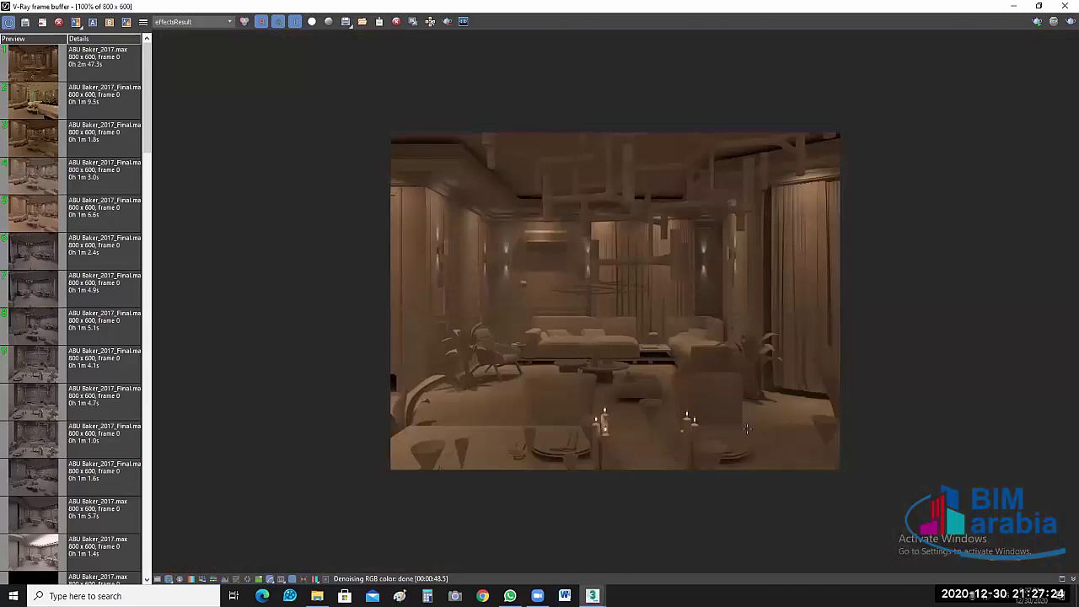
Step: Close the V-Ray frame buffer and launch a new production render with Shift+Q
click(1071, 5)
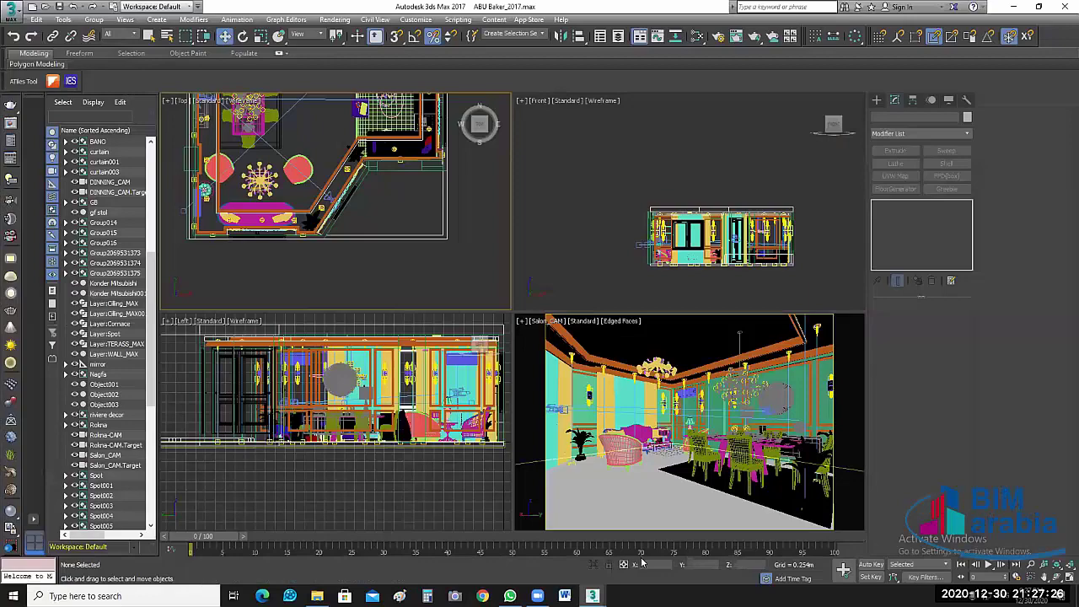
key(shift+q)
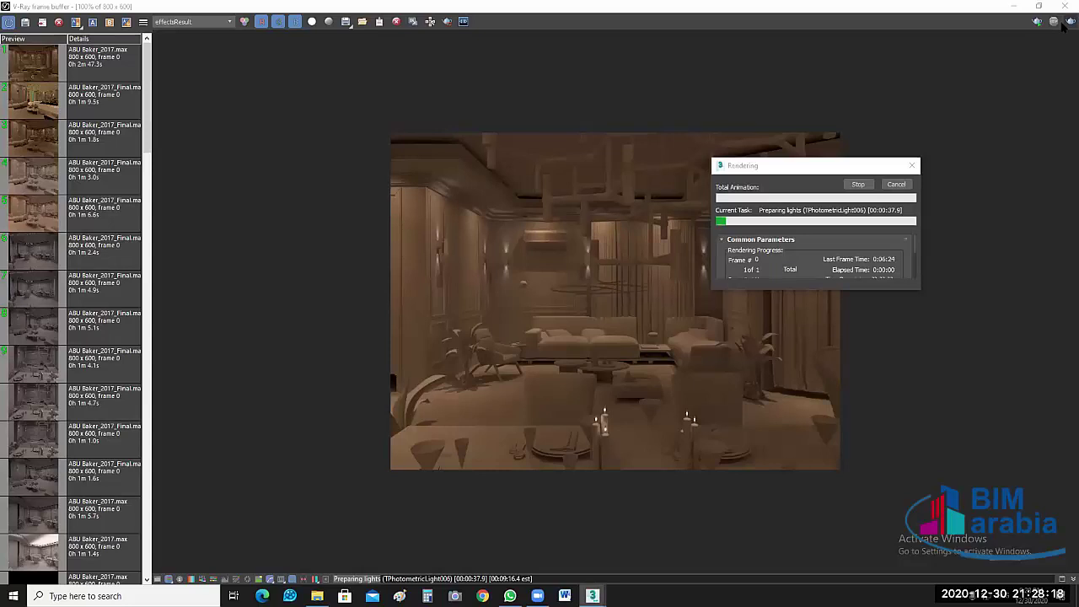
click(395, 385)
click(395, 385)
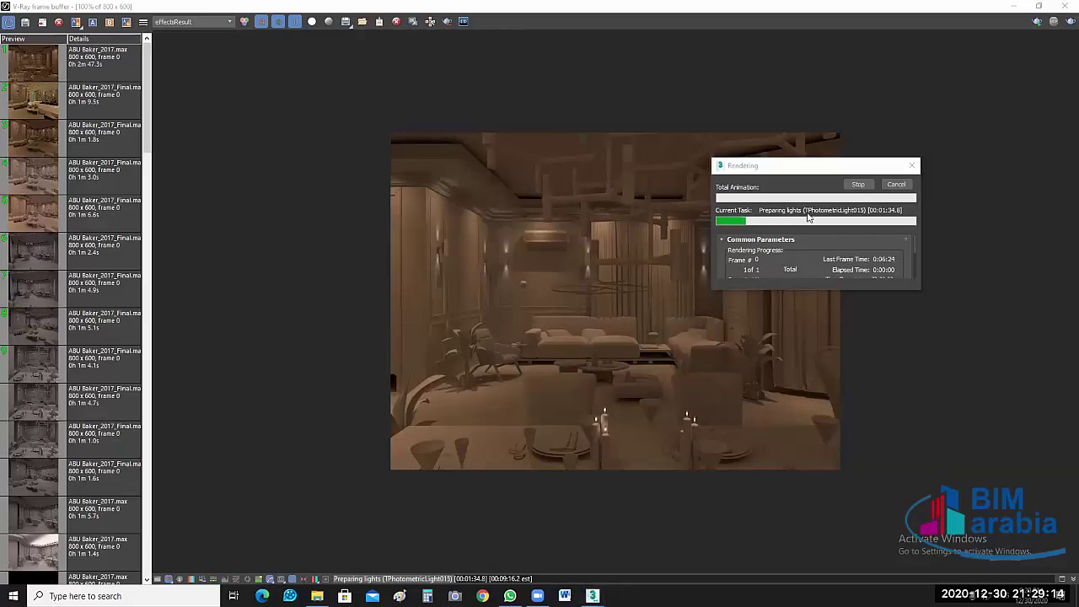
Step: Bring the V-Ray frame buffer forward and let the living-room render complete
click(753, 380)
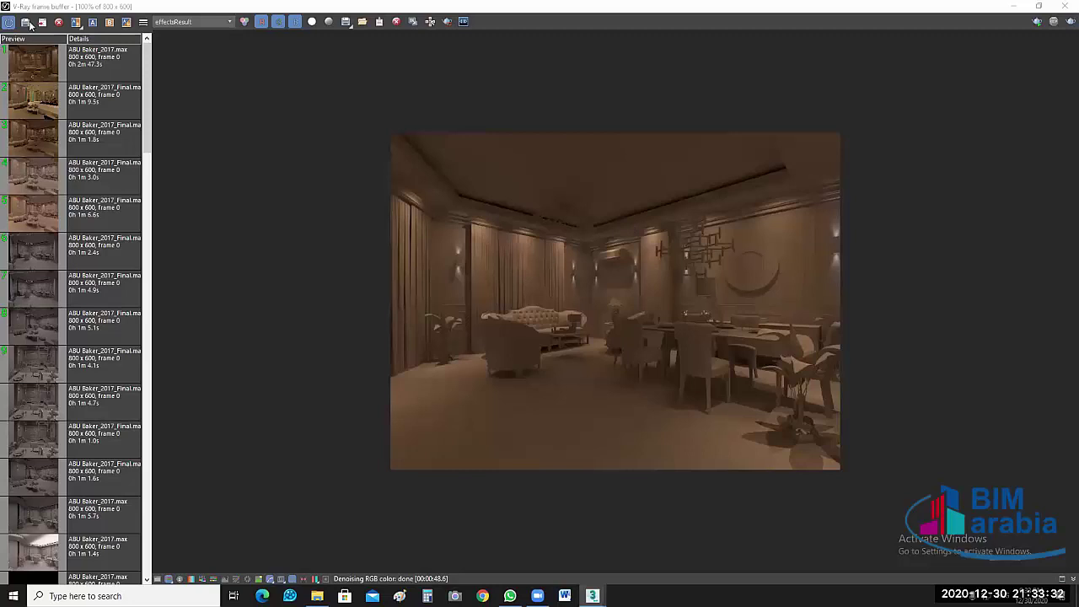
click(618, 278)
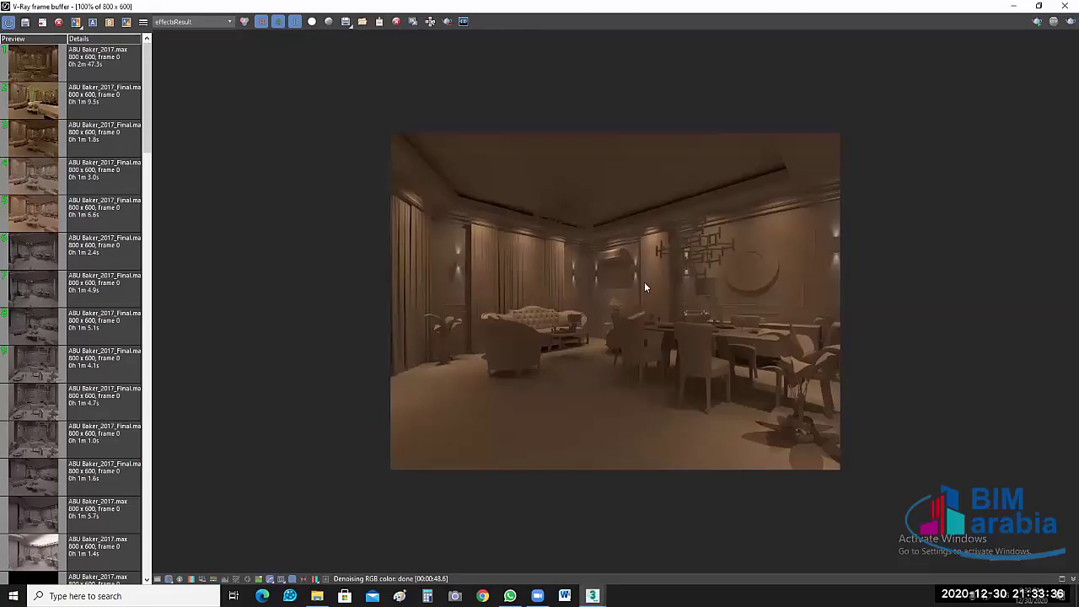
scroll(675, 437, up, 1)
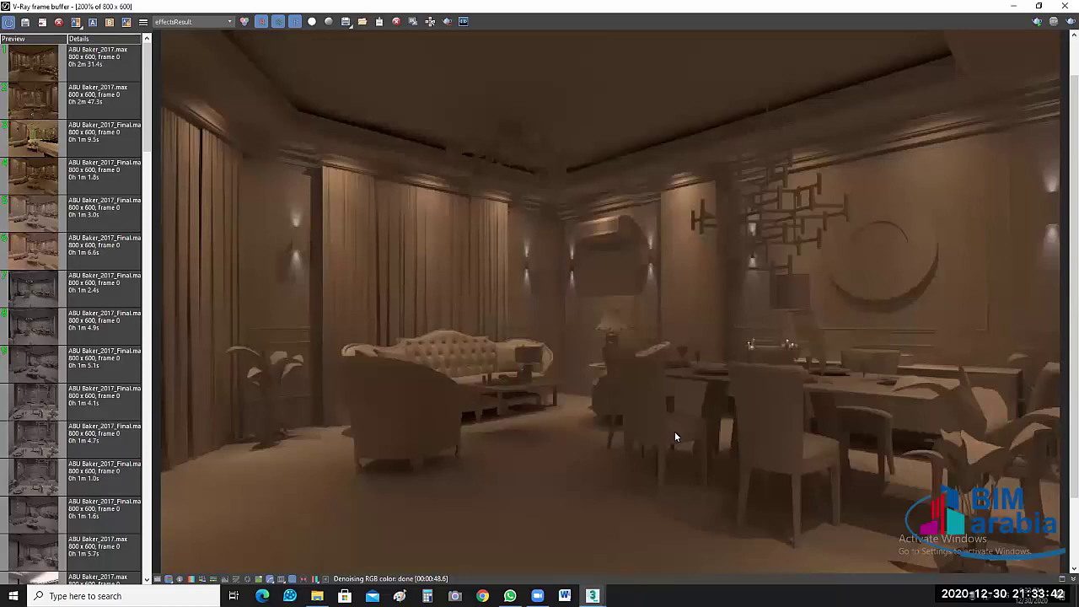
click(514, 391)
Step: Select the riviere decor group and the slab beneath it, and isolate them
key(alt+Tab)
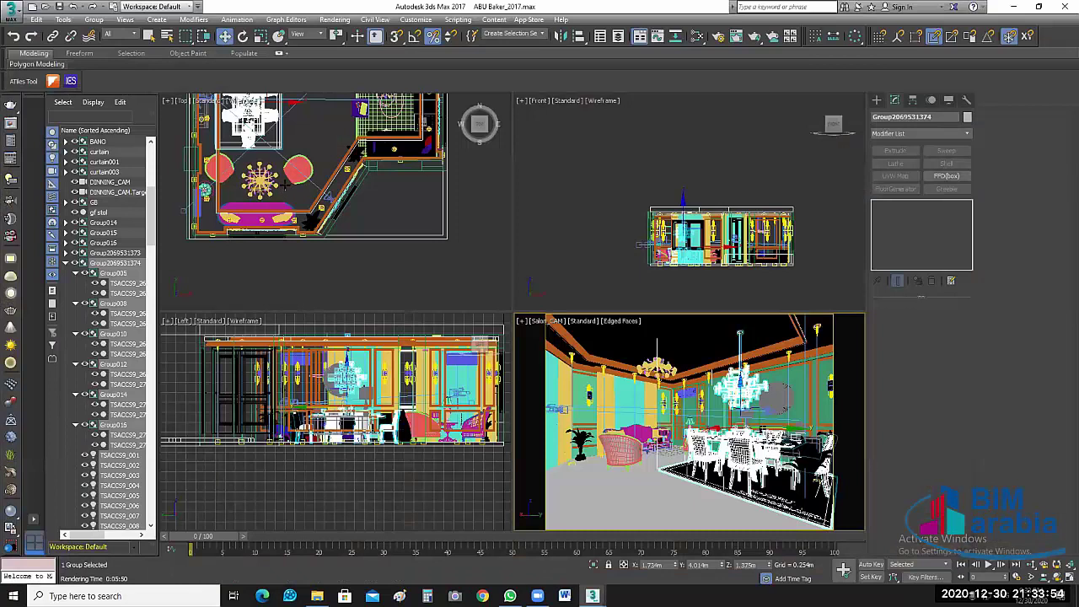
scroll(285, 185, up, 1)
scroll(272, 182, up, 3)
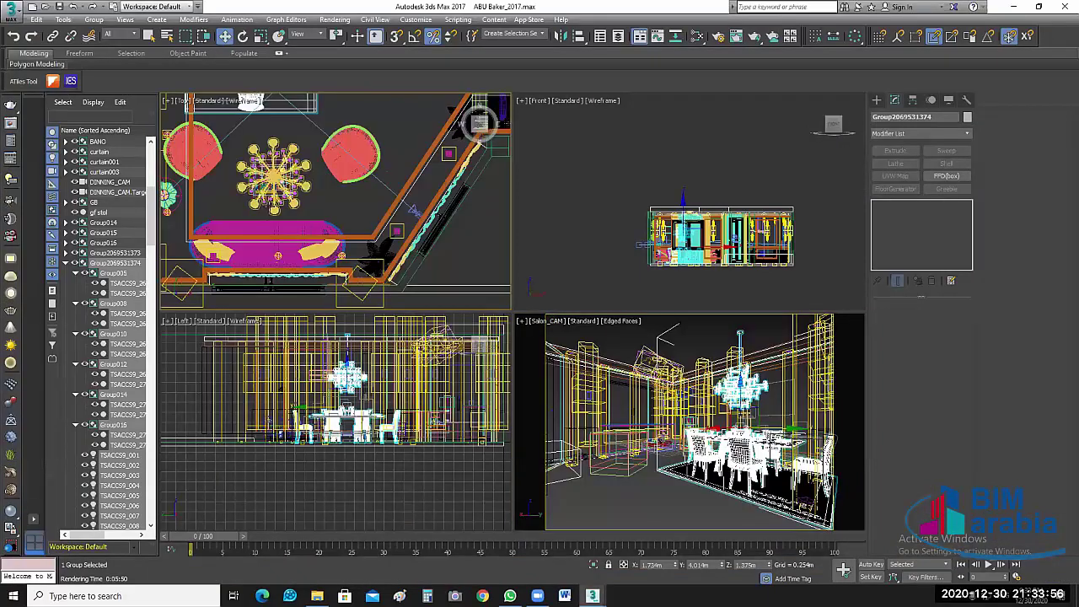
scroll(289, 182, up, 2)
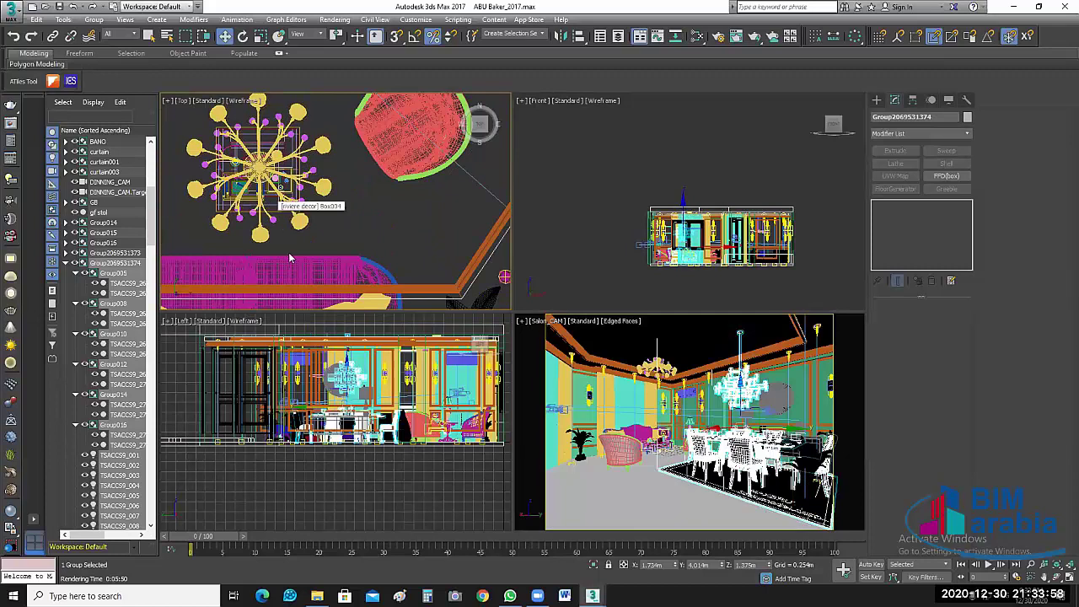
click(262, 172)
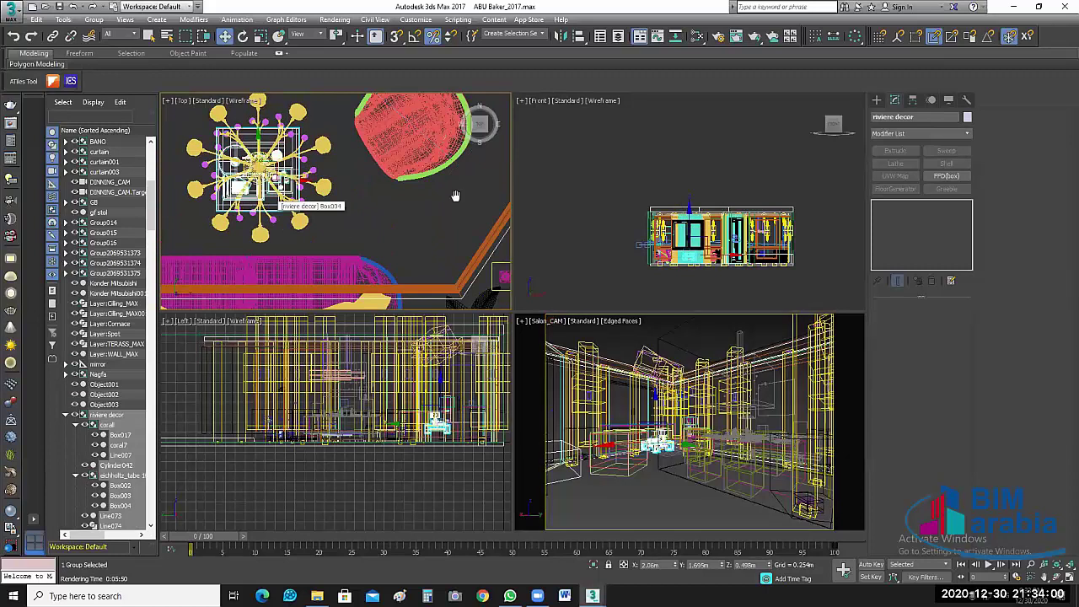
scroll(456, 196, down, 1)
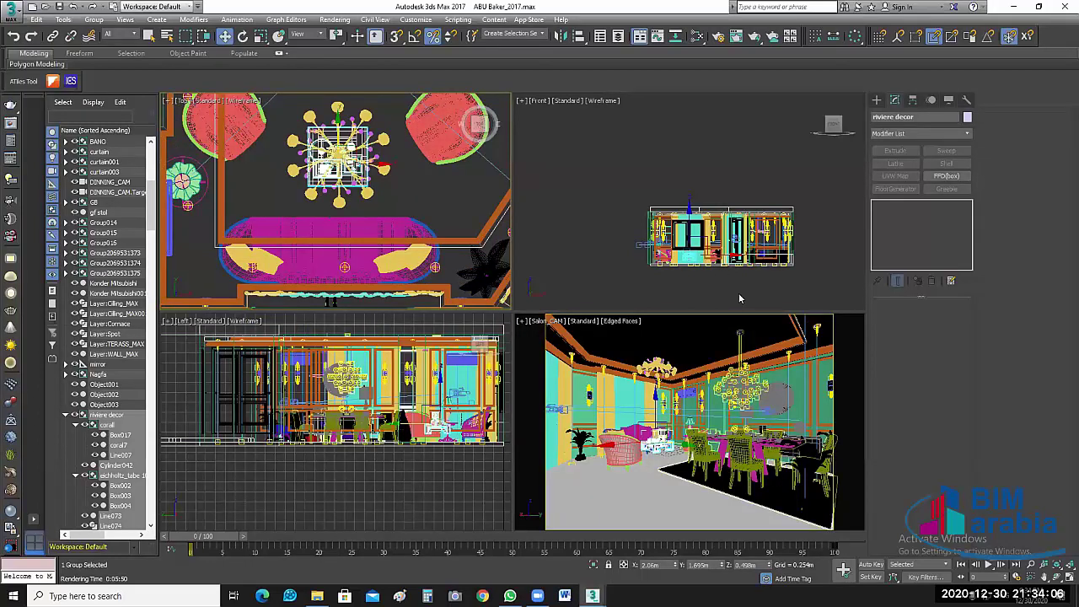
scroll(681, 278, up, 10)
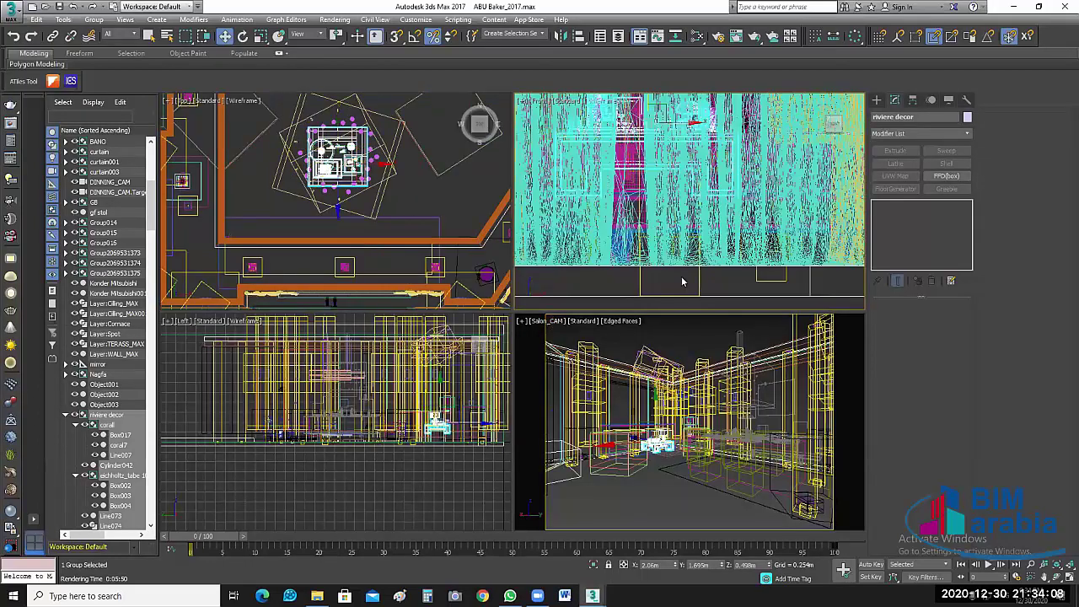
scroll(679, 283, down, 3)
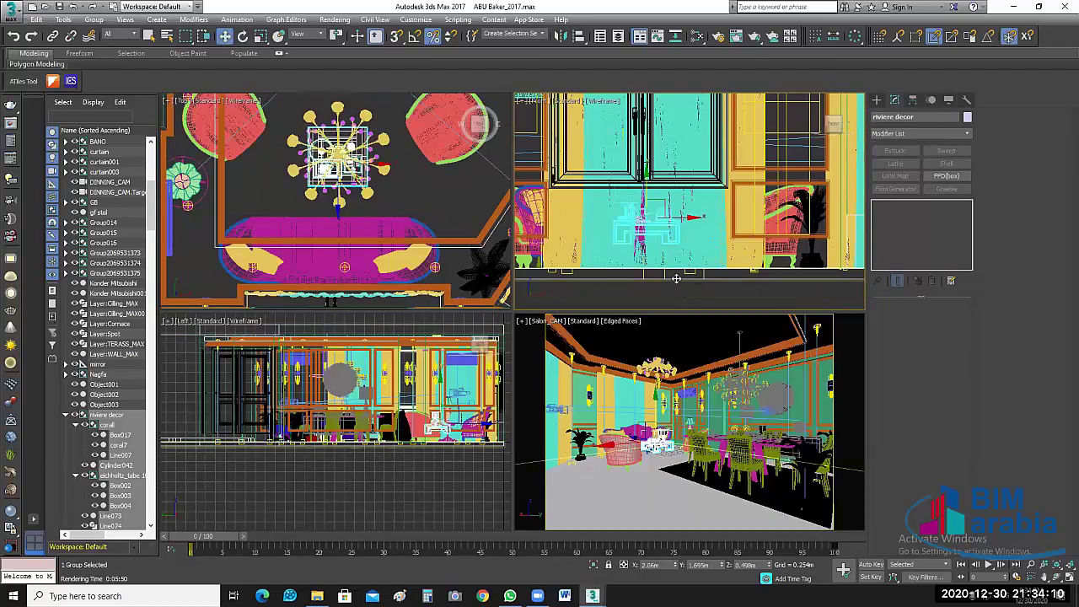
ctrl+click(677, 283)
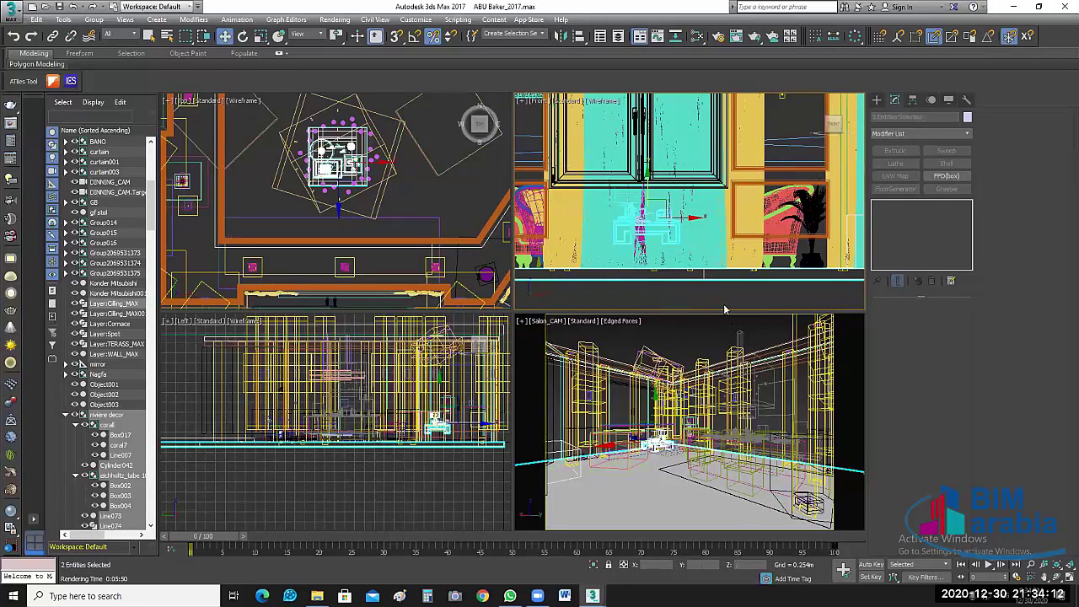
key(alt+q)
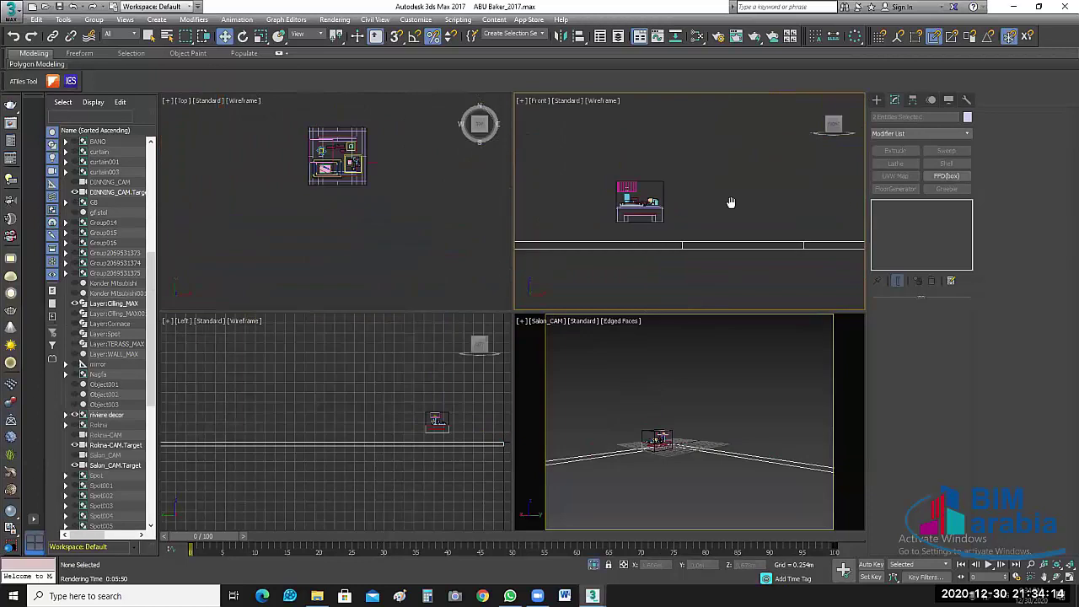
Step: Align the riviere decor's minimum to the slab's maximum vertically, then end isolation
click(622, 232)
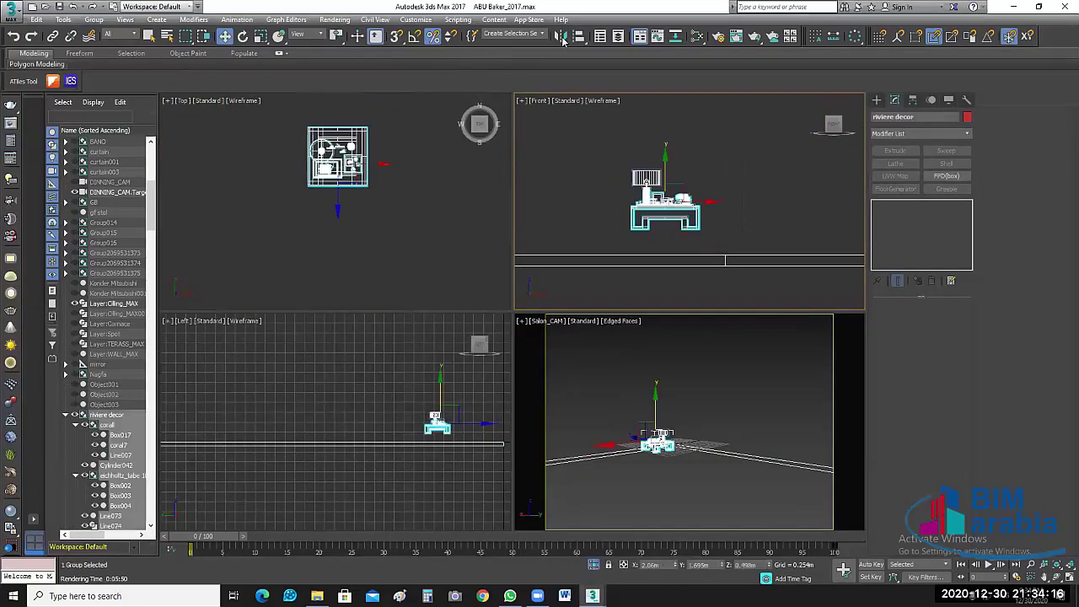
key(alt+a)
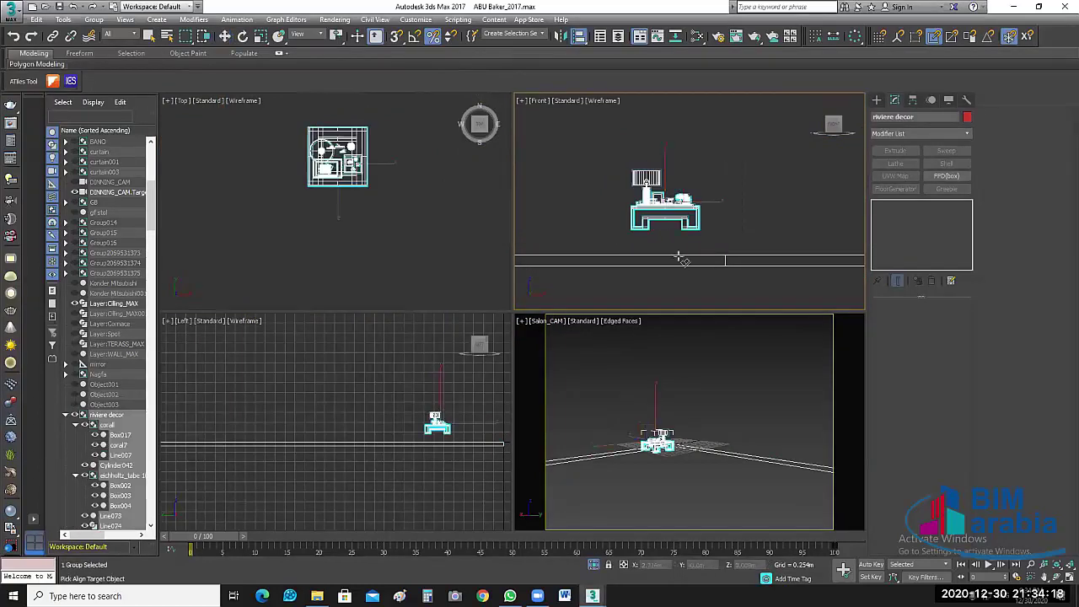
click(683, 257)
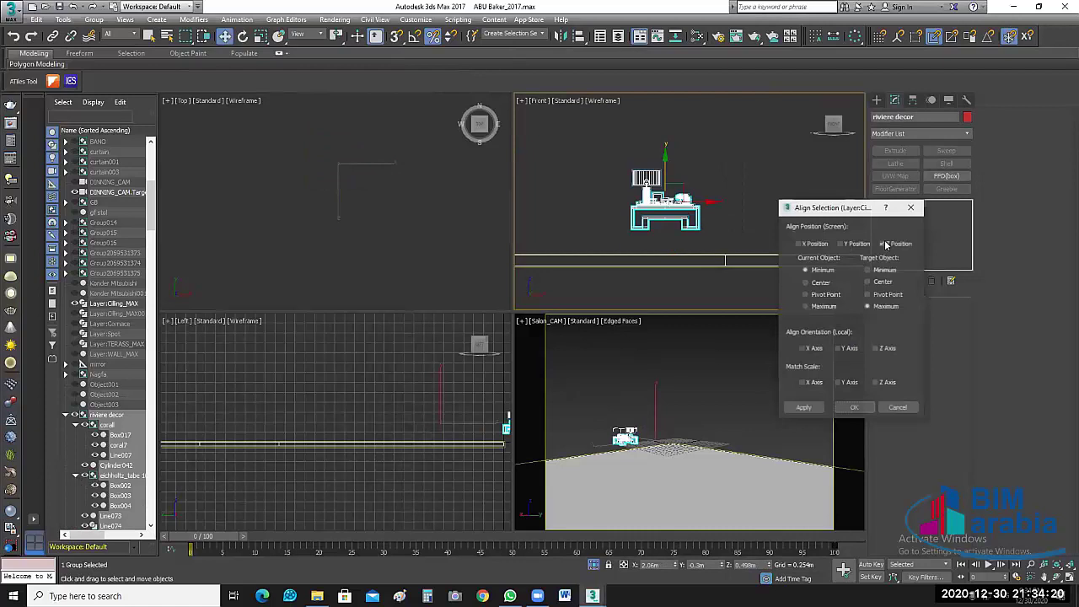
click(882, 244)
click(841, 244)
click(854, 408)
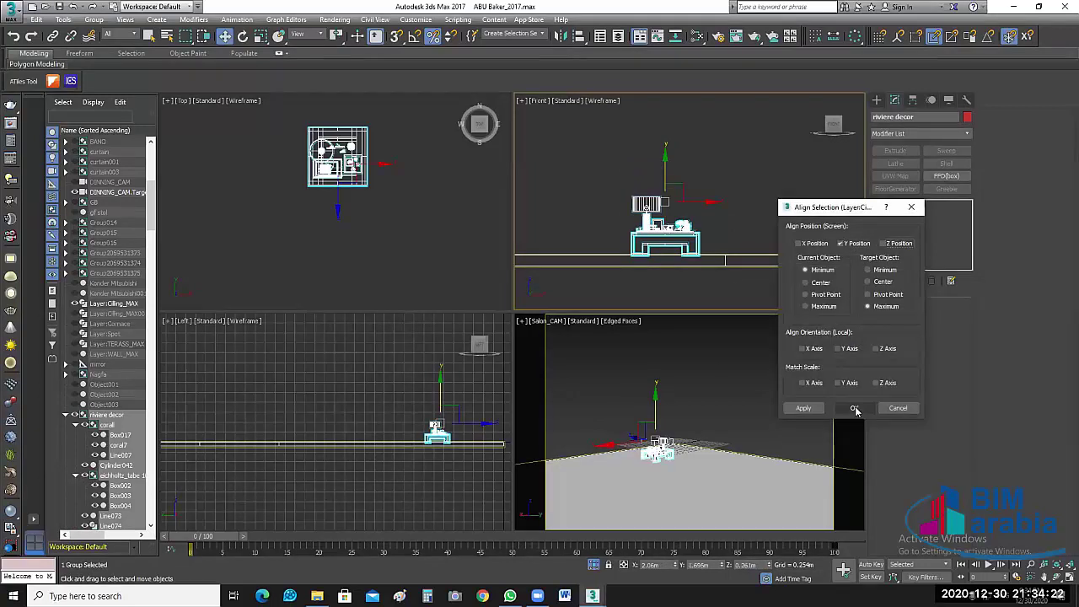
click(728, 273)
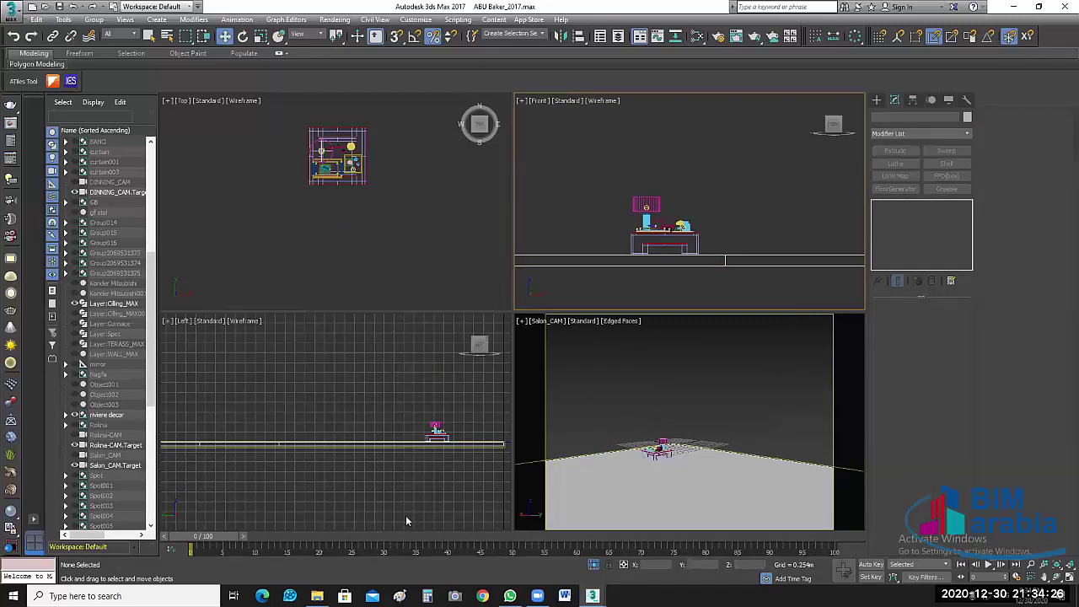
key(alt+q)
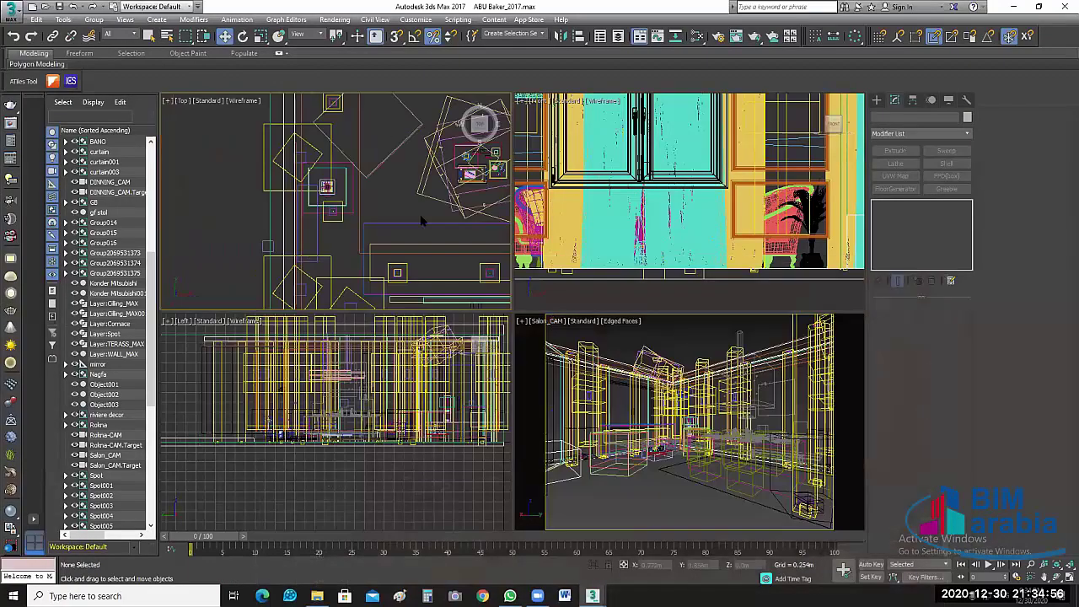
middle_drag(423, 221, 413, 201)
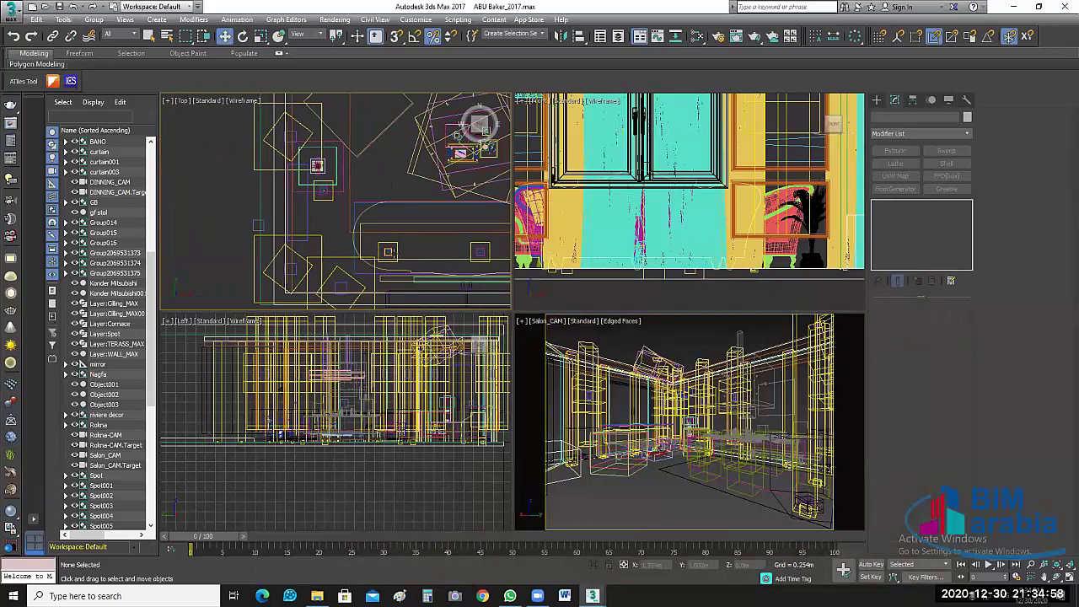
scroll(393, 254, up, 5)
scroll(309, 215, down, 2)
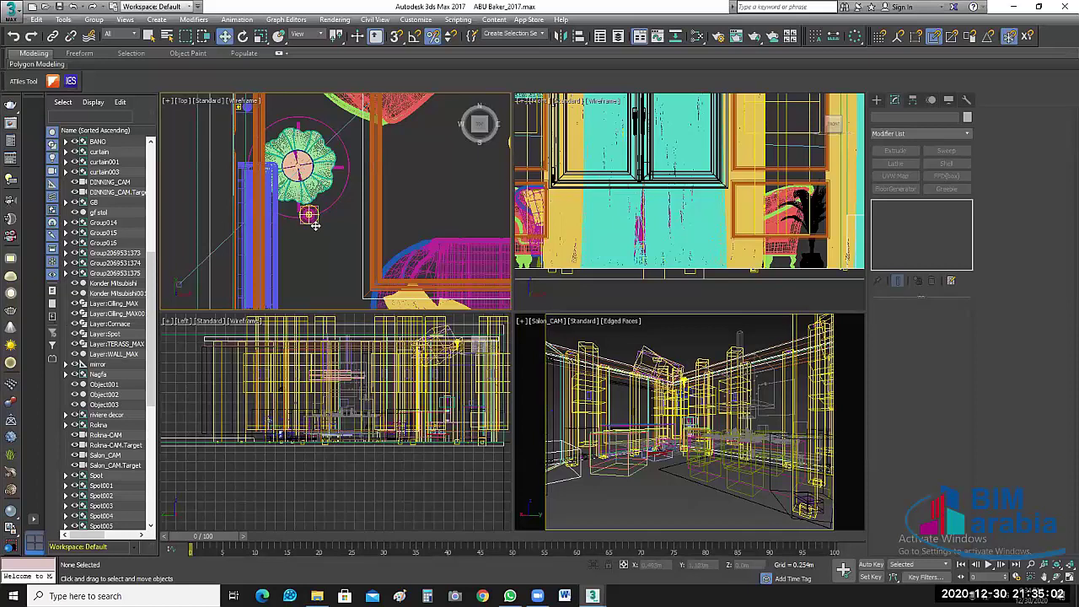
click(309, 216)
key(z)
scroll(342, 202, down, 2)
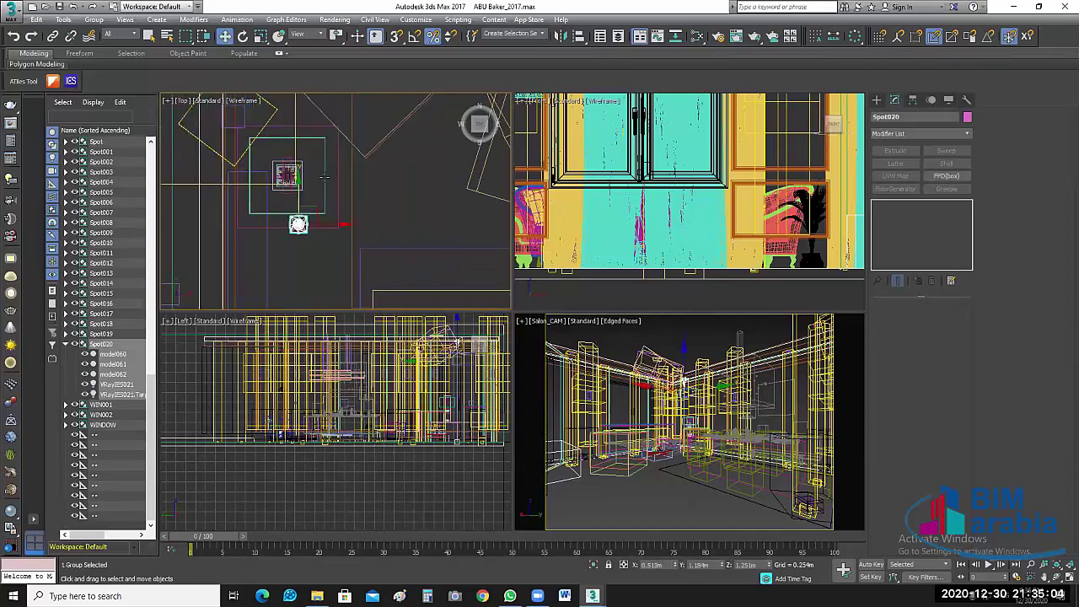
click(338, 195)
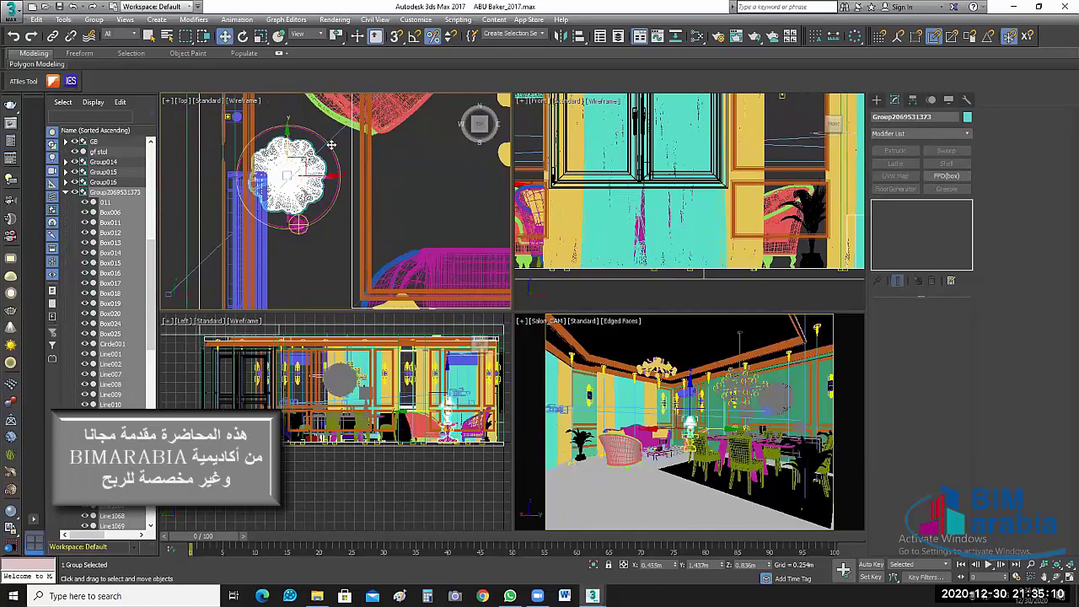
Step: Shift the flower-shaped group slightly in the maximized Top view, then restore four viewports
key(z)
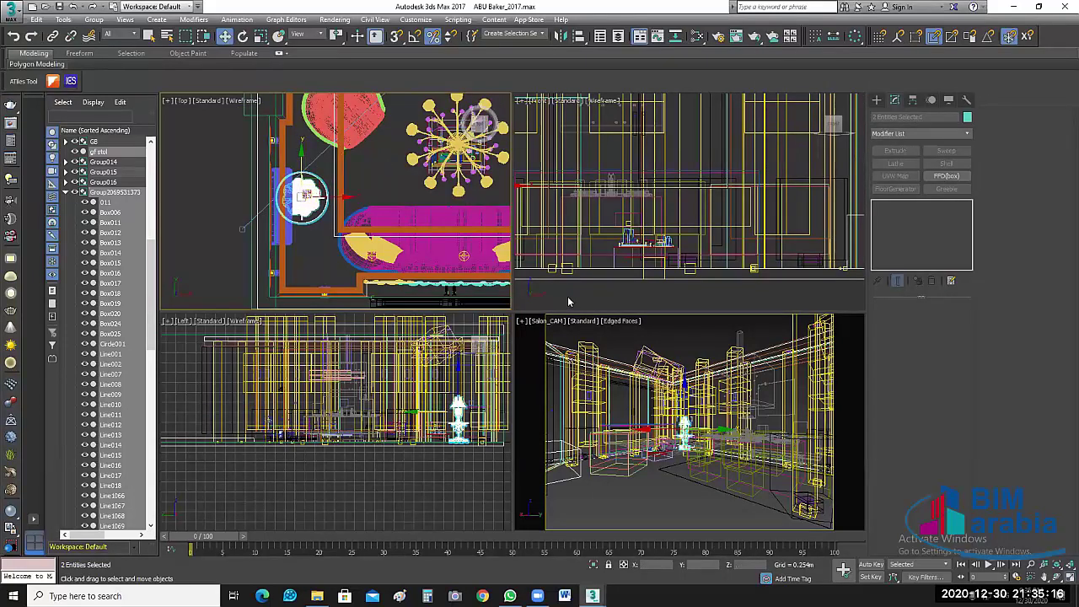
key(alt+w)
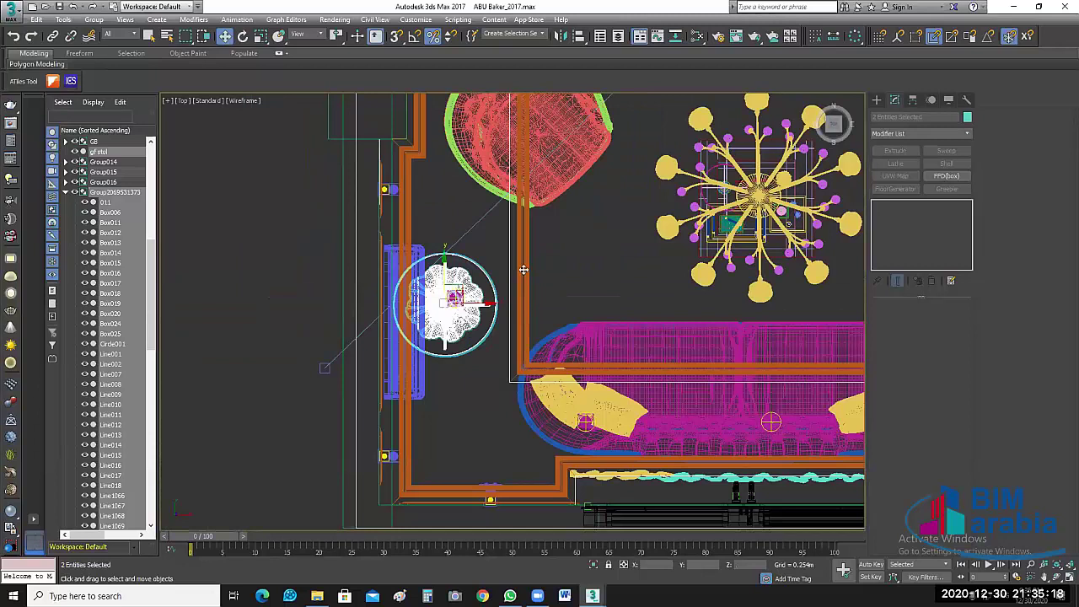
middle_drag(523, 270, 463, 256)
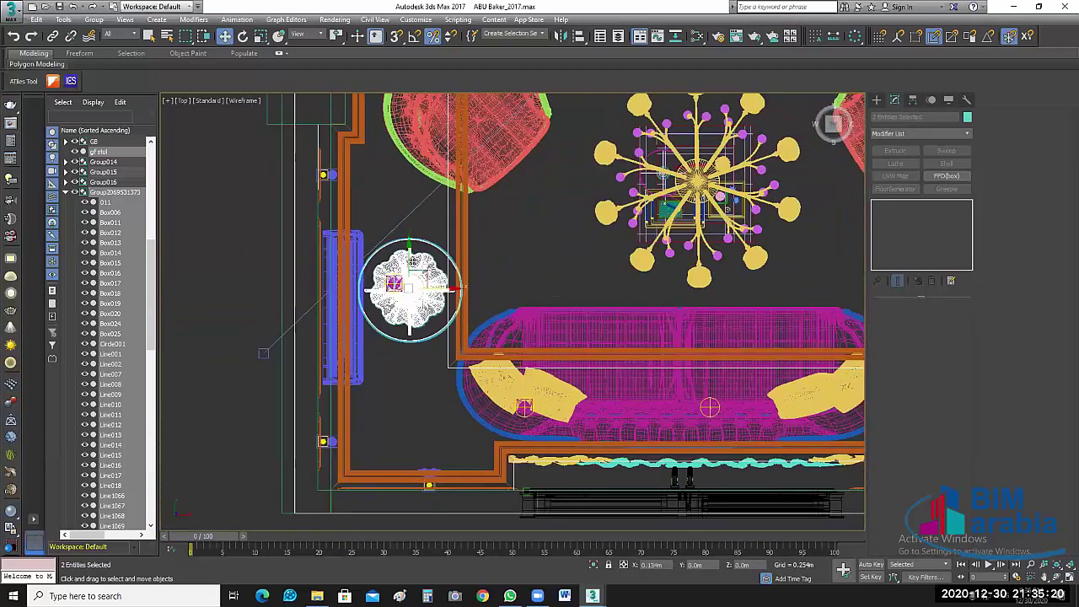
drag(410, 262, 544, 272)
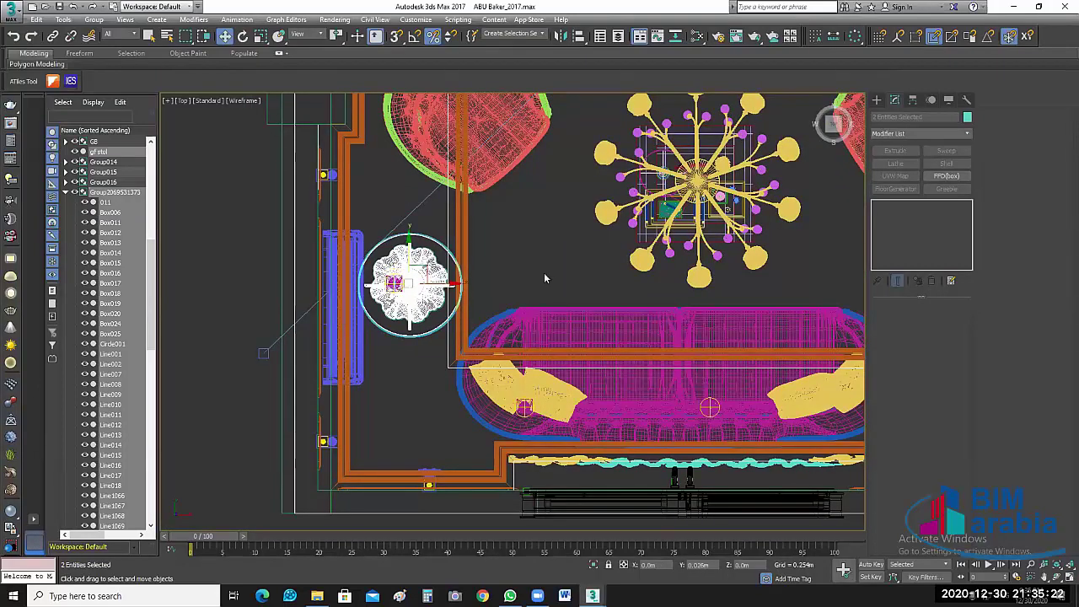
scroll(655, 330, down, 3)
scroll(636, 263, down, 1)
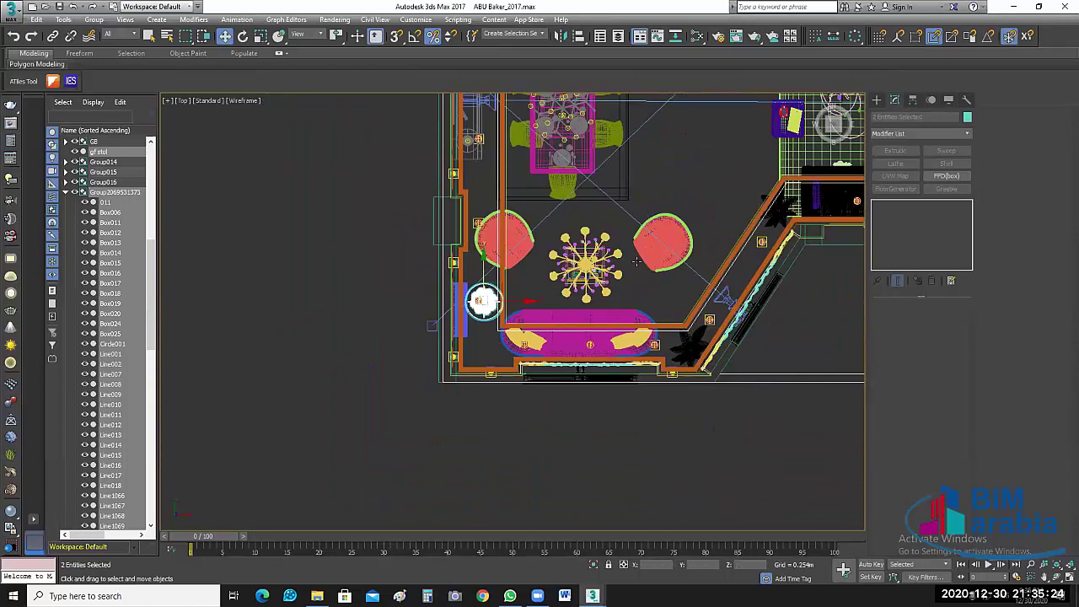
middle_drag(759, 300, 739, 331)
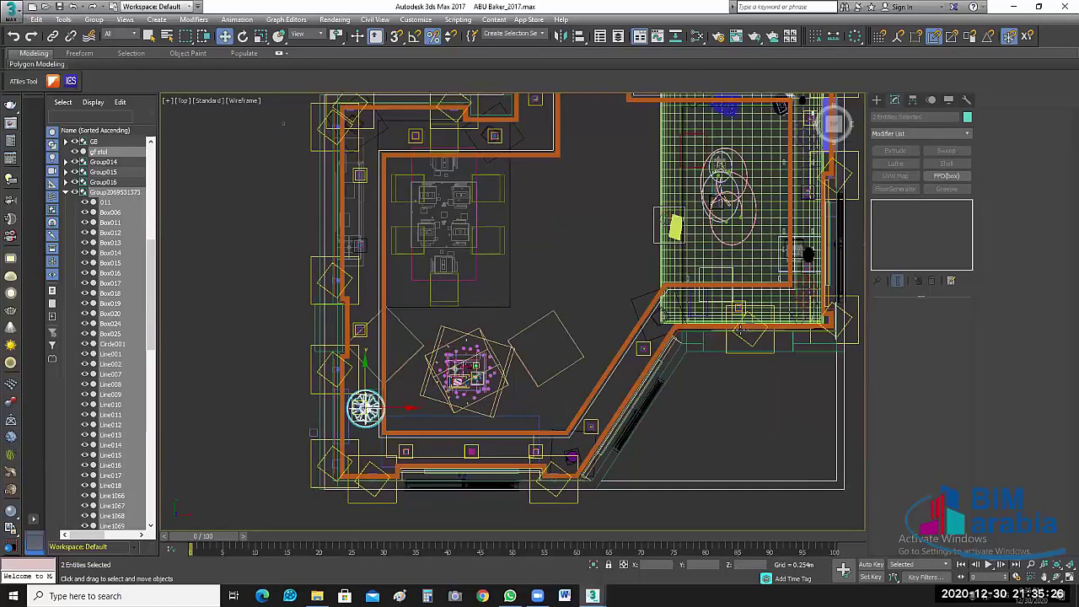
scroll(674, 300, down, 3)
middle_drag(712, 437, 613, 438)
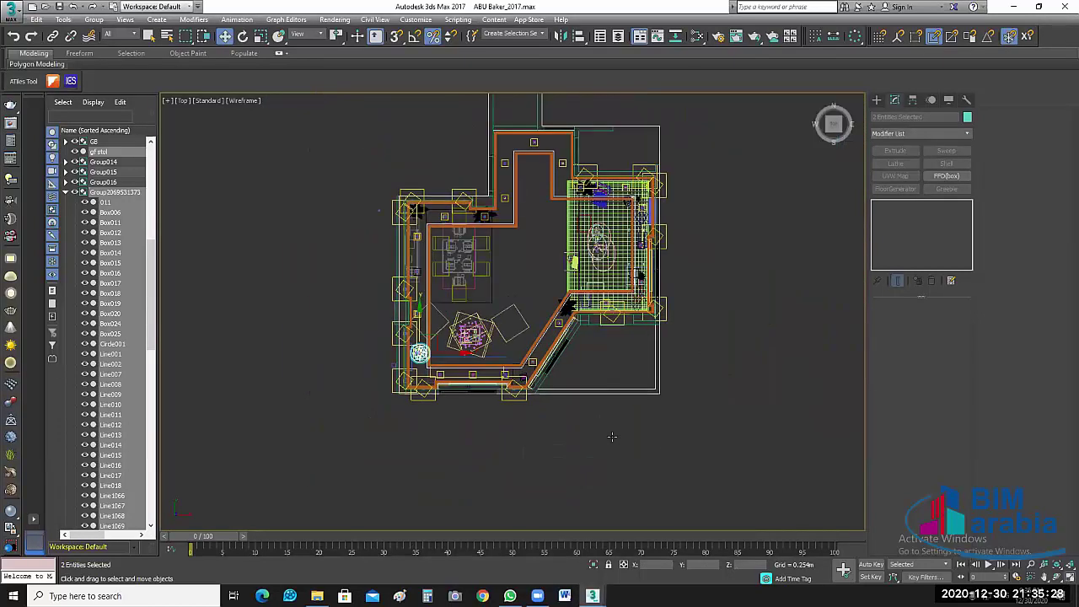
key(alt+w)
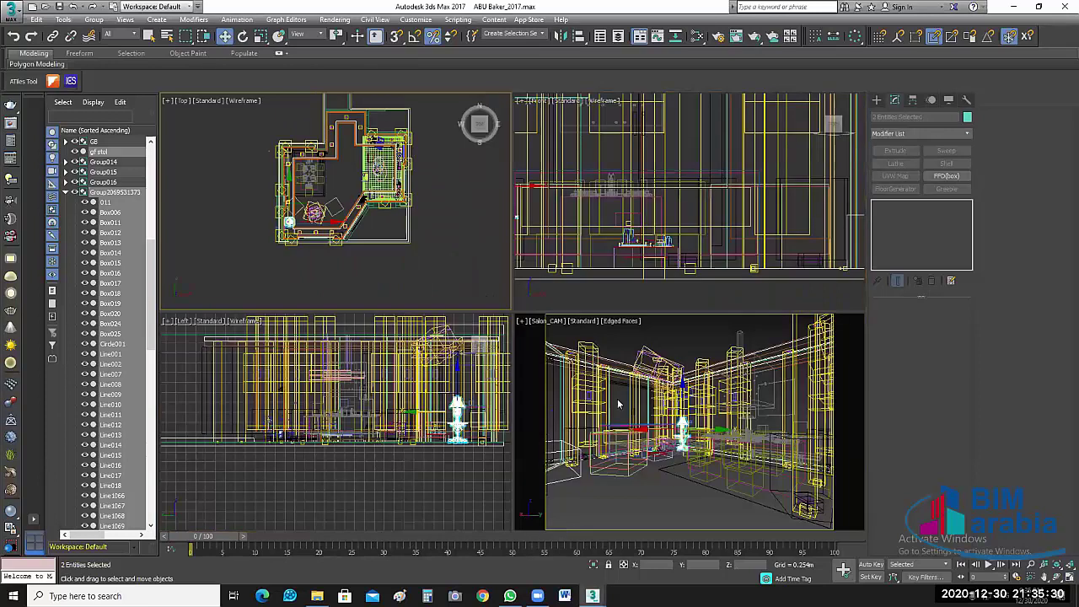
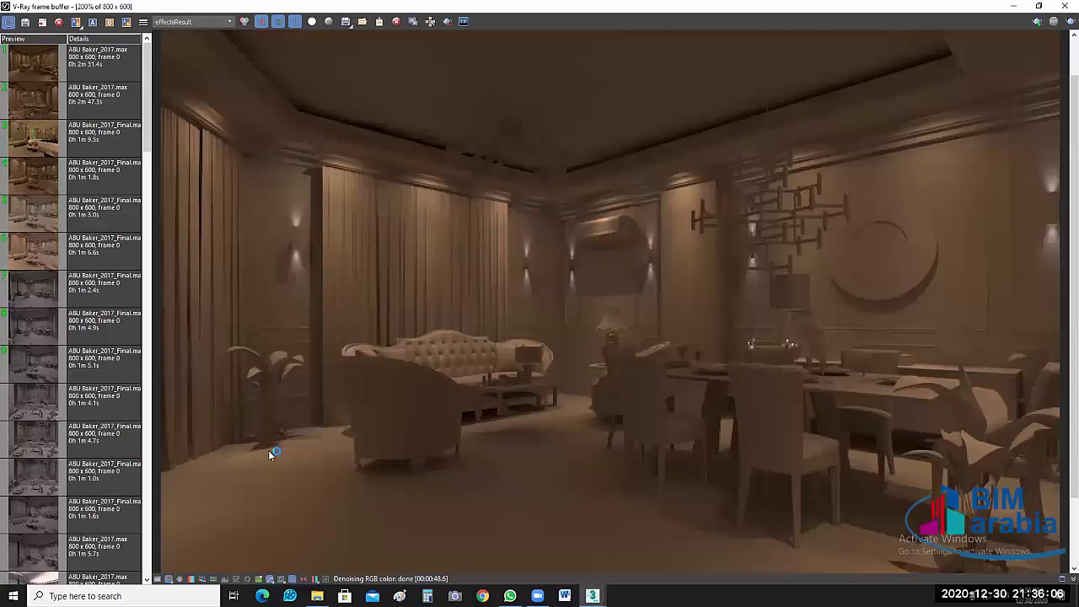
Step: Scroll and click through the content of the other open window
click(422, 476)
scroll(419, 489, up, 1)
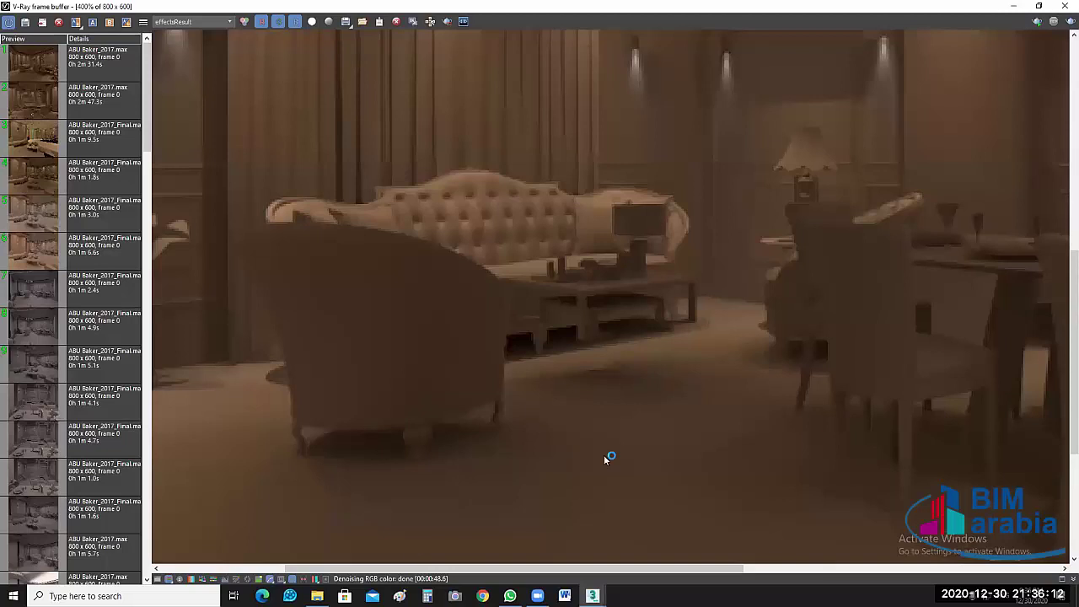
scroll(771, 532, down, 1)
scroll(809, 523, up, 1)
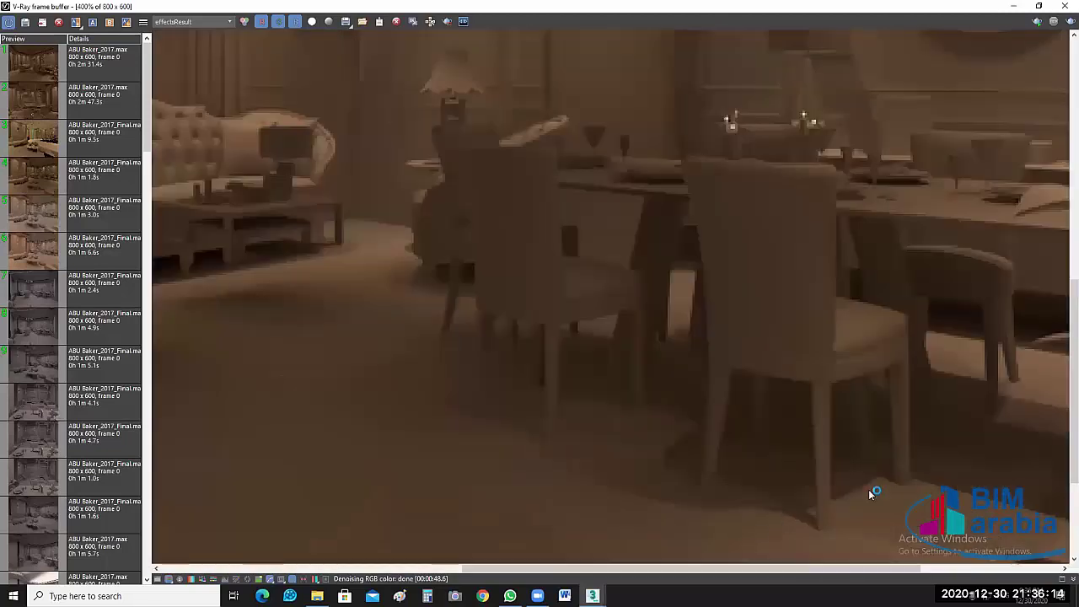
scroll(731, 525, down, 1)
scroll(731, 525, up, 1)
scroll(643, 420, down, 1)
scroll(639, 417, down, 1)
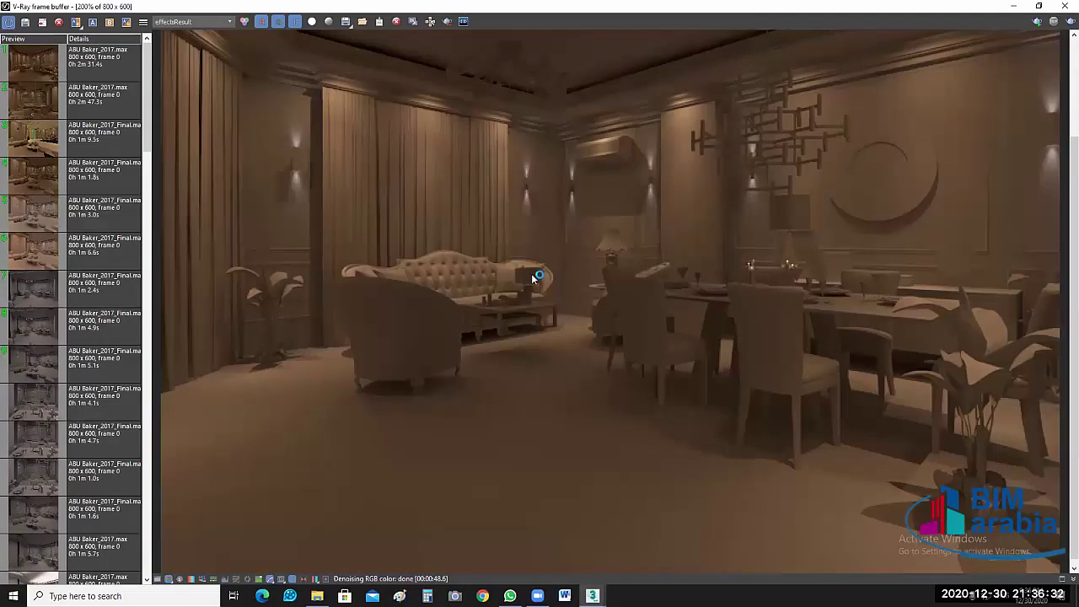
click(531, 276)
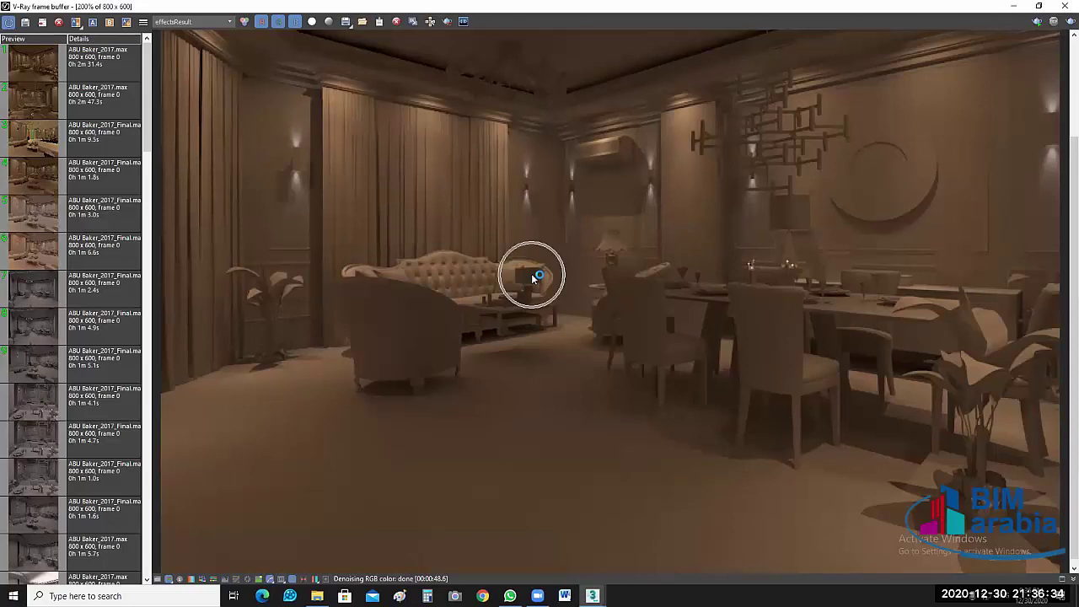
click(531, 277)
click(533, 275)
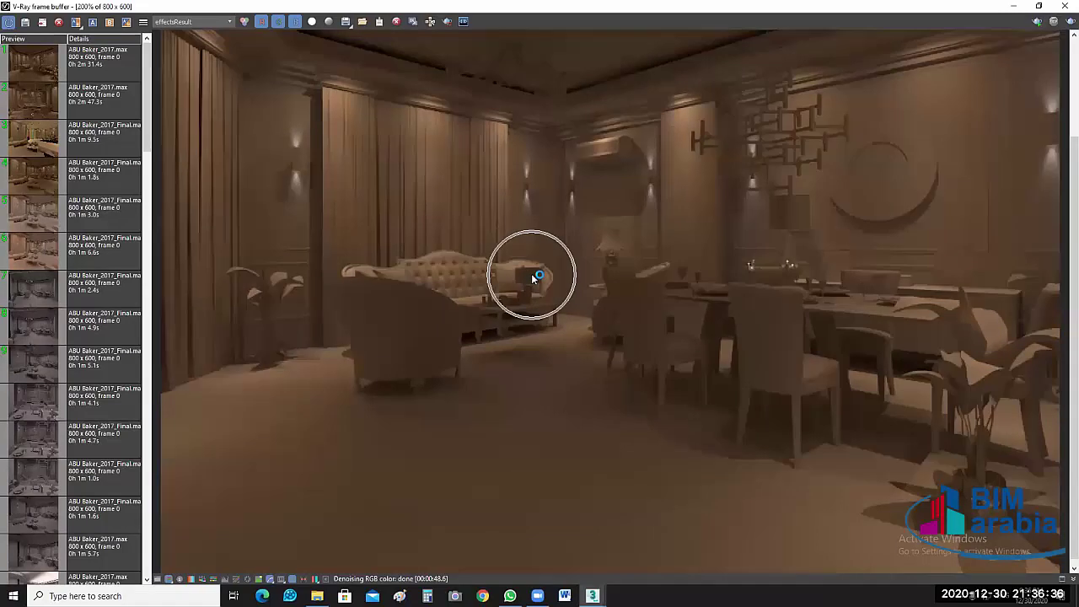
click(534, 280)
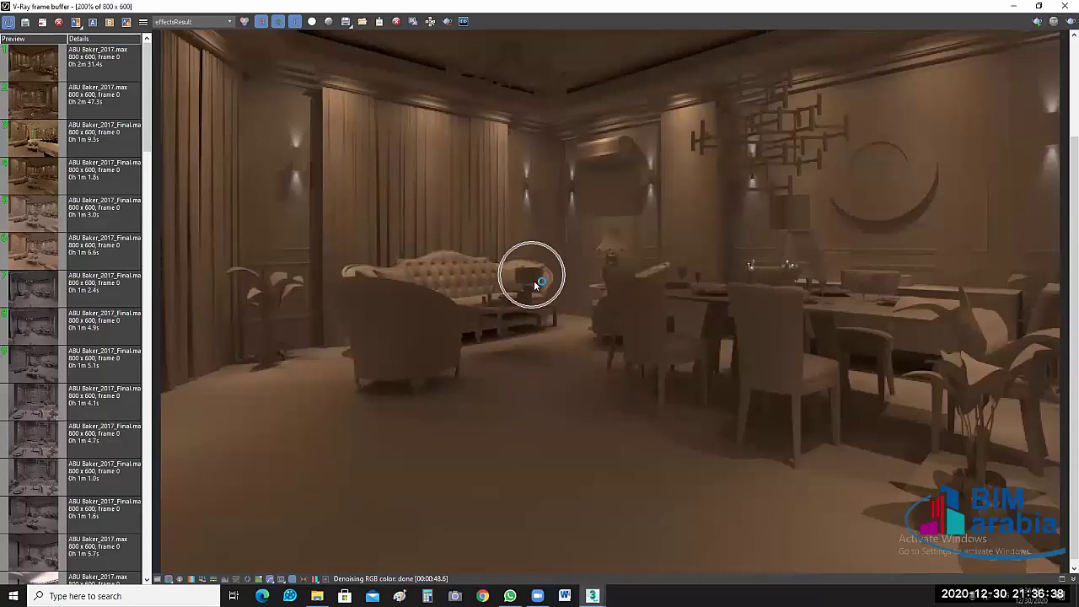
click(534, 281)
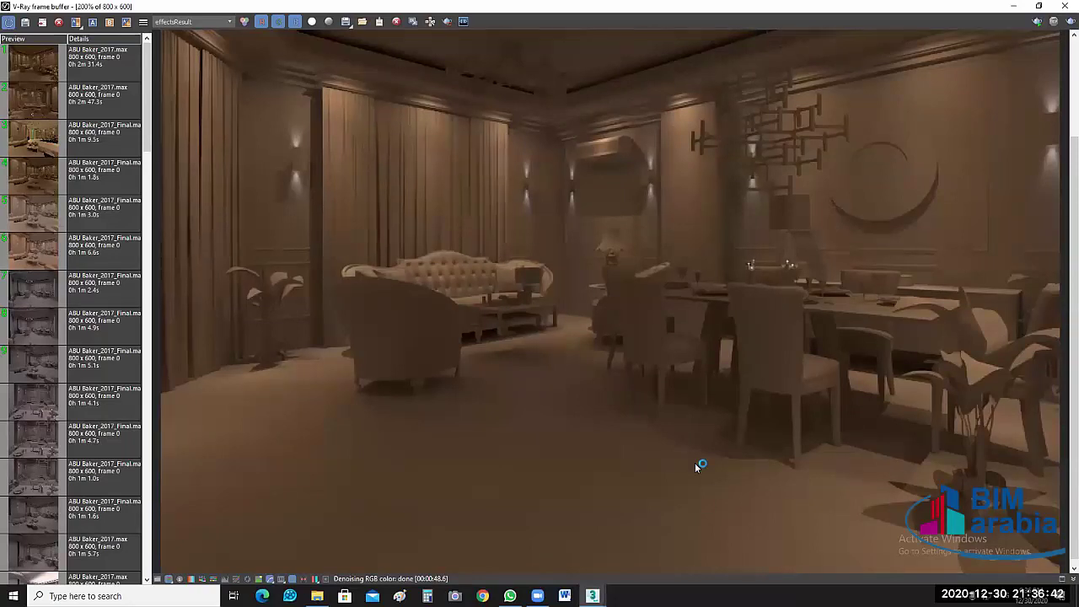
click(800, 223)
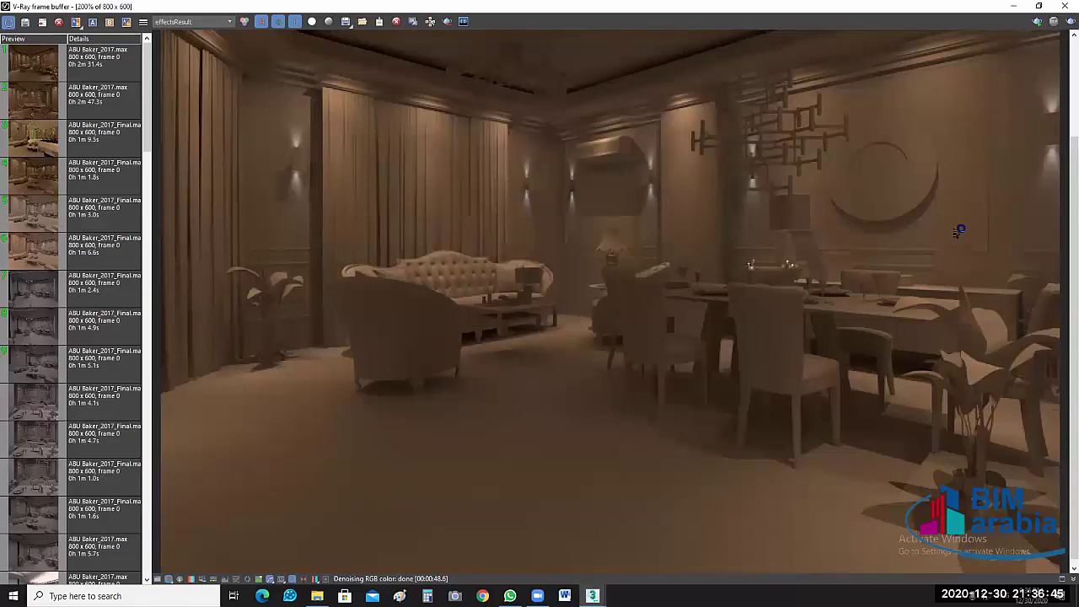
click(801, 221)
scroll(966, 268, up, 1)
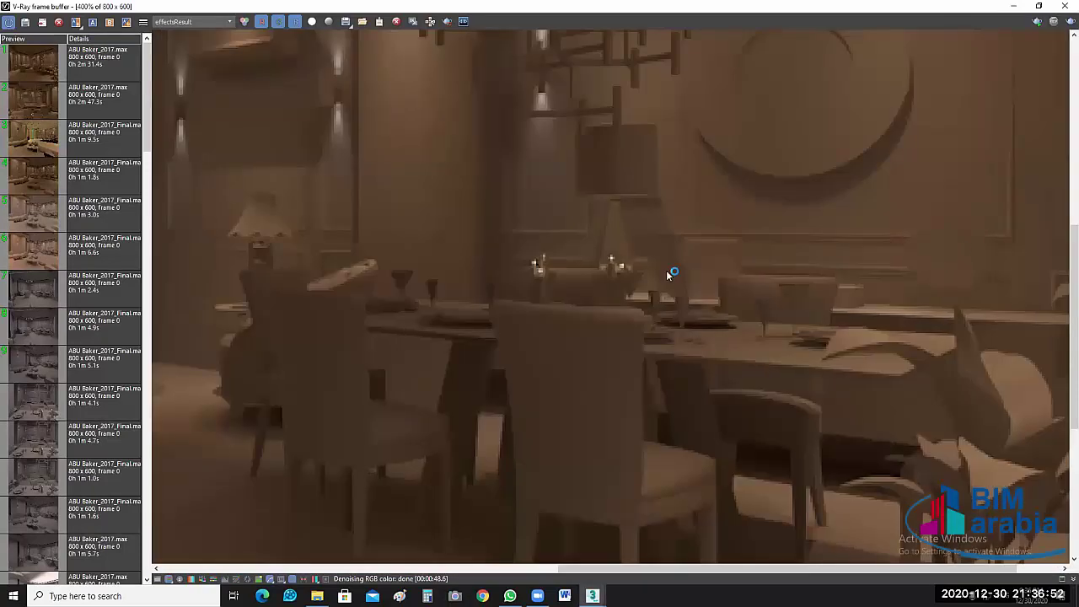
scroll(850, 288, down, 1)
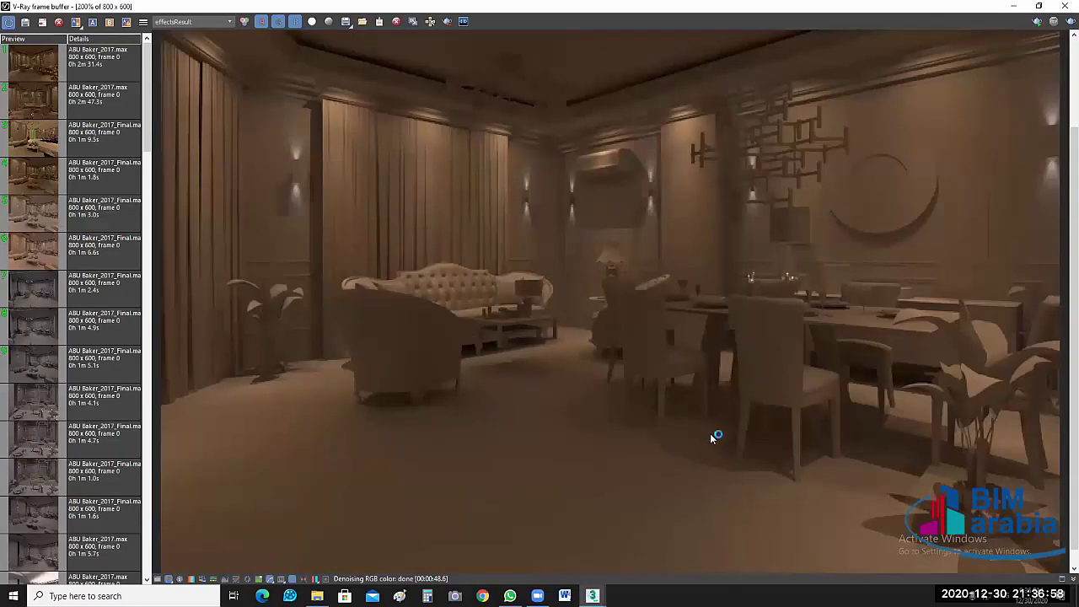
scroll(710, 433, down, 1)
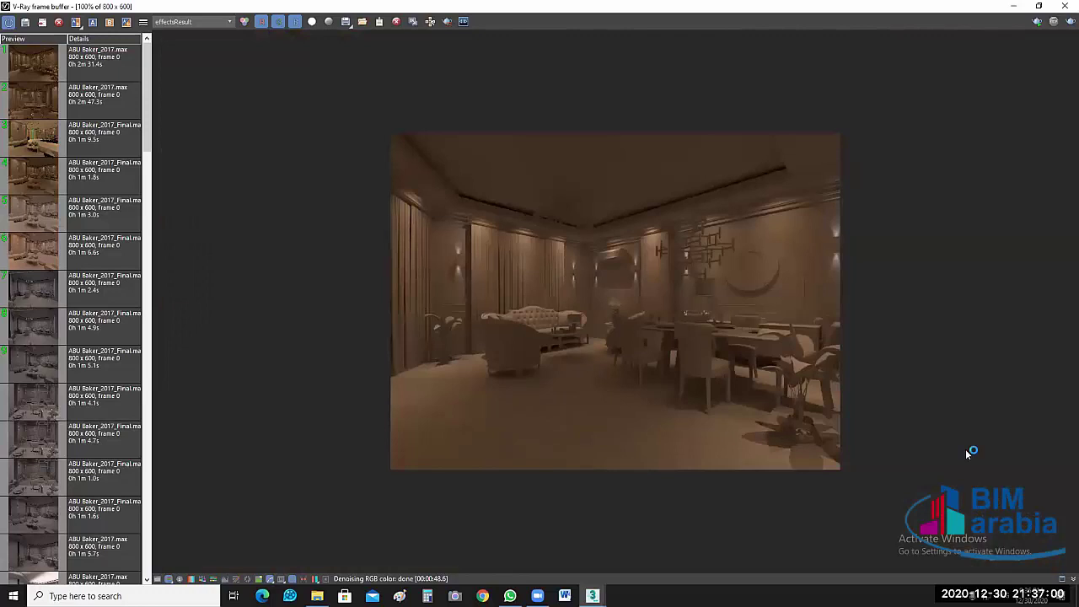
scroll(967, 453, up, 1)
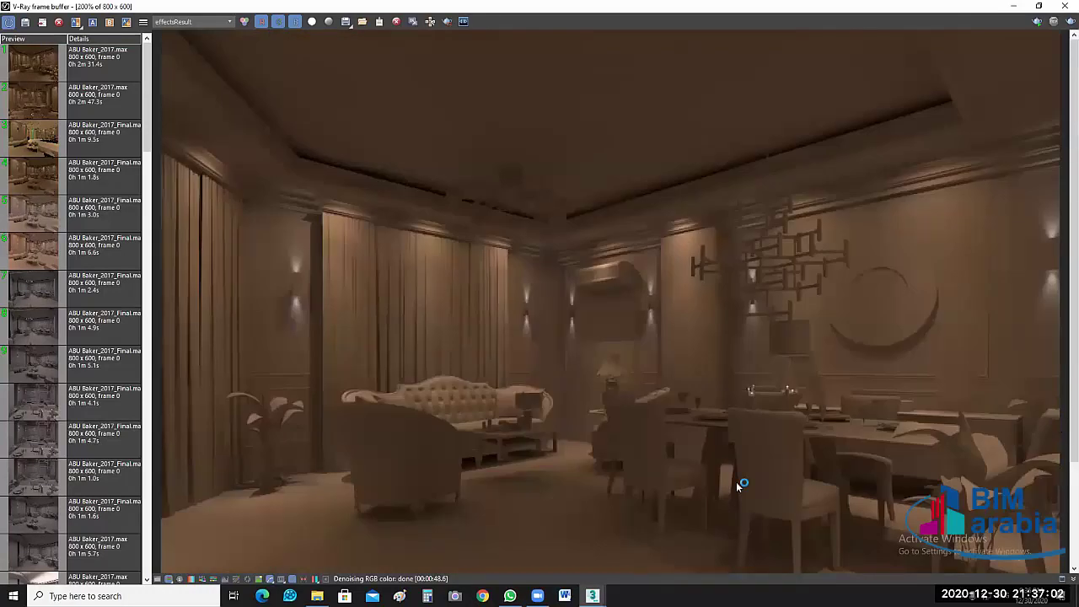
scroll(741, 485, down, 1)
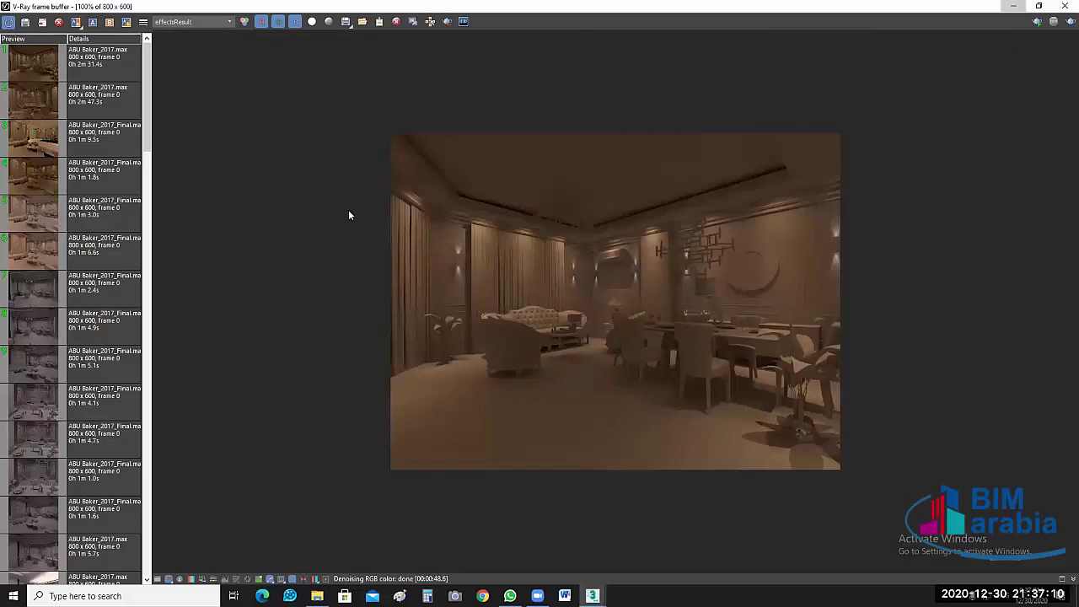
Step: Back in 3ds Max, isolate the dining table and chairs group, then deselect it
key(alt+Tab)
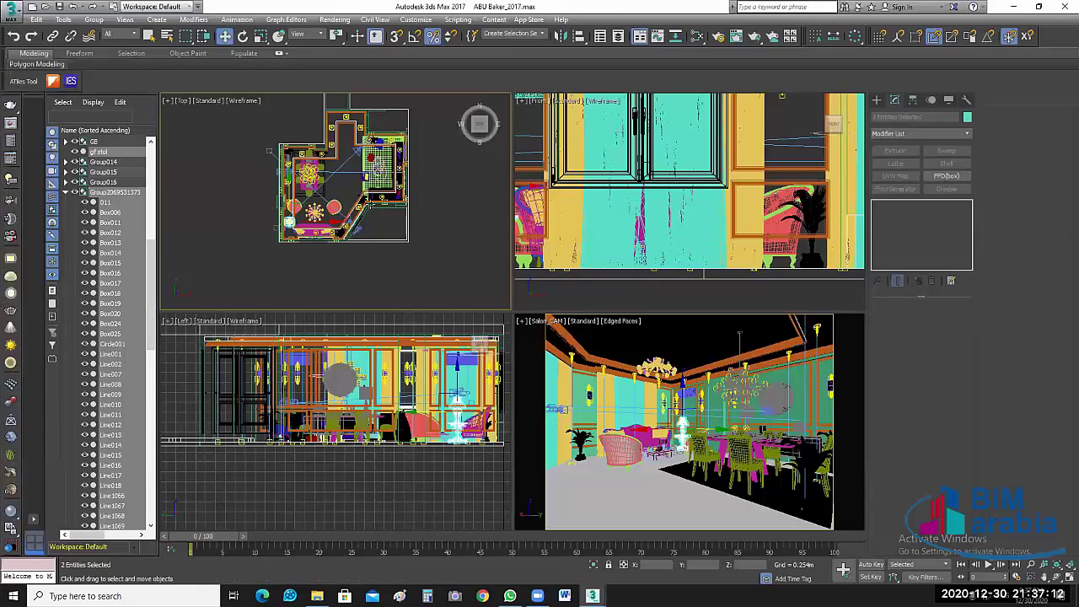
scroll(429, 227, up, 1)
scroll(429, 228, up, 4)
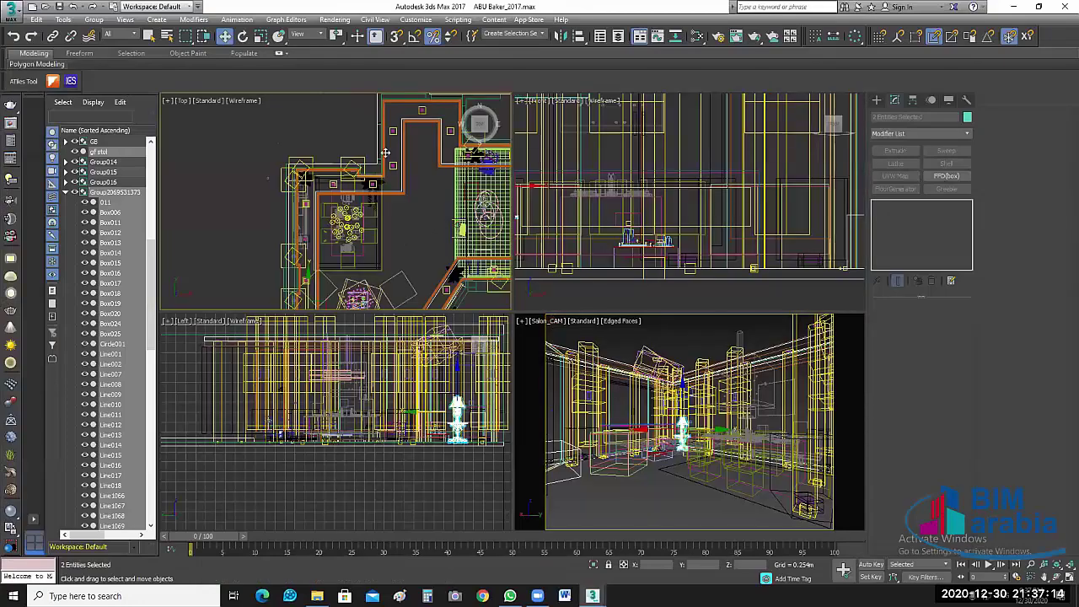
scroll(384, 151, up, 3)
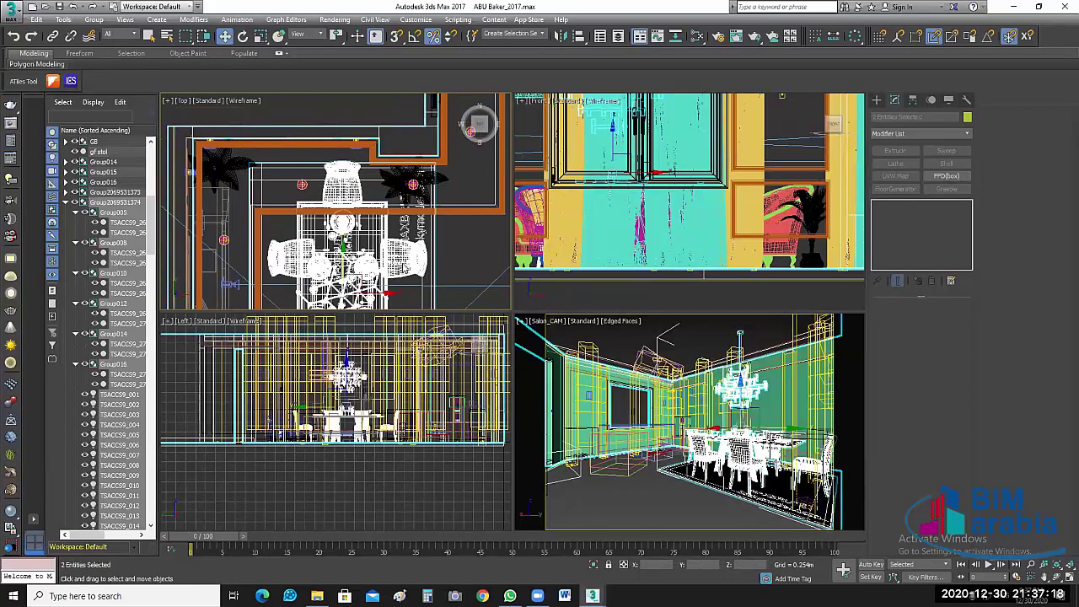
scroll(321, 222, down, 5)
key(alt+q)
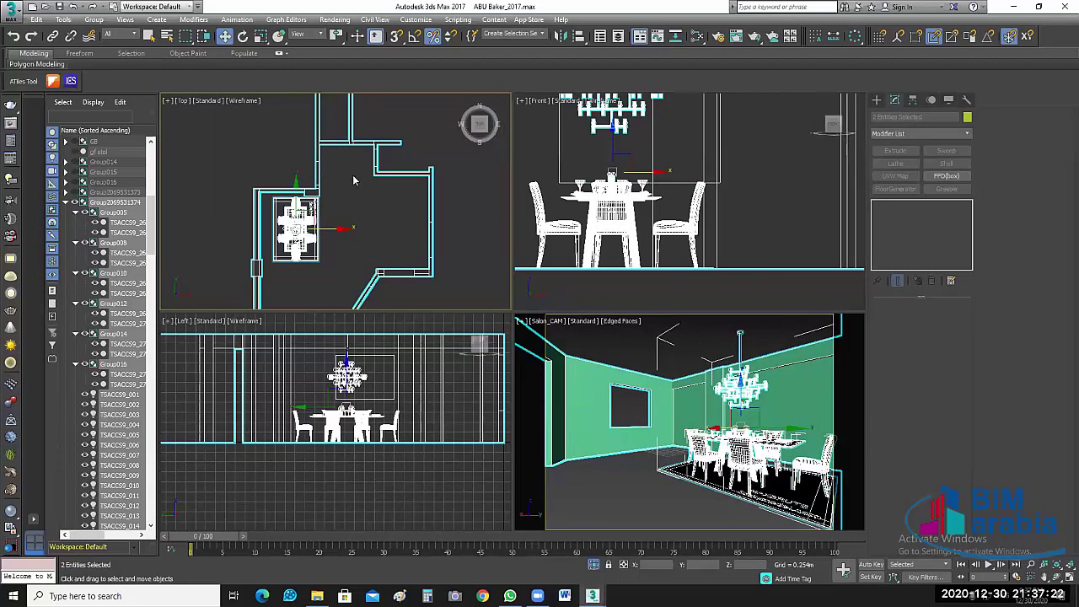
scroll(352, 175, up, 5)
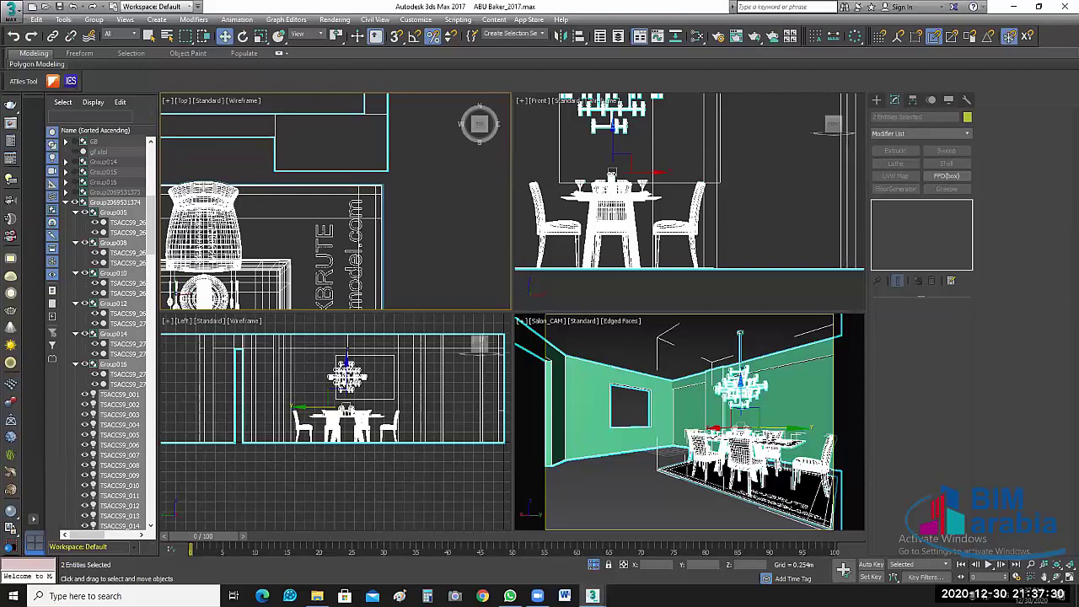
key(ctrl+z)
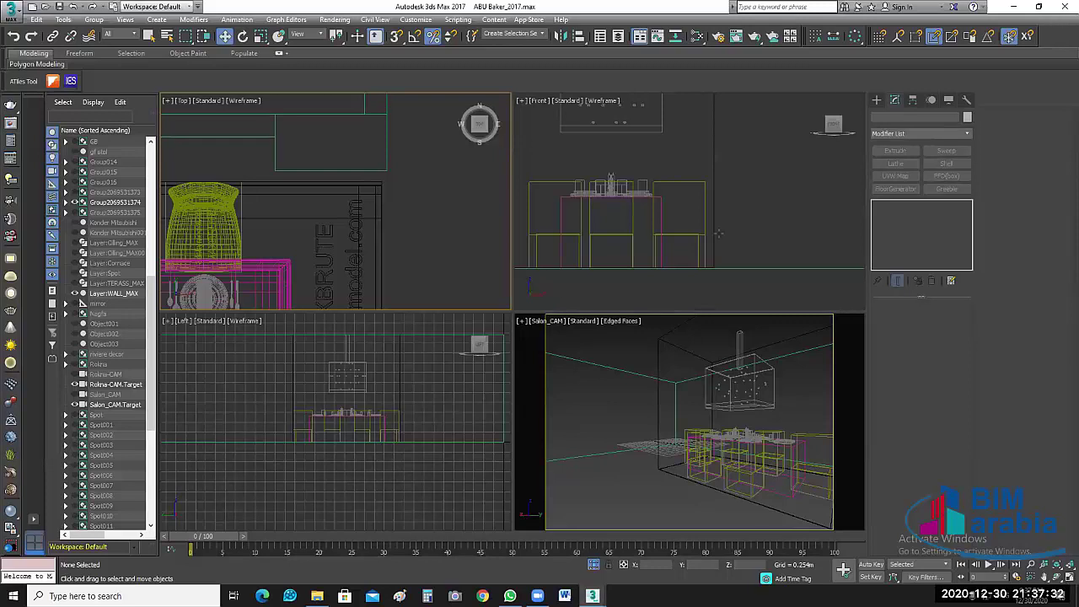
Step: Maximize the Top viewport and recentre the plan on the dining table
key(alt+w)
scroll(618, 208, down, 3)
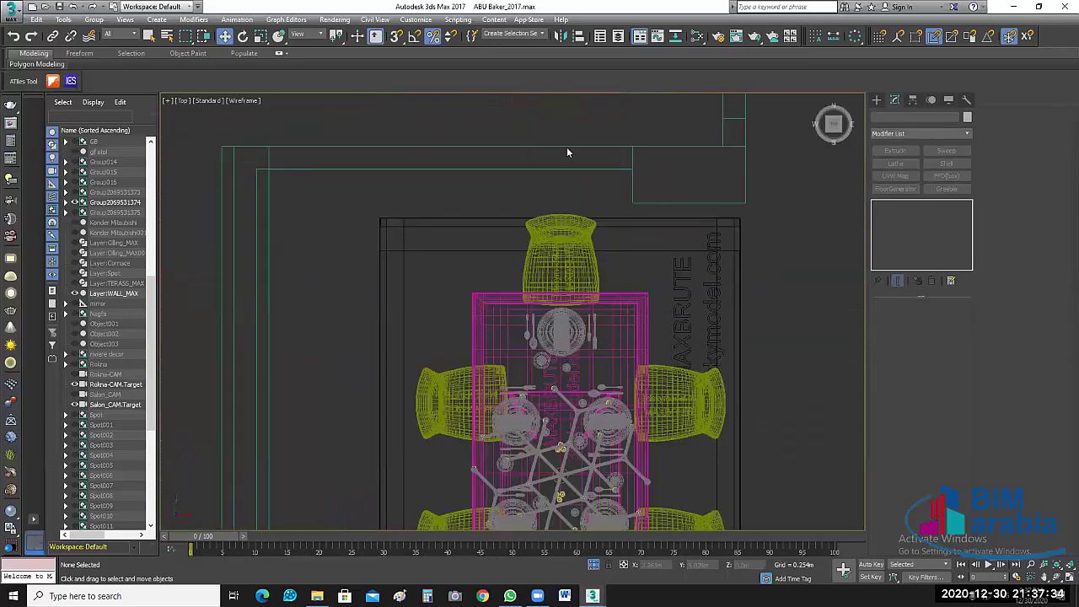
scroll(567, 154, down, 2)
scroll(591, 177, down, 2)
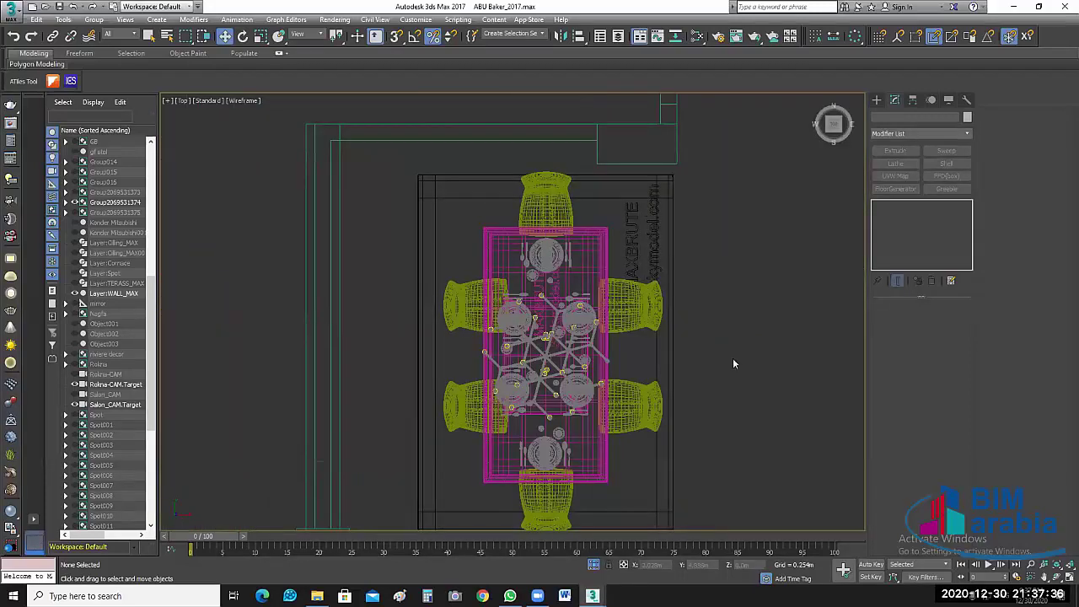
middle_drag(733, 363, 729, 353)
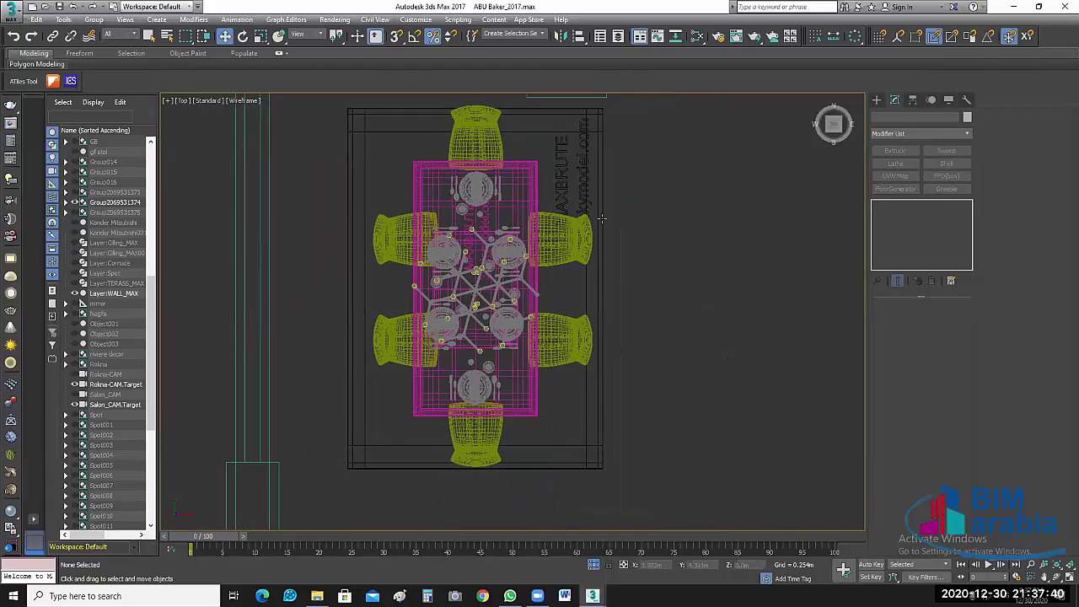
middle_drag(554, 194, 580, 221)
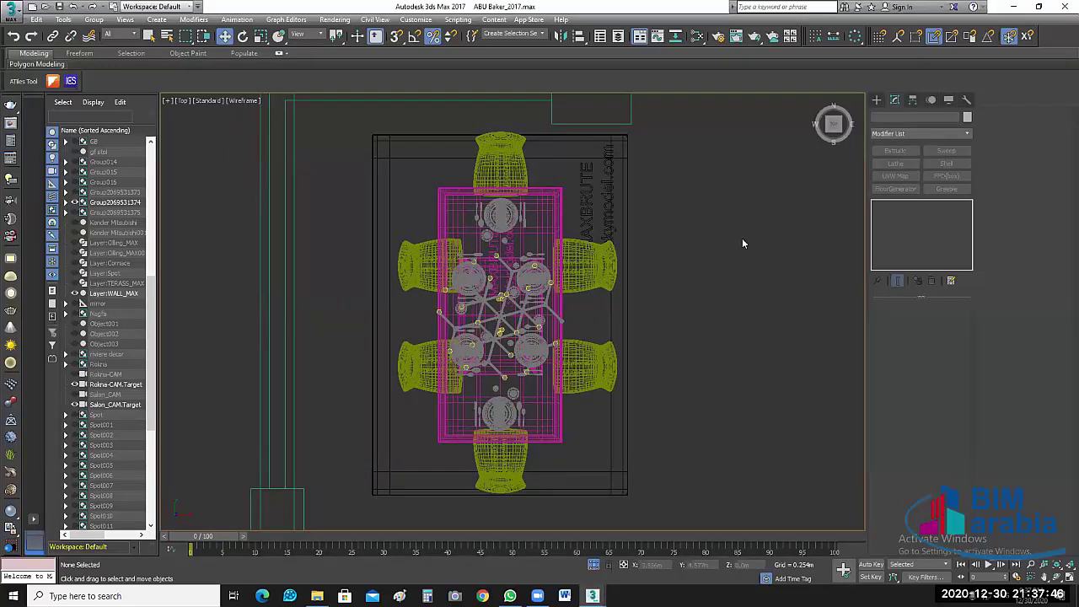
scroll(584, 372, down, 3)
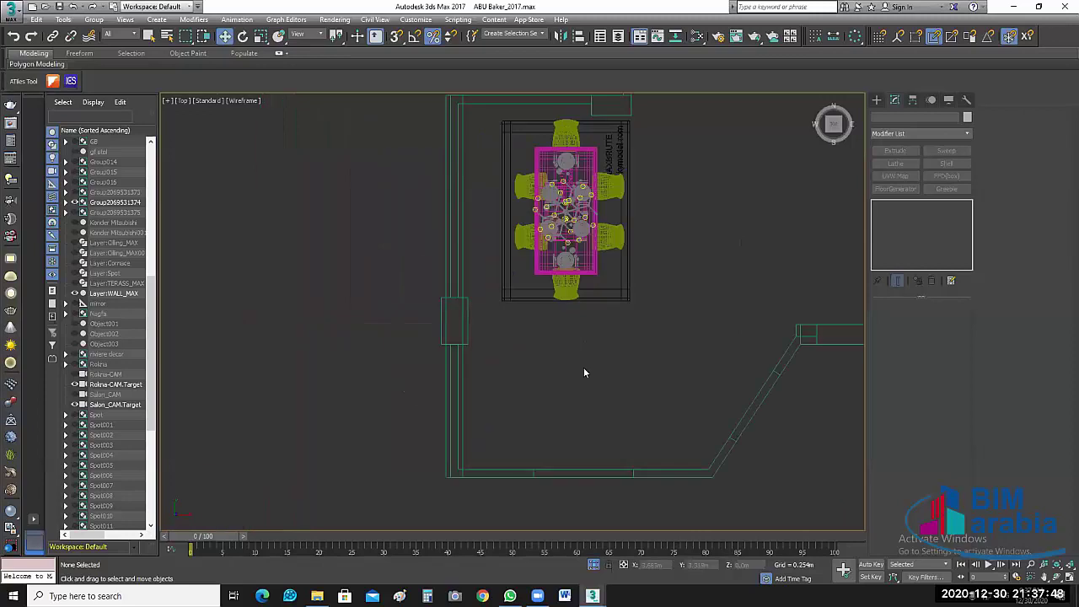
scroll(584, 371, up, 1)
scroll(590, 362, up, 2)
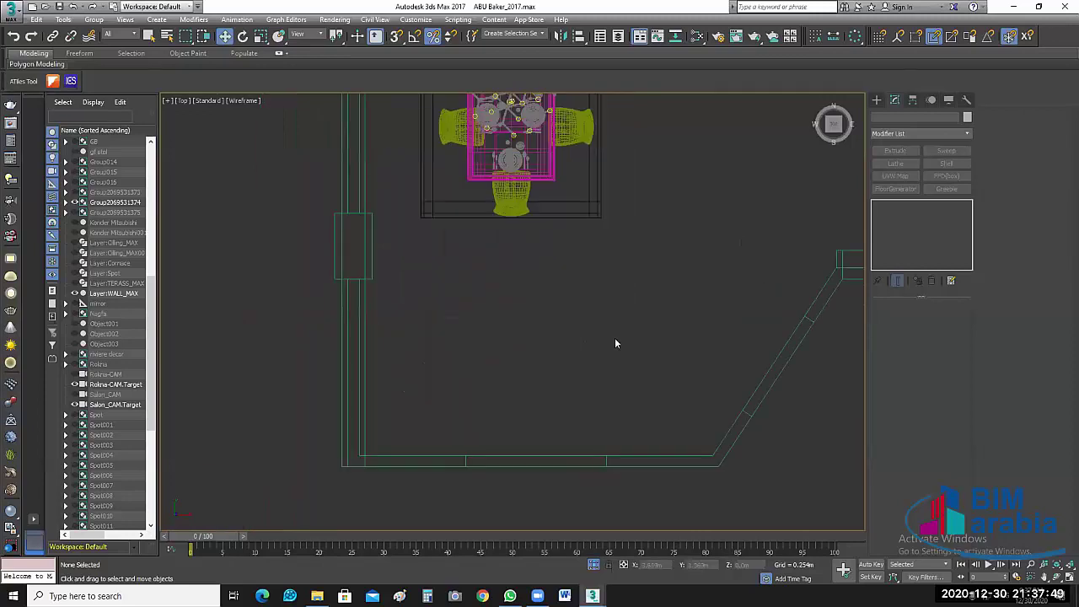
Step: Unhide all objects, pan to the lounge and isolate the riviere decor group
click(593, 564)
middle_drag(506, 139, 582, 232)
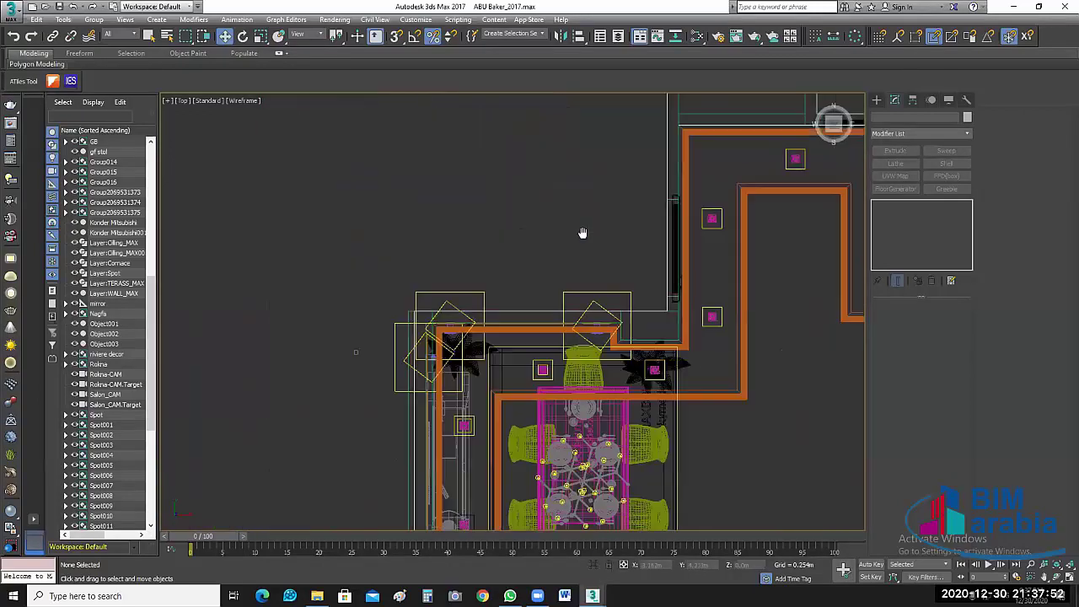
scroll(582, 233, down, 1)
middle_drag(565, 387, 519, 198)
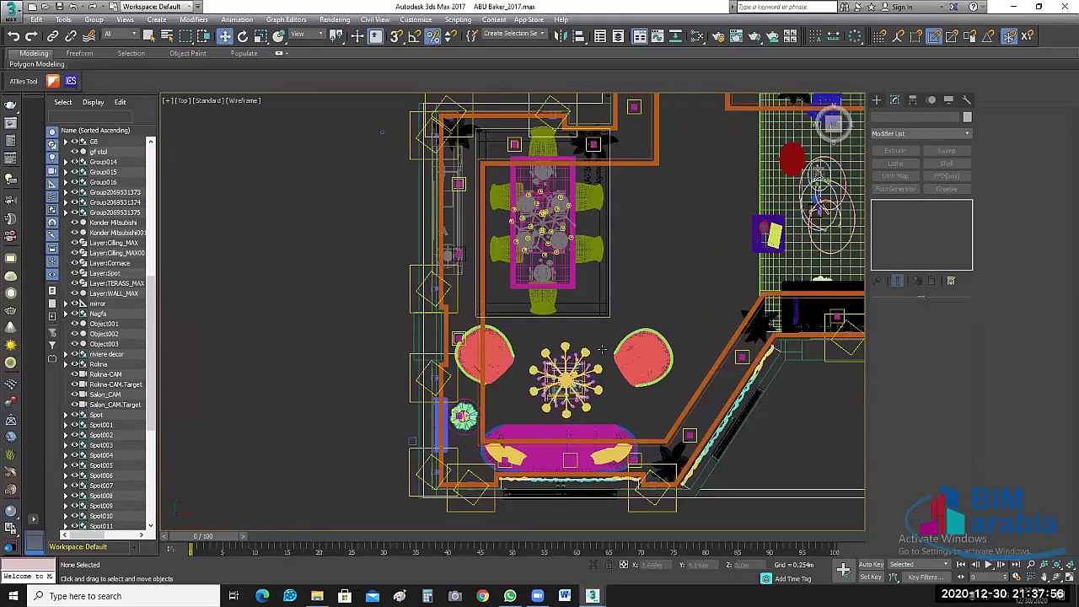
scroll(604, 361, up, 2)
scroll(613, 354, up, 2)
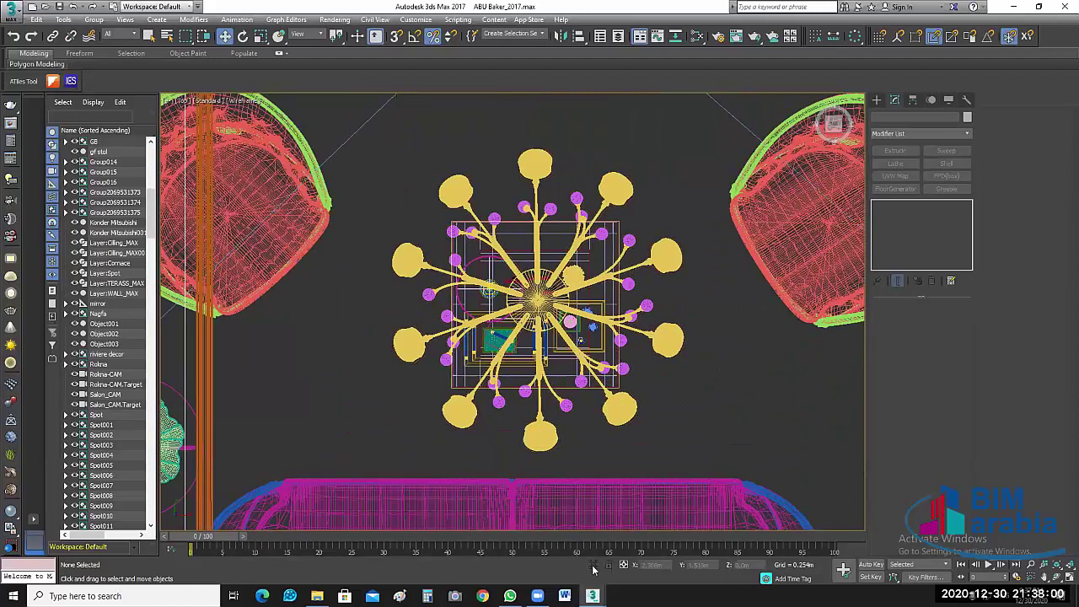
click(465, 275)
key(alt+q)
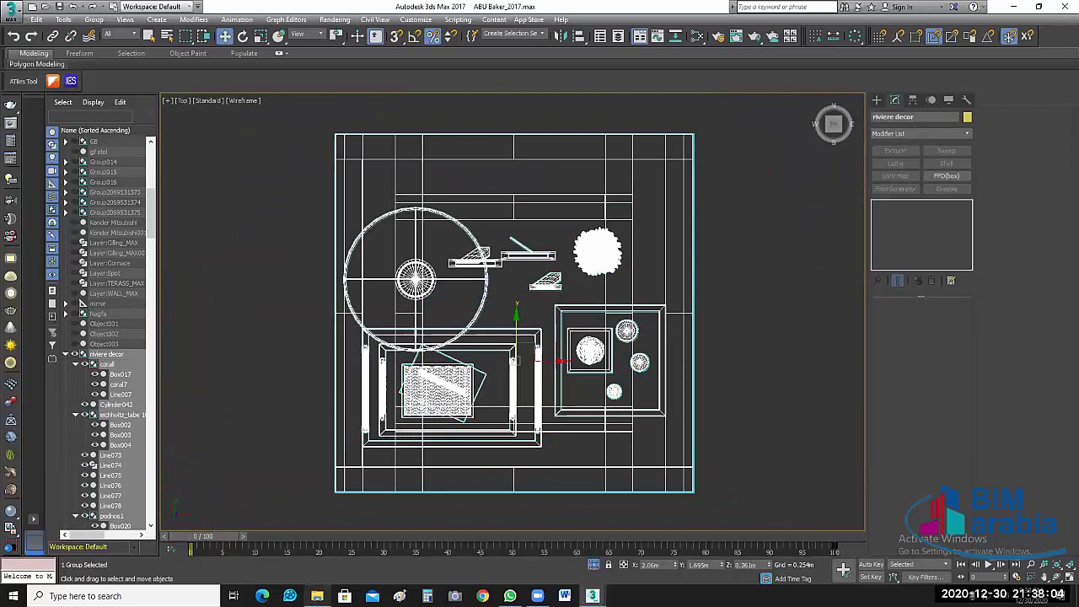
mouse_move(317, 596)
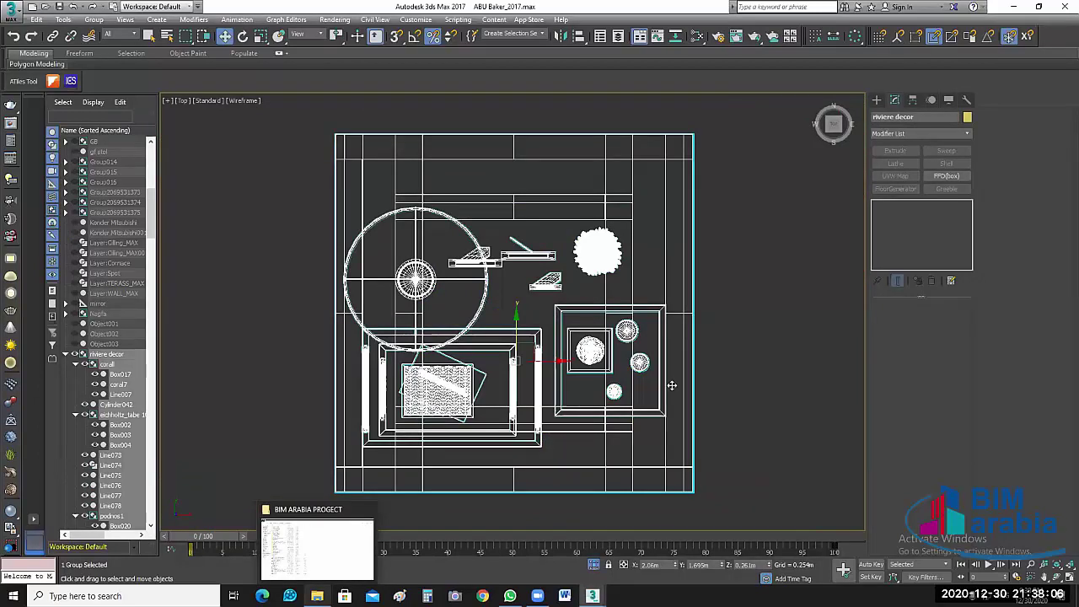
Step: Region-select the armchairs, sofa and table groups and isolate them
scroll(673, 389, down, 3)
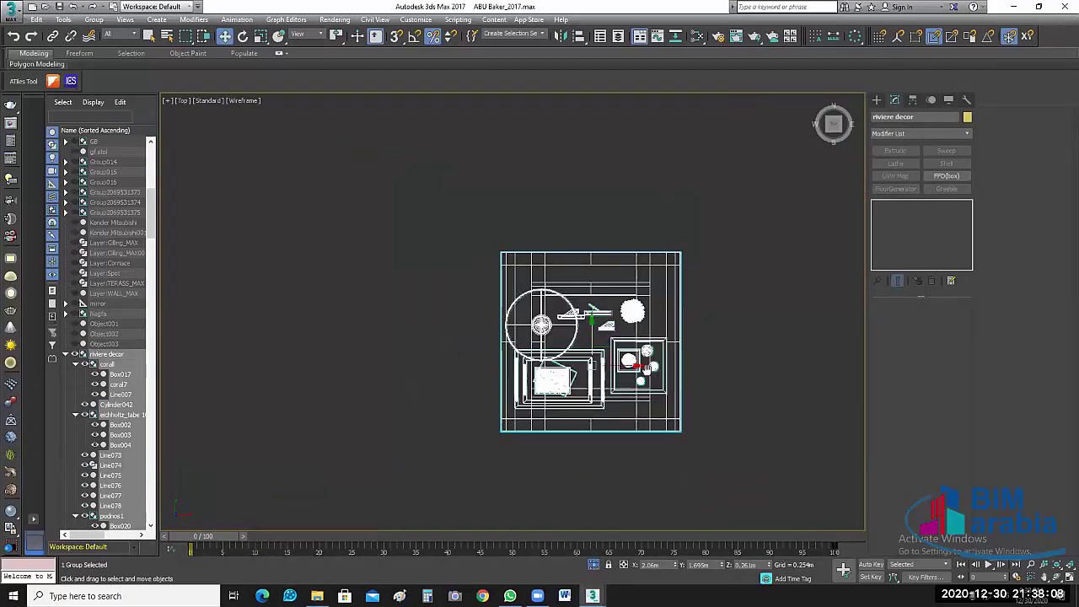
middle_drag(644, 335, 582, 295)
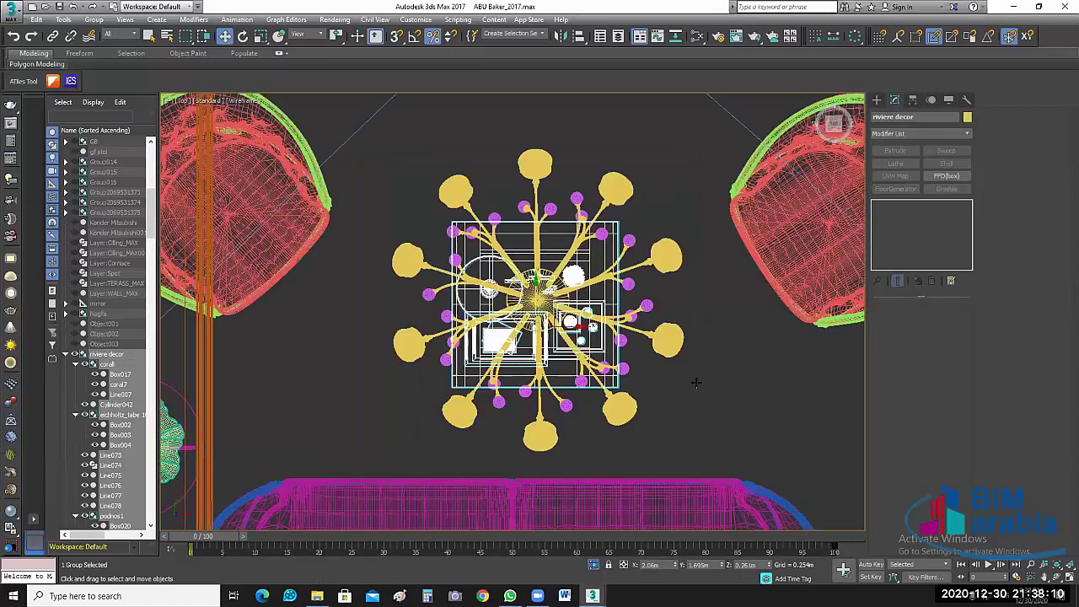
middle_drag(665, 519, 592, 486)
scroll(657, 355, up, 2)
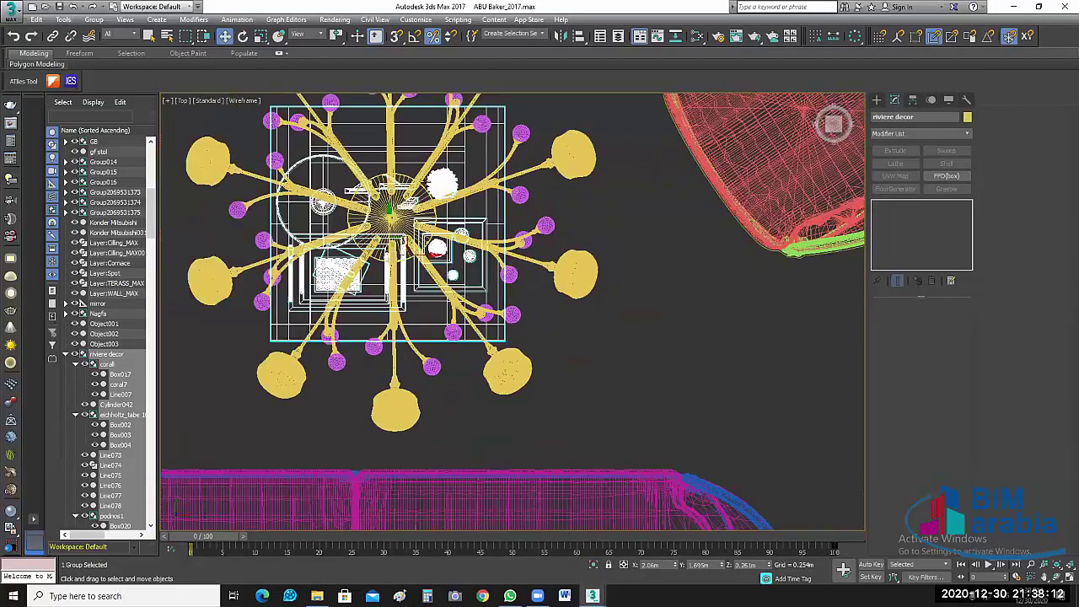
middle_drag(582, 516, 669, 347)
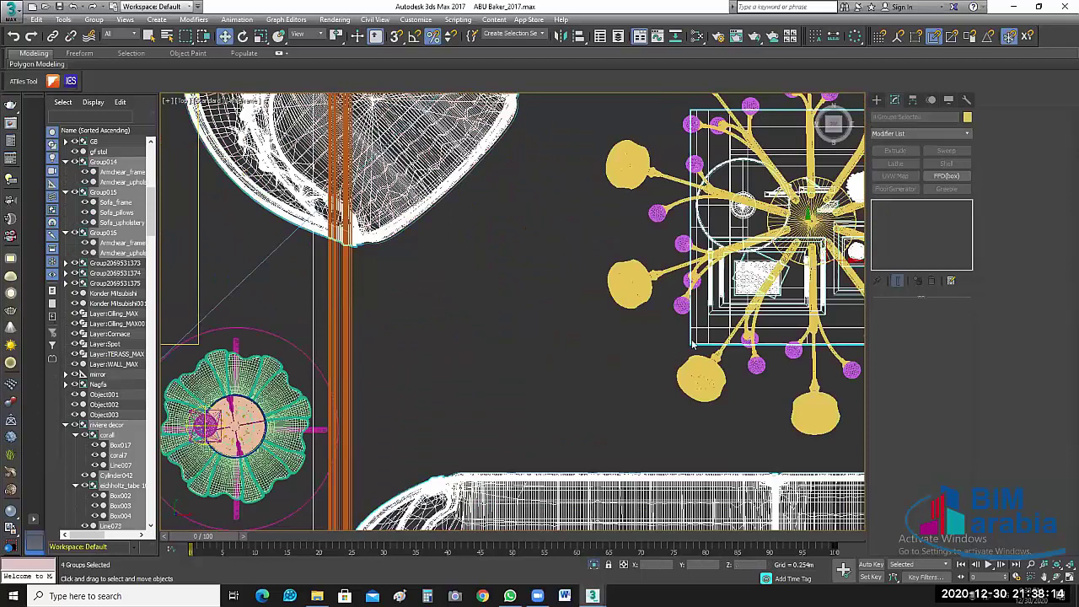
key(alt+q)
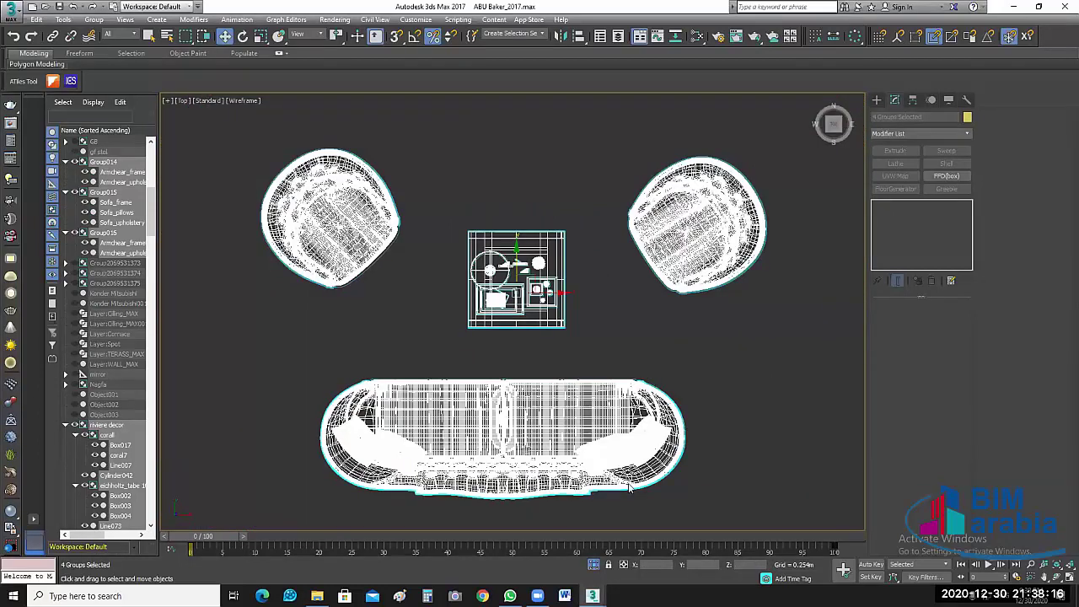
Step: Select the sofa group and the small central table group, then switch to File Explorer
click(631, 488)
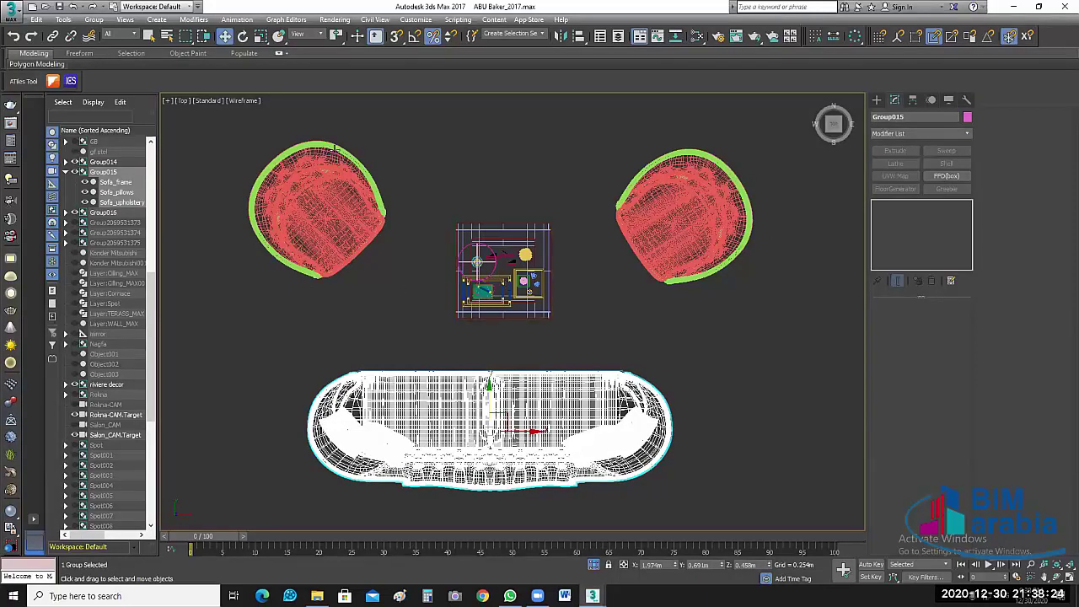
click(496, 270)
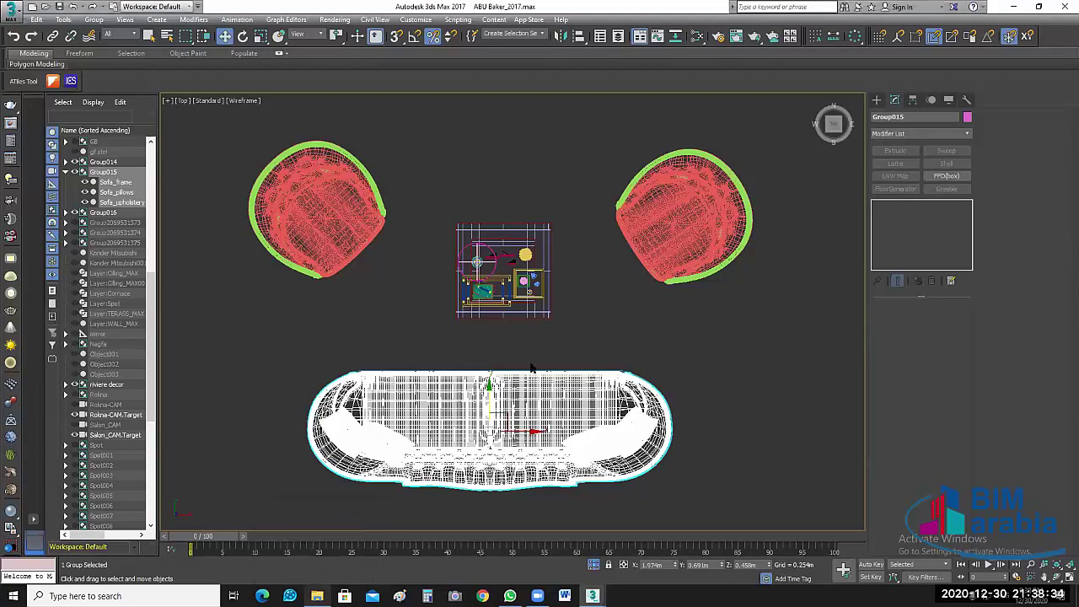
key(alt+Tab)
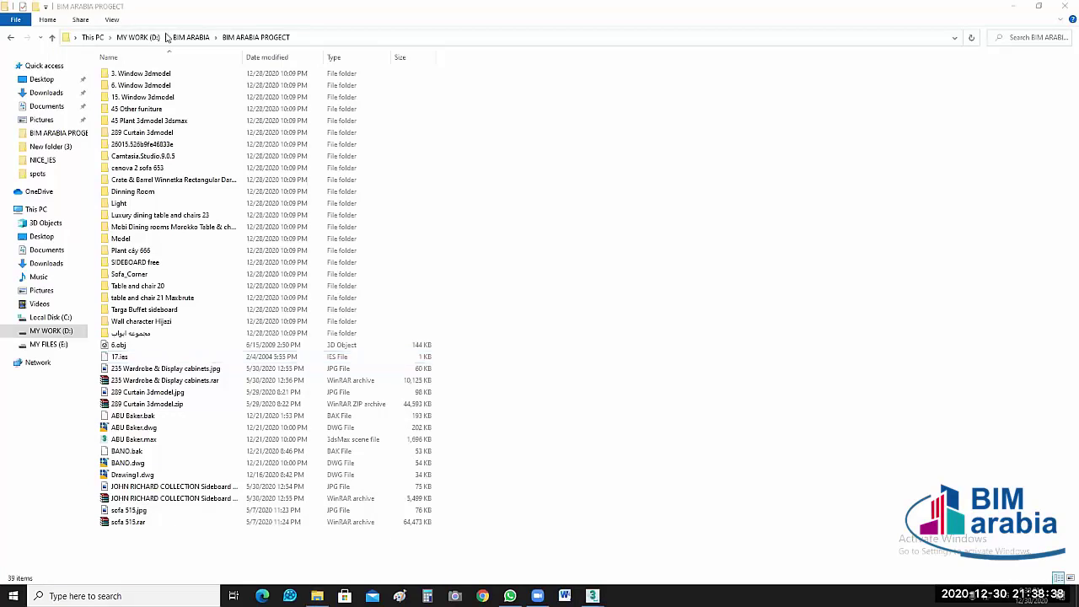
Step: Show the folder as Extra large icons and select the table and chair 21 Maxbrute folder
click(119, 20)
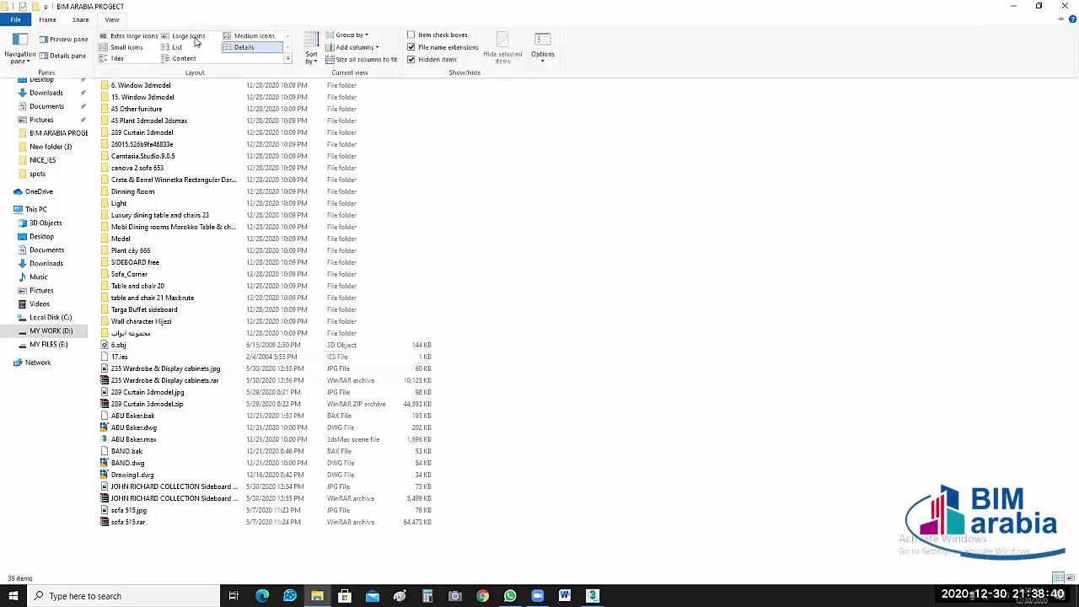
click(187, 38)
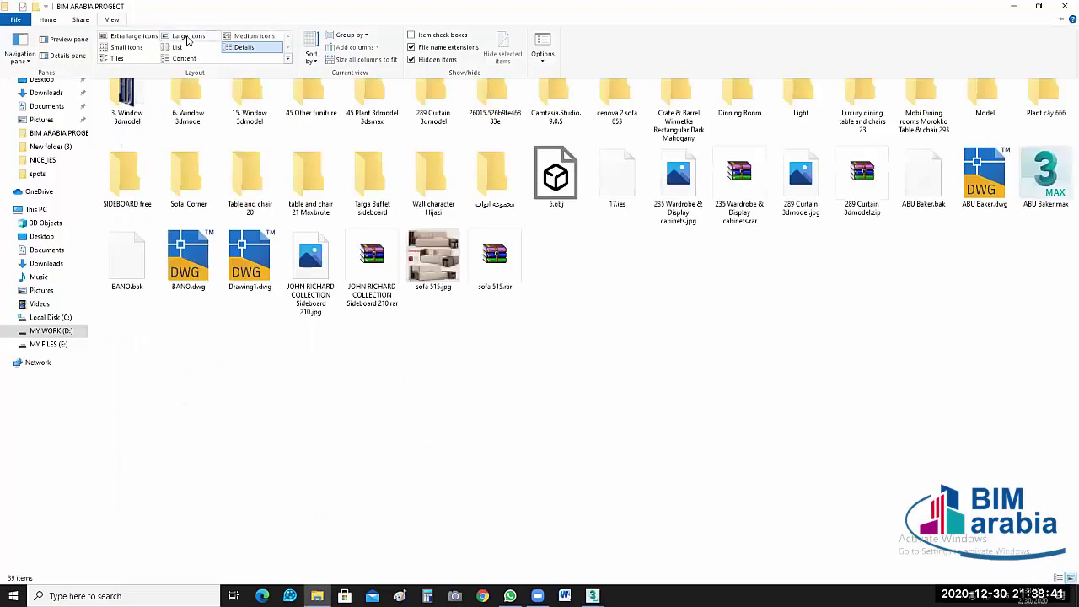
click(145, 37)
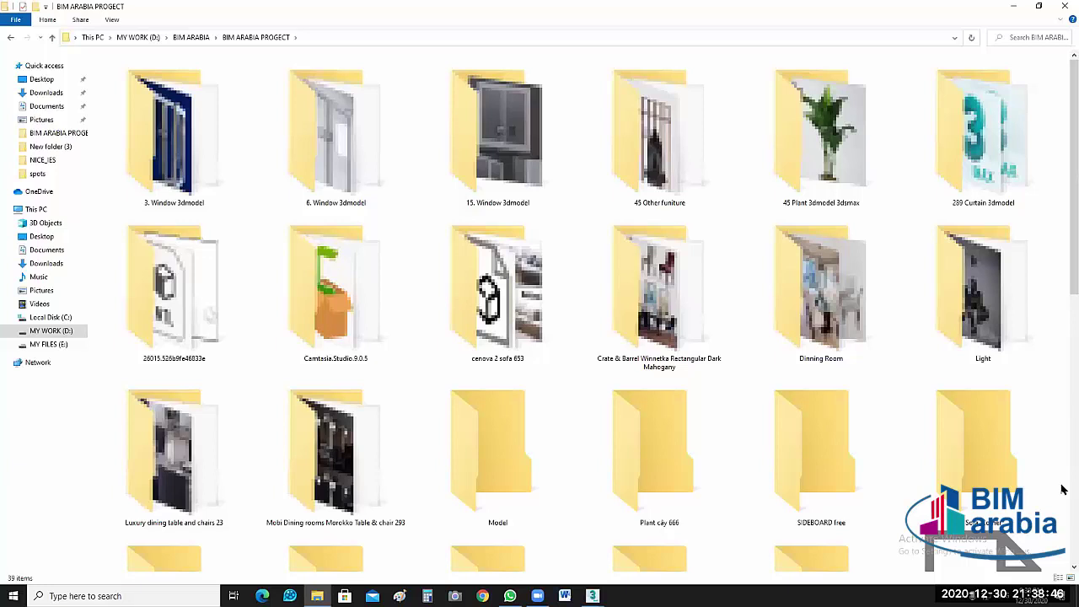
scroll(1063, 490, down, 5)
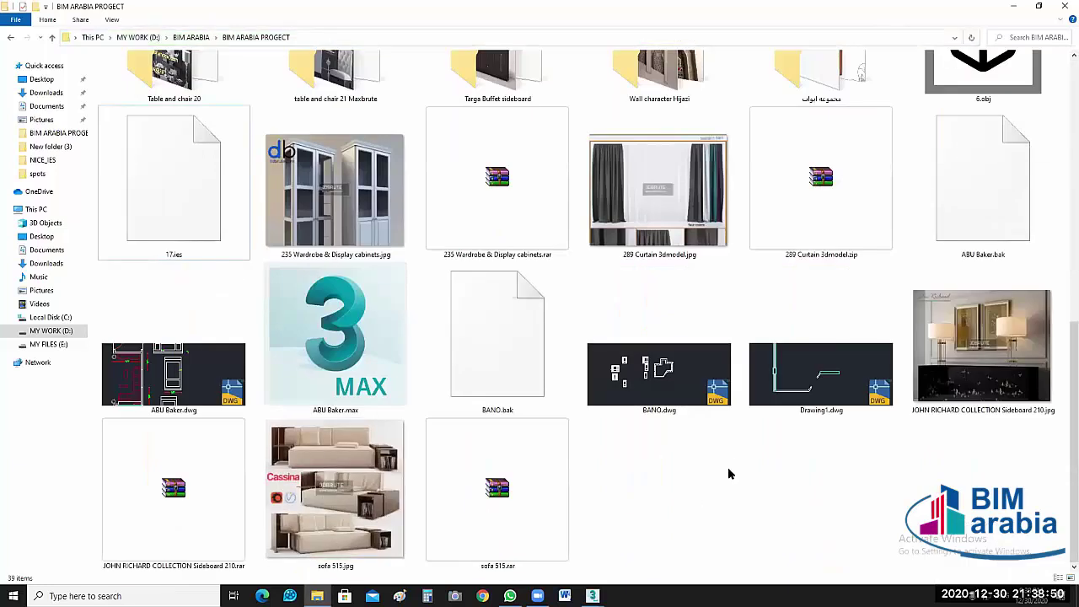
scroll(766, 413, up, 3)
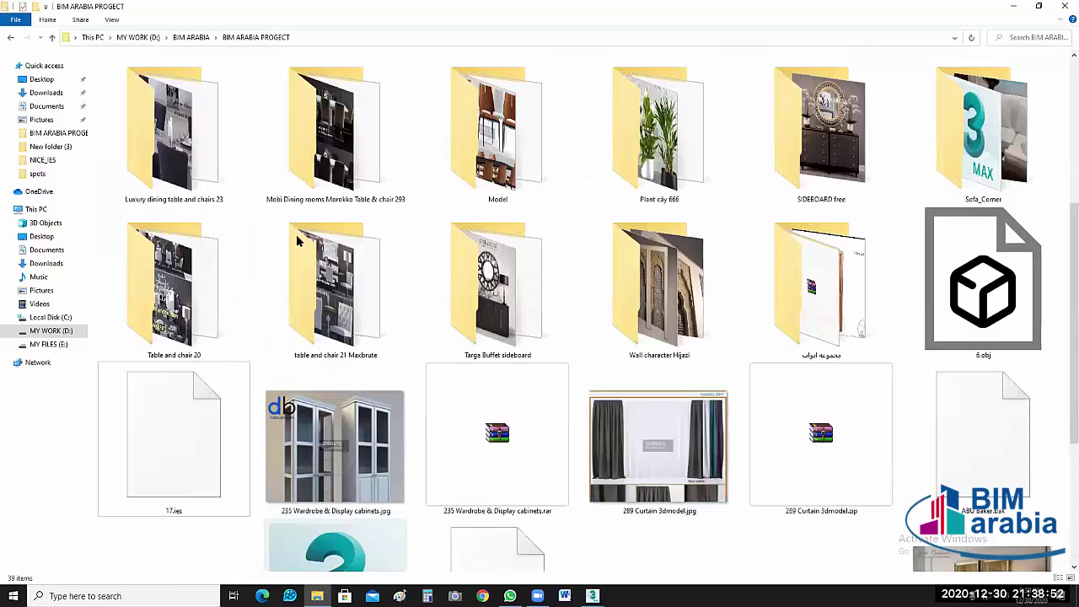
click(355, 301)
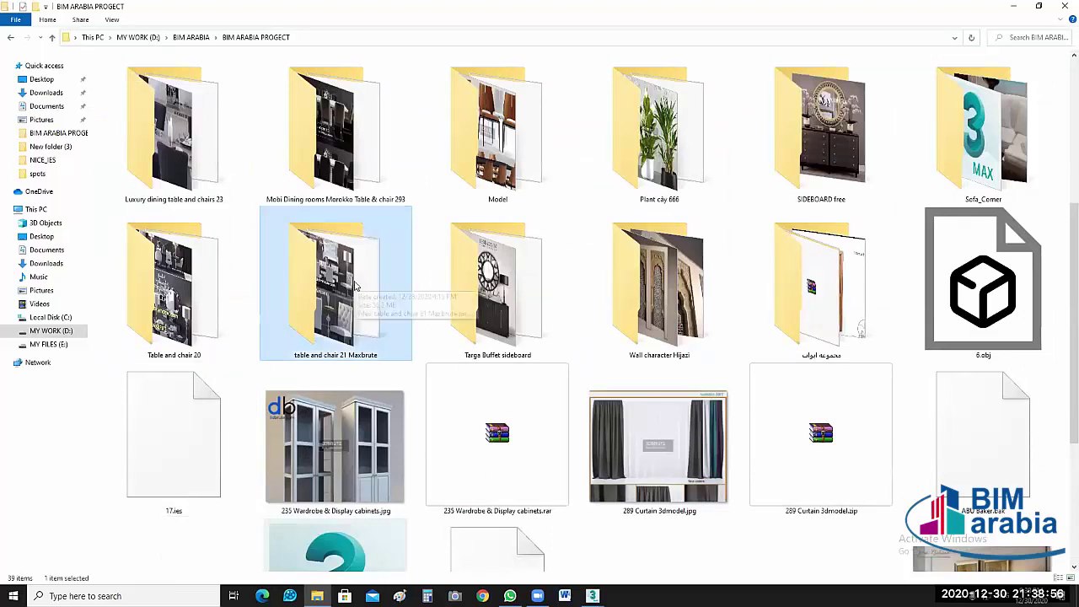
scroll(403, 299, up, 4)
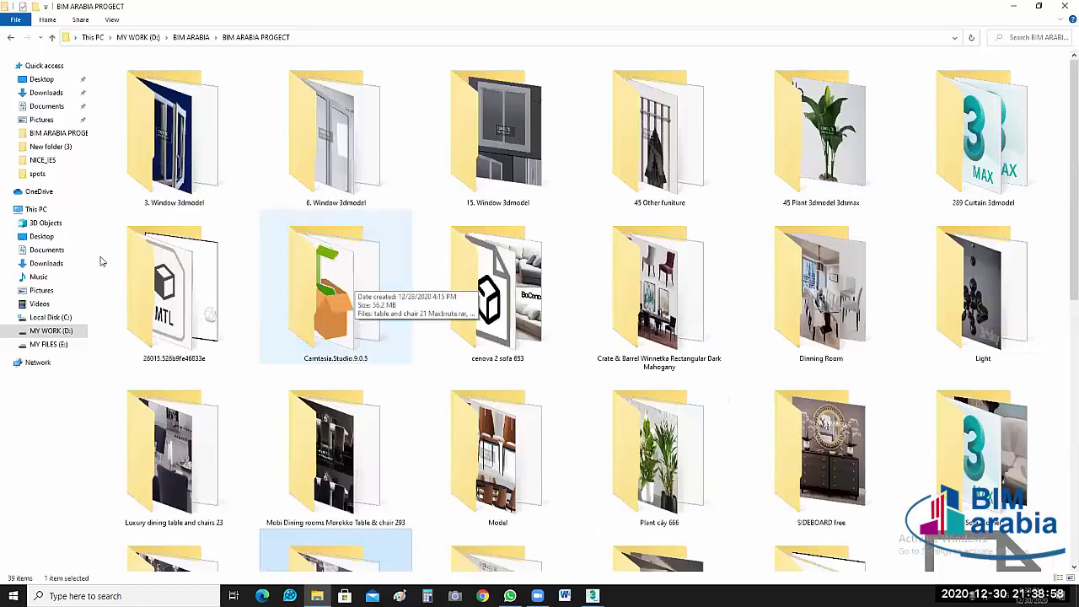
Step: Go to MY WORK (D:) > My Cources > MAX > MODEL and browse the 1_Modern folder
click(138, 38)
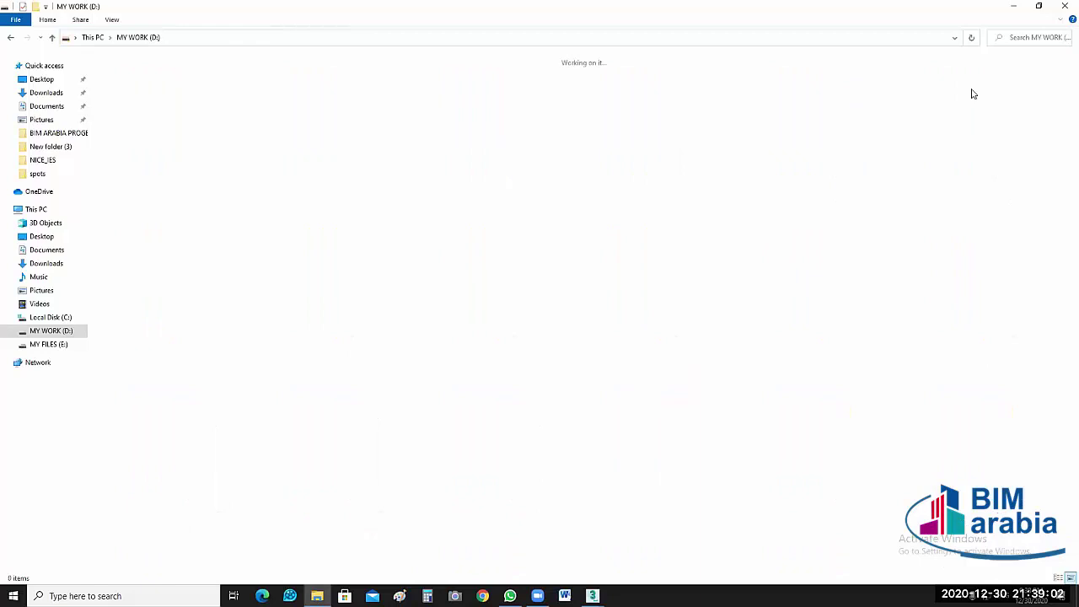
double_click(319, 122)
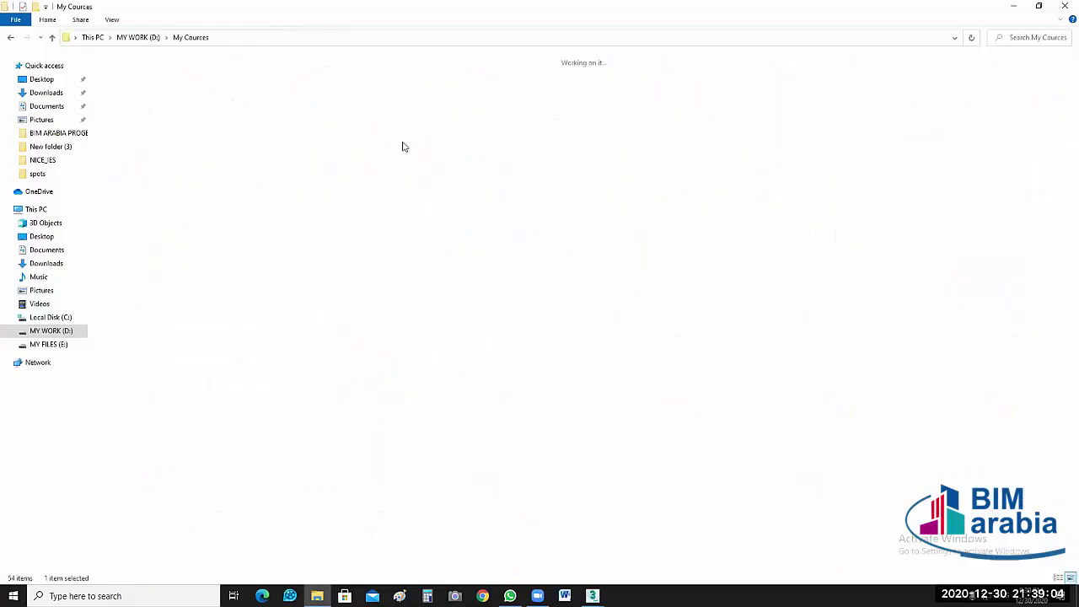
double_click(511, 104)
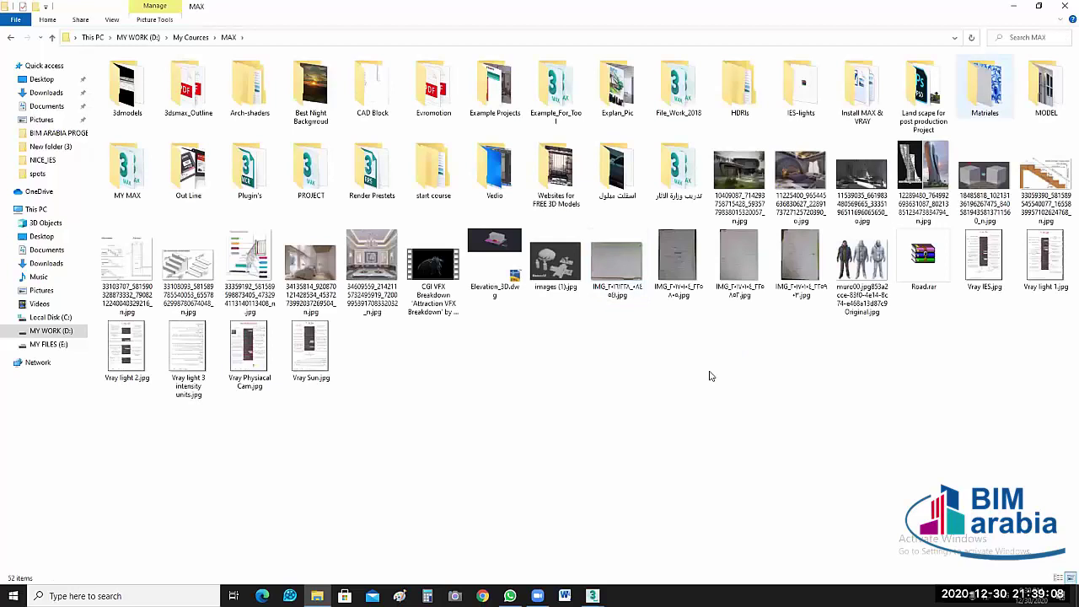
key(Right)
key(Return)
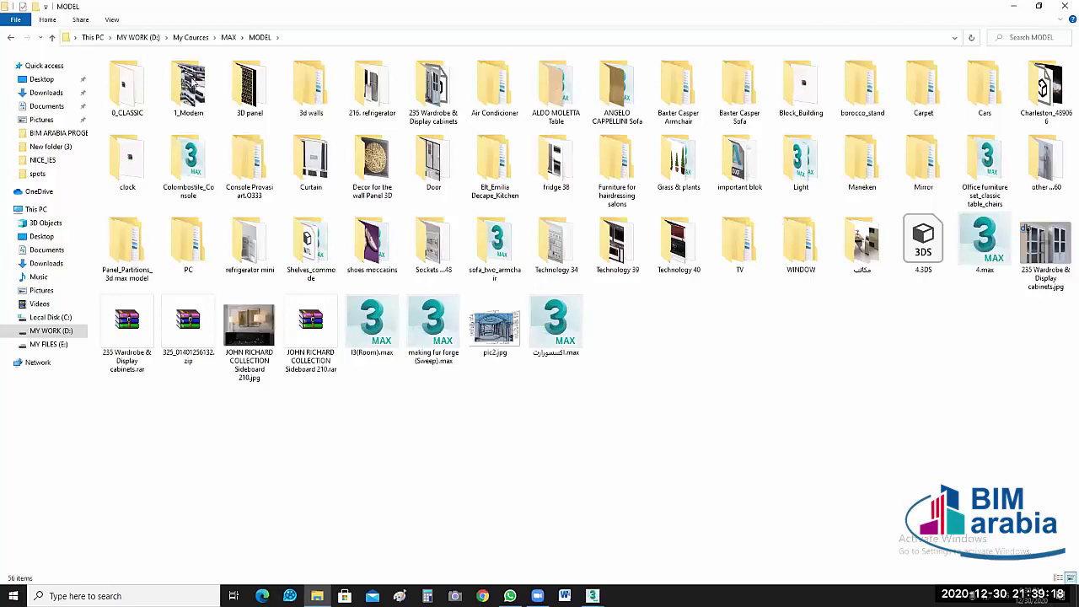
double_click(189, 84)
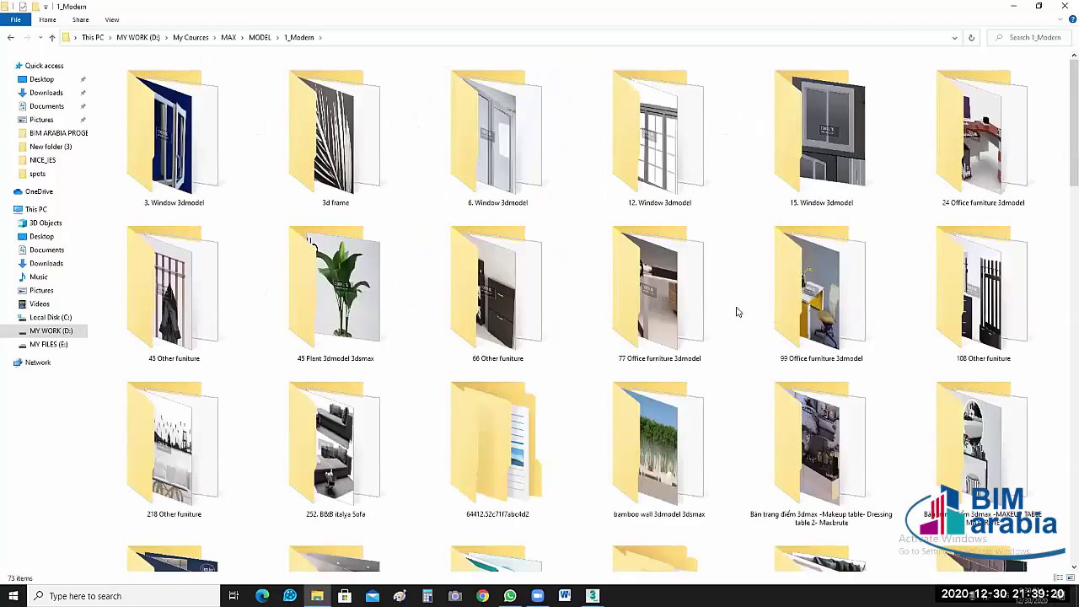
scroll(669, 462, down, 3)
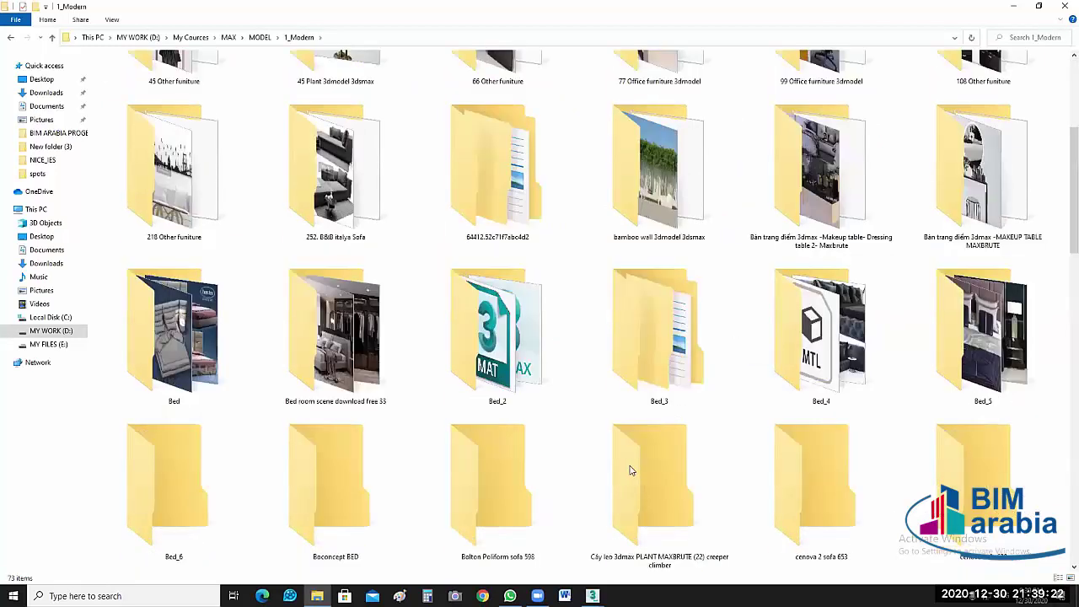
scroll(631, 471, down, 8)
scroll(632, 463, down, 5)
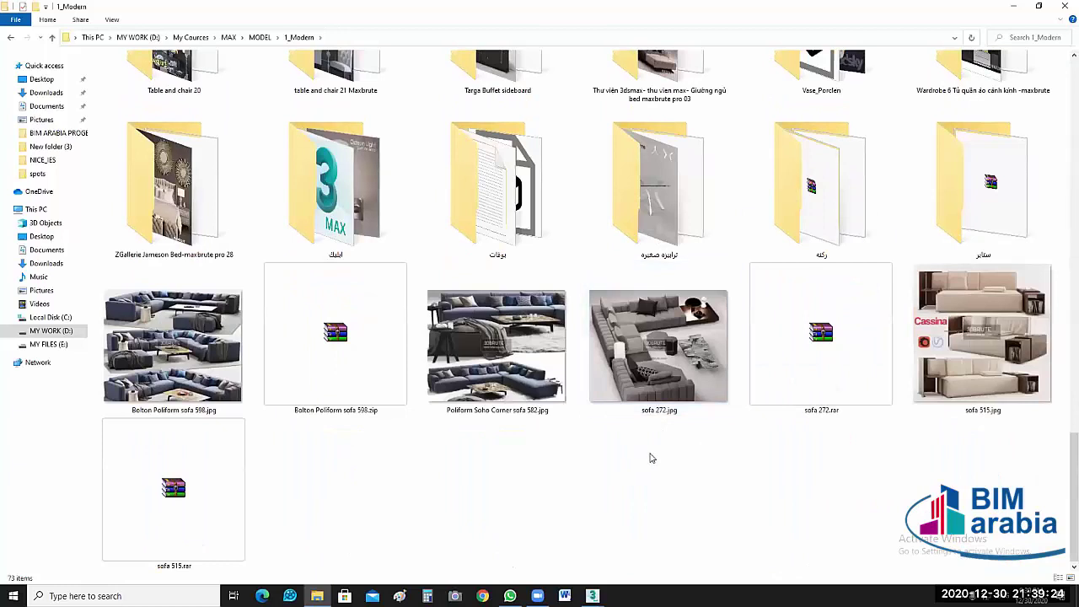
scroll(664, 447, up, 3)
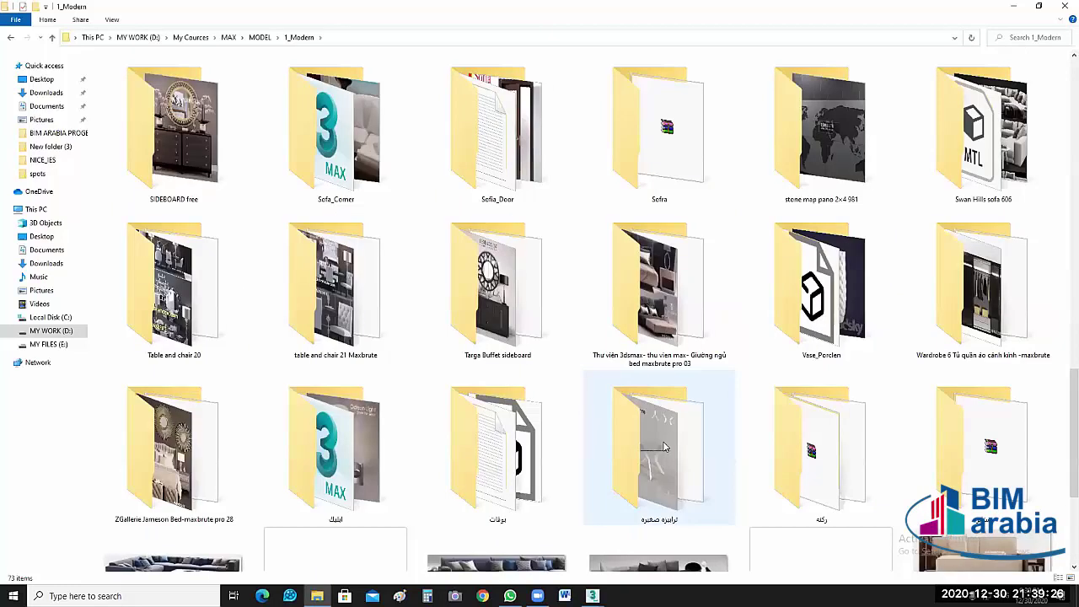
scroll(663, 446, up, 3)
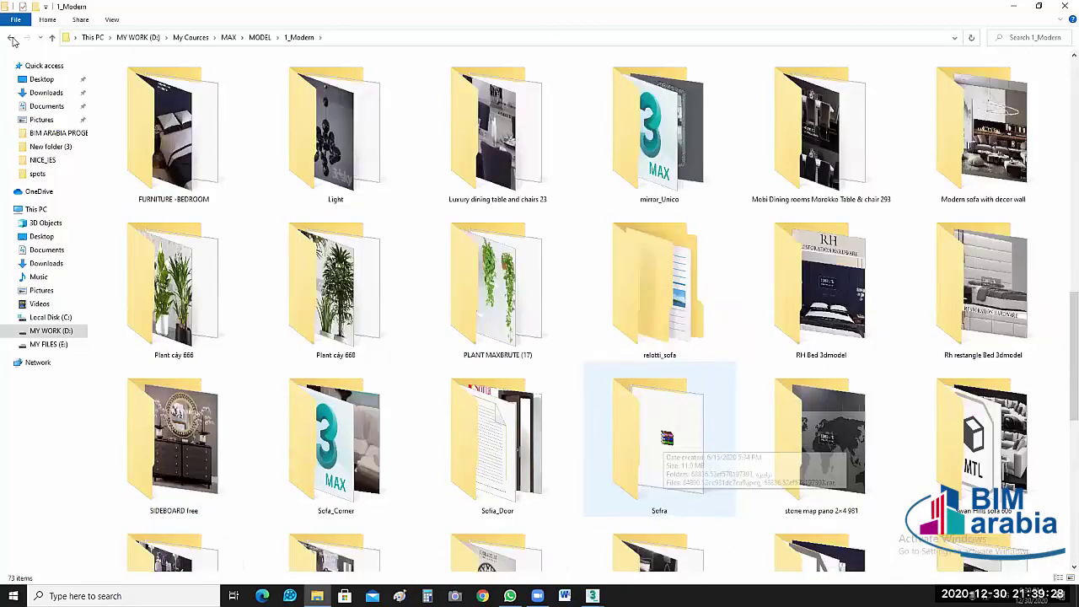
scroll(458, 270, up, 5)
Step: Return to MODEL, enter 0_CLASSIC and open the Goldconfort Eden sofa 3dmodel 597 folder
key(alt+Up)
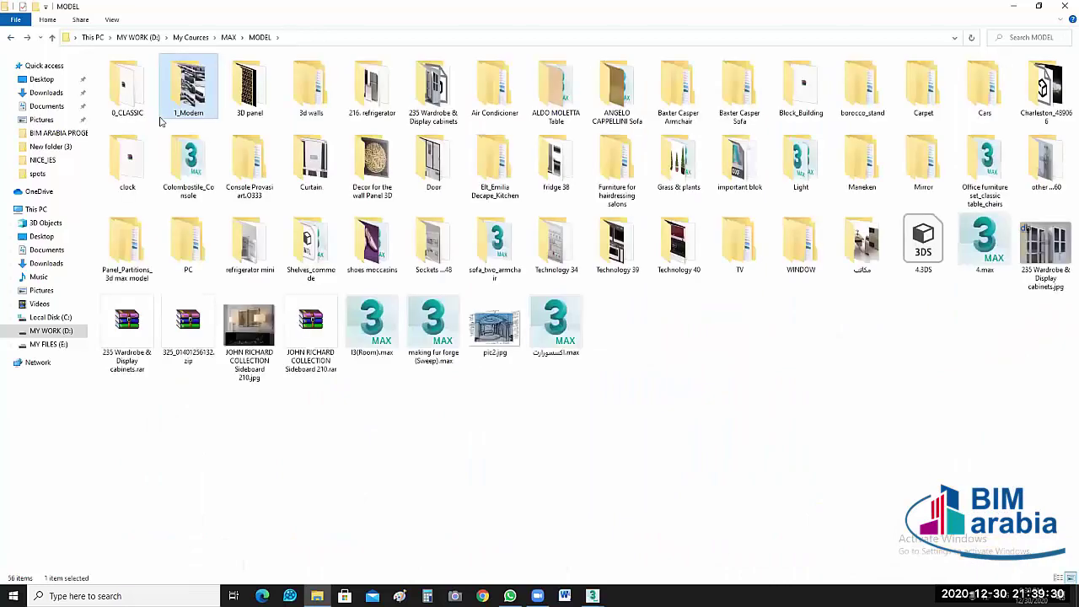
key(Left)
key(Return)
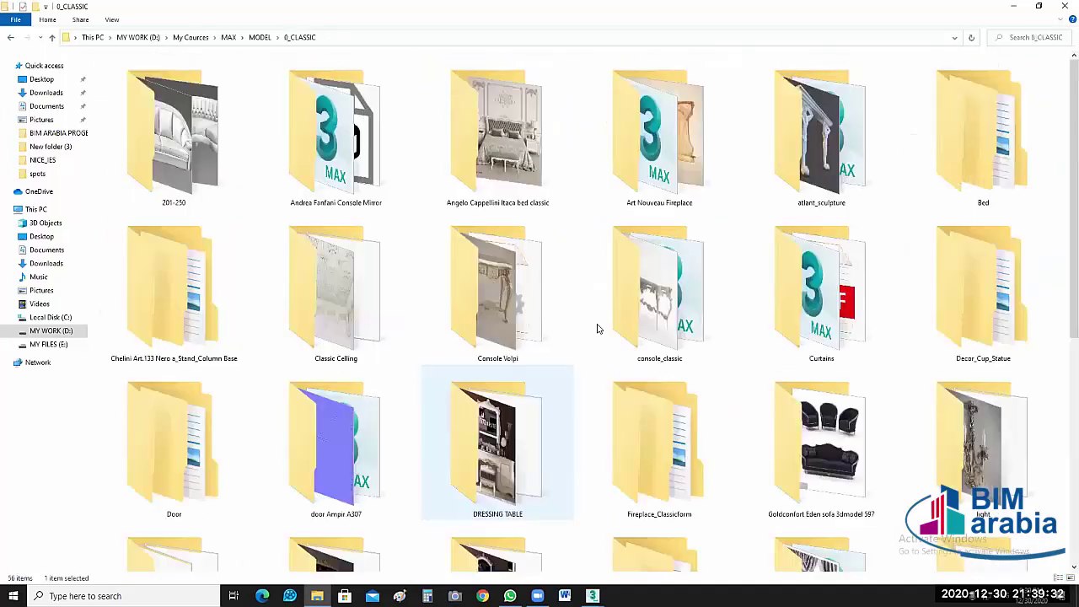
scroll(605, 456, down, 5)
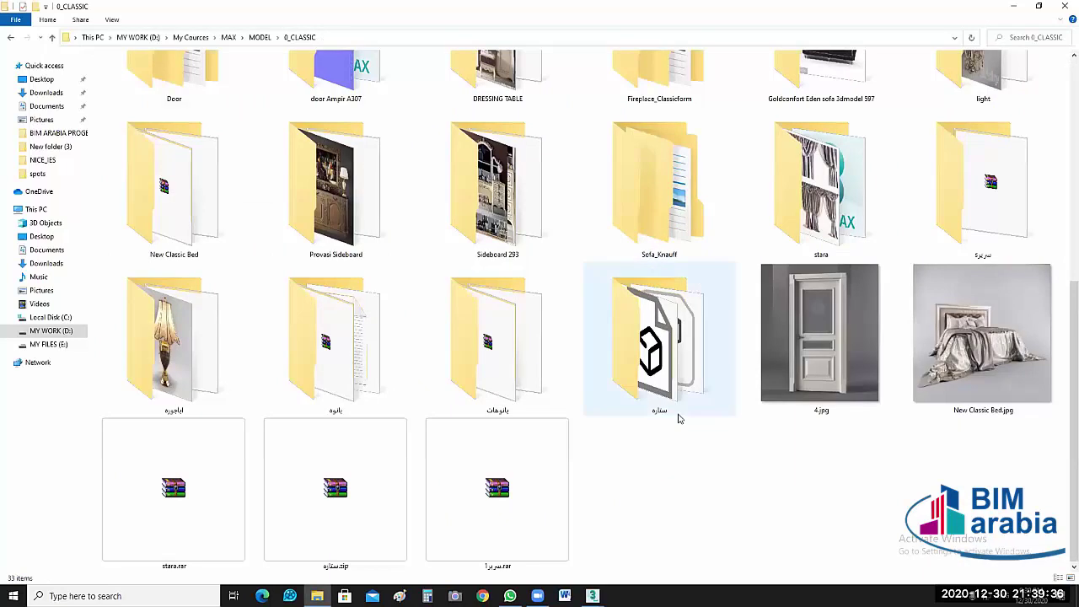
scroll(679, 419, up, 3)
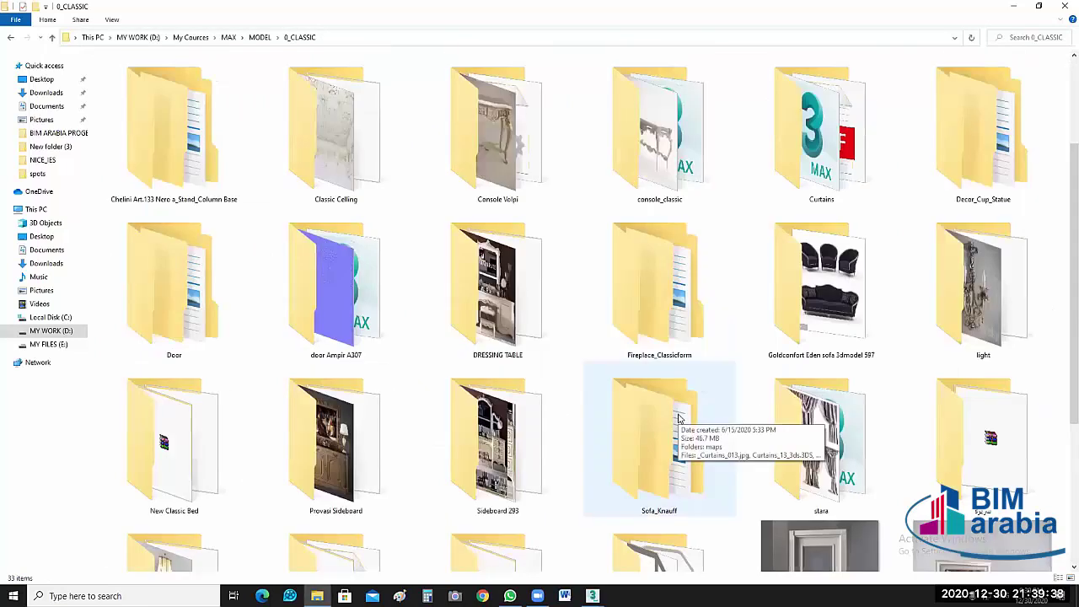
double_click(812, 272)
Step: Extract the sofa ZIP archive with WinRAR into a folder beside it
click(213, 137)
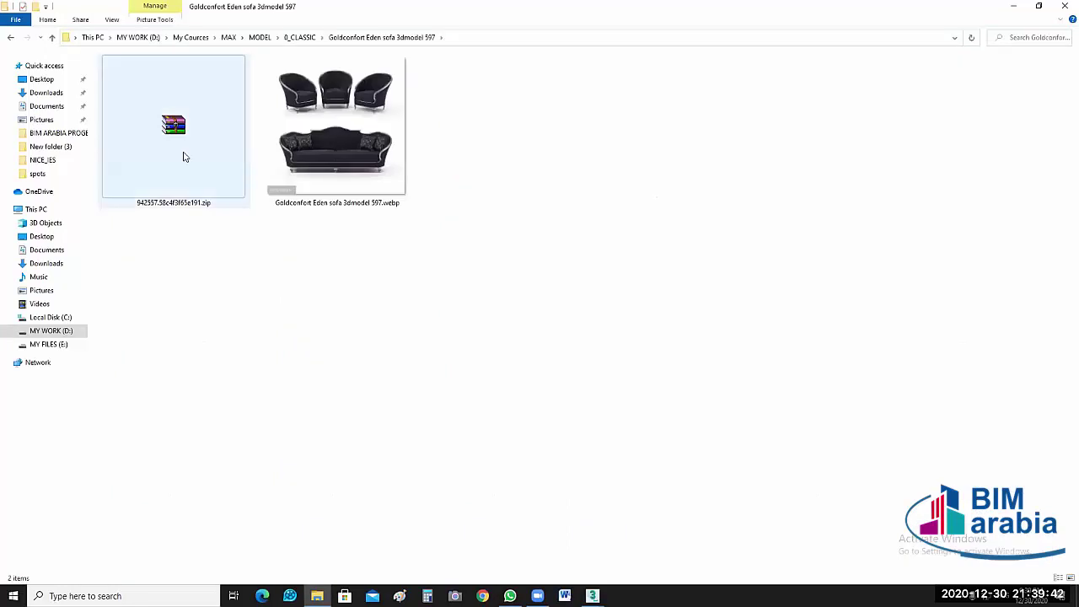
double_click(185, 157)
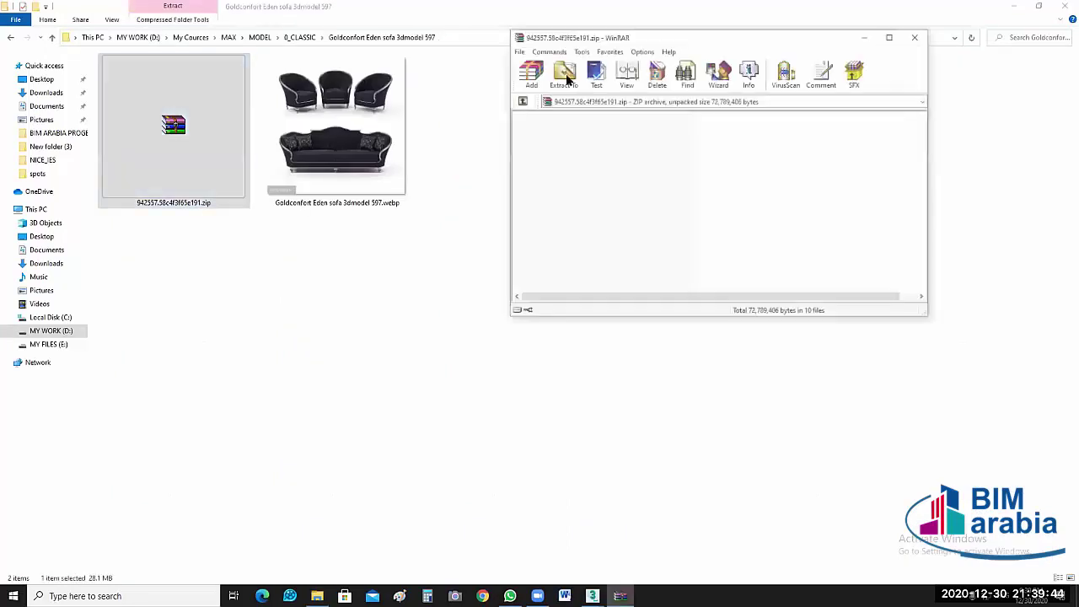
click(564, 76)
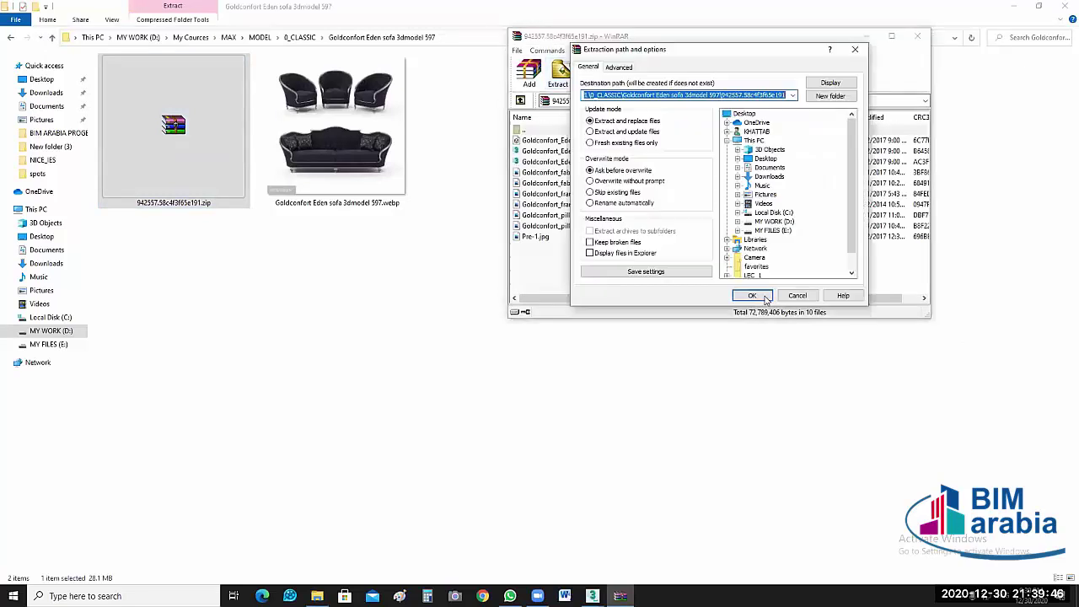
click(766, 297)
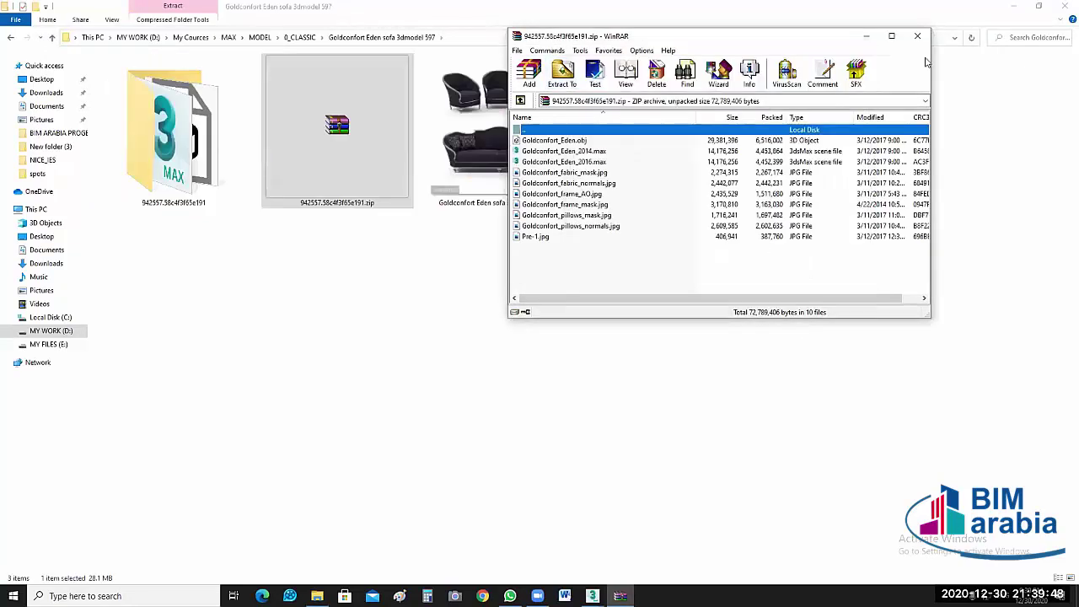
click(918, 35)
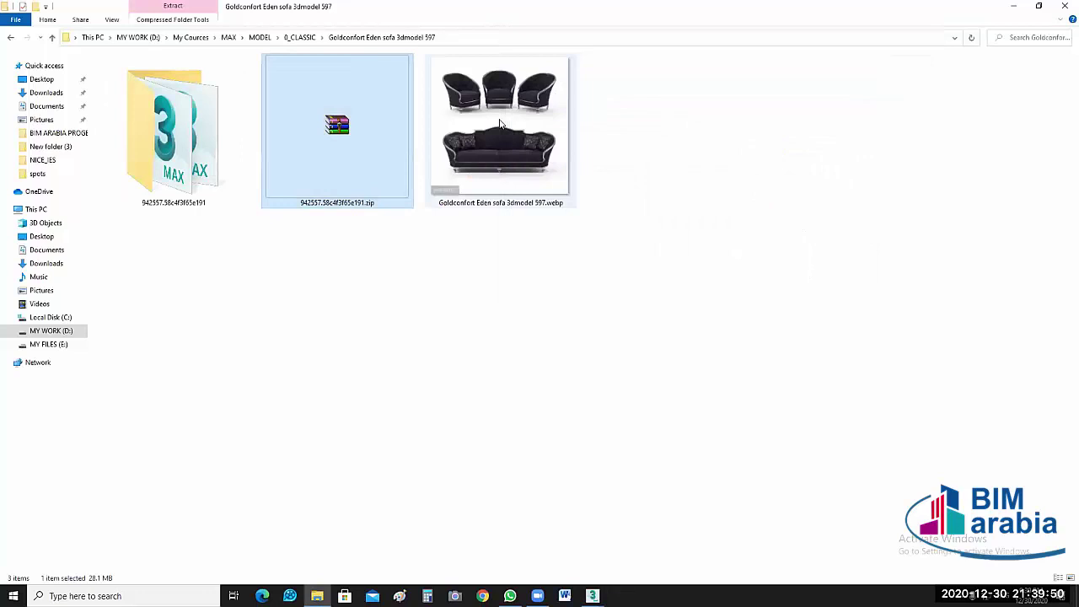
Step: View the sofa's WEBP preview image, then close the browser
click(504, 137)
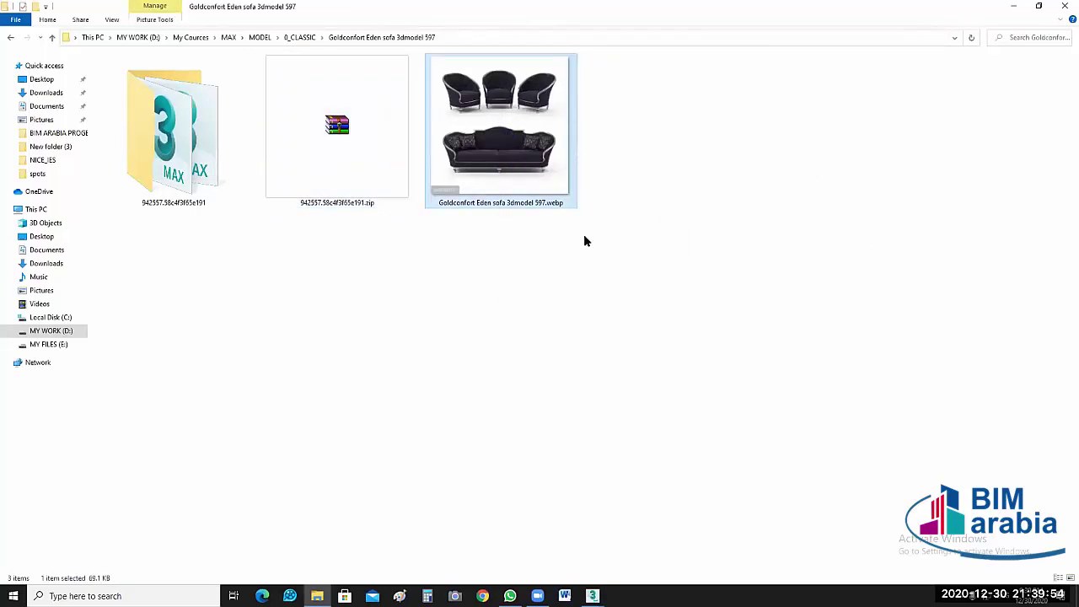
key(Return)
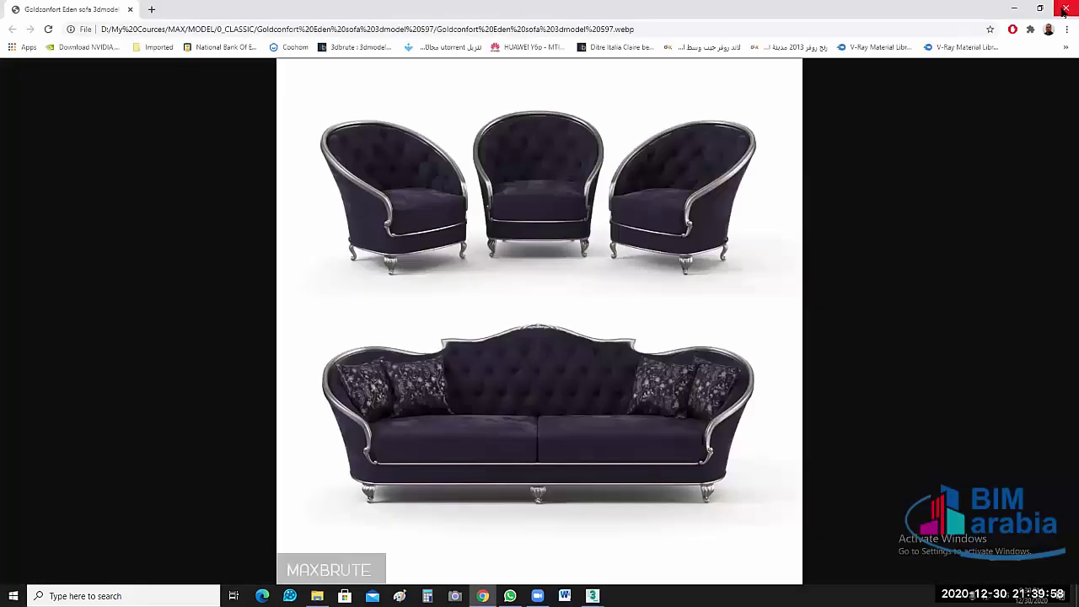
key(ctrl+w)
Step: Copy the unpacked 942557.58c4f3f65e191 folder and minimize Explorer to reach 3ds Max
click(170, 140)
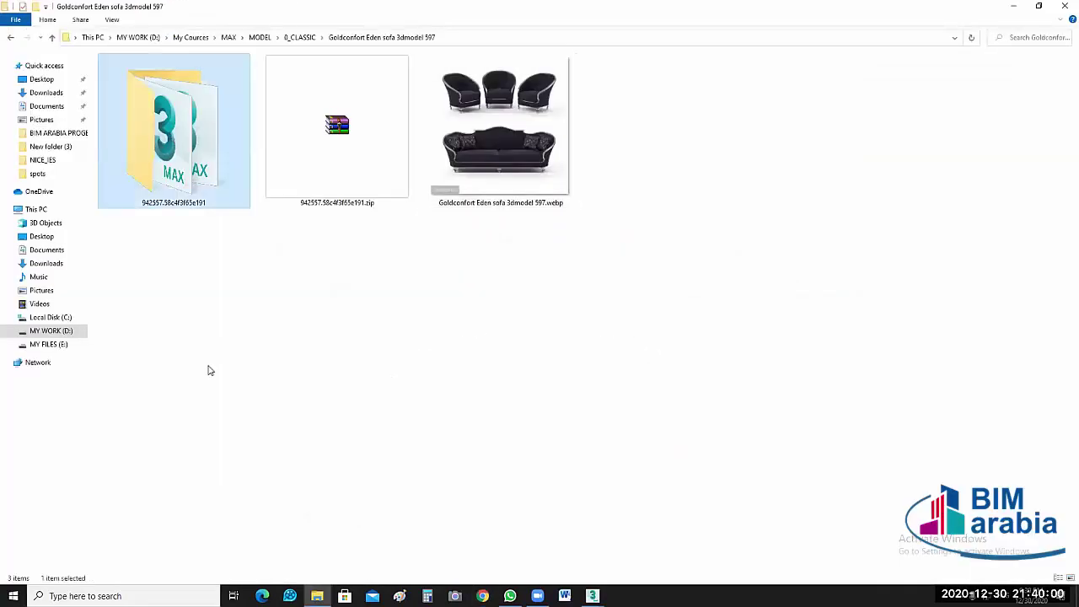
right_click(173, 140)
click(200, 363)
click(1014, 7)
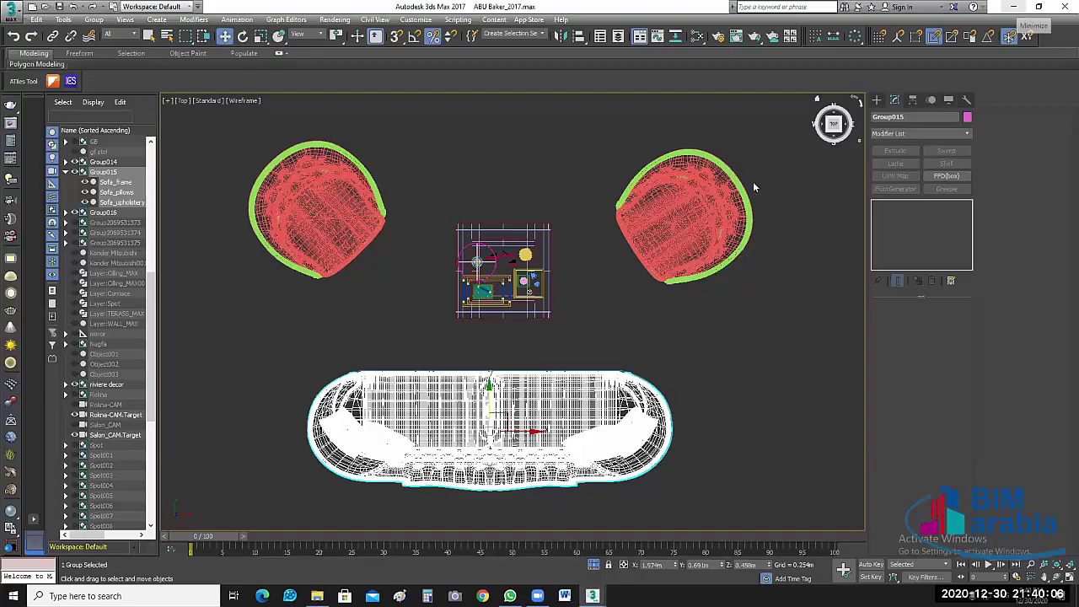
Step: Open MY WORK (D:) > BIM ARABIA > BIM ARABIA PROGECT in a new Explorer window
key(super+d)
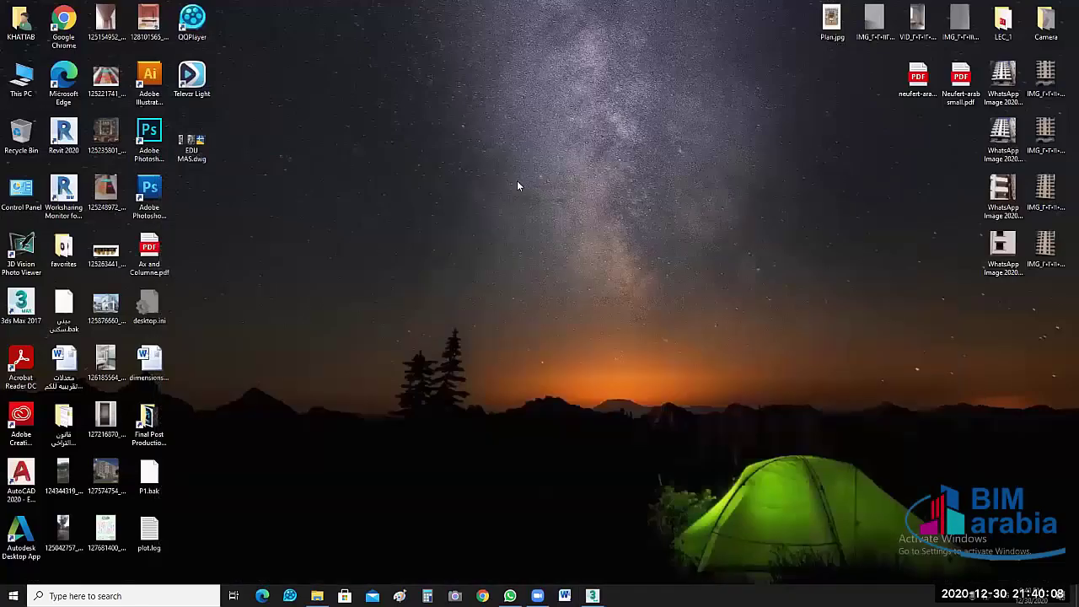
key(super+e)
key(Return)
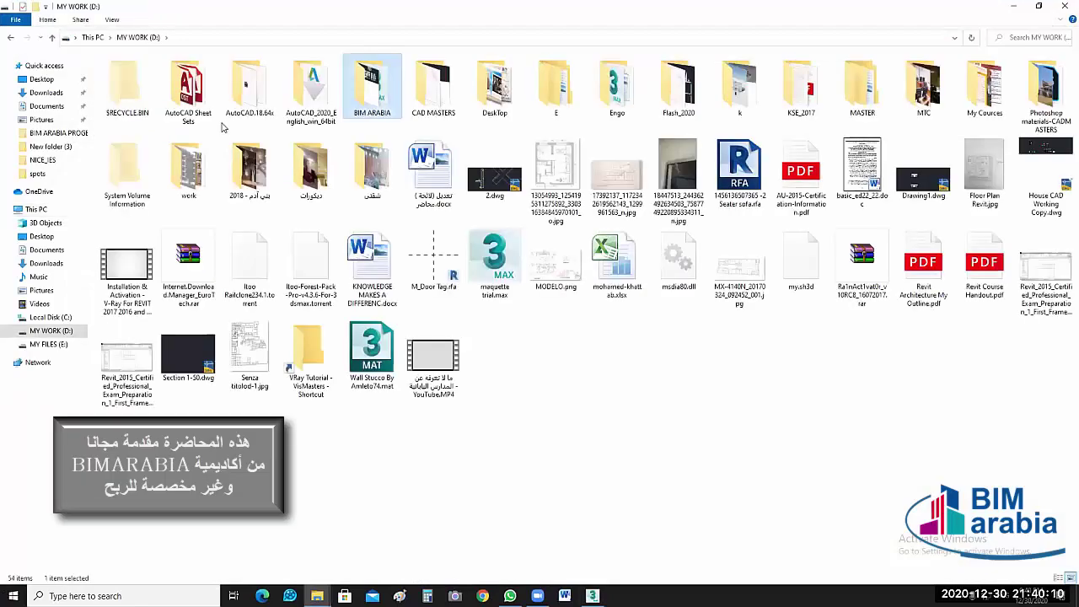
double_click(371, 97)
double_click(145, 86)
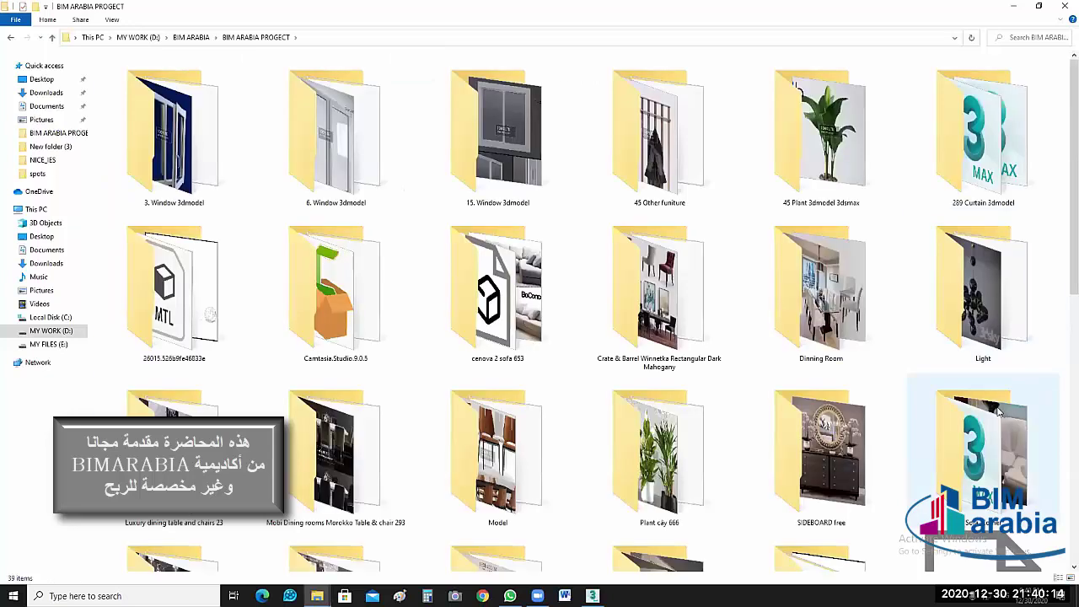
scroll(808, 439, down, 10)
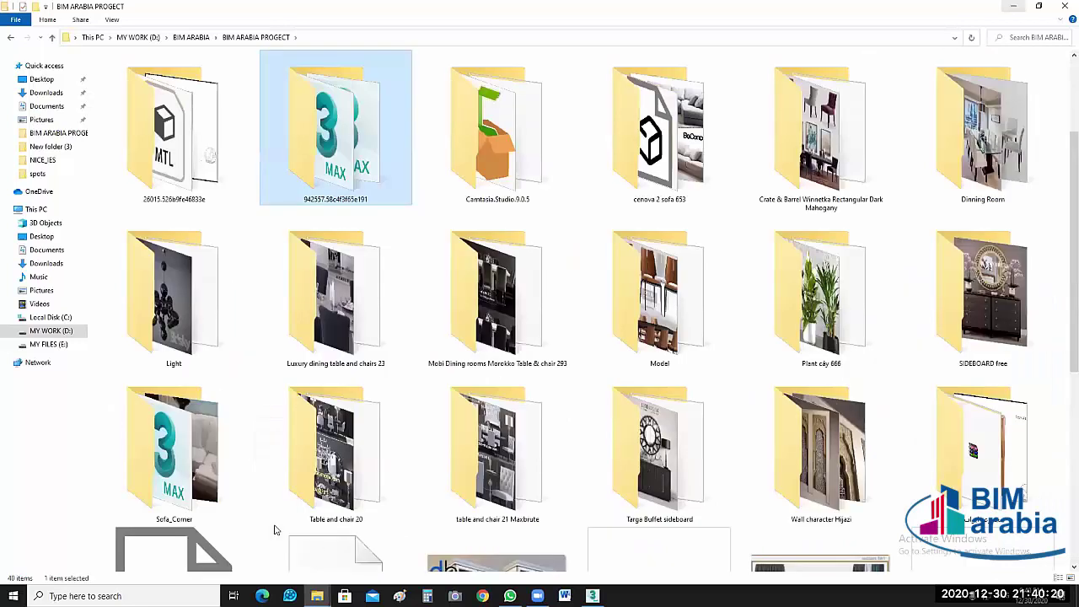
click(317, 597)
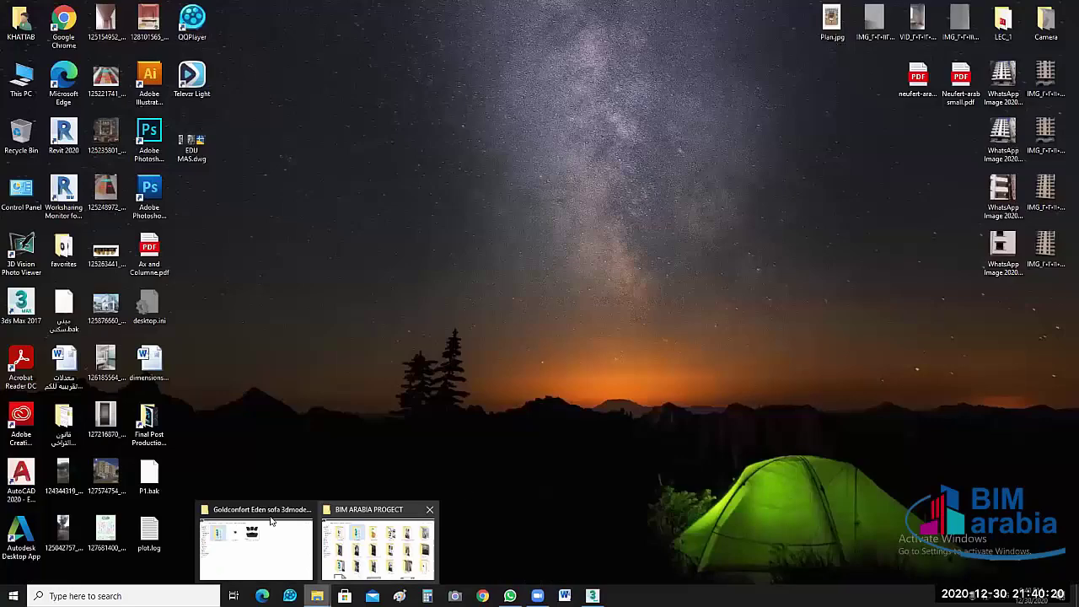
Step: In the Goldconfort sofa window, go up through 0_CLASSIC to the MODEL folder
click(255, 548)
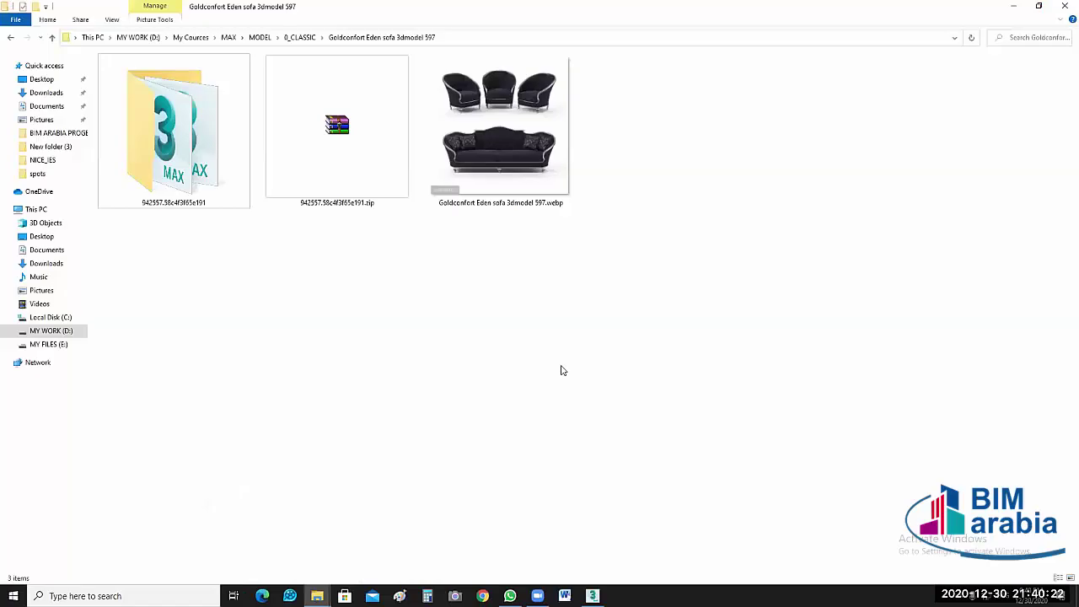
key(alt+Up)
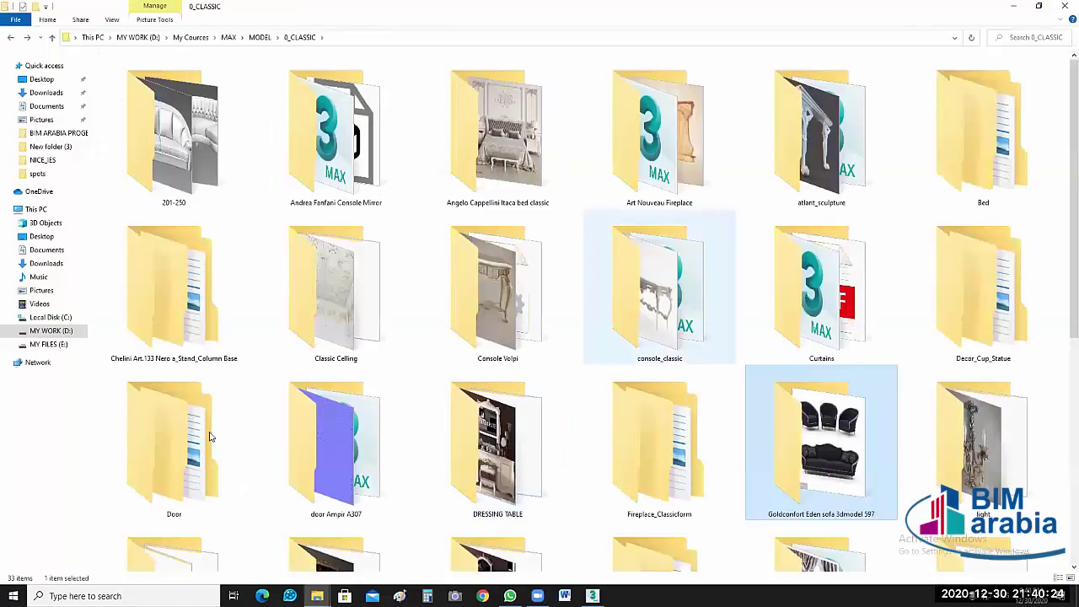
scroll(211, 436, down, 5)
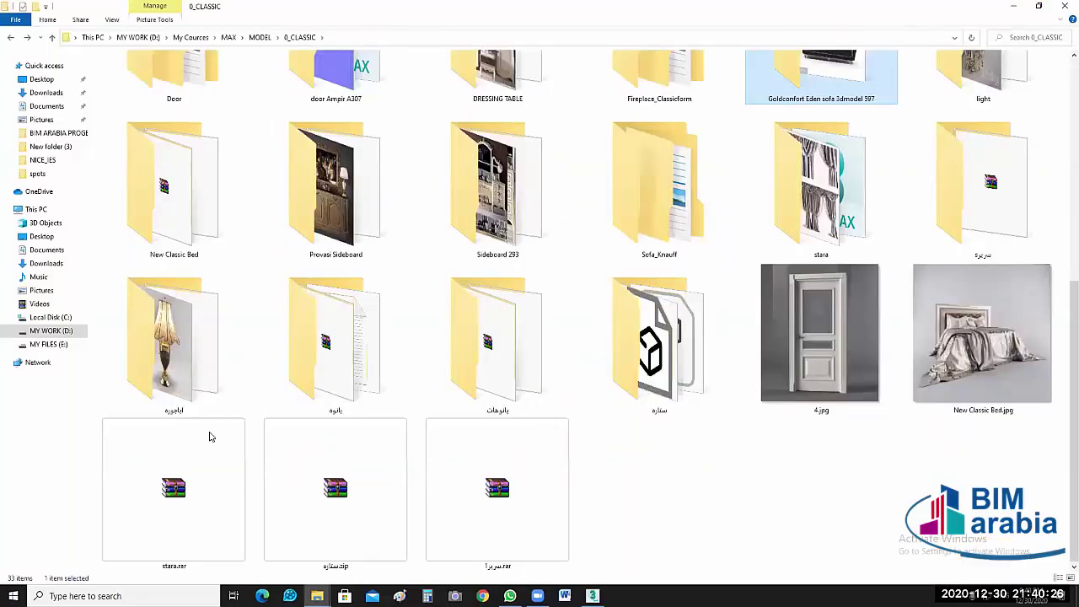
click(616, 352)
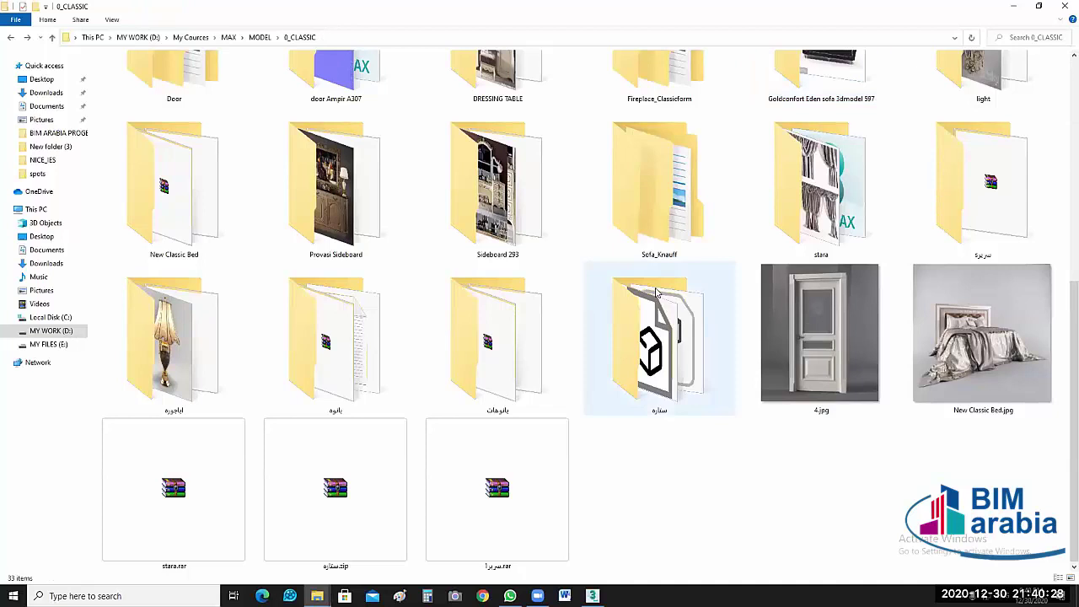
scroll(662, 262, up, 3)
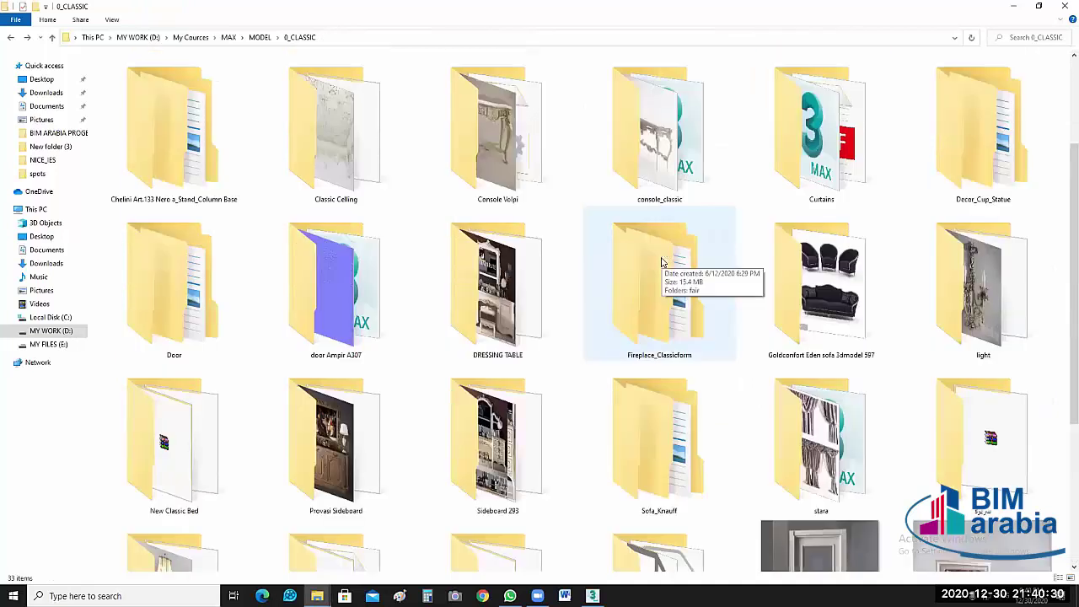
scroll(662, 262, up, 2)
key(BackSpace)
Step: Browse the 1_Modern and 3D panel folders, then go up to MAX
double_click(199, 100)
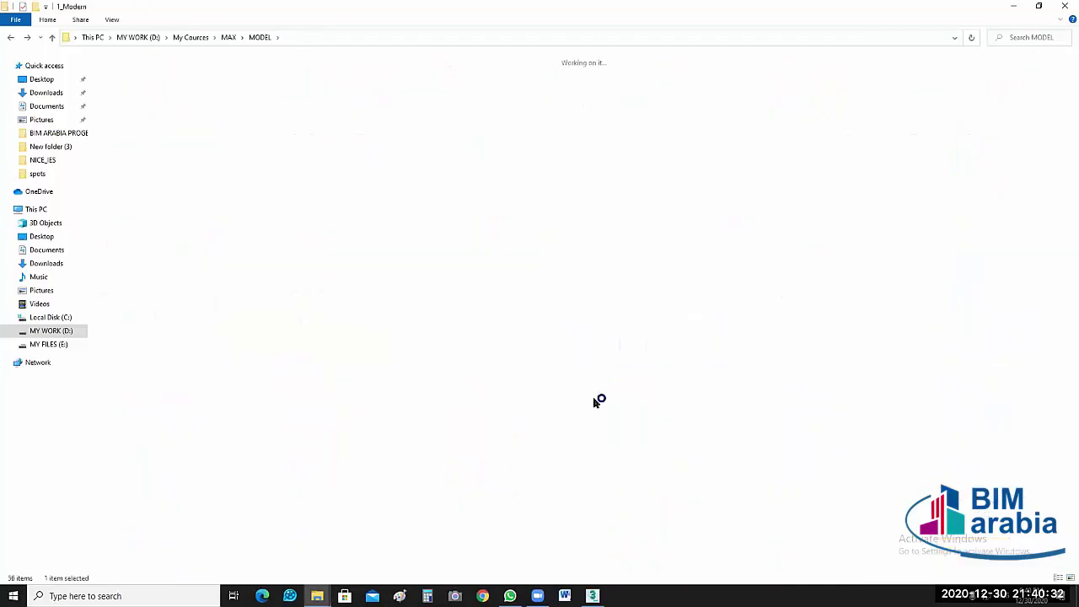
scroll(563, 388, down, 5)
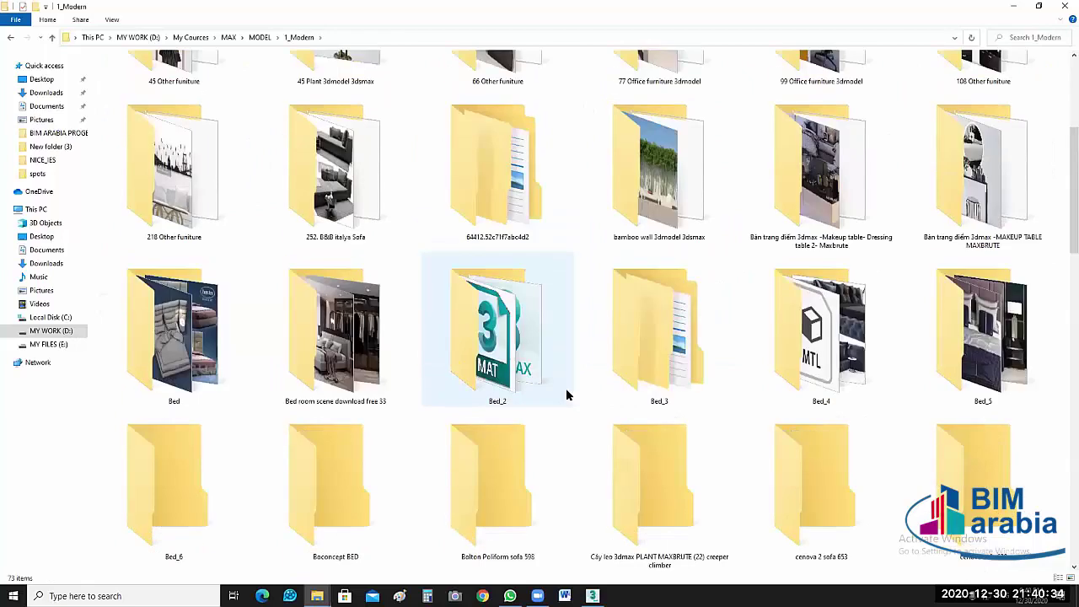
scroll(528, 489, down, 5)
scroll(848, 334, down, 5)
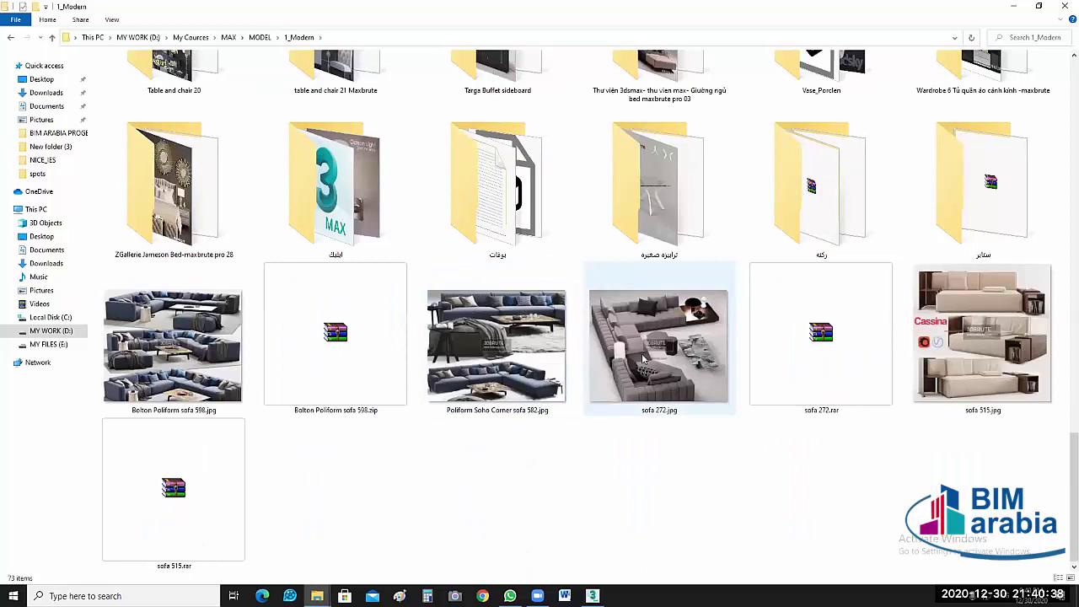
scroll(639, 341, up, 3)
mouse_move(659, 287)
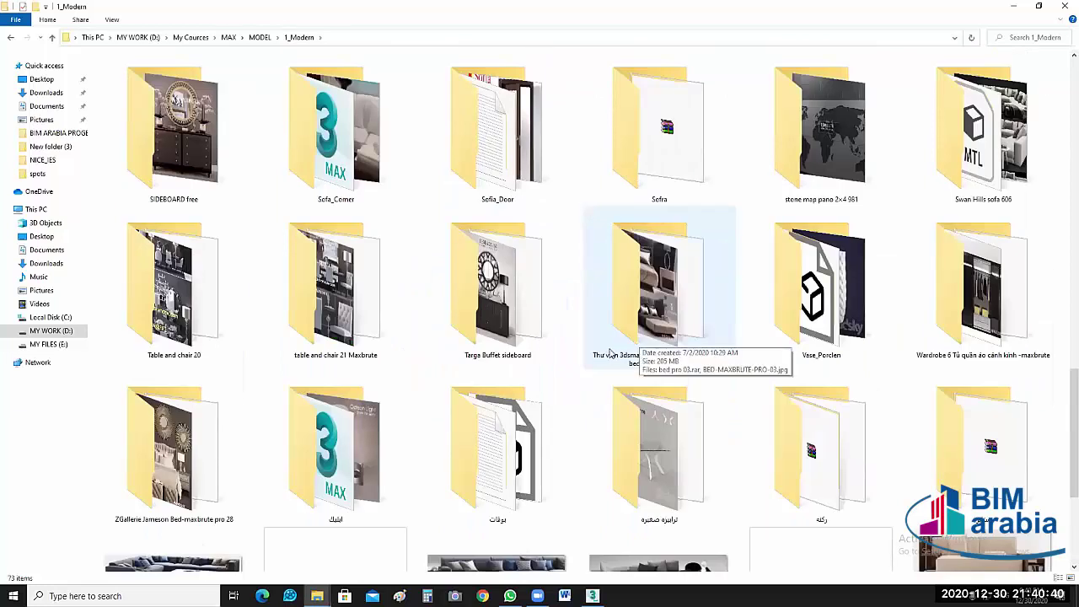
scroll(612, 353, up, 3)
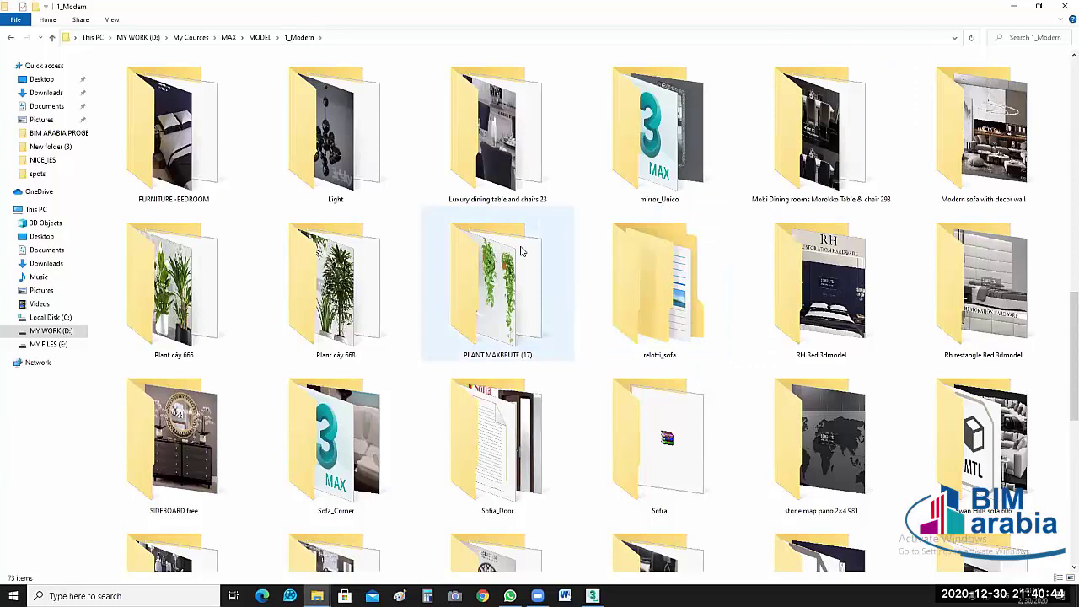
scroll(521, 250, up, 8)
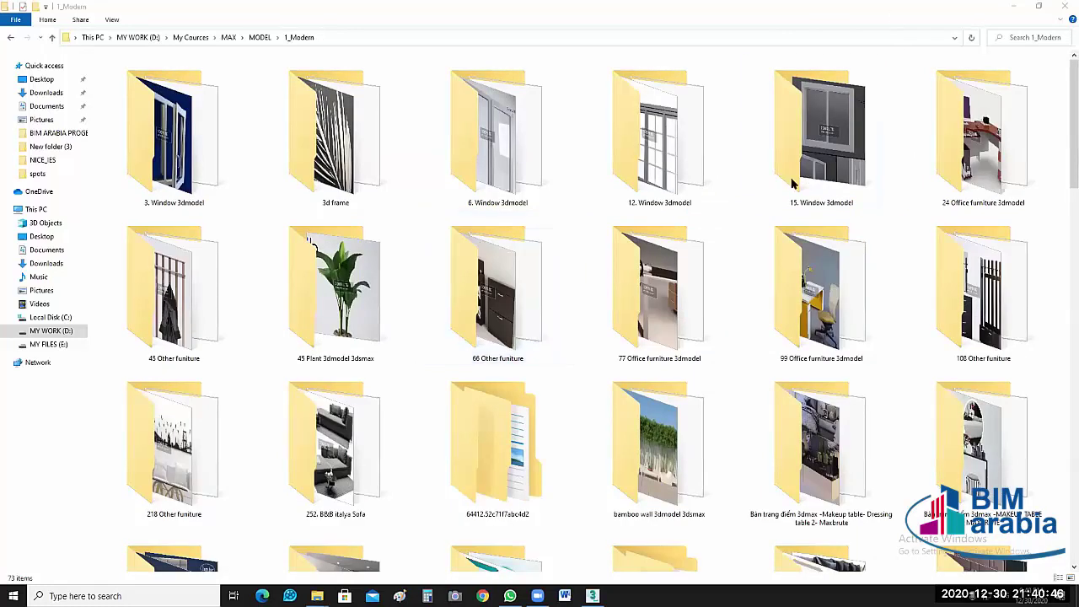
key(BackSpace)
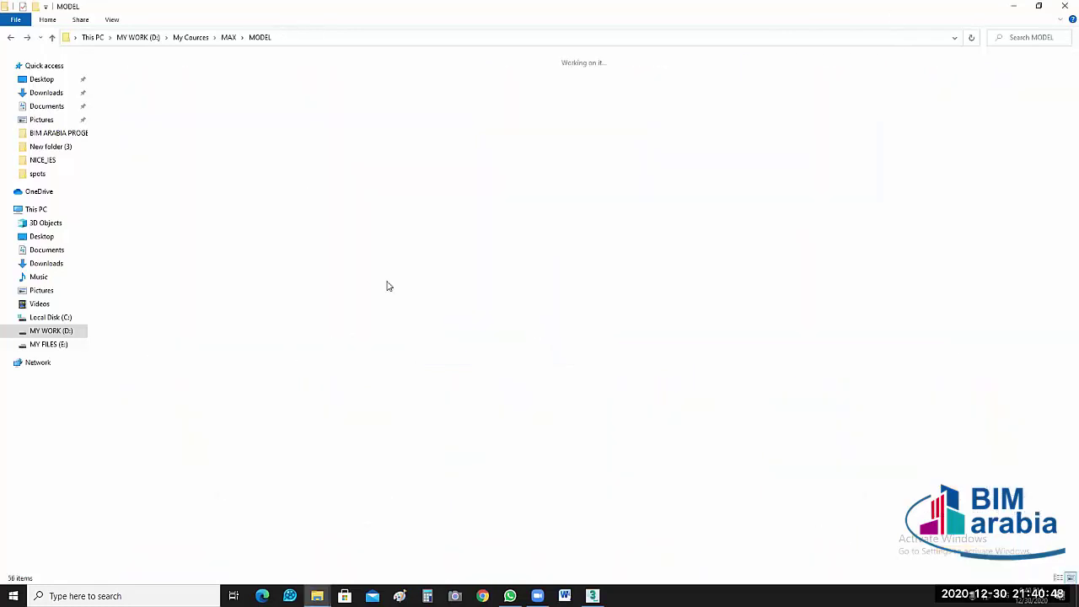
double_click(424, 296)
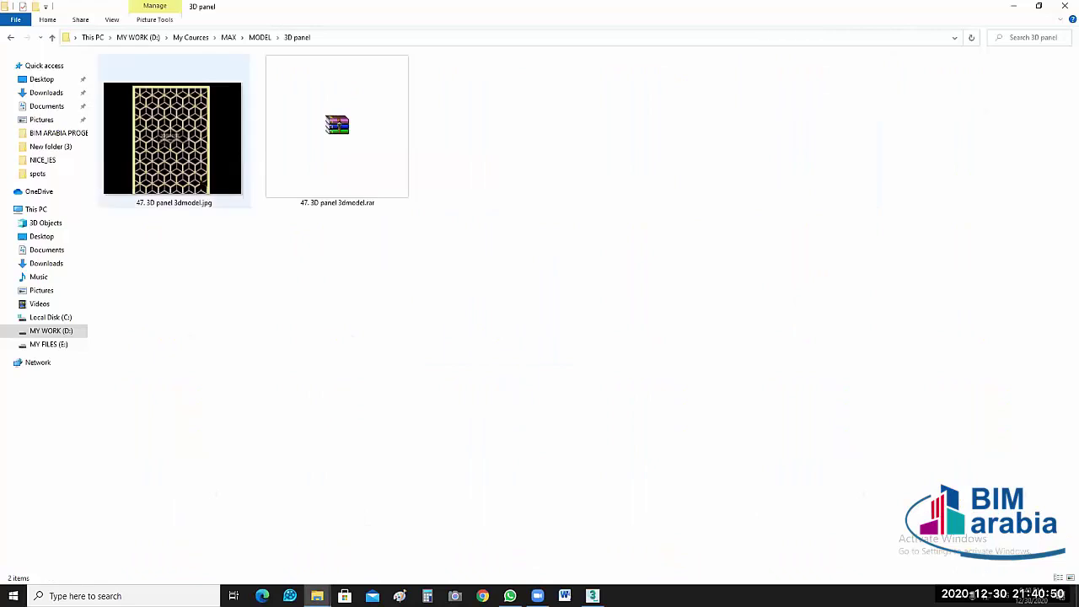
key(BackSpace)
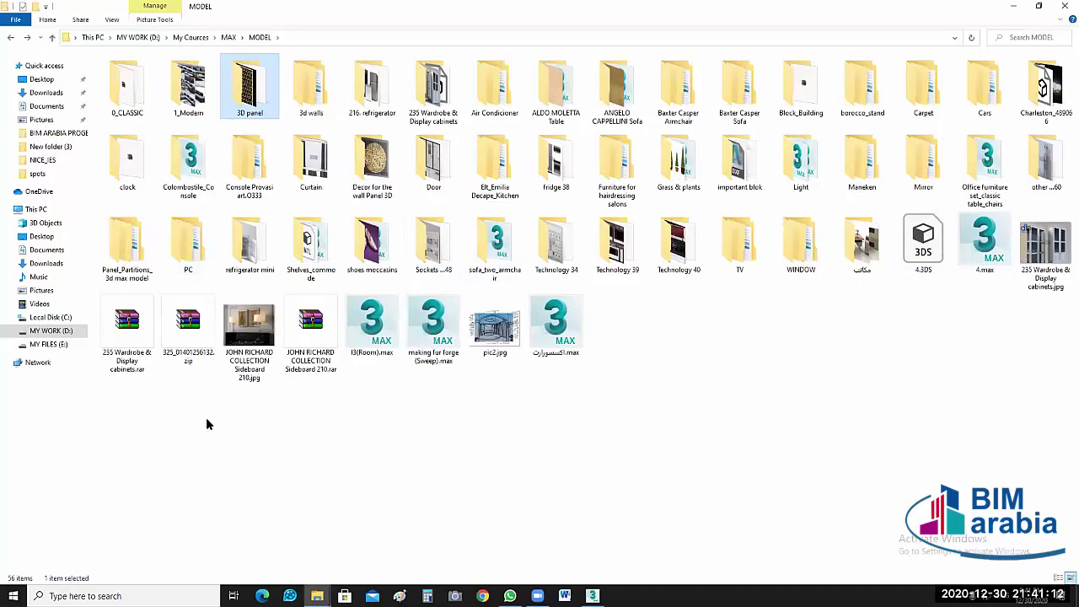
key(BackSpace)
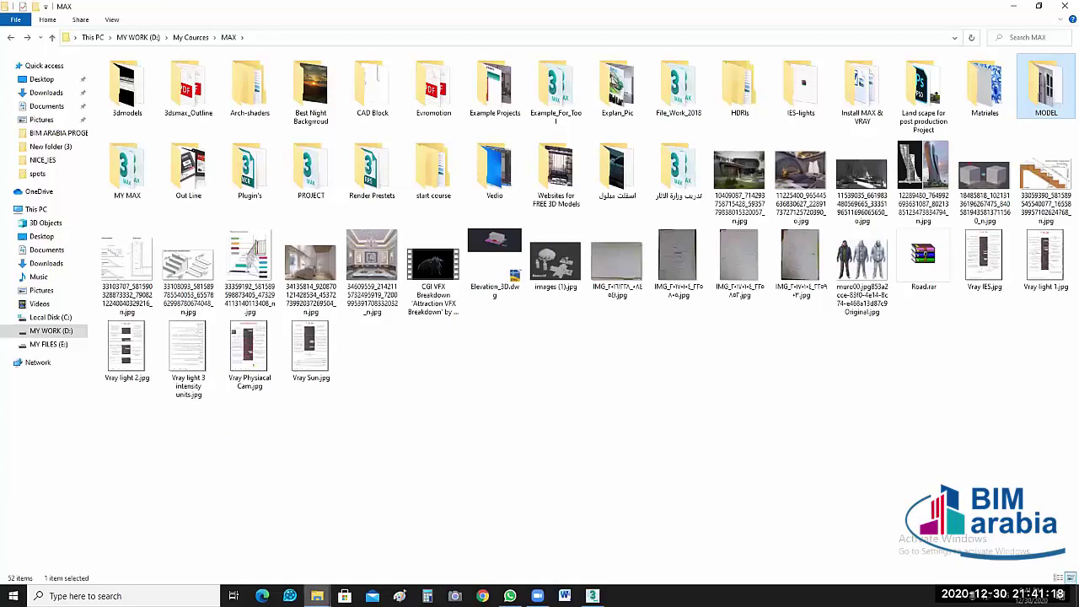
mouse_move(317, 597)
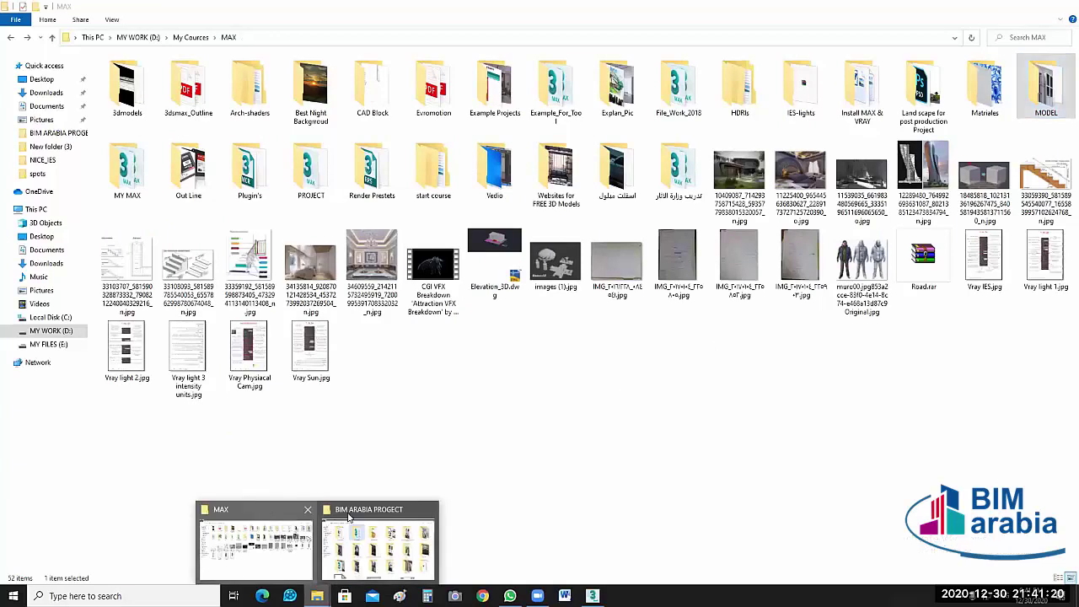
Step: In BIM ARABIA PROGECT, select the 235 Wardrobe & Display cabinets image, then go up to BIM ARABIA
click(371, 531)
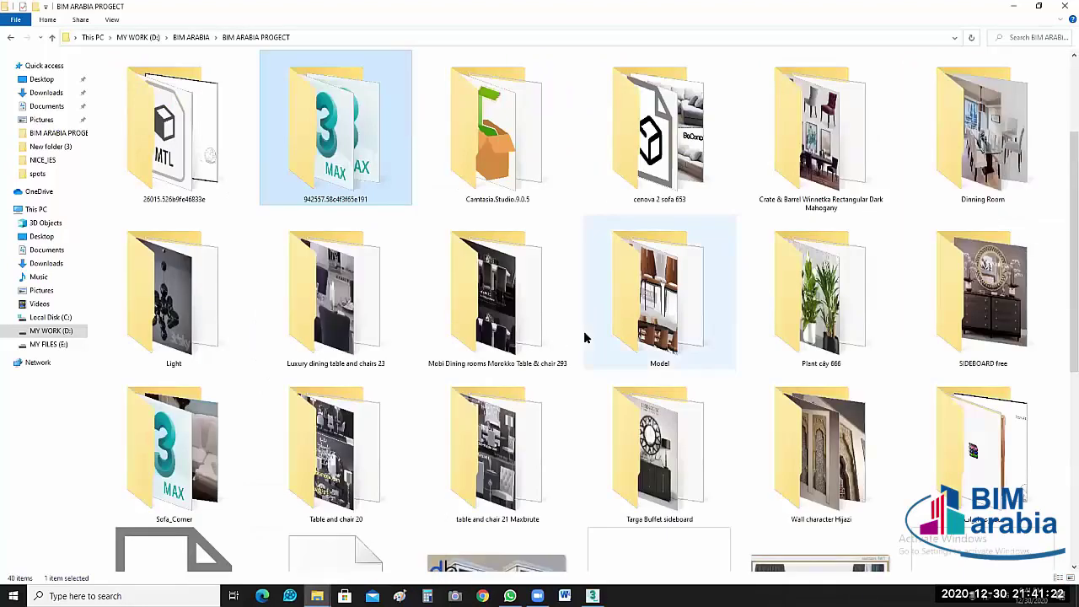
scroll(277, 470, down, 10)
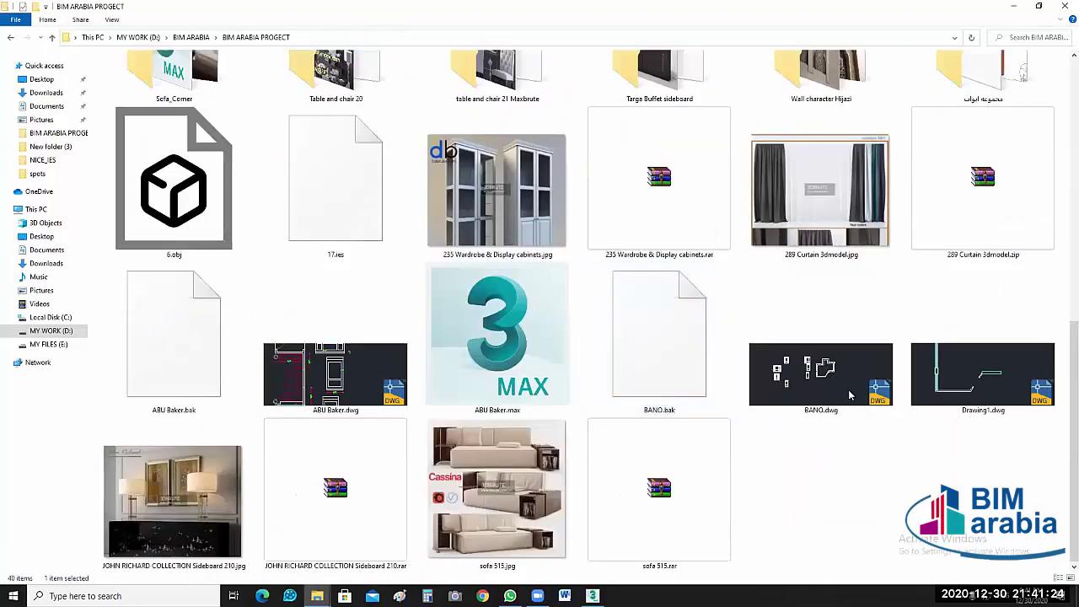
click(532, 236)
scroll(535, 329, up, 3)
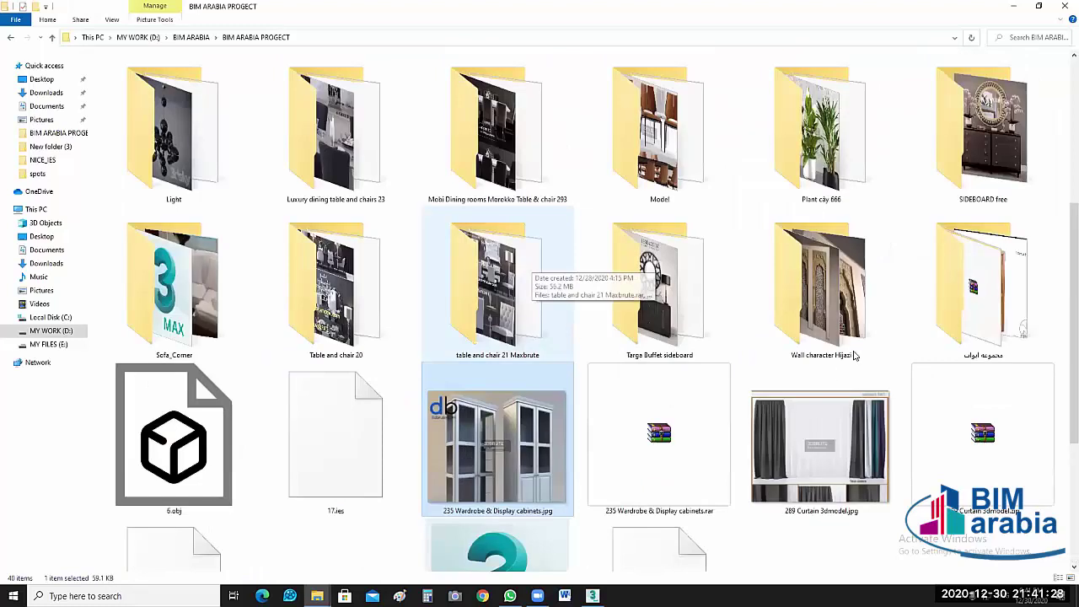
key(BackSpace)
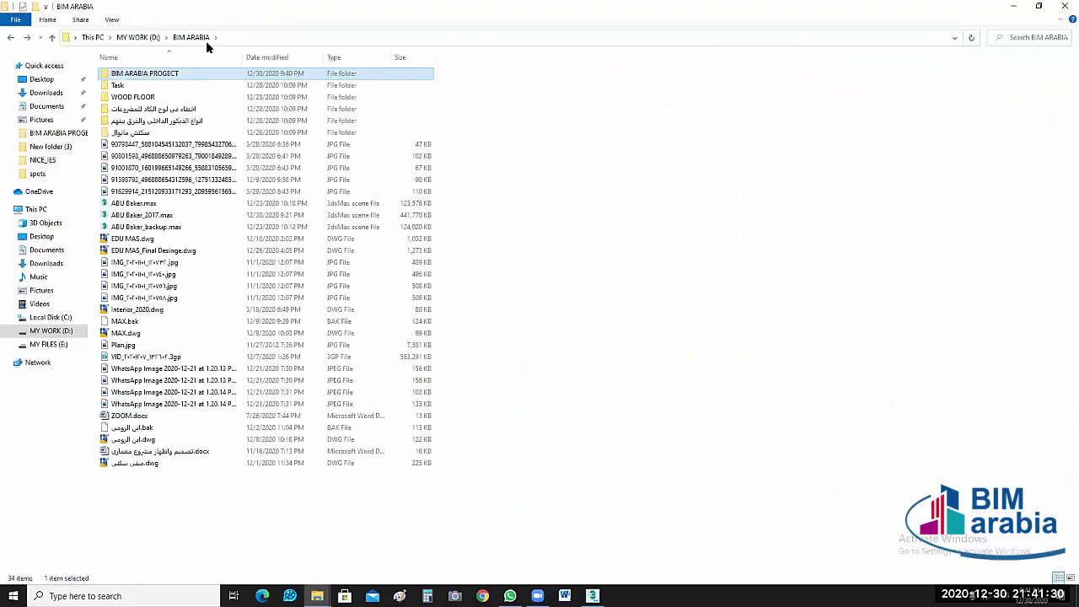
Step: Open the Model folder inside the BIM ARABIA PROGECT folder in File Explorer
click(111, 18)
click(188, 36)
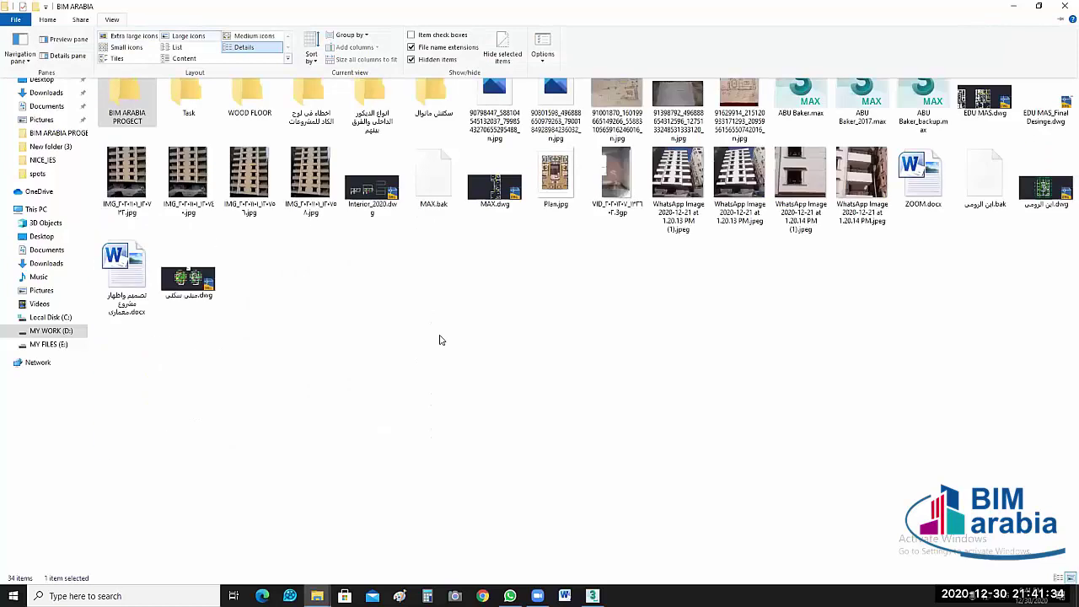
click(244, 47)
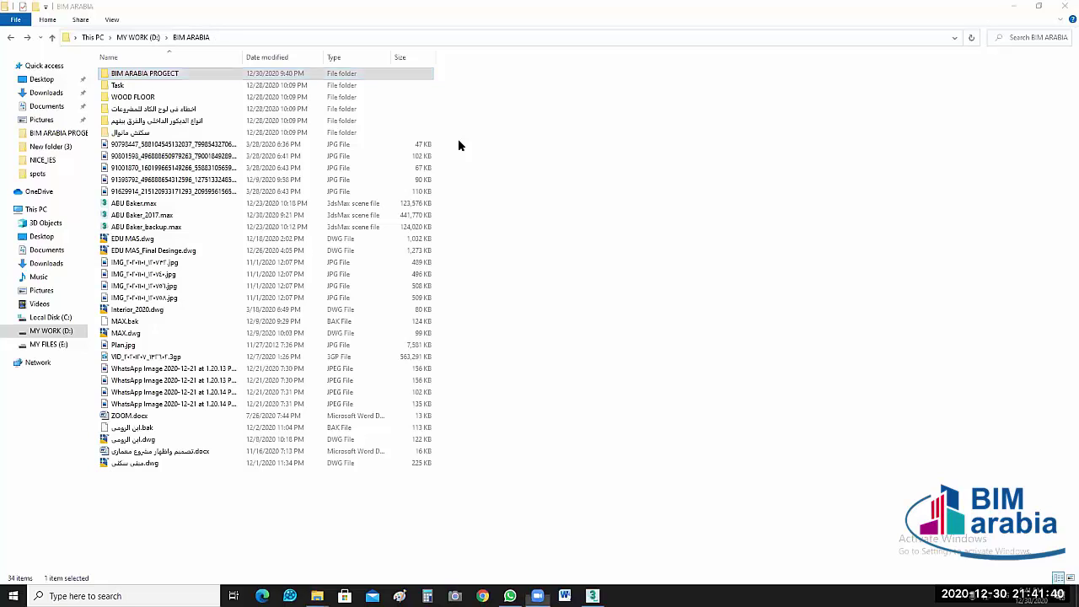
click(175, 76)
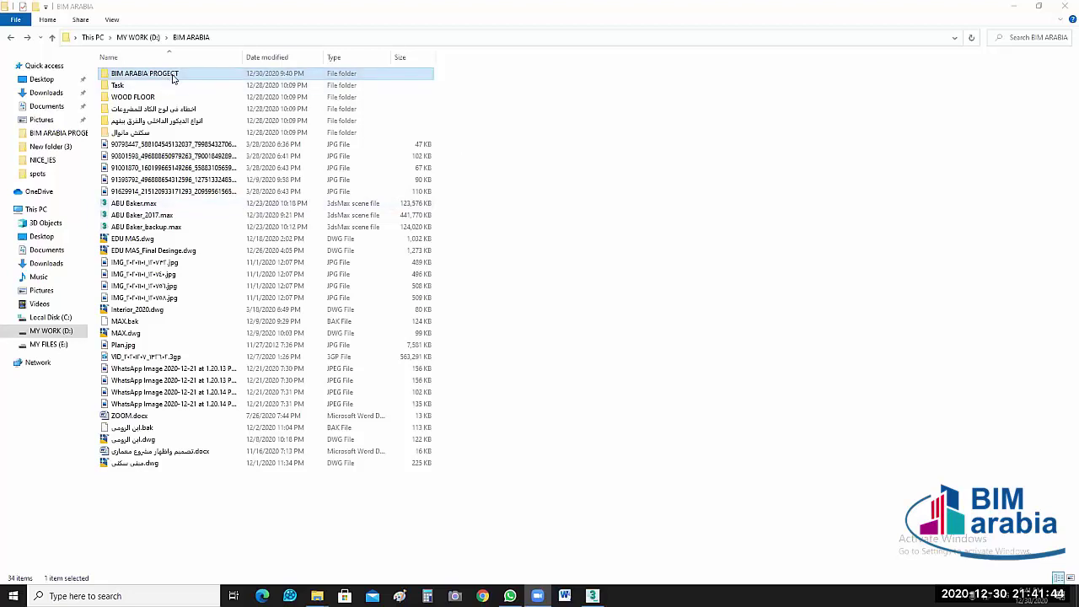
double_click(175, 76)
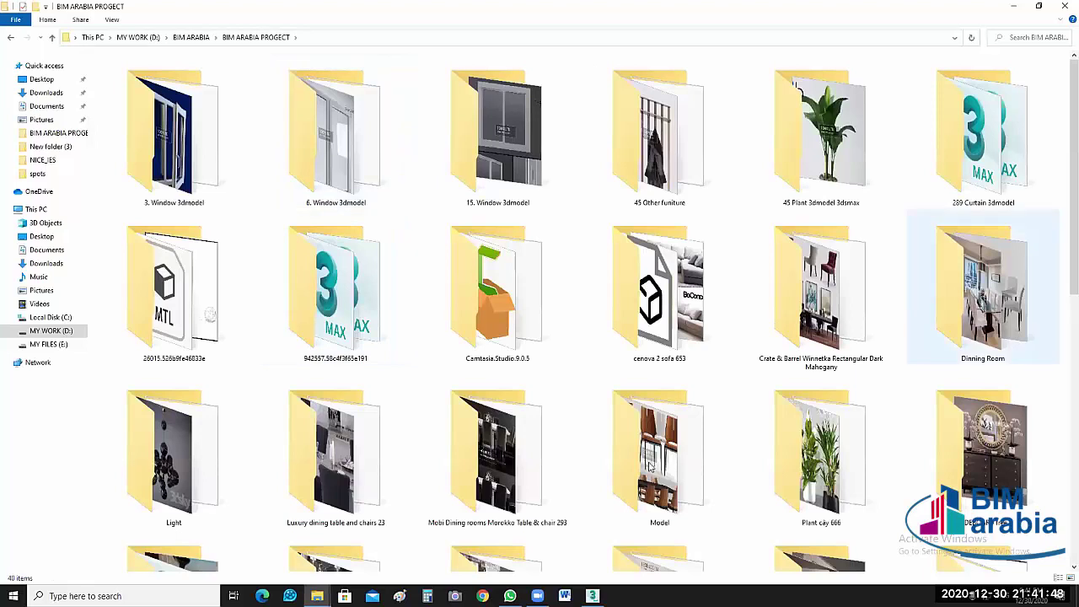
click(650, 464)
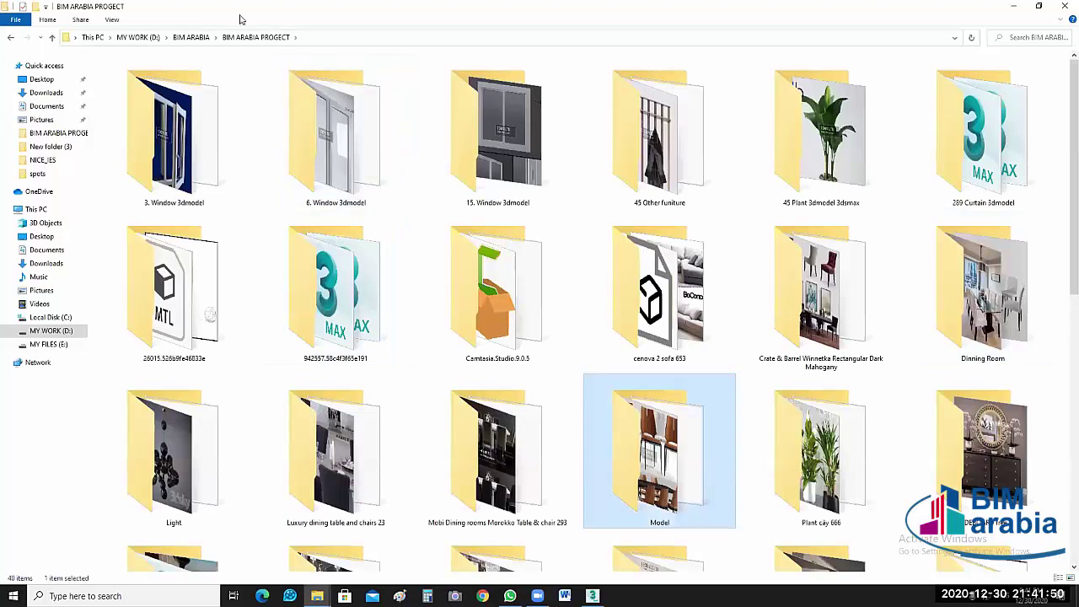
key(Return)
Step: Show the Model folder as extra-large thumbnails and pick out the 104816.jpg table preview
click(113, 19)
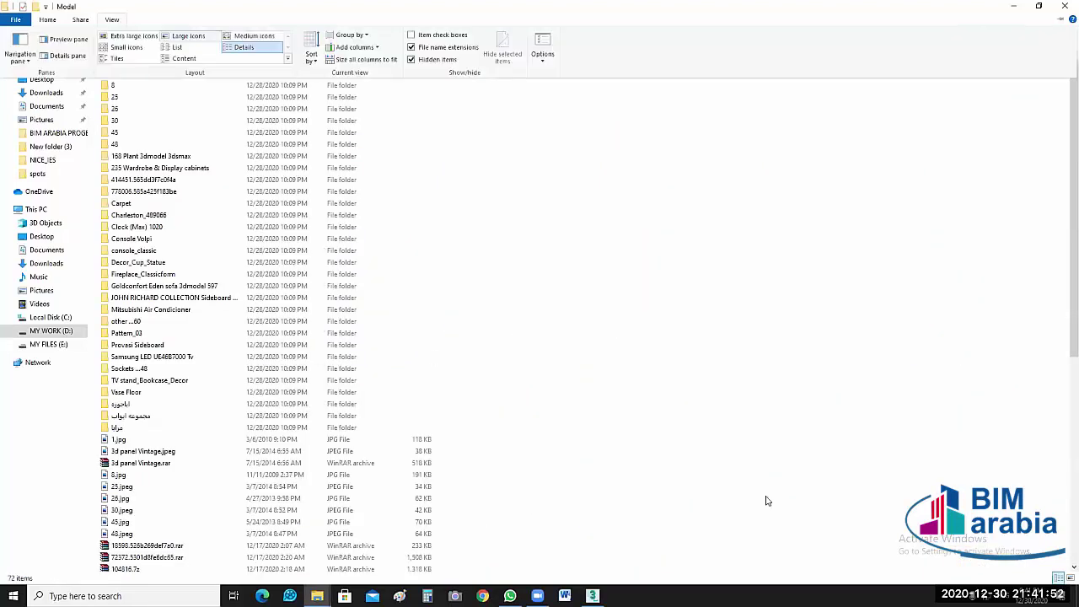
ctrl+scroll(715, 497, up, 3)
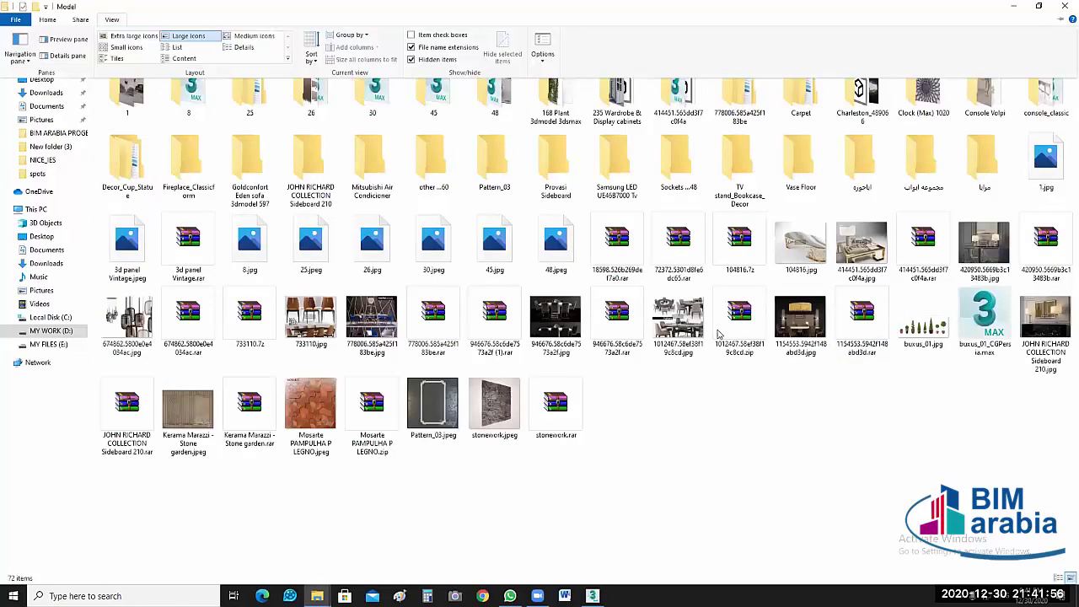
ctrl+scroll(719, 335, up, 2)
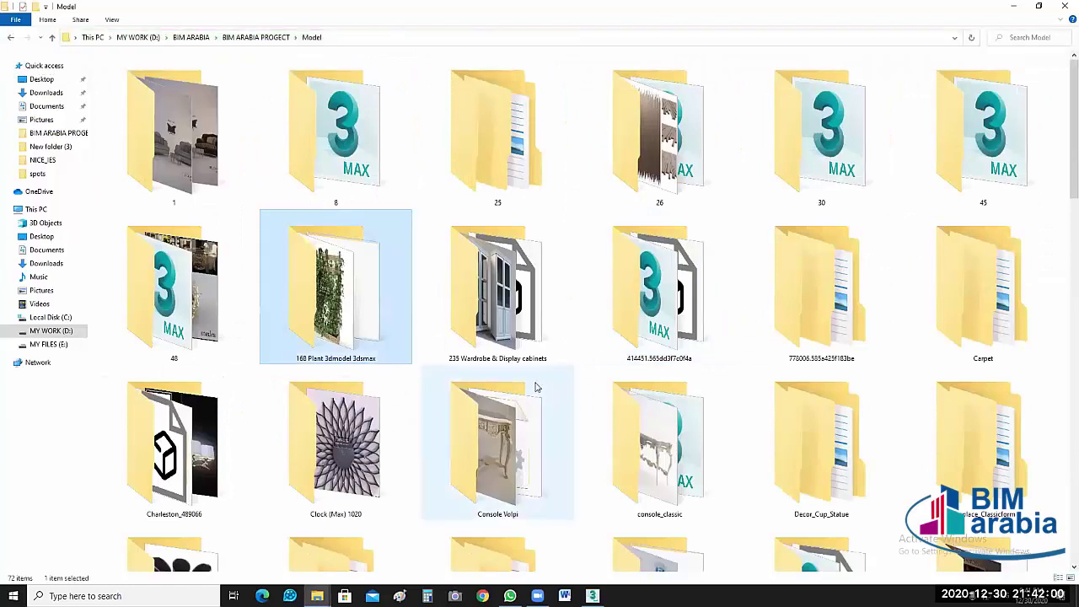
scroll(456, 399, down, 5)
click(457, 399)
scroll(384, 443, down, 3)
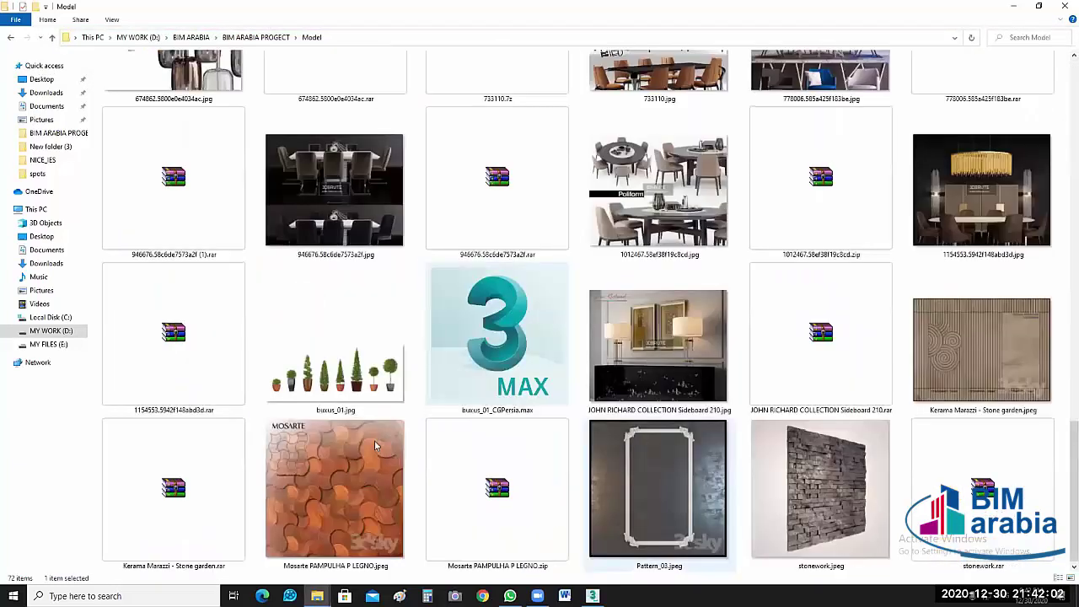
scroll(378, 451, up, 4)
click(375, 451)
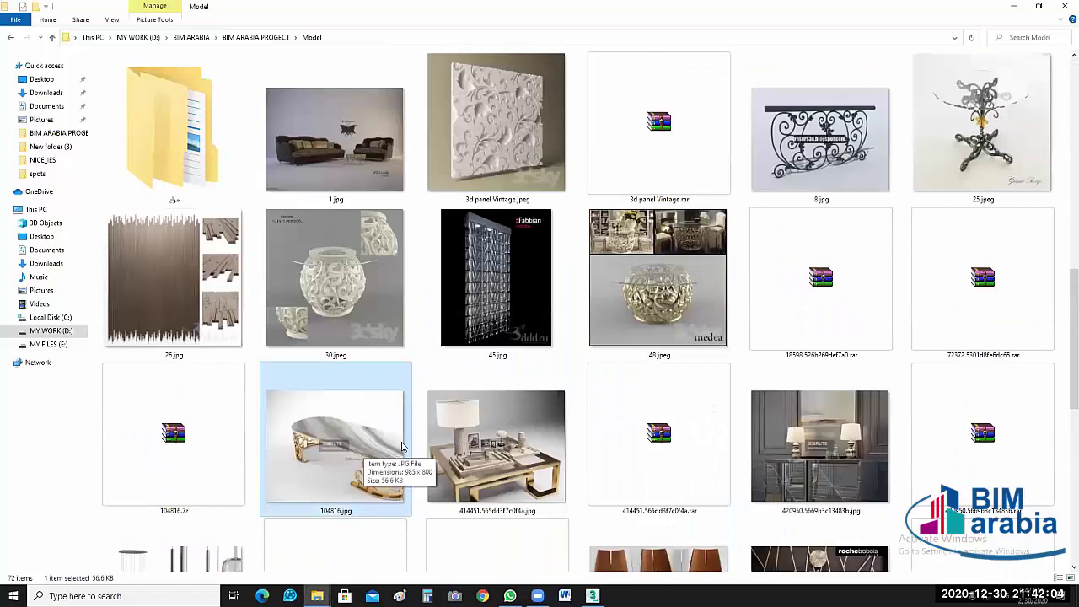
Step: Browse the preview thumbnails and settle on the 48.jpeg image
scroll(525, 201, down, 3)
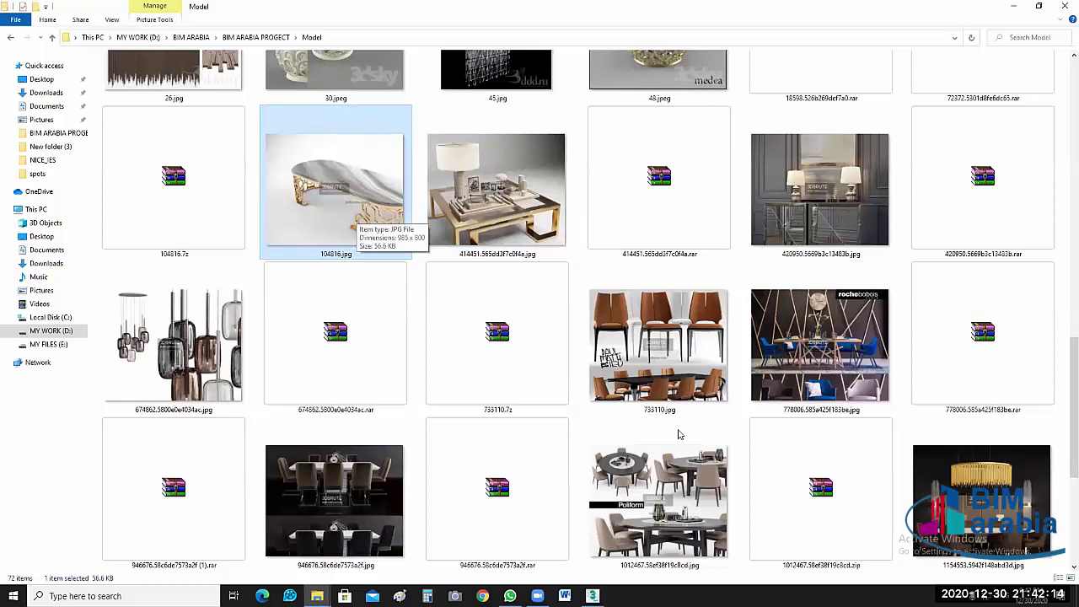
scroll(725, 383, down, 3)
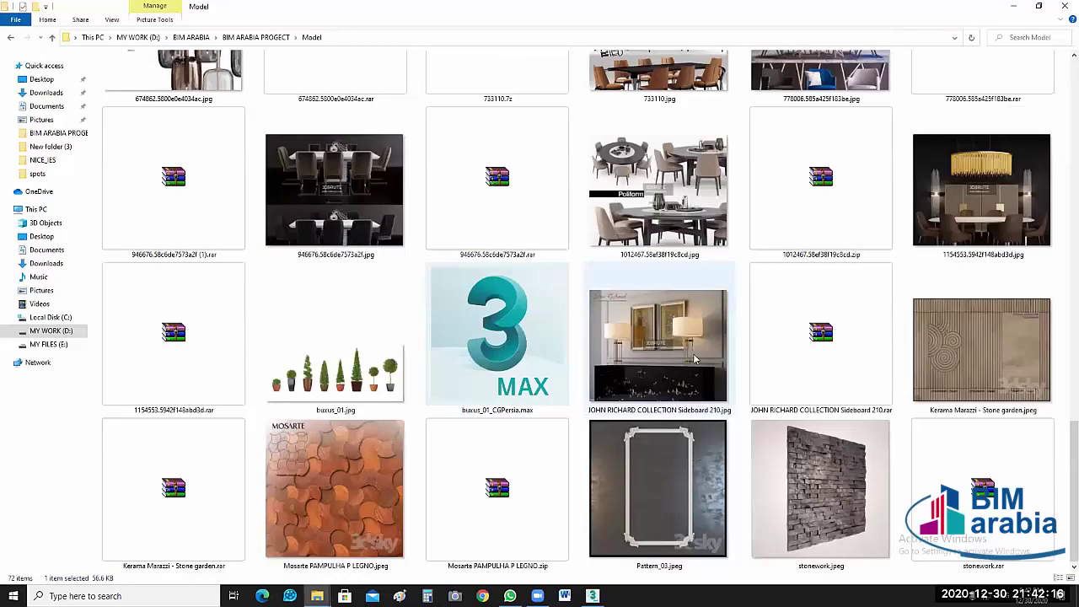
click(997, 167)
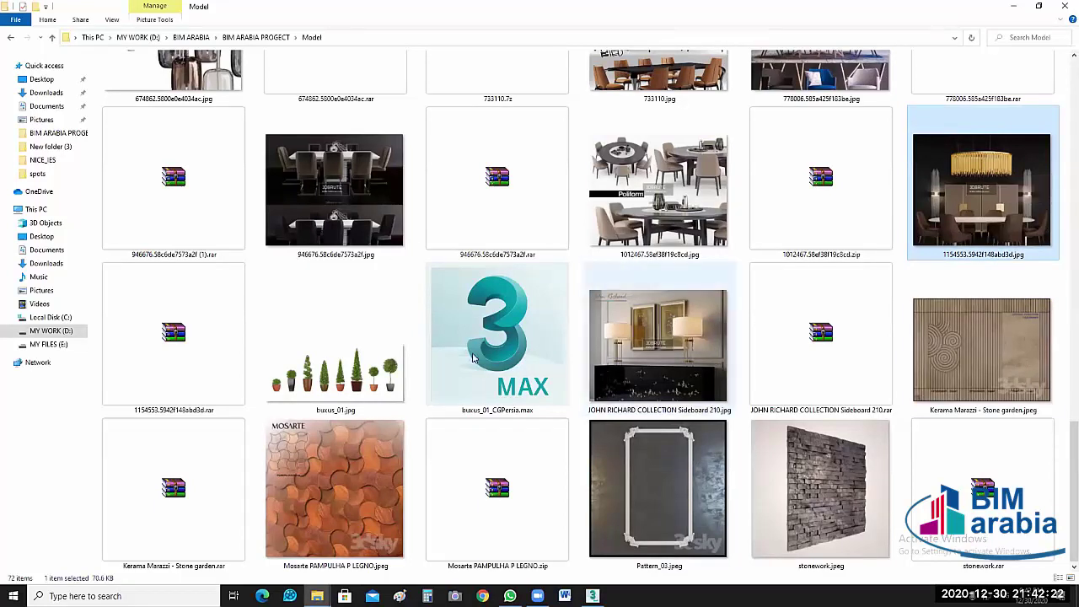
scroll(474, 363, up, 3)
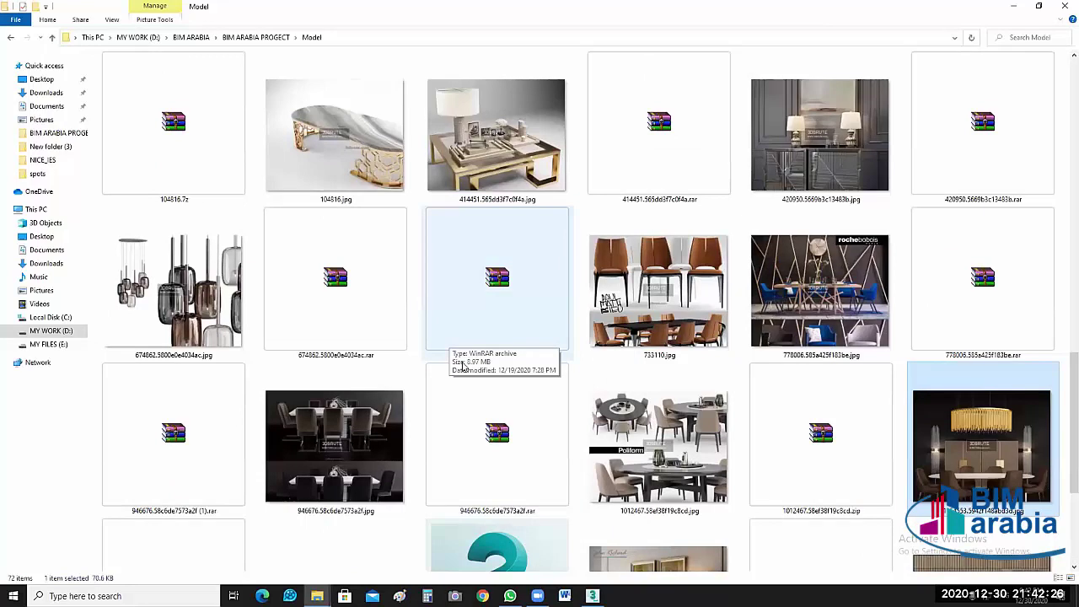
scroll(486, 359, up, 4)
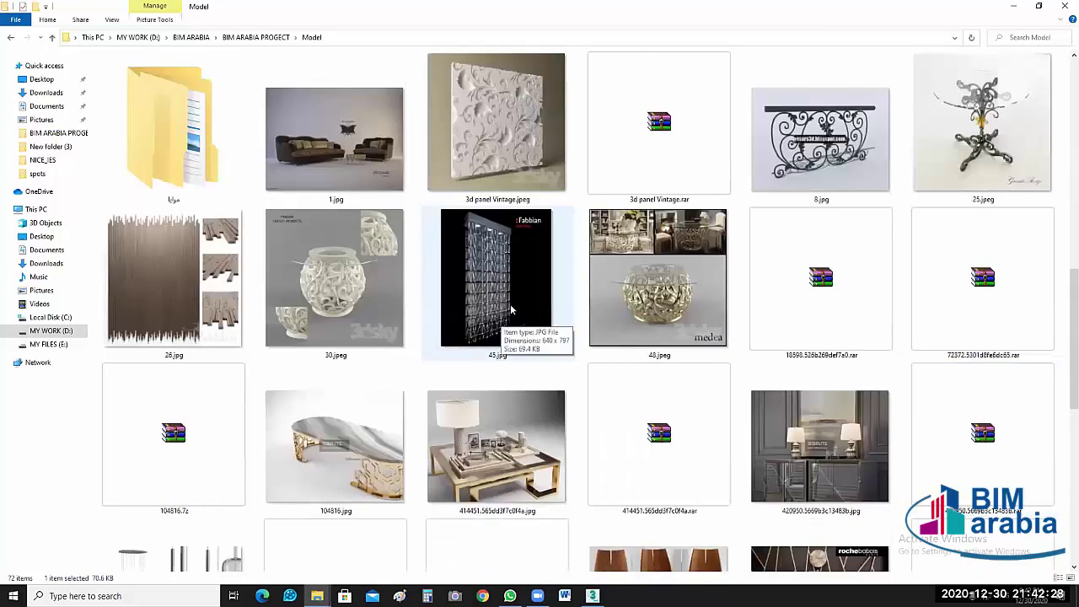
key(Left)
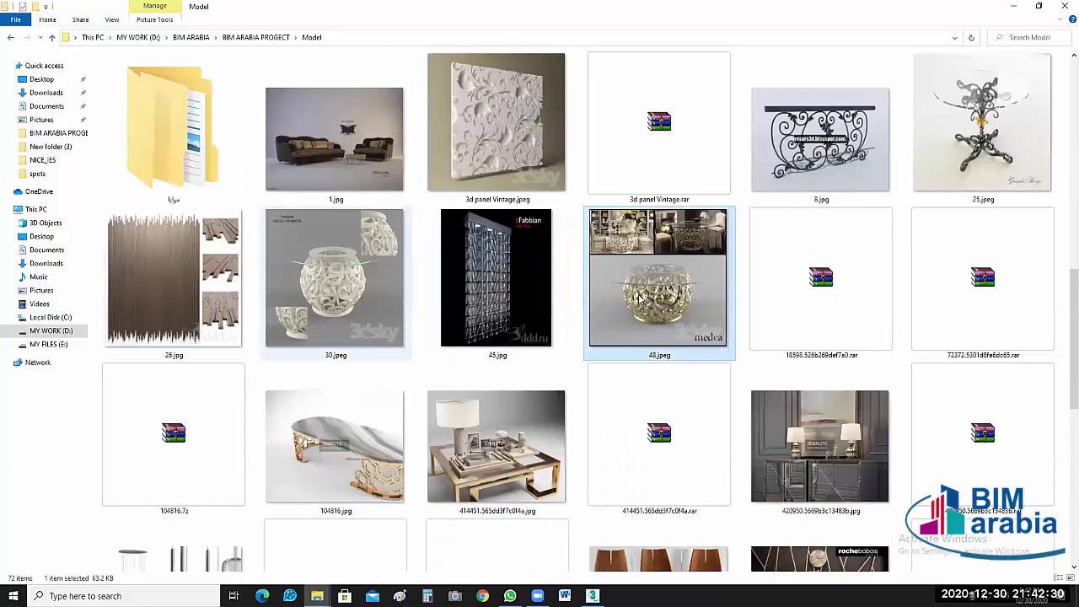
click(671, 304)
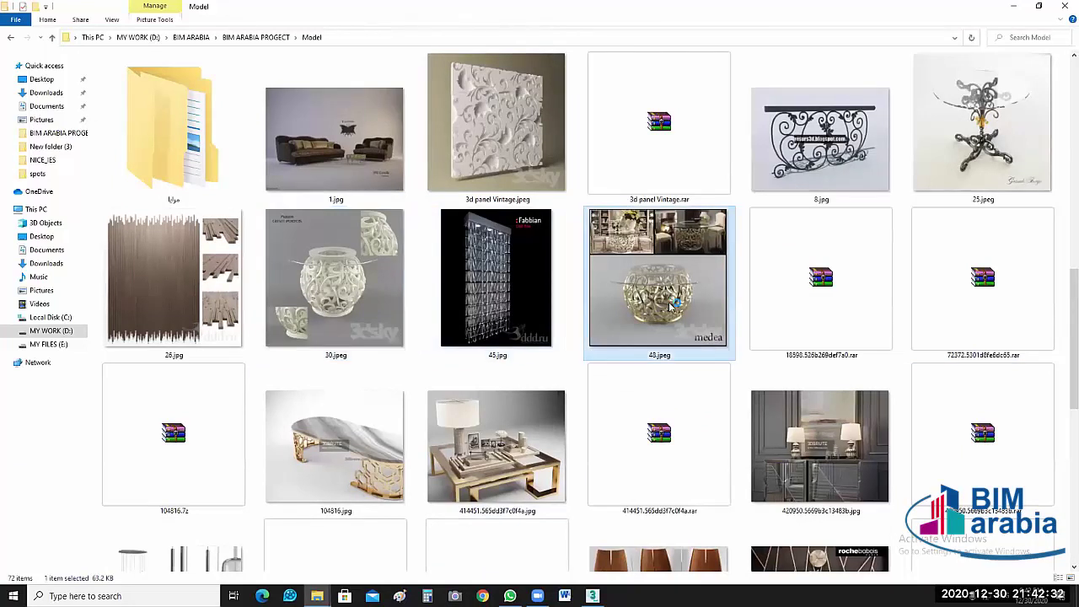
double_click(672, 307)
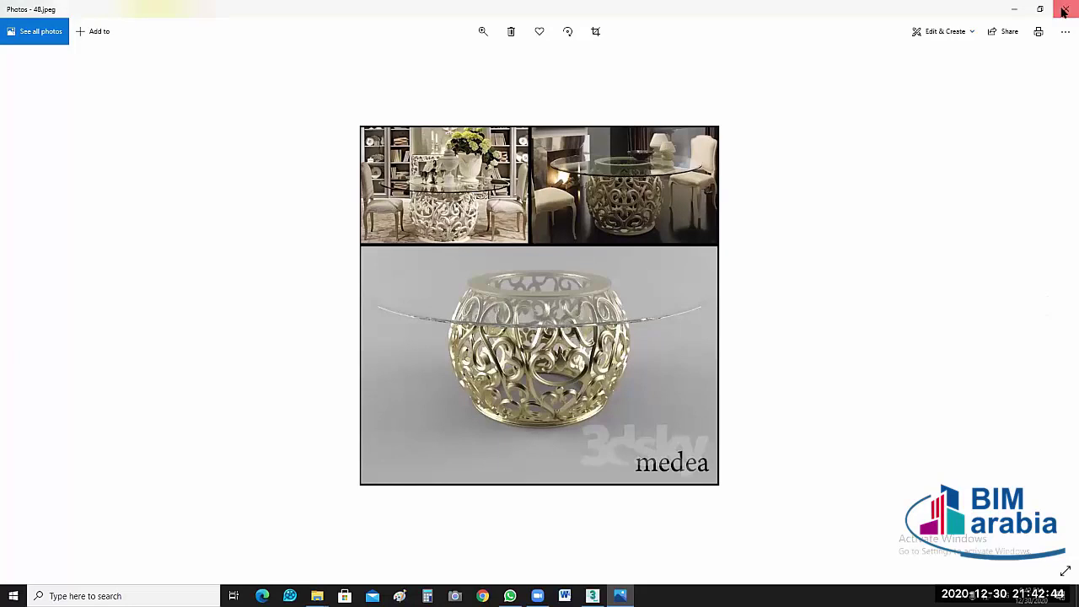
key(alt+F4)
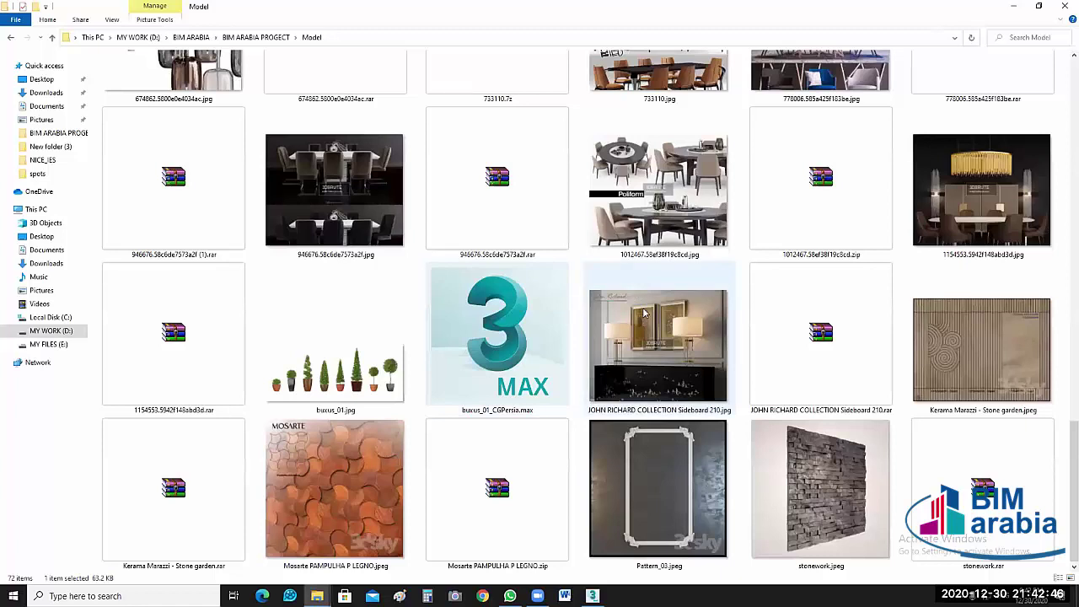
scroll(481, 378, up, 3)
click(328, 149)
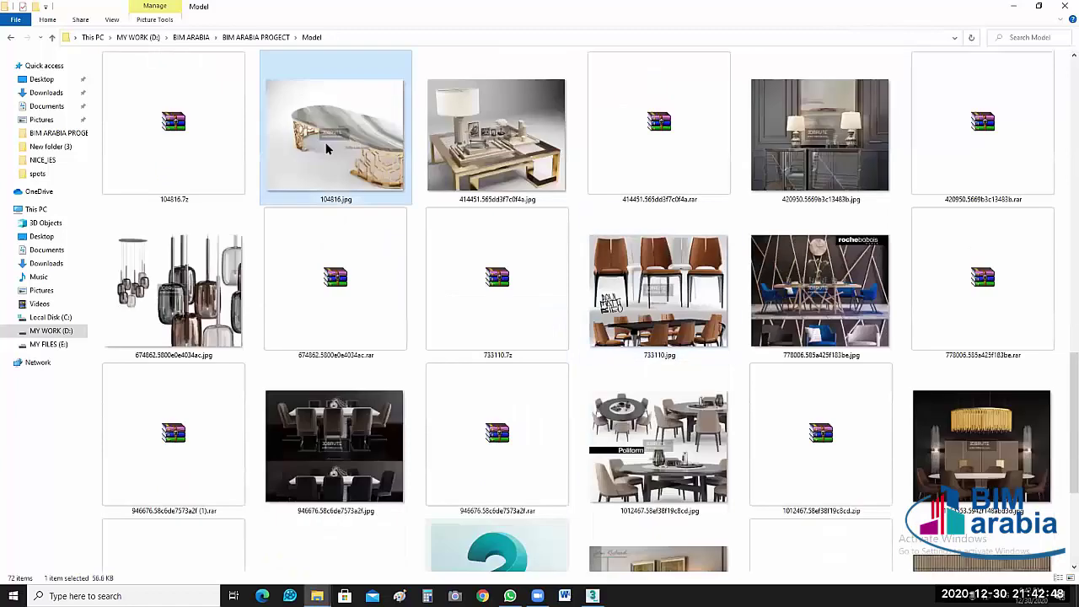
double_click(658, 320)
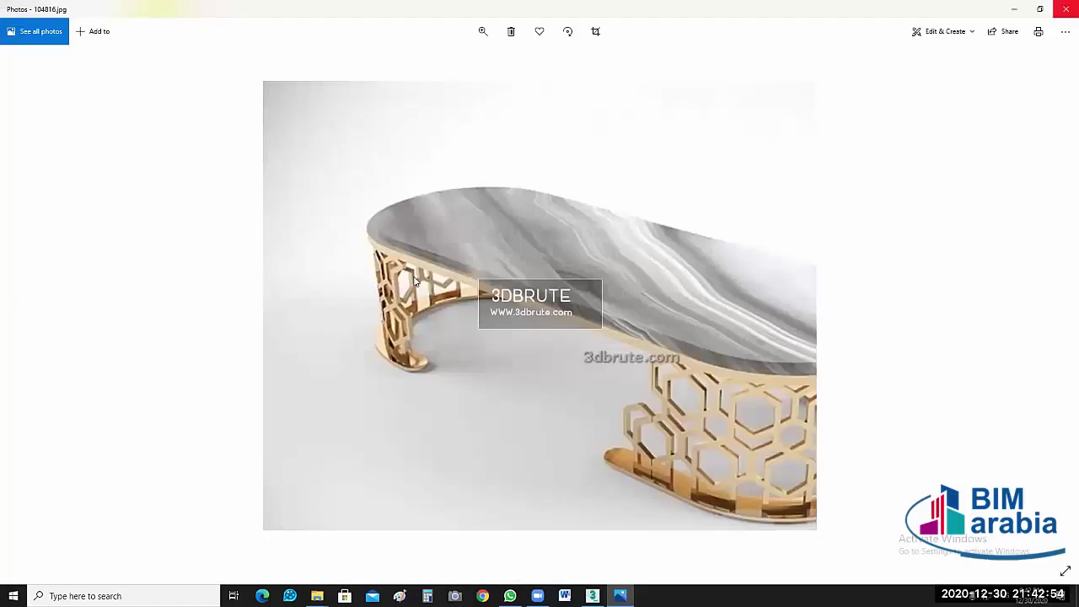
click(1066, 10)
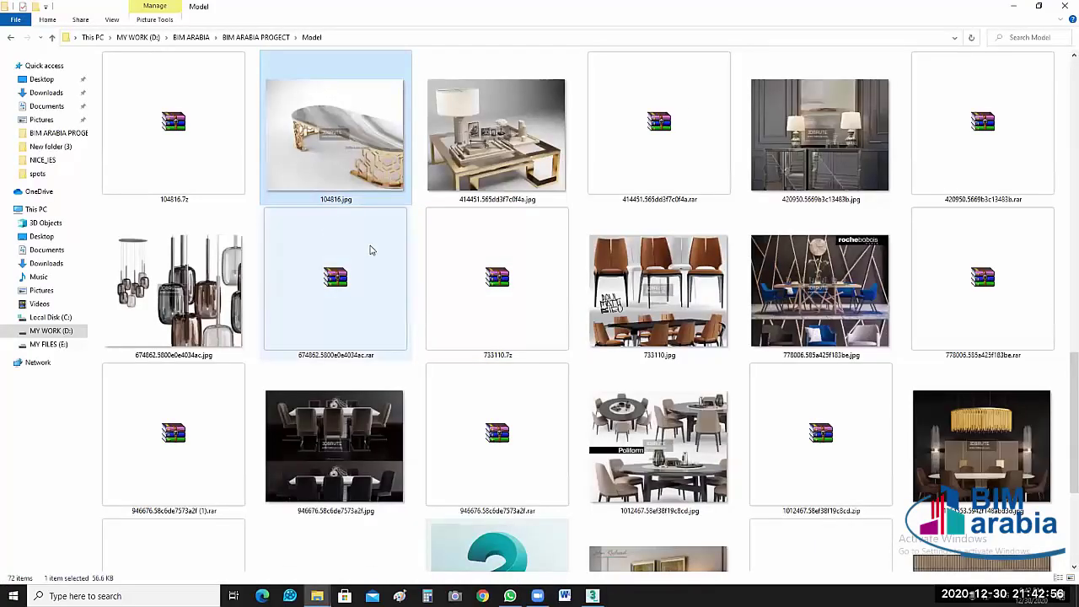
scroll(620, 310, up, 3)
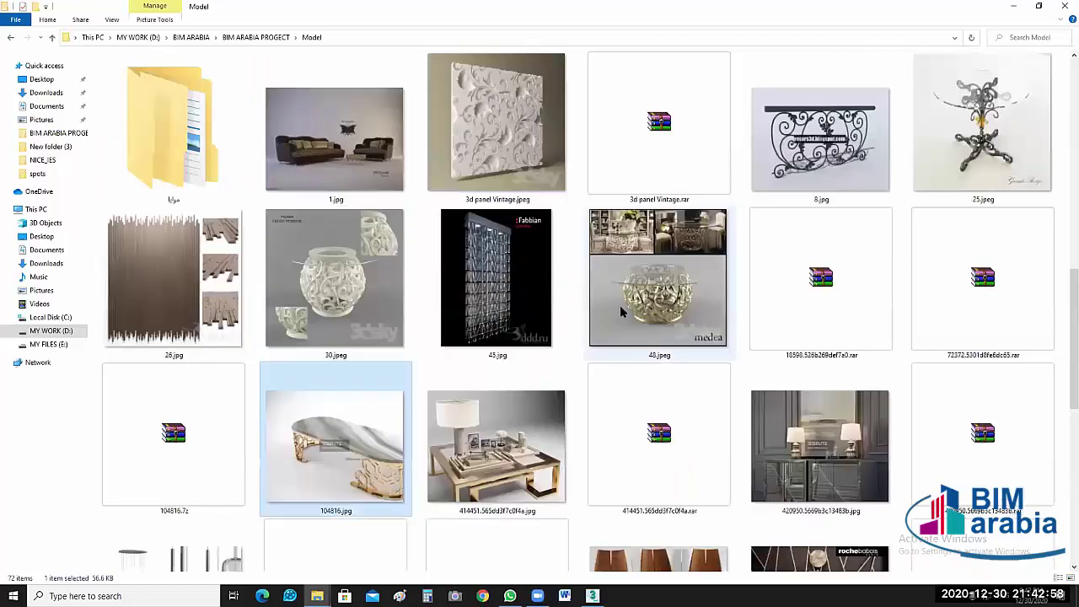
scroll(591, 287, up, 5)
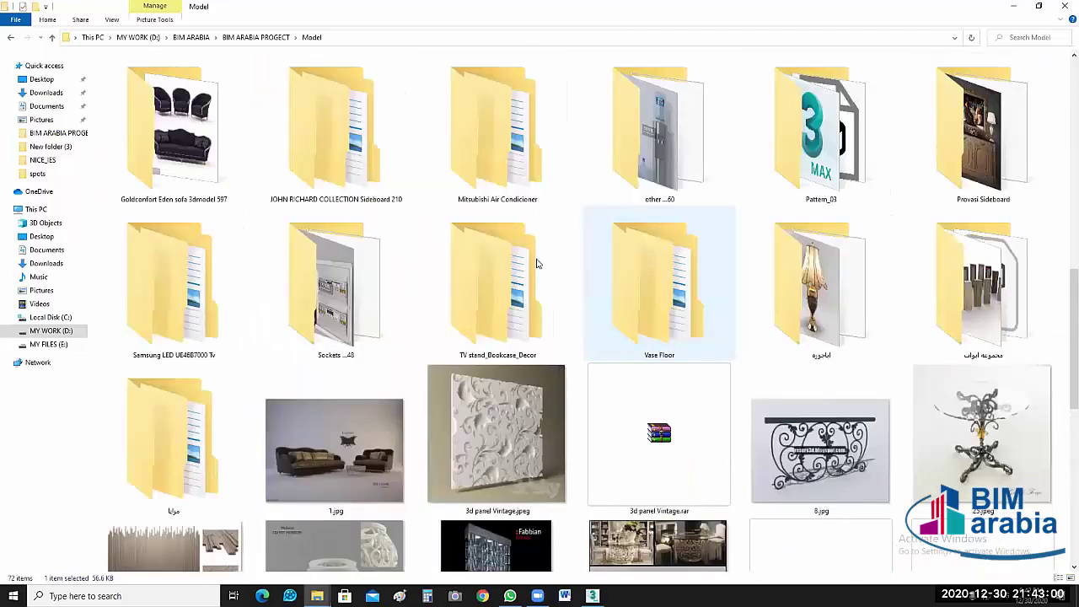
scroll(843, 244, up, 3)
scroll(591, 321, up, 2)
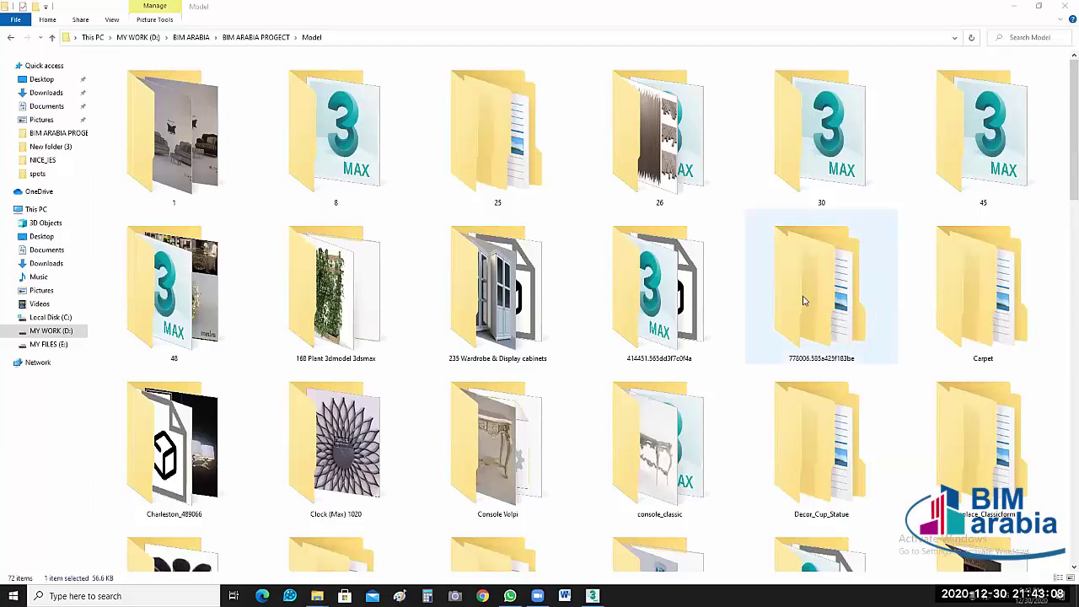
scroll(848, 404, down, 3)
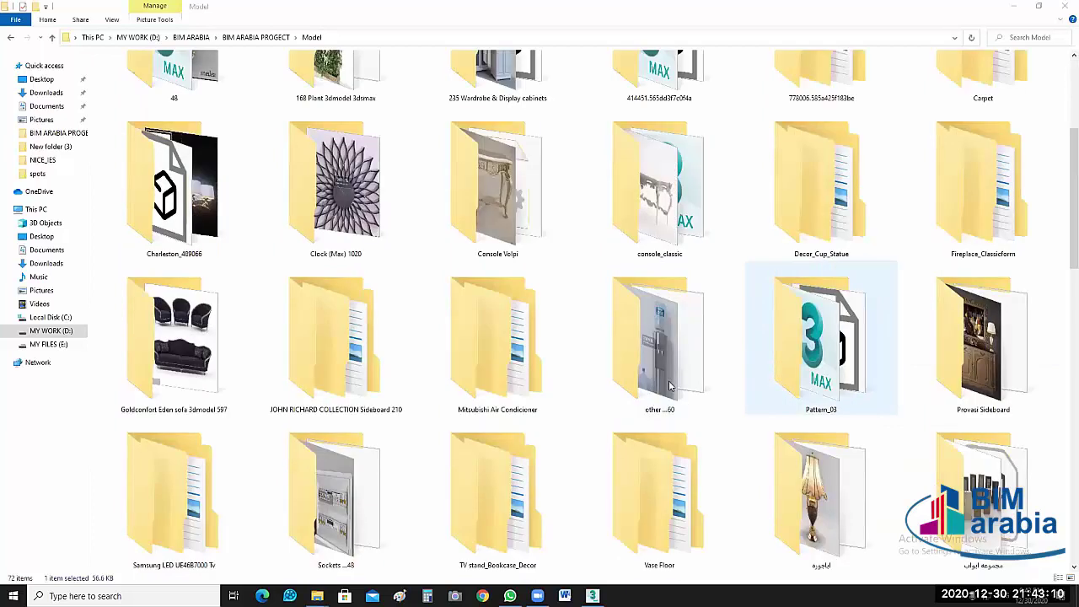
Step: Extract the 104816.7z archive into the Model folder with default settings
scroll(652, 383, down, 7)
click(196, 354)
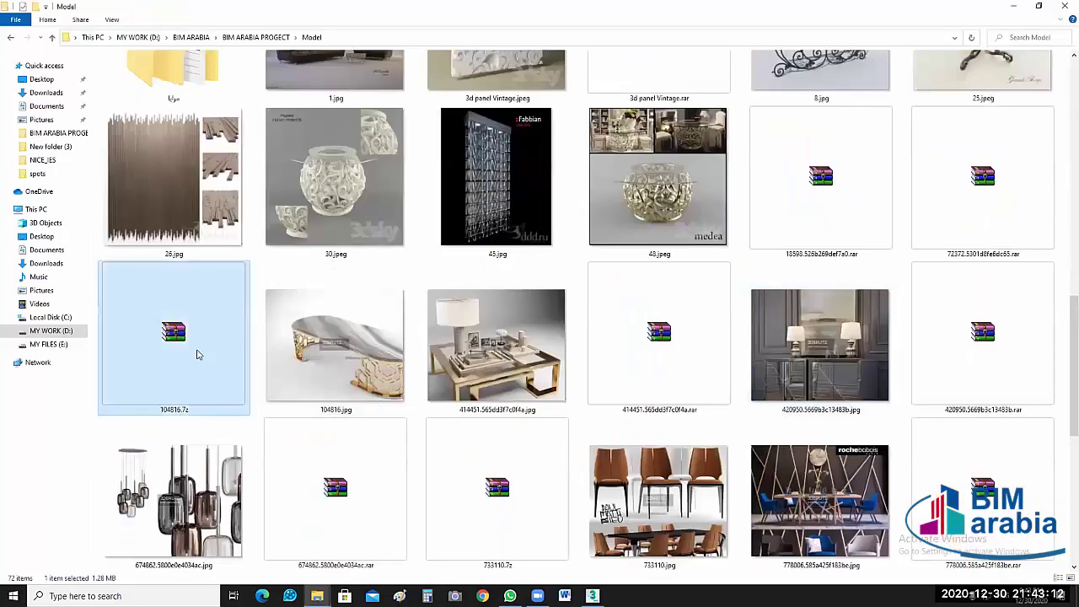
double_click(217, 371)
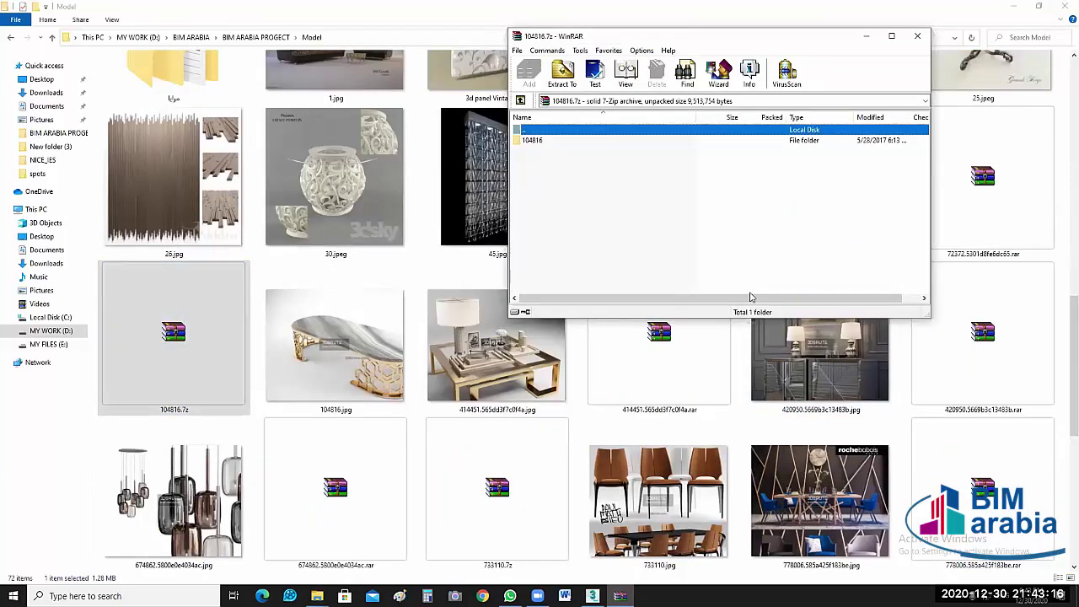
key(alt+e)
key(Return)
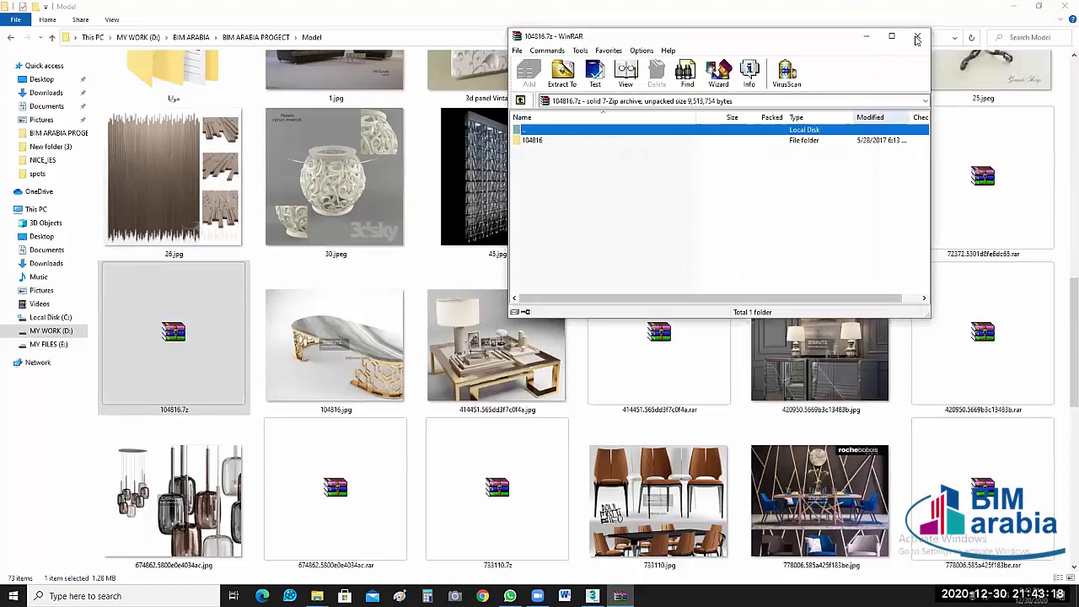
click(916, 37)
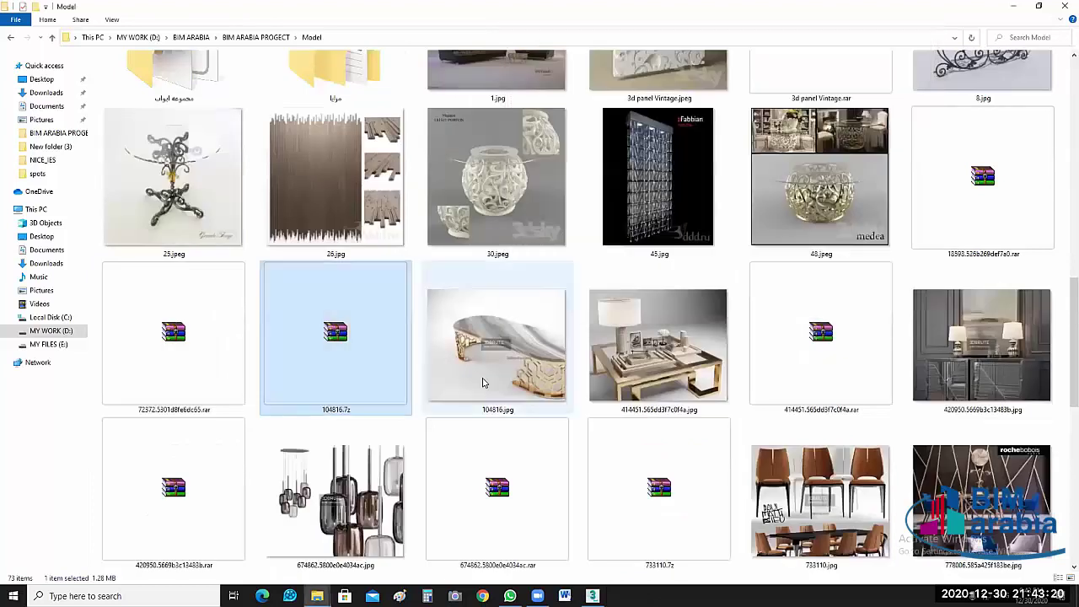
scroll(763, 325, up, 10)
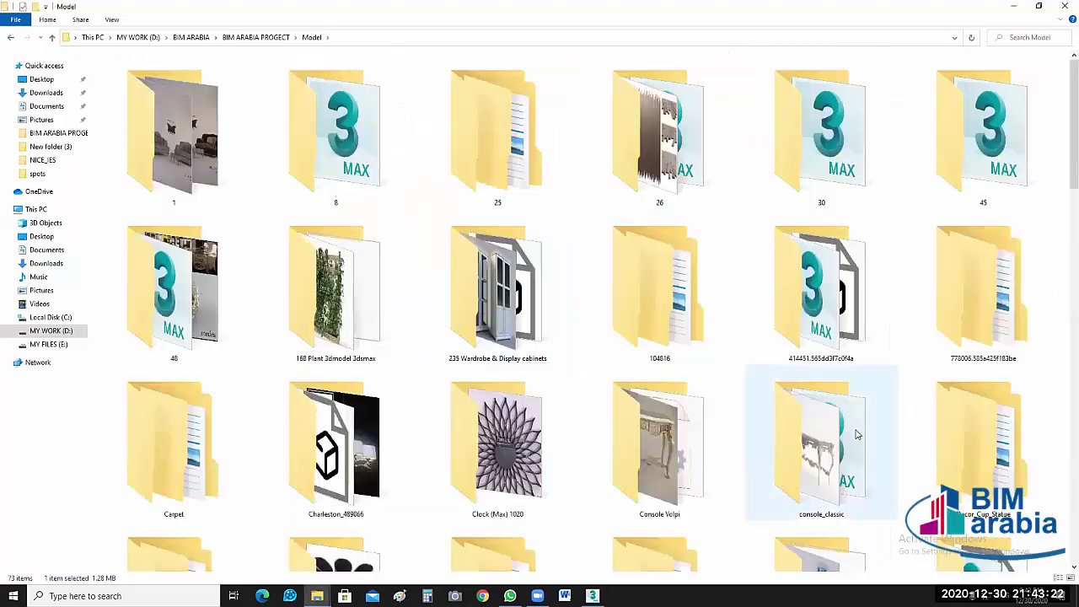
double_click(655, 312)
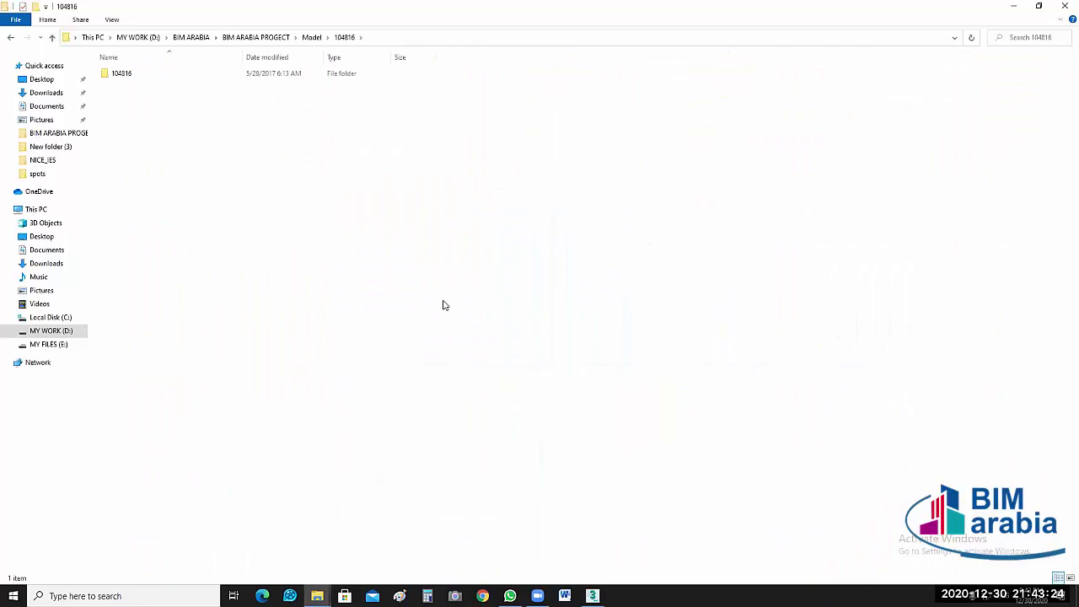
double_click(126, 74)
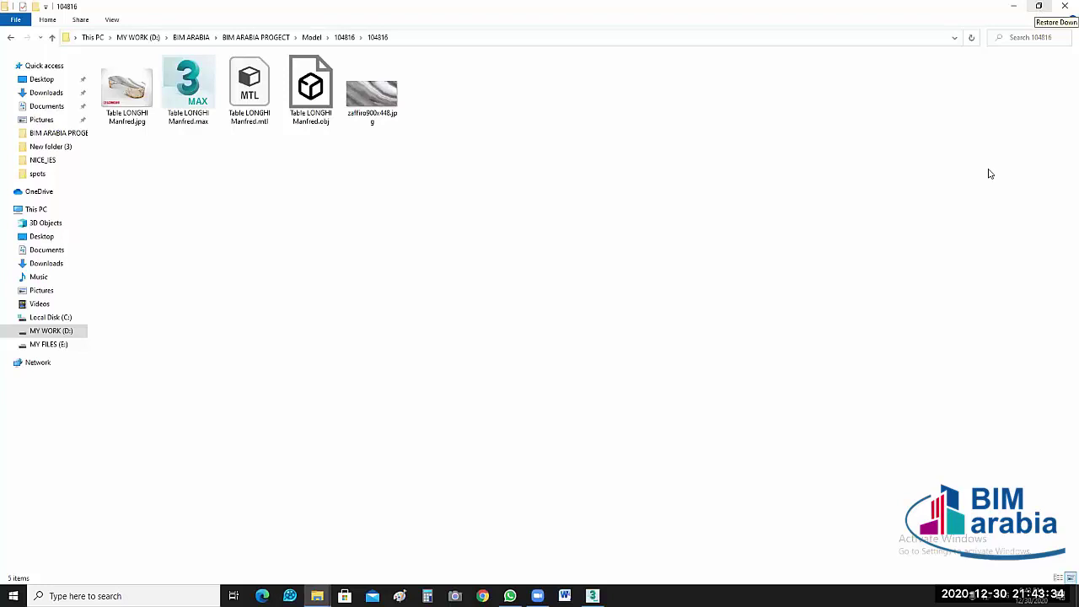
key(super+Down)
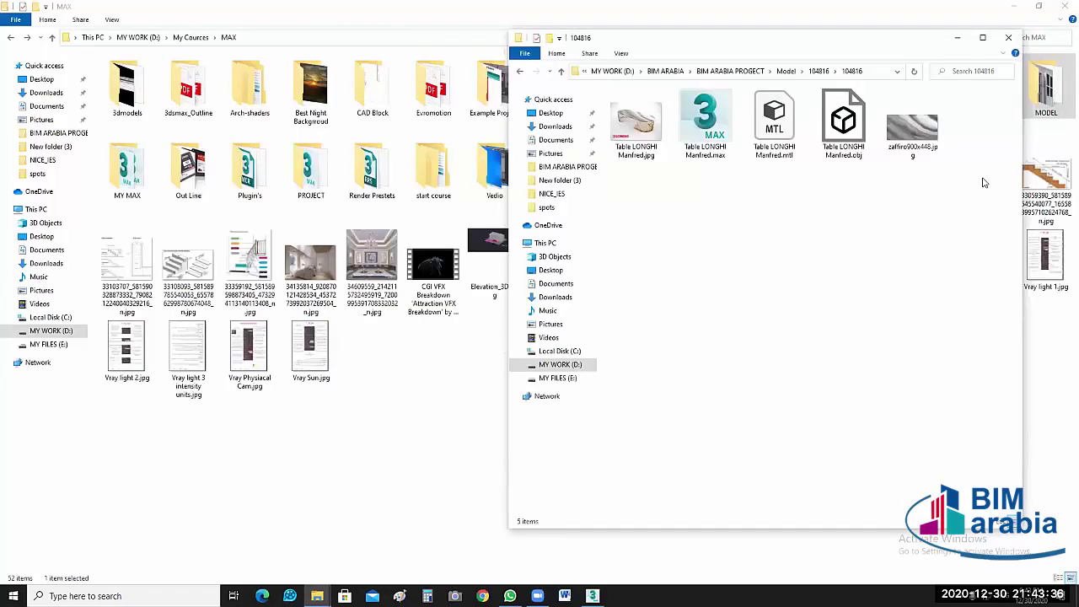
Step: Close the 104816 folder window and hide the MAX folder and render windows
click(1009, 37)
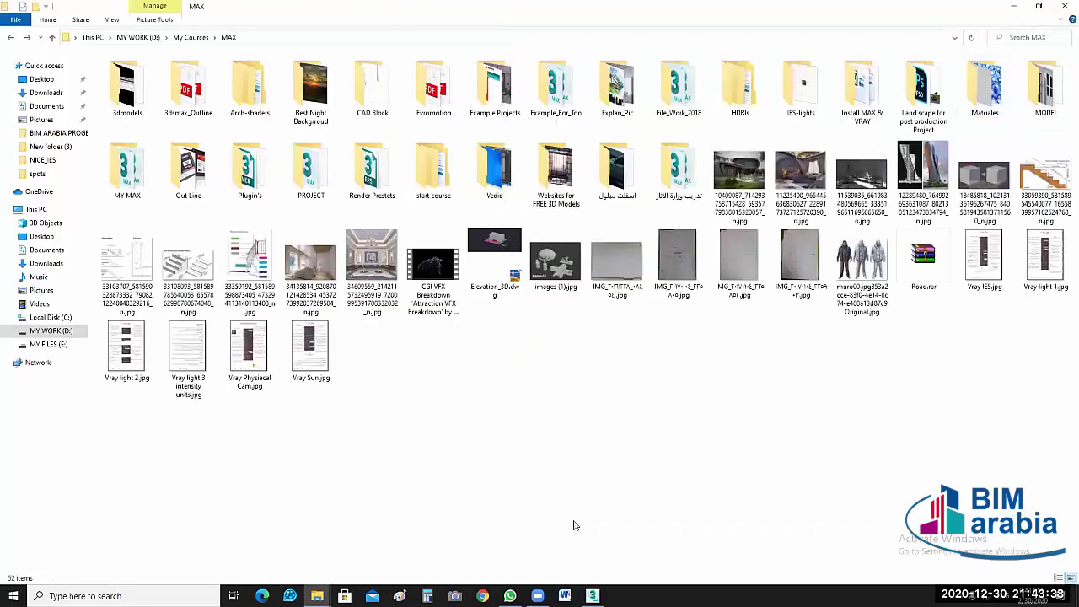
click(1014, 6)
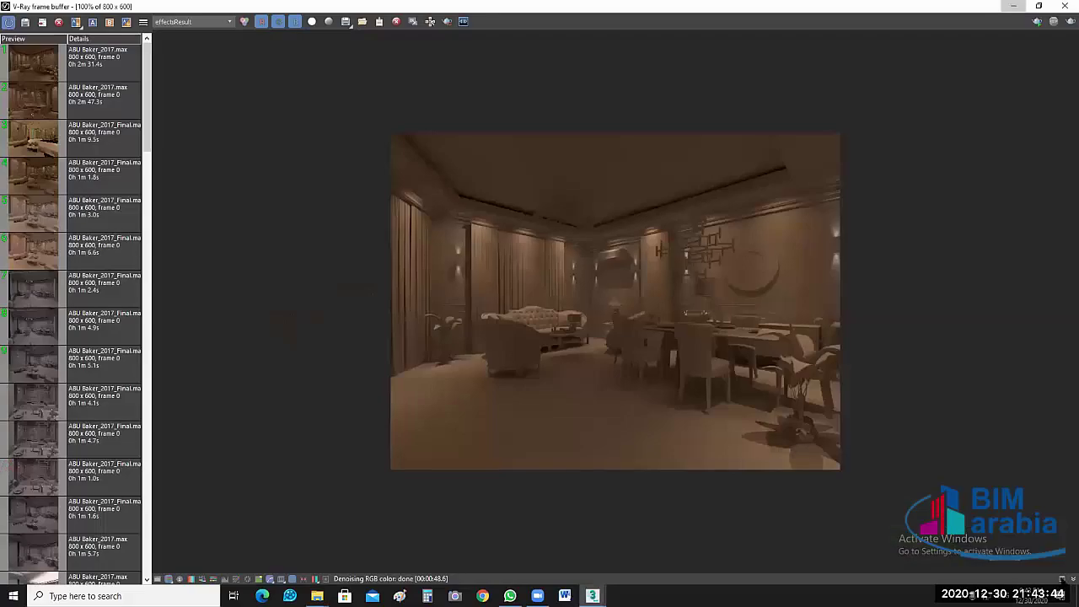
click(1013, 6)
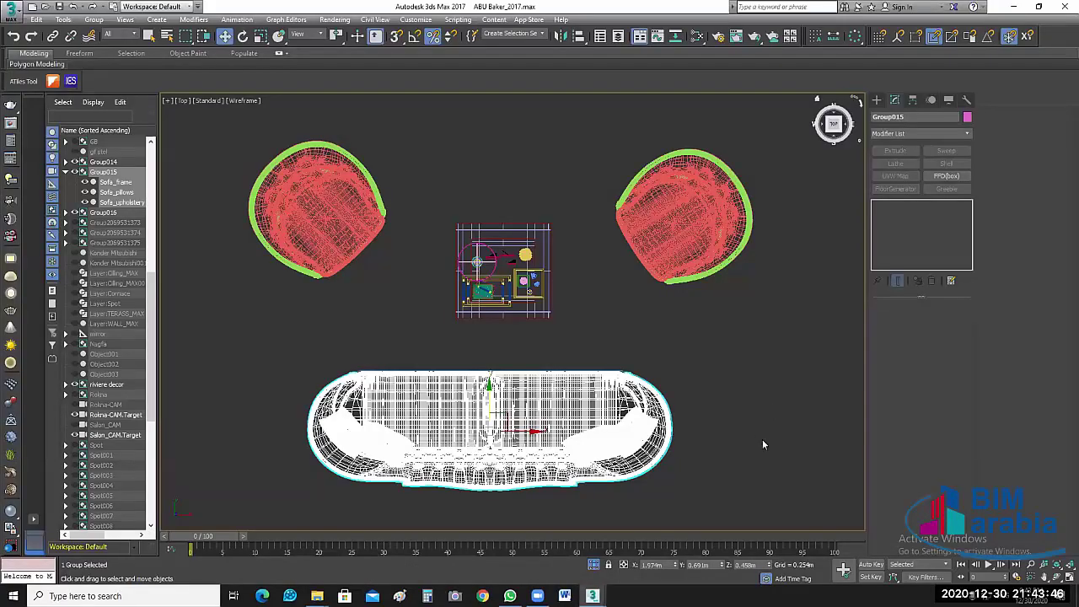
Step: Replace the Salon camera with a maximized top-down Perspective view, then reveal the desktop
key(alt+w)
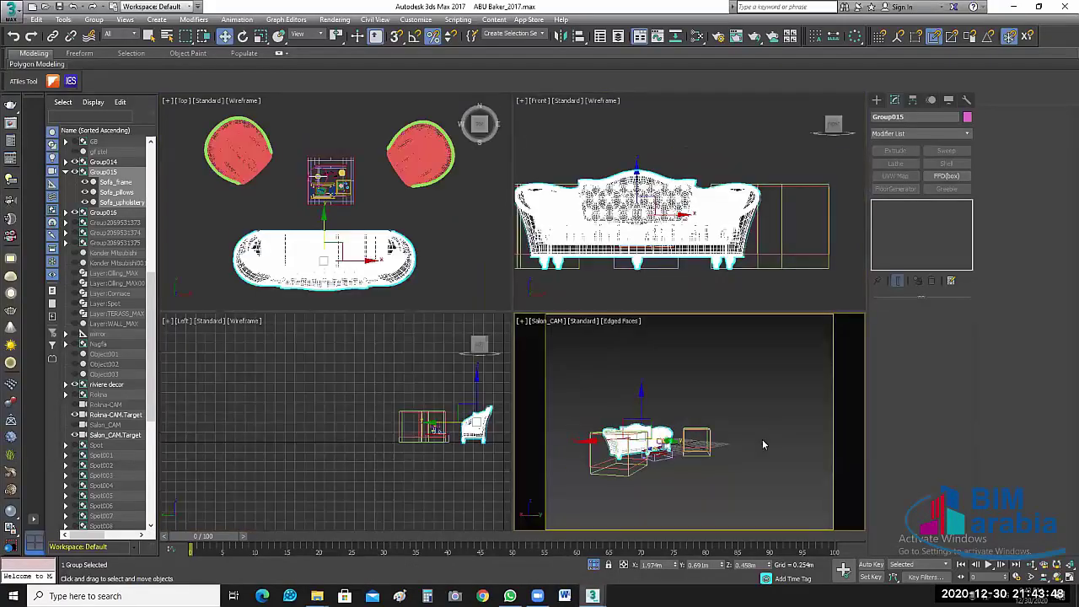
key(p)
scroll(712, 459, down, 3)
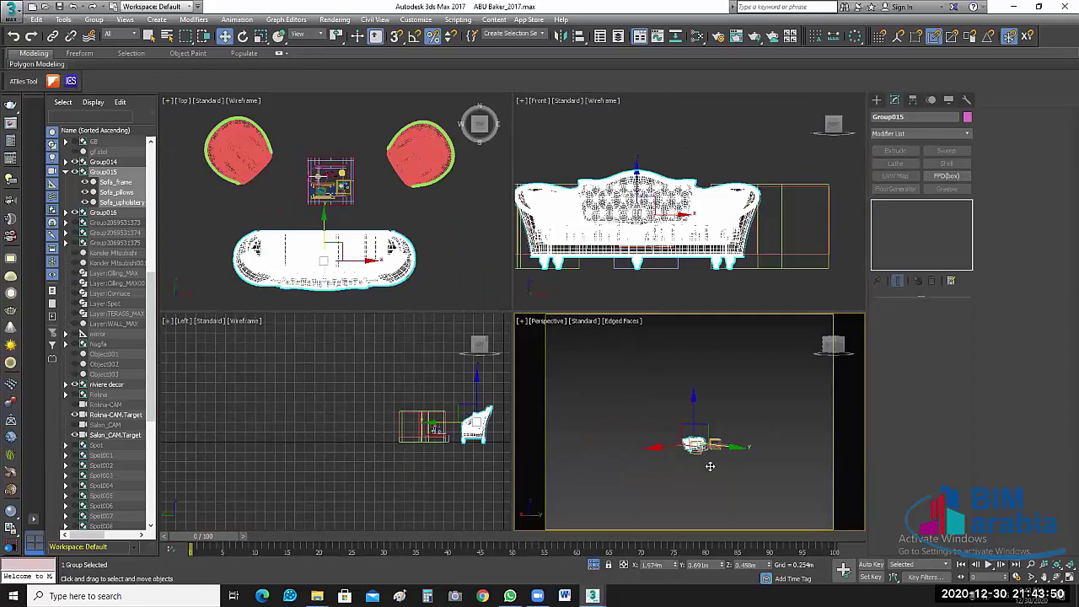
alt+middle_drag(719, 494, 768, 489)
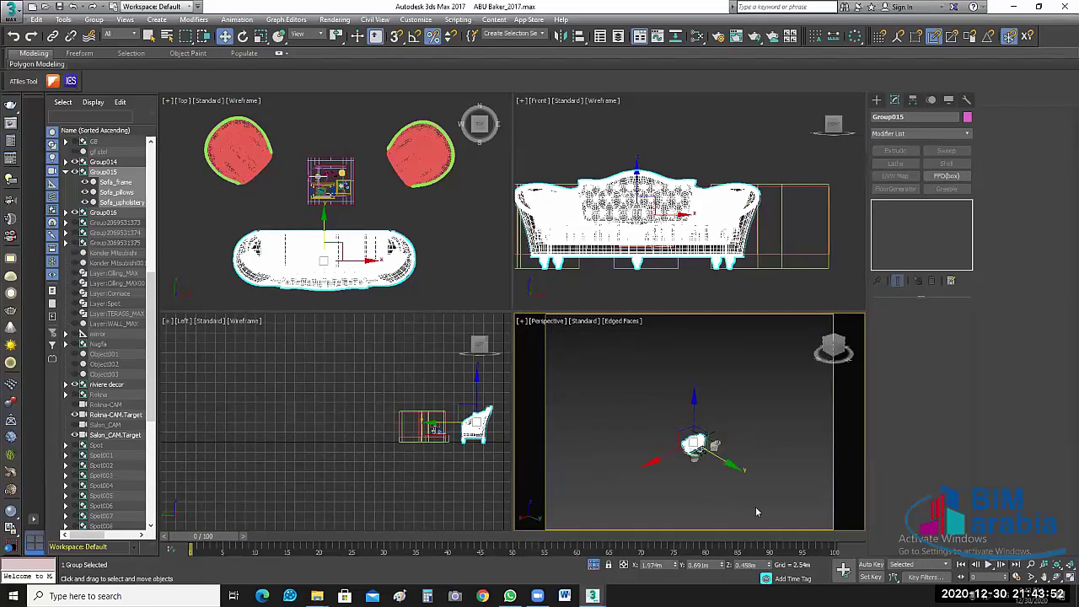
key(alt+w)
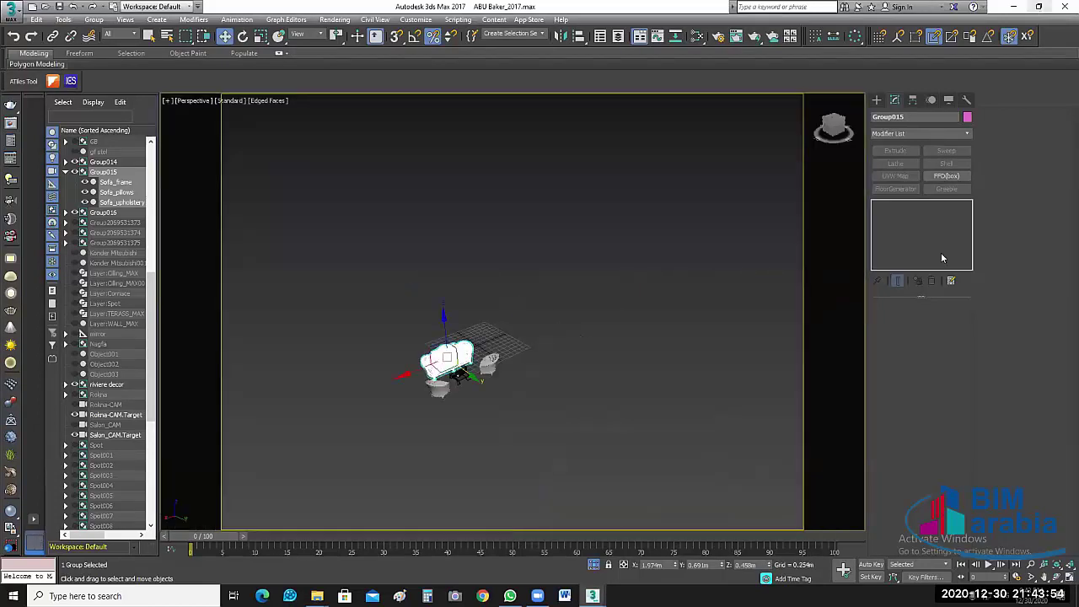
key(super+d)
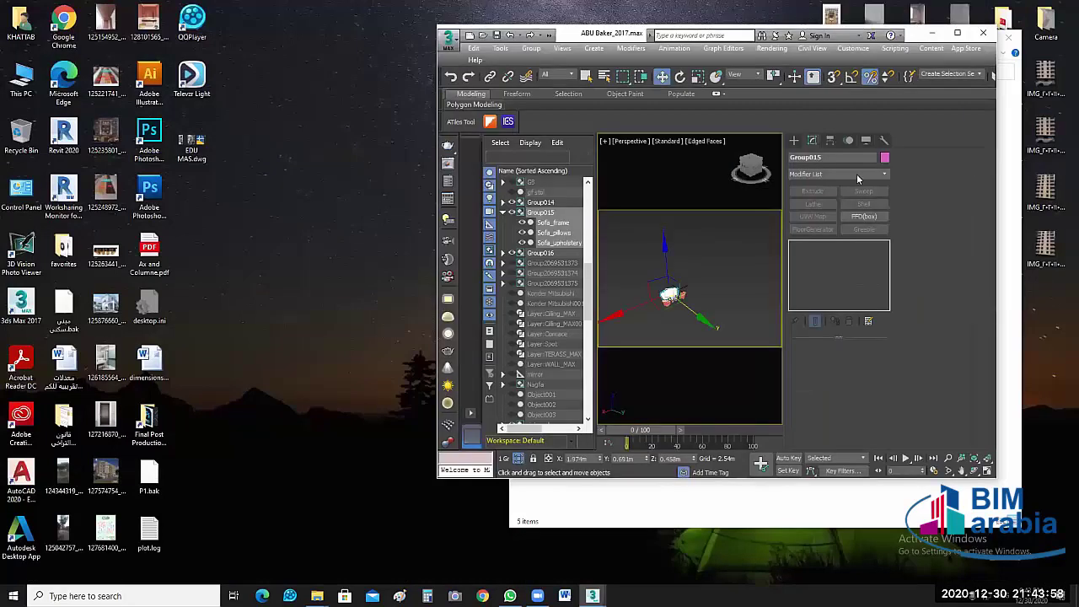
Step: Import Table LONGHI Manfred.obj into the perspective view and restore 3ds Max to full screen
drag(852, 34, 501, 38)
drag(843, 124, 455, 340)
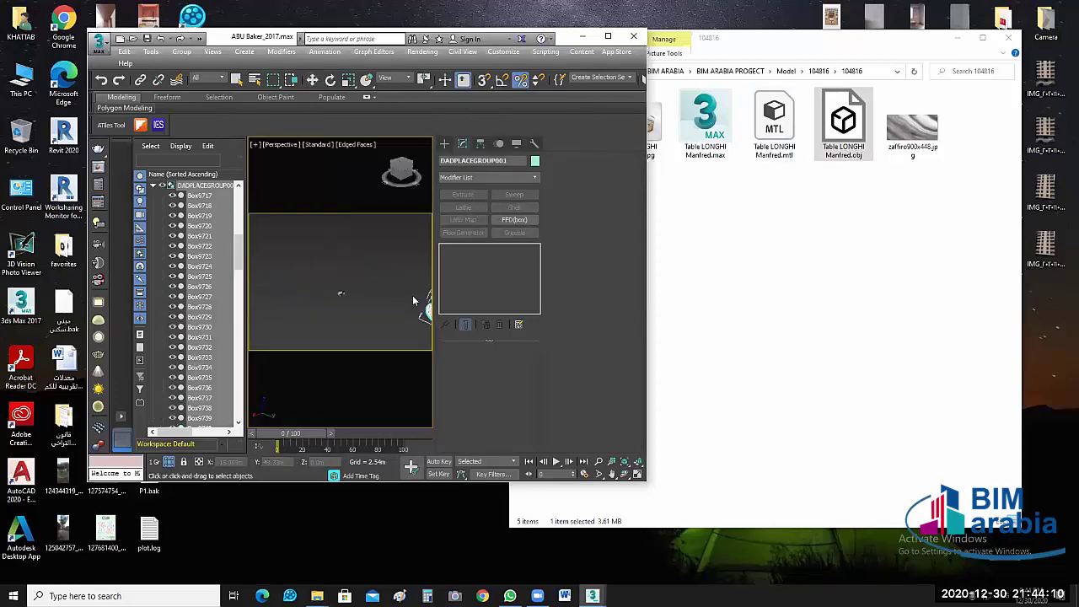
drag(413, 300, 395, 280)
key(w)
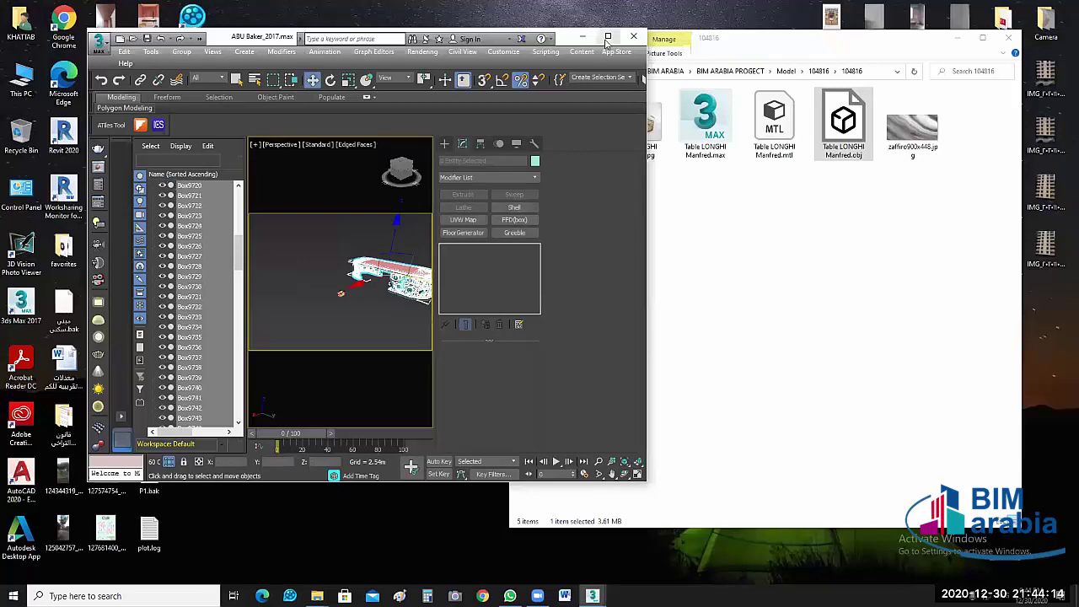
double_click(219, 38)
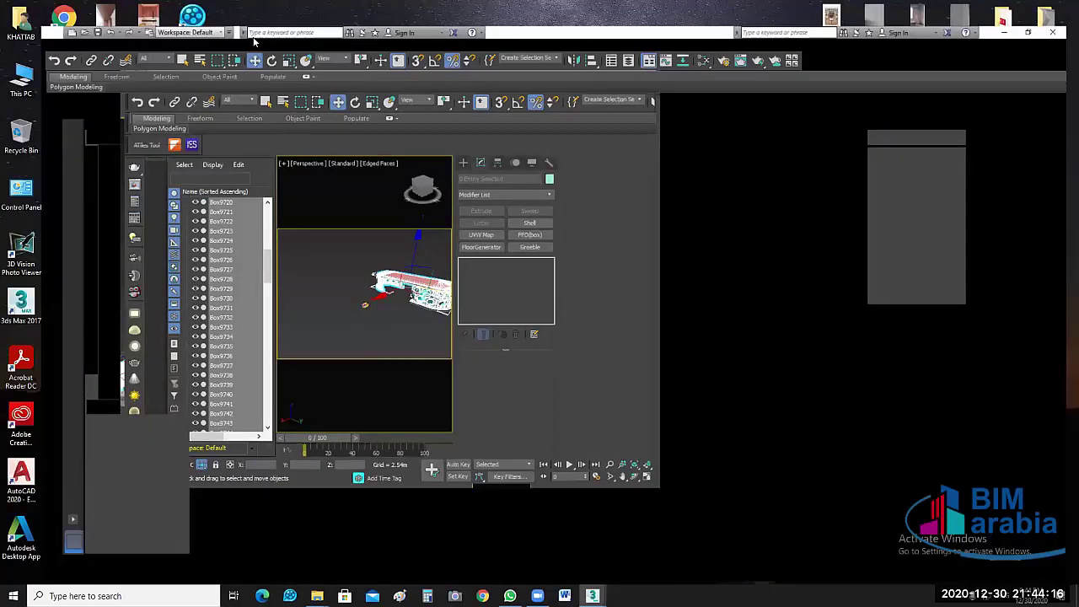
Step: Scale the imported table down, undoing the last extra reduction
key(r)
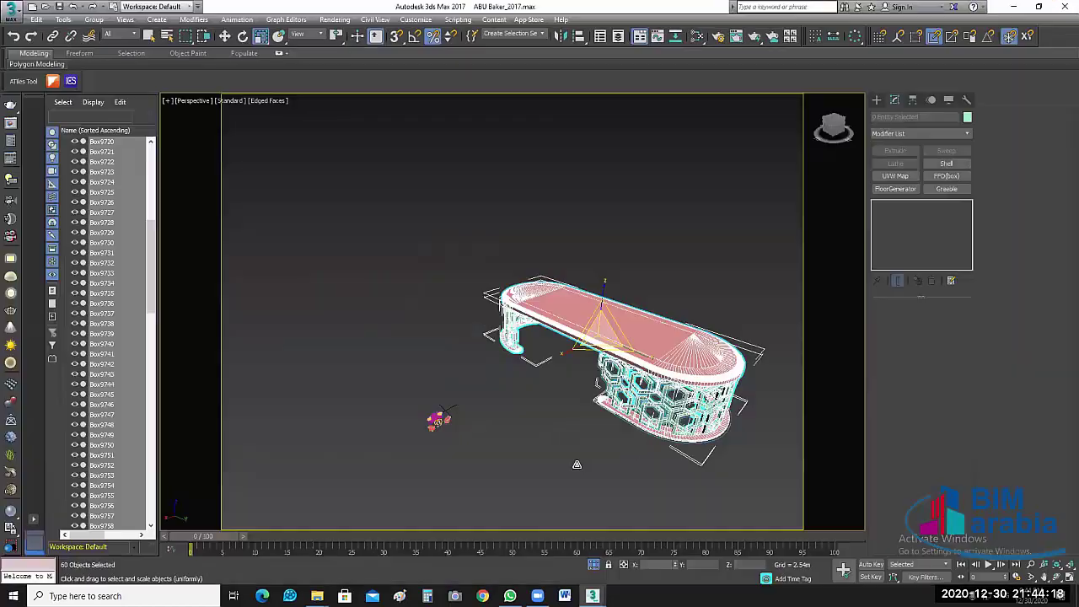
drag(577, 465, 486, 242)
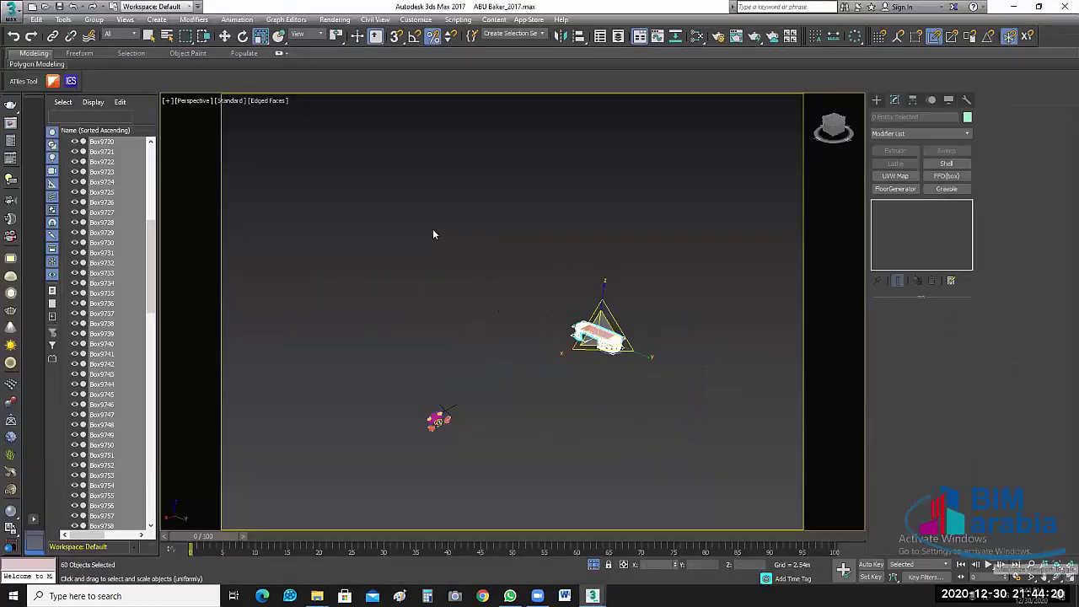
key(alt+w)
scroll(364, 244, down, 5)
scroll(364, 244, down, 3)
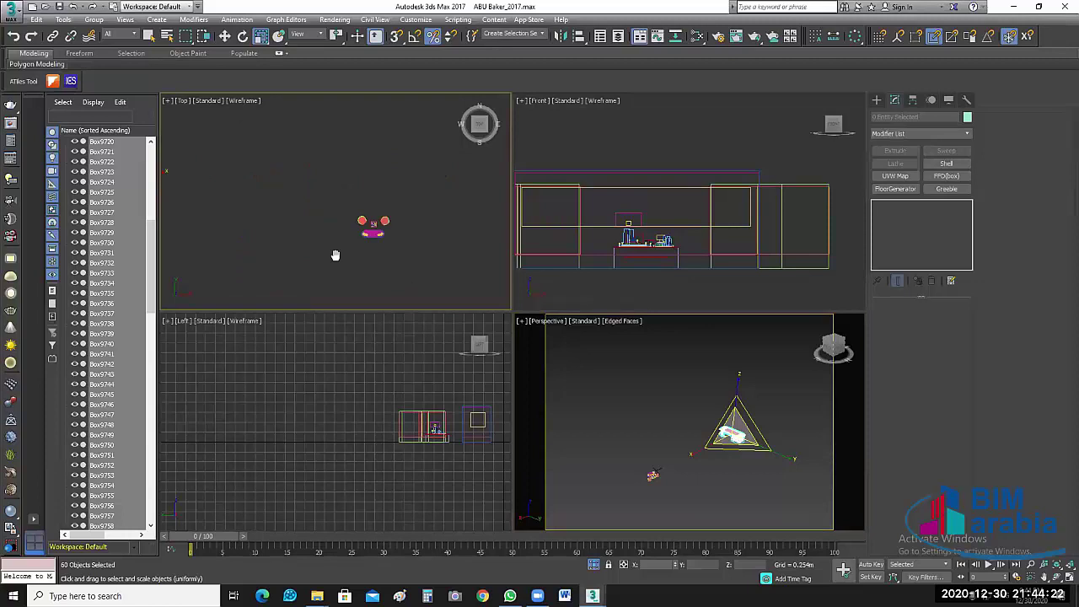
middle_drag(430, 240, 518, 225)
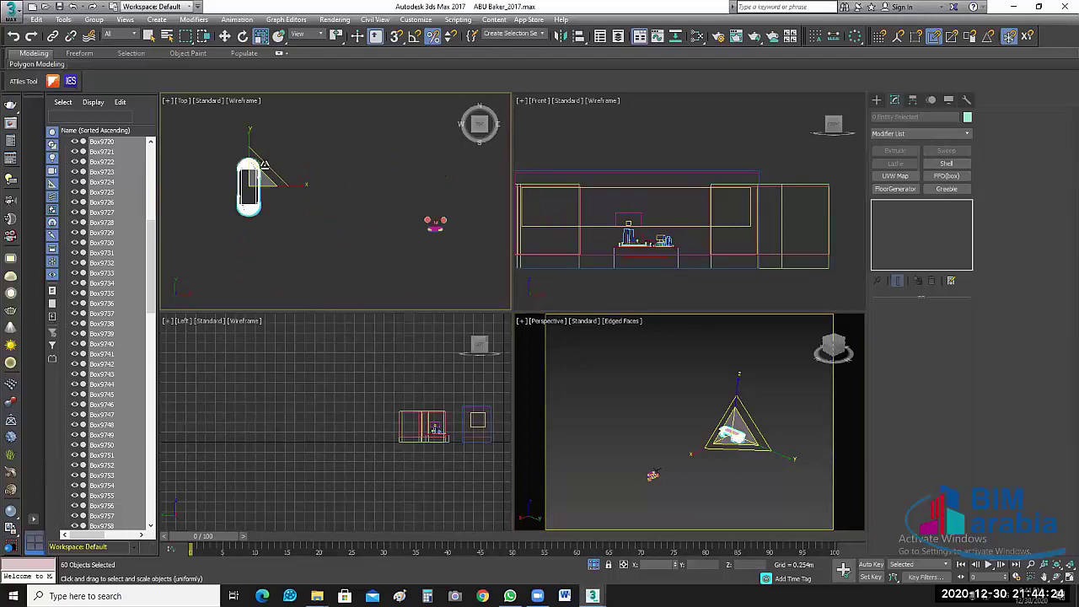
drag(264, 165, 356, 253)
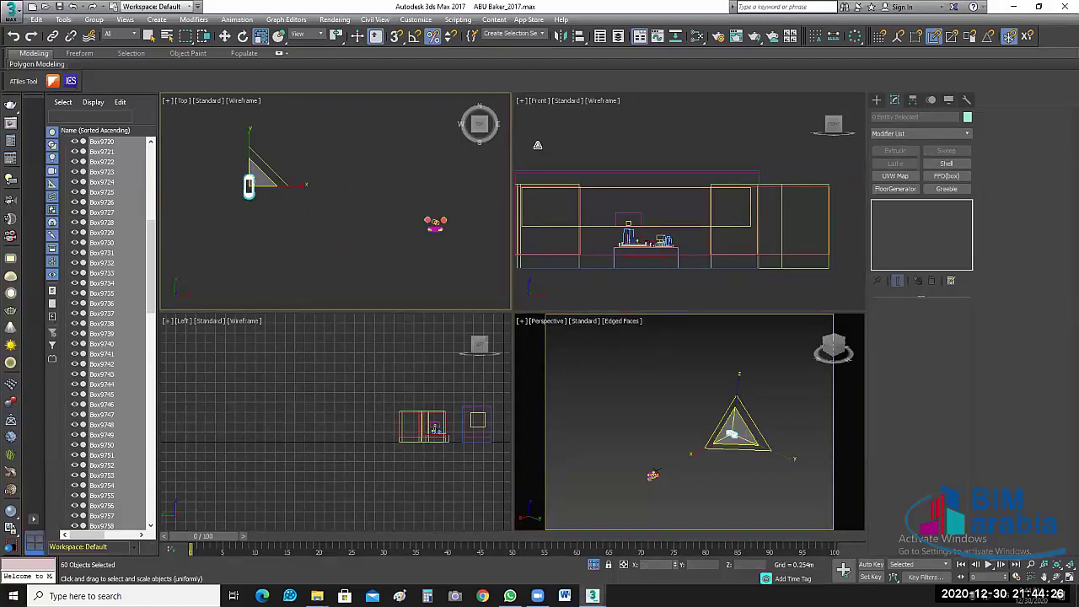
drag(255, 177, 276, 214)
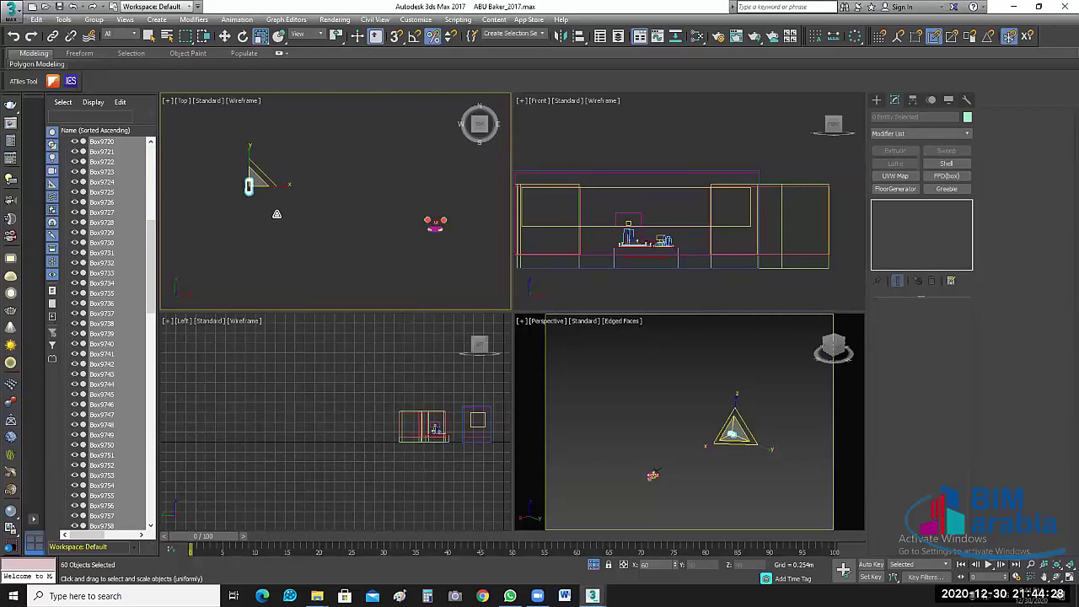
key(ctrl+z)
Step: Move the table toward the armchairs and rotate it 270 degrees
key(w)
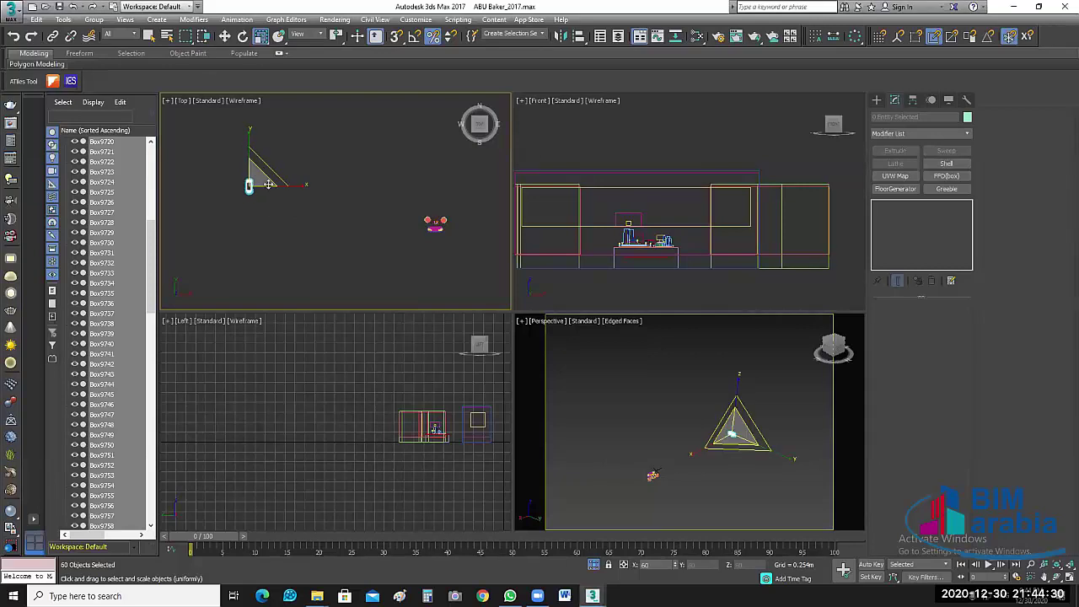
drag(269, 184, 452, 210)
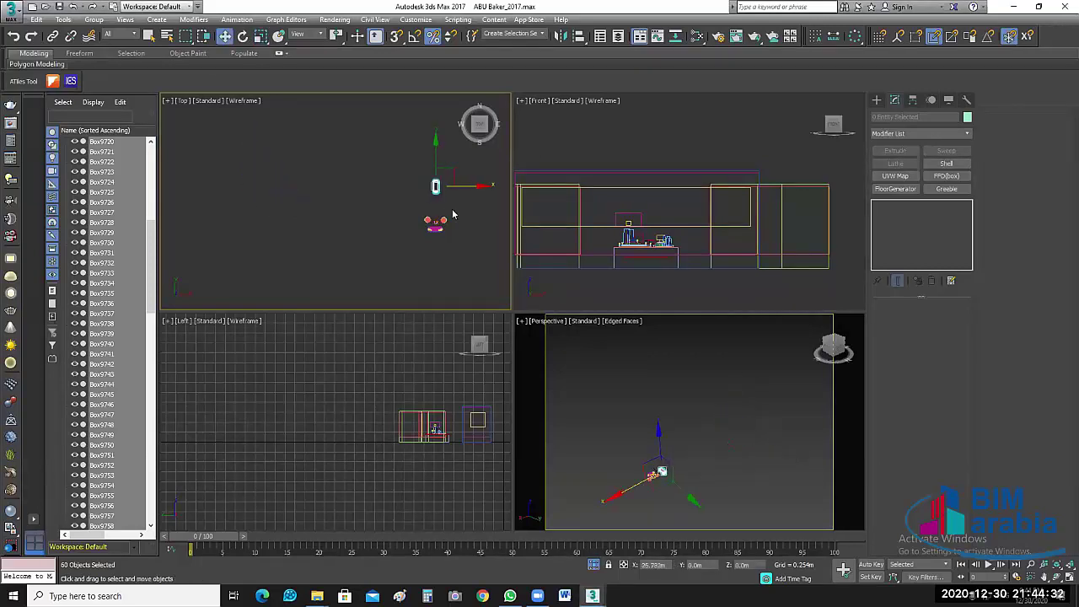
scroll(453, 210, up, 3)
drag(405, 193, 406, 258)
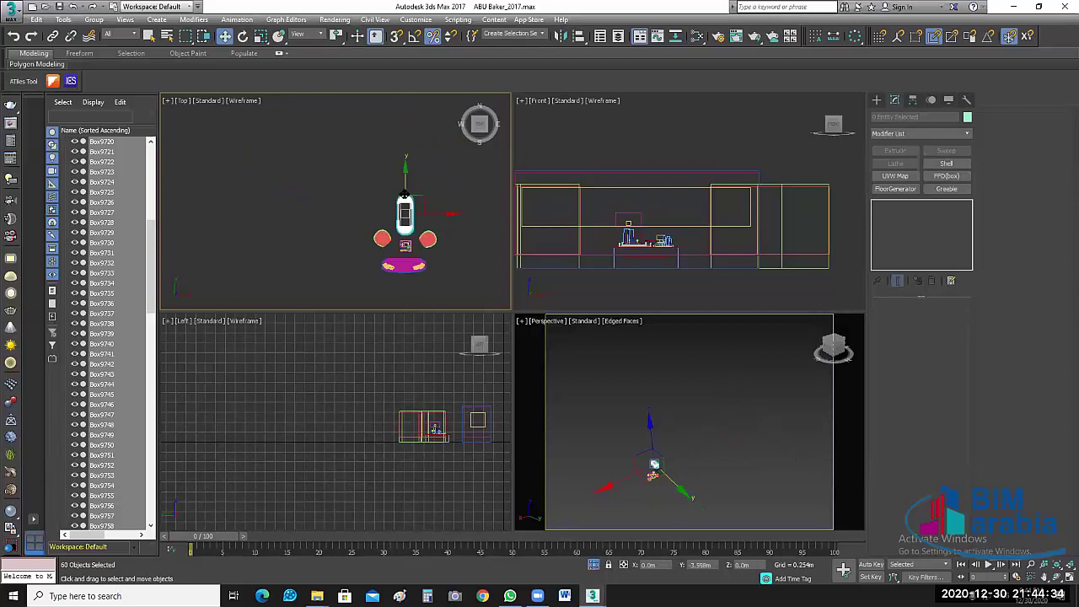
scroll(486, 247, up, 2)
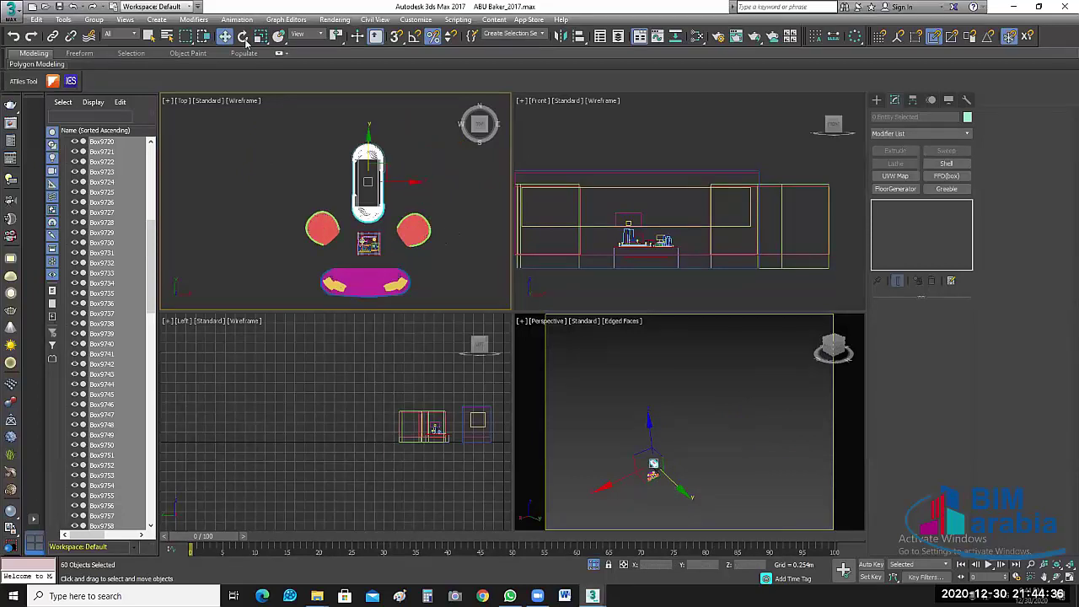
click(244, 38)
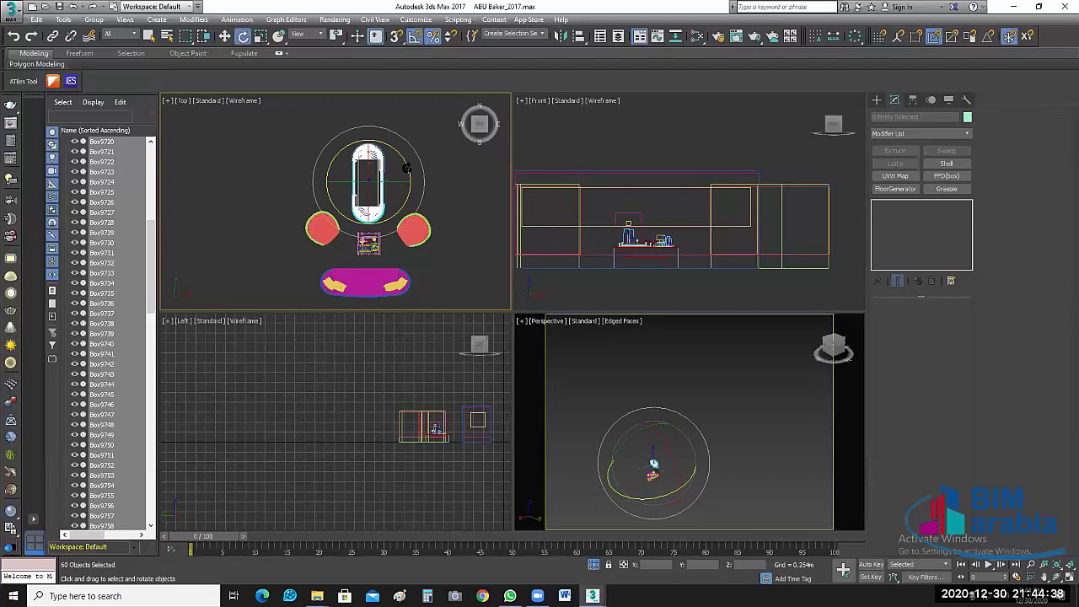
drag(404, 171, 388, 151)
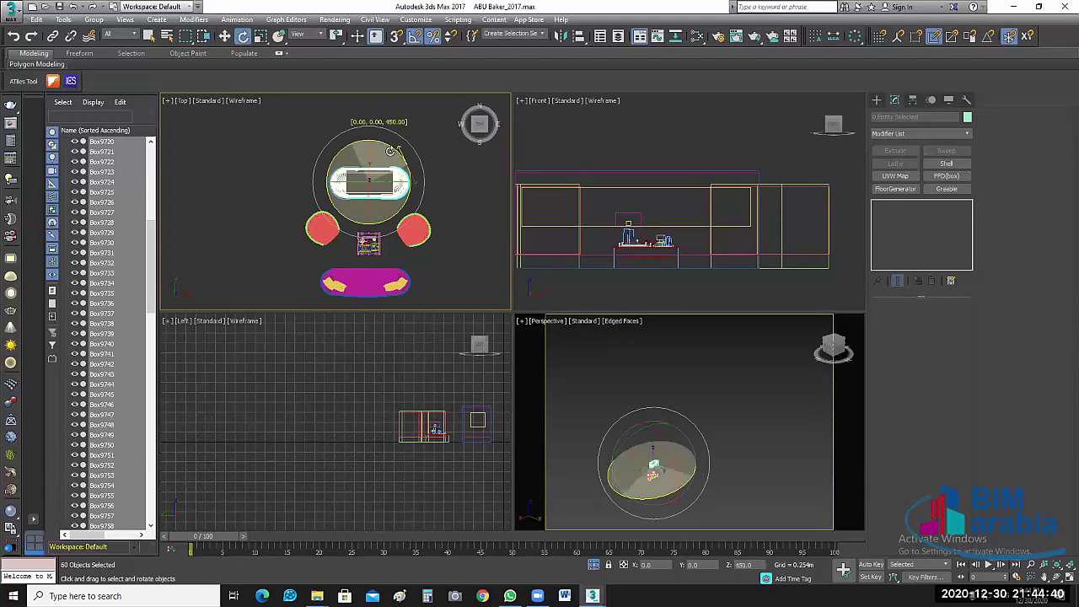
Step: Move the table down in Top view to sit centred between the two armchairs
click(260, 36)
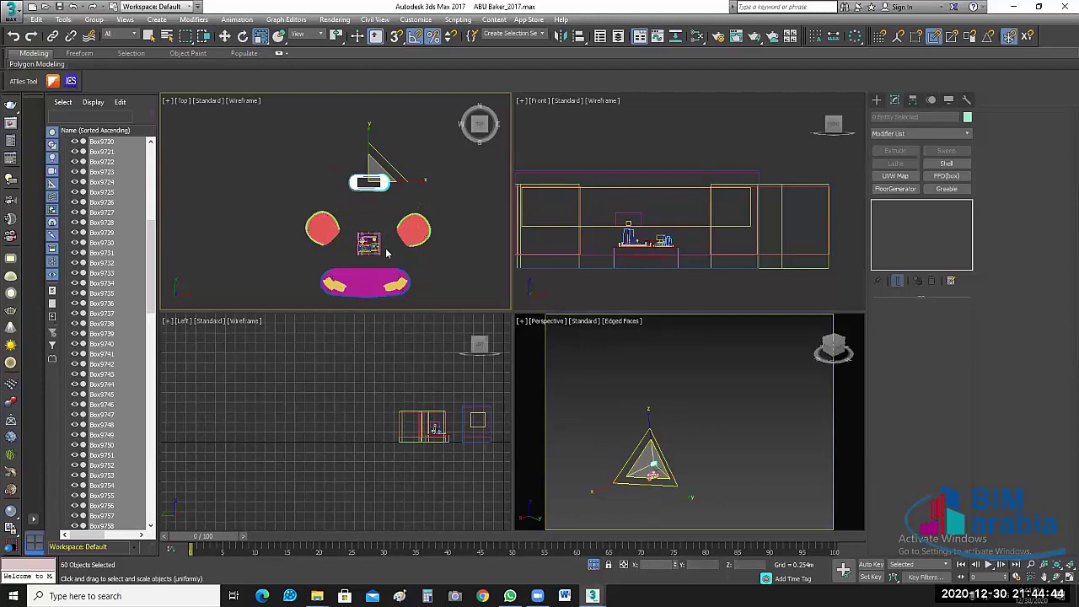
scroll(393, 245, up, 5)
scroll(401, 160, down, 2)
click(224, 36)
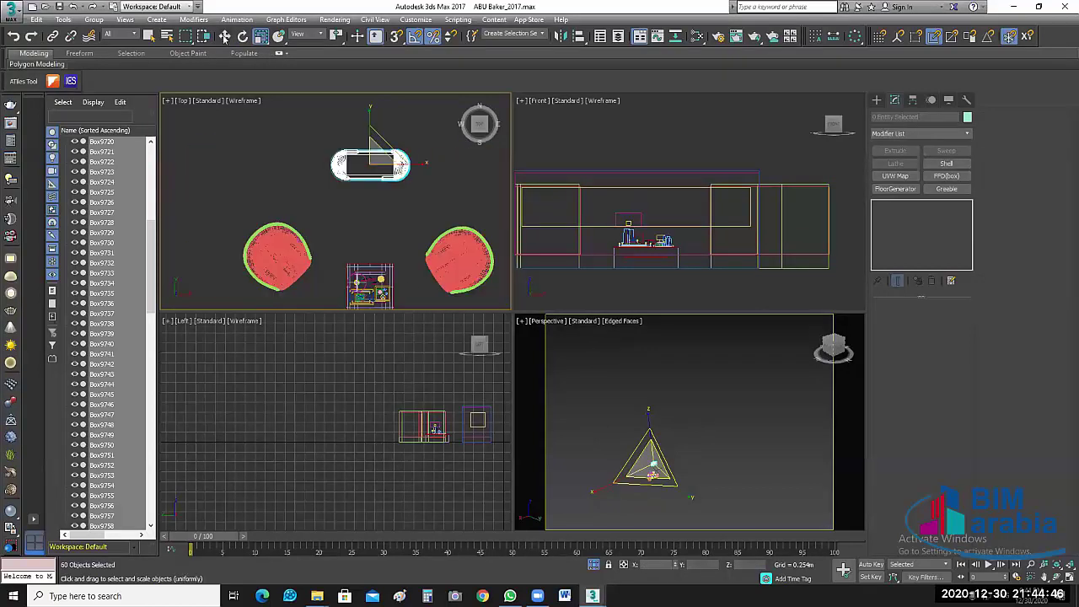
drag(369, 164, 369, 289)
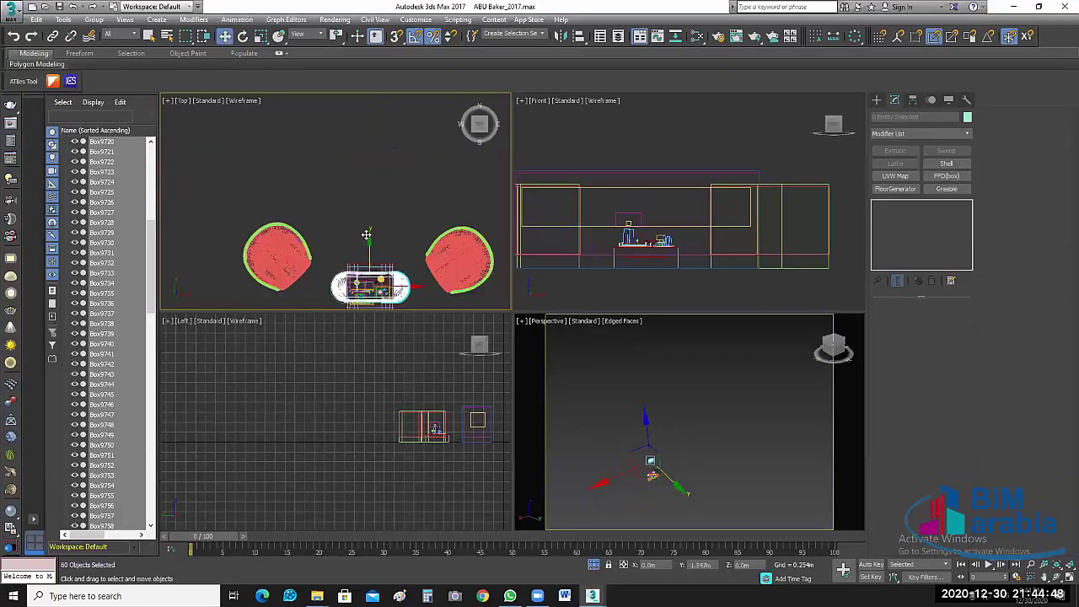
scroll(398, 170, up, 1)
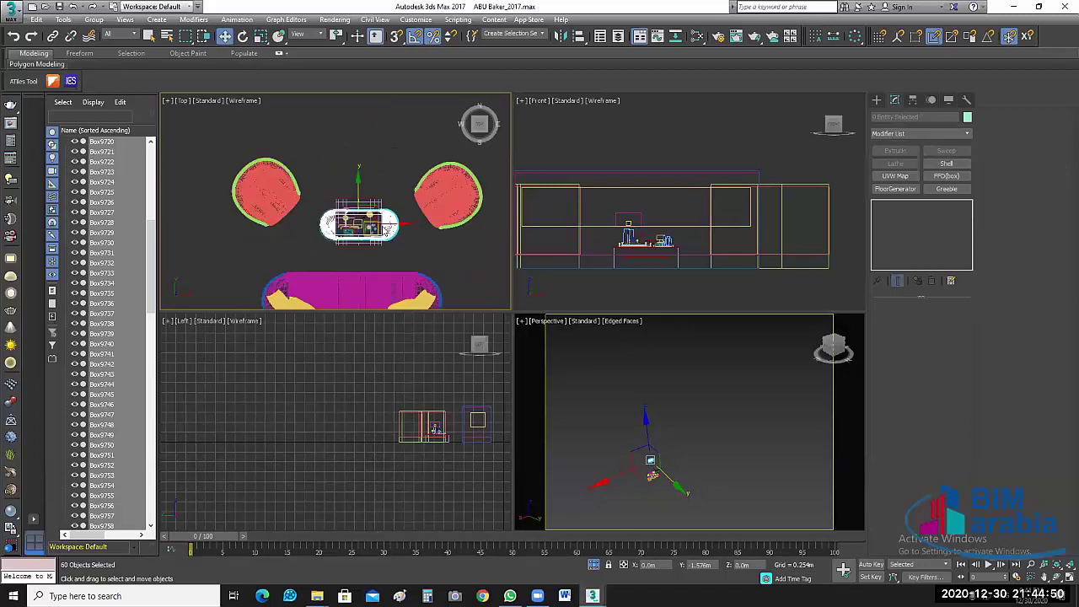
scroll(415, 232, up, 2)
middle_drag(415, 232, 433, 247)
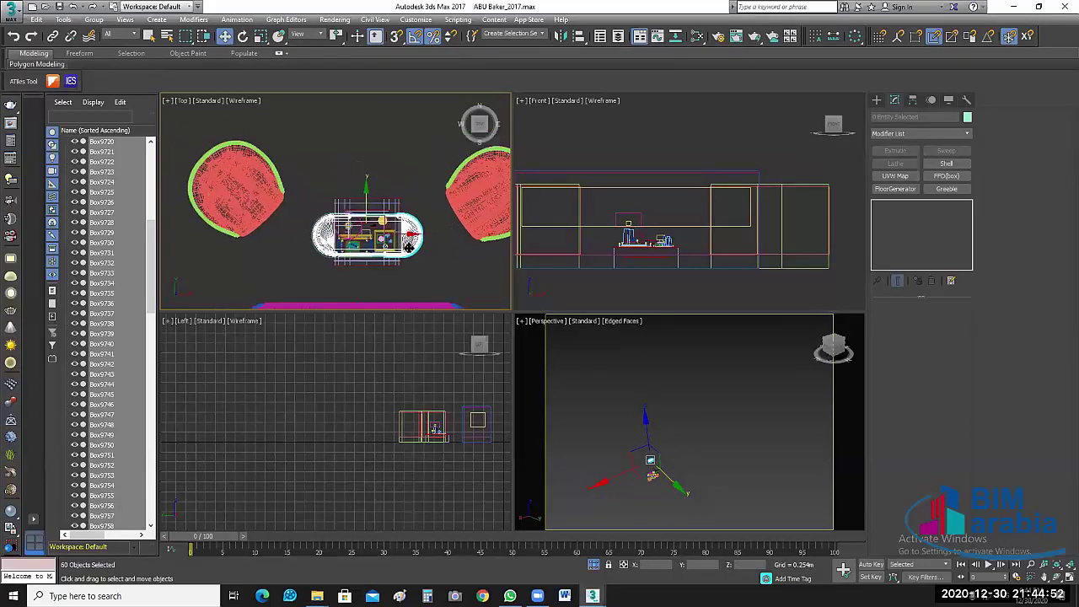
click(368, 241)
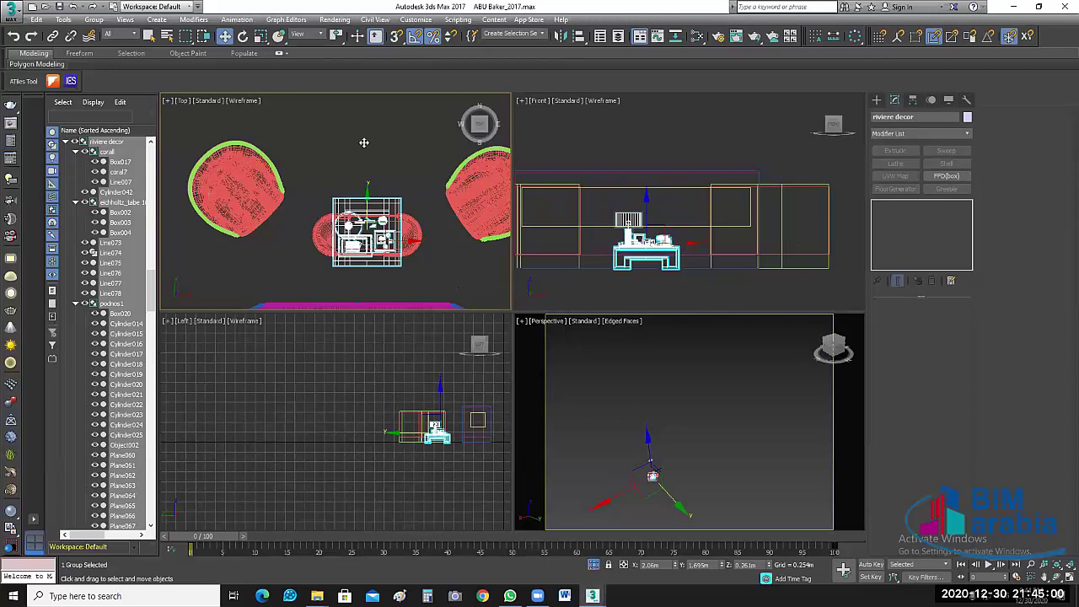
Step: Nudge the riviere decor group up and raise the table piece Line2149
drag(363, 142, 364, 145)
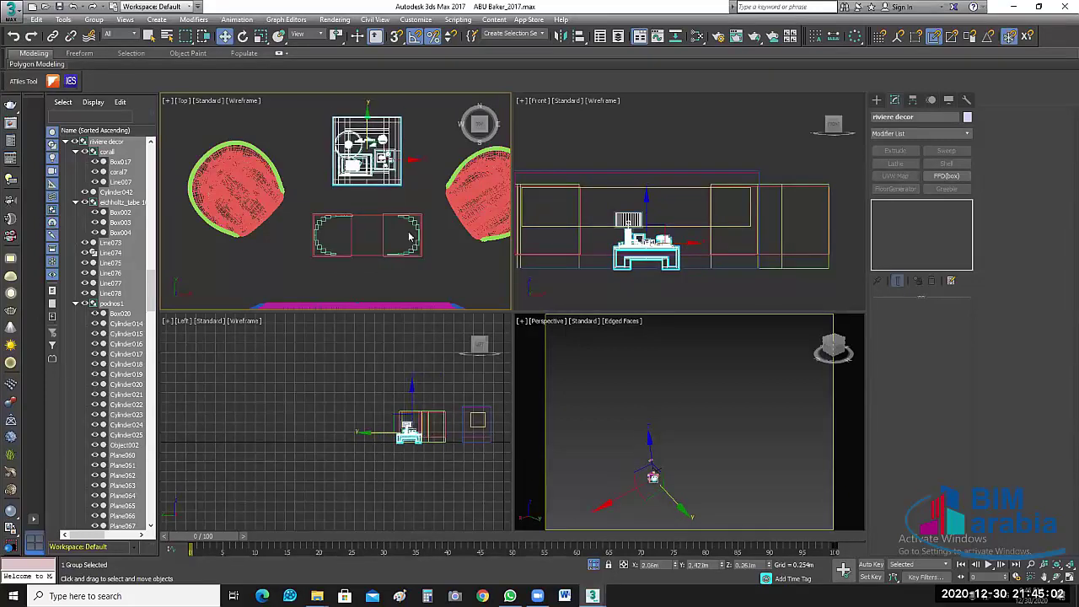
scroll(410, 237, up, 3)
scroll(410, 237, down, 1)
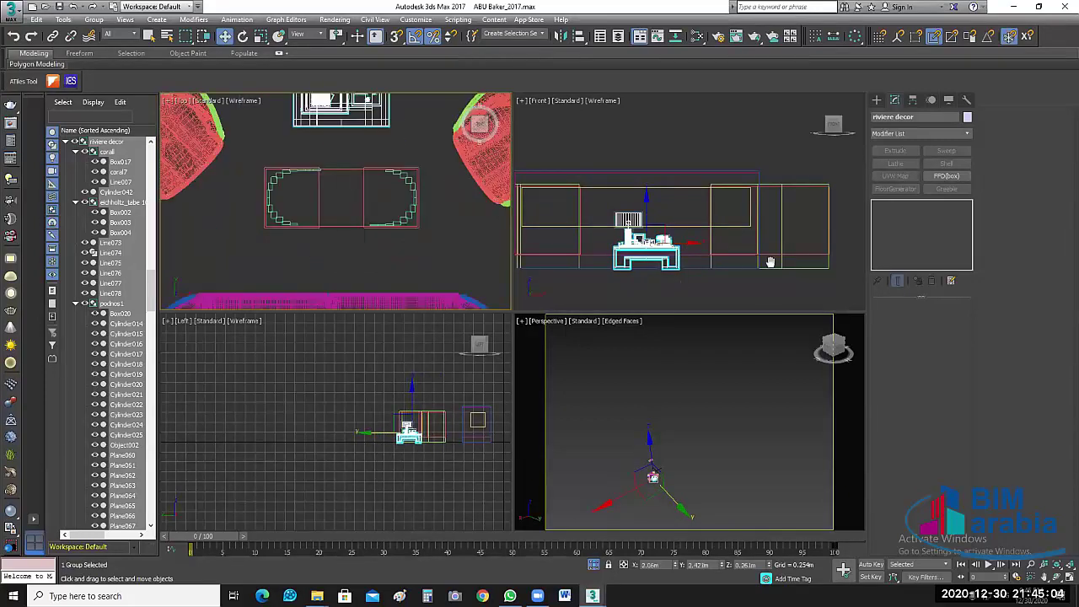
mouse_move(770, 262)
middle_down()
mouse_move(695, 281)
mouse_move(803, 280)
middle_up()
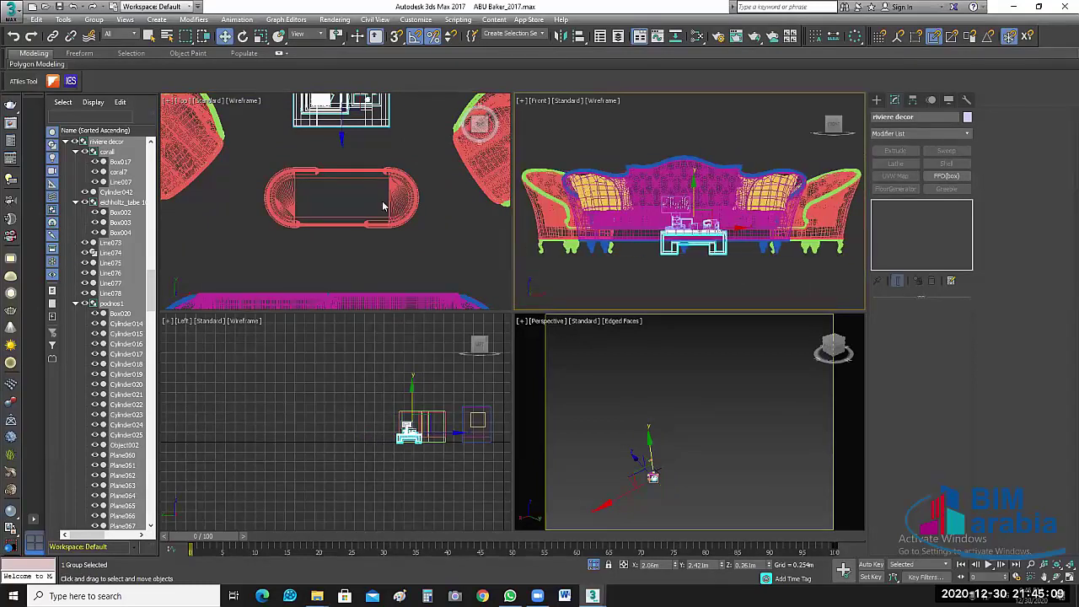
click(420, 478)
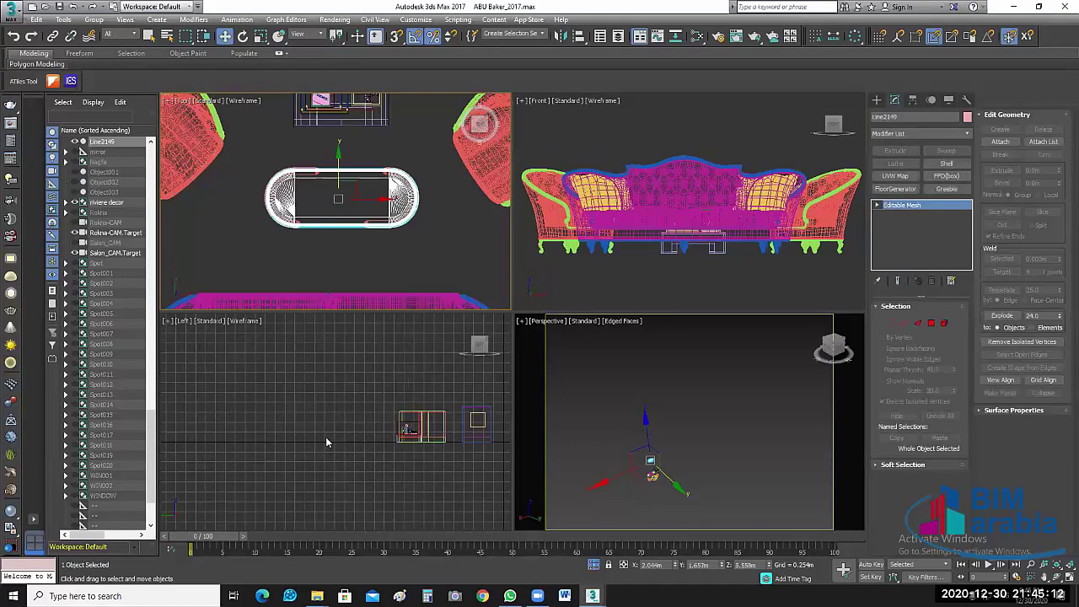
mouse_move(409, 401)
mouse_down()
mouse_move(413, 353)
mouse_move(413, 403)
mouse_up()
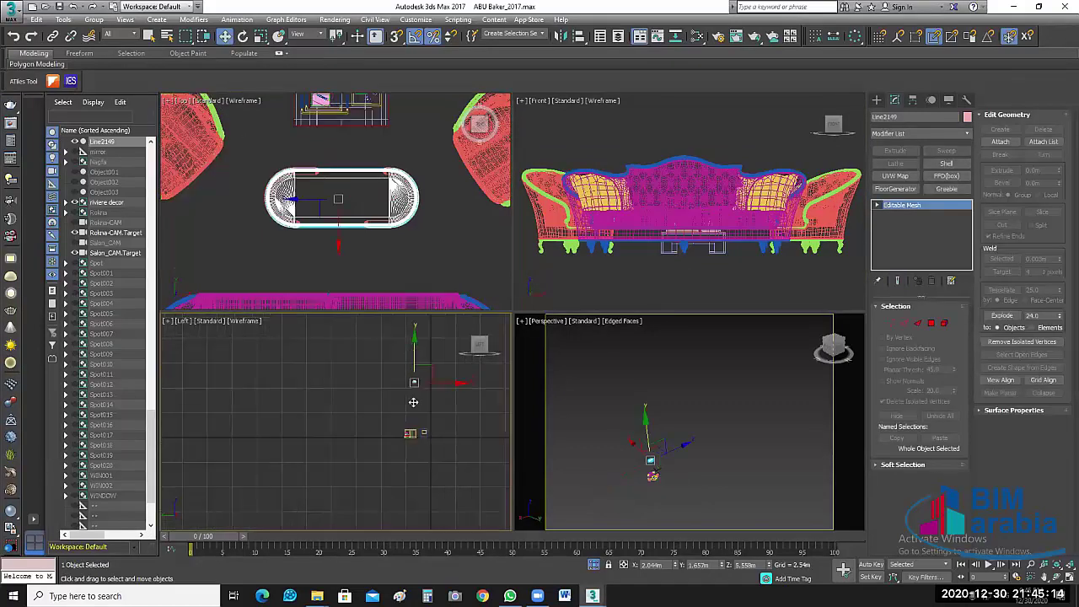
middle_click(693, 283)
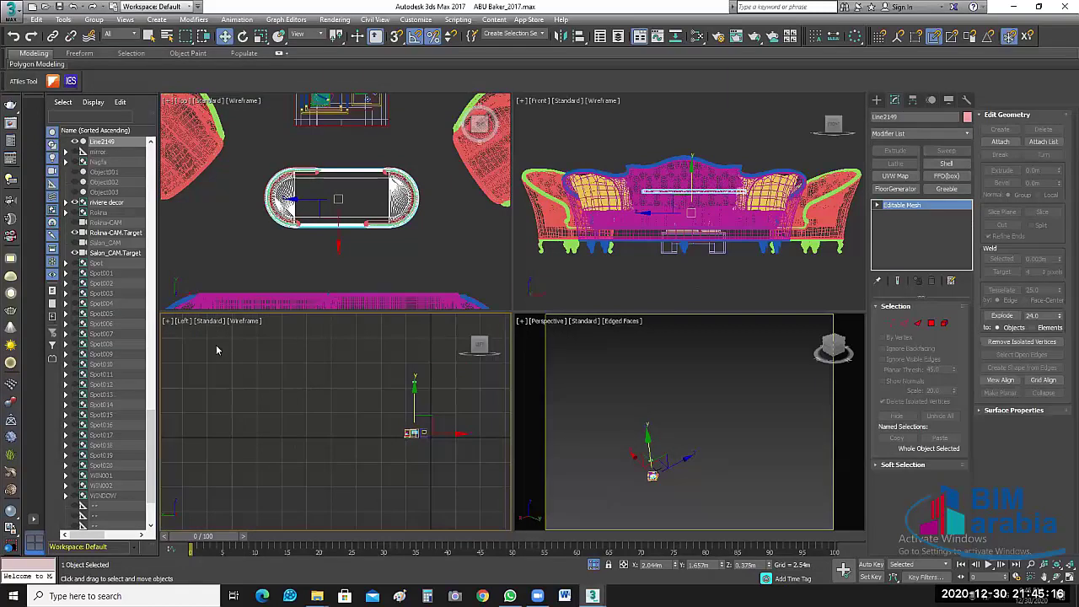
Step: Unhide Layer:Ciling_MAX in the Scene Explorer
scroll(151, 432, down, 2)
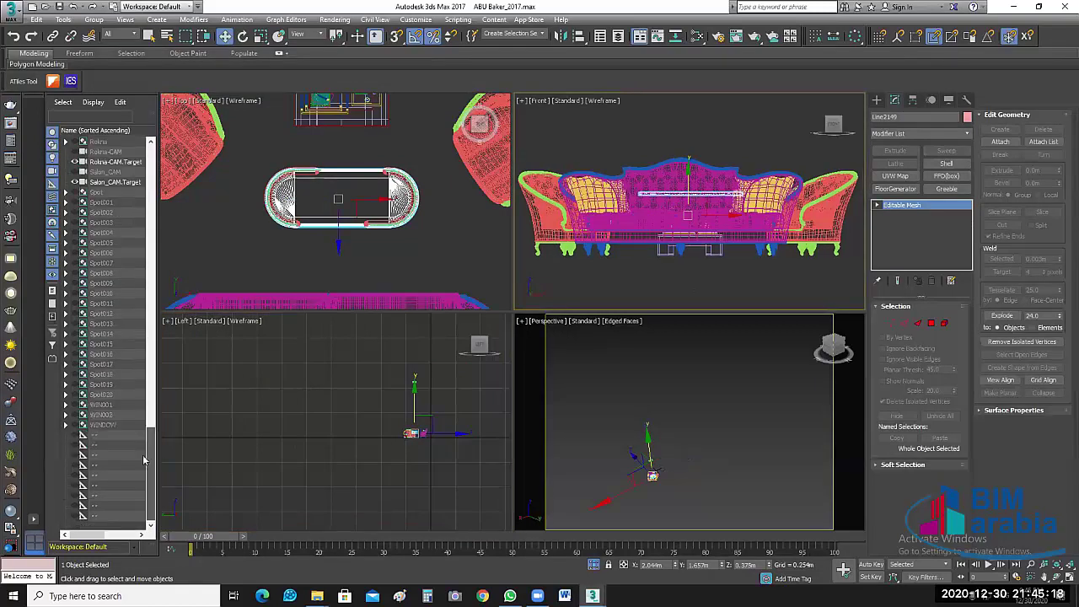
scroll(155, 380, down, 2)
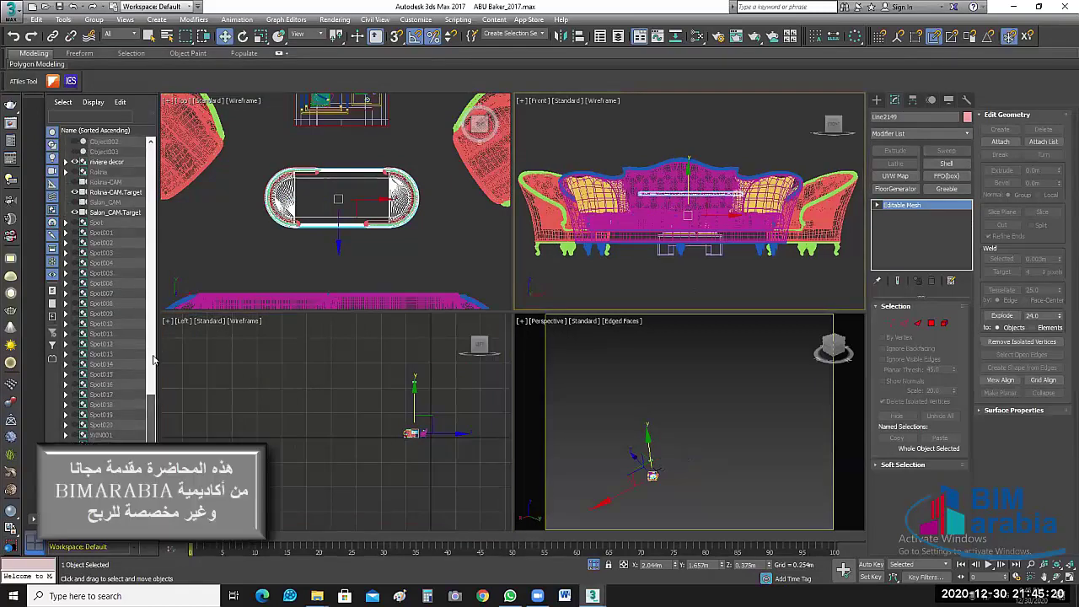
drag(153, 360, 150, 166)
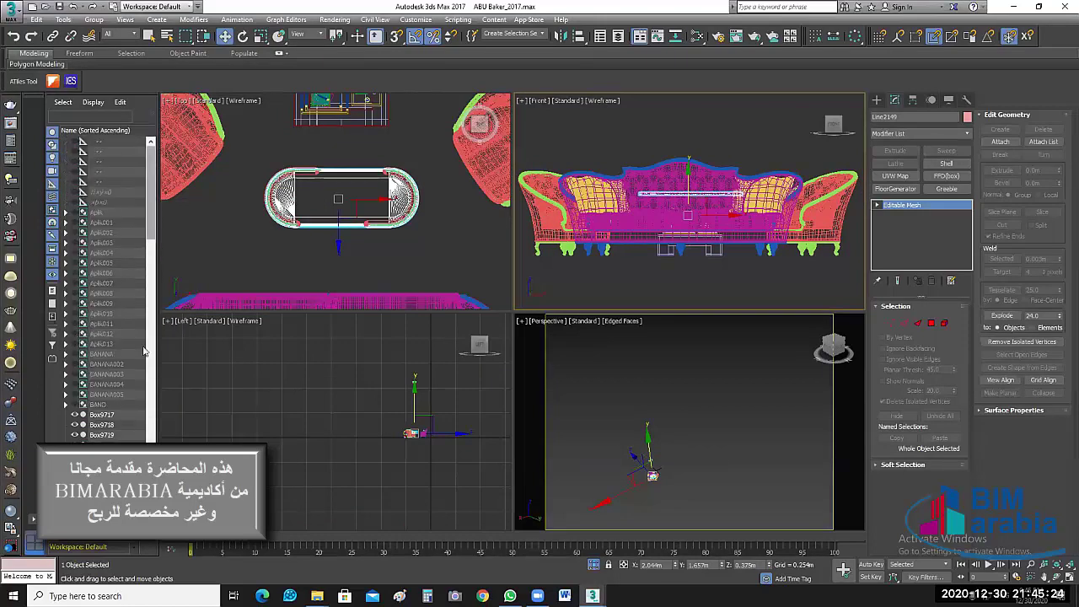
click(147, 354)
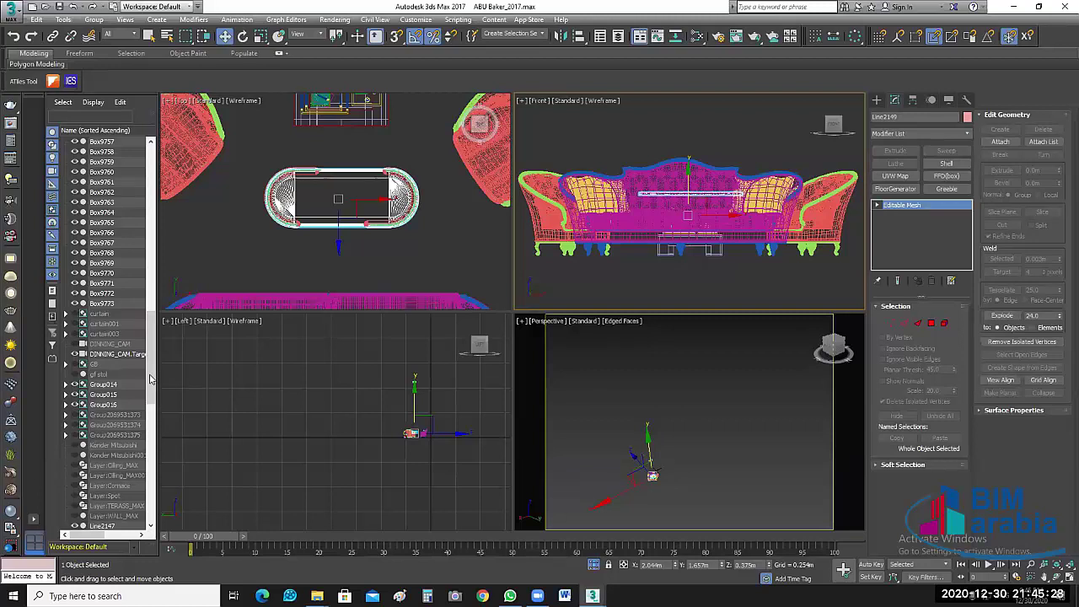
scroll(149, 376, down, 2)
scroll(97, 400, down, 1)
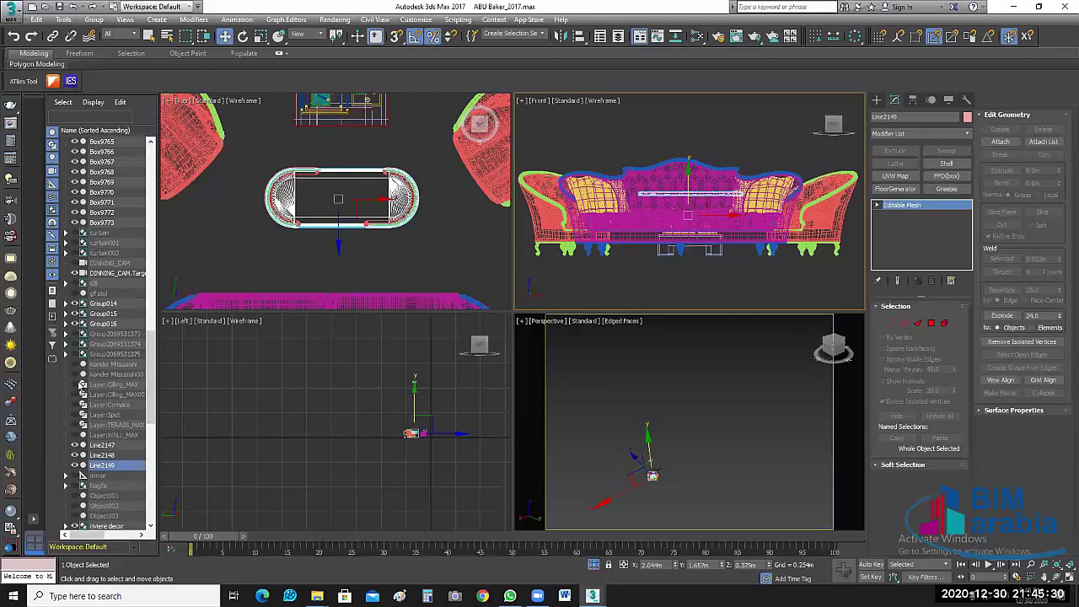
click(74, 385)
scroll(710, 285, up, 2)
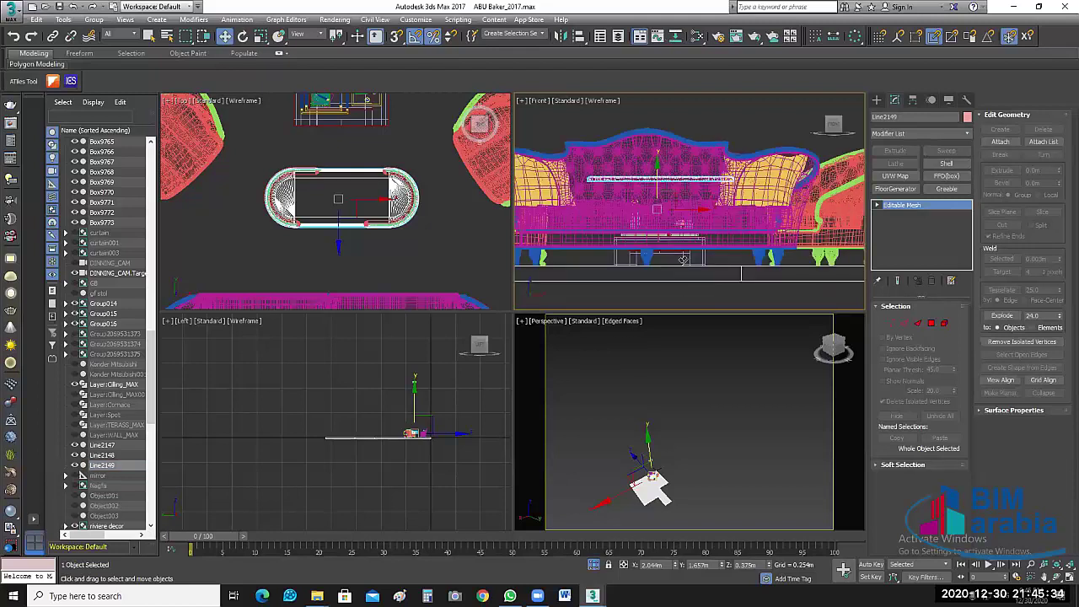
Step: Try aligning to Line2149 with target minimum and current maximum, then close Align
click(696, 282)
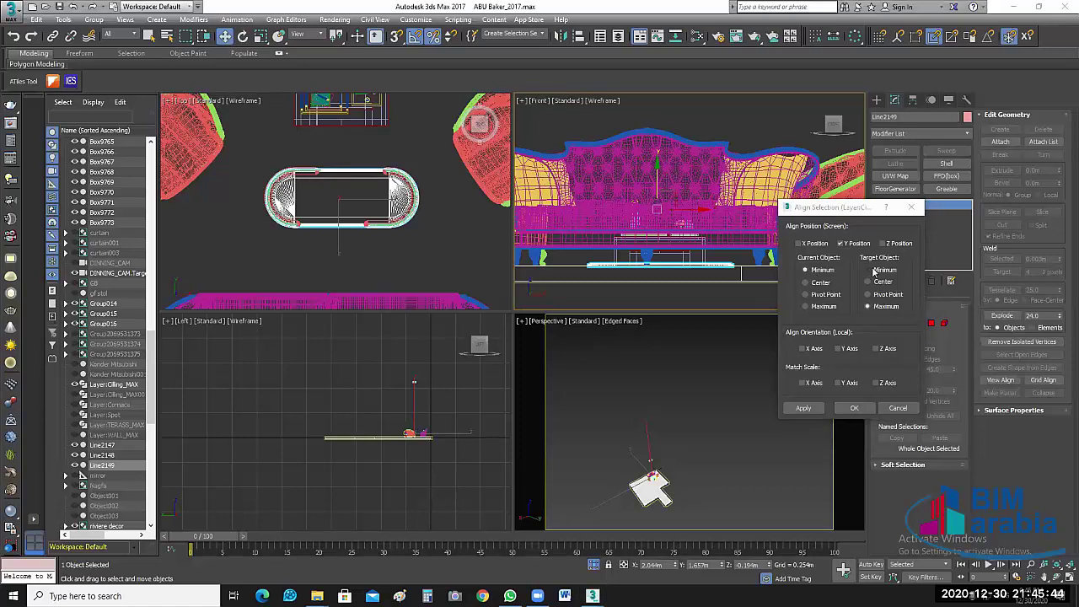
click(868, 270)
click(805, 307)
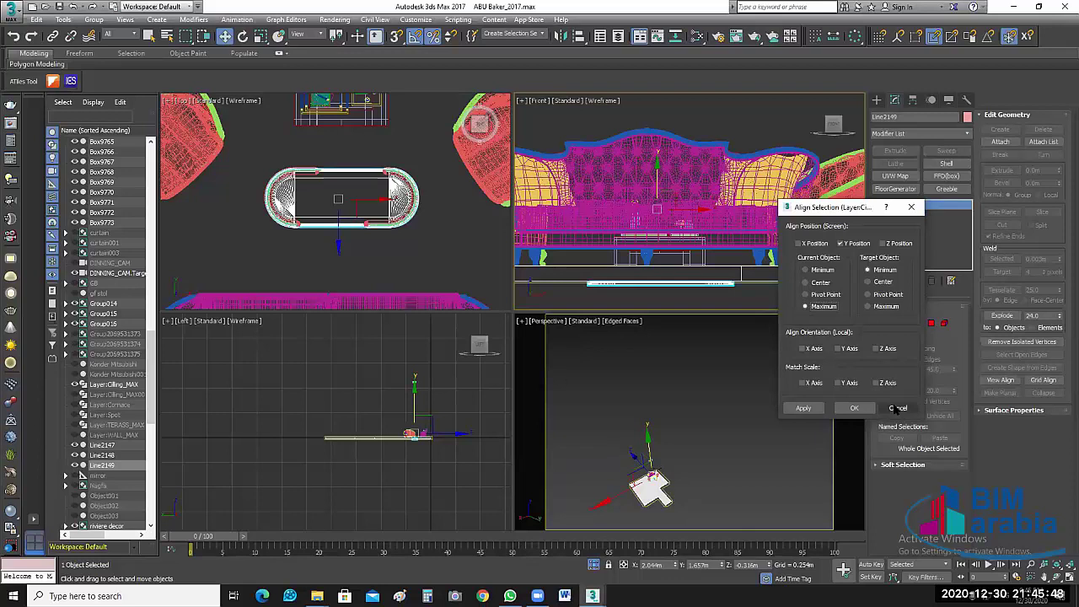
click(414, 241)
Step: Select the green Line2149 object in the side view and isolate it
scroll(414, 242, down, 5)
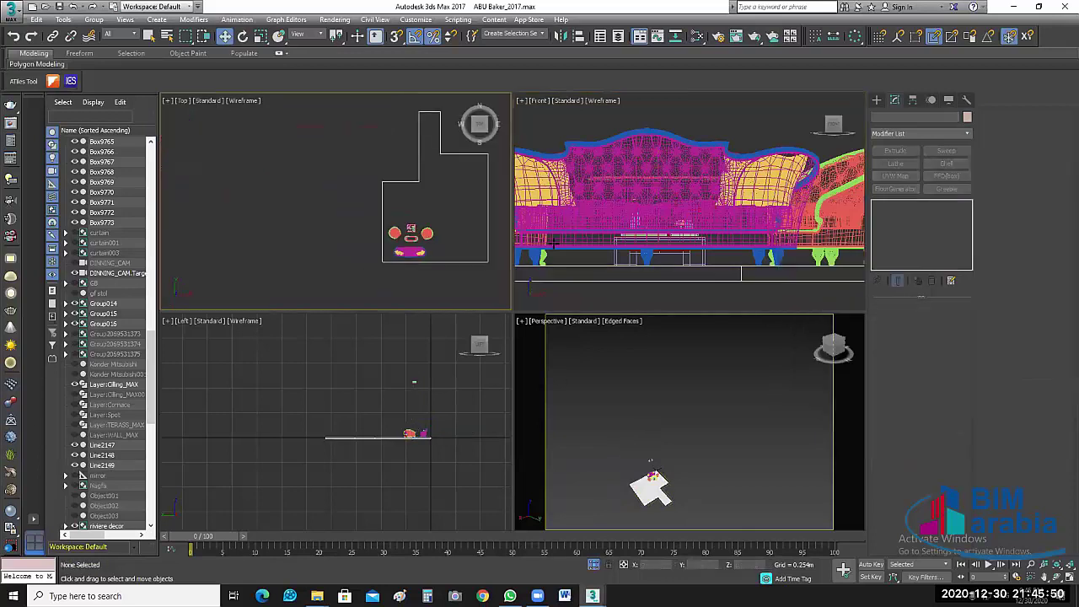
scroll(443, 389, up, 2)
scroll(407, 381, up, 3)
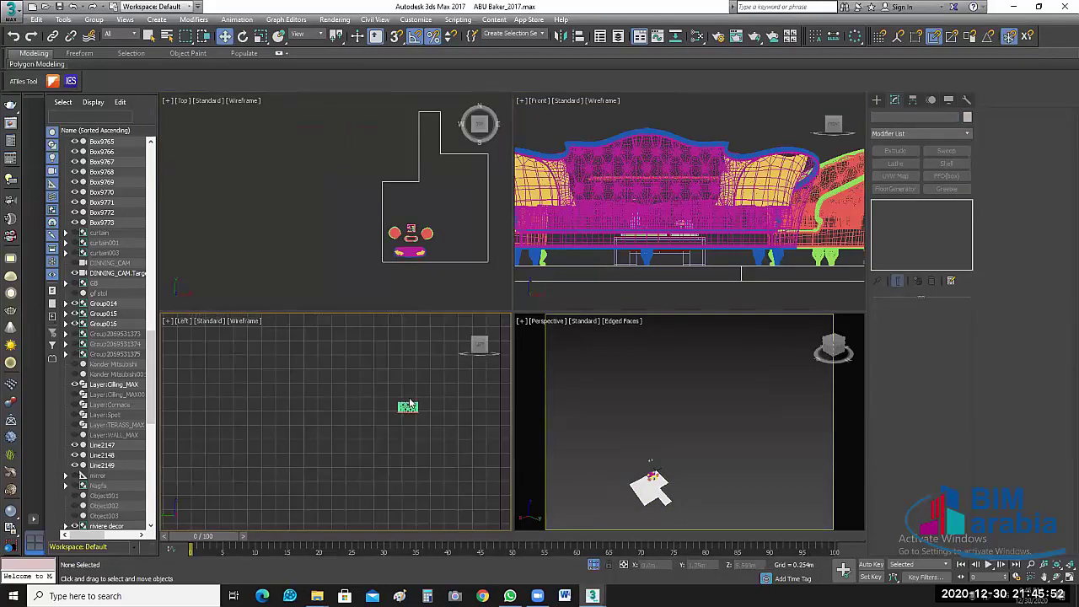
scroll(431, 416, up, 3)
scroll(431, 416, up, 1)
scroll(451, 424, down, 2)
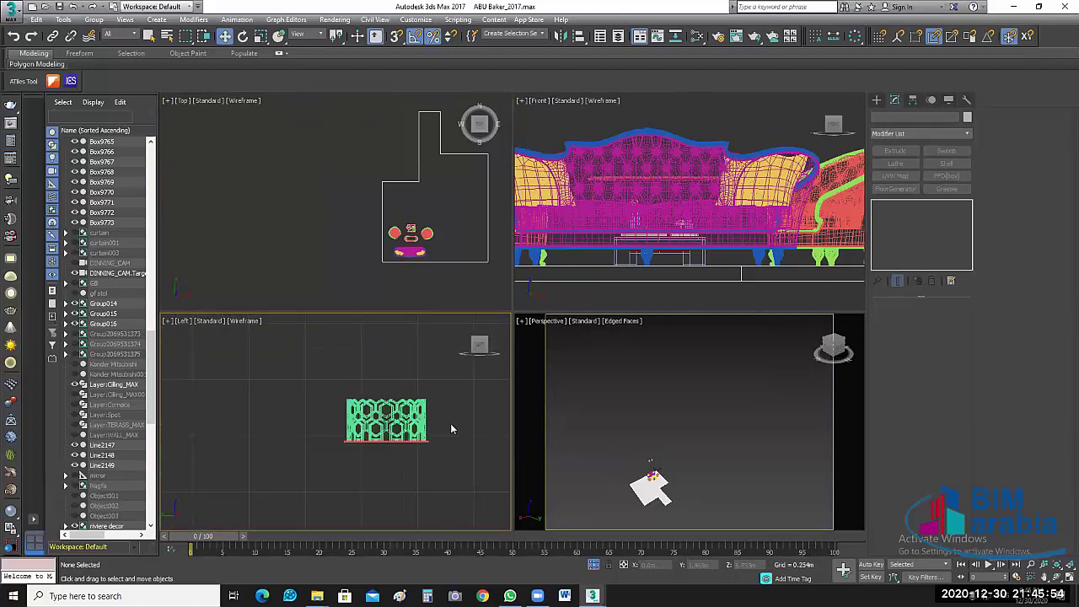
scroll(451, 424, down, 2)
middle_drag(492, 435, 461, 429)
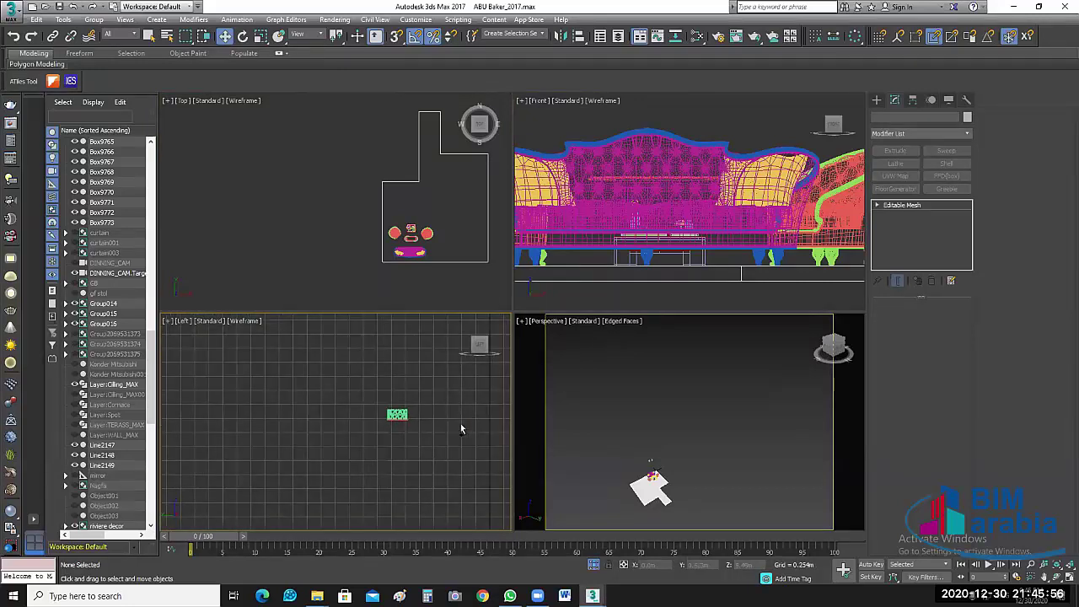
click(460, 423)
key(alt+q)
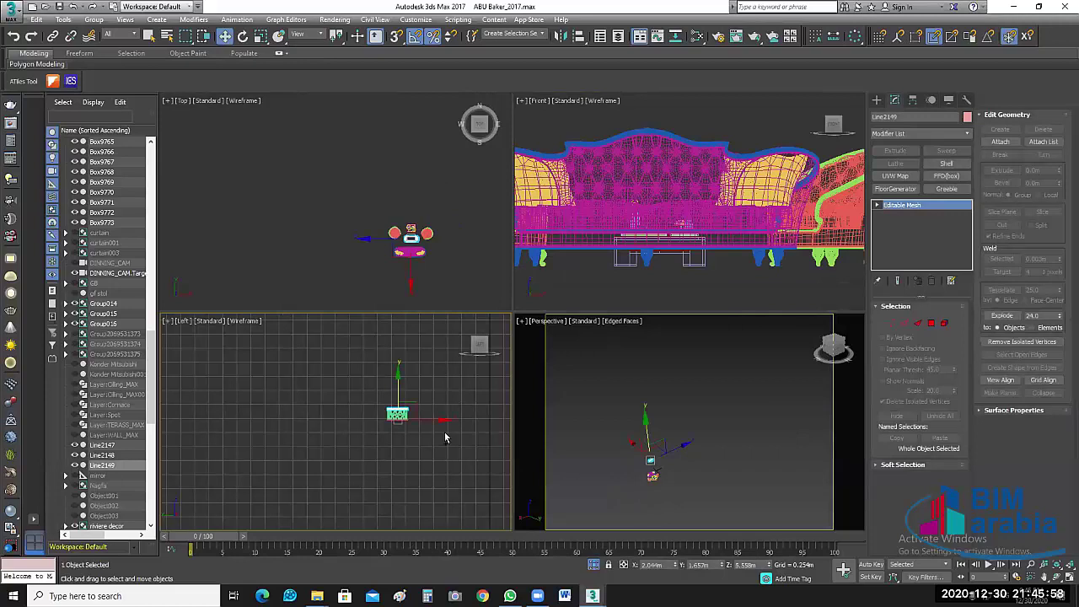
Step: Isolate the table with the sofa hidden and window-select its 60 boxes in the Front view
click(416, 438)
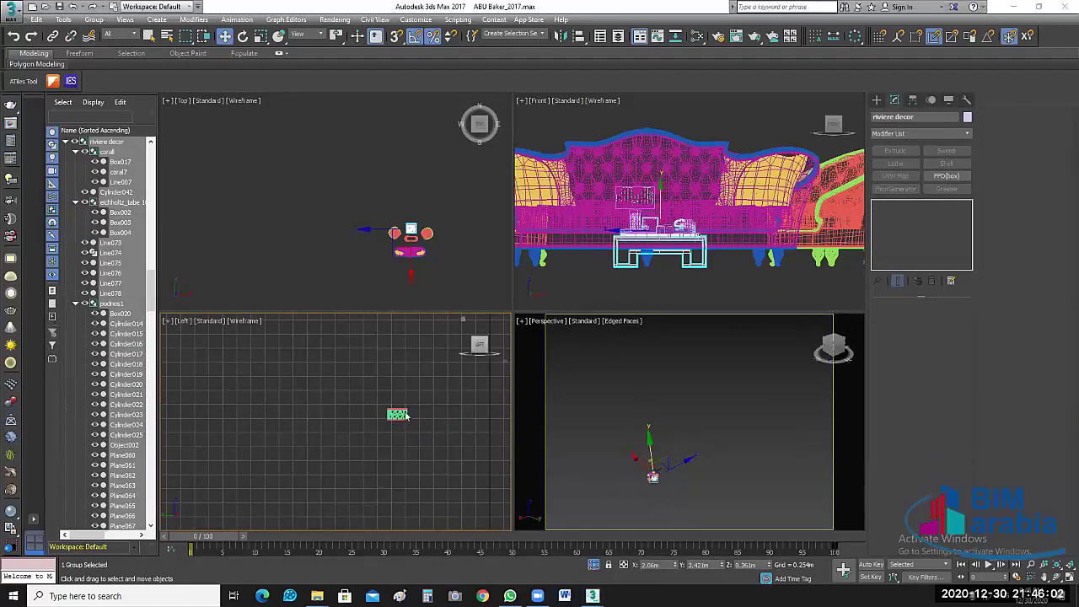
middle_drag(411, 240, 333, 238)
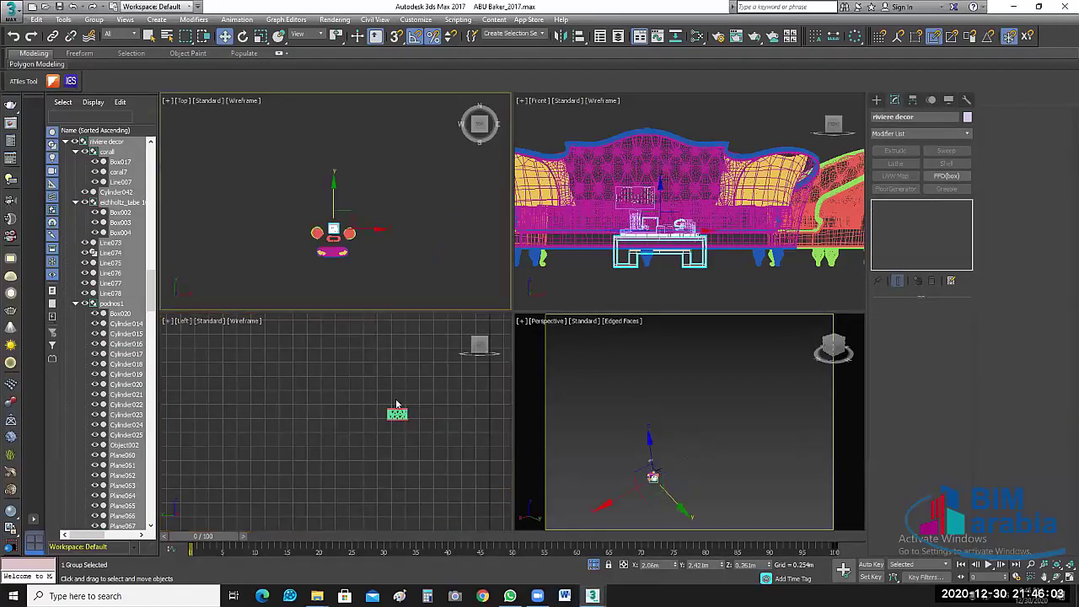
middle_click(400, 451)
key(z)
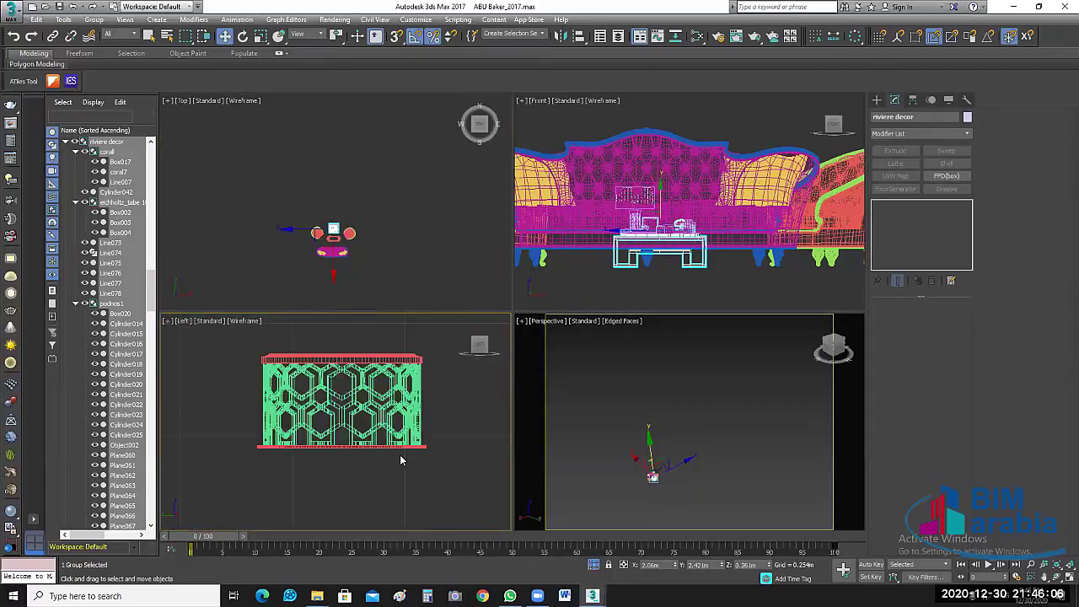
scroll(402, 459, down, 3)
scroll(347, 167, up, 3)
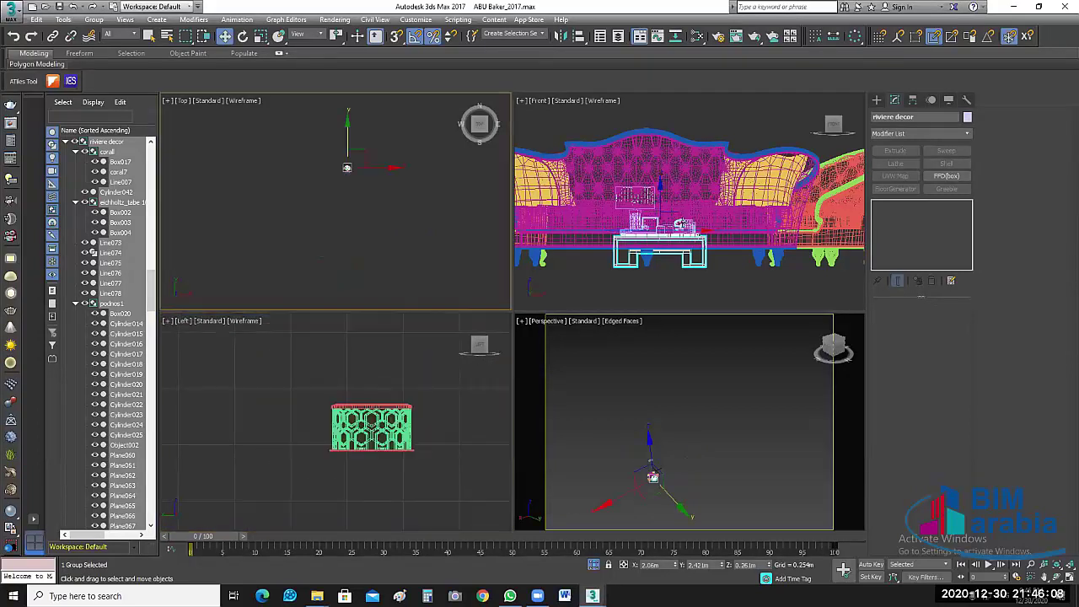
scroll(680, 222, up, 2)
key(alt+q)
middle_drag(793, 253, 747, 212)
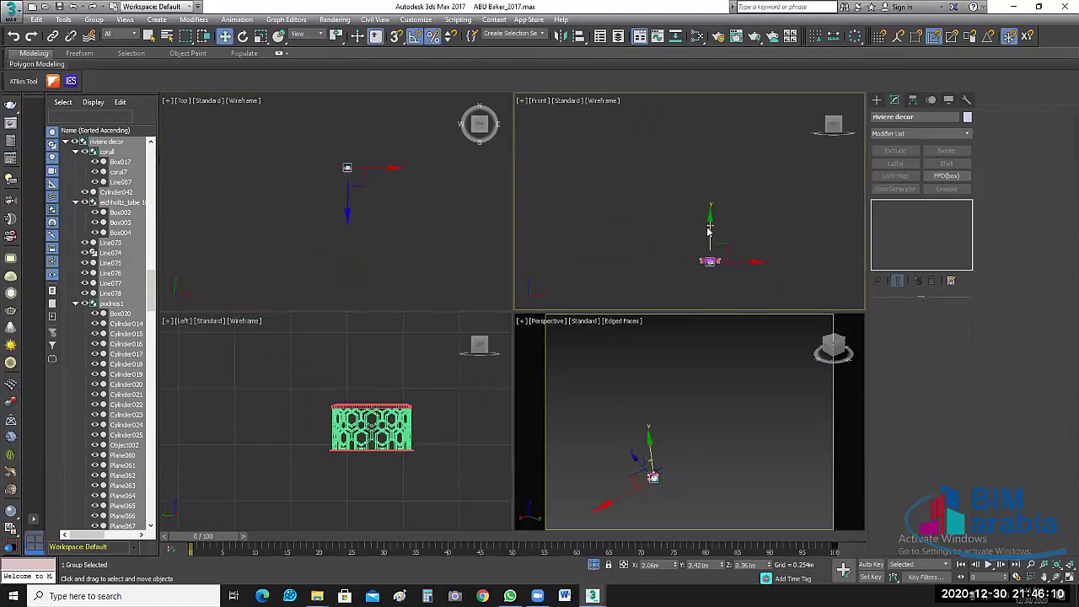
scroll(747, 211, up, 2)
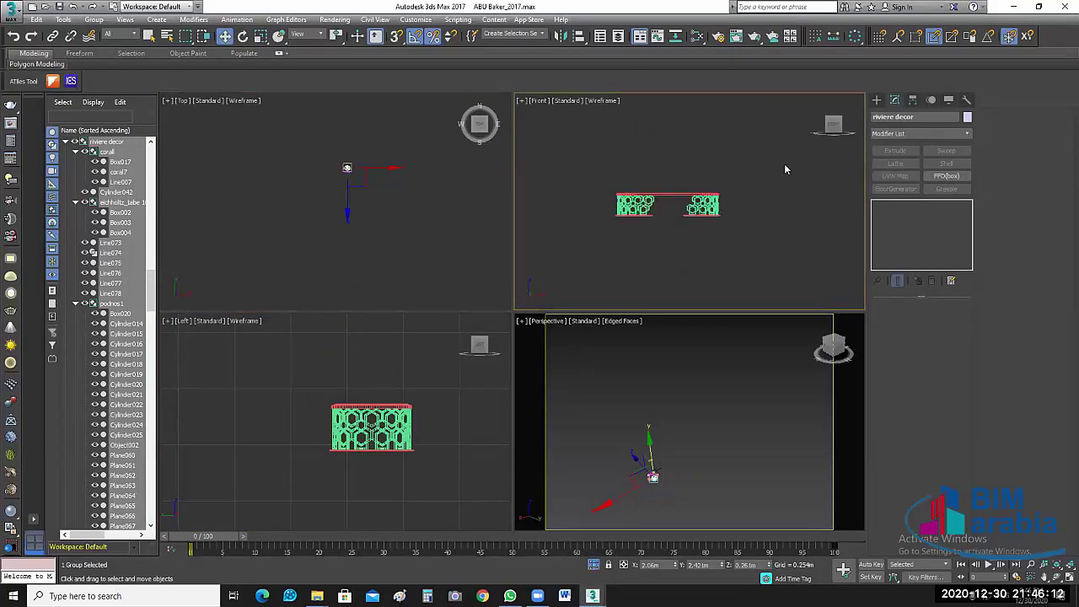
drag(784, 162, 519, 256)
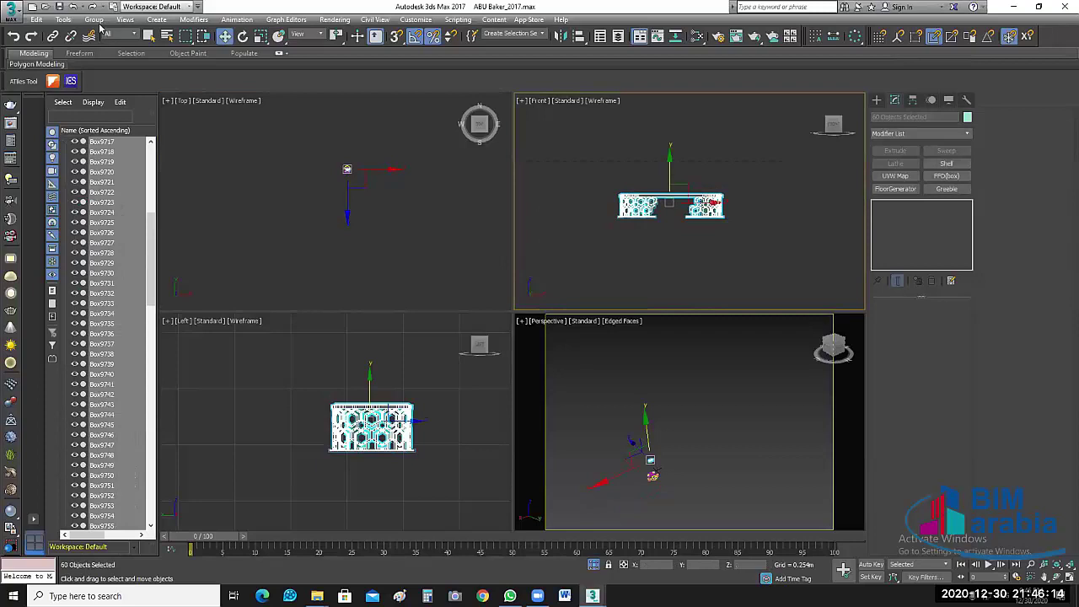
Step: Group the 60 table pieces under the default group name
key(alt+g)
key(Return)
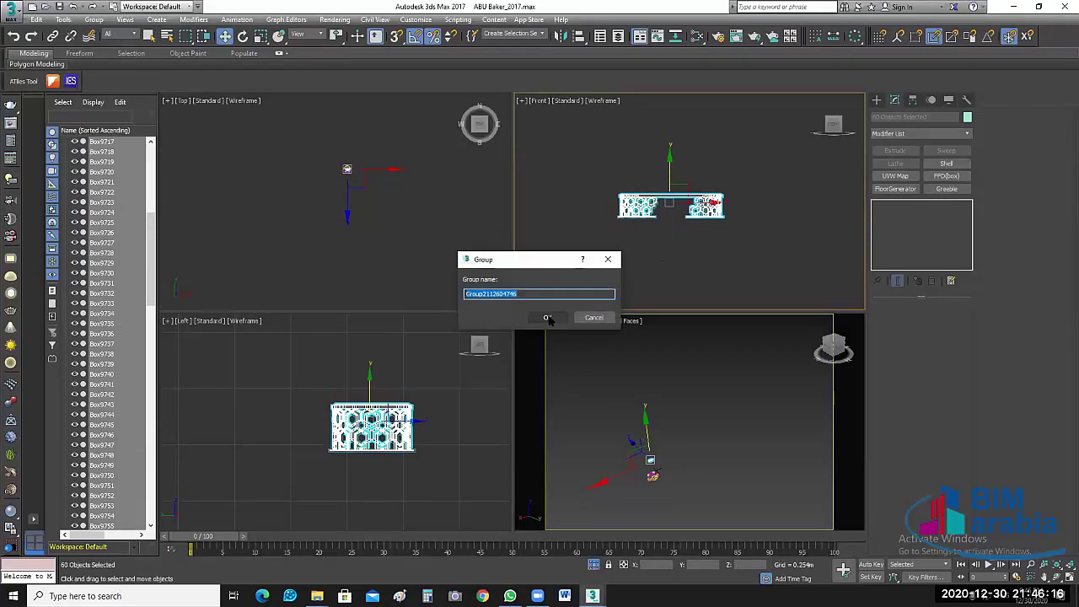
click(547, 319)
scroll(679, 259, down, 2)
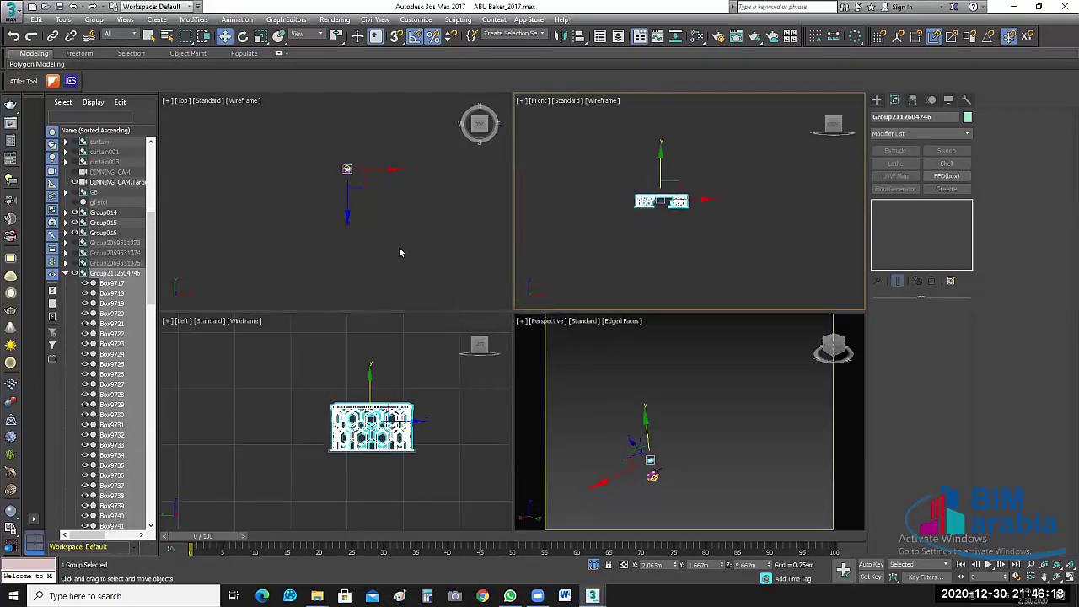
scroll(399, 247, down, 2)
mouse_move(403, 229)
middle_down()
mouse_move(404, 189)
mouse_move(437, 226)
mouse_move(388, 177)
mouse_move(433, 212)
mouse_move(359, 187)
middle_up()
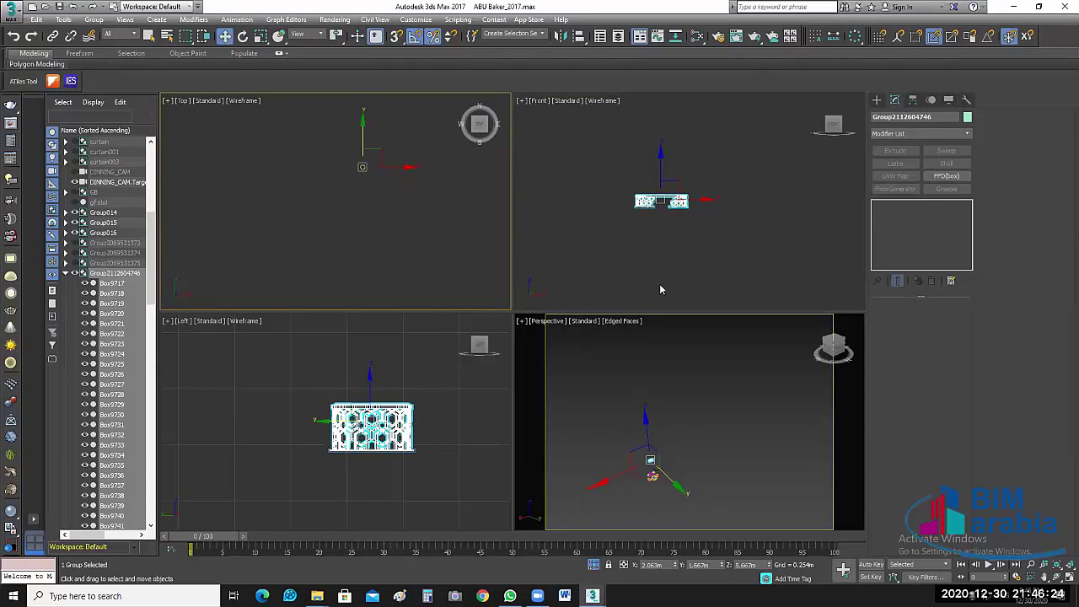
Step: Lower the coffee-table group to Z 0.205m in front of the sofa and zoom extents all
click(693, 164)
scroll(655, 167, down, 2)
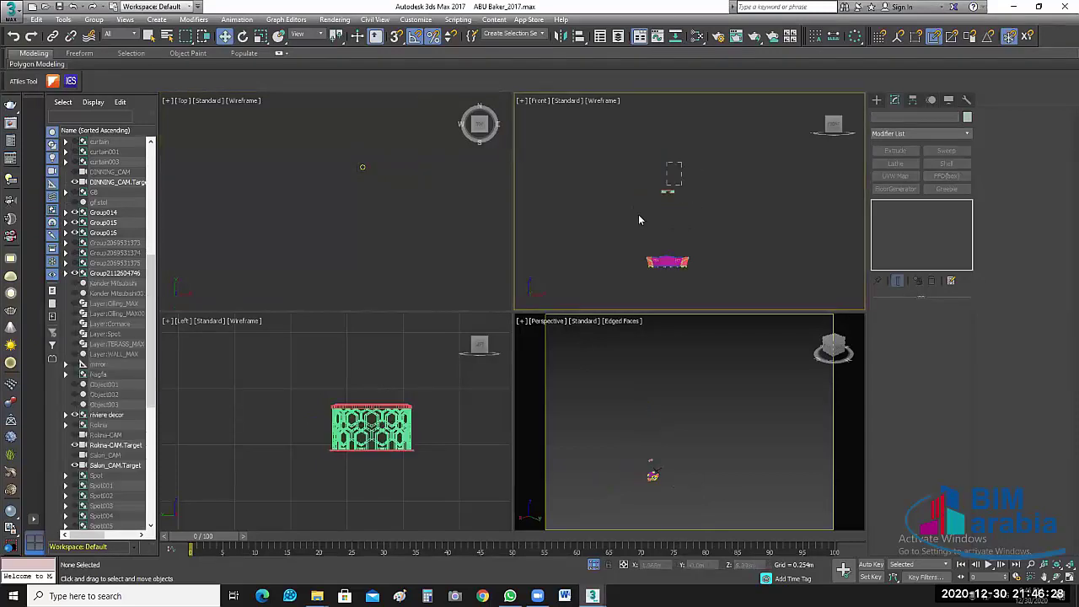
click(668, 191)
drag(662, 212, 662, 283)
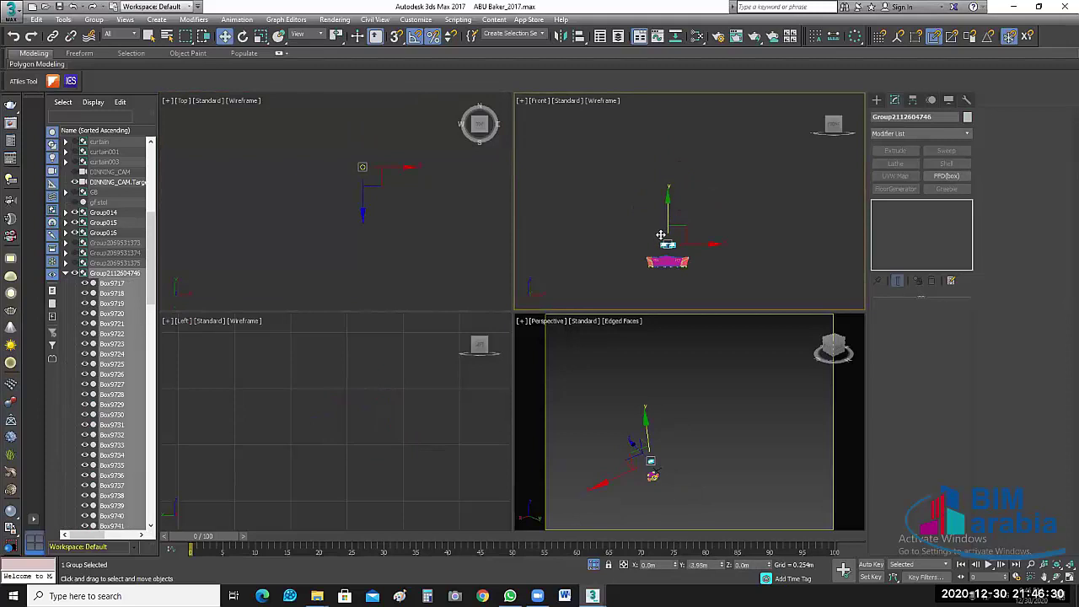
scroll(422, 224, down, 1)
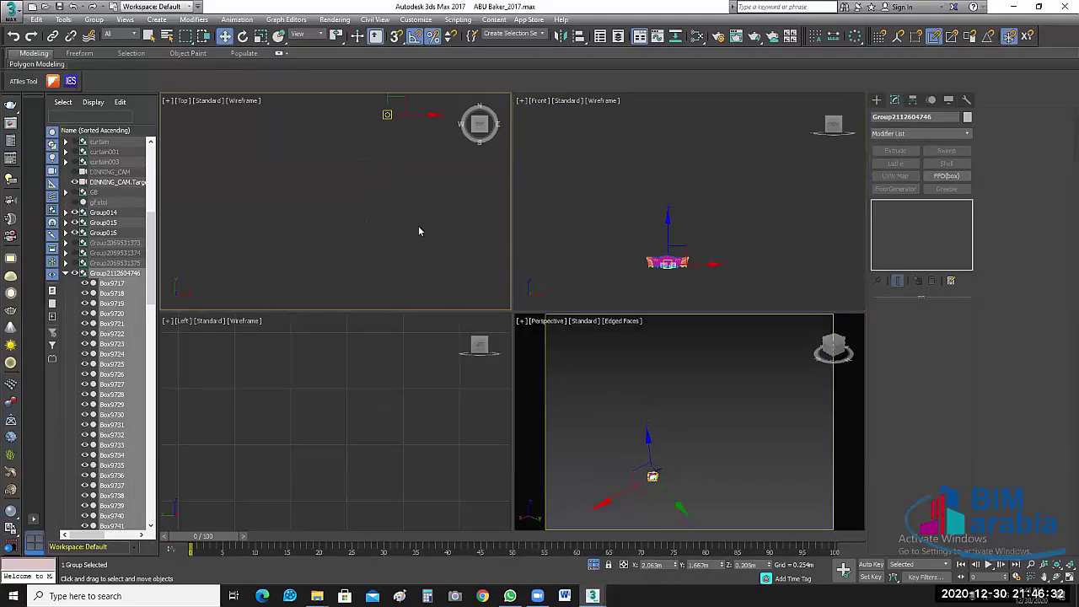
scroll(416, 236, down, 2)
middle_drag(415, 250, 415, 172)
key(ctrl+shift+z)
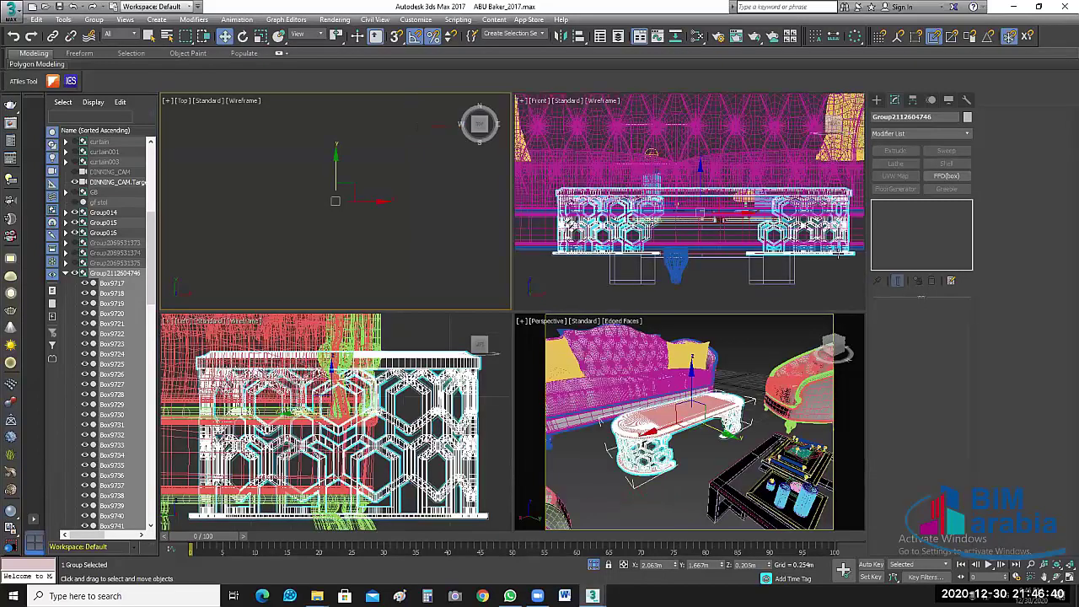
Step: Zoom the Front view on the sofa, reselect the coffee table and show the ceiling layer
click(814, 283)
key(z)
scroll(816, 242, up, 2)
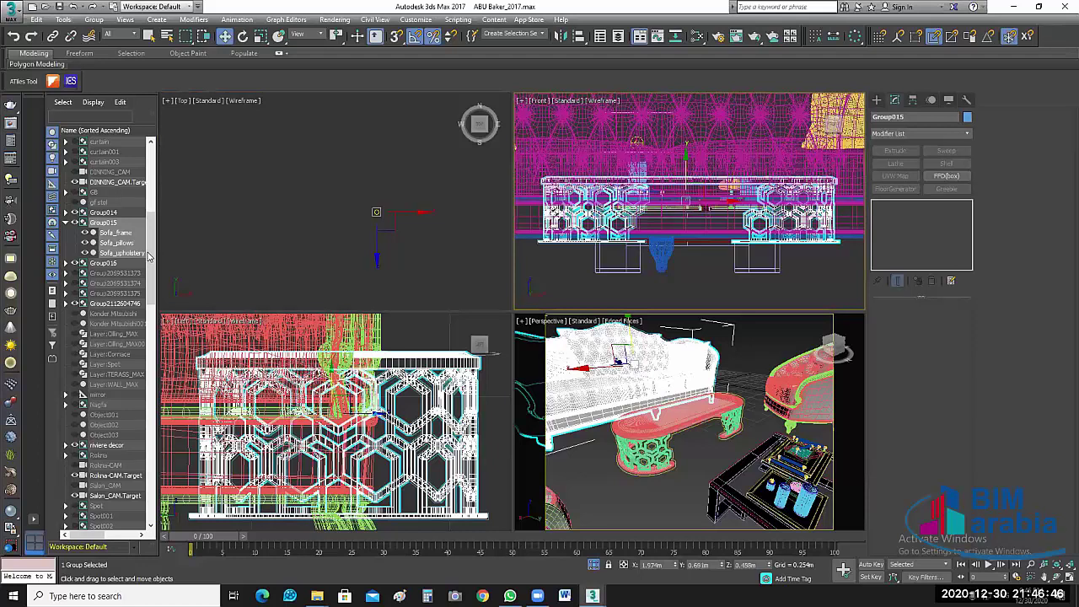
key(ctrl+z)
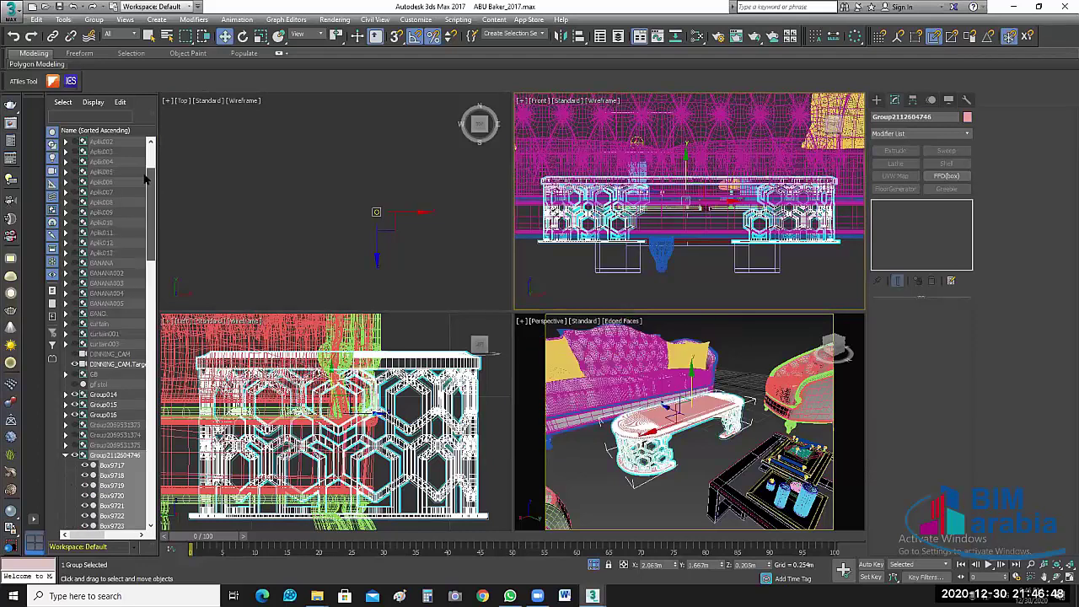
scroll(144, 194, down, 5)
scroll(118, 253, down, 5)
scroll(93, 337, down, 5)
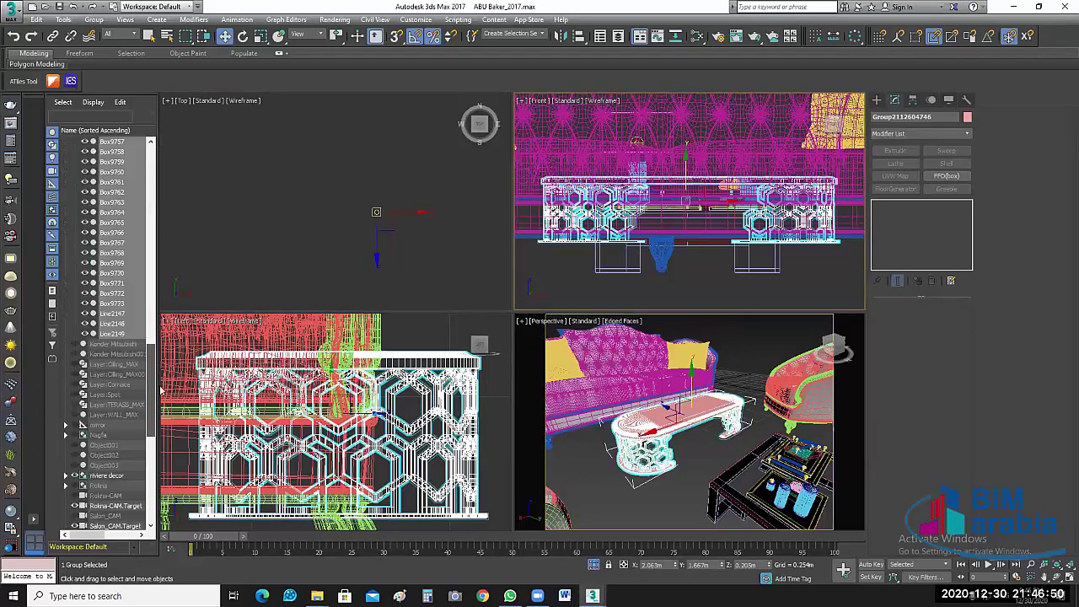
scroll(89, 355, down, 1)
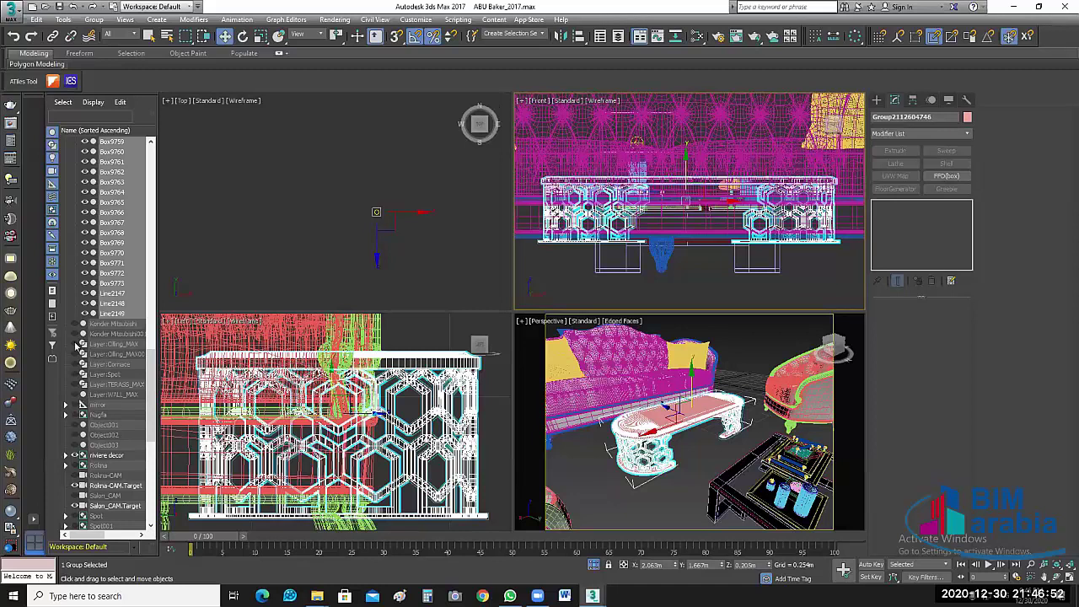
click(75, 345)
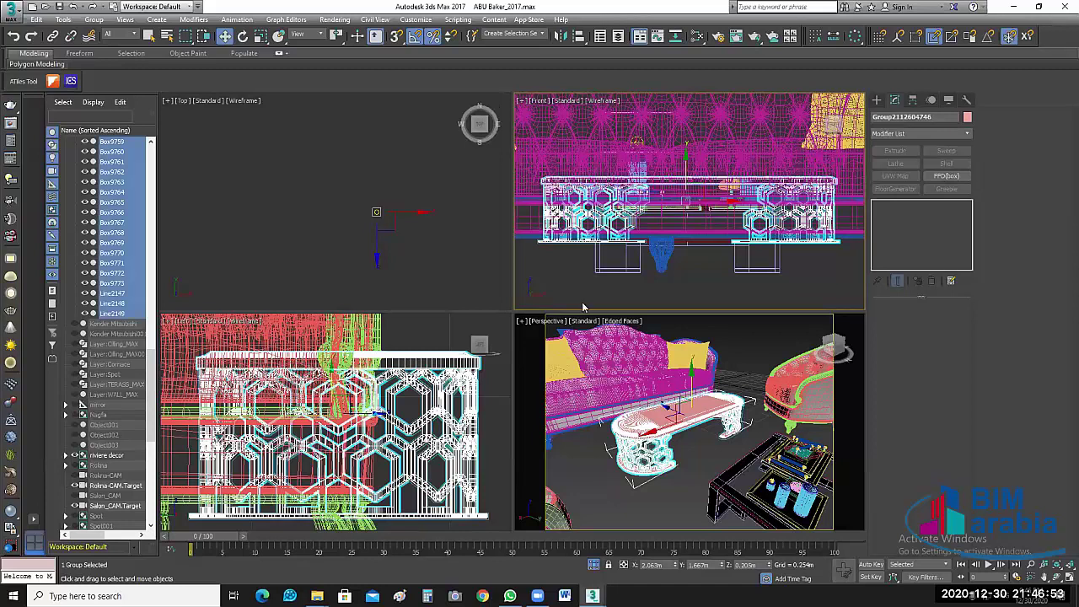
Step: Align the table's Y Position, current minimum to target maximum, onto the target object
click(579, 38)
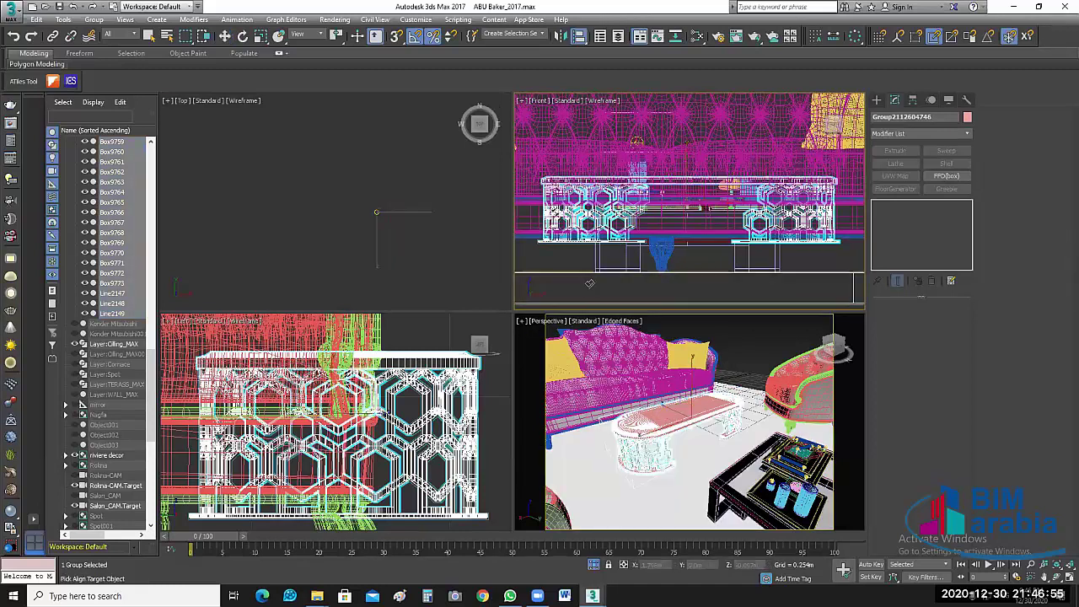
click(638, 280)
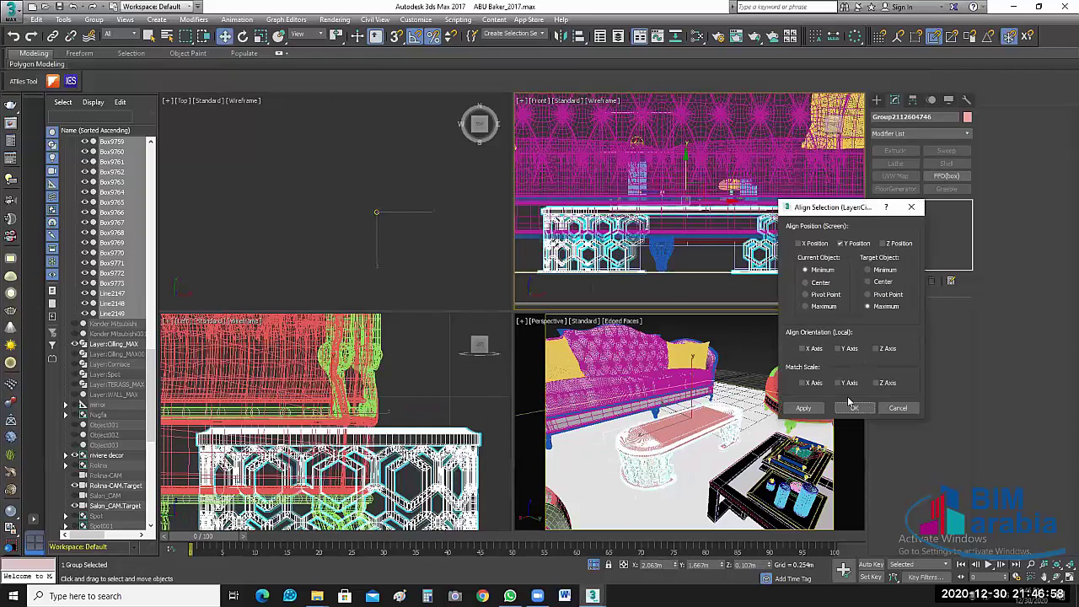
click(854, 409)
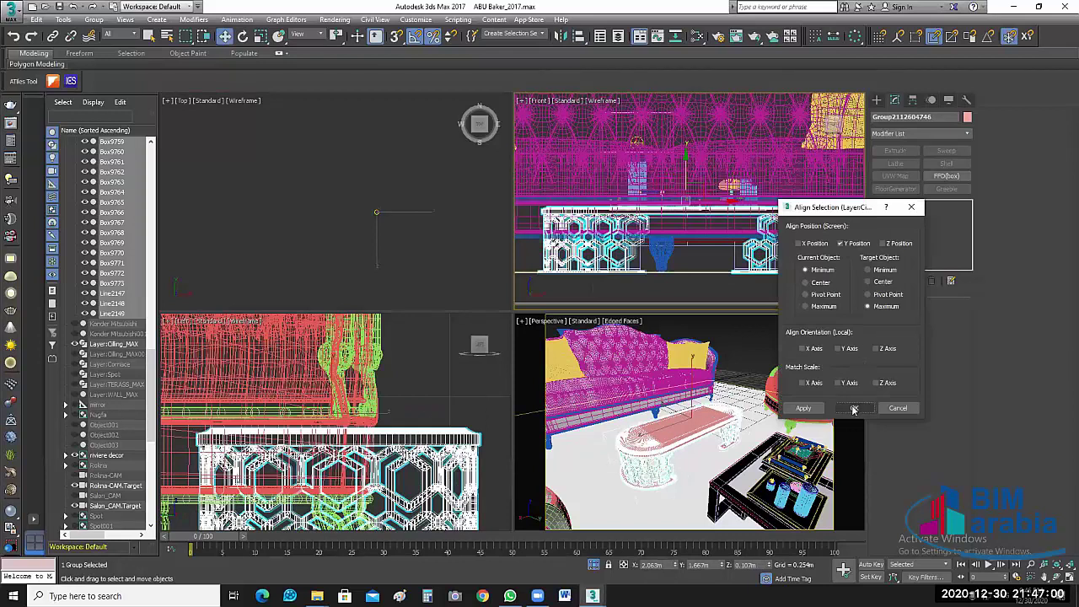
click(443, 224)
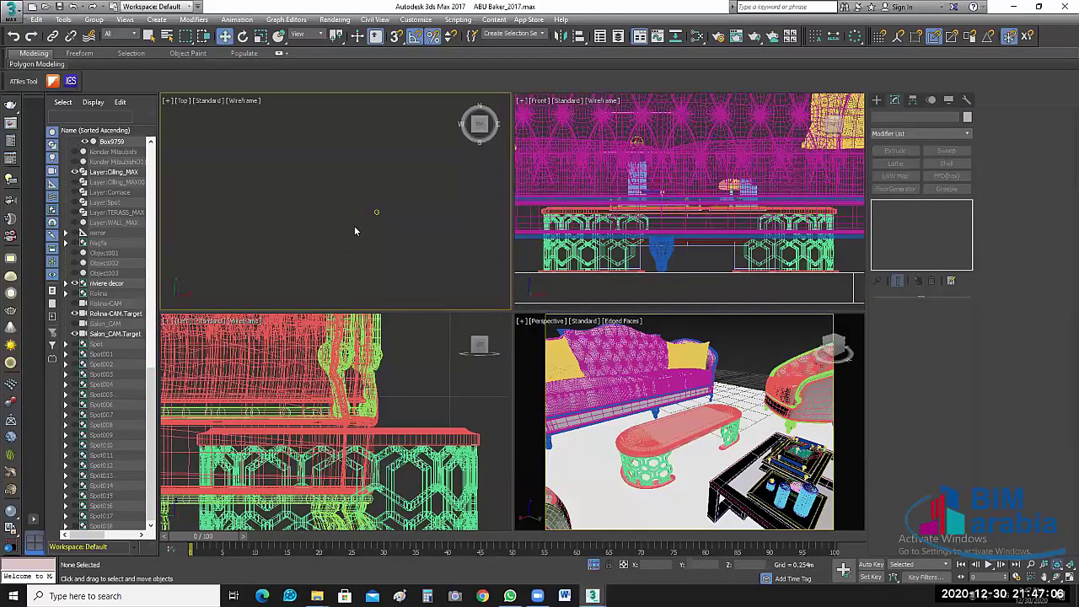
Step: Open the riviere decor group and delete the grid helper boxes around the decor
scroll(383, 221, down, 3)
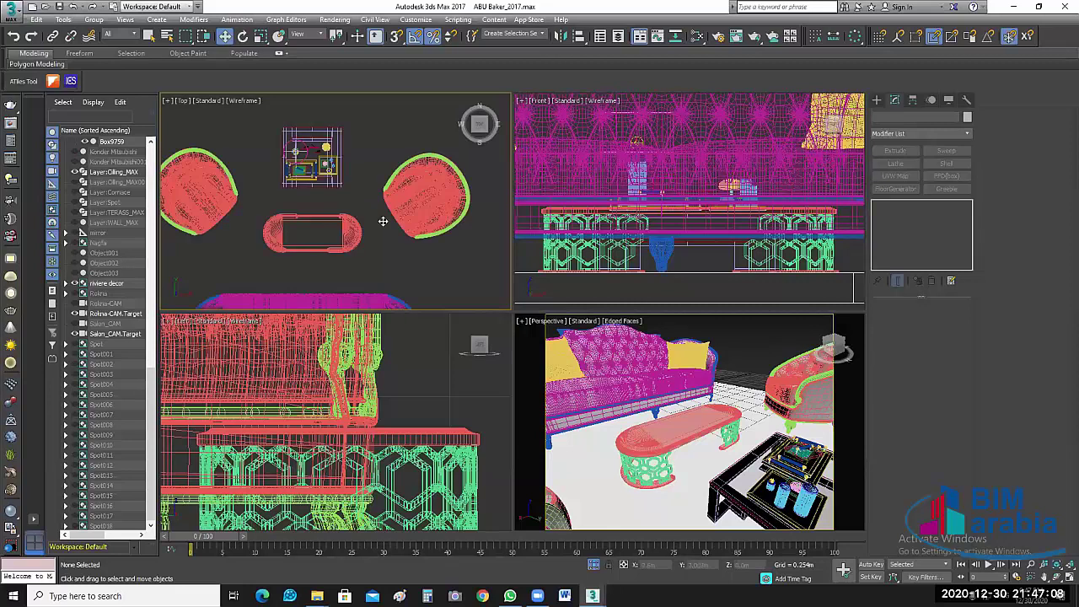
middle_drag(383, 221, 390, 256)
click(324, 165)
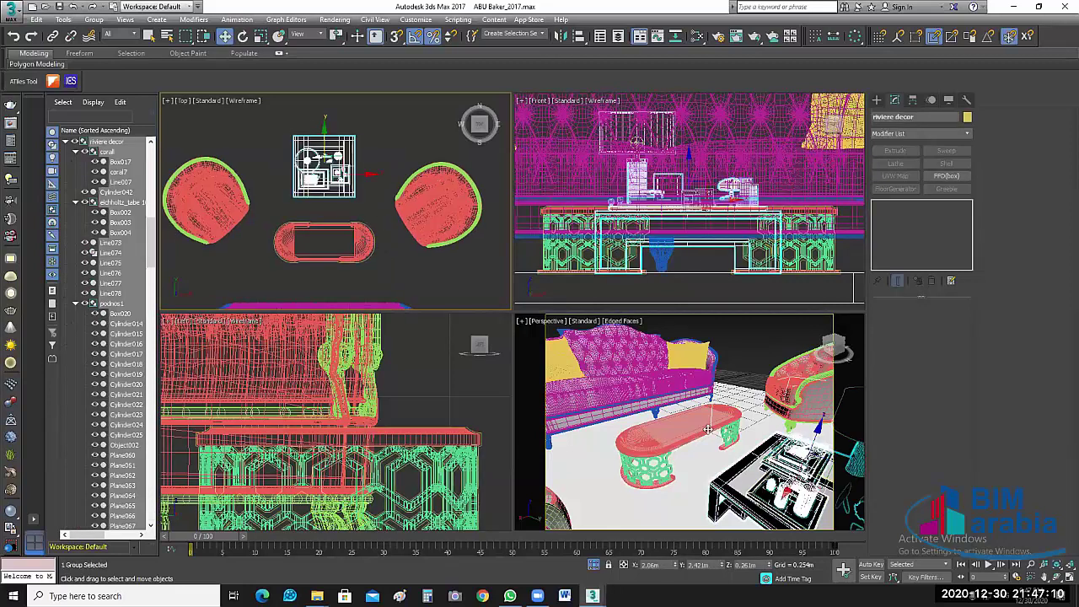
ctrl+click(324, 242)
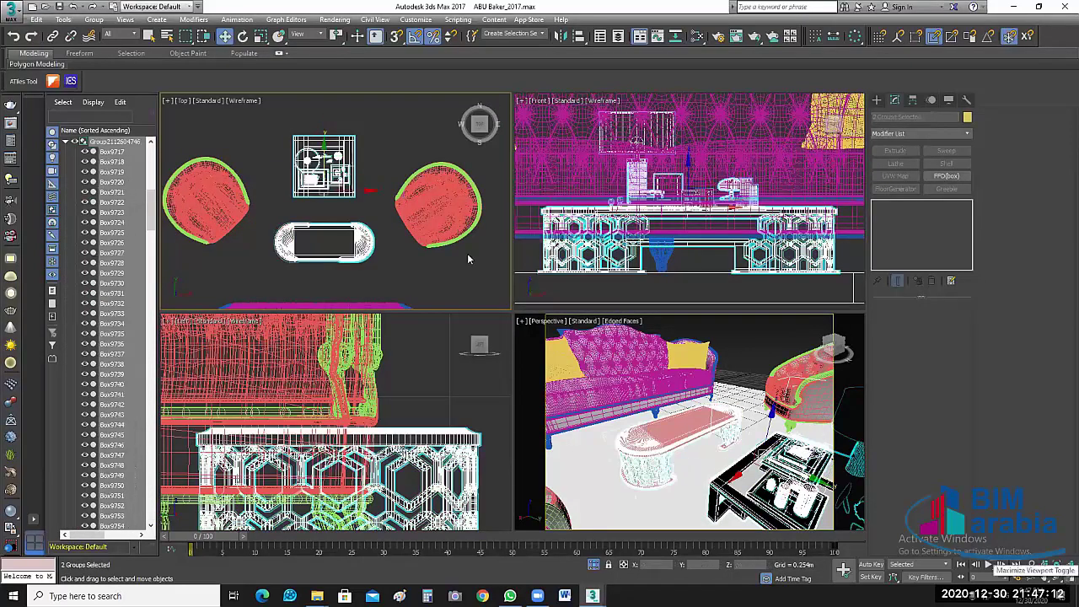
key(alt+w)
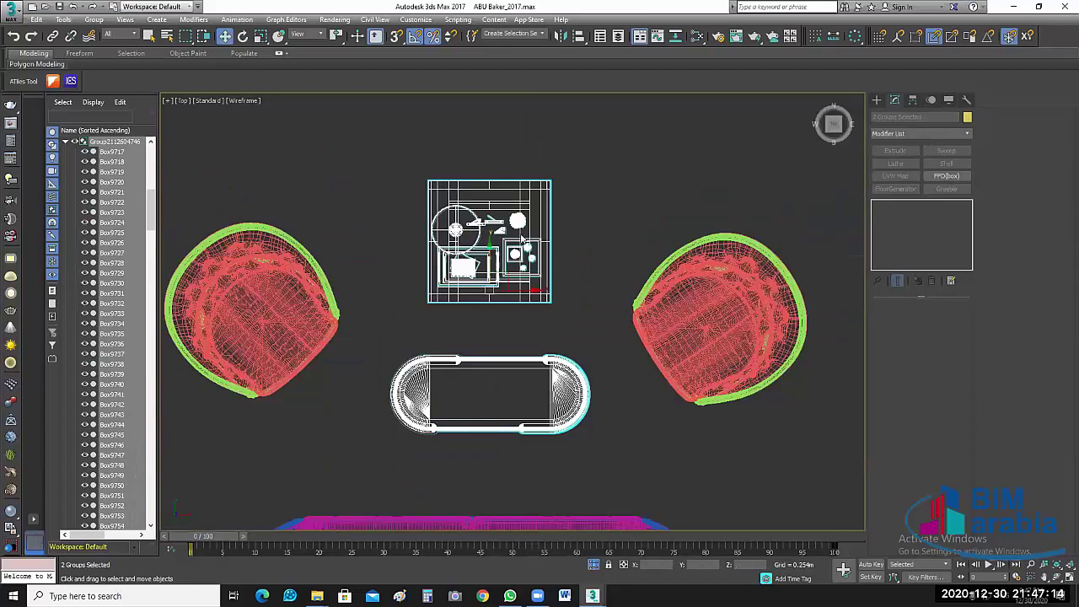
scroll(568, 272, up, 2)
click(568, 272)
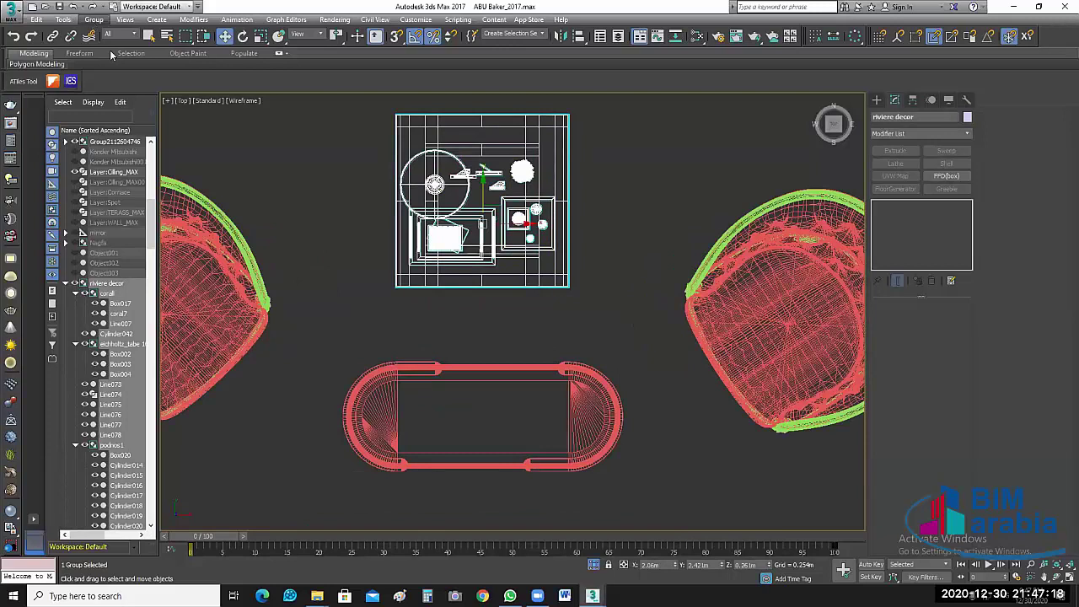
click(94, 19)
click(123, 68)
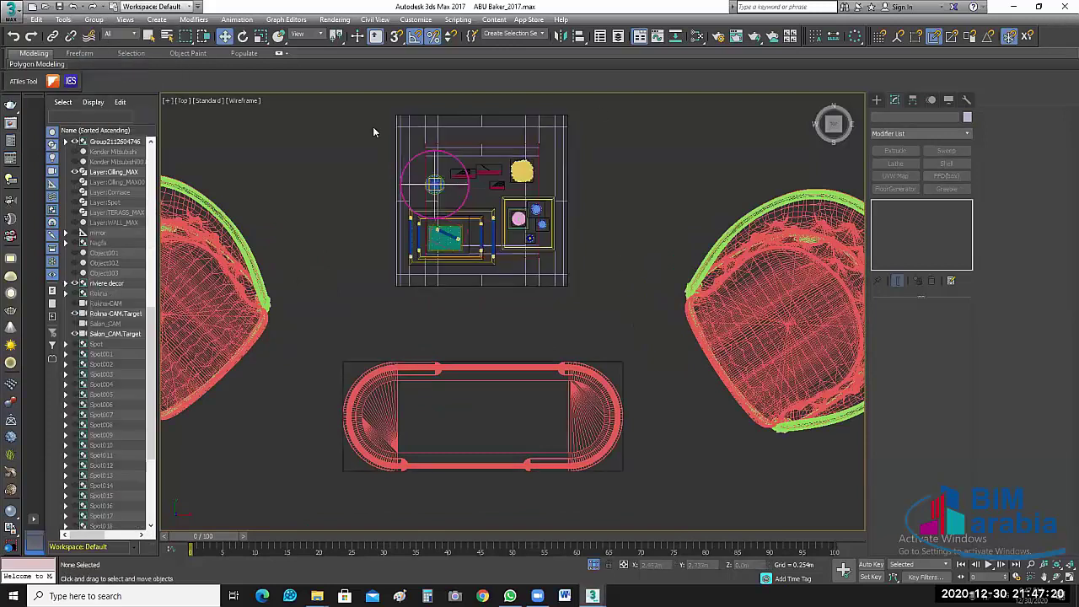
drag(373, 126, 578, 291)
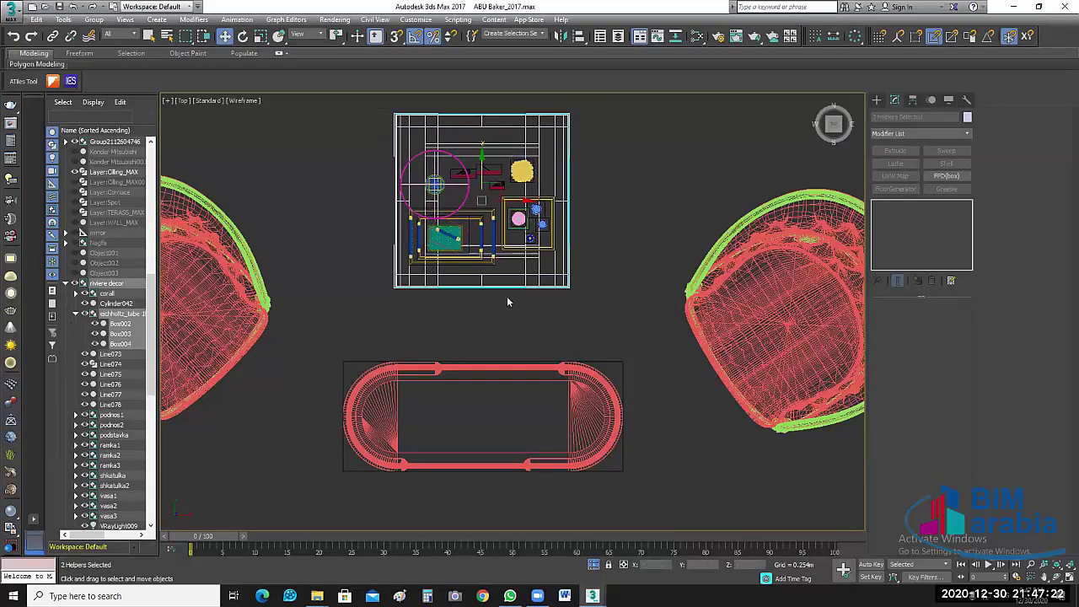
key(Delete)
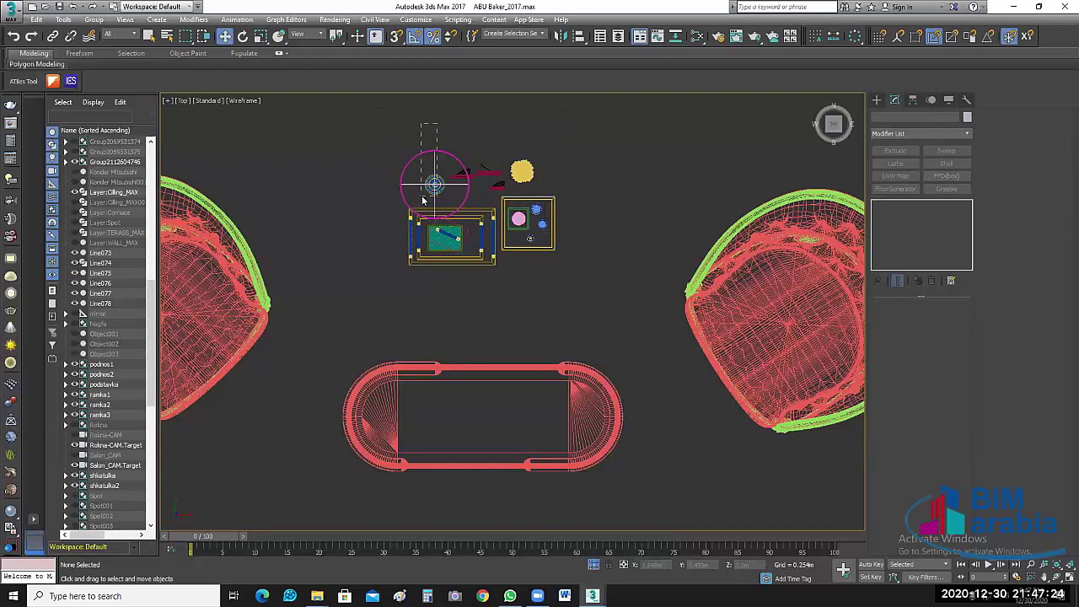
click(424, 200)
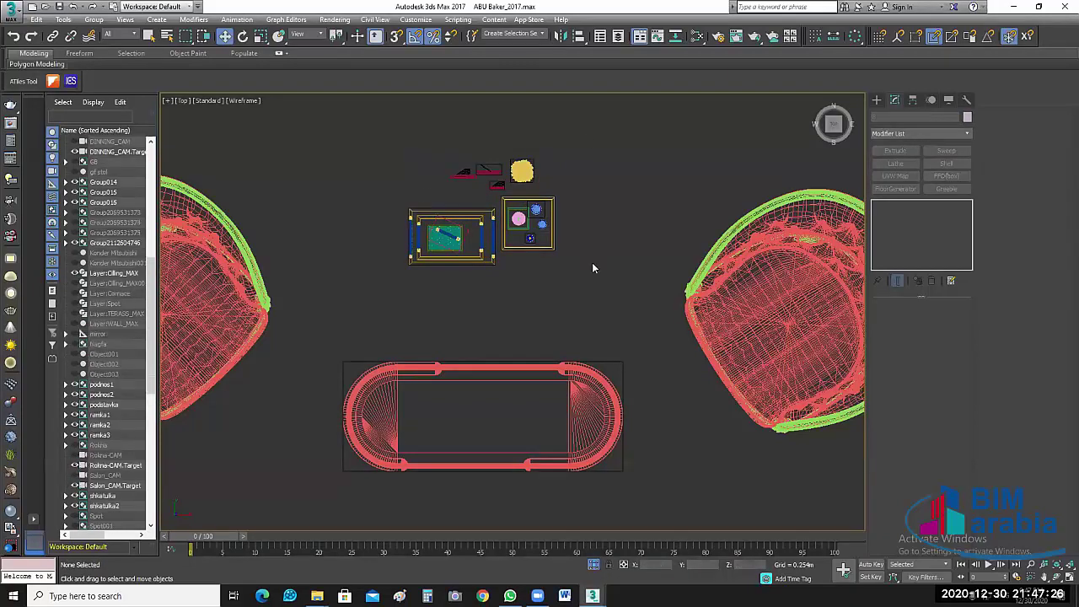
mouse_move(589, 130)
mouse_down()
mouse_move(435, 310)
mouse_move(451, 307)
mouse_up()
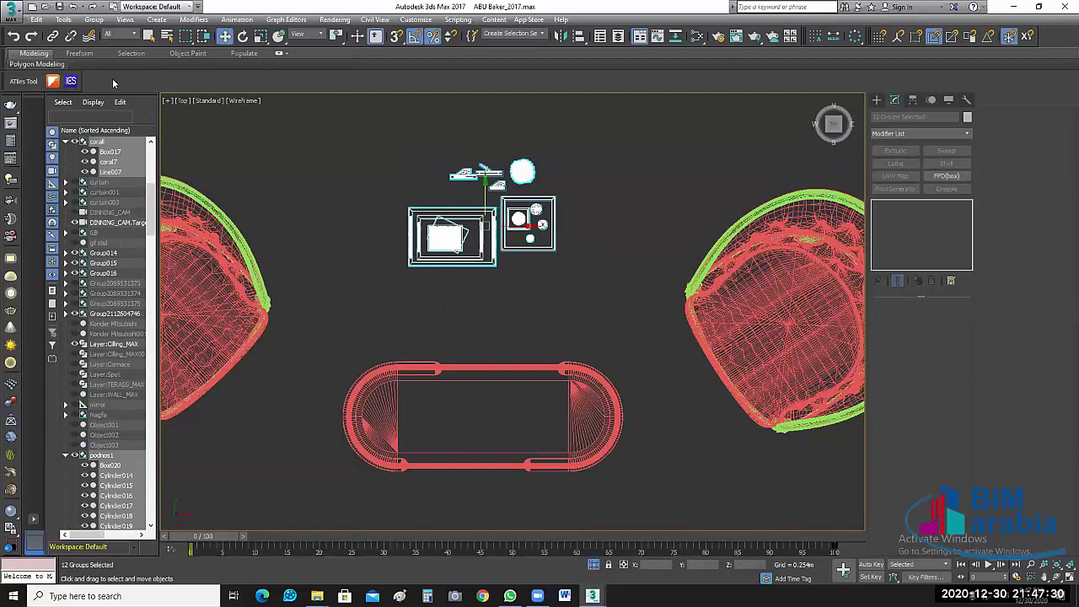
click(330, 154)
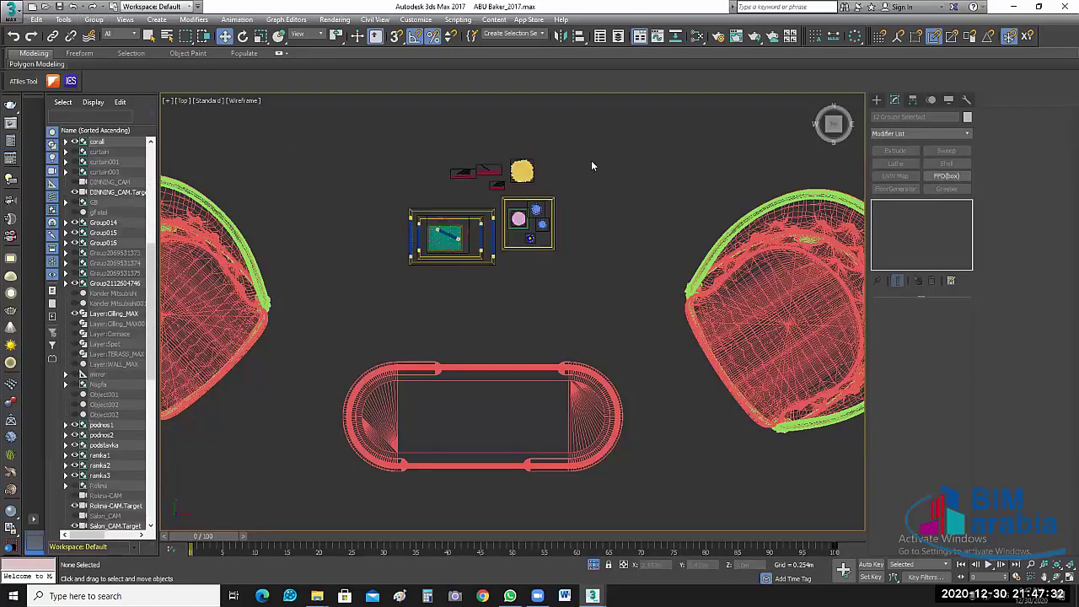
click(548, 250)
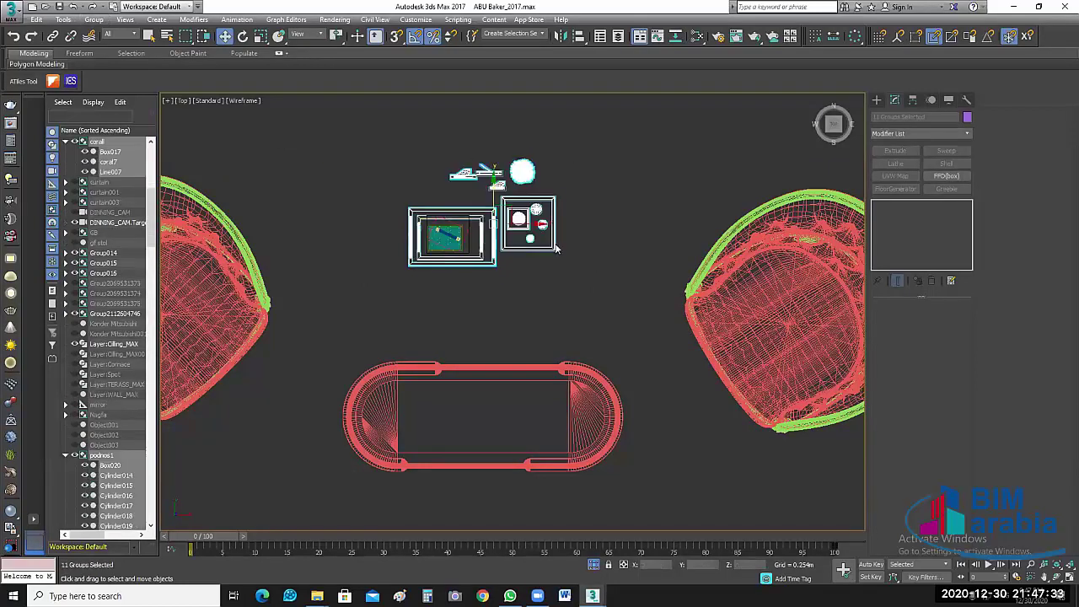
click(93, 19)
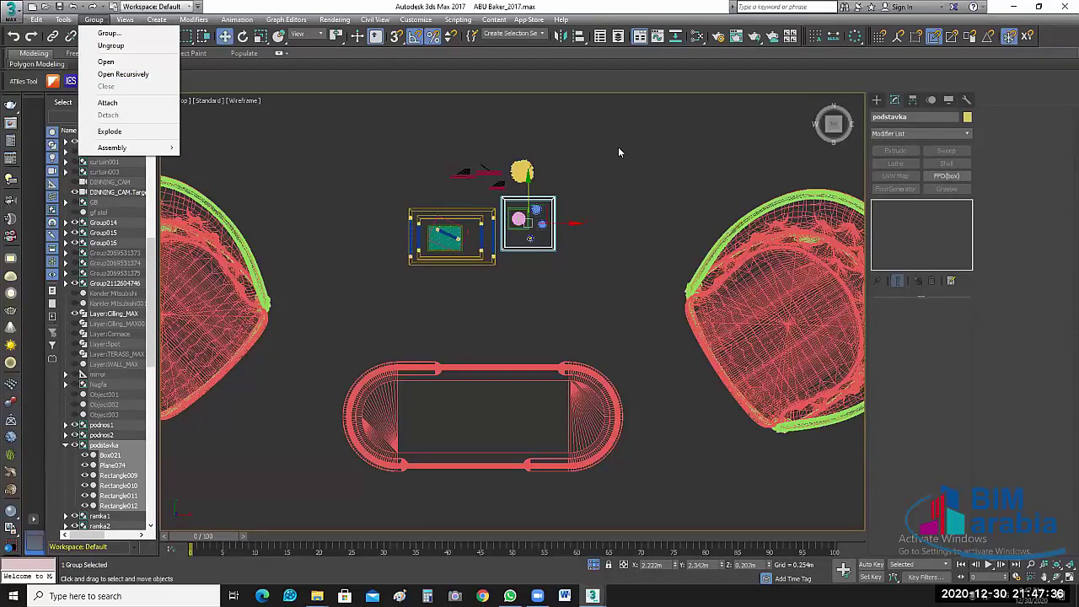
drag(619, 147, 368, 296)
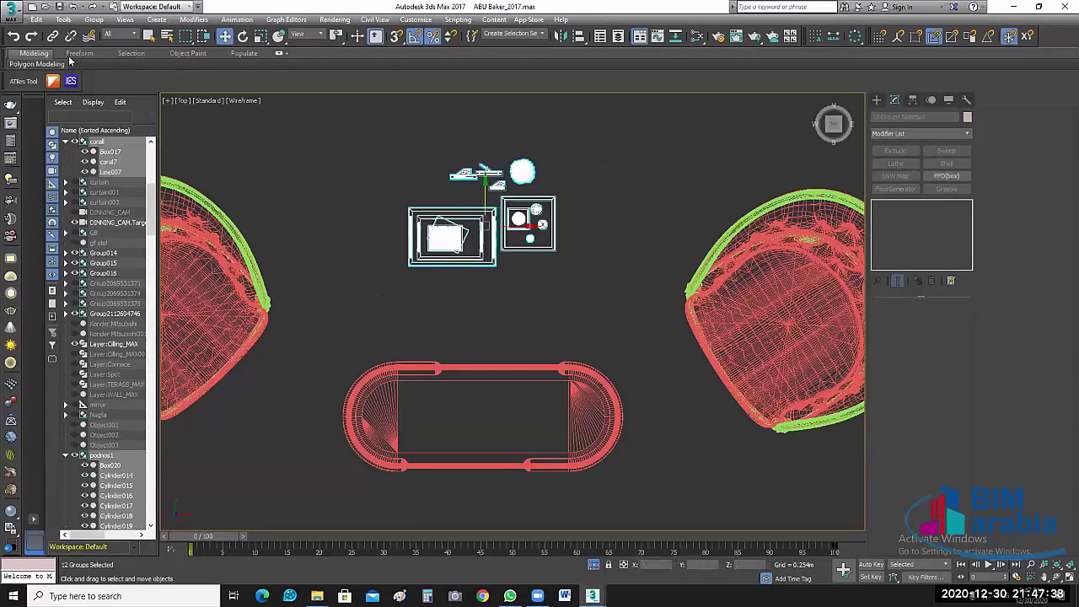
click(93, 19)
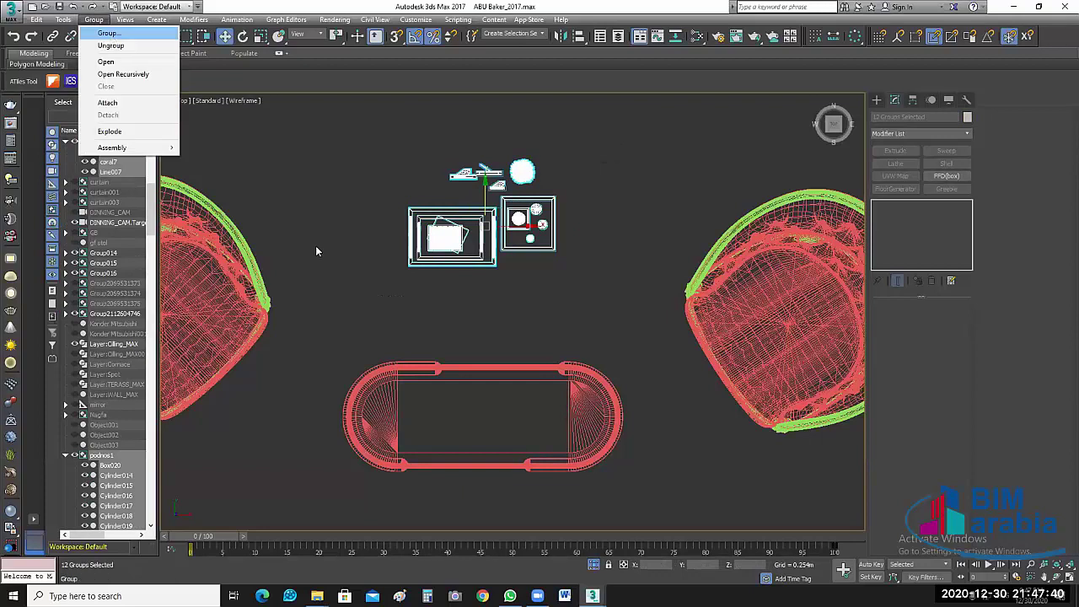
key(Return)
key(Return)
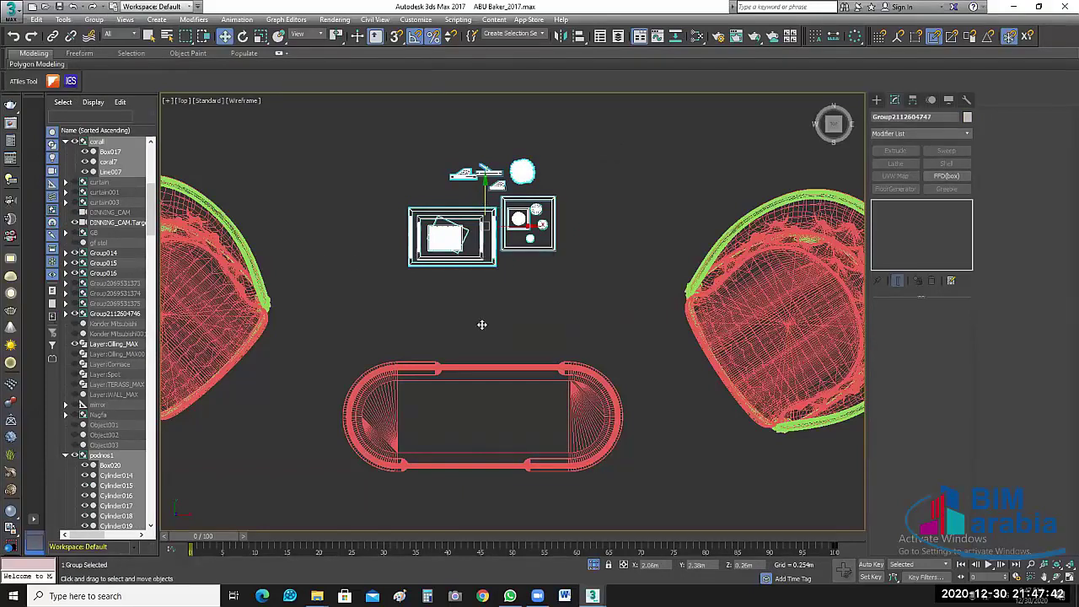
drag(482, 325, 481, 519)
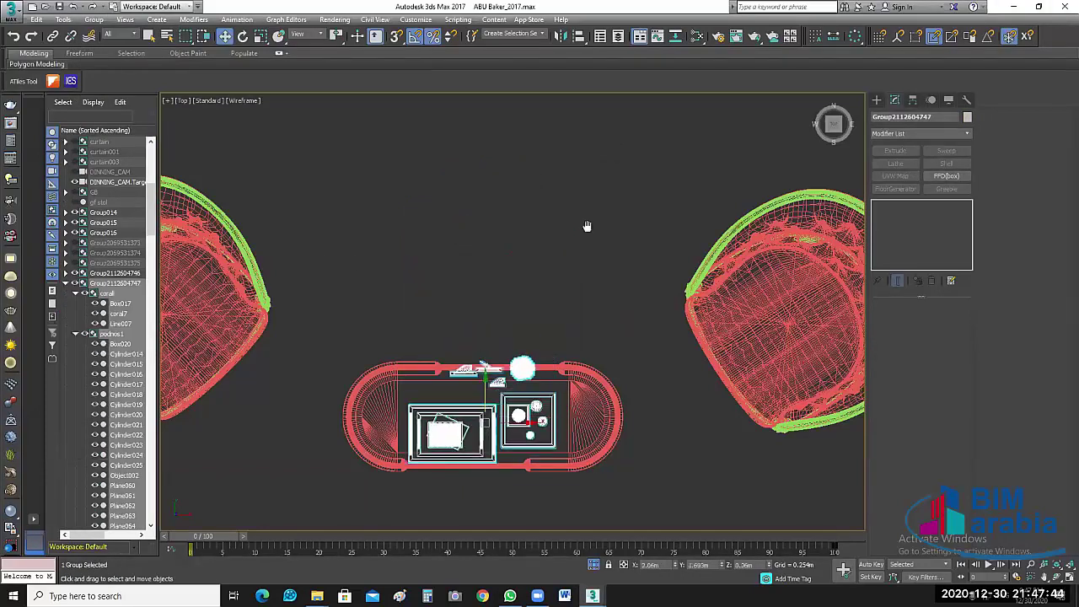
middle_drag(410, 170, 393, 64)
key(r)
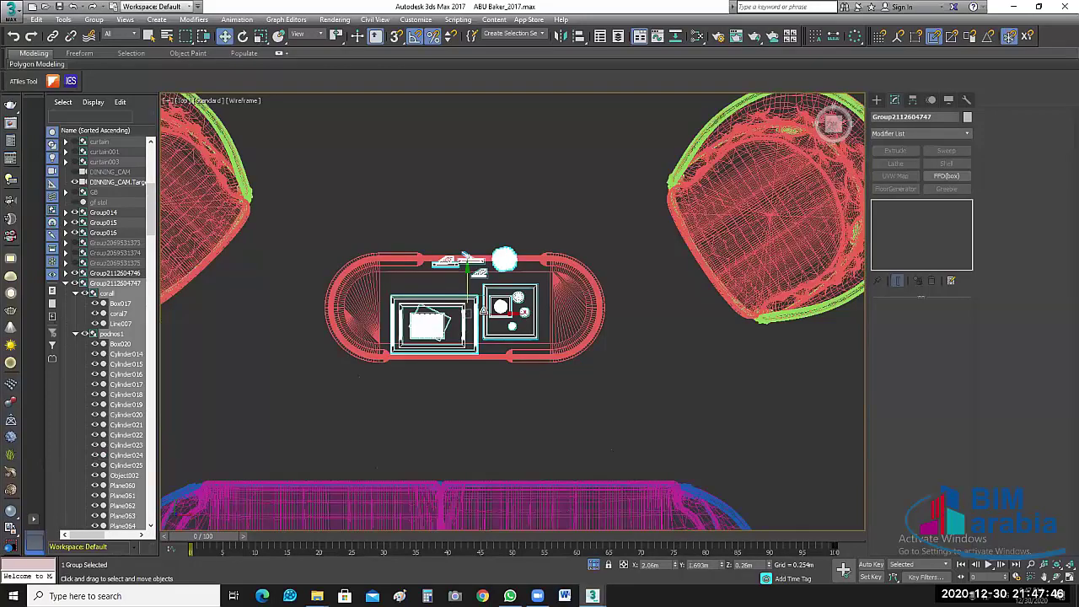
mouse_move(474, 300)
mouse_down()
mouse_move(498, 314)
mouse_move(472, 297)
mouse_up()
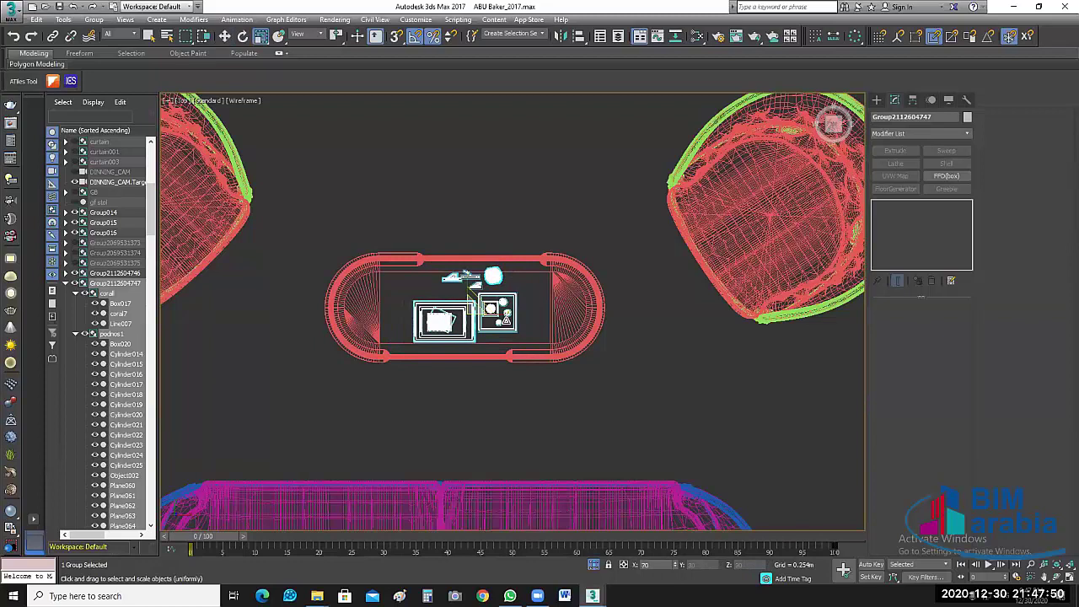
key(w)
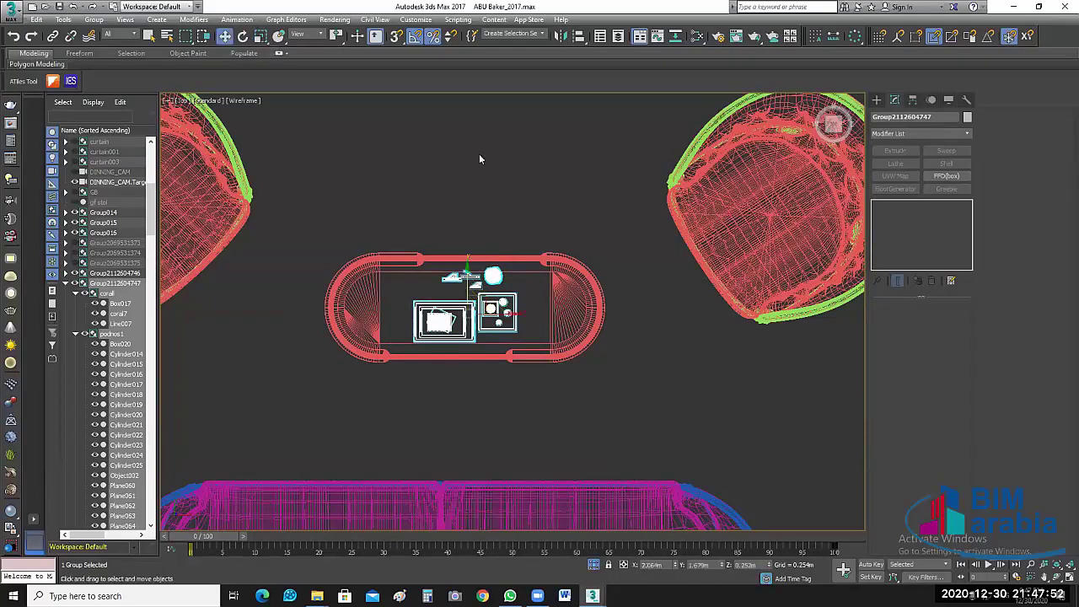
drag(498, 312, 495, 312)
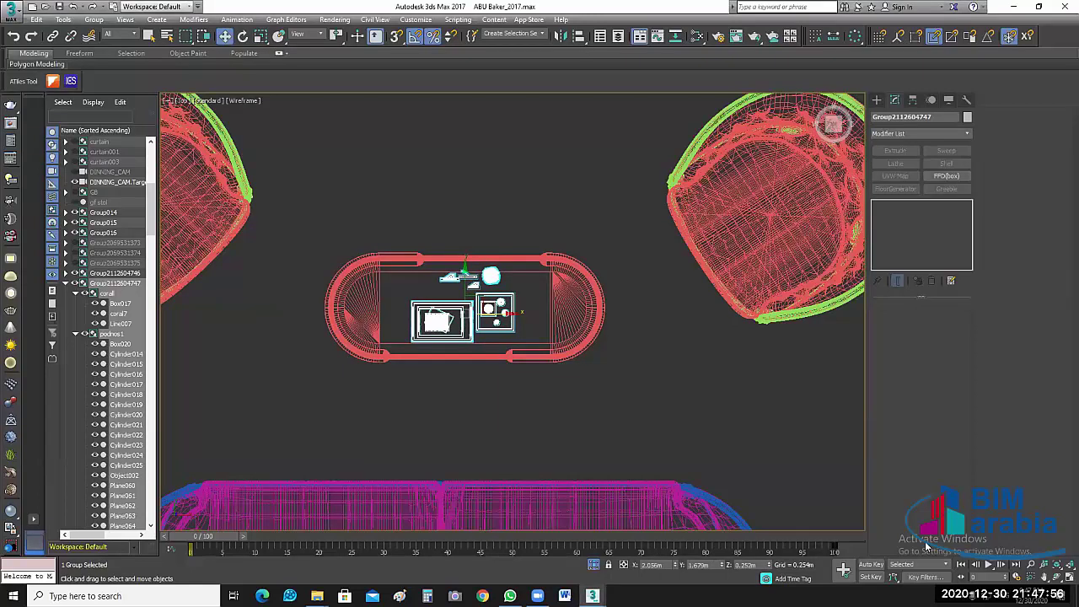
click(288, 224)
key(alt+w)
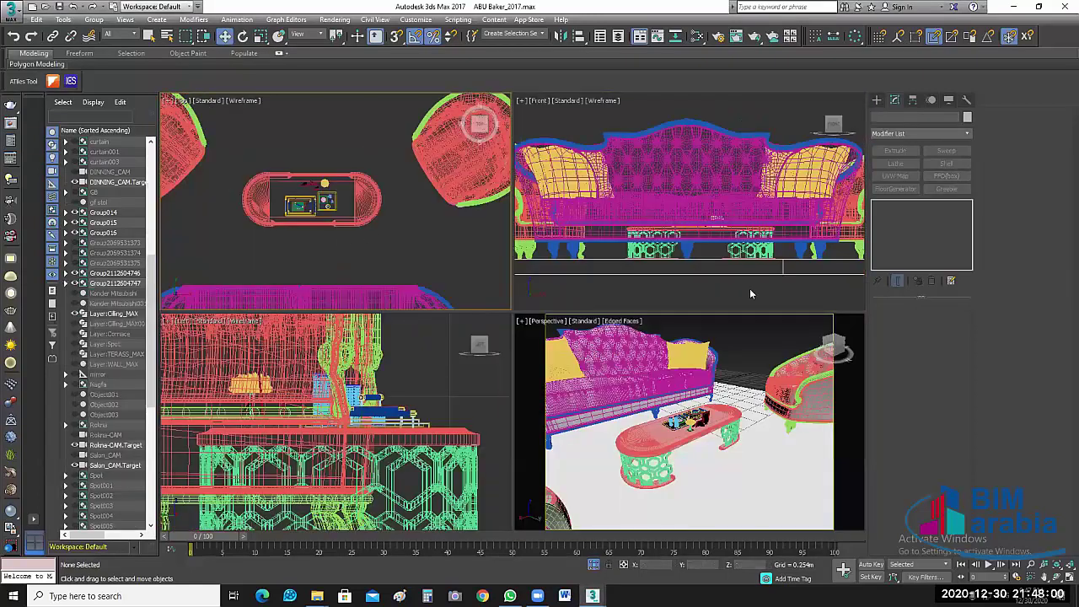
Step: Isolate the table and decor, then align the decor's Y minimum to tabletop Line2149's maximum
scroll(749, 293, up, 5)
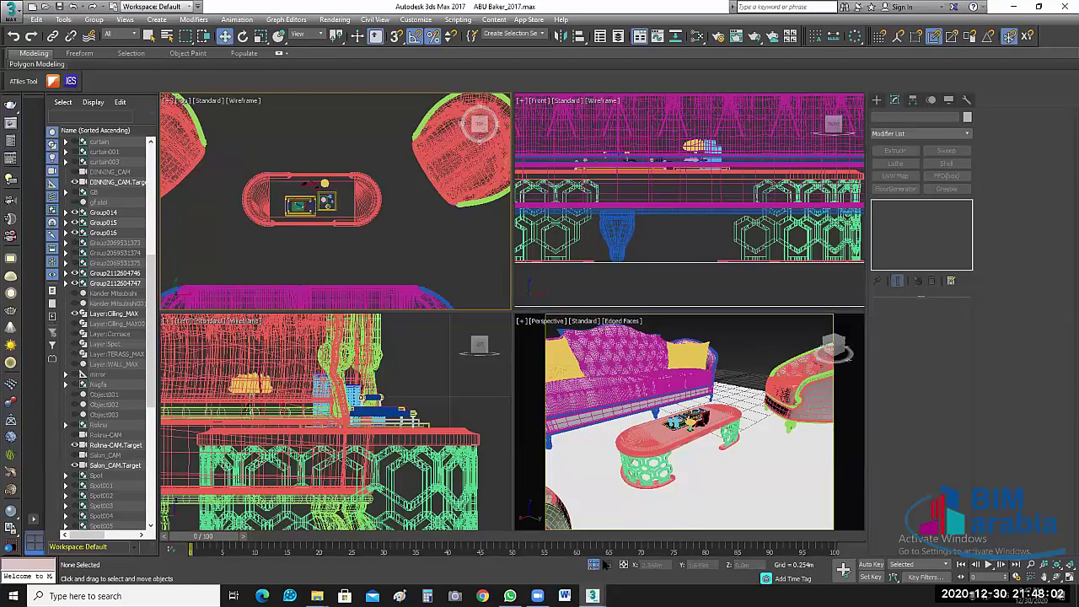
click(696, 263)
key(alt+q)
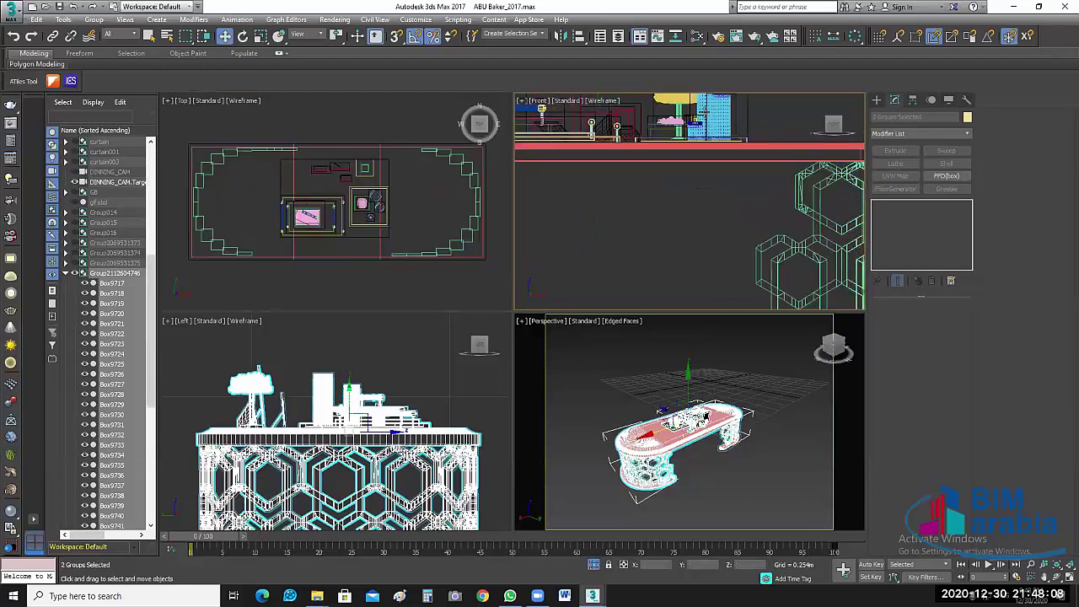
click(739, 230)
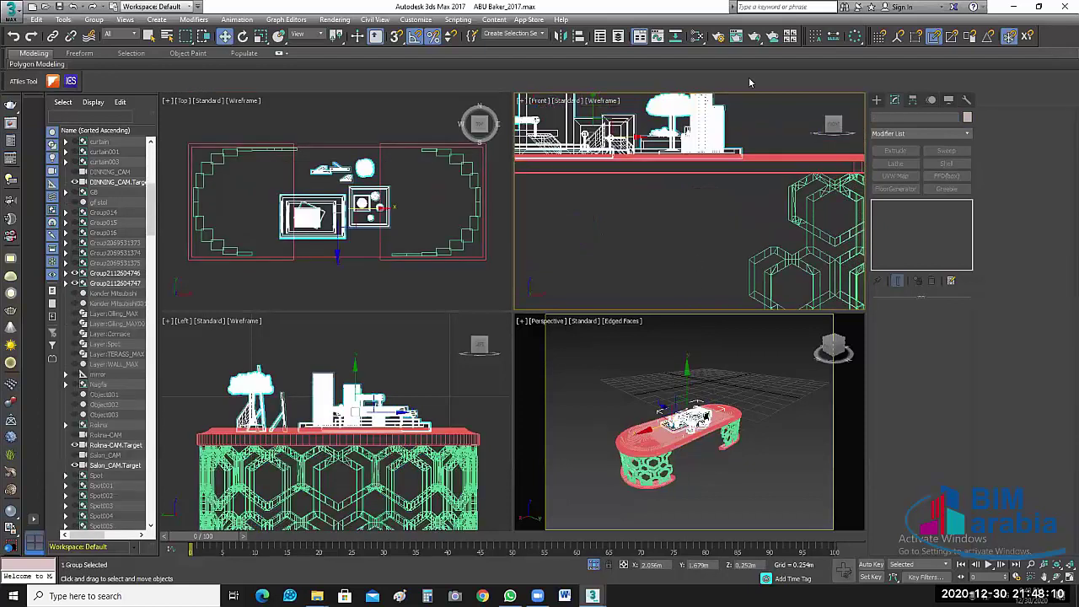
click(578, 37)
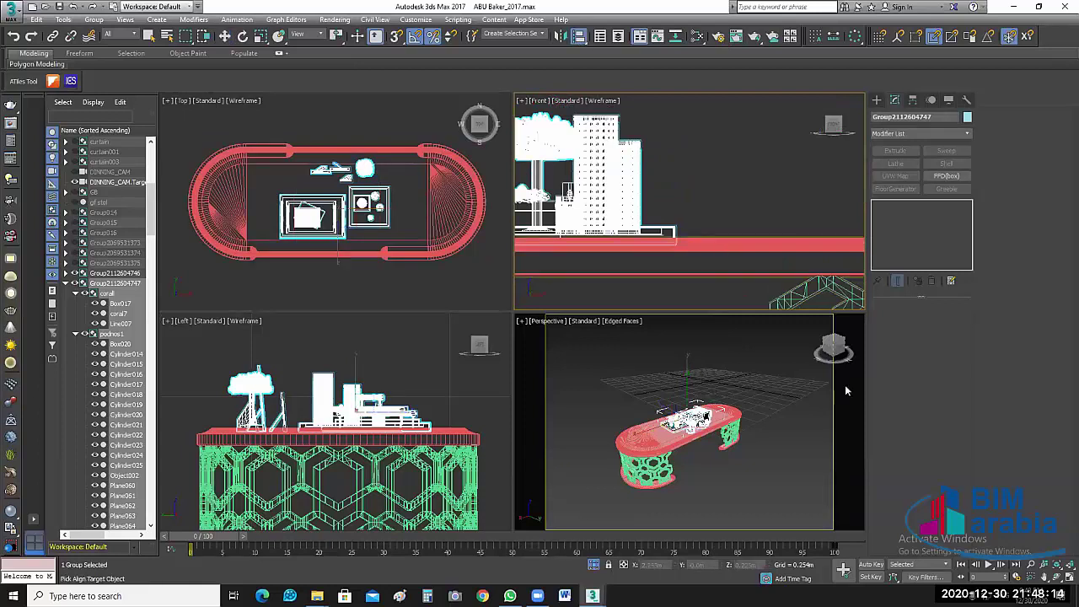
click(802, 244)
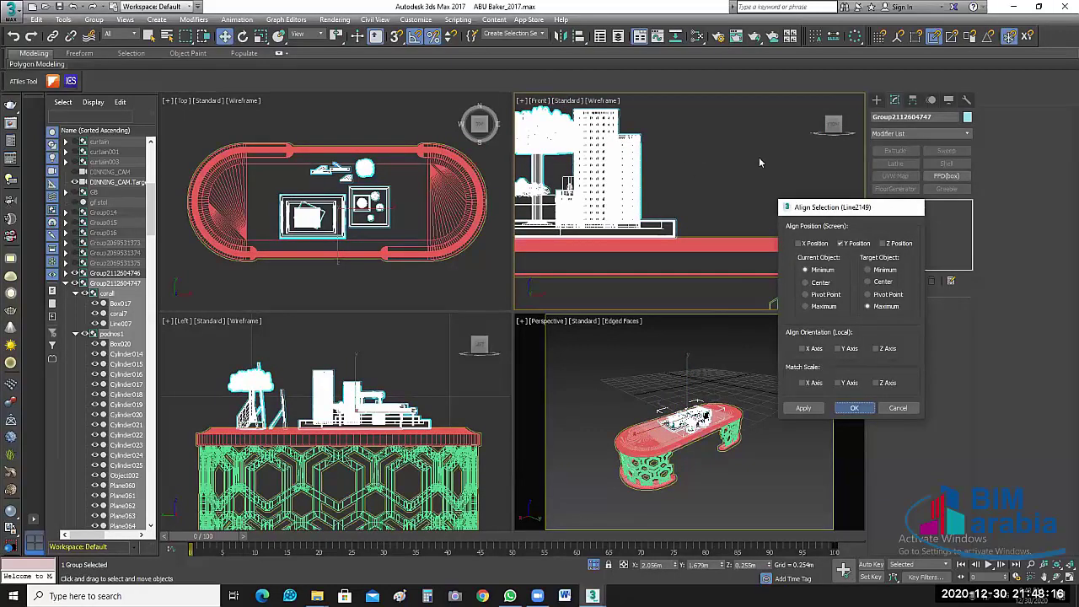
key(Return)
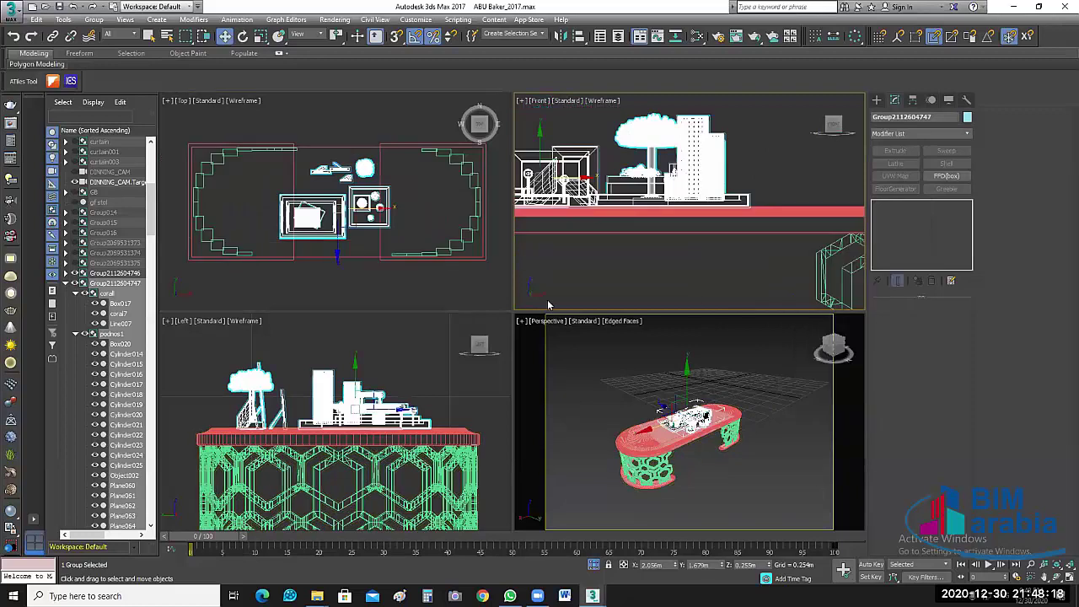
scroll(641, 220, down, 3)
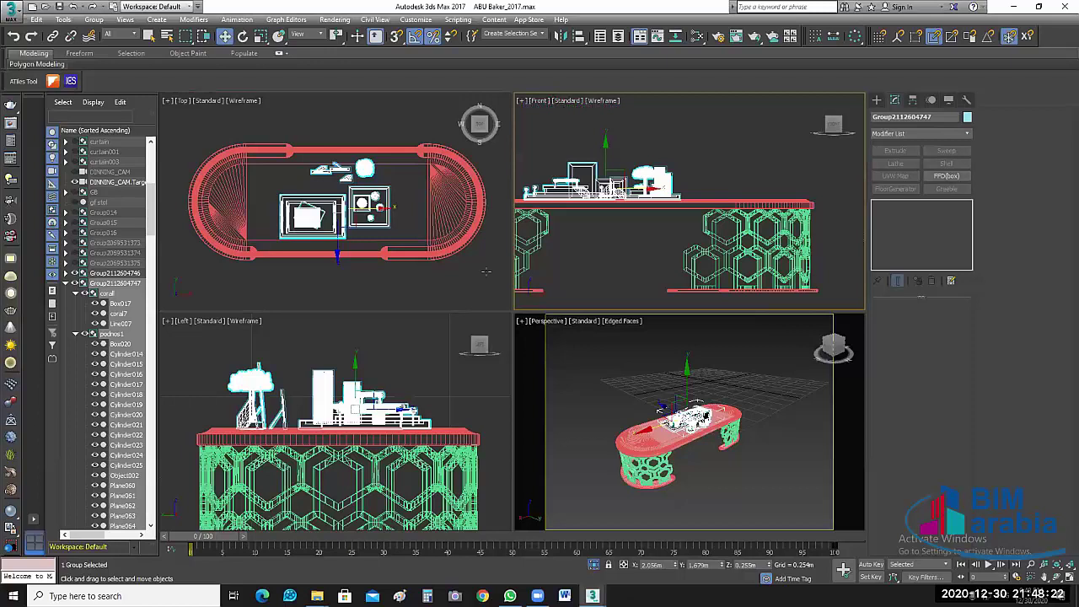
Step: Unhide all objects and undo back to the sofa, armchairs and coffee table being selected
key(alt+q)
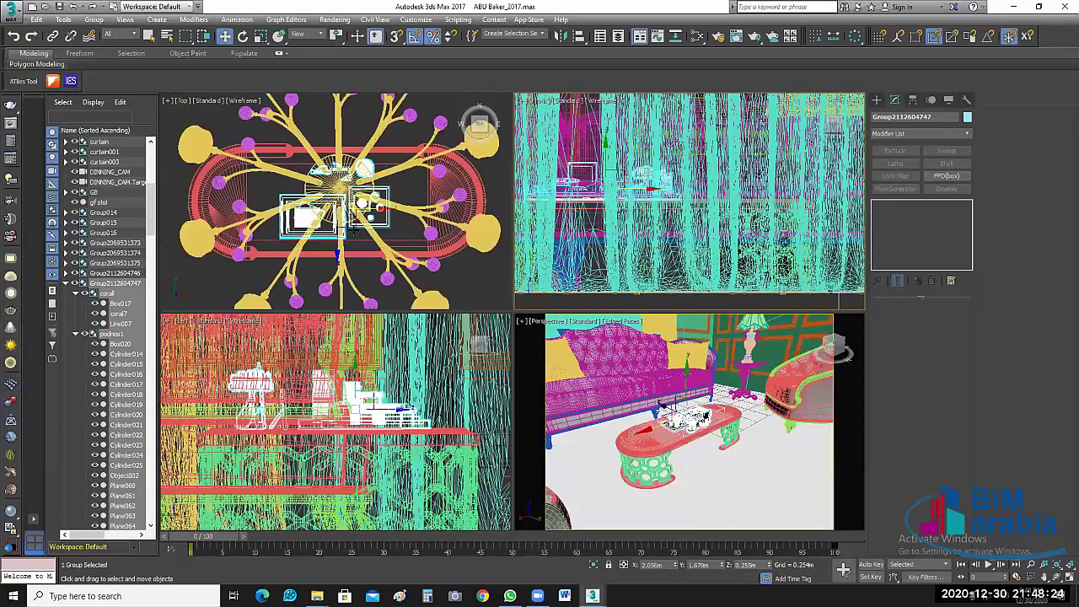
key(ctrl+z)
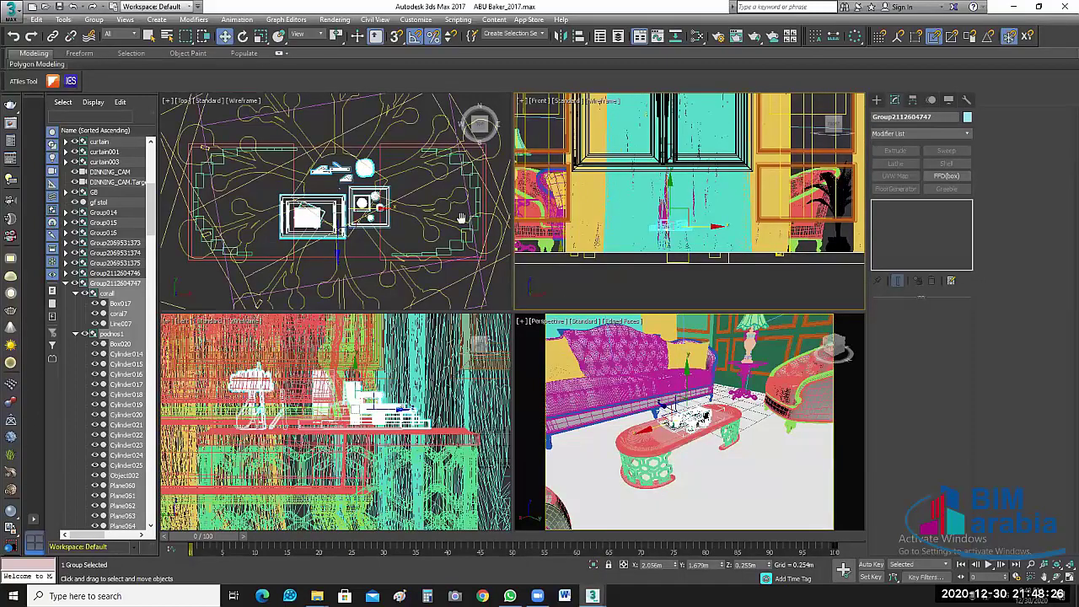
key(ctrl+z)
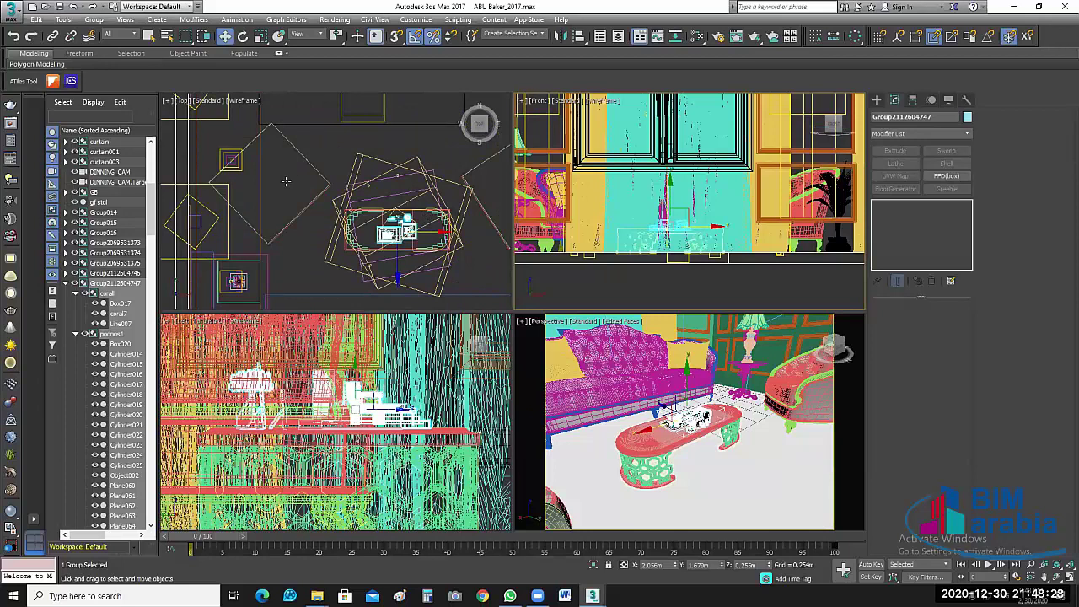
key(ctrl+z)
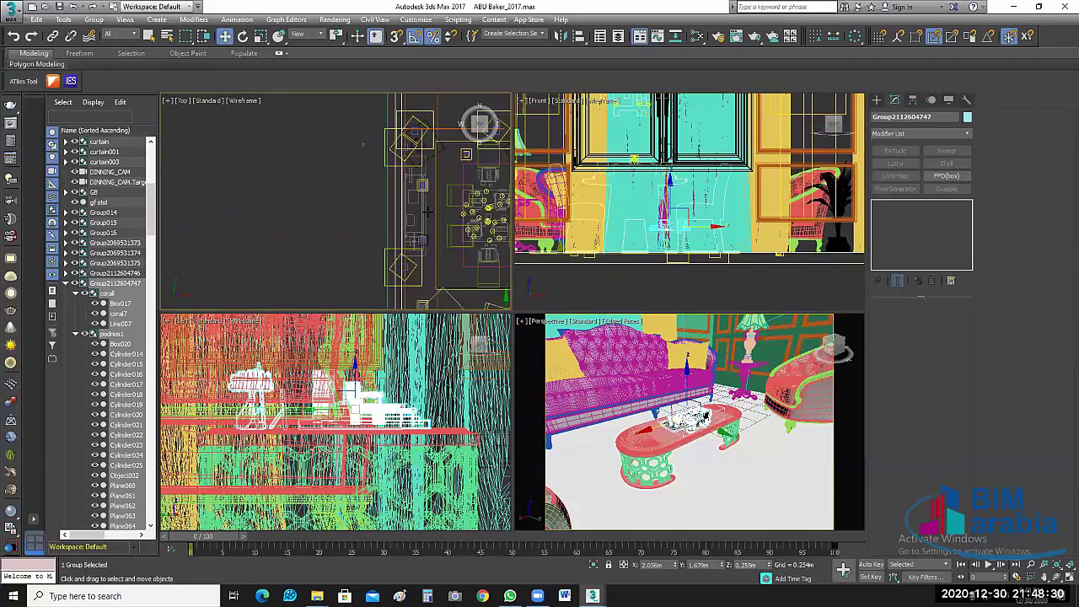
key(ctrl+z)
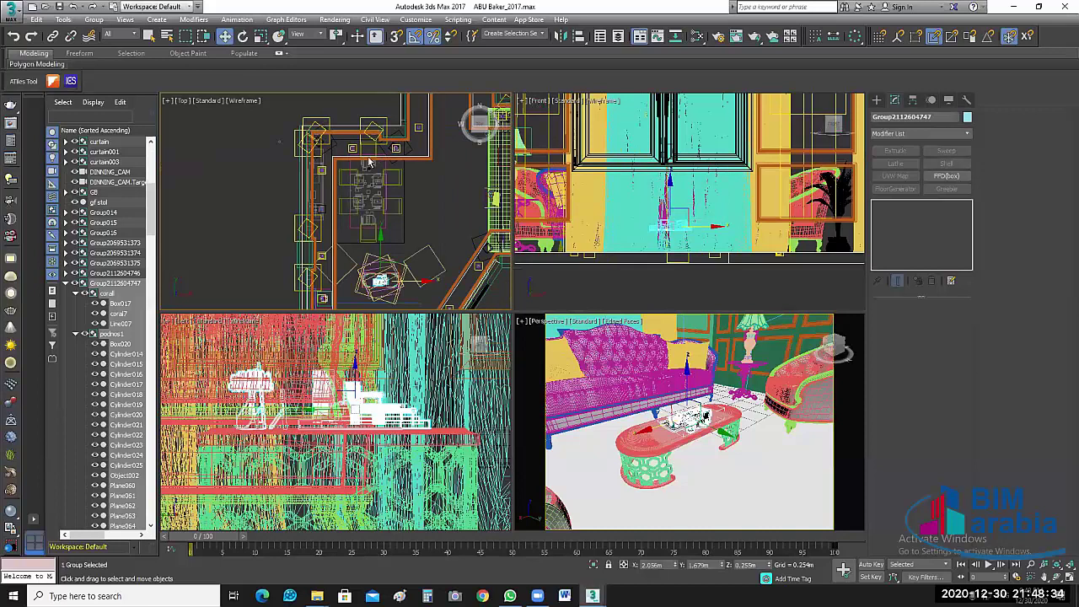
key(ctrl+z)
key(ctrl+z)
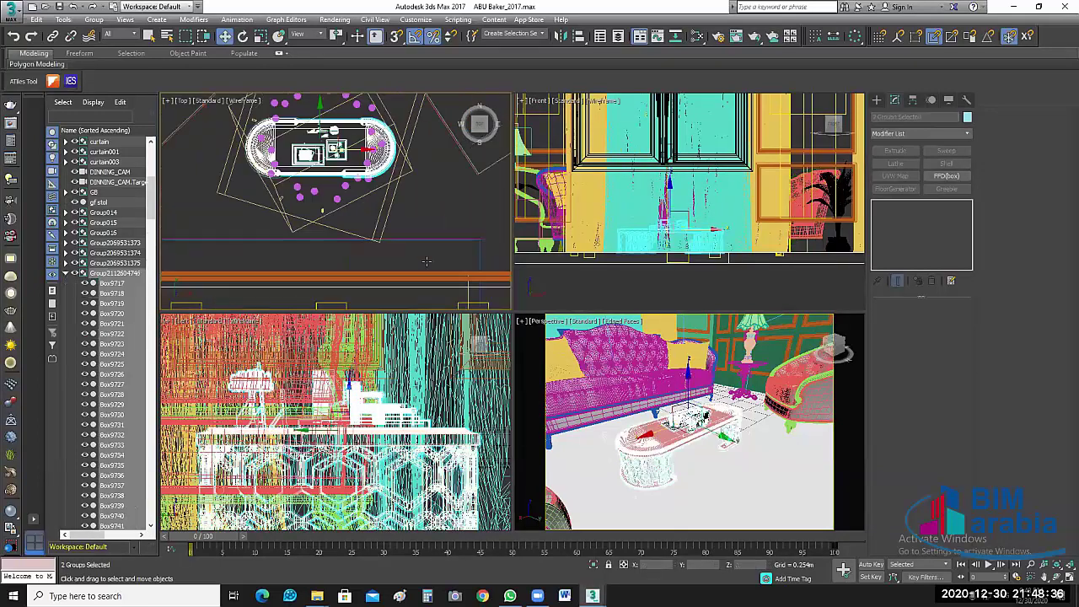
key(ctrl+z)
key(ctrl+z)
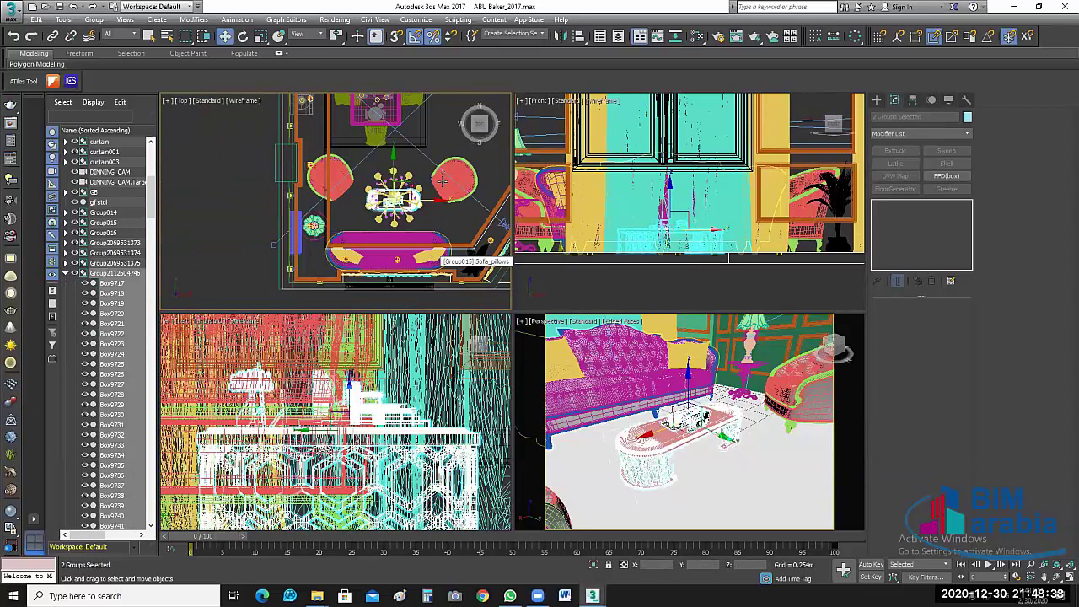
key(ctrl+z)
key(ctrl+z)
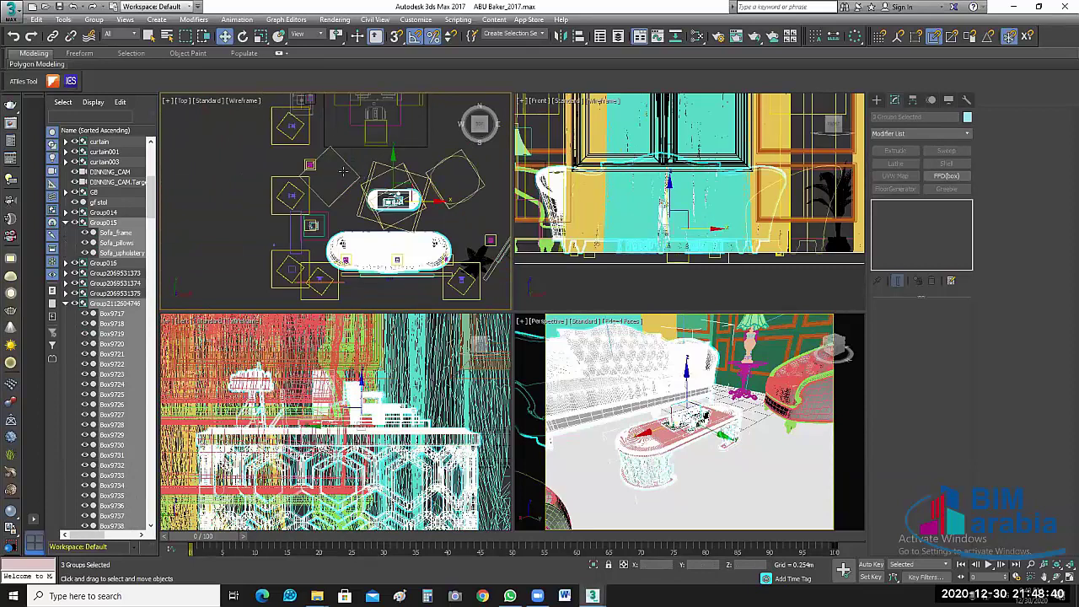
key(ctrl+z)
key(ctrl+z)
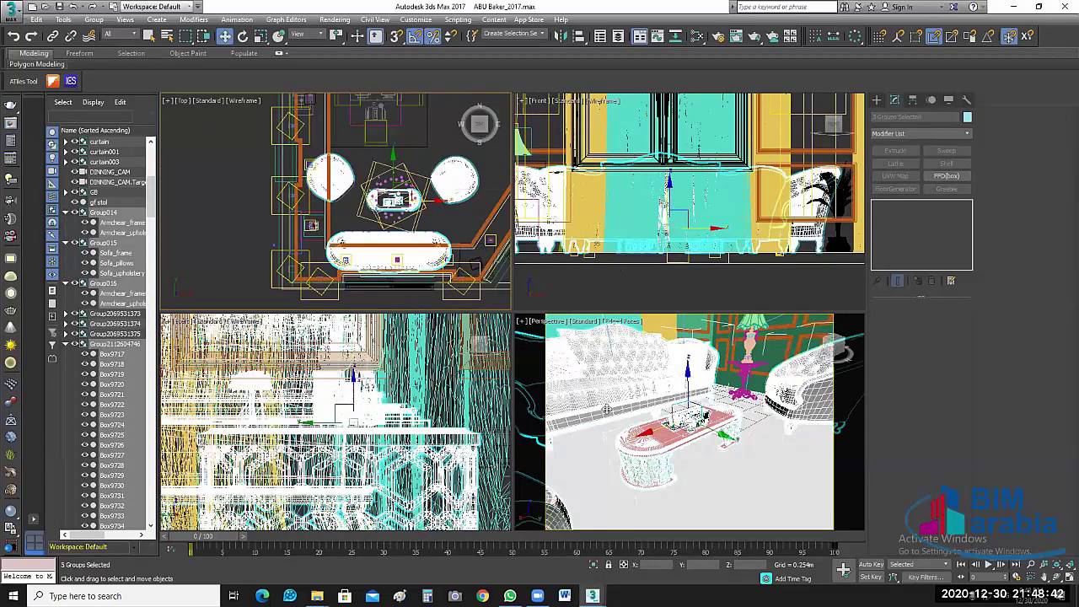
Step: Isolate the sofa, armchairs and coffee table, viewing them around the left view
click(595, 565)
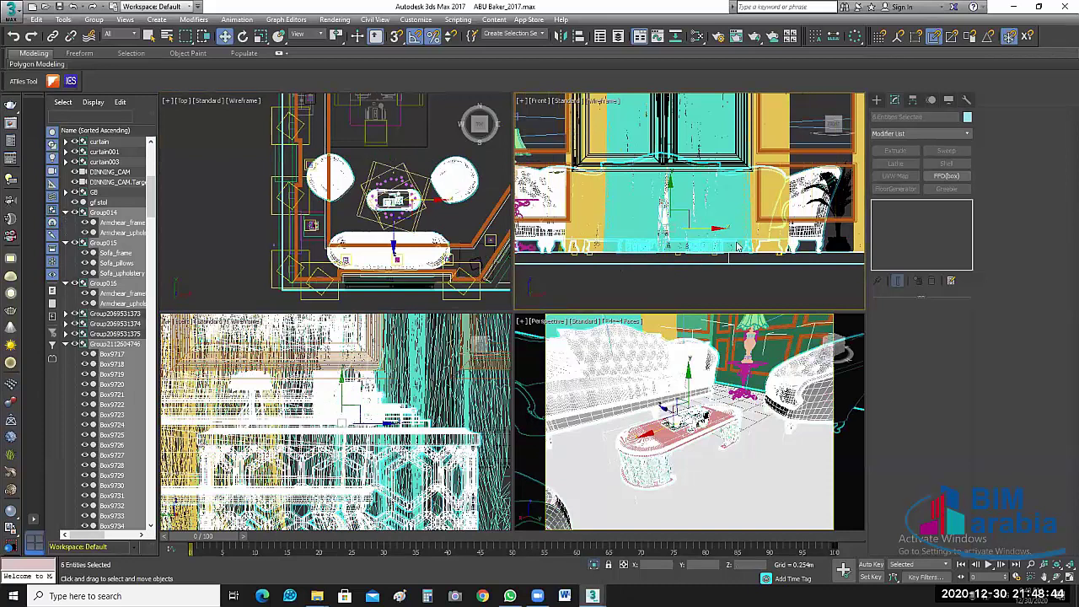
key(ctrl+d)
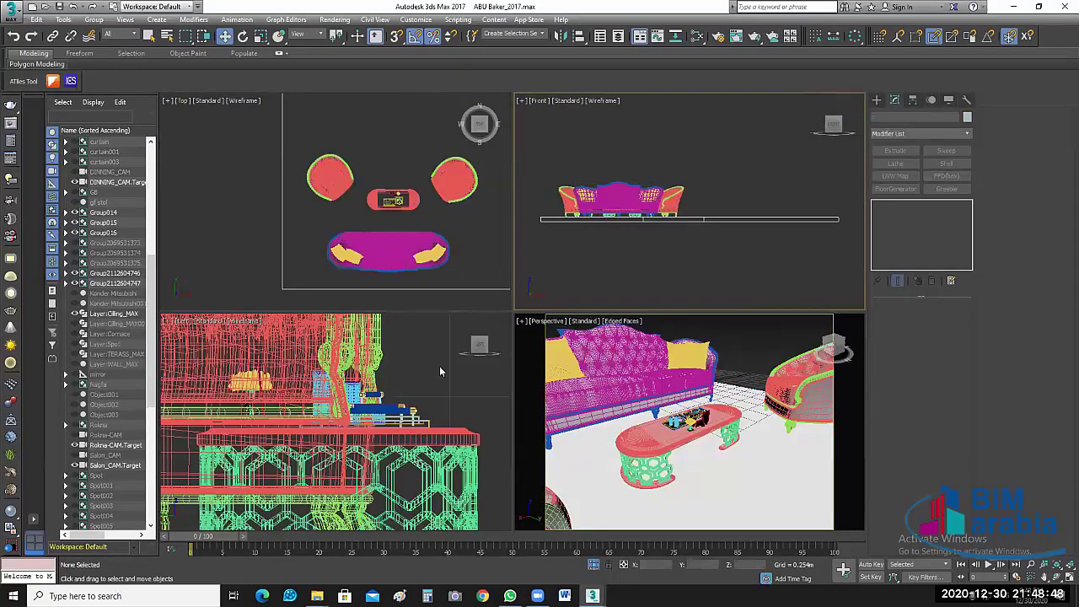
scroll(423, 396, down, 3)
alt+middle_drag(435, 387, 396, 389)
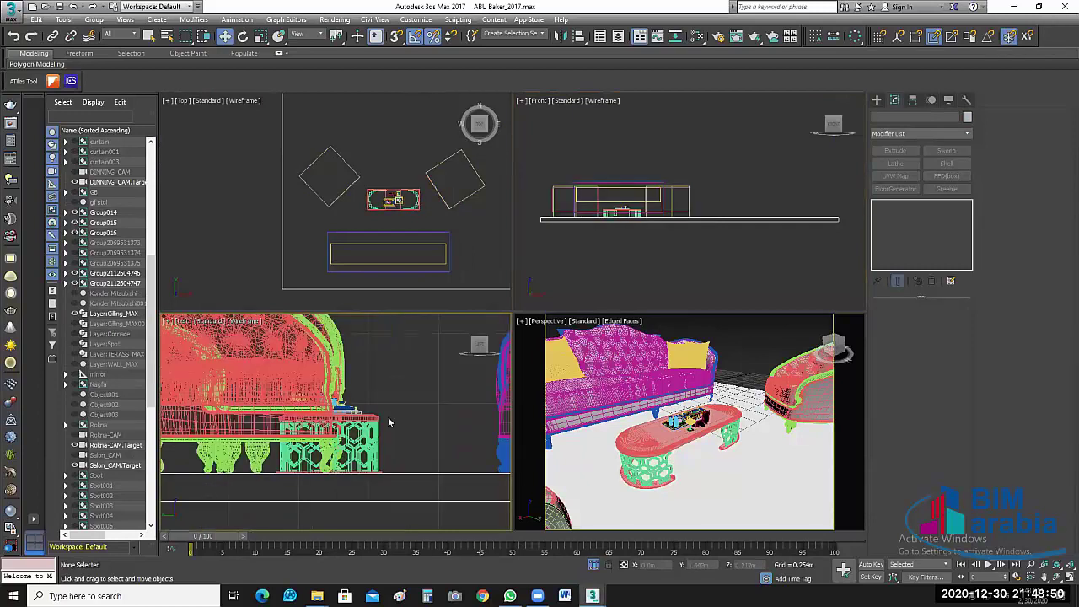
scroll(665, 230, up, 1)
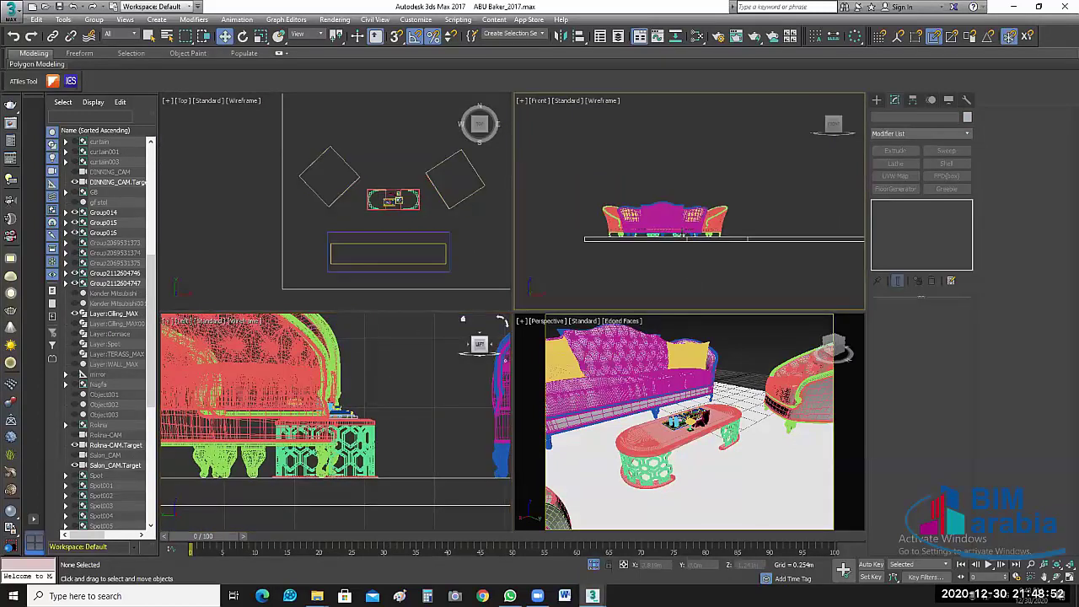
scroll(681, 233, up, 1)
scroll(697, 167, up, 2)
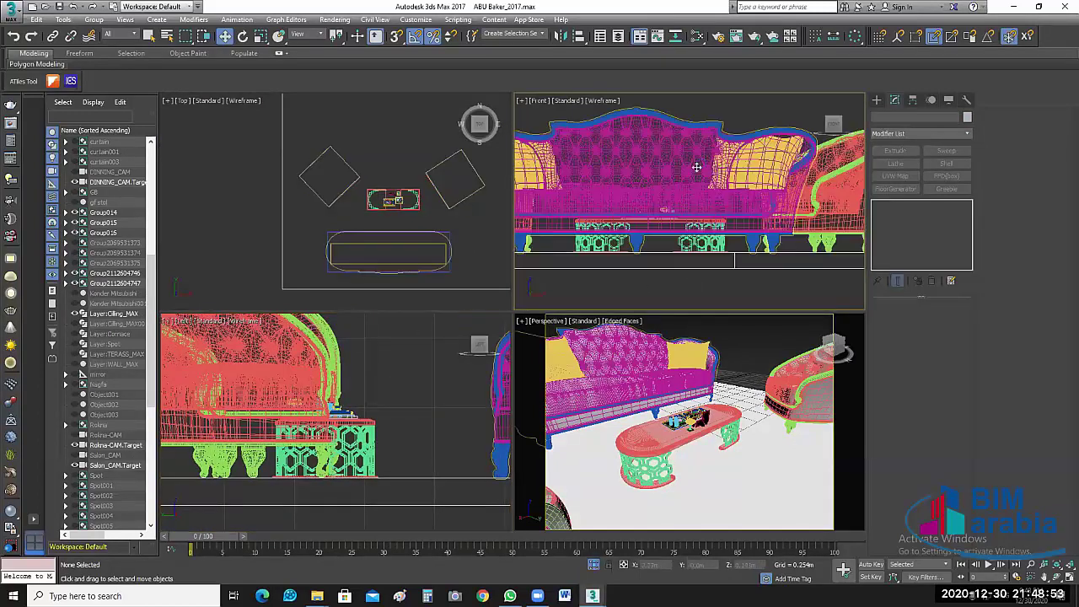
Step: Hide the sofa Group015 so the coffee table is visible from the front
click(636, 250)
right_click(641, 277)
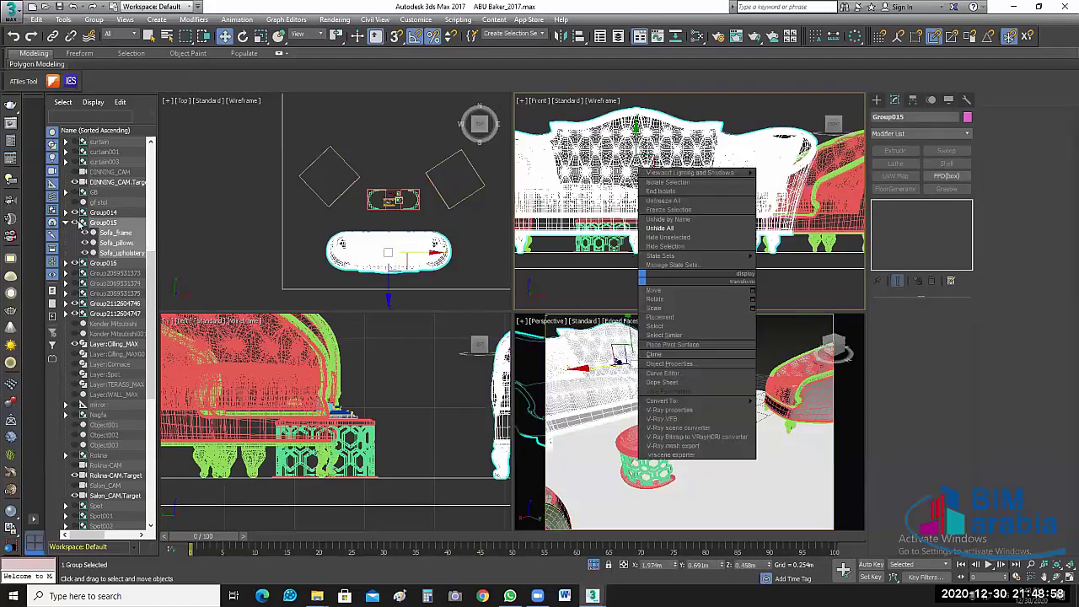
click(313, 252)
key(alt+h)
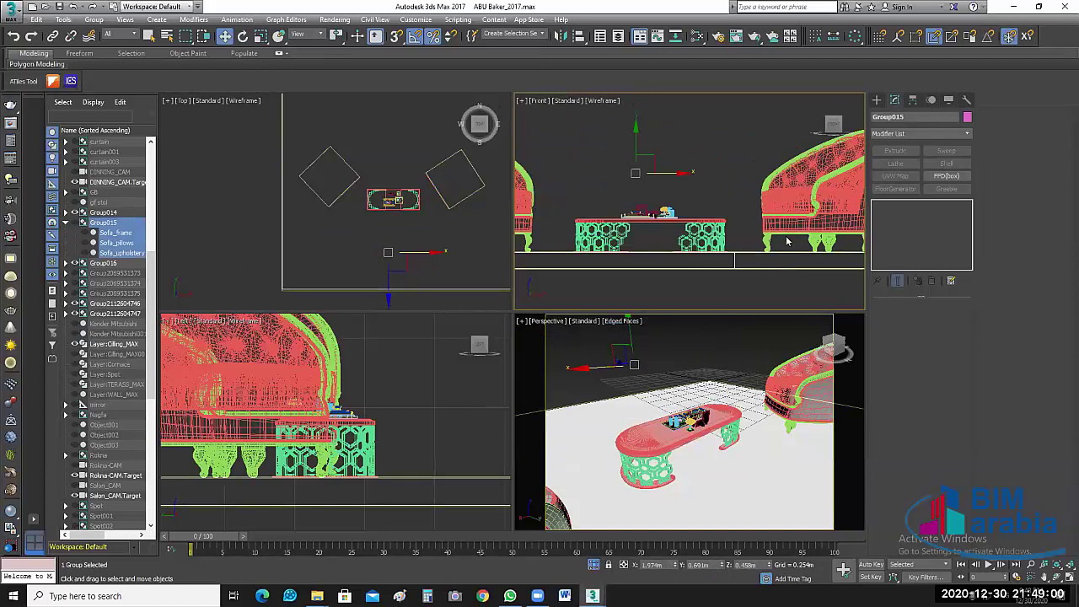
scroll(716, 245, down, 1)
middle_drag(716, 244, 718, 235)
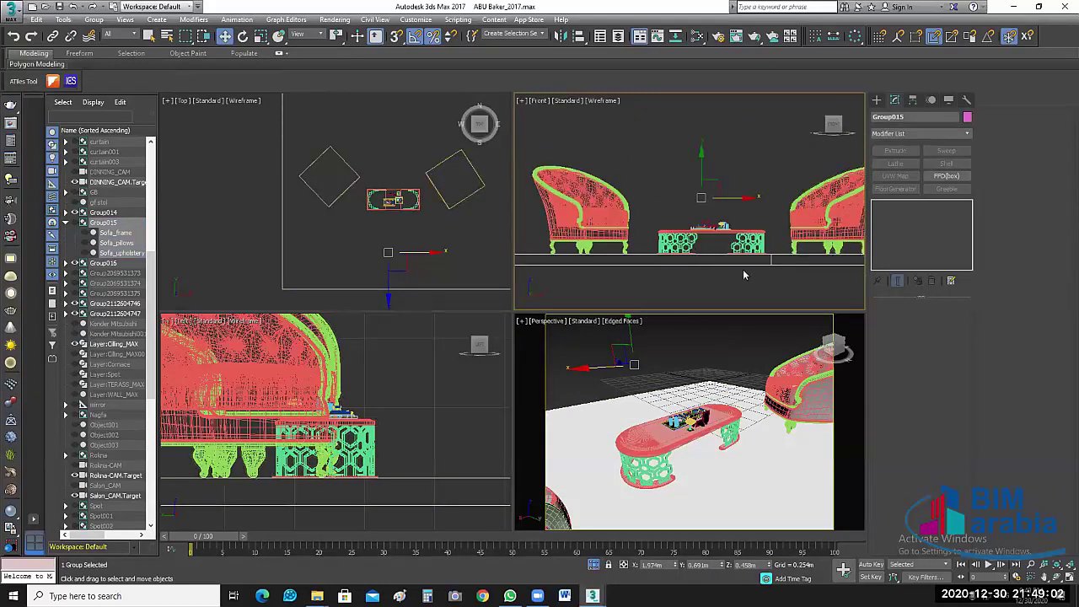
Step: Enlarge the coffee table group uniformly to 130%
scroll(730, 275, up, 1)
scroll(741, 276, down, 1)
mouse_move(740, 276)
middle_down()
mouse_move(756, 280)
mouse_move(735, 287)
middle_up()
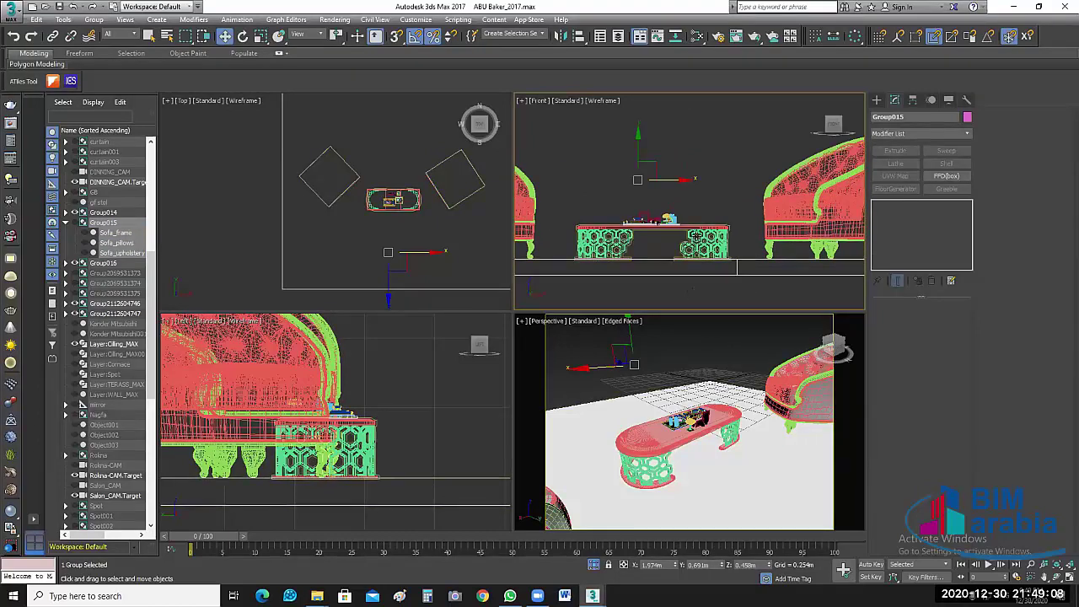
click(697, 234)
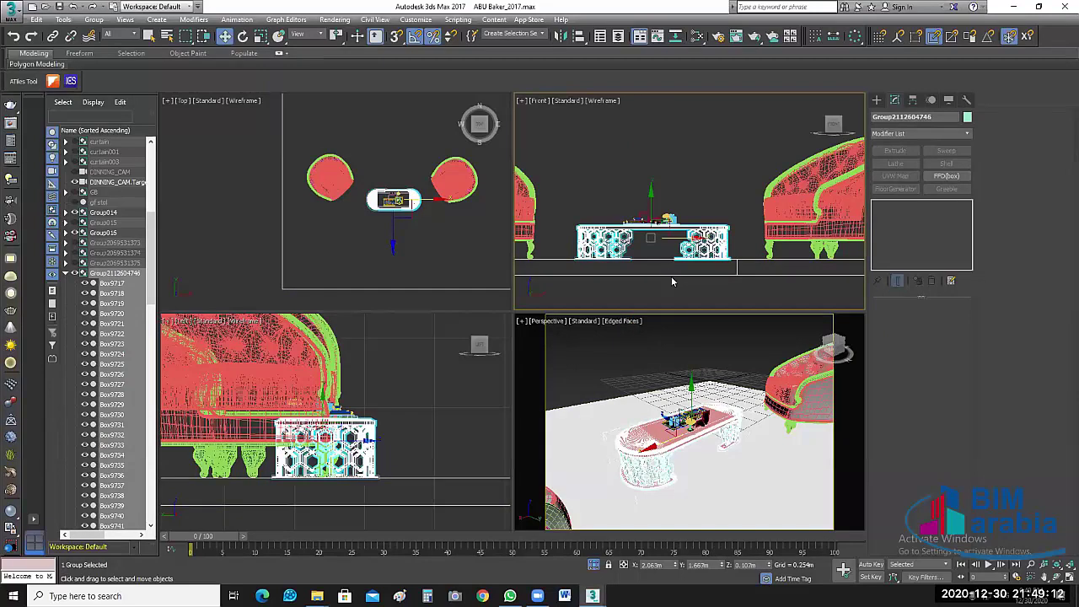
click(261, 36)
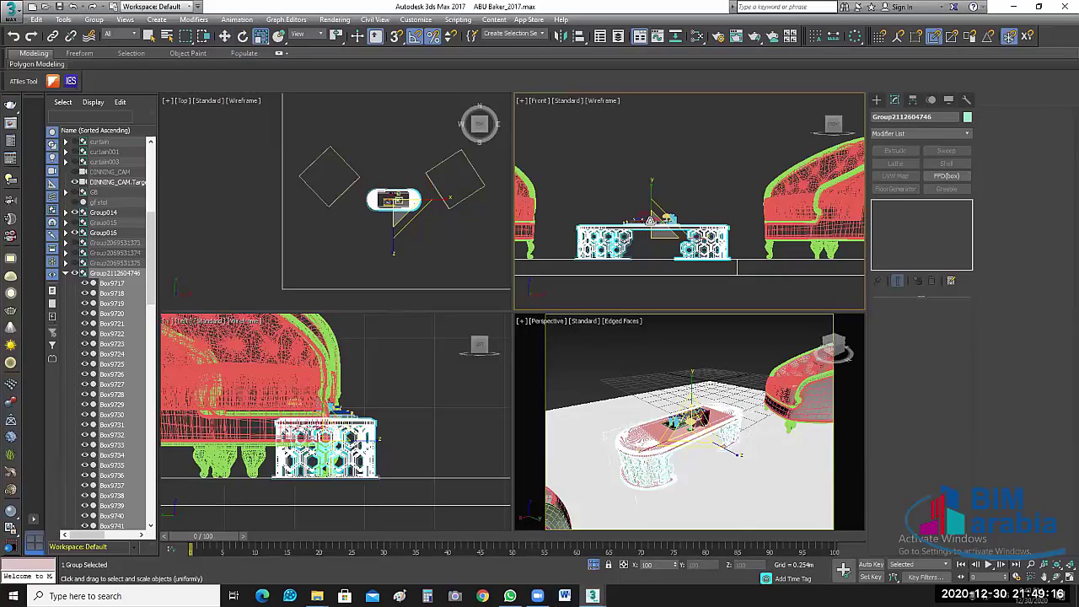
drag(650, 221, 653, 225)
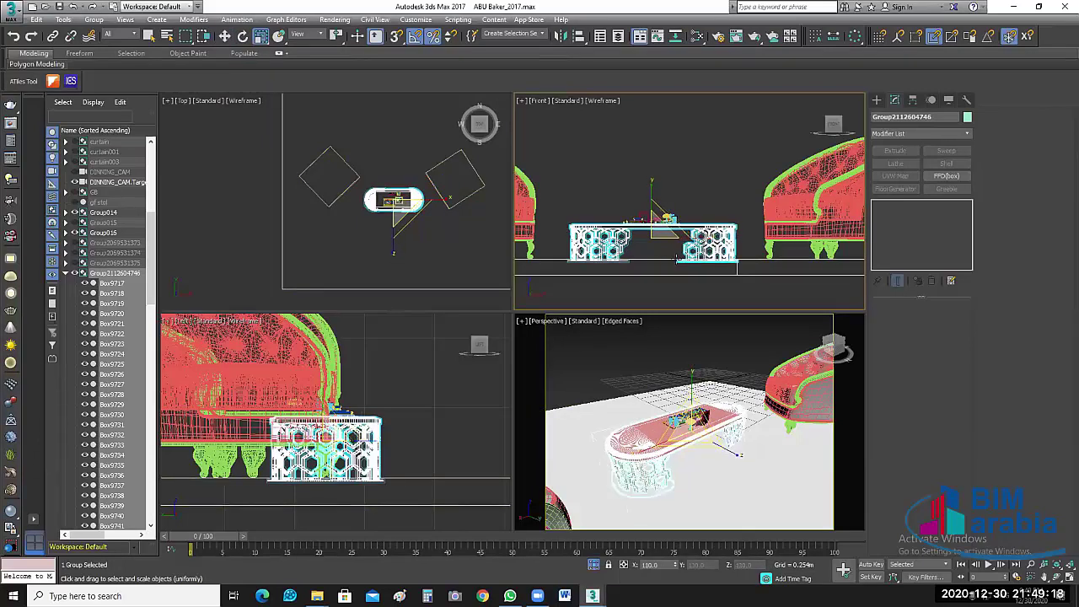
click(224, 35)
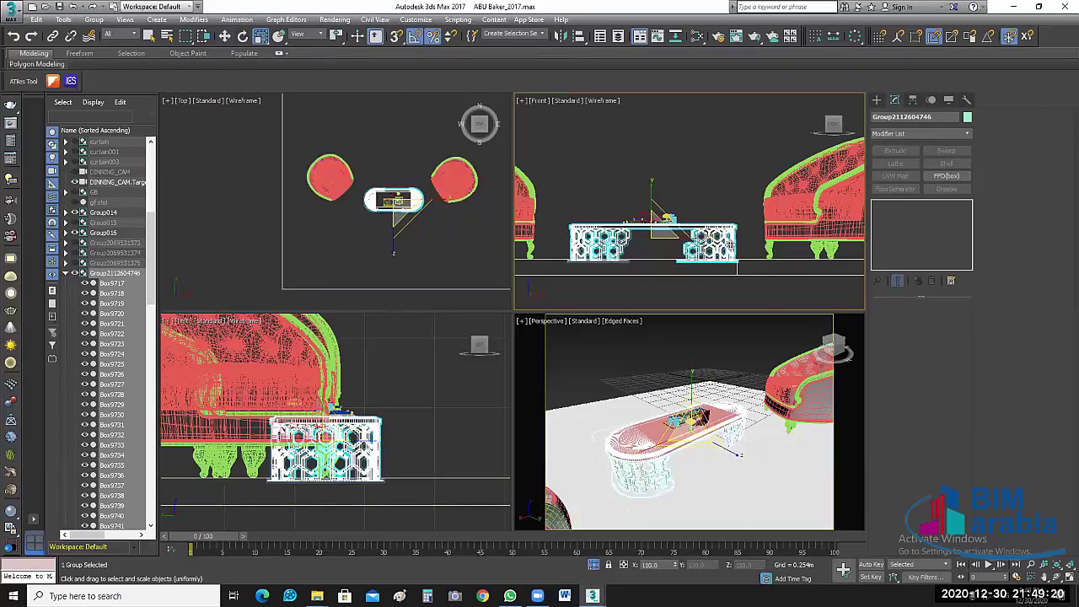
click(580, 36)
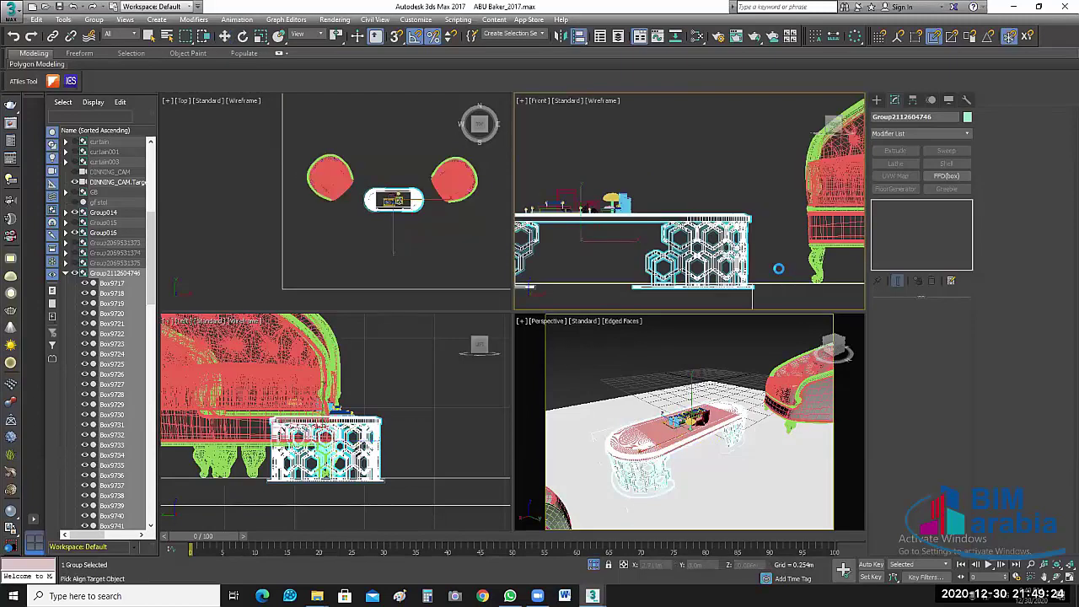
click(835, 387)
click(854, 409)
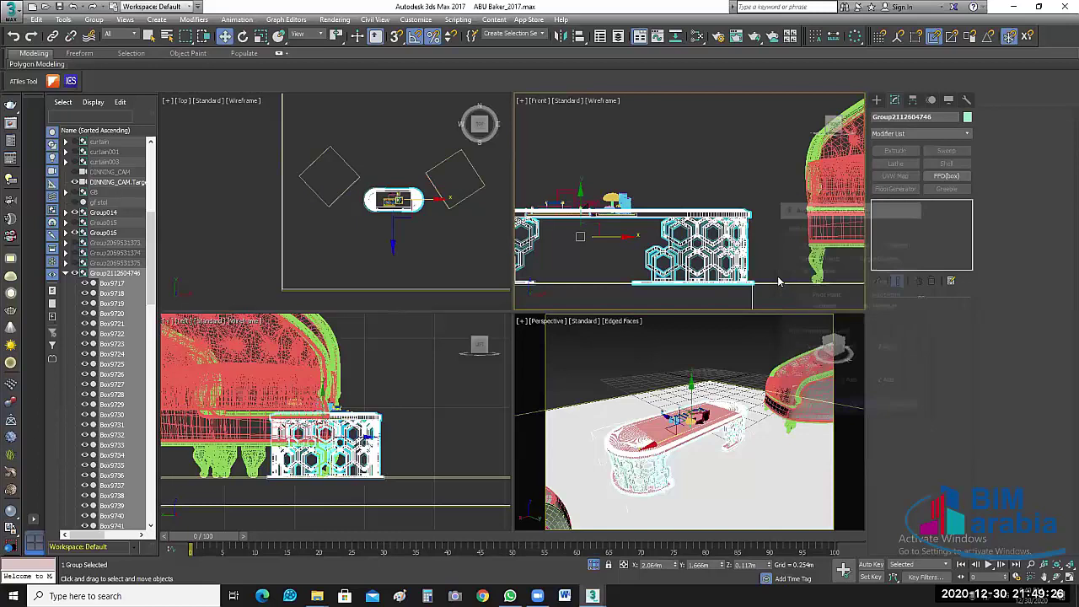
scroll(778, 278, down, 3)
scroll(782, 201, up, 3)
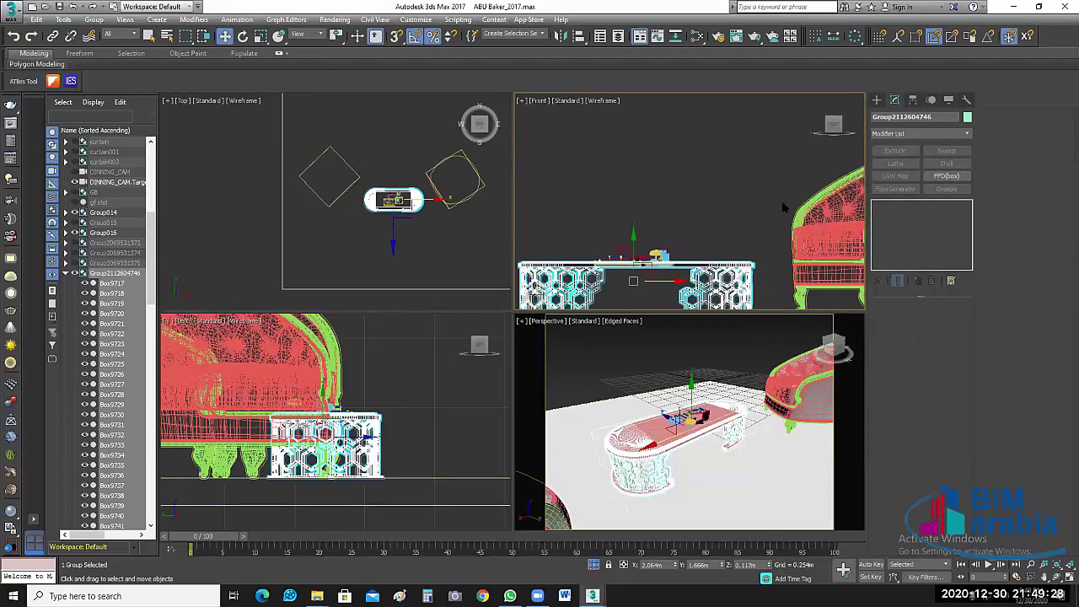
scroll(782, 201, up, 1)
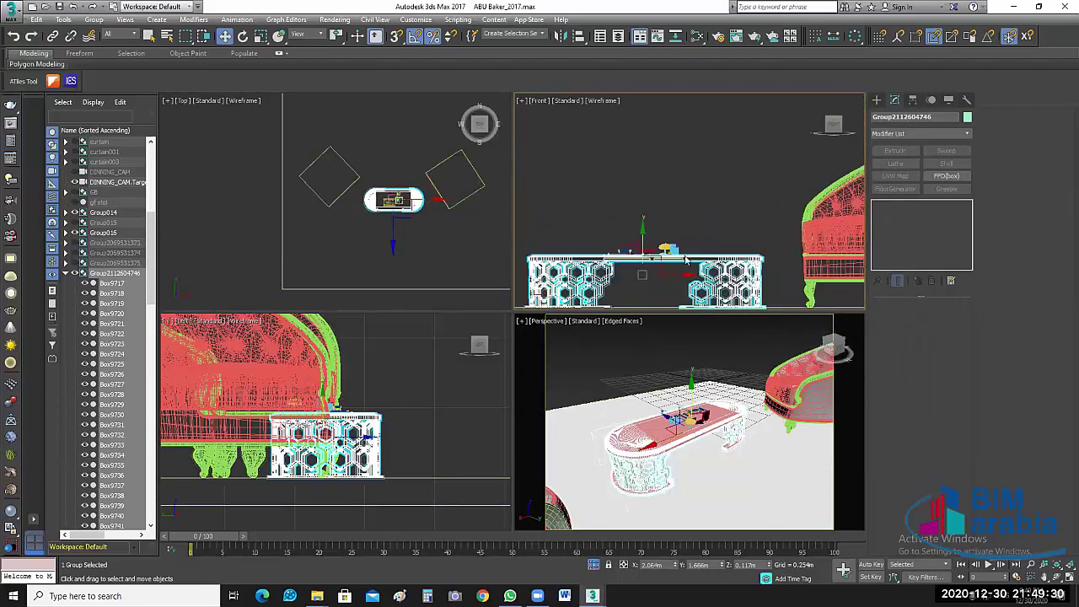
scroll(675, 253, up, 2)
key(ctrl+z)
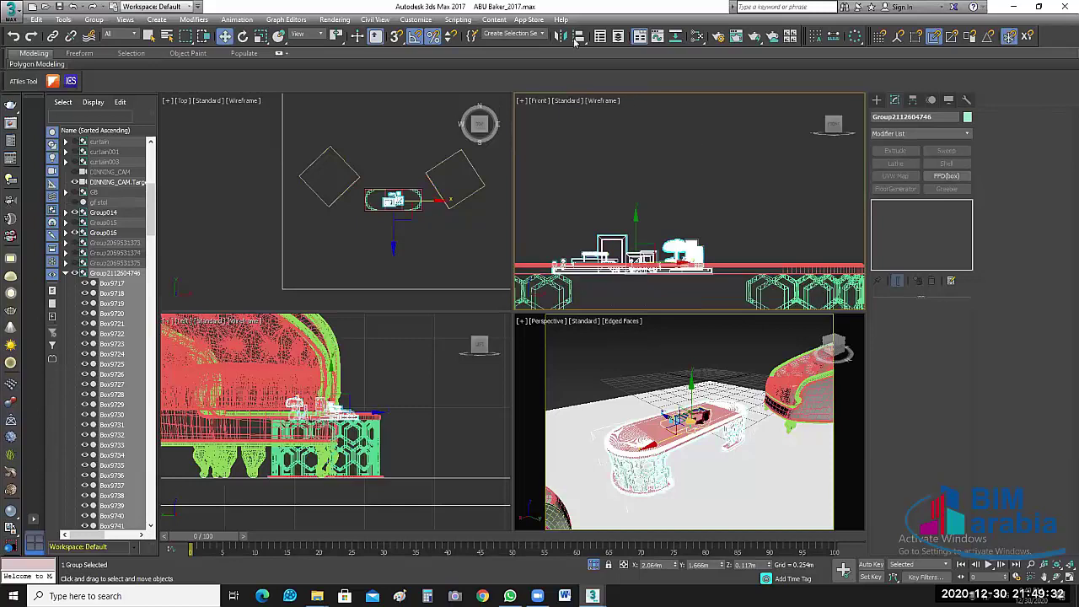
Step: Align the decor items to the coffee table
click(578, 36)
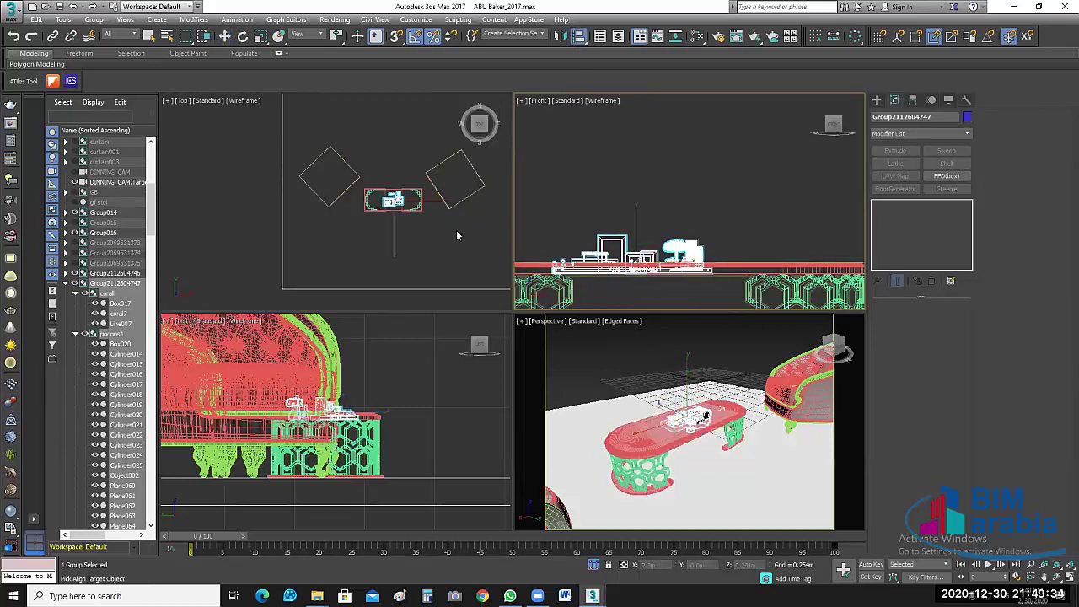
click(635, 228)
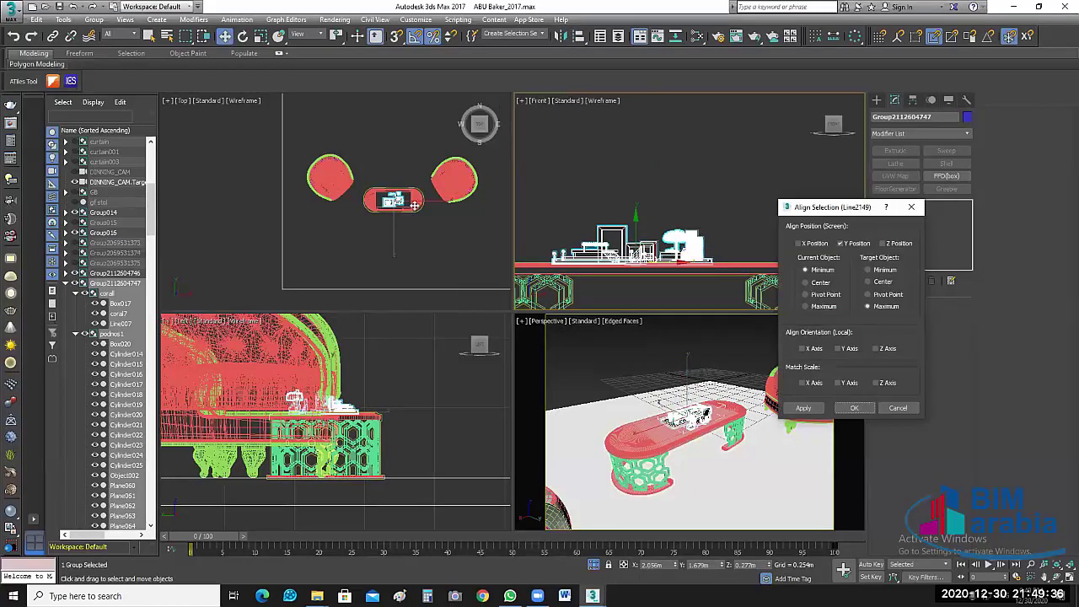
key(Return)
scroll(394, 199, up, 5)
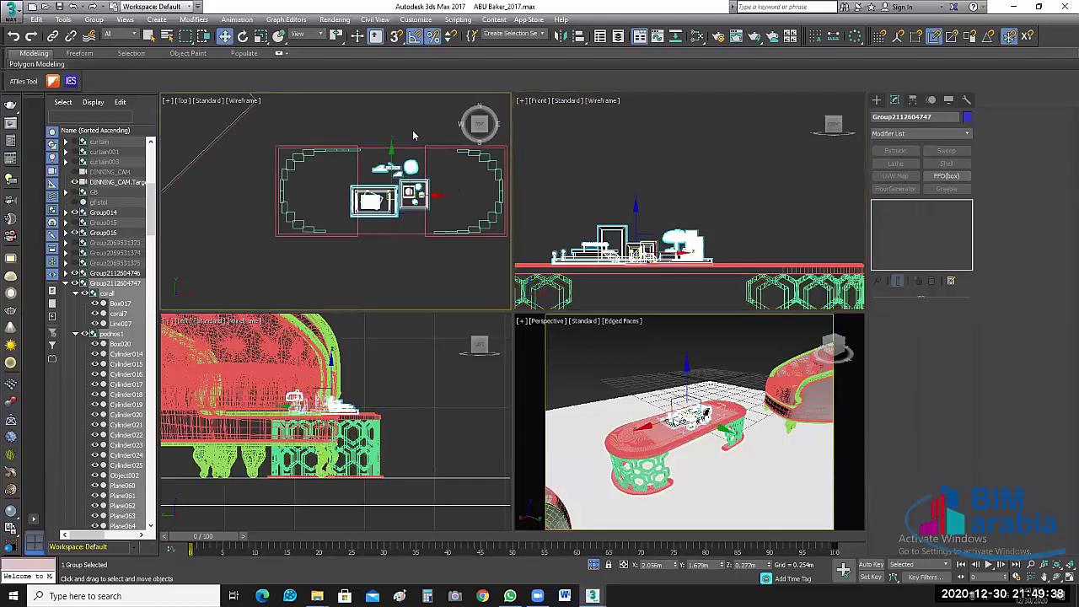
Step: Shrink the decor group on the table uniformly to 77%
click(413, 192)
click(413, 192)
scroll(414, 193, up, 2)
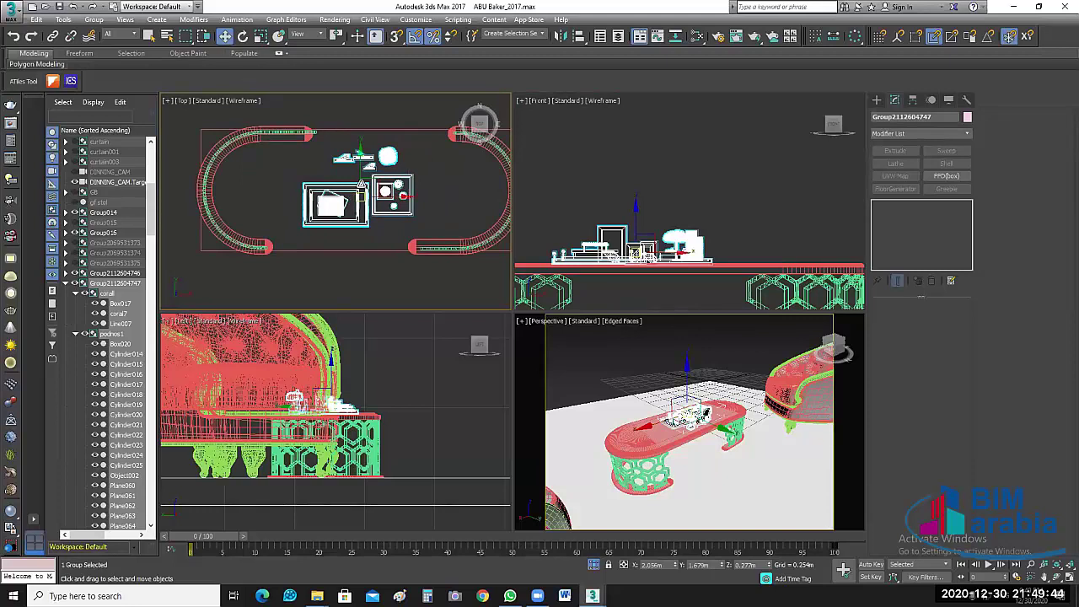
key(r)
drag(368, 153, 372, 163)
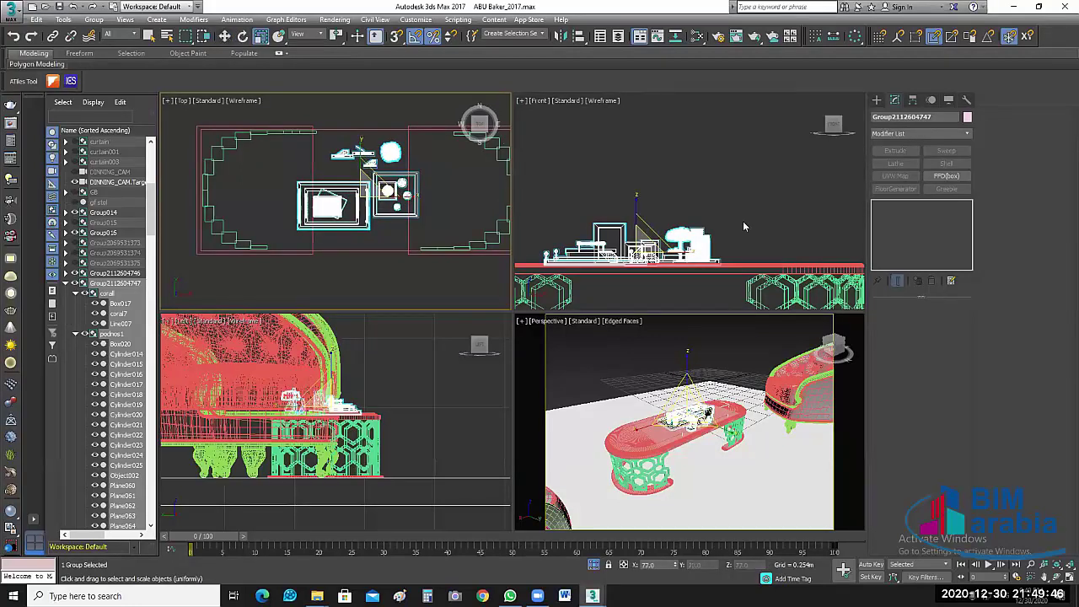
key(w)
Step: Align the decor group to the coffee table again and cancel the Mirror dialog
click(708, 249)
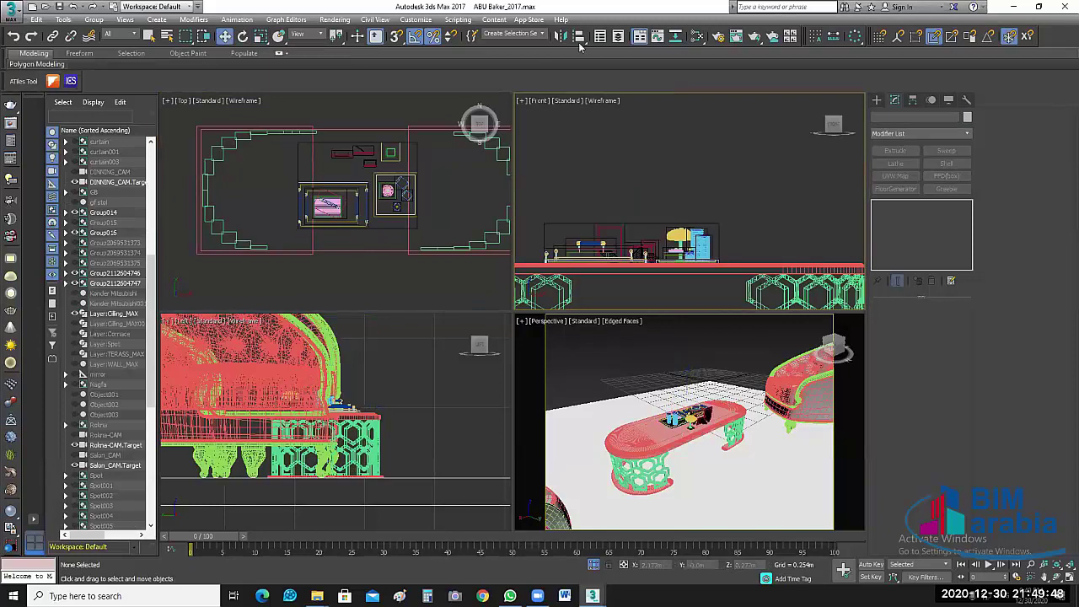
click(696, 249)
key(alt+a)
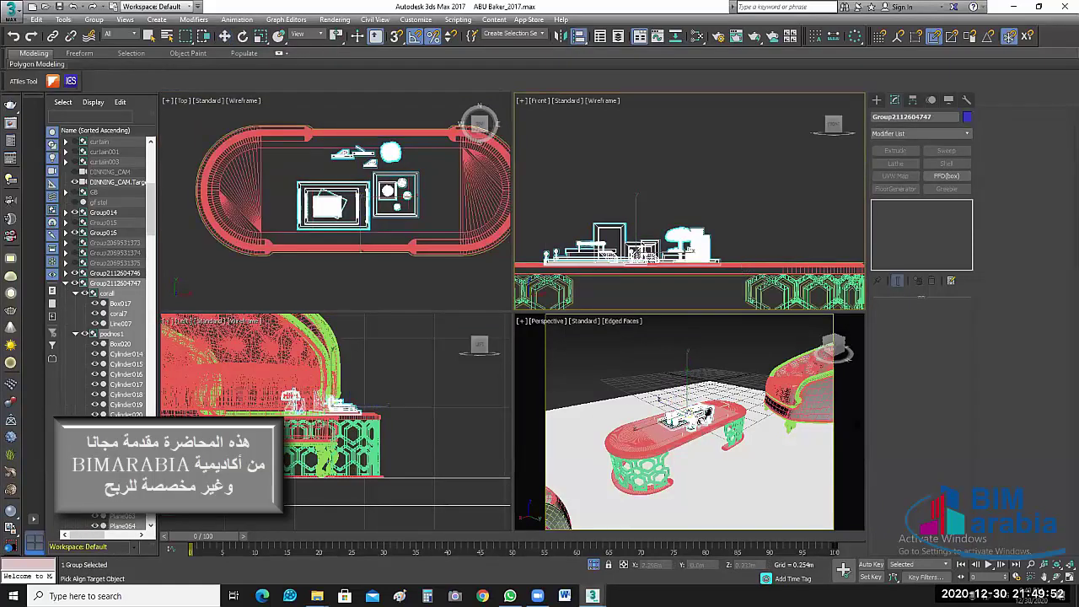
click(851, 414)
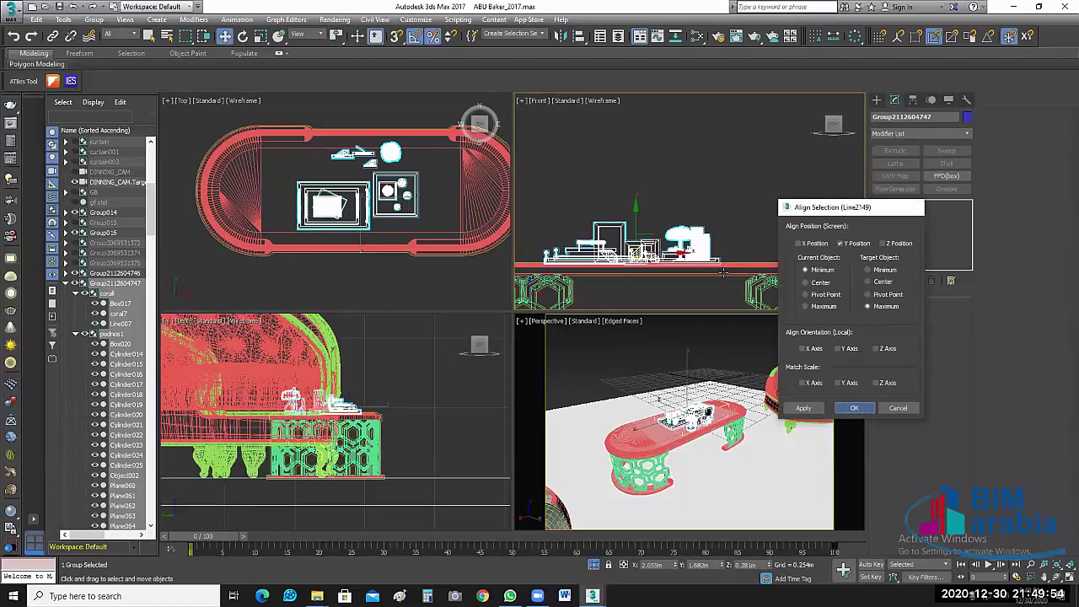
click(852, 411)
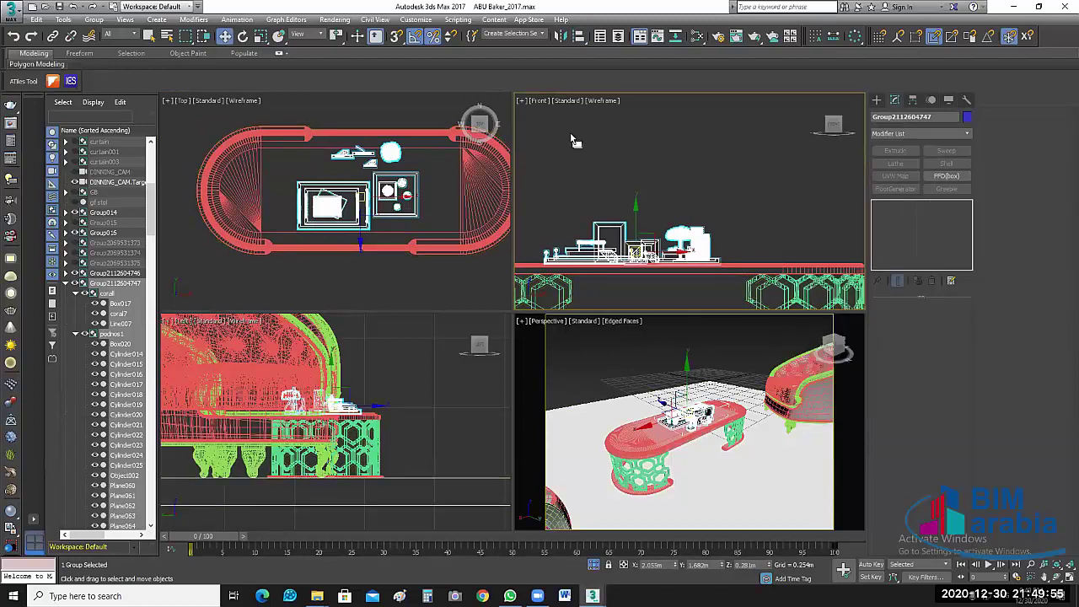
click(562, 36)
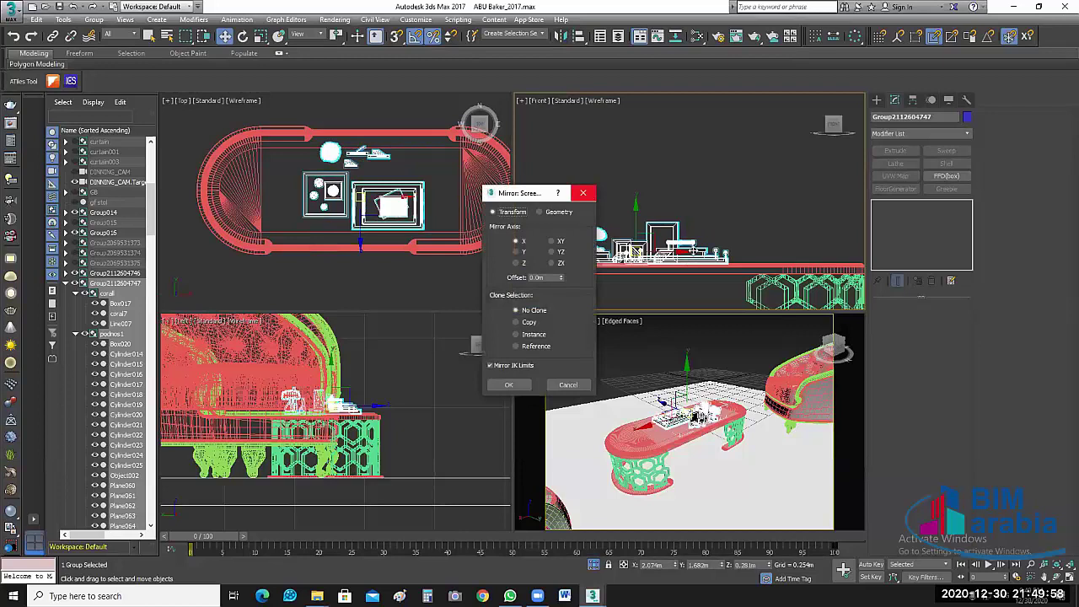
key(Return)
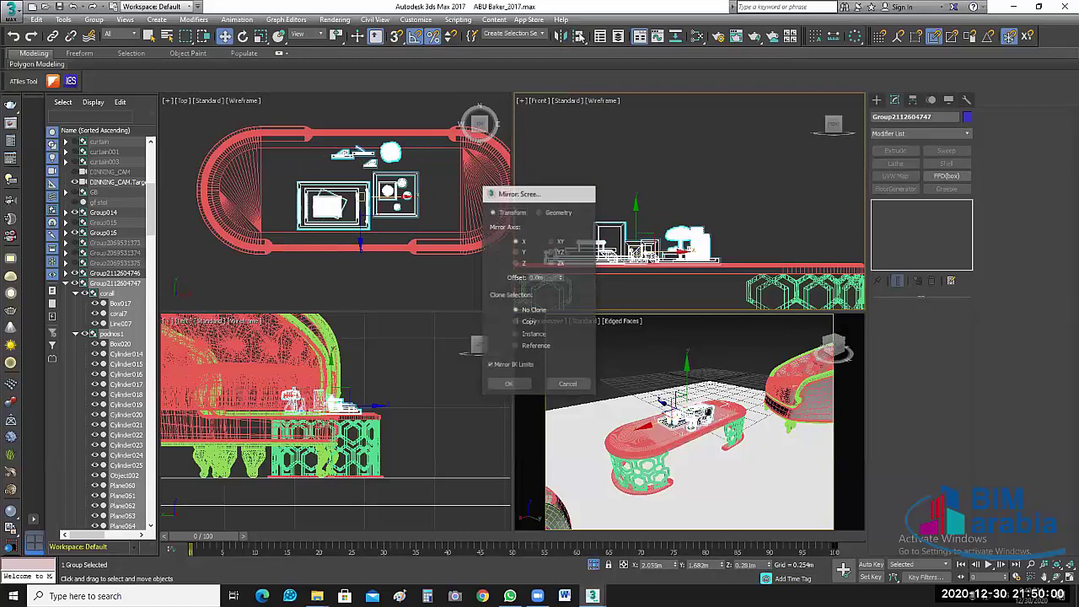
Step: Align the decor's Y minimum to the maximum of tabletop Line2149 so it rests on top
click(579, 36)
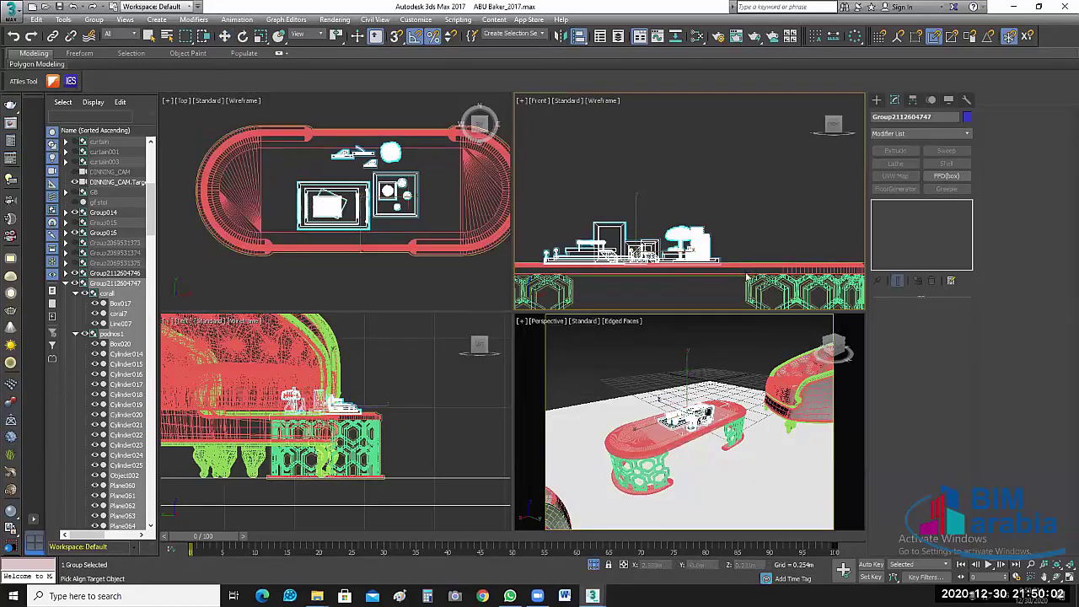
click(747, 277)
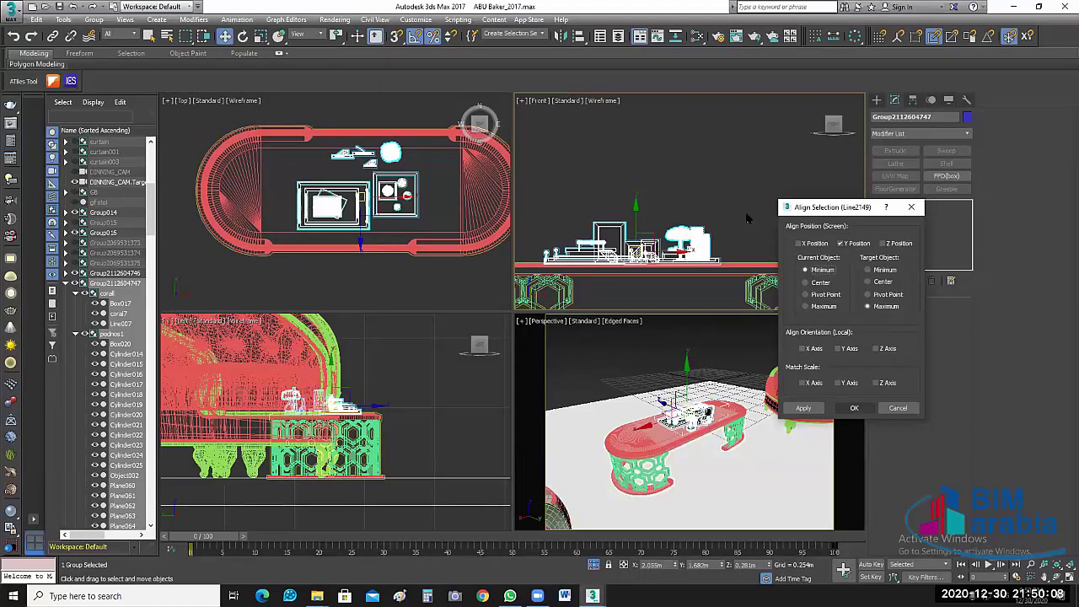
key(Return)
click(798, 236)
scroll(798, 237, down, 3)
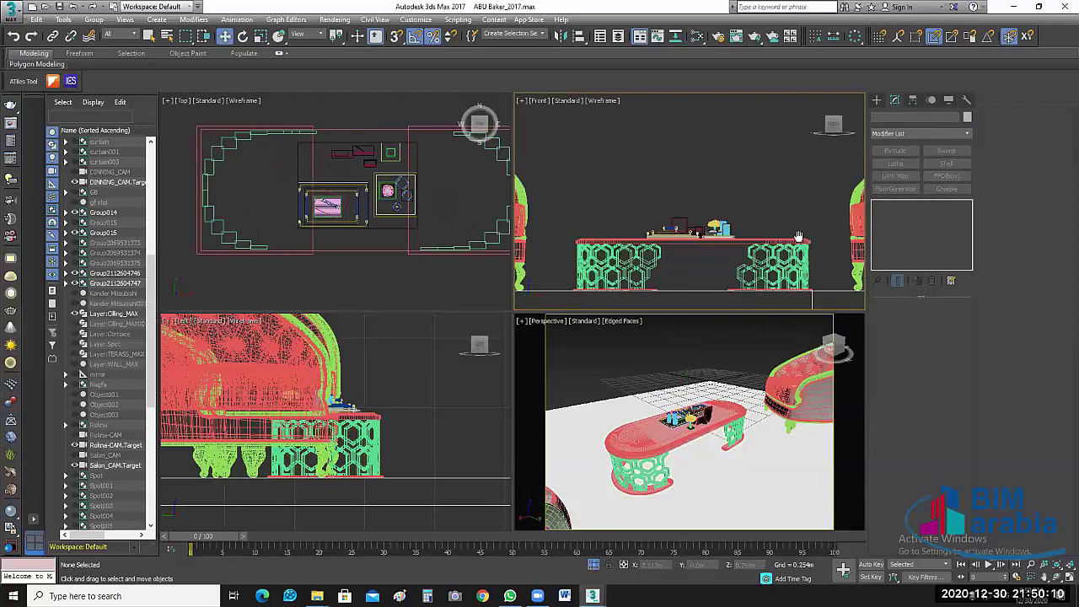
Step: Unhide all hidden room objects, including the sofa Group015
key(alt+q)
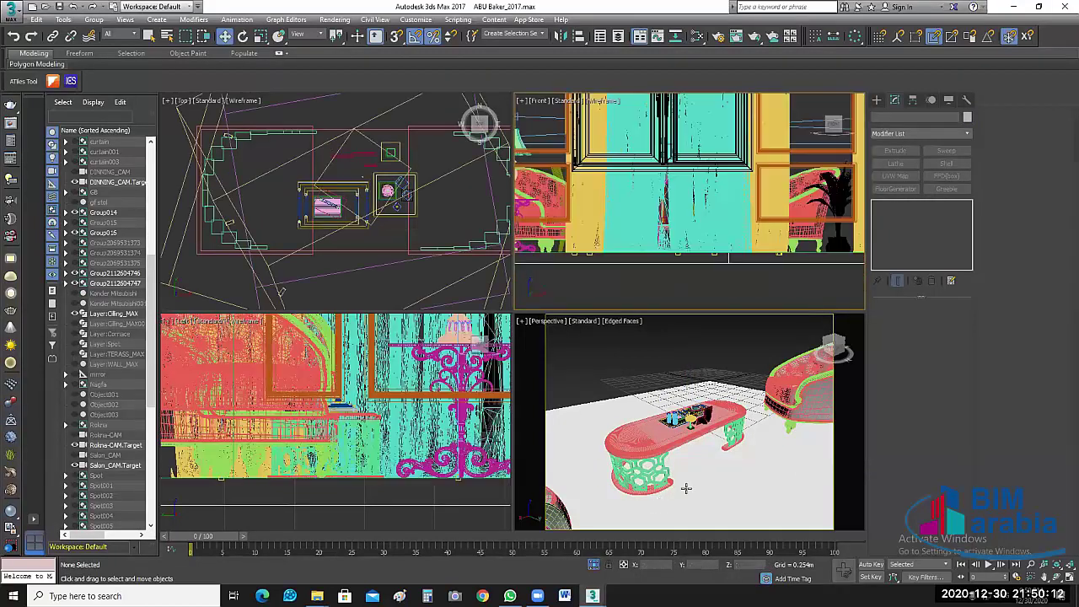
click(75, 226)
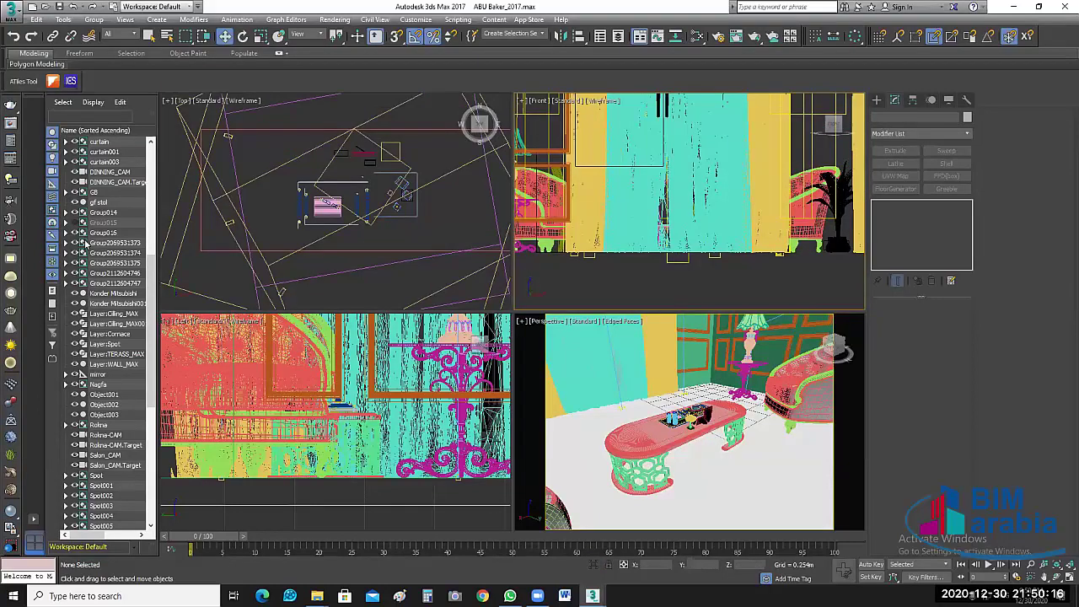
click(74, 222)
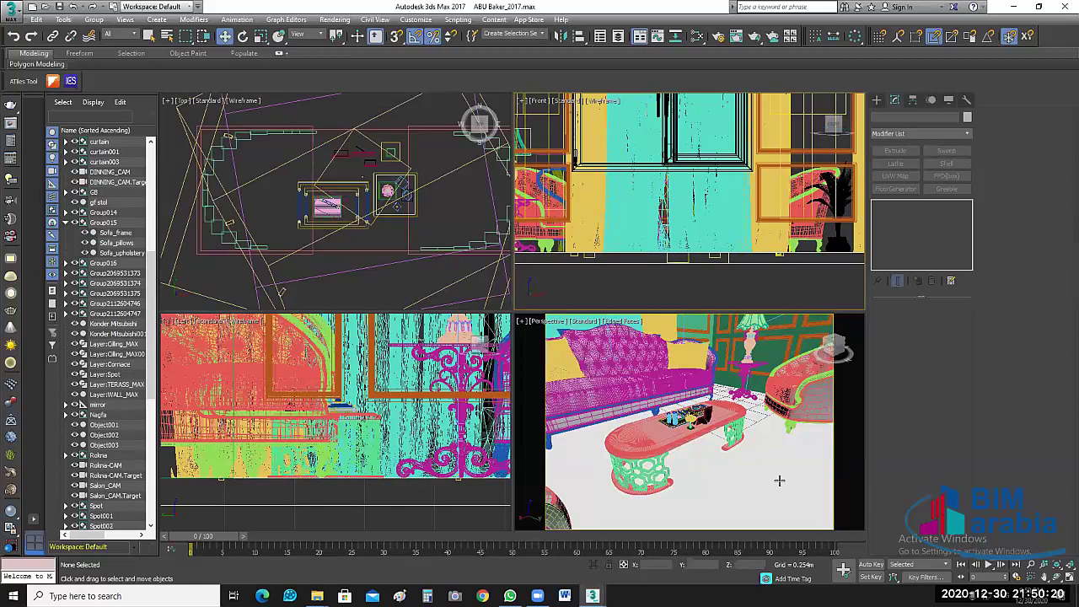
Step: Switch the perspective viewport to the Salon_CAM camera view
click(750, 420)
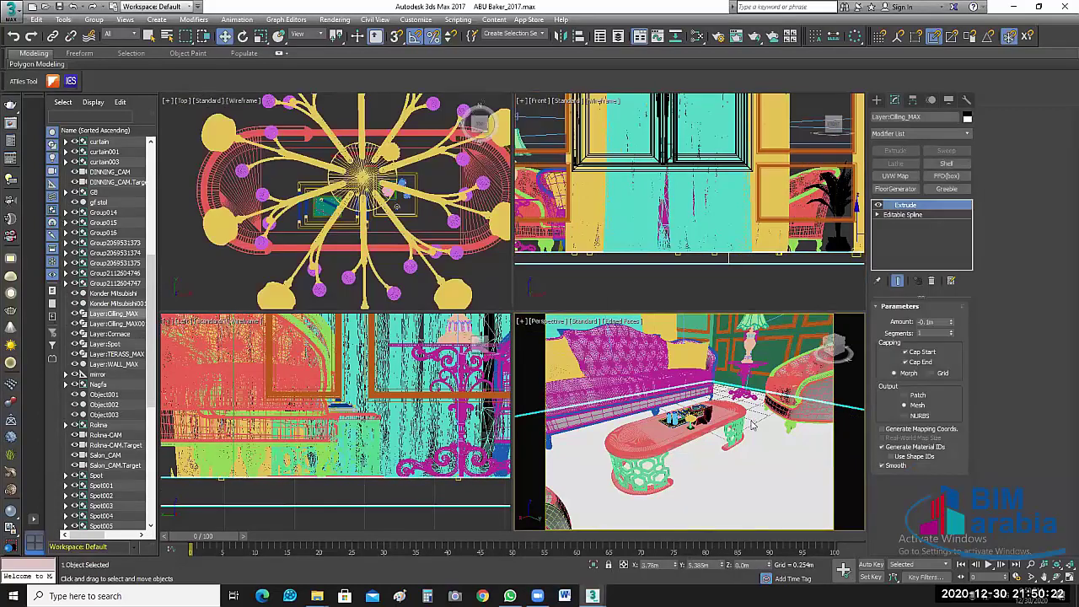
key(c)
click(502, 231)
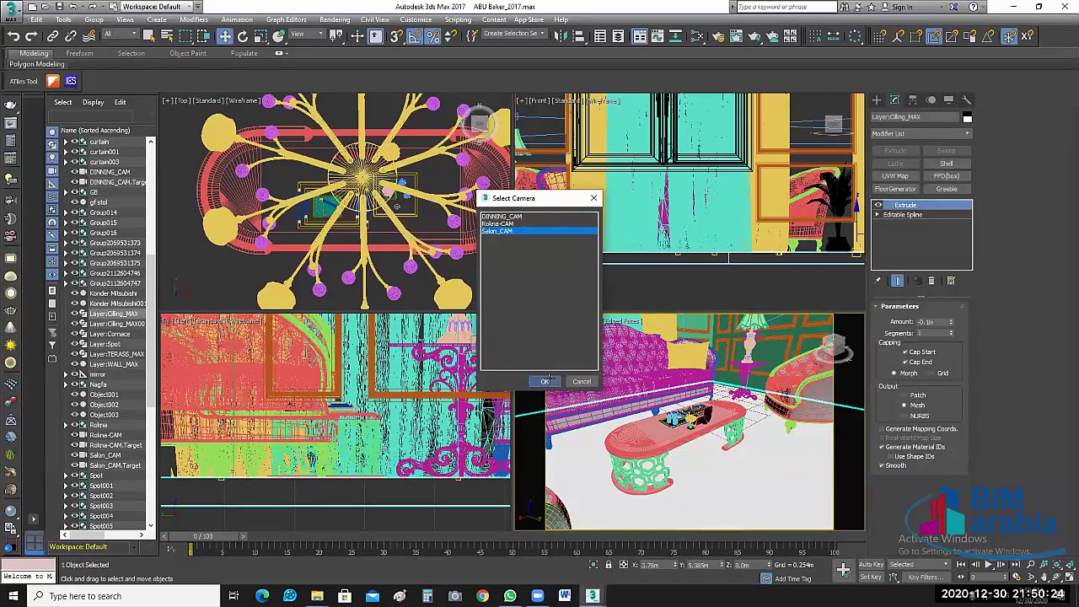
click(546, 381)
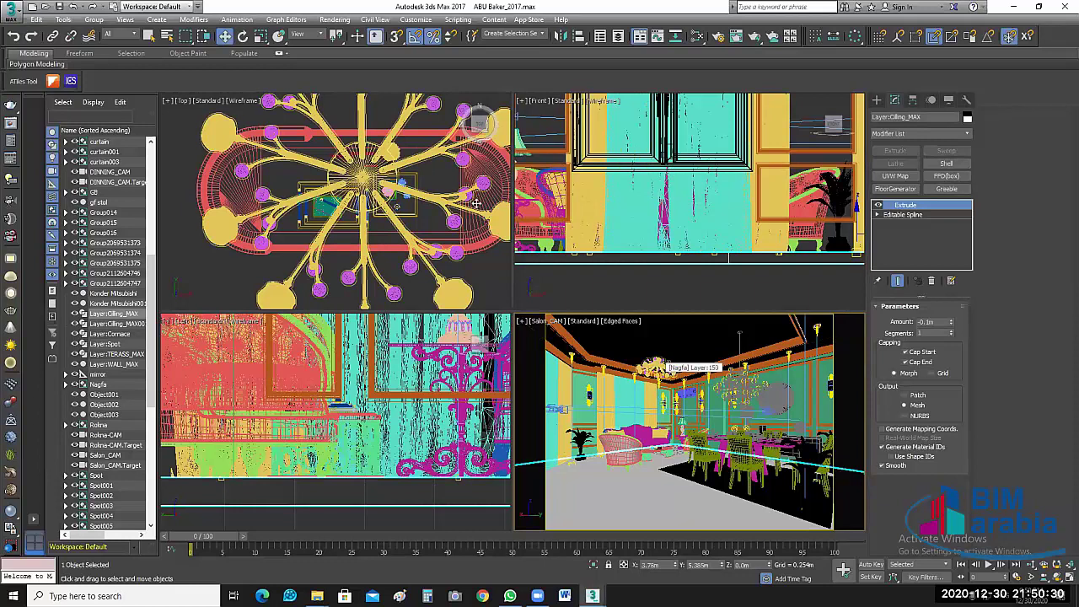
Step: Zoom extents and inspect the room walls in the maximized Top view
scroll(325, 226, down, 5)
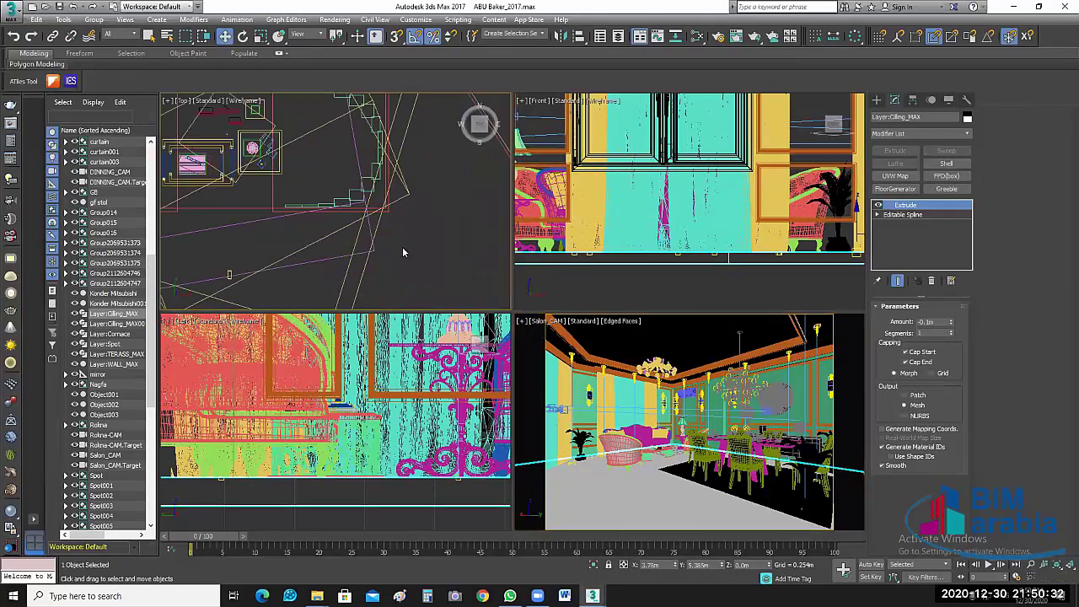
scroll(391, 241, up, 5)
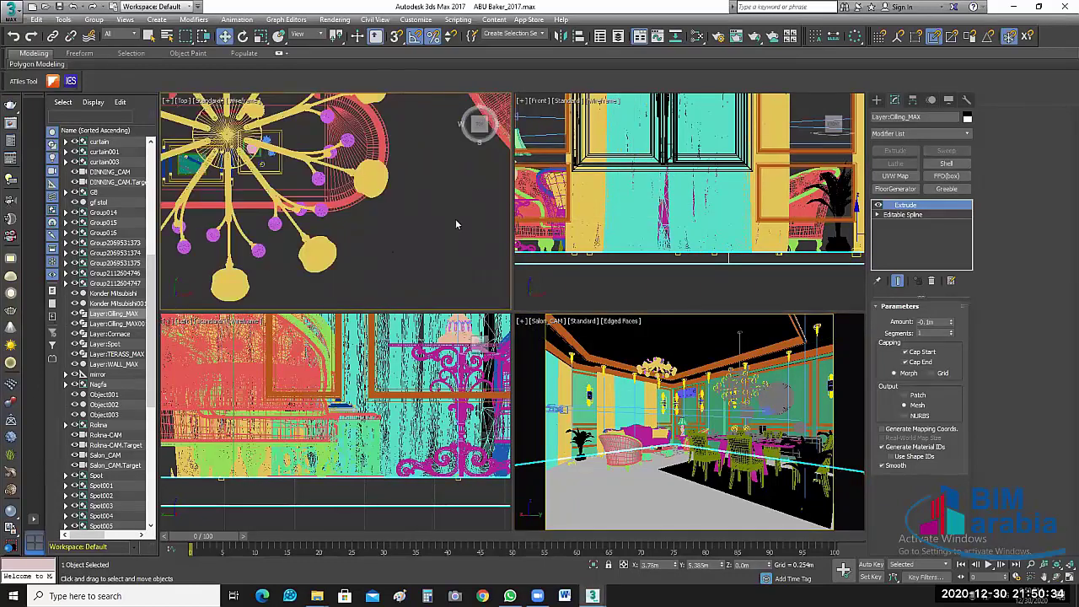
scroll(456, 219, down, 5)
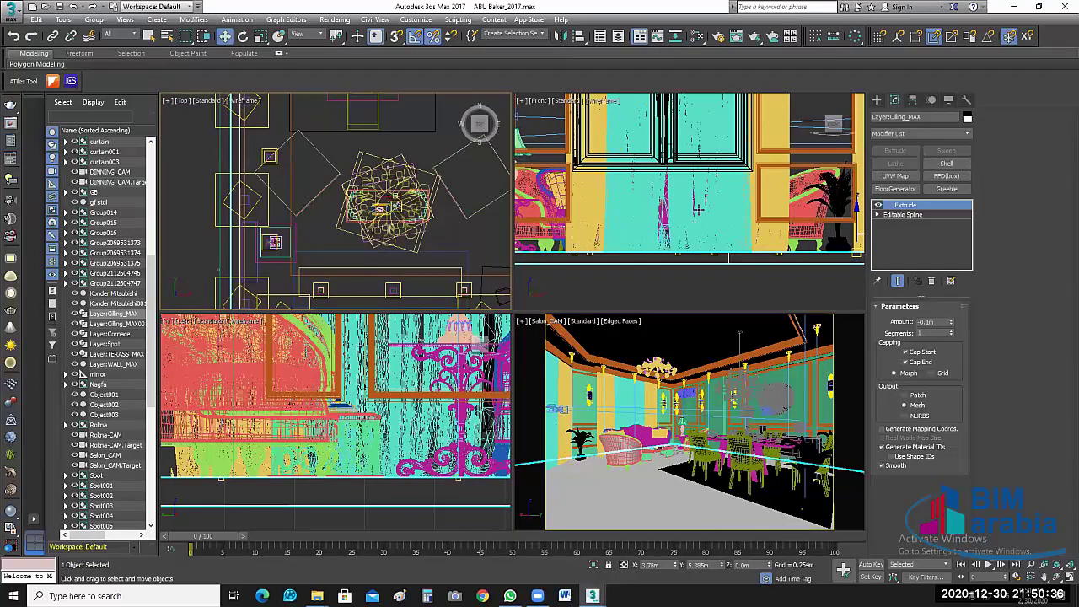
scroll(698, 209, down, 4)
scroll(549, 183, up, 3)
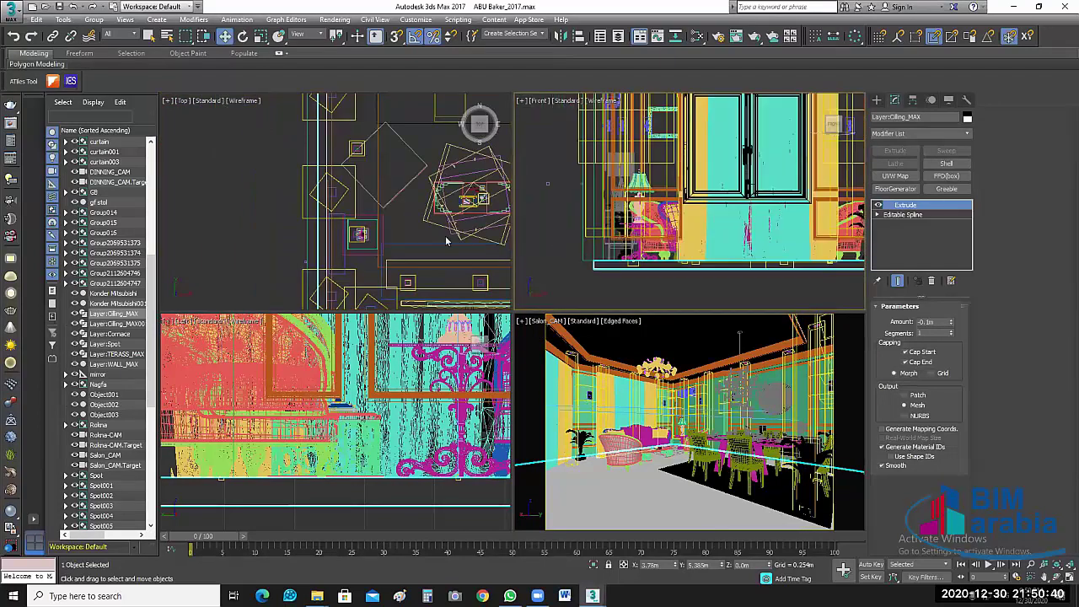
key(ctrl+shift+z)
key(alt+w)
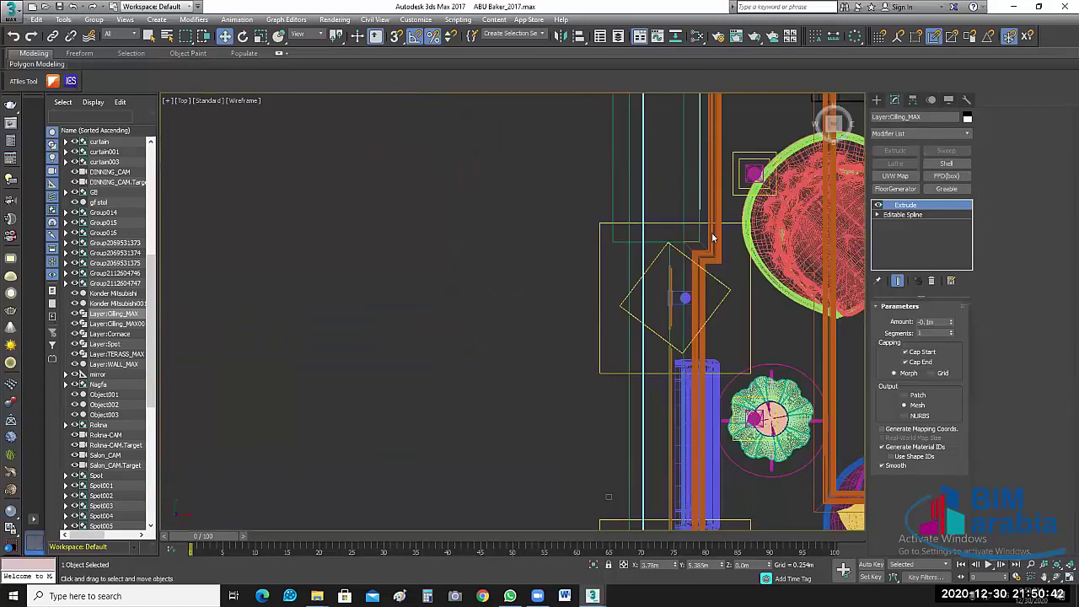
scroll(541, 221, down, 3)
scroll(543, 216, down, 3)
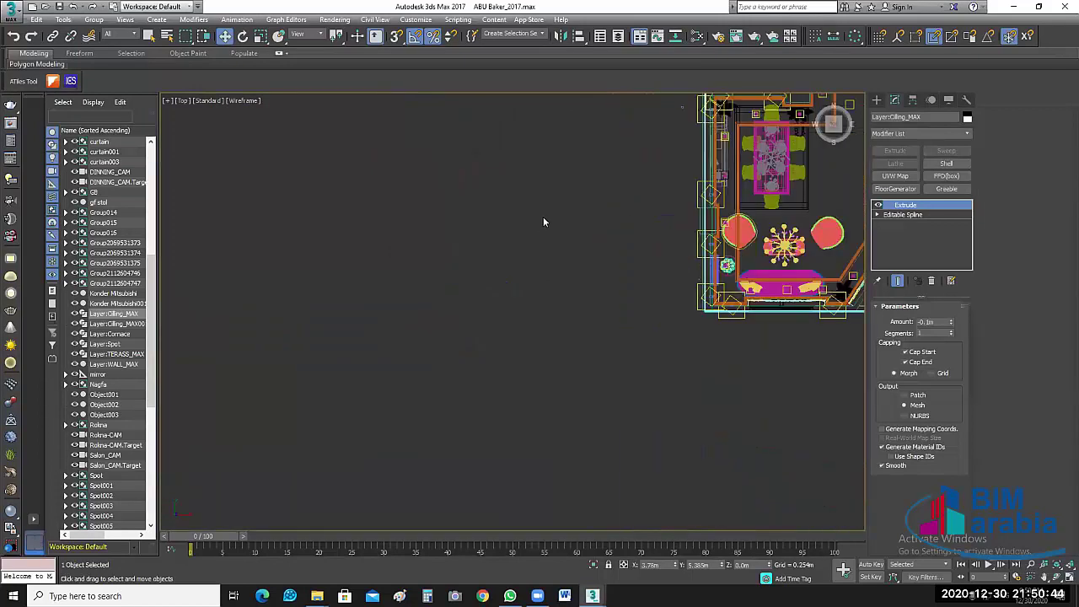
scroll(709, 189, up, 5)
scroll(700, 151, up, 2)
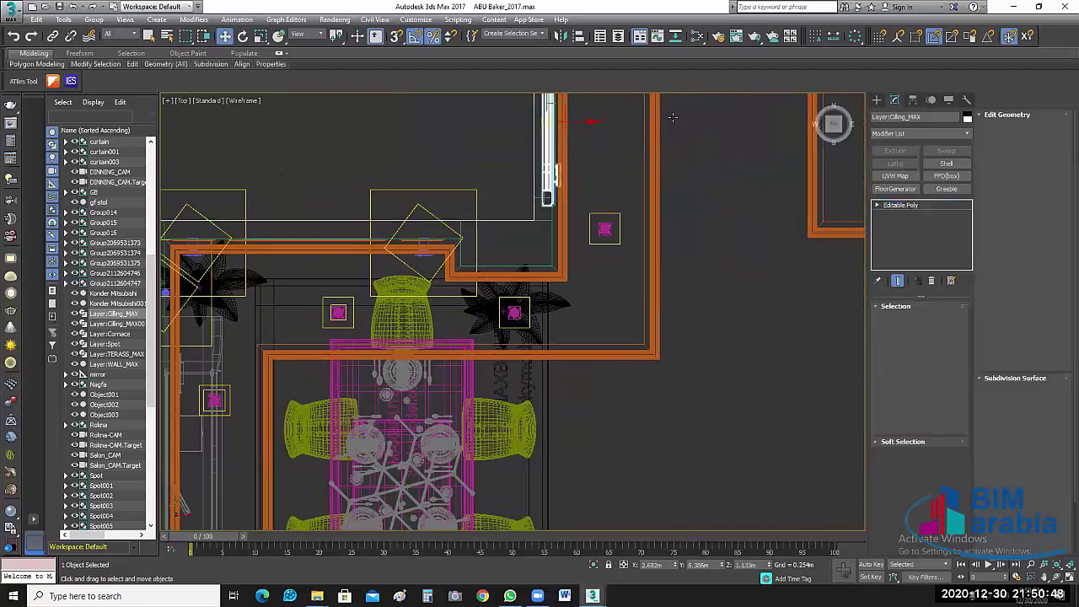
scroll(668, 118, down, 2)
scroll(668, 118, down, 2)
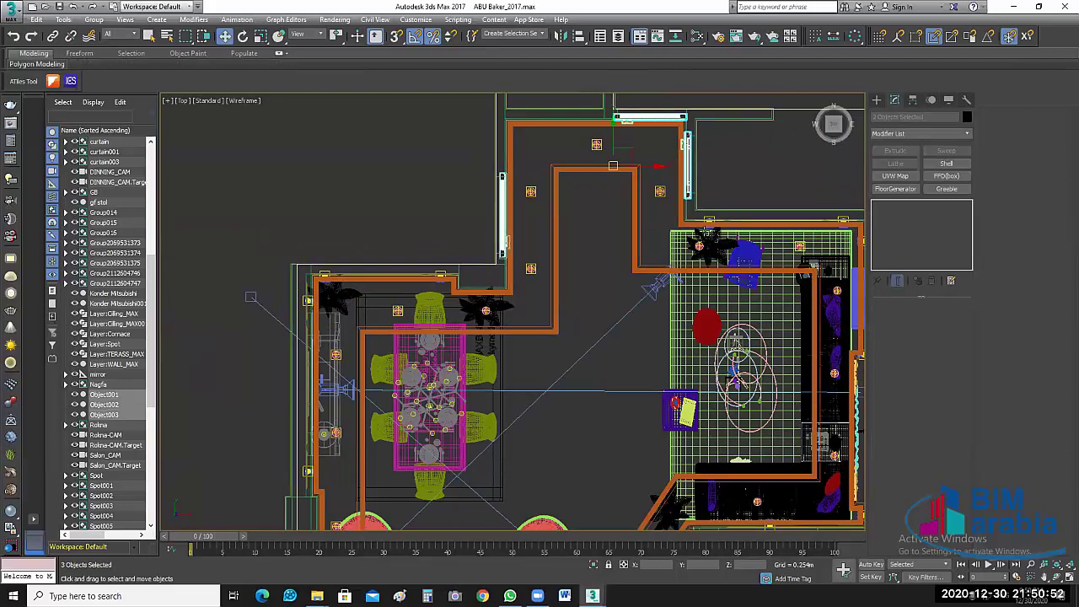
scroll(624, 270, down, 2)
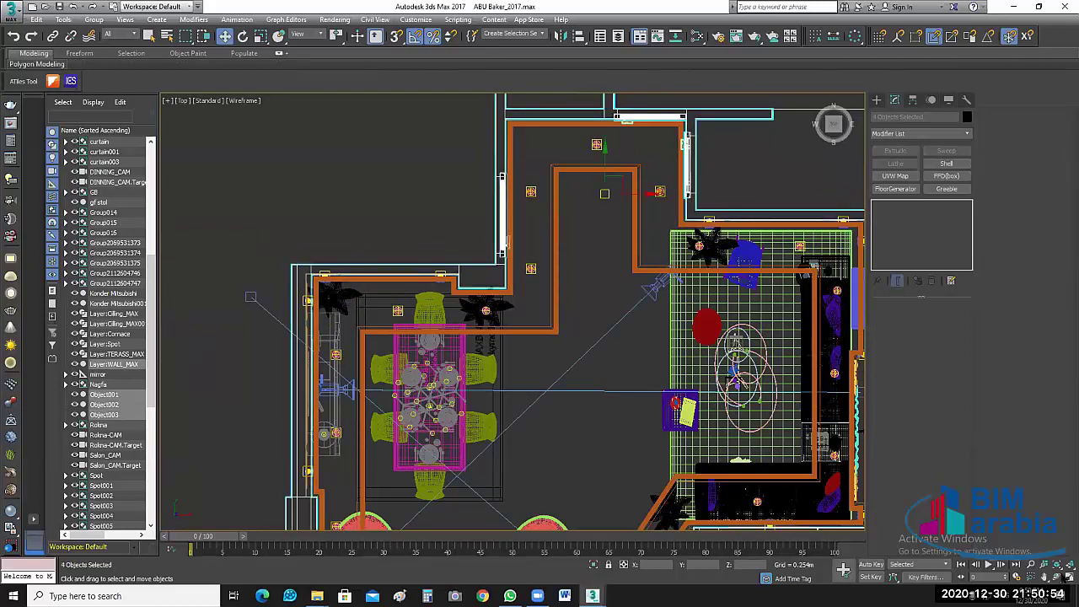
scroll(800, 291, down, 2)
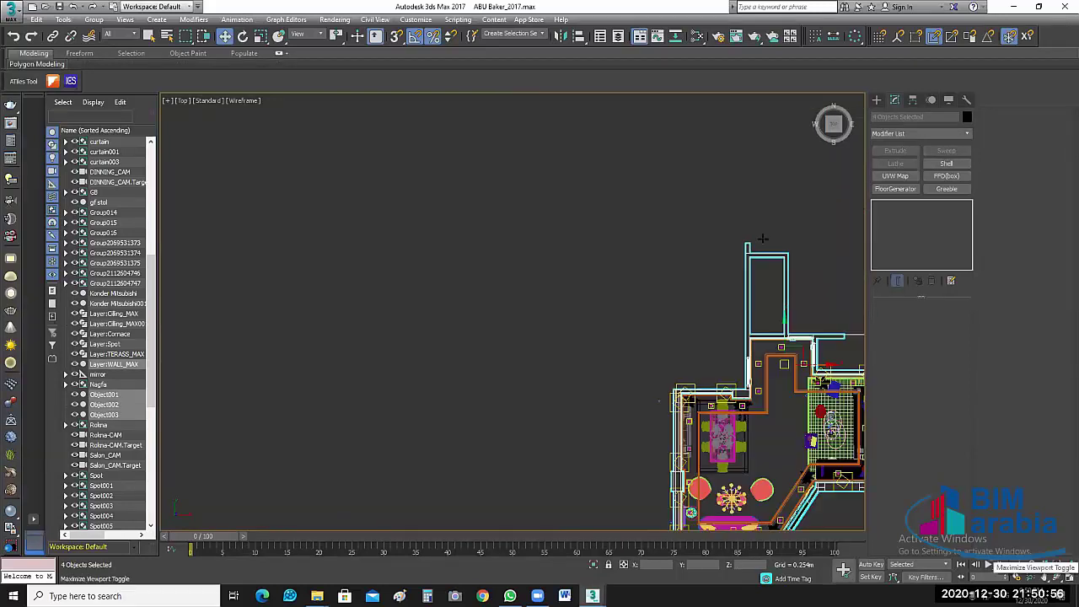
key(alt+w)
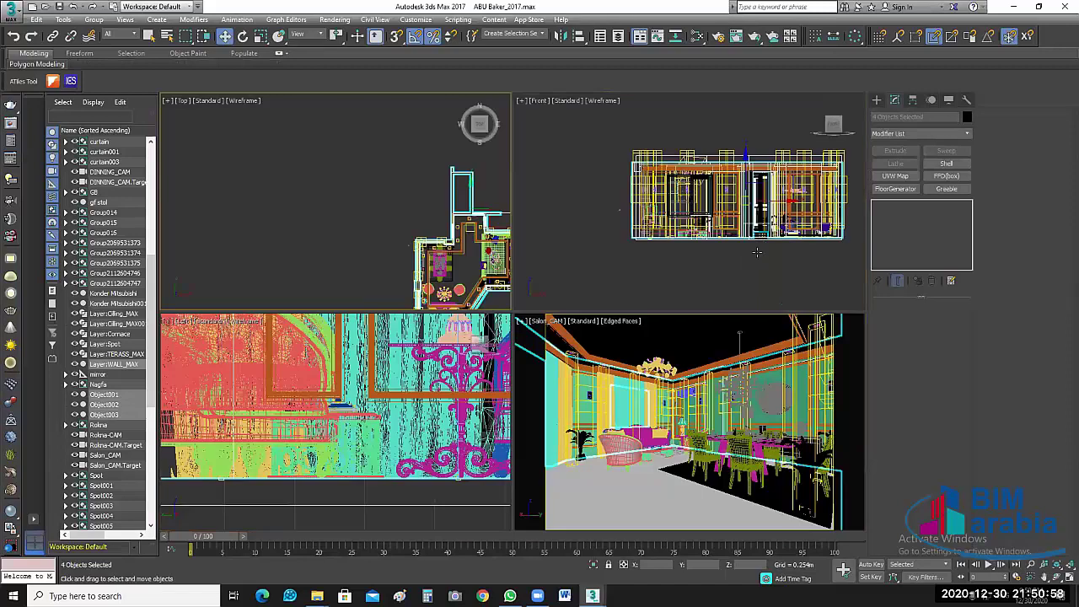
Step: Hide everything except walls Object001–003 and Layer:WALL_MAX
scroll(757, 250, up, 2)
scroll(758, 249, up, 2)
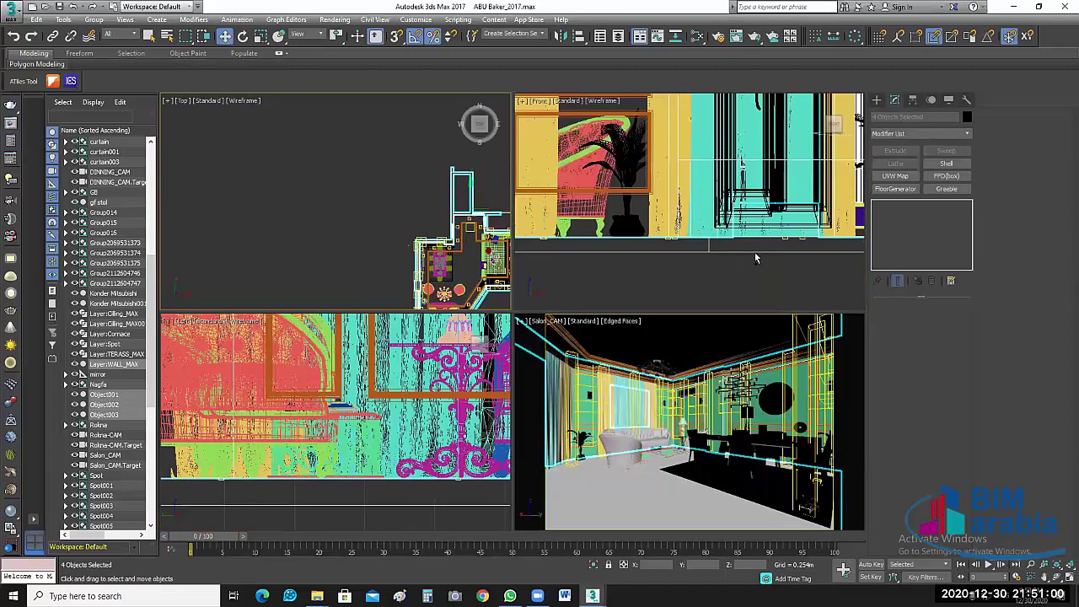
scroll(751, 211, up, 2)
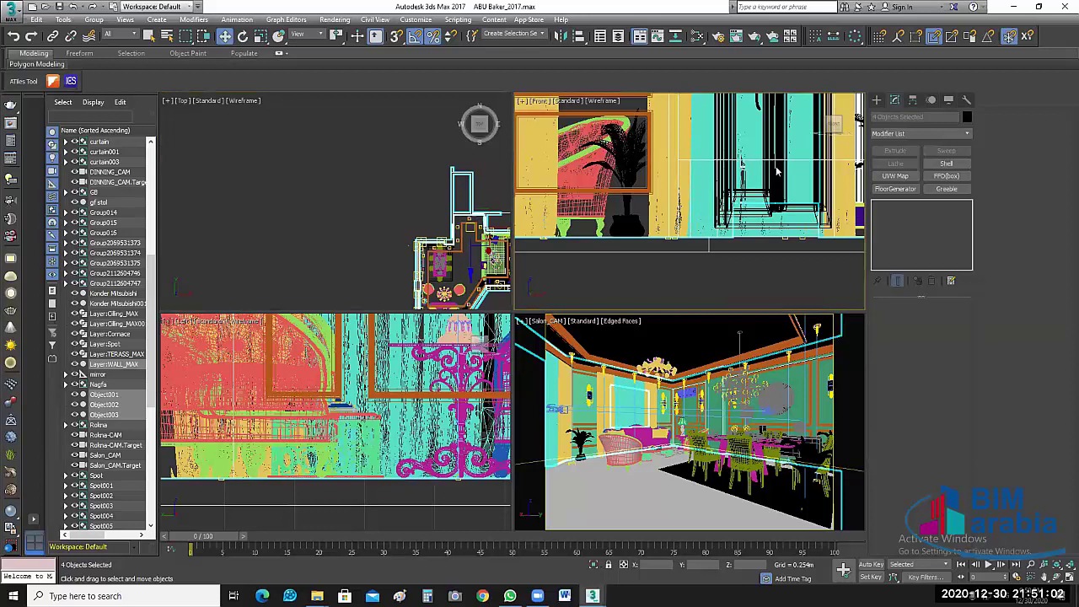
key(alt+q)
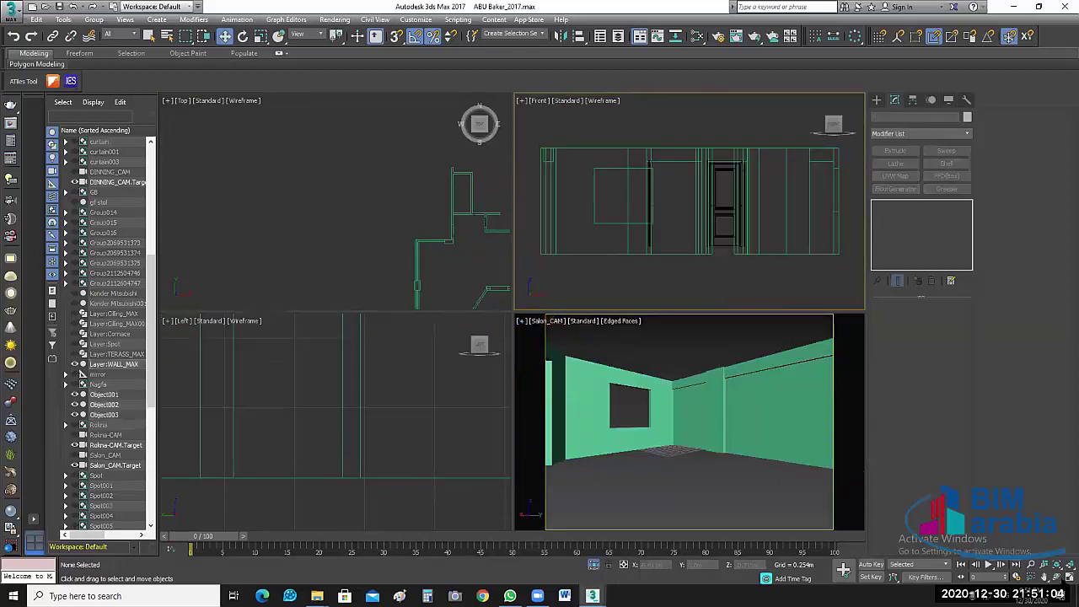
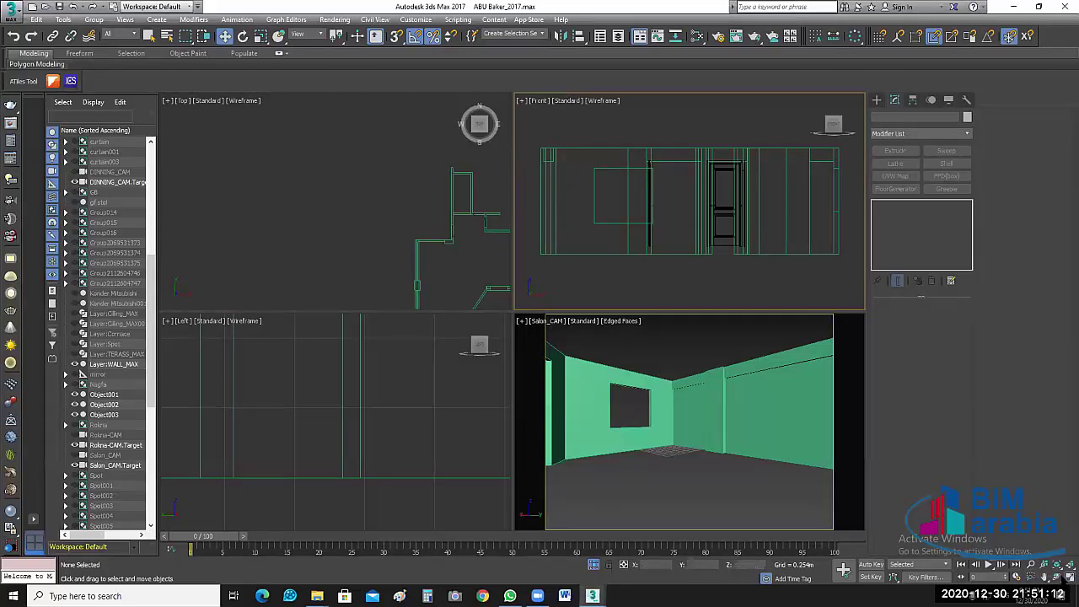
Step: Maximize the Front view and measure the door: 0.942 × 0.115 × 2.223 m
key(alt+w)
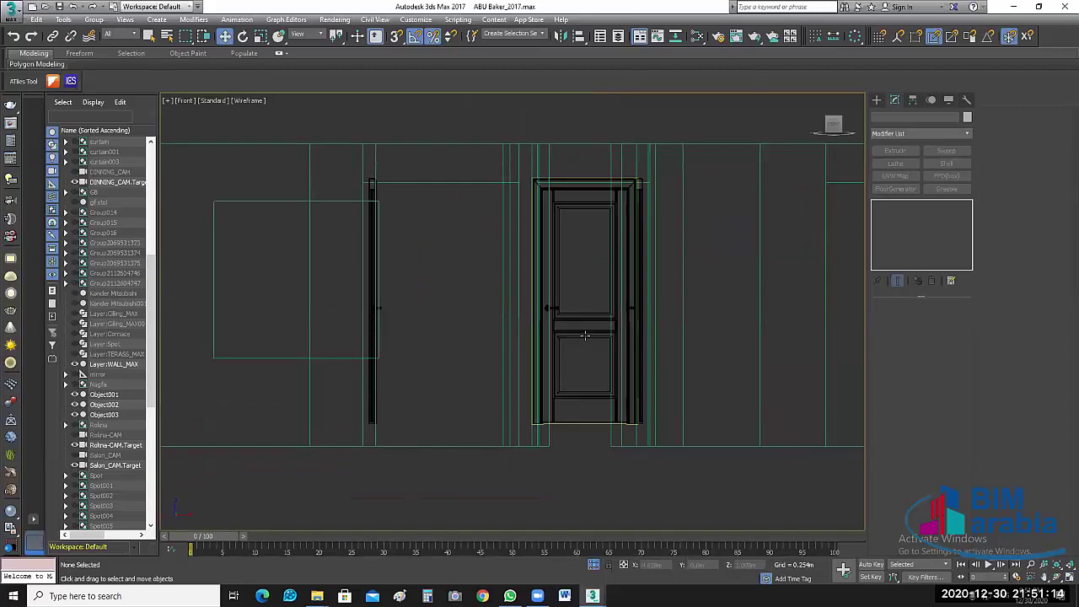
click(654, 391)
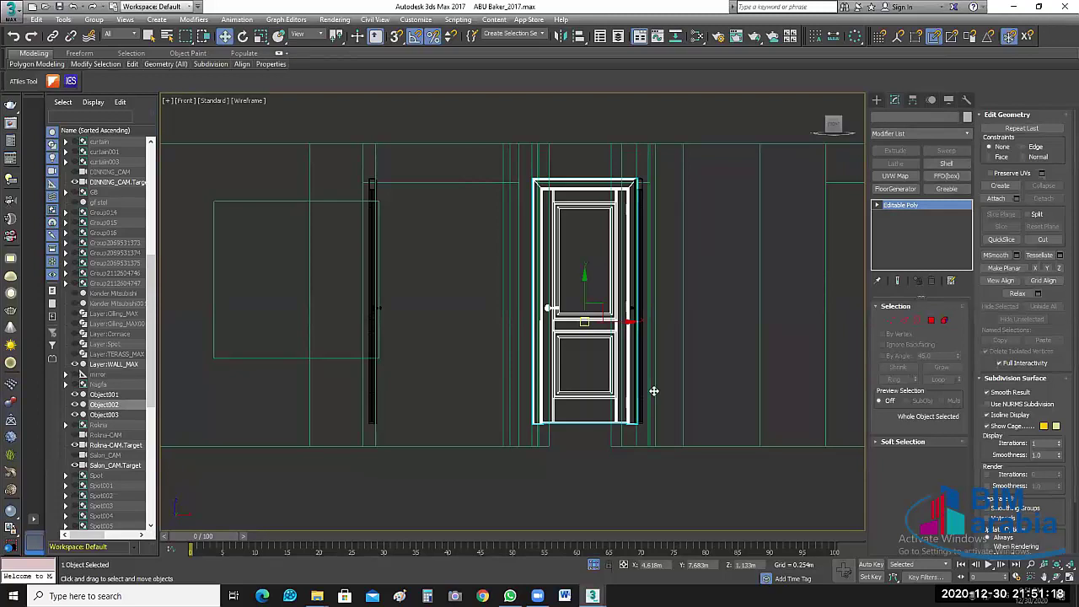
click(967, 100)
click(918, 210)
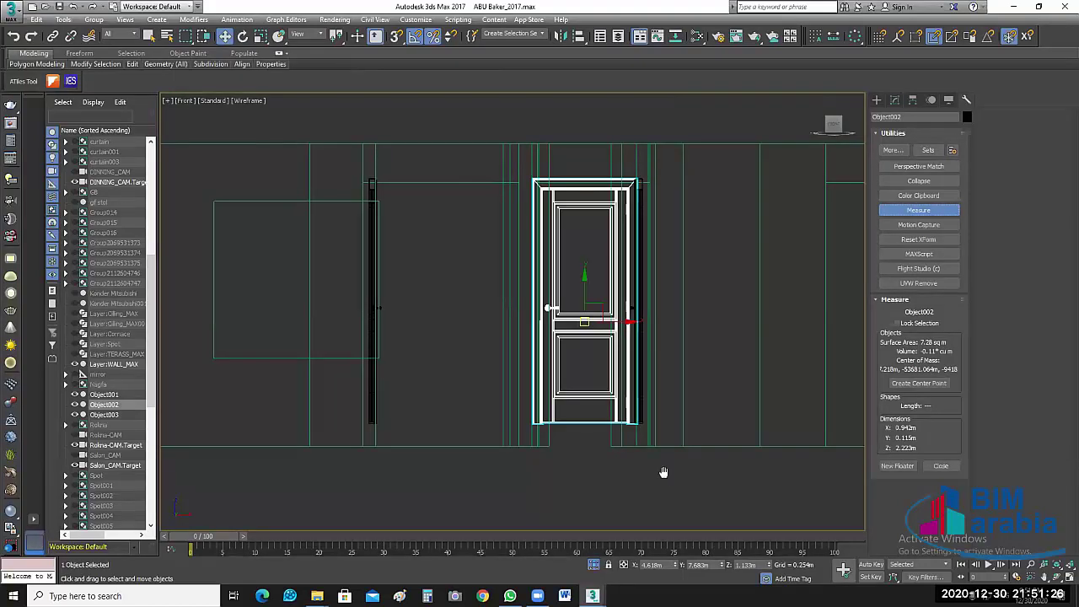
middle_drag(664, 472, 730, 482)
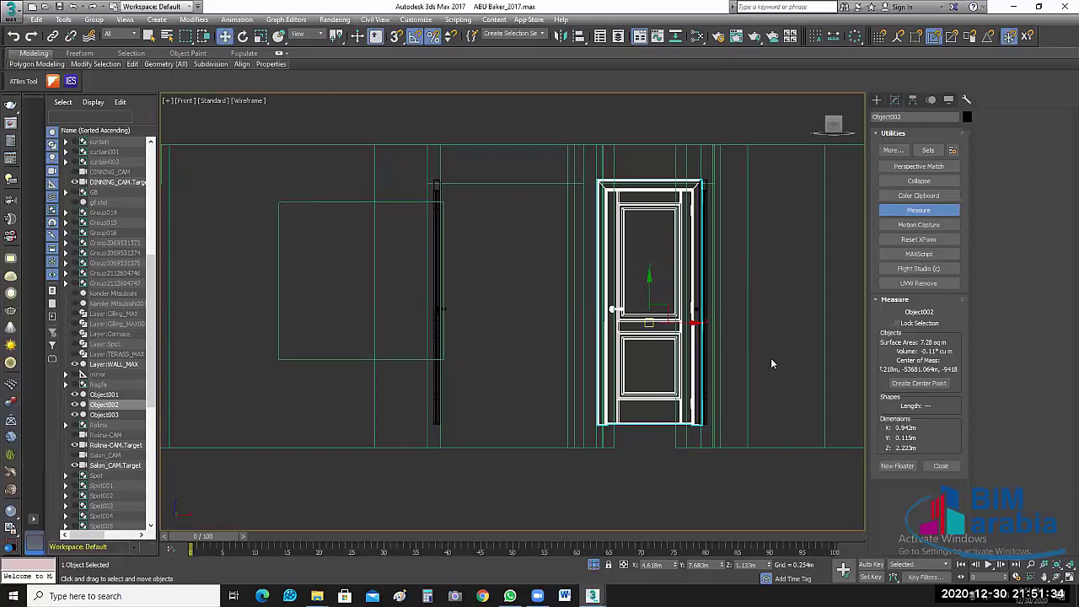
scroll(649, 460, down, 3)
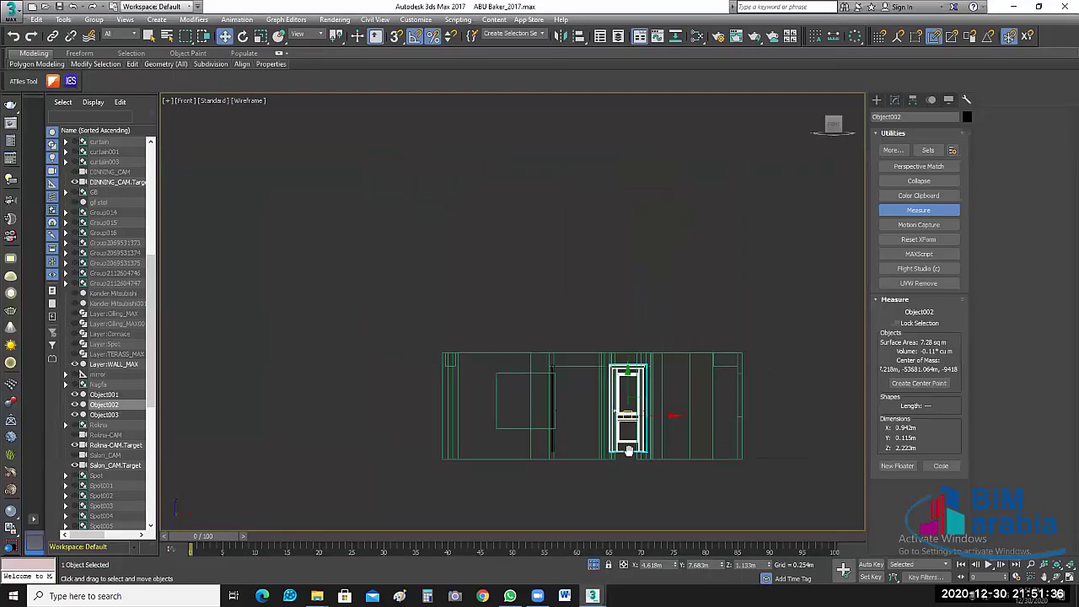
scroll(599, 446, up, 2)
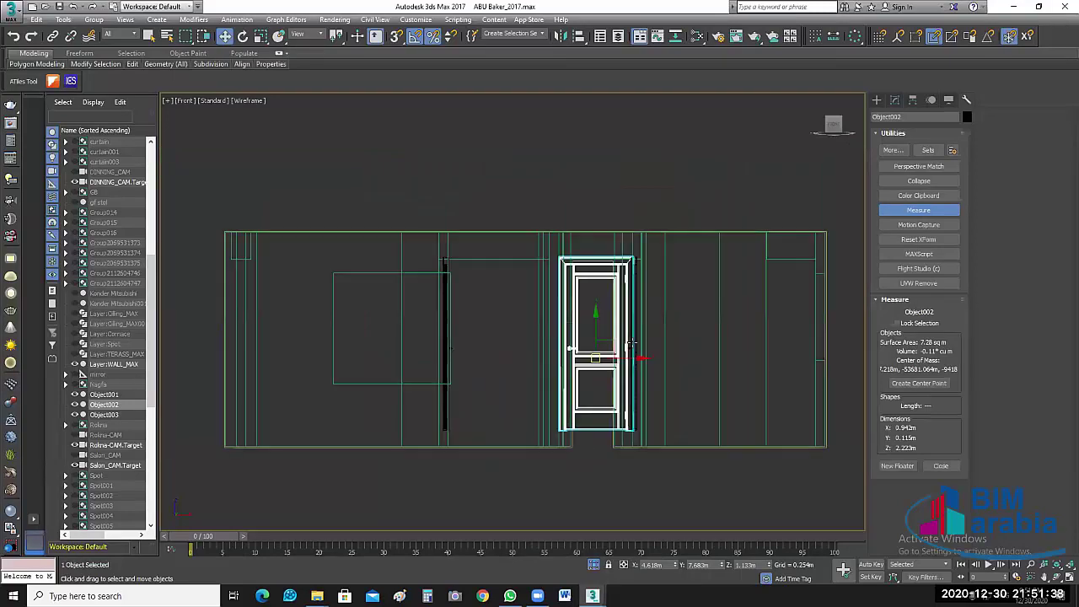
scroll(628, 346, up, 2)
Step: Scale the door along Z to about 2.445 m tall and lower it slightly
key(r)
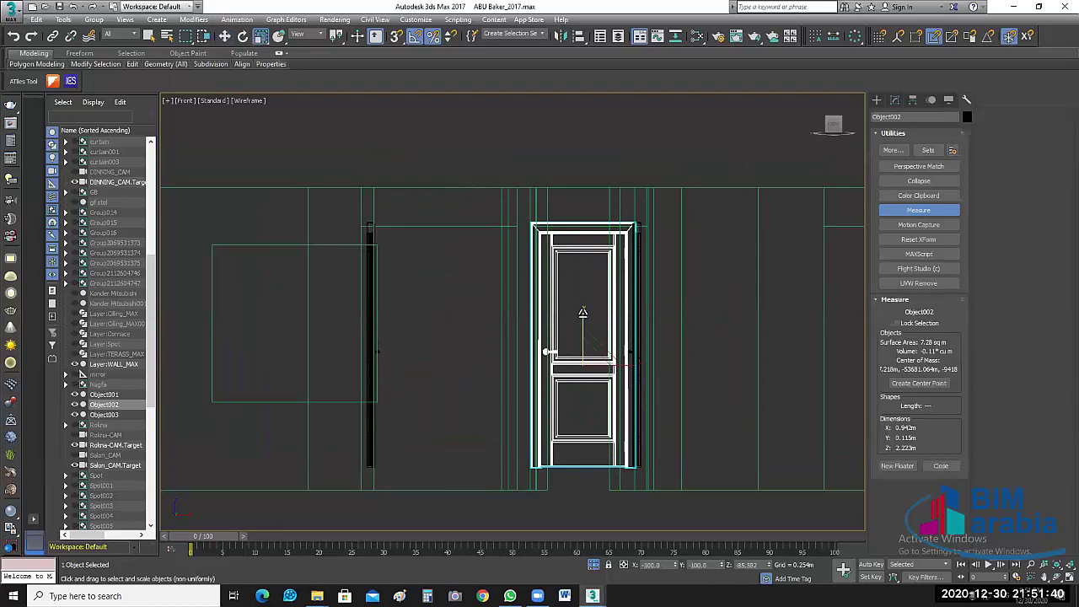
drag(583, 314, 534, 226)
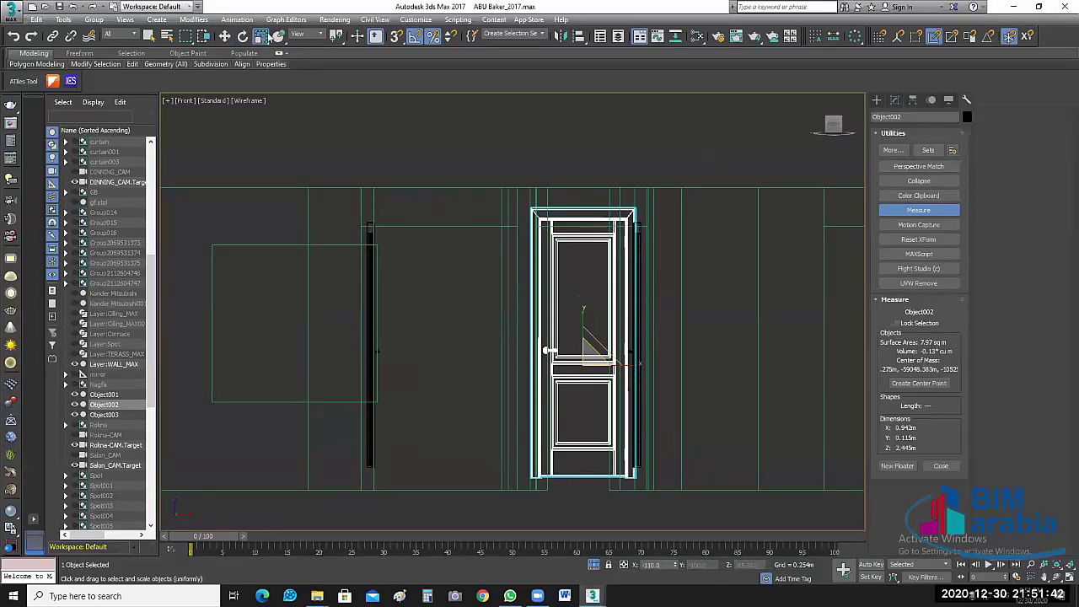
key(w)
drag(581, 318, 582, 331)
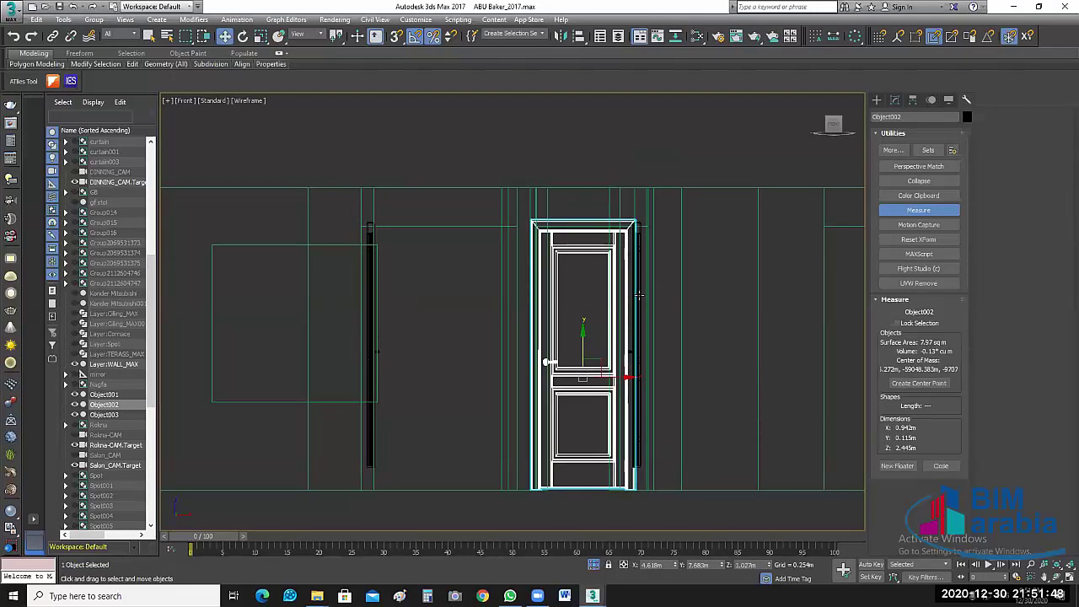
Step: Stretch the right and left frame strips, Object003 and Object001, to about 2.445 m, then deselect
click(637, 324)
key(r)
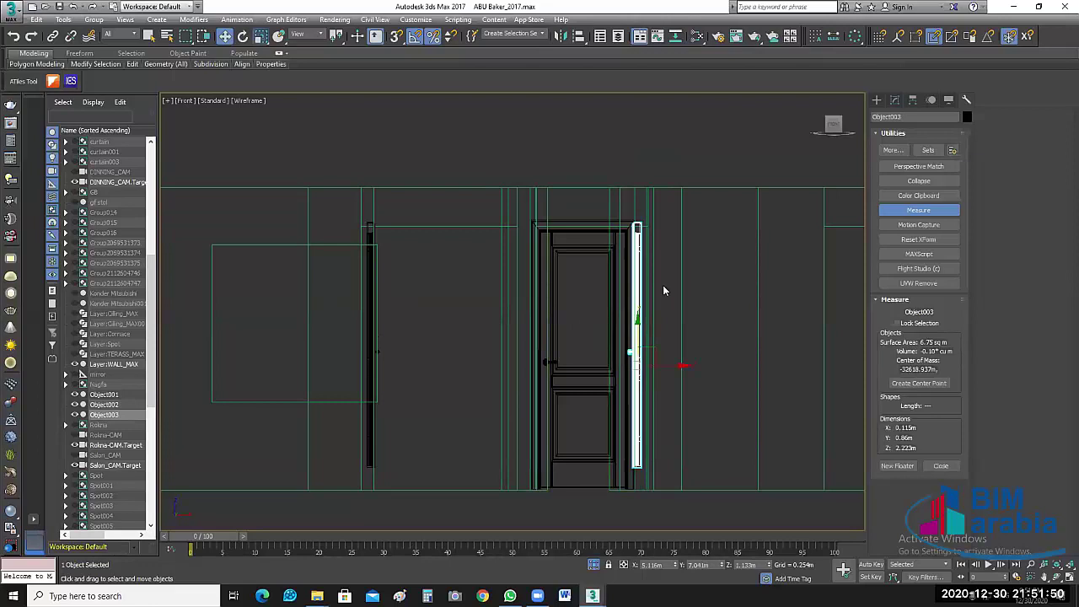
drag(638, 308, 639, 294)
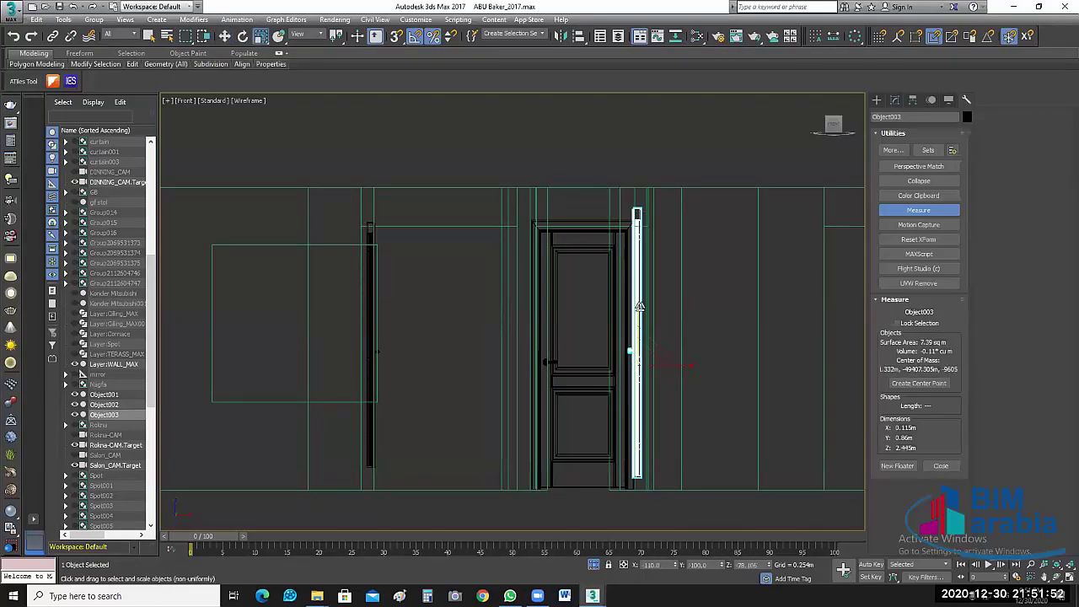
click(371, 291)
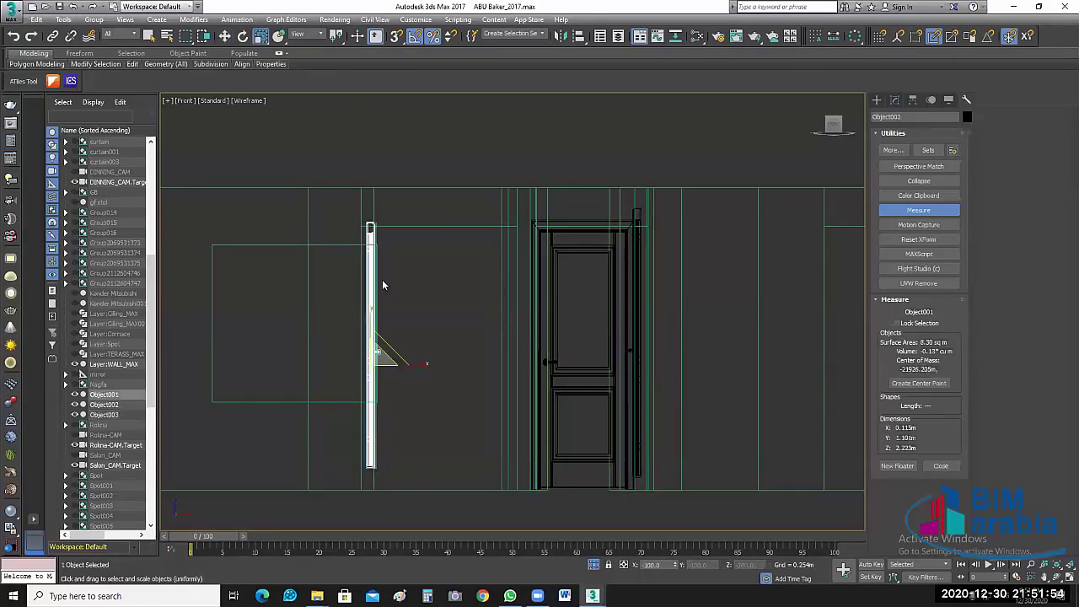
key(r)
drag(371, 313, 441, 295)
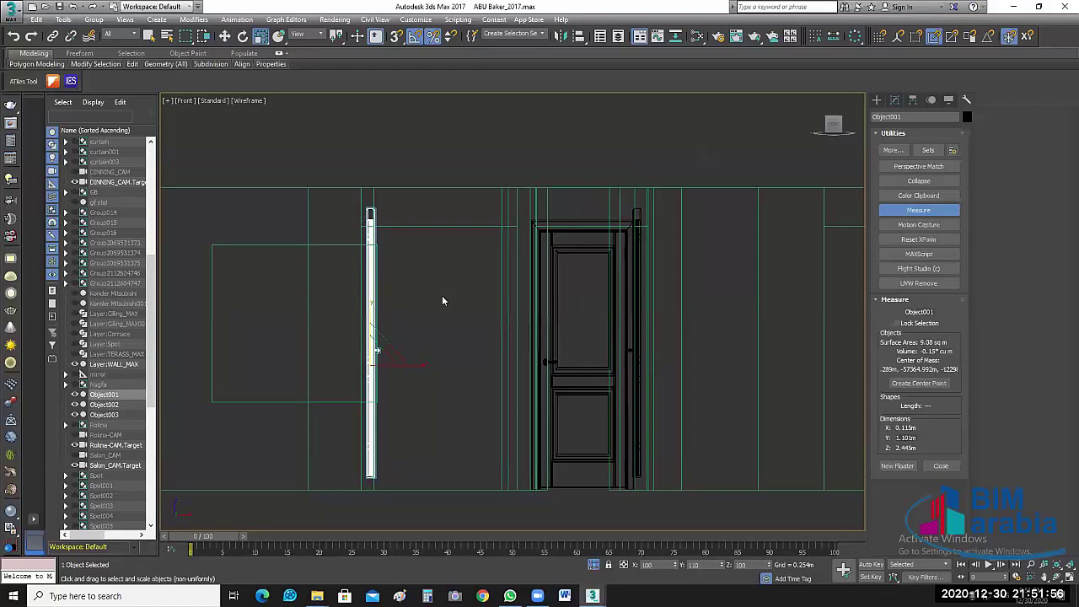
click(497, 131)
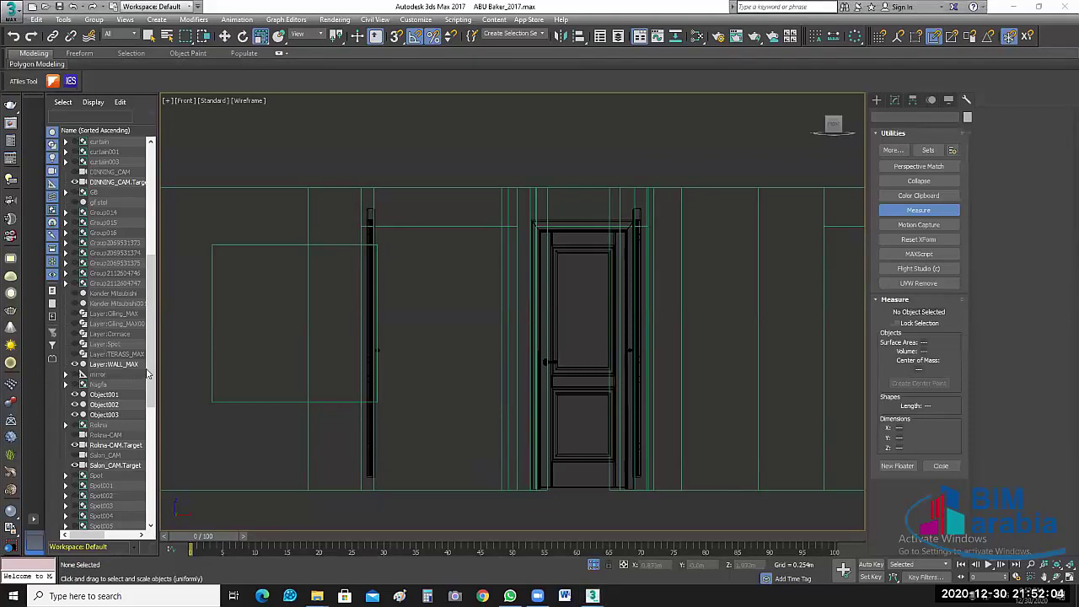
Step: Show the Cilng_MAX ceiling layer and keep the second ceiling layer hidden
scroll(153, 354, up, 7)
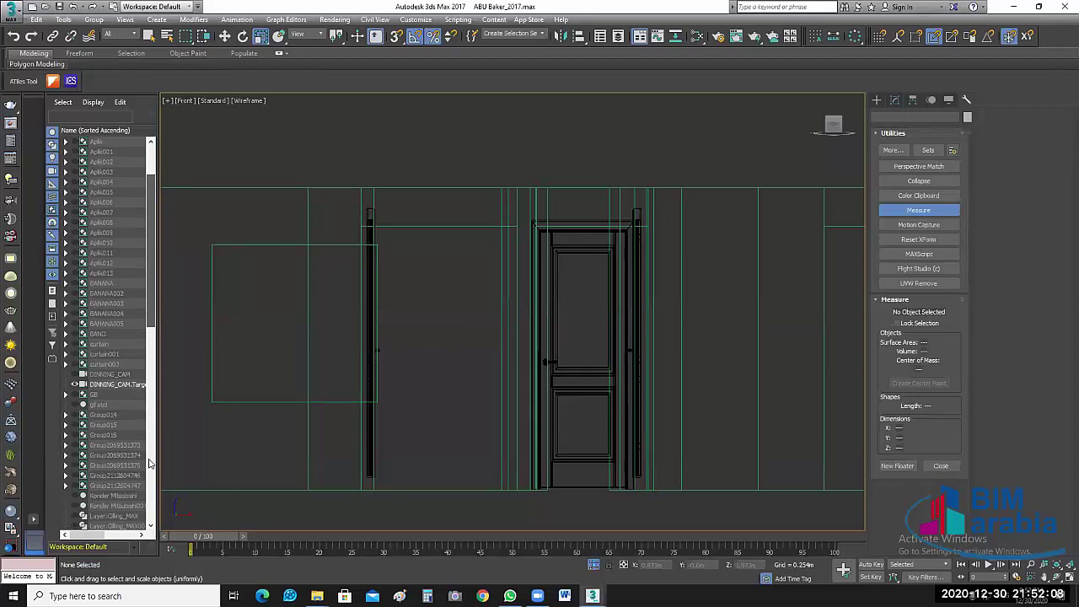
scroll(152, 384, down, 4)
scroll(119, 354, down, 3)
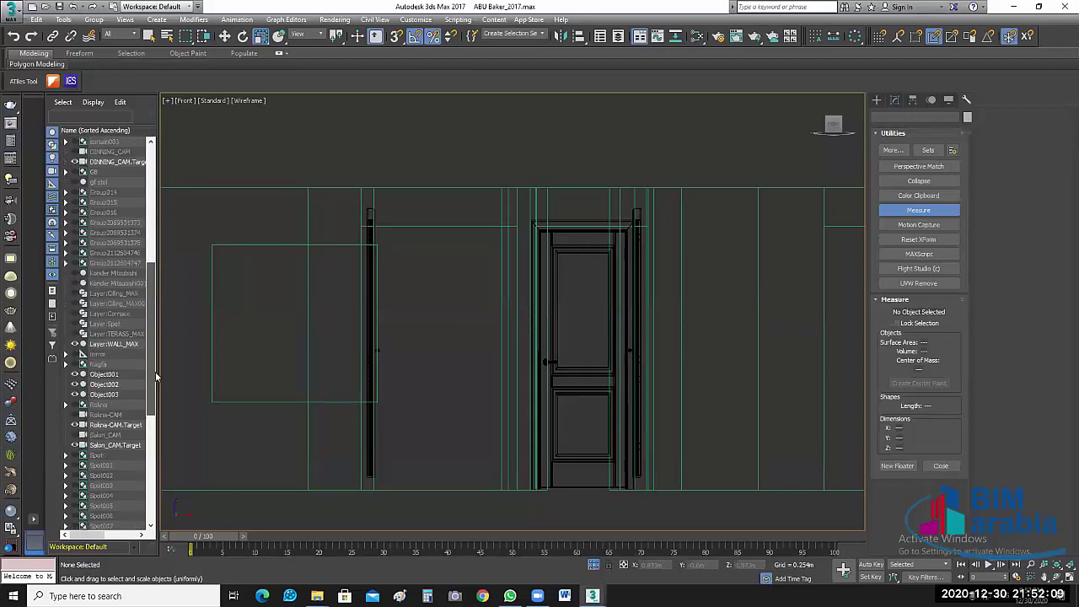
click(74, 304)
click(74, 304)
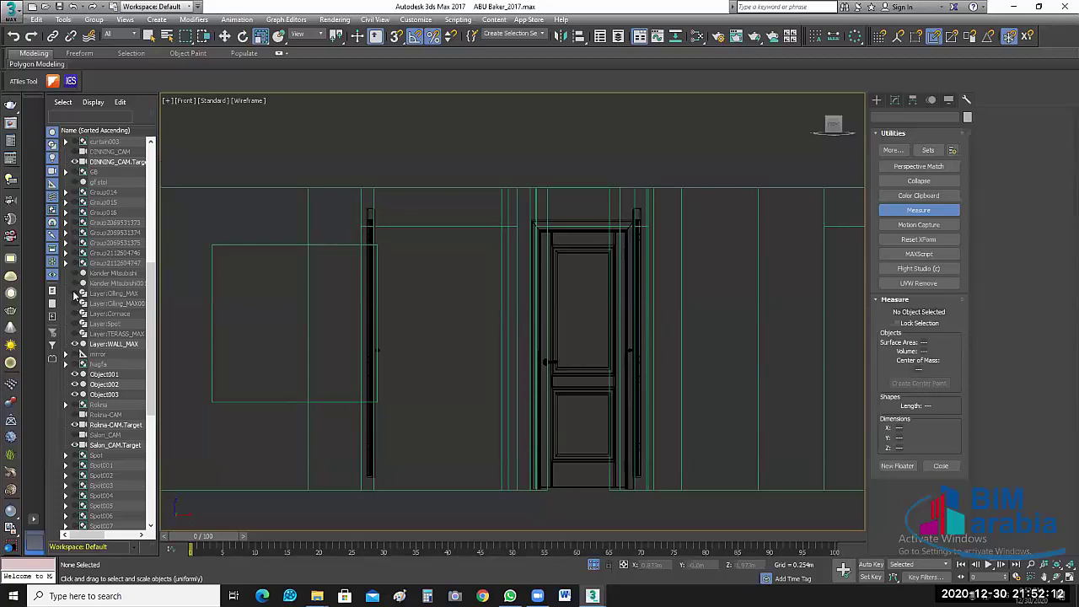
click(74, 294)
Step: Align the door's bottom to the floor line
click(554, 396)
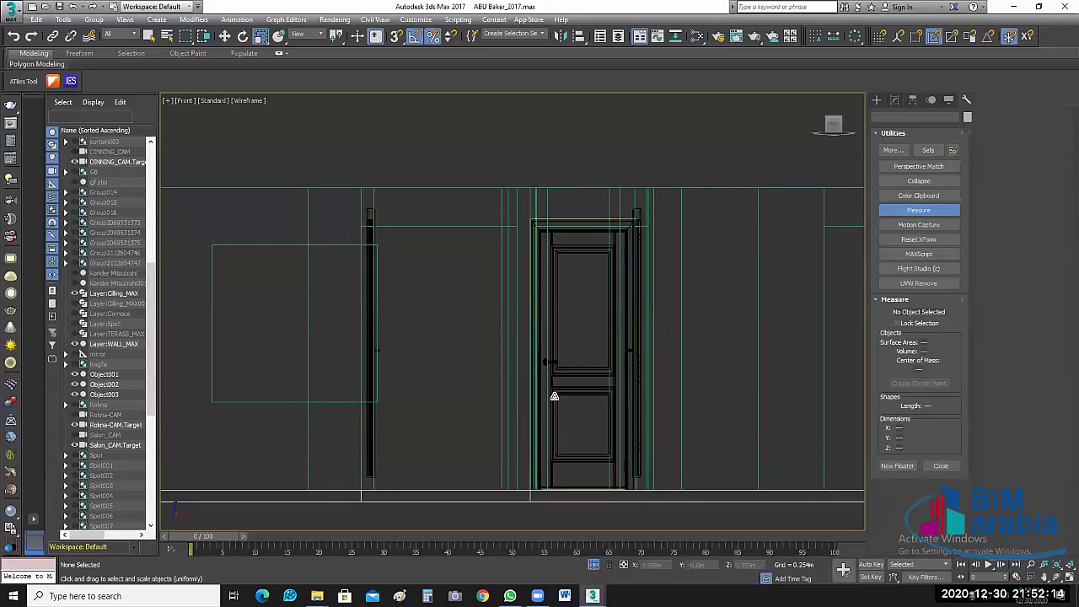
click(224, 37)
key(alt+a)
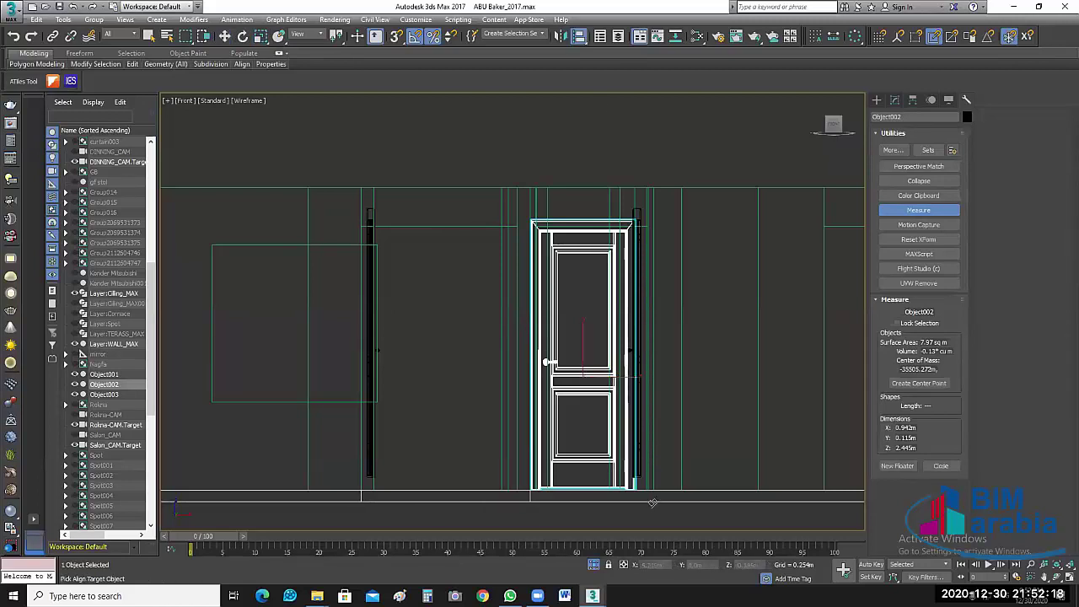
click(717, 474)
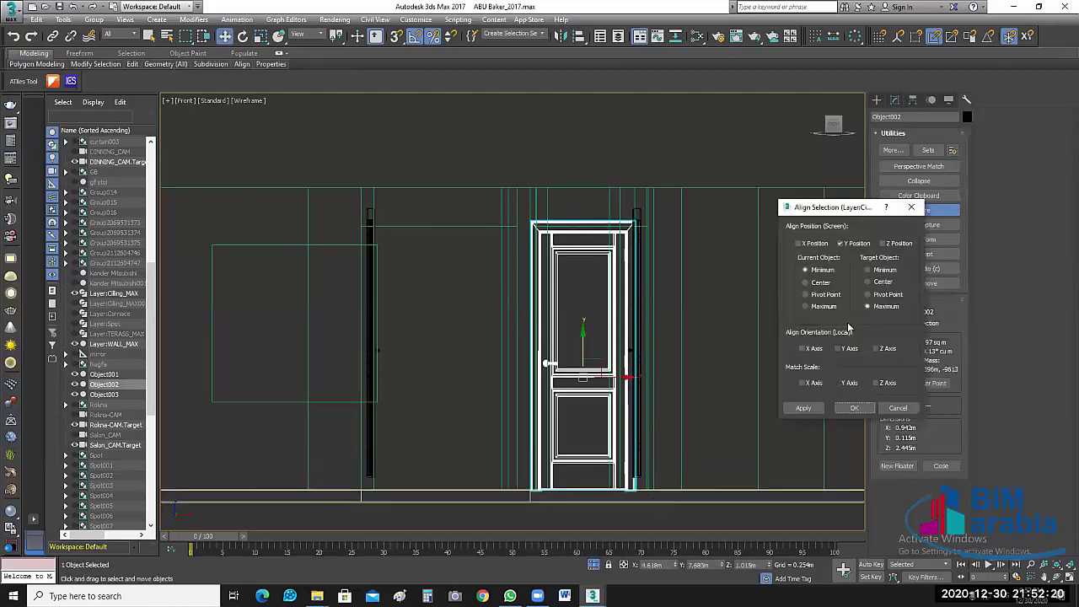
click(855, 412)
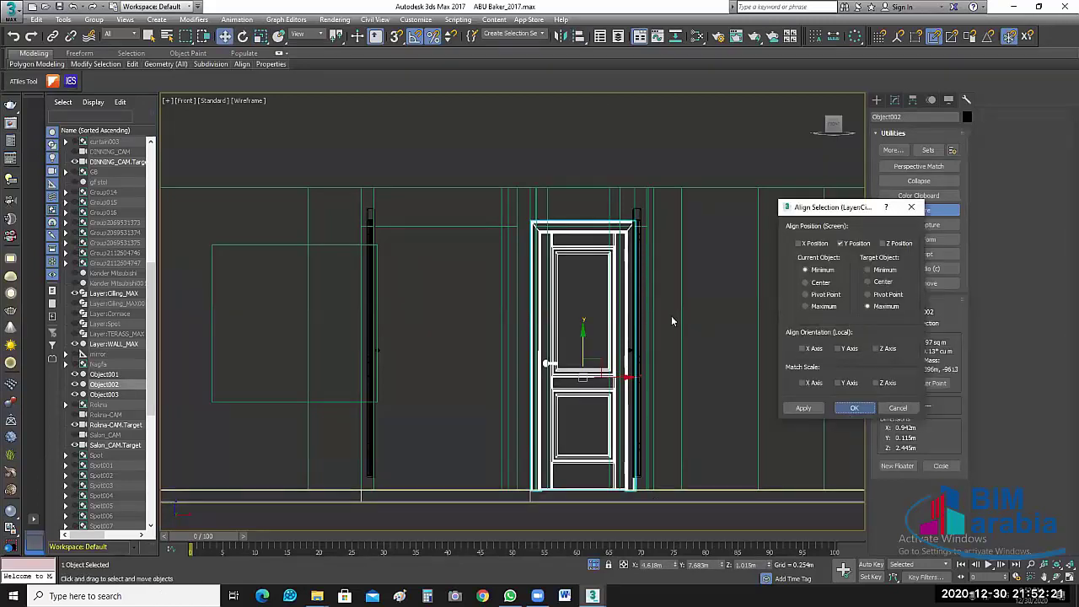
Step: Align both side frame strips' bottoms to the floor line and save the scene
click(641, 226)
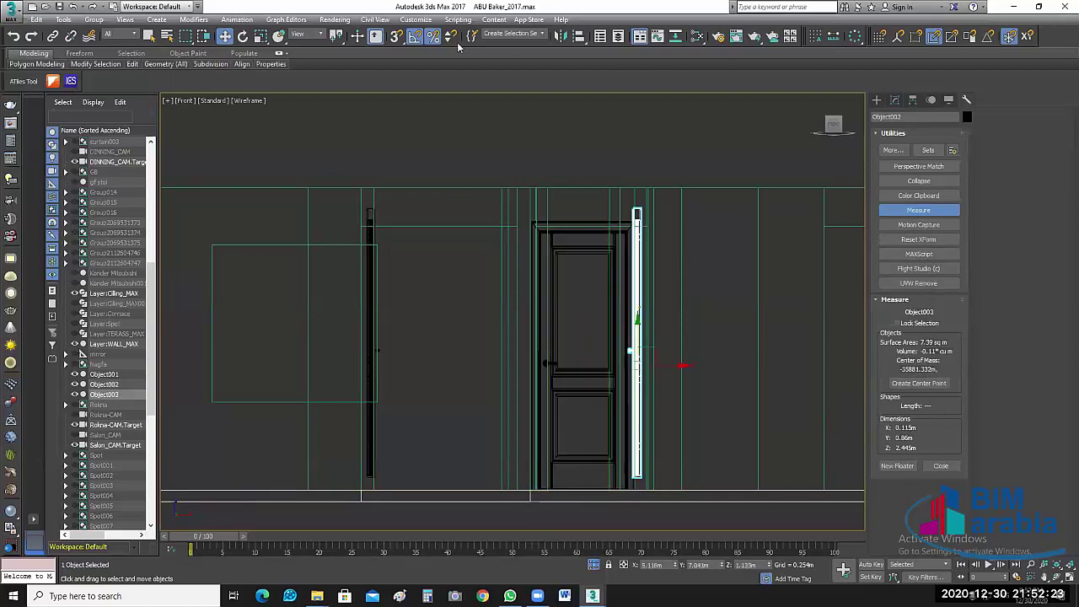
click(578, 36)
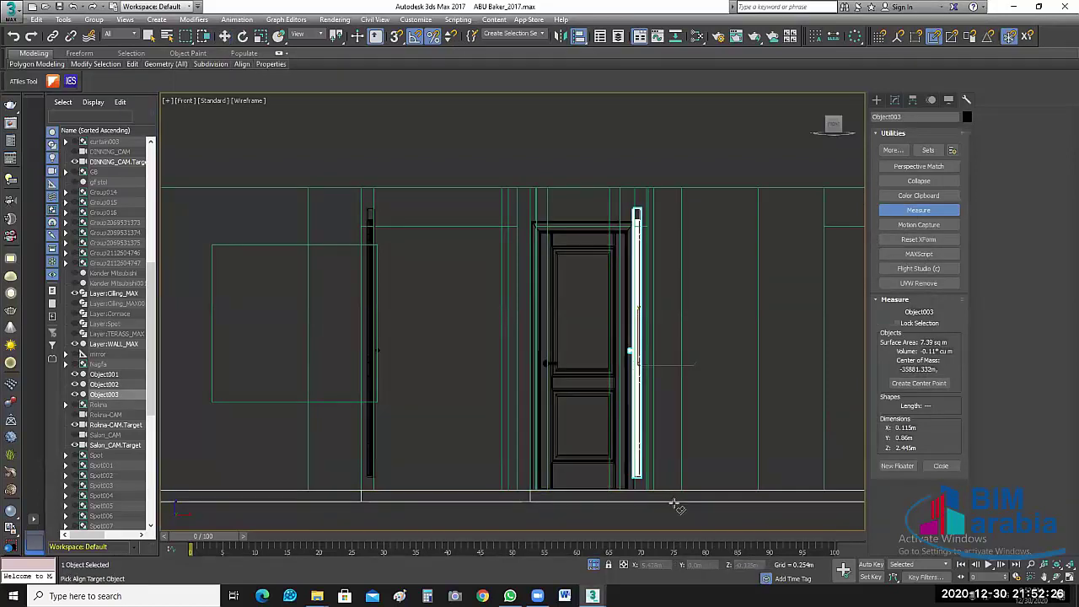
click(673, 498)
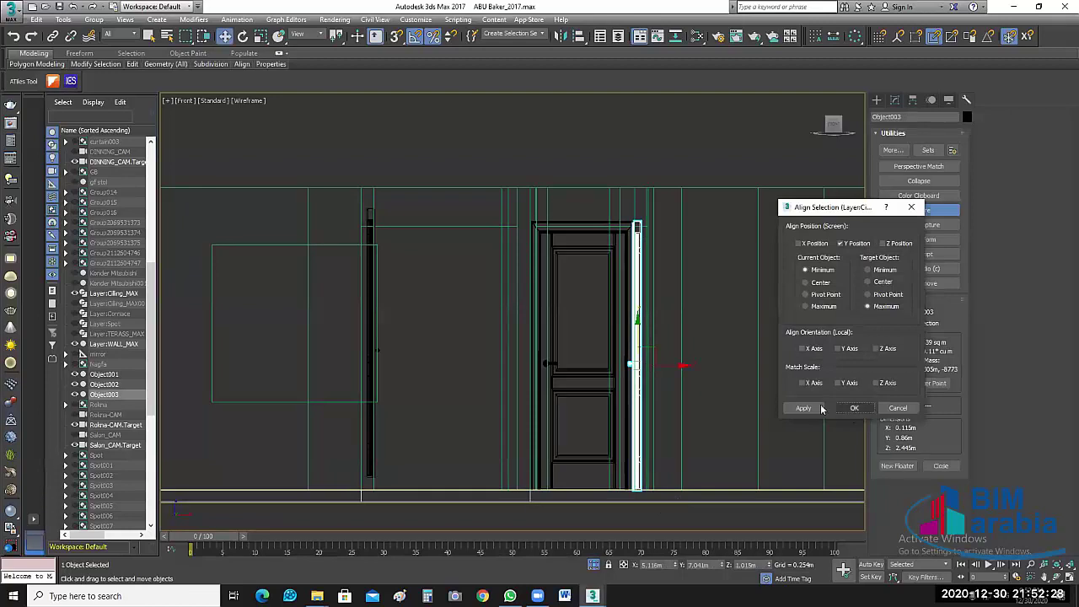
click(855, 408)
click(370, 278)
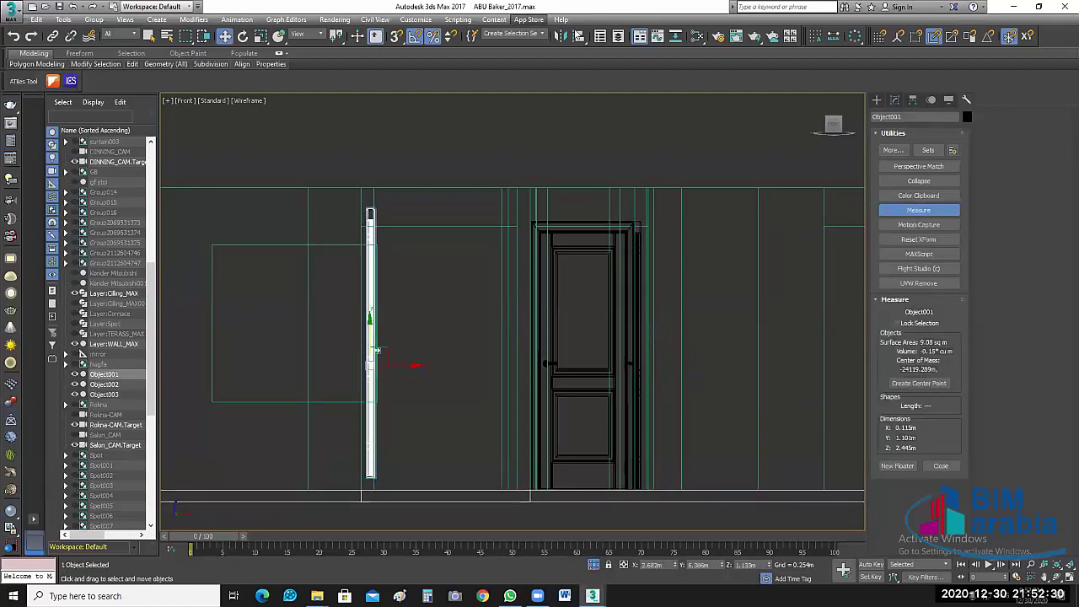
key(alt+a)
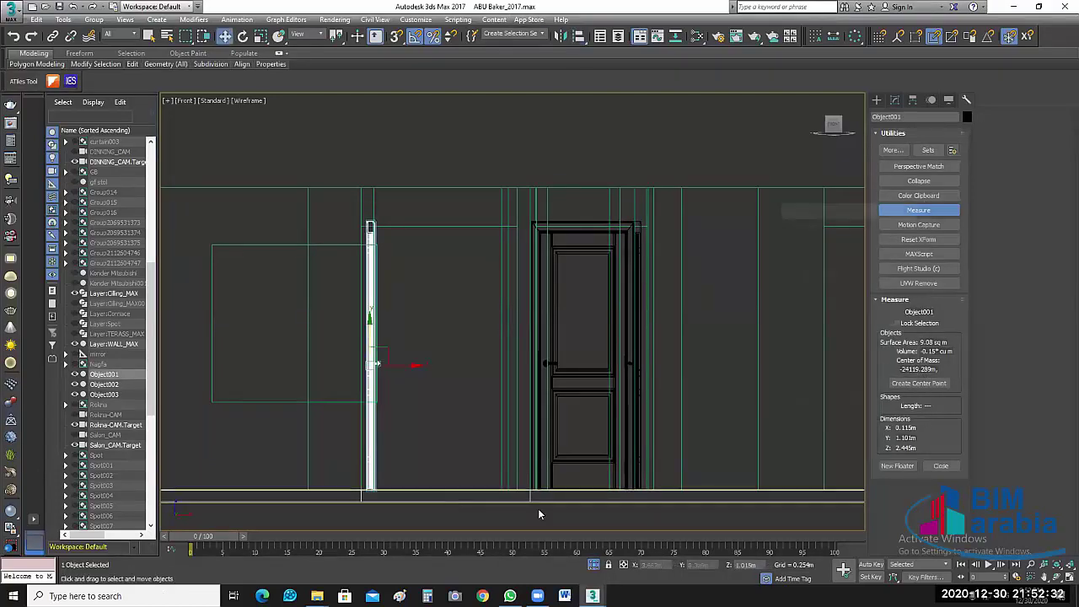
click(608, 495)
click(854, 408)
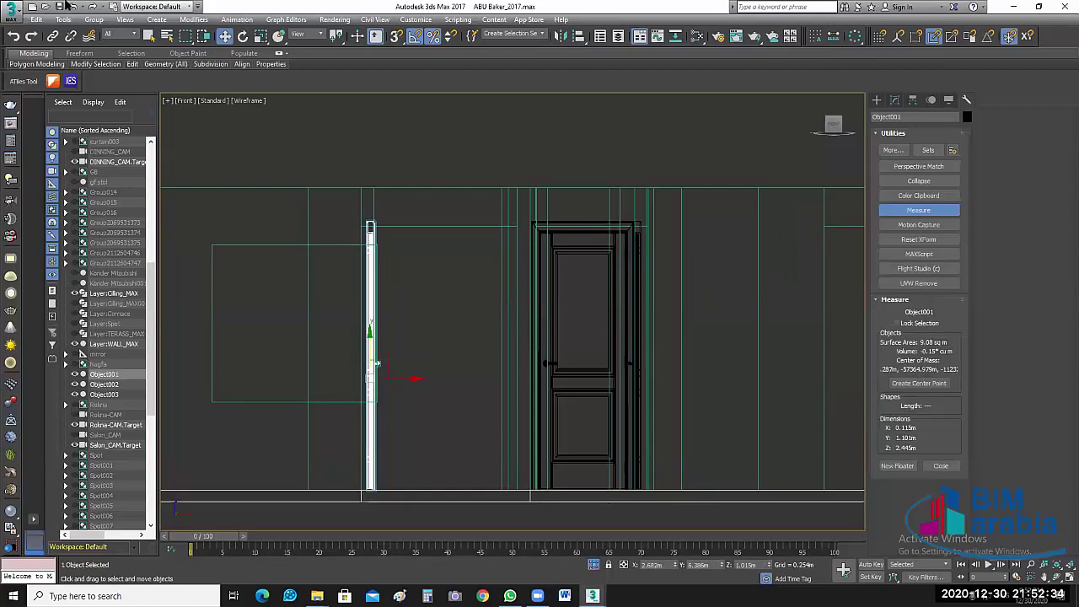
key(ctrl+s)
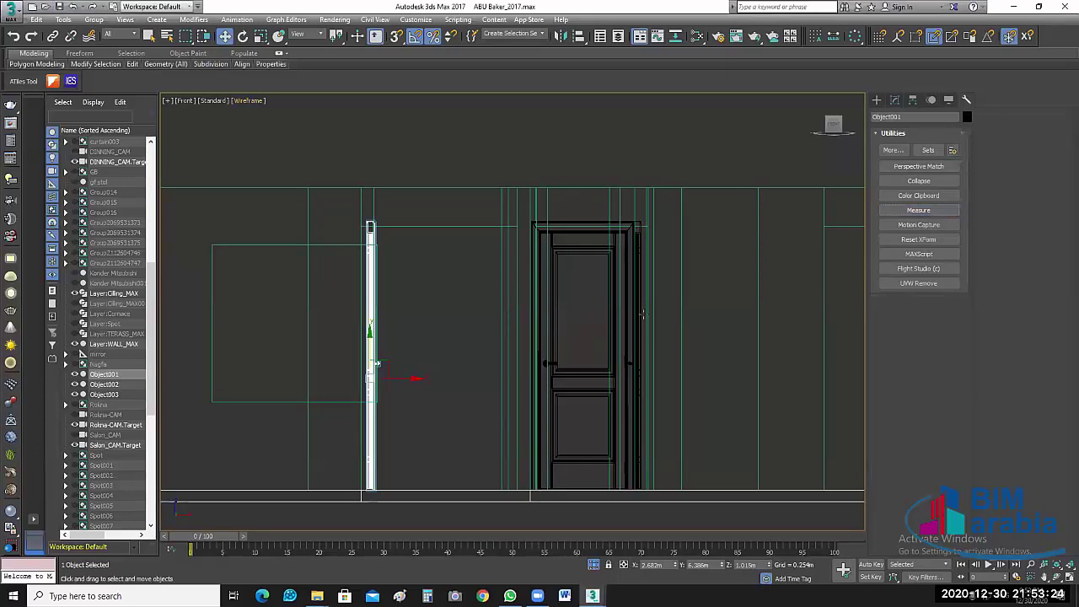
Step: Zoom in and out on the curtain and dome in the Front view
click(595, 565)
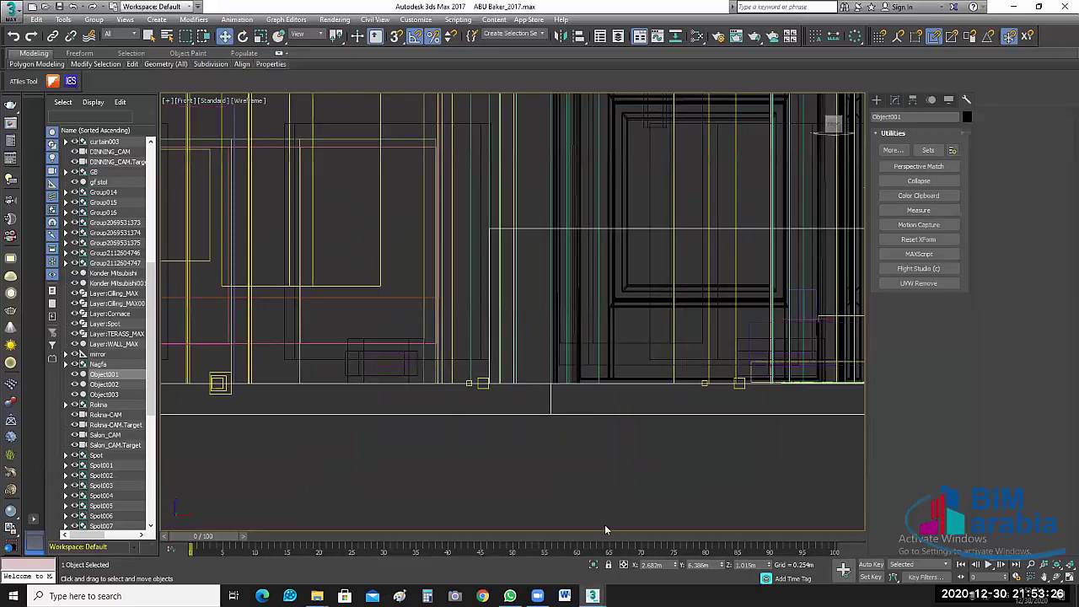
scroll(586, 443, down, 1)
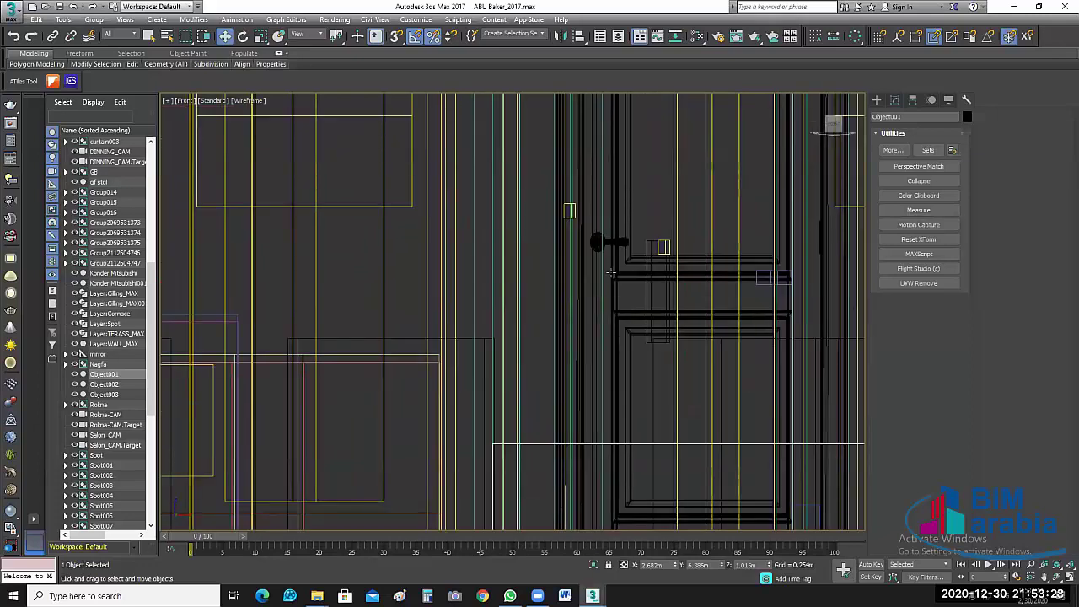
scroll(604, 281, down, 2)
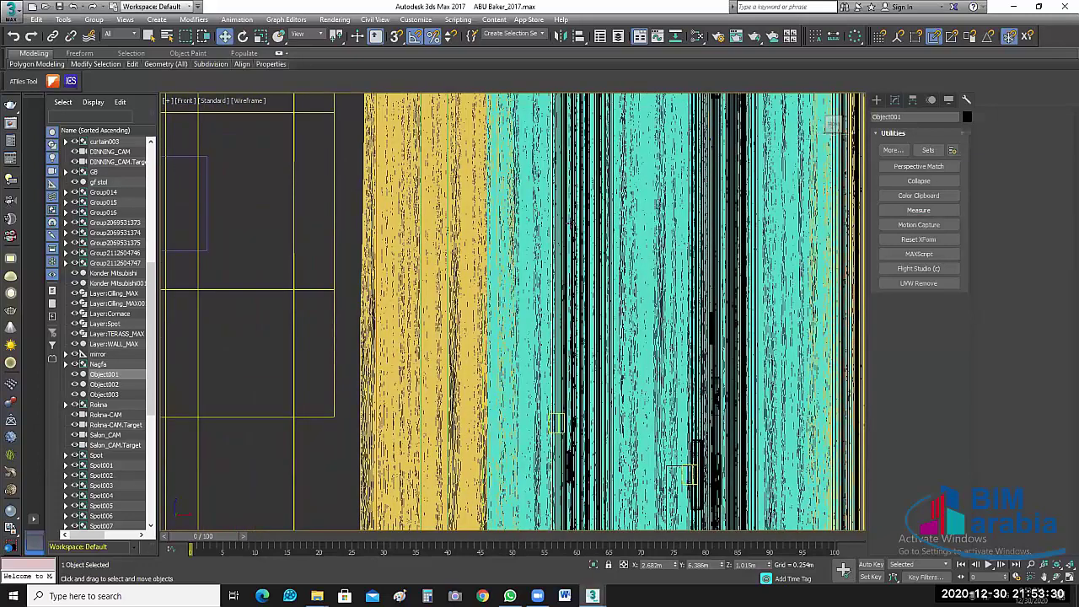
scroll(576, 221, down, 3)
scroll(576, 220, up, 1)
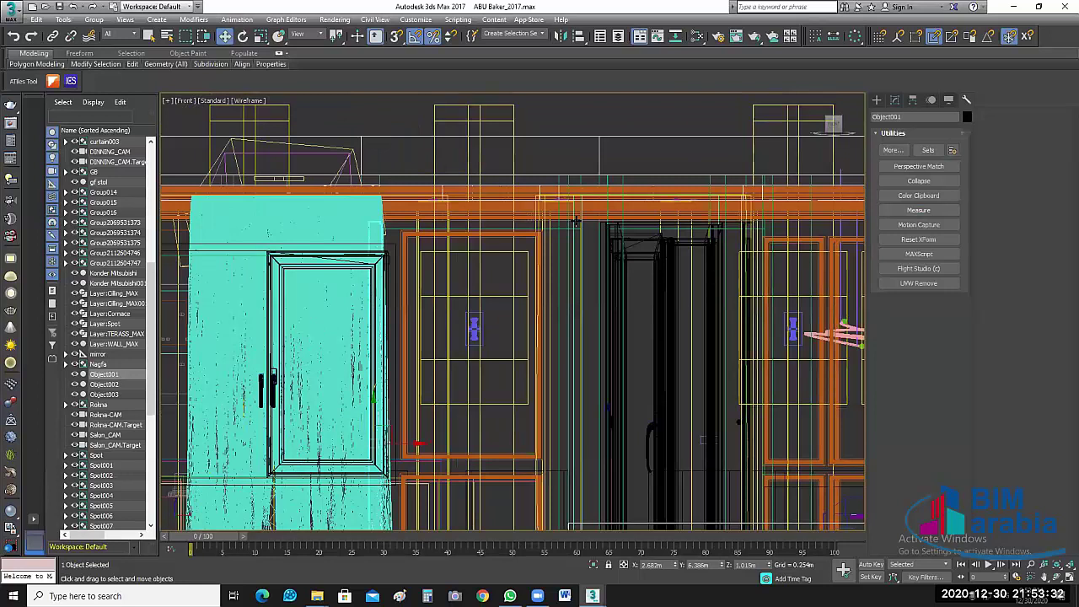
scroll(527, 295, up, 1)
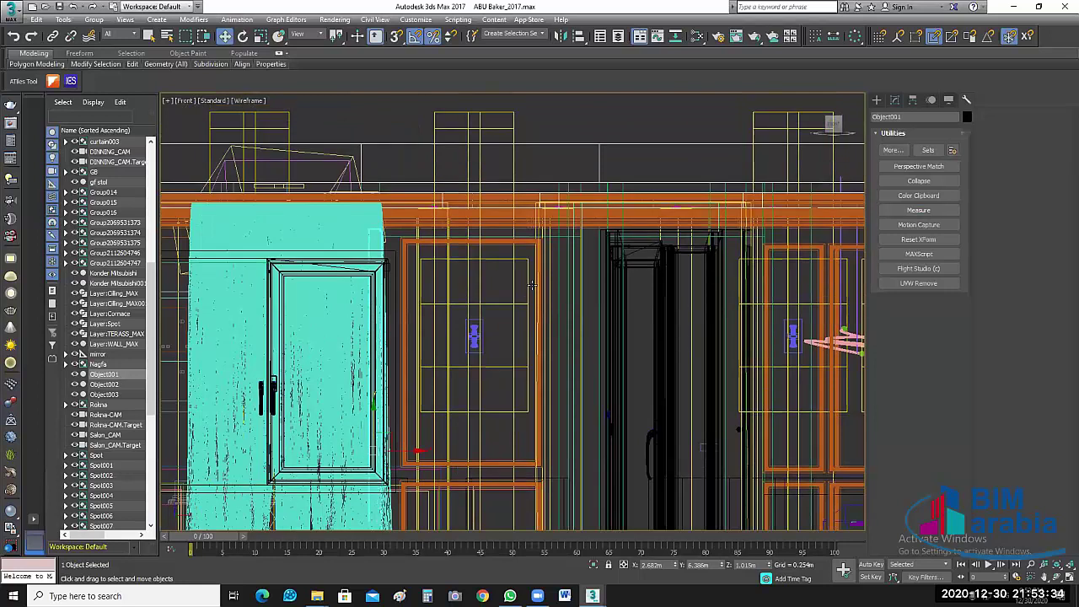
scroll(532, 285, up, 2)
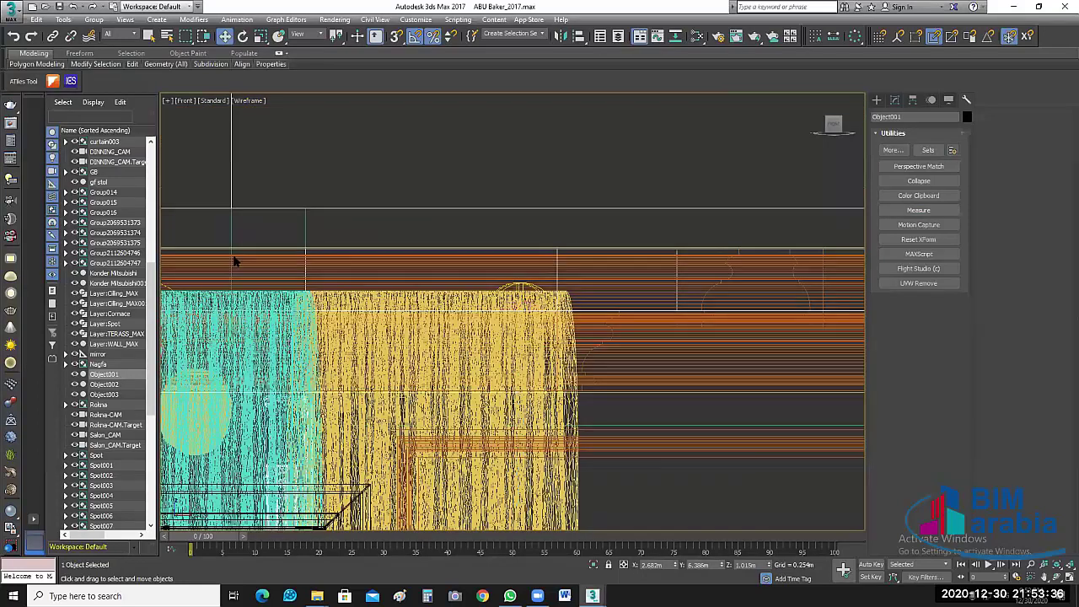
scroll(532, 285, down, 2)
Step: Select the GB group above the wall, show its parts, then clear the selection
click(84, 189)
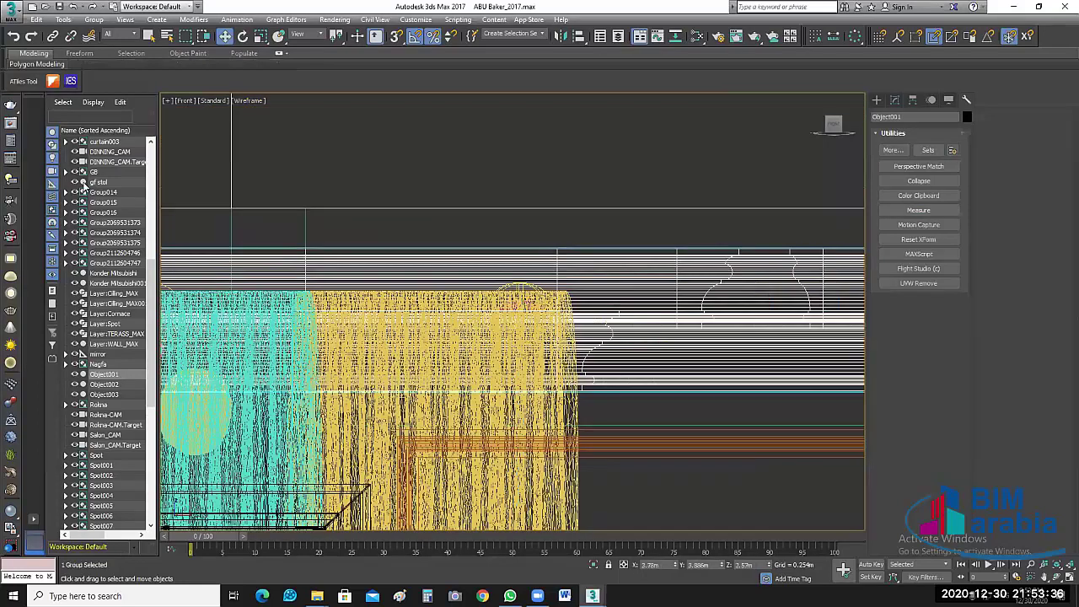
click(284, 182)
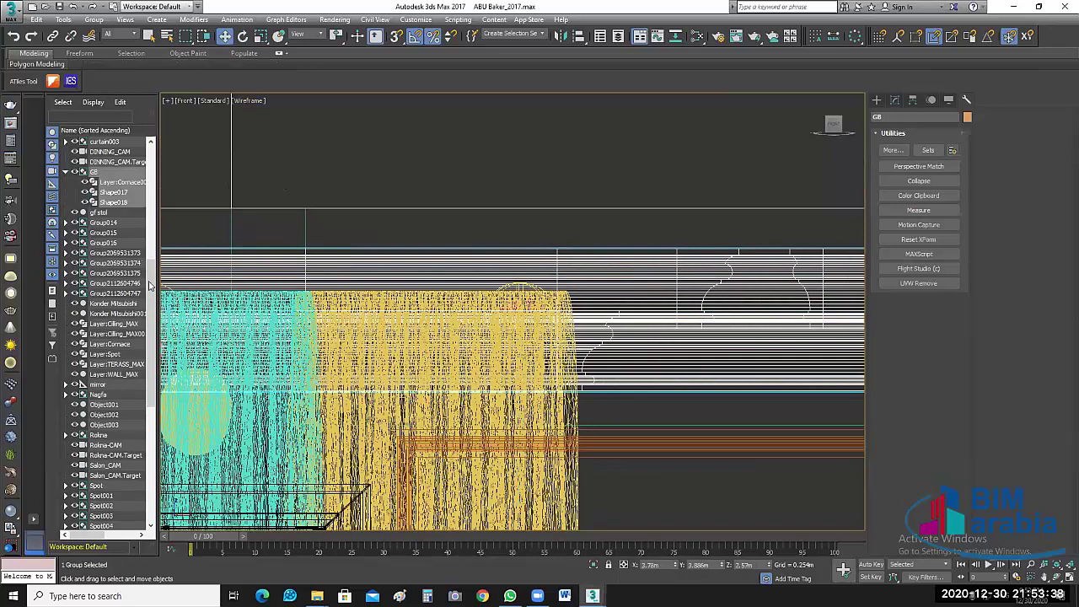
scroll(149, 287, up, 7)
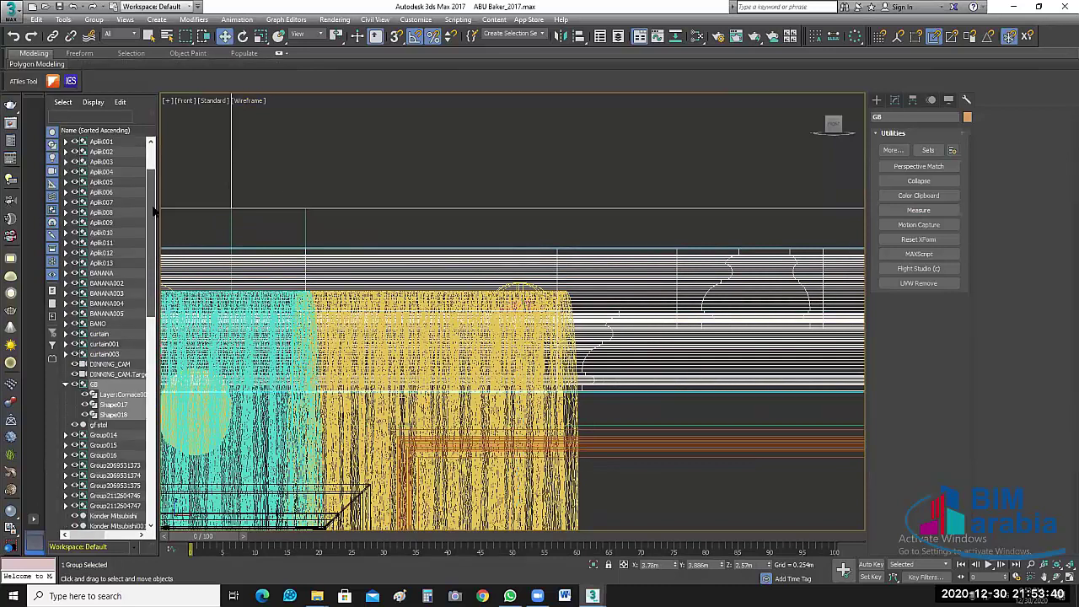
scroll(155, 212, up, 3)
scroll(144, 367, down, 10)
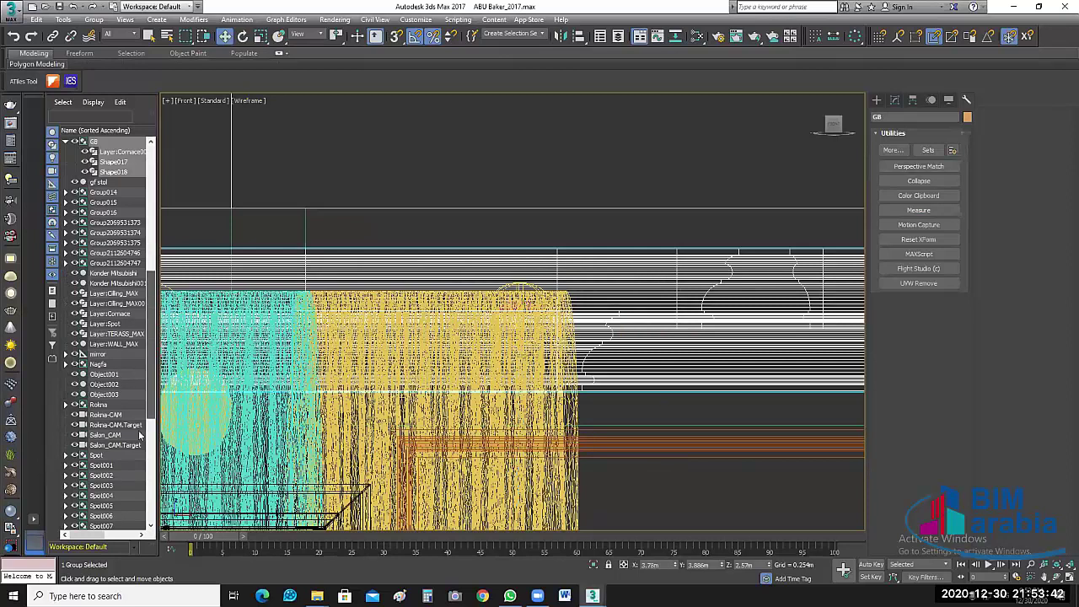
click(493, 175)
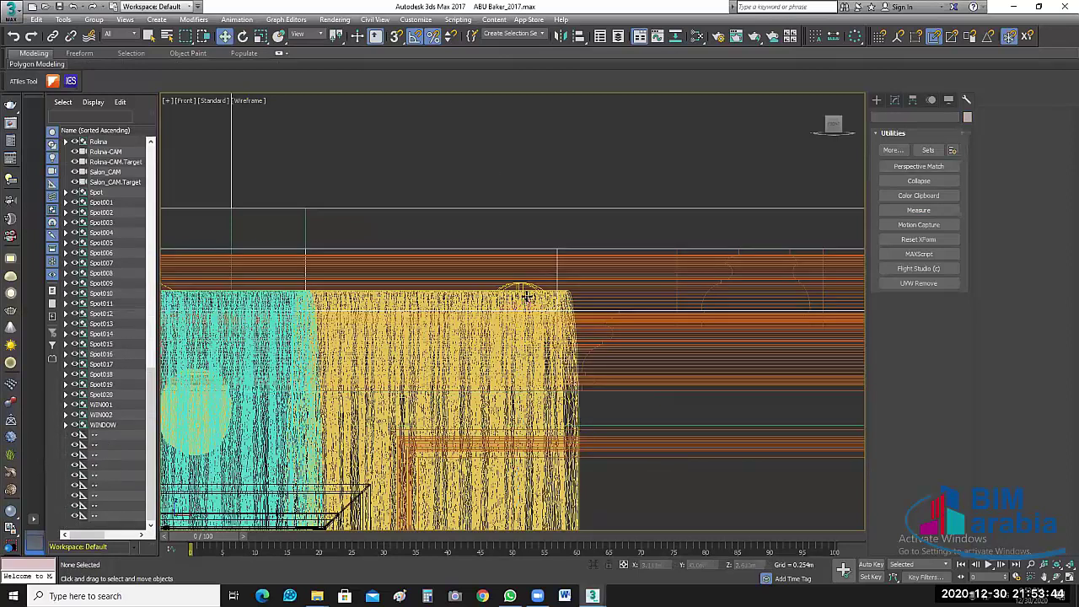
Step: Reselect and deselect the GB group, then shift the Front view slightly right
scroll(509, 250, up, 2)
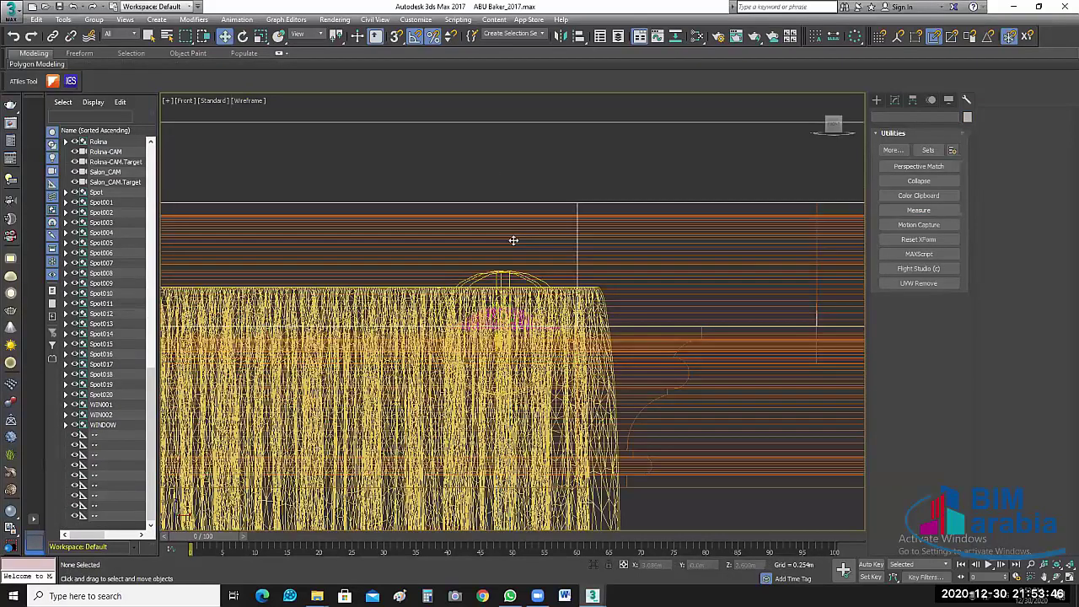
scroll(529, 245, up, 2)
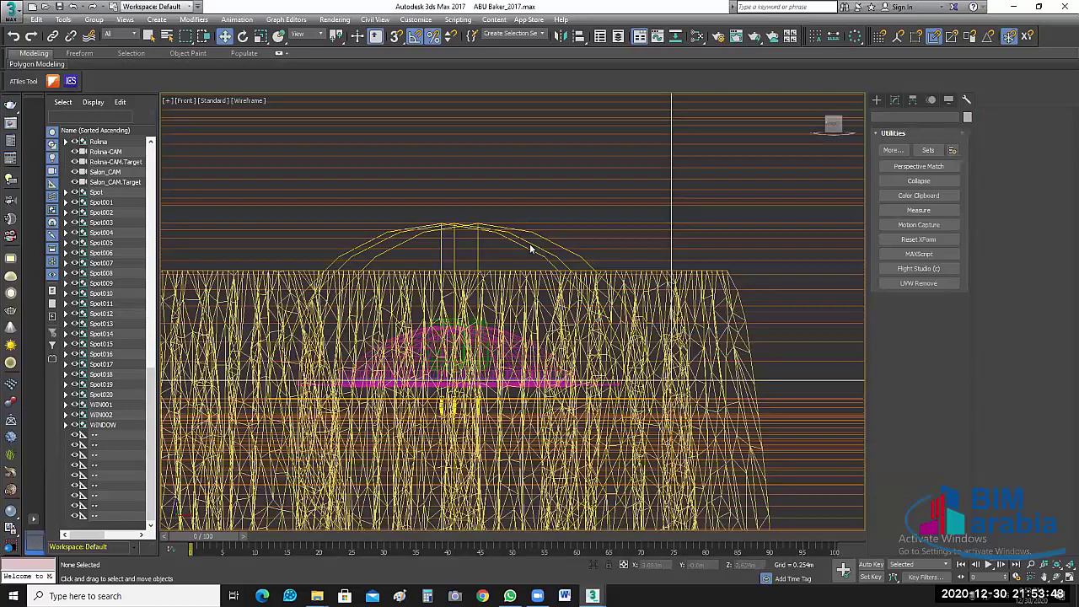
click(531, 251)
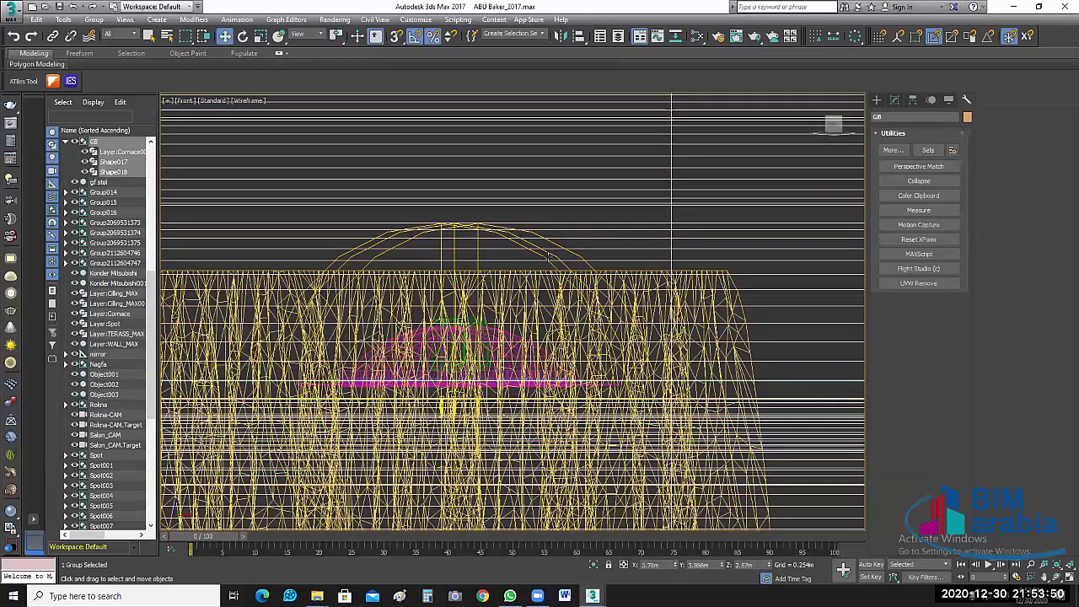
click(529, 251)
scroll(529, 251, up, 2)
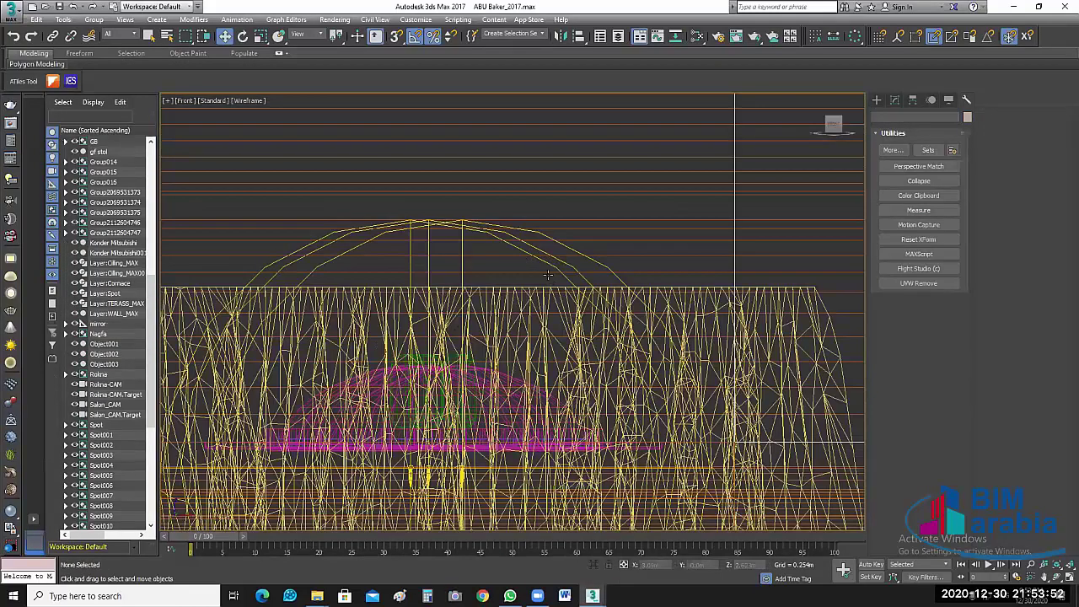
middle_drag(847, 352, 855, 353)
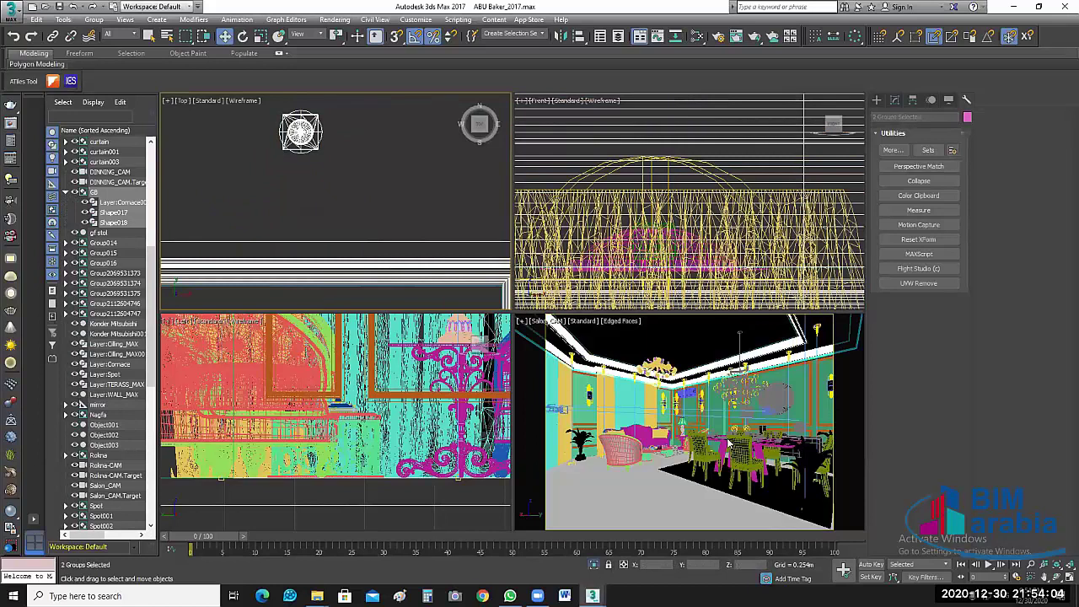
Step: Isolate the selected groups, hiding everything else in the scene
key(alt+q)
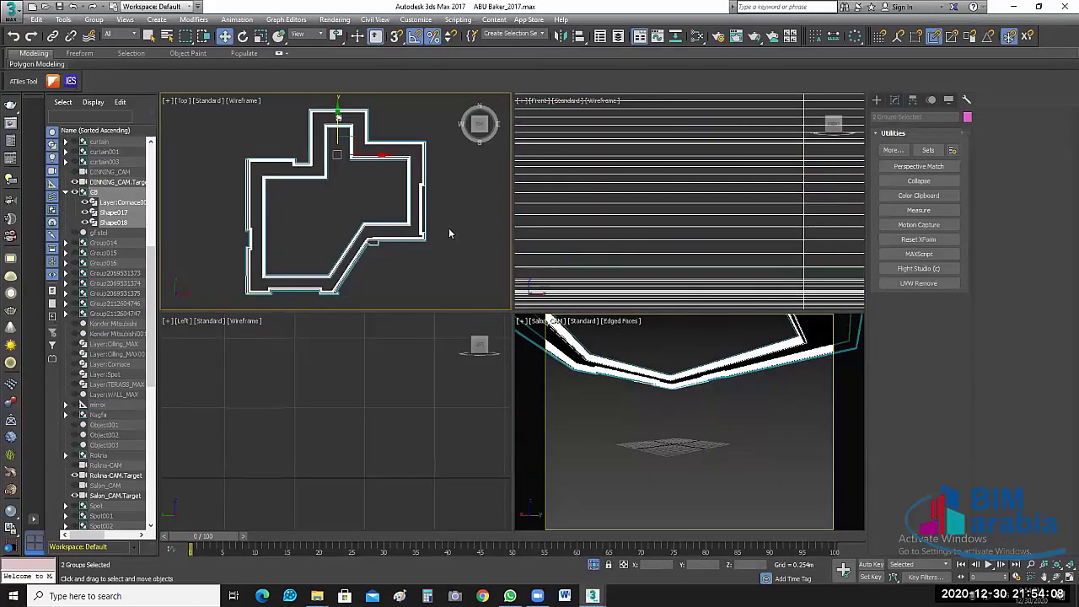
scroll(148, 479, down, 3)
scroll(147, 479, down, 9)
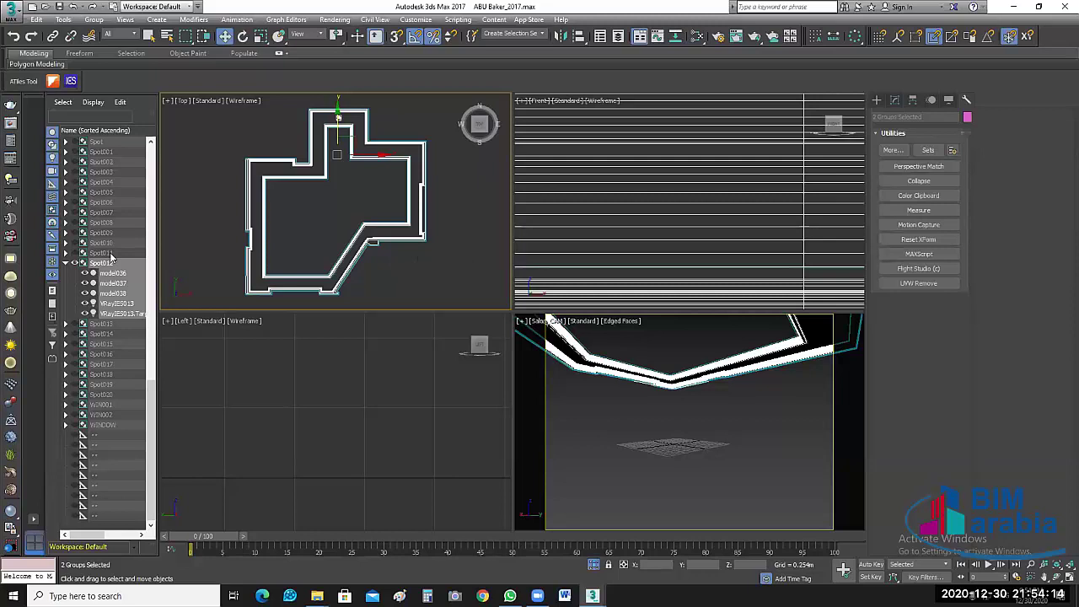
scroll(113, 241, up, 2)
Step: Select the Spot001–Spot020 spotlight groups in the Scene Explorer, keeping Spot013 included
ctrl+click(98, 207)
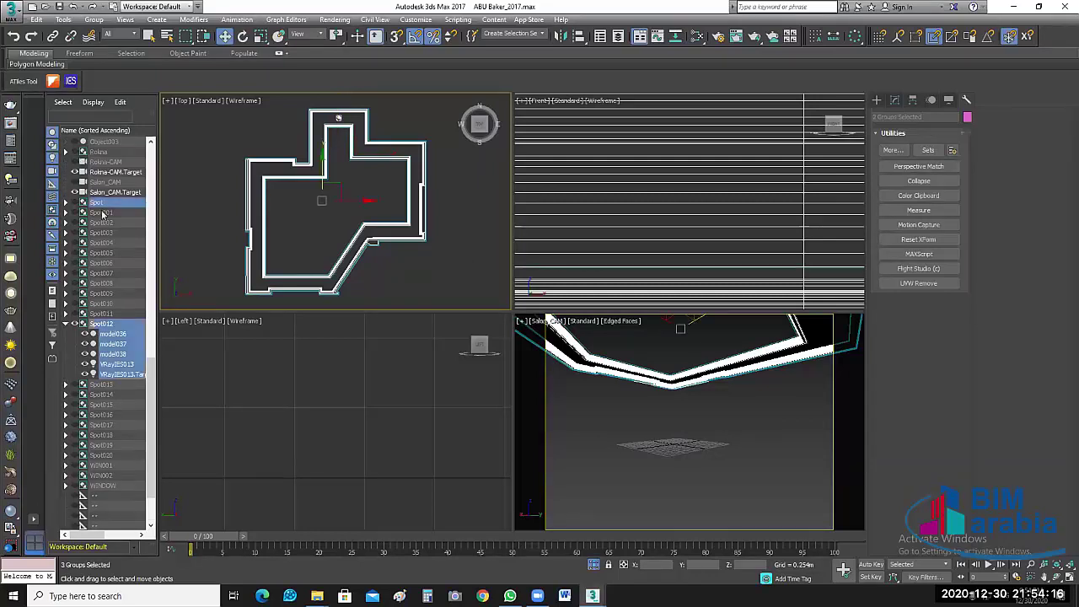
mouse_move(102, 228)
ctrl+mouse_down()
mouse_move(108, 277)
mouse_move(78, 319)
ctrl+mouse_up()
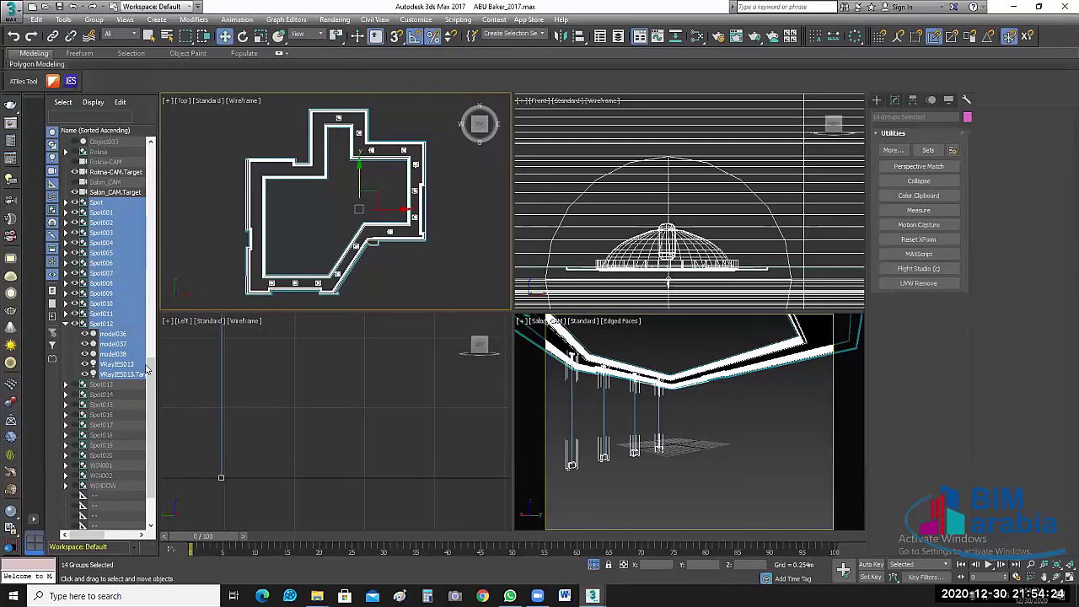
ctrl+click(98, 385)
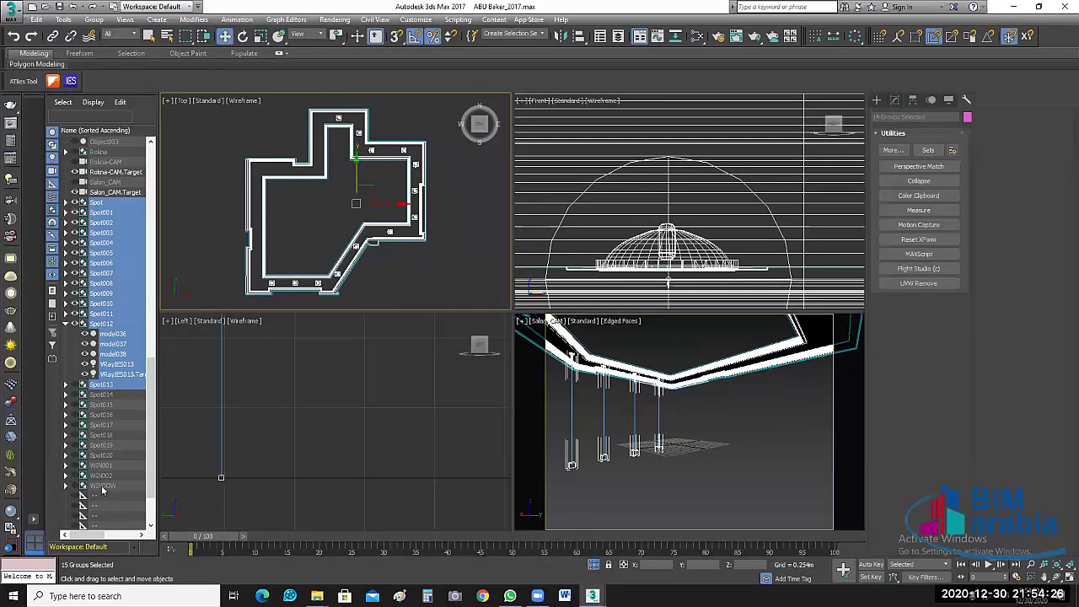
ctrl+click(102, 456)
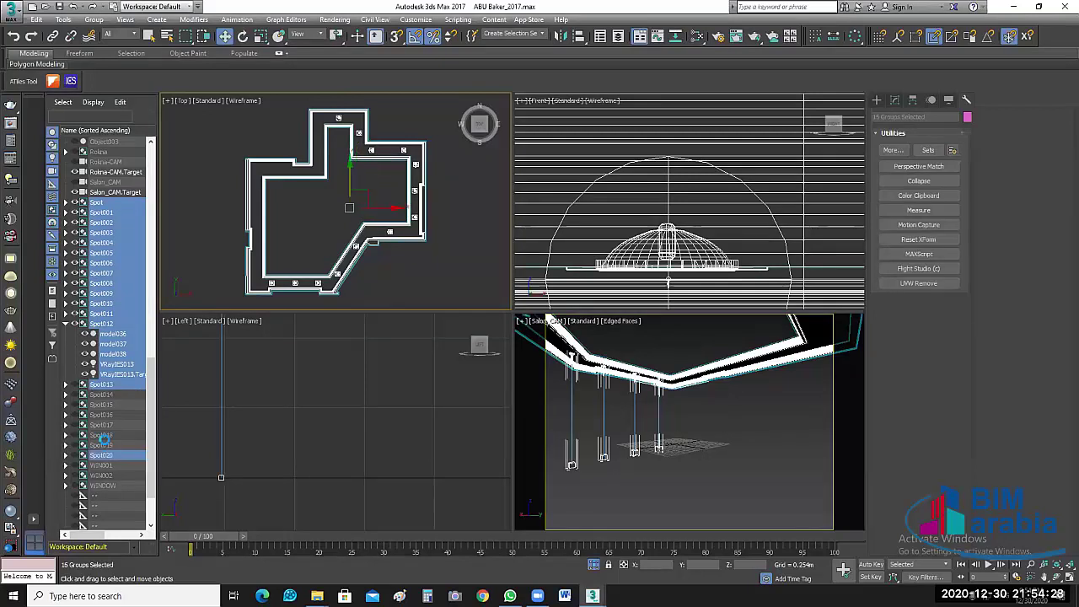
mouse_move(103, 438)
ctrl+mouse_down()
mouse_move(113, 396)
mouse_move(103, 395)
ctrl+mouse_up()
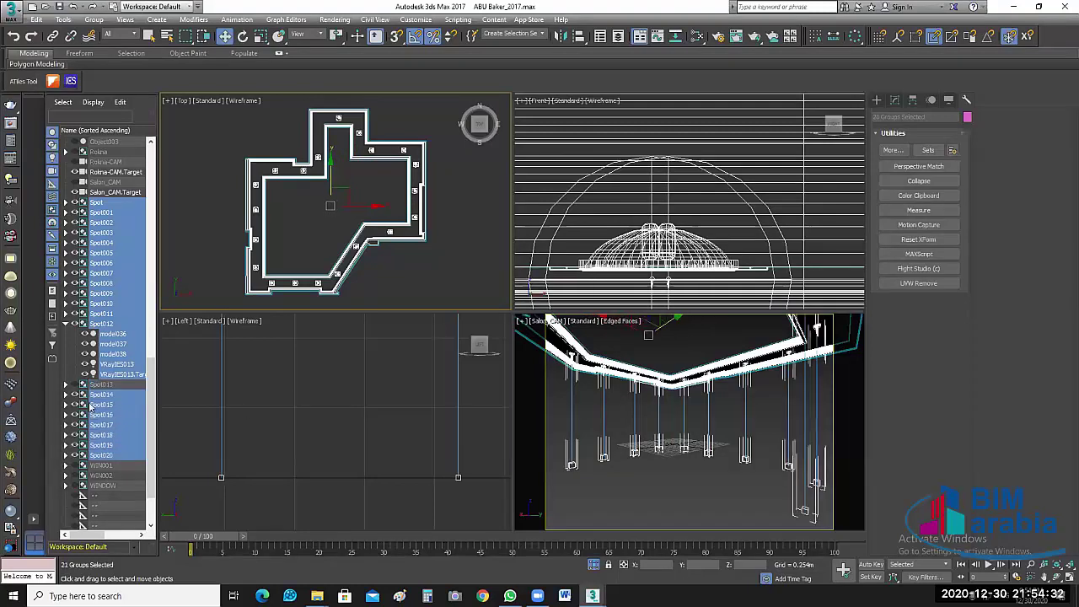
ctrl+click(101, 384)
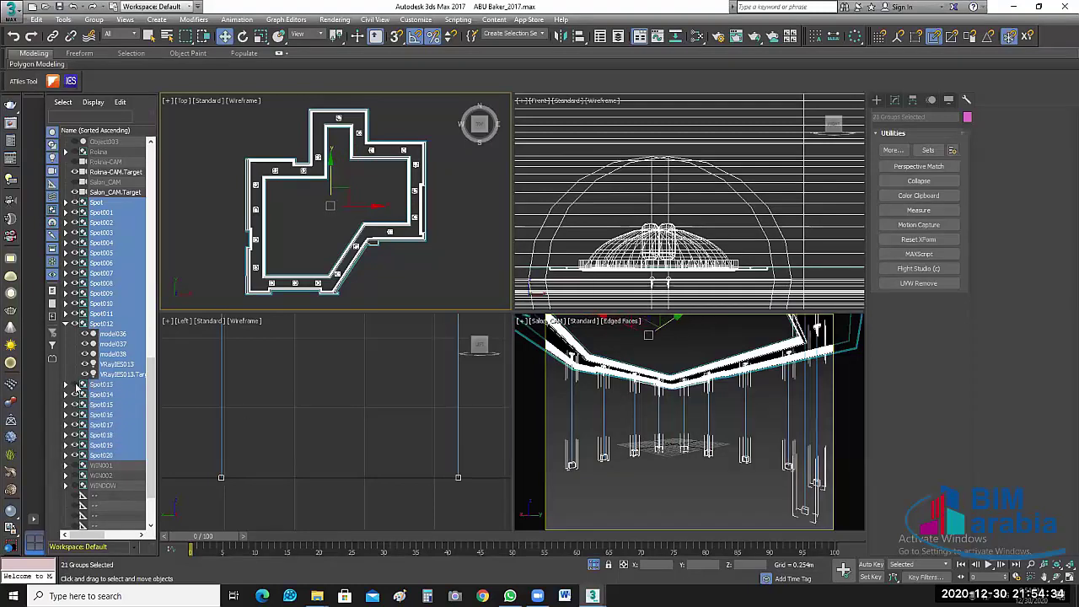
ctrl+click(102, 384)
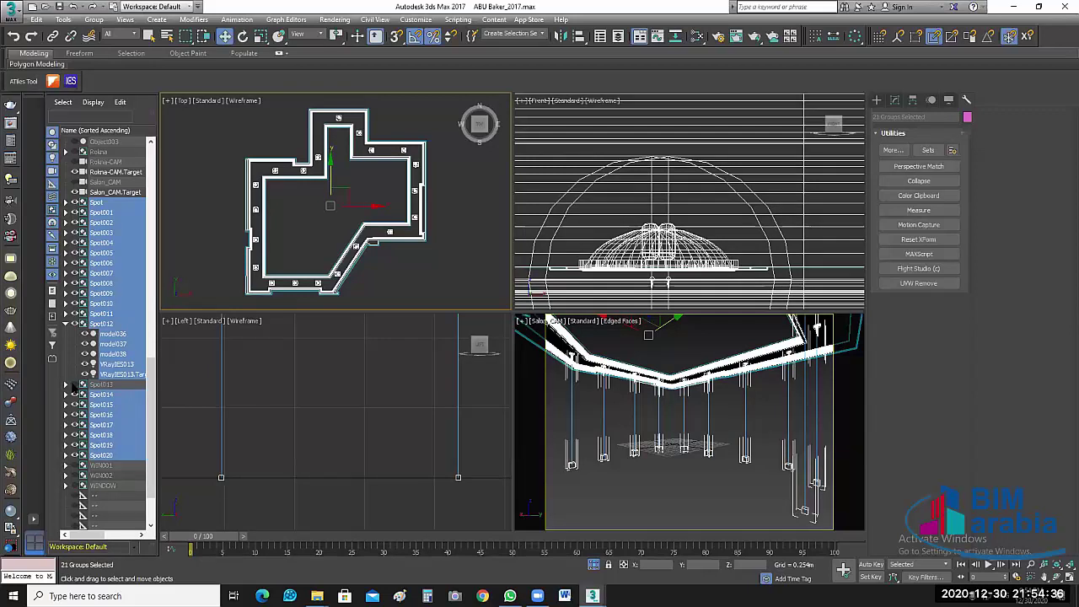
key(ctrl+z)
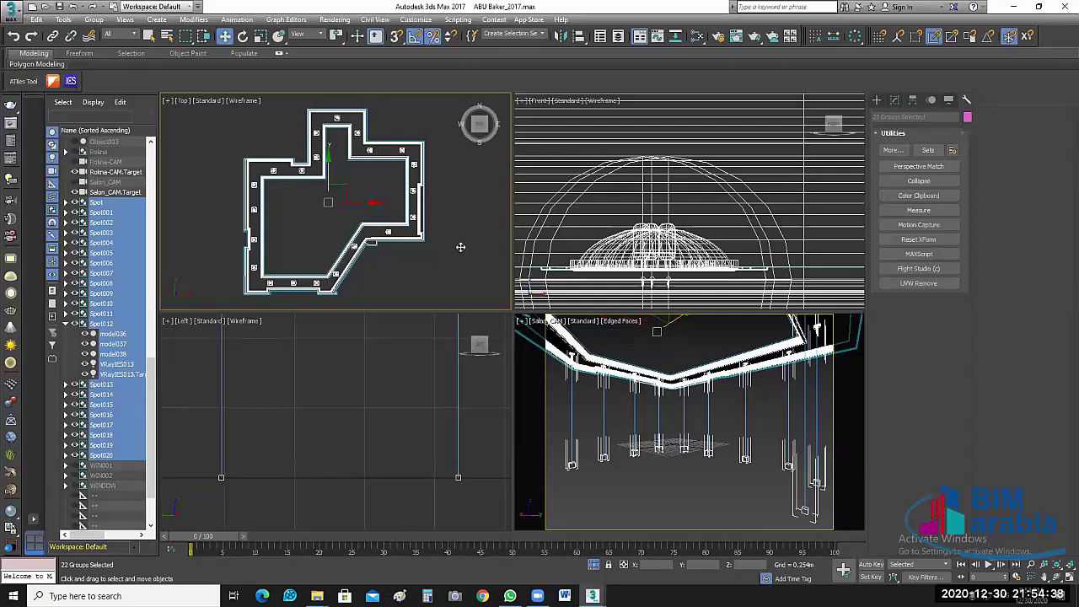
scroll(688, 245, up, 3)
scroll(772, 265, down, 2)
Step: Frame the ceiling lights in the Front view and deselect all spotlight groups
middle_drag(772, 265, 700, 211)
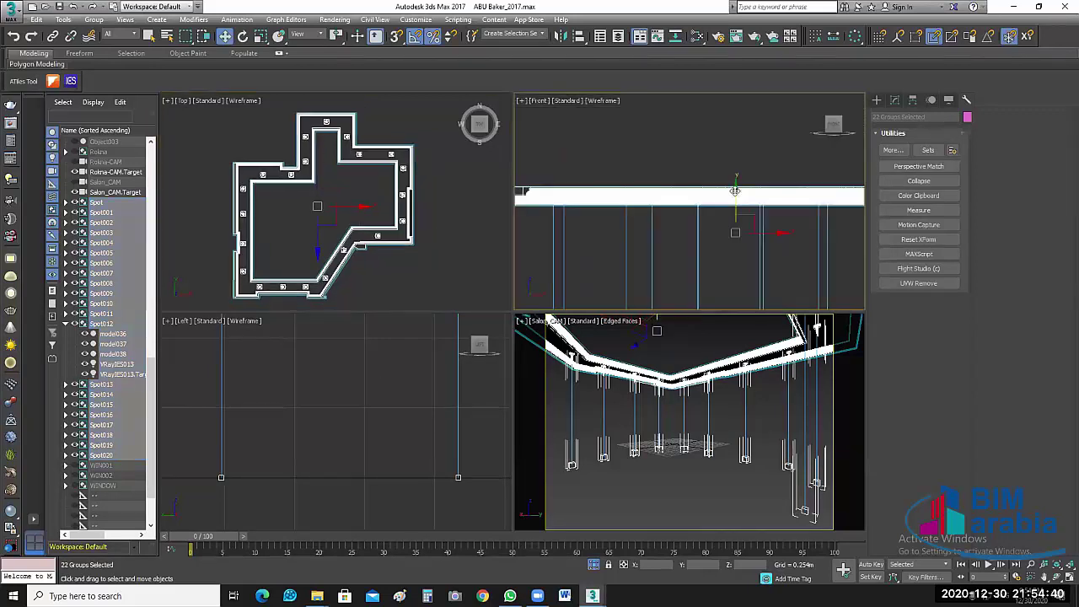
scroll(663, 221, up, 3)
scroll(662, 221, down, 2)
scroll(710, 238, down, 1)
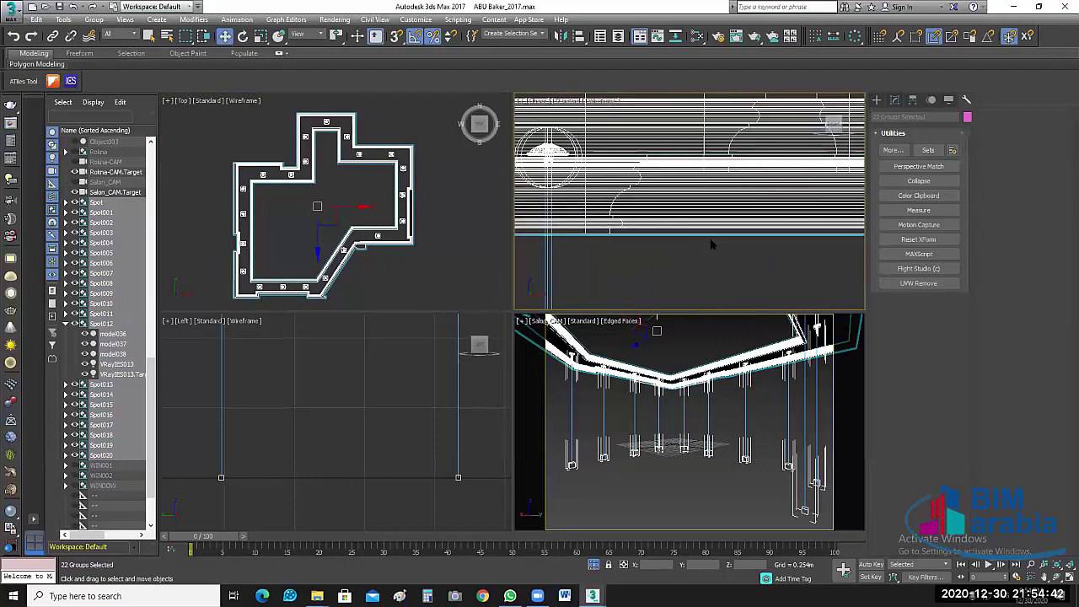
scroll(712, 268, down, 2)
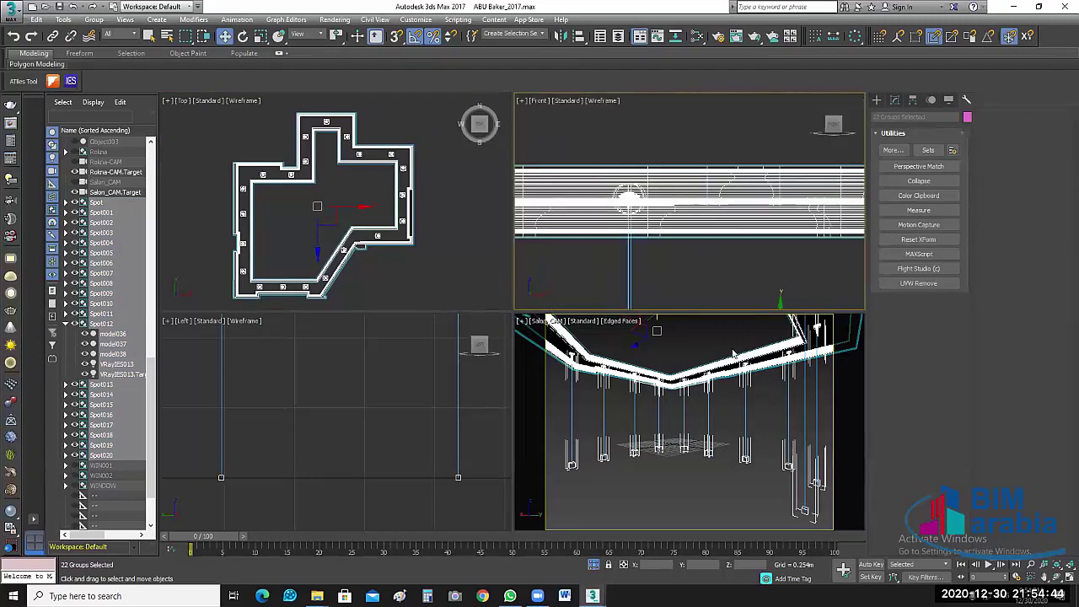
click(772, 428)
click(766, 386)
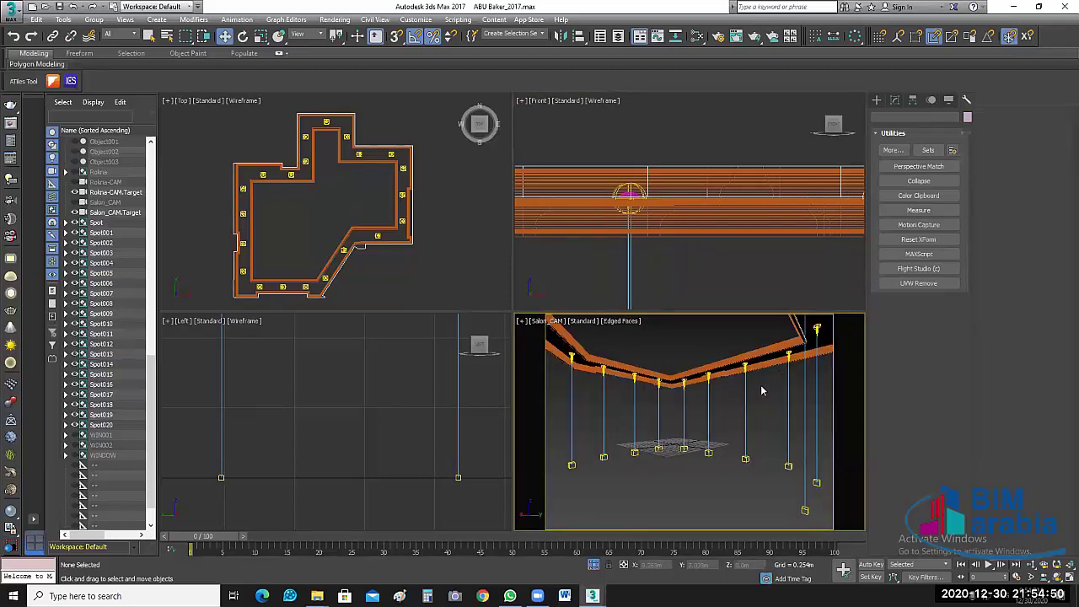
Step: Switch the camera view to free perspective and orbit up to the ceiling cornice
key(p)
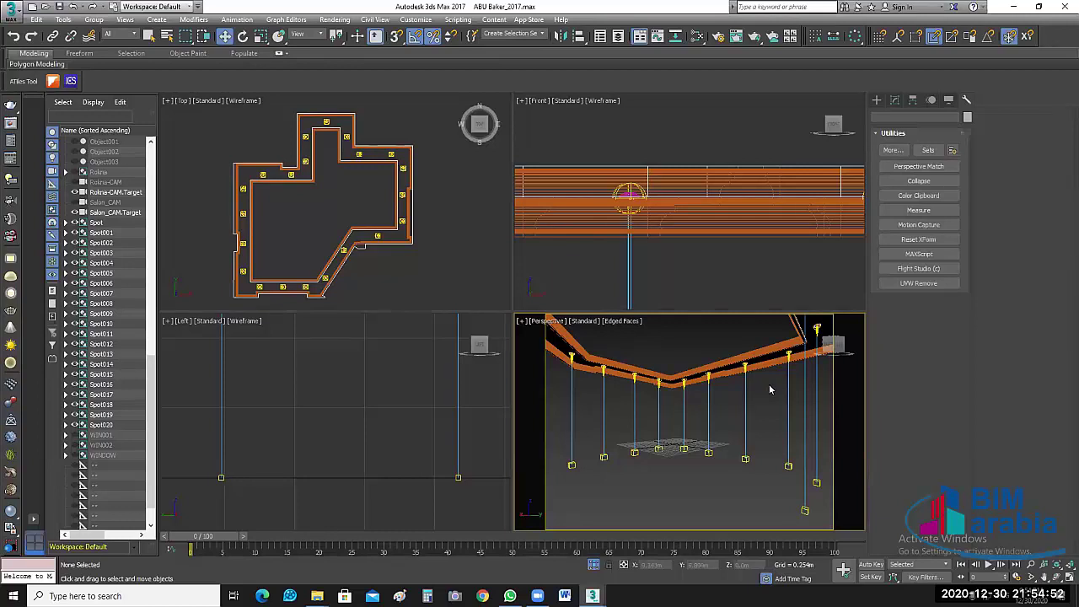
alt+middle_drag(769, 384, 737, 482)
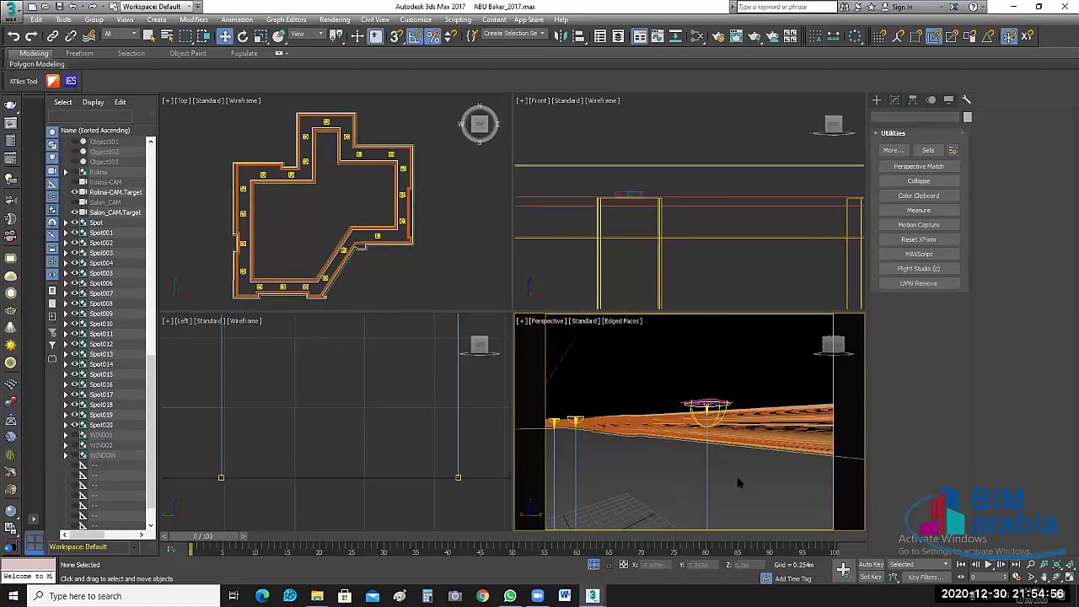
scroll(732, 384, up, 3)
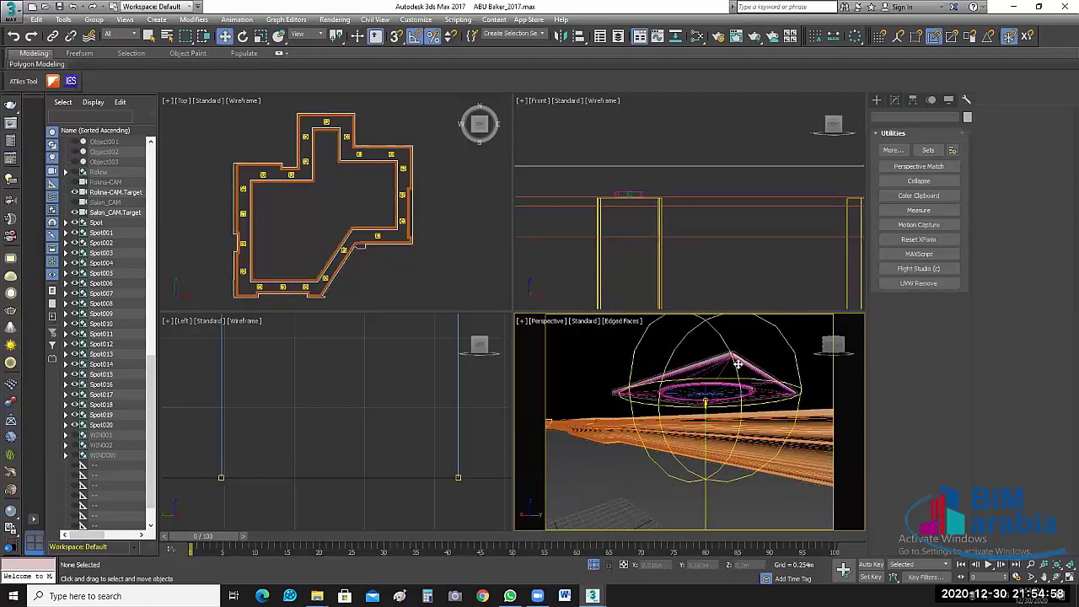
scroll(738, 365, down, 3)
mouse_move(742, 396)
alt+middle_down()
mouse_move(753, 451)
mouse_move(741, 483)
mouse_move(765, 410)
alt+middle_up()
mouse_move(717, 384)
alt+middle_down()
mouse_move(725, 363)
mouse_move(670, 219)
alt+middle_up()
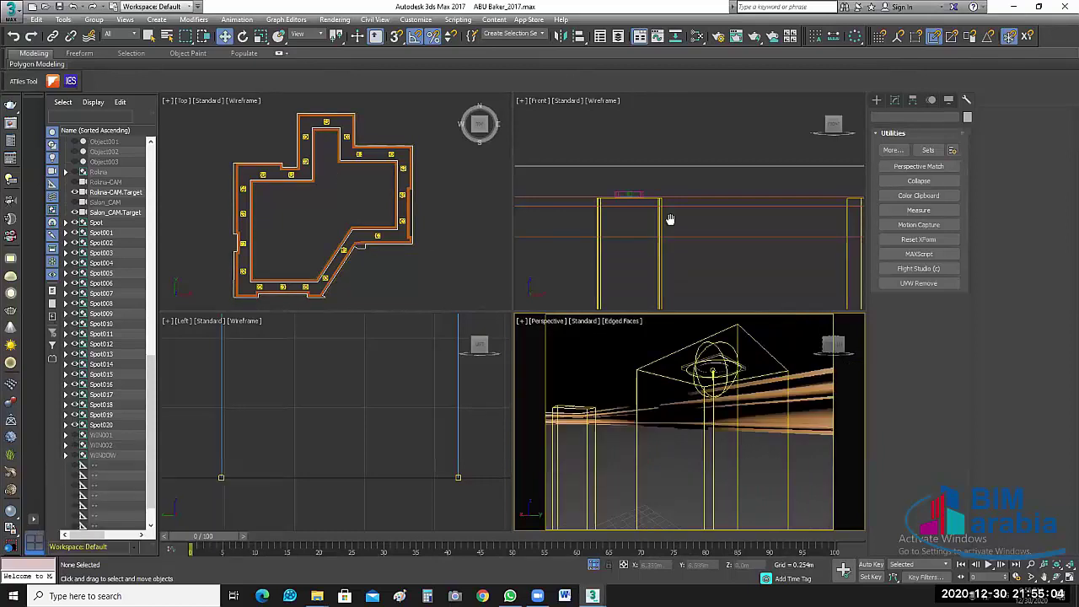
scroll(671, 219, up, 1)
scroll(675, 231, up, 1)
scroll(672, 244, up, 1)
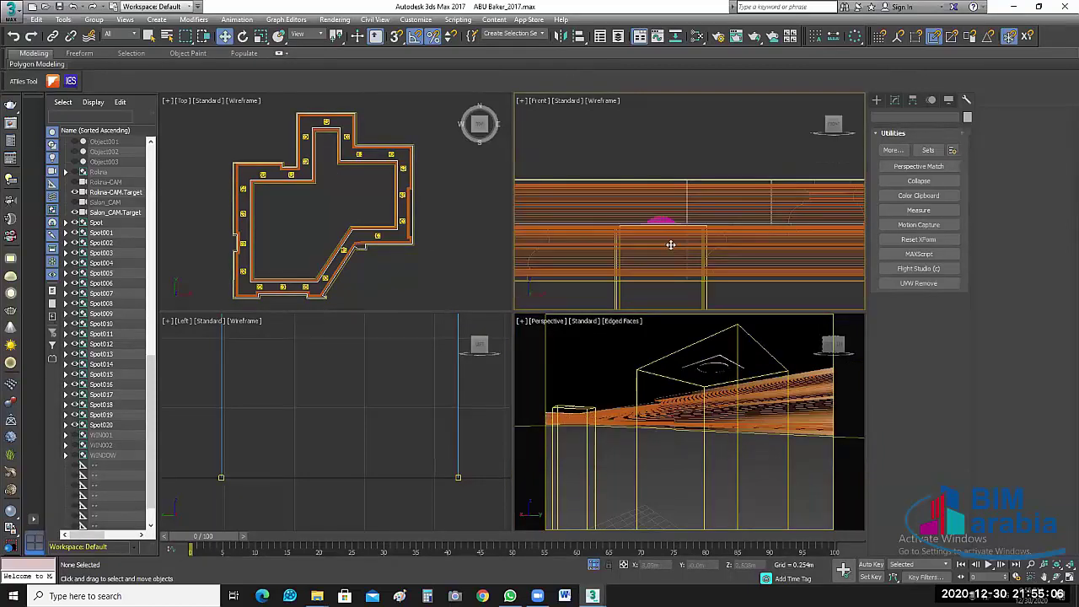
Step: Open the GB cornice group and hide the Shape018 and Shape017 outlines
click(670, 245)
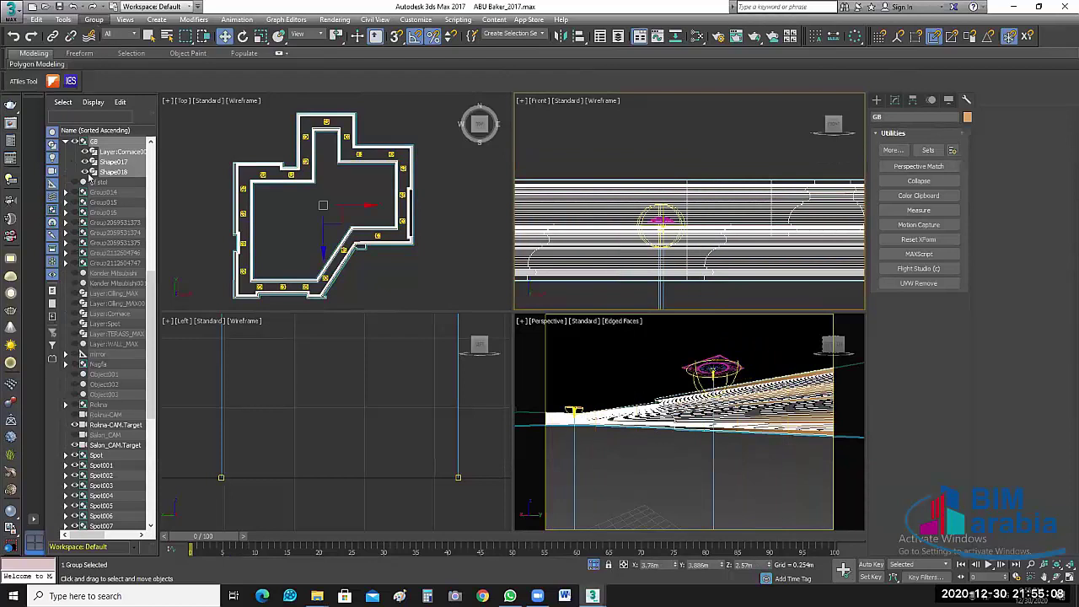
click(85, 172)
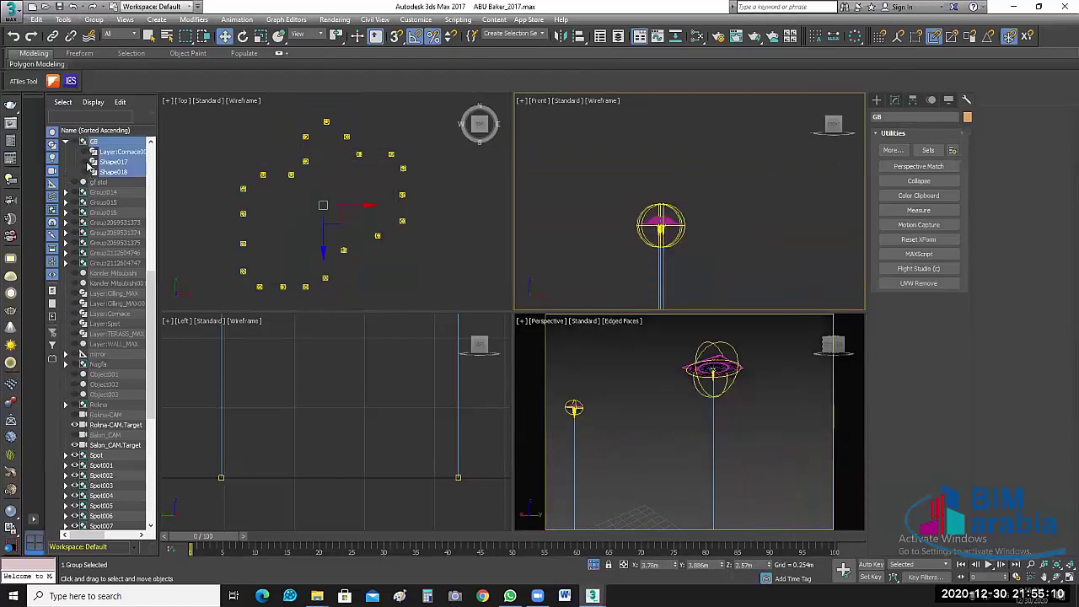
click(85, 172)
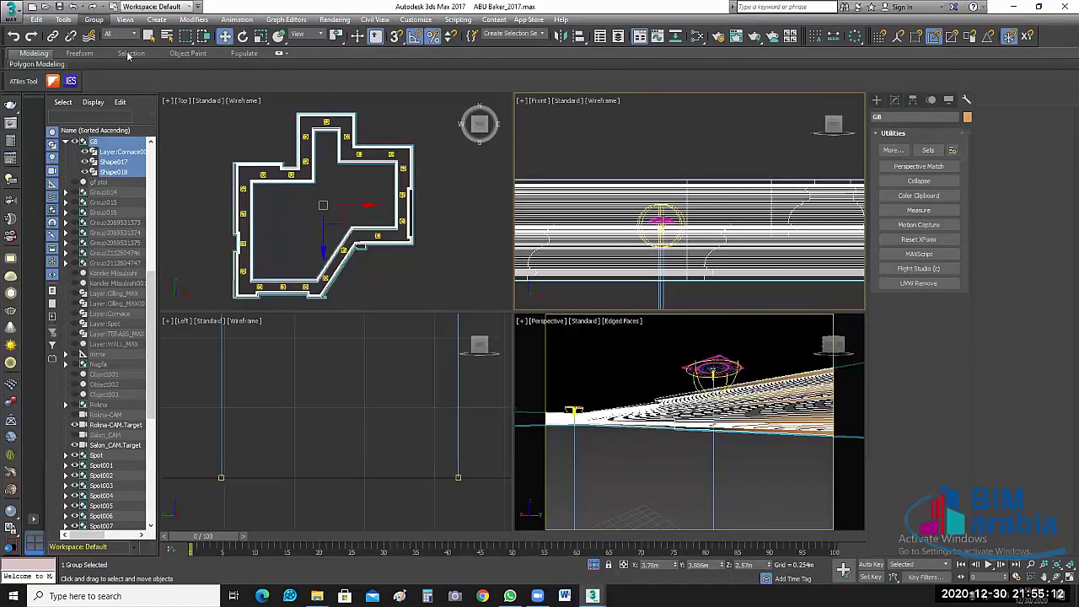
click(94, 19)
click(105, 61)
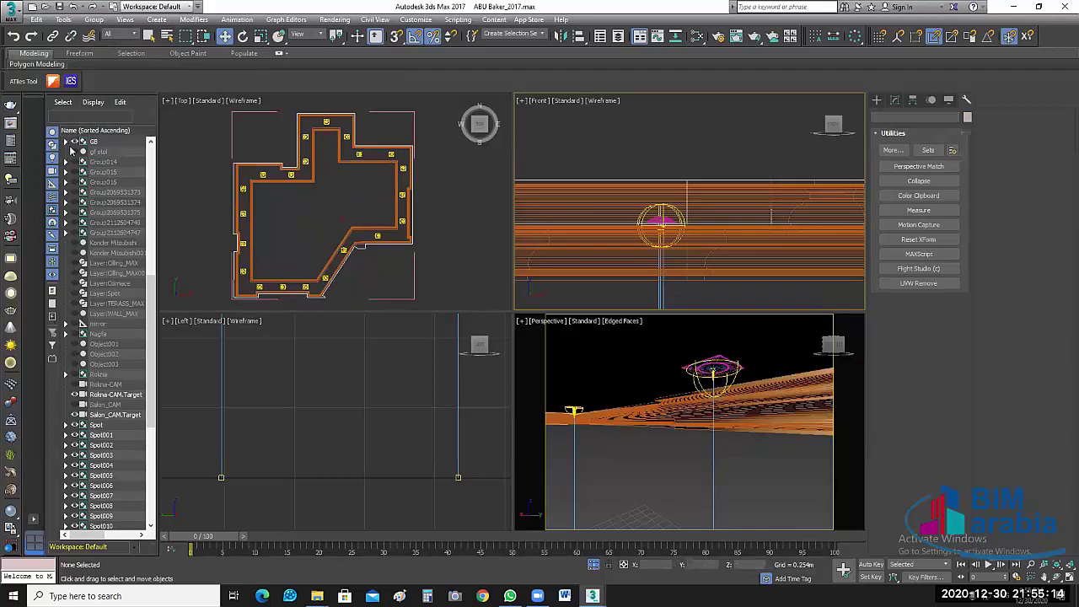
click(84, 172)
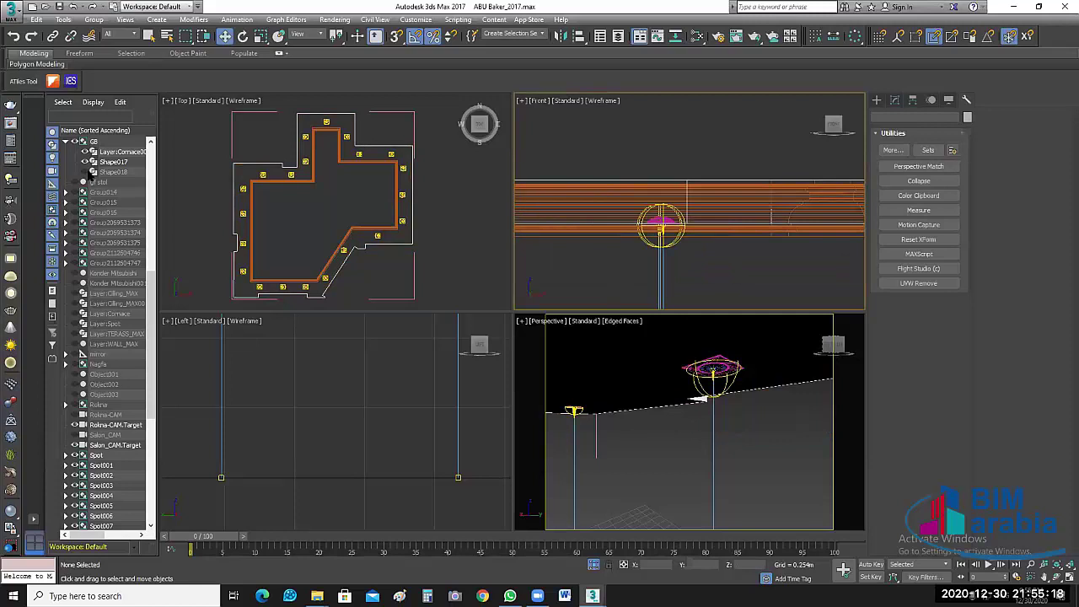
click(84, 162)
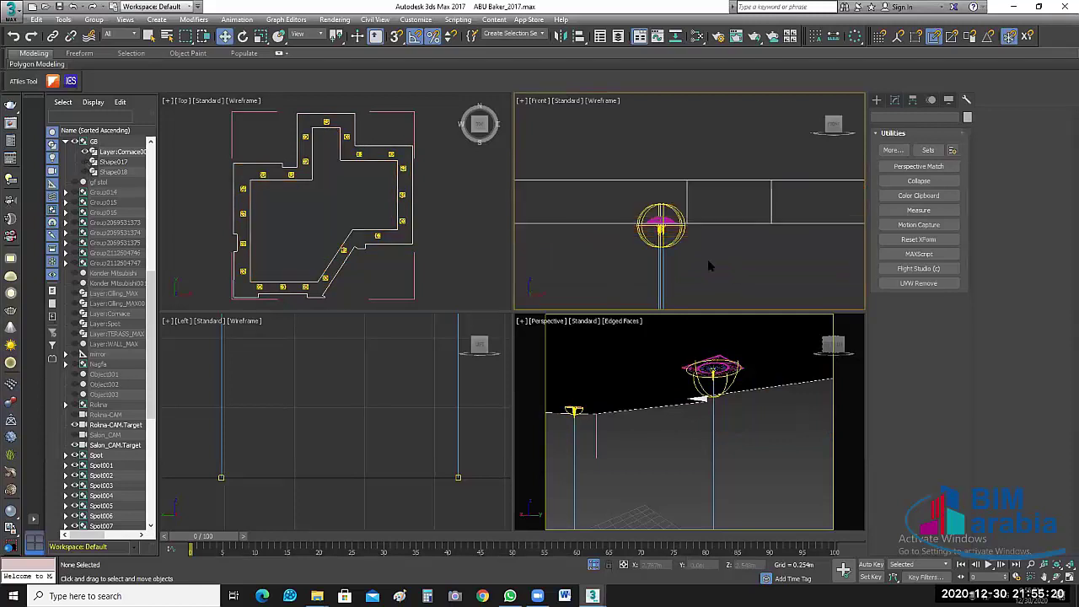
Step: Inspect the Spot001 and Spot019 light groups, centring the dome light in the Front view
scroll(708, 245, up, 5)
scroll(711, 244, up, 2)
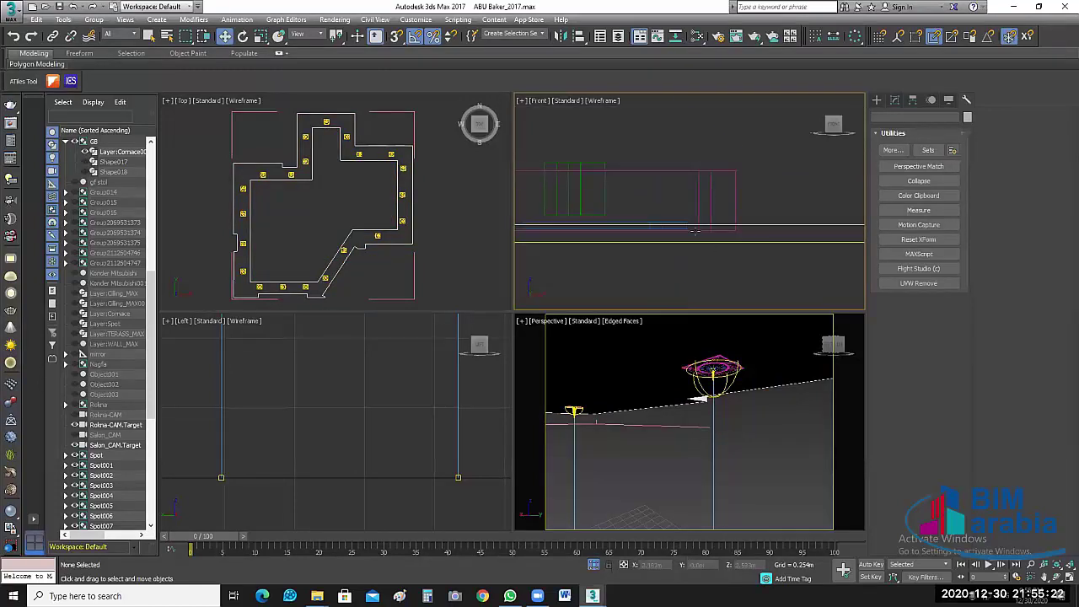
scroll(748, 258, up, 2)
click(757, 265)
scroll(759, 263, down, 4)
middle_drag(805, 313, 779, 245)
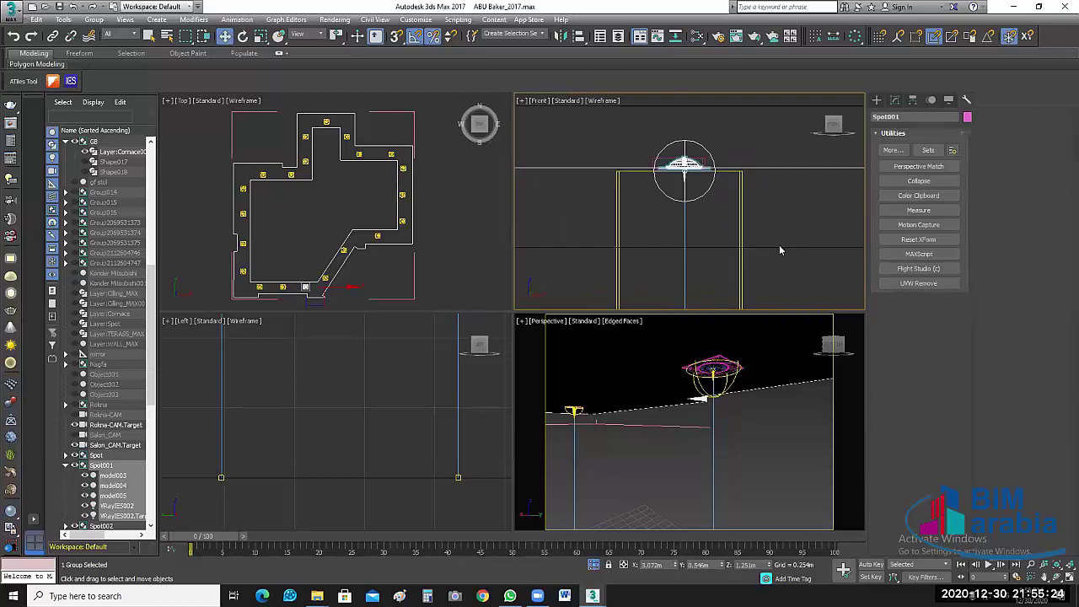
click(747, 408)
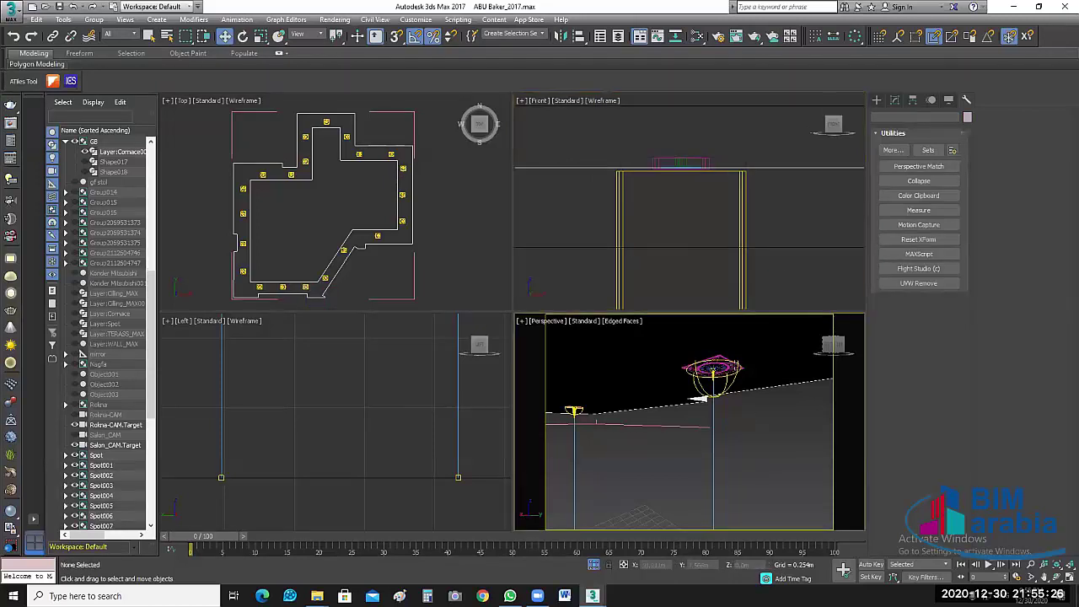
click(770, 432)
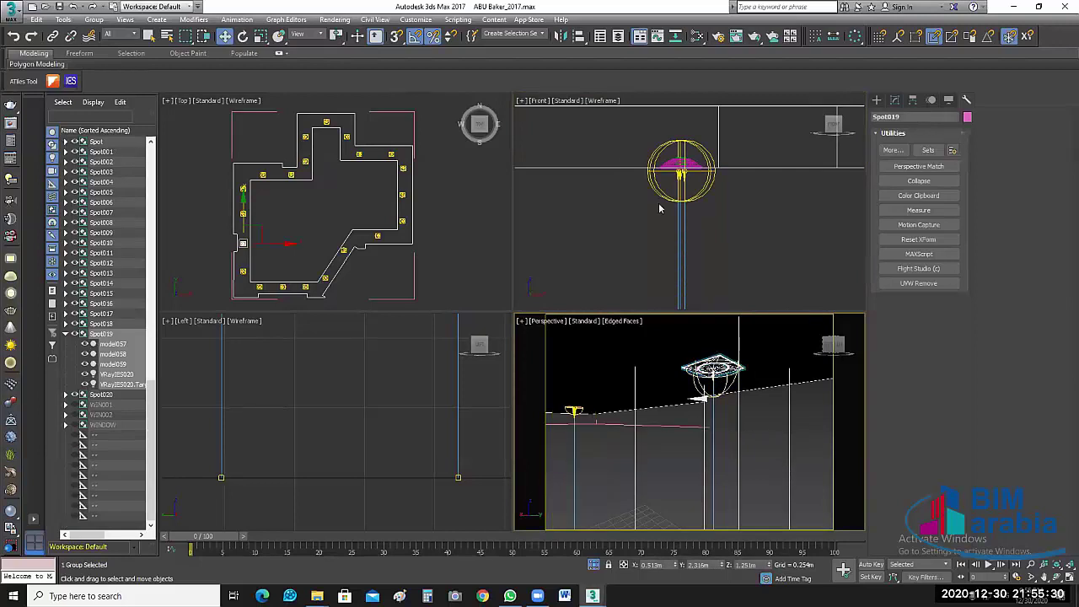
right_click(632, 218)
click(687, 314)
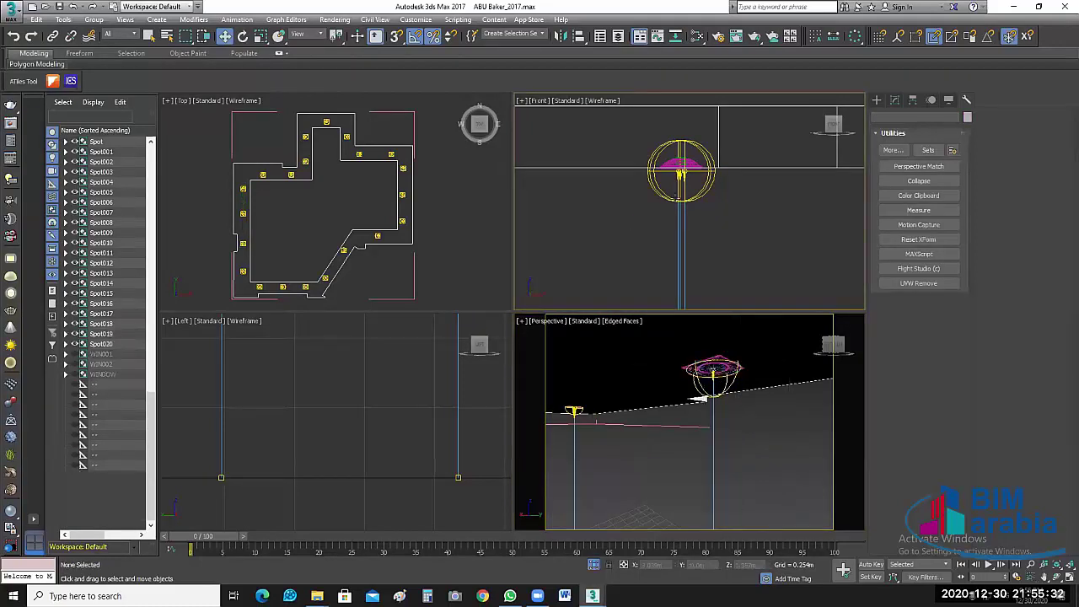
Step: Close the GB group from the Layer:Cornace001 outline and make Perspective the active view
click(631, 169)
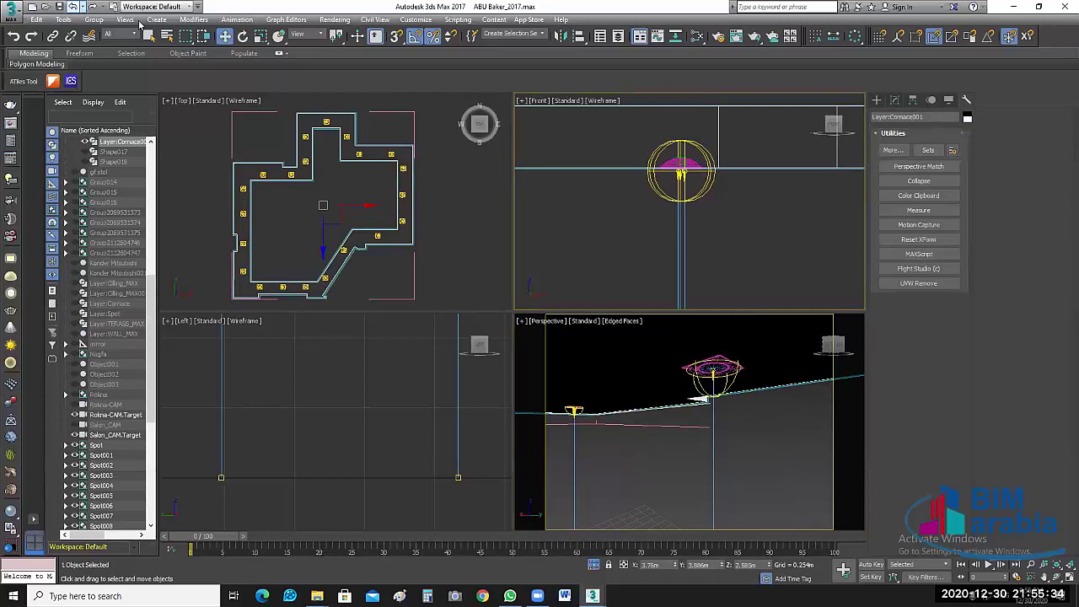
click(94, 19)
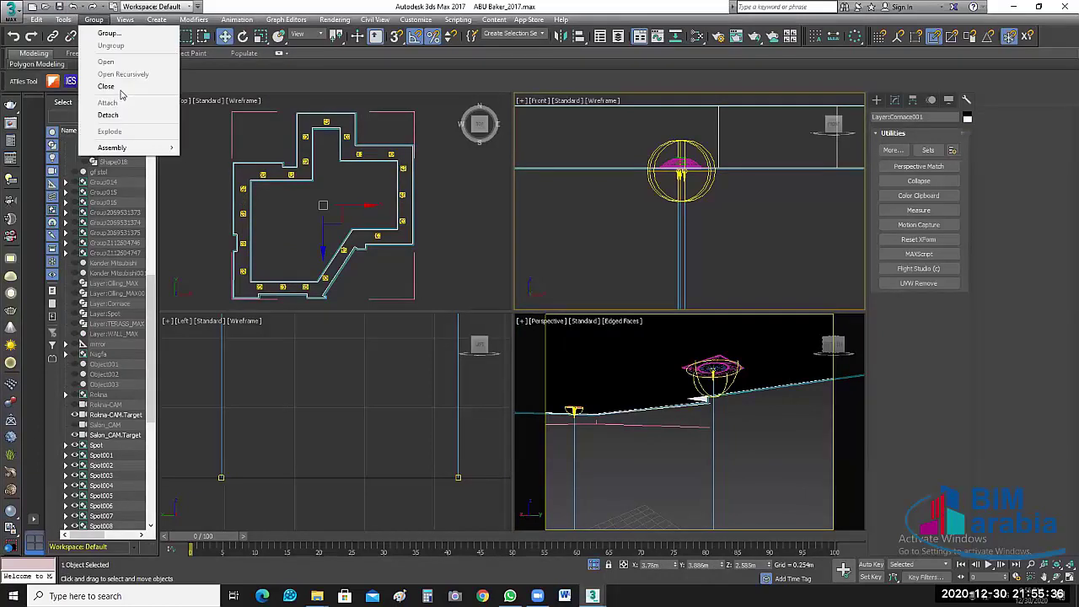
click(121, 88)
click(791, 239)
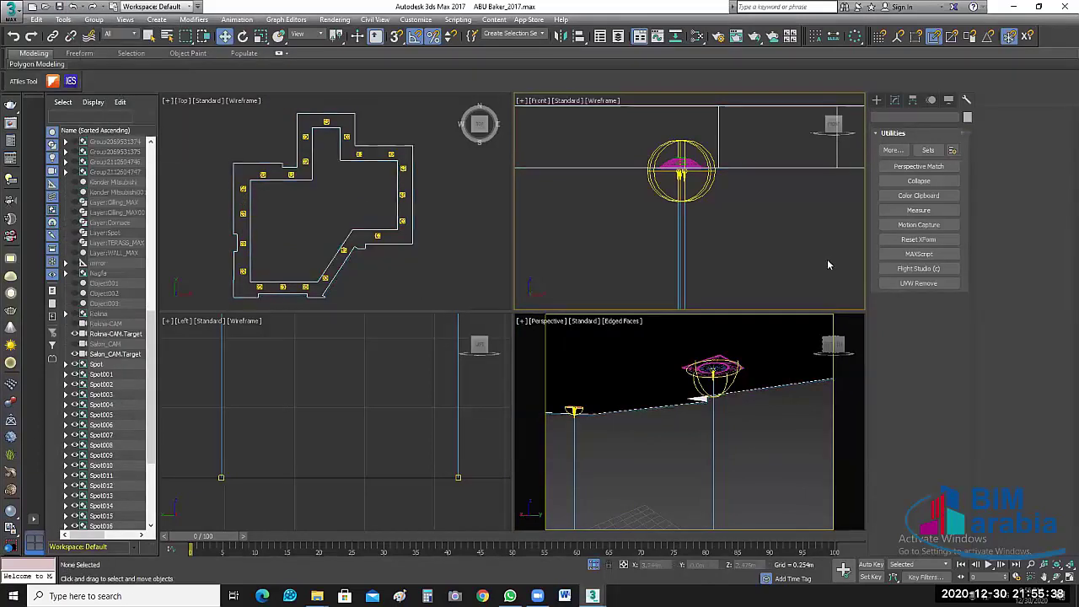
scroll(828, 259, up, 3)
click(771, 408)
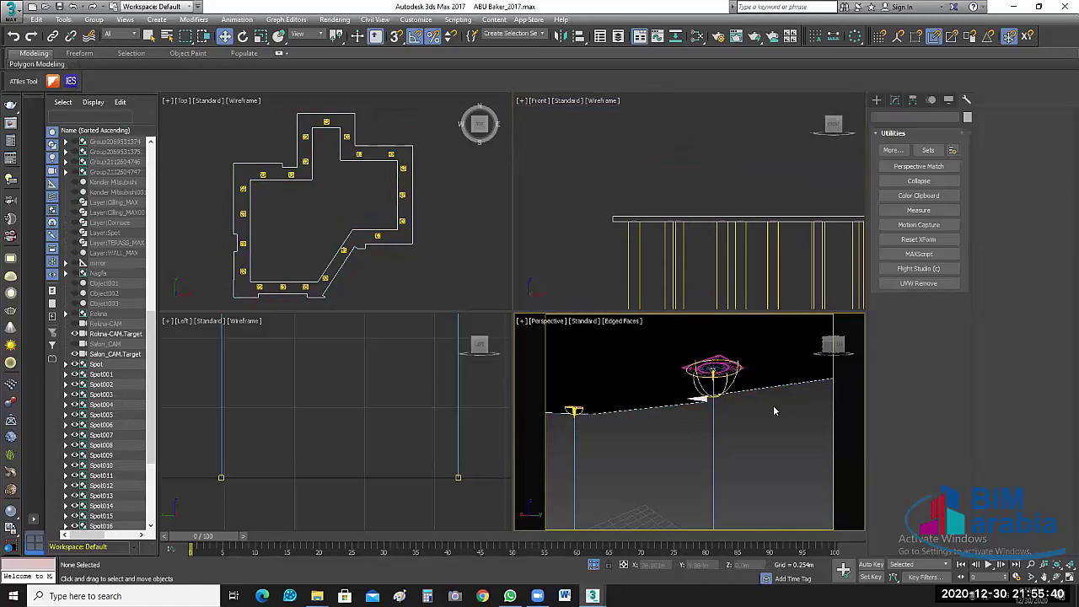
Step: Look through Salon_CAM and restore all hidden objects
key(c)
click(498, 224)
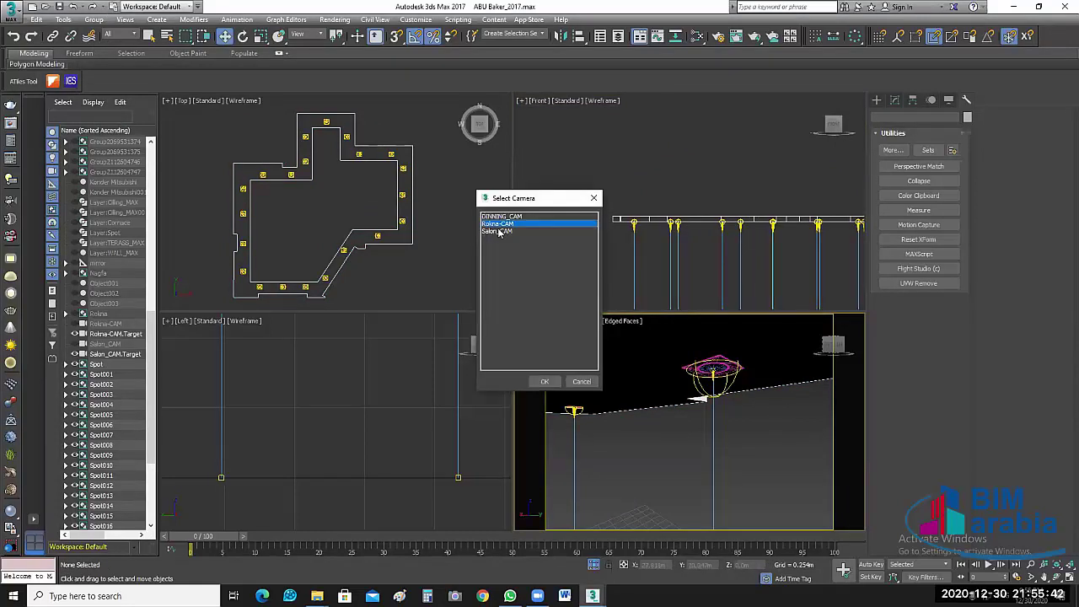
key(Down)
click(544, 382)
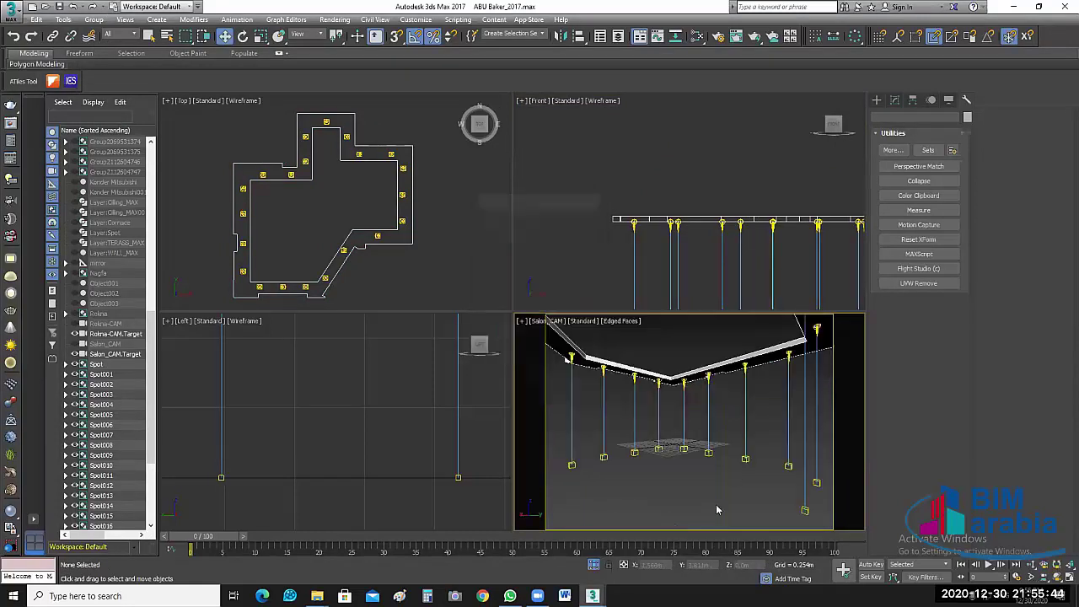
click(594, 564)
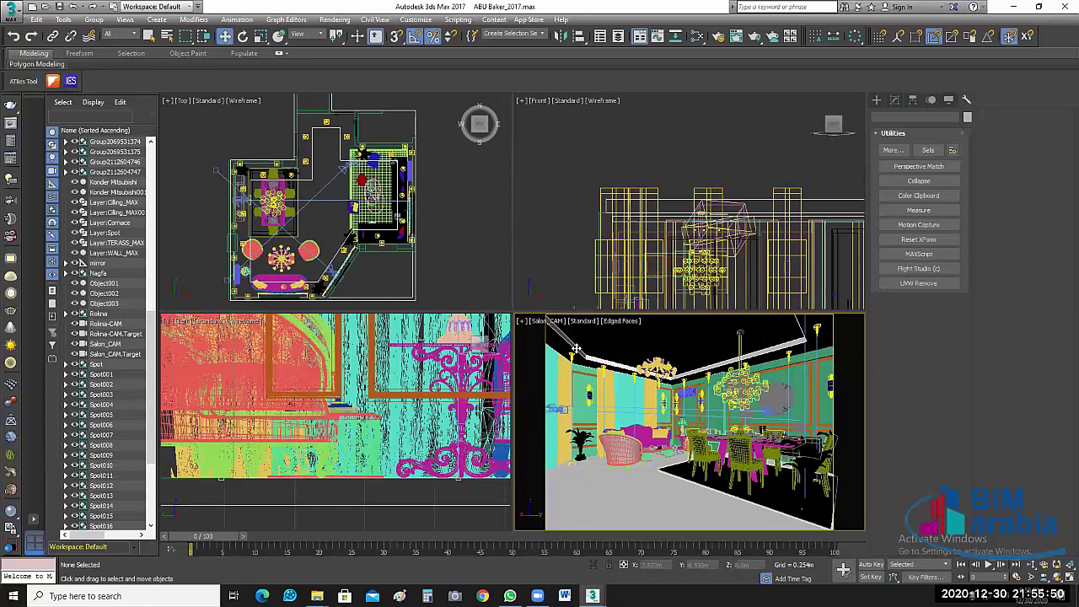
Step: Attach the selected group into GB and select the Layer:Clling_MAX ceiling object
click(379, 347)
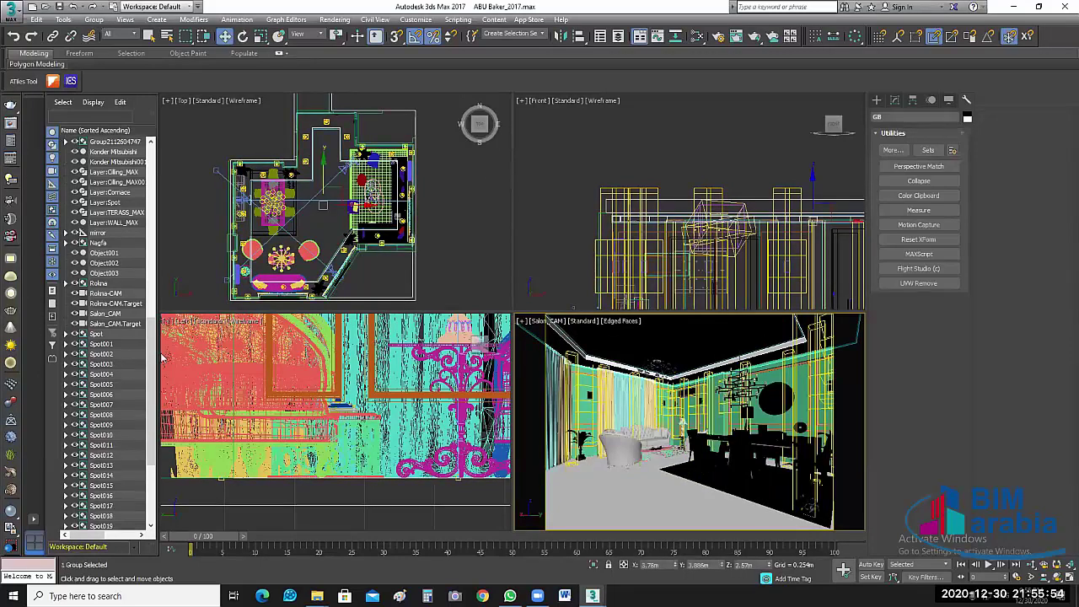
key(alt+g)
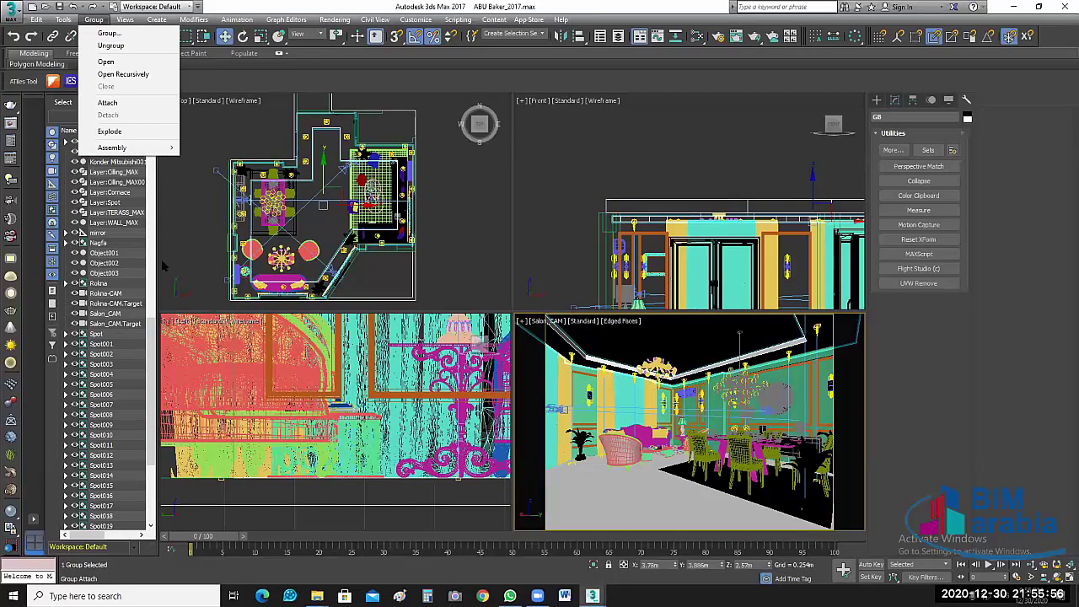
click(257, 307)
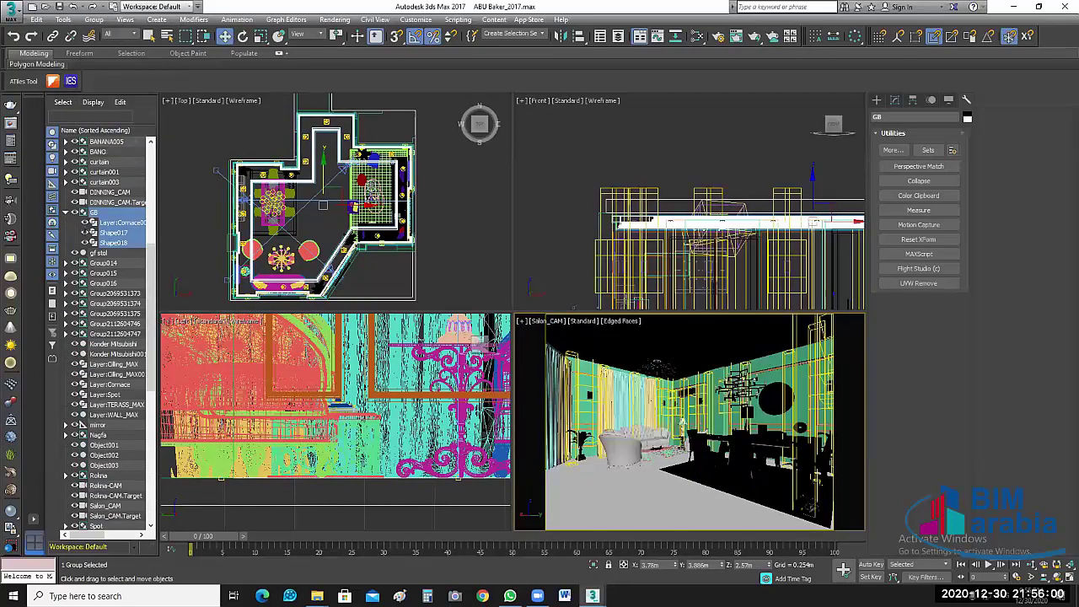
click(651, 512)
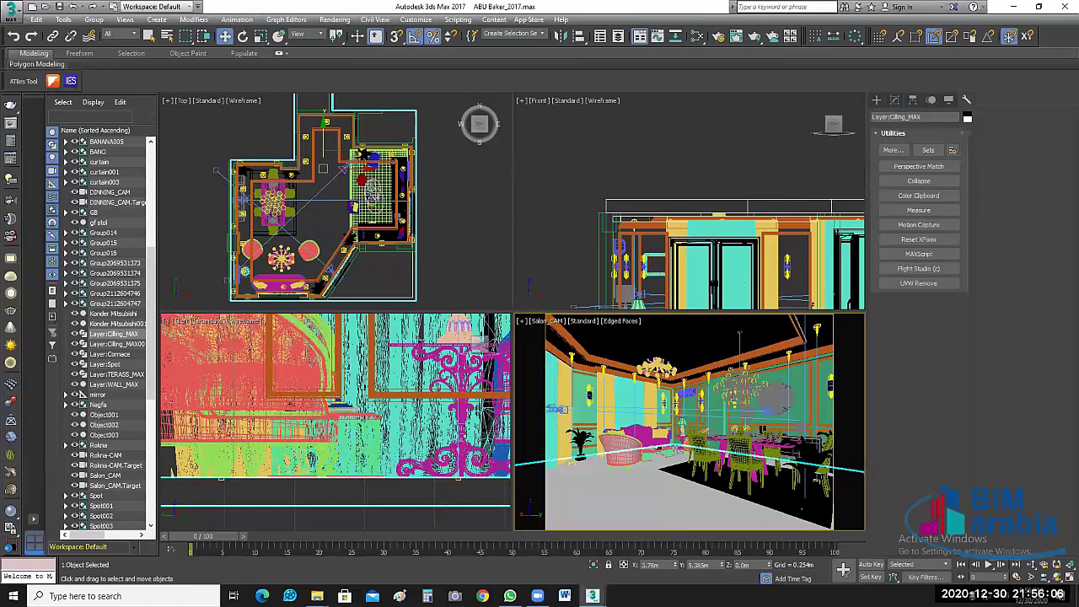
mouse_move(592, 596)
click(677, 563)
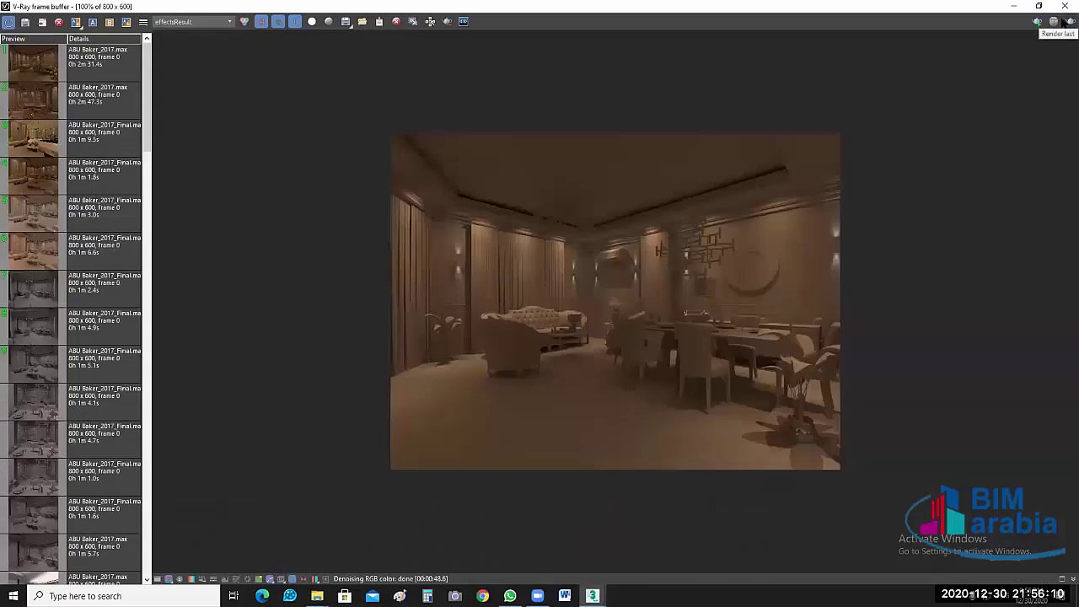
Step: Re-render the last salon view as an 800 × 600 V-Ray test render
click(1061, 26)
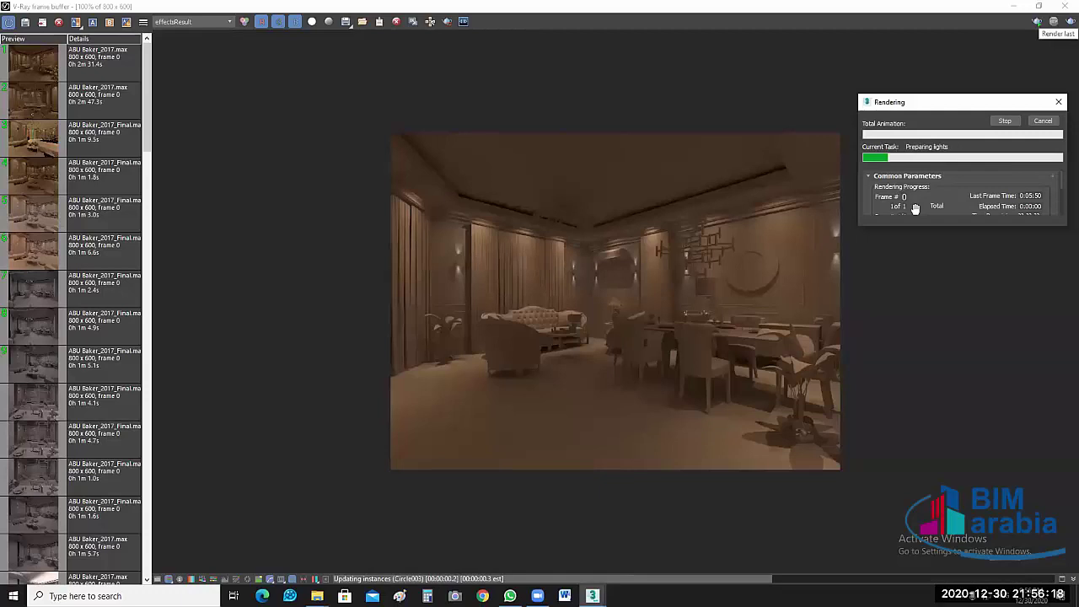
click(412, 369)
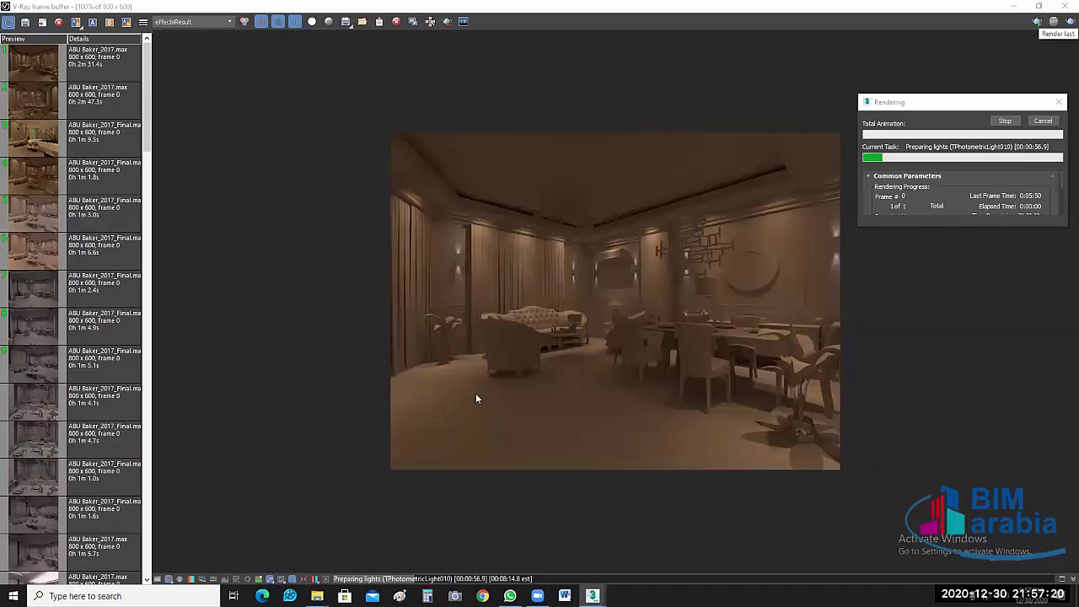
click(794, 380)
Step: Wait for the 800 × 600 render to finish and review the RGB image
click(452, 323)
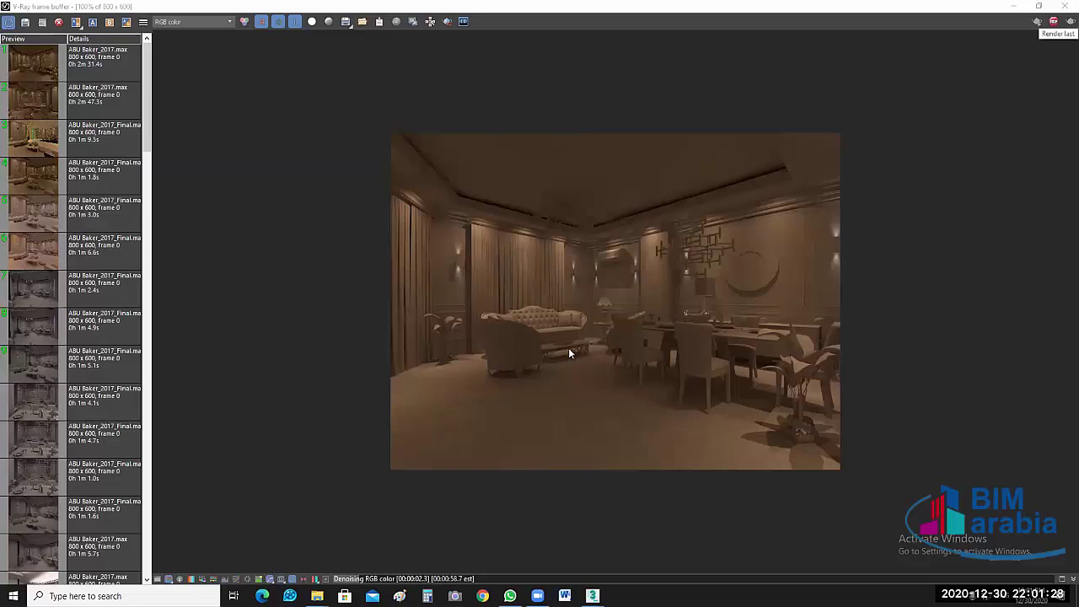
Step: View the denoised effectsResult image at 100% actual size in the frame buffer
scroll(500, 352, up, 1)
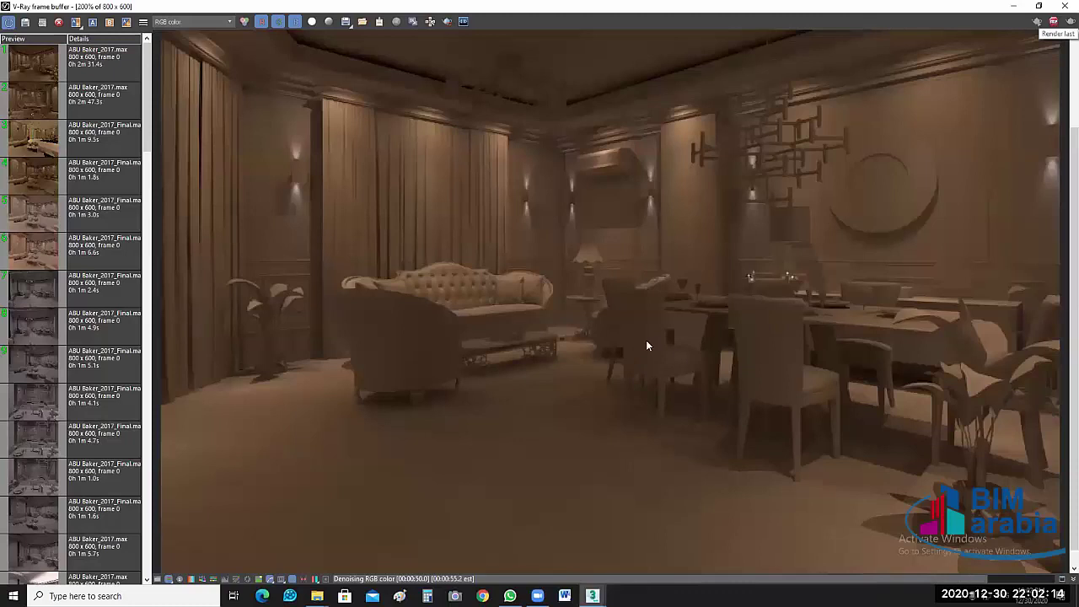
double_click(697, 376)
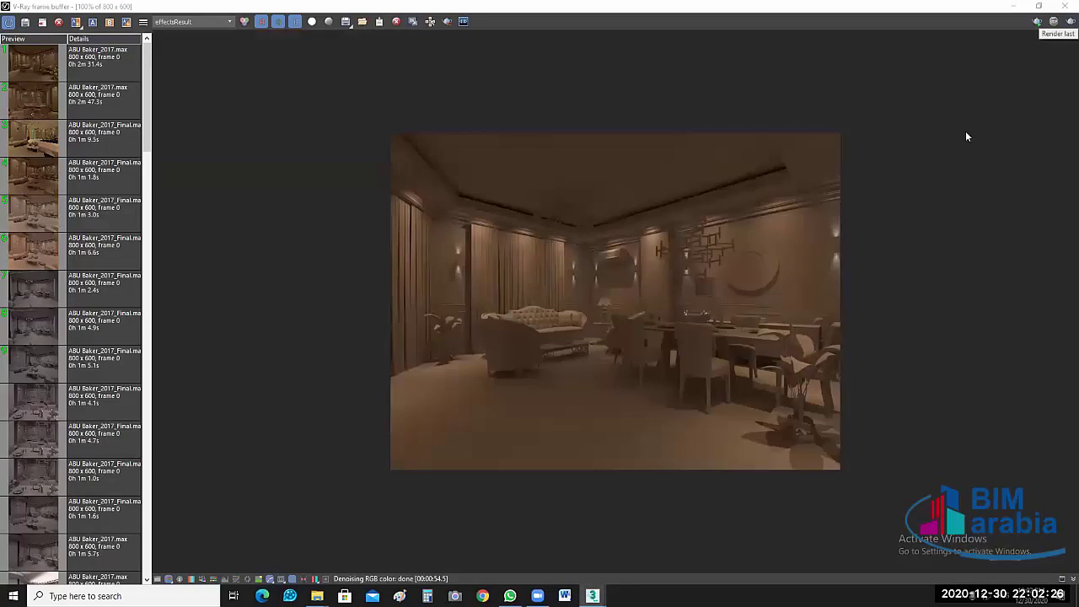
Step: Zoom the frame buffer to 400% to inspect the ceiling and wall-light details, then back to 100%
scroll(967, 137, up, 1)
scroll(754, 151, up, 1)
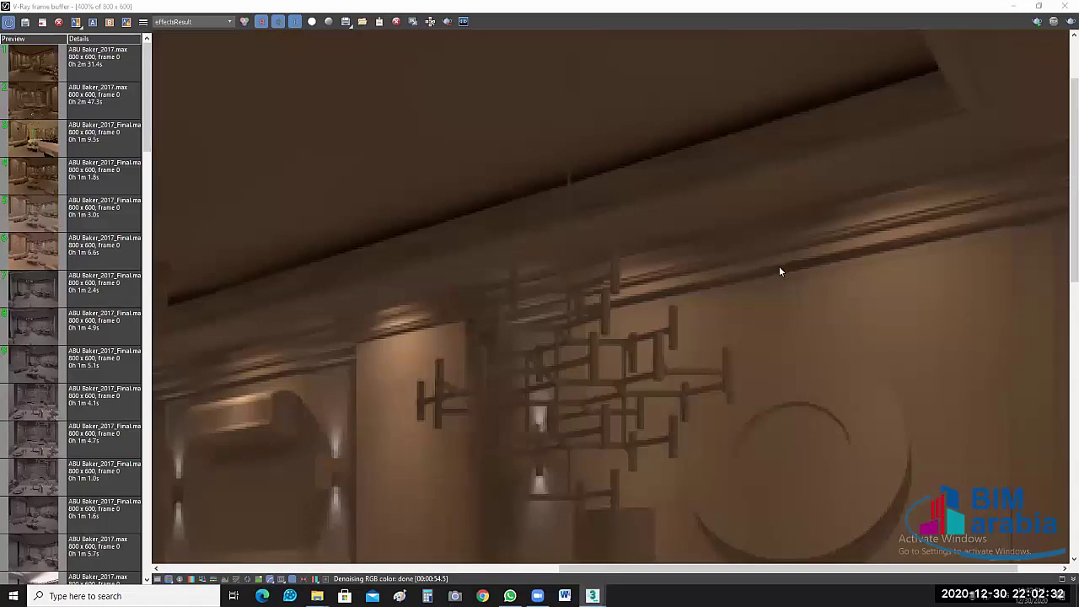
scroll(695, 393, down, 1)
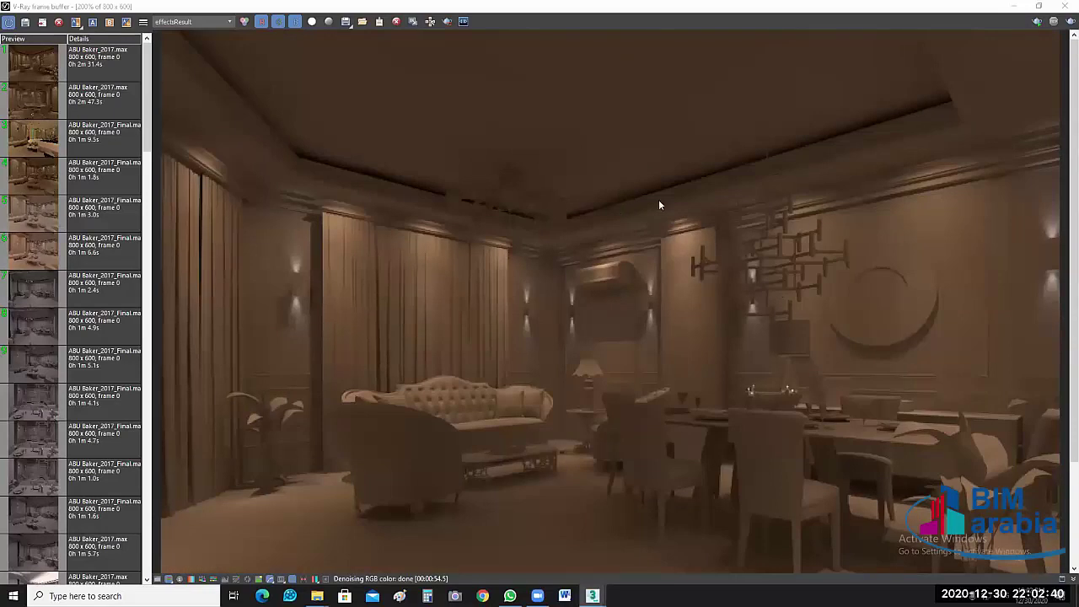
scroll(659, 199, up, 2)
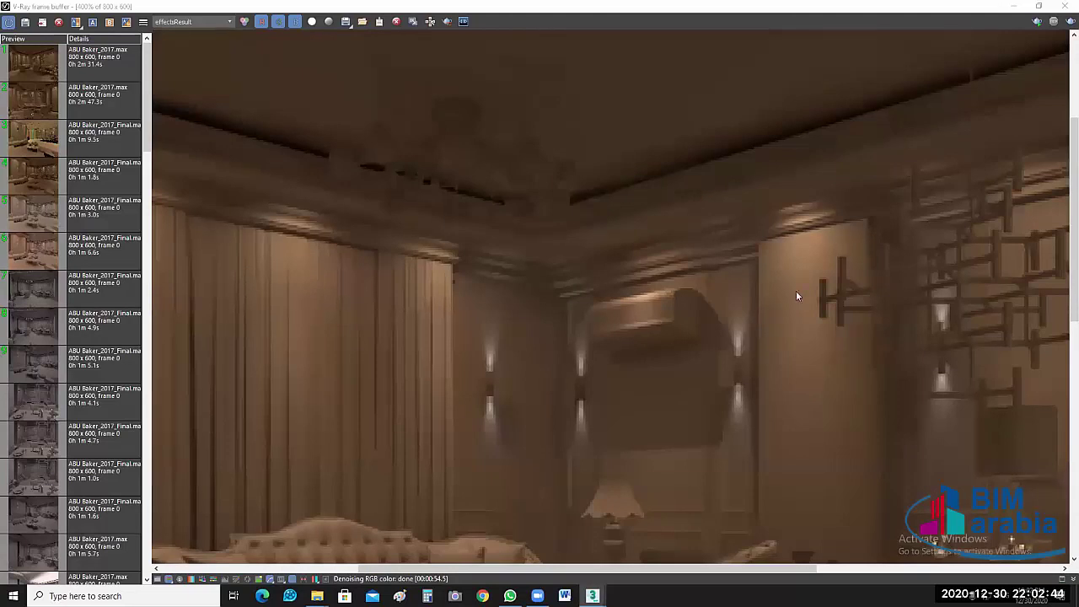
scroll(804, 343, down, 2)
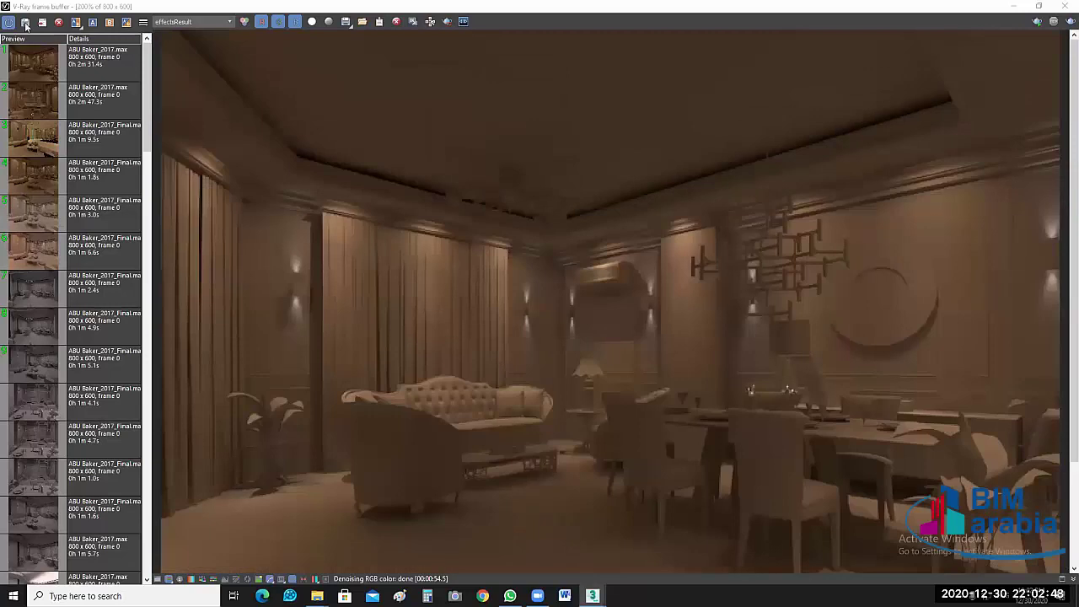
scroll(654, 379, down, 2)
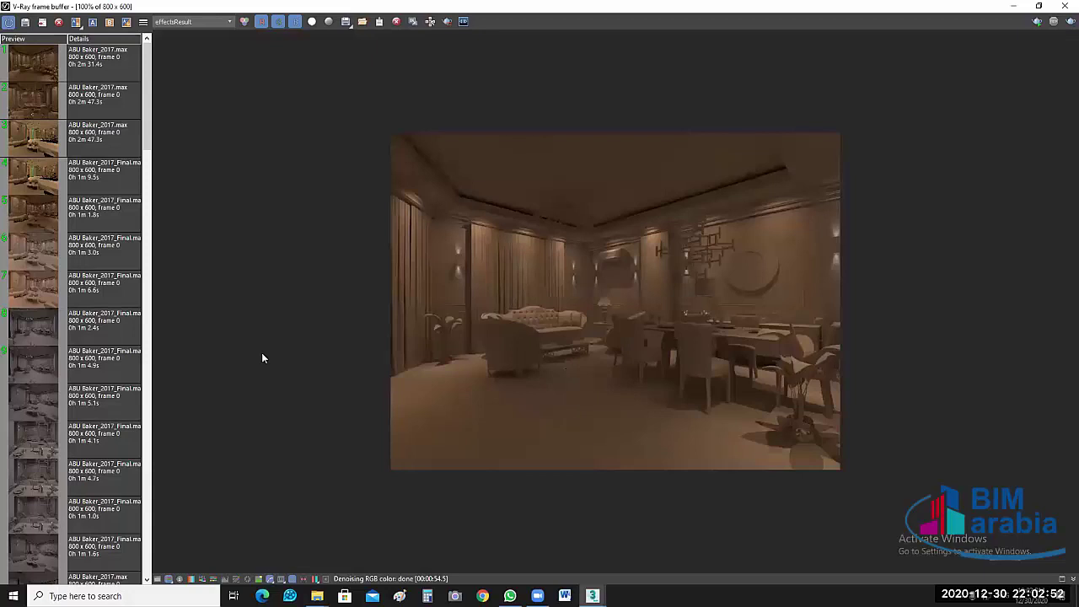
Step: Zoom in and out to review the salon render, then dismiss the ESET antivirus notification
scroll(261, 358, up, 2)
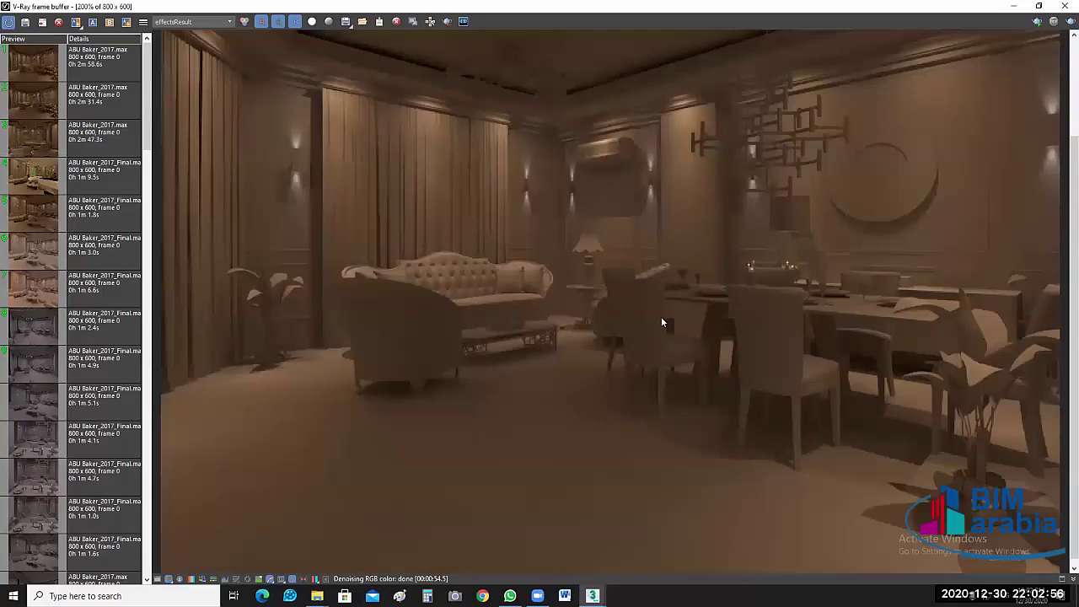
scroll(658, 314, down, 2)
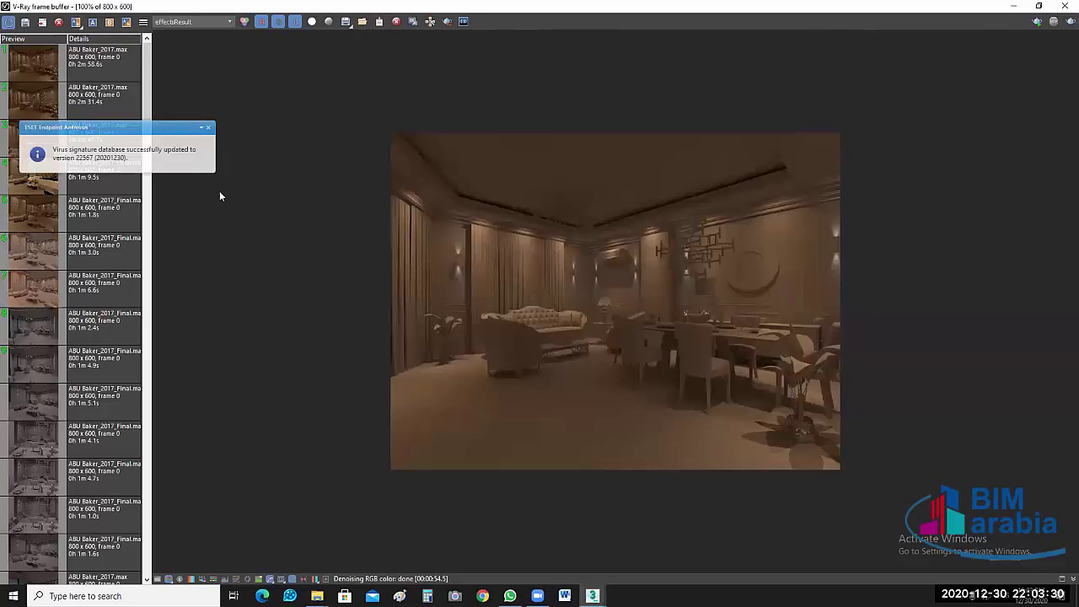
click(209, 130)
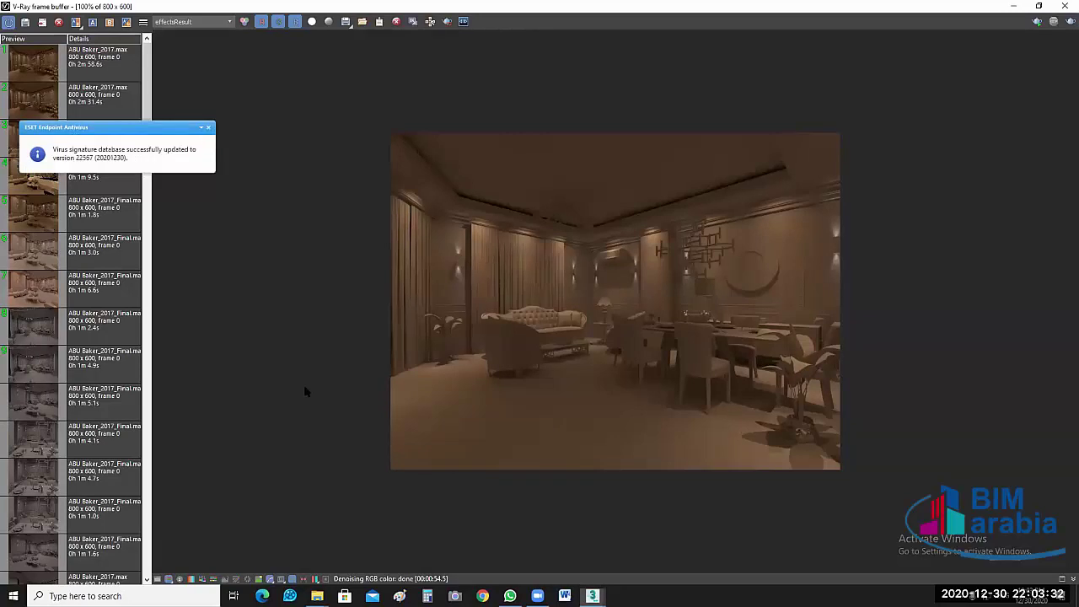